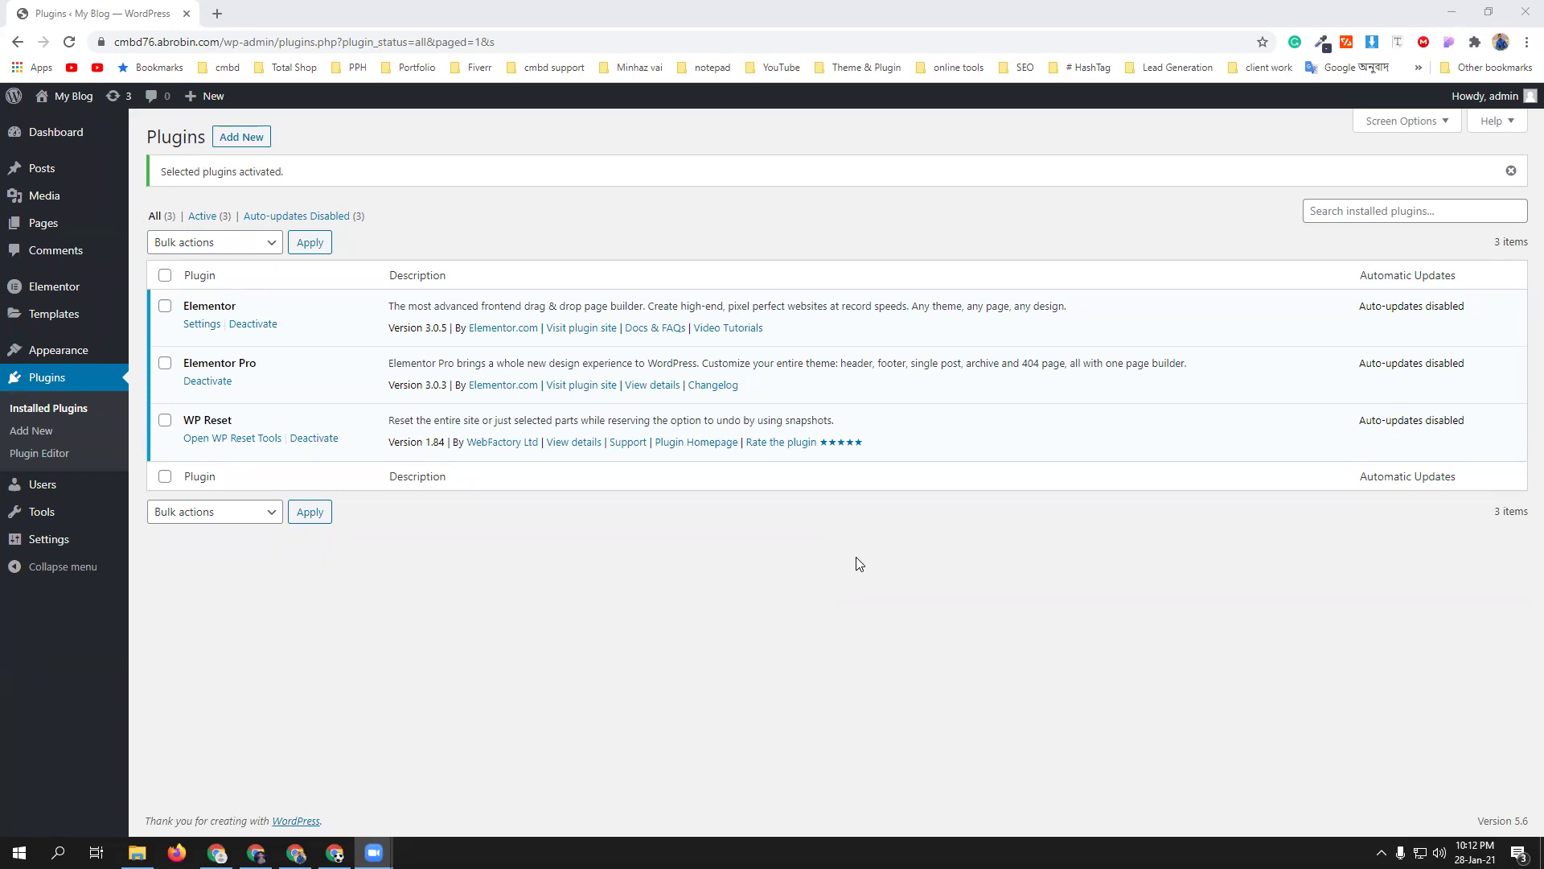
- Open Google Sheets in a new browser tab from the Google apps grid
click(213, 24)
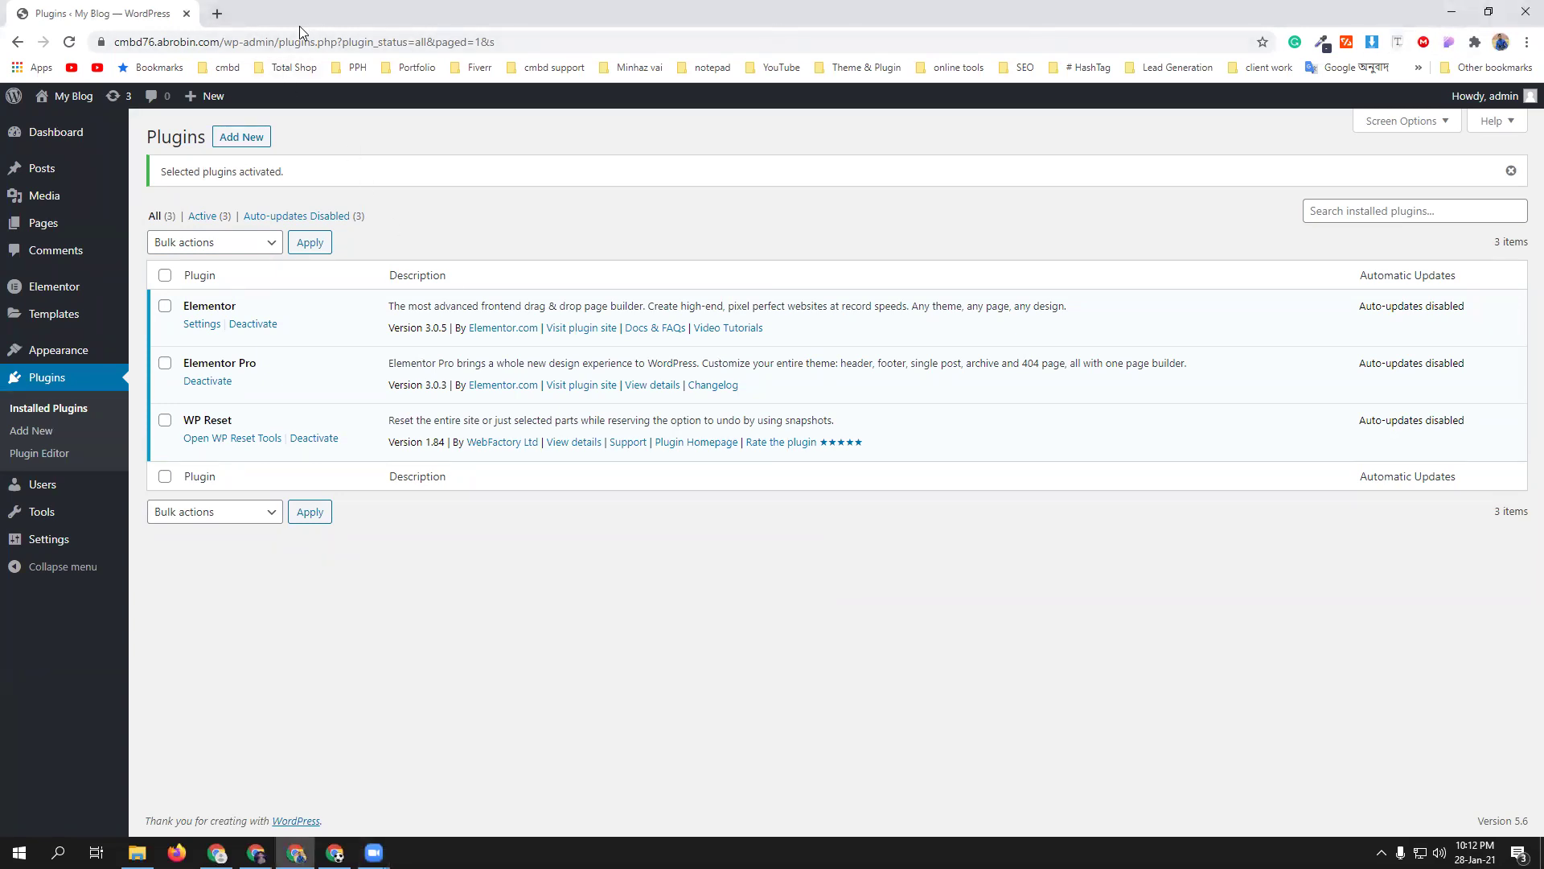
click(216, 13)
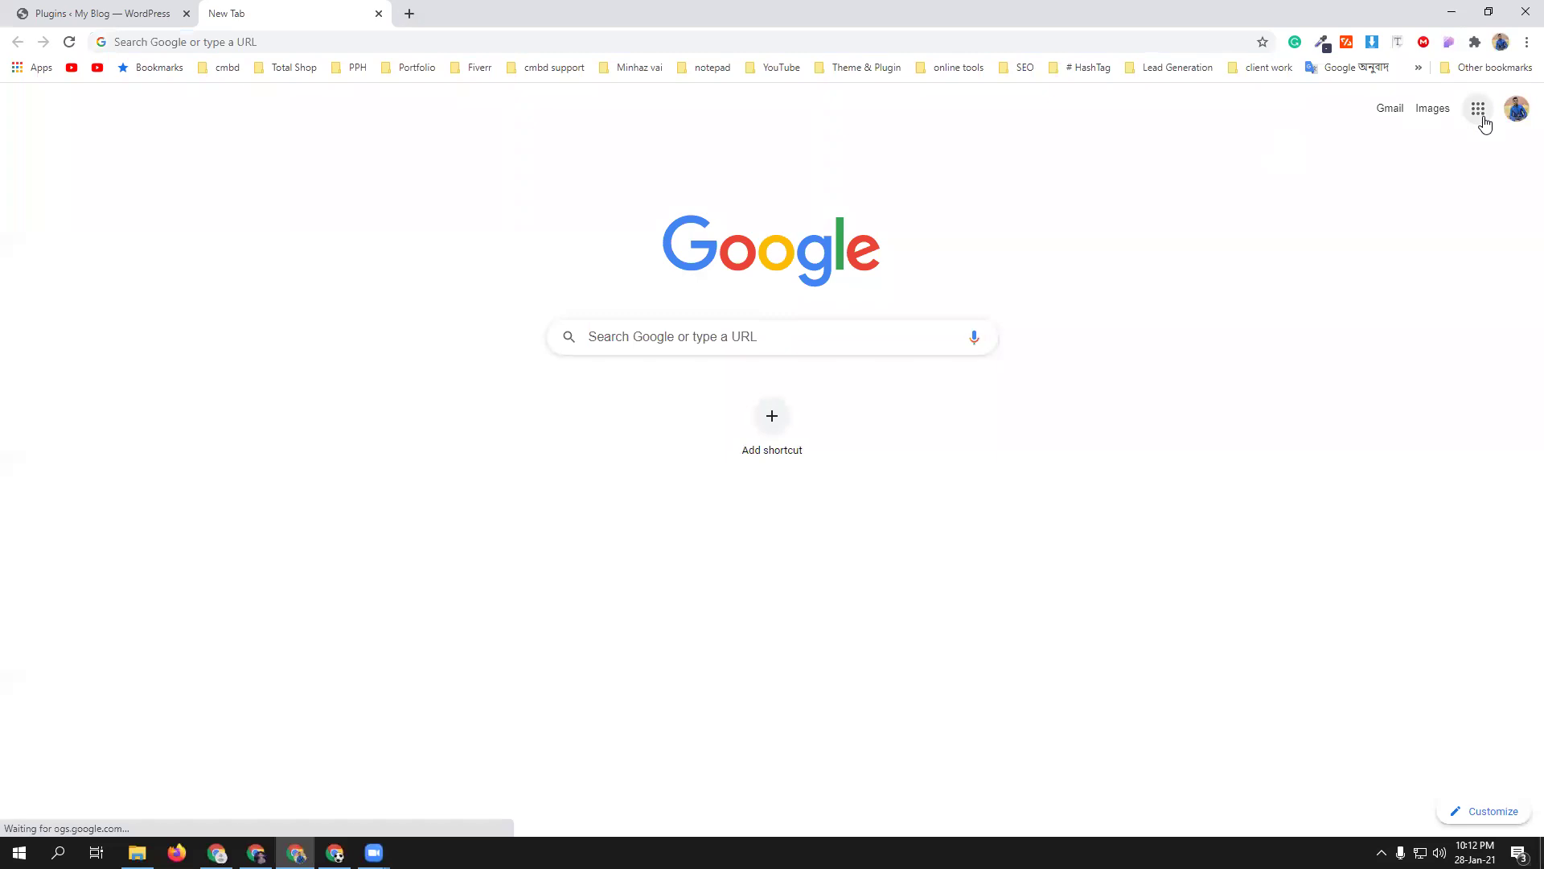
click(1484, 119)
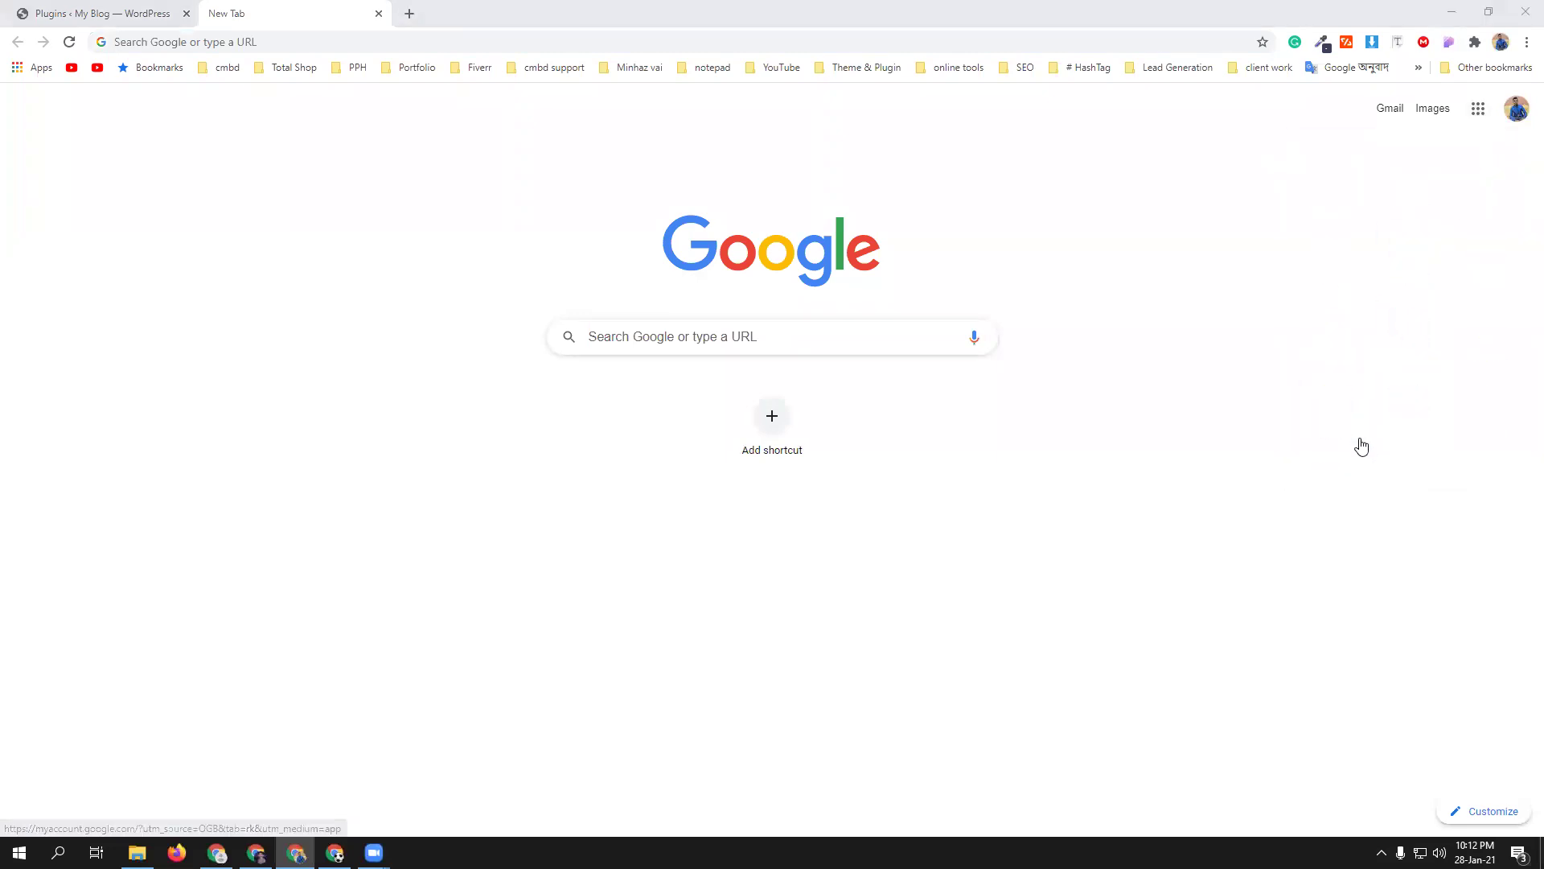
click(1478, 109)
click(1331, 406)
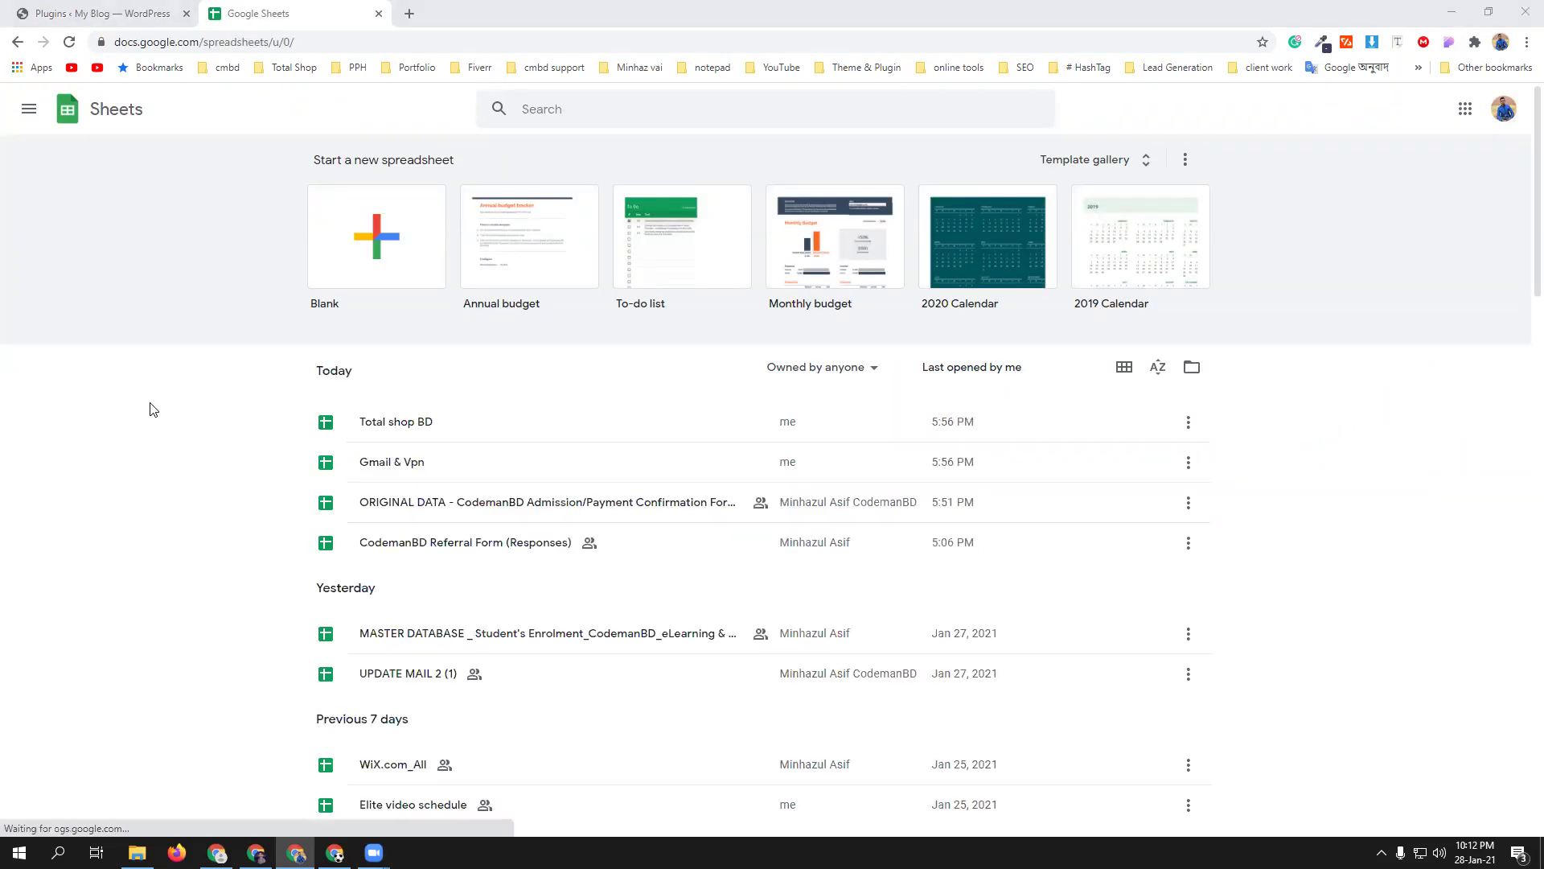
- Scroll the recent files list and open the WooCommerce content spreadsheet
scroll(150, 407, down, 3)
scroll(149, 408, down, 2)
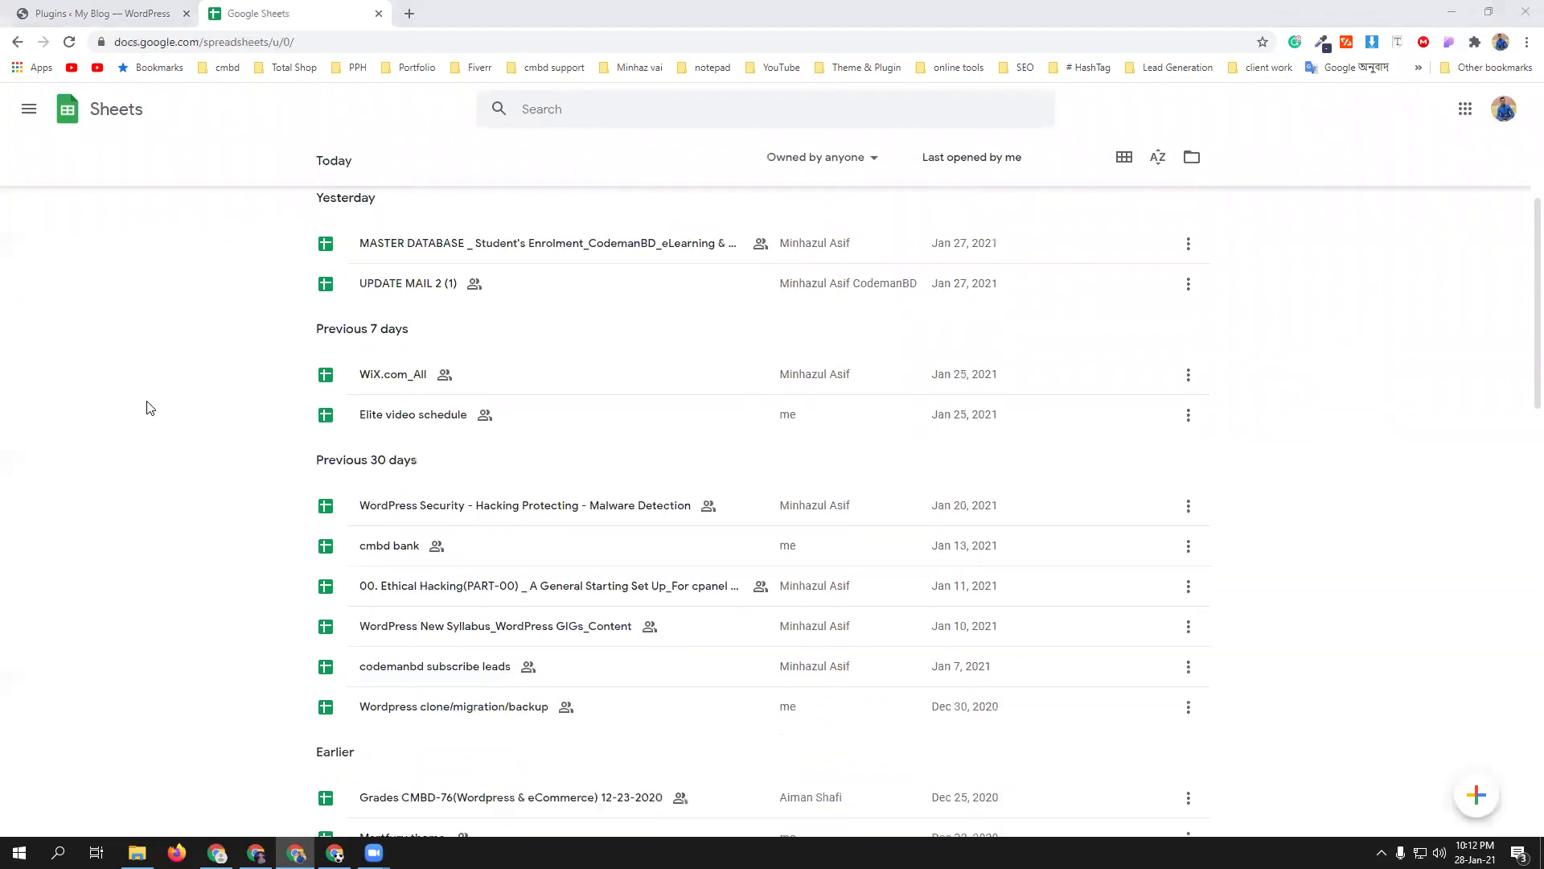
scroll(150, 408, down, 3)
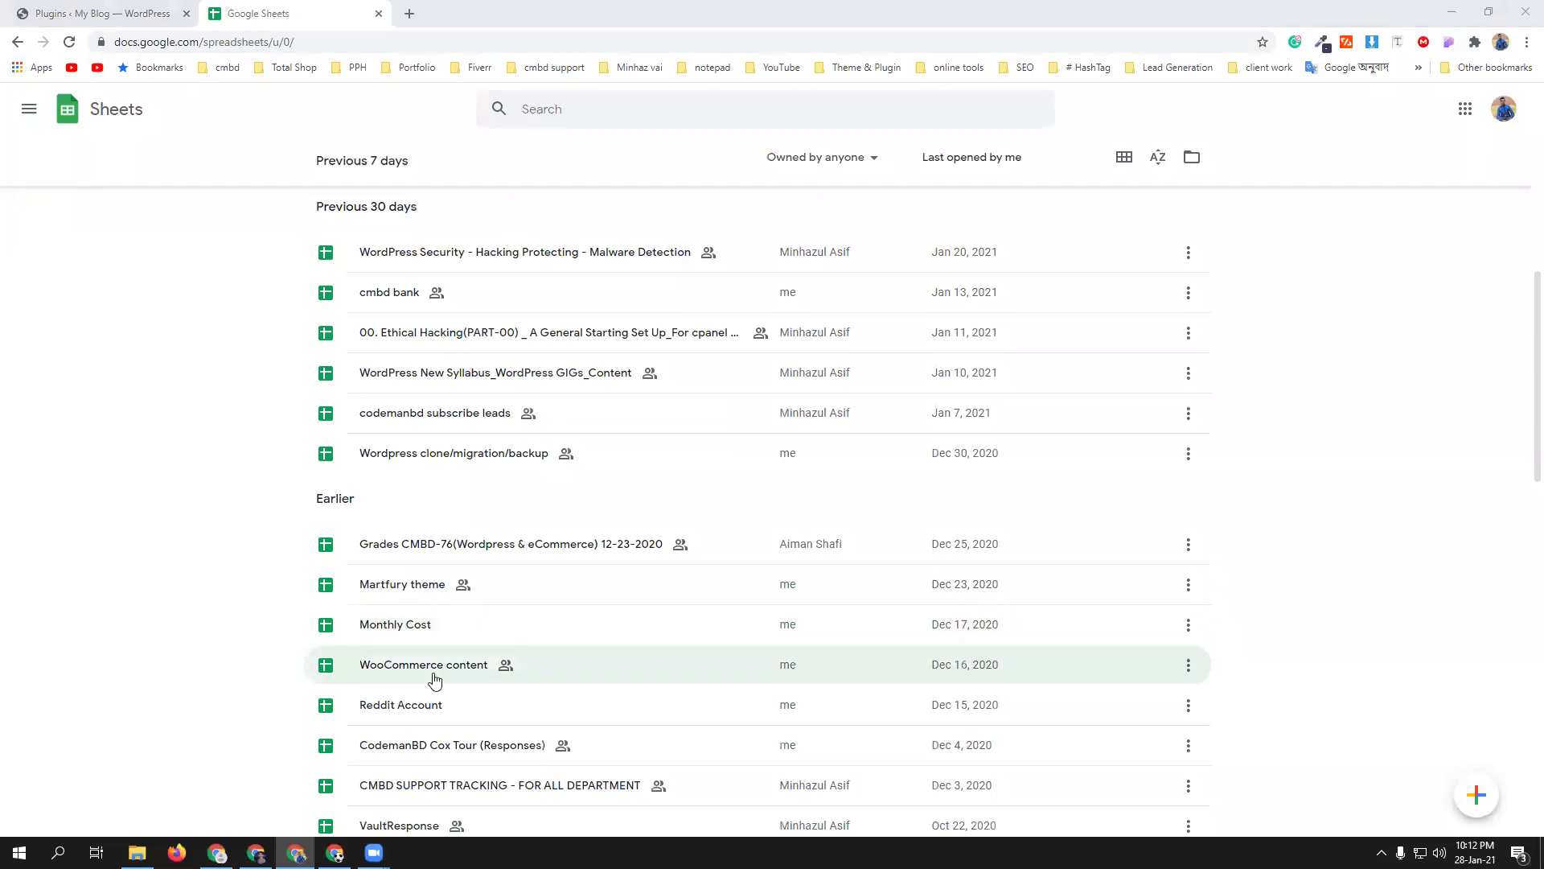
click(428, 665)
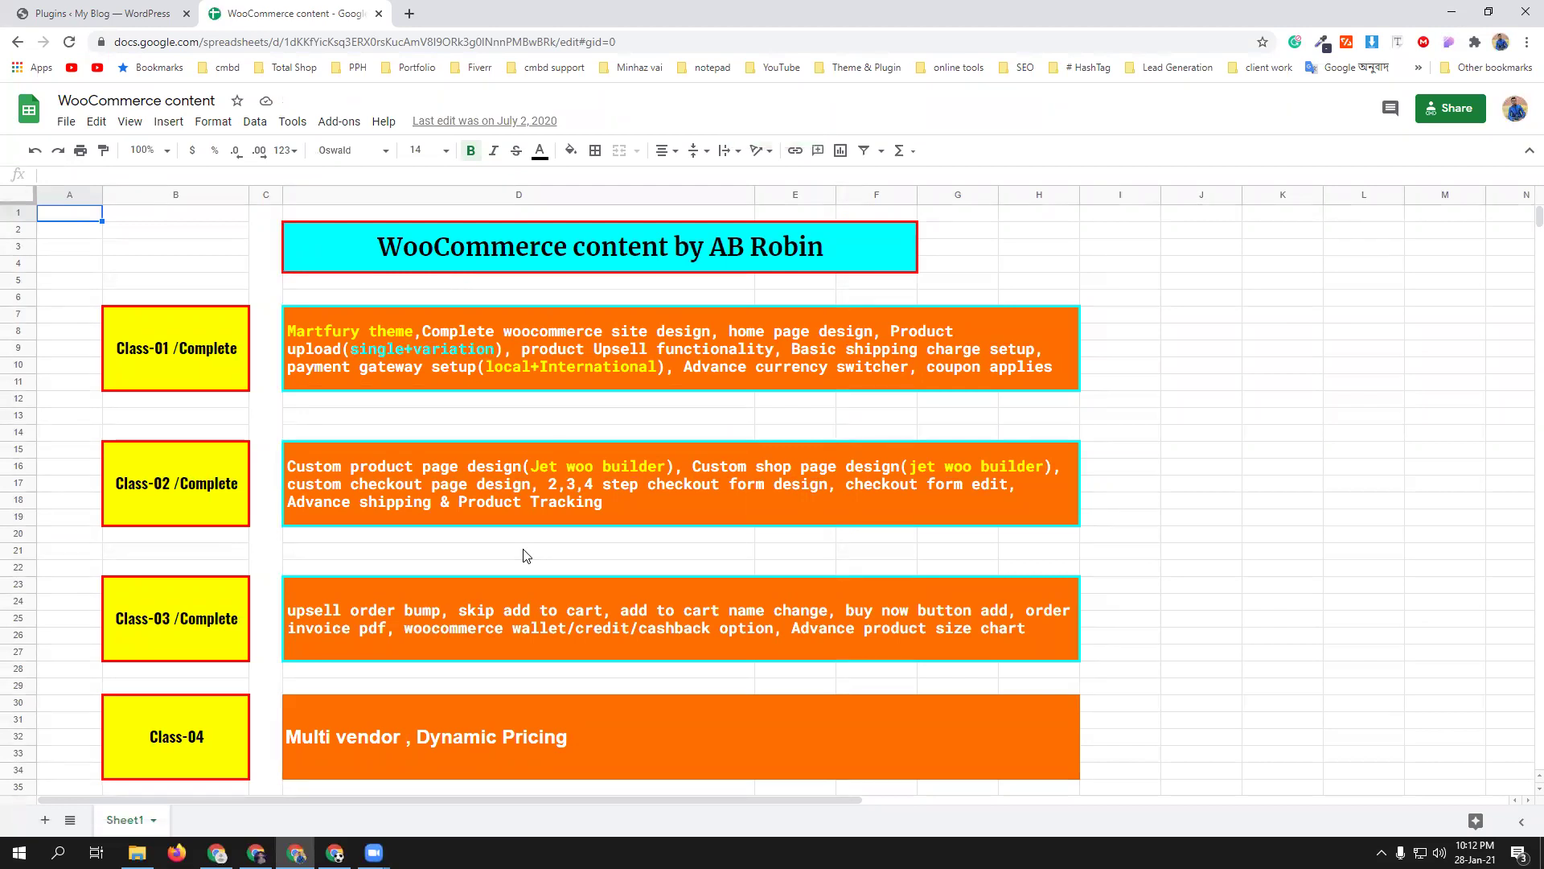
- Scroll through the Class-01 to Class-04 rows and back up to the sheet title
scroll(402, 563, down, 2)
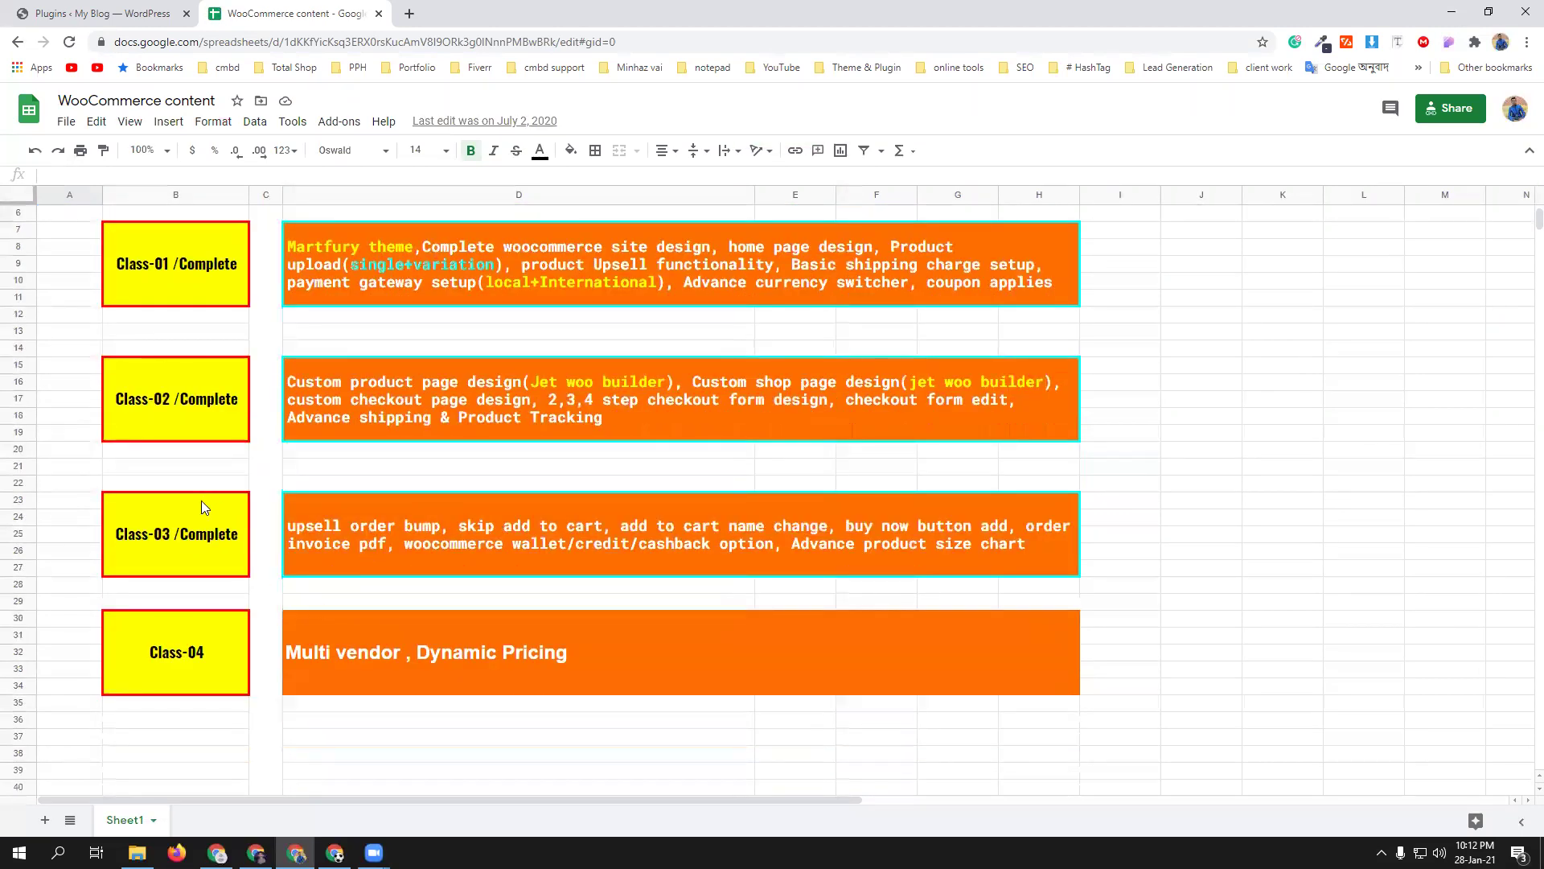
scroll(278, 538, up, 1)
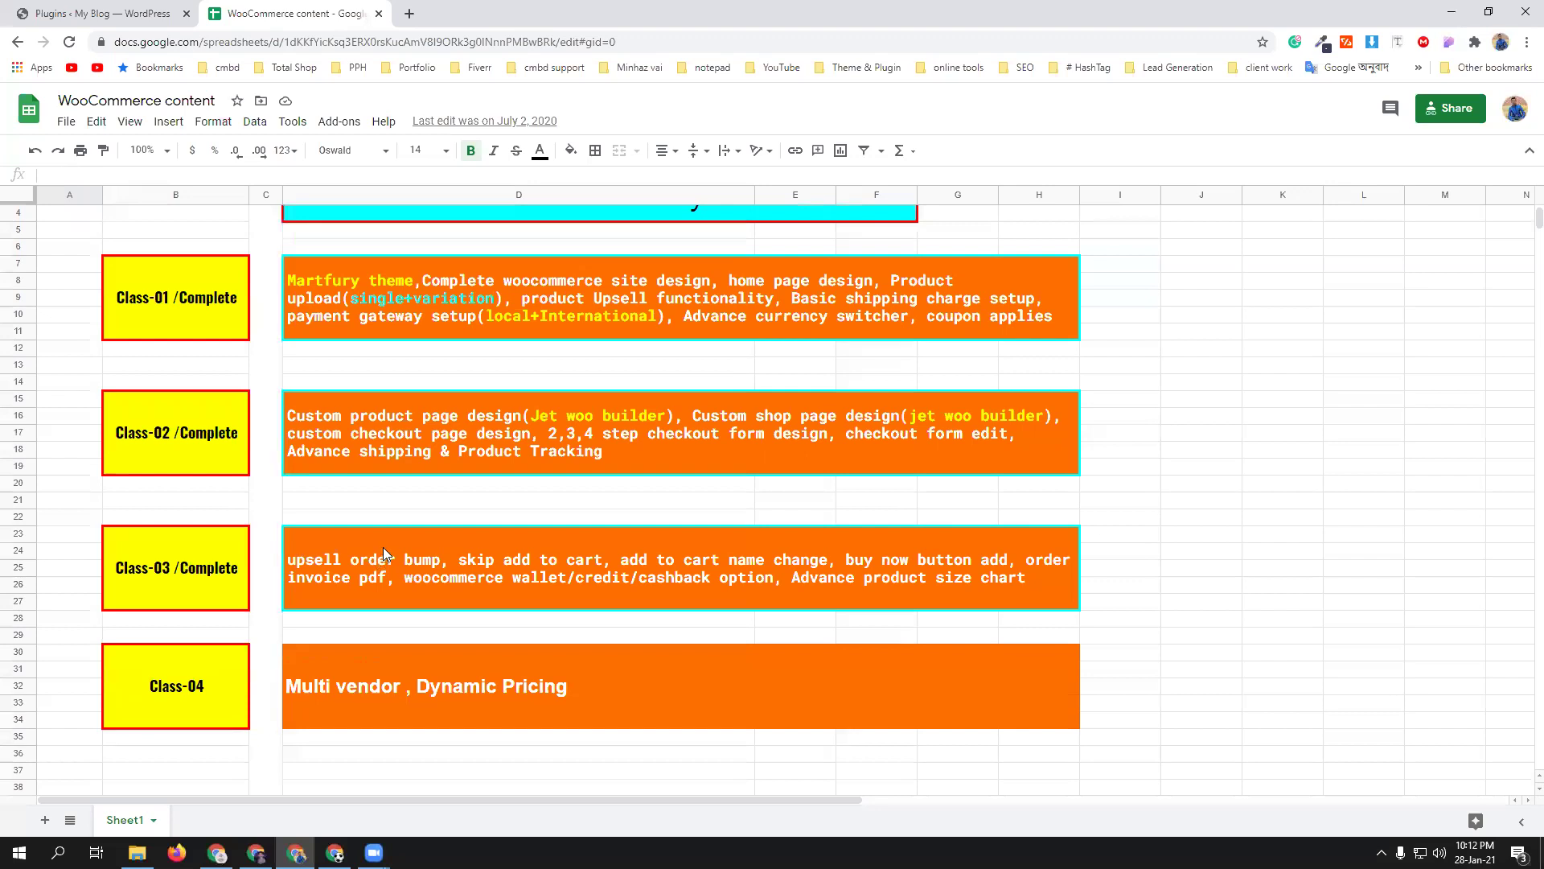
scroll(382, 552, up, 2)
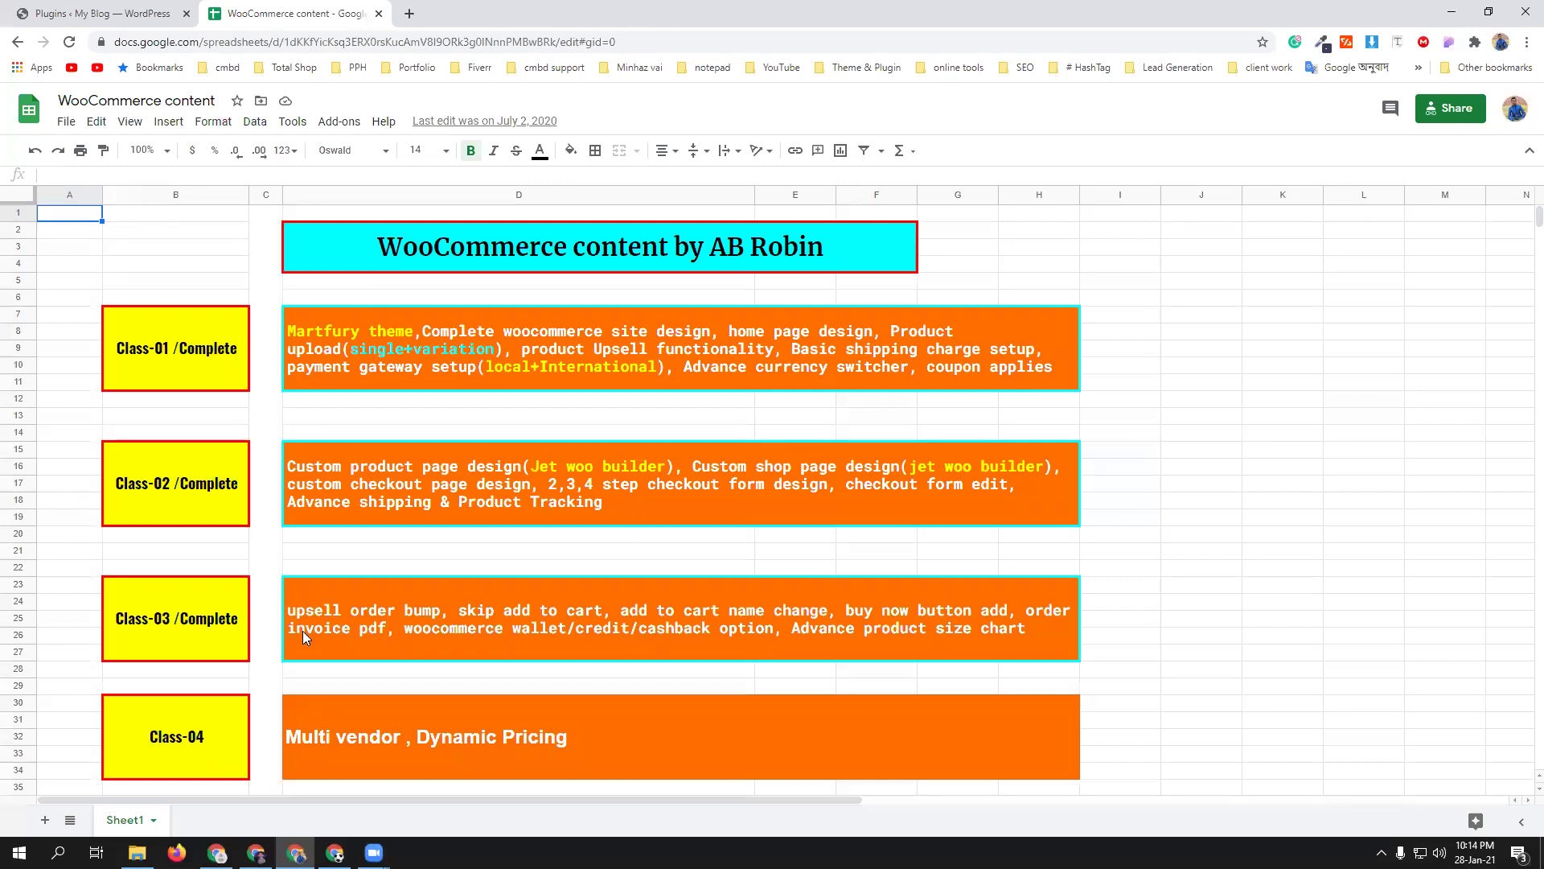
- Glance over the sheet, then switch back to the WordPress Plugins tab
scroll(679, 560, down, 2)
scroll(690, 614, up, 2)
click(155, 8)
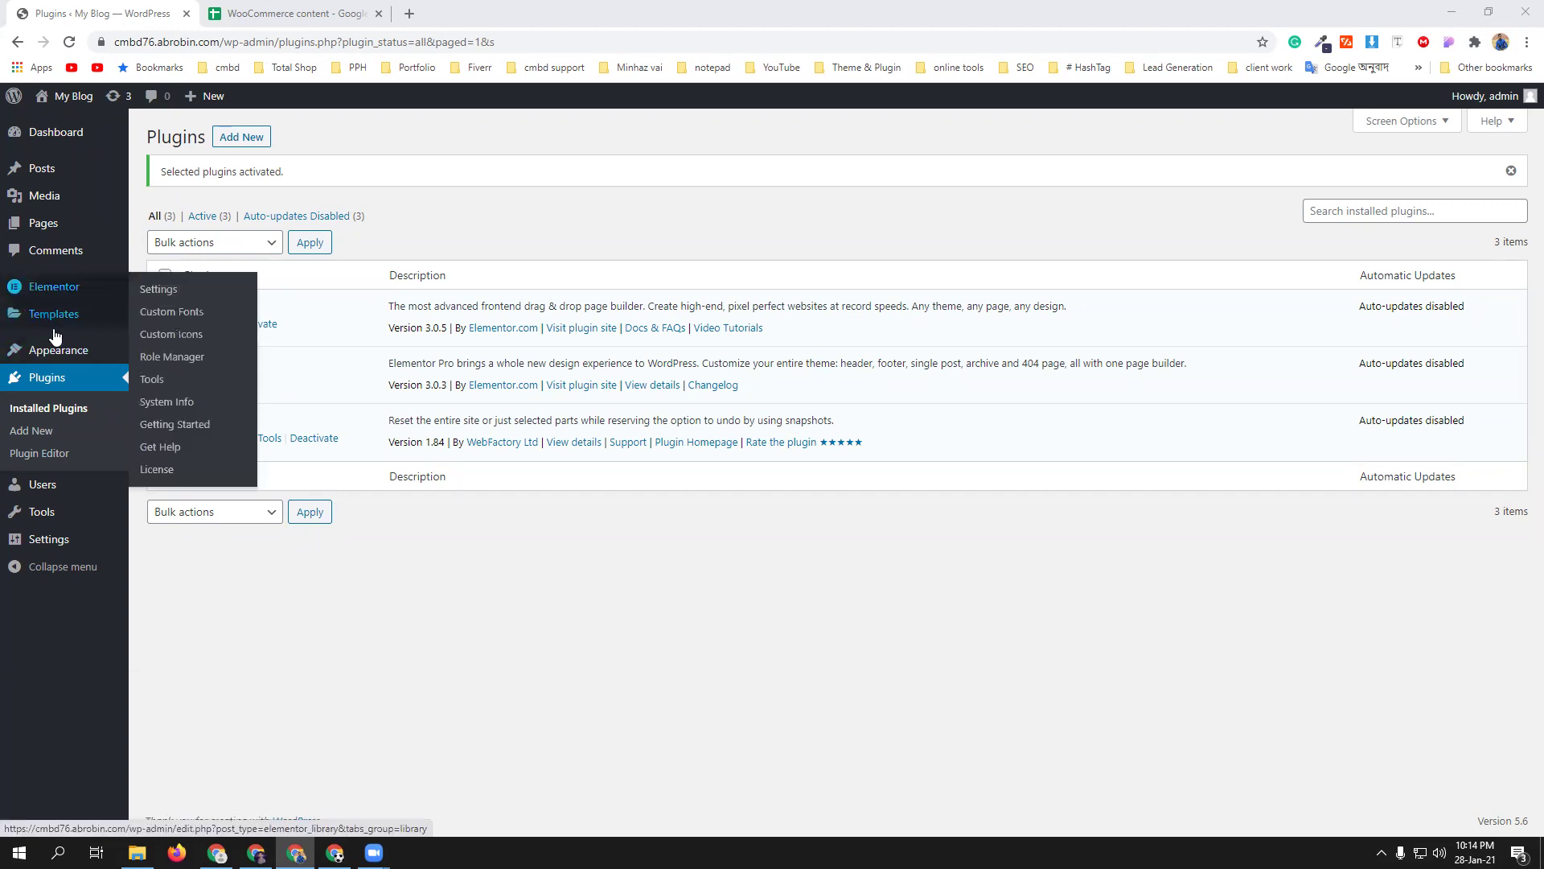
- Open the Upload Theme form under Appearance > Themes > Add New
mouse_move(66, 363)
click(157, 354)
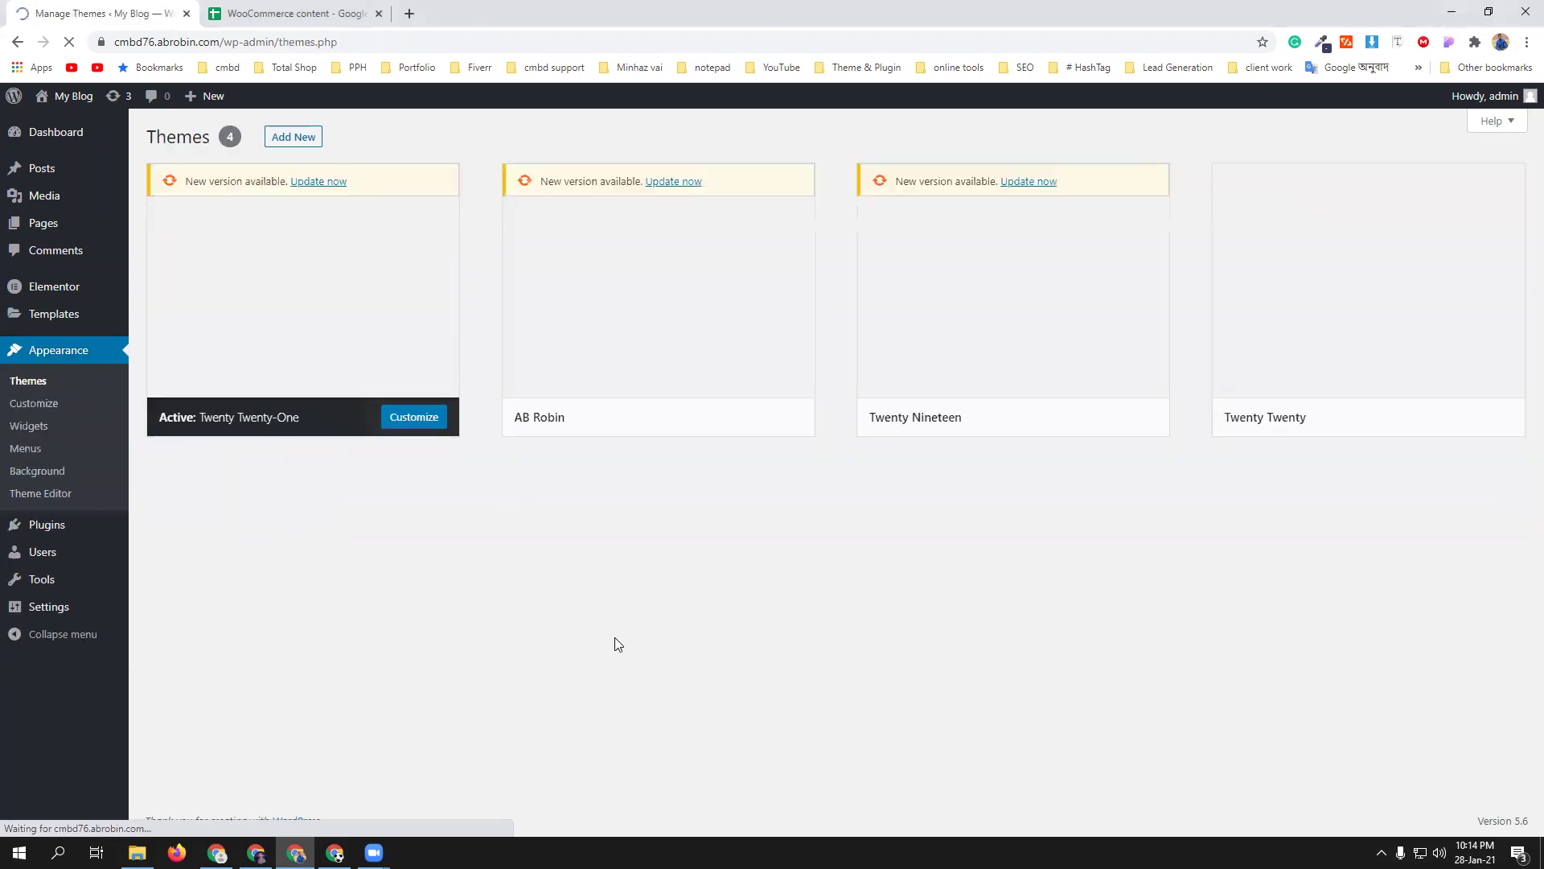
mouse_move(183, 221)
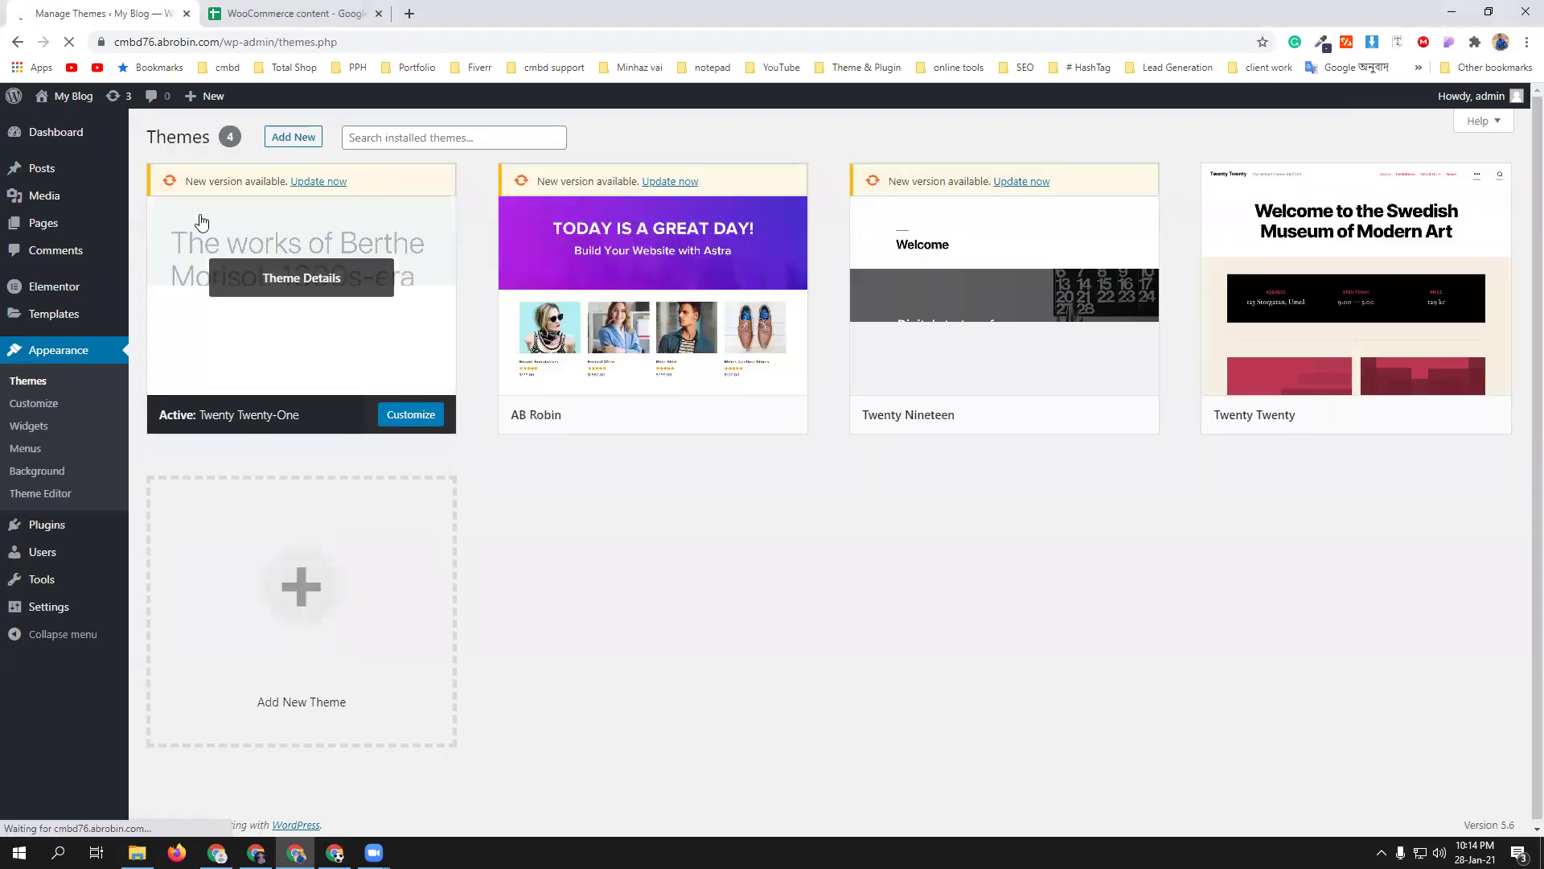
click(290, 138)
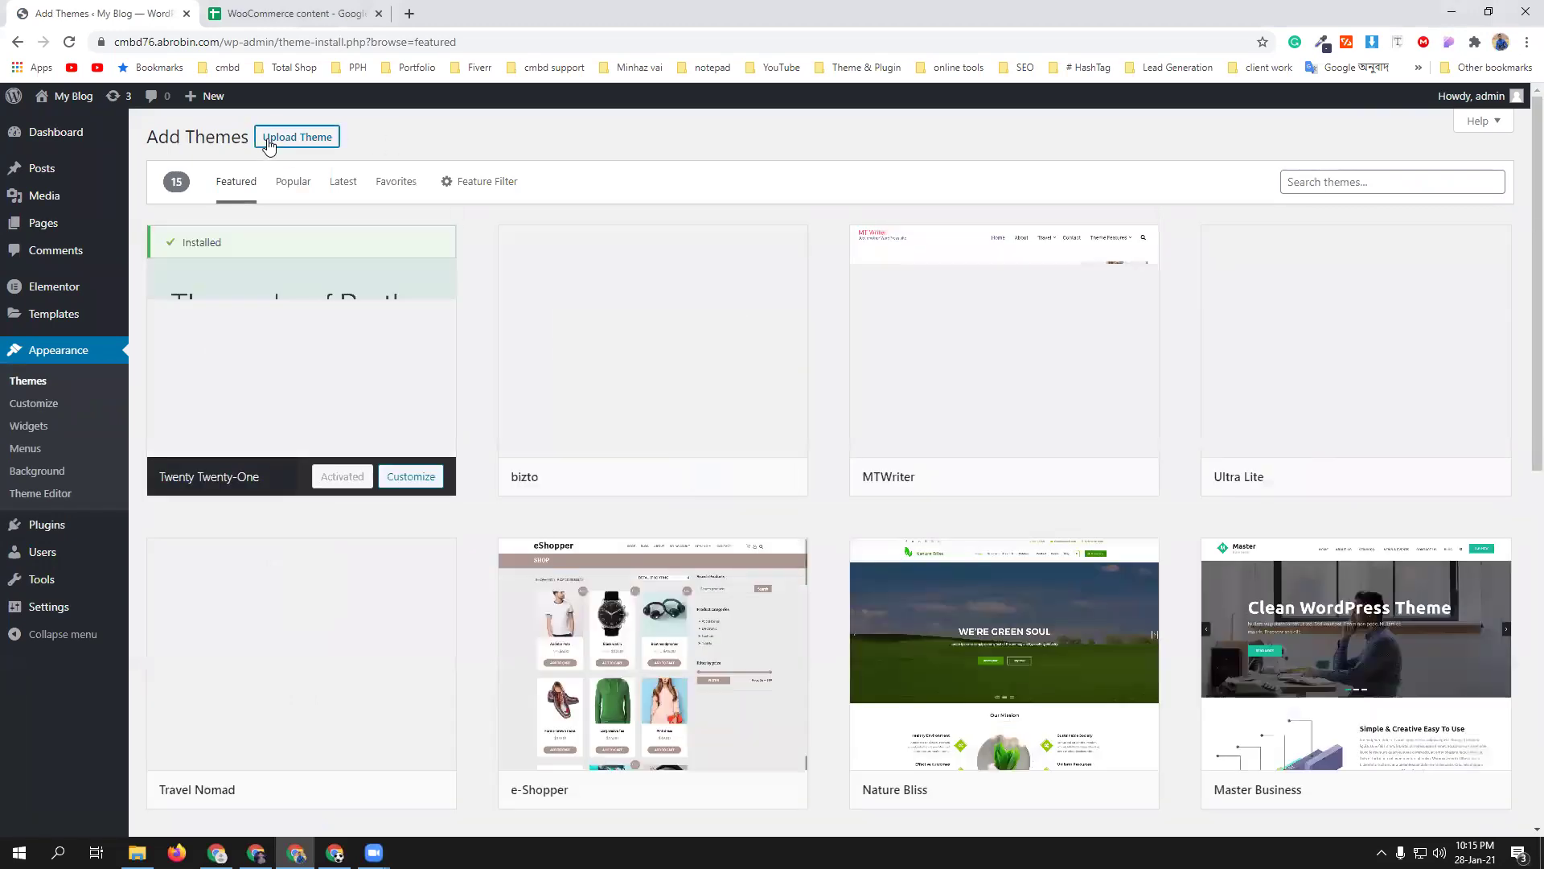
click(268, 141)
- Choose martfury.zip from Downloads > martfury > Martfury-Package and install it
click(724, 282)
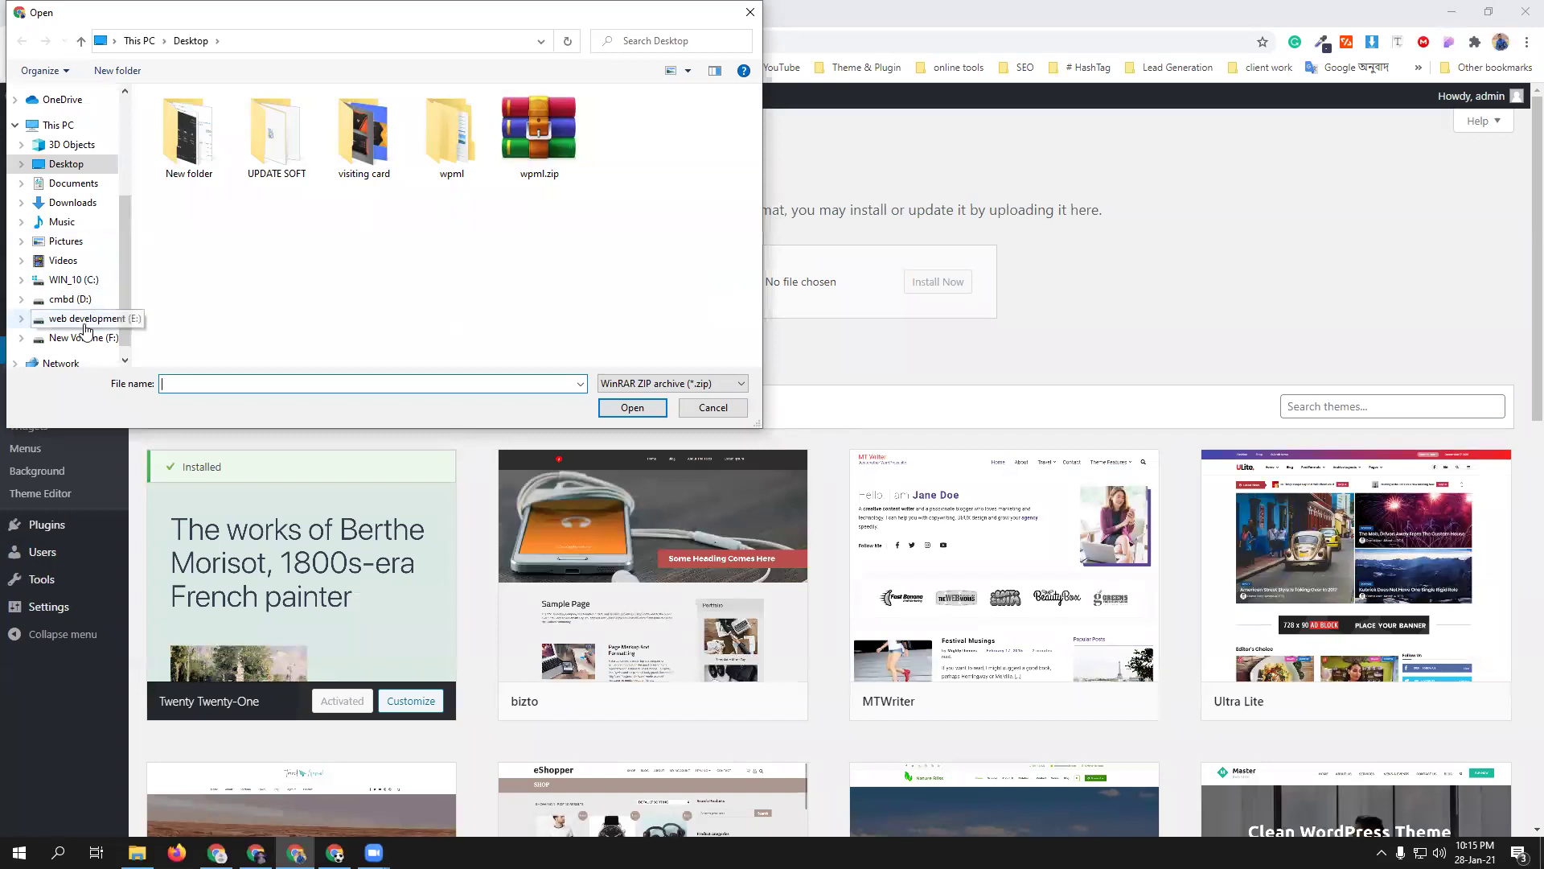
click(74, 203)
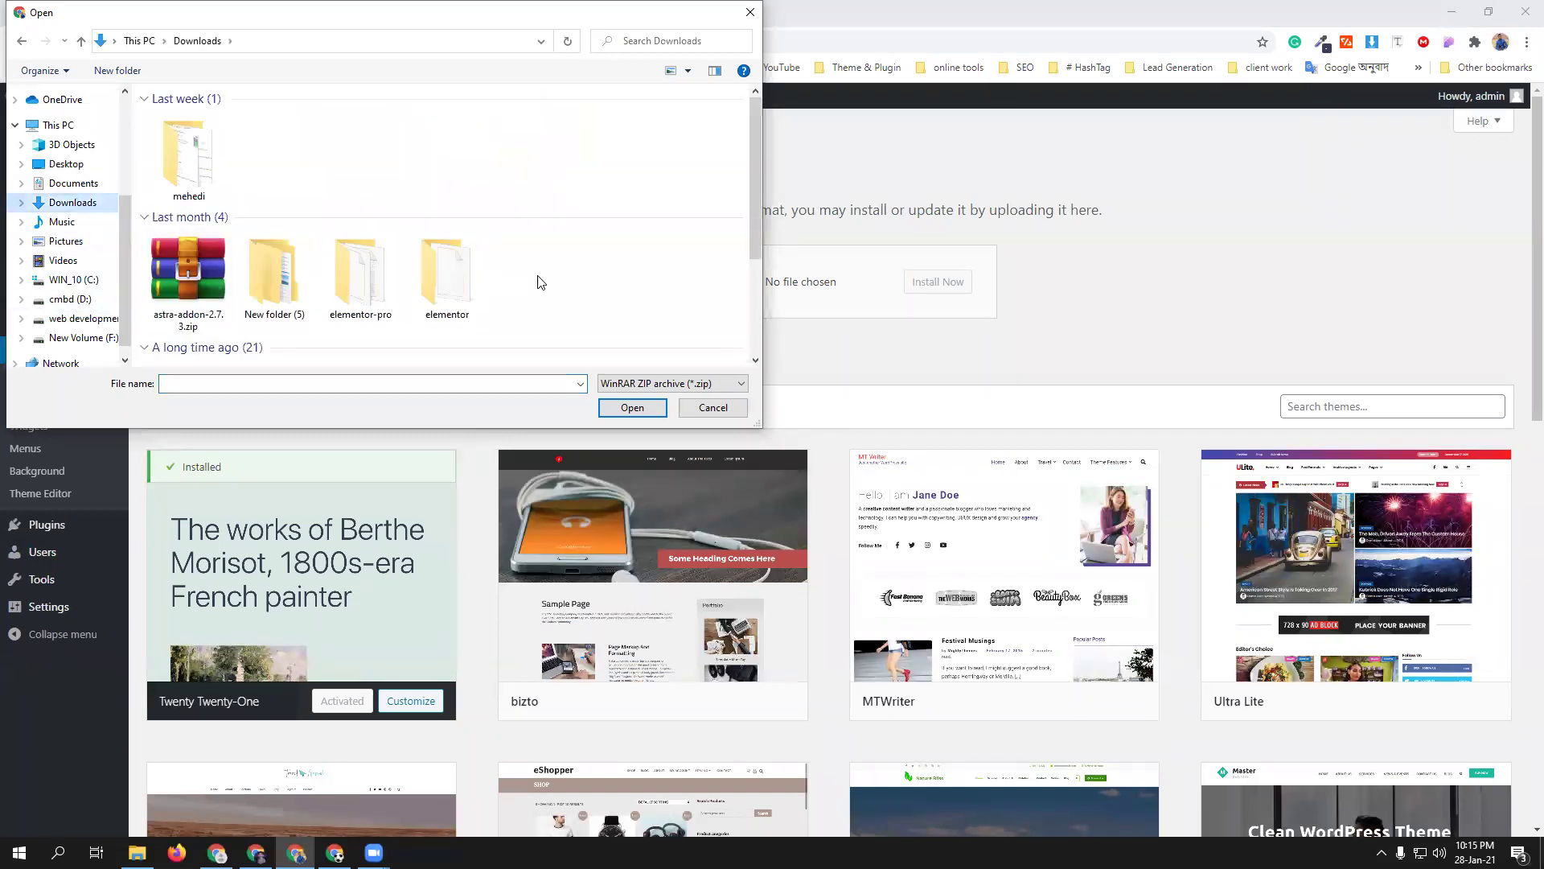
scroll(568, 281, down, 6)
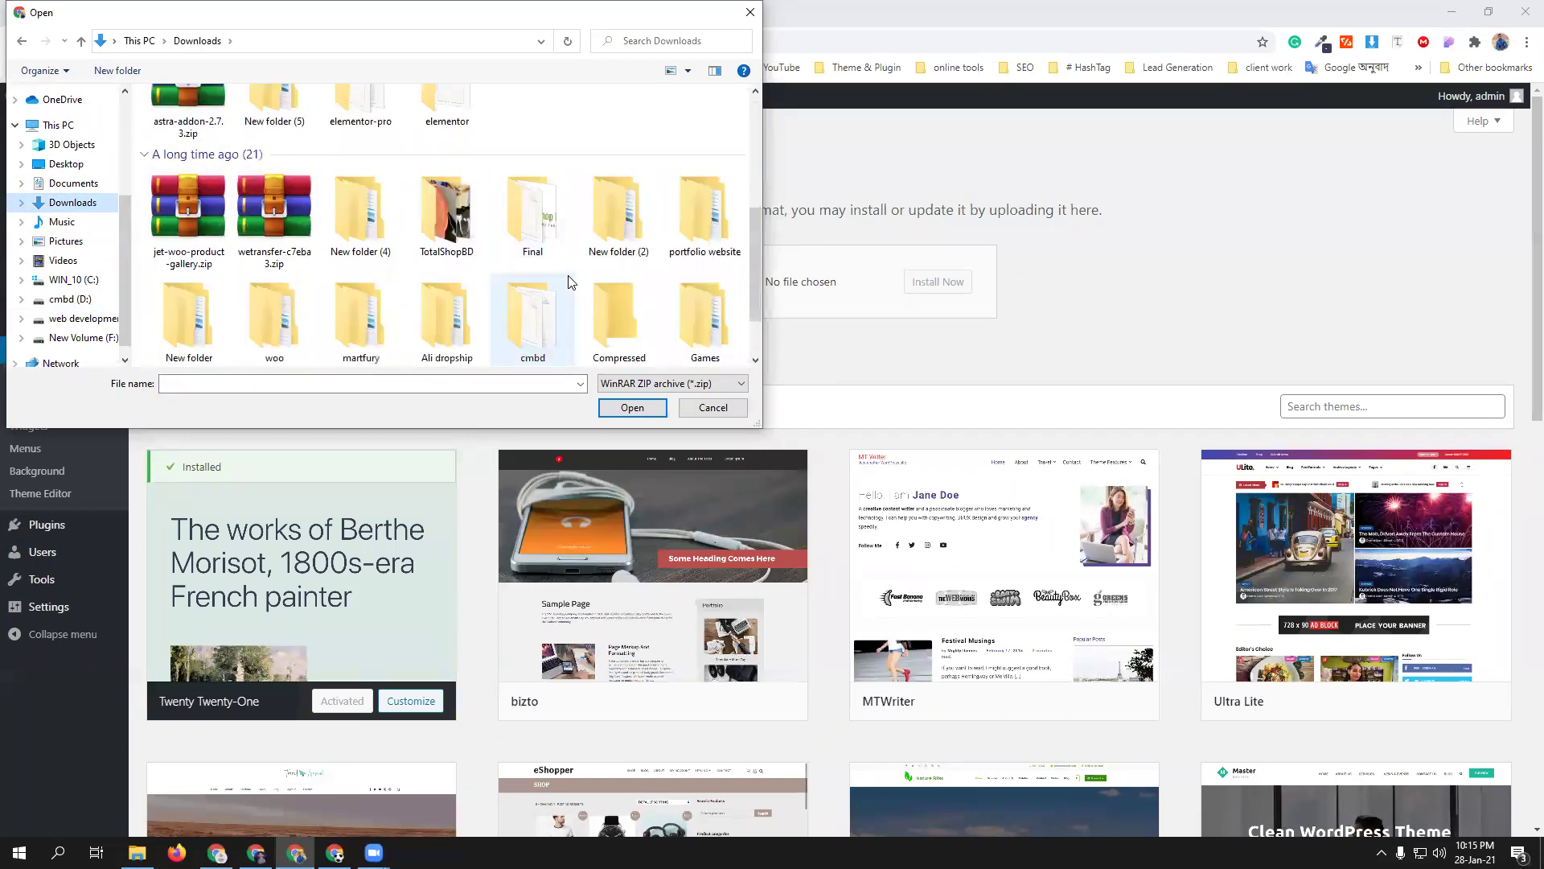
double_click(274, 225)
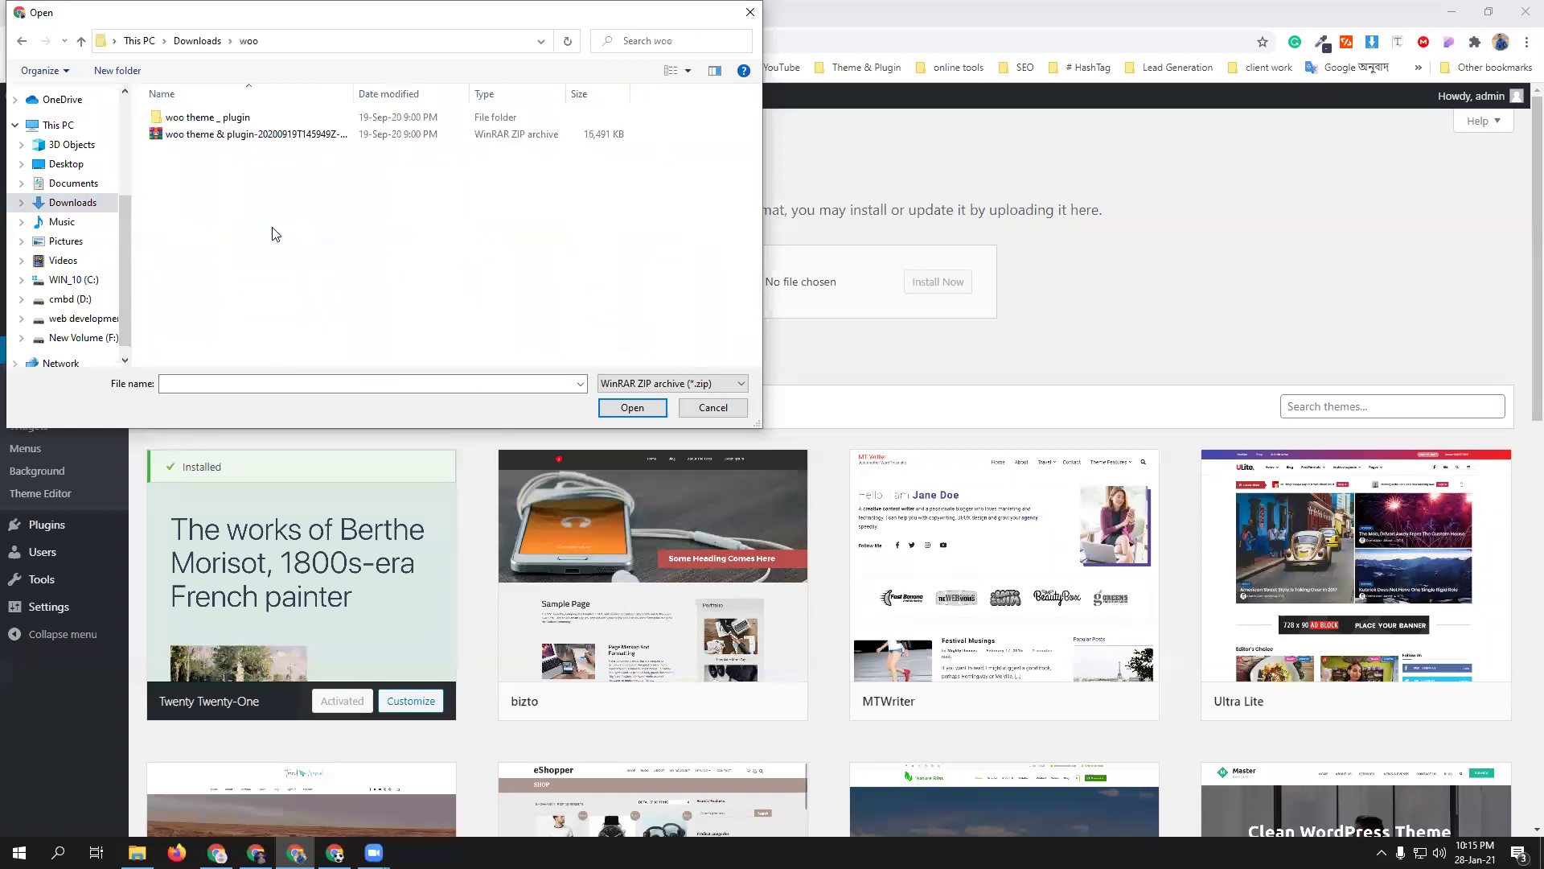
double_click(213, 121)
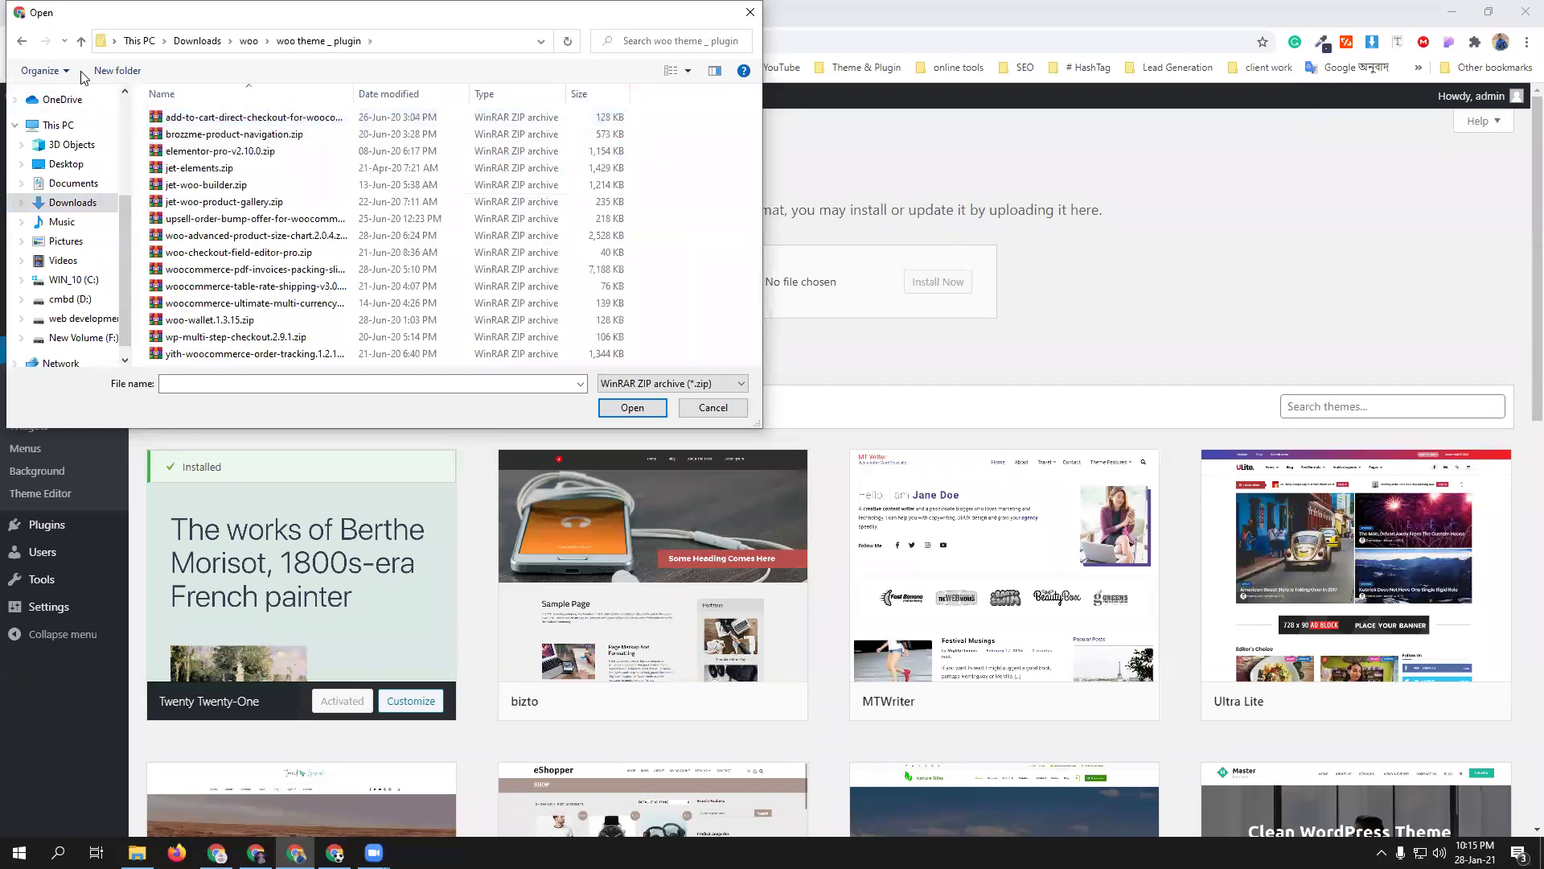
click(81, 41)
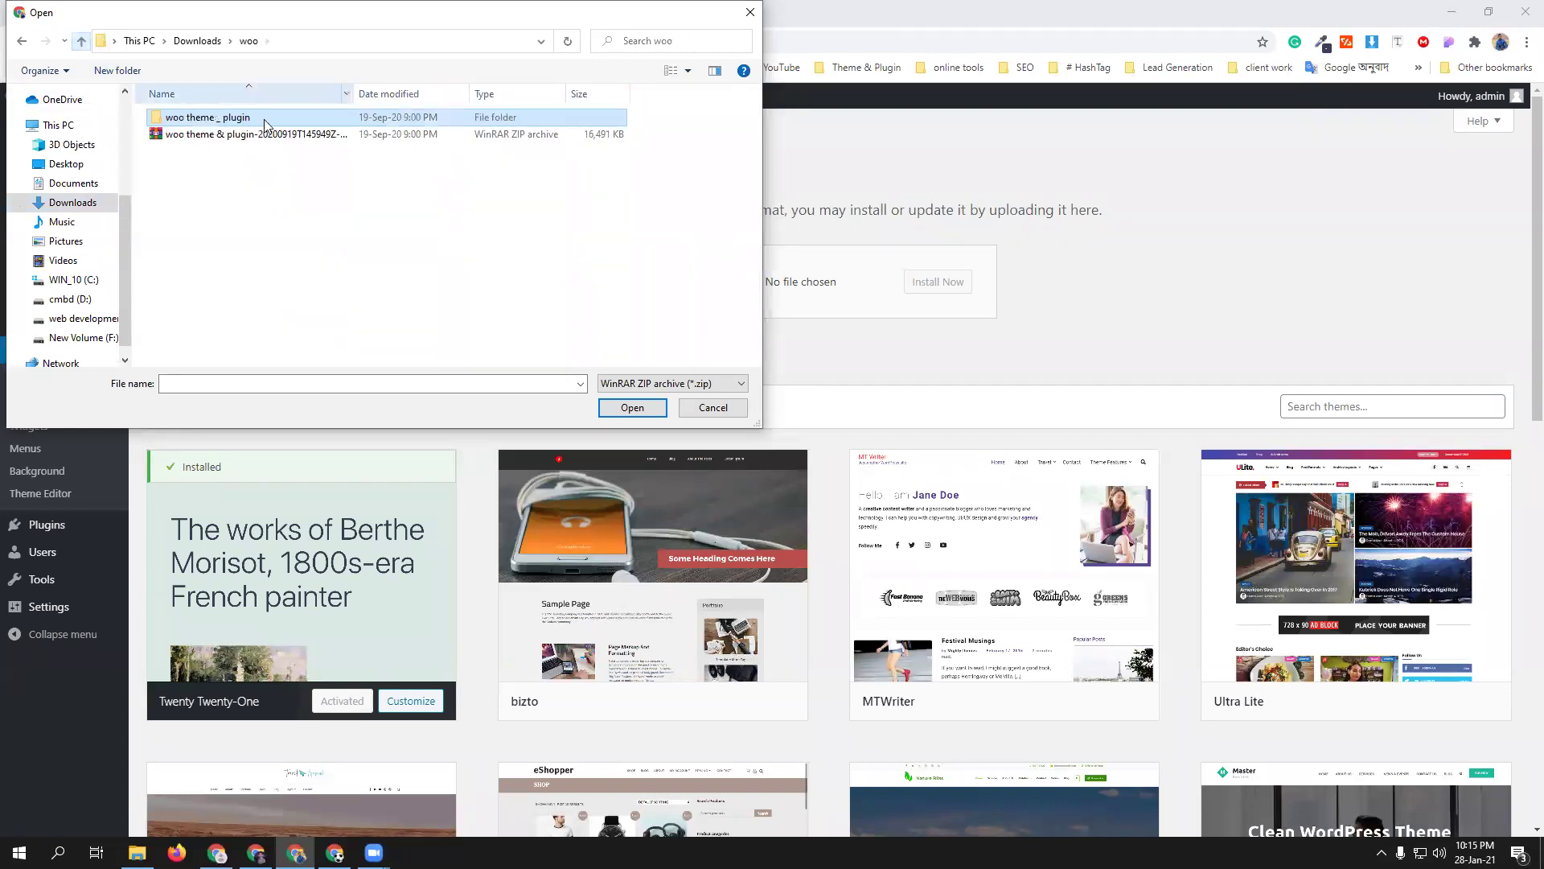
click(81, 41)
scroll(523, 300, down, 1)
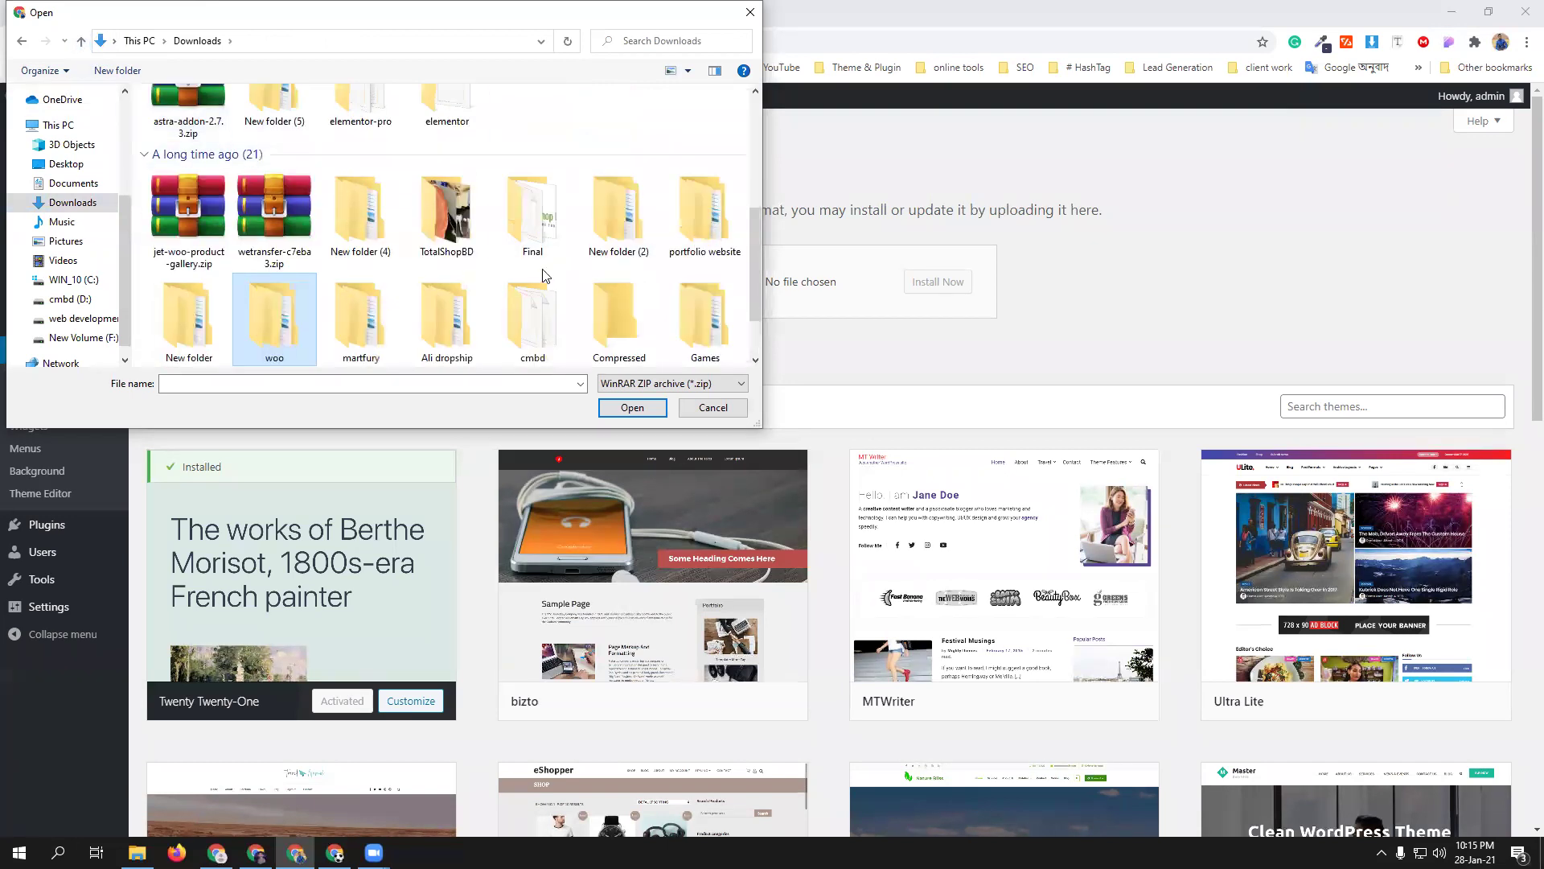
scroll(465, 291, down, 2)
double_click(361, 213)
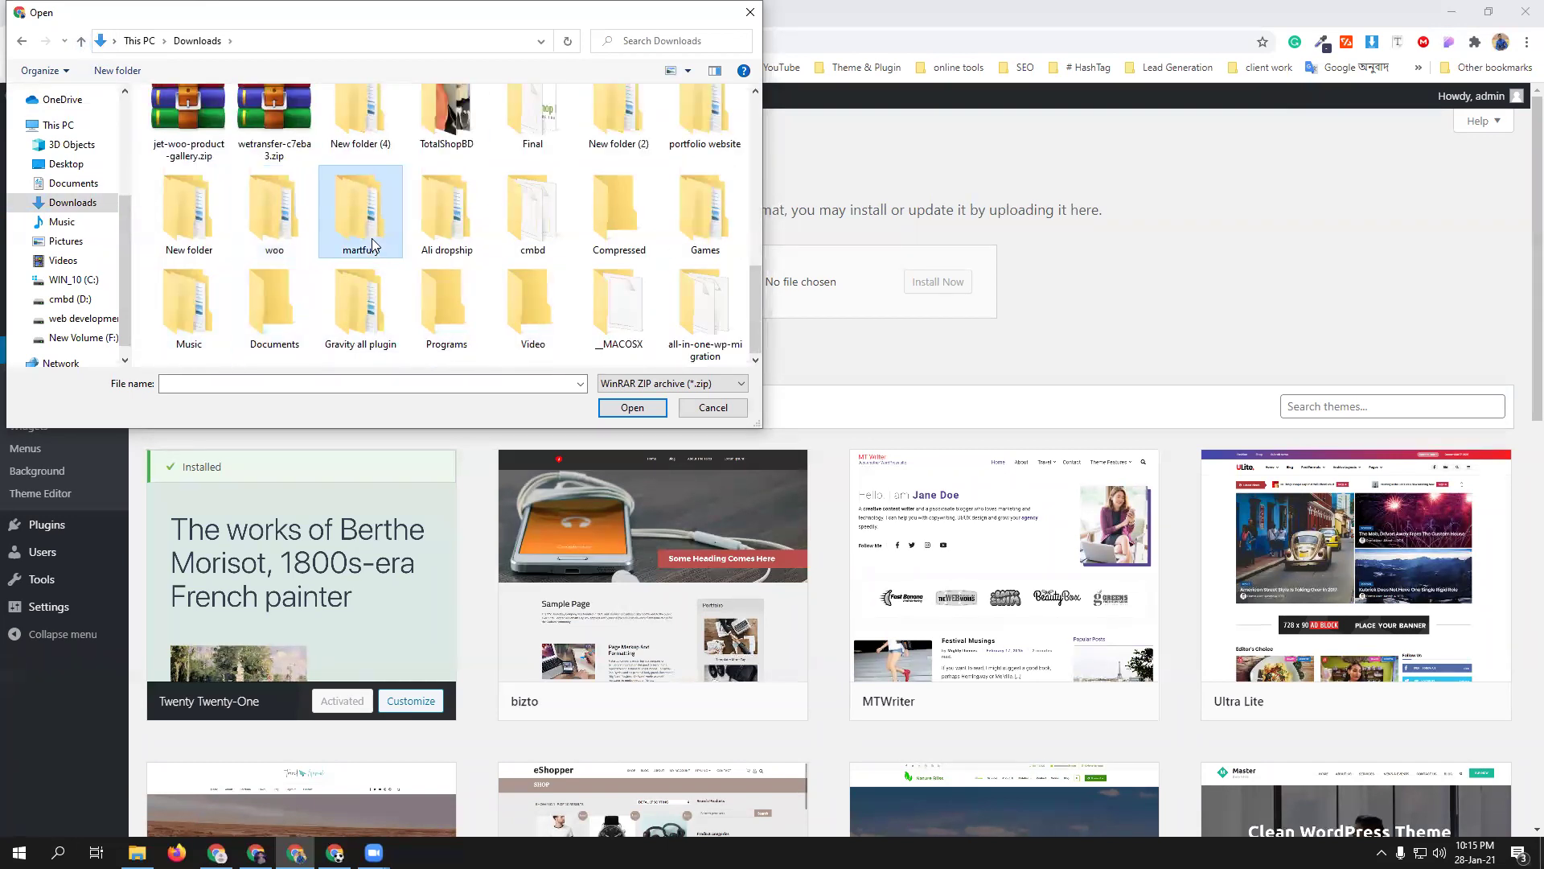
double_click(227, 123)
click(211, 184)
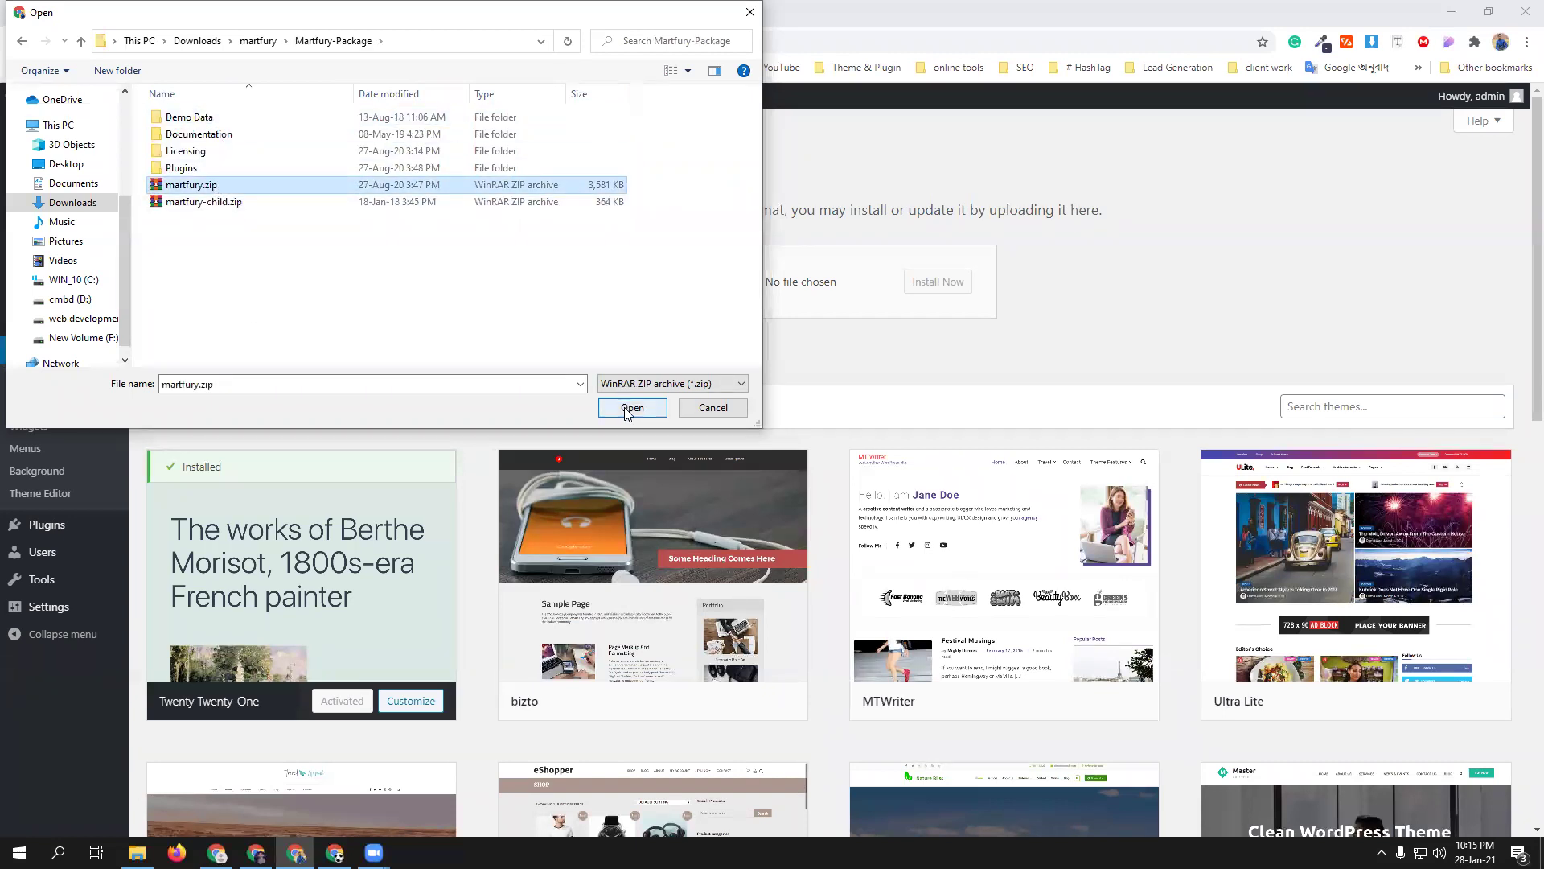
click(632, 407)
click(942, 286)
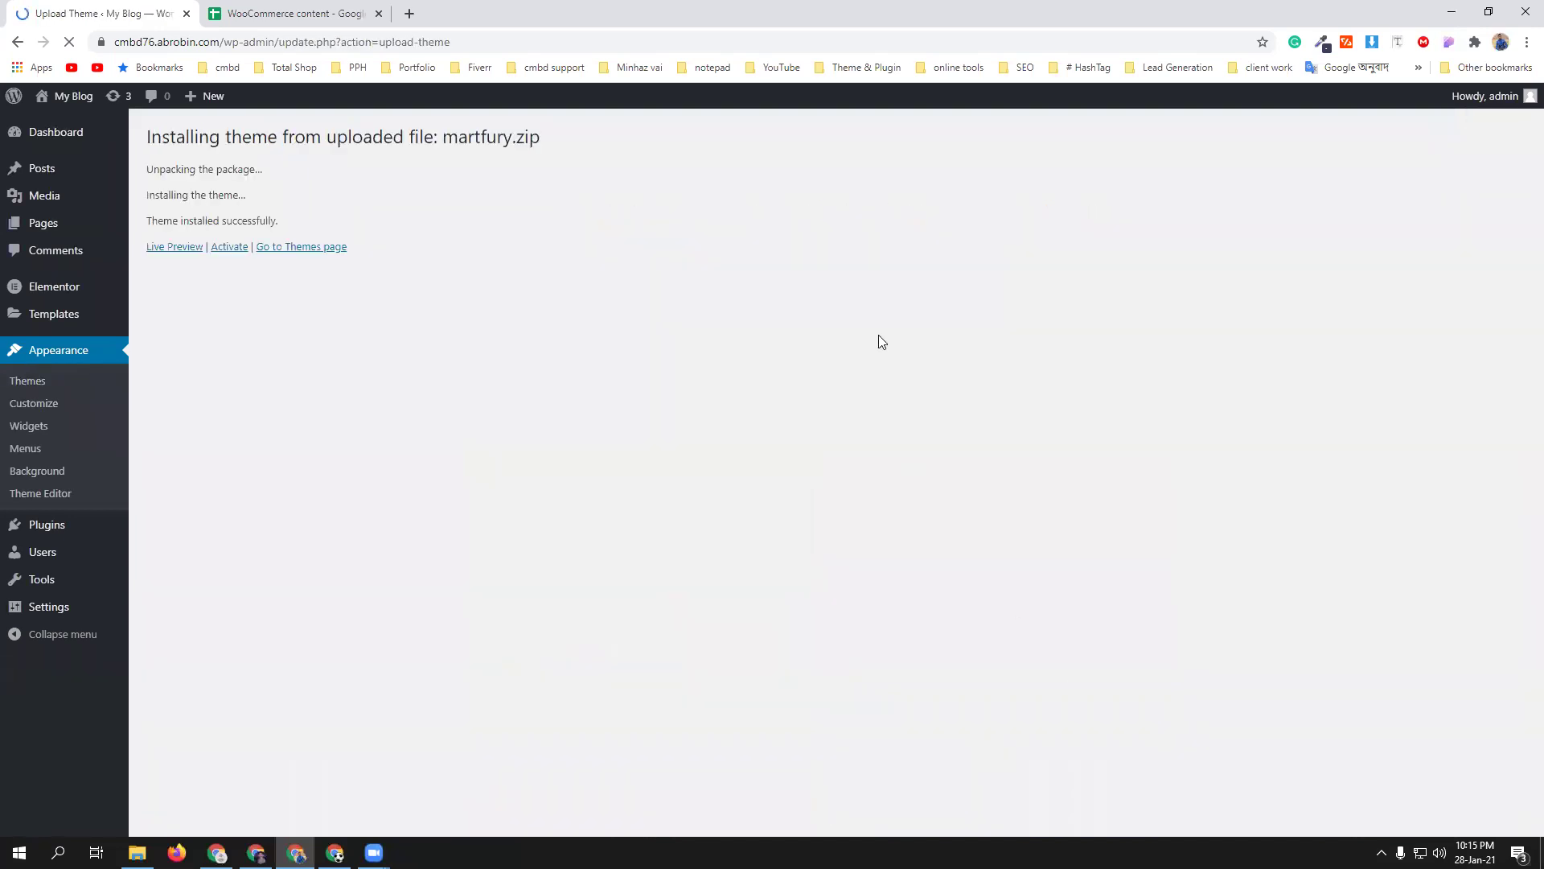
- Activate the Martfury theme and begin installing its required plugins
click(231, 251)
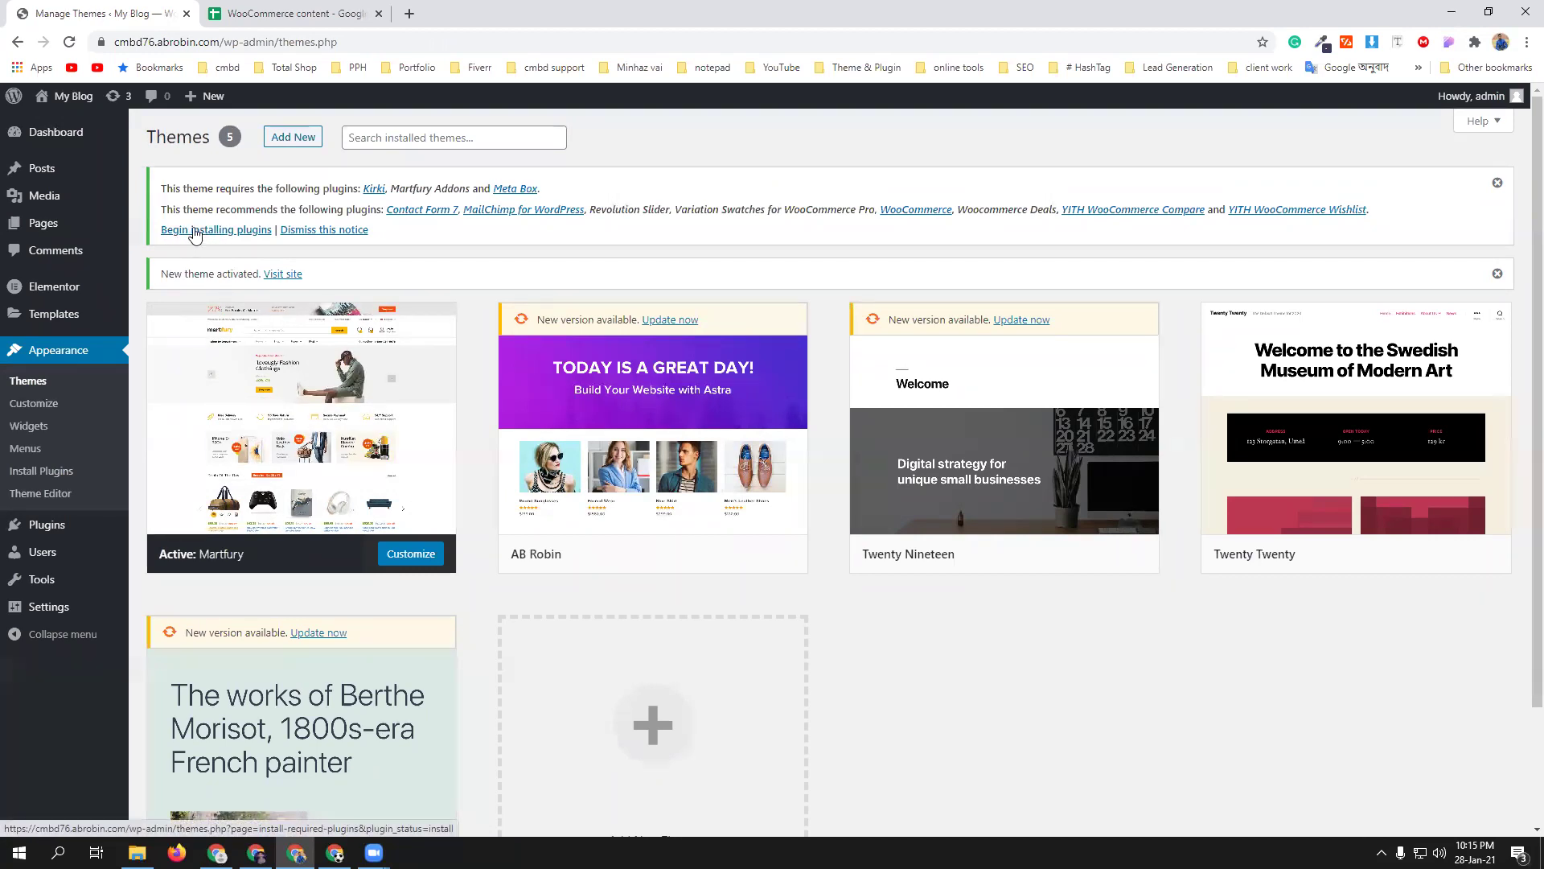
click(201, 233)
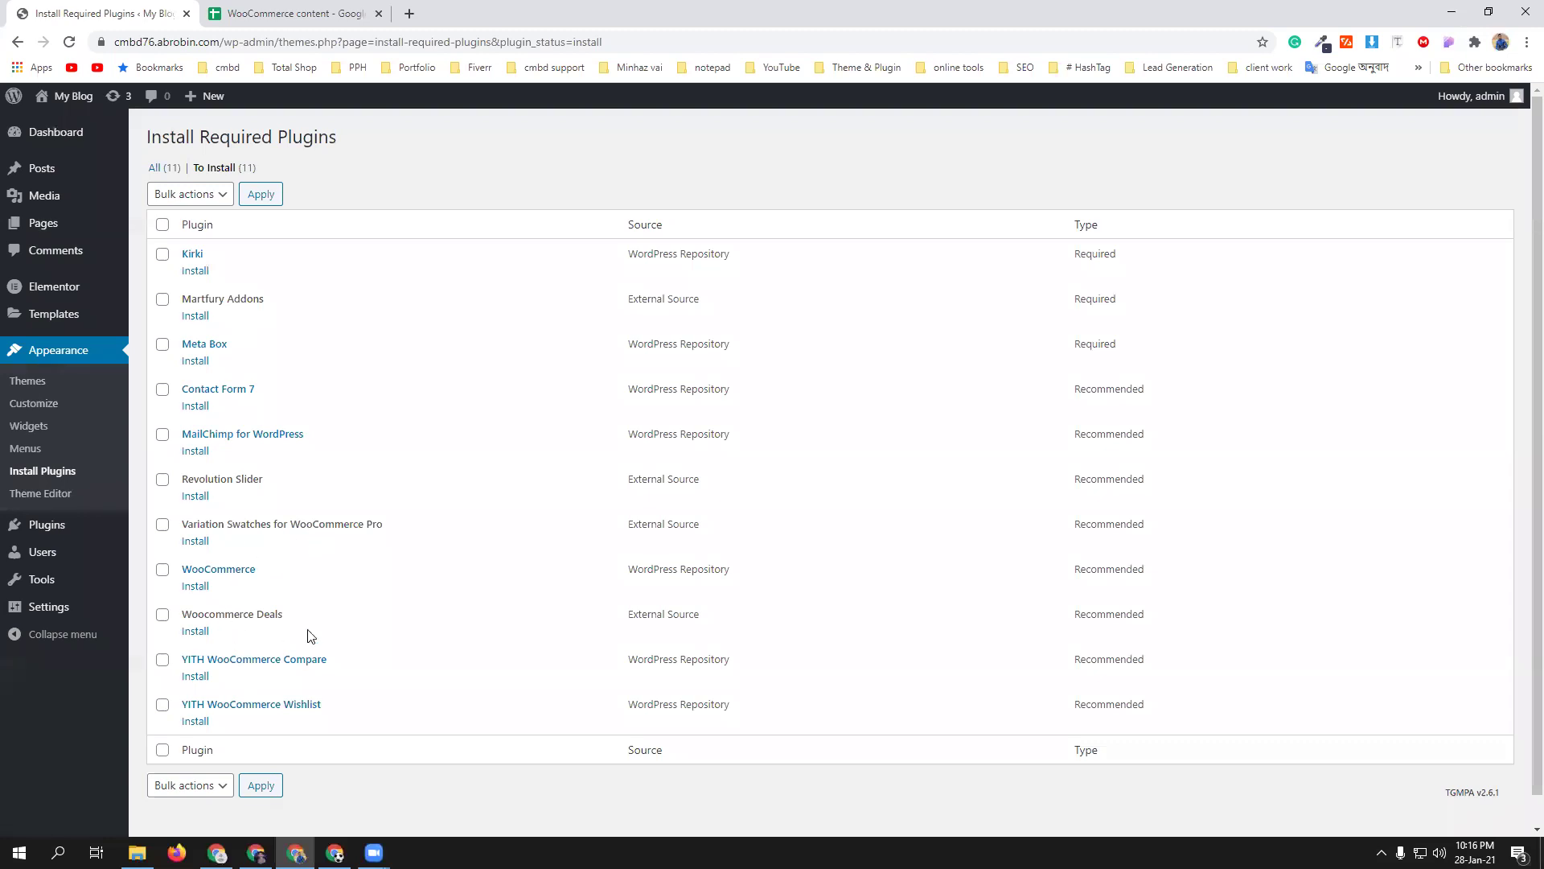
- Bulk-install all eleven listed plugins, then return to the required plugins installer
click(161, 224)
click(219, 196)
click(203, 232)
click(259, 194)
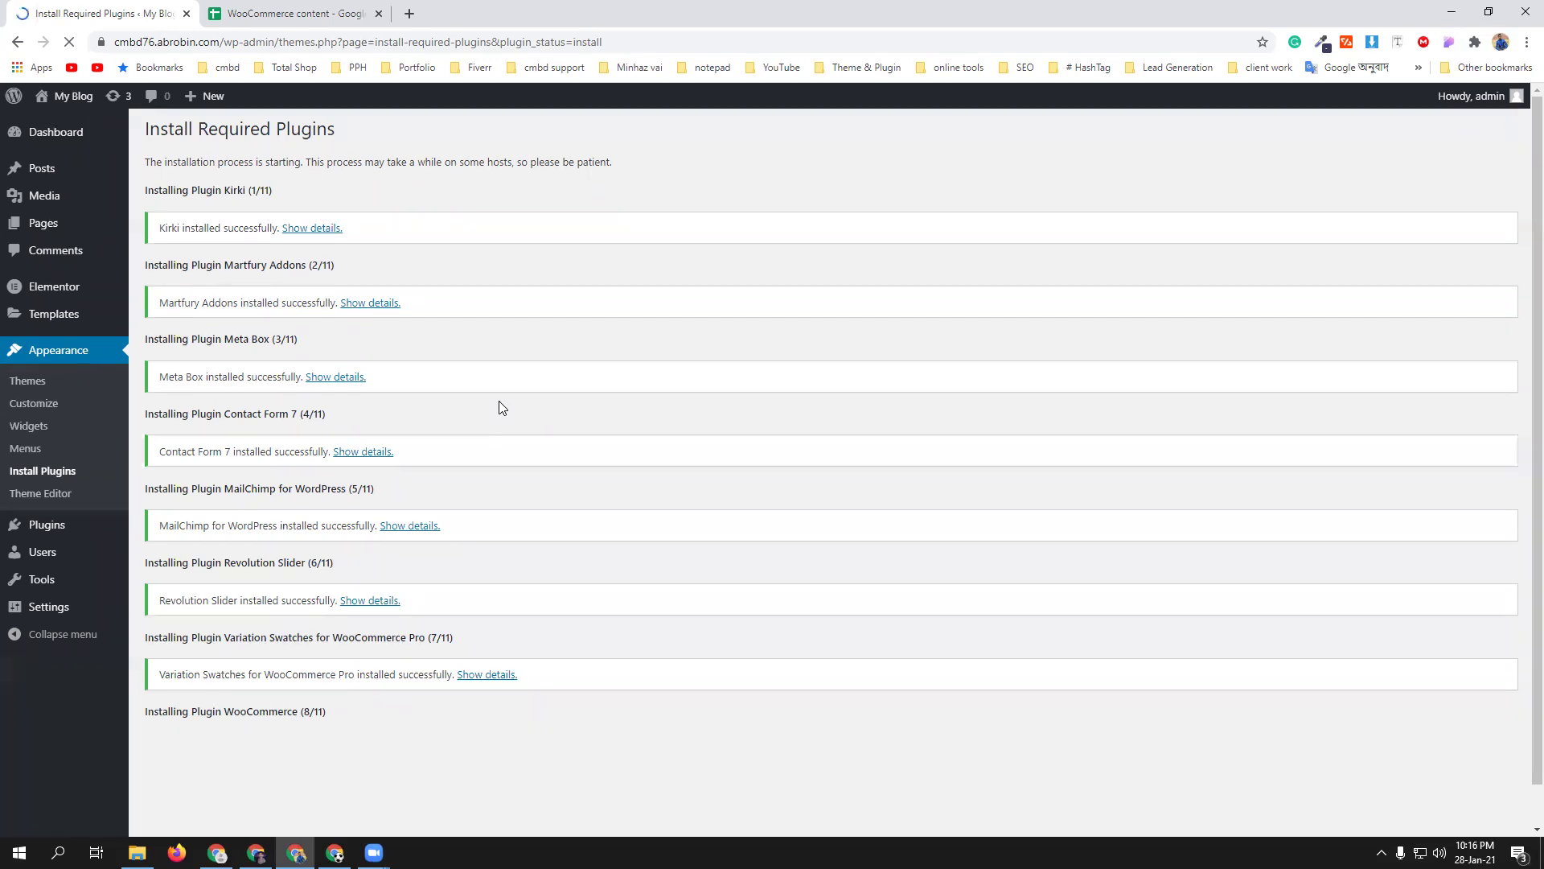
scroll(500, 407, down, 1)
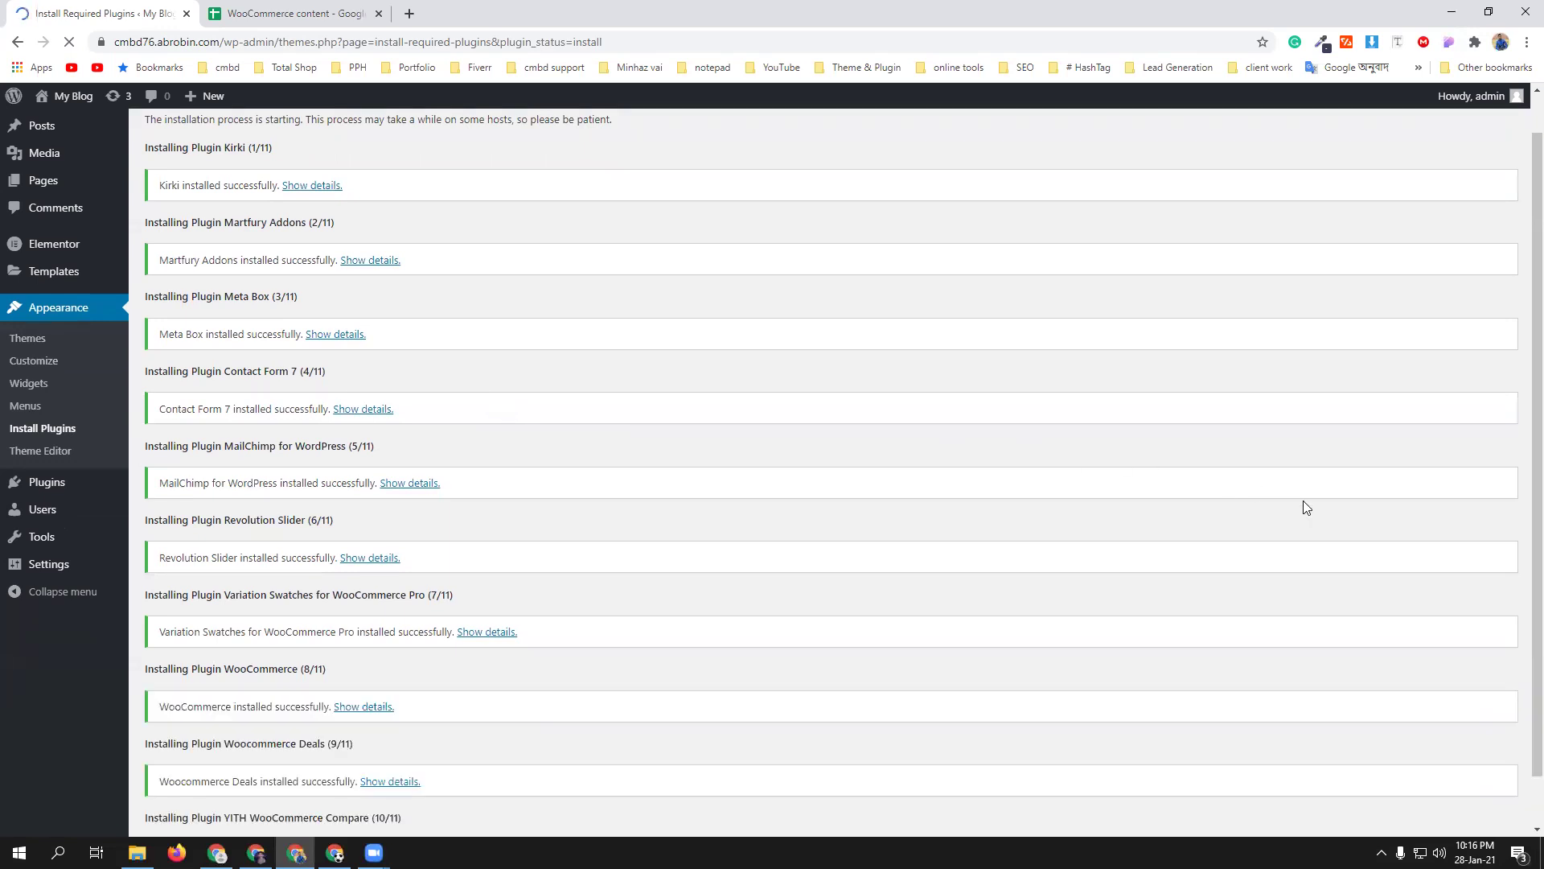
scroll(617, 426, down, 3)
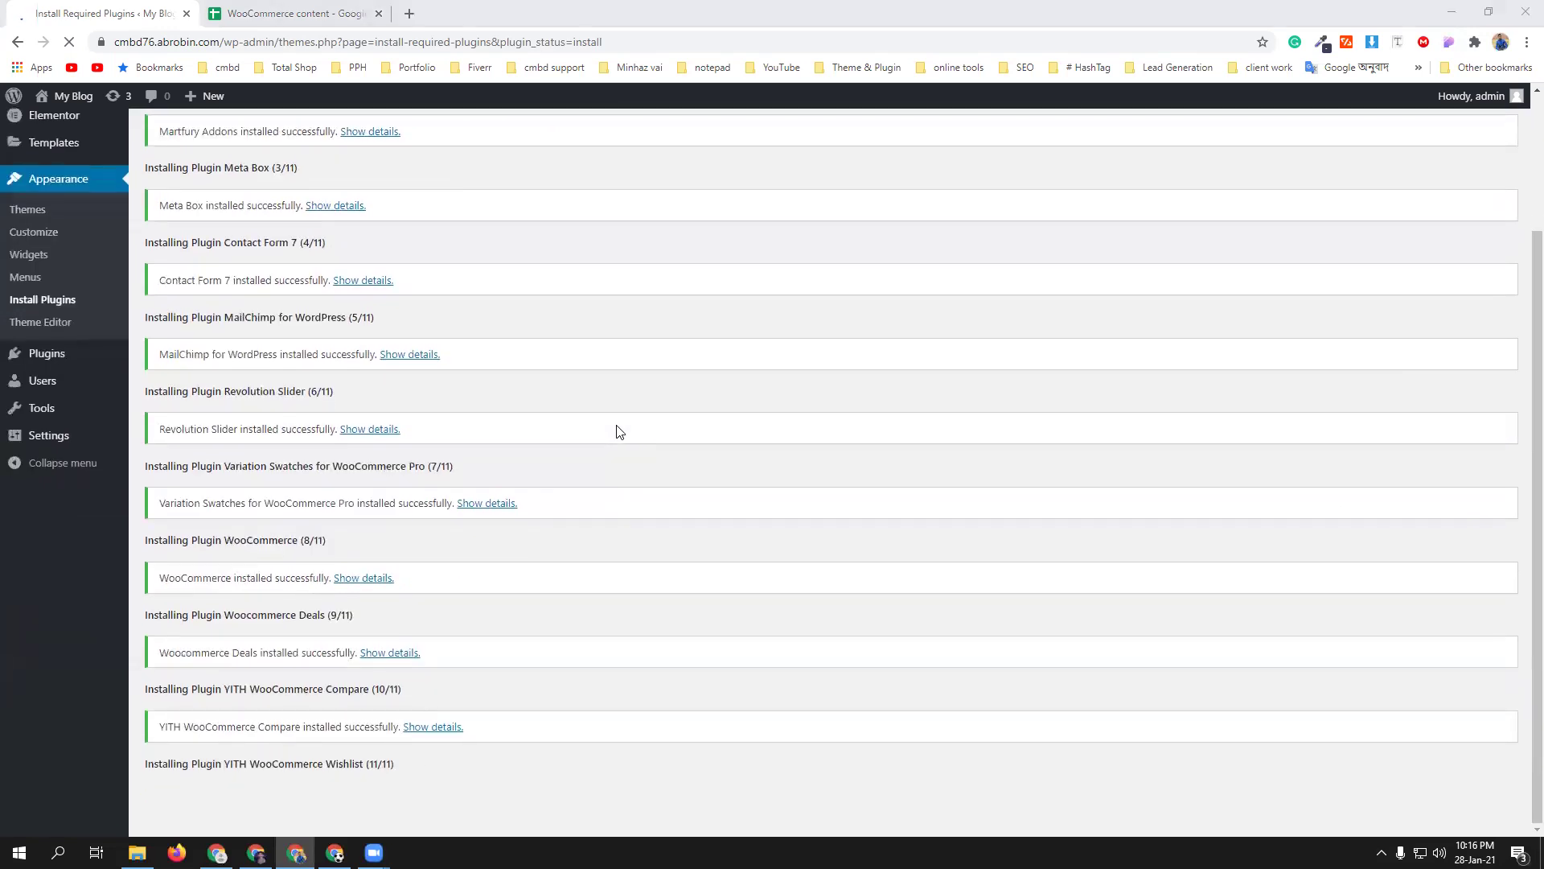
scroll(617, 431, down, 2)
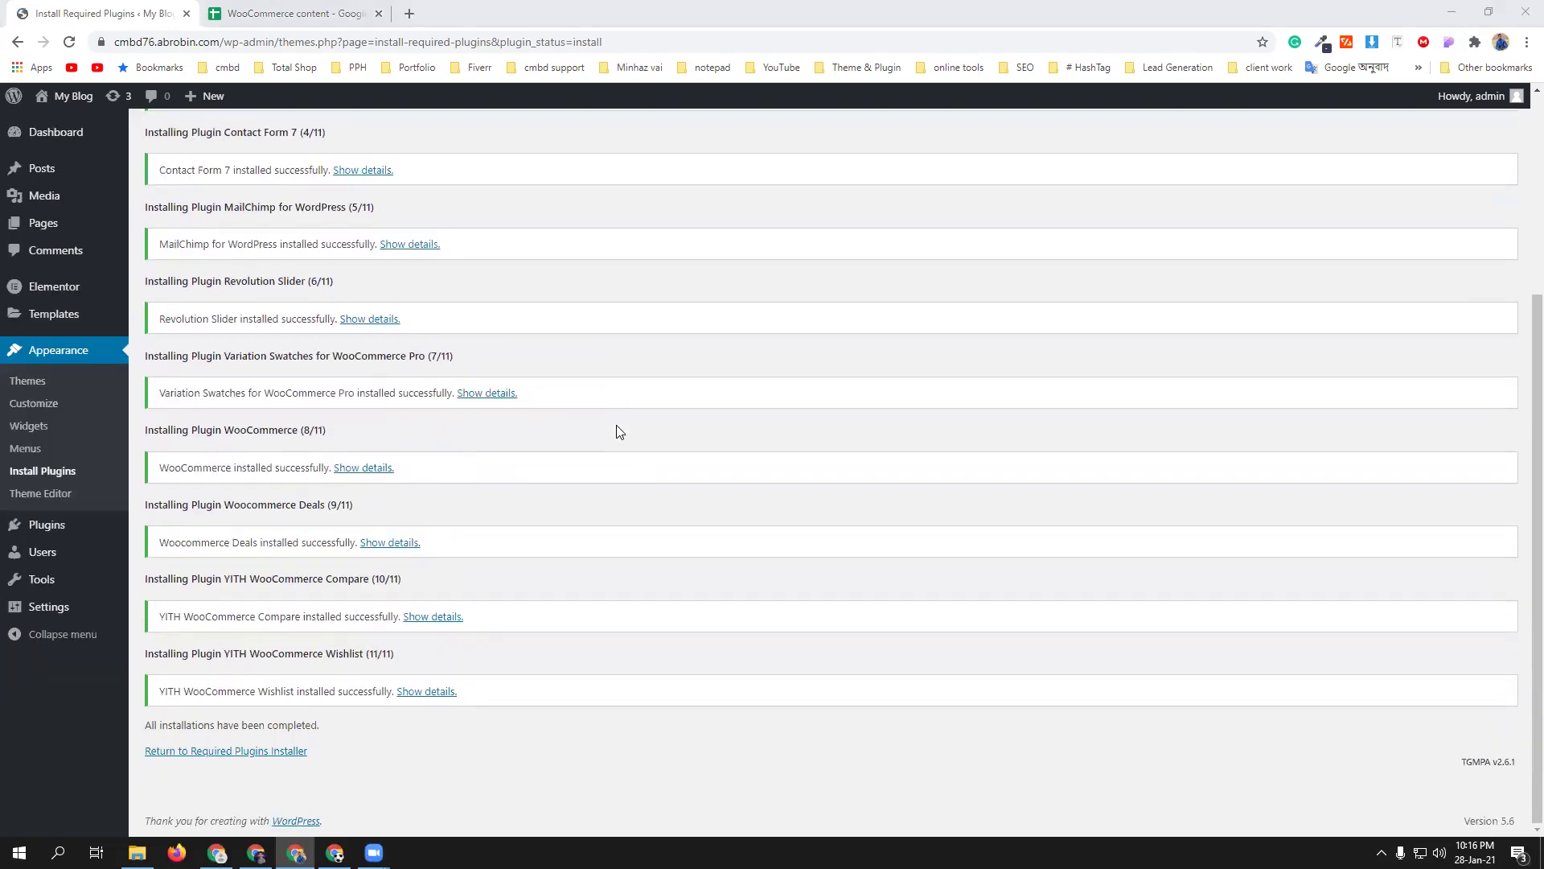
click(296, 750)
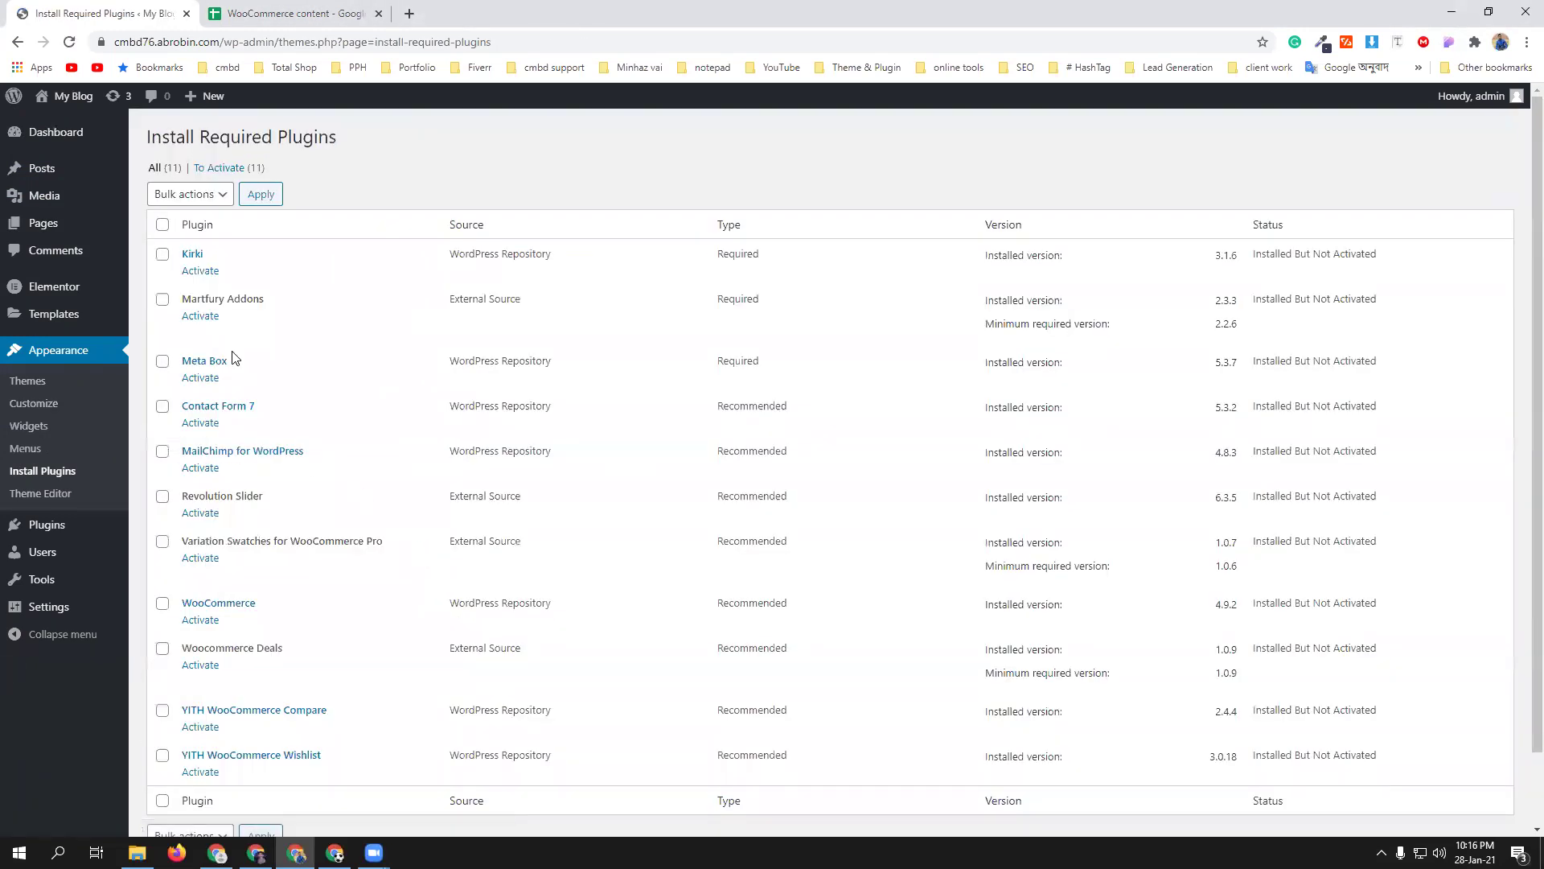
- Bulk-activate all eleven Martfury plugins, then return to the Dashboard
click(161, 224)
click(182, 194)
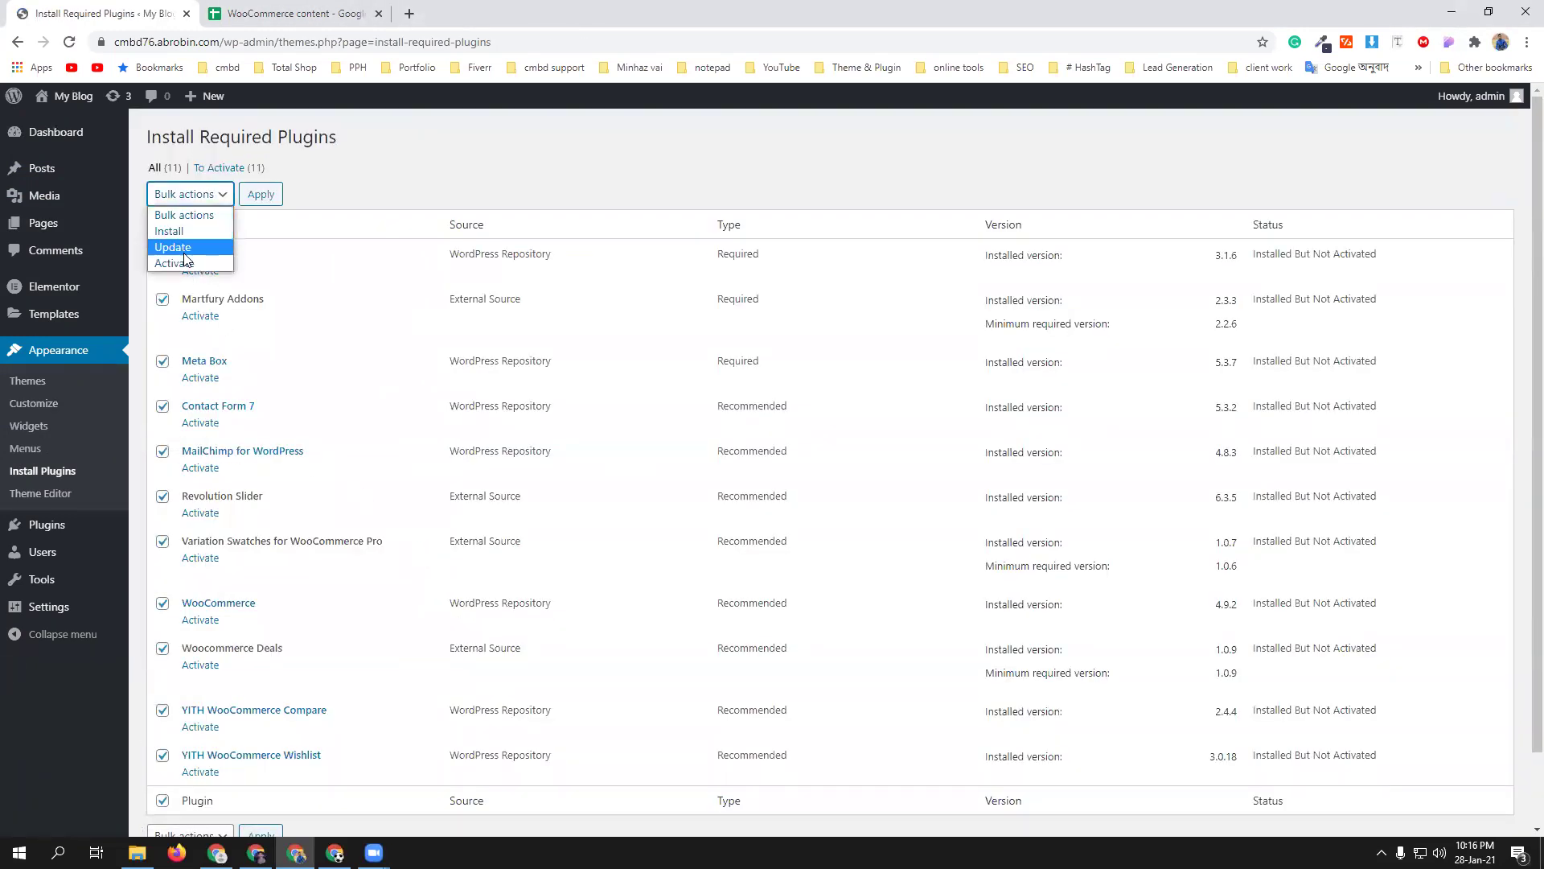
click(185, 261)
click(273, 196)
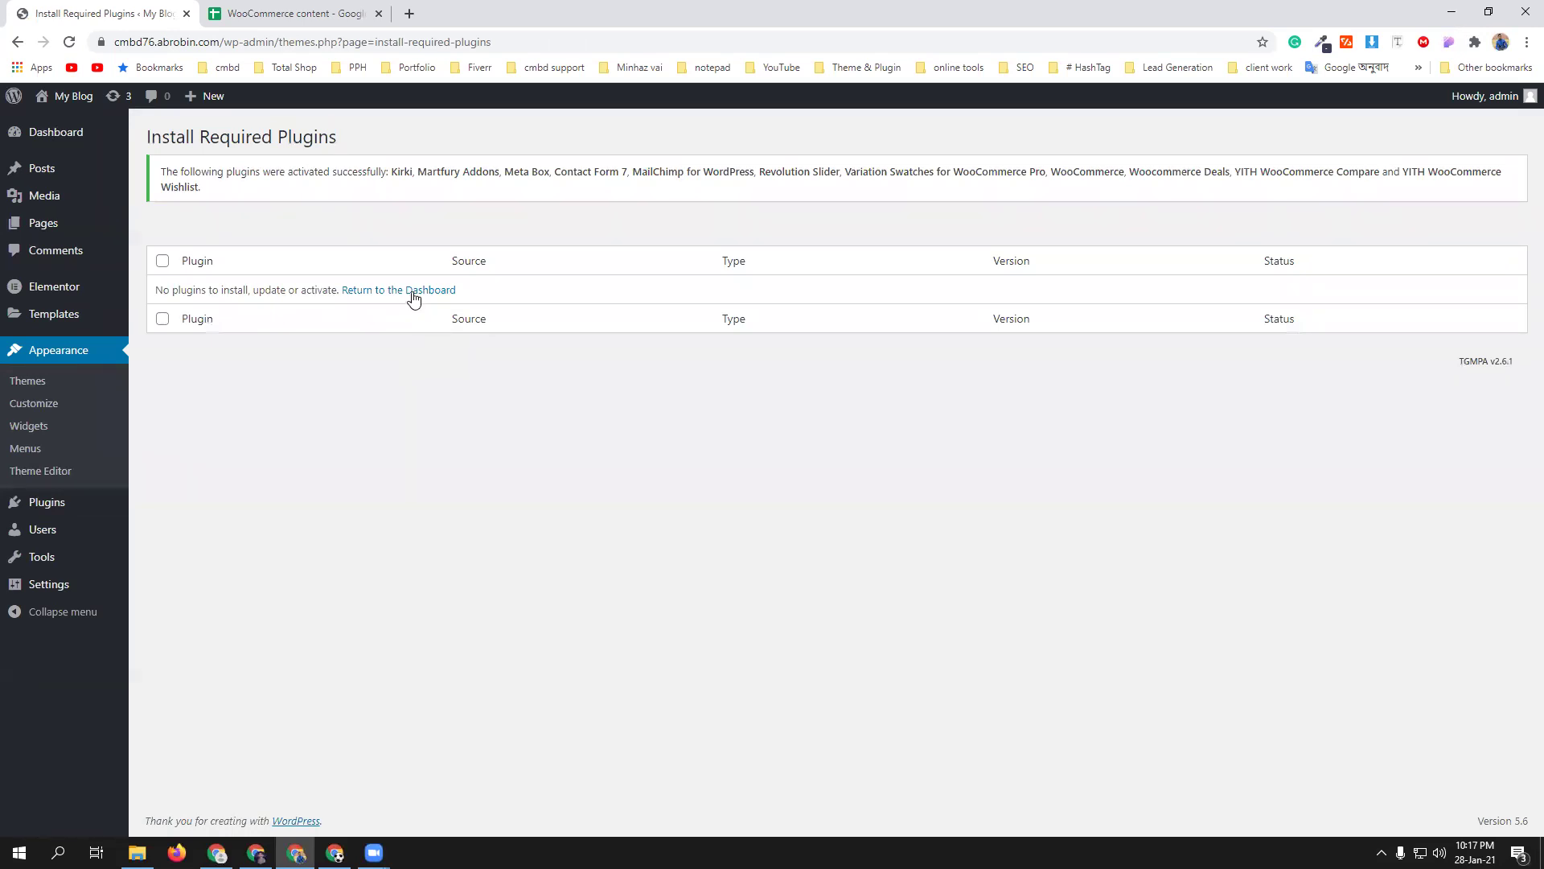
click(410, 291)
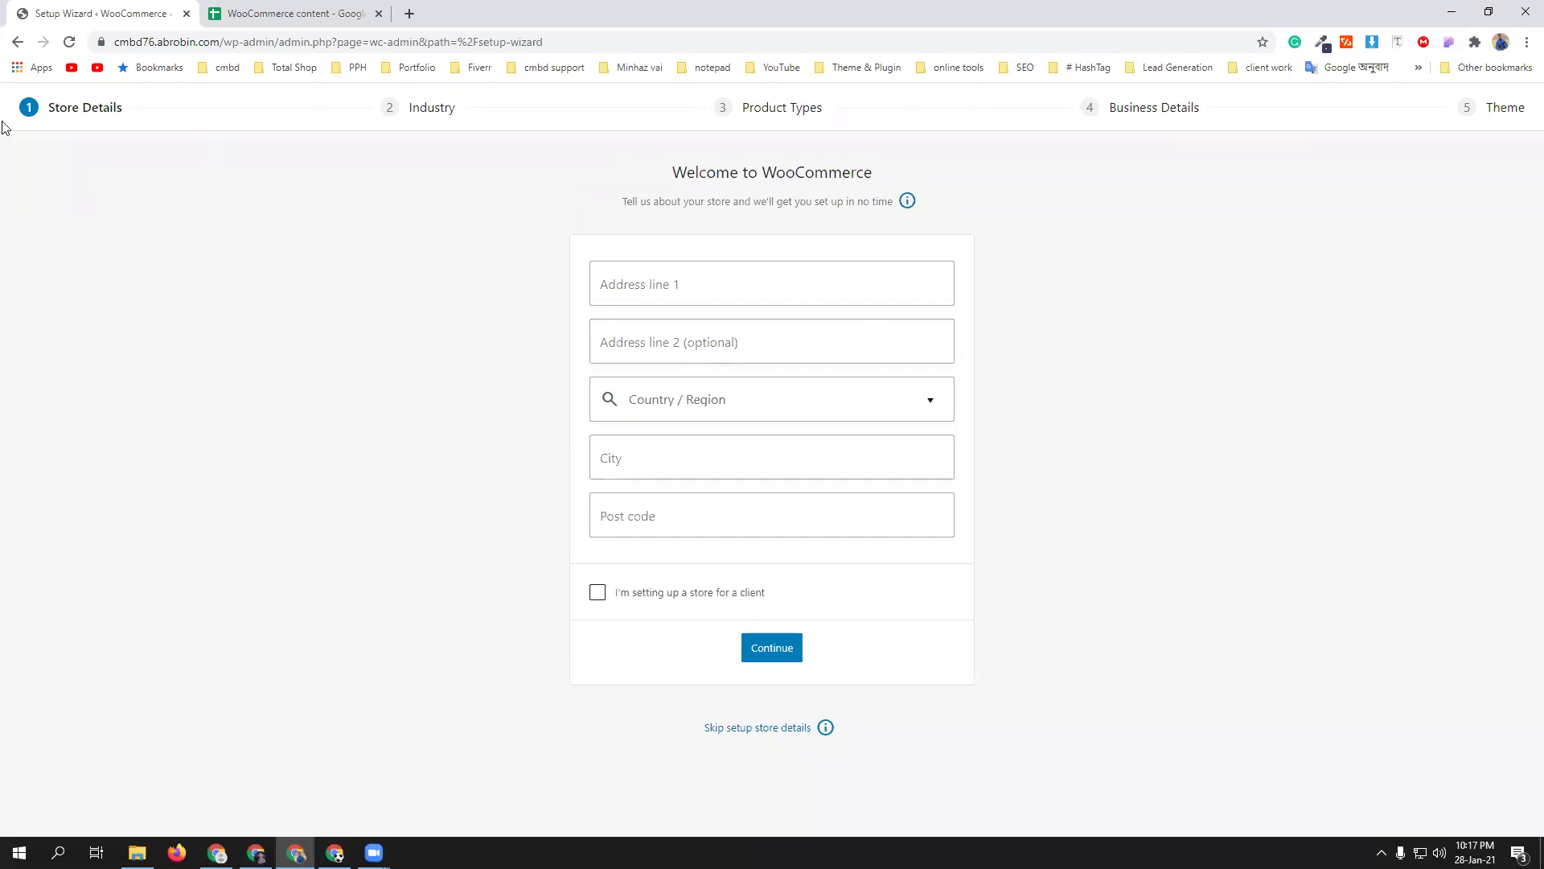
- Go back and load wp-admin by deleting the install-required-plugins path from the address
click(16, 42)
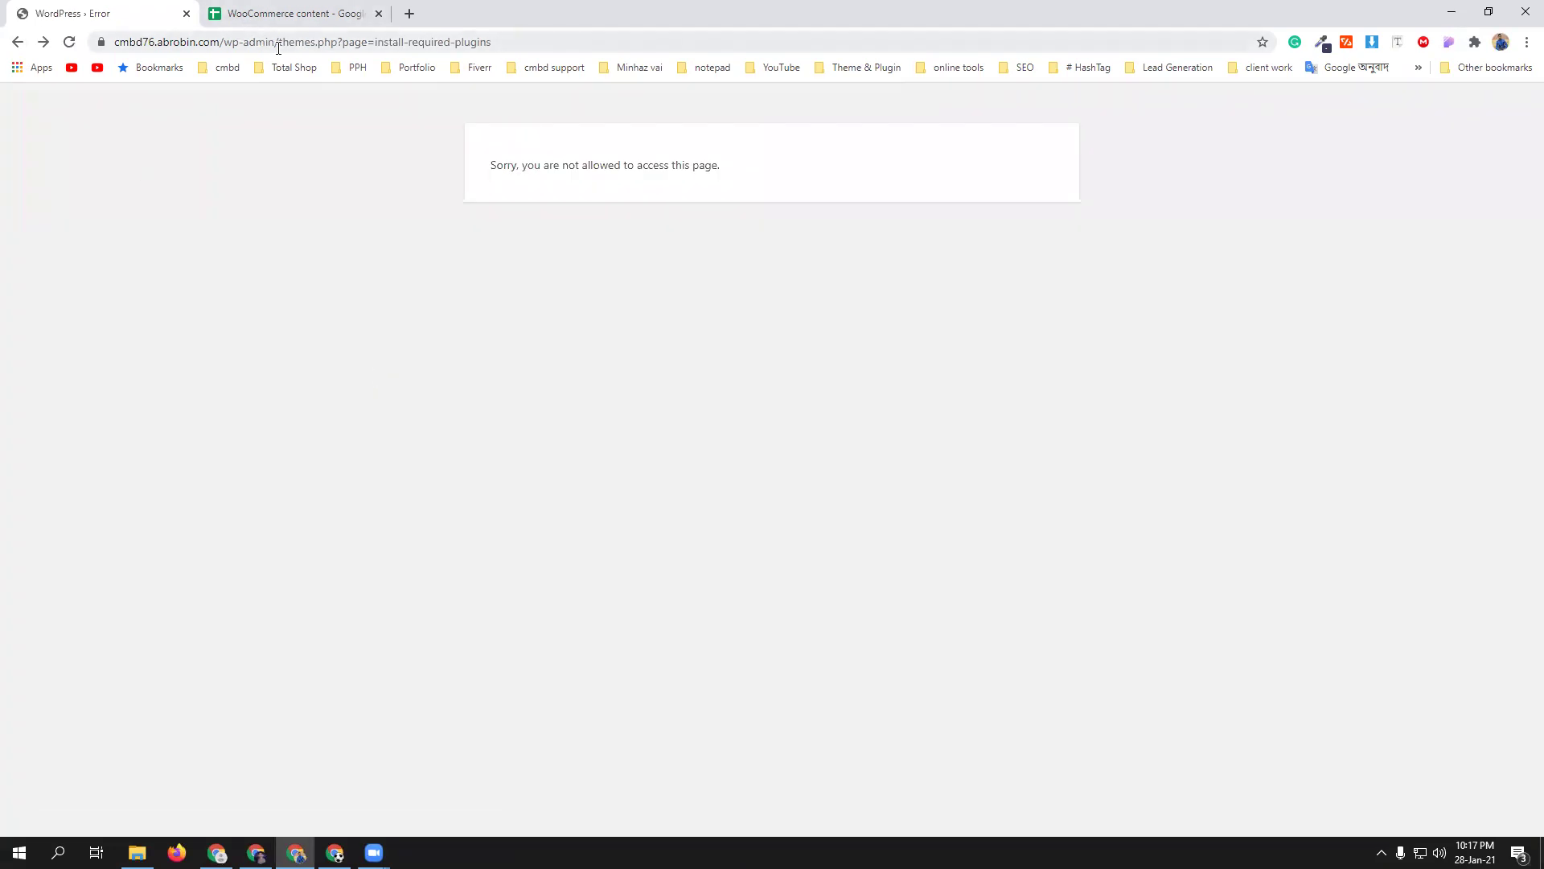
drag(280, 42, 699, 131)
key(BackSpace)
key(Return)
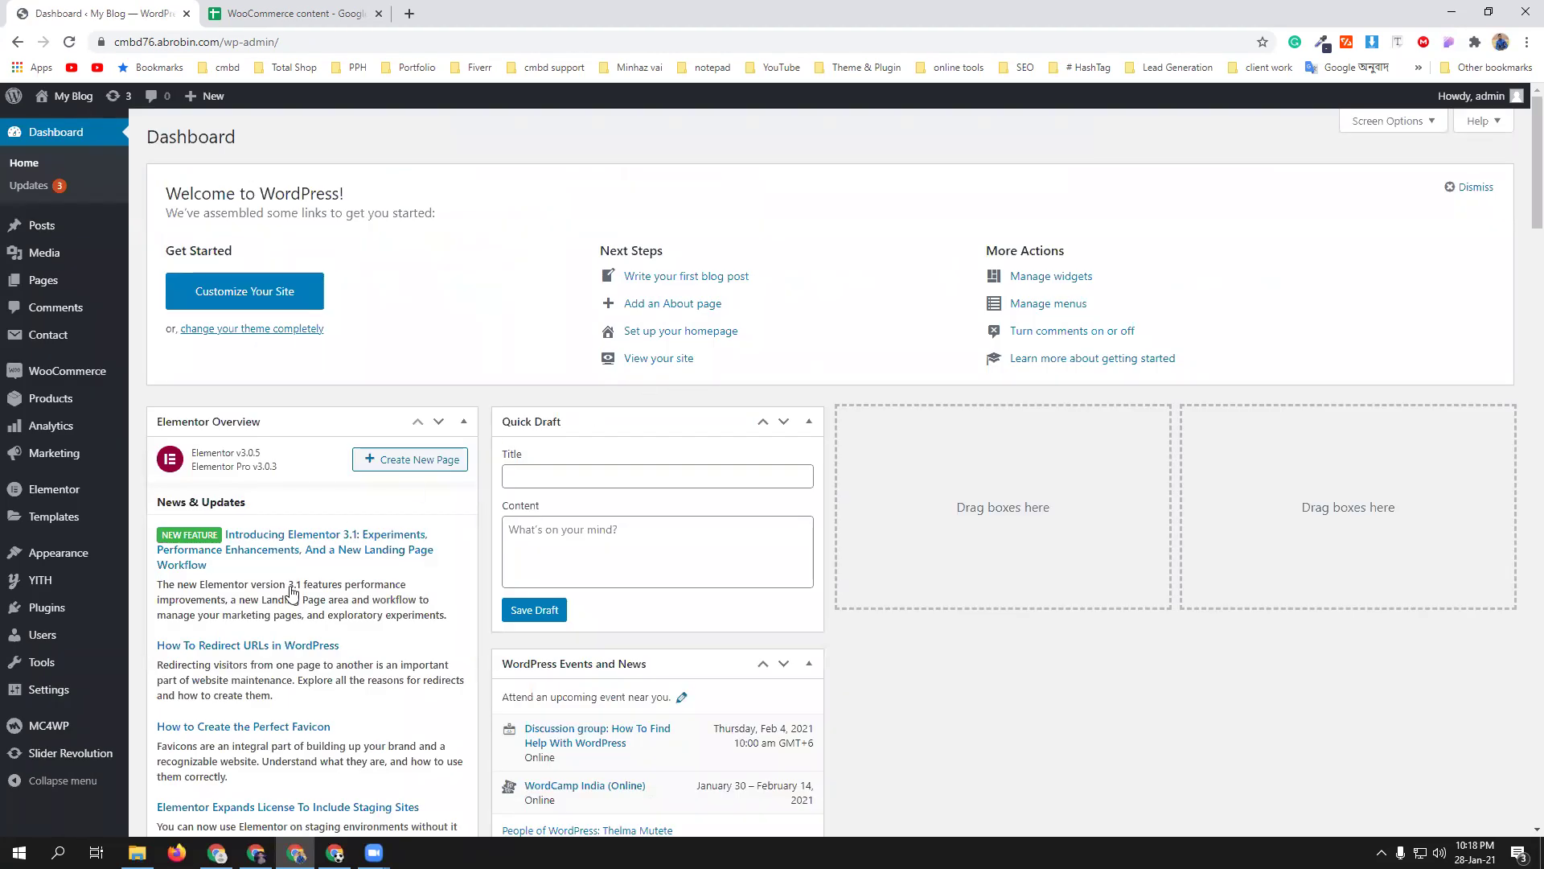
click(137, 852)
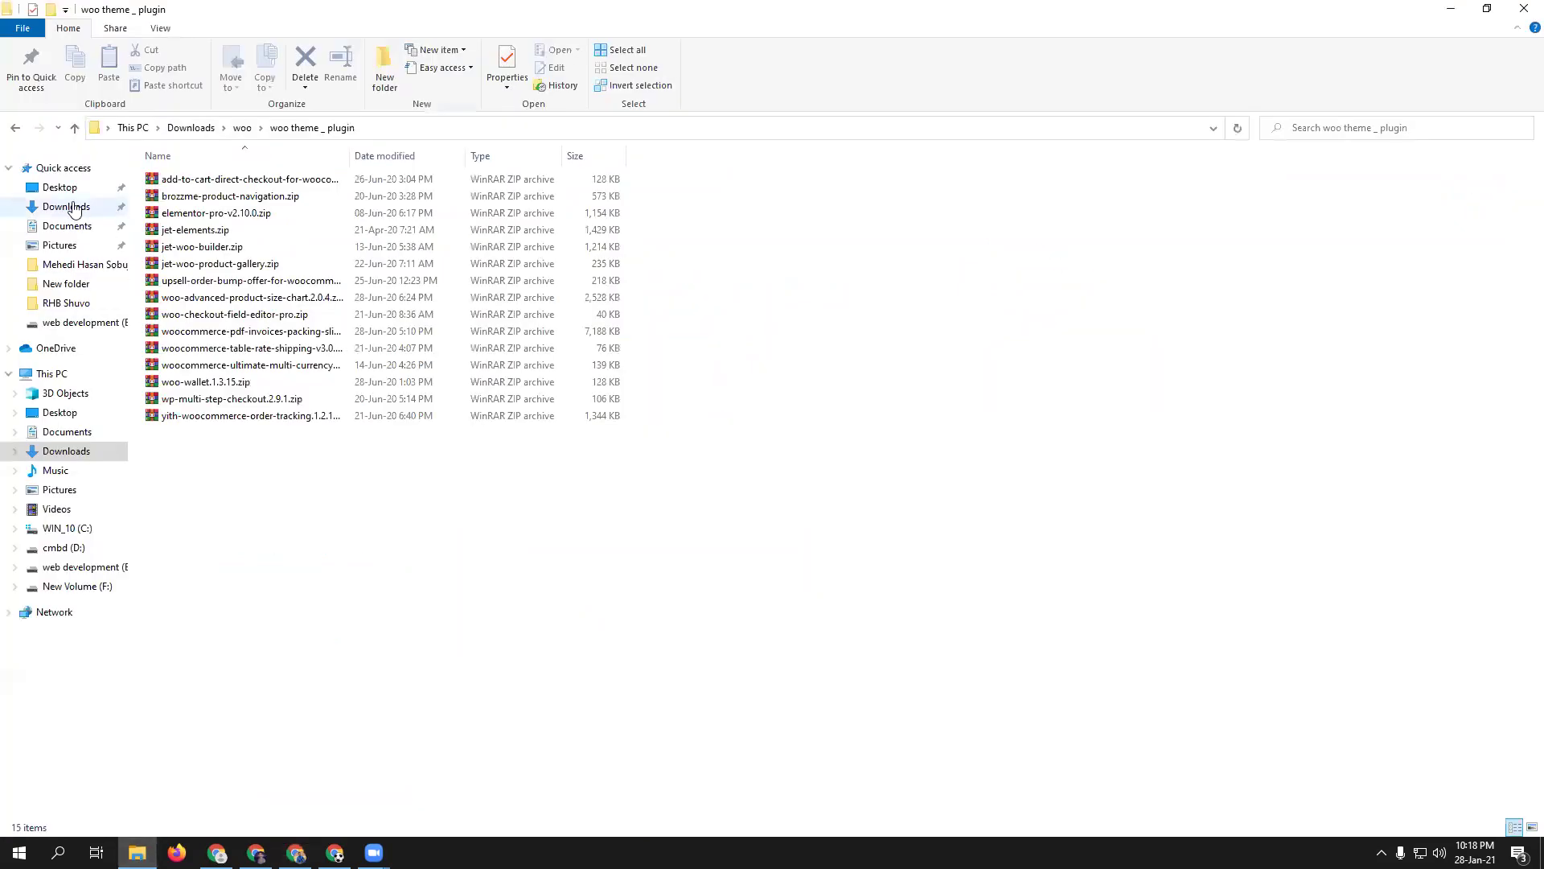
click(74, 128)
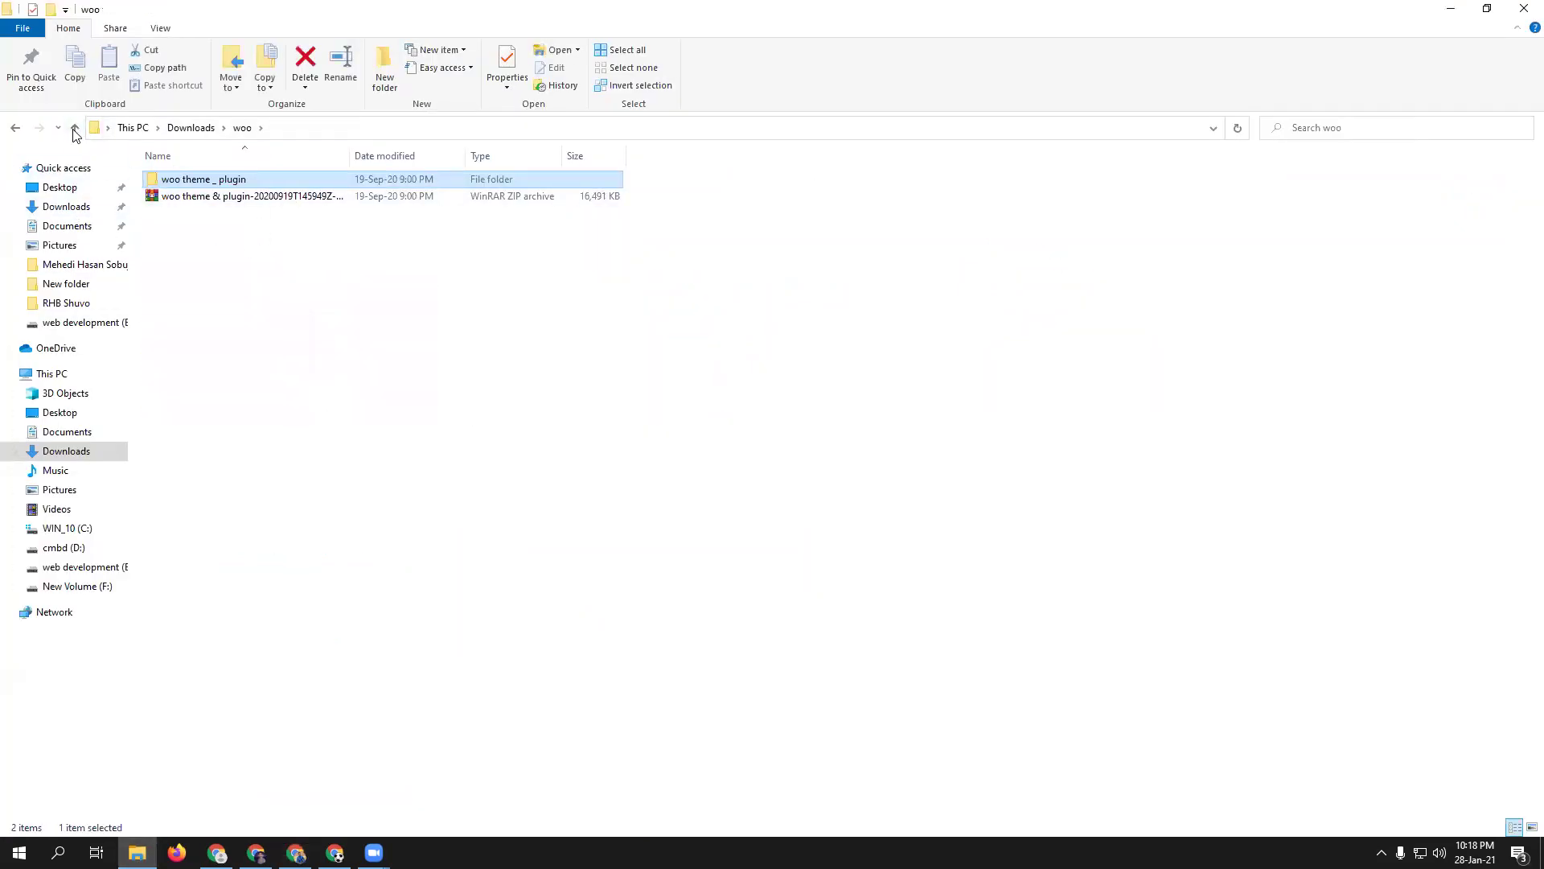
click(74, 128)
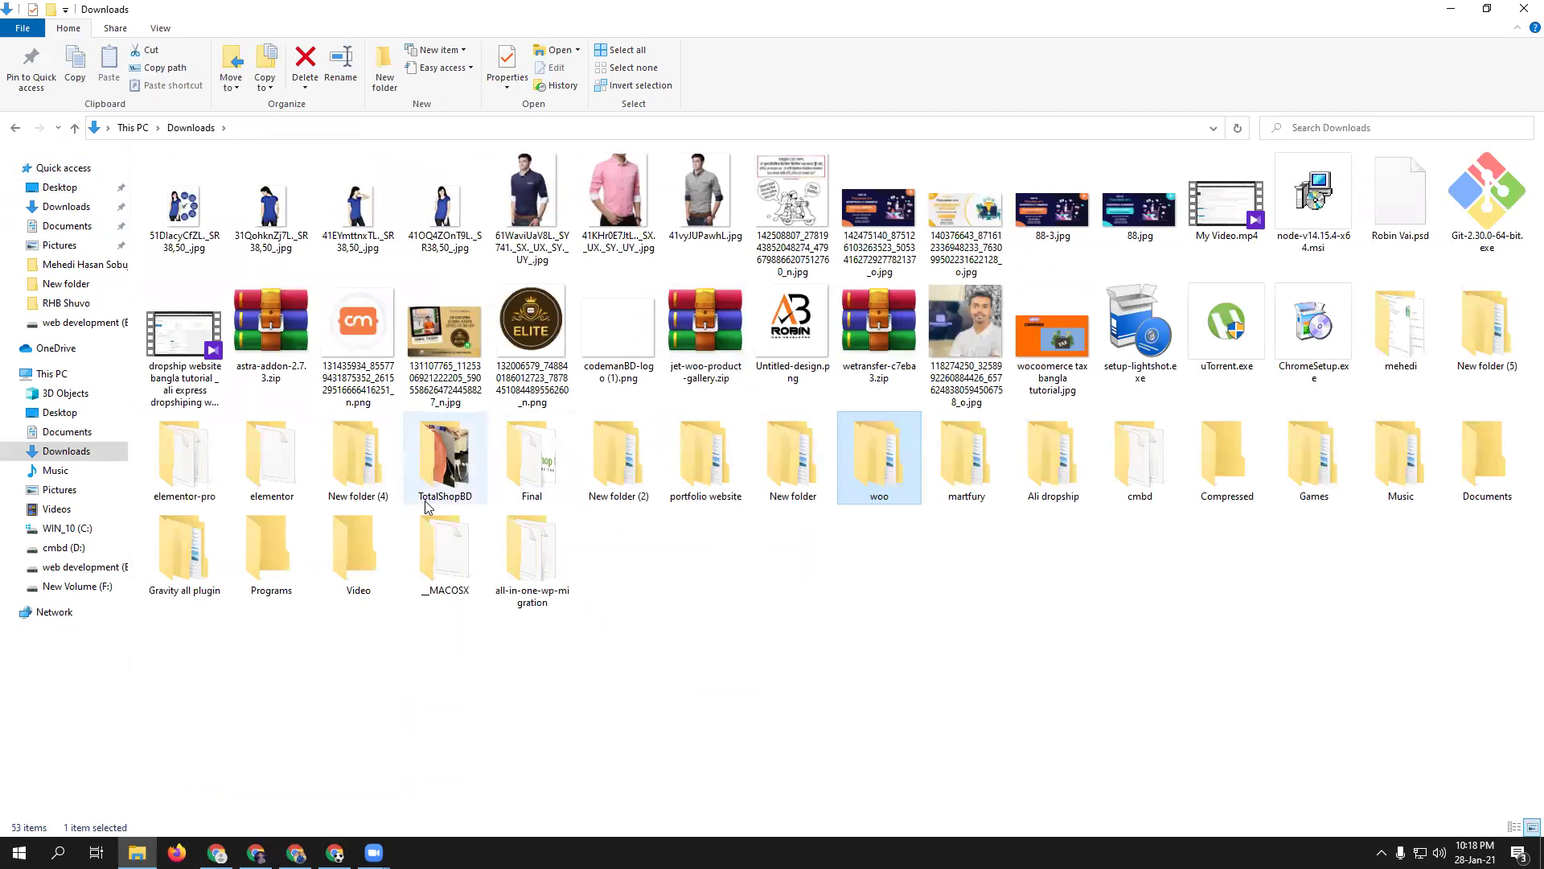
key(ctrl+shift+6)
double_click(314, 234)
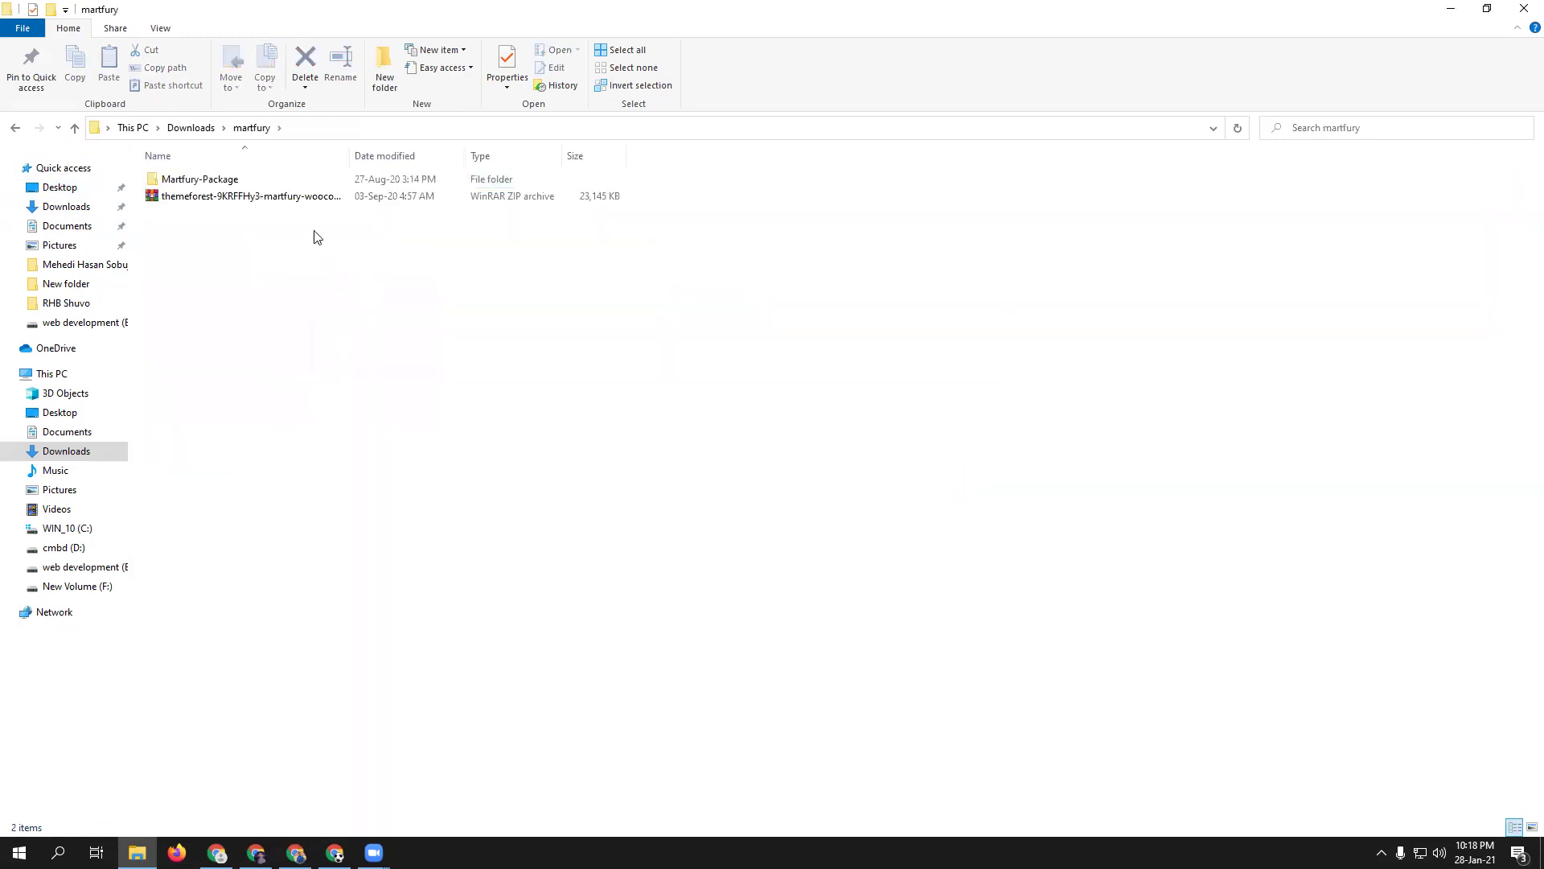
double_click(268, 183)
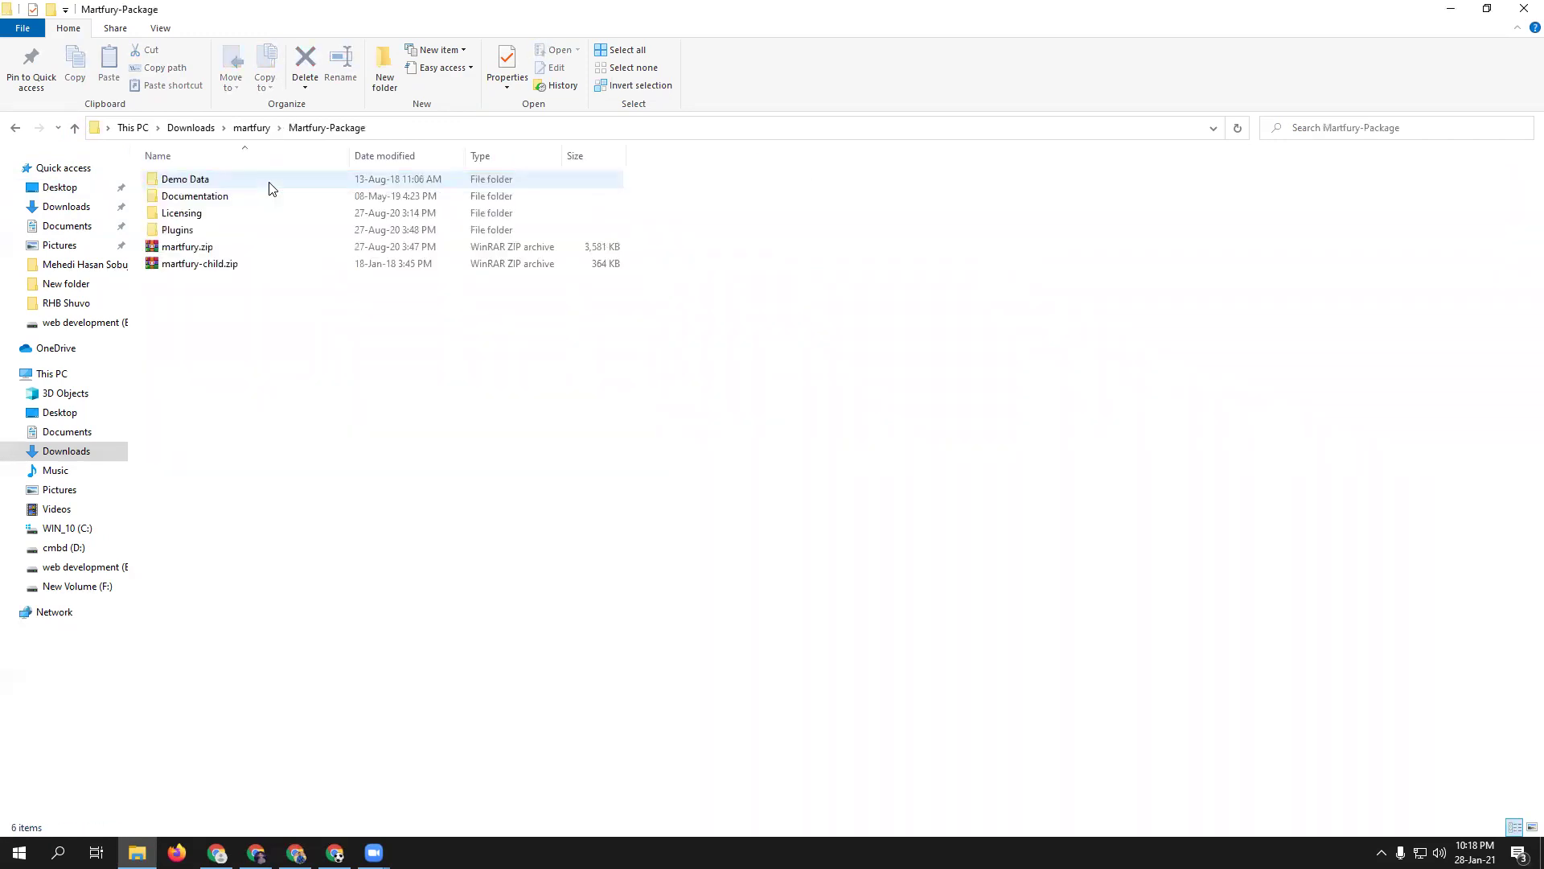
double_click(193, 233)
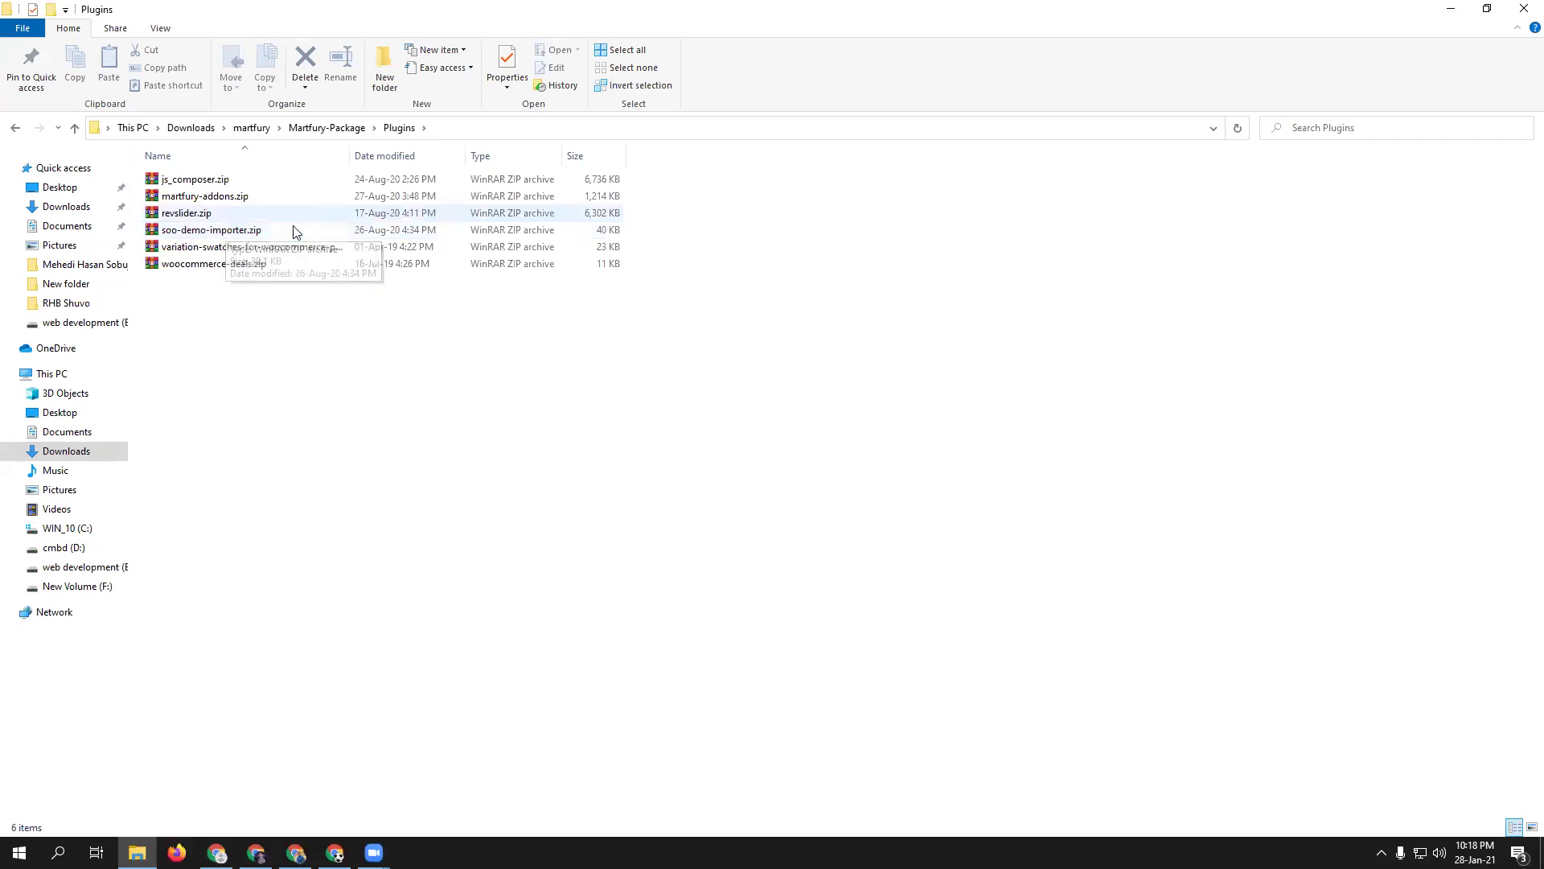
click(295, 853)
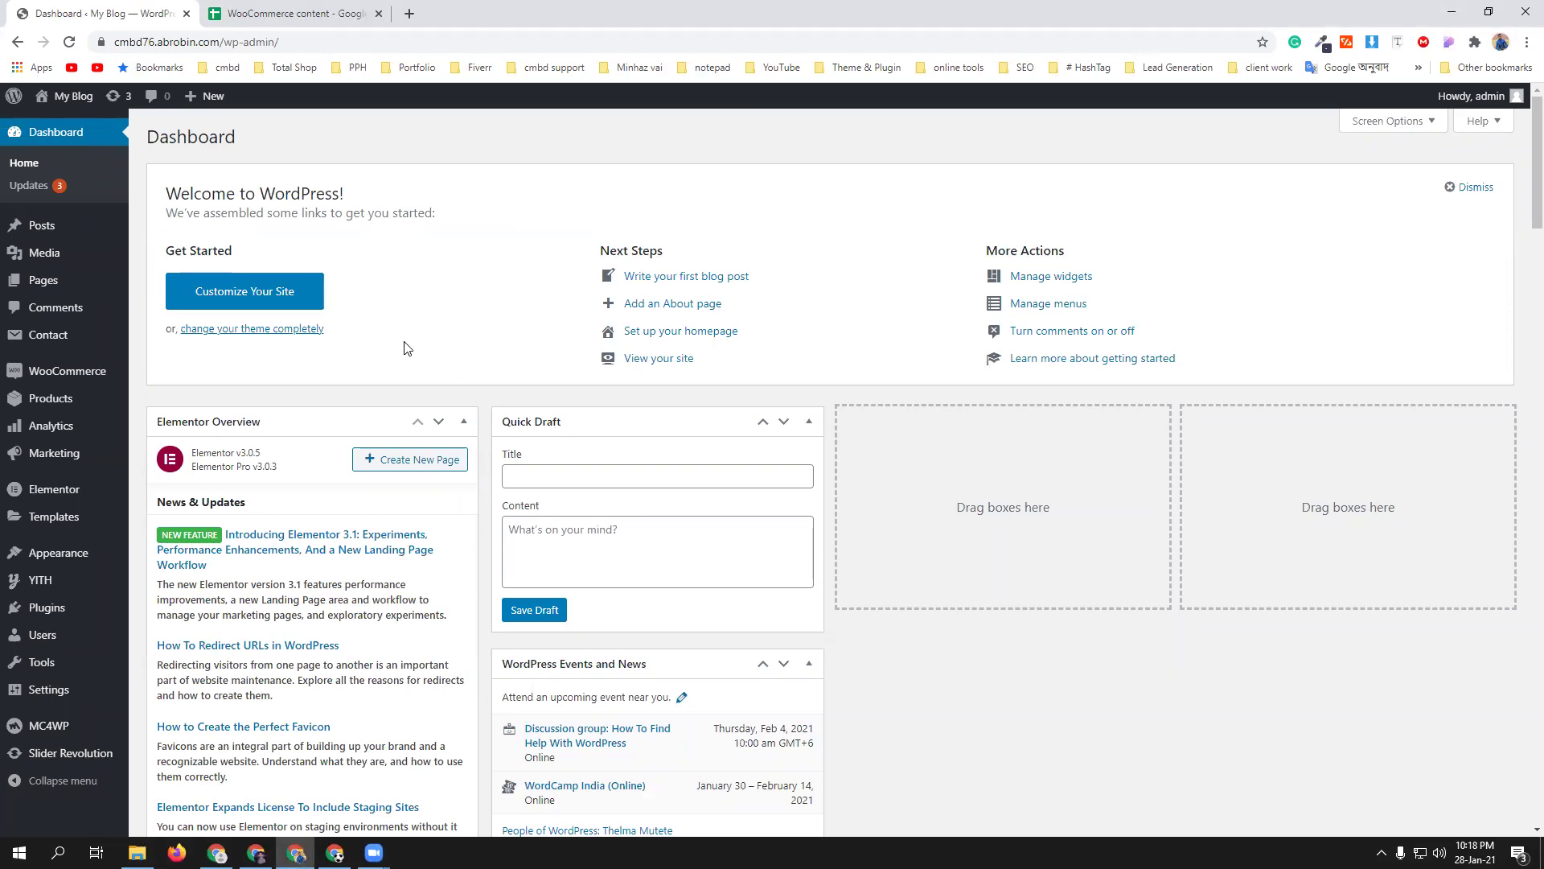
scroll(388, 373, down, 2)
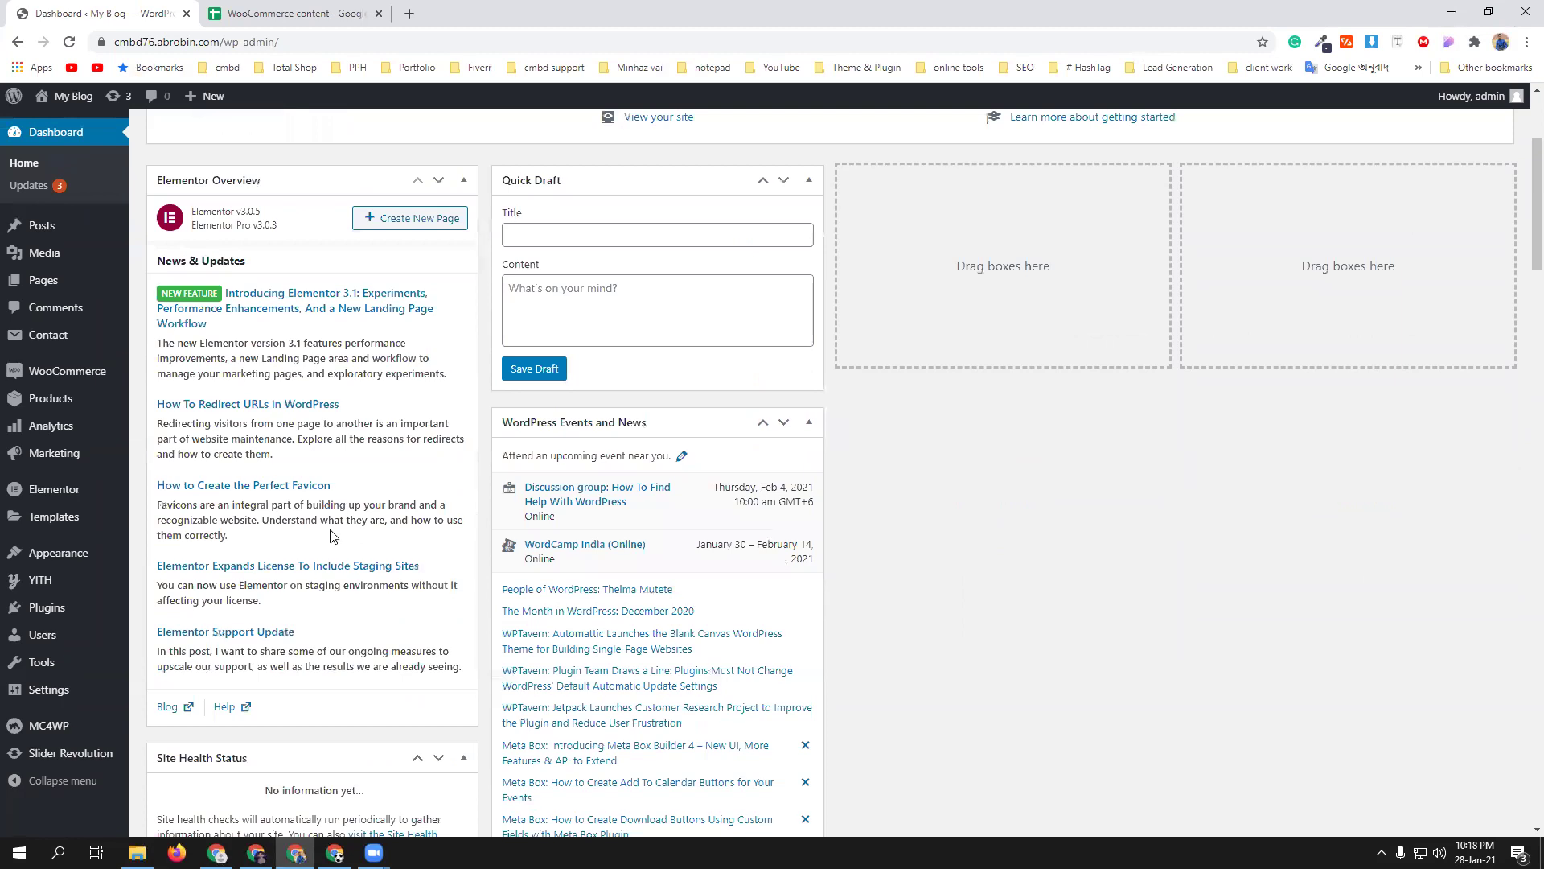
scroll(335, 533, up, 3)
click(69, 375)
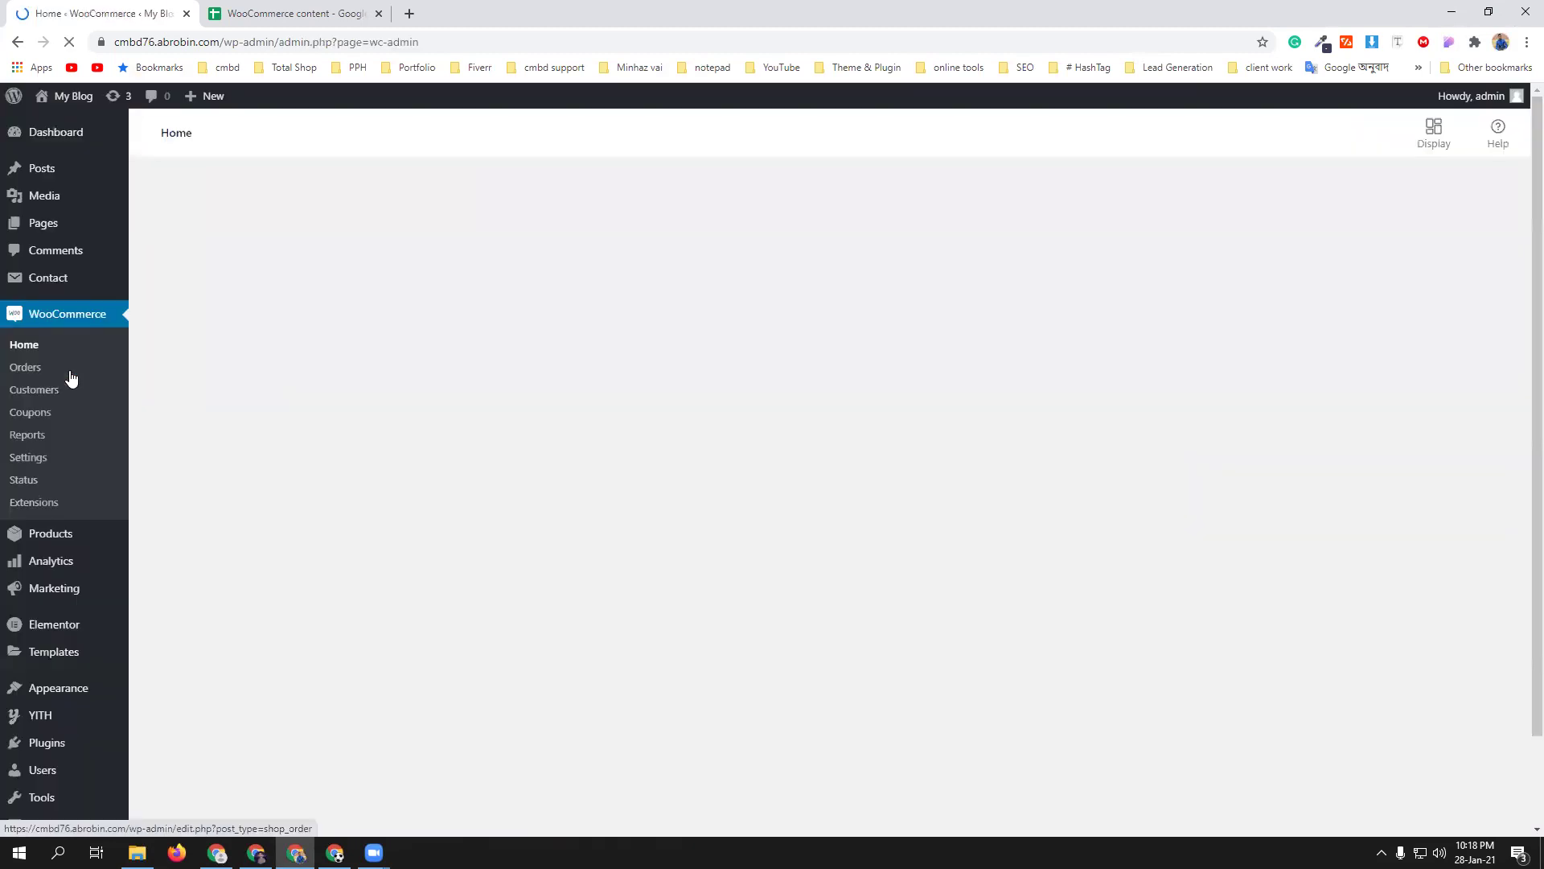
- Autofill Address line 1, set Country/Region to Bangladesh — Dhaka, and continue
click(711, 275)
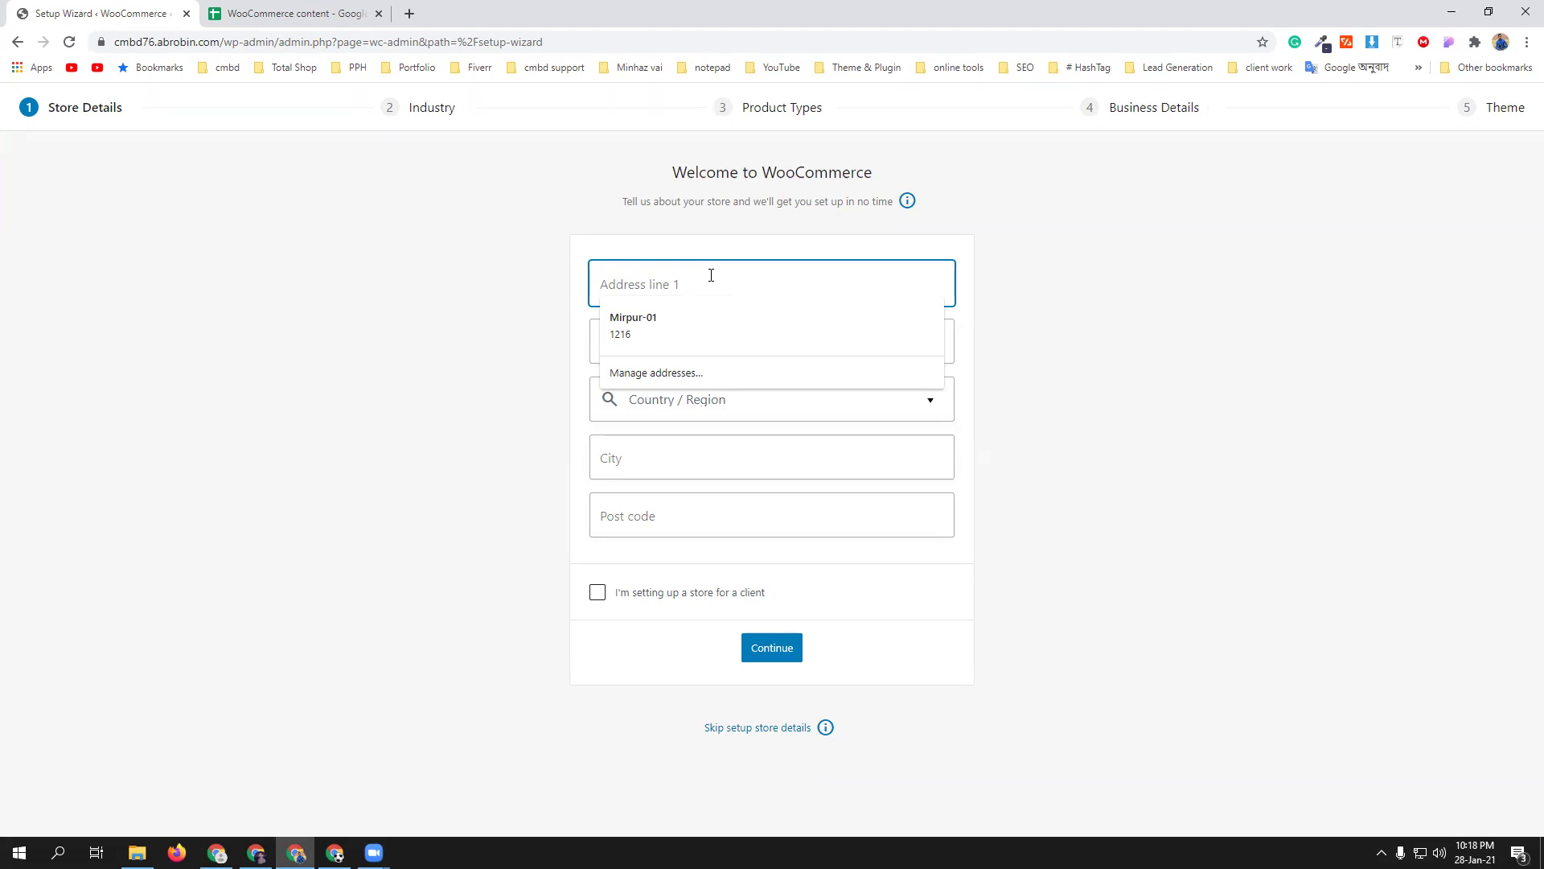
click(682, 317)
click(731, 405)
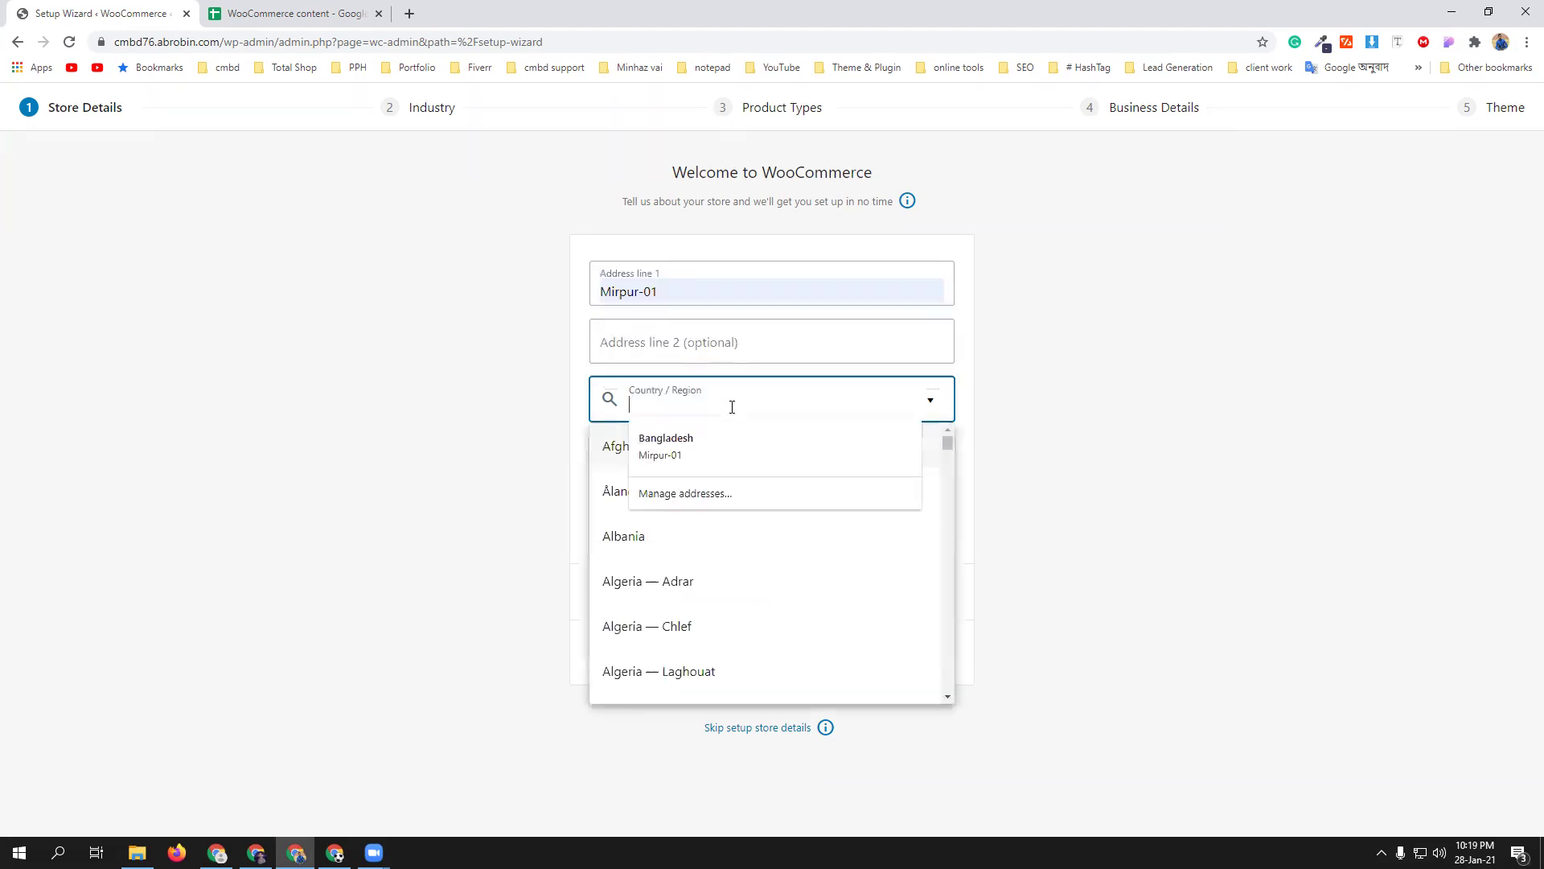
click(699, 442)
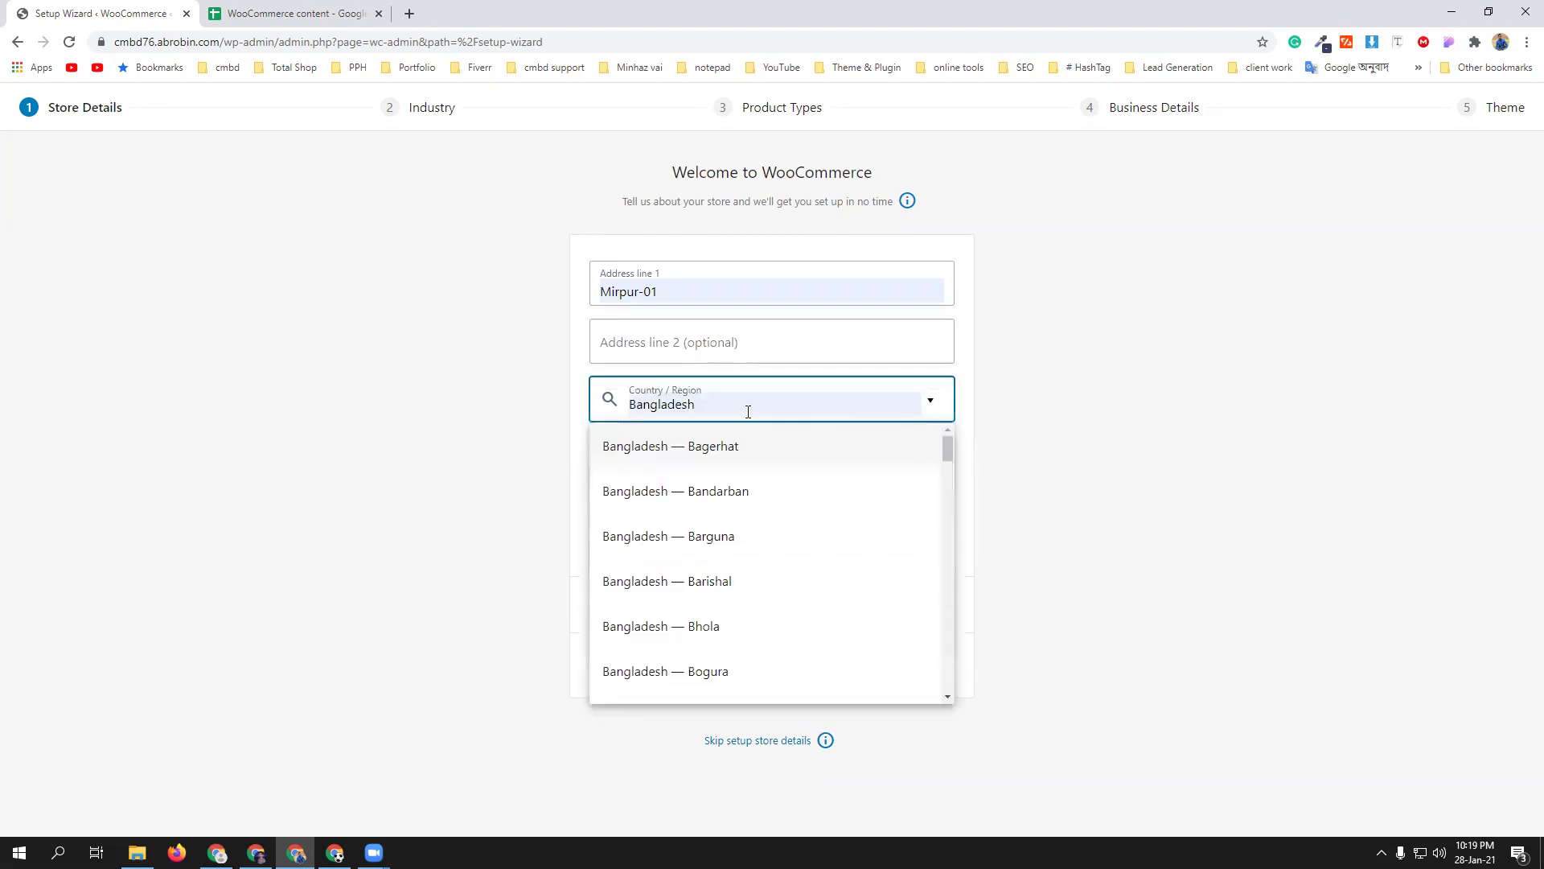
scroll(752, 537, down, 2)
scroll(756, 523, down, 2)
scroll(764, 483, down, 2)
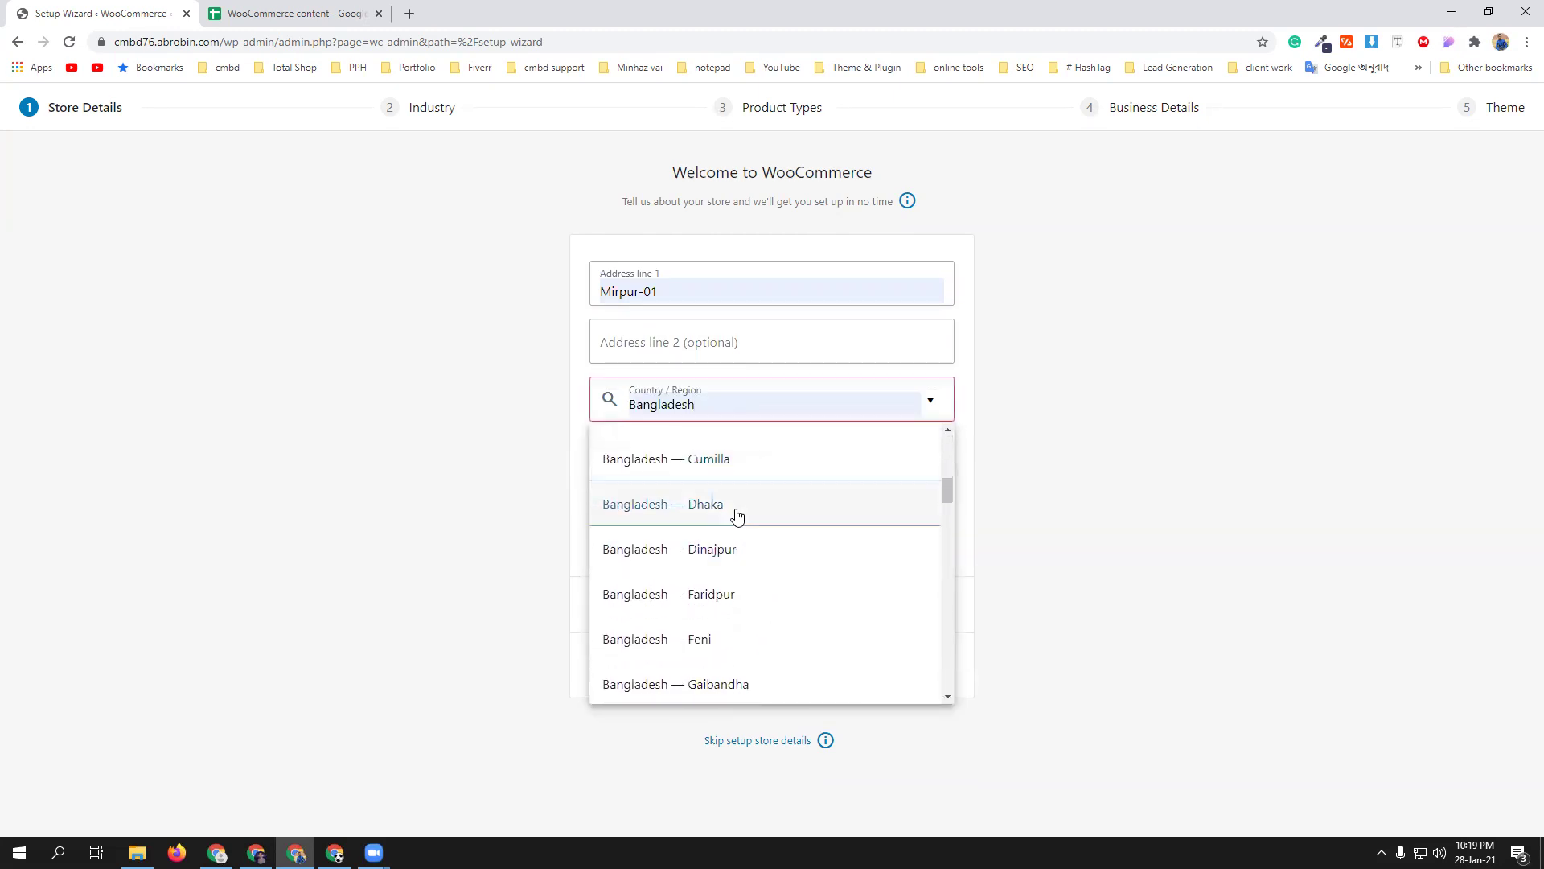
click(737, 515)
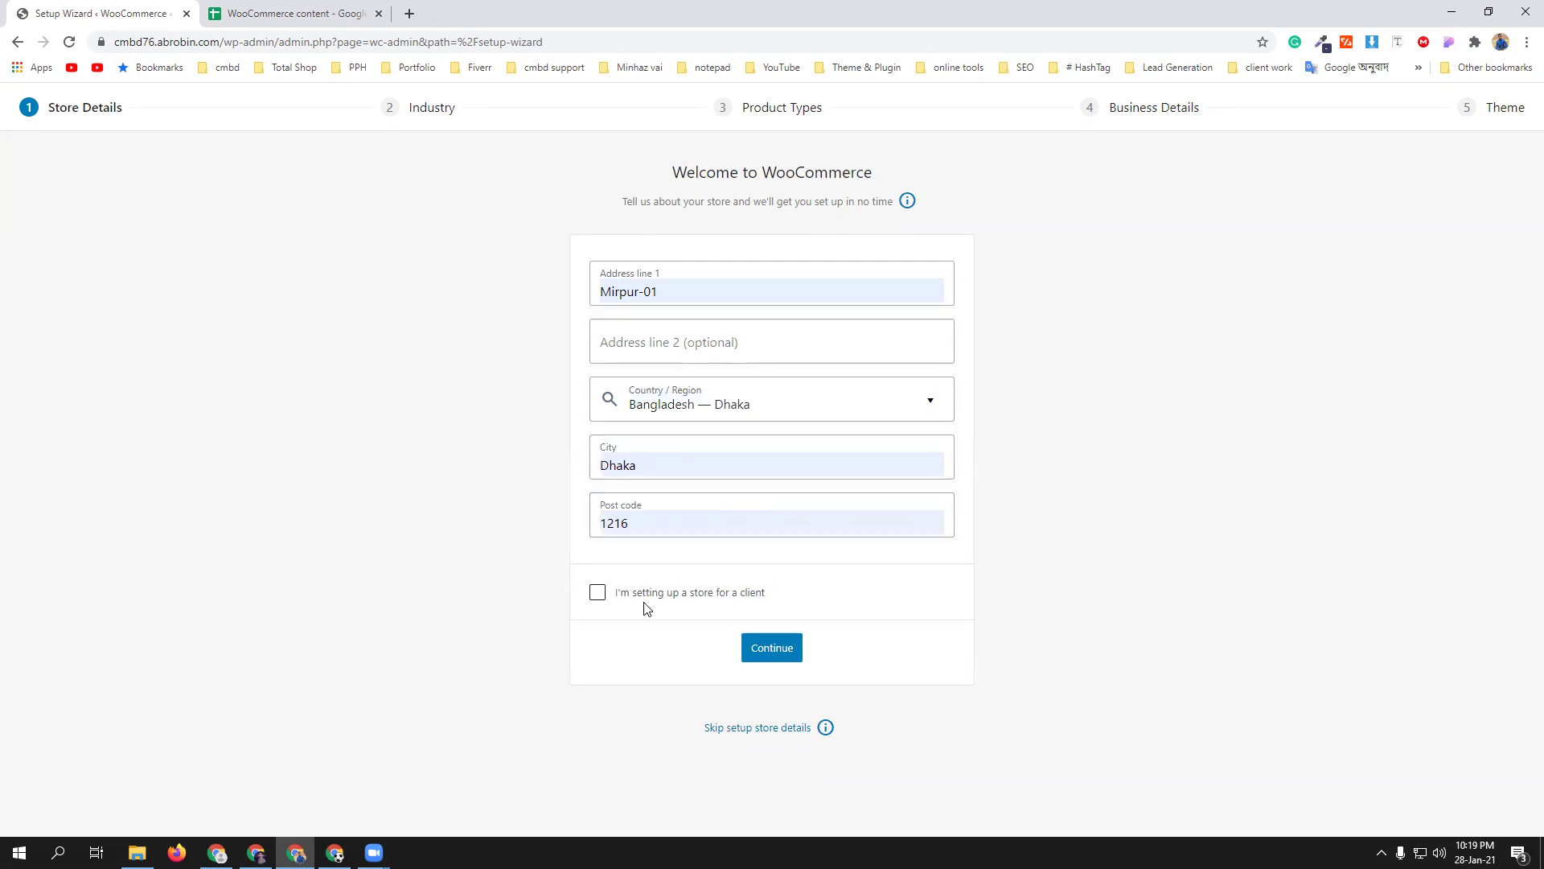
click(774, 650)
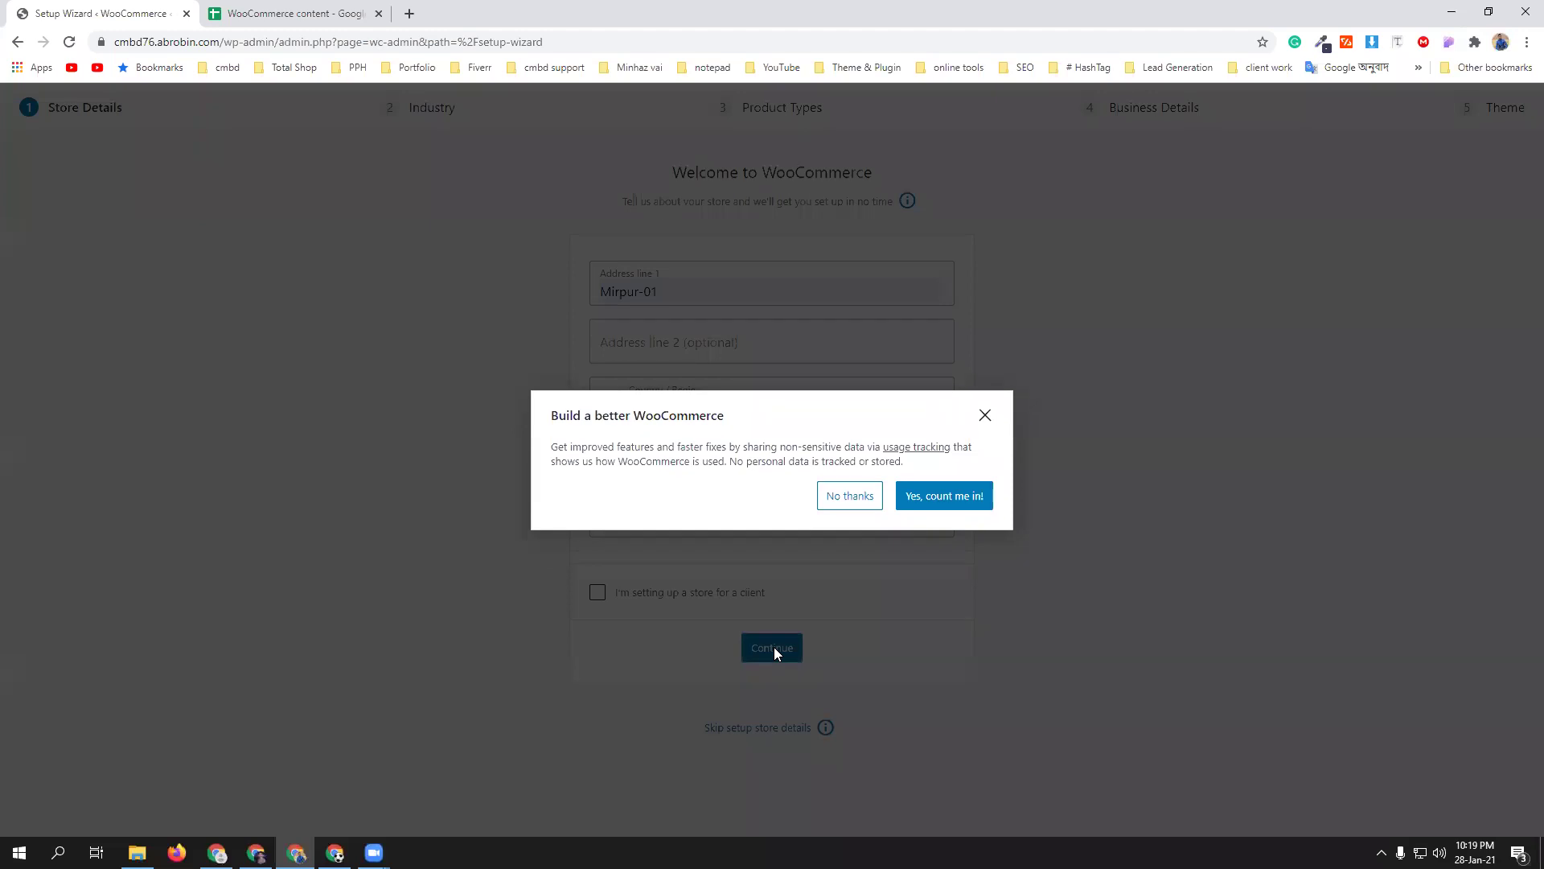
- Decline usage tracking and select Fashion, apparel, and accessories as the industry
click(859, 498)
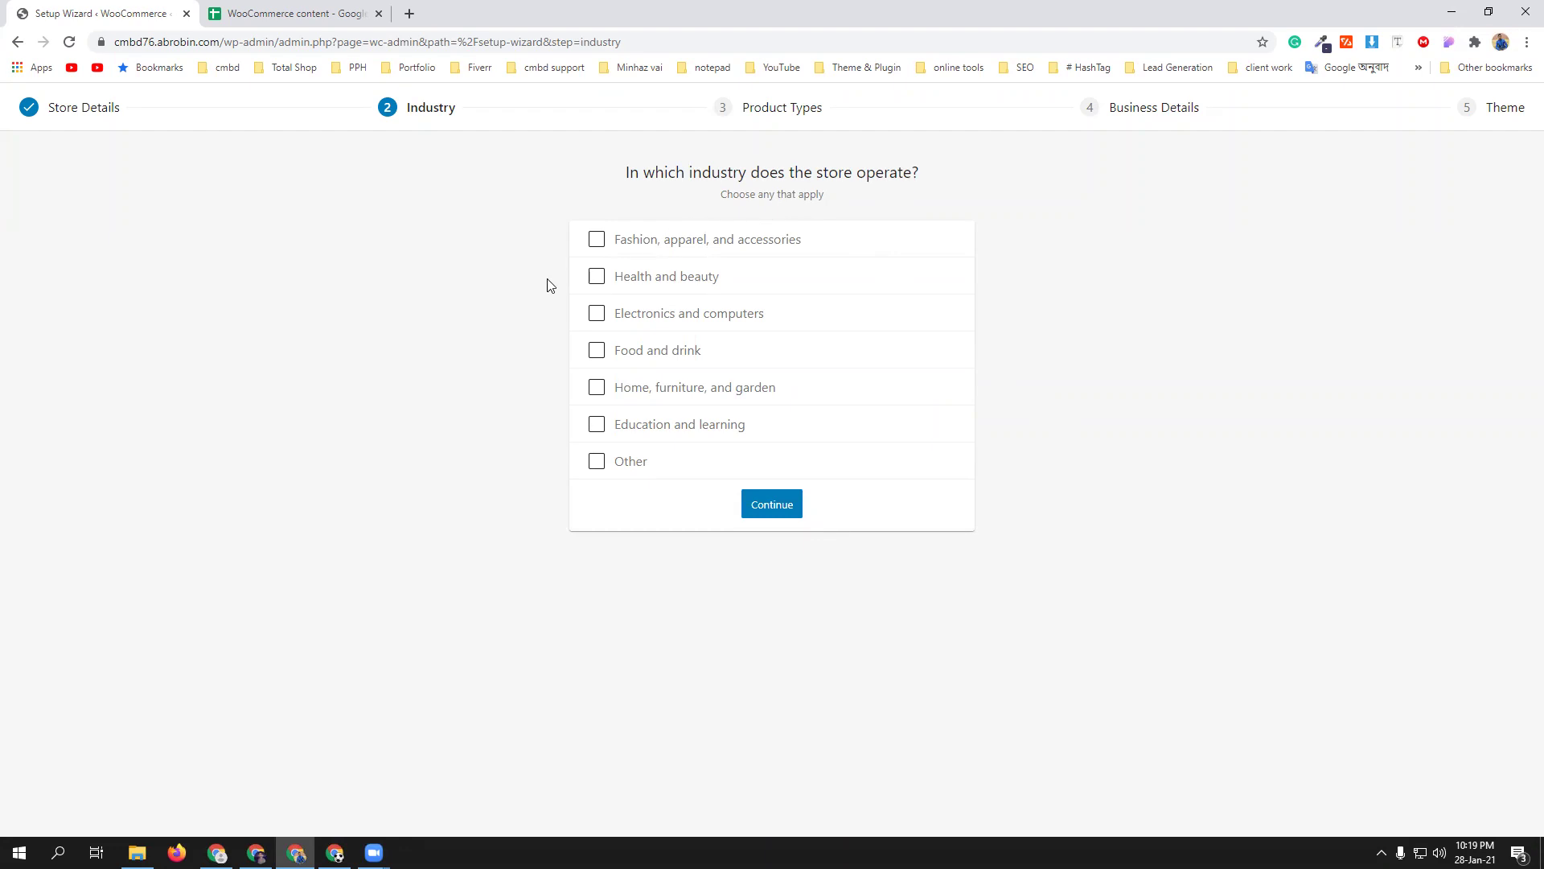
click(631, 238)
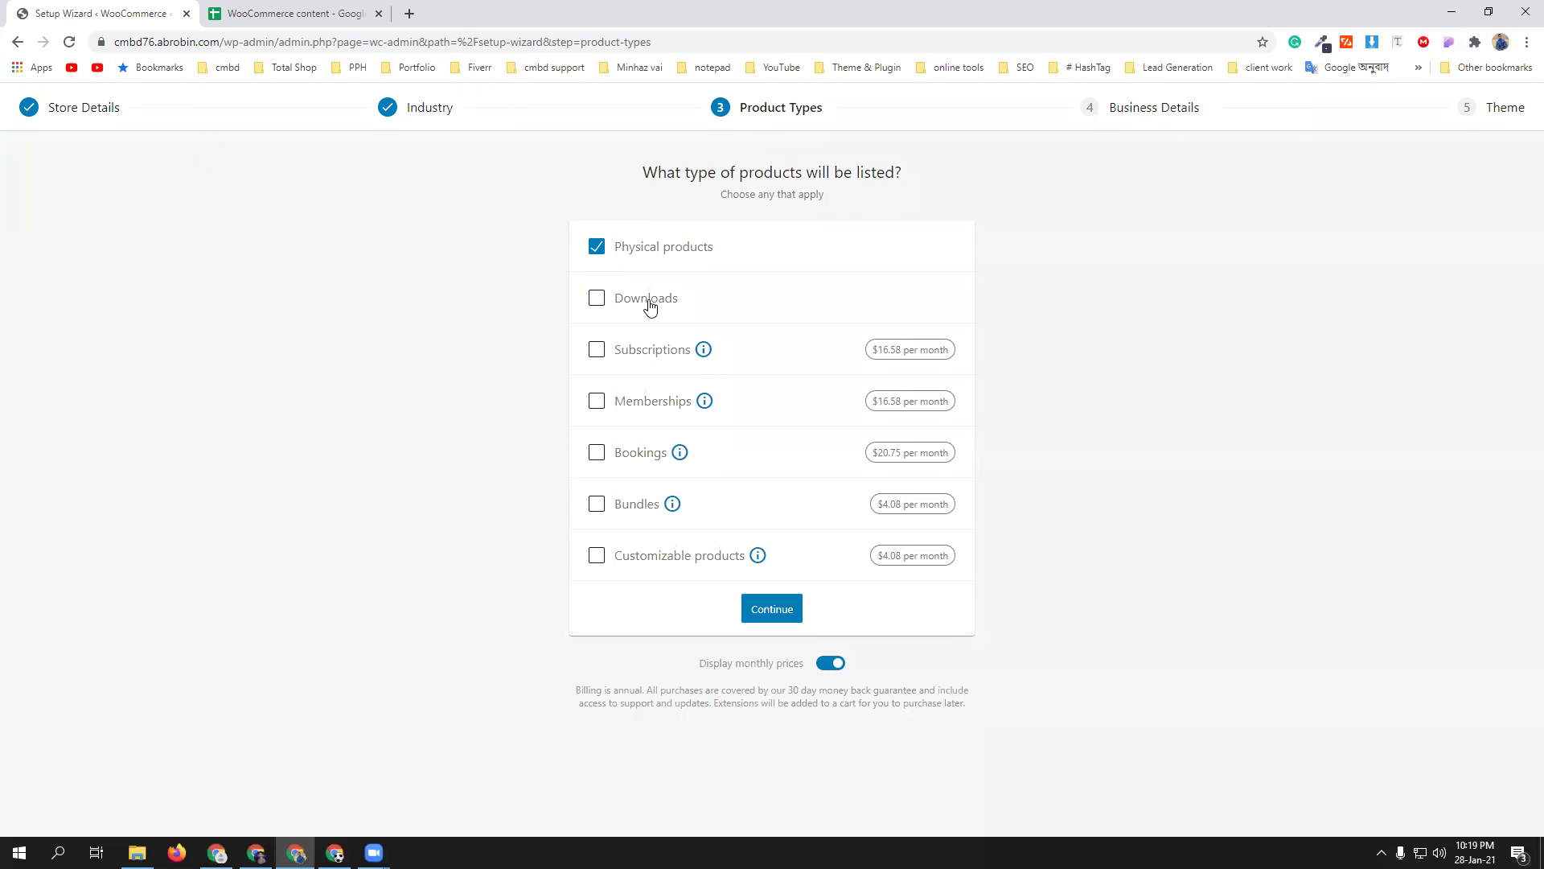
- Confirm the product types, then answer 1 - 10 products and No to selling elsewhere
click(772, 608)
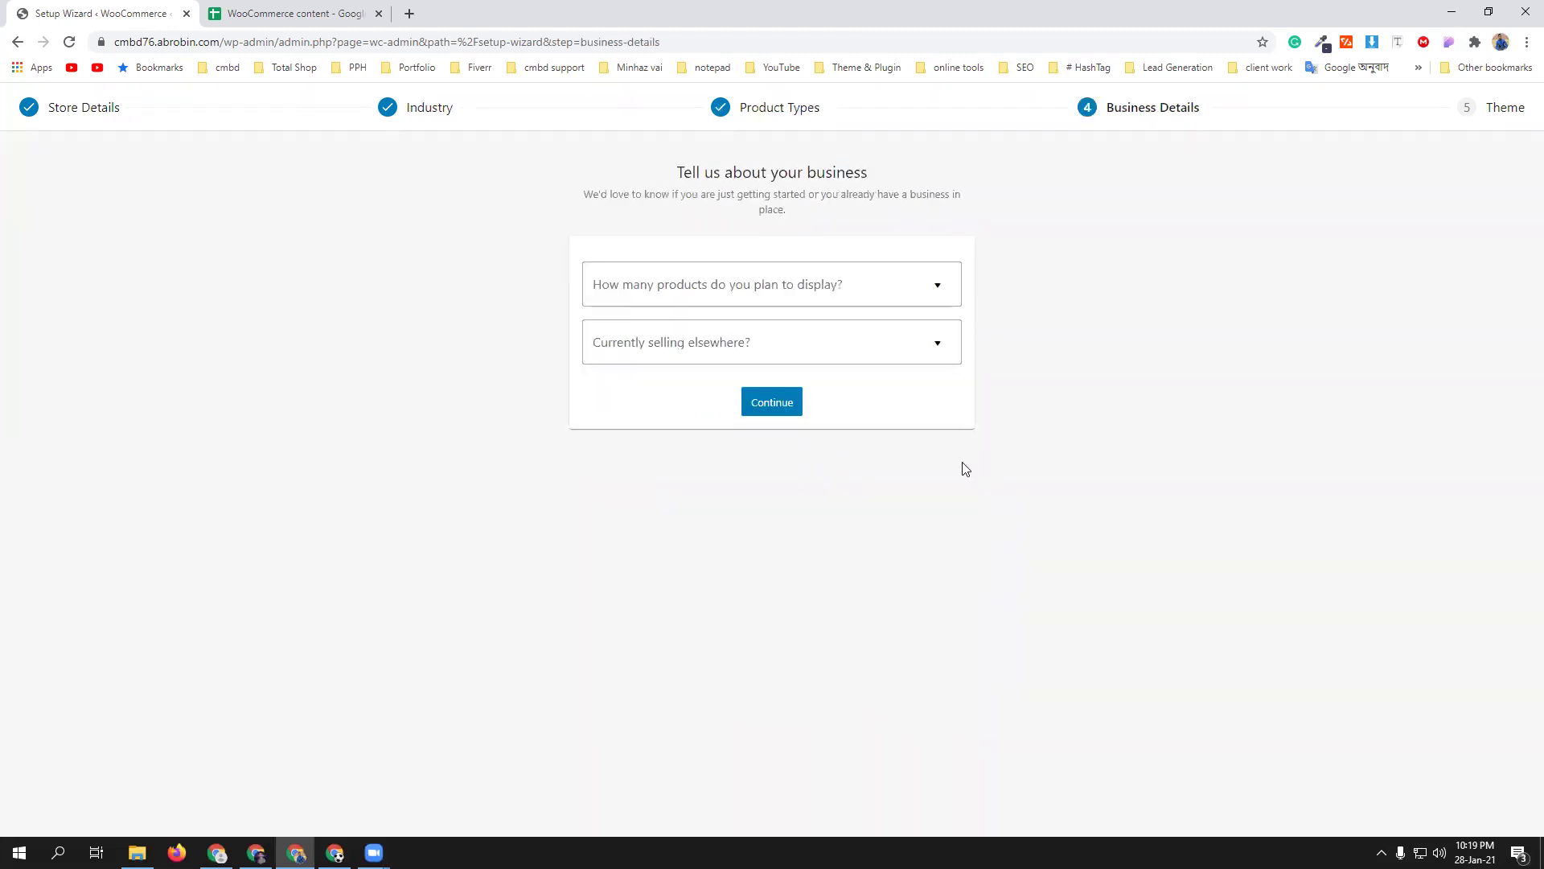
click(933, 290)
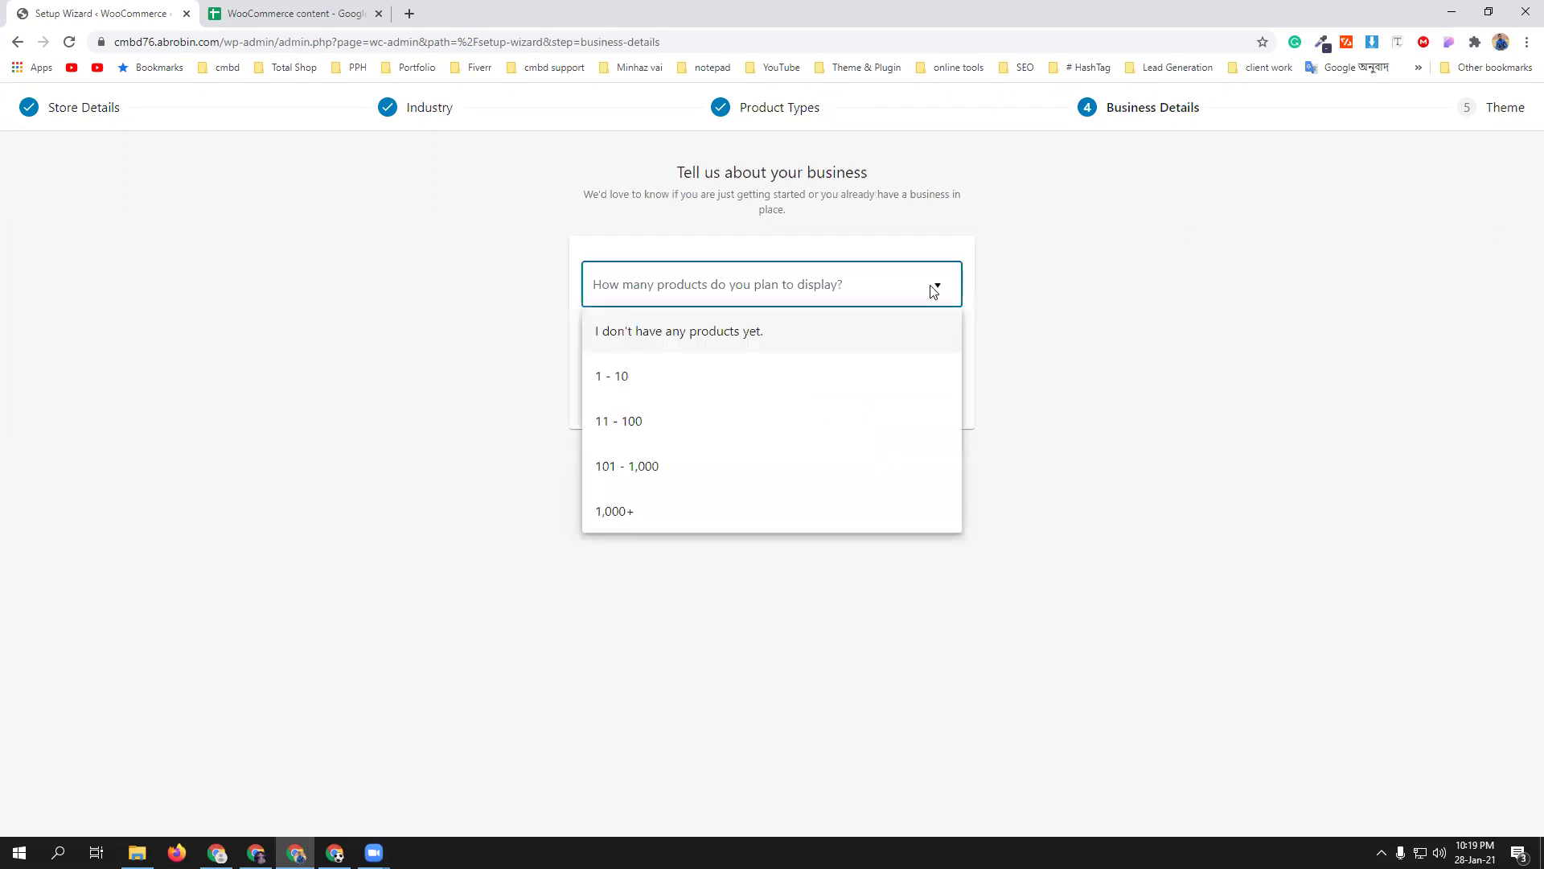
click(690, 382)
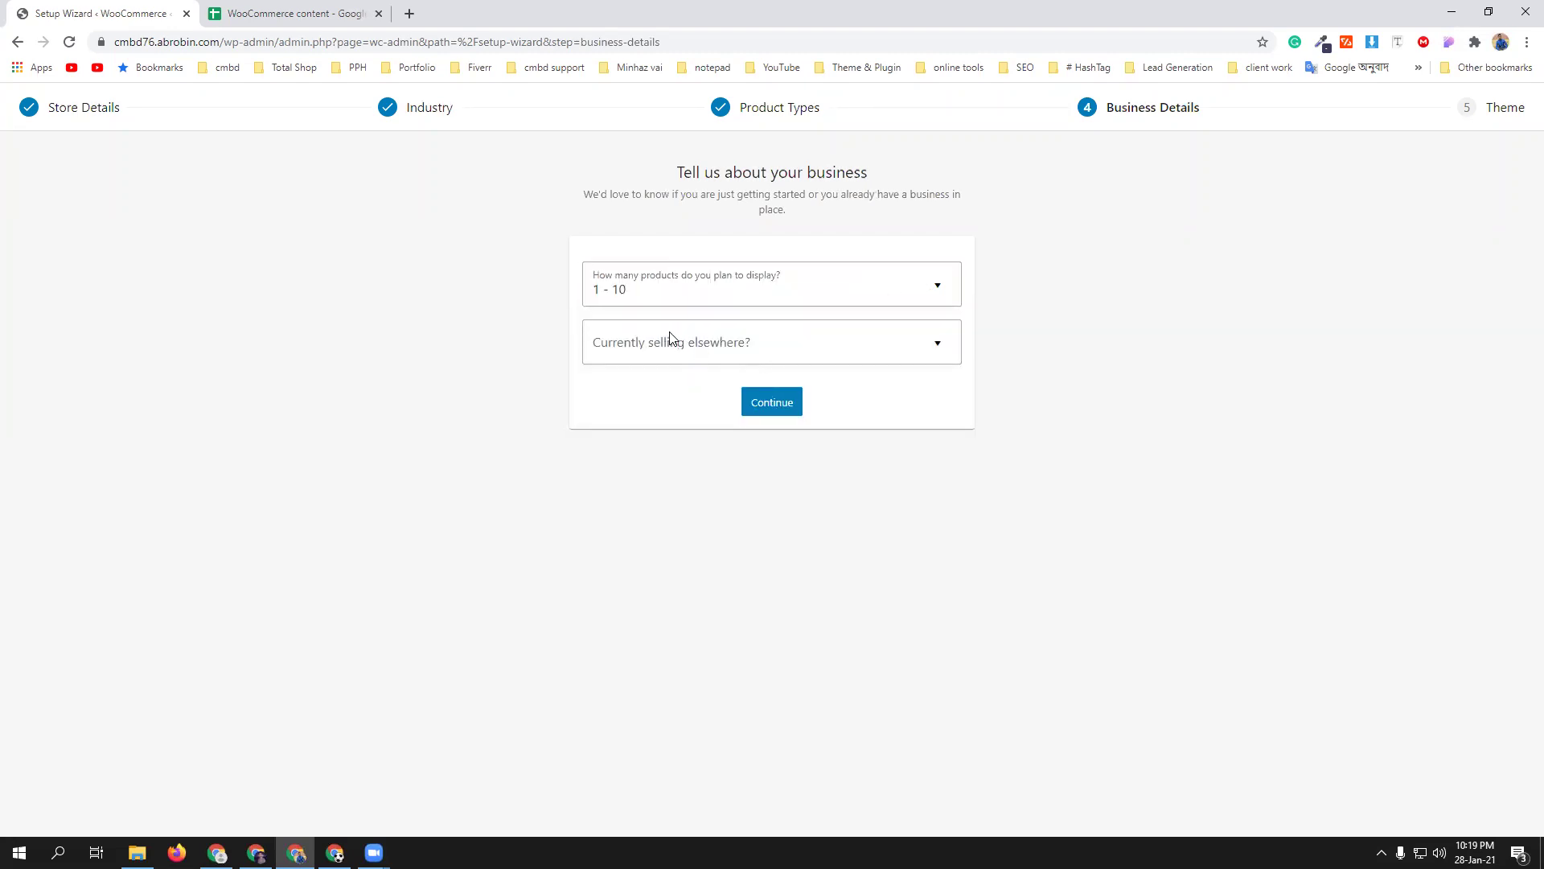
click(918, 346)
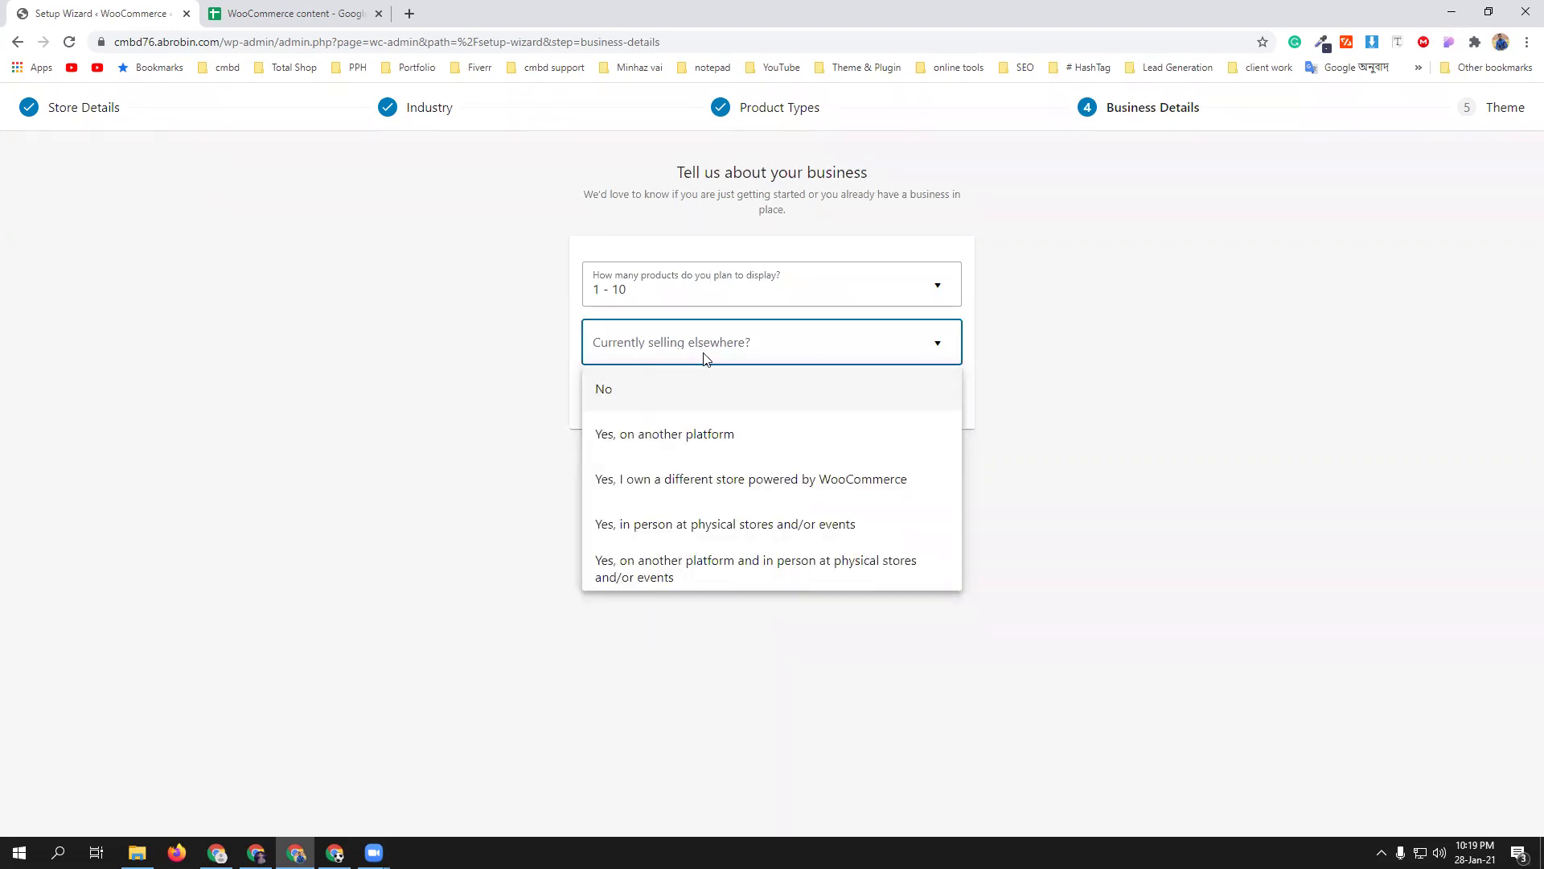
click(648, 408)
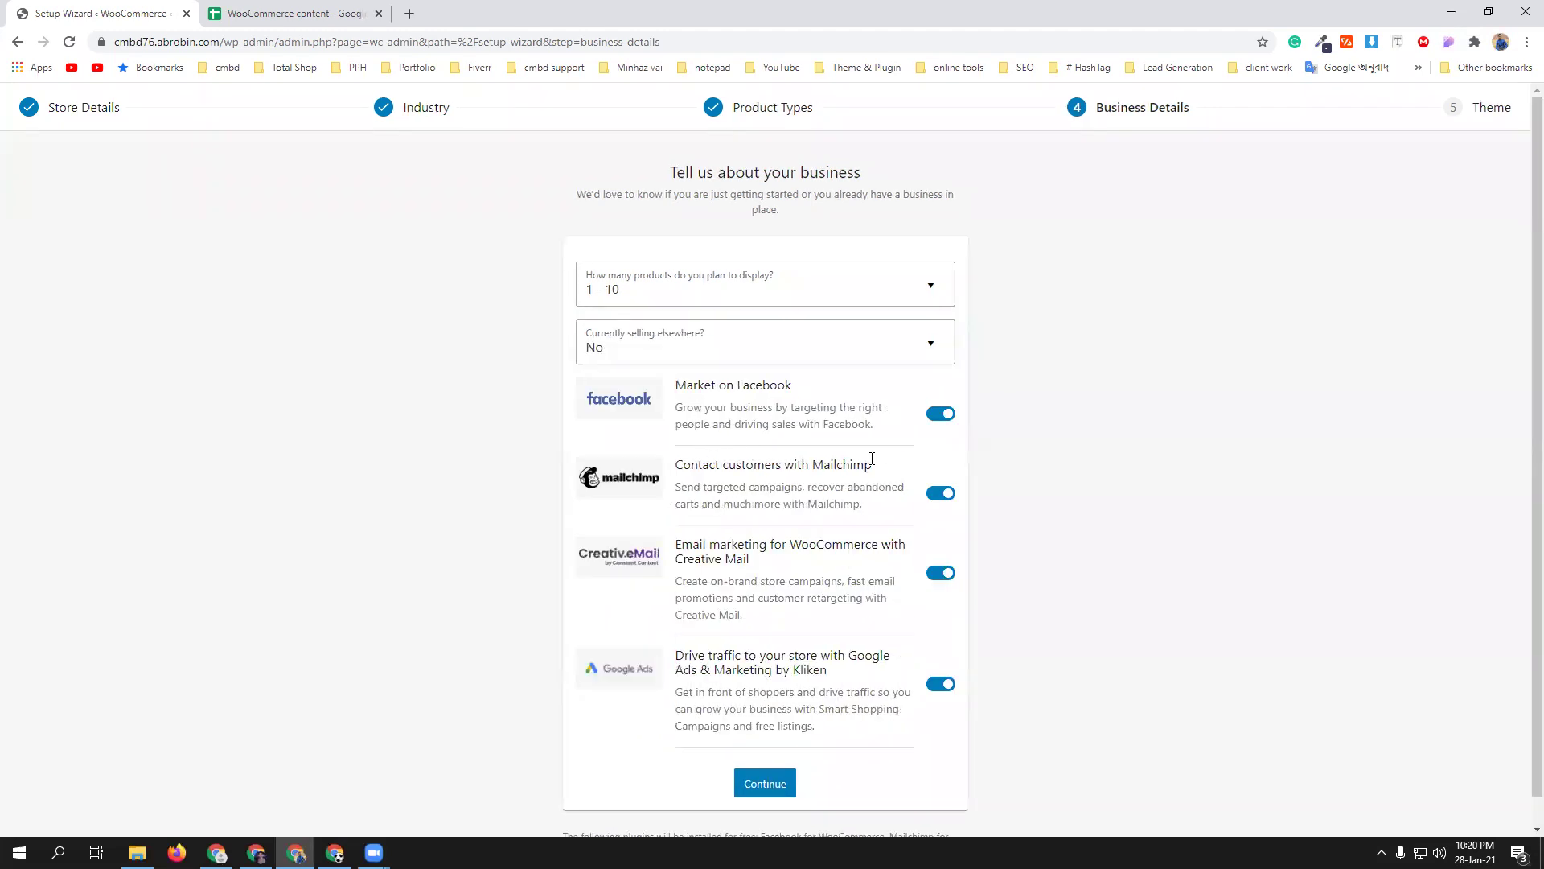
- Turn off the Facebook, Mailchimp, Creative Mail and Google Ads add-ons and continue
scroll(758, 406, down, 1)
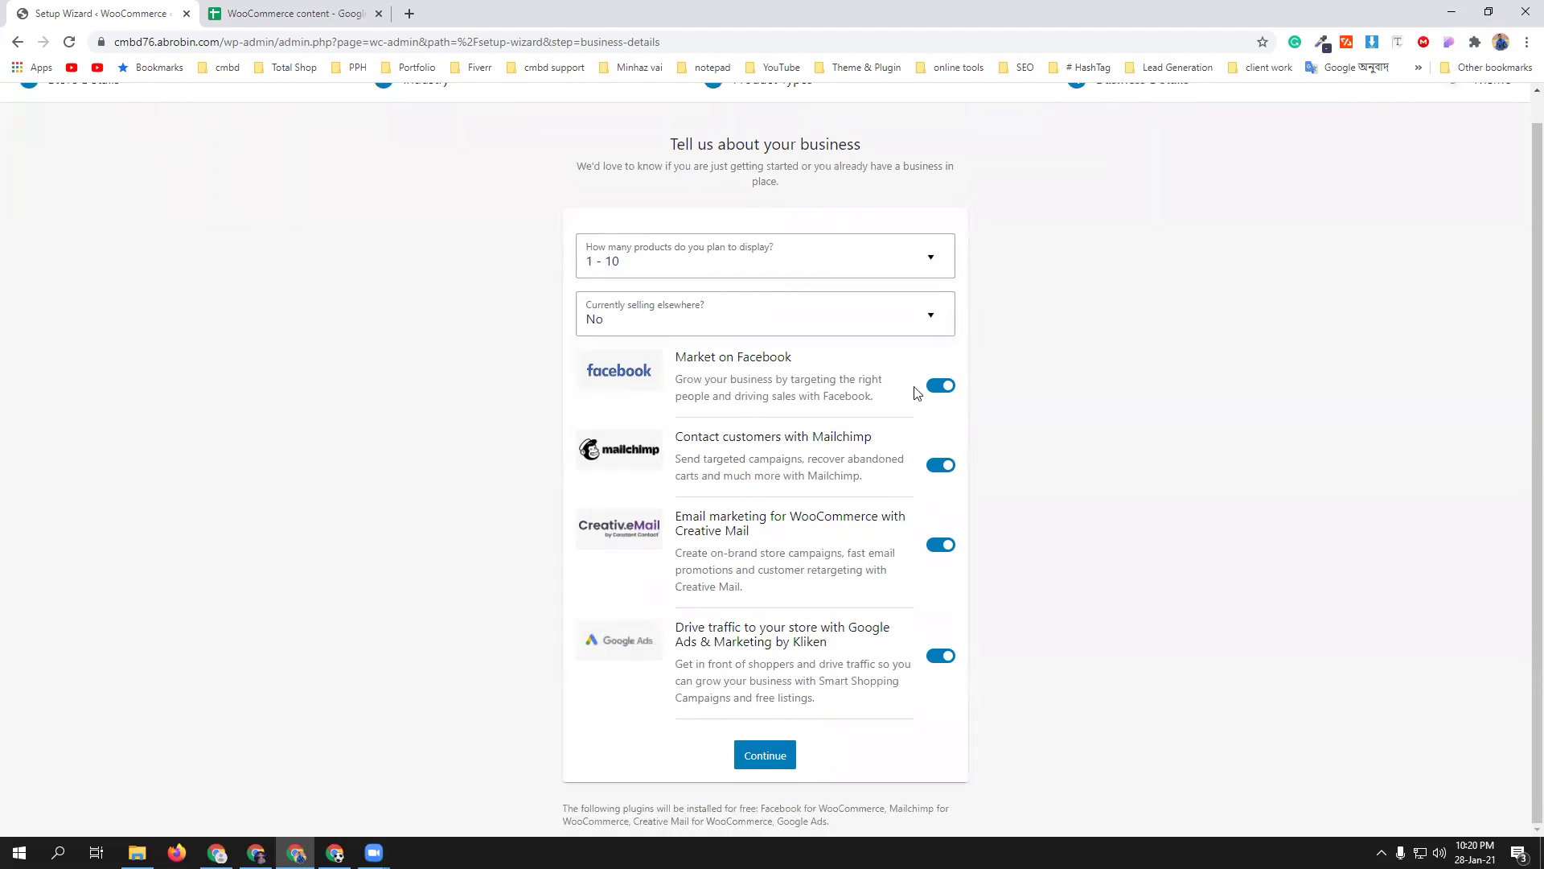
click(942, 387)
click(941, 464)
click(941, 557)
click(945, 670)
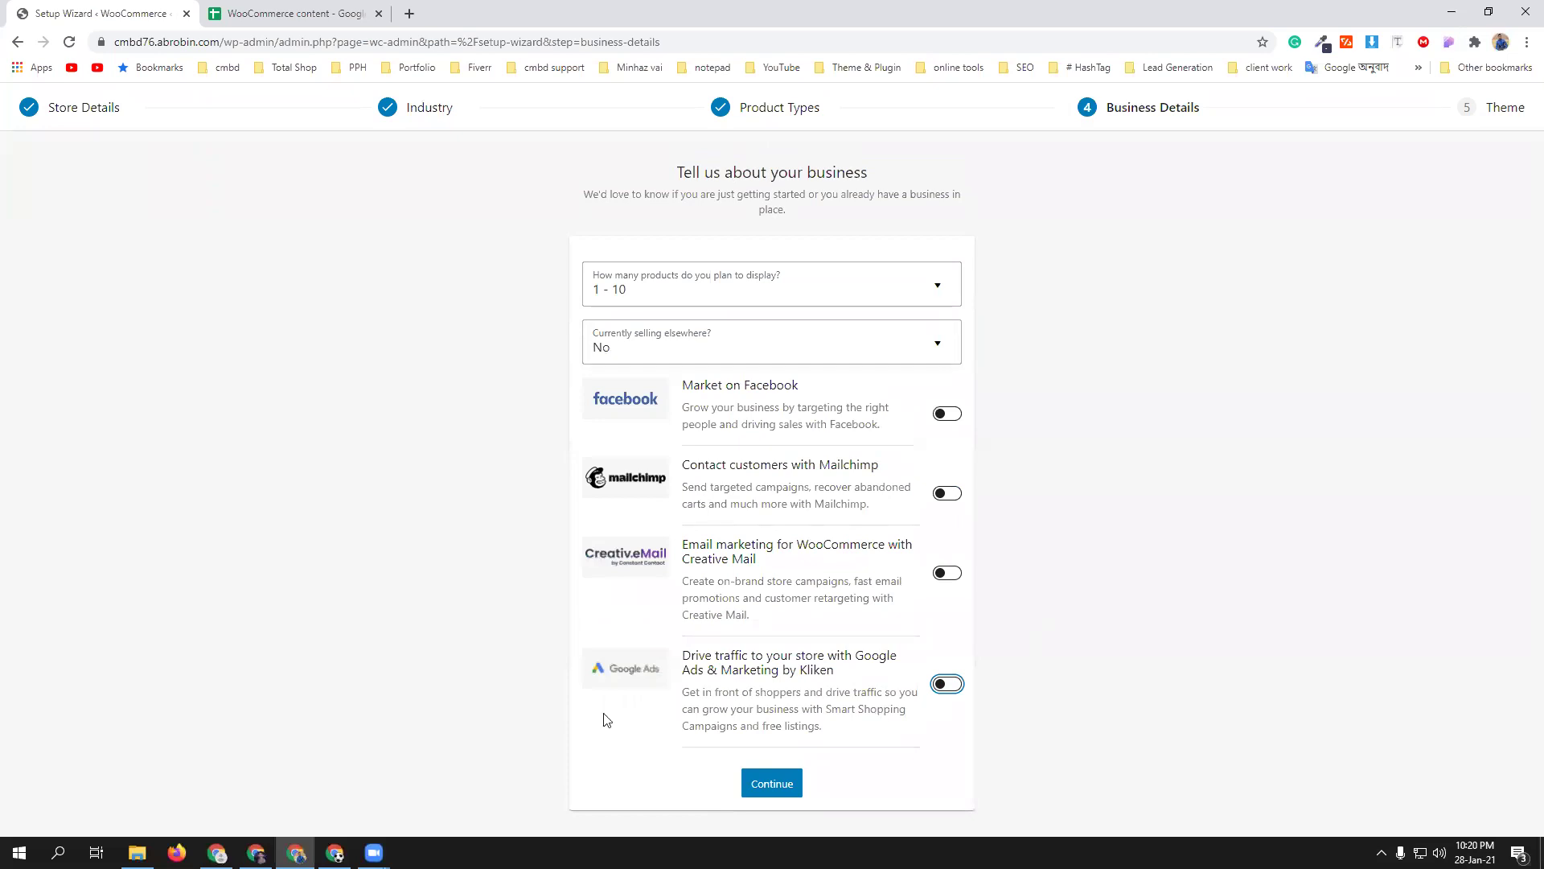
click(772, 784)
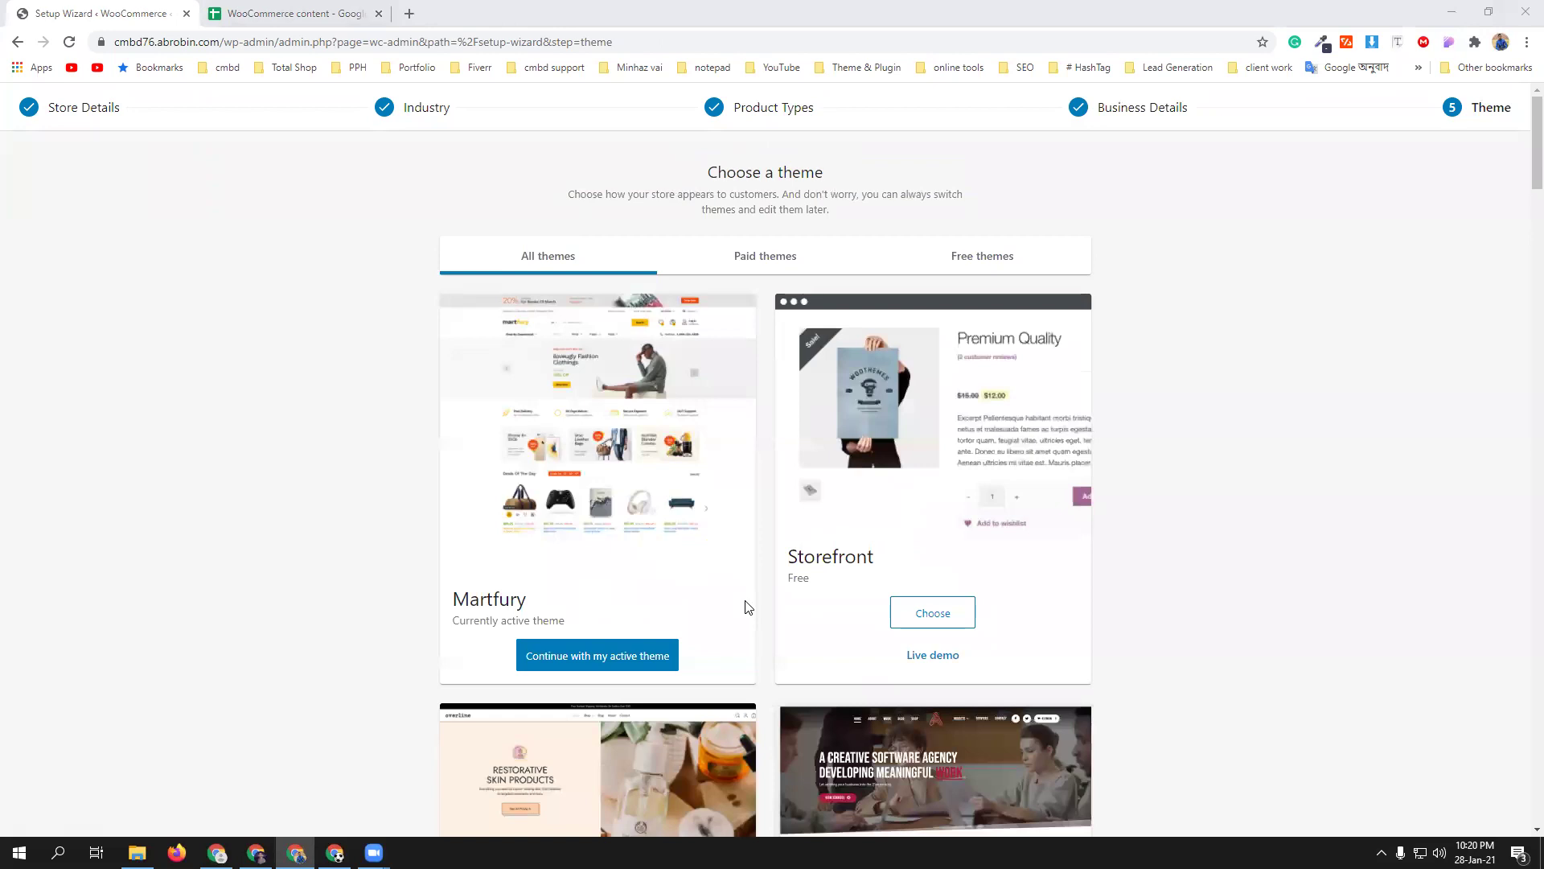
- Skip the theme choice and decline the Jetpack and Shipping & Tax offer
scroll(1092, 469, down, 20)
scroll(1149, 505, down, 20)
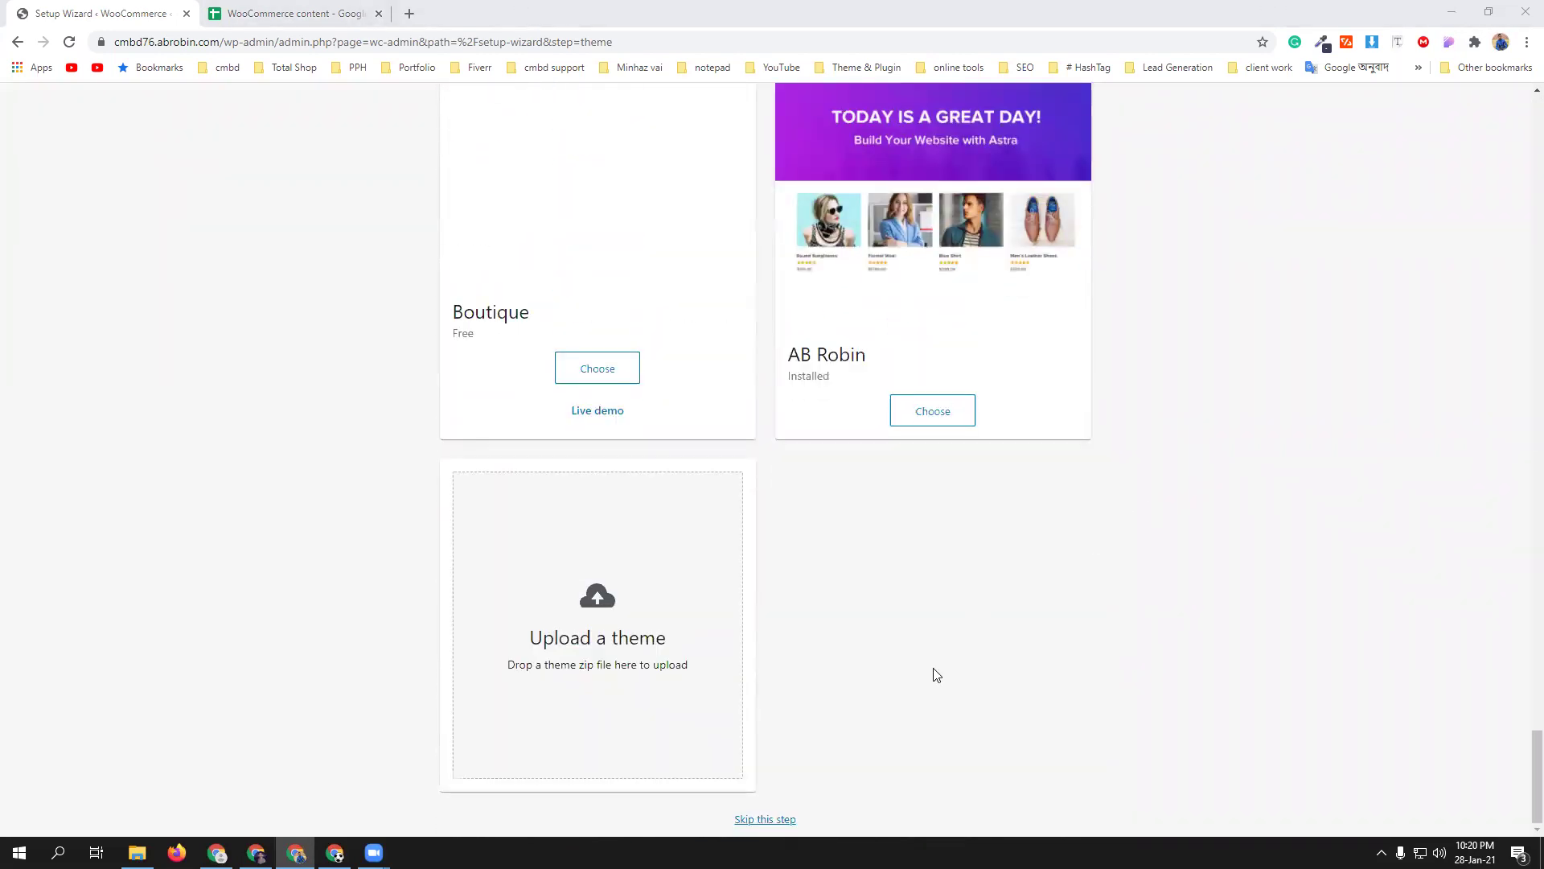
click(765, 819)
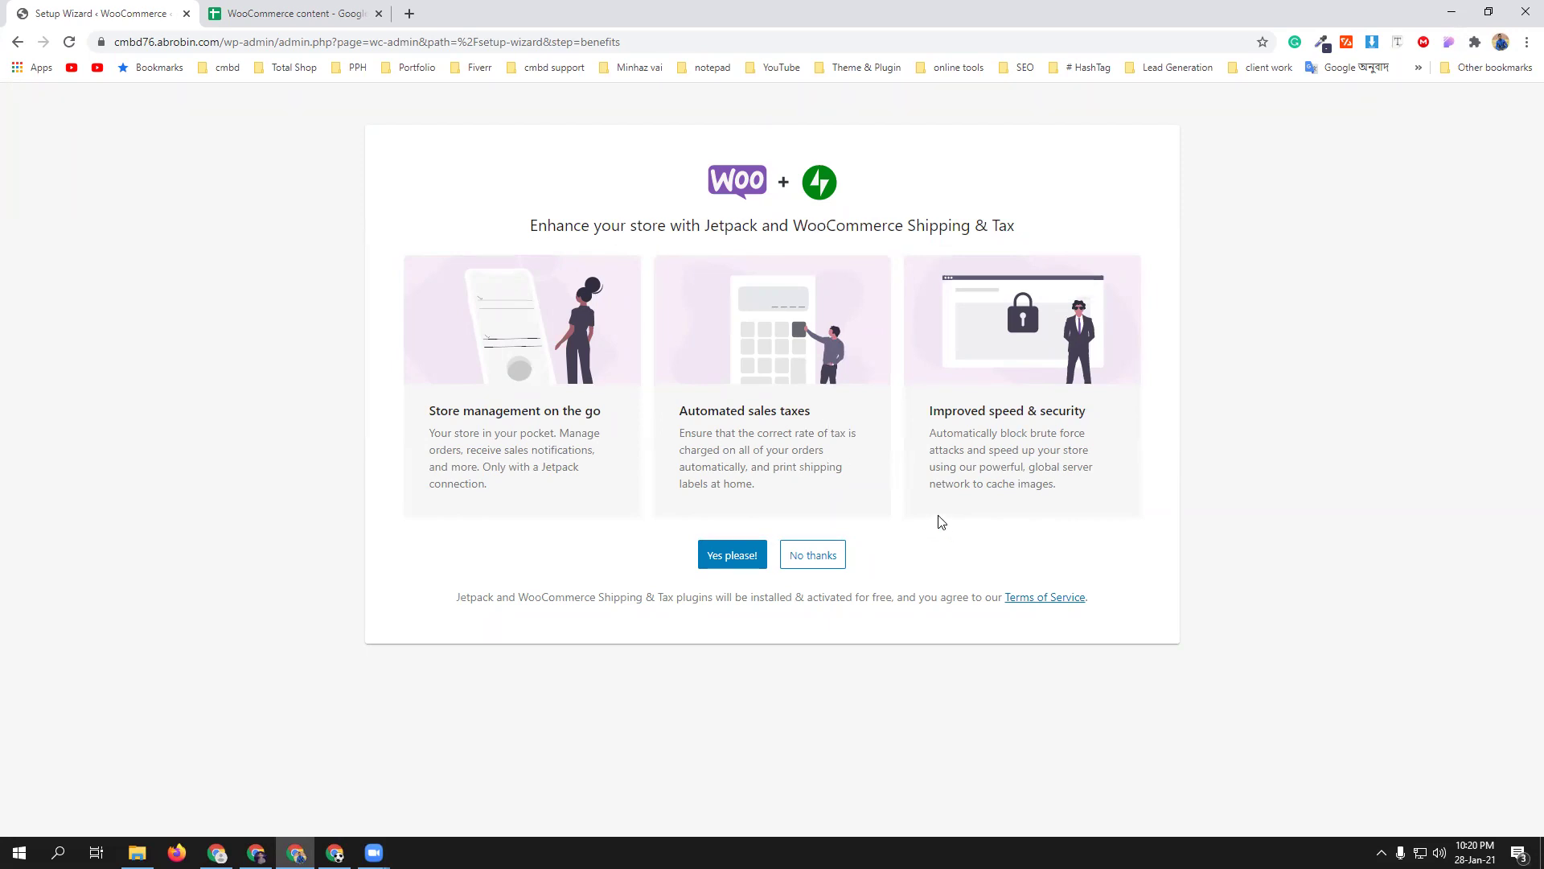
click(813, 556)
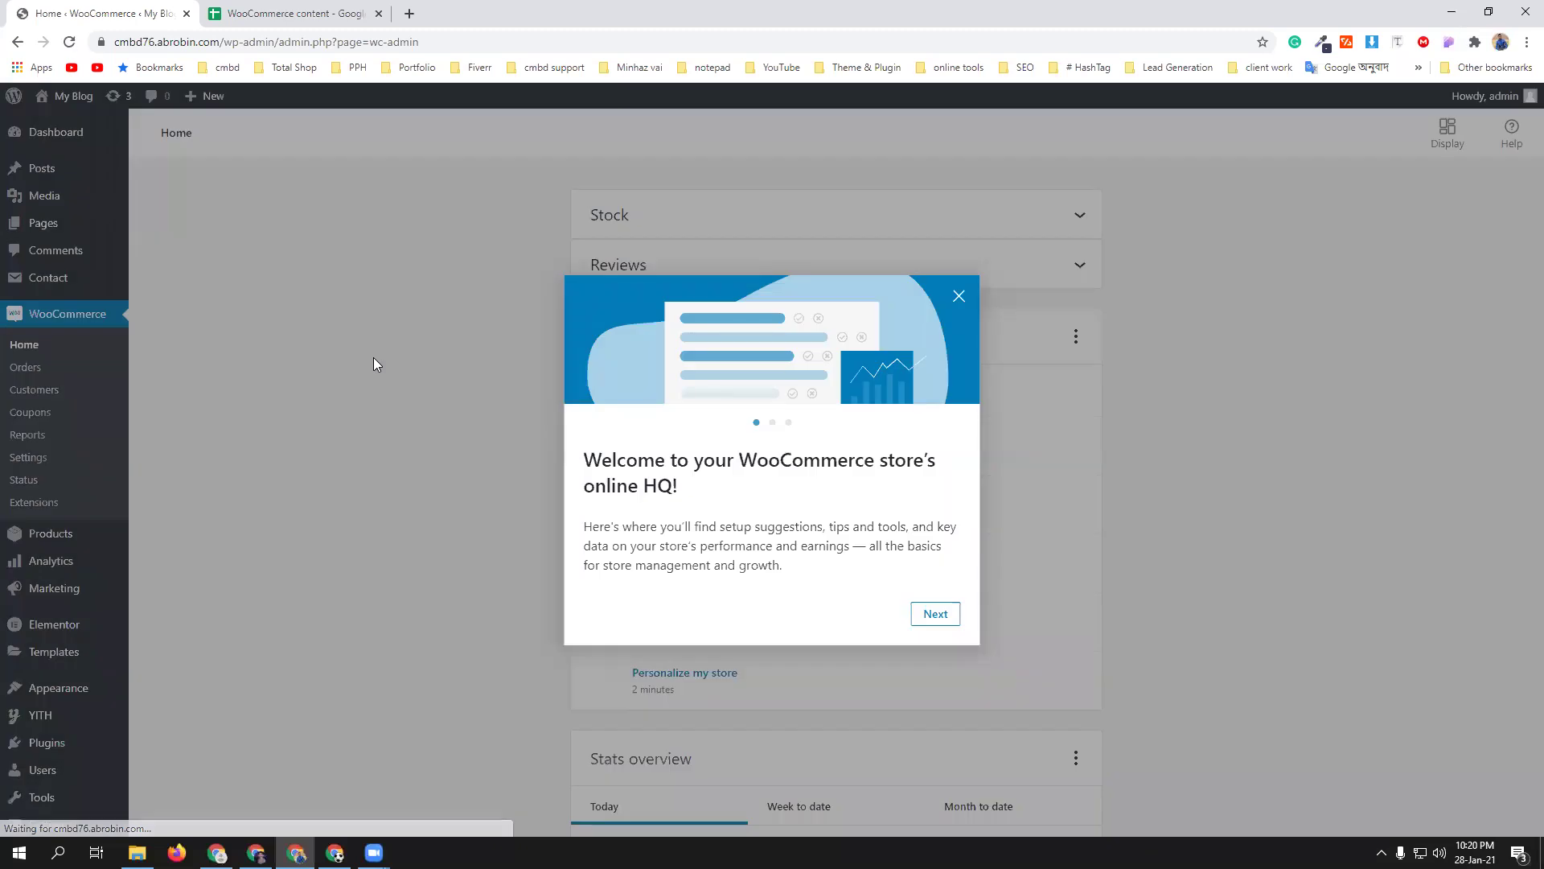
- Dismiss the WooCommerce welcome message on the home page
click(964, 302)
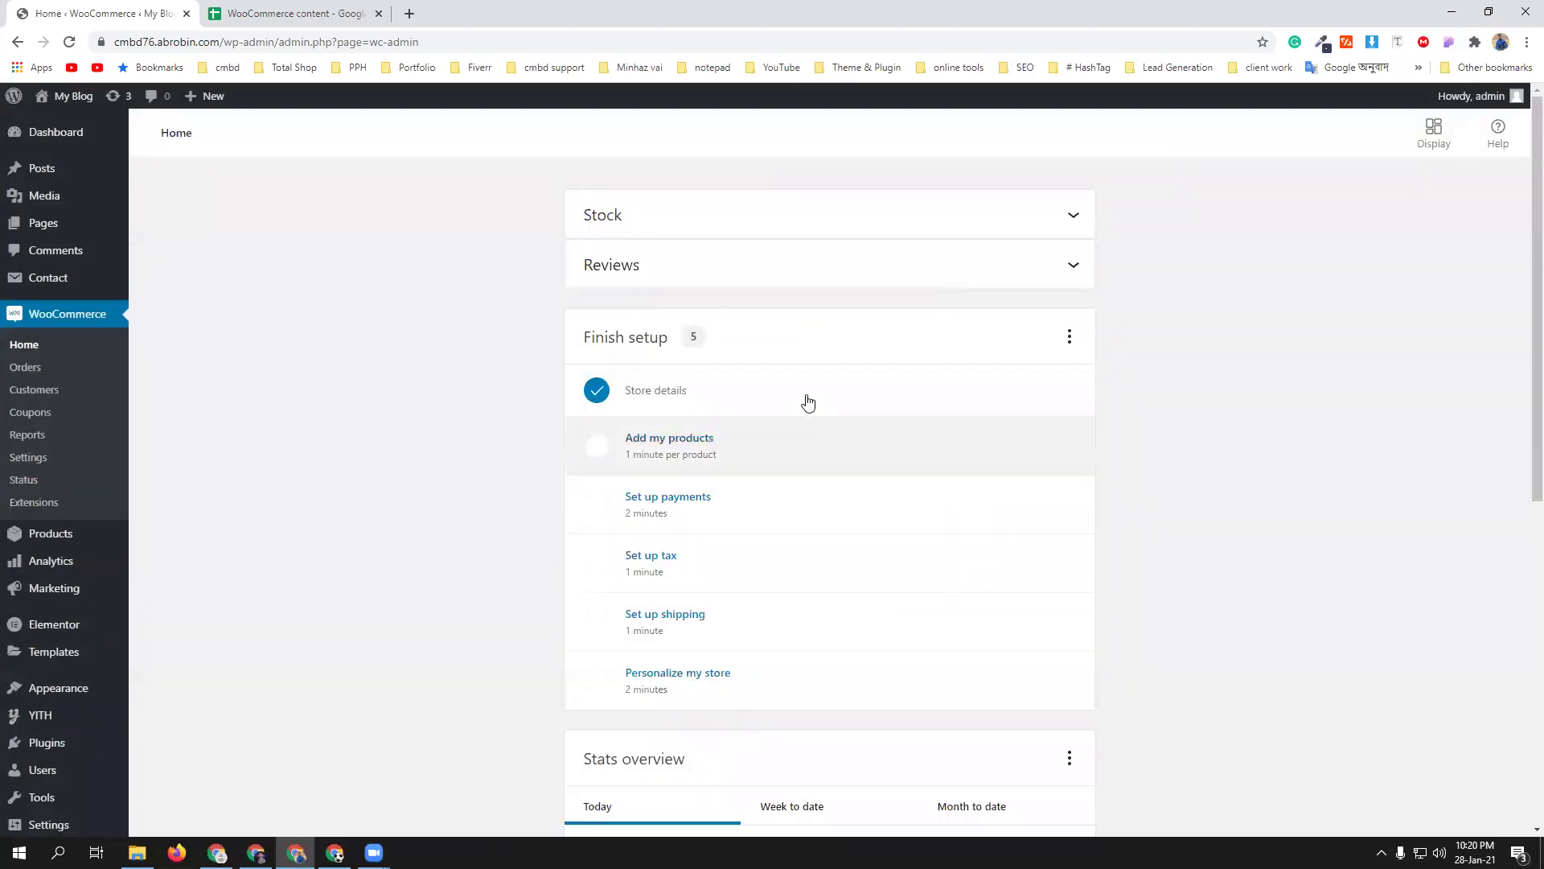
scroll(852, 493, down, 4)
scroll(852, 492, down, 1)
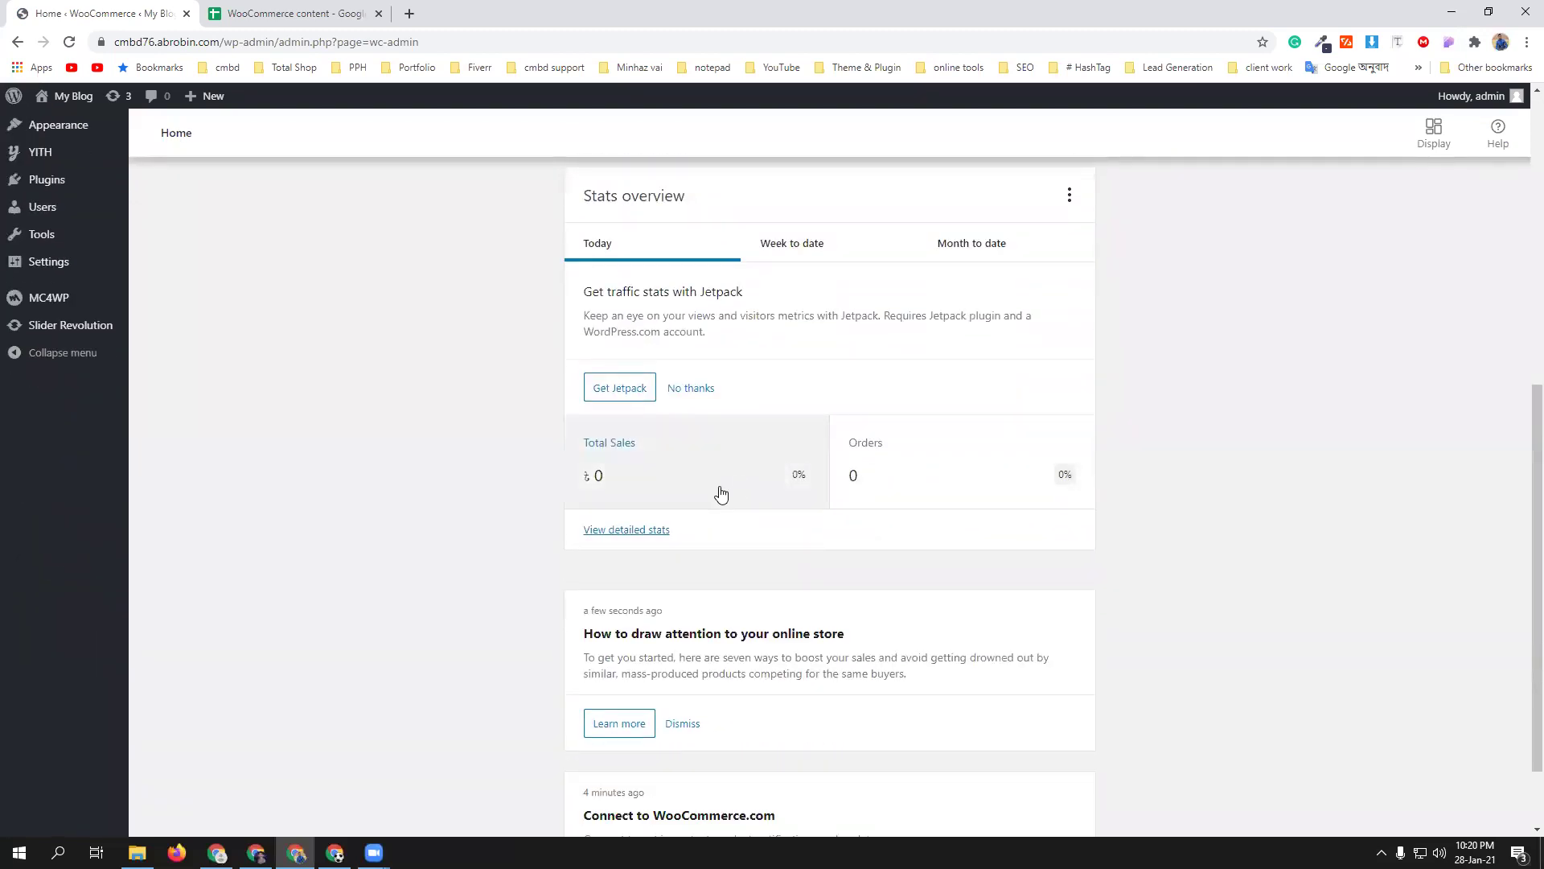
scroll(472, 553, up, 1)
scroll(468, 545, up, 6)
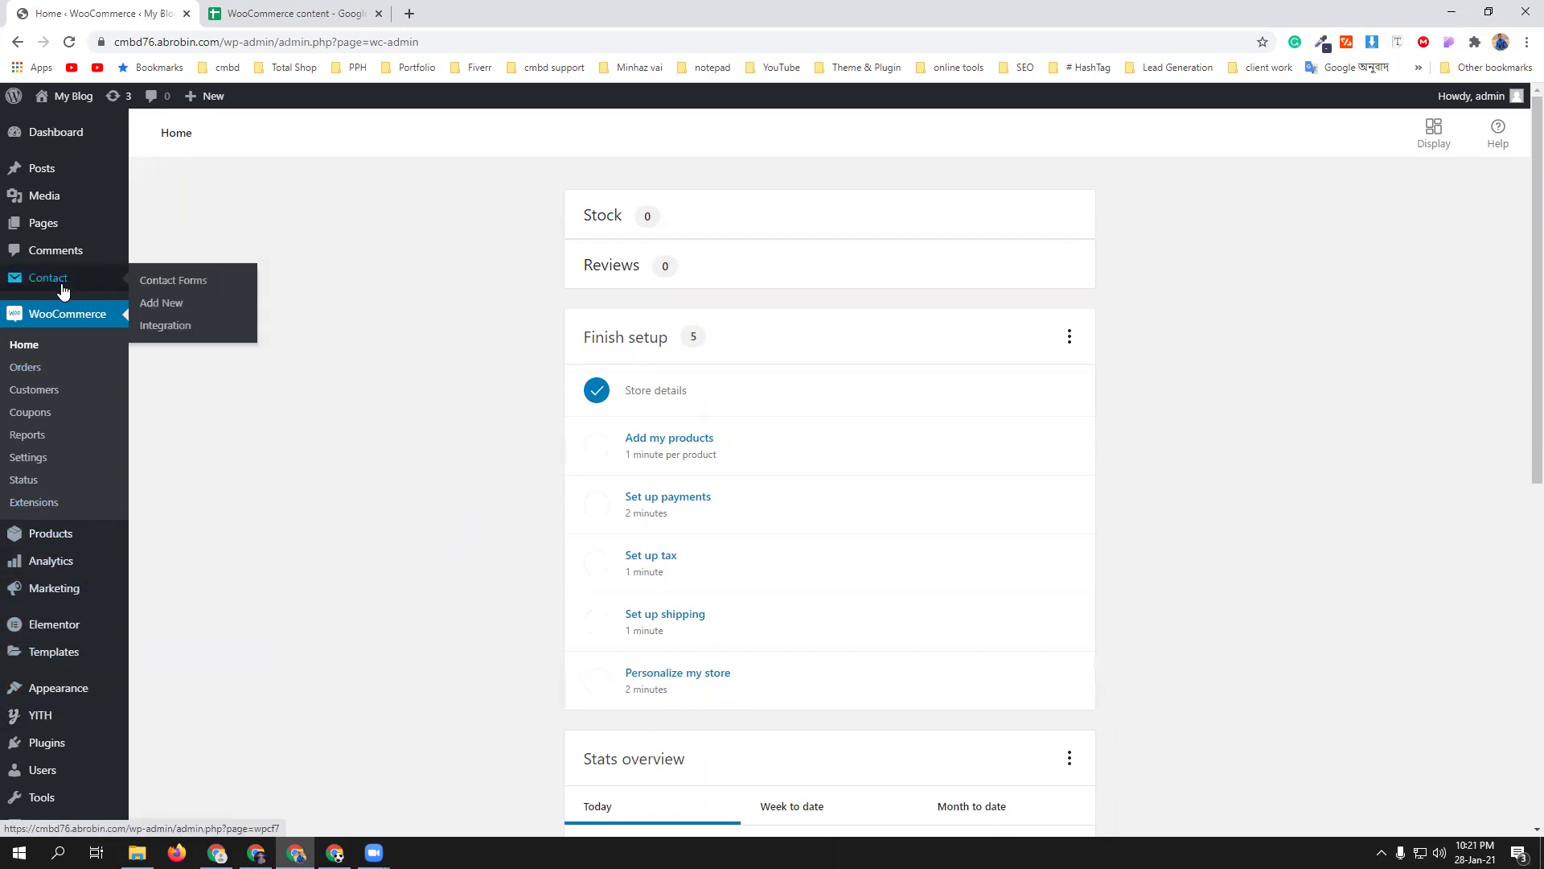
- Go to Plugins > Installed Plugins from the admin sidebar
mouse_move(77, 601)
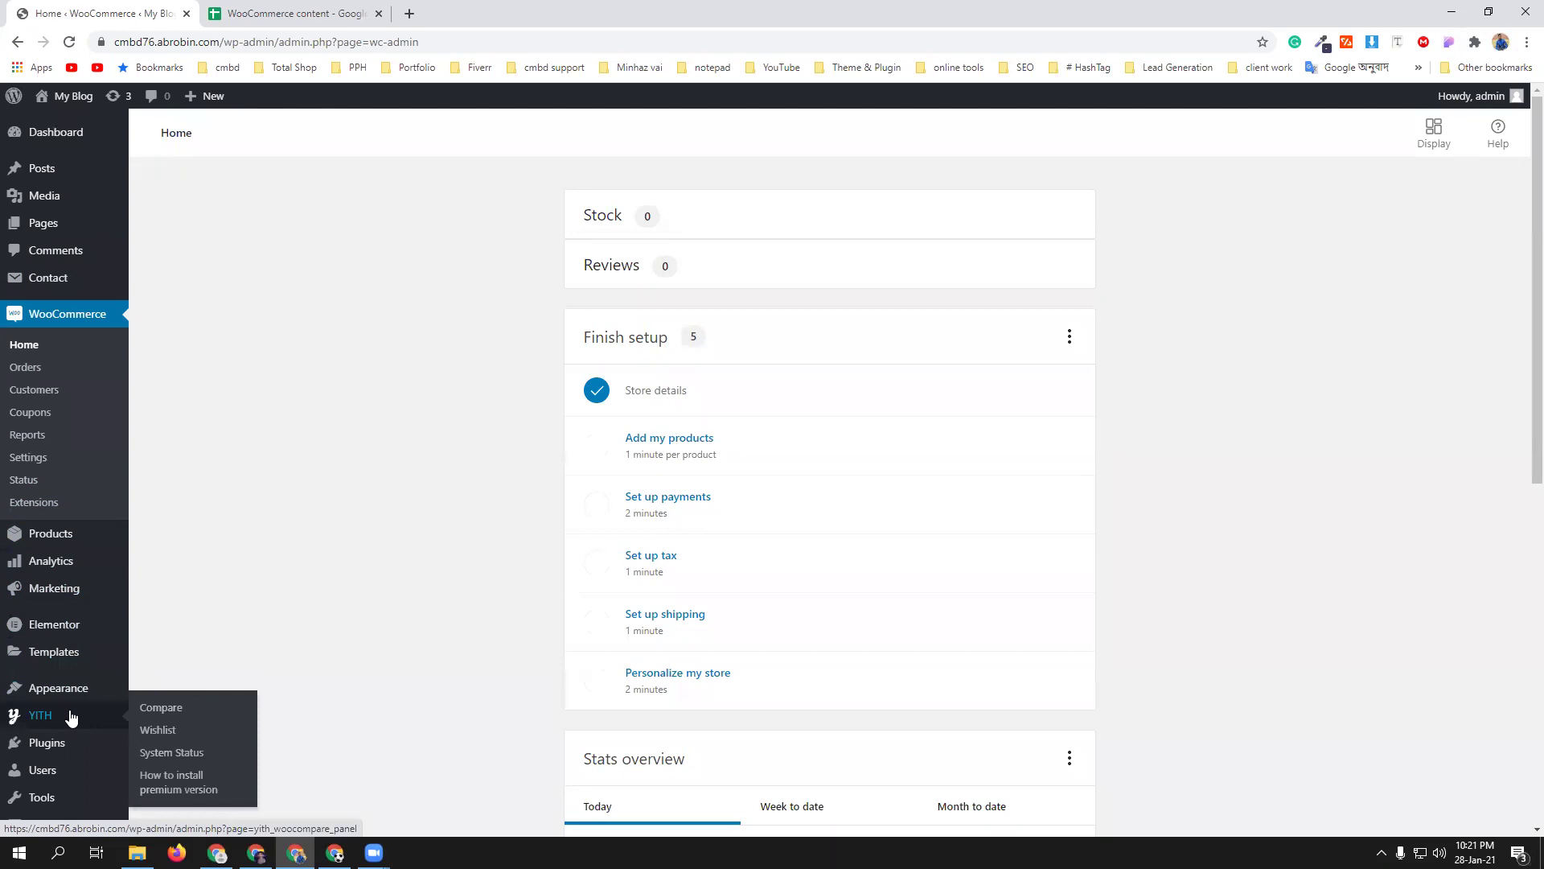
scroll(69, 713, down, 1)
mouse_move(117, 670)
click(192, 667)
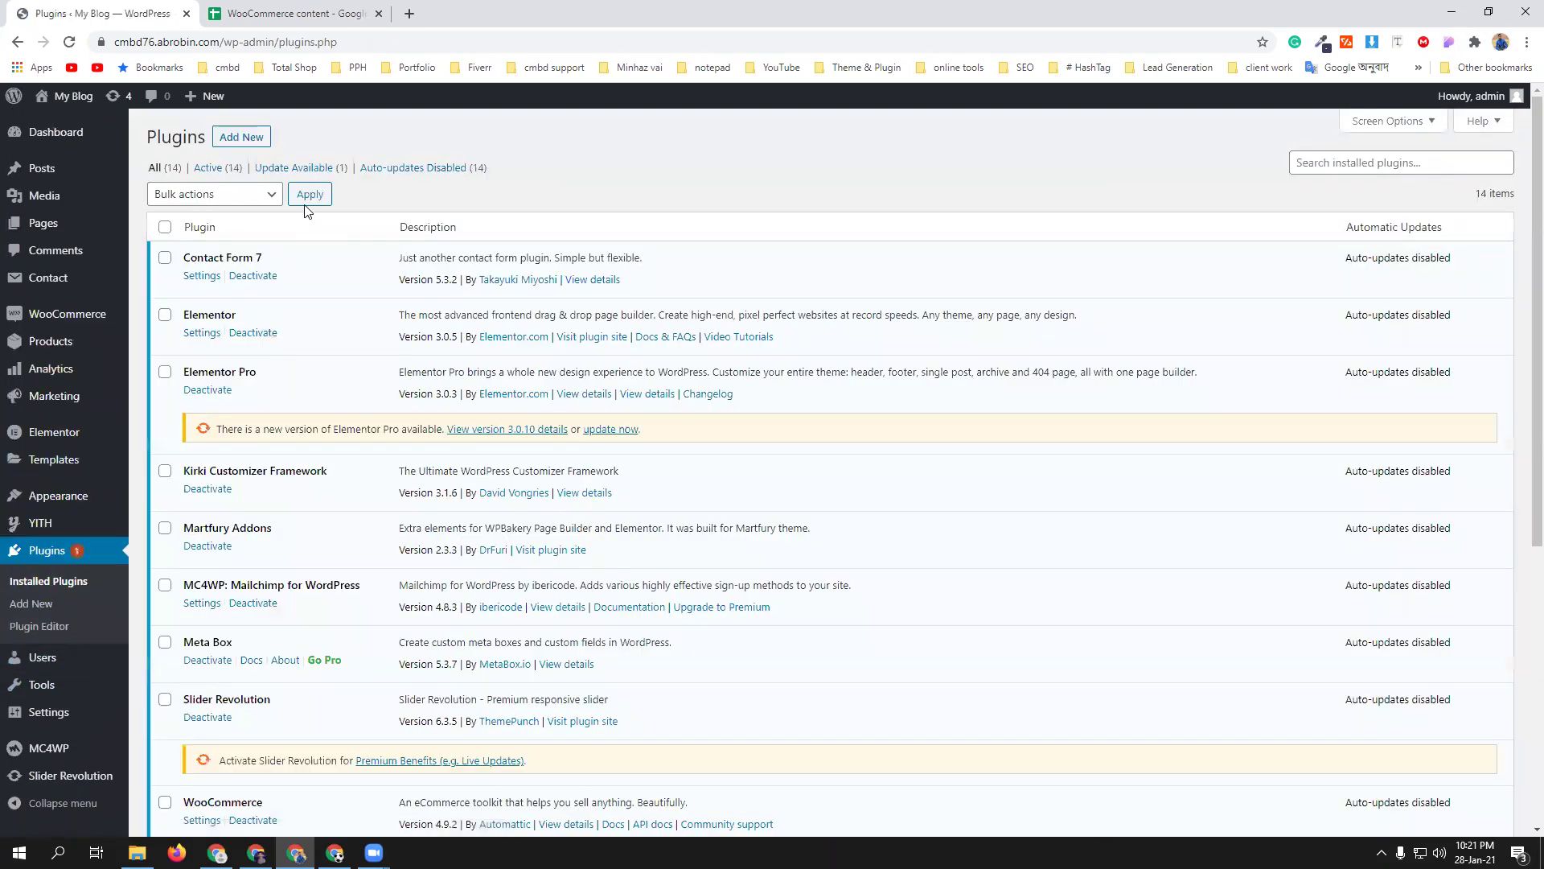
- Upload soo-demo-importer.zip from the Martfury Plugins folder, install it and activate it
click(249, 137)
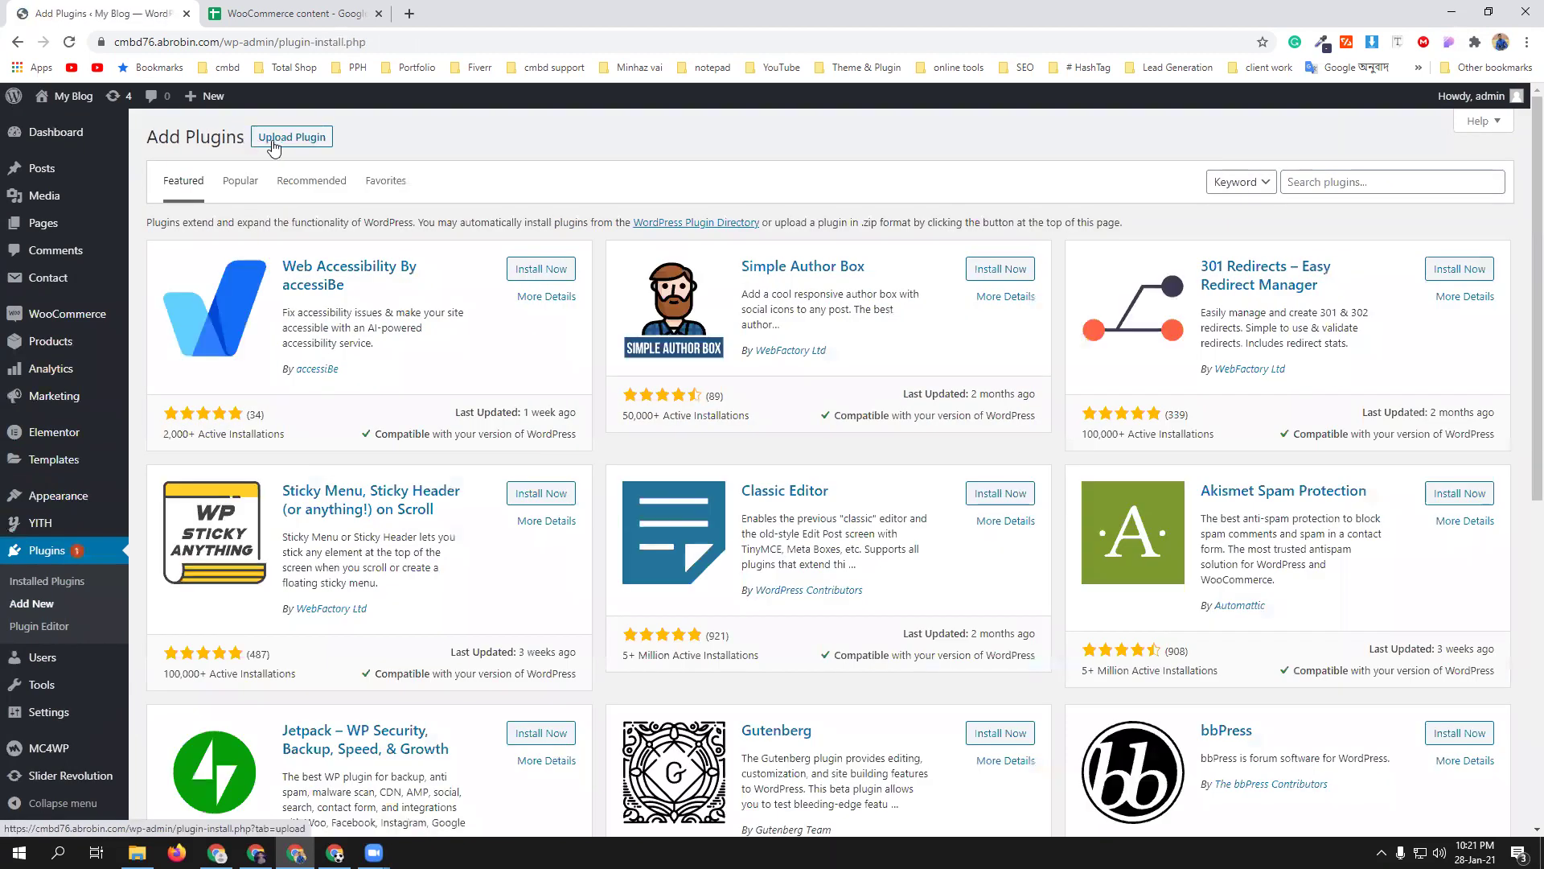
click(291, 137)
click(724, 282)
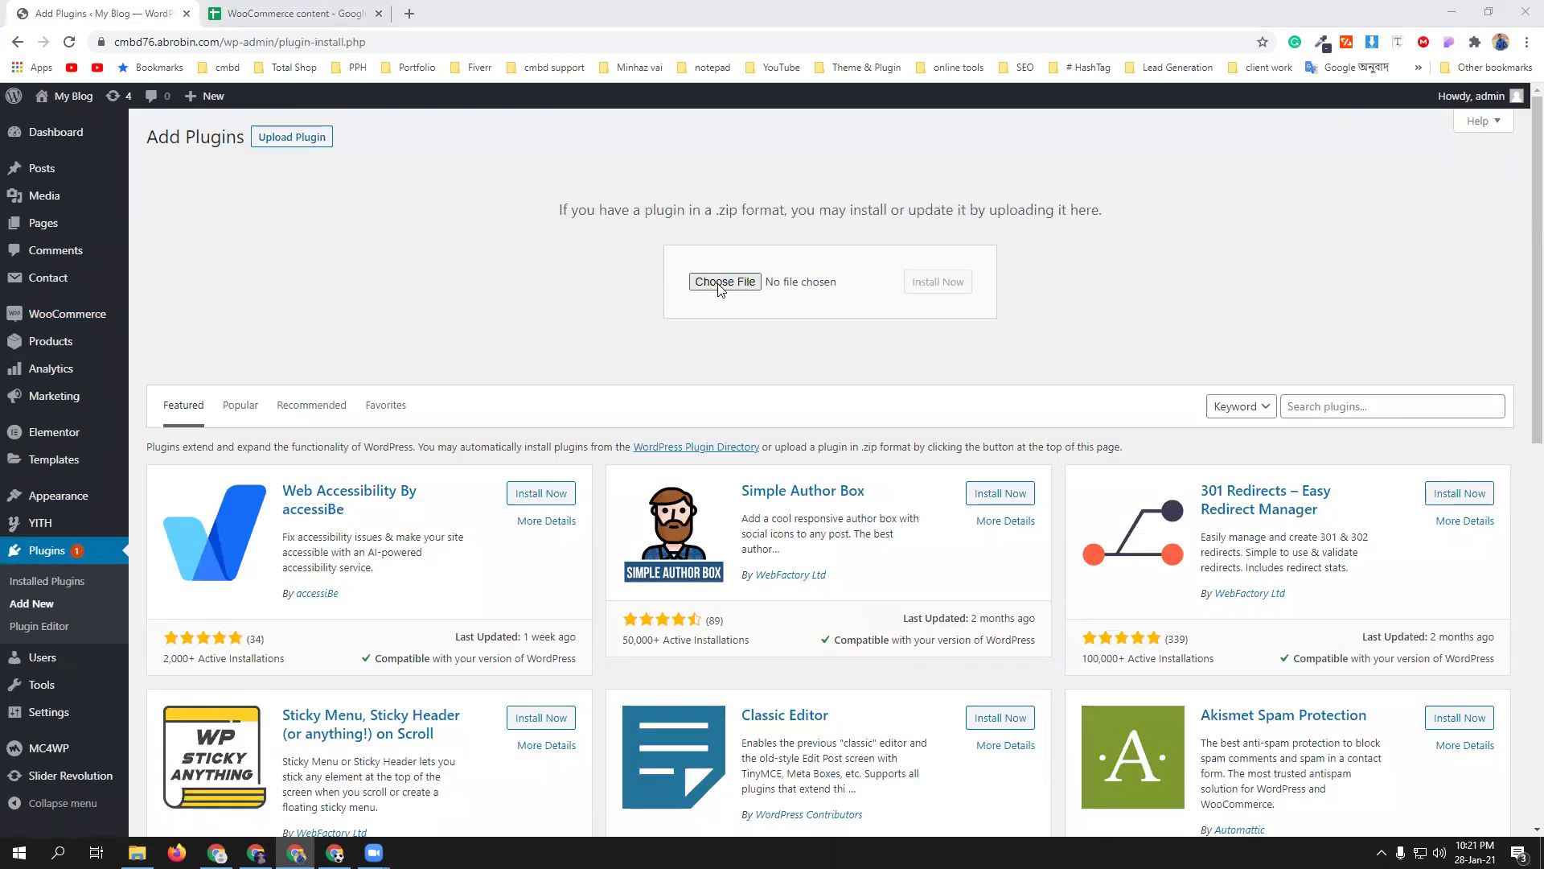
double_click(181, 167)
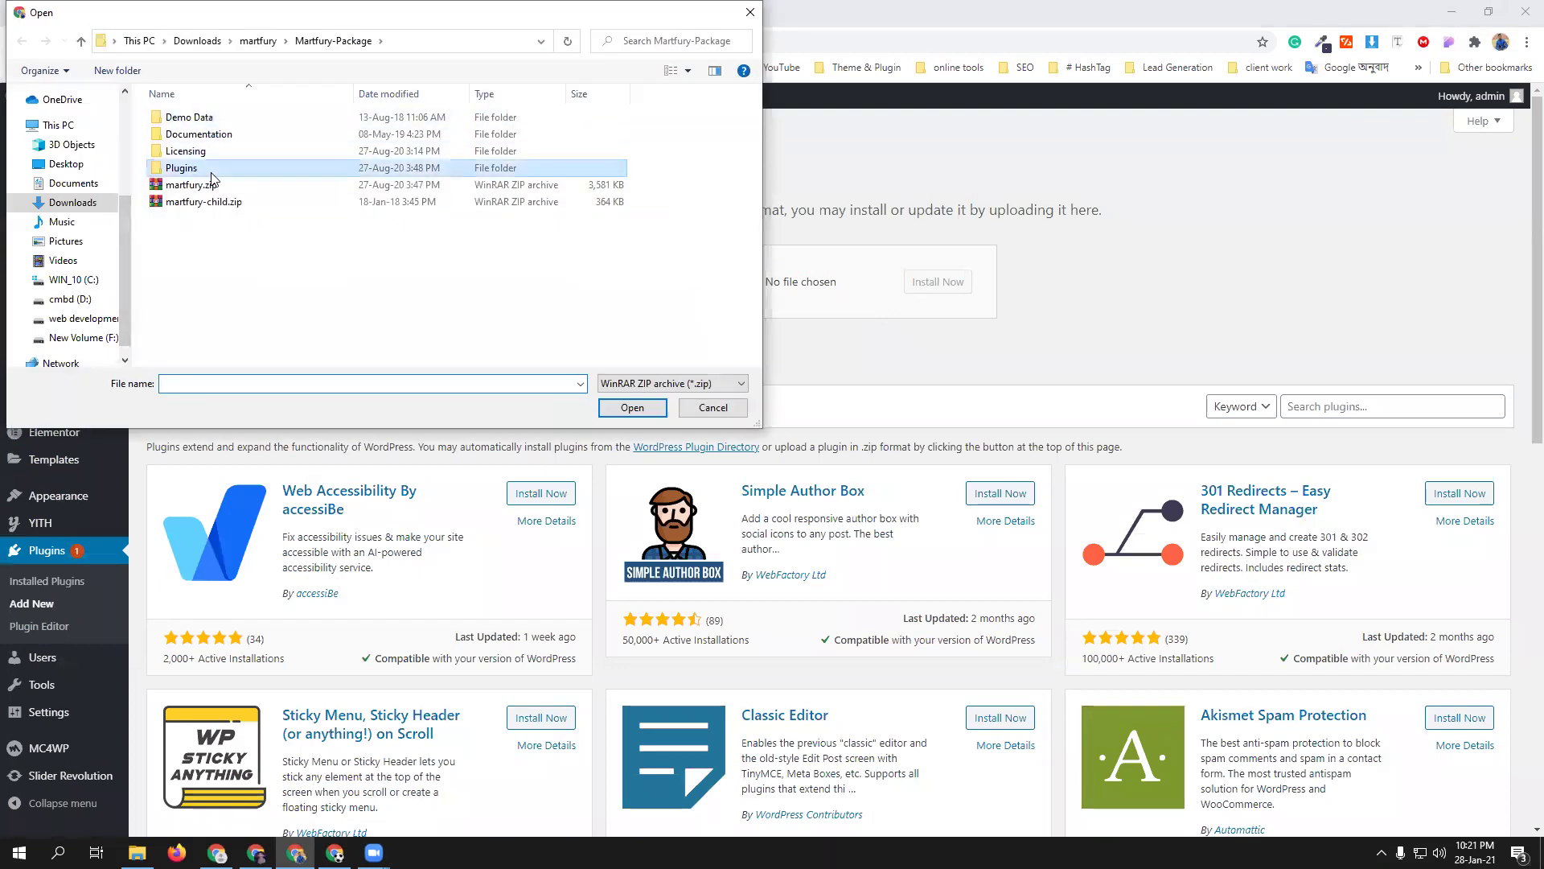
click(214, 168)
click(632, 407)
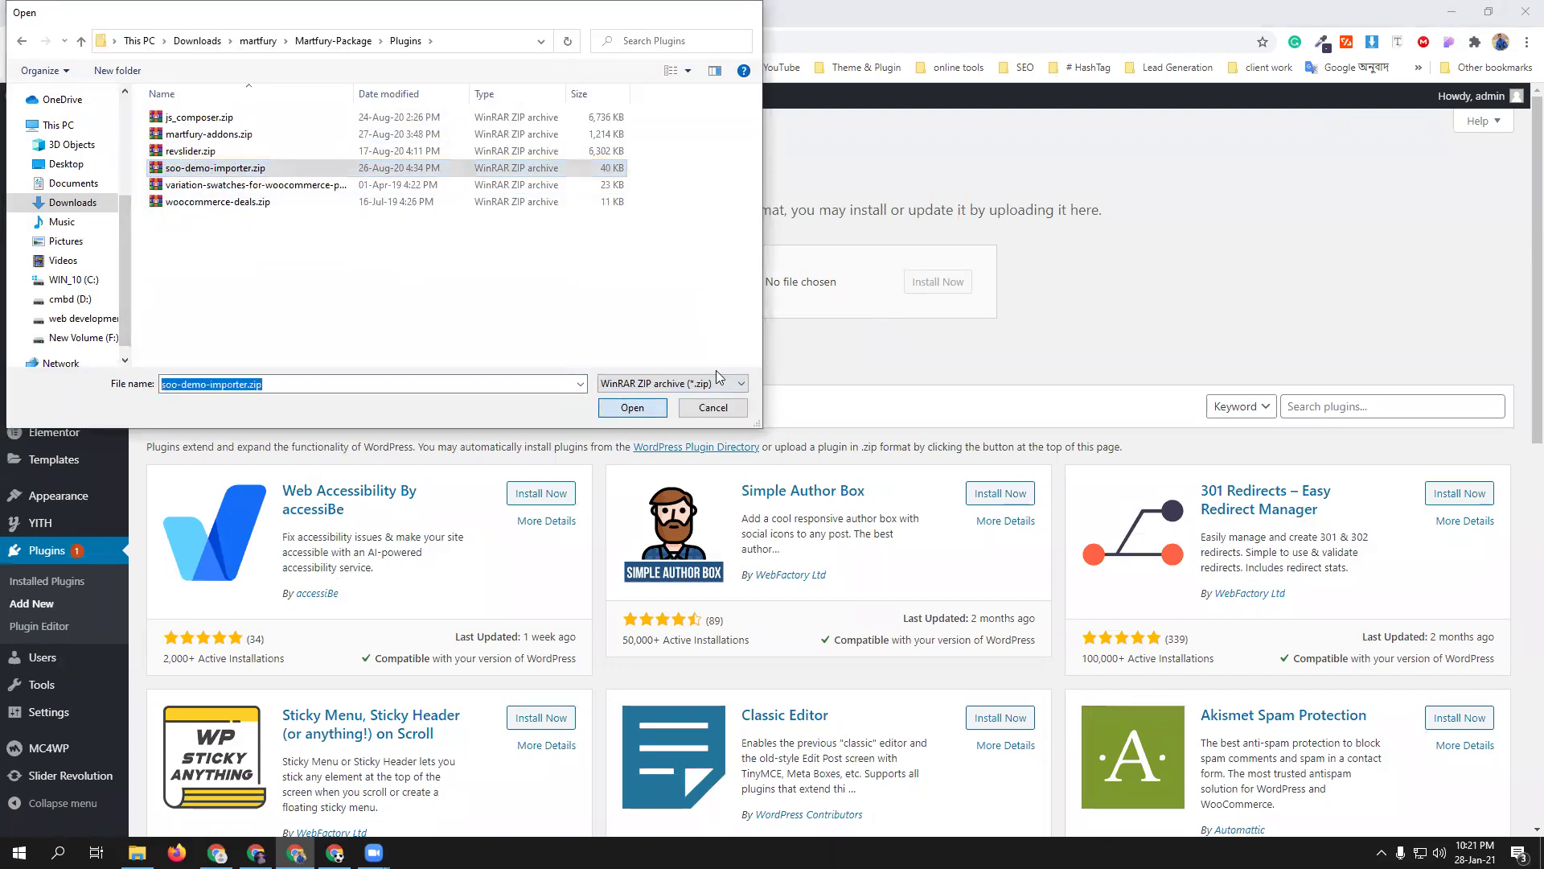
click(933, 283)
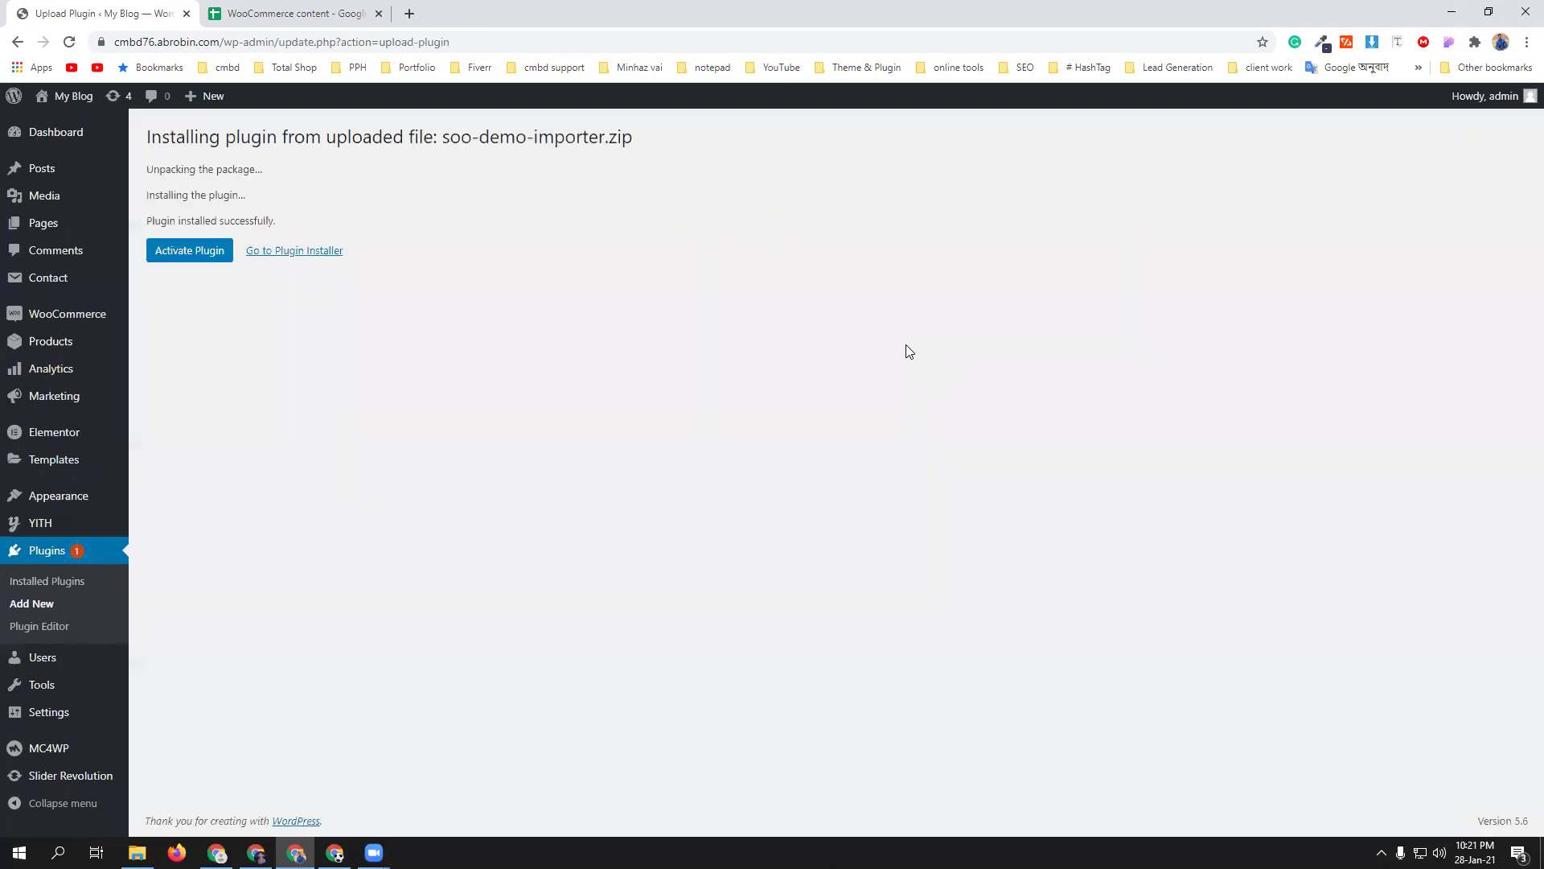
click(184, 253)
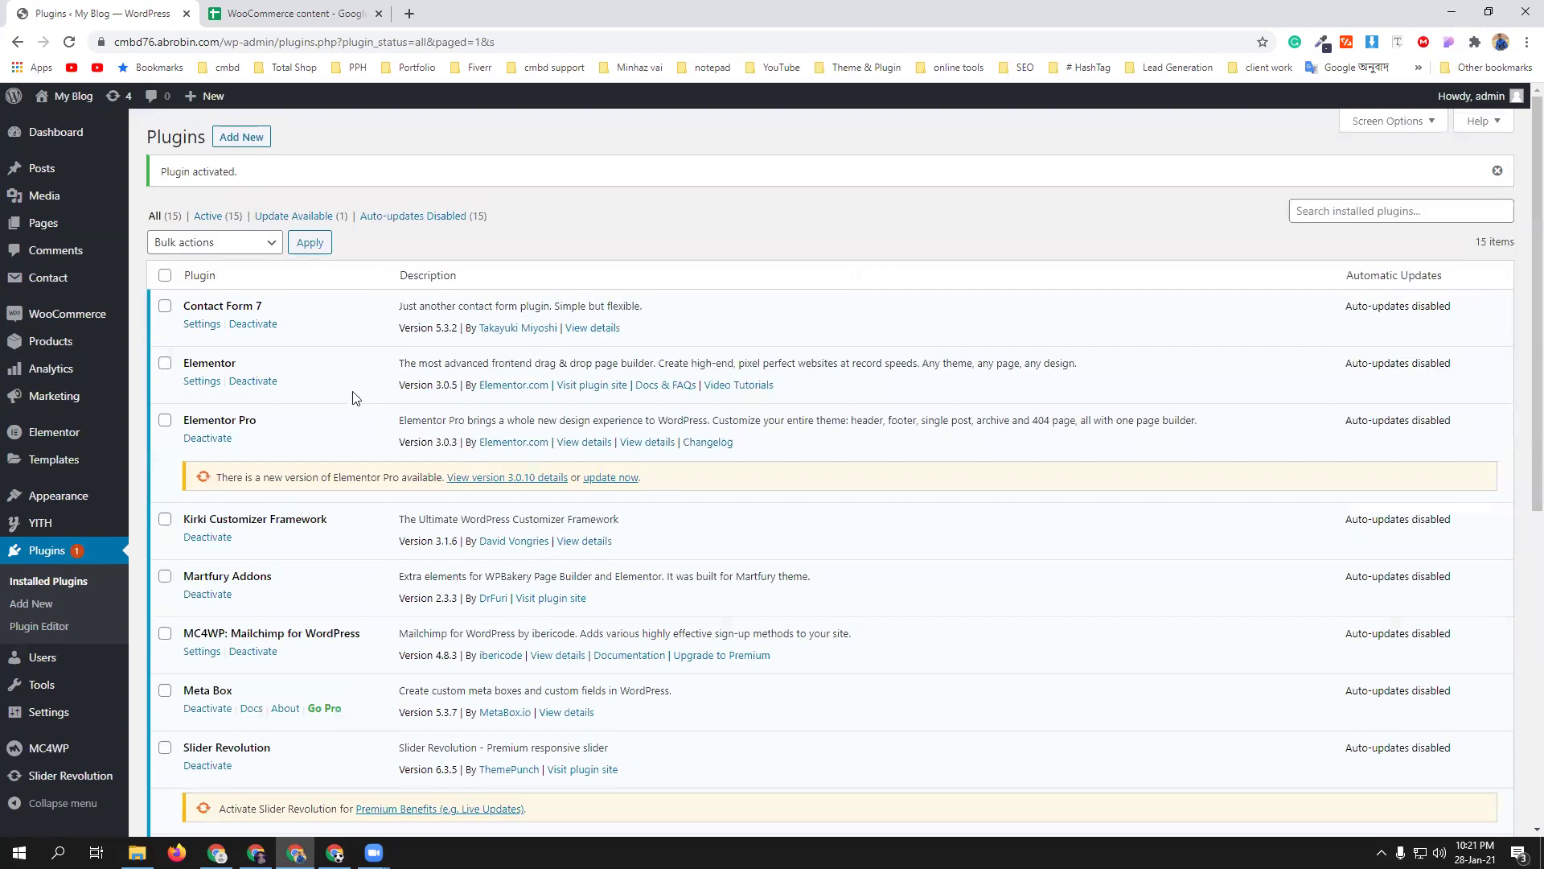
scroll(350, 393, down, 2)
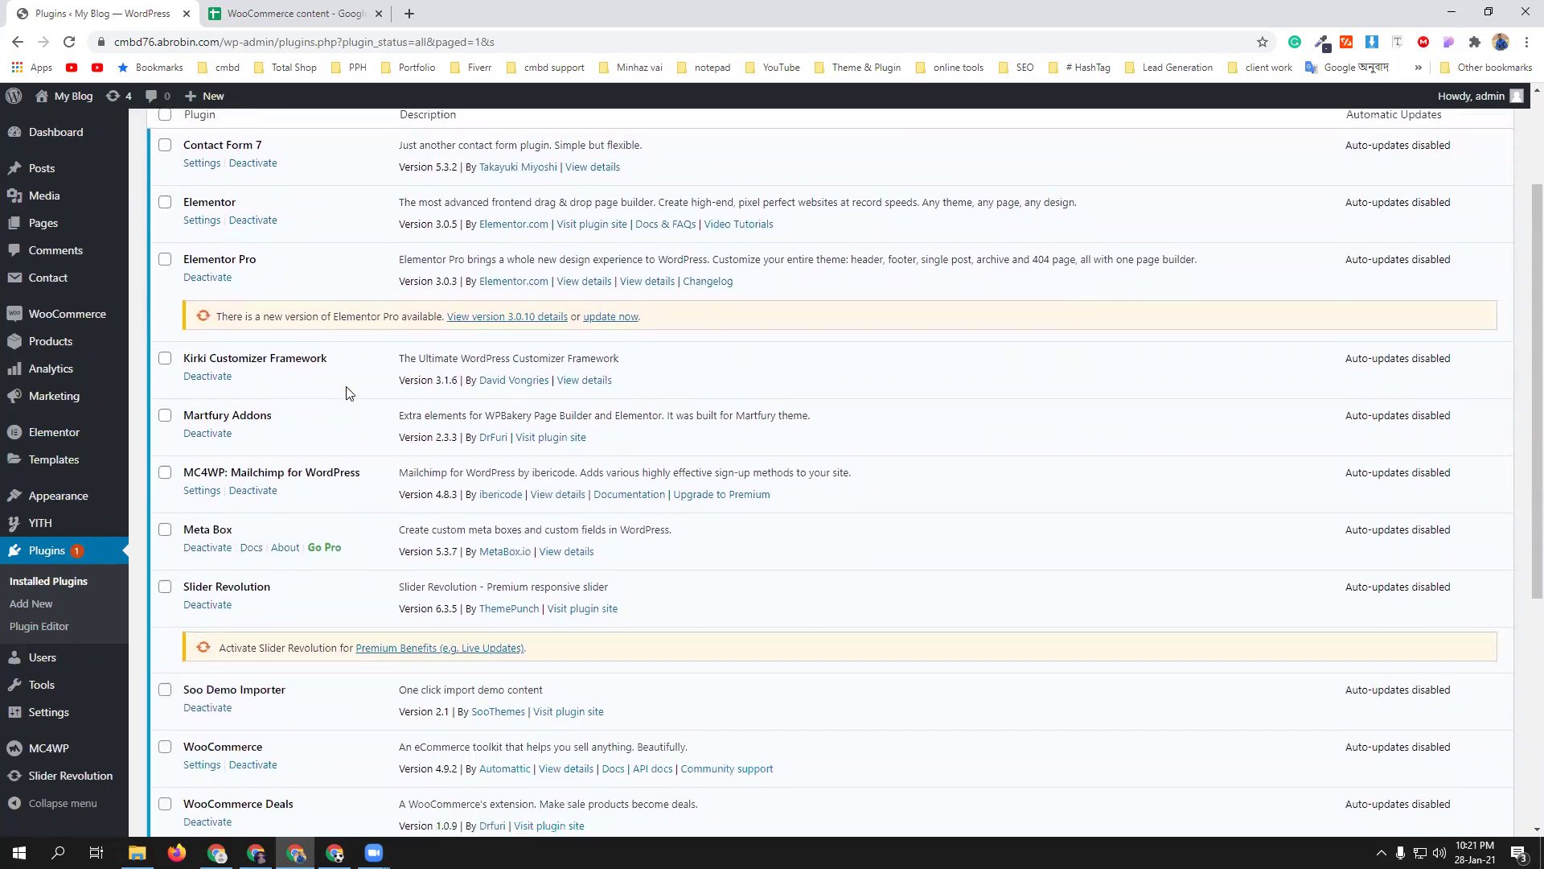
scroll(350, 393, down, 2)
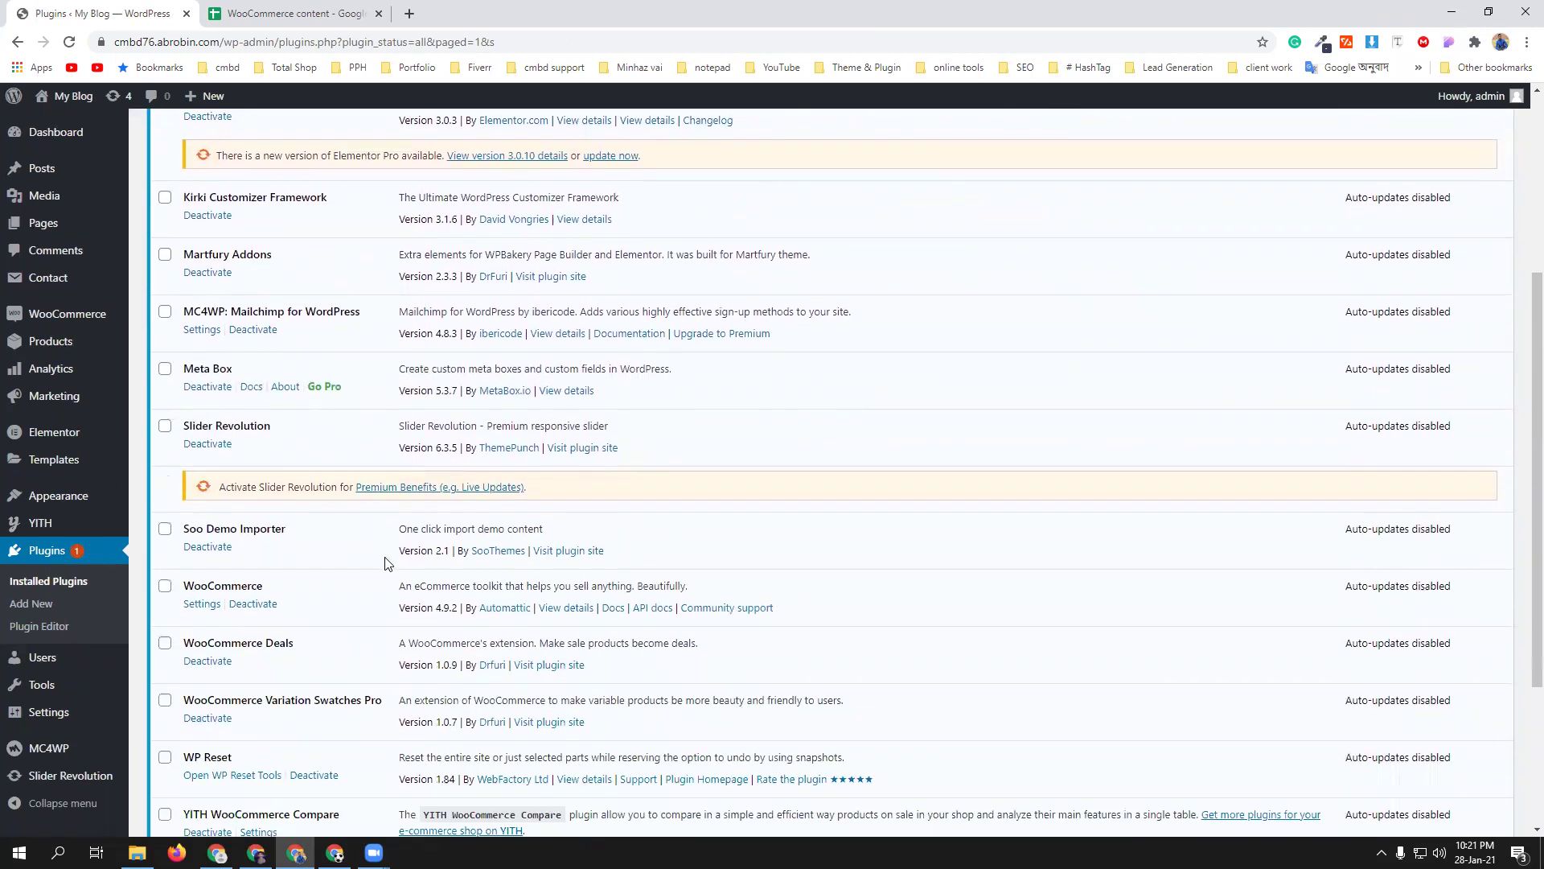
click(69, 41)
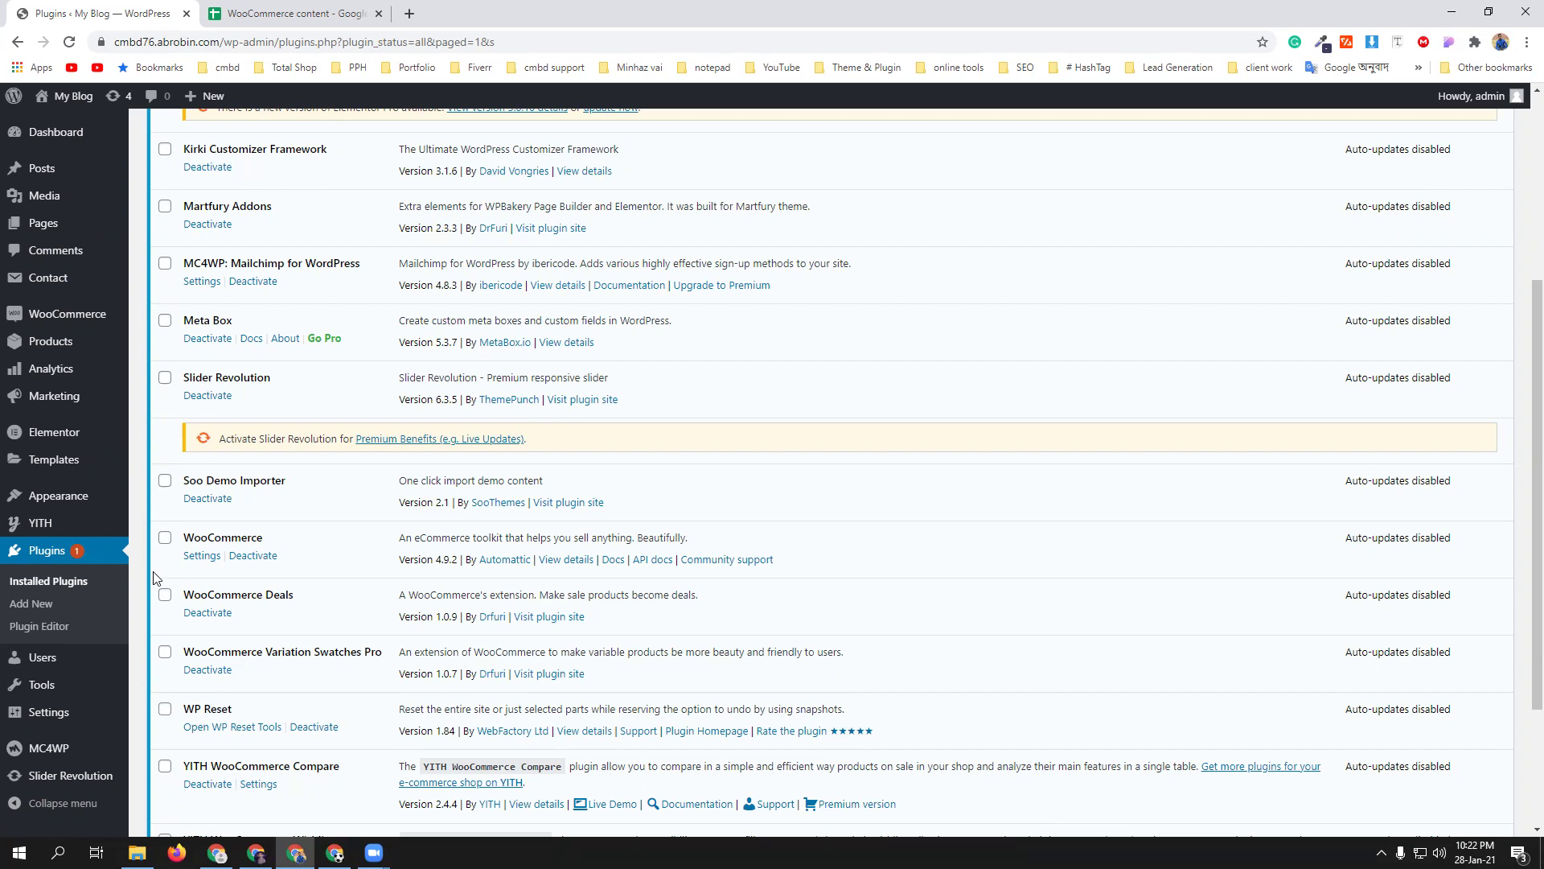
mouse_move(72, 498)
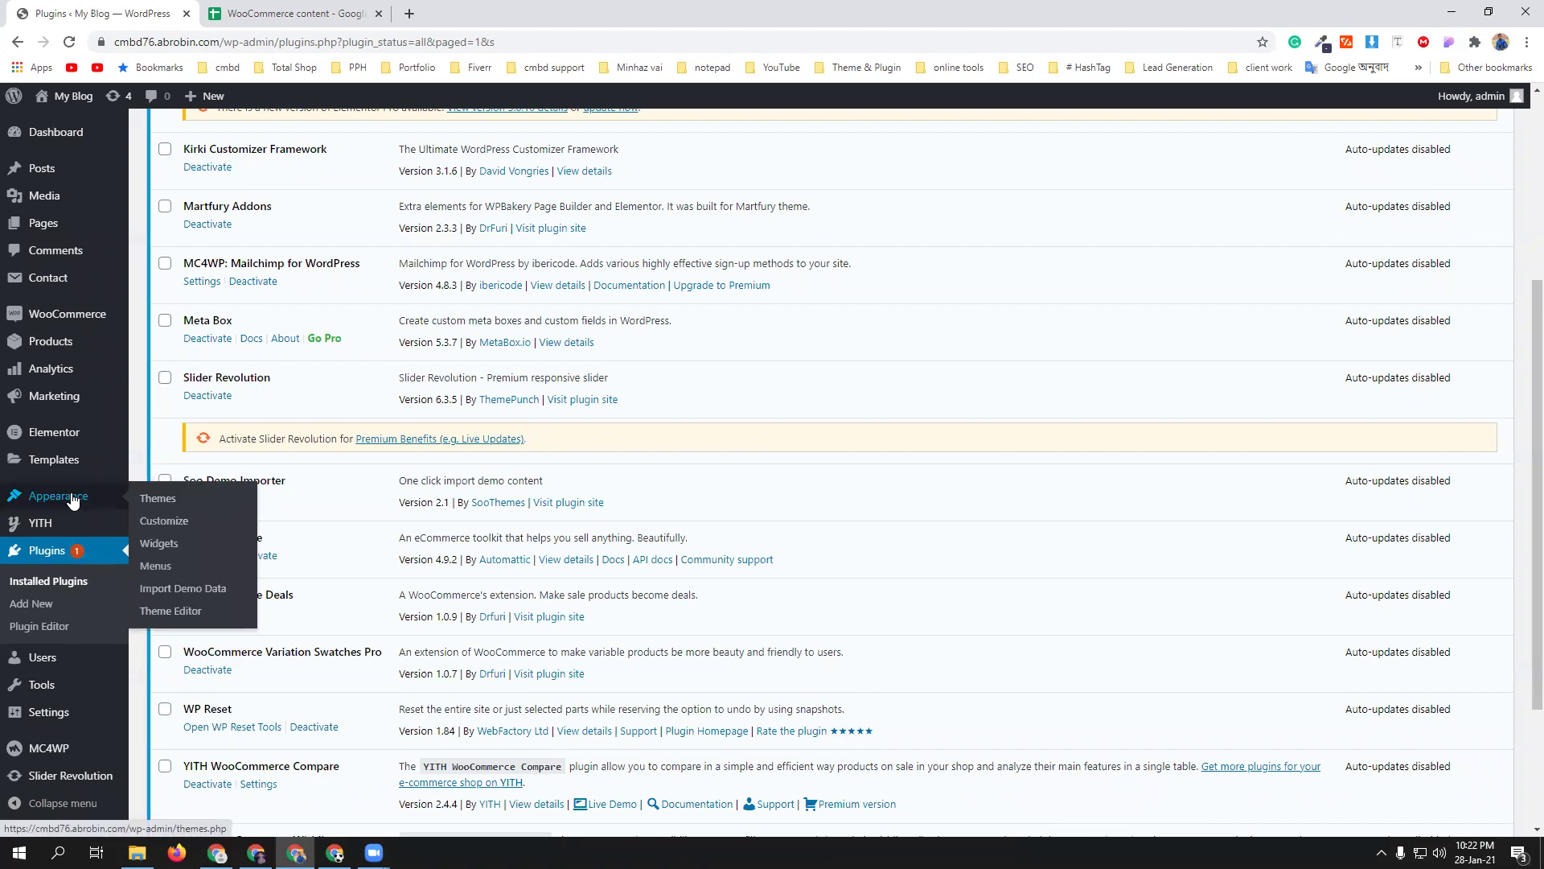
click(200, 590)
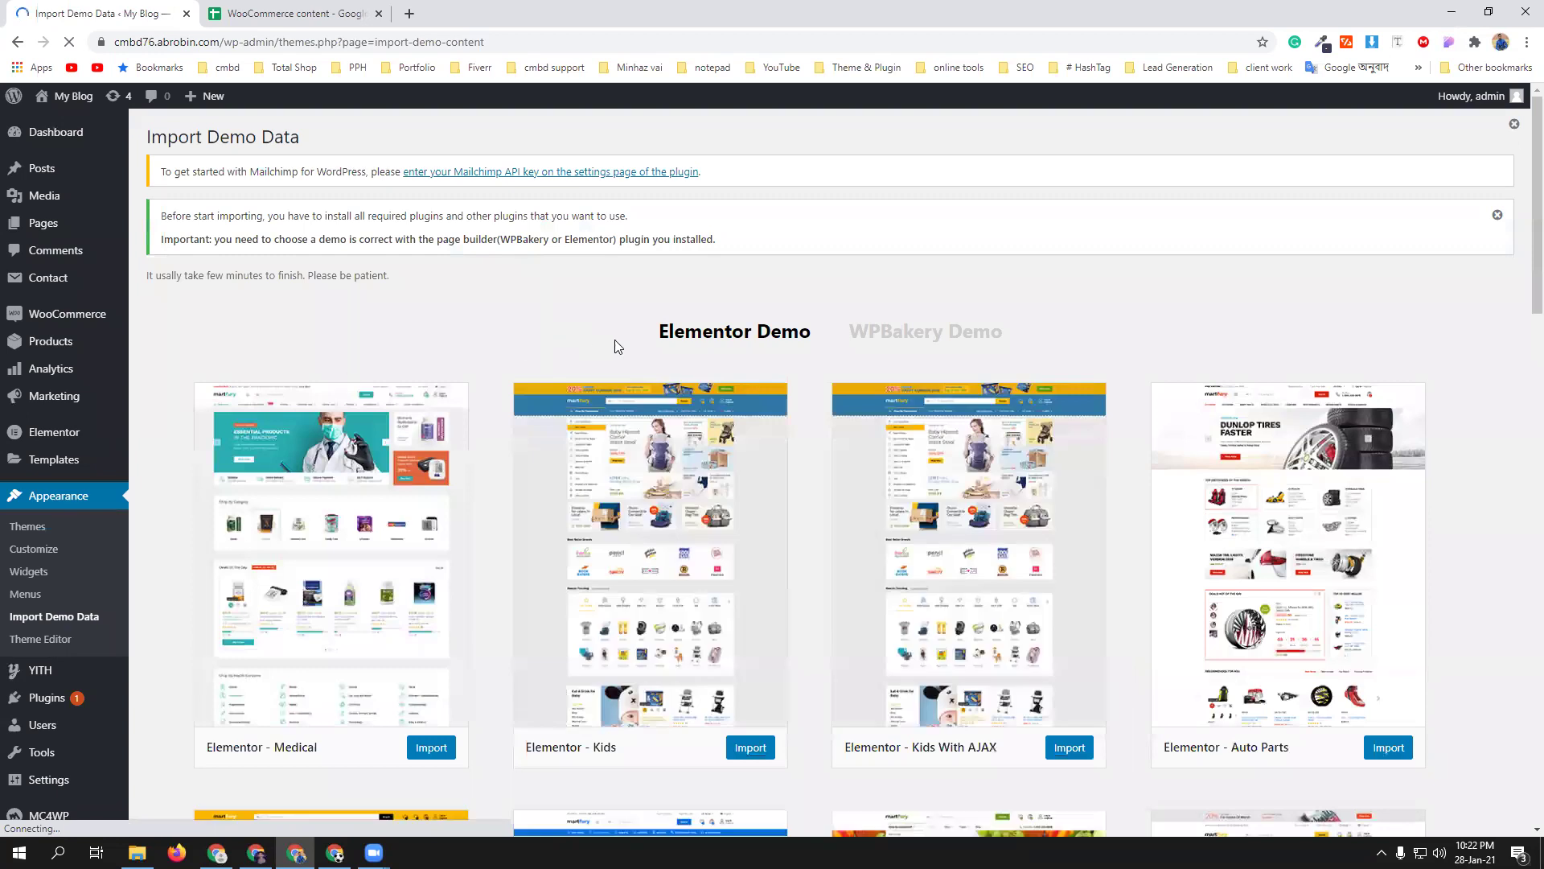
scroll(802, 386, down, 1)
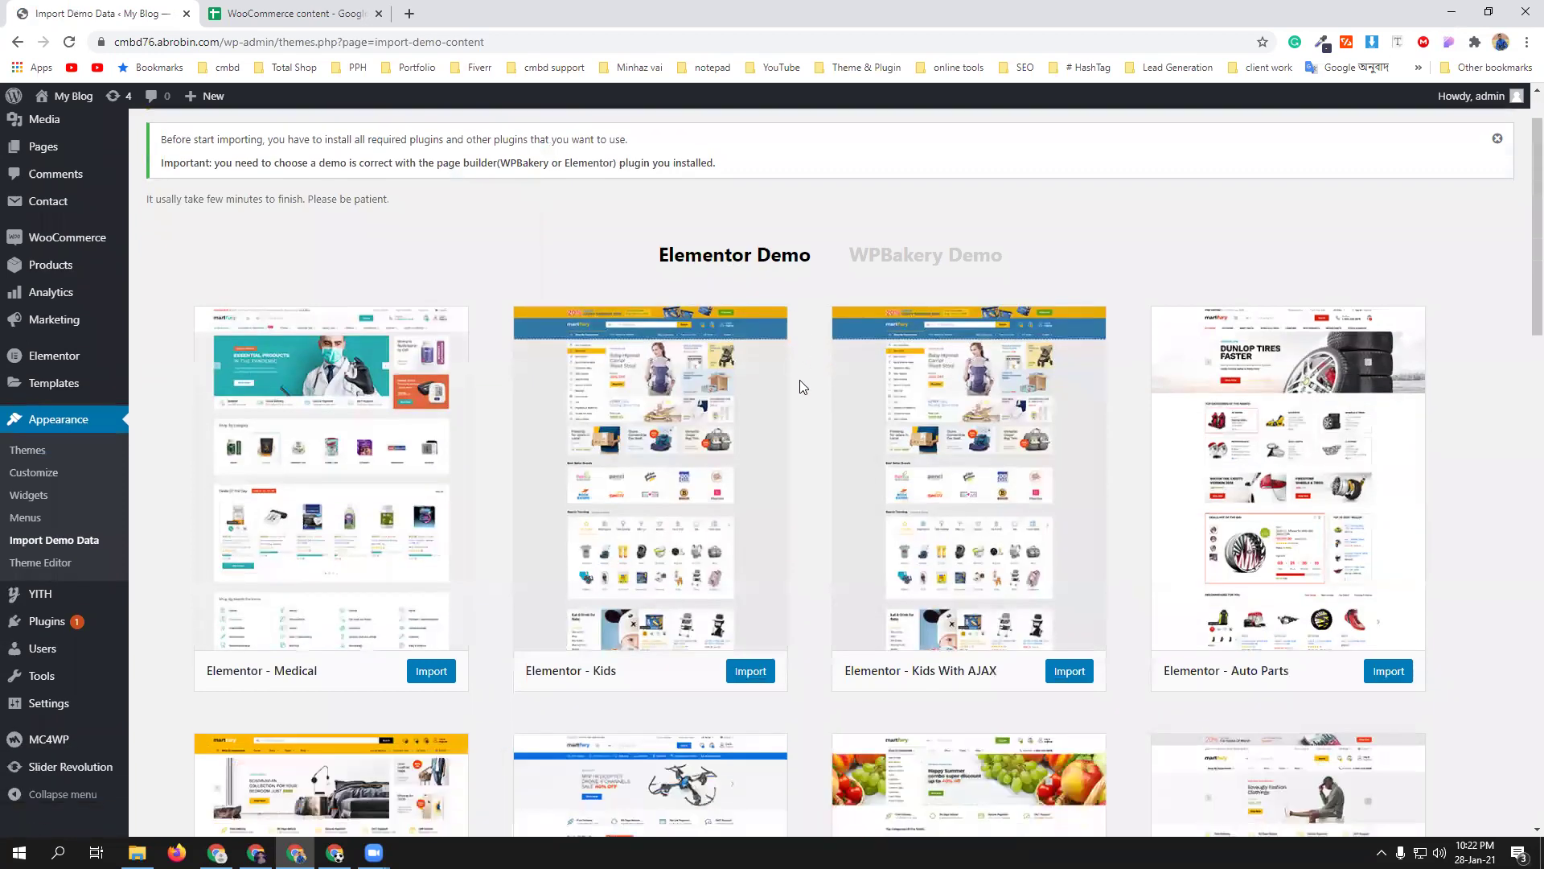
scroll(797, 378, down, 1)
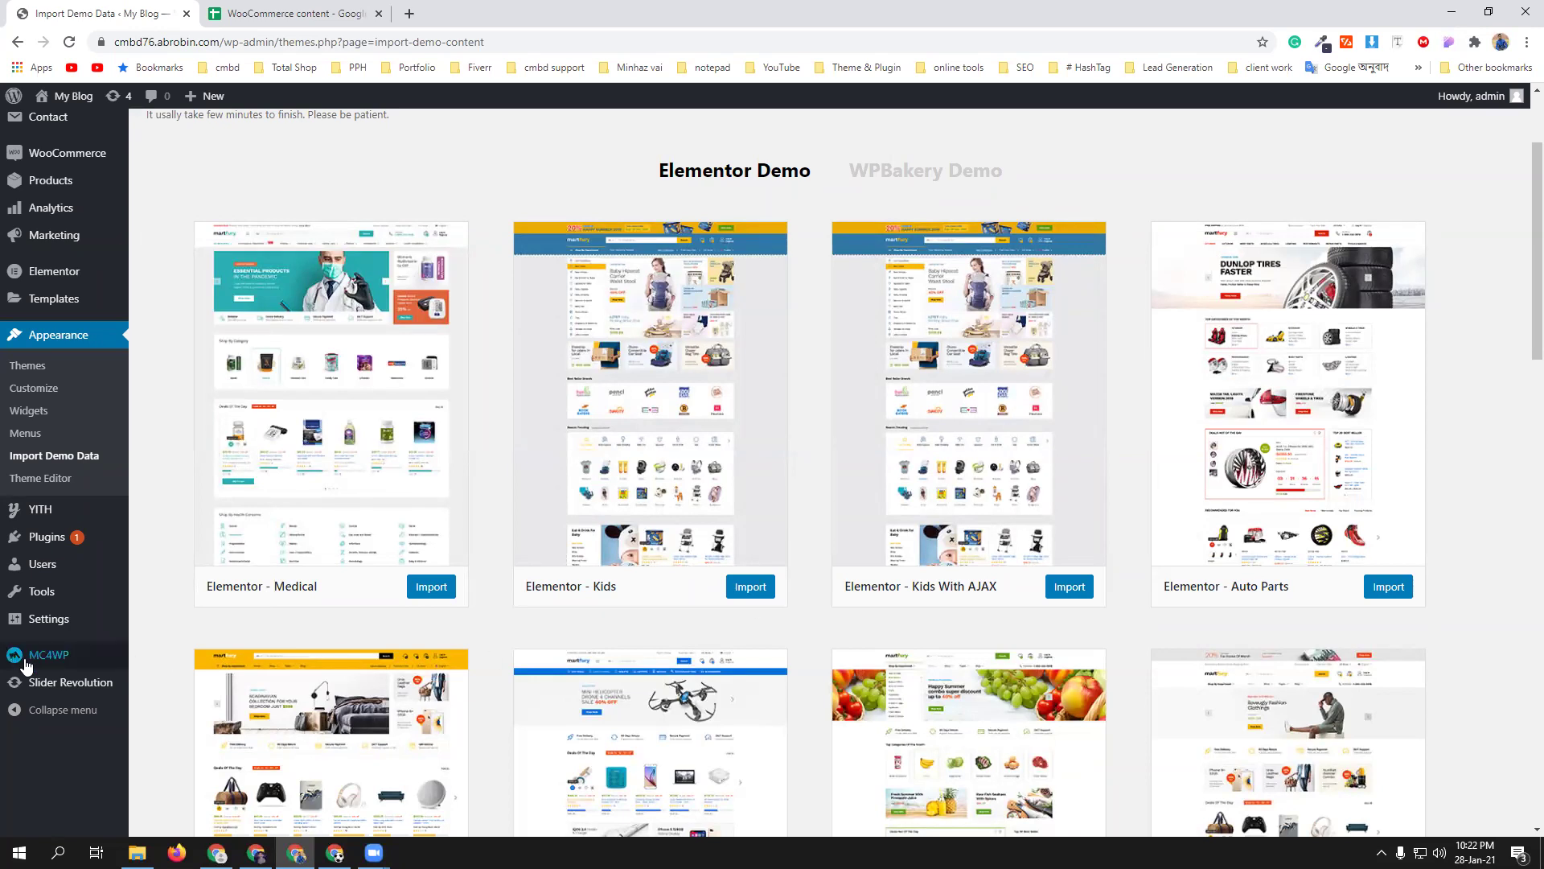
mouse_move(56, 654)
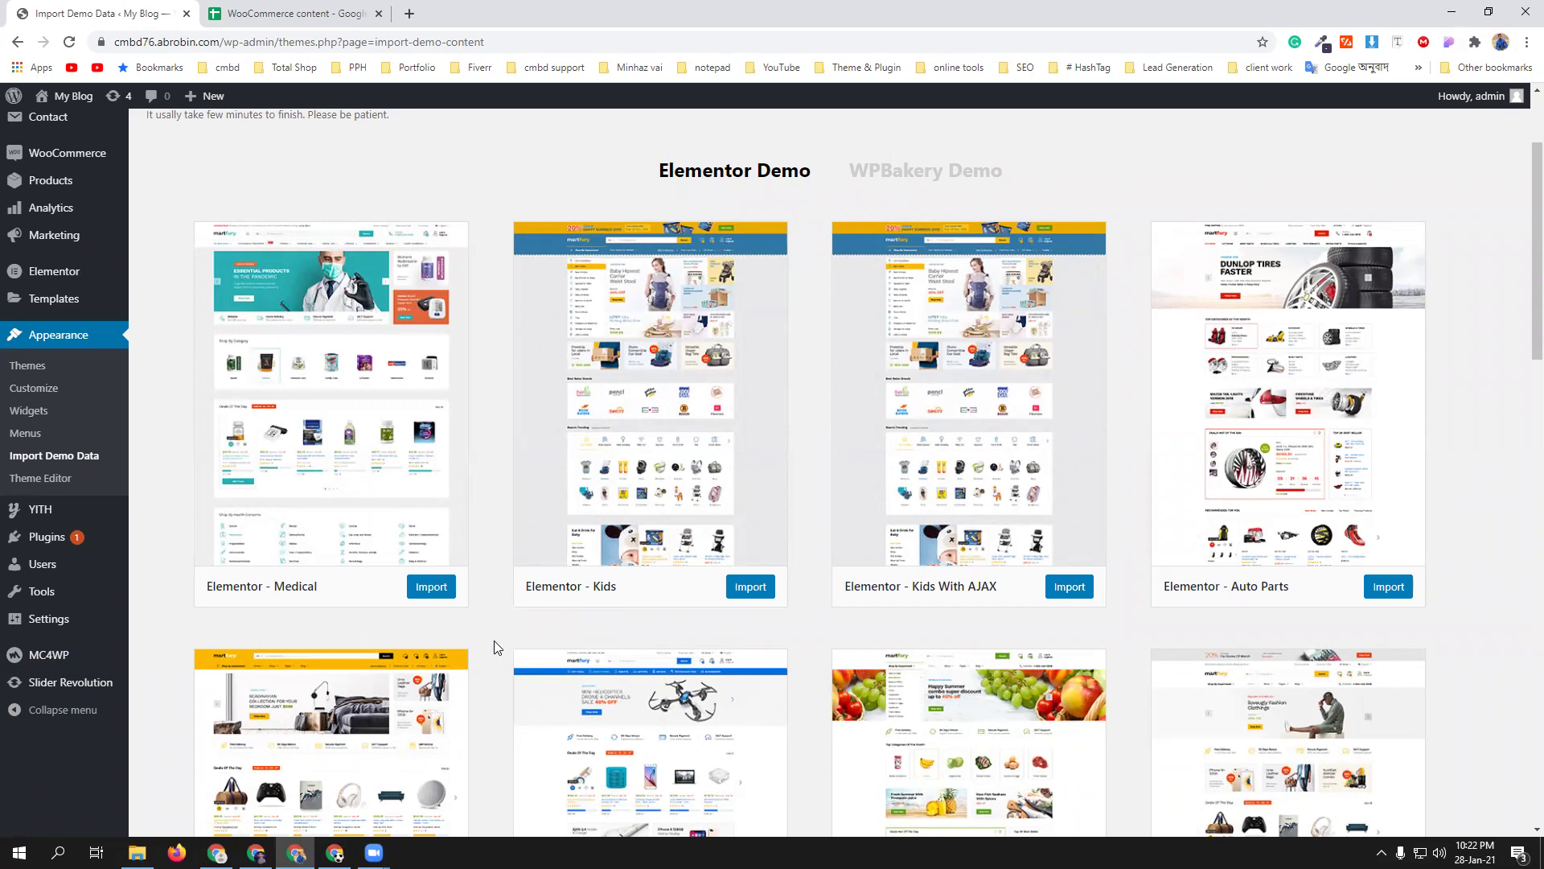
scroll(494, 647, down, 2)
scroll(494, 646, down, 2)
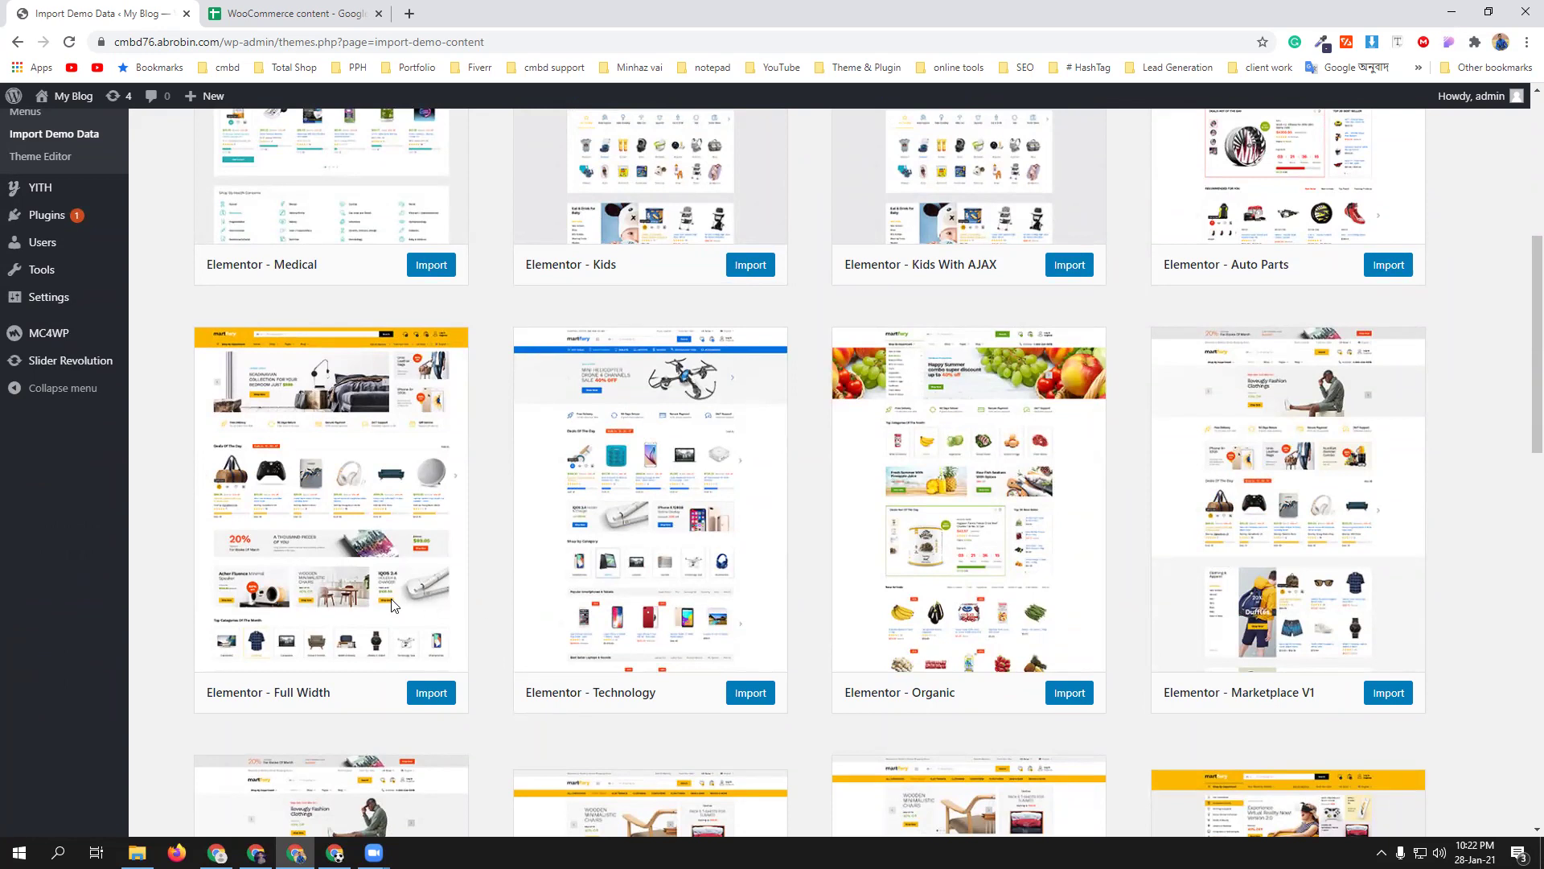
scroll(1118, 447, up, 2)
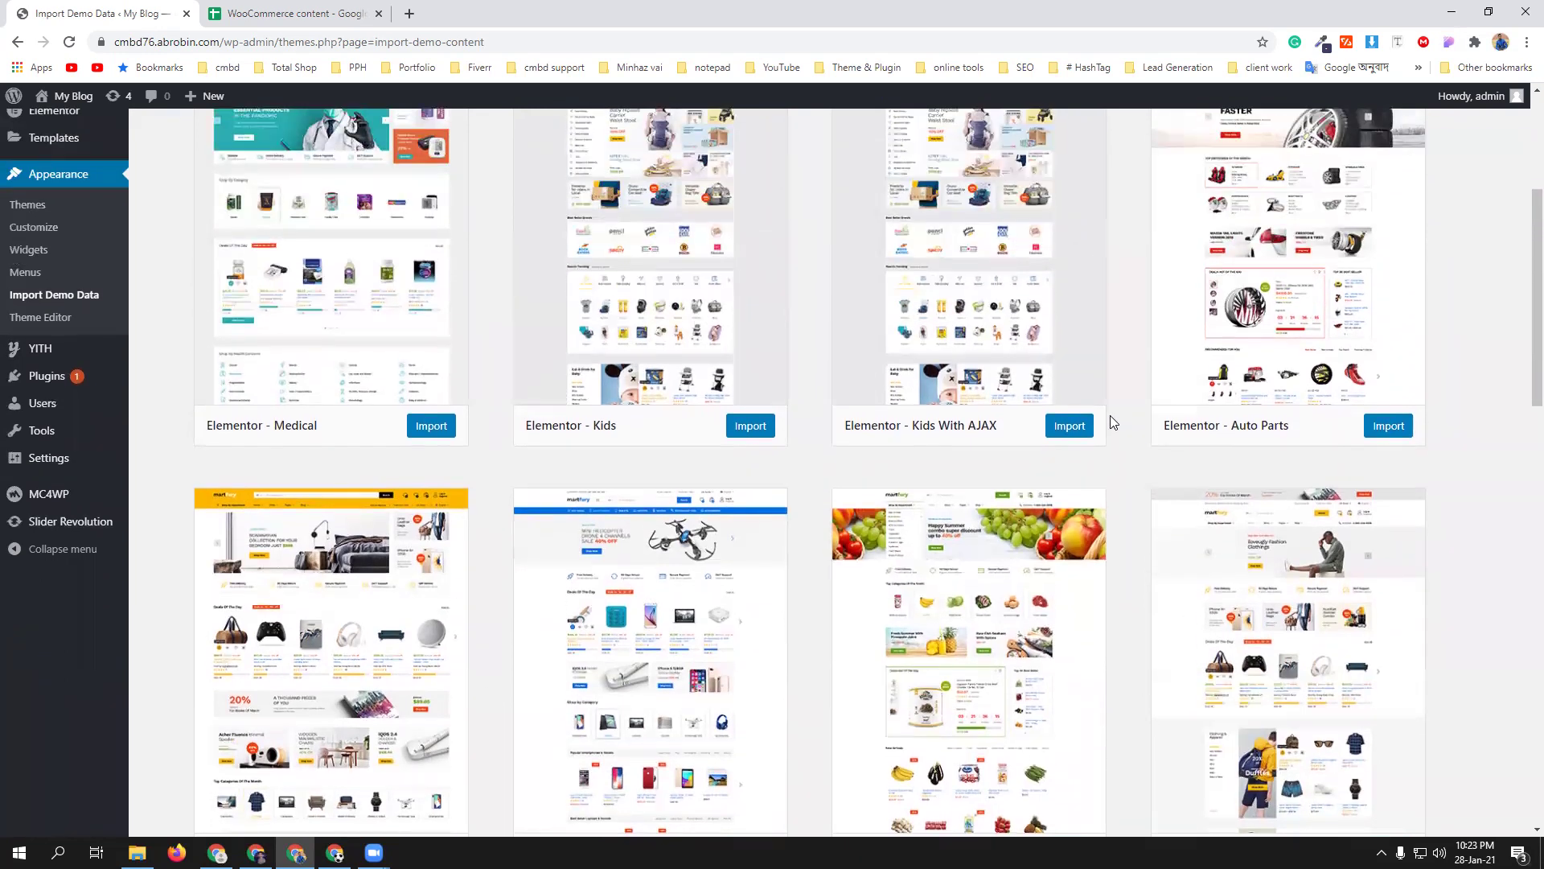
scroll(1279, 329, up, 1)
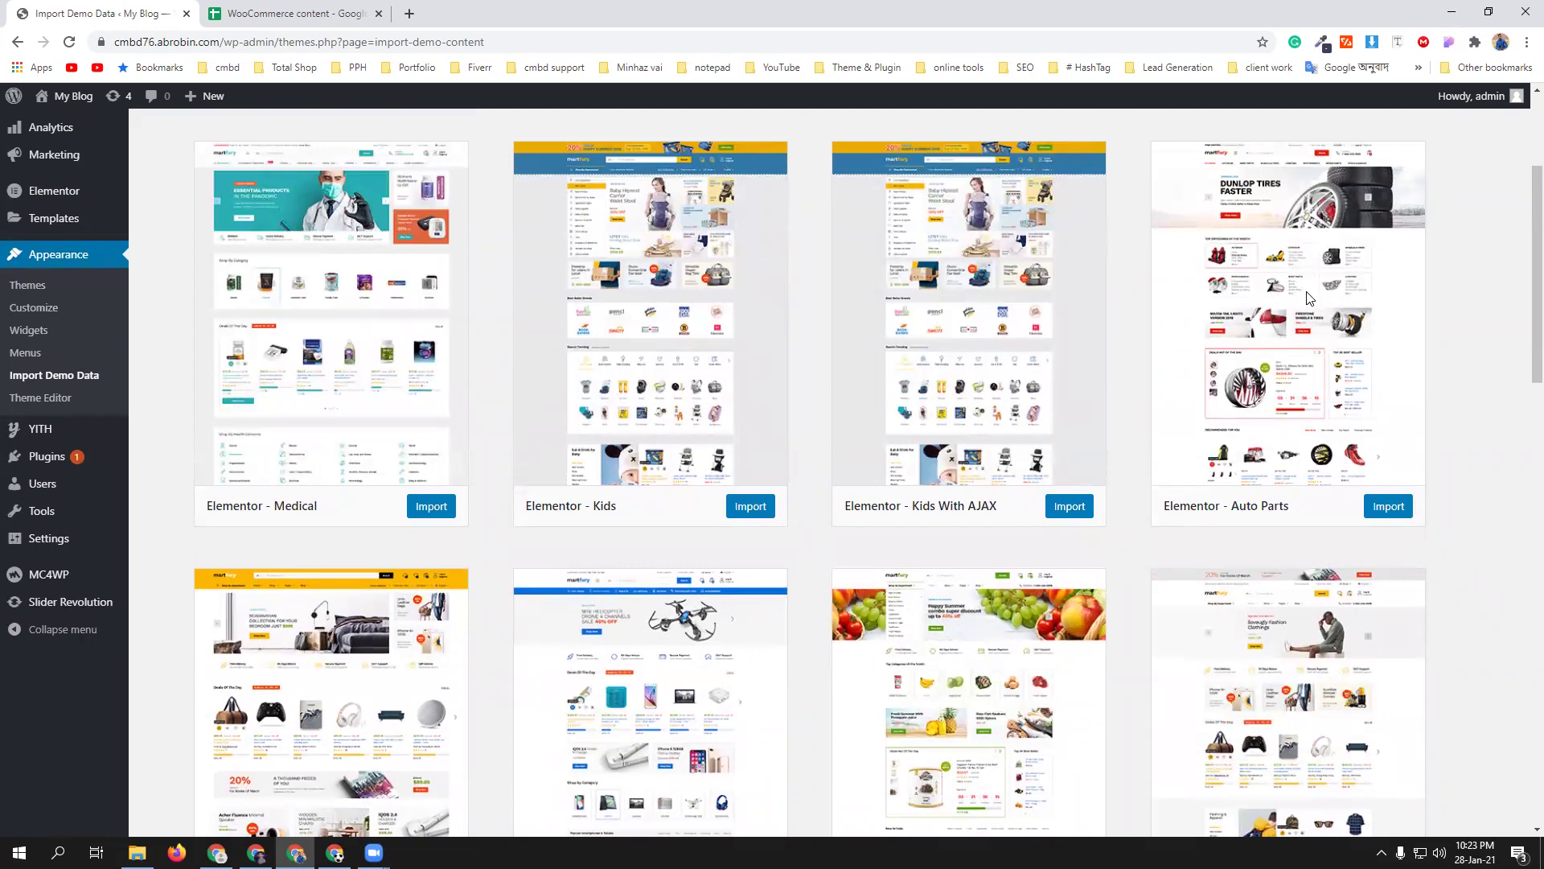
scroll(976, 602, down, 1)
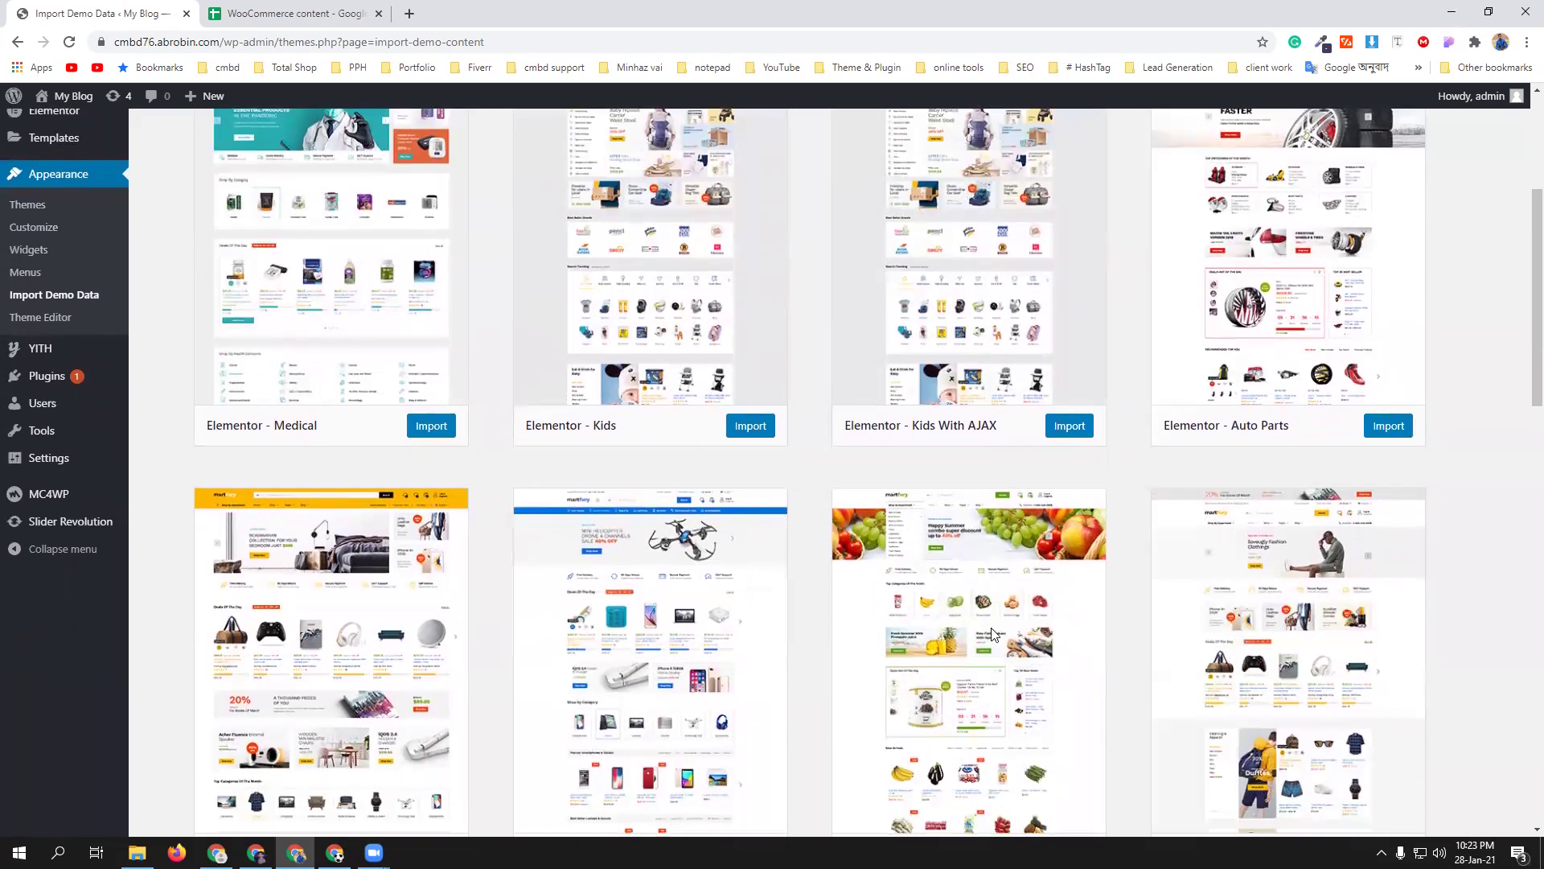
scroll(994, 633, down, 4)
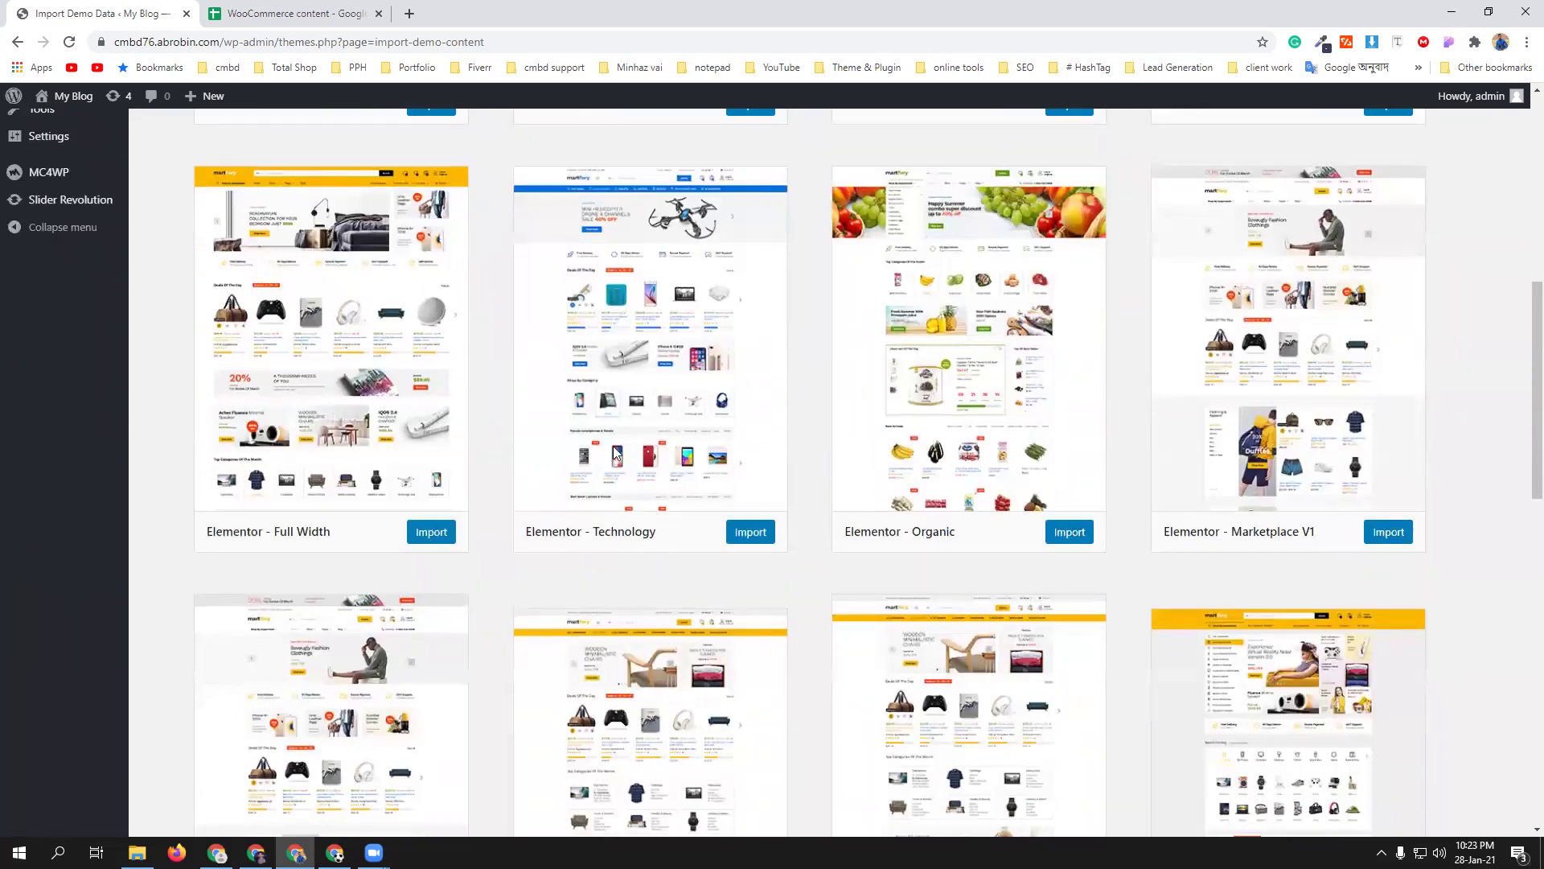
scroll(576, 502, down, 2)
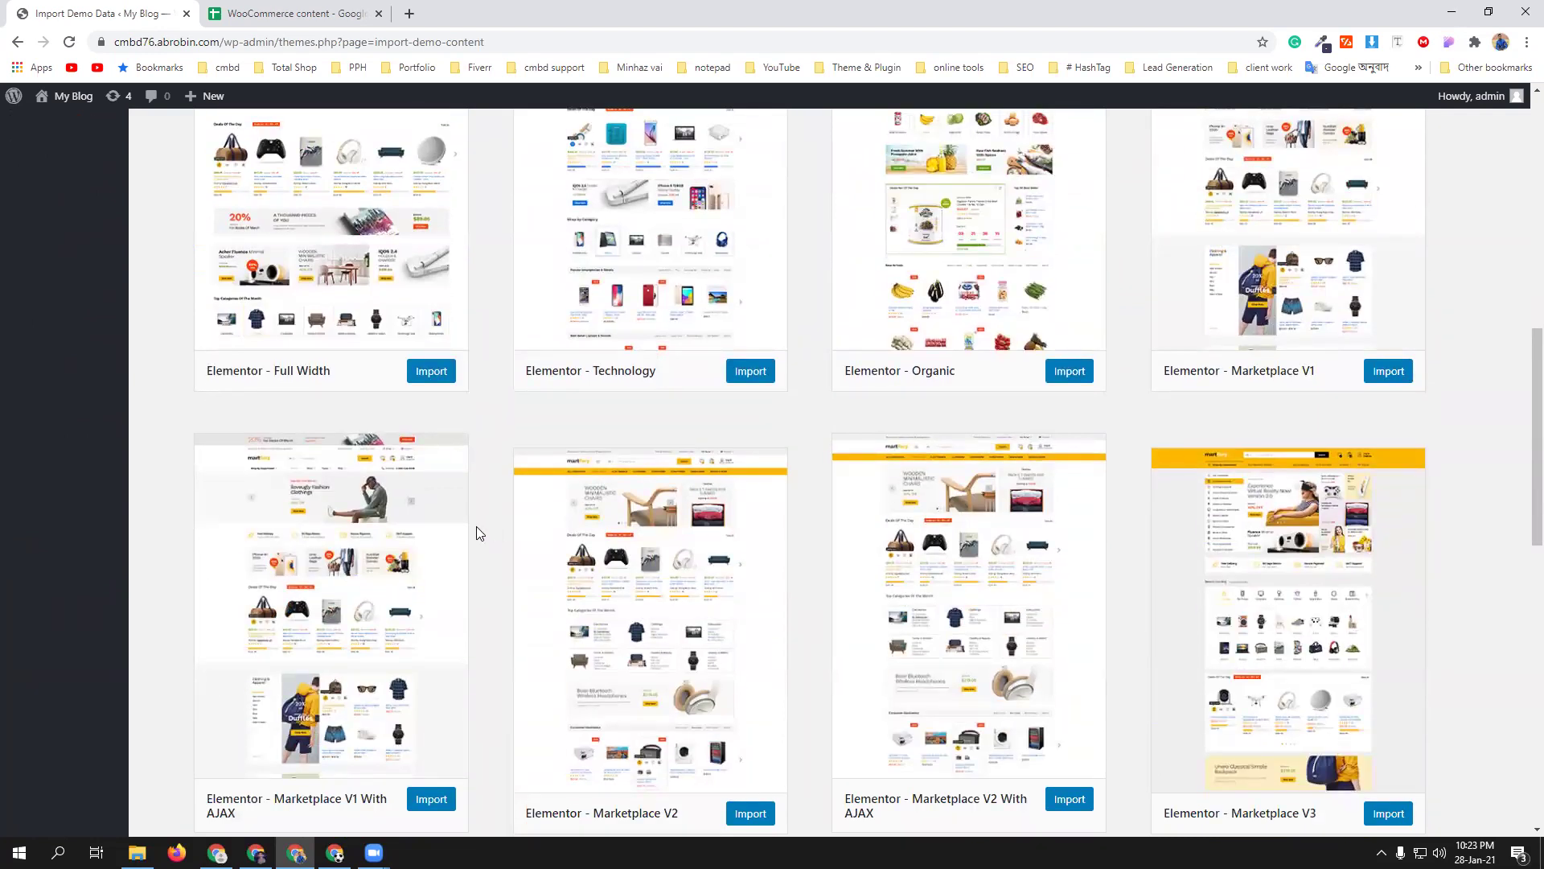
scroll(477, 528, up, 2)
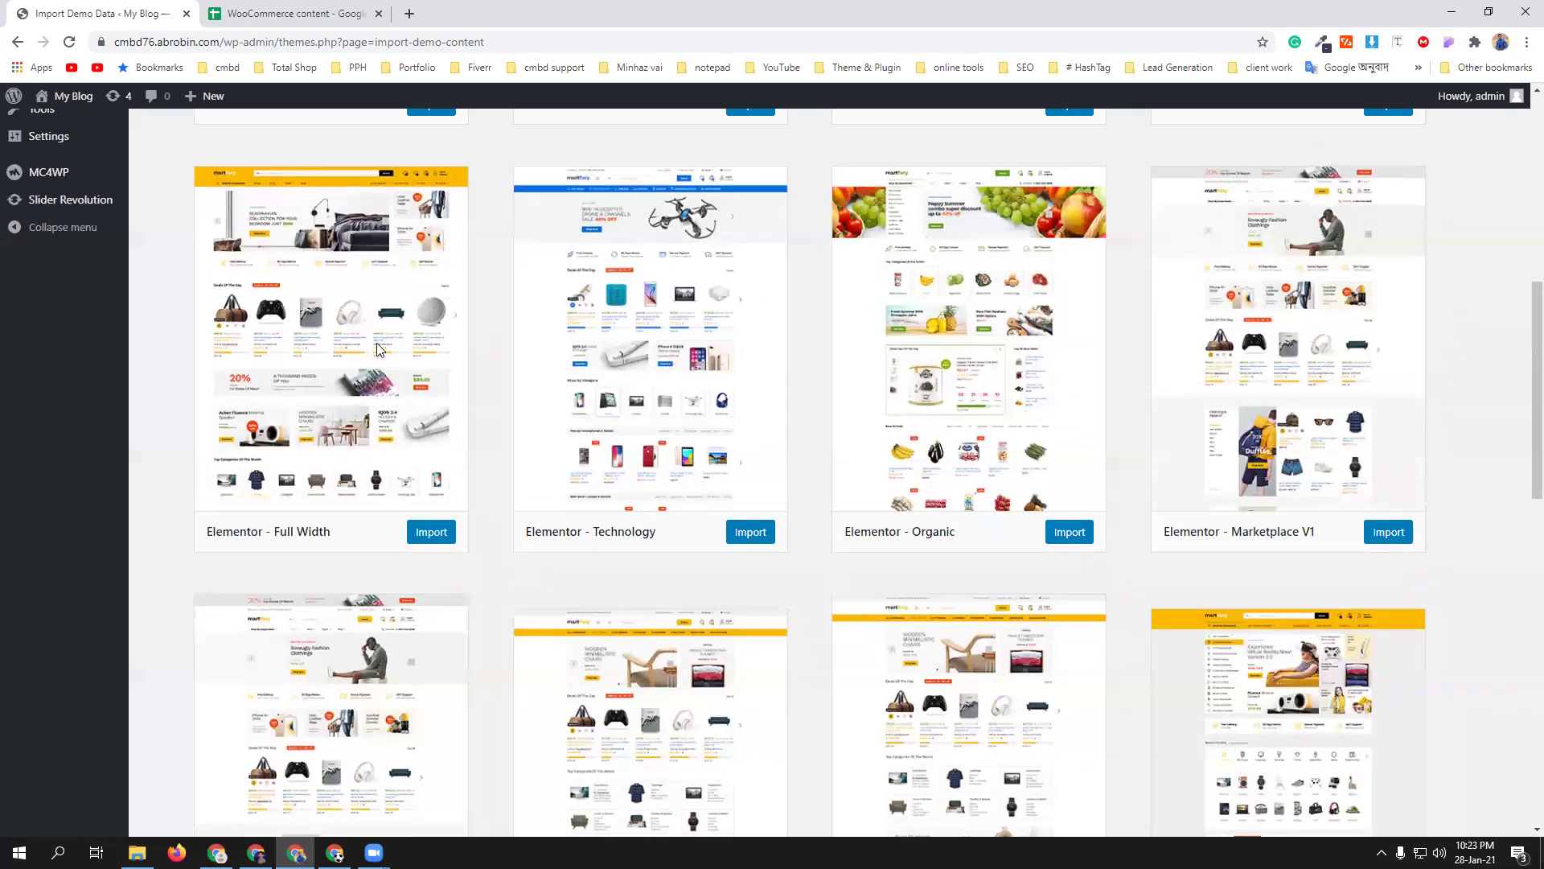
scroll(377, 349, up, 1)
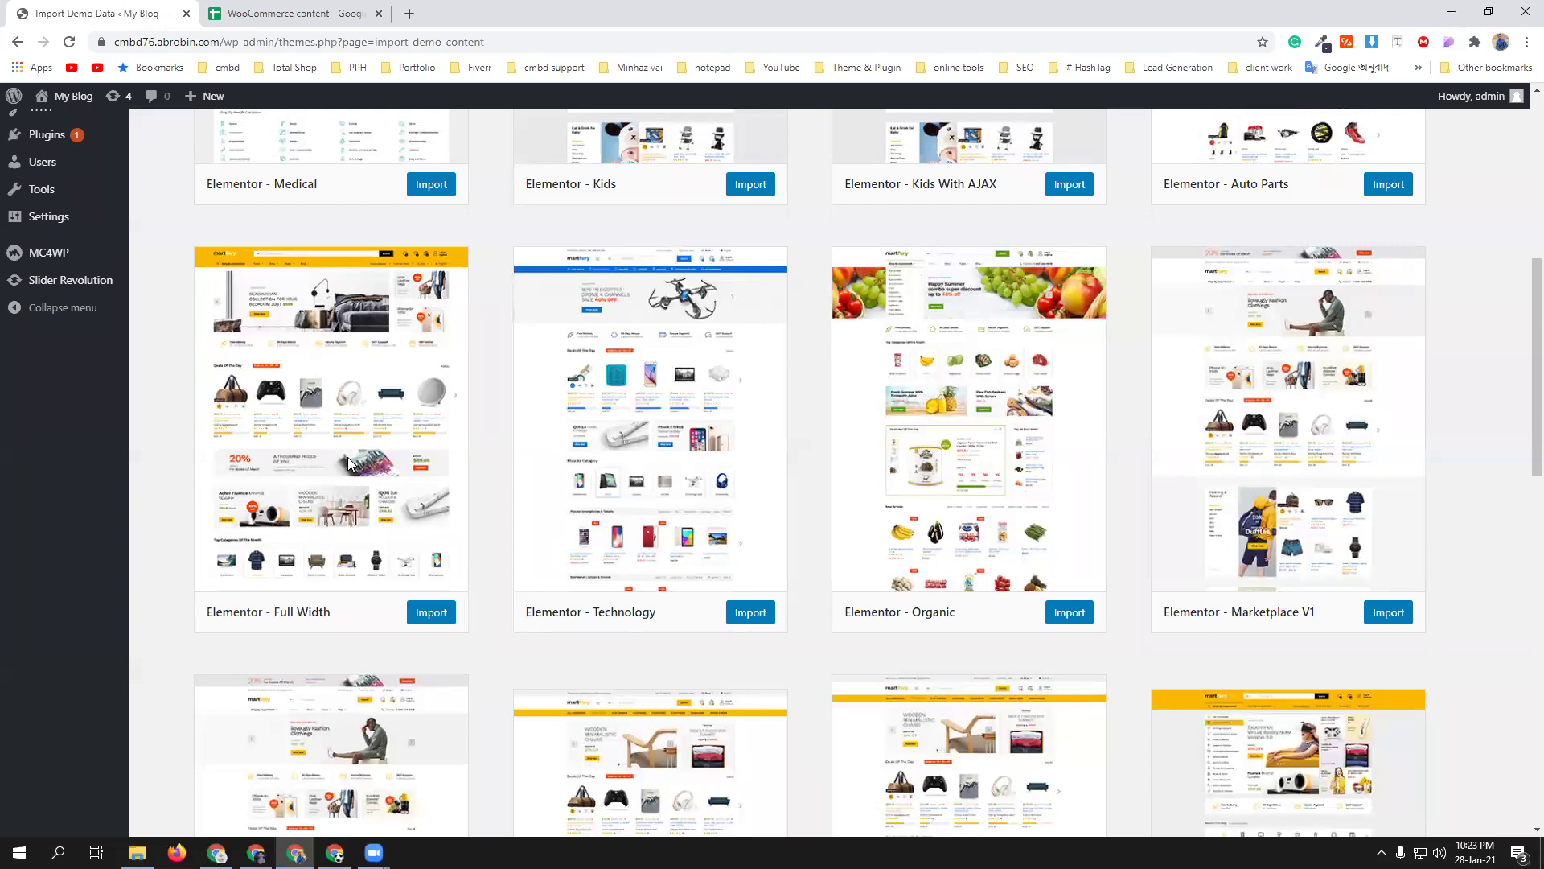
- Import the Elementor - Full Width demo and wait for 'Import completed!'
click(431, 615)
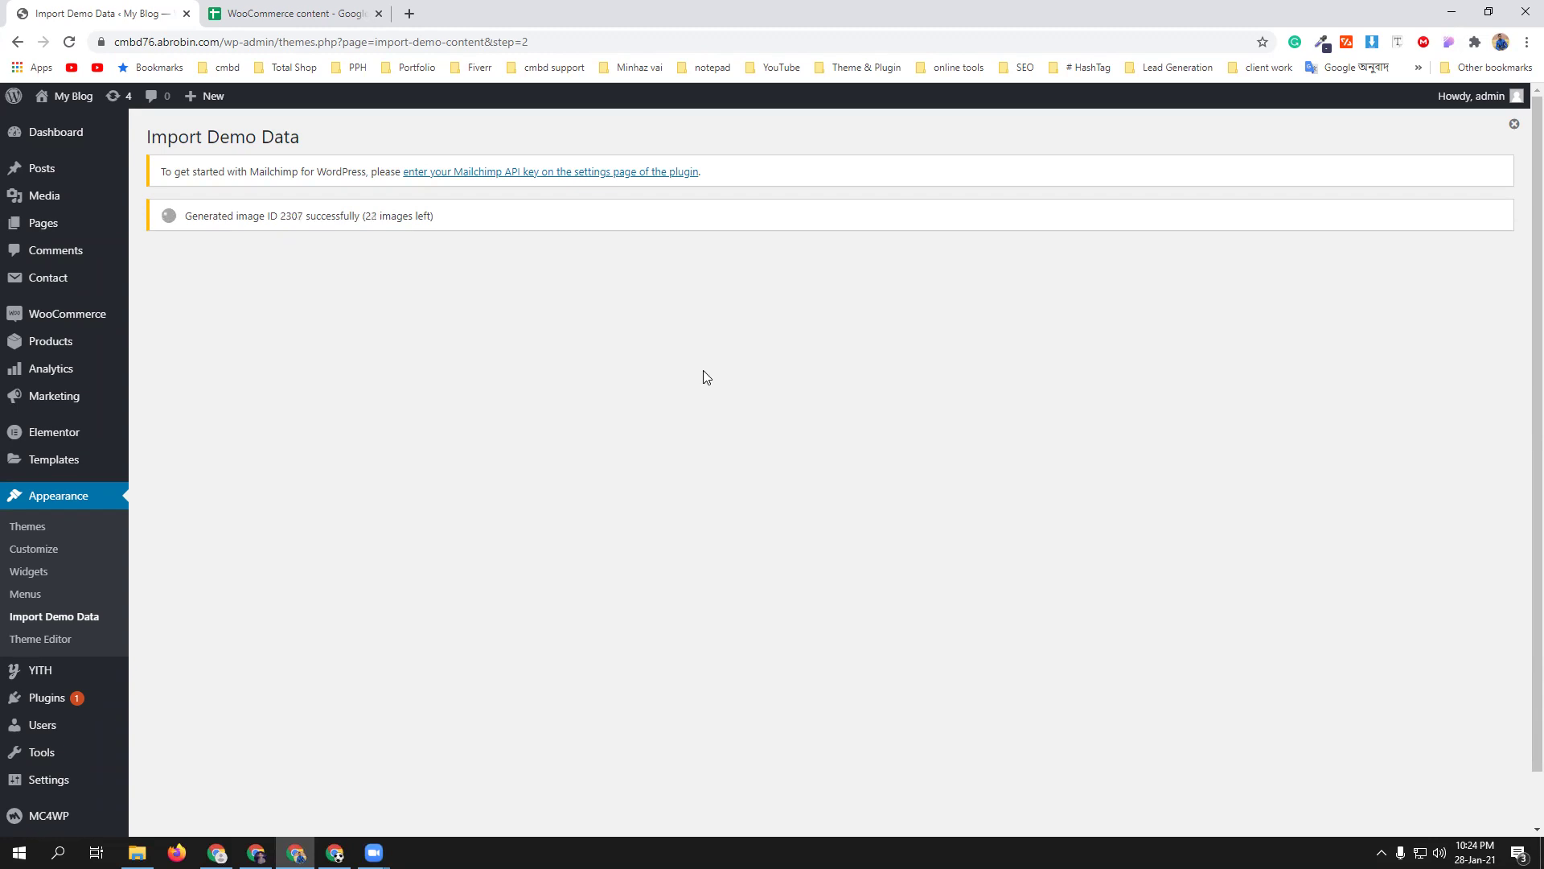
mouse_move(53, 819)
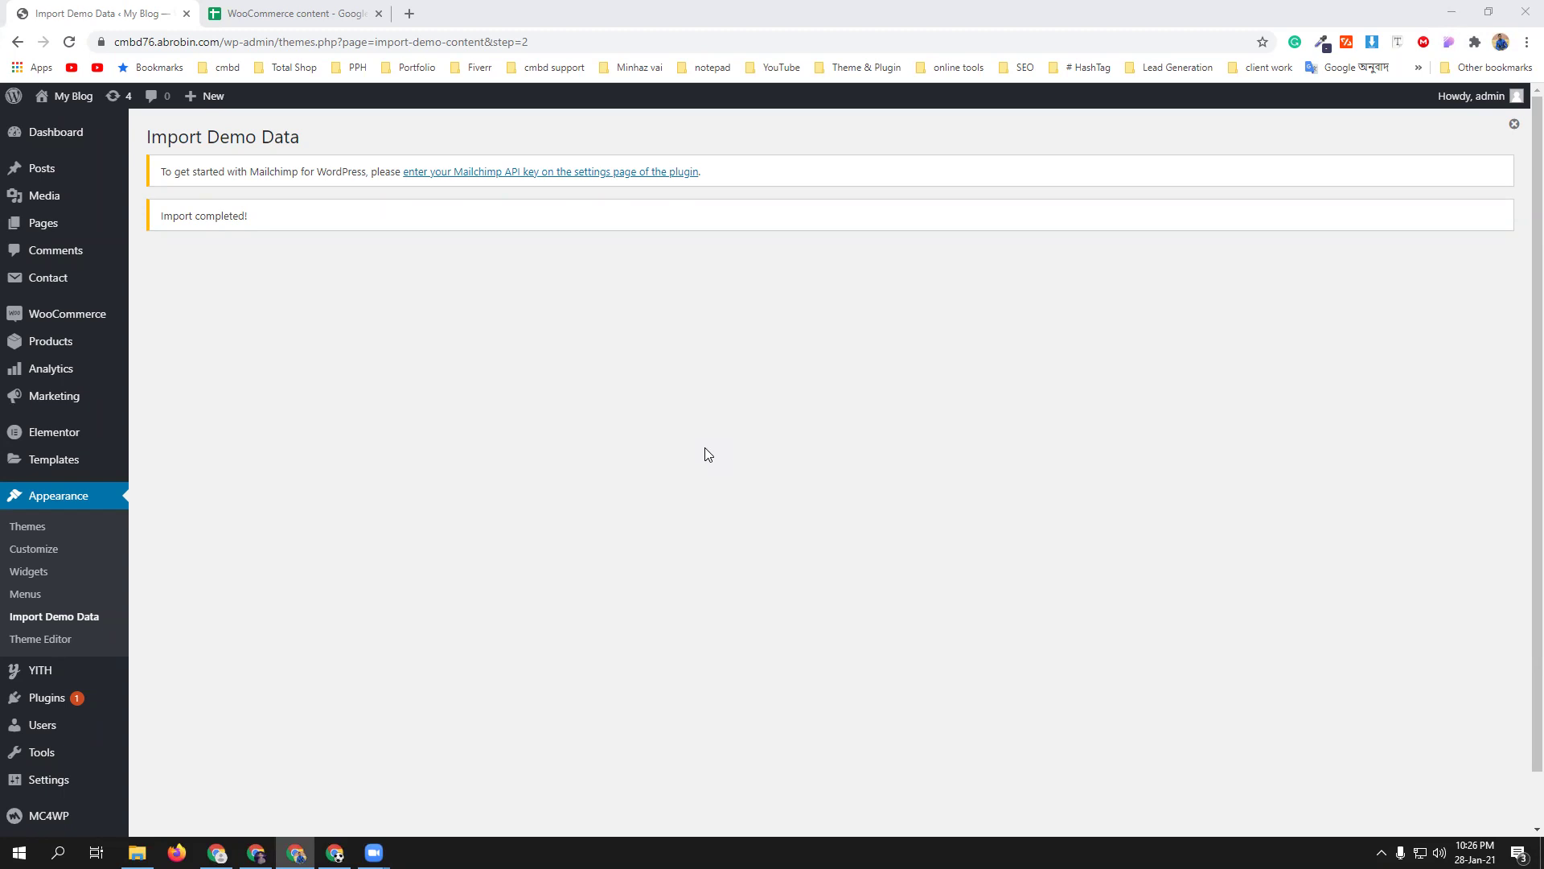
- Open Visit Site from the My Blog admin-bar menu in a new tab
mouse_move(148, 202)
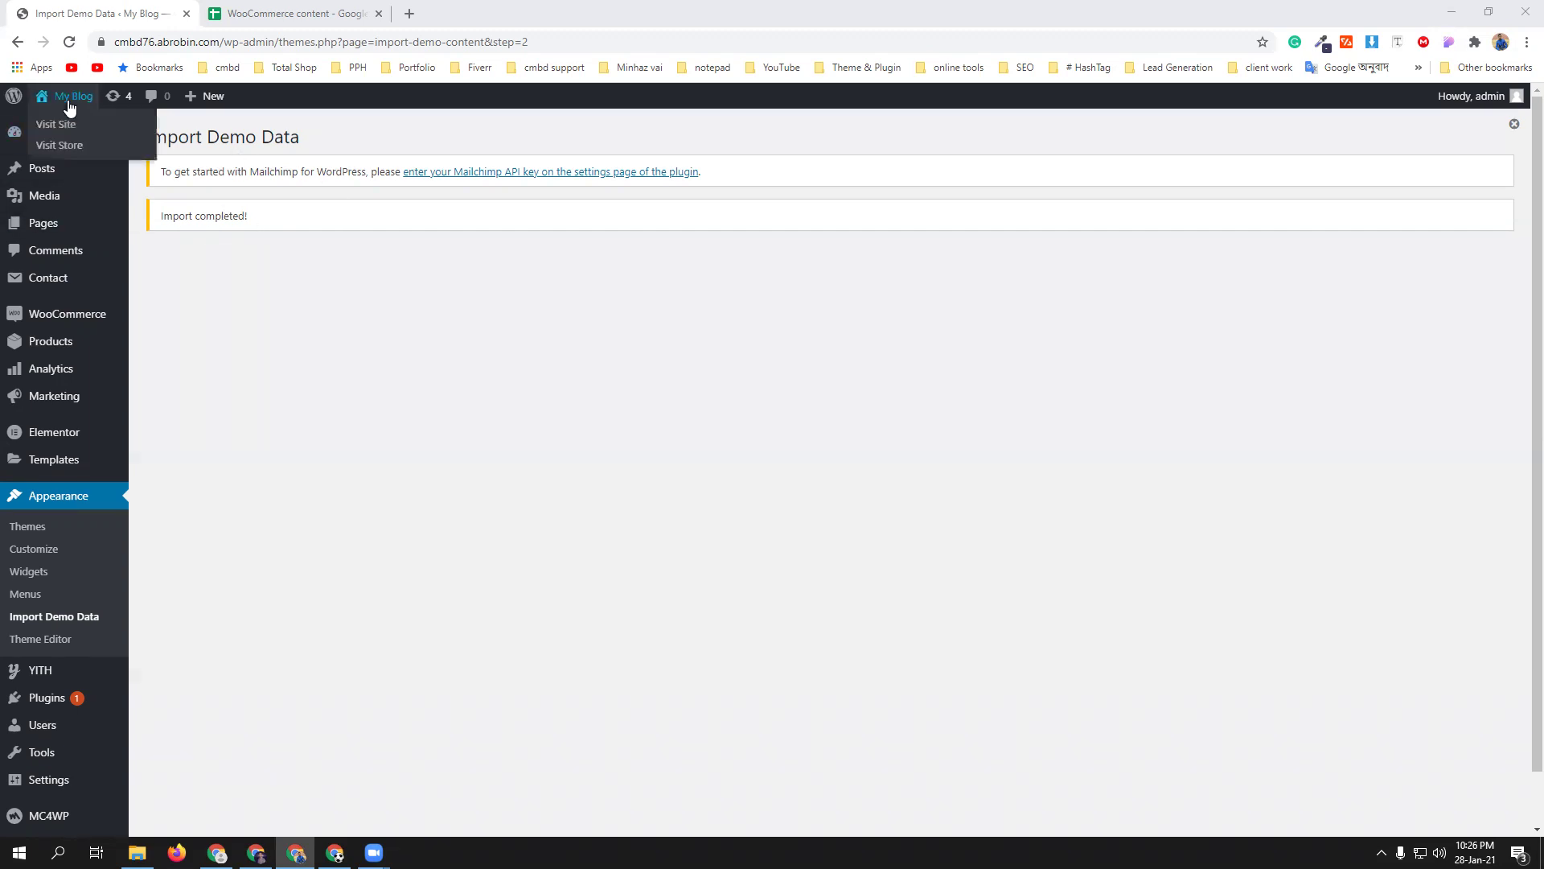
middle_click(50, 125)
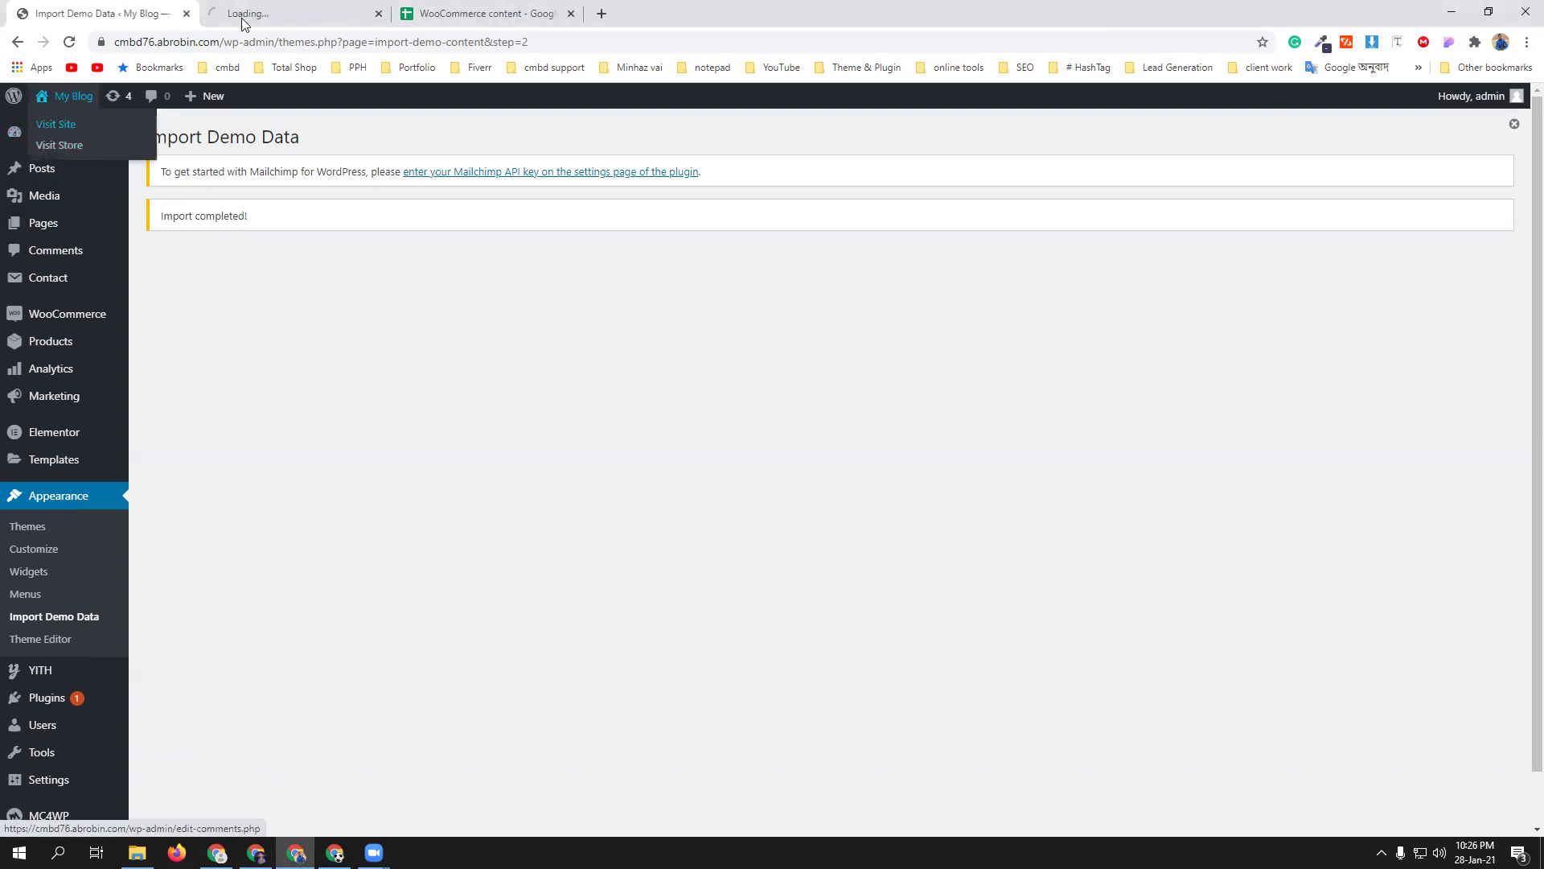
- Switch to the storefront tab and dismiss its discount popup
click(243, 18)
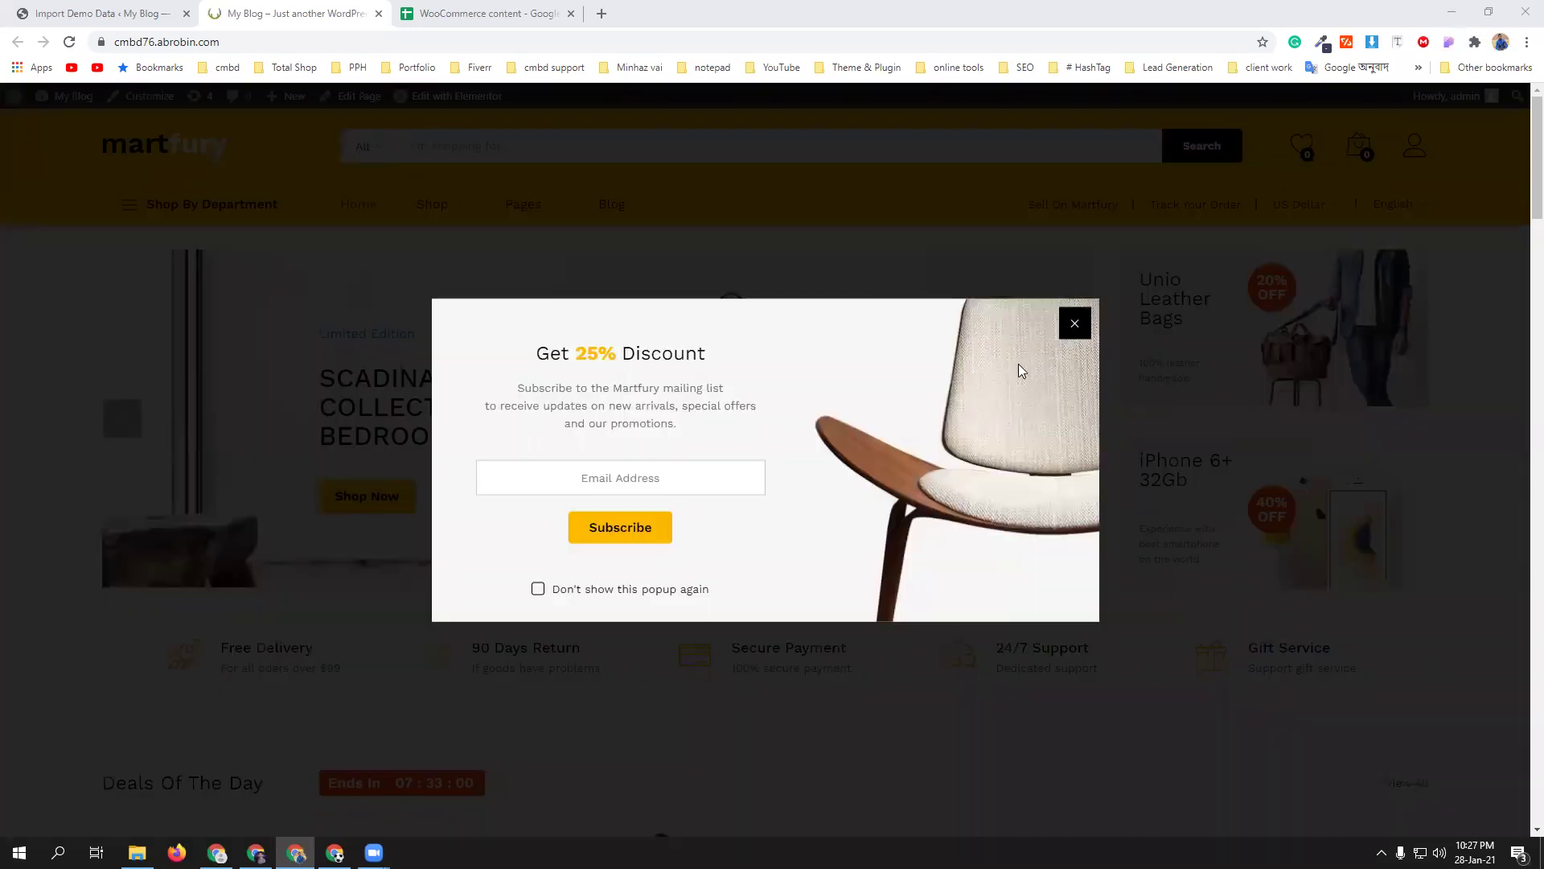
click(1075, 323)
scroll(727, 441, down, 4)
scroll(853, 446, down, 1)
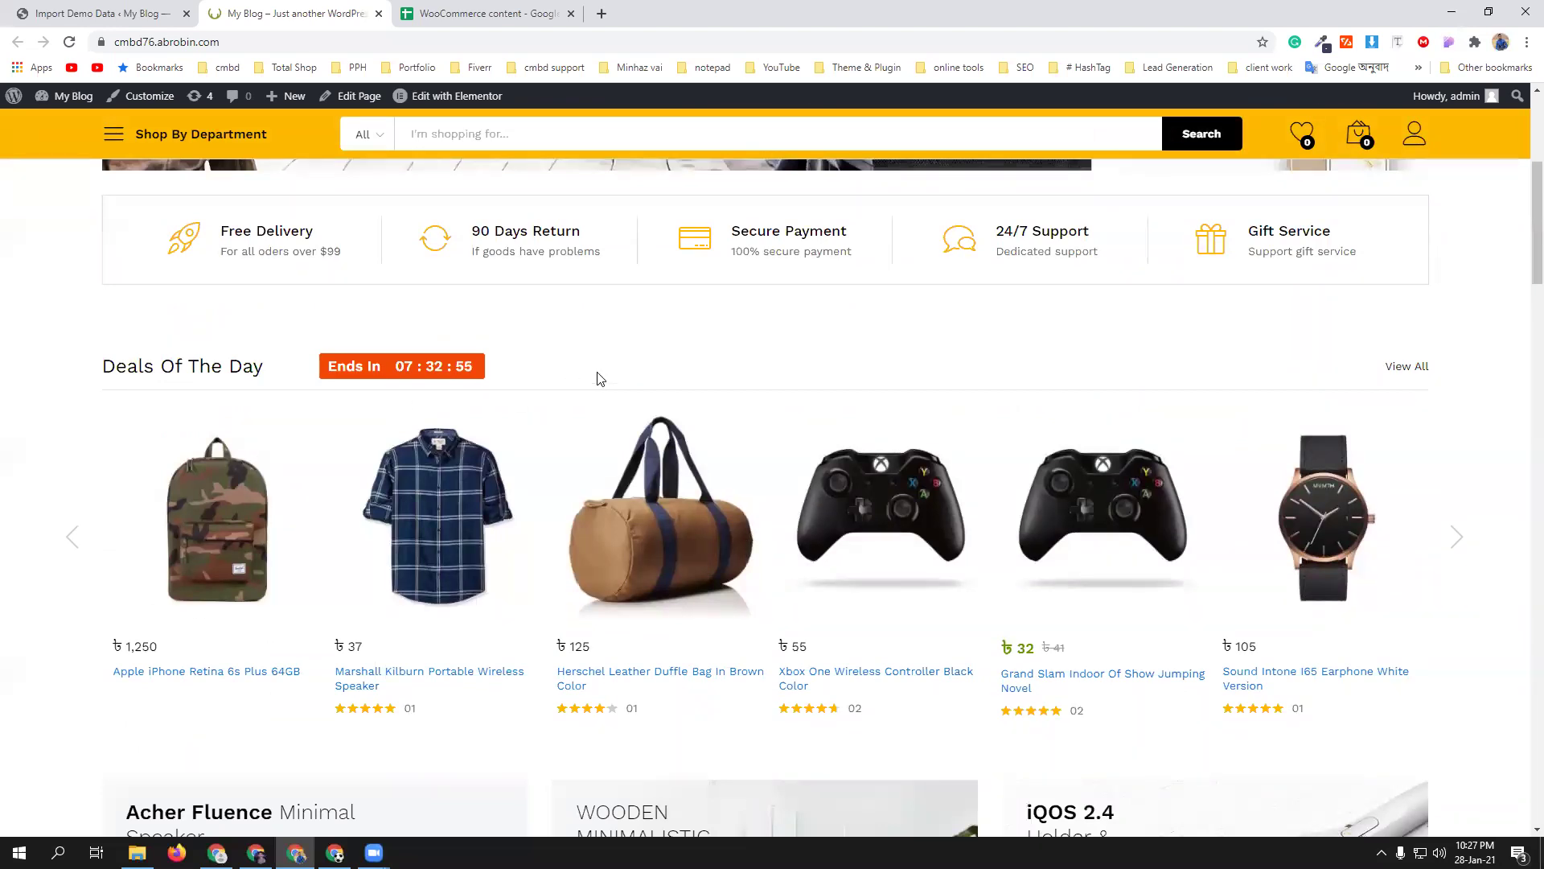
- Scroll through the Martfury demo homepage to the footer and back toward the top
scroll(599, 369, down, 1)
scroll(599, 369, down, 5)
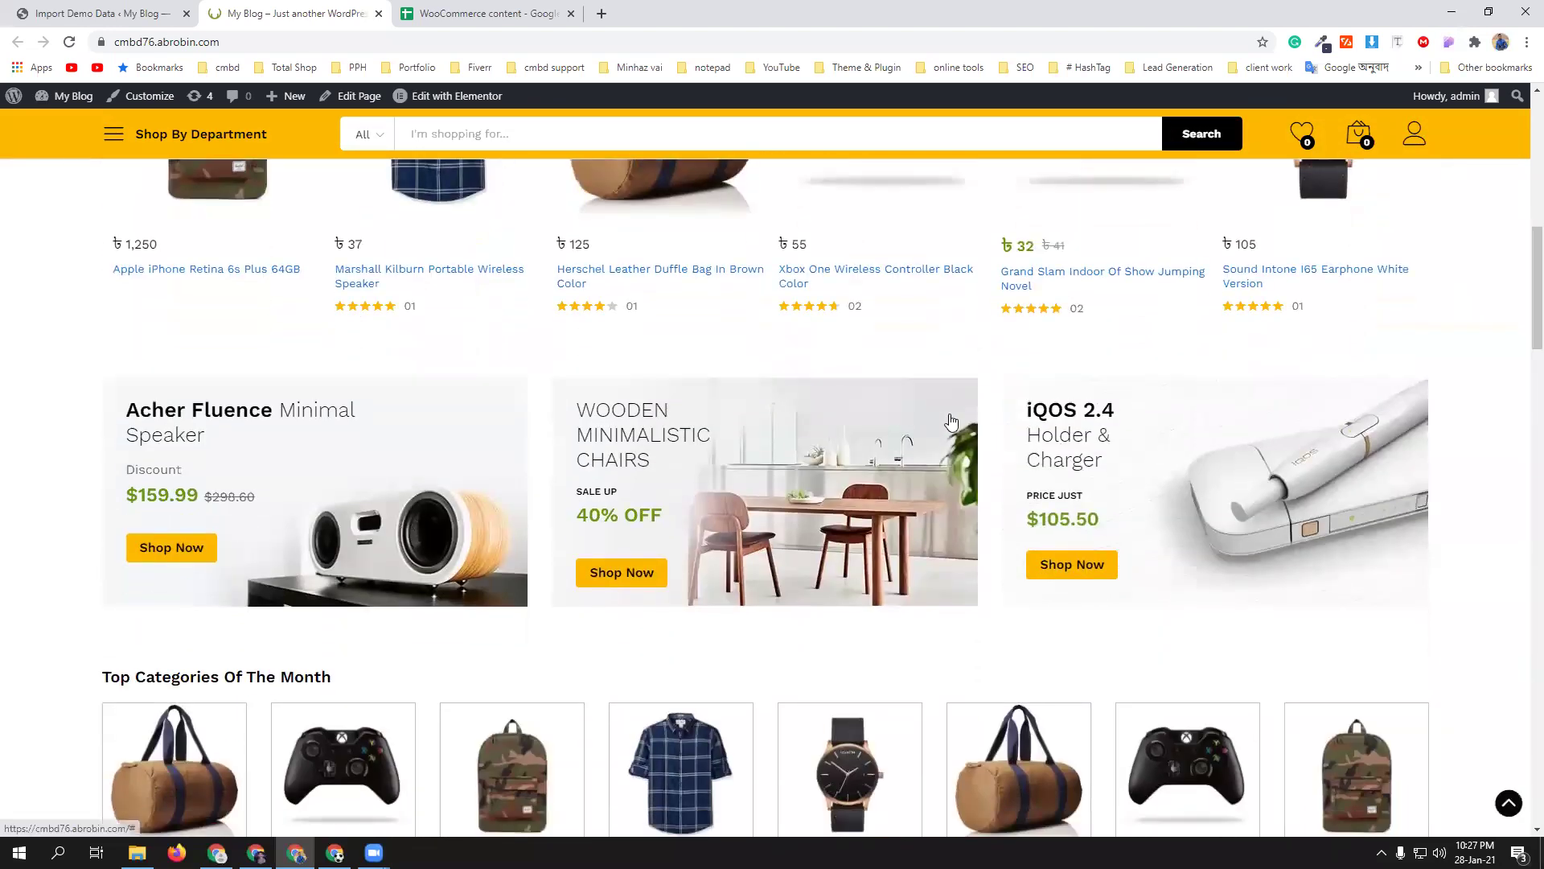
scroll(563, 398, down, 1)
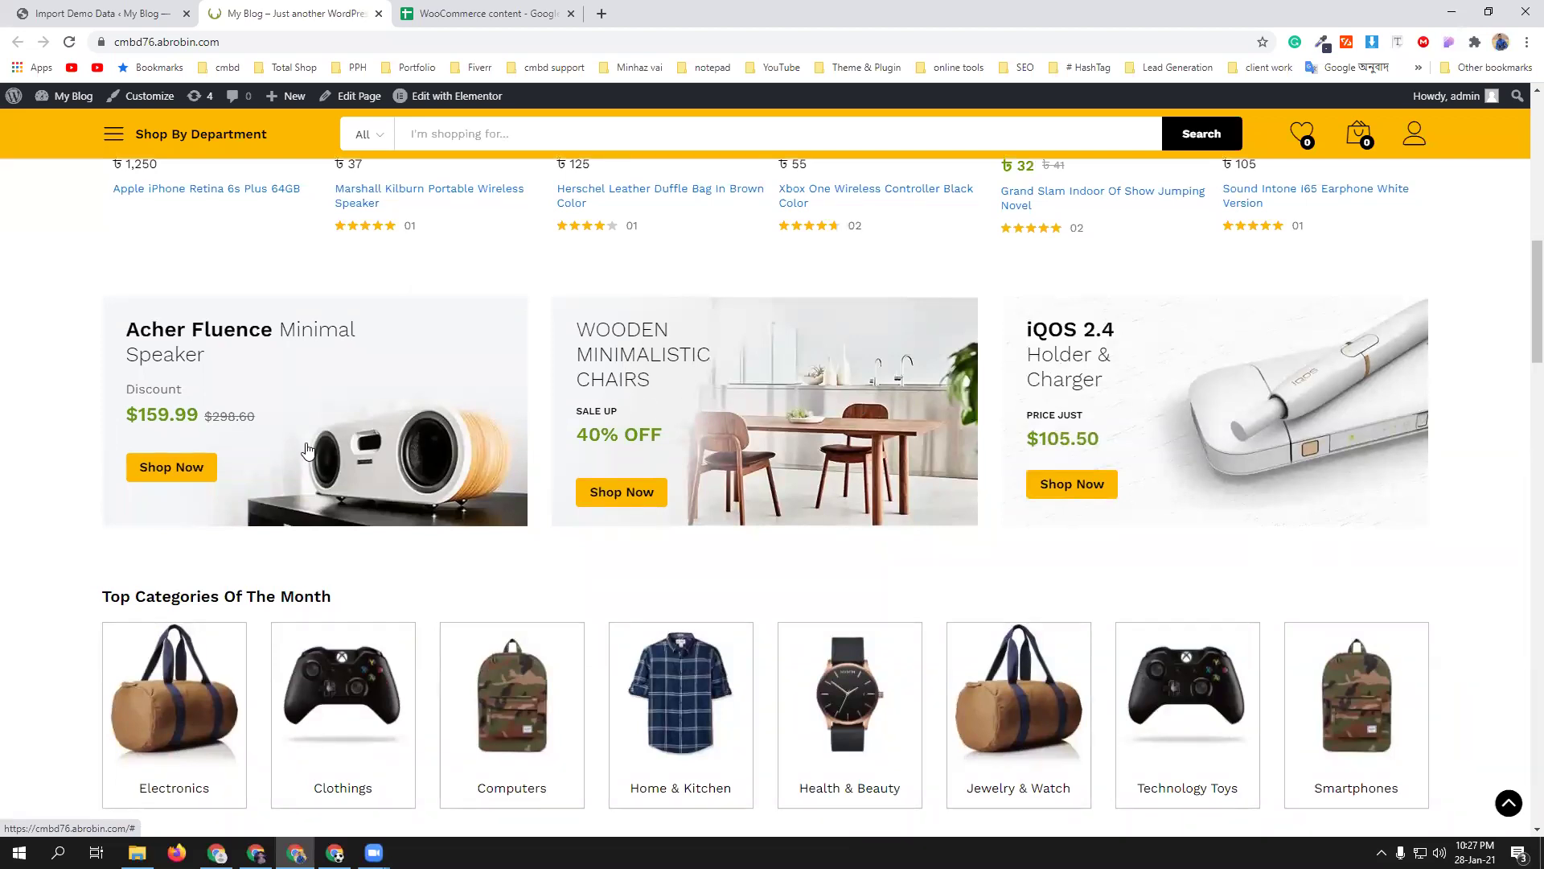
scroll(748, 490, down, 3)
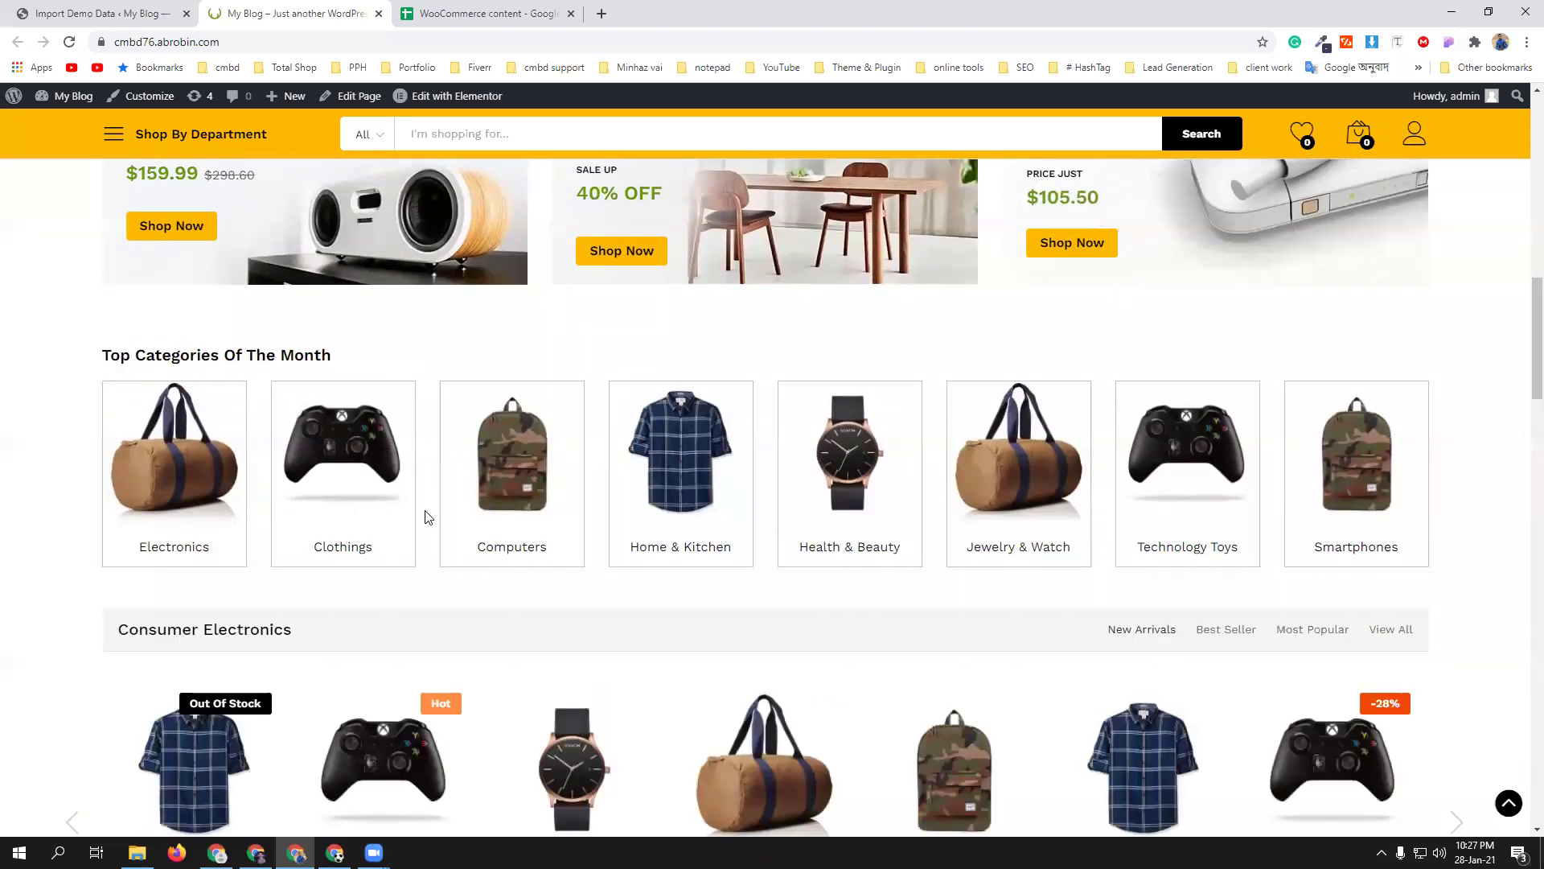
scroll(692, 586, down, 1)
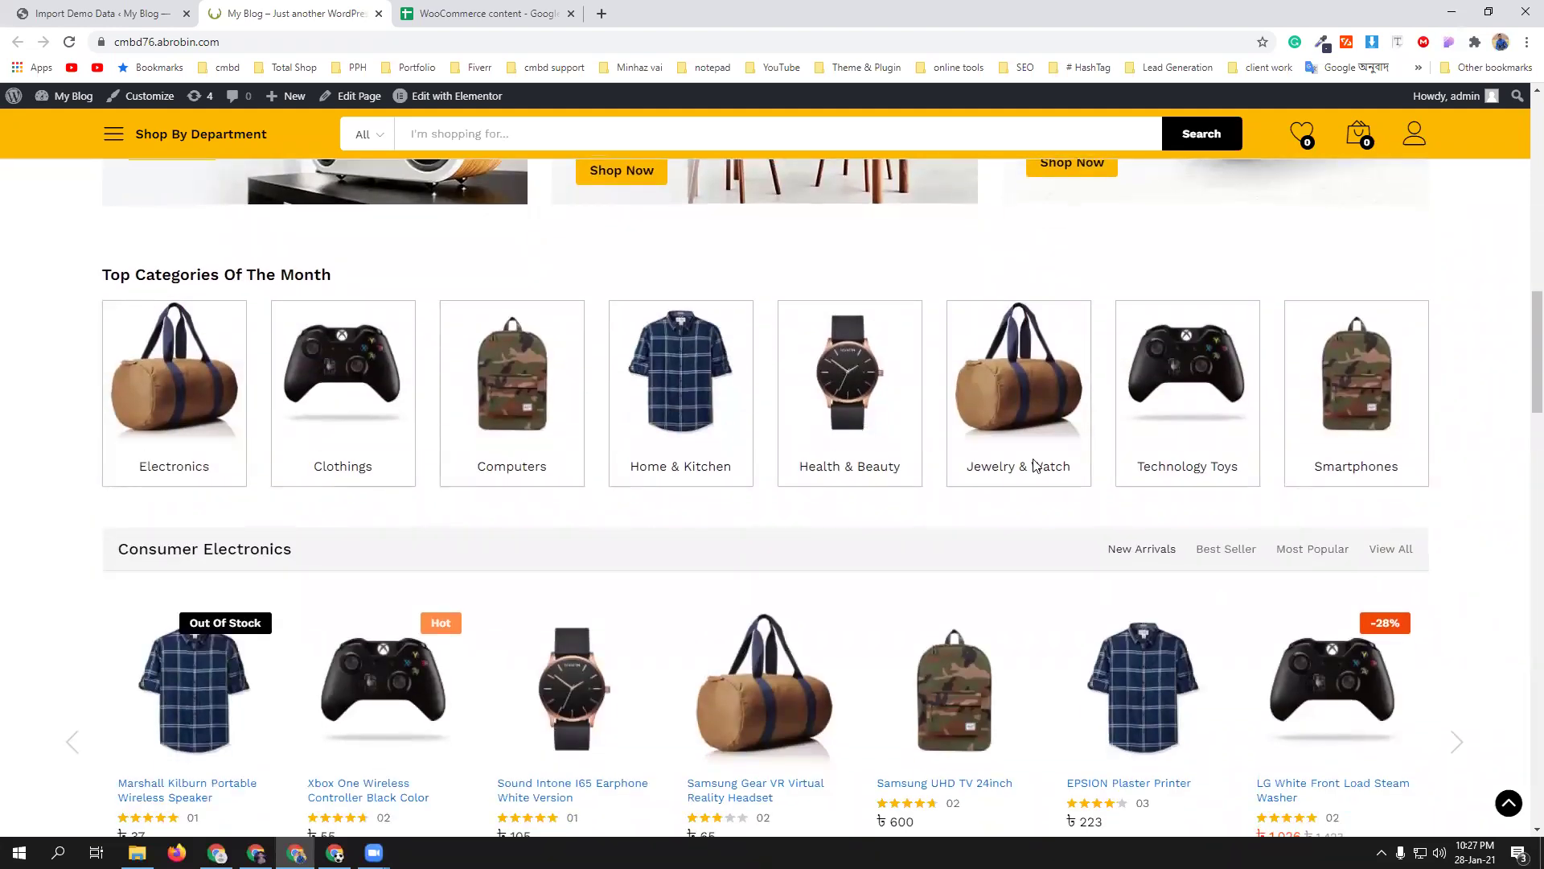
scroll(665, 566, down, 4)
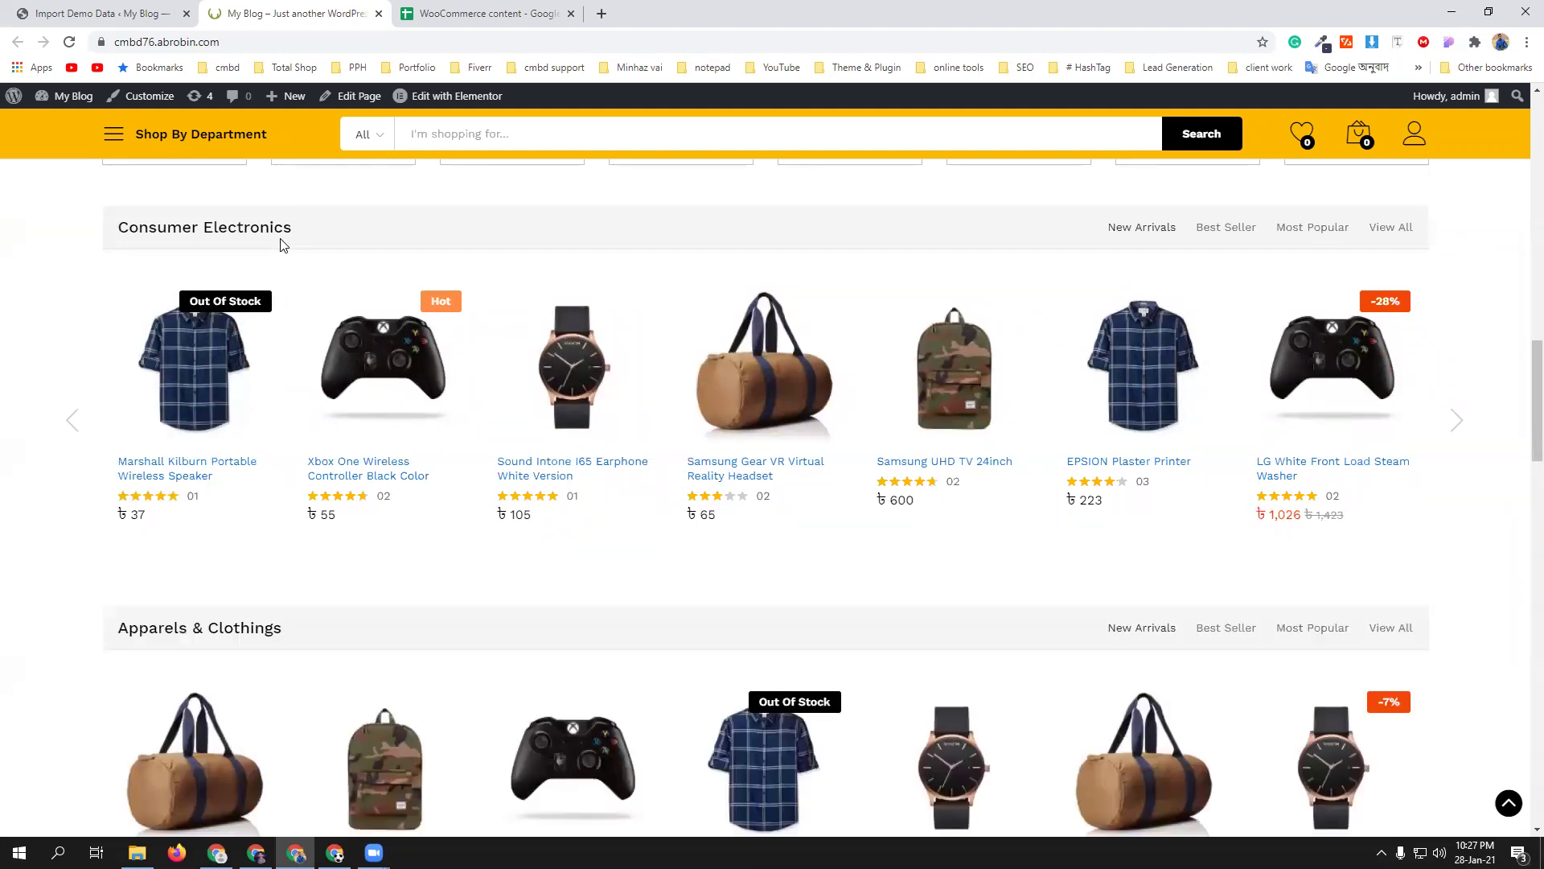
scroll(655, 612, down, 3)
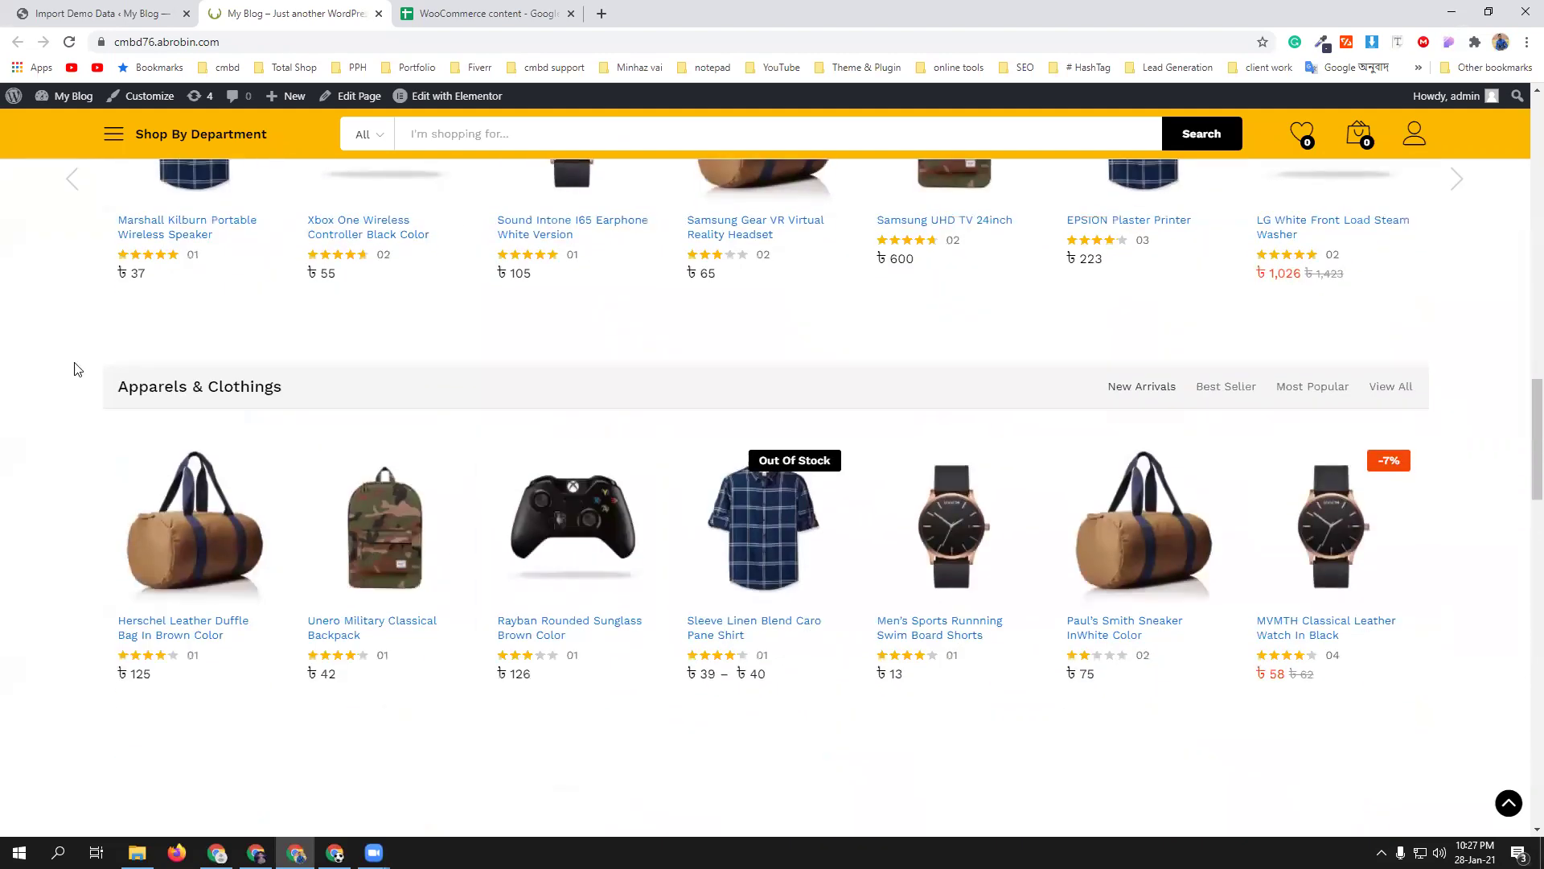
scroll(679, 552, down, 4)
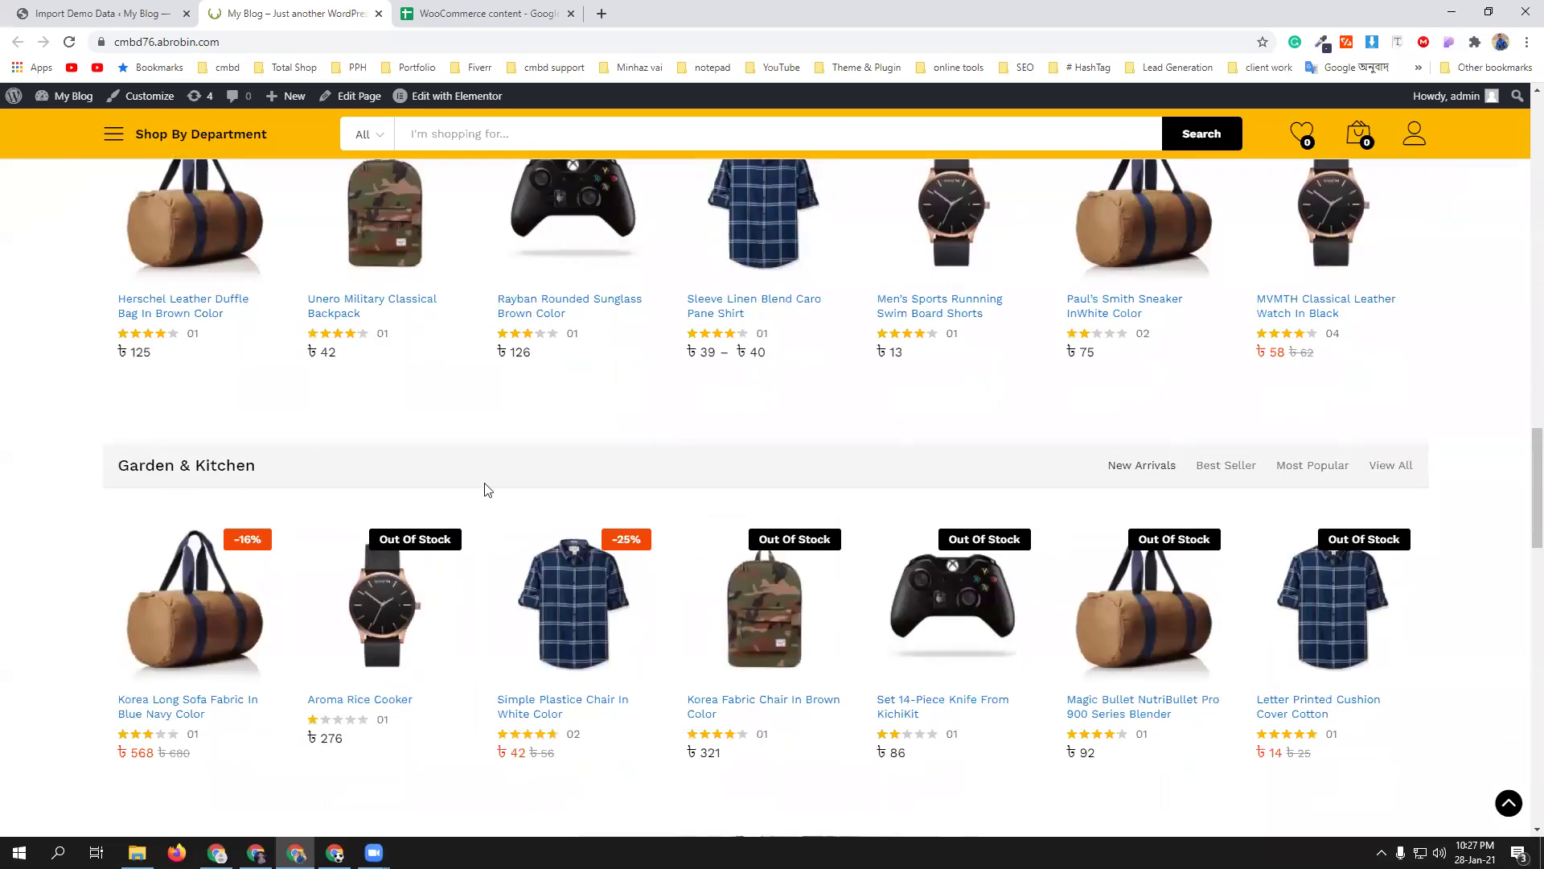
scroll(528, 471, down, 4)
scroll(608, 464, down, 4)
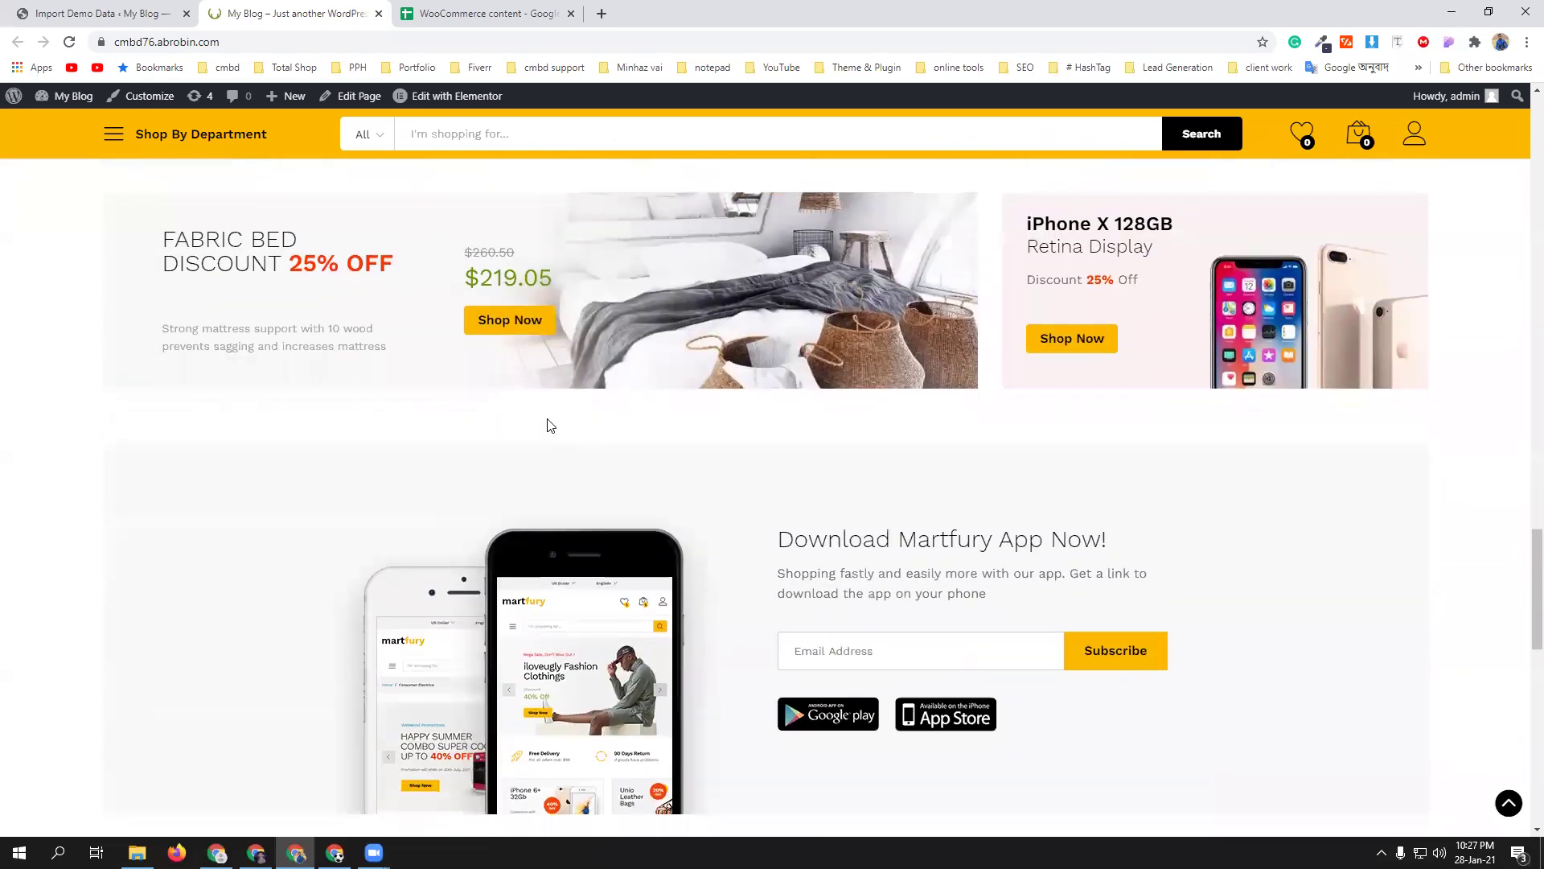
scroll(786, 490, down, 4)
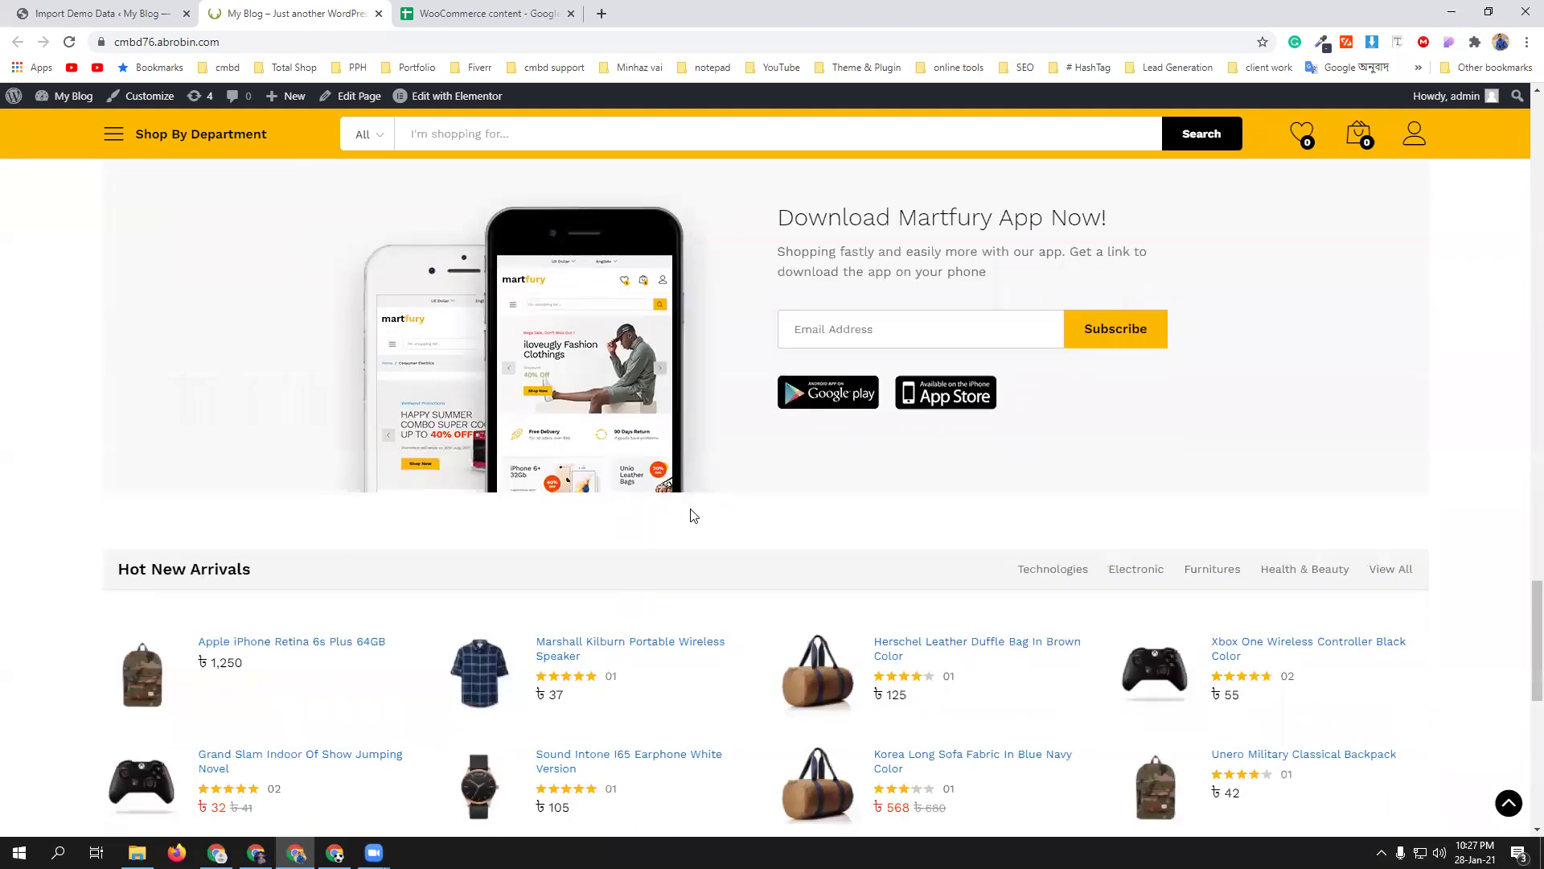
scroll(740, 394, up, 1)
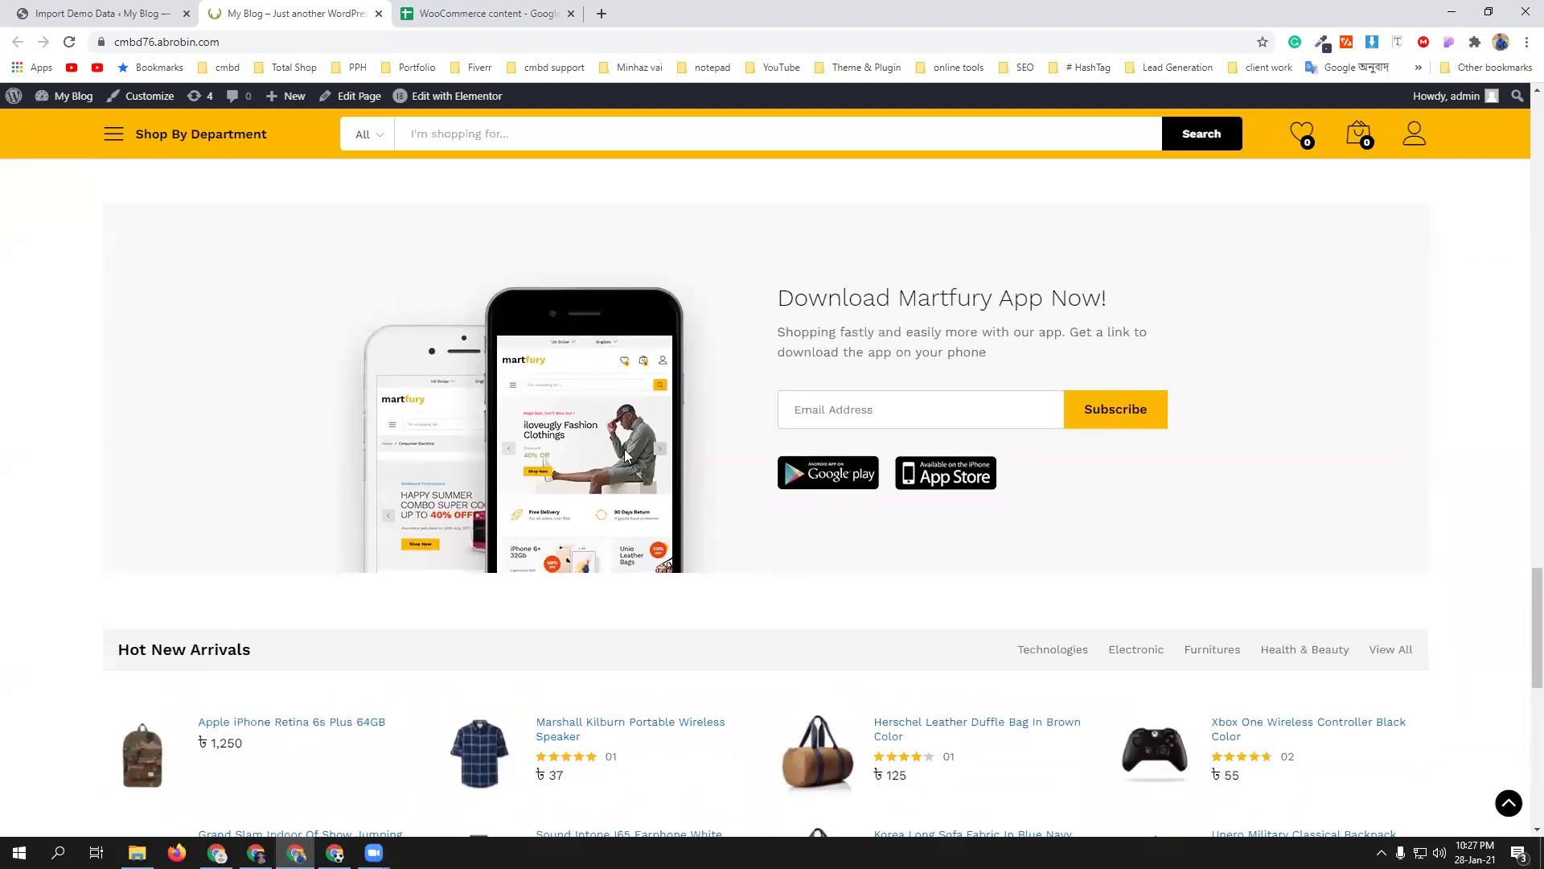
scroll(738, 421, down, 4)
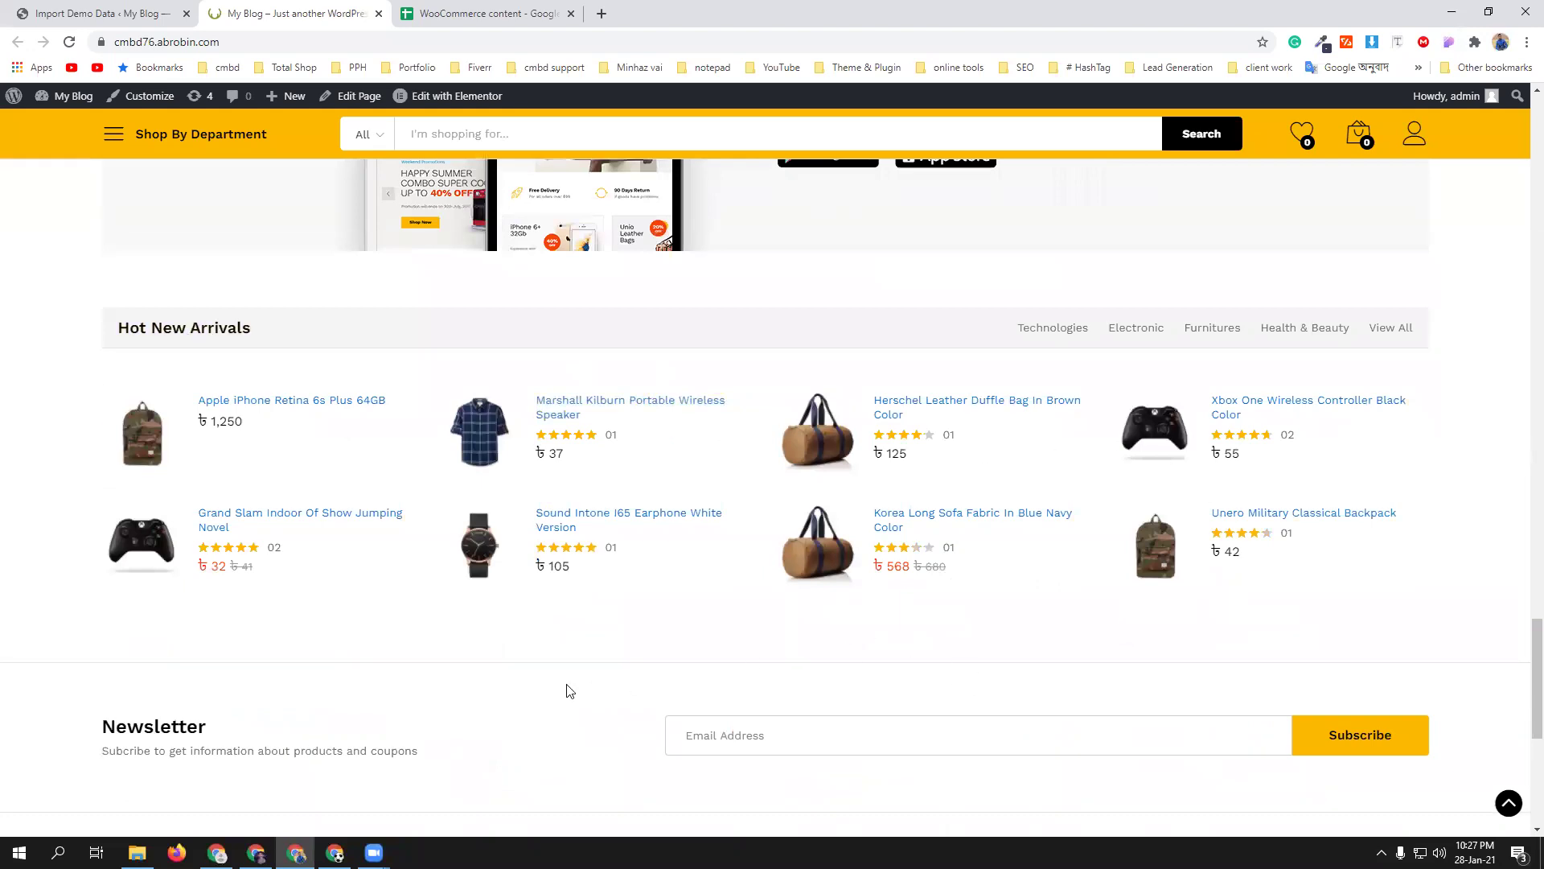
scroll(569, 688, down, 4)
scroll(563, 668, down, 3)
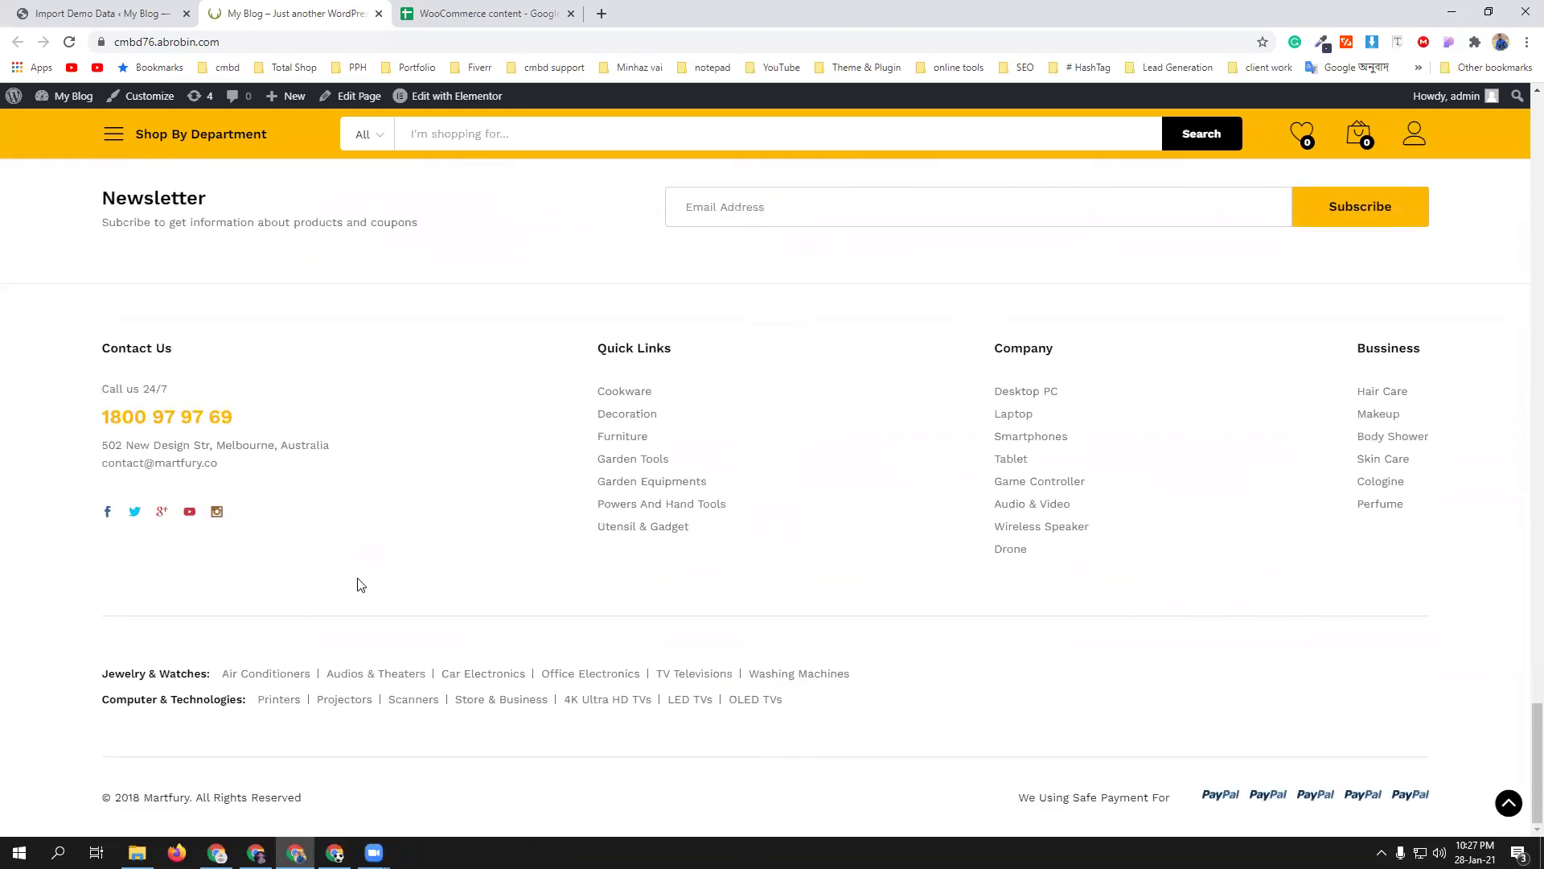
scroll(371, 587, up, 2)
scroll(372, 587, up, 20)
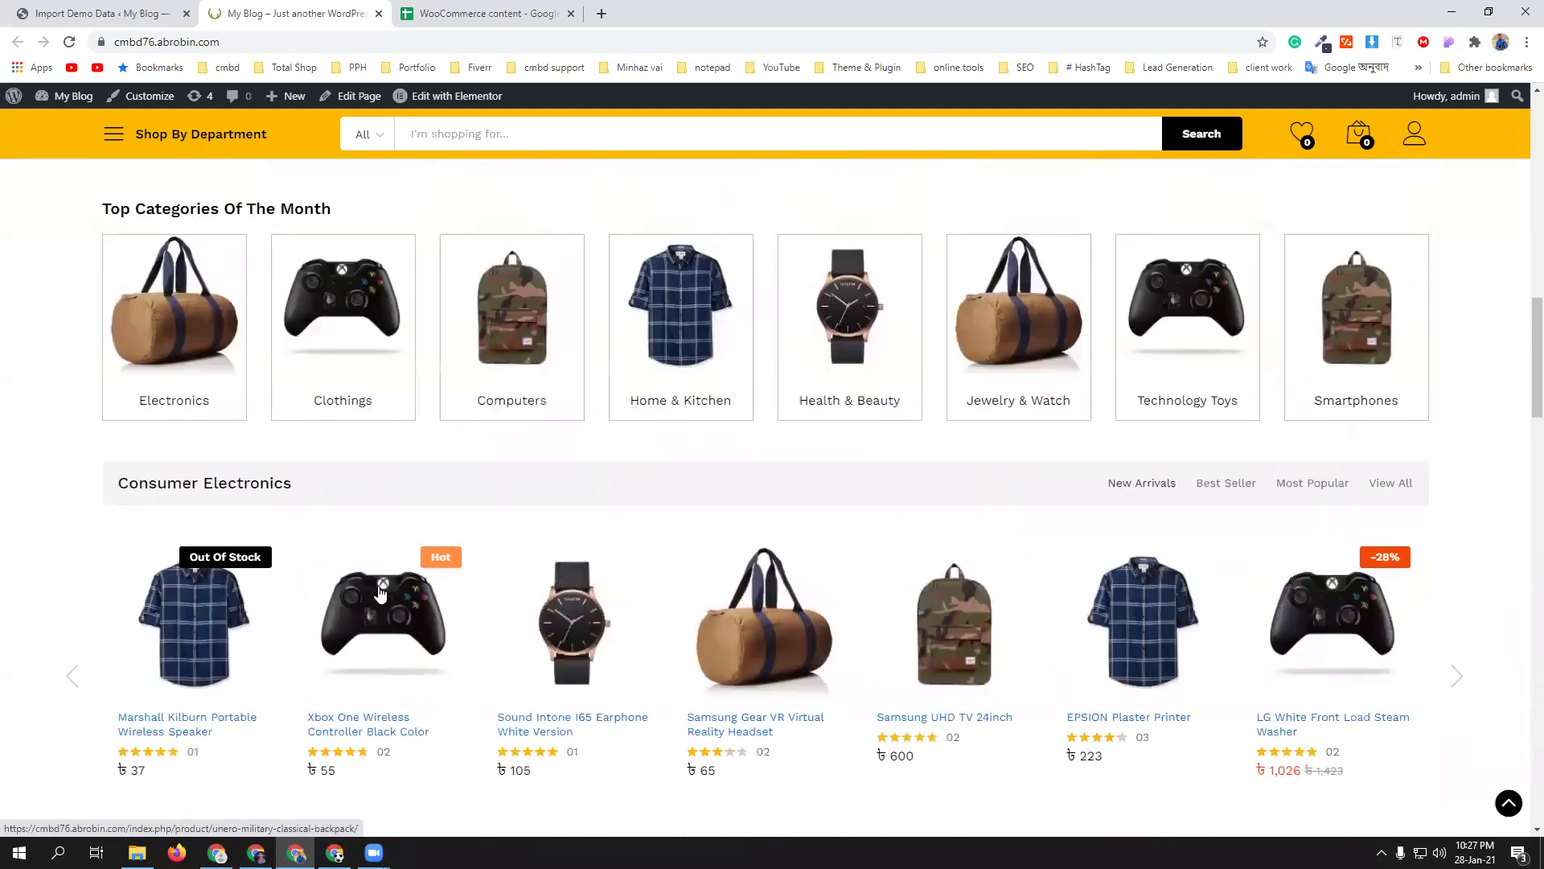
scroll(379, 593, up, 10)
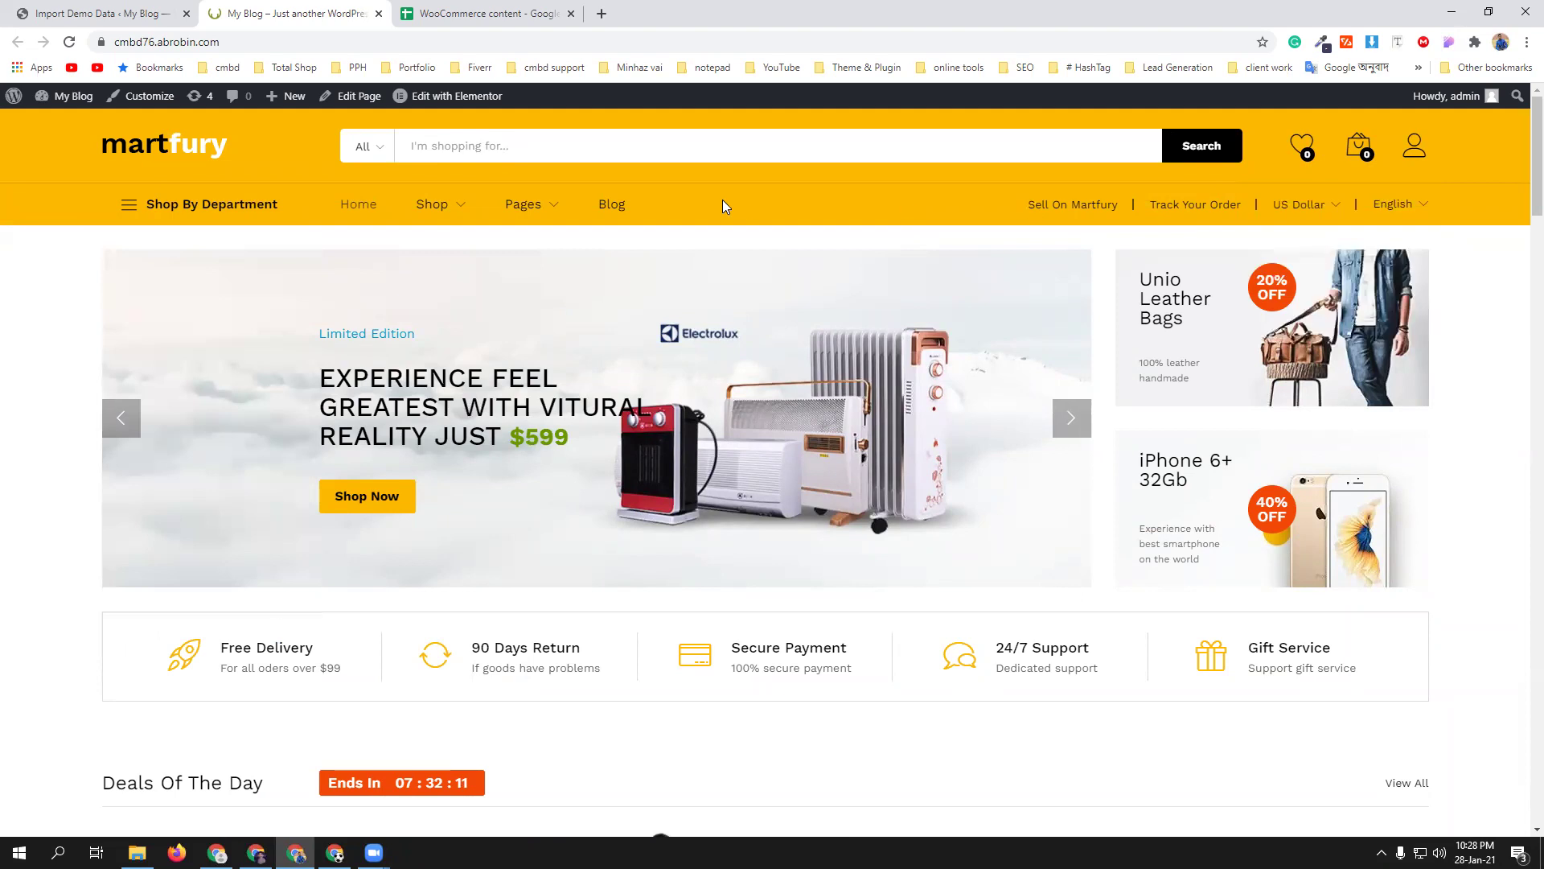
- Return to the Import Demo Data admin tab showing 'Import completed!'
mouse_move(425, 208)
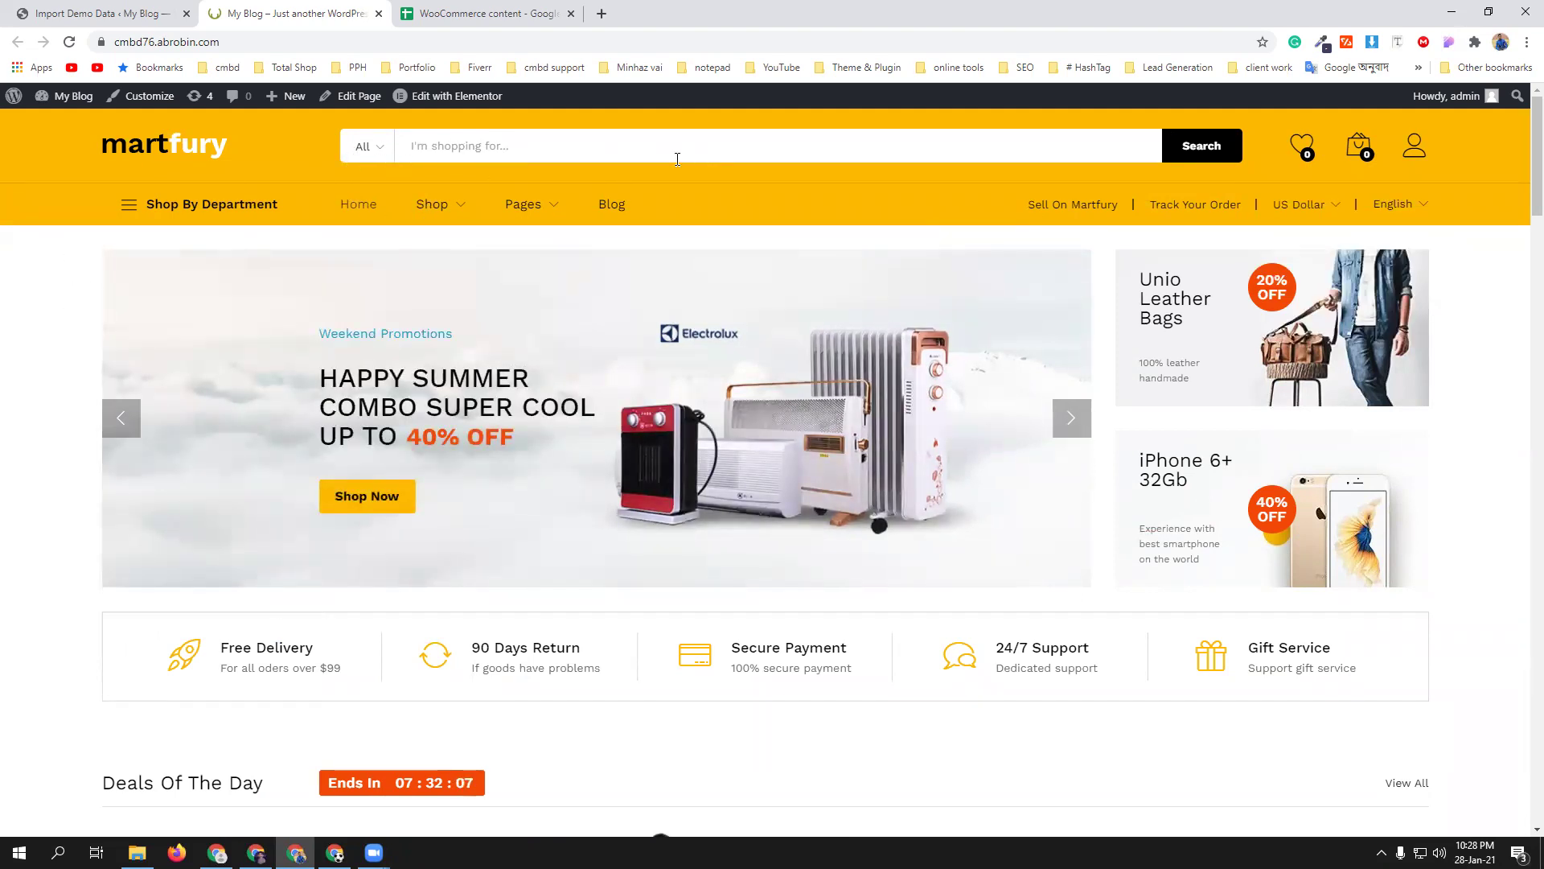
mouse_move(191, 214)
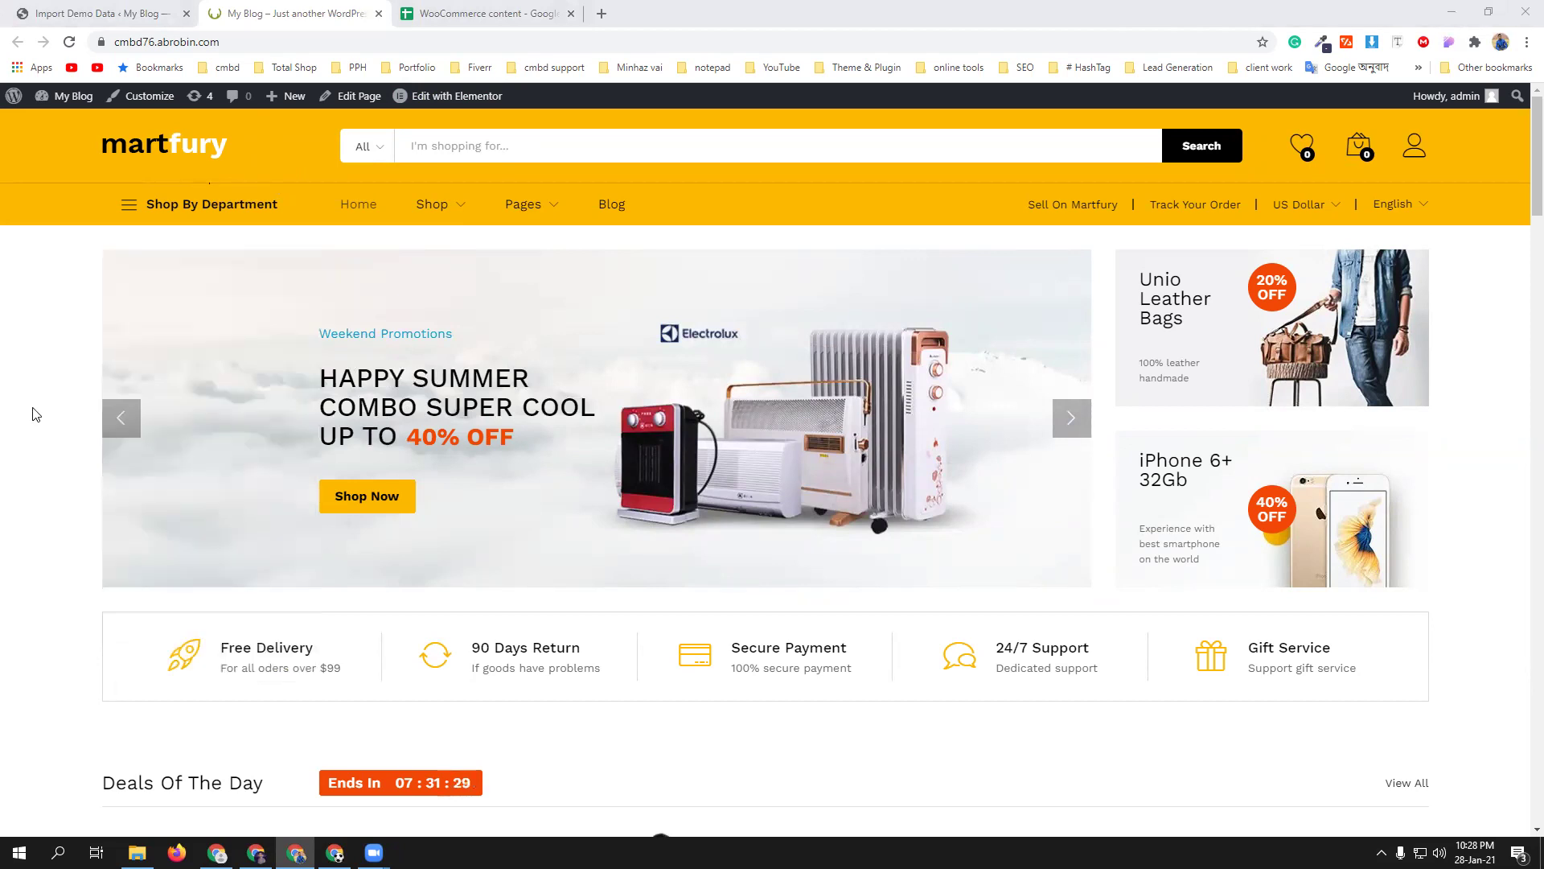
click(97, 13)
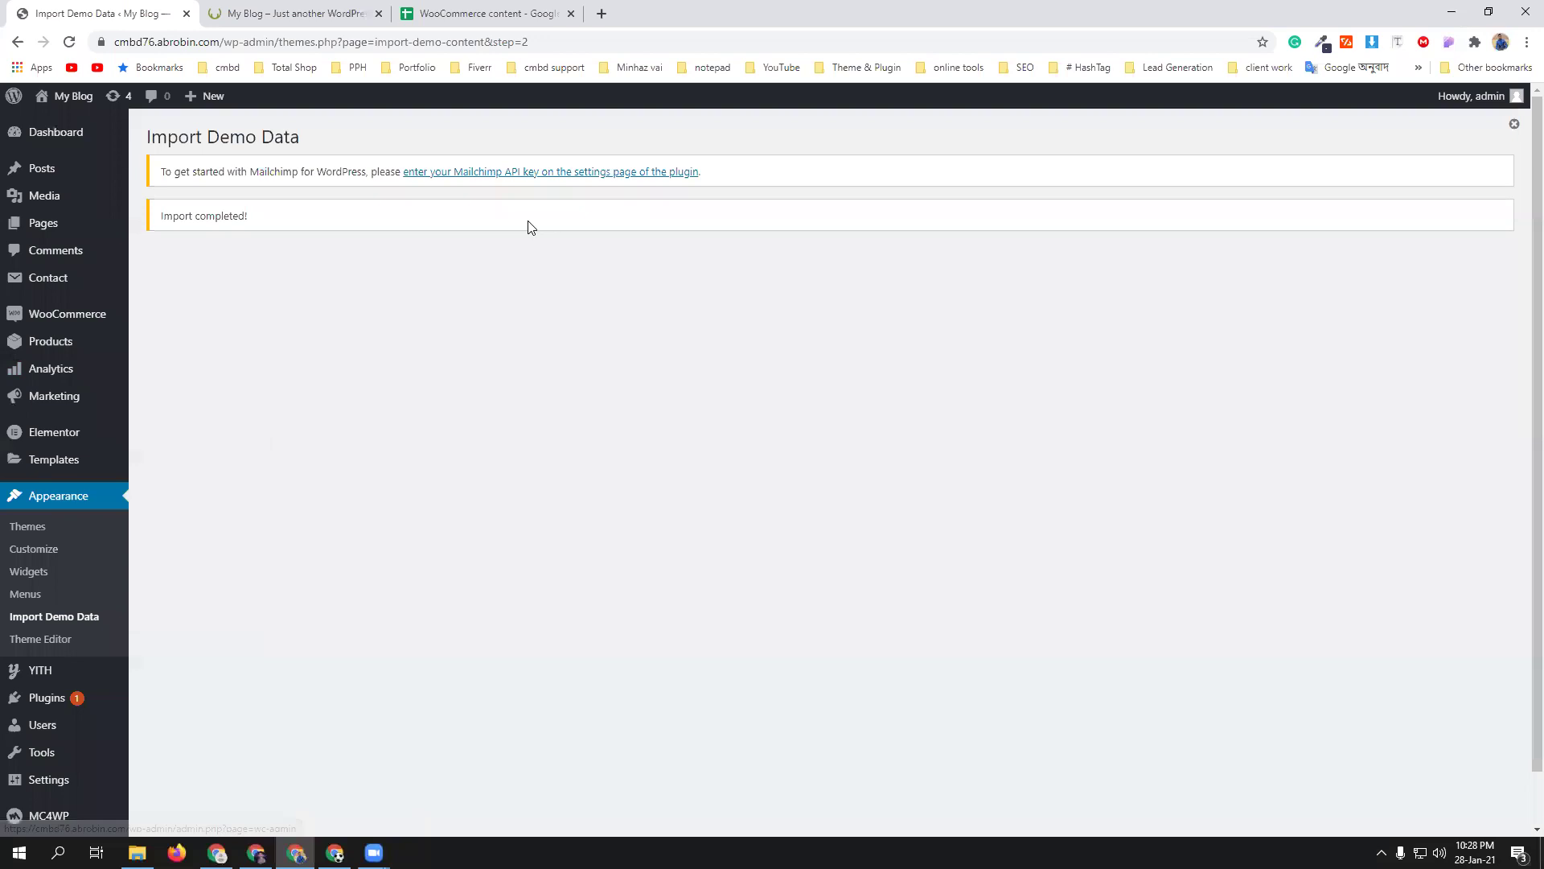
click(497, 10)
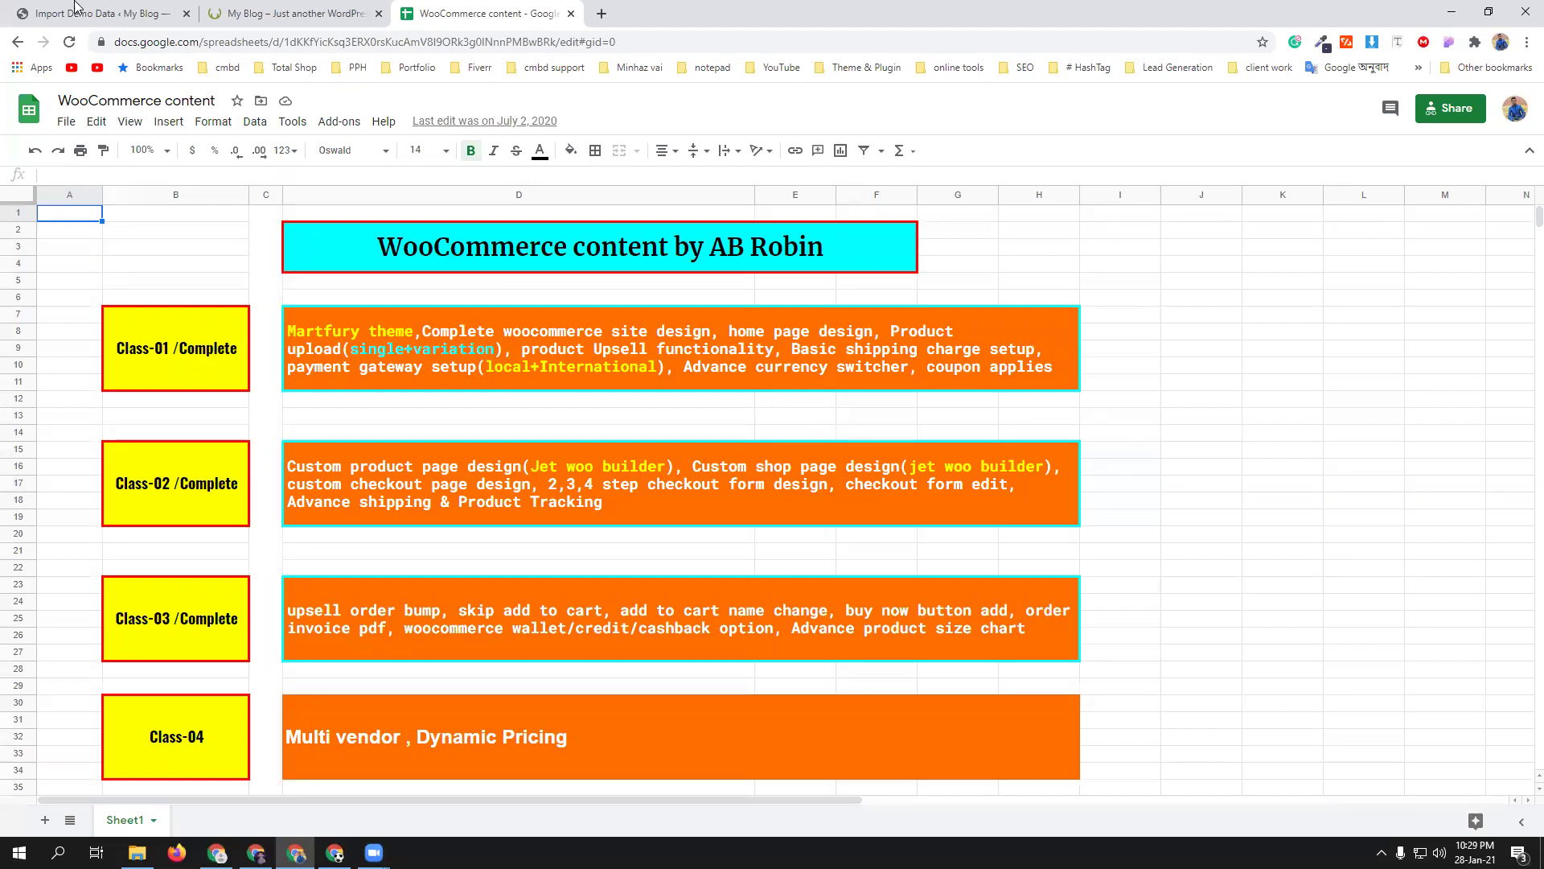
click(120, 12)
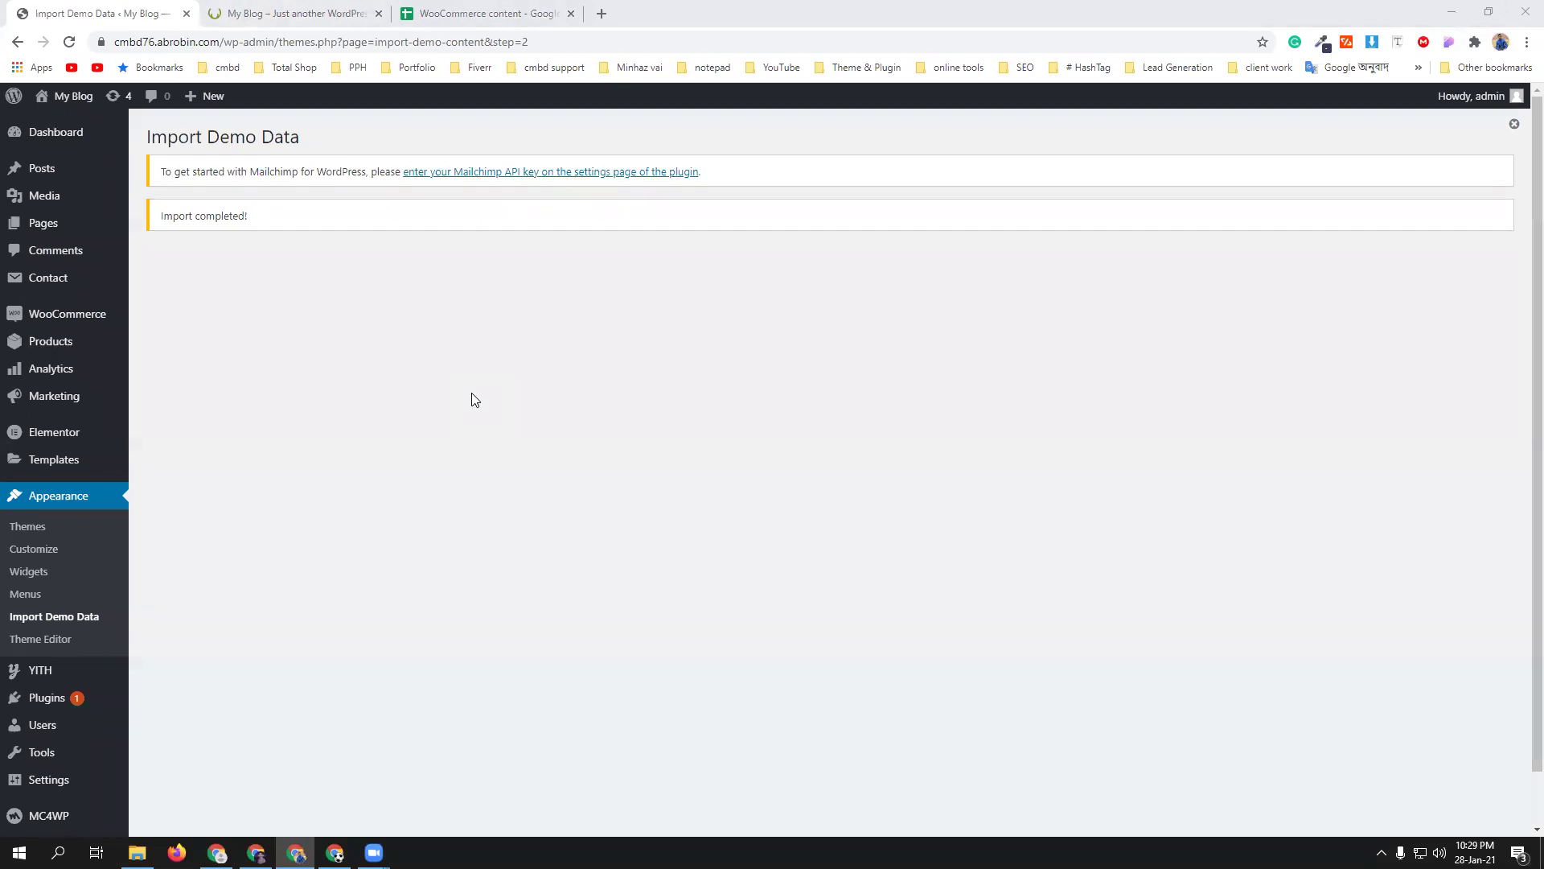
click(326, 13)
scroll(660, 499, down, 10)
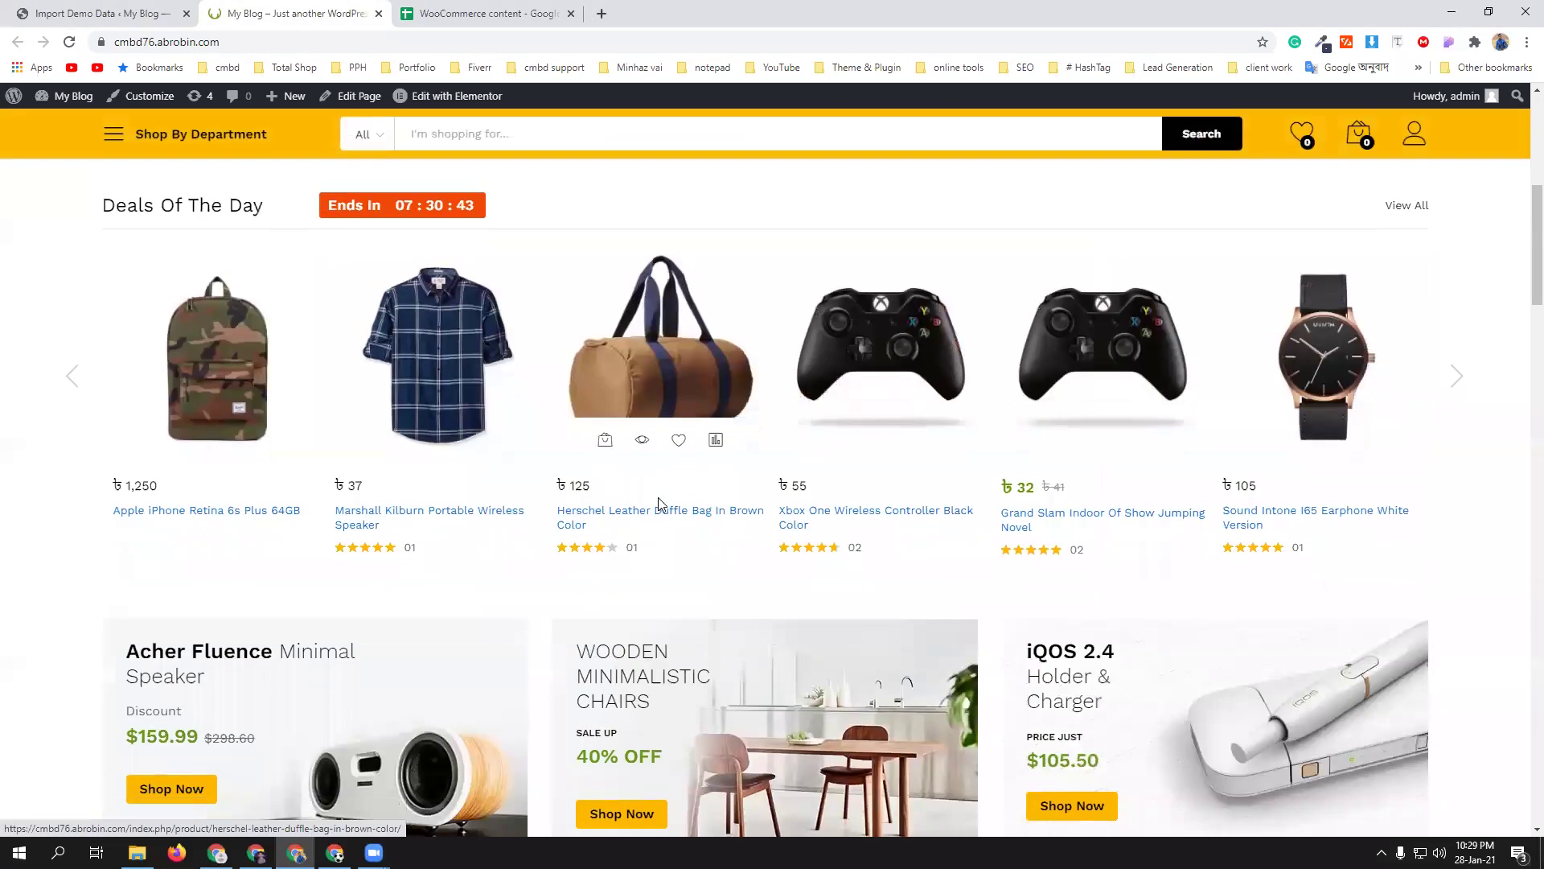
scroll(658, 489, up, 12)
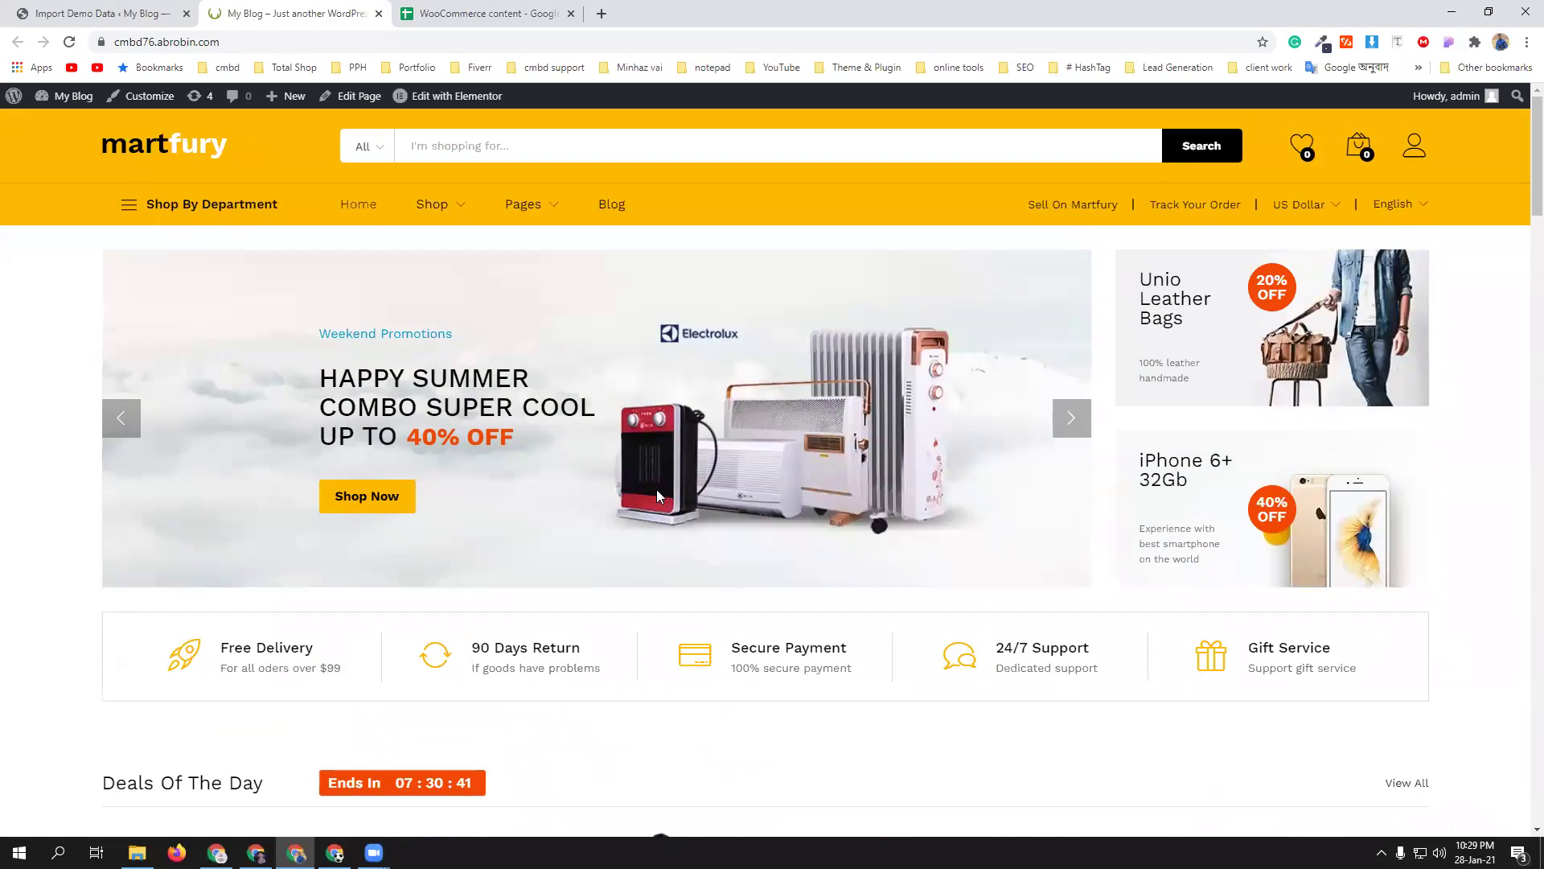
scroll(656, 489, down, 7)
scroll(276, 488, down, 7)
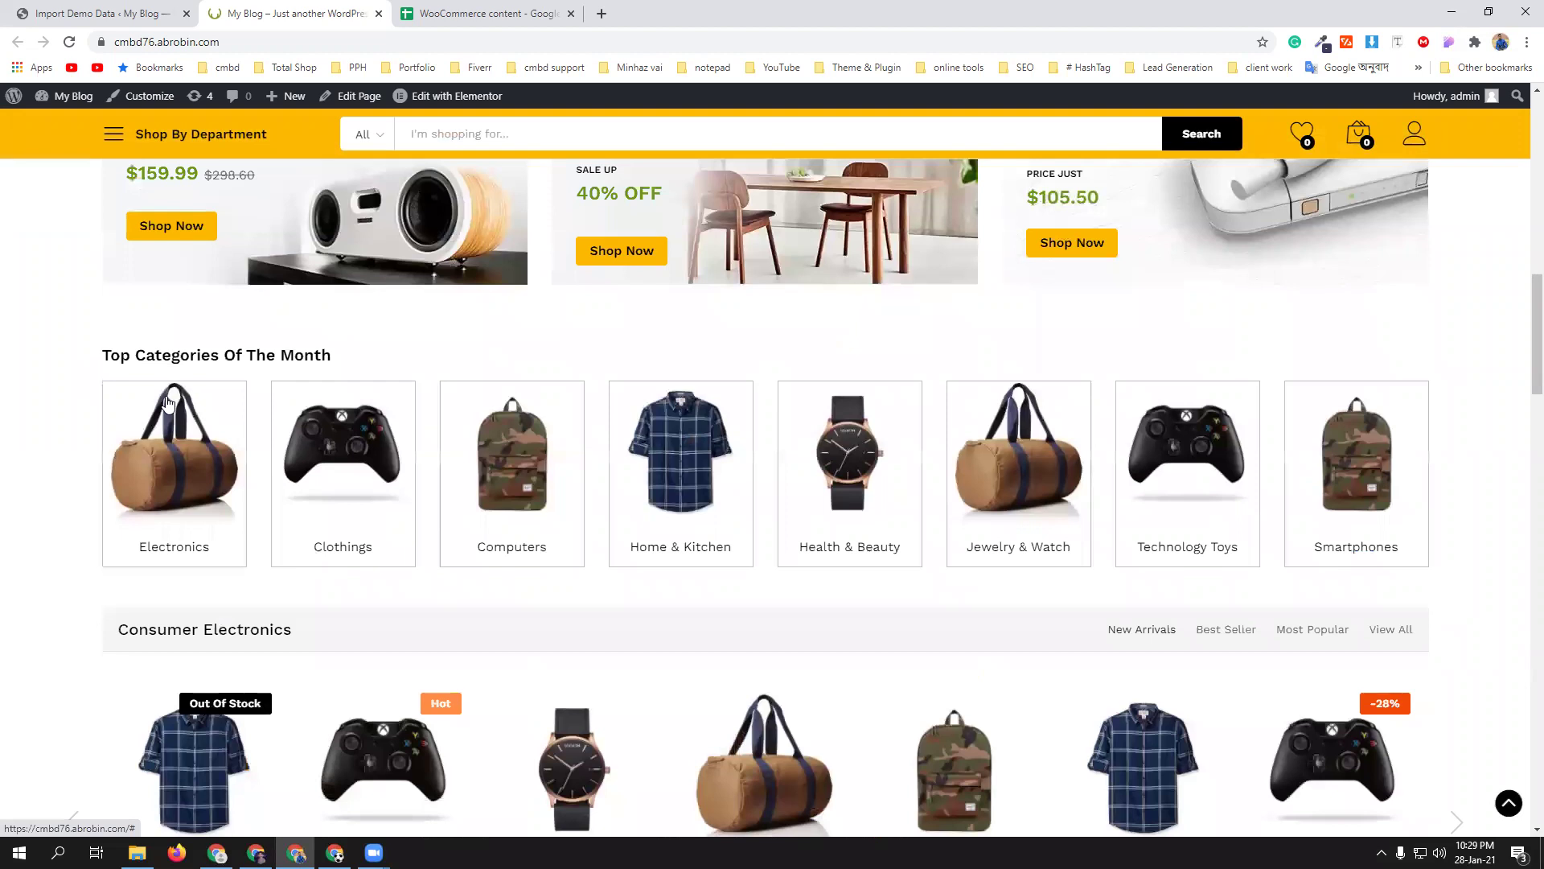
scroll(283, 367, down, 4)
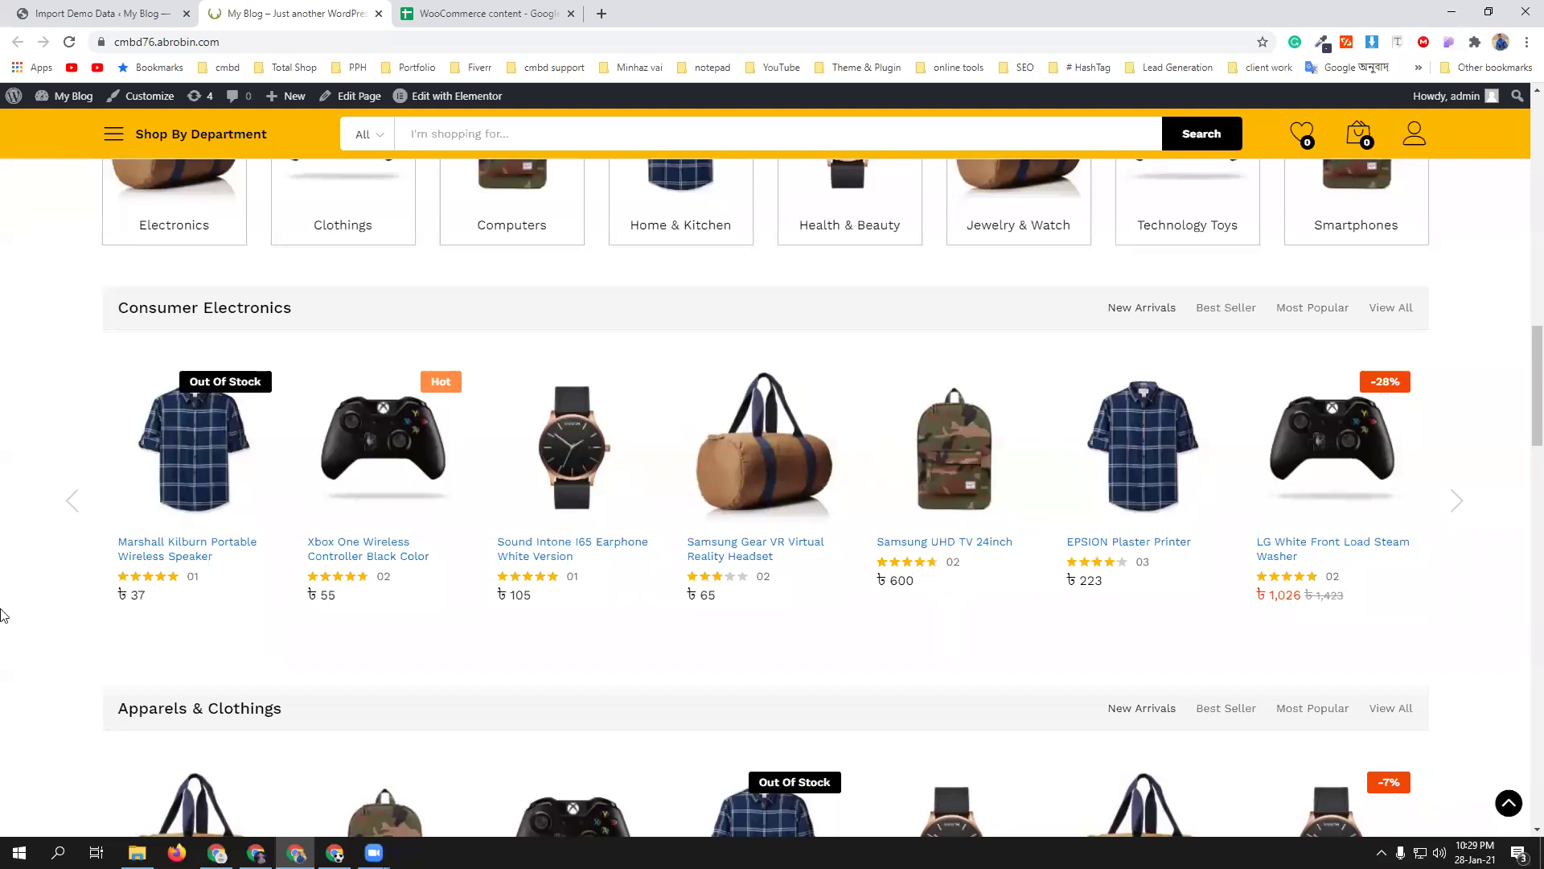
click(64, 14)
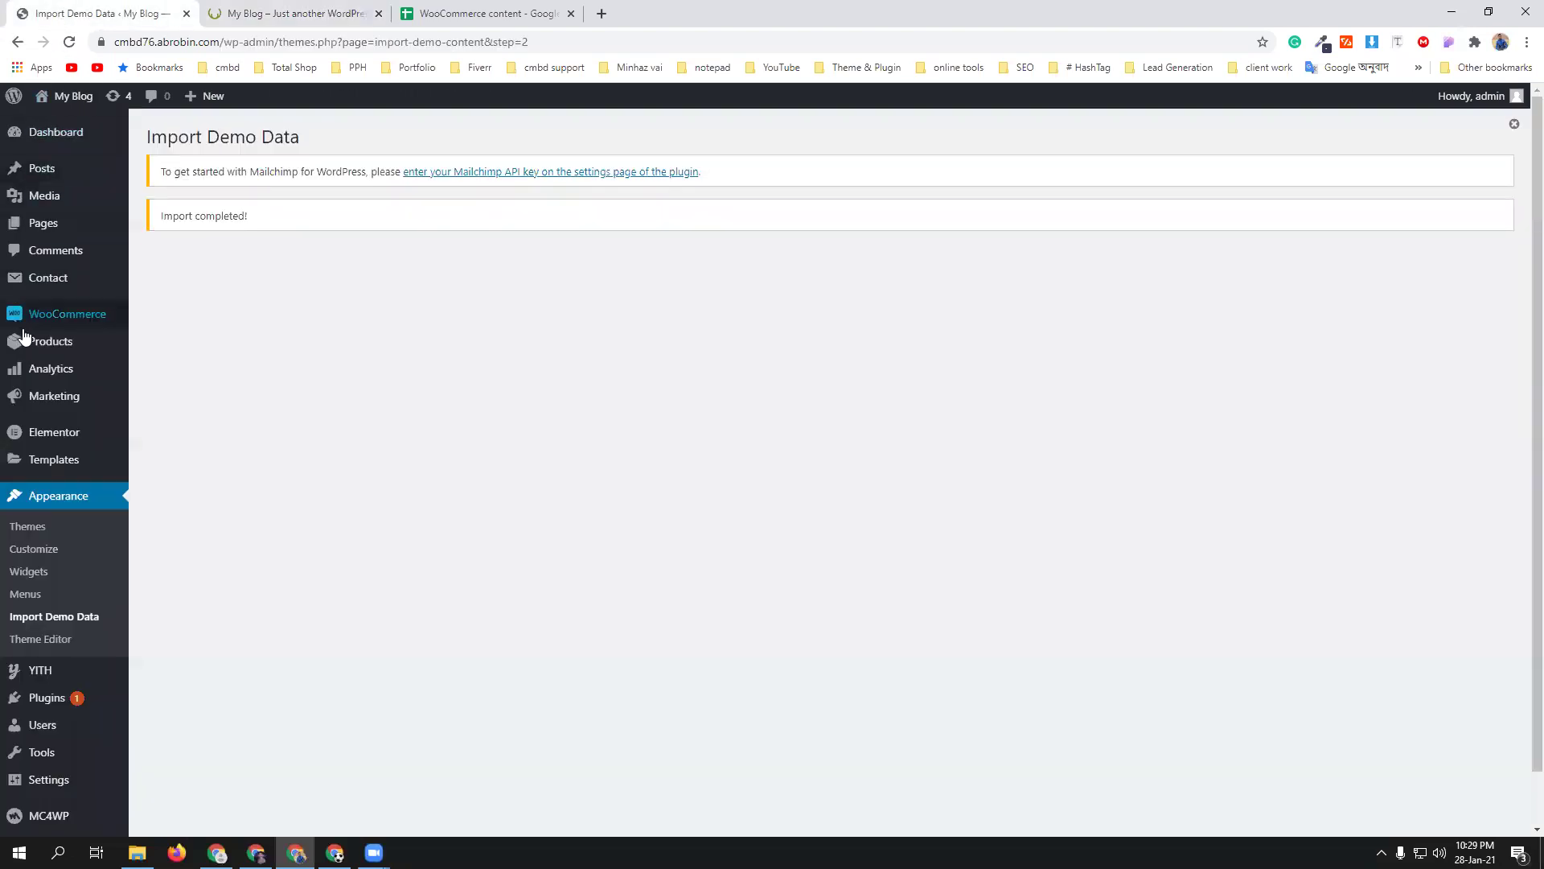
- Open Products > Categories and look over the 73 imported categories
mouse_move(33, 343)
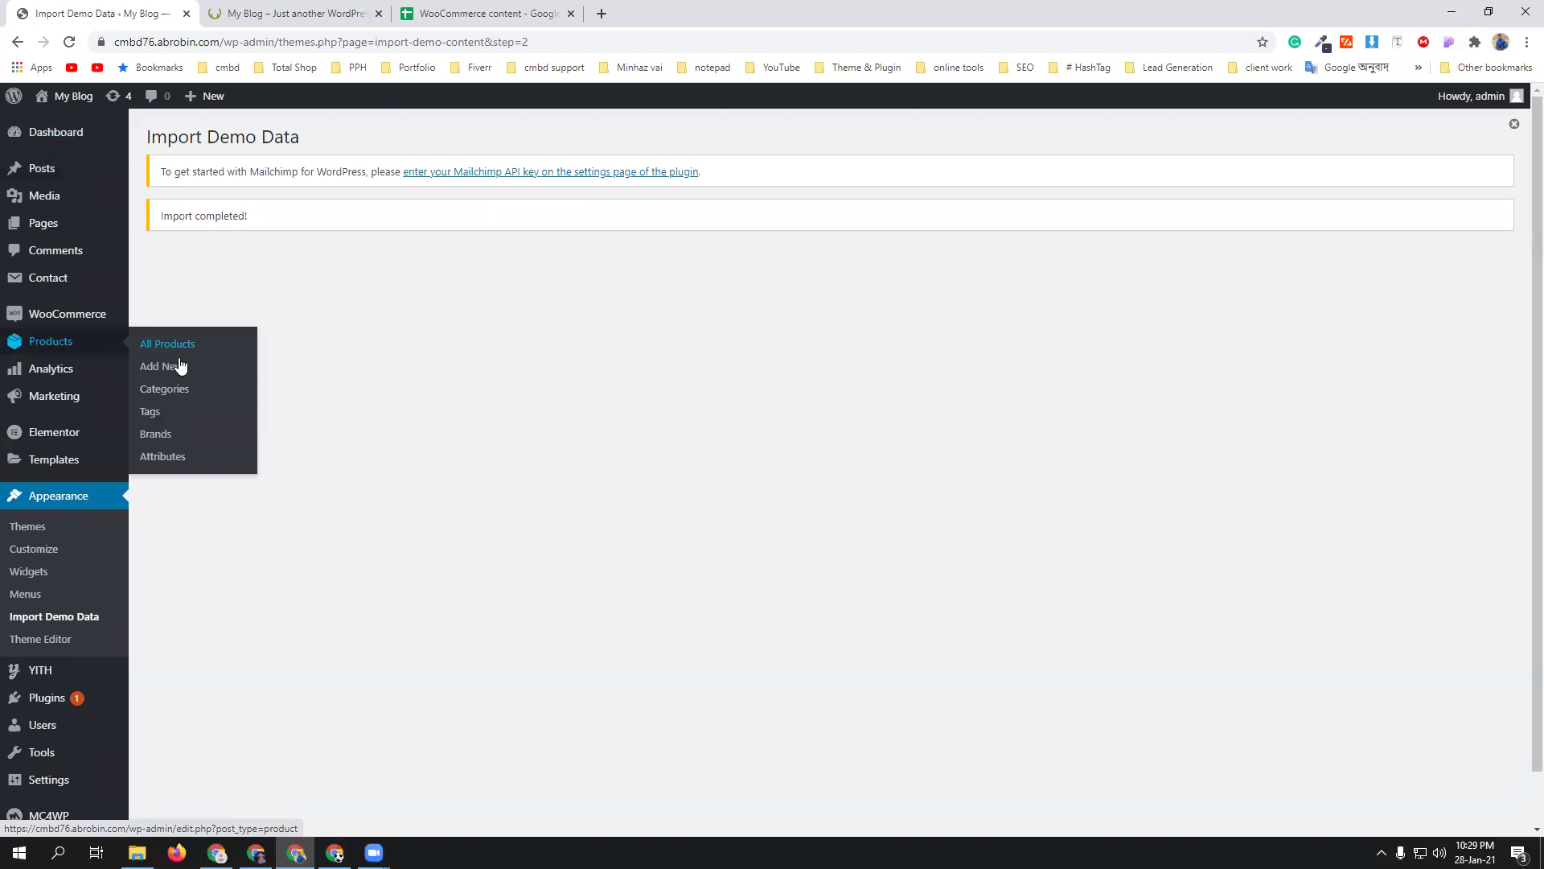
click(176, 395)
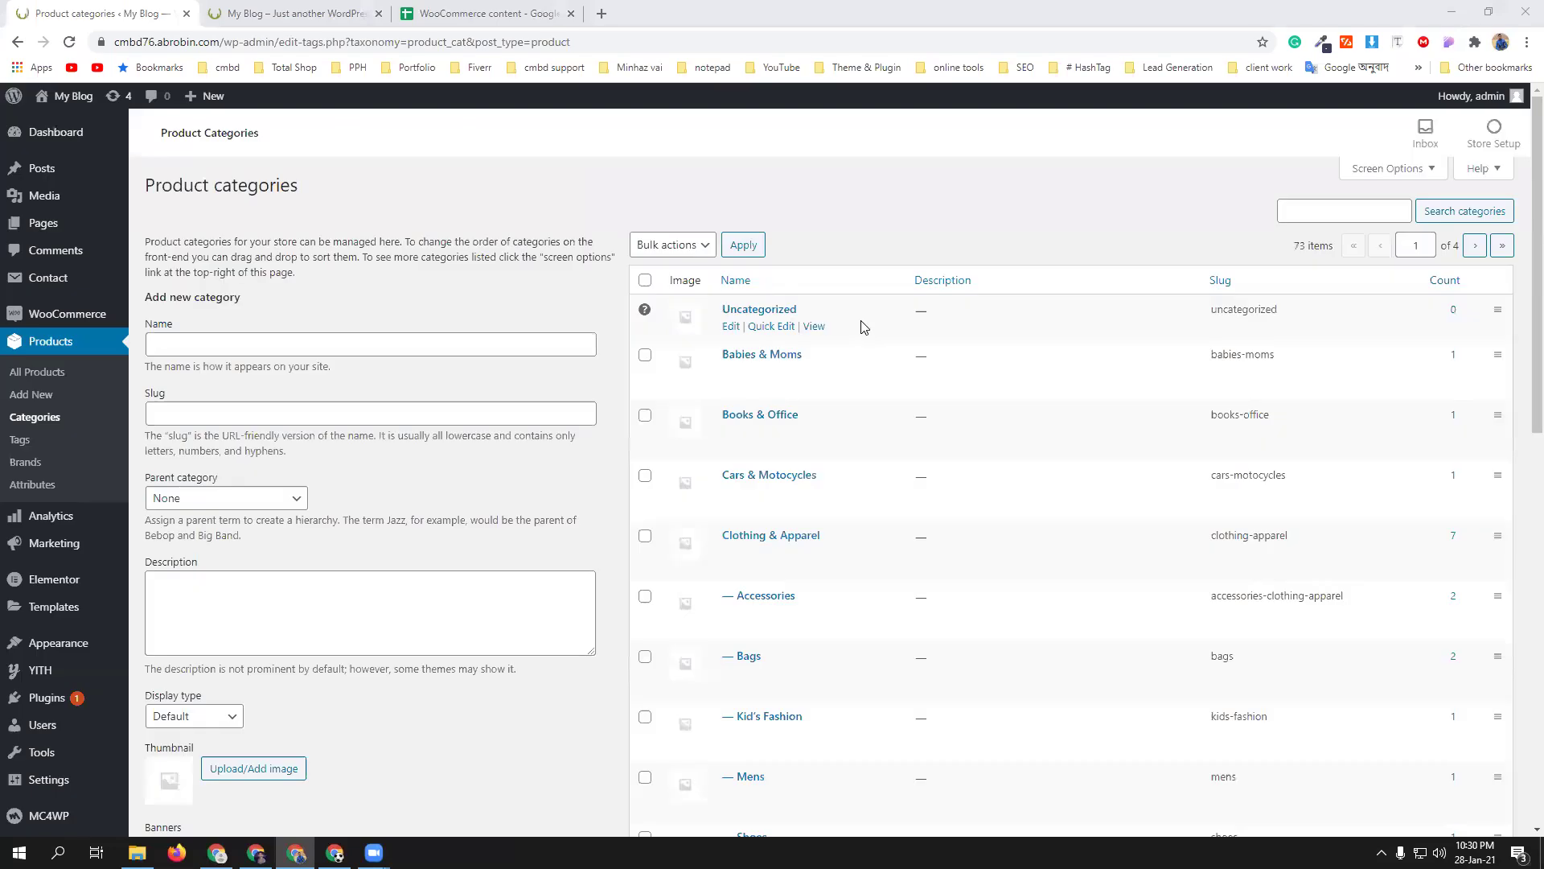
scroll(865, 362, down, 2)
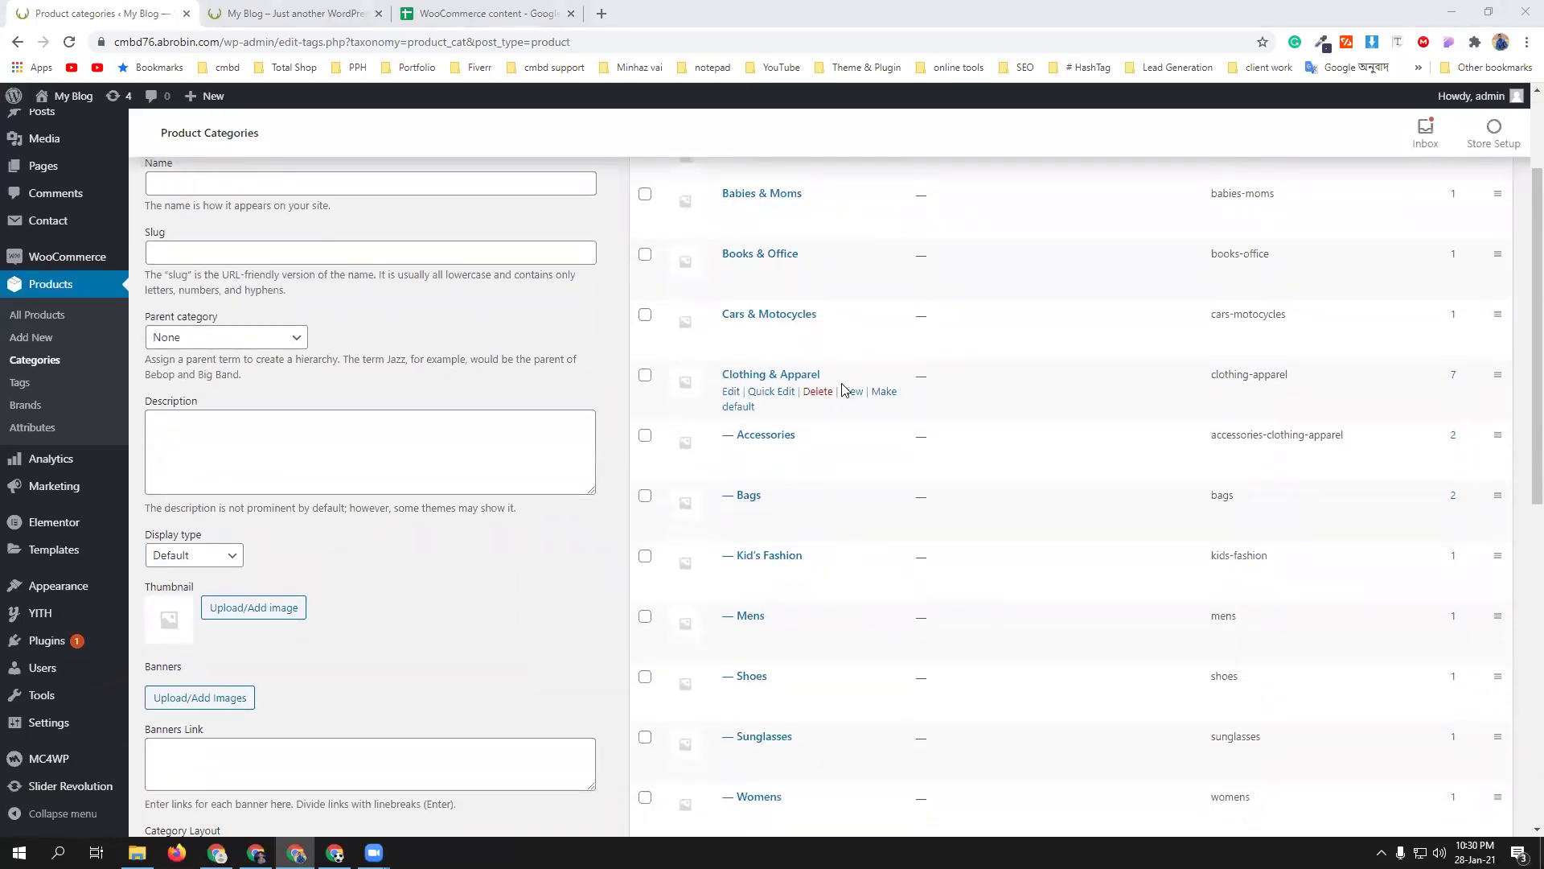
scroll(844, 451, down, 2)
scroll(828, 408, down, 3)
scroll(828, 406, down, 2)
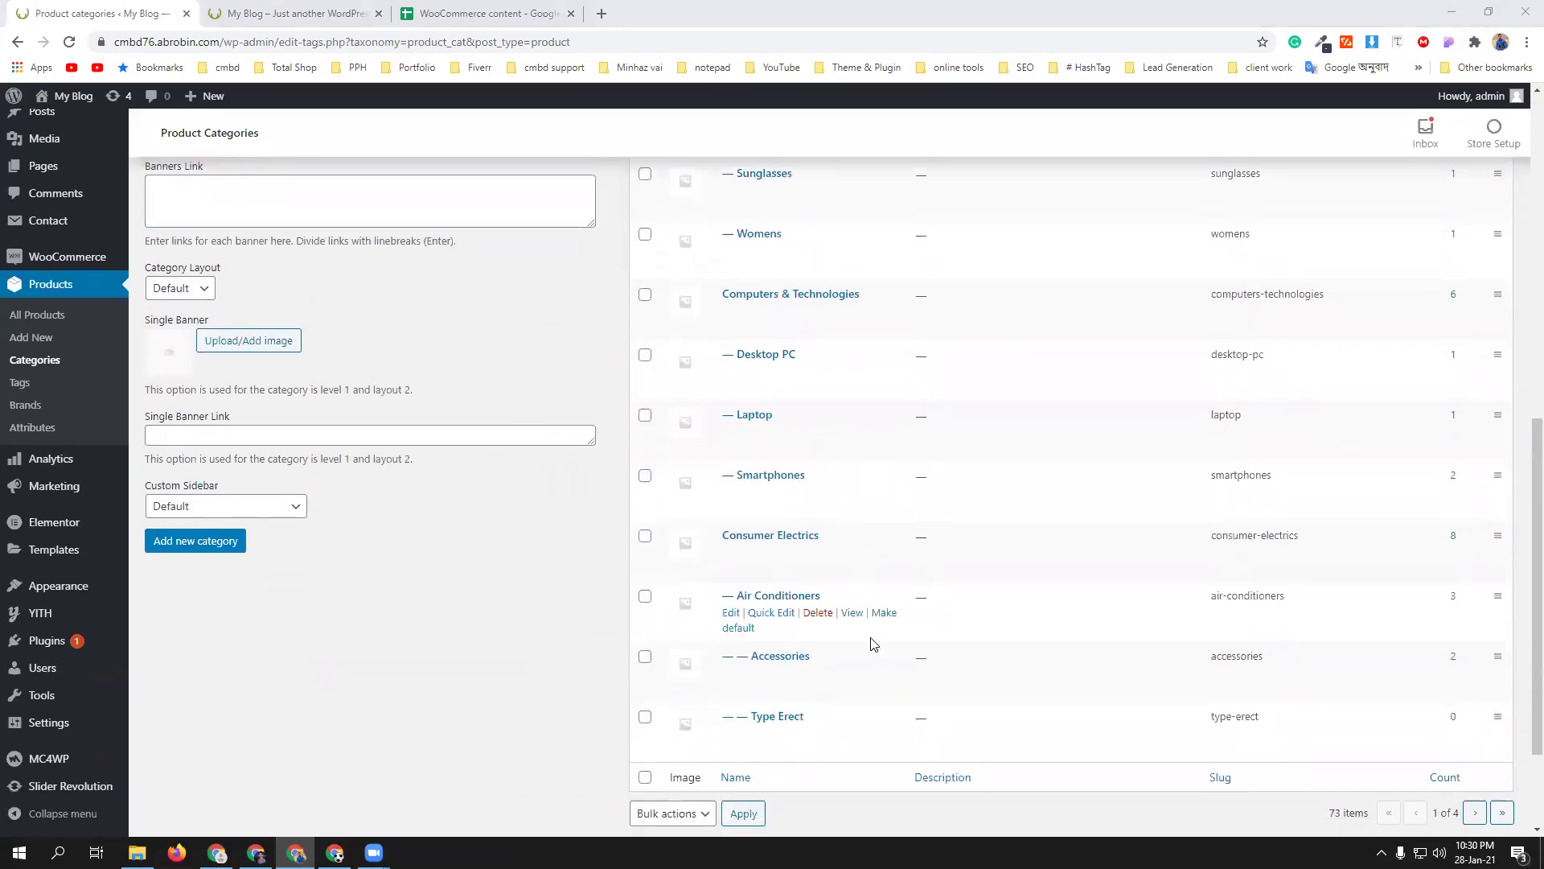
scroll(839, 436, down, 2)
scroll(814, 596, up, 15)
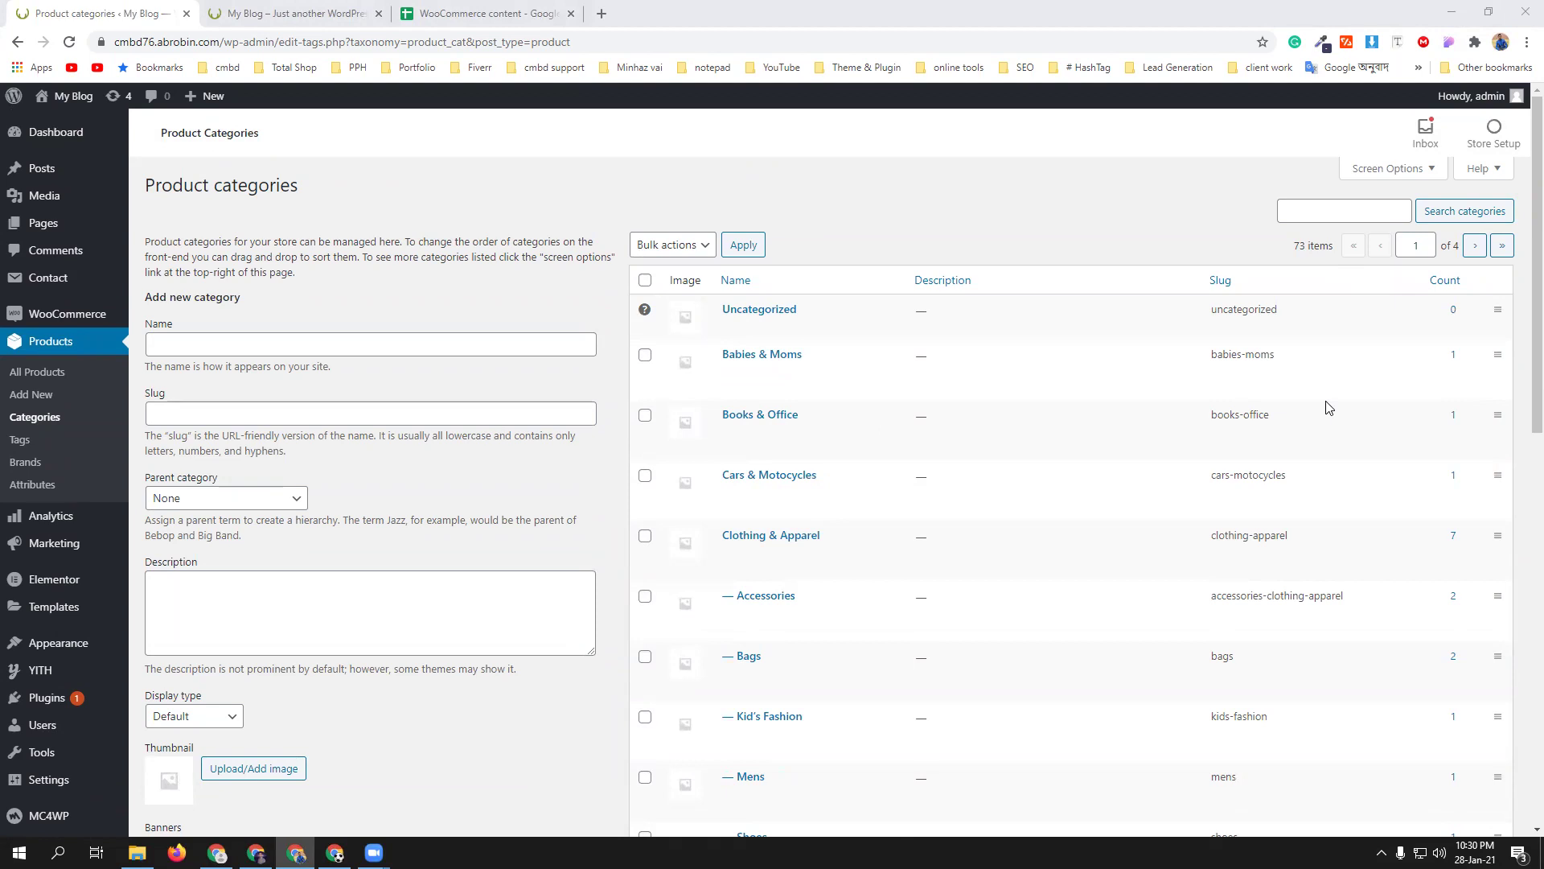
- Select all categories and bulk-delete them, twice, on the first category pages
click(645, 282)
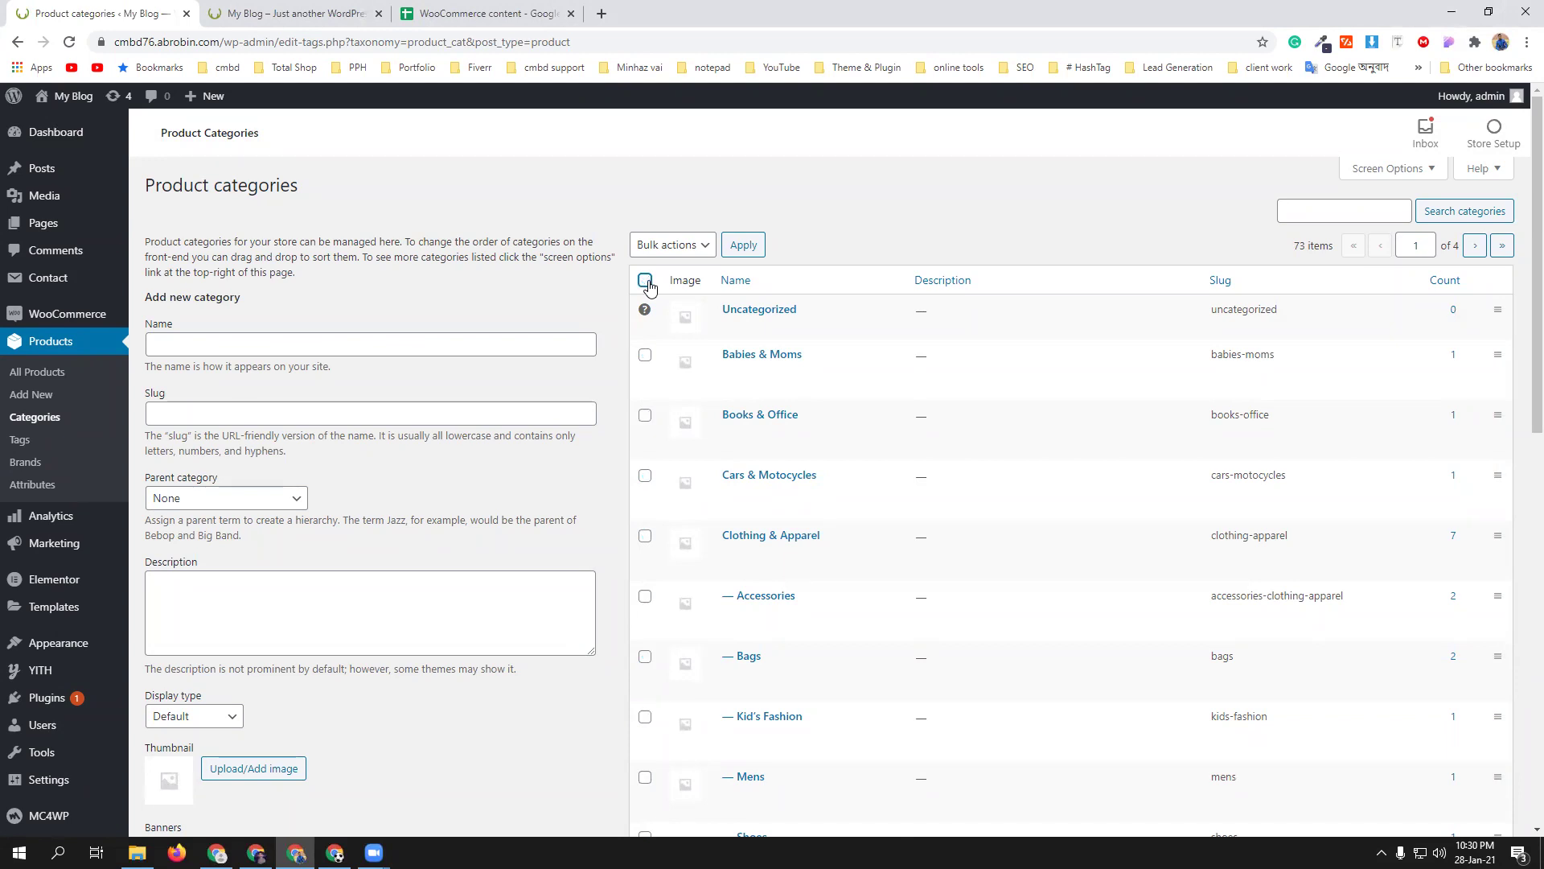
click(673, 245)
click(658, 279)
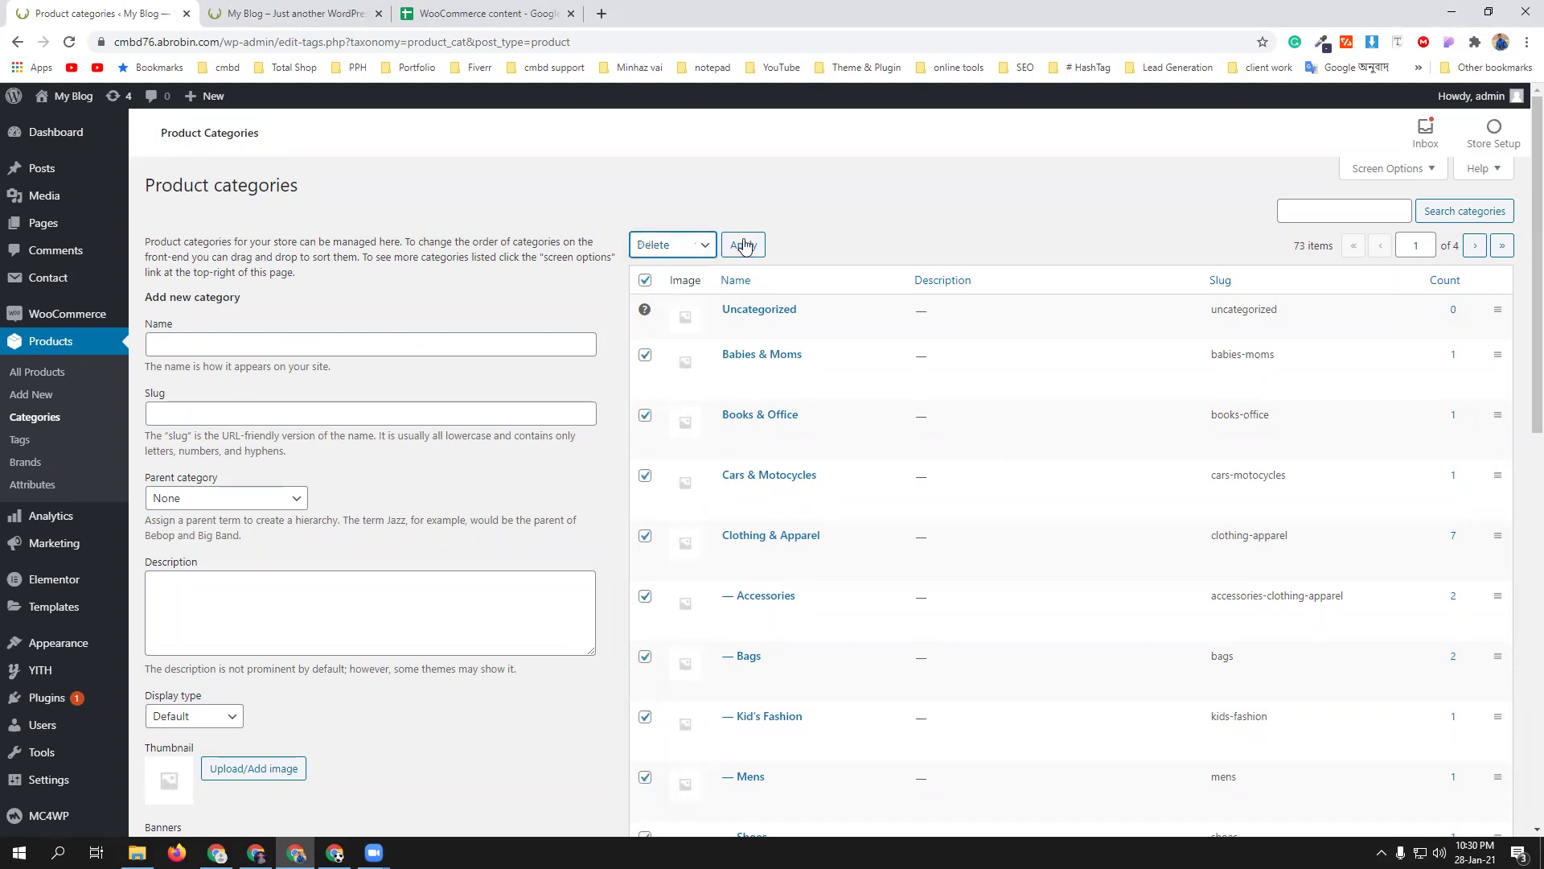
click(744, 246)
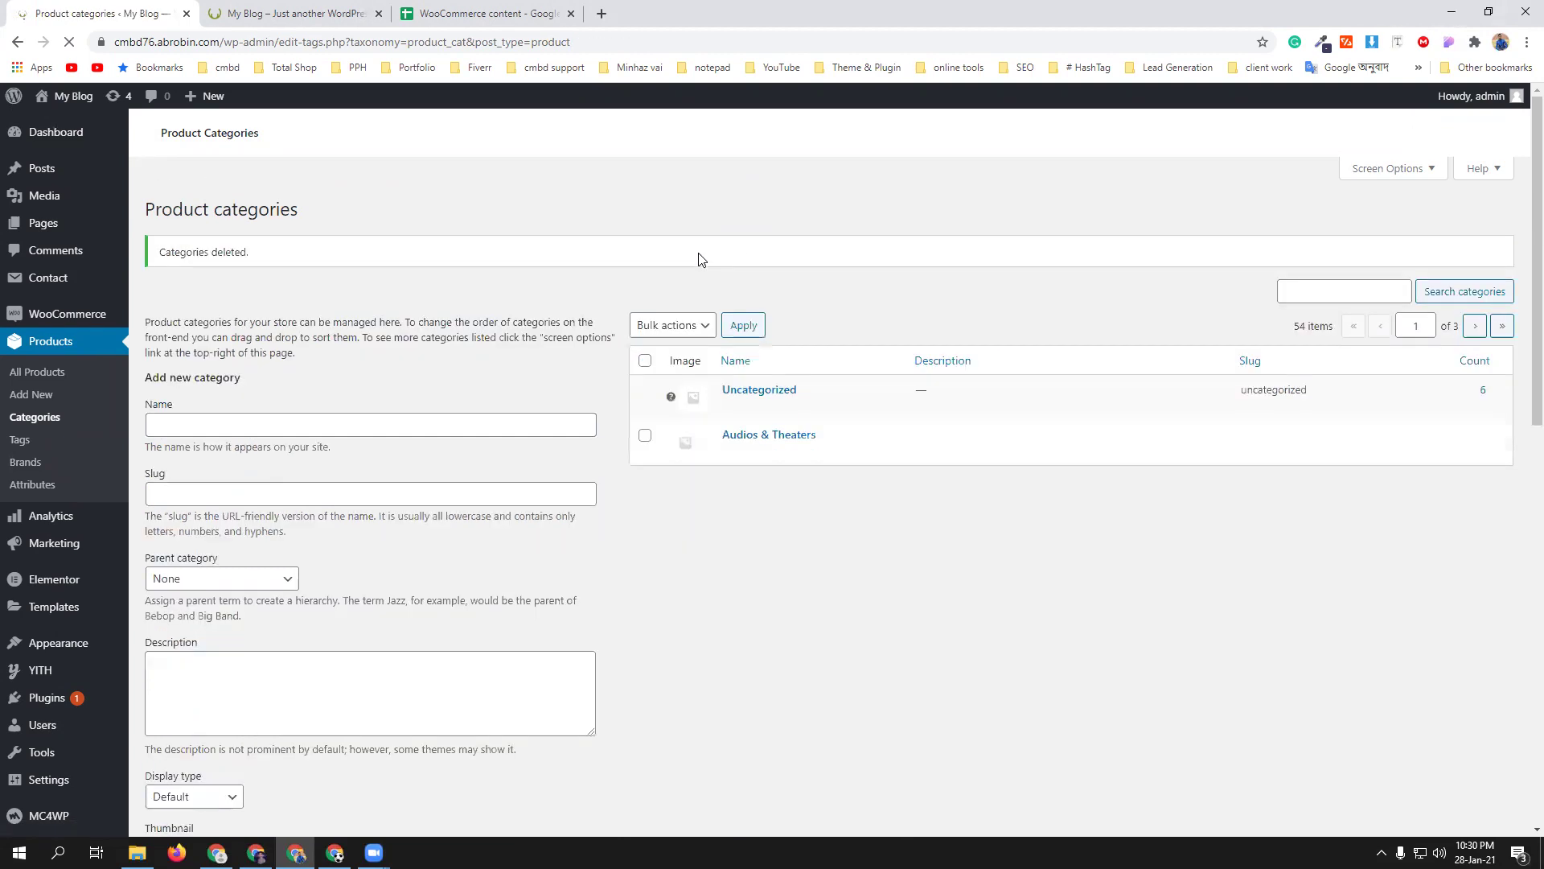
click(659, 326)
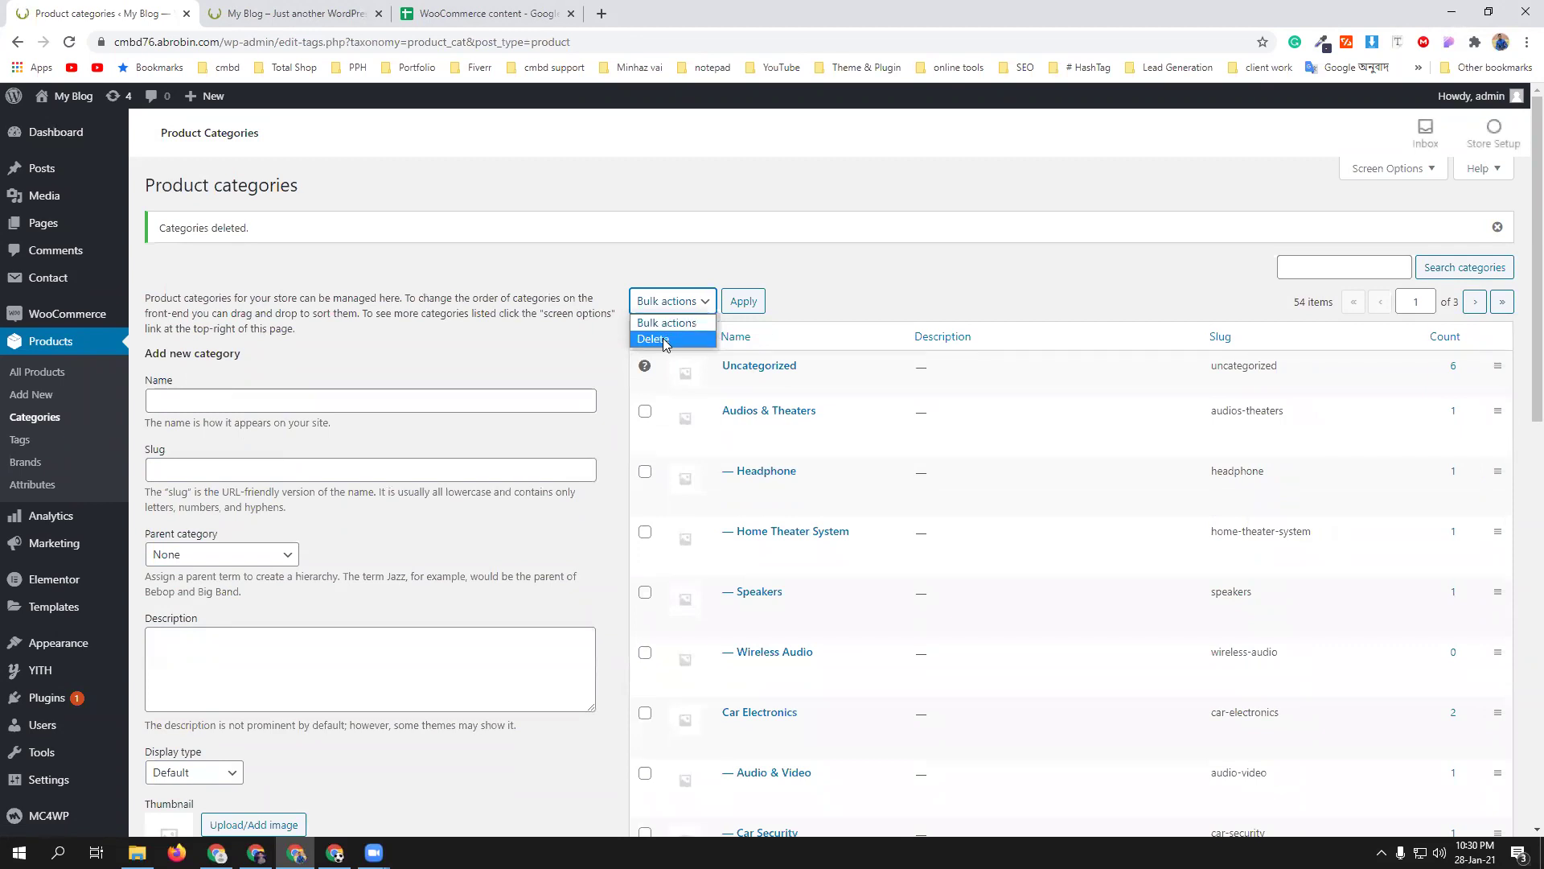
click(846, 274)
click(645, 336)
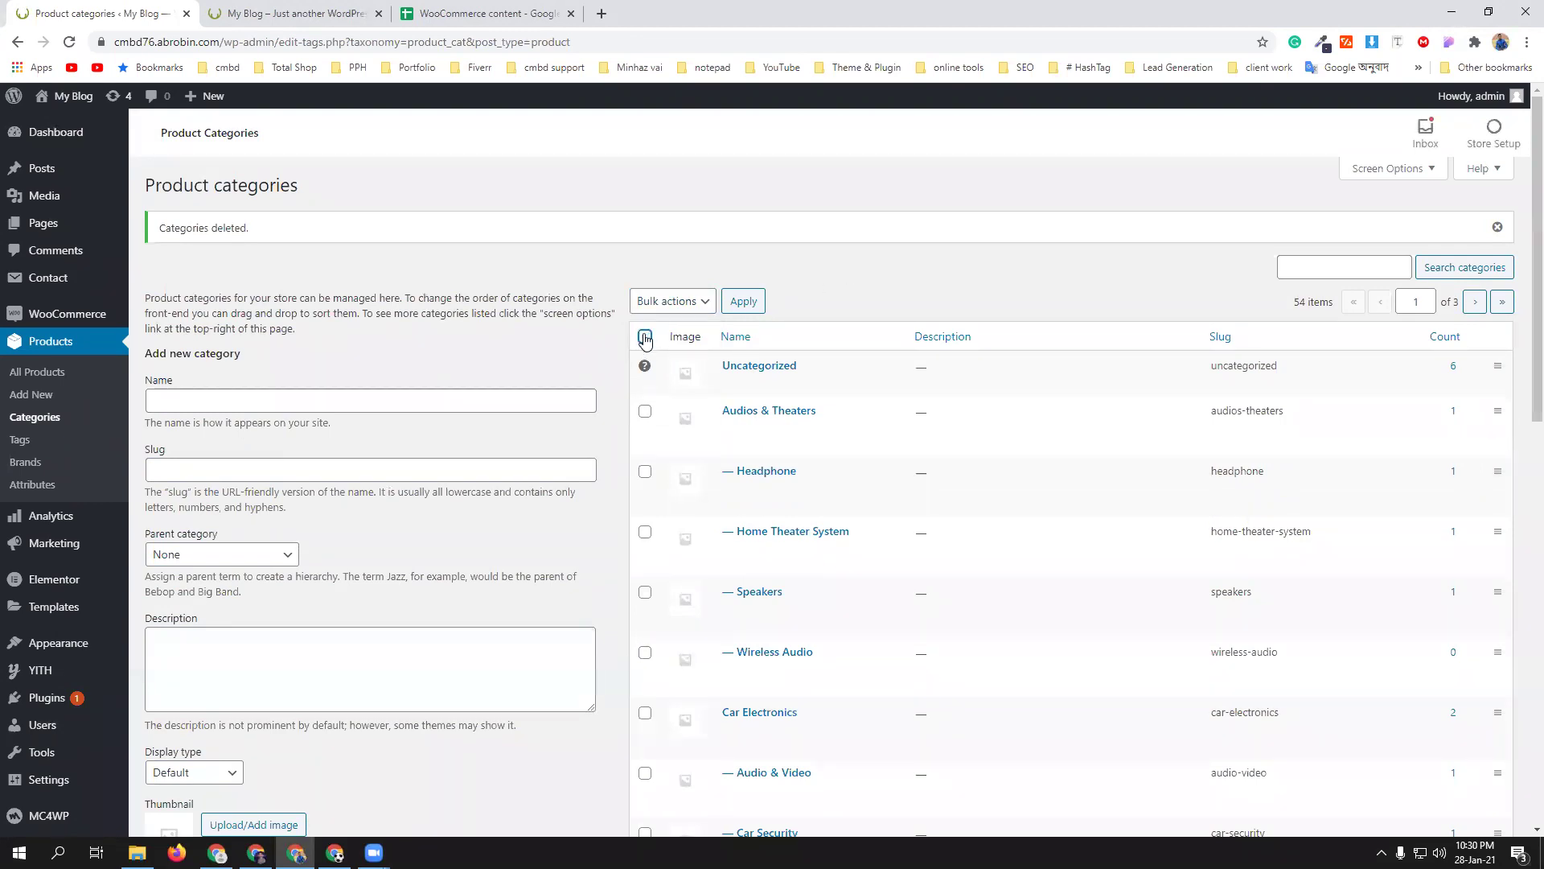
click(672, 301)
click(651, 336)
click(743, 301)
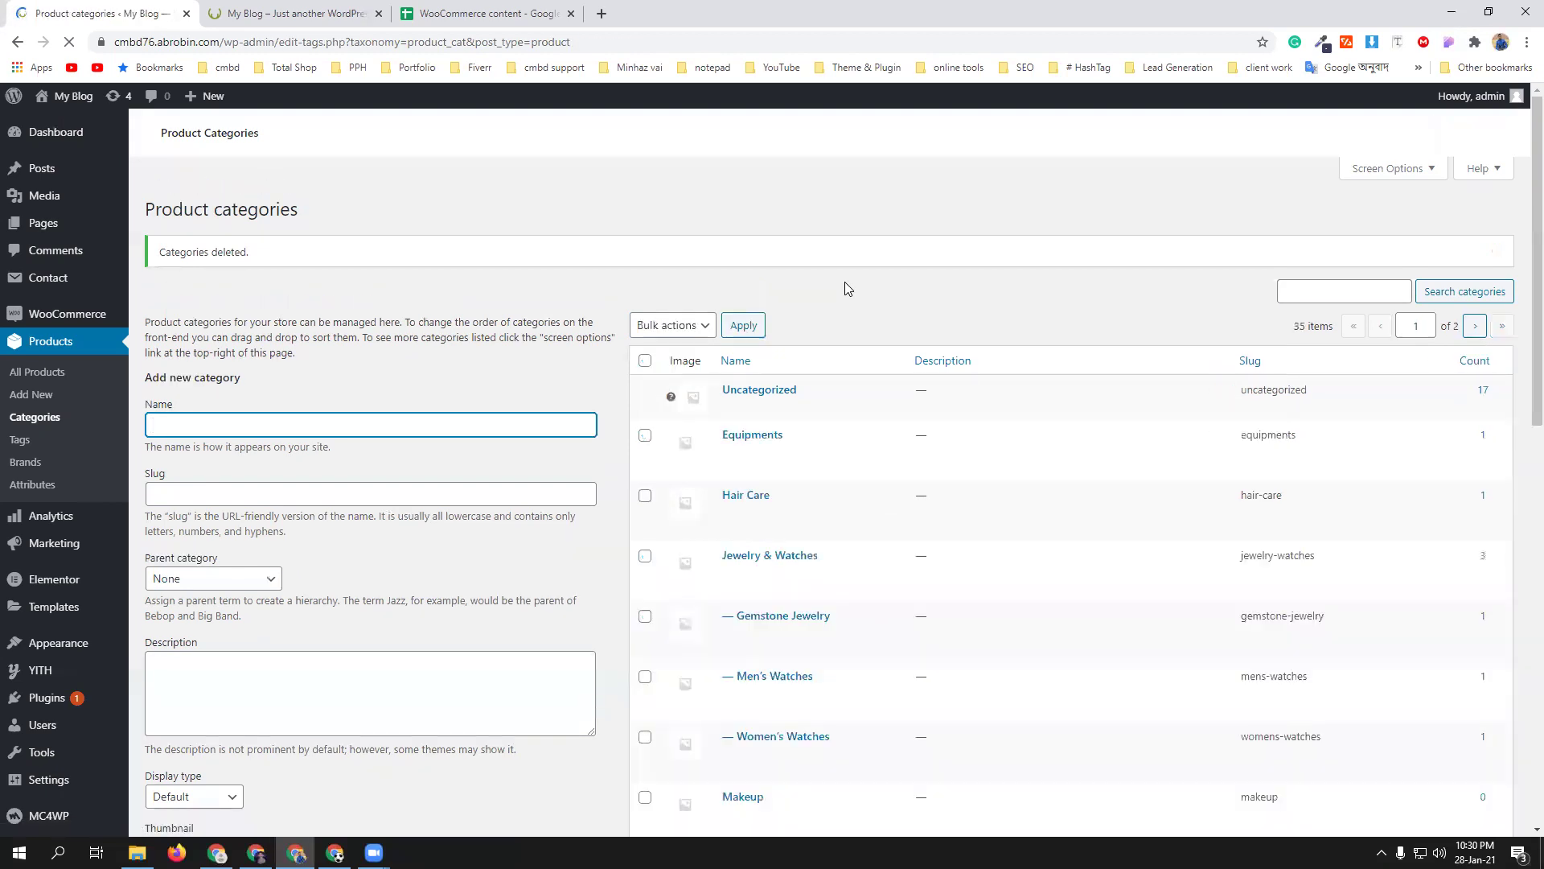
- Bulk-delete the remaining demo categories on the following pages, leaving Uncategorized
click(645, 336)
click(655, 301)
click(653, 339)
click(742, 301)
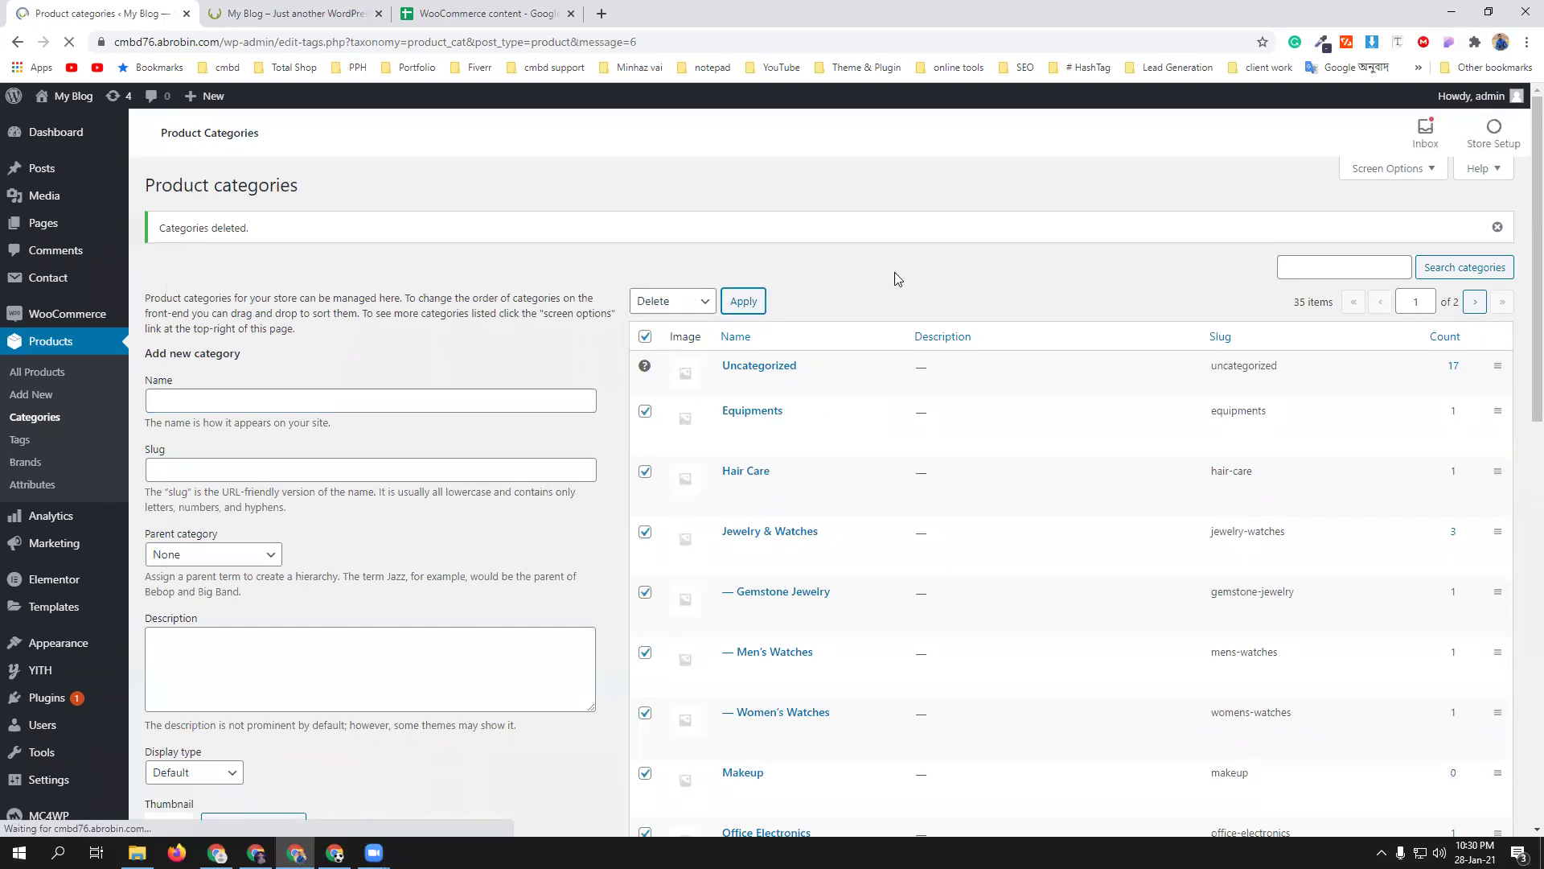
click(648, 357)
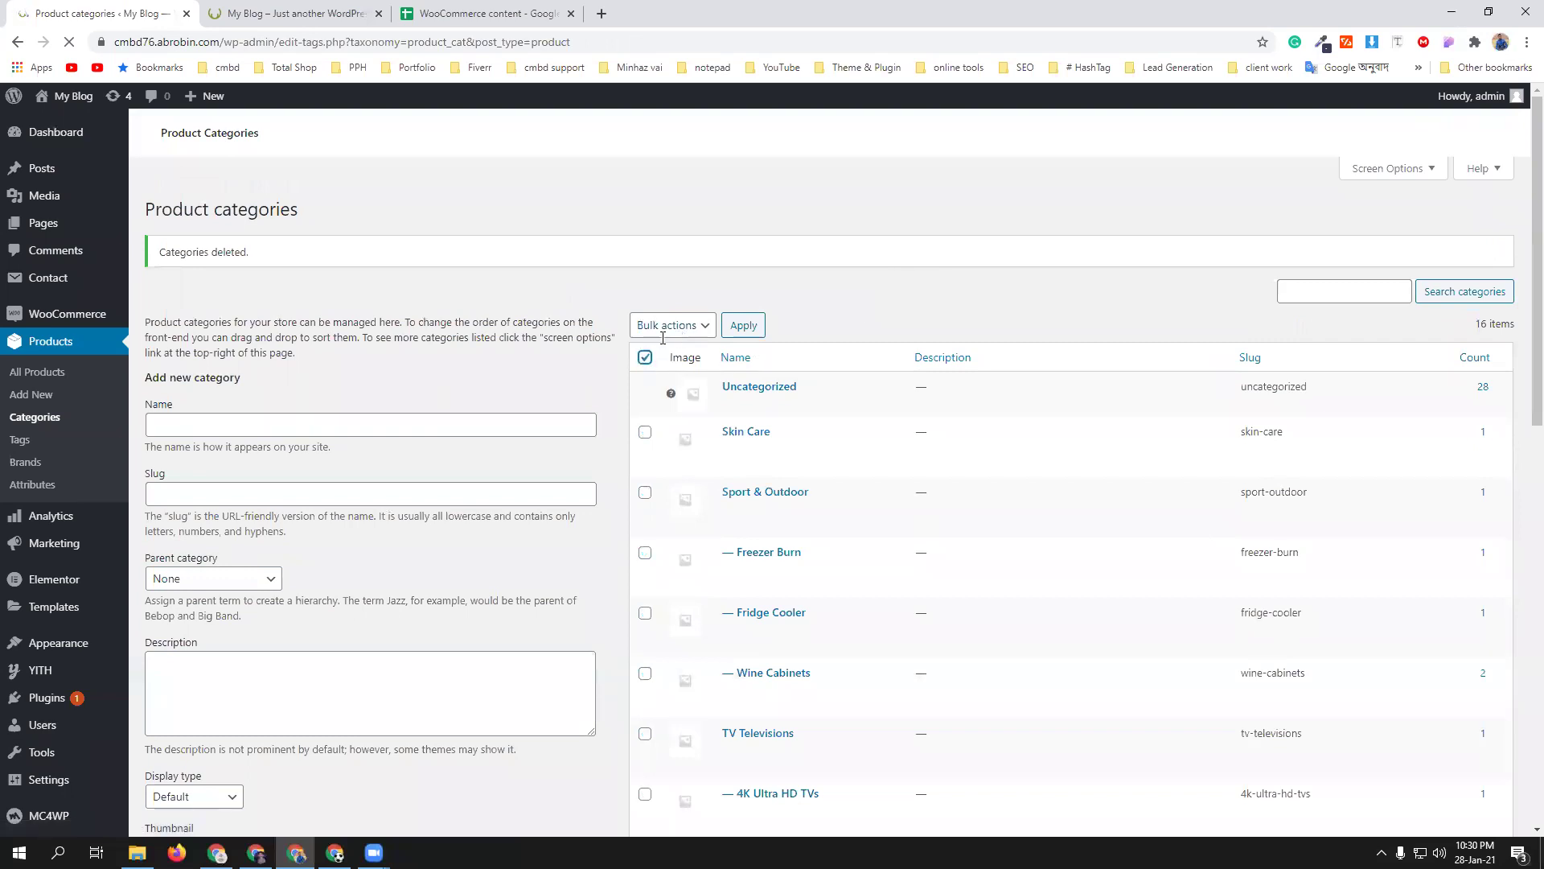
click(645, 333)
click(672, 301)
click(676, 341)
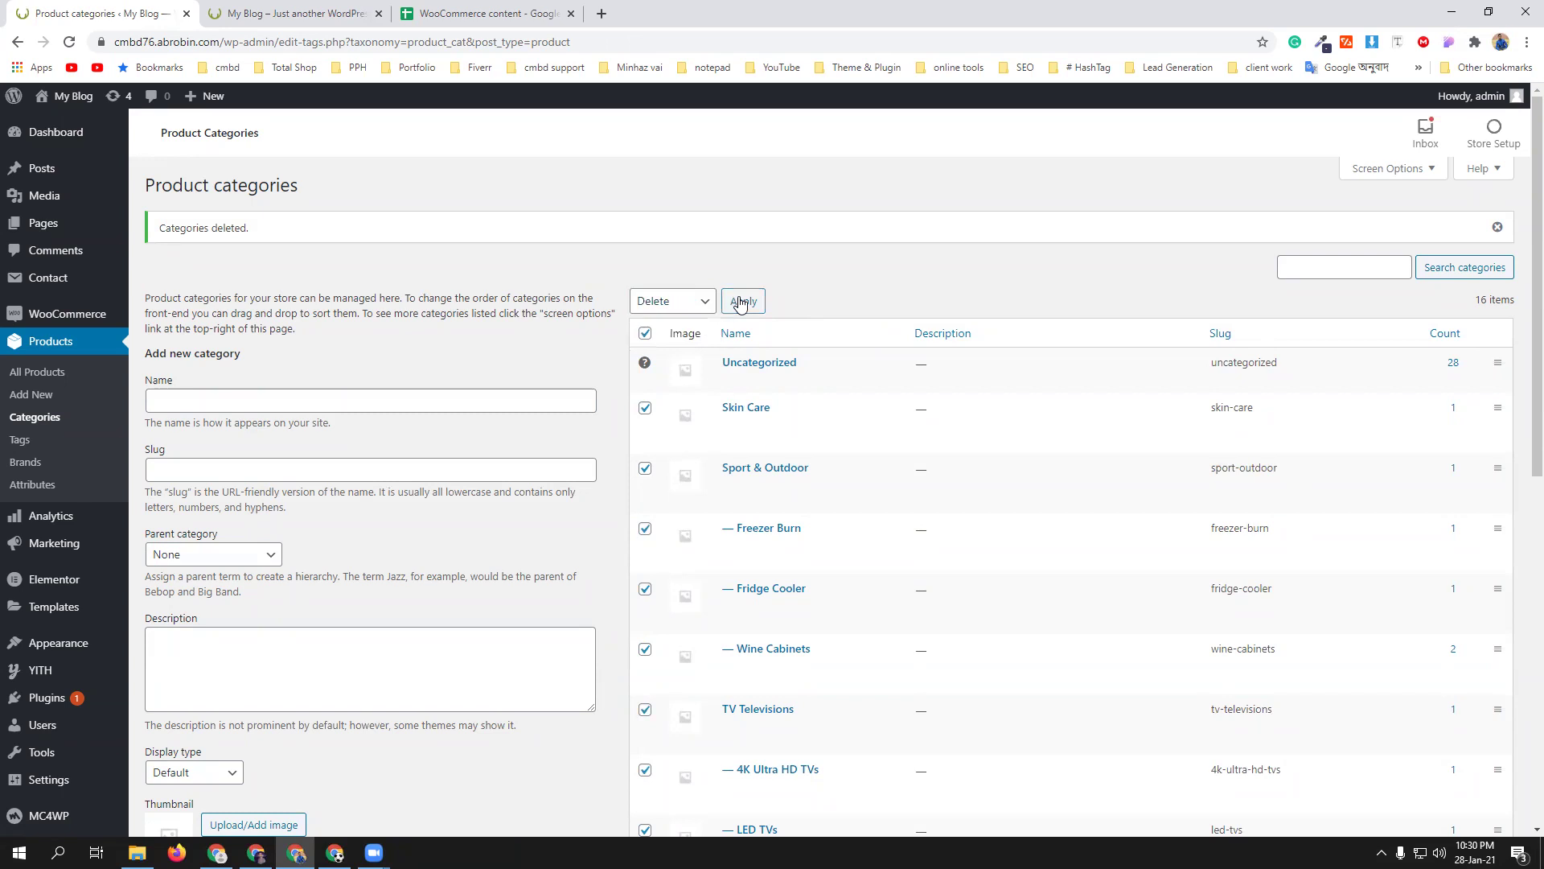
click(740, 302)
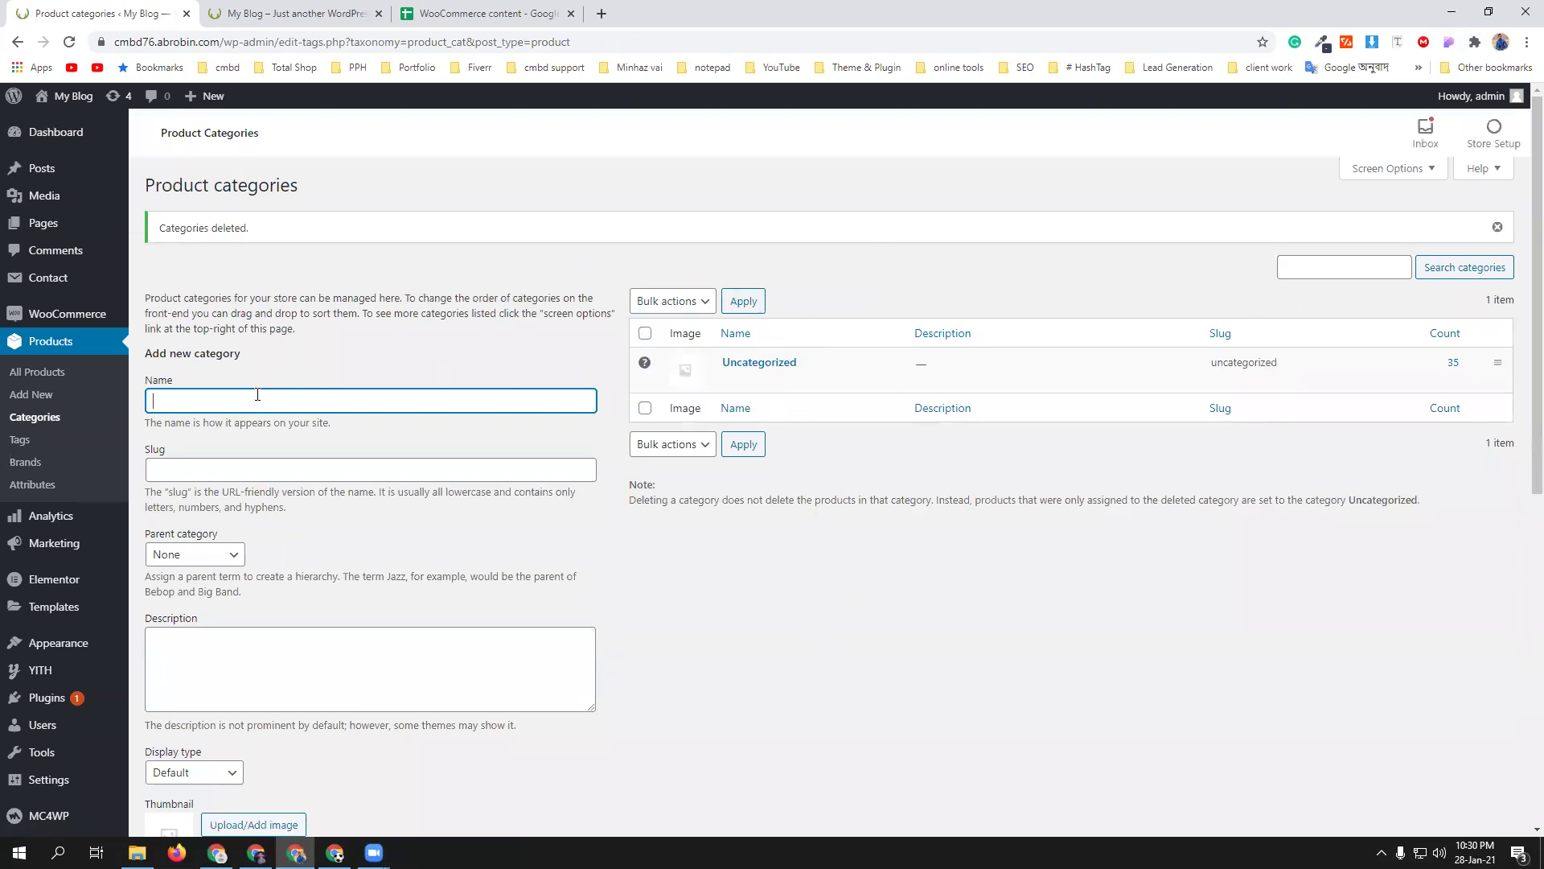
- Enter 'Mens collection' as the category name and check the storefront's Marshall Kilburn speaker page
text(Mens collection)
click(293, 14)
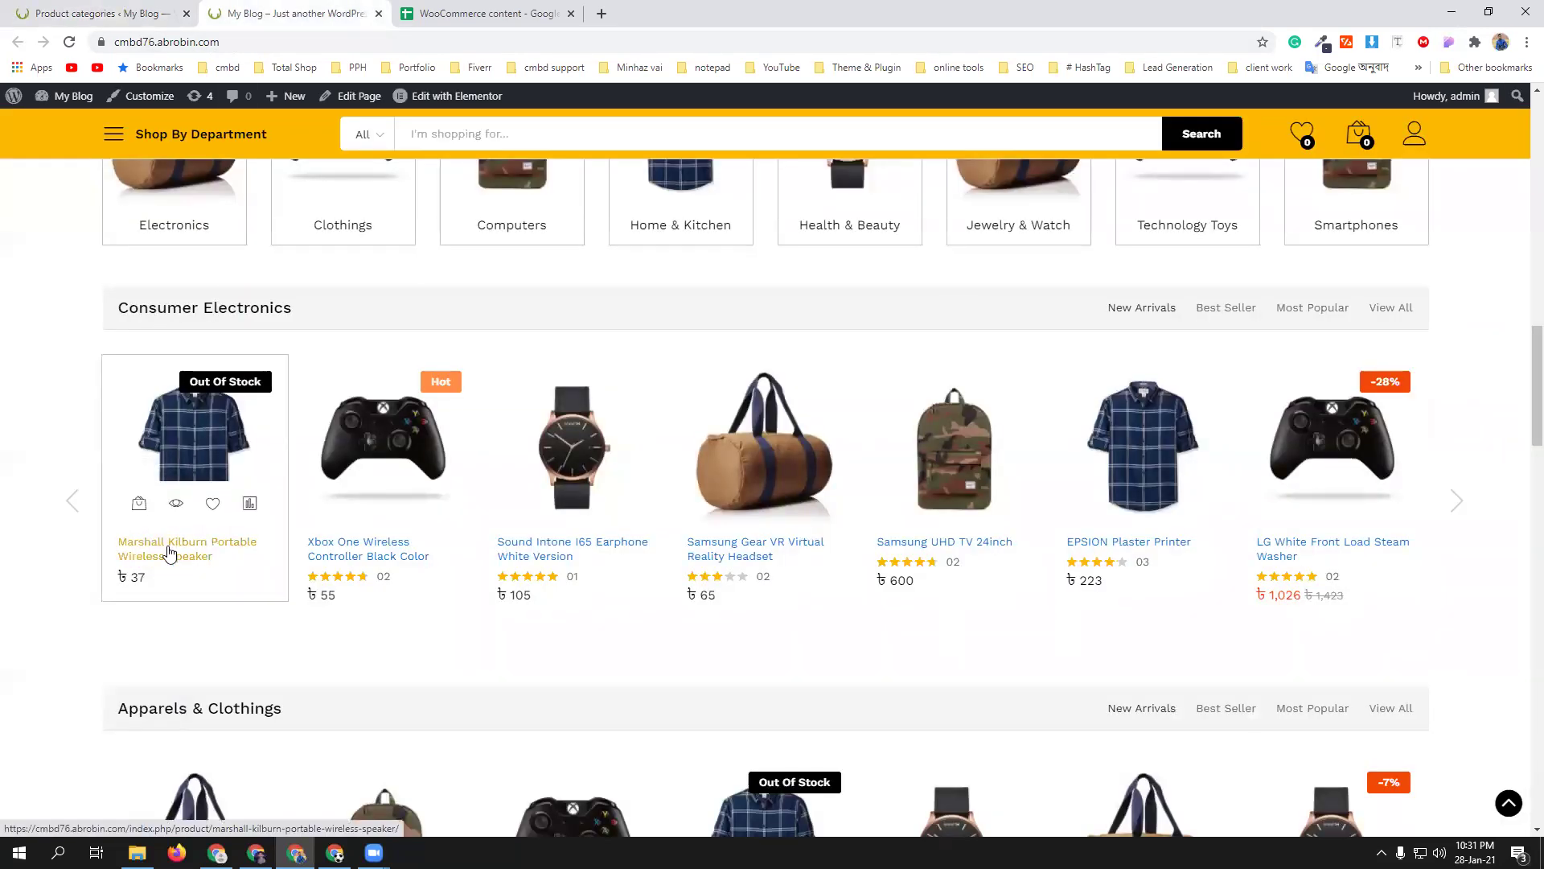
click(169, 551)
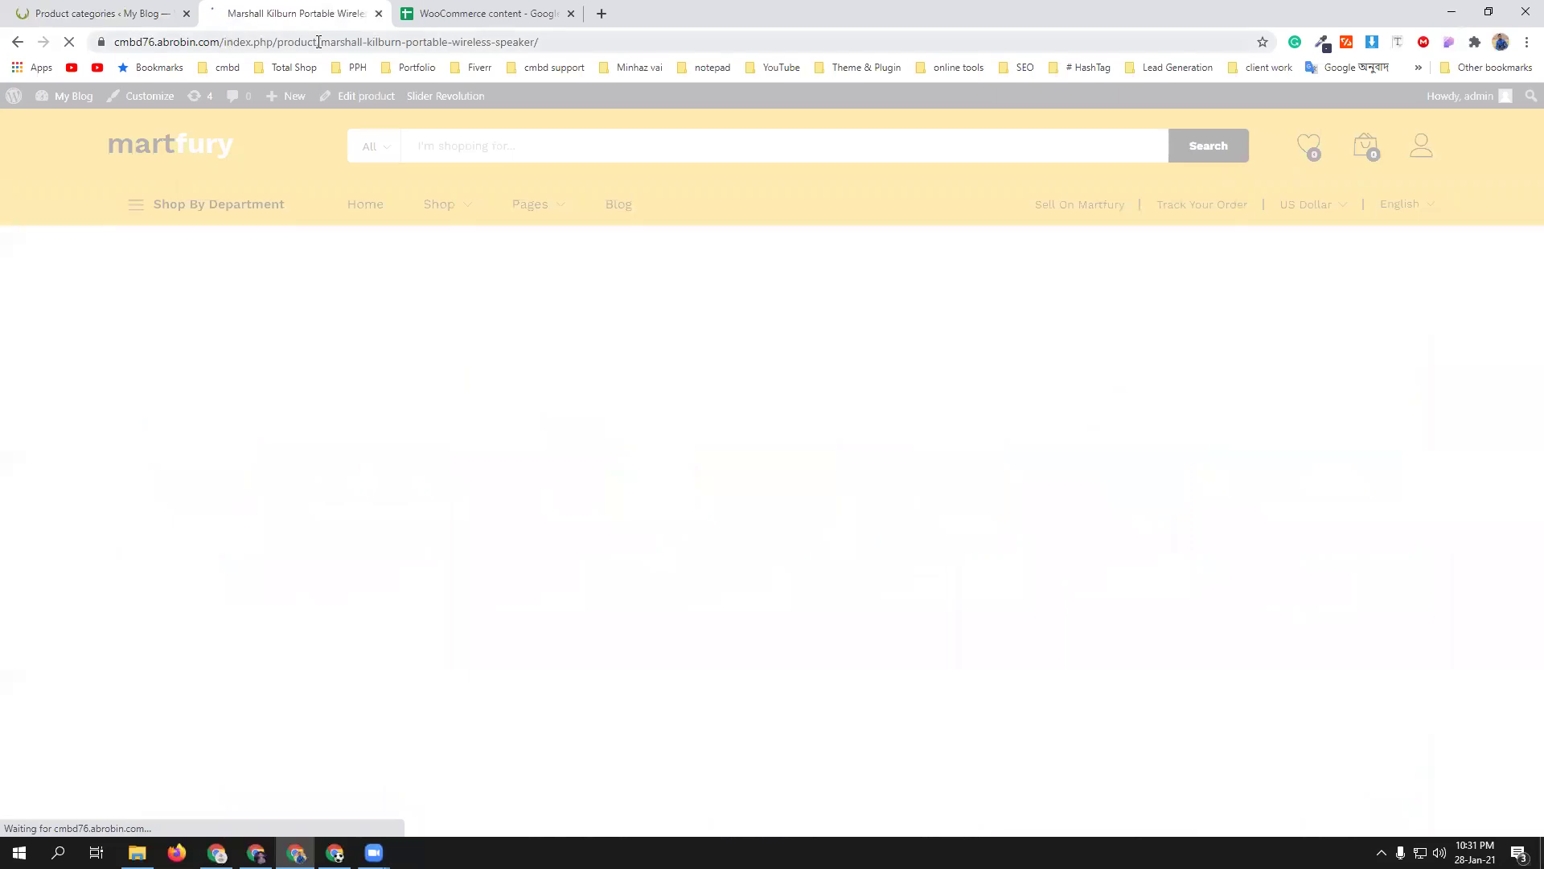
click(106, 13)
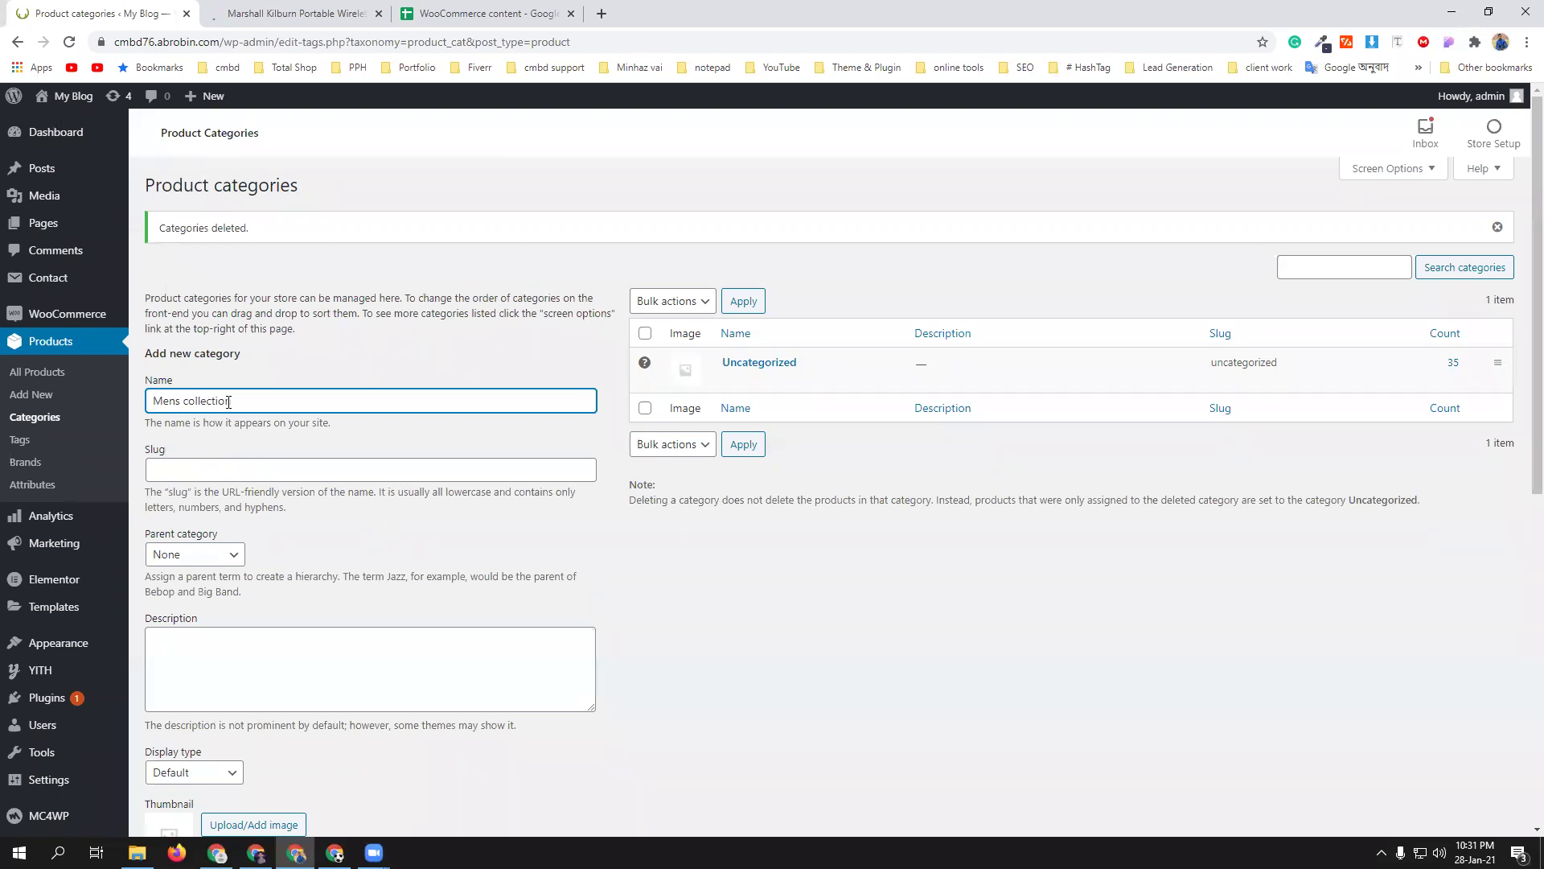
click(384, 563)
scroll(374, 499, down, 2)
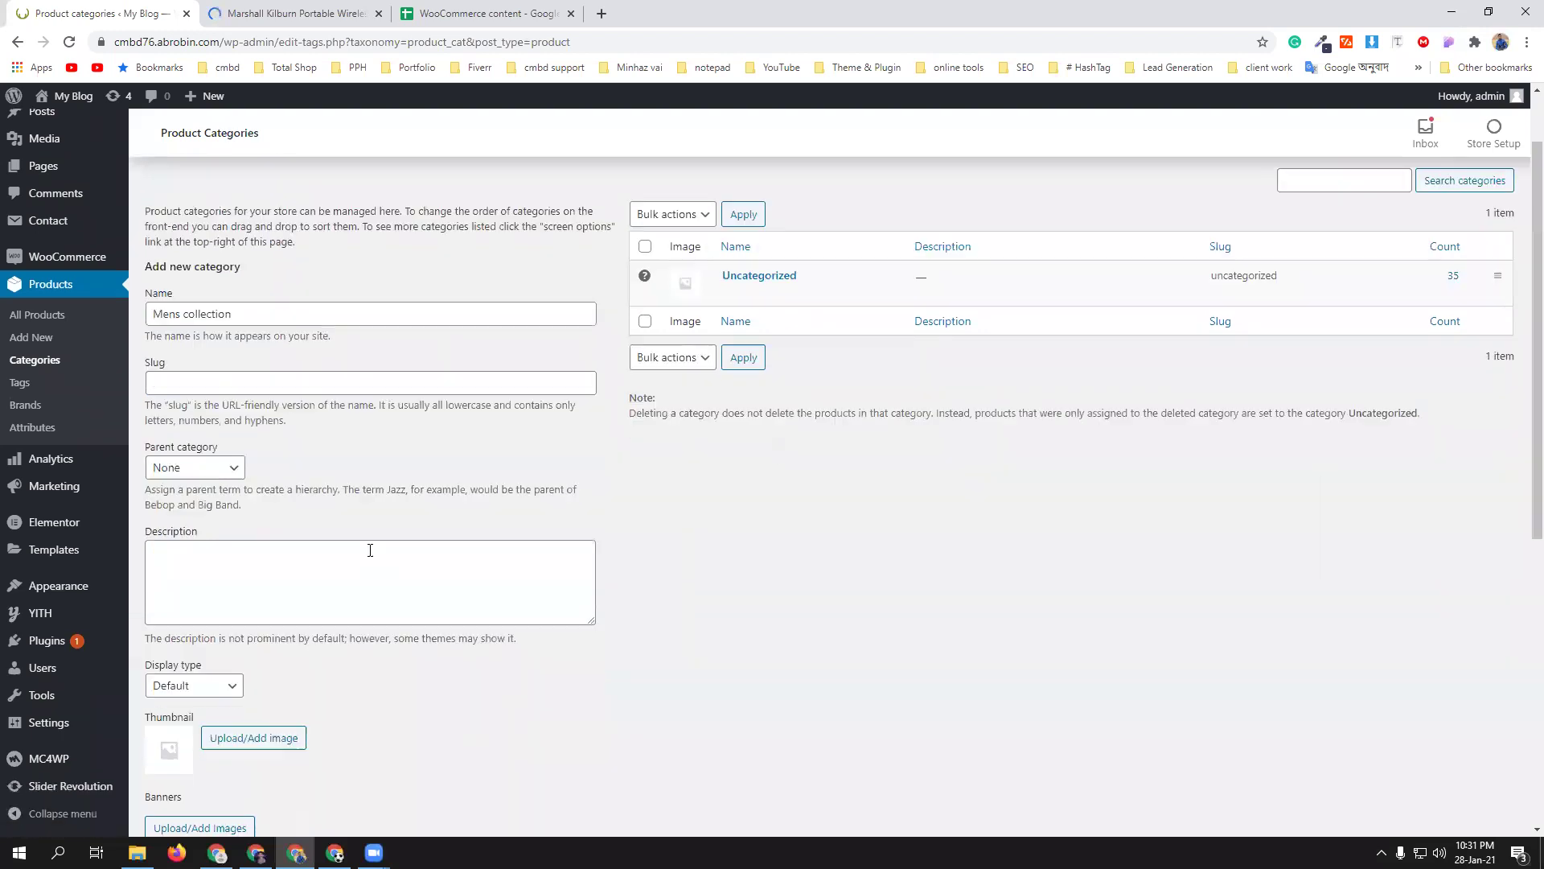
scroll(370, 409, up, 2)
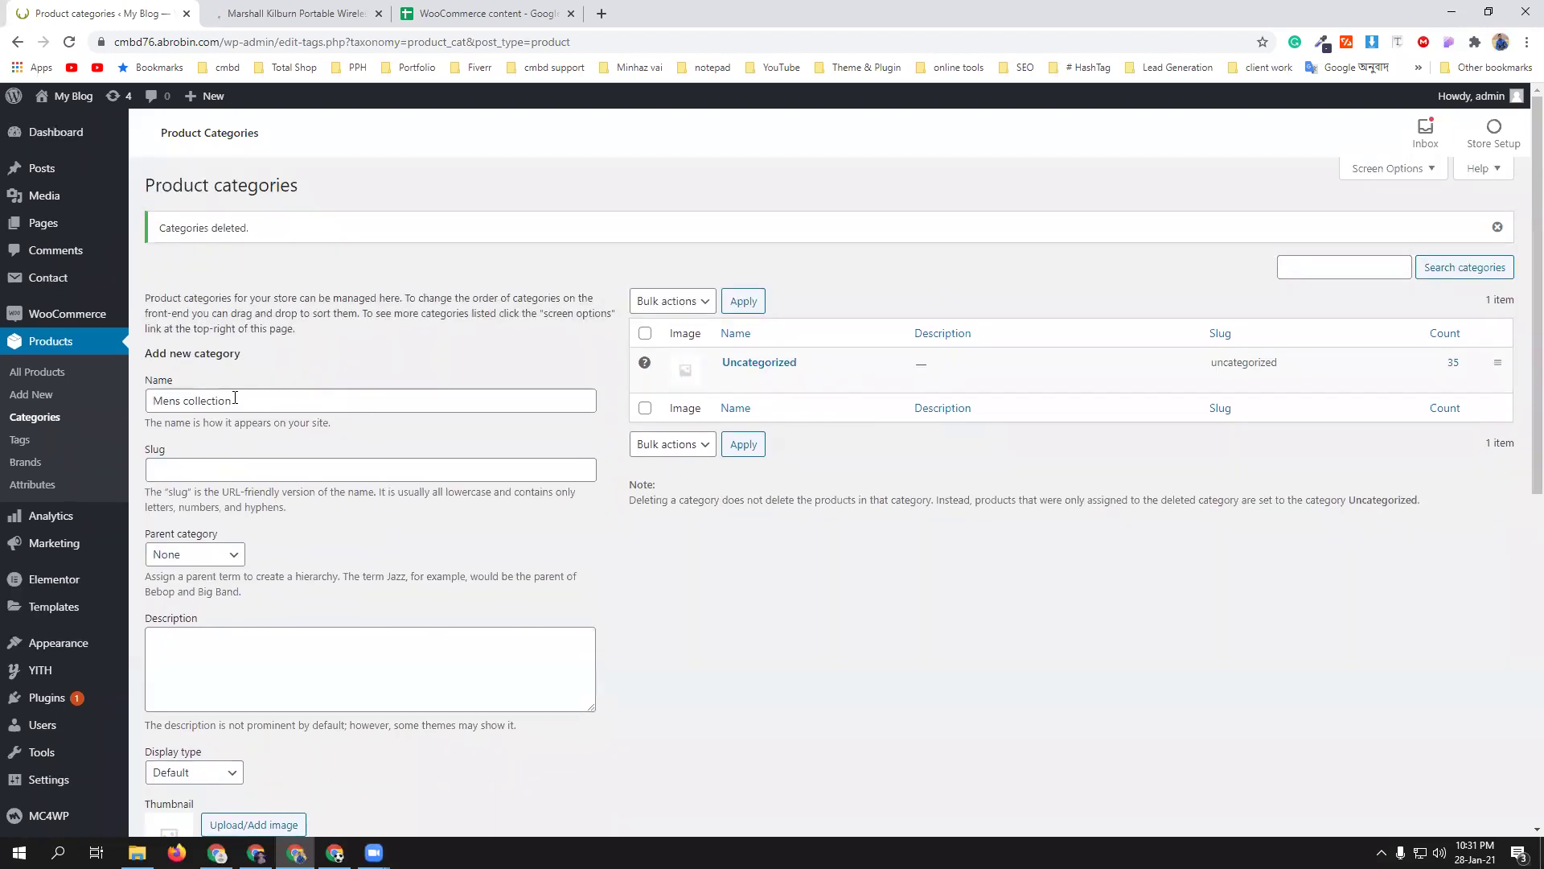
scroll(400, 551, down, 2)
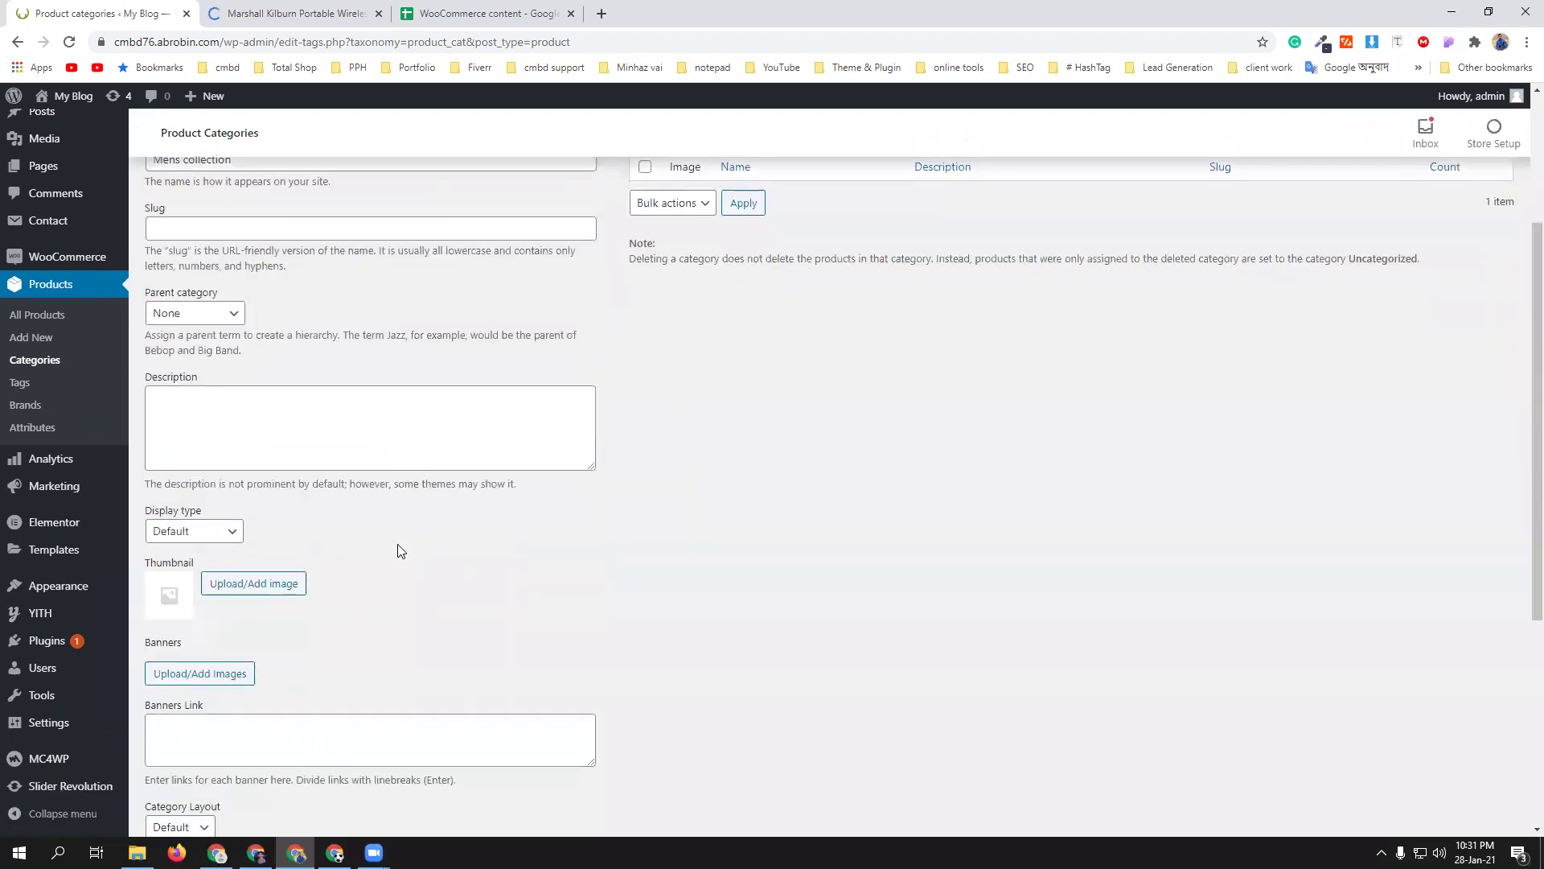
scroll(452, 548, down, 2)
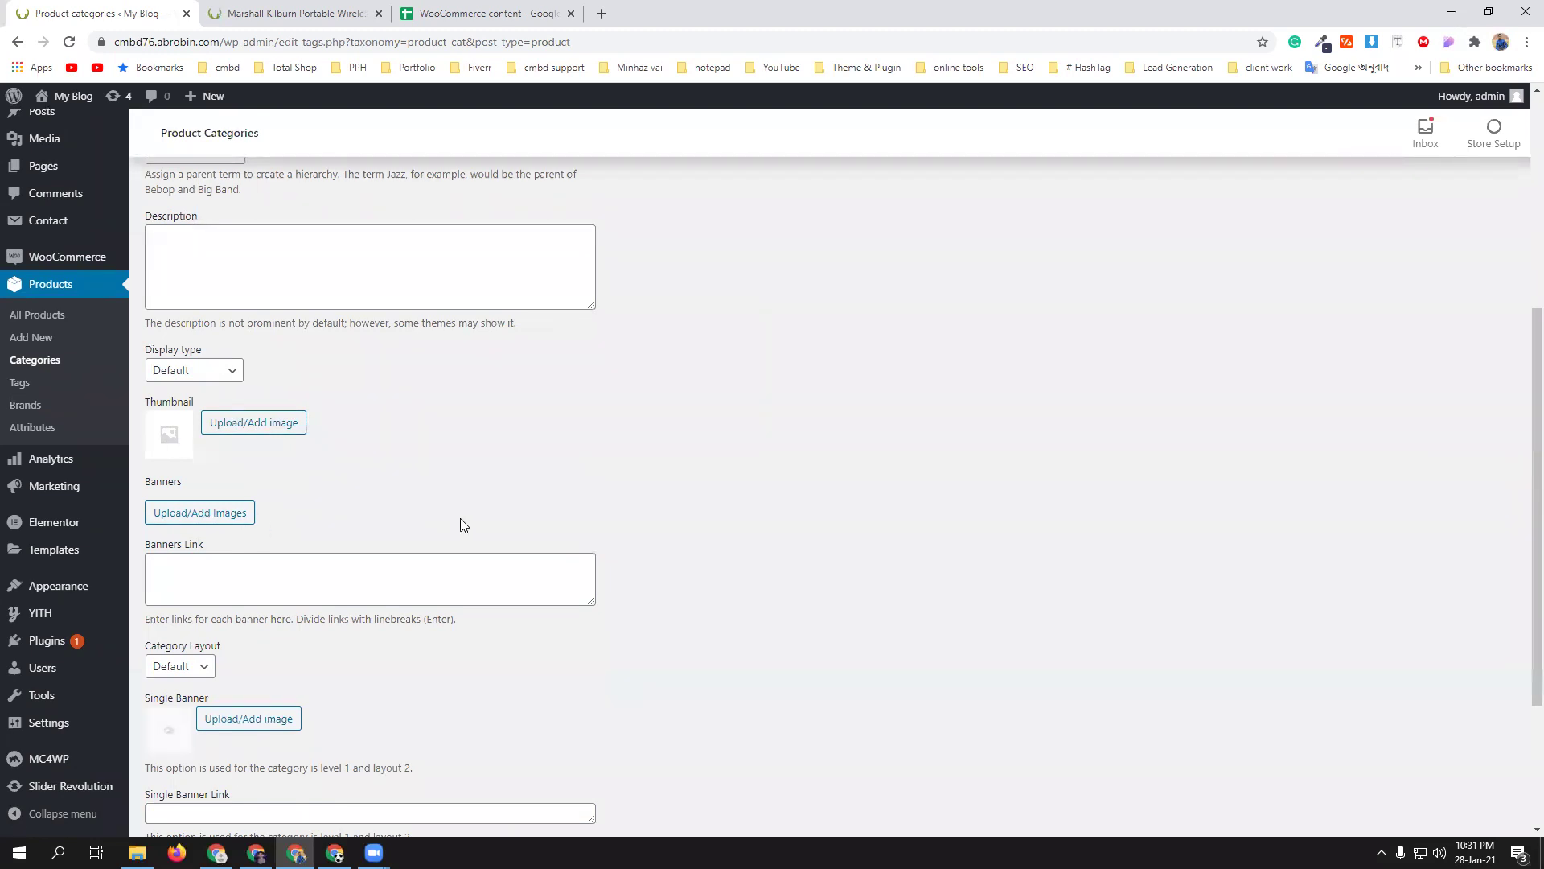
scroll(460, 524, up, 3)
- After viewing the store homepage, save Mens collection as a new product category
click(353, 13)
click(92, 100)
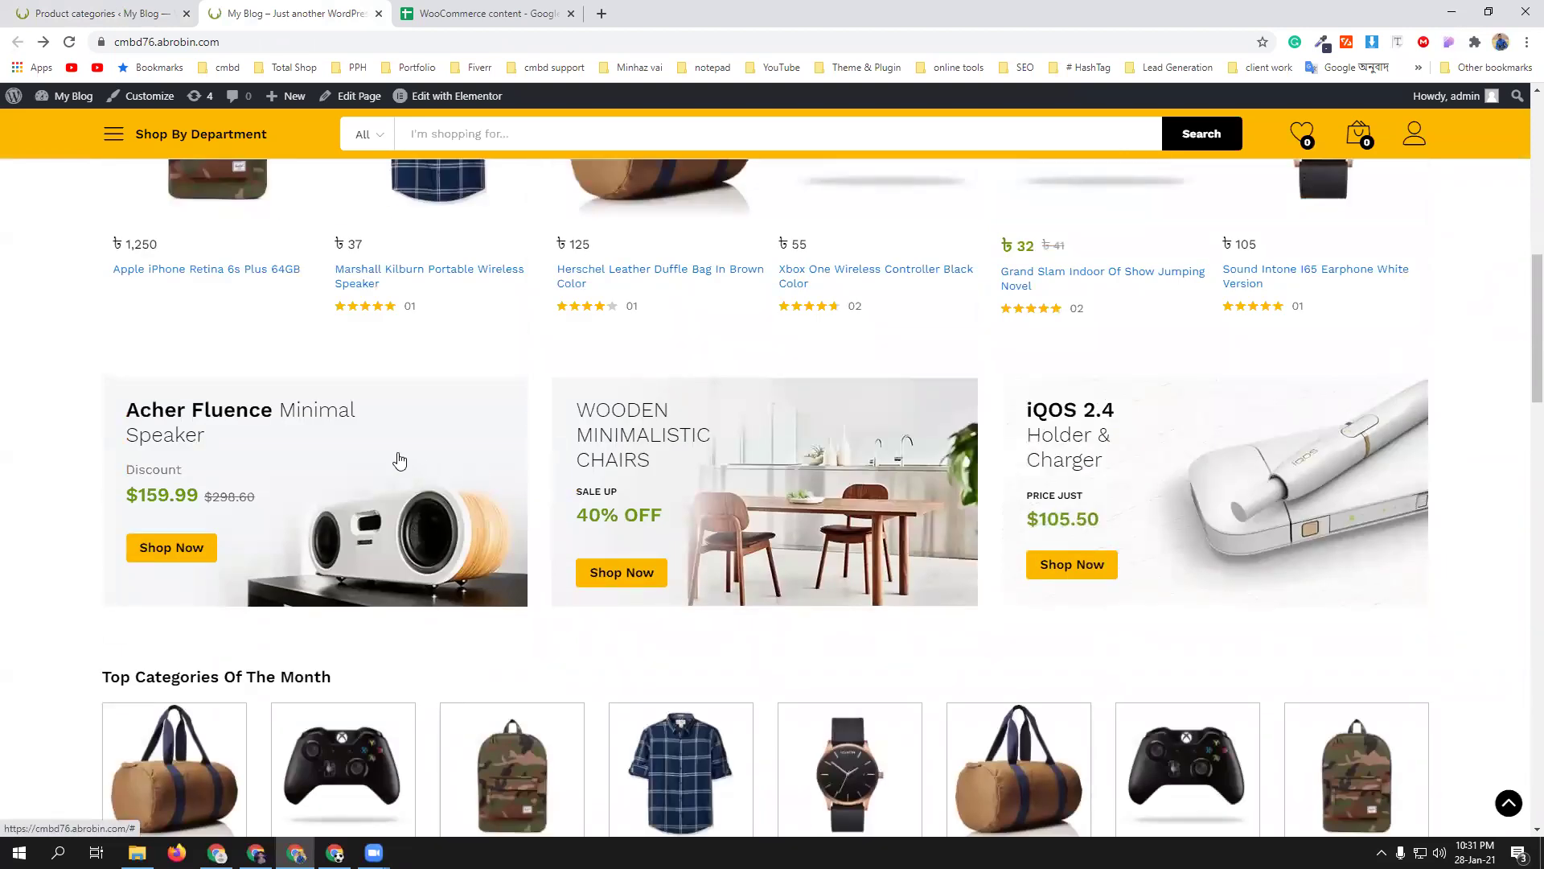
click(103, 13)
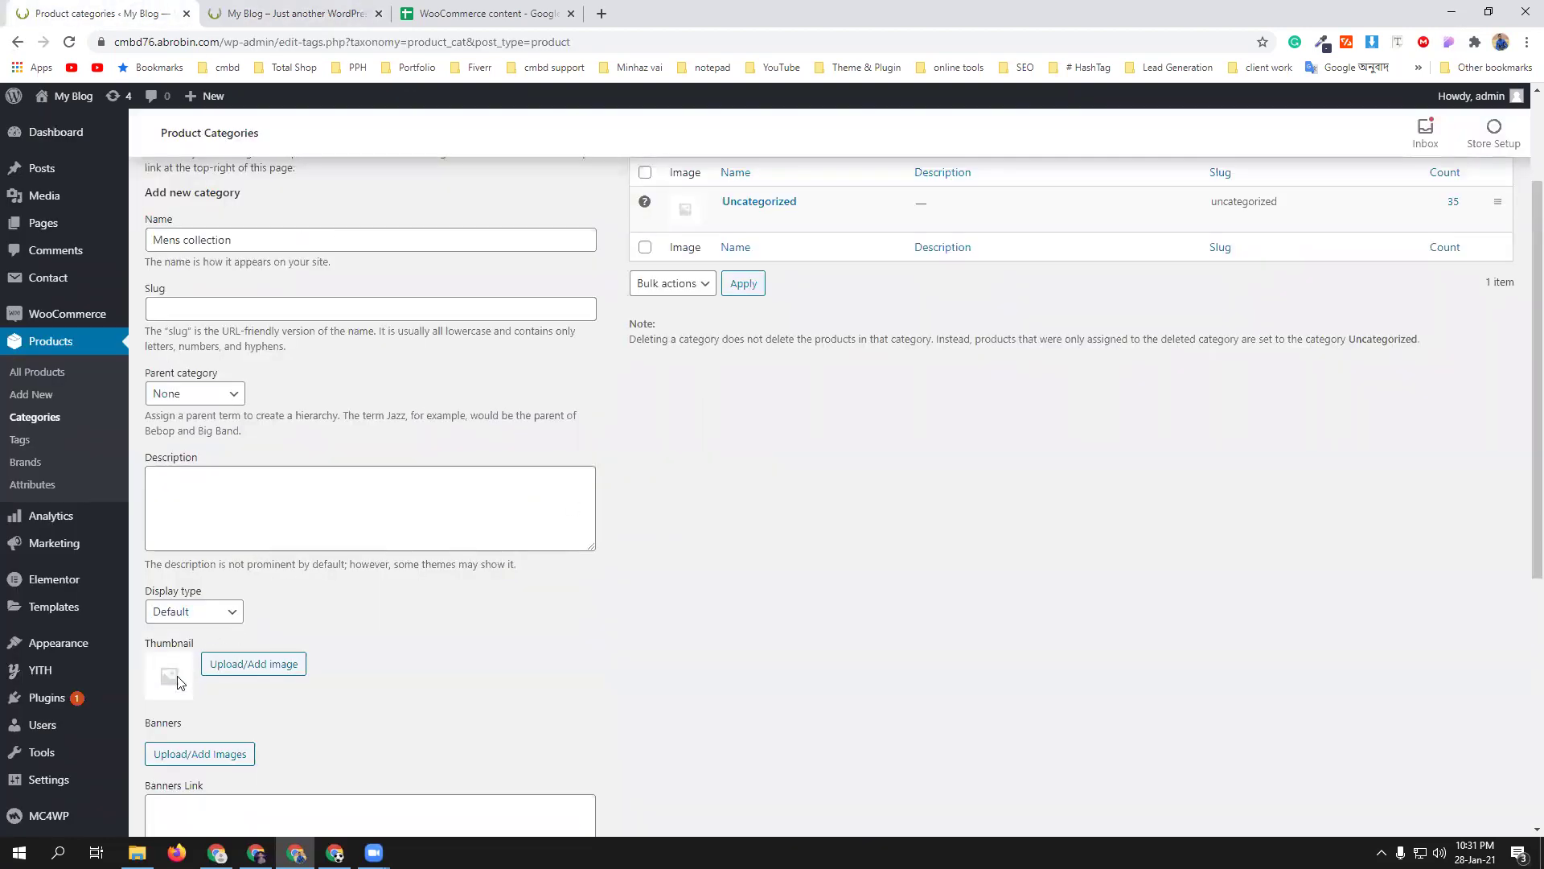
scroll(842, 637, down, 5)
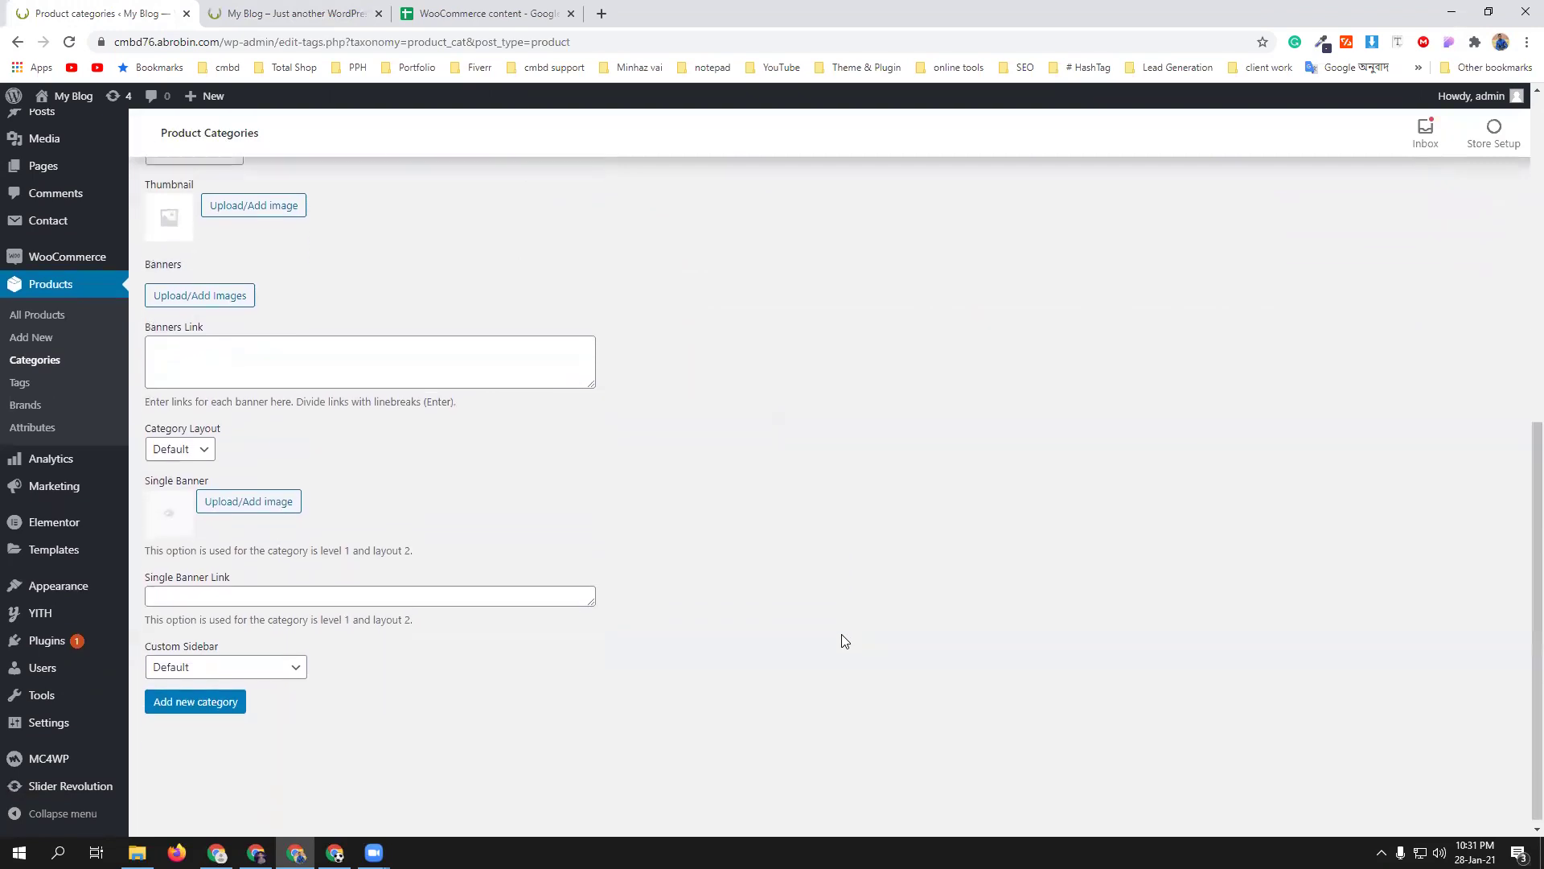
click(195, 698)
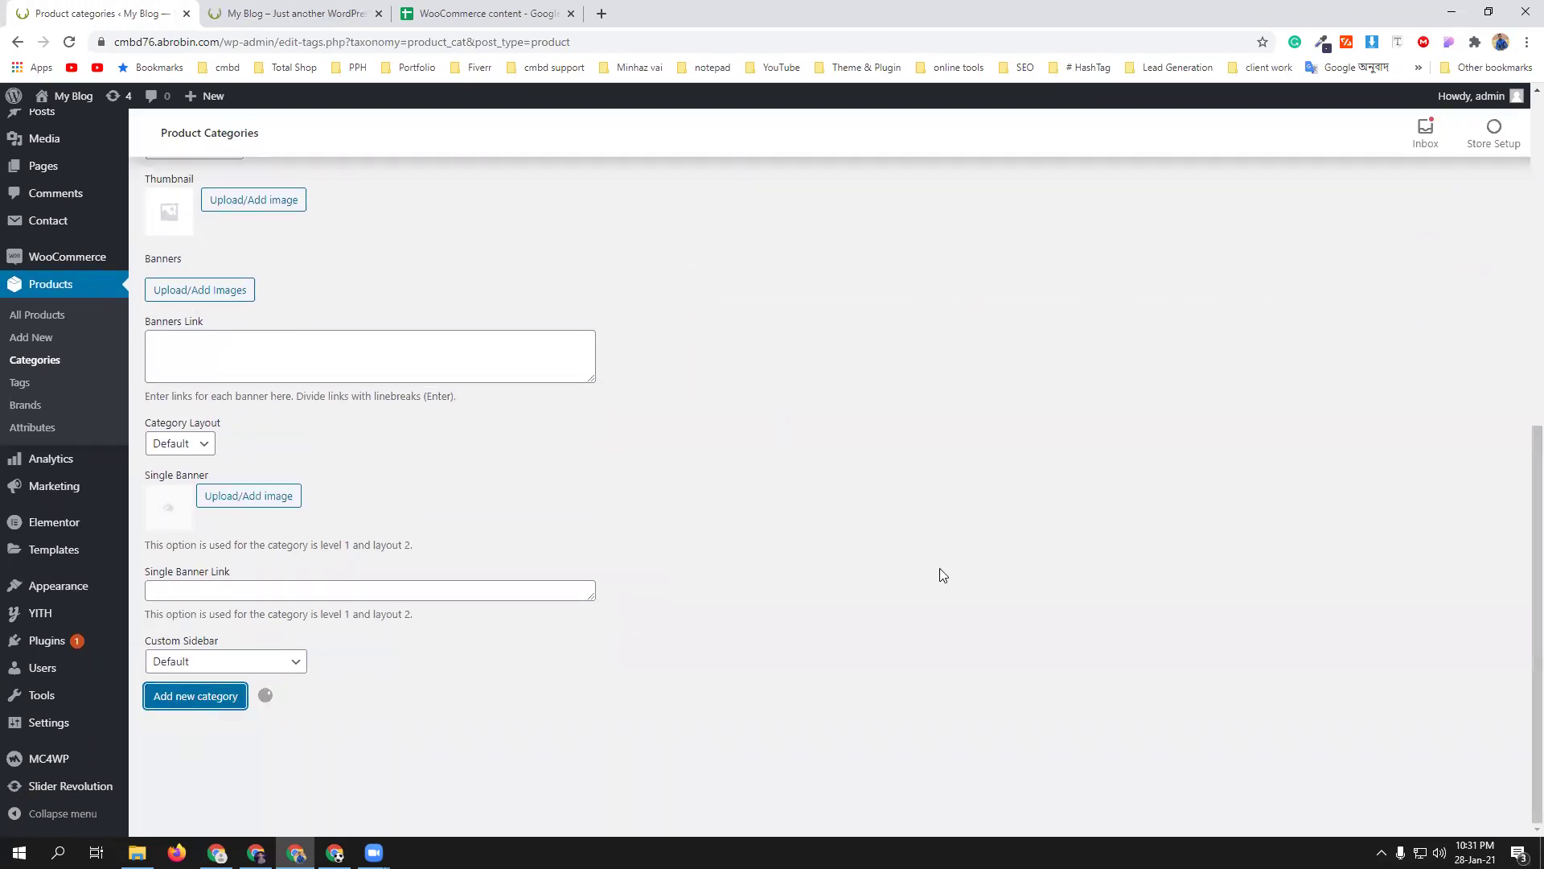
scroll(856, 594, up, 8)
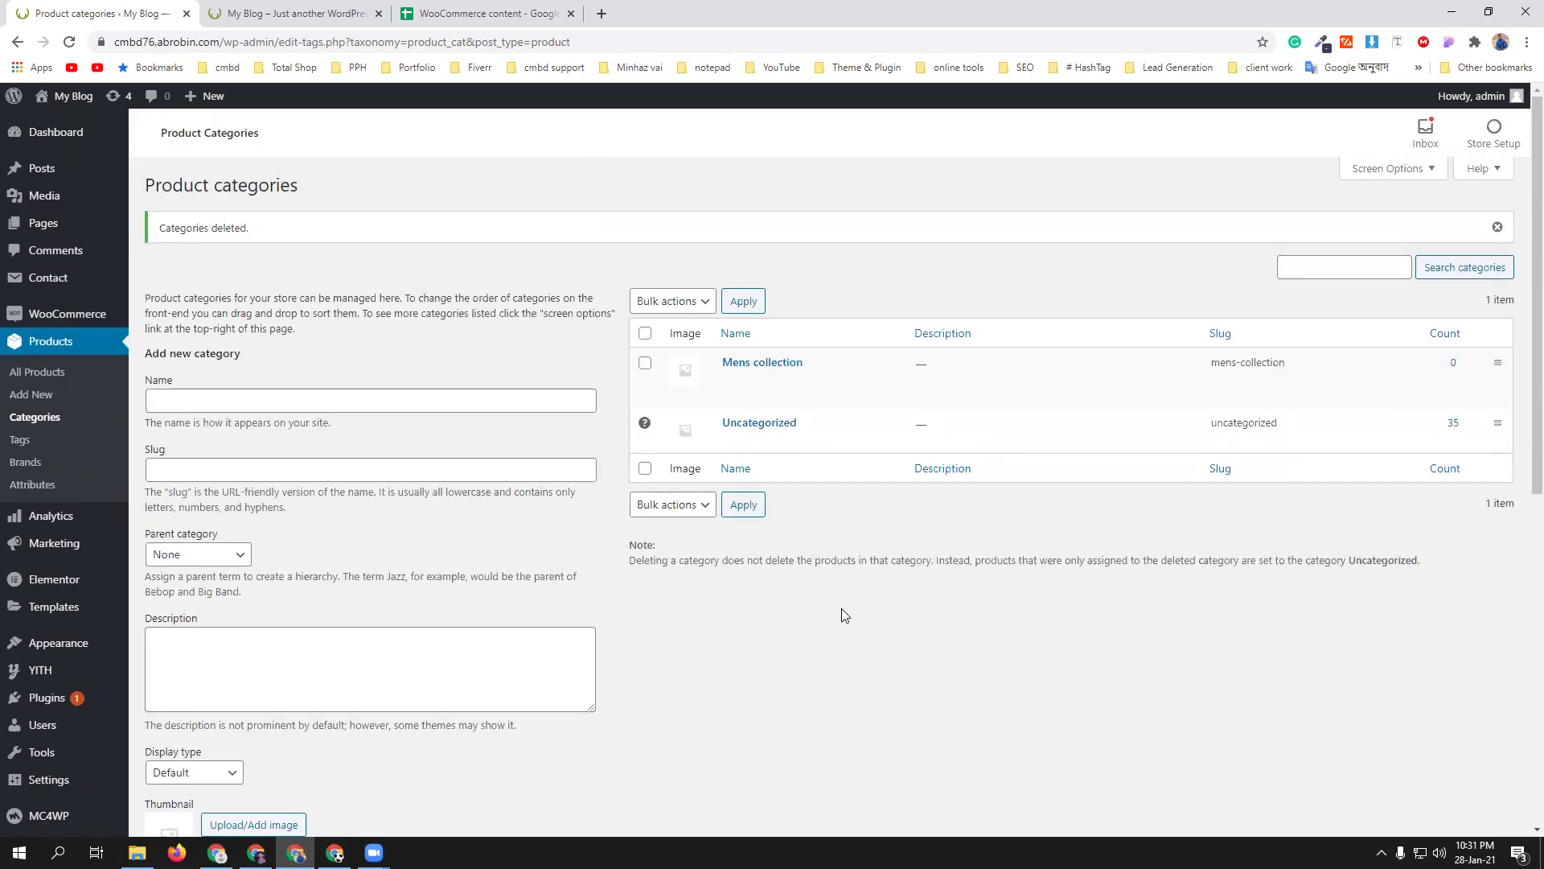
- Add a 'Mens Shirt' product category with Mens collection as its parent
click(285, 403)
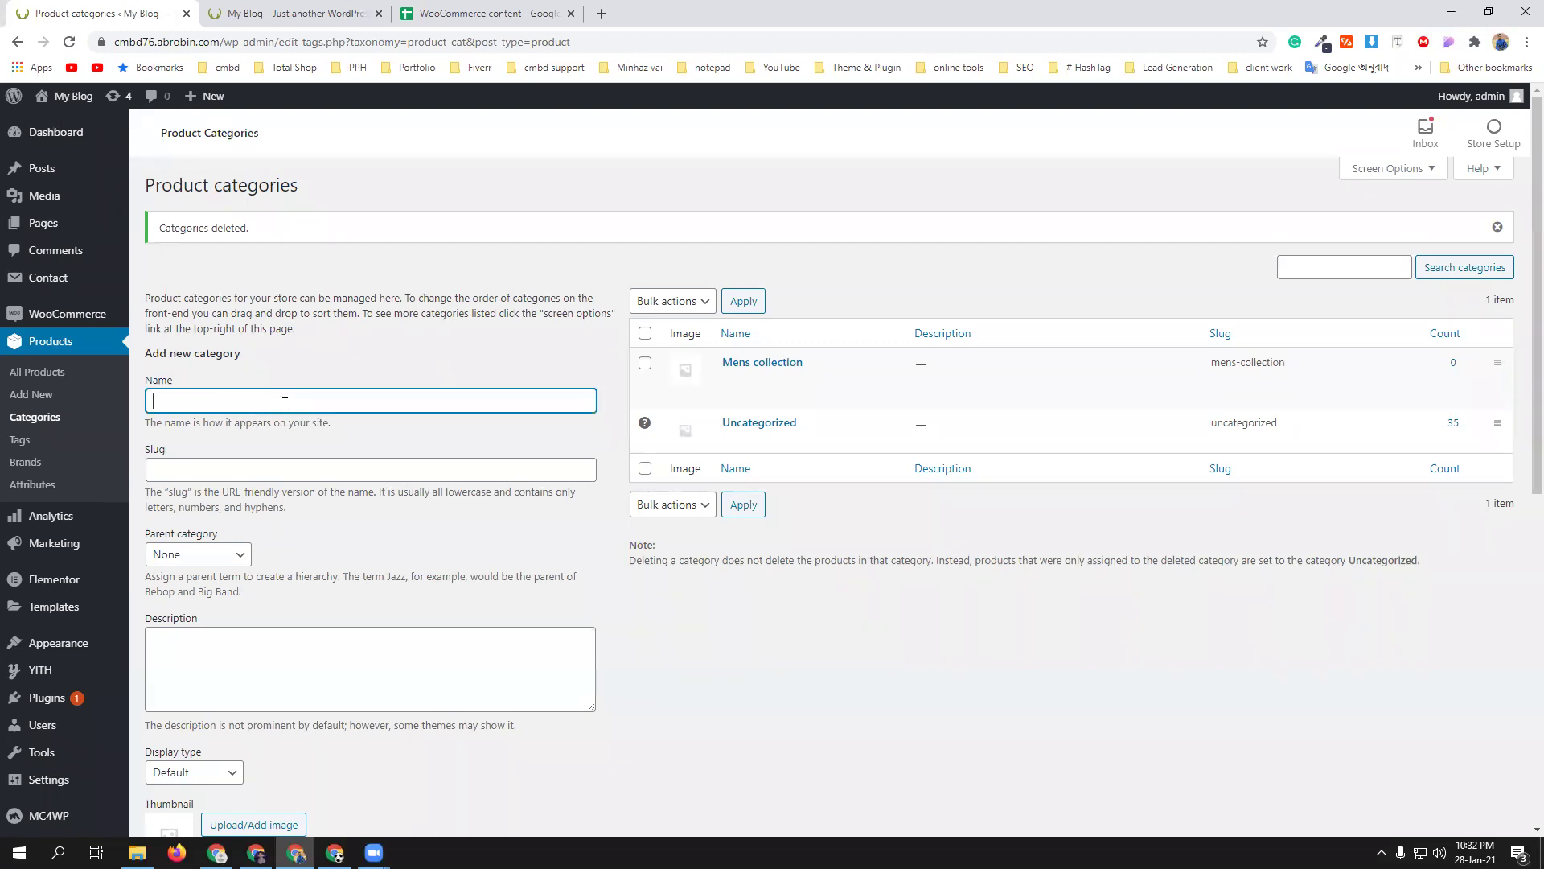
text(mens Shirt)
click(164, 402)
key(BackSpace)
text(M)
scroll(393, 546, down, 2)
click(245, 394)
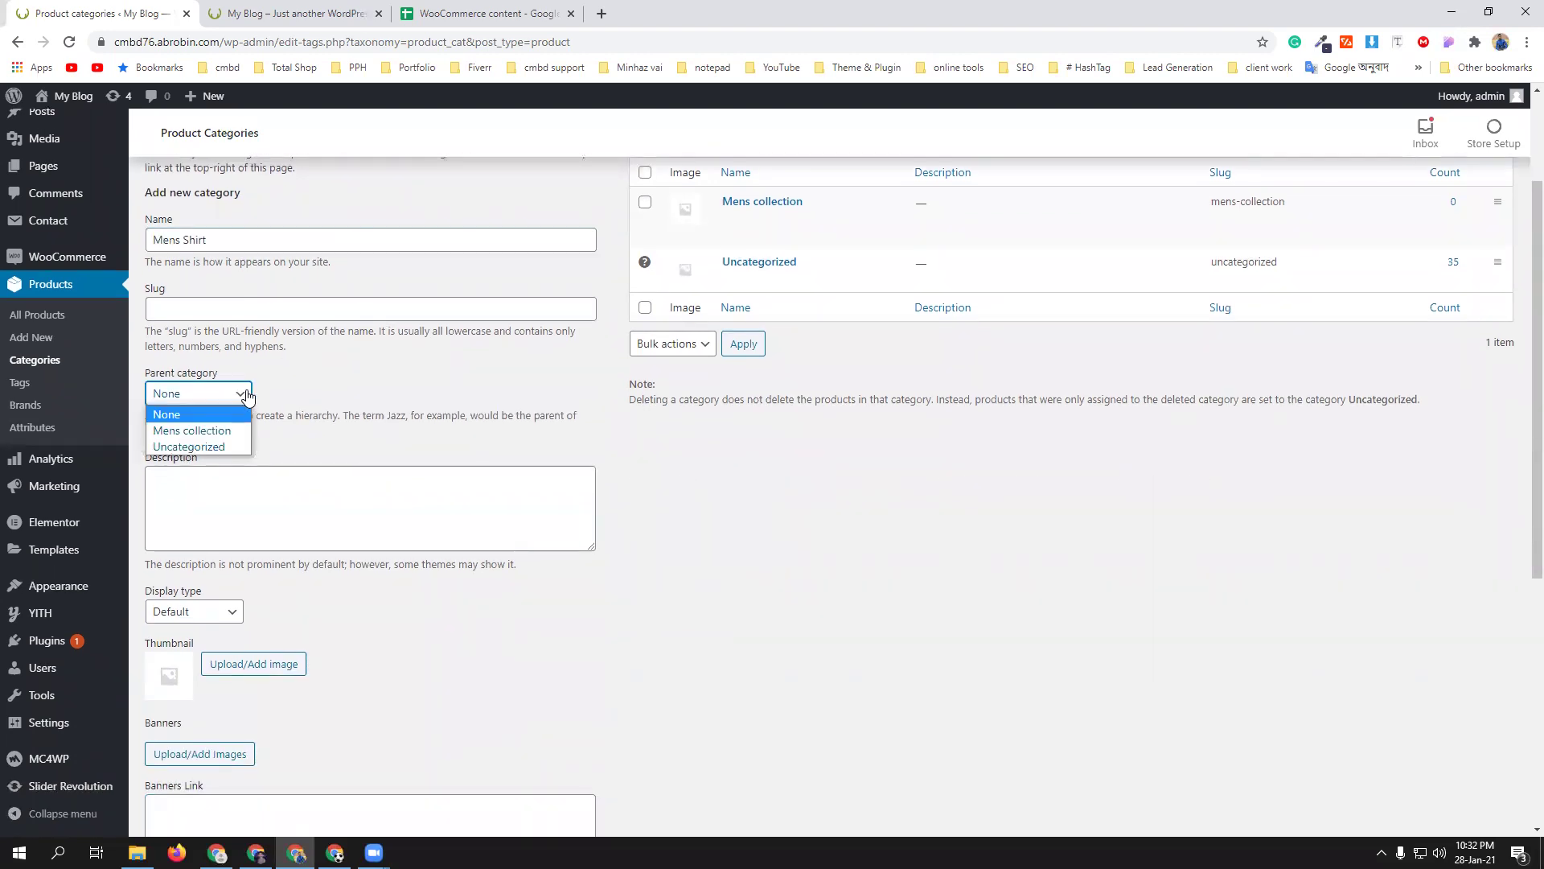
click(193, 430)
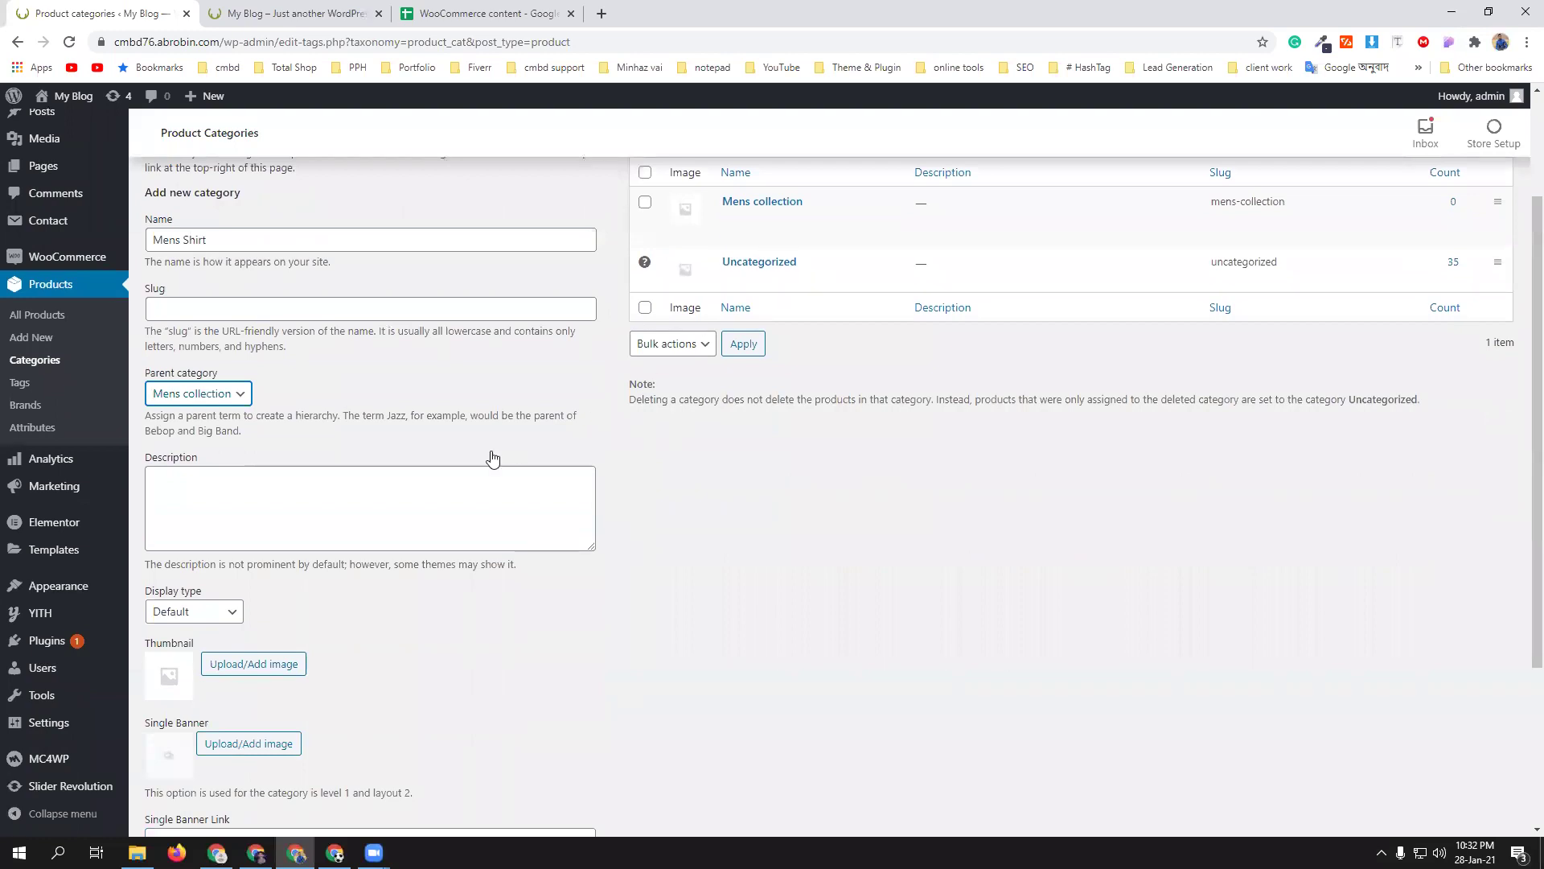
scroll(490, 455, down, 3)
click(241, 692)
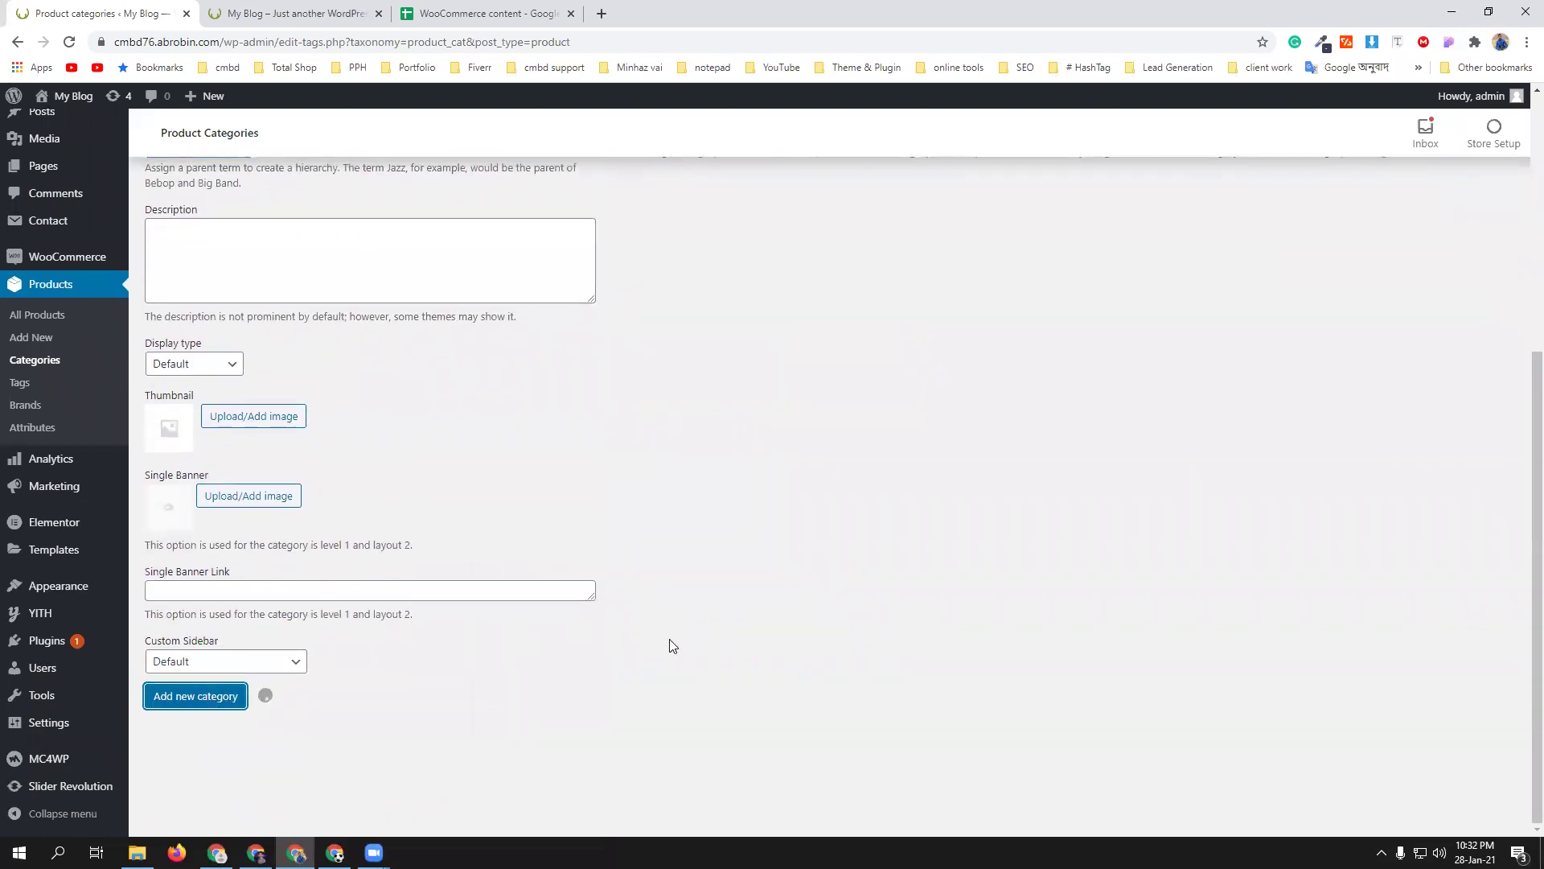
scroll(662, 648, up, 5)
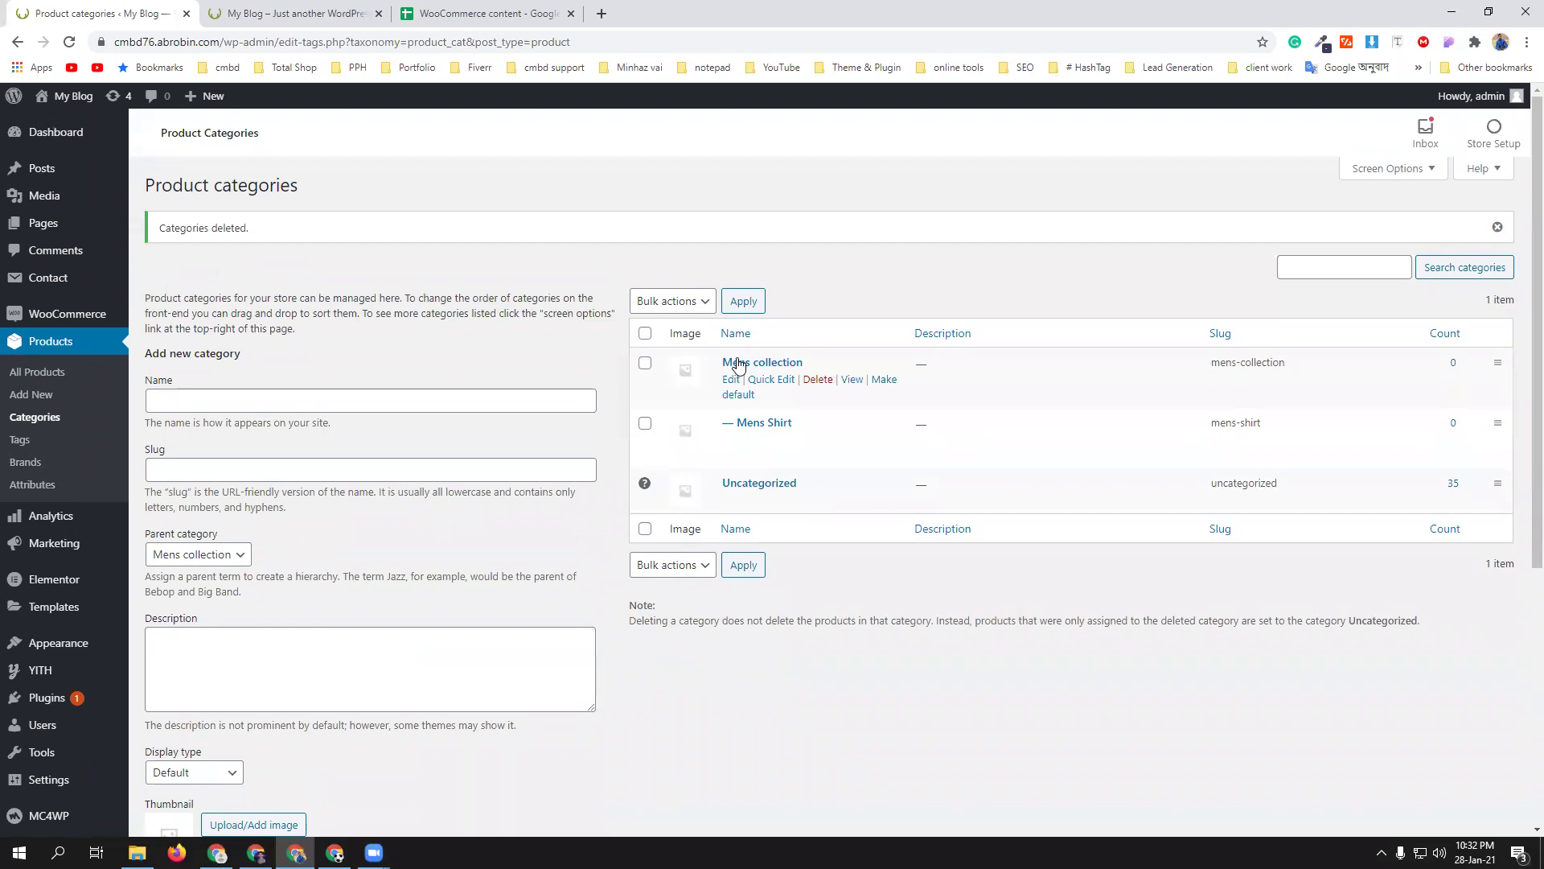
- Add a top-level 'Women's Collection' category with parent set to None
click(232, 393)
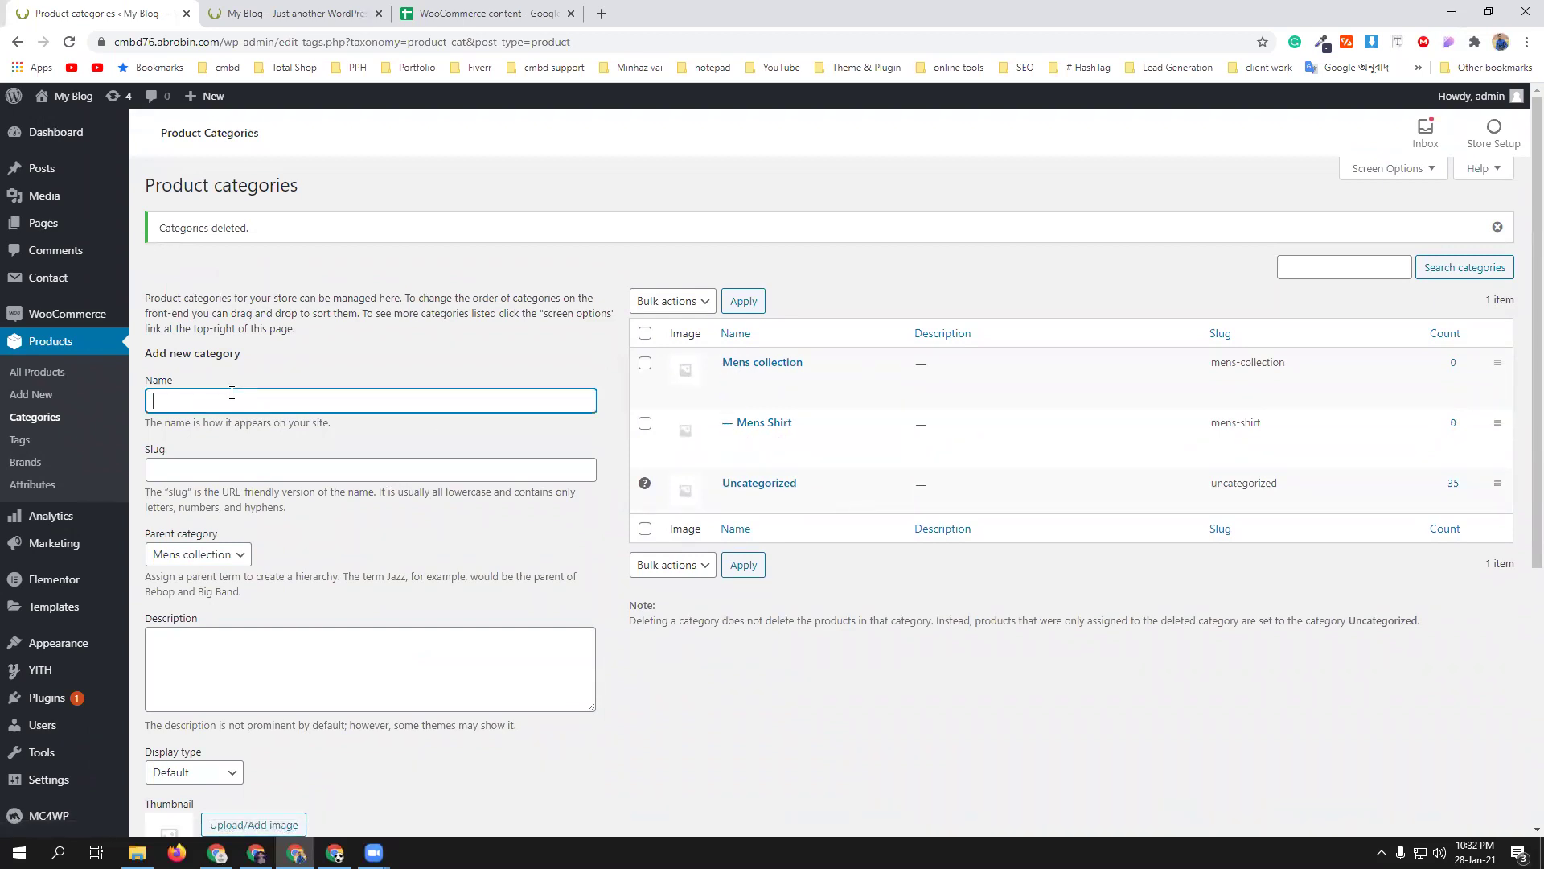
text(Womens)
right_click(182, 401)
click(225, 412)
text(Collection)
scroll(233, 405, down, 2)
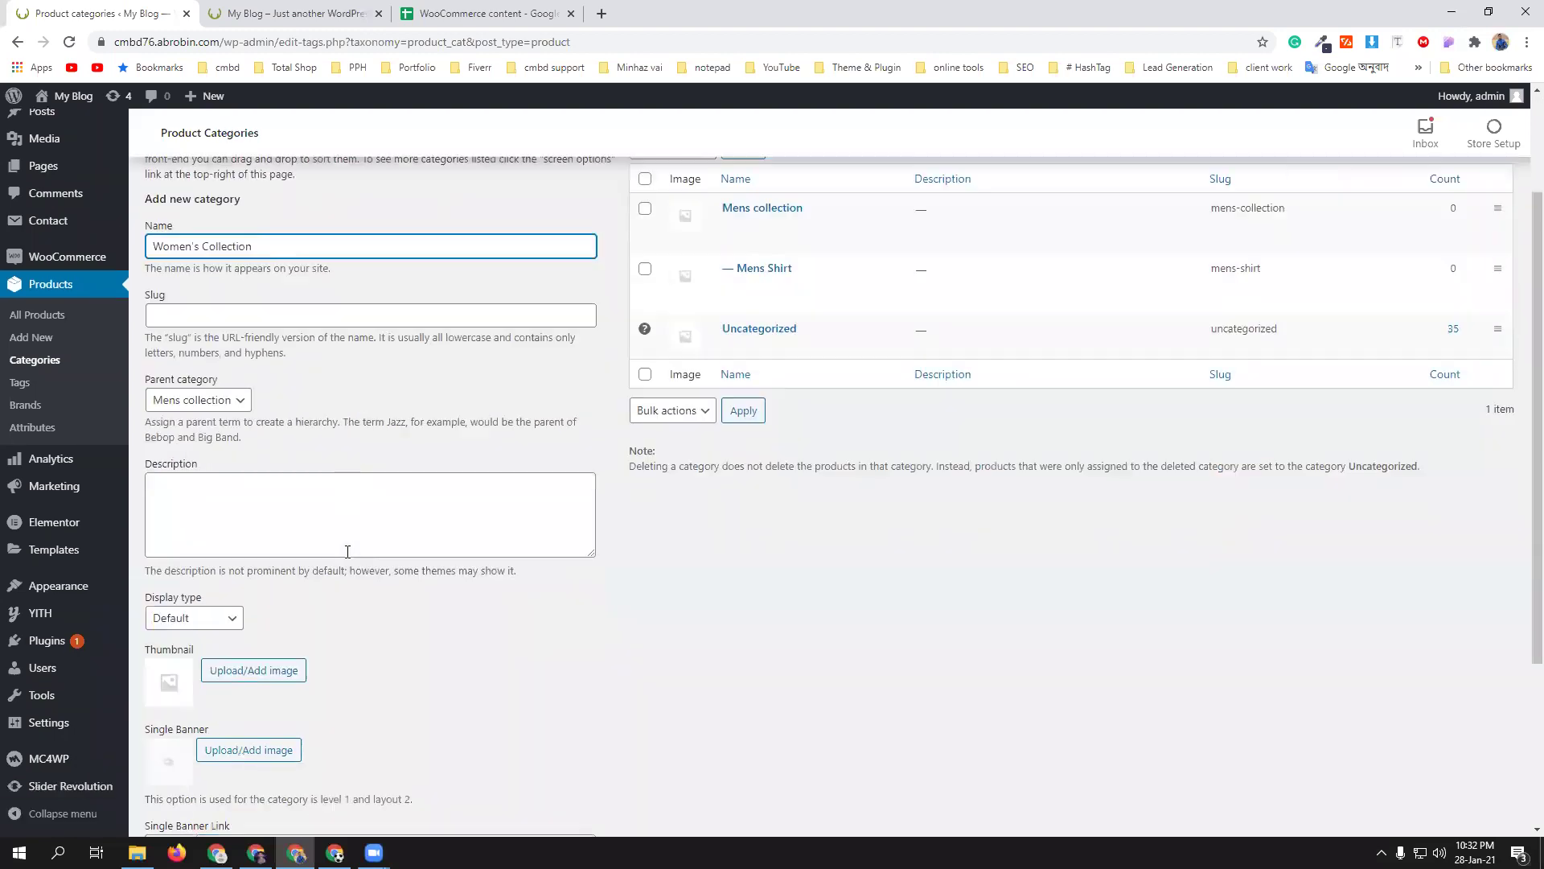
click(217, 396)
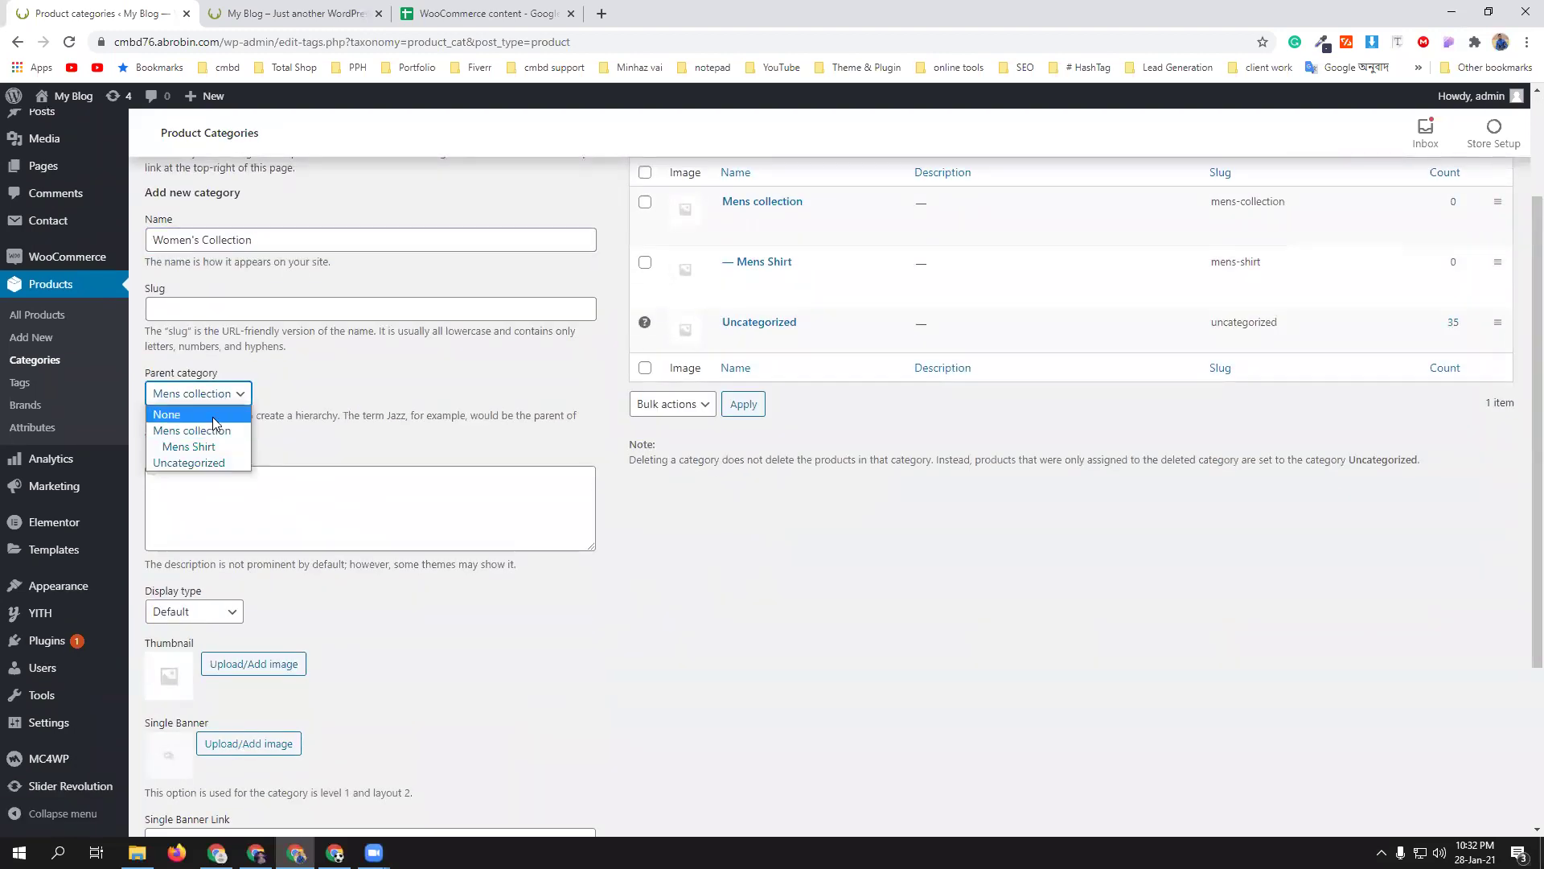
click(212, 412)
scroll(402, 444, down, 6)
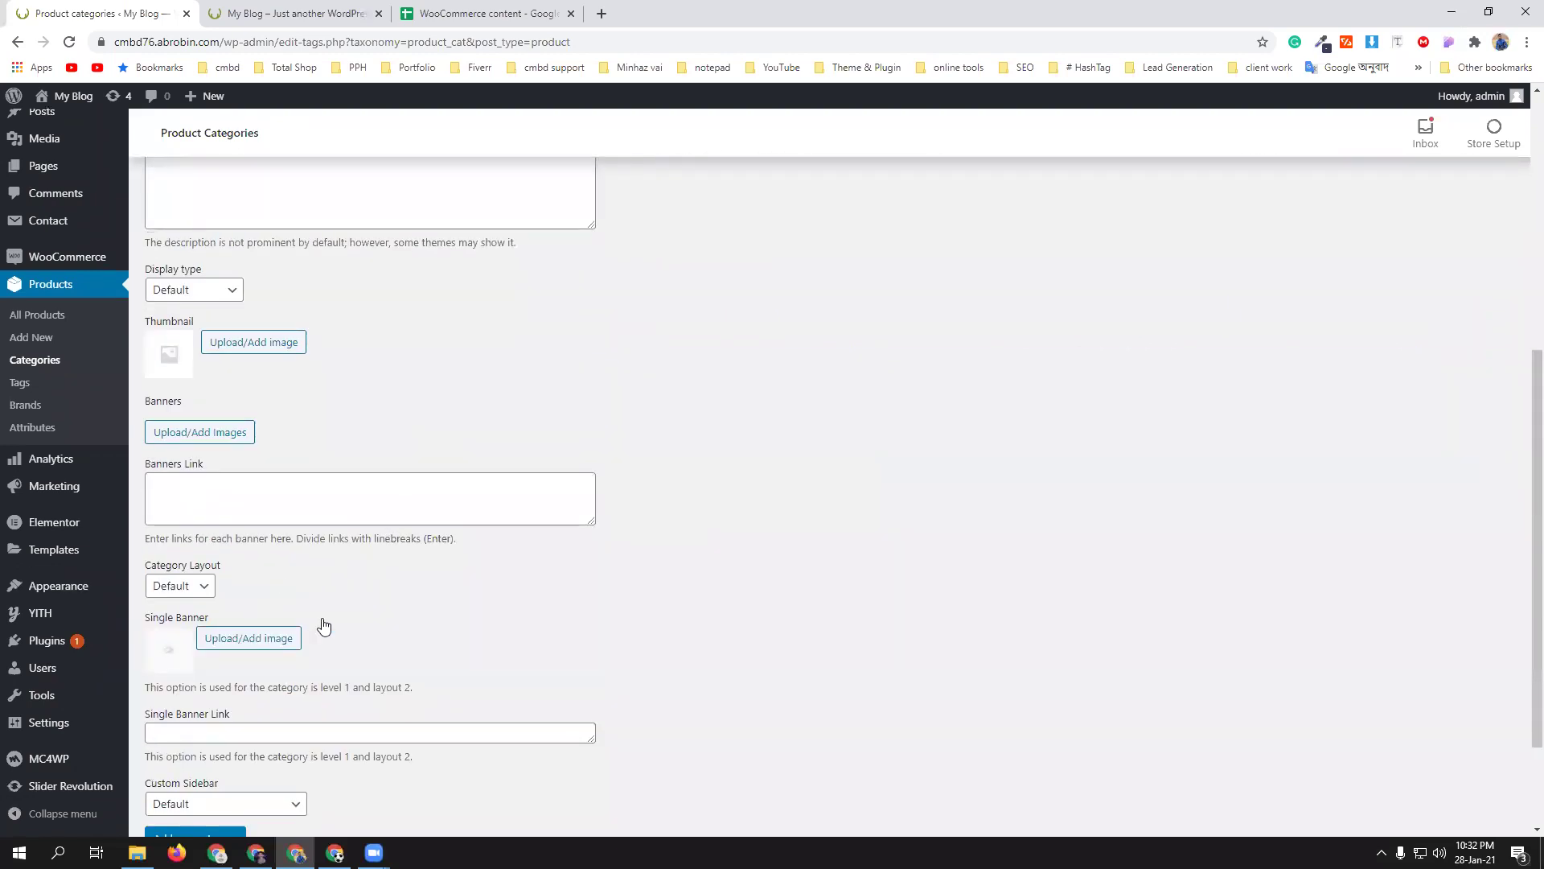
click(229, 698)
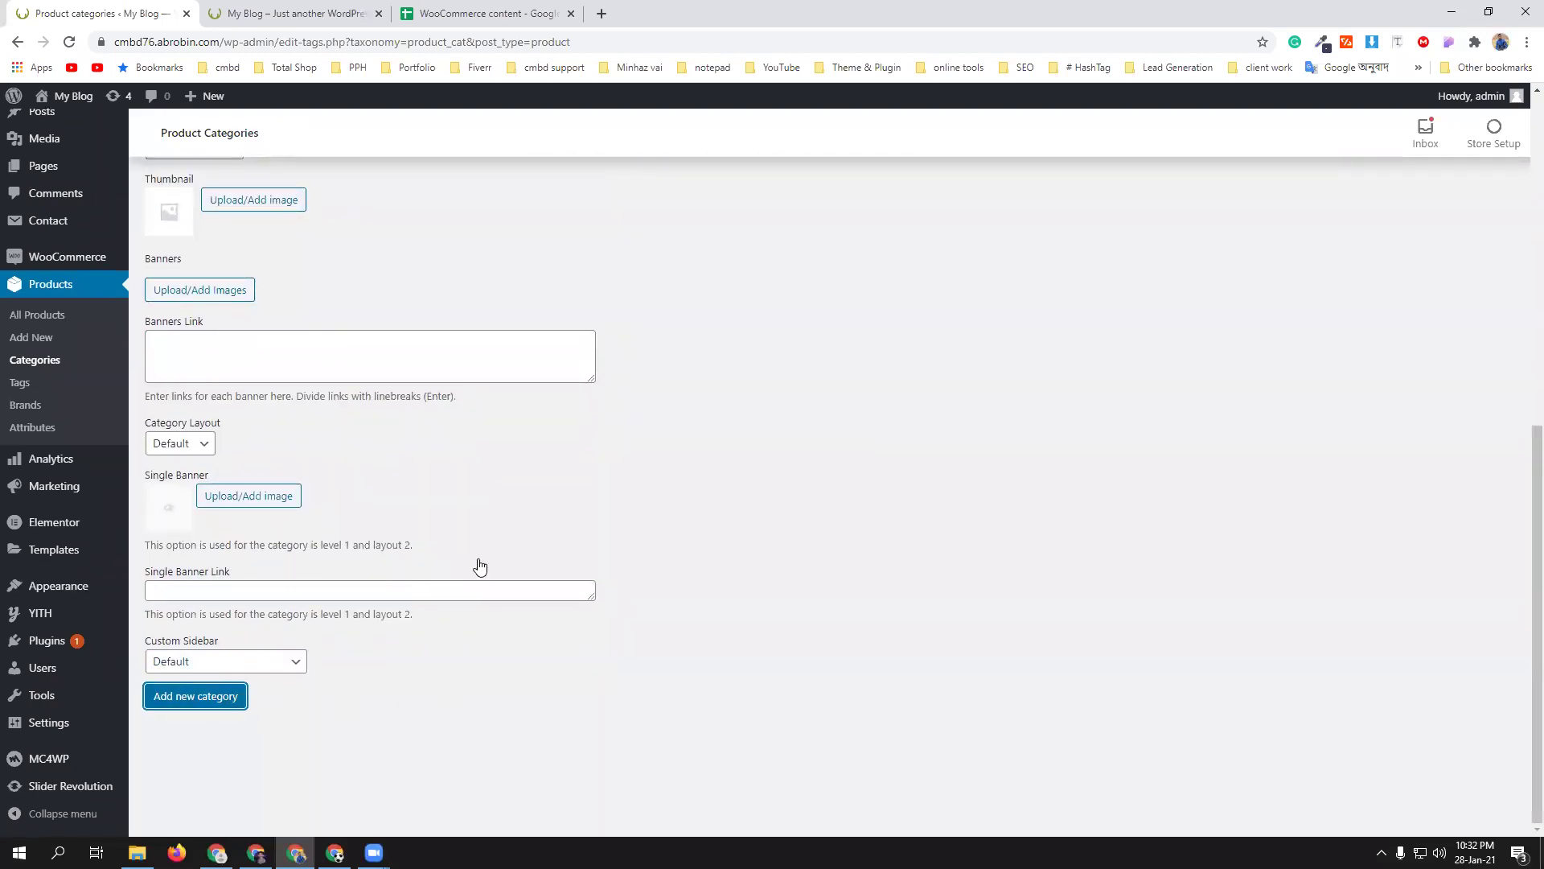
scroll(381, 504, up, 5)
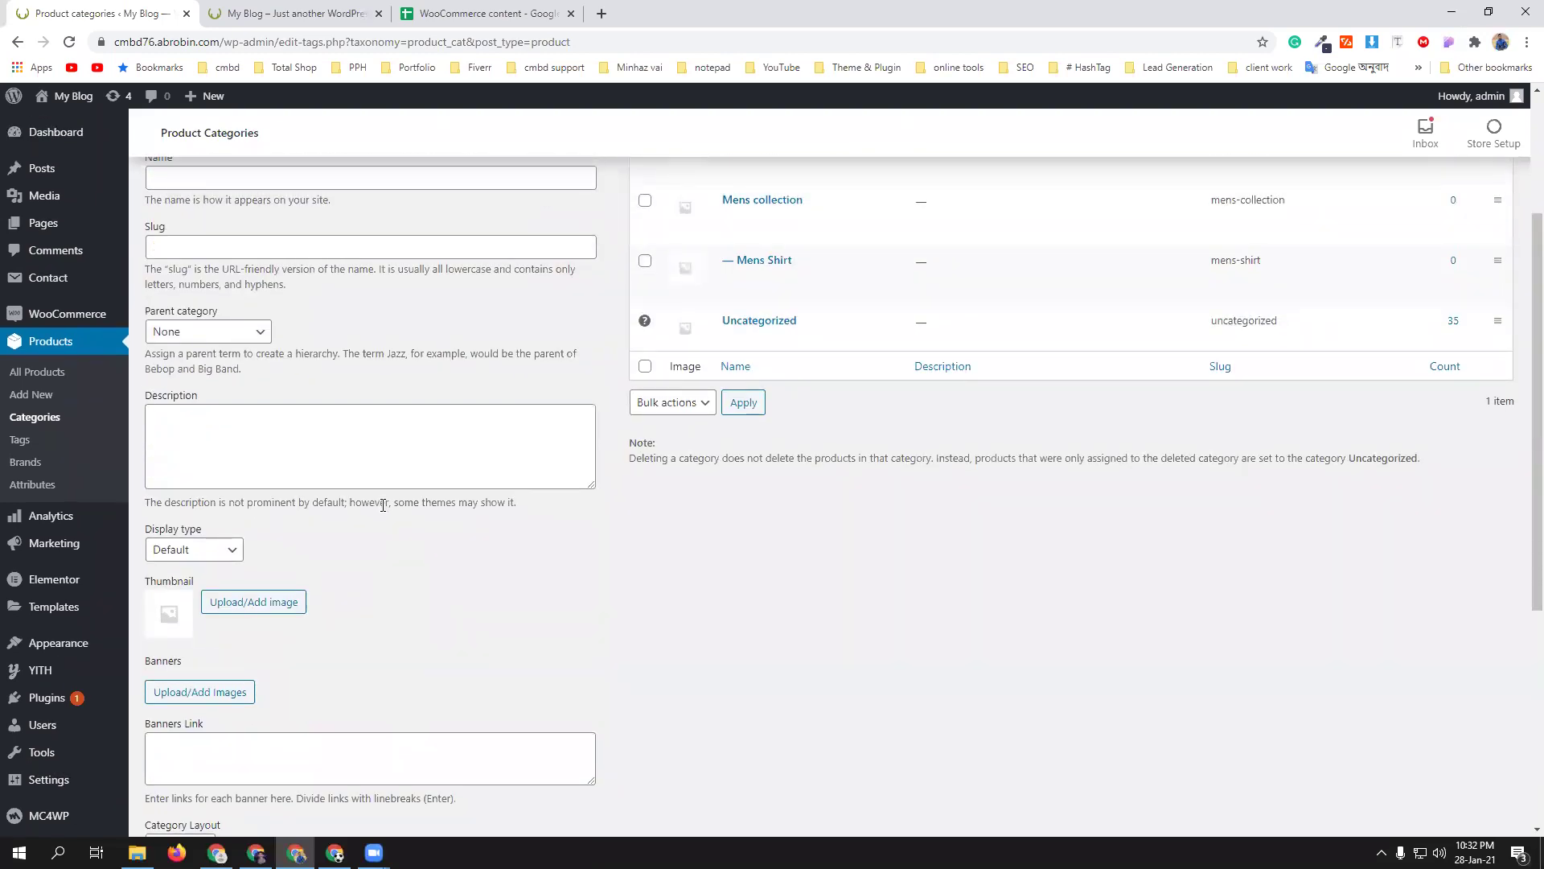
scroll(383, 505, up, 3)
- Add a 'Women's Shirt' category nested under Women's Collection
click(275, 402)
text(Women)
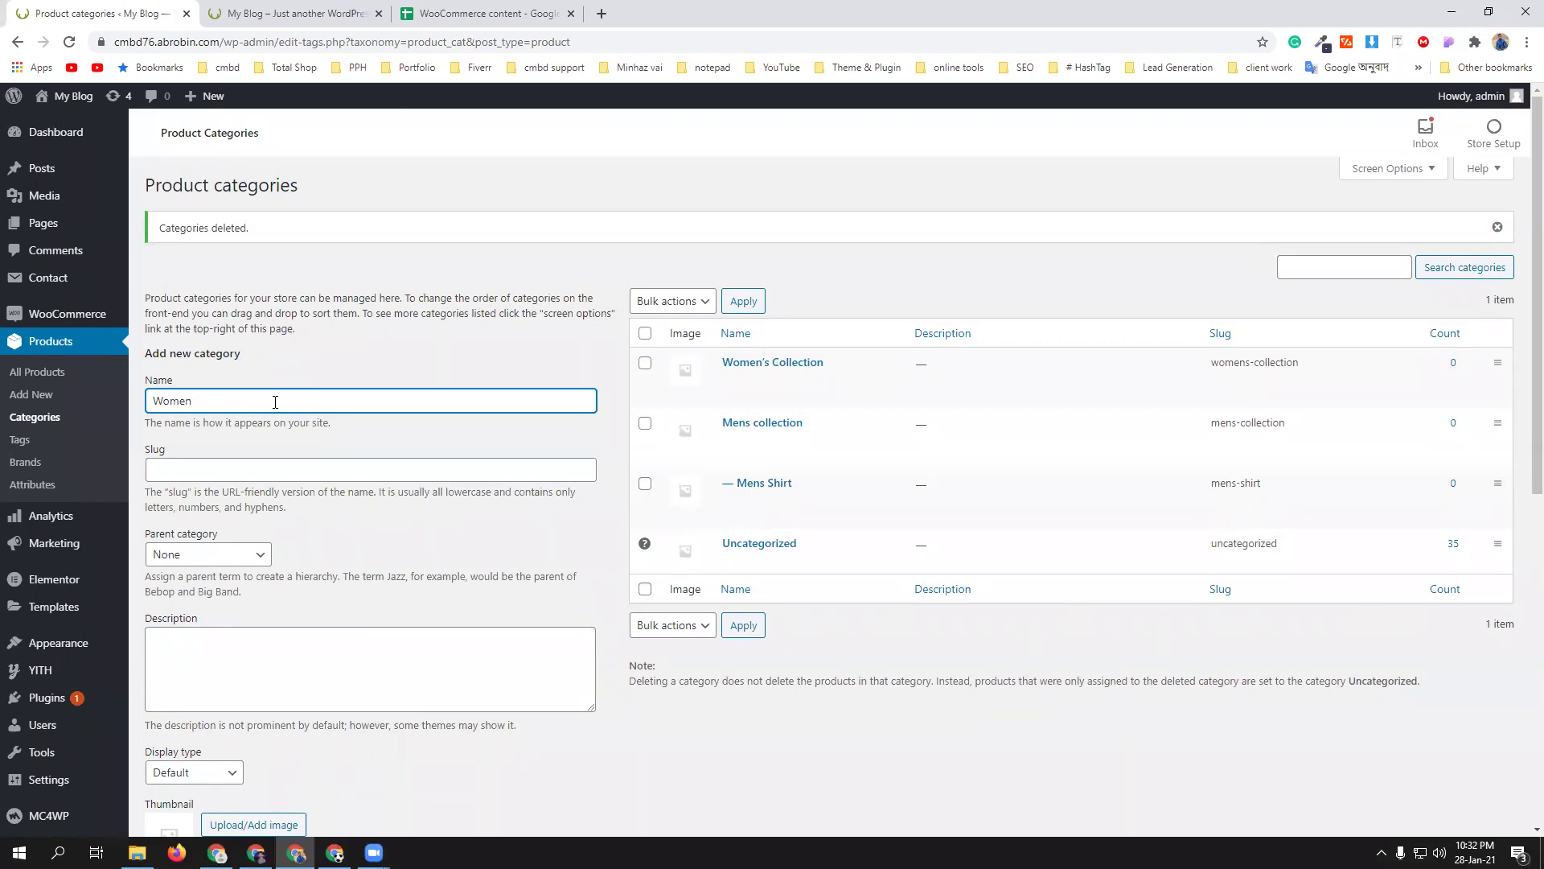
text('s Shirt)
scroll(269, 491, down, 1)
click(259, 475)
click(243, 513)
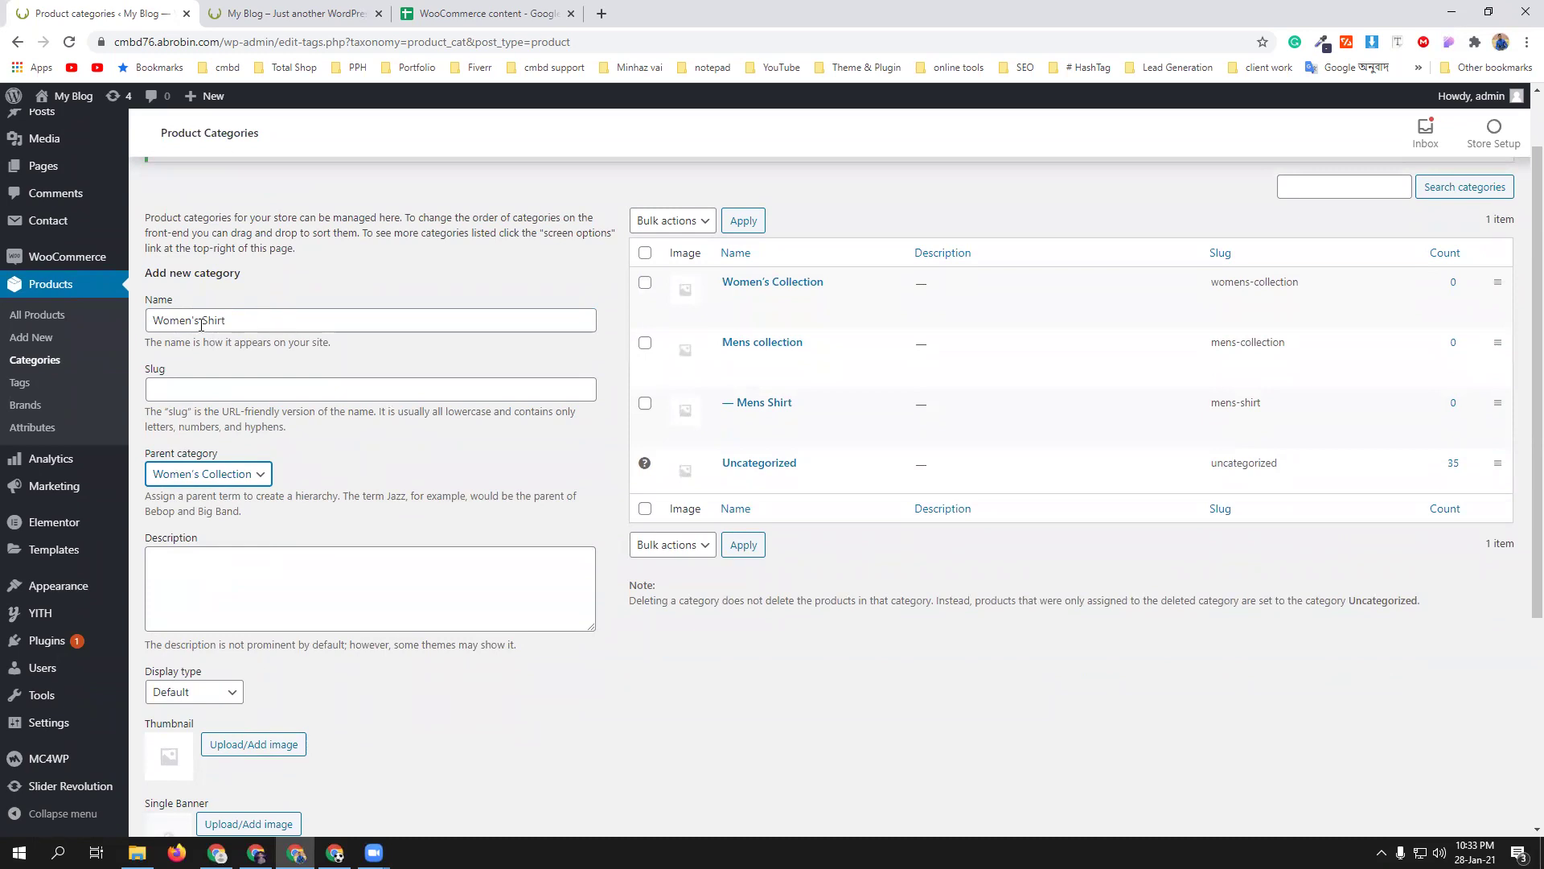
scroll(407, 459, down, 4)
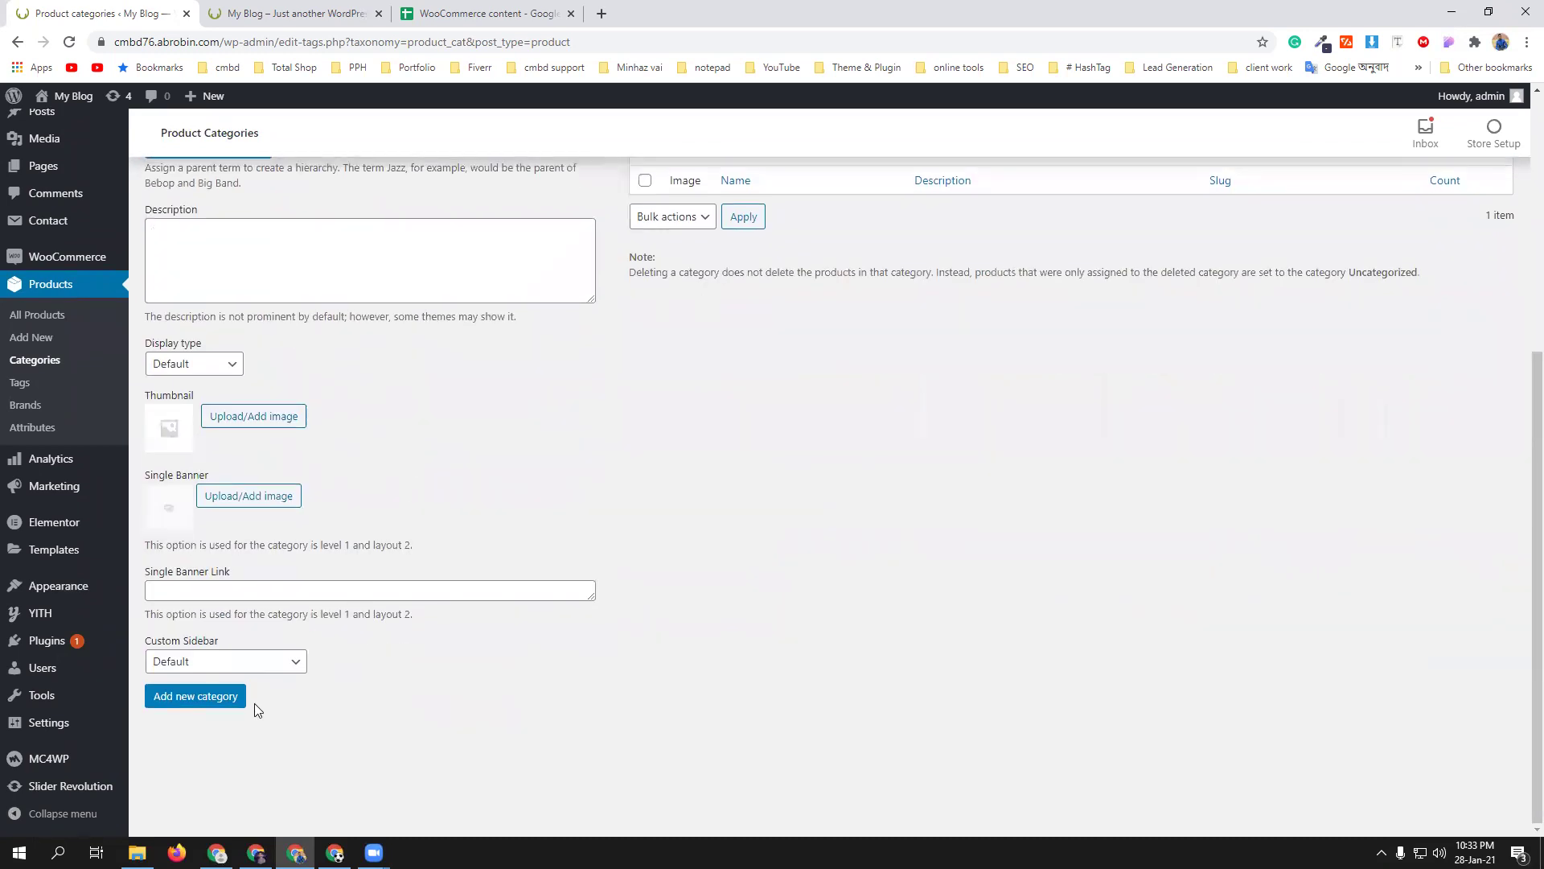
click(199, 706)
scroll(635, 668, up, 4)
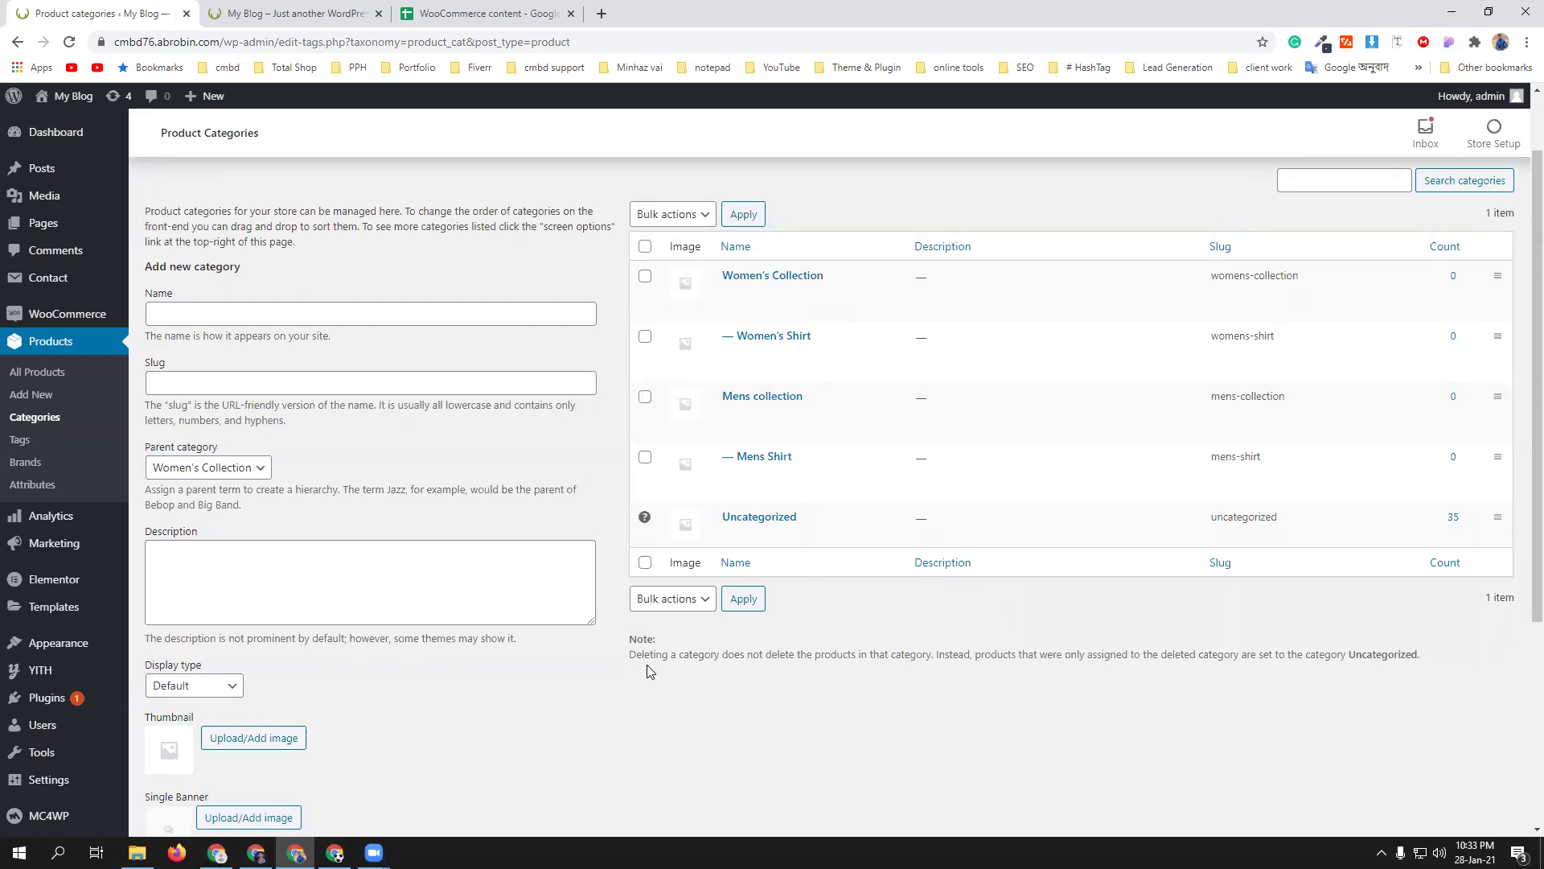
mouse_move(811, 344)
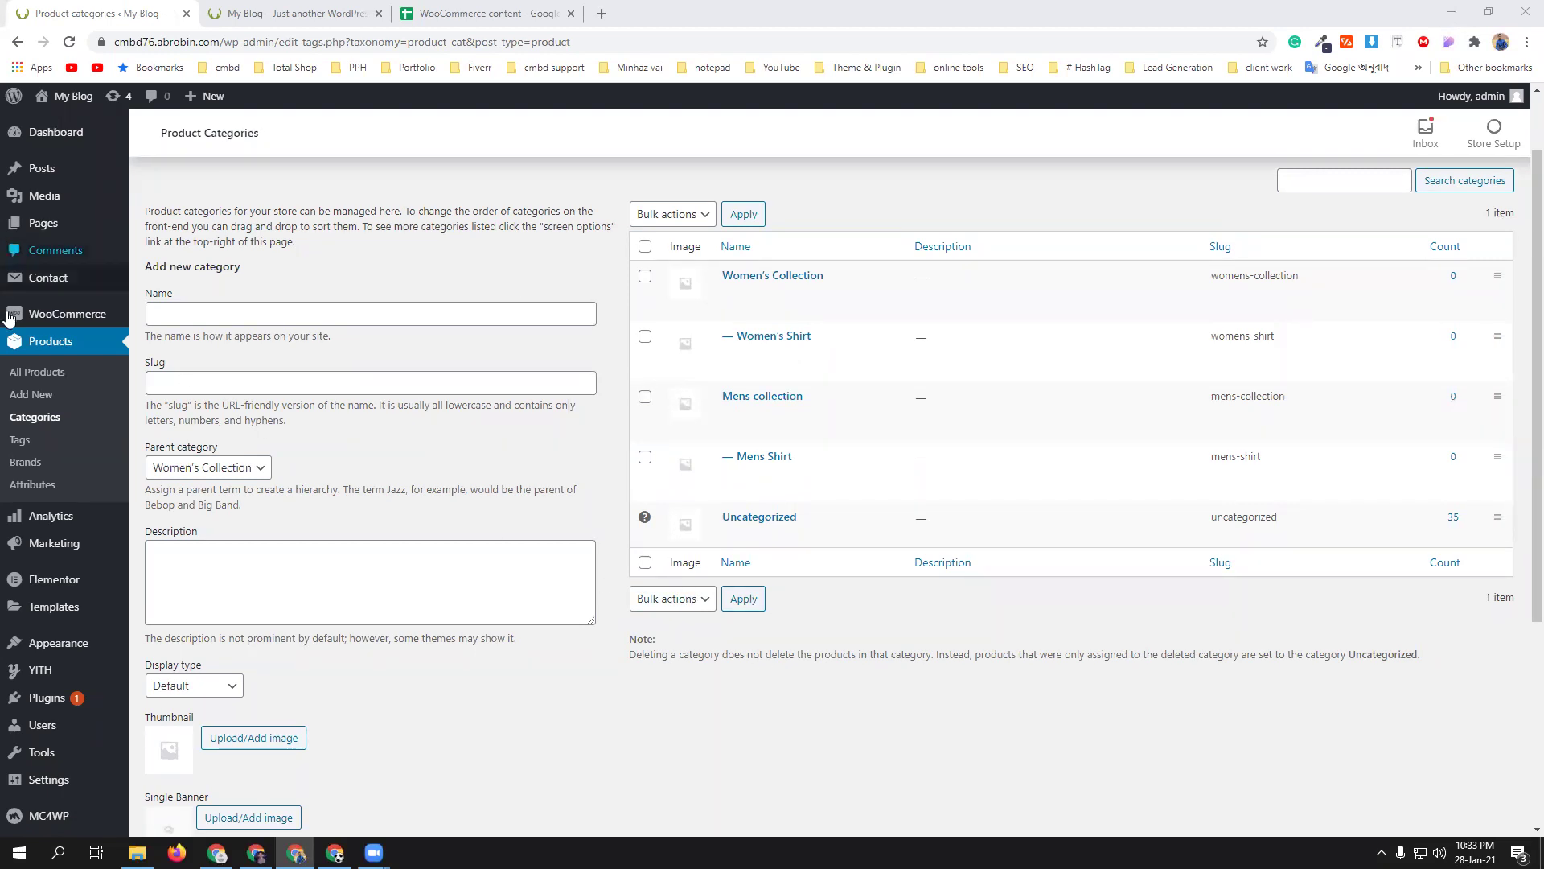
- Bulk-delete all 26 demo product tags and begin entering a Shirt tag name
click(20, 442)
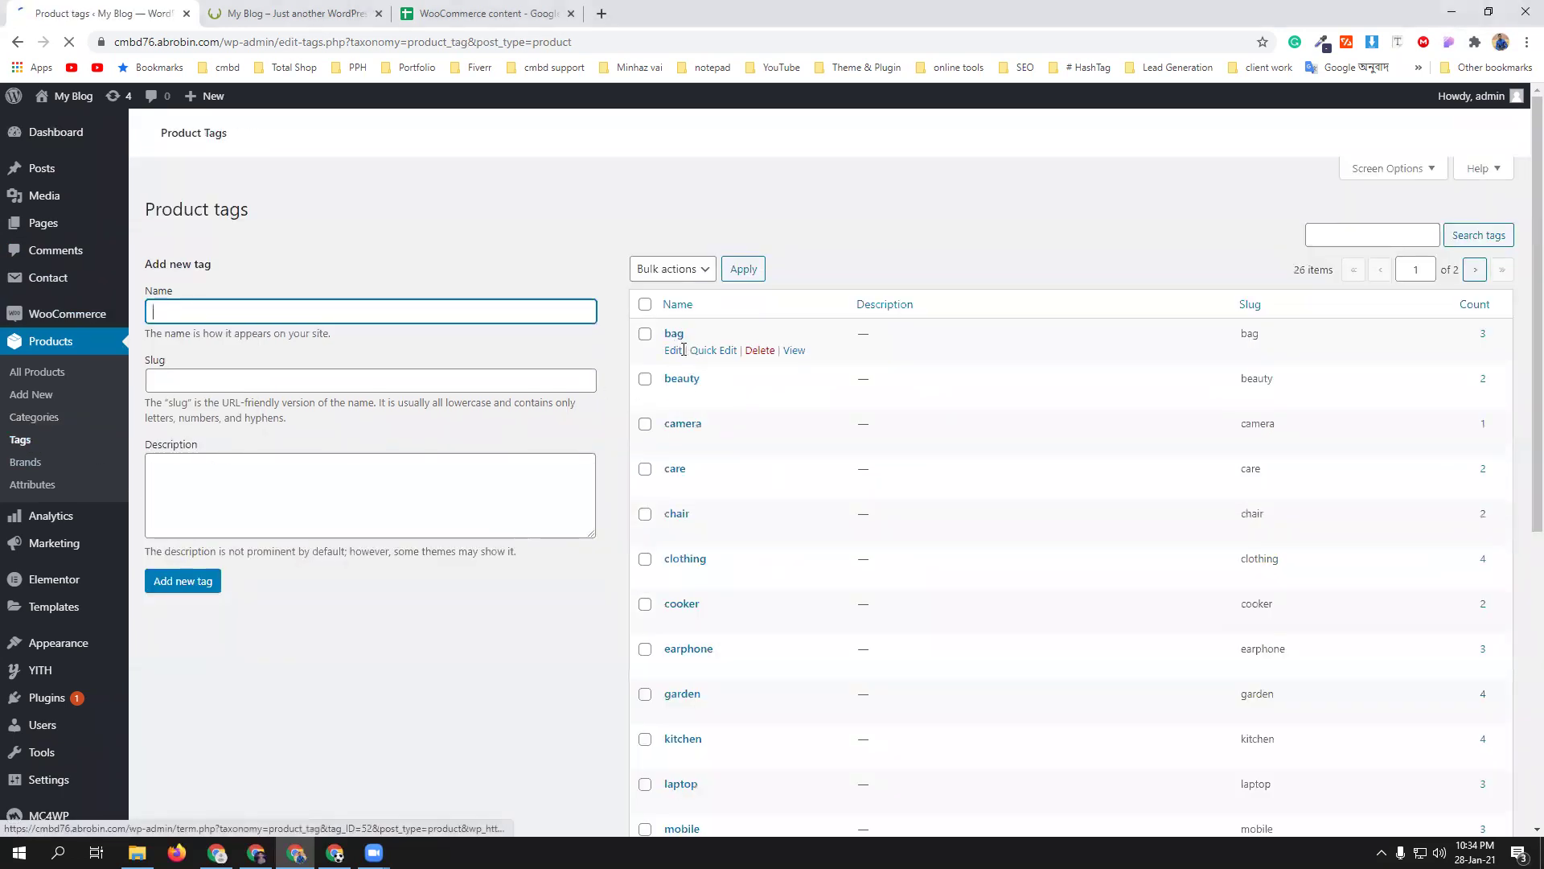
scroll(714, 507, down, 7)
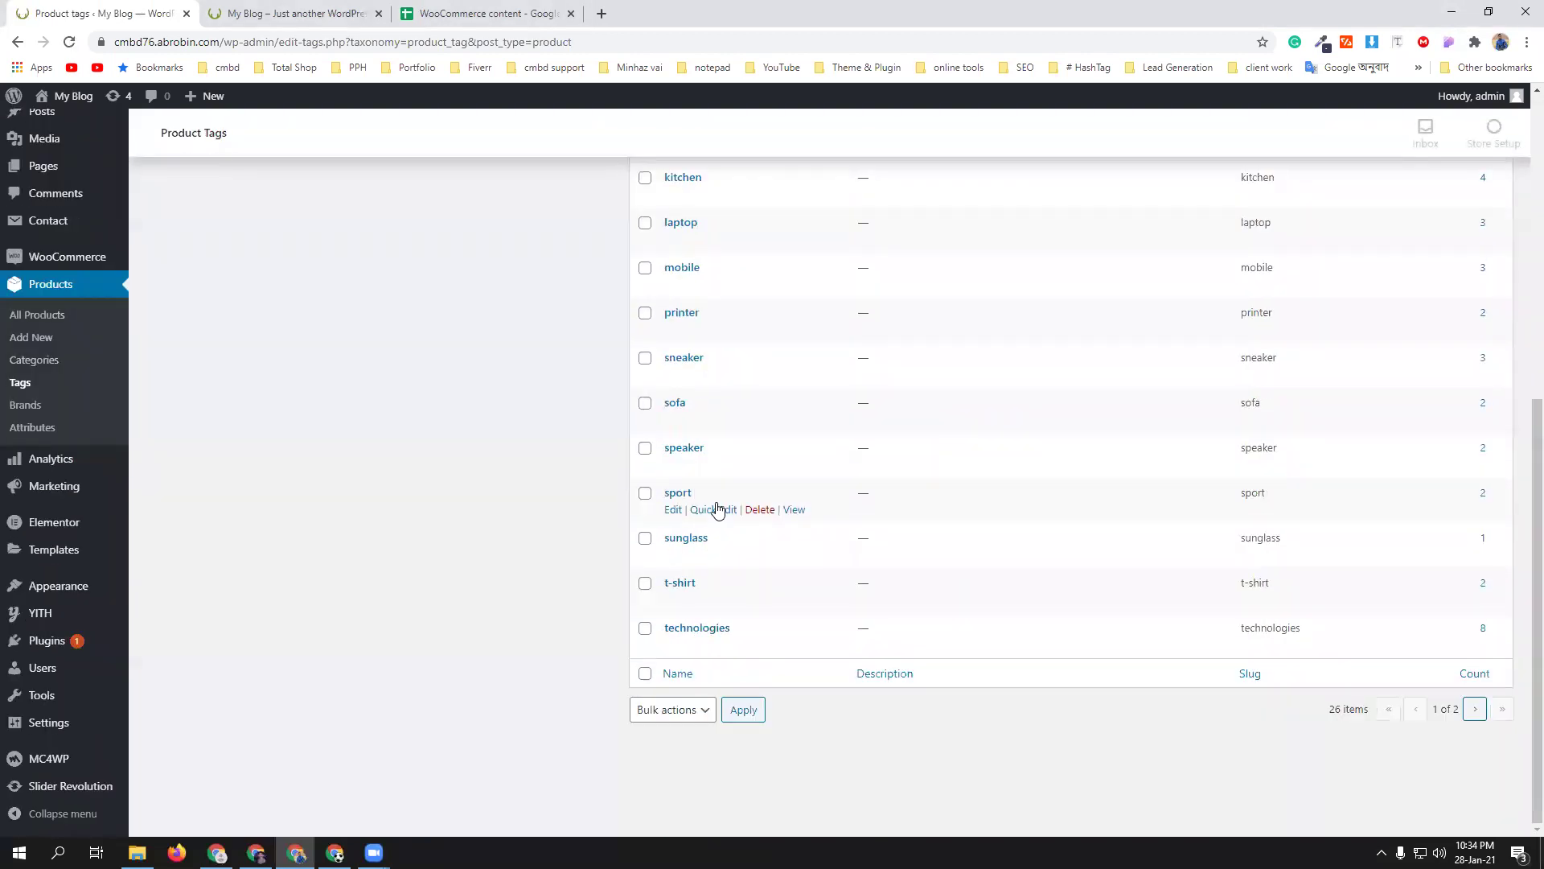
scroll(716, 509, up, 7)
click(645, 280)
click(674, 245)
click(686, 283)
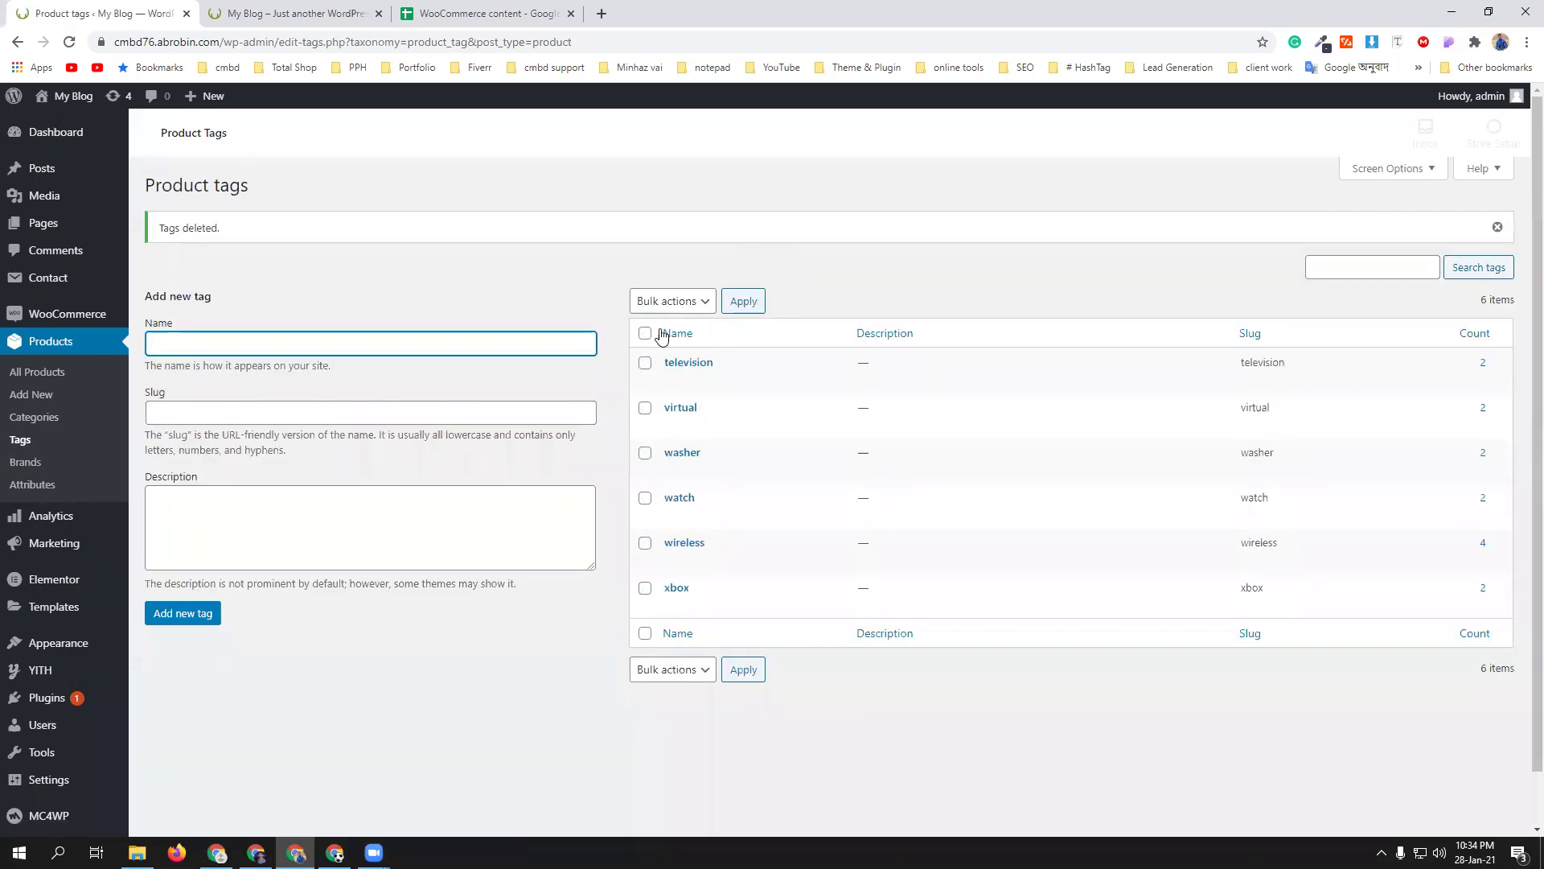
click(651, 306)
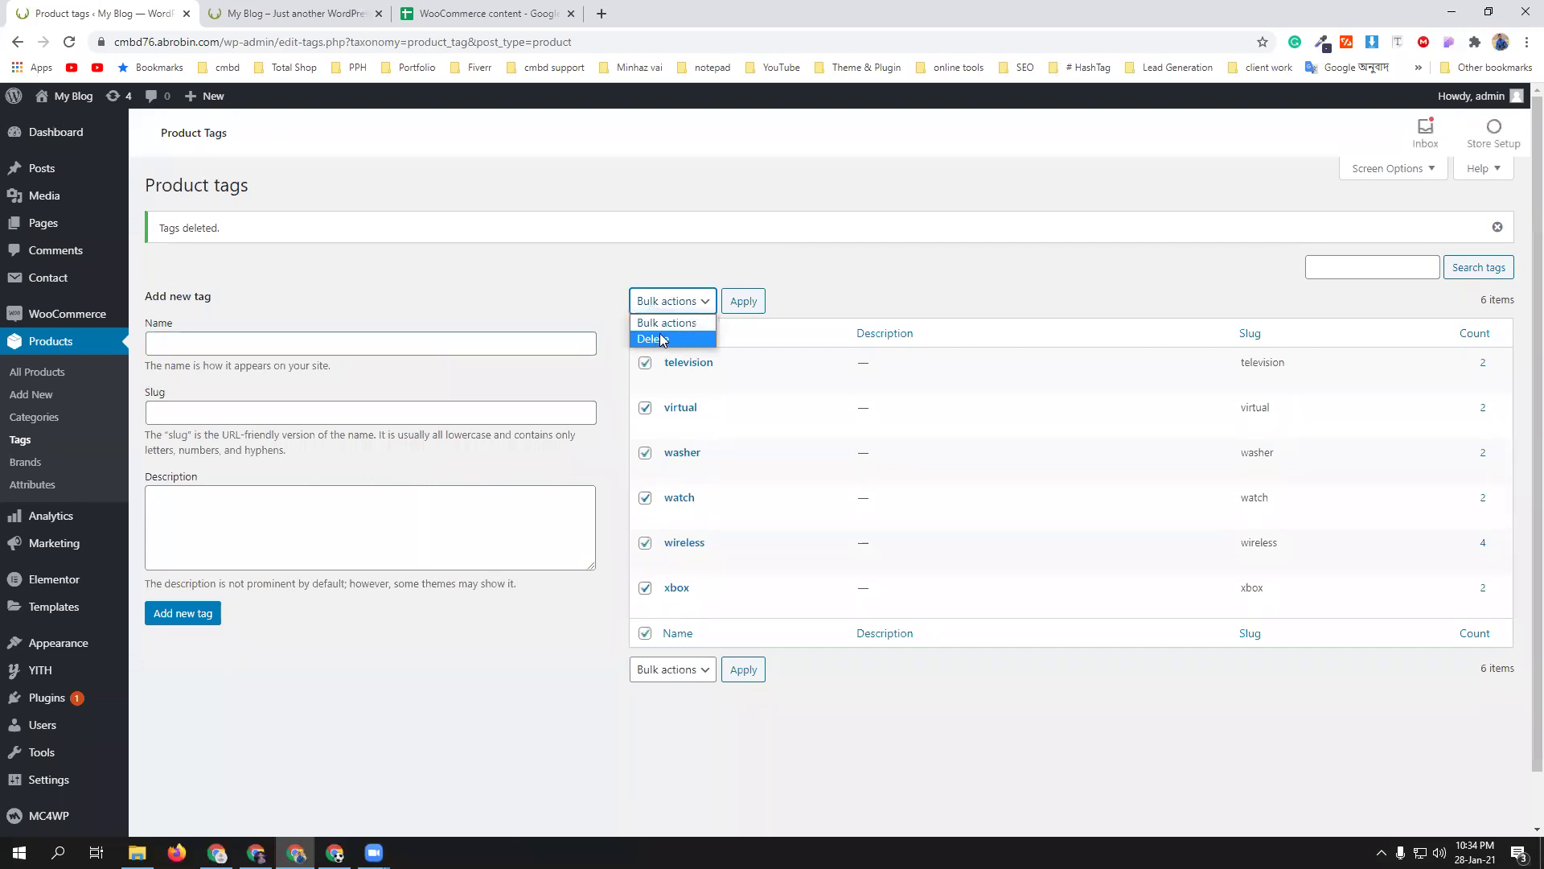
click(661, 339)
click(740, 306)
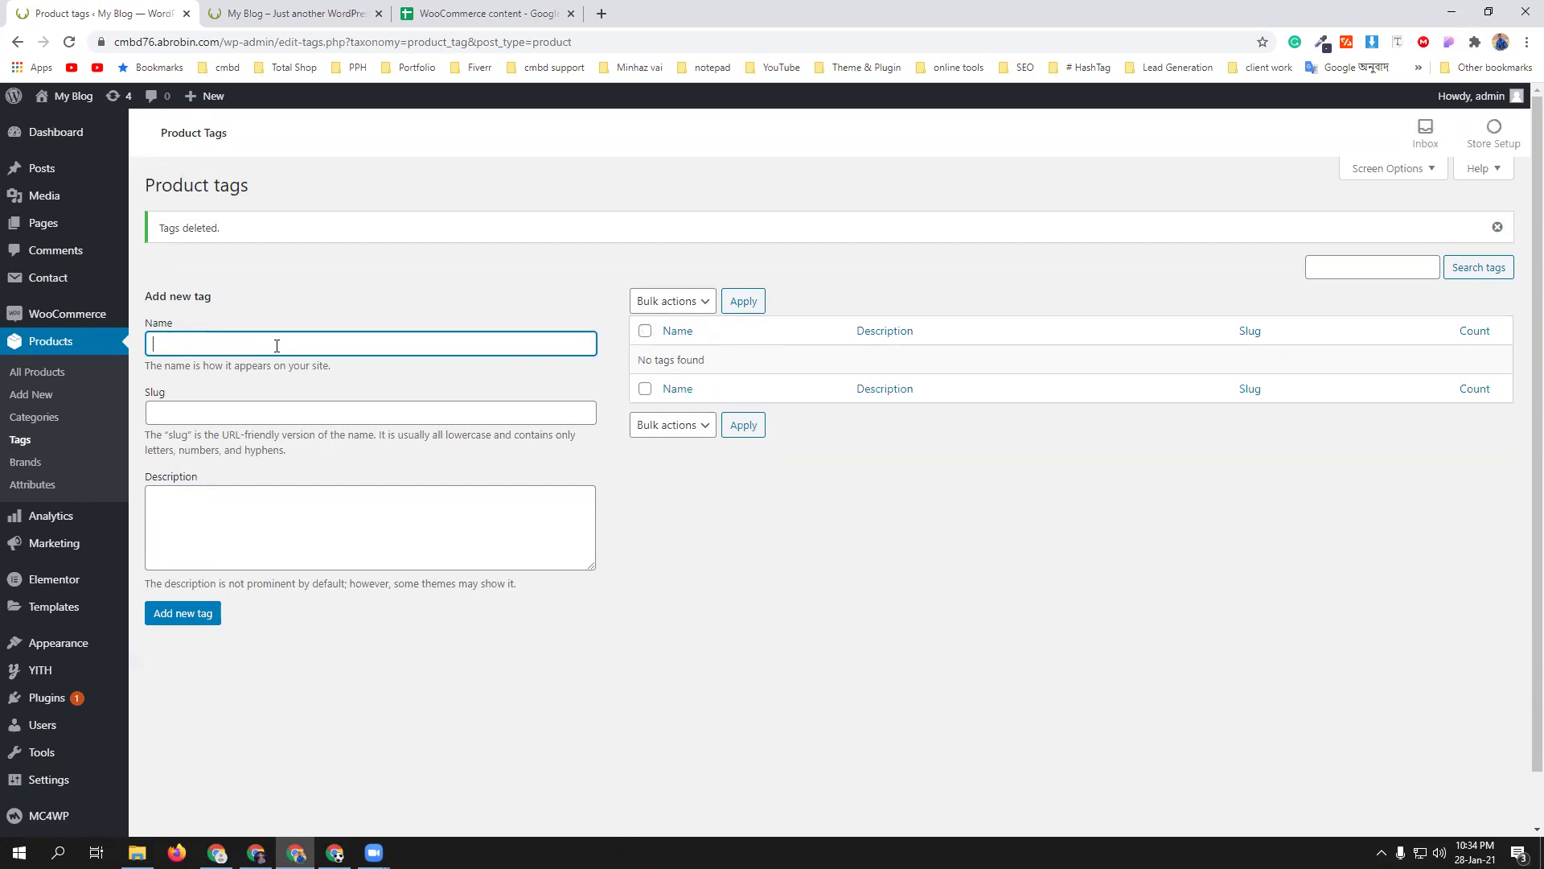
text(Shirt)
- Save the Shirt and Men's Shirt product tags
click(165, 615)
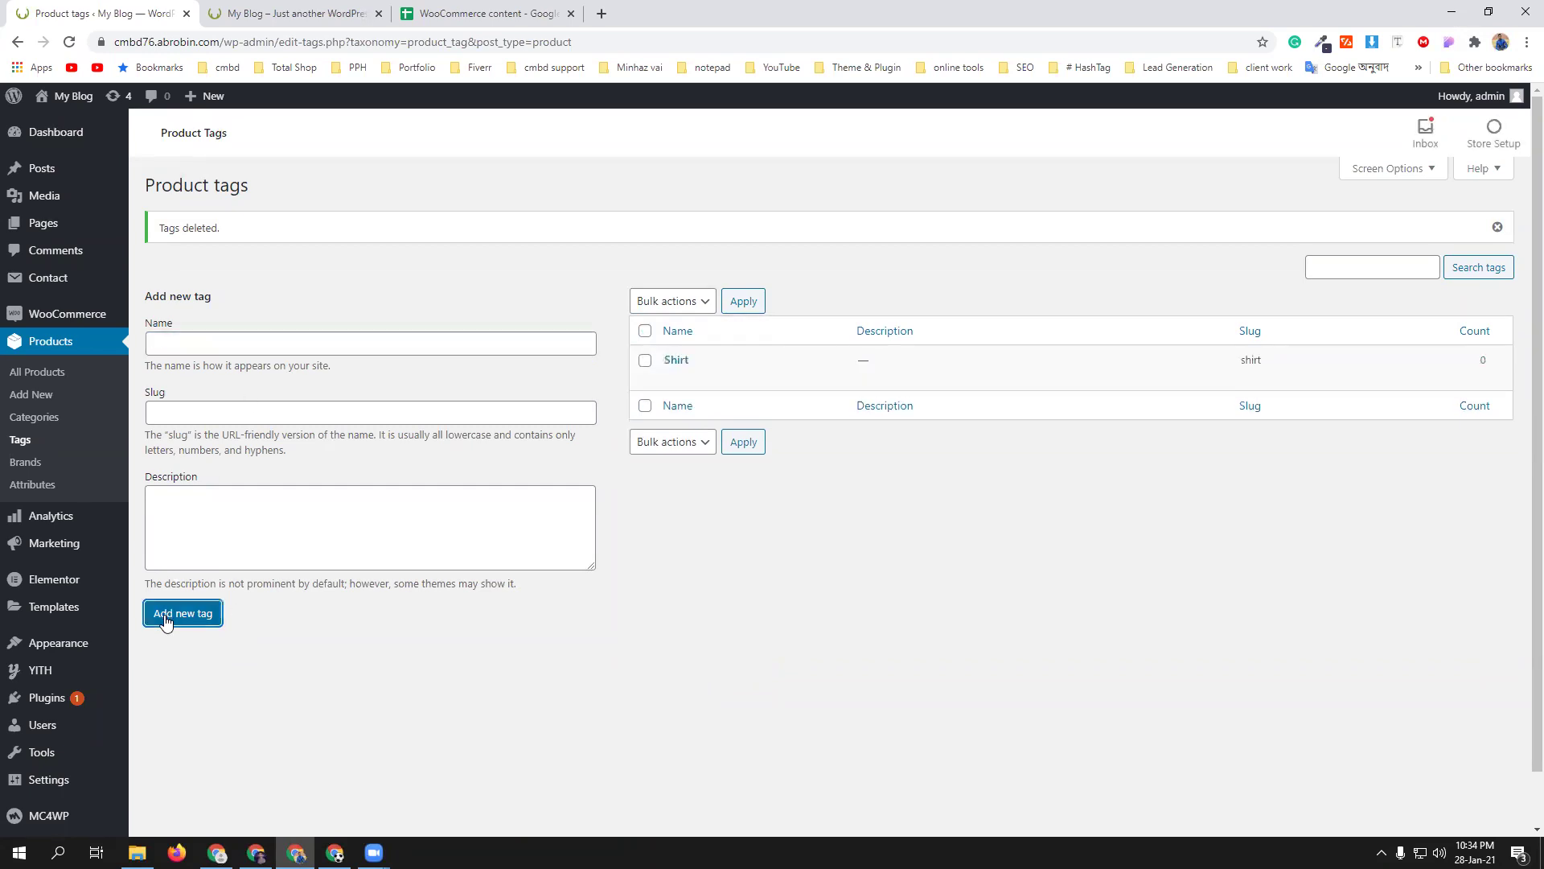
click(192, 342)
text(Men's Shirt)
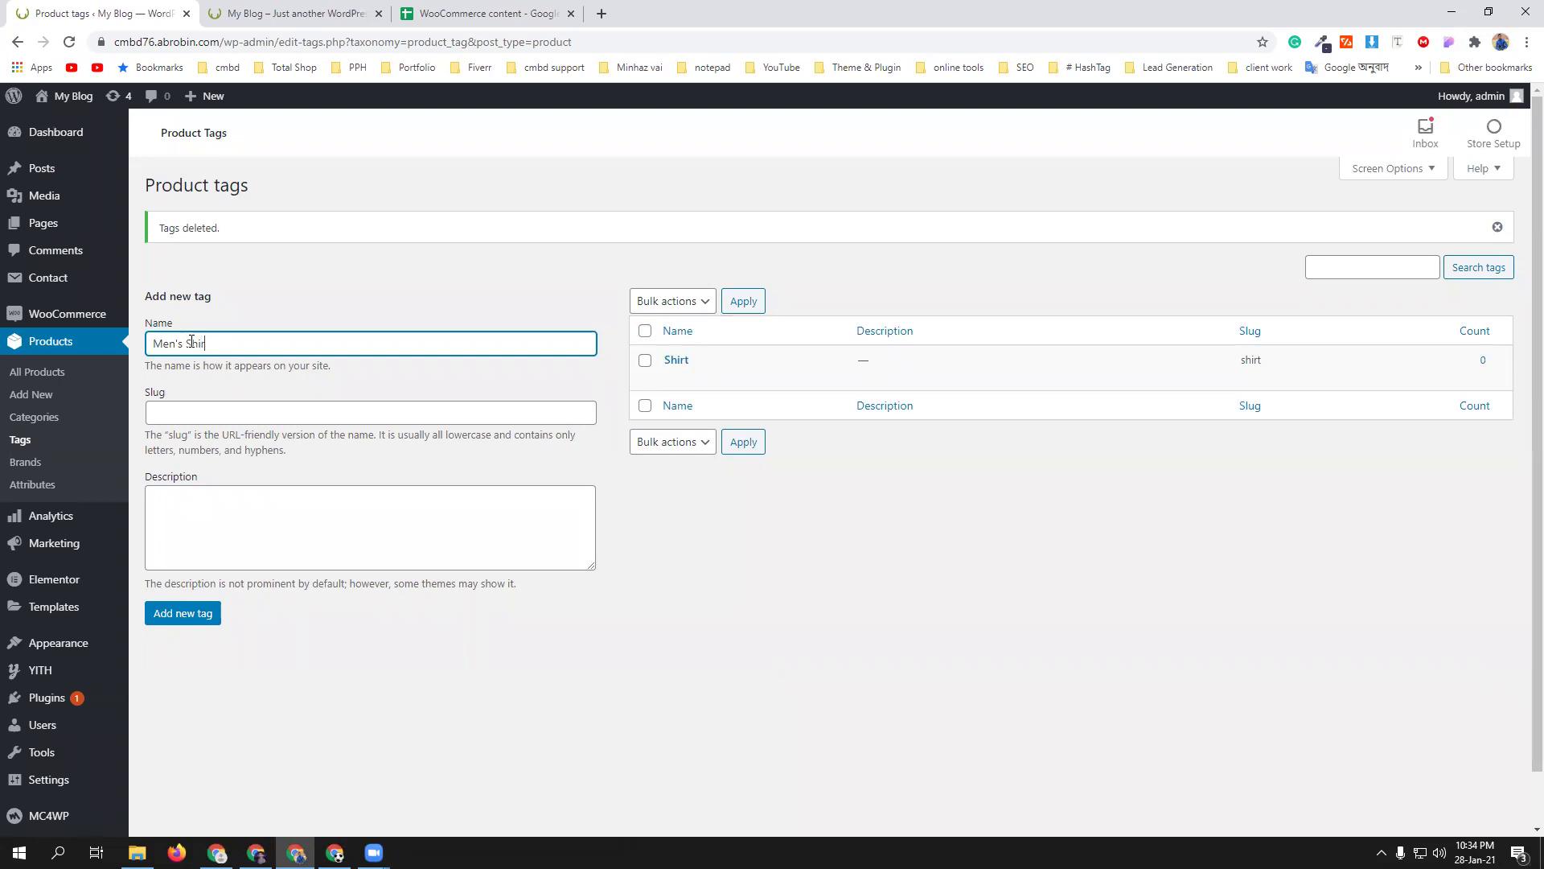
triple_click(178, 345)
key(ctrl+c)
click(176, 623)
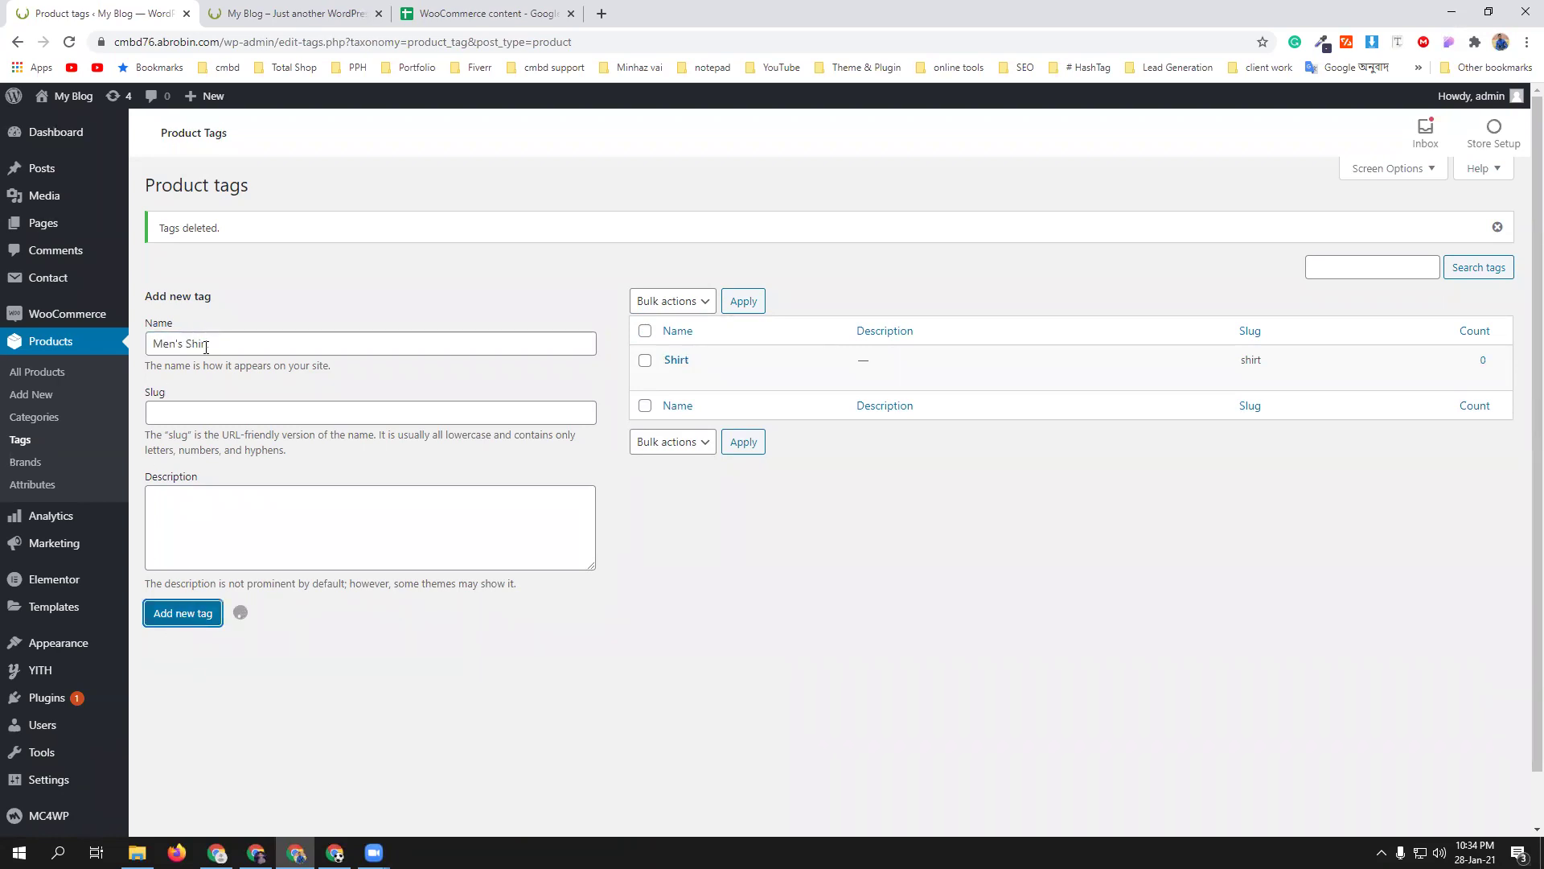
- Add a Women's Shirt product tag by editing the pasted Men's Shirt name
key(ctrl+v)
drag(165, 342, 150, 342)
text(Wom)
click(208, 612)
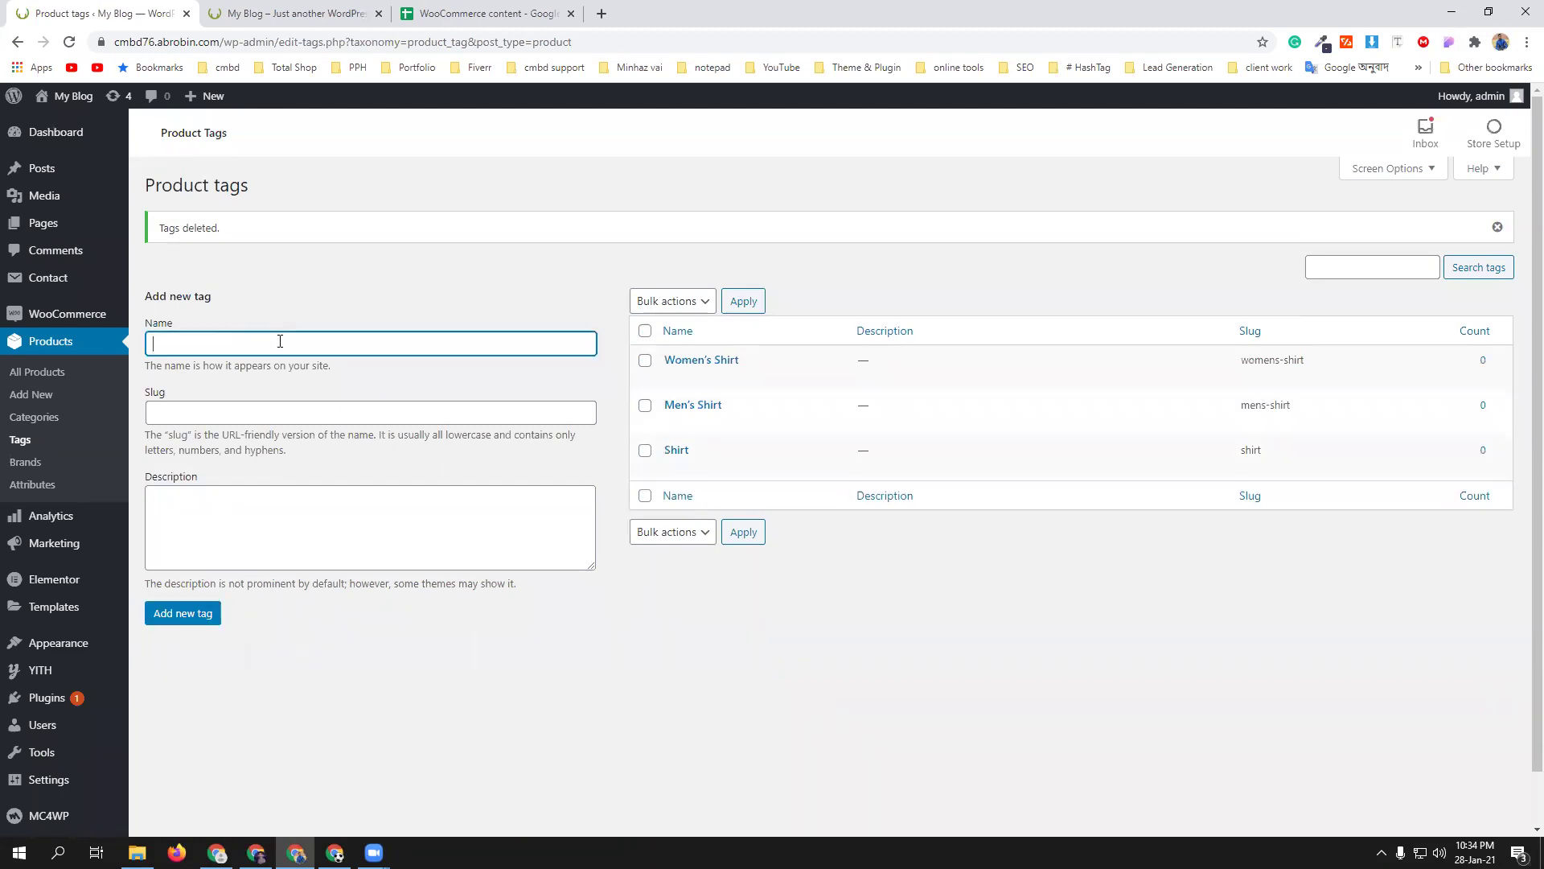
- Add a spell-corrected men's collection tag, then go to the product Brands page
text(mens collection)
right_click(168, 345)
click(192, 358)
click(201, 615)
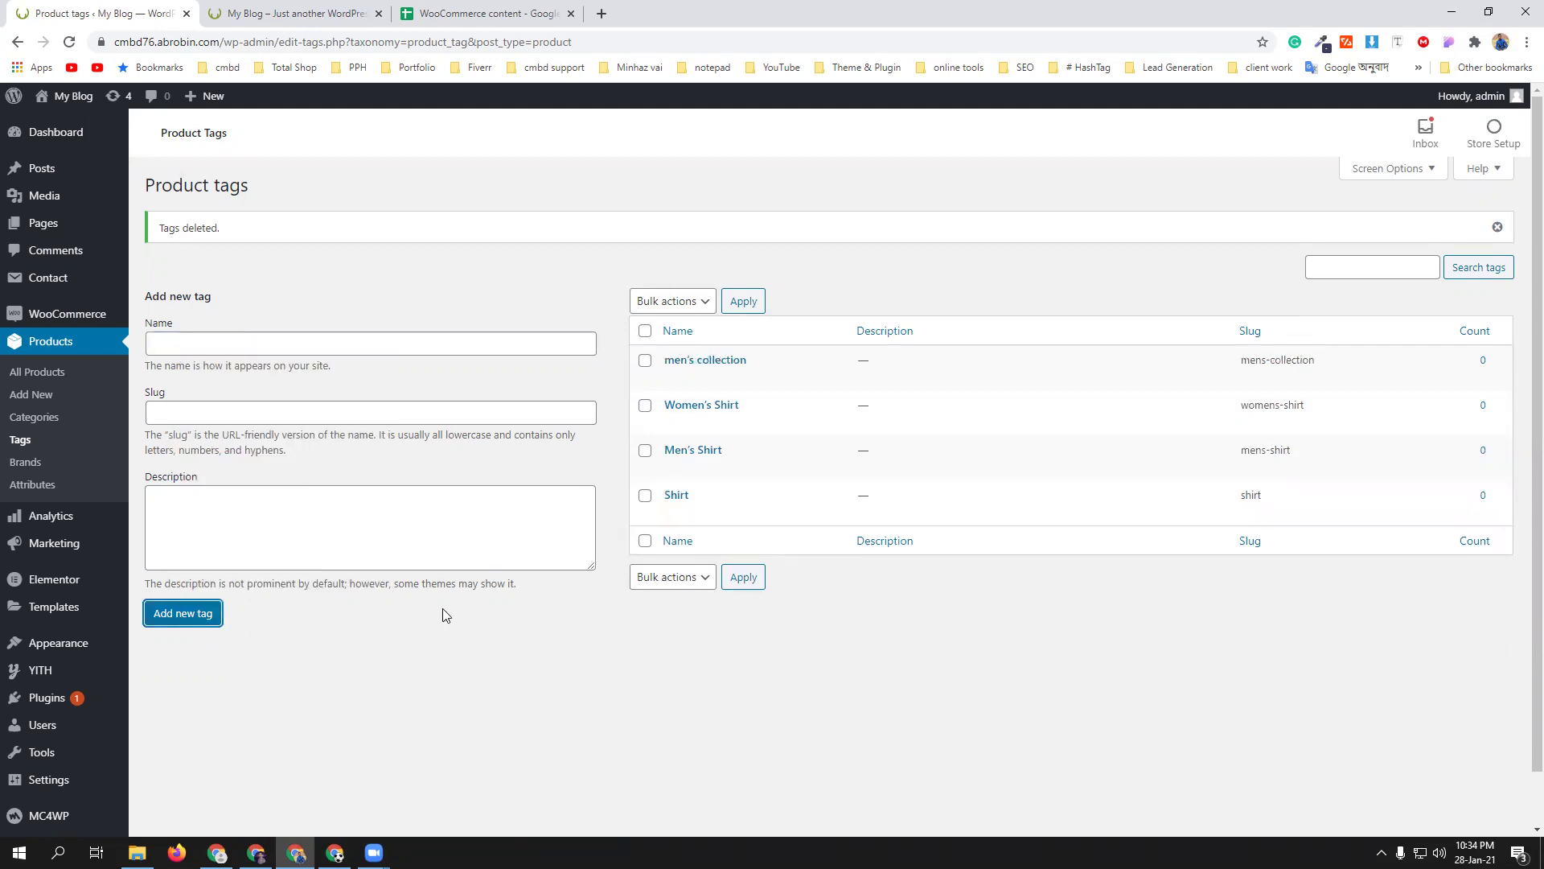
click(33, 465)
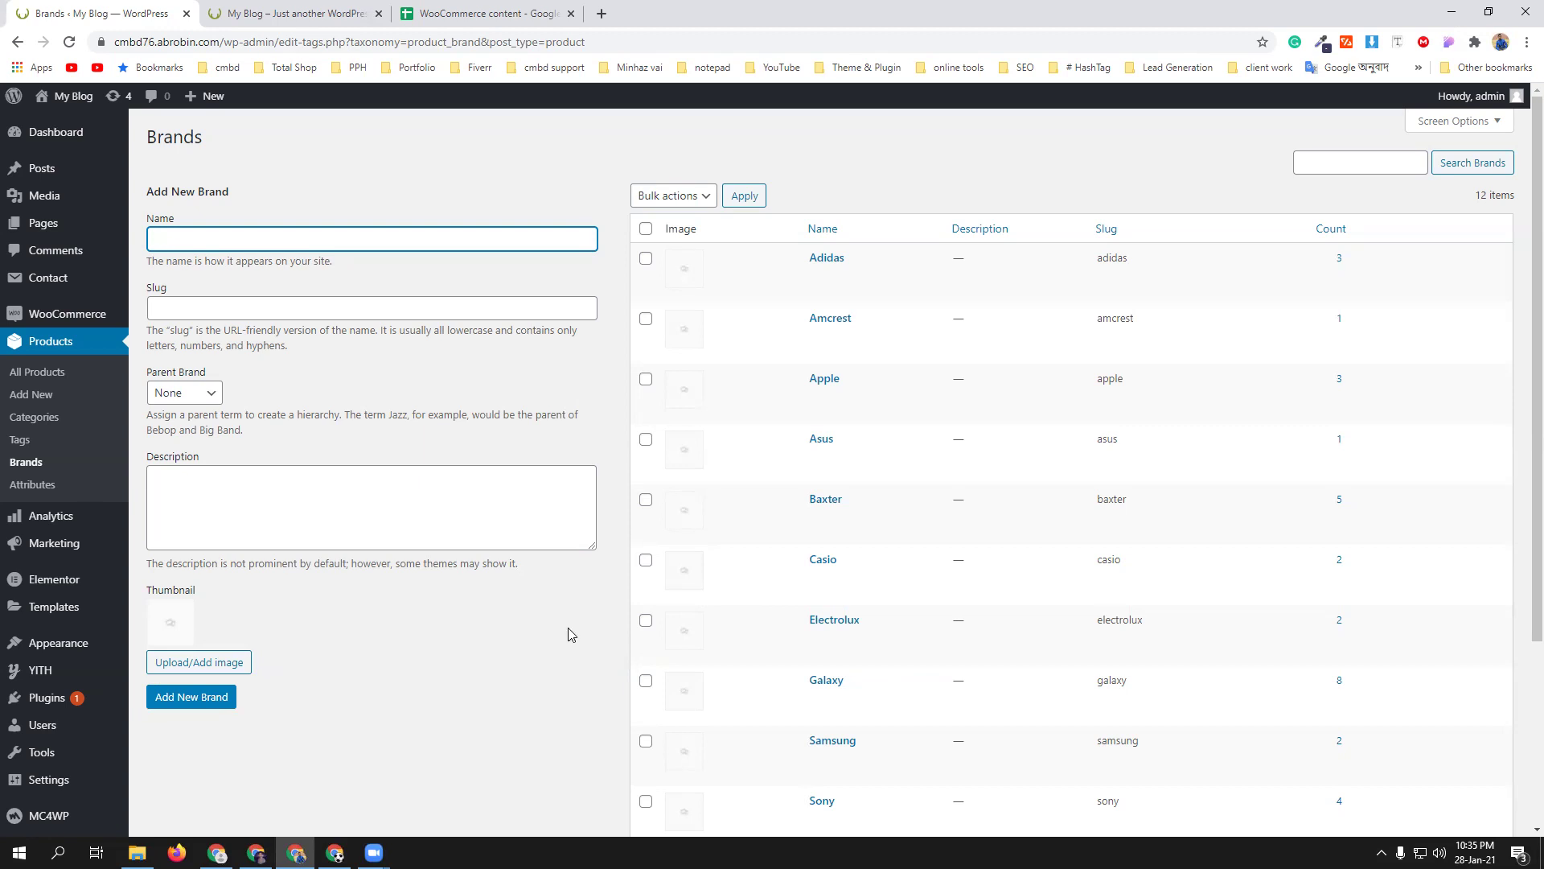
- Bulk-delete all 12 demo product brands
scroll(748, 378, down, 3)
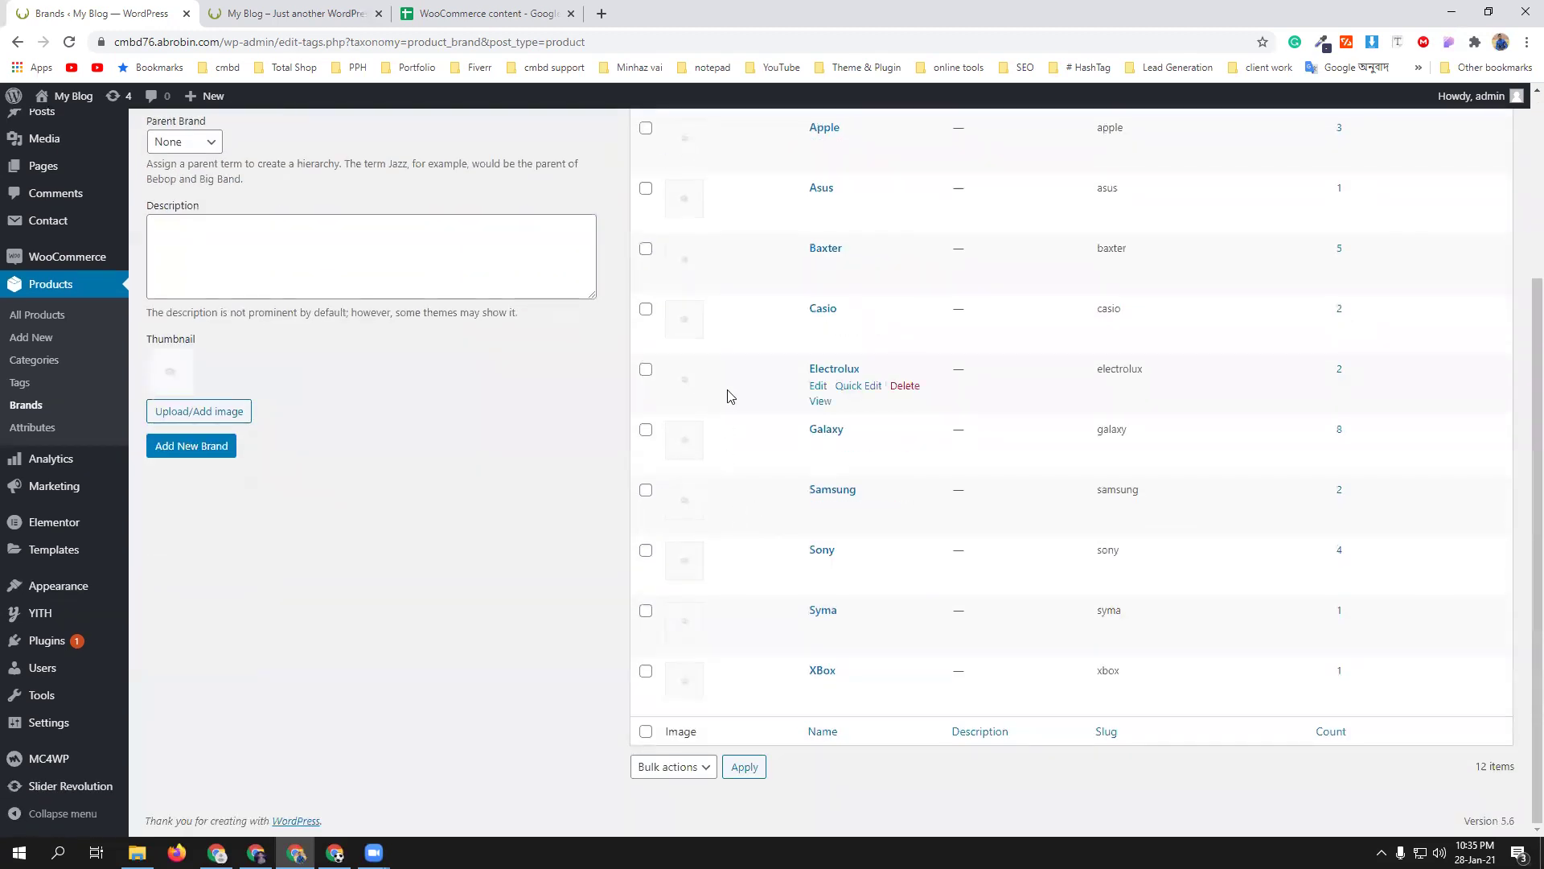
scroll(755, 528, up, 3)
click(645, 229)
click(673, 206)
click(676, 236)
click(746, 199)
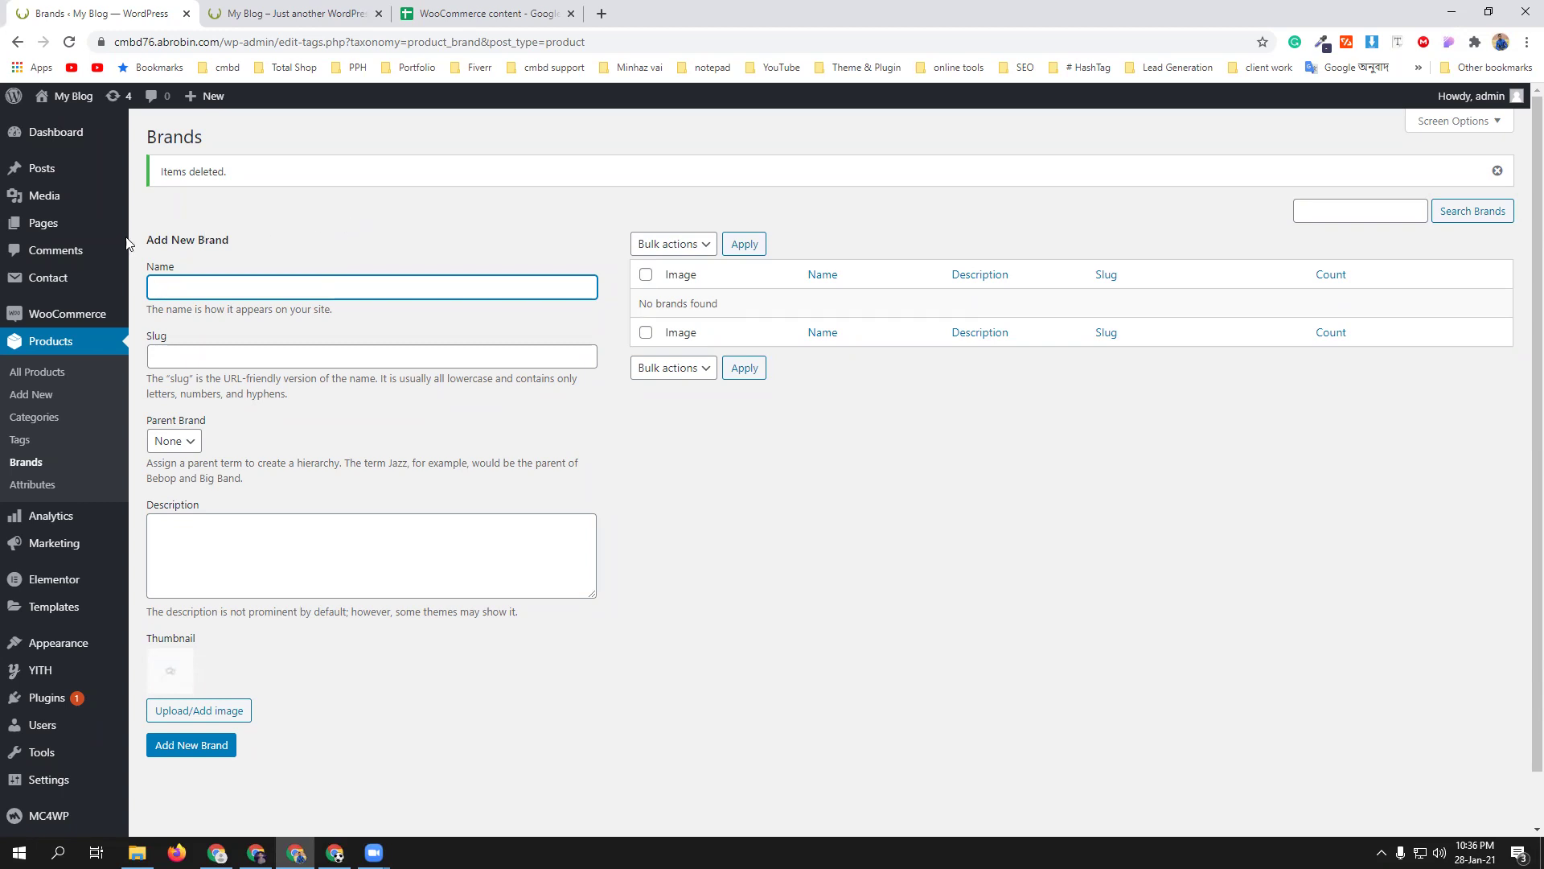
- Open the All Products list showing 35 products
click(42, 375)
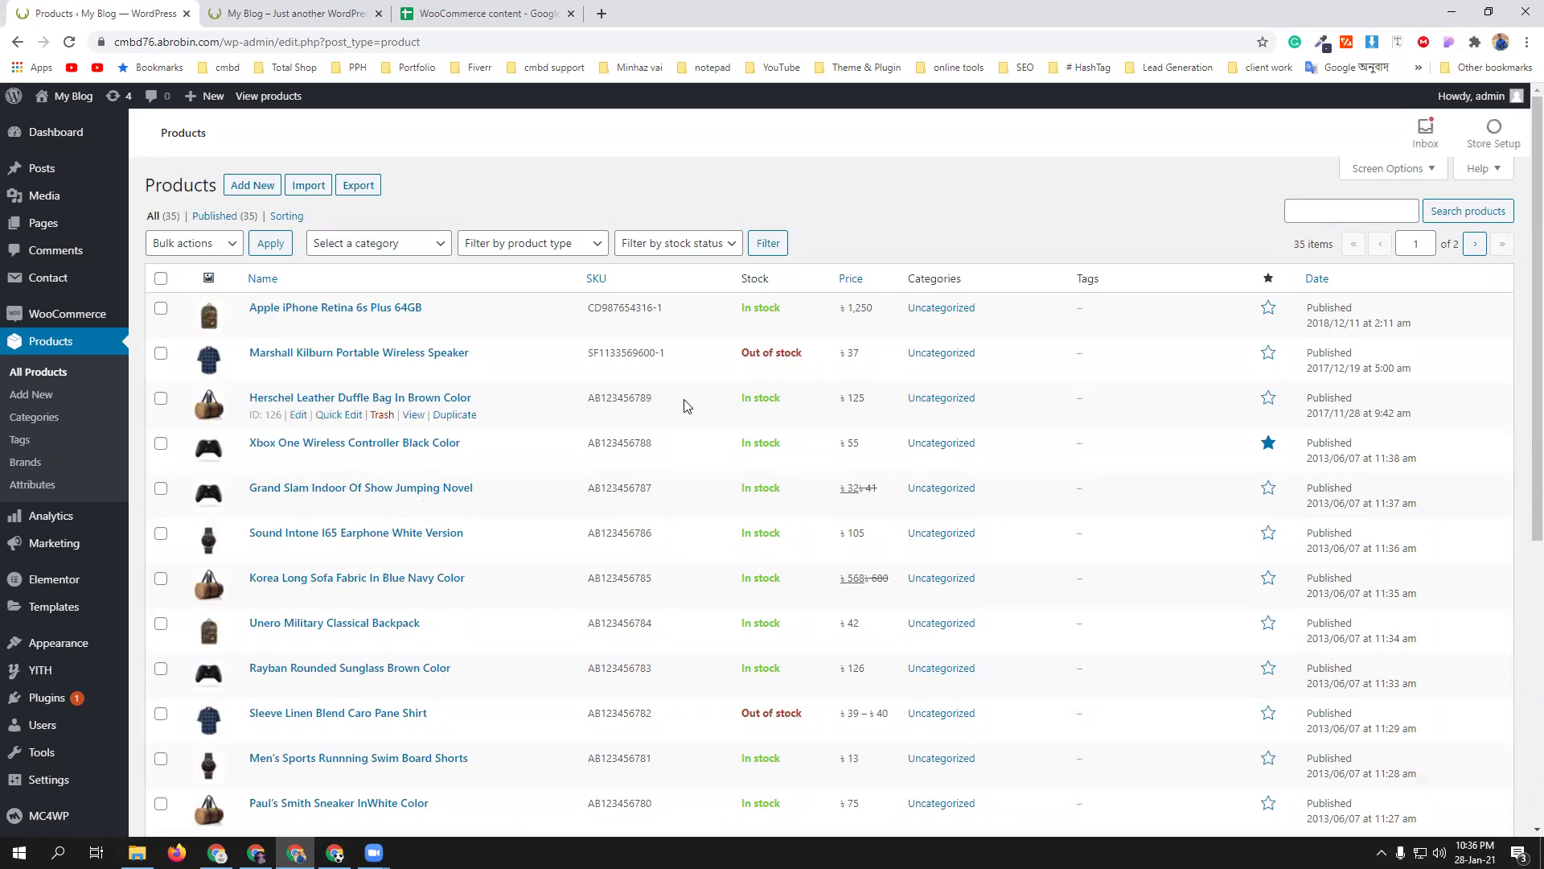
scroll(689, 361, down, 6)
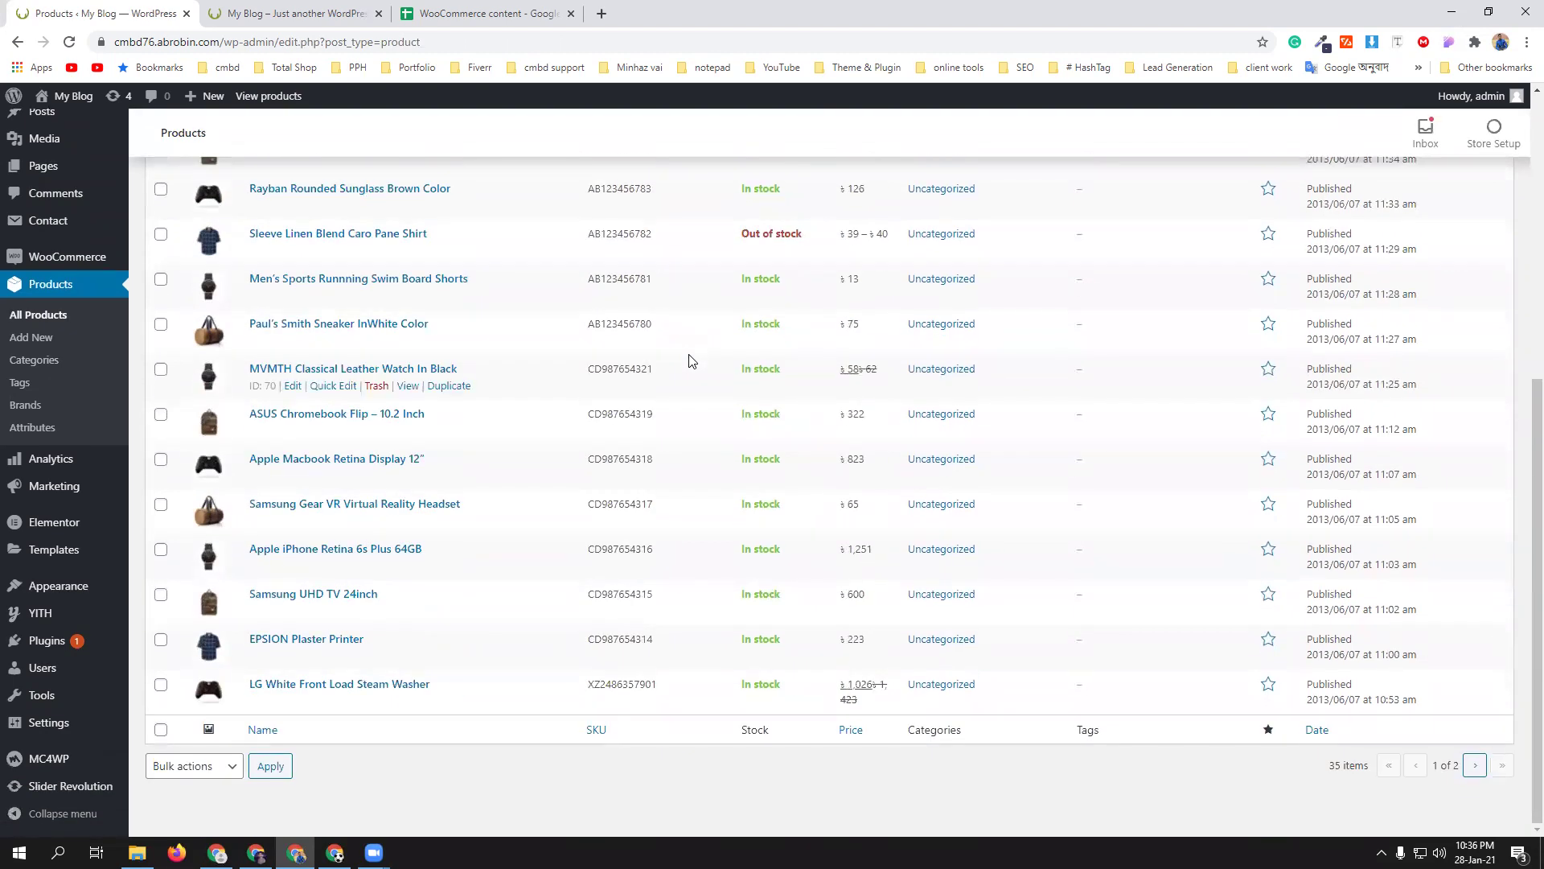
scroll(688, 359, up, 6)
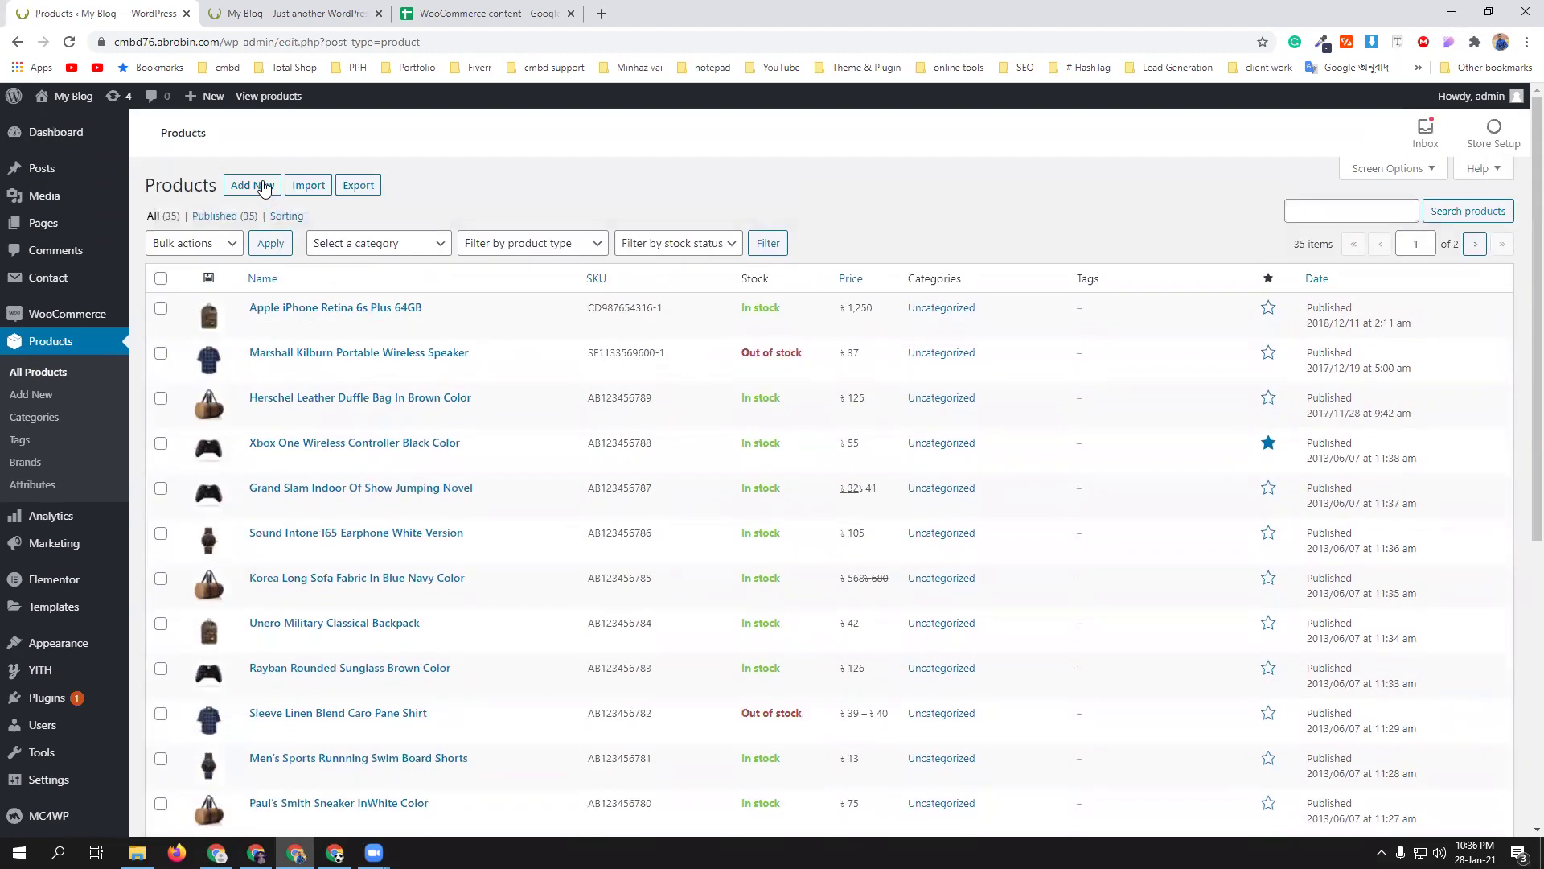
- Start a new WooCommerce product and open a fresh browser tab
click(256, 190)
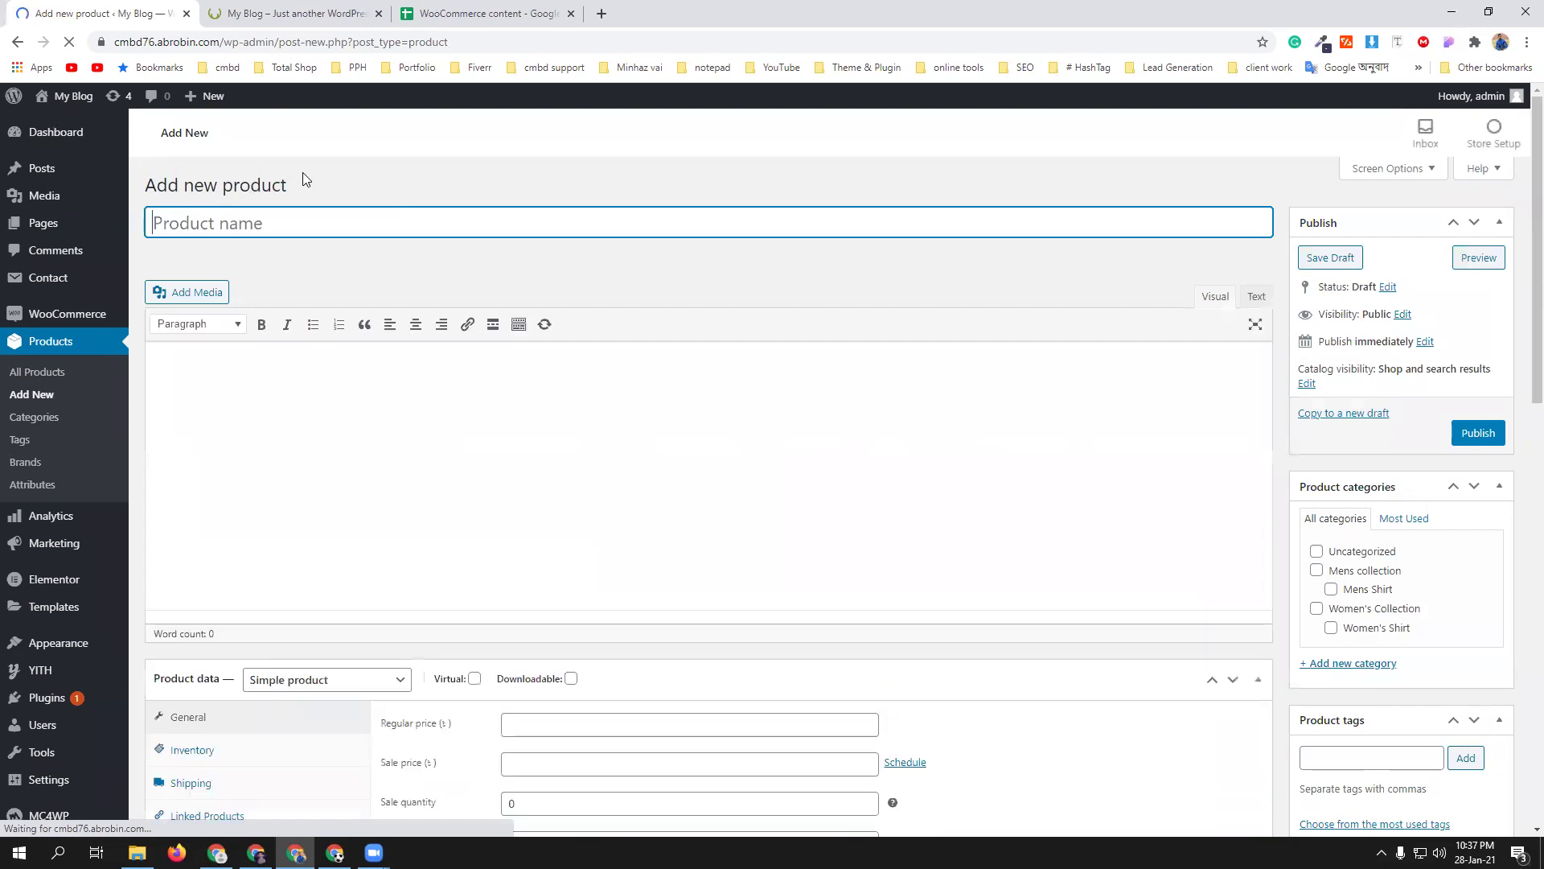
click(602, 14)
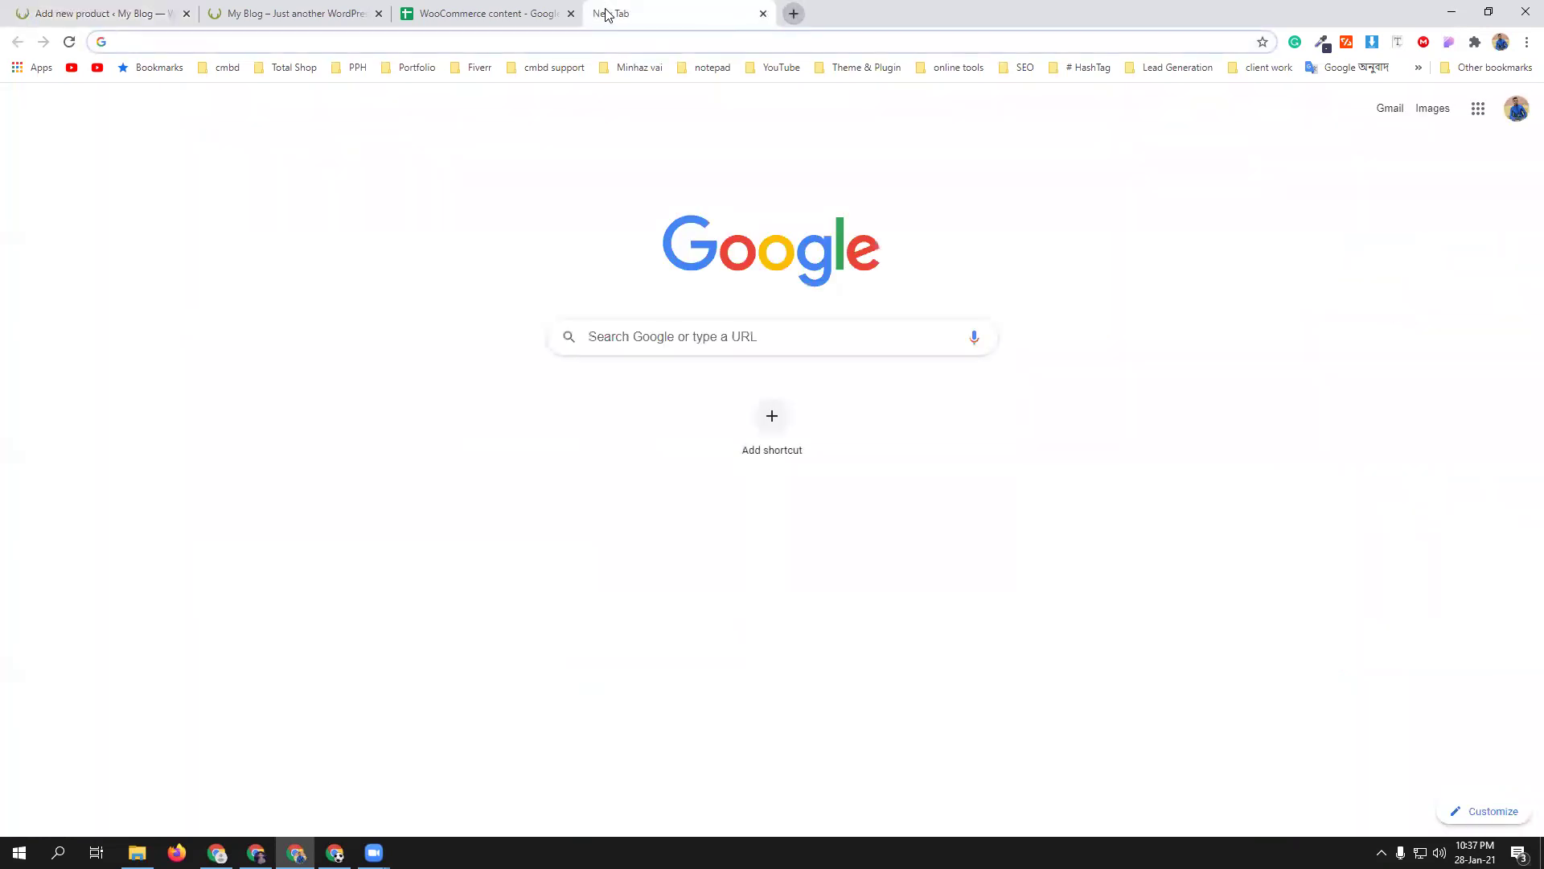
- Search amazon.in for mens shirt and browse the results
text(amaz)
key(Return)
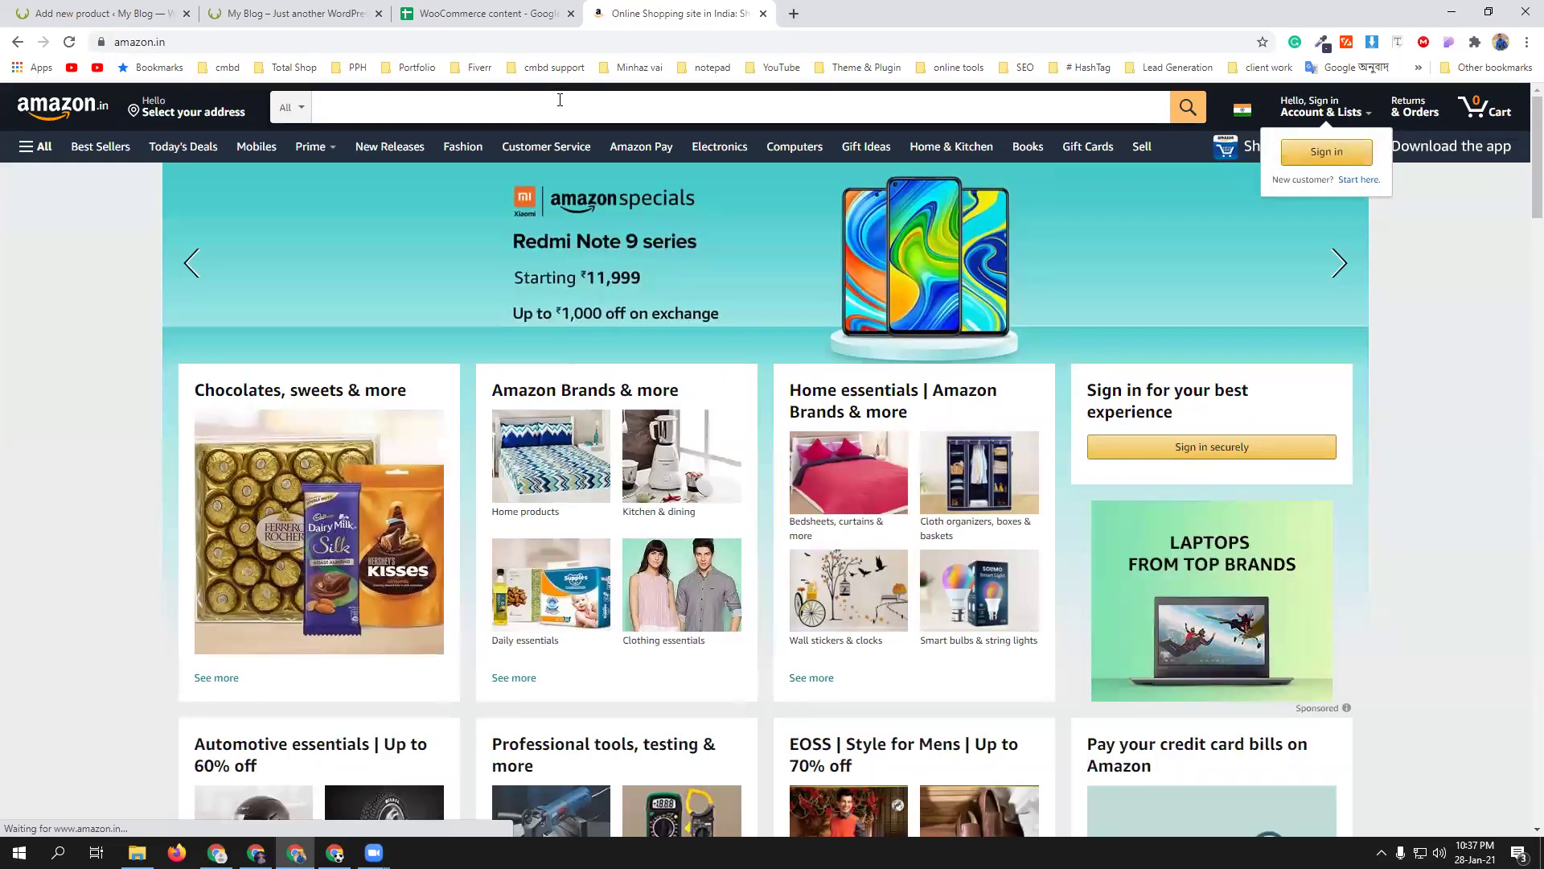
click(559, 104)
text(men)
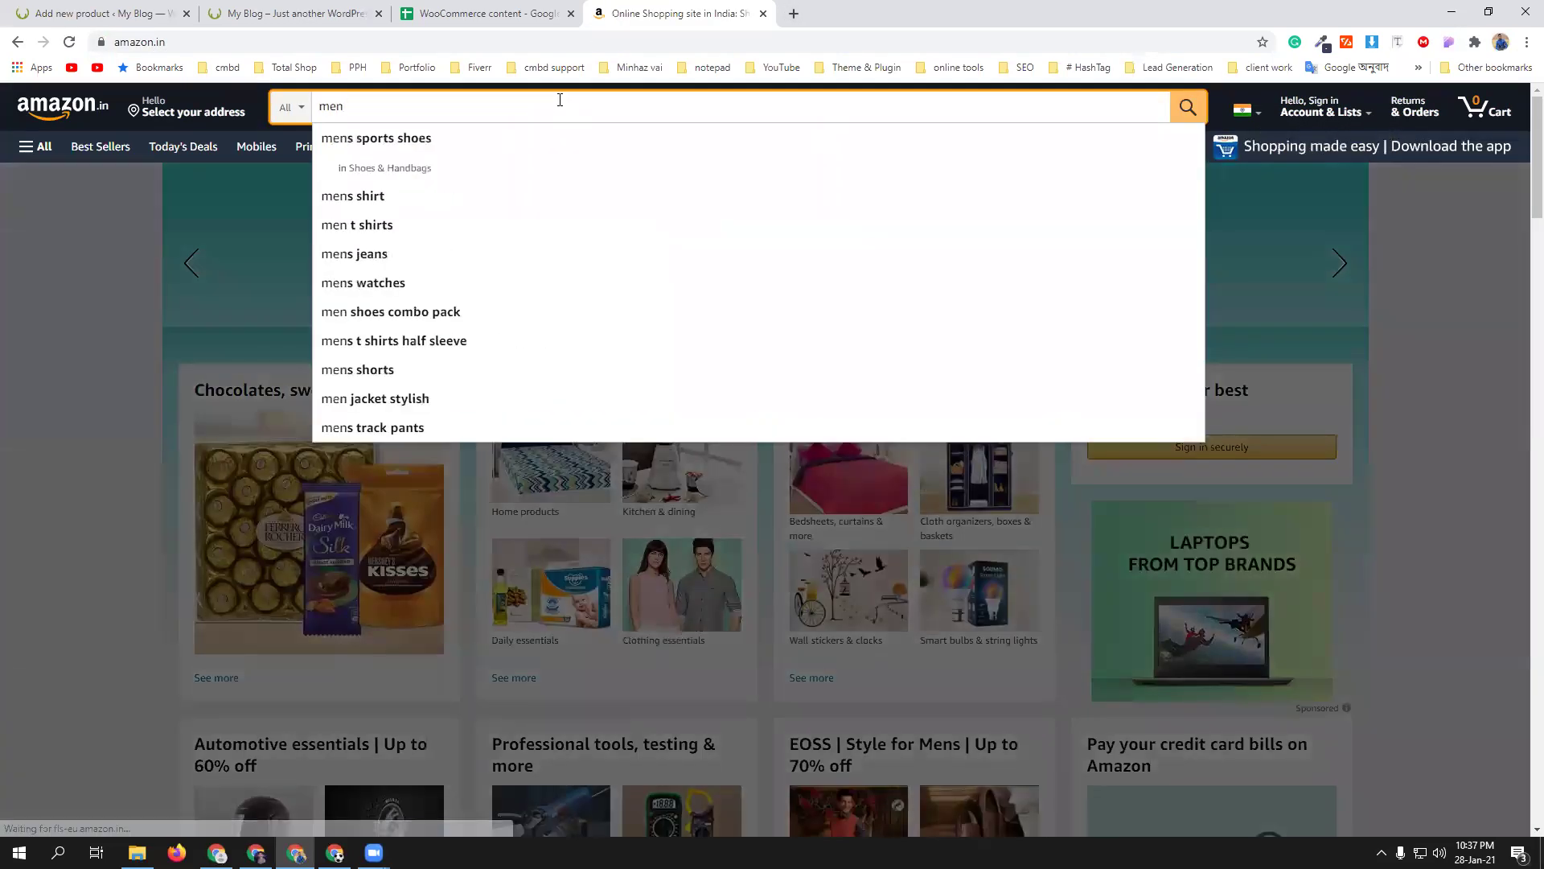
text(s s)
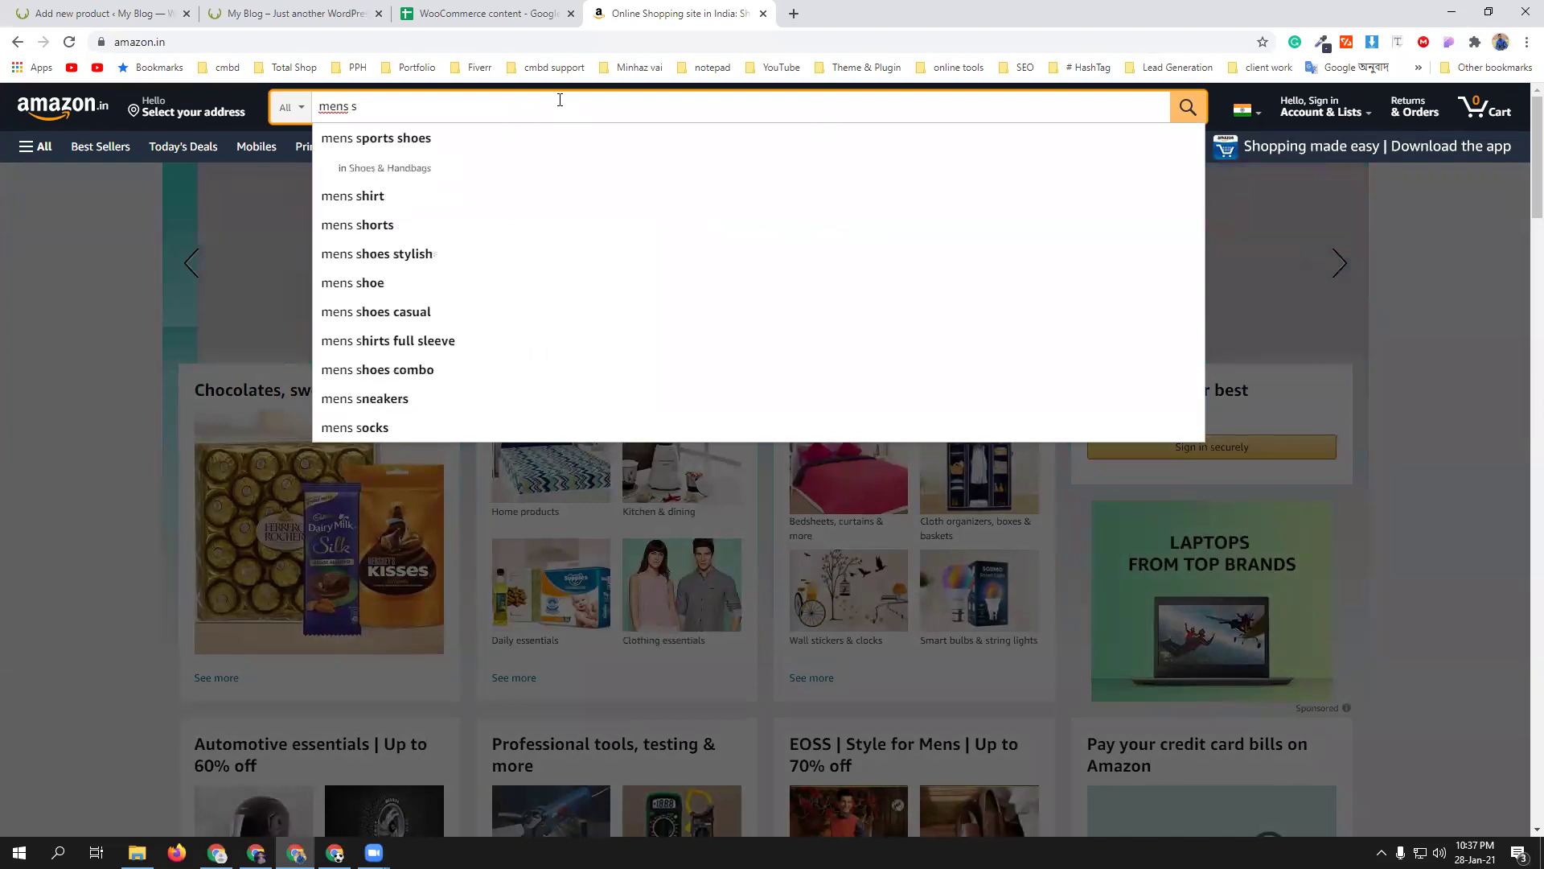
click(509, 208)
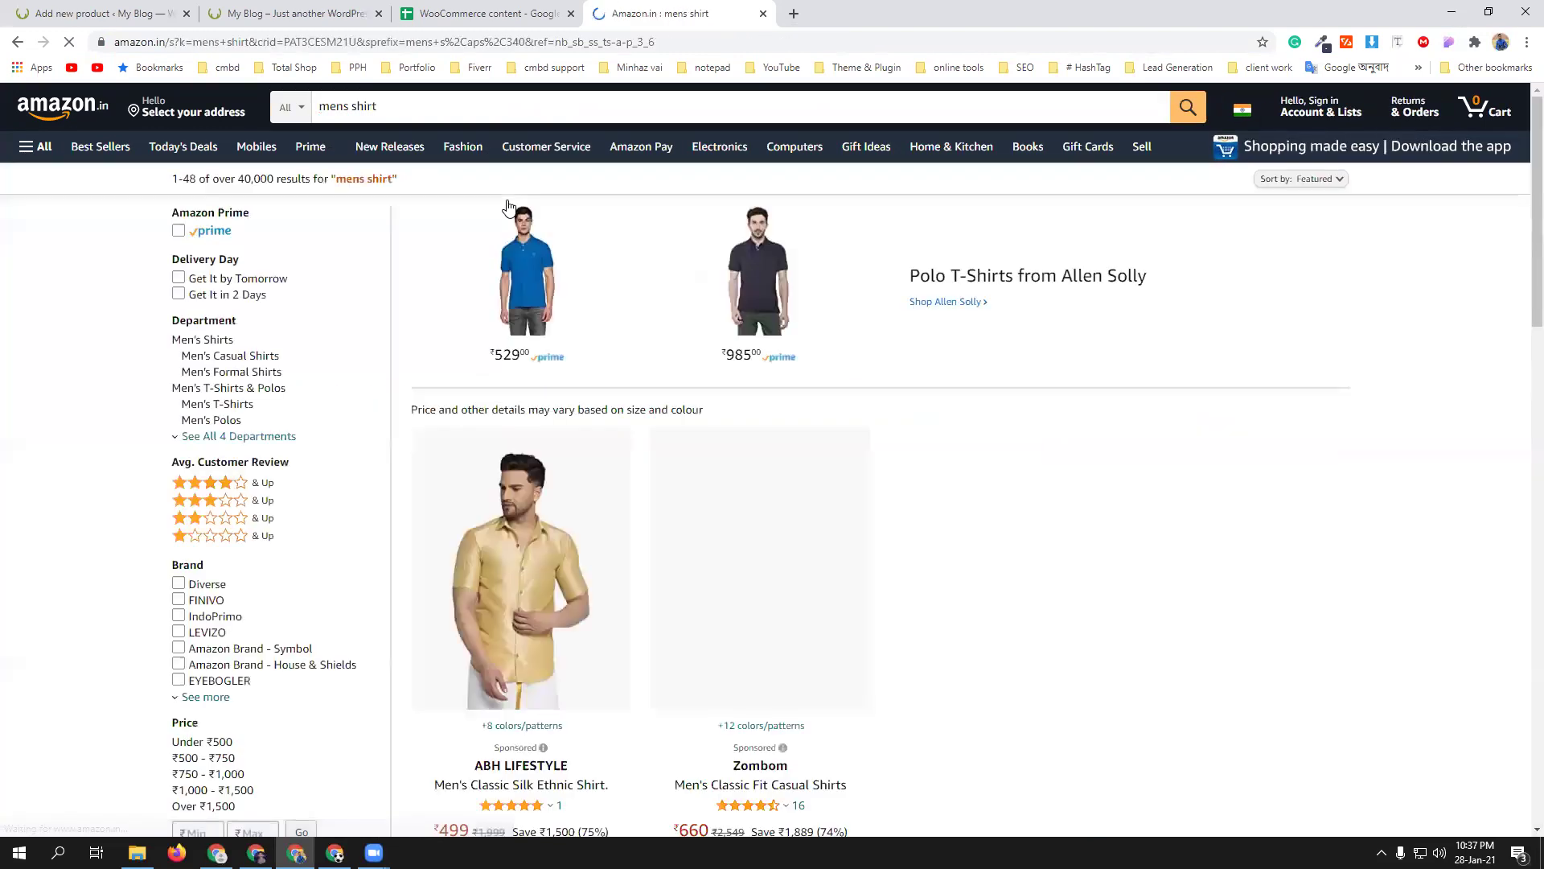
scroll(945, 386, down, 5)
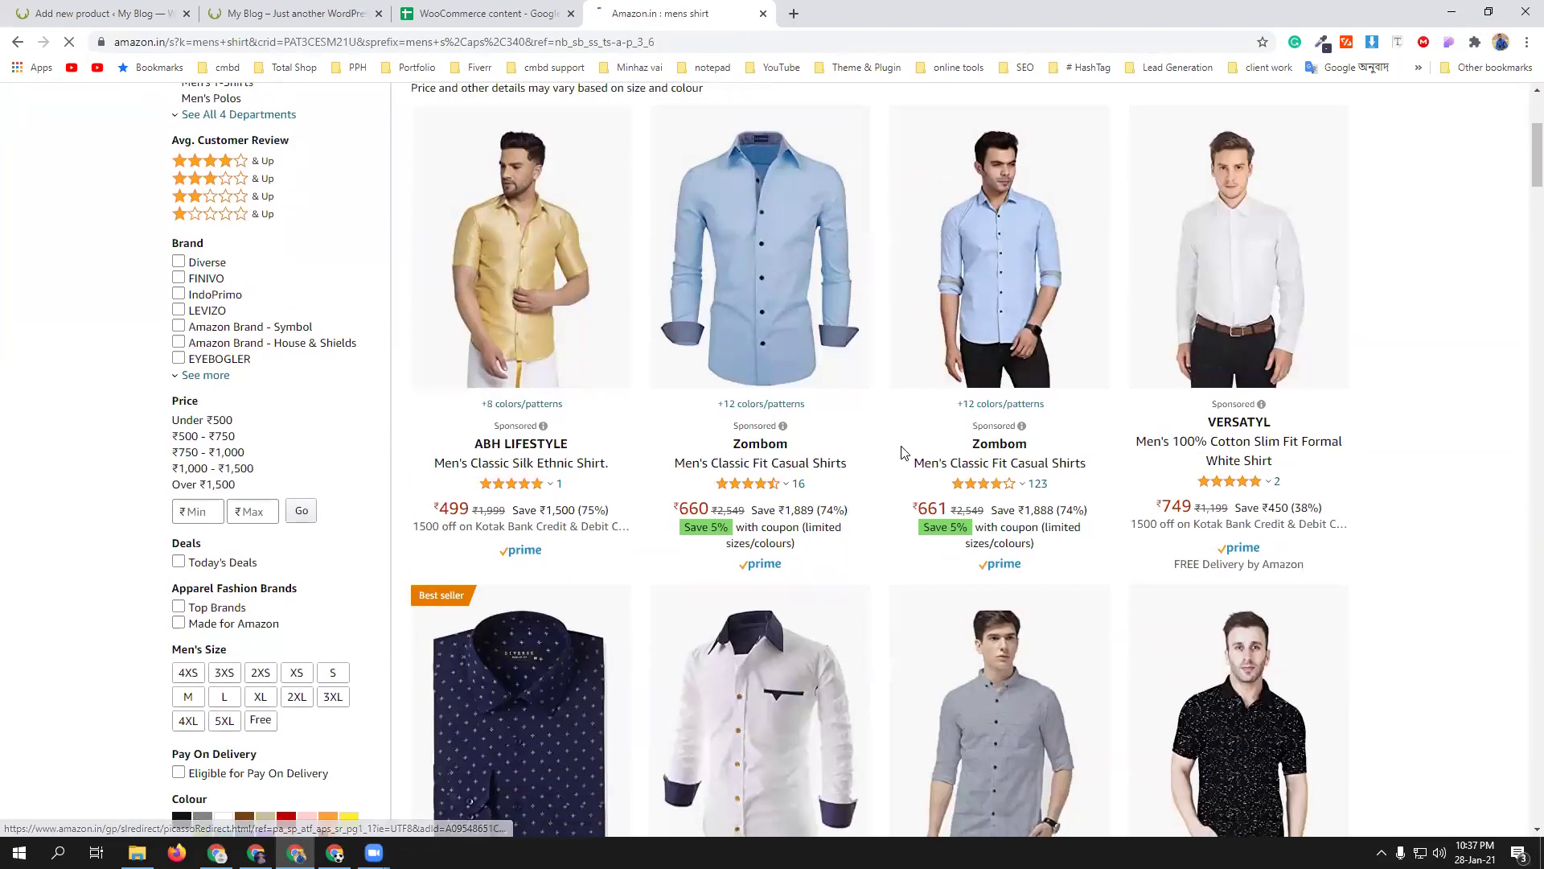
scroll(904, 448, down, 6)
scroll(845, 410, up, 5)
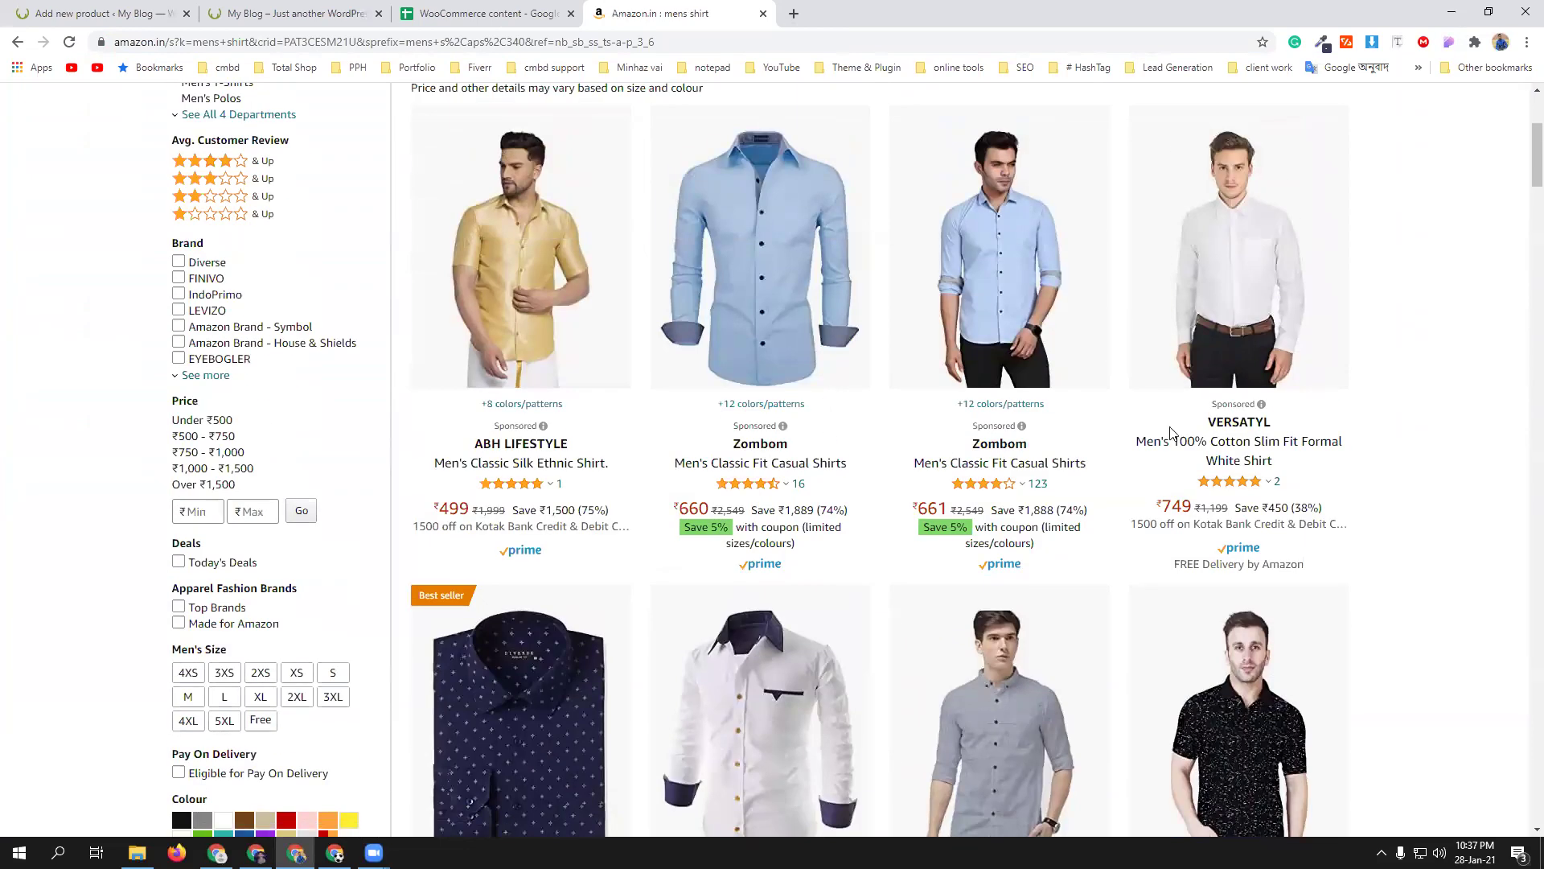
scroll(878, 537, down, 5)
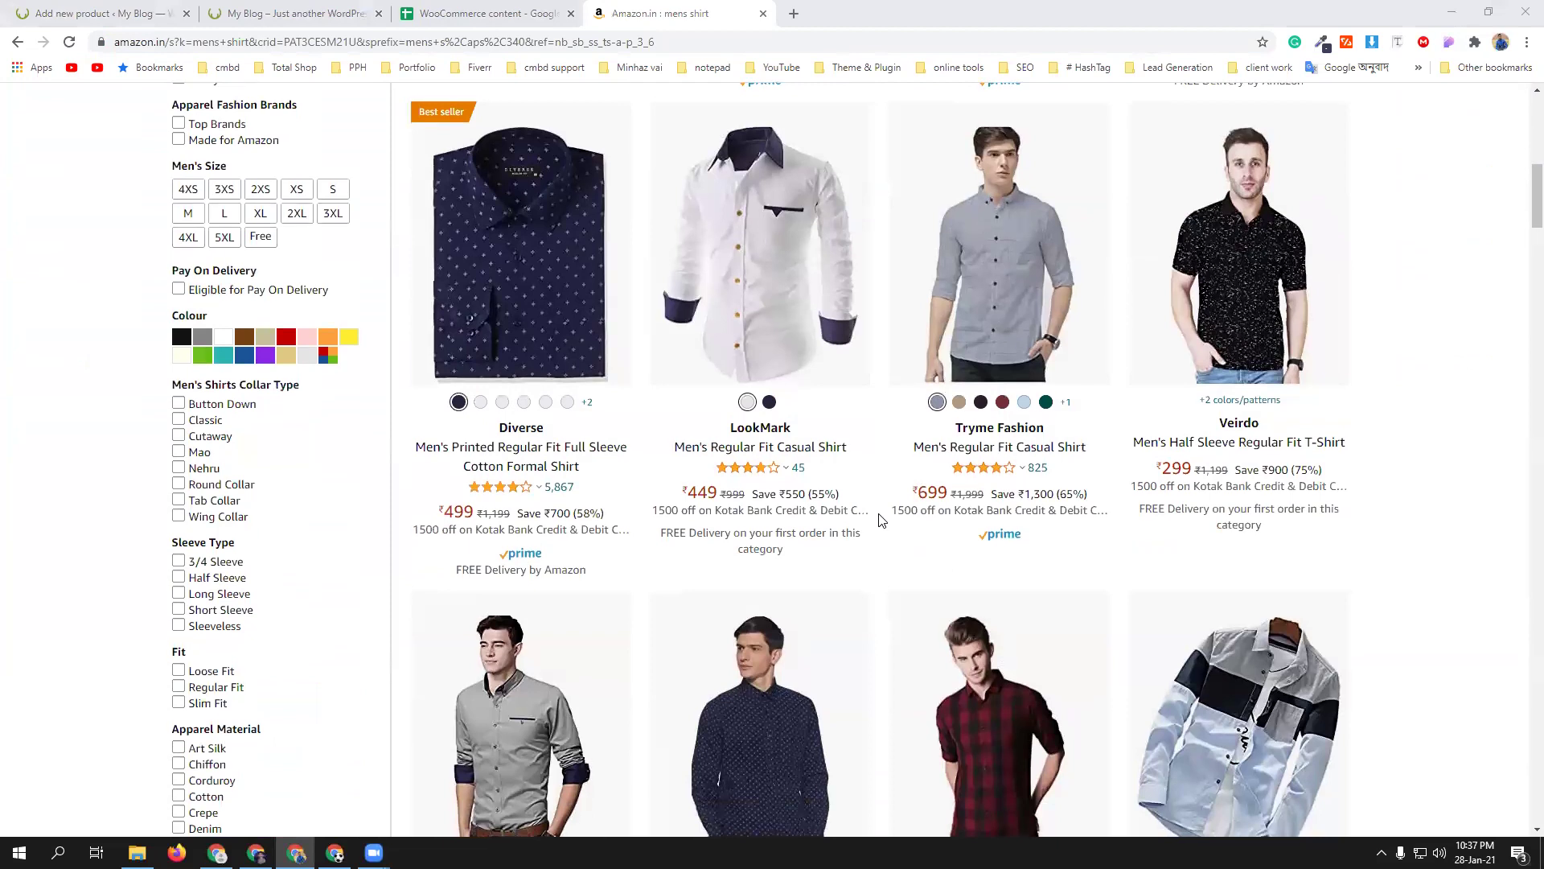
scroll(883, 520, down, 3)
- Open the LookMark Men's Plain Regular fit Casual Shirt page and copy its title
middle_click(532, 514)
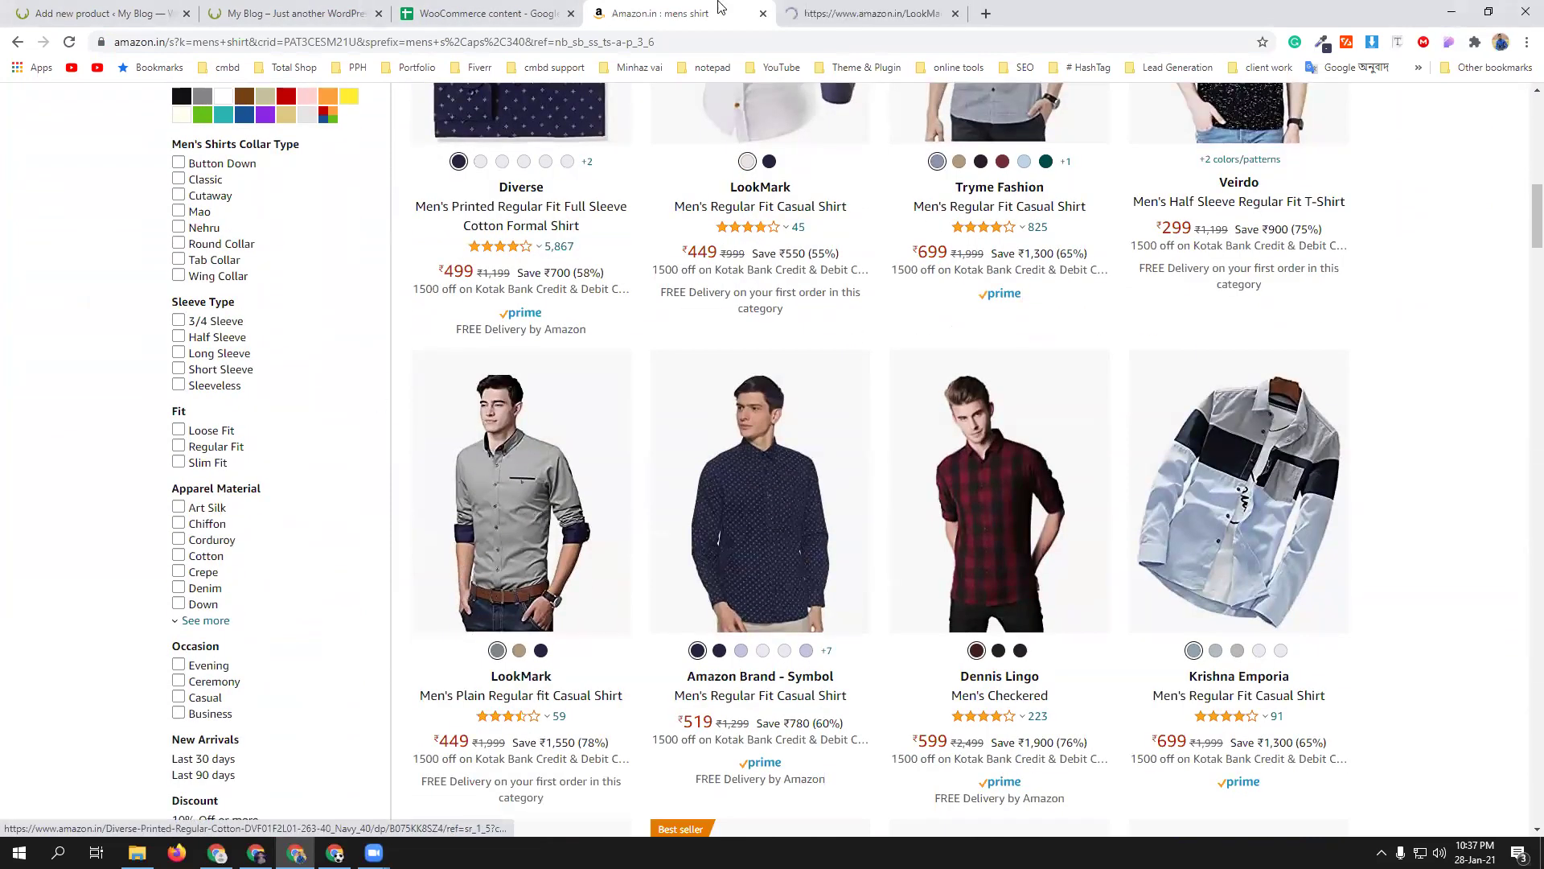
click(845, 13)
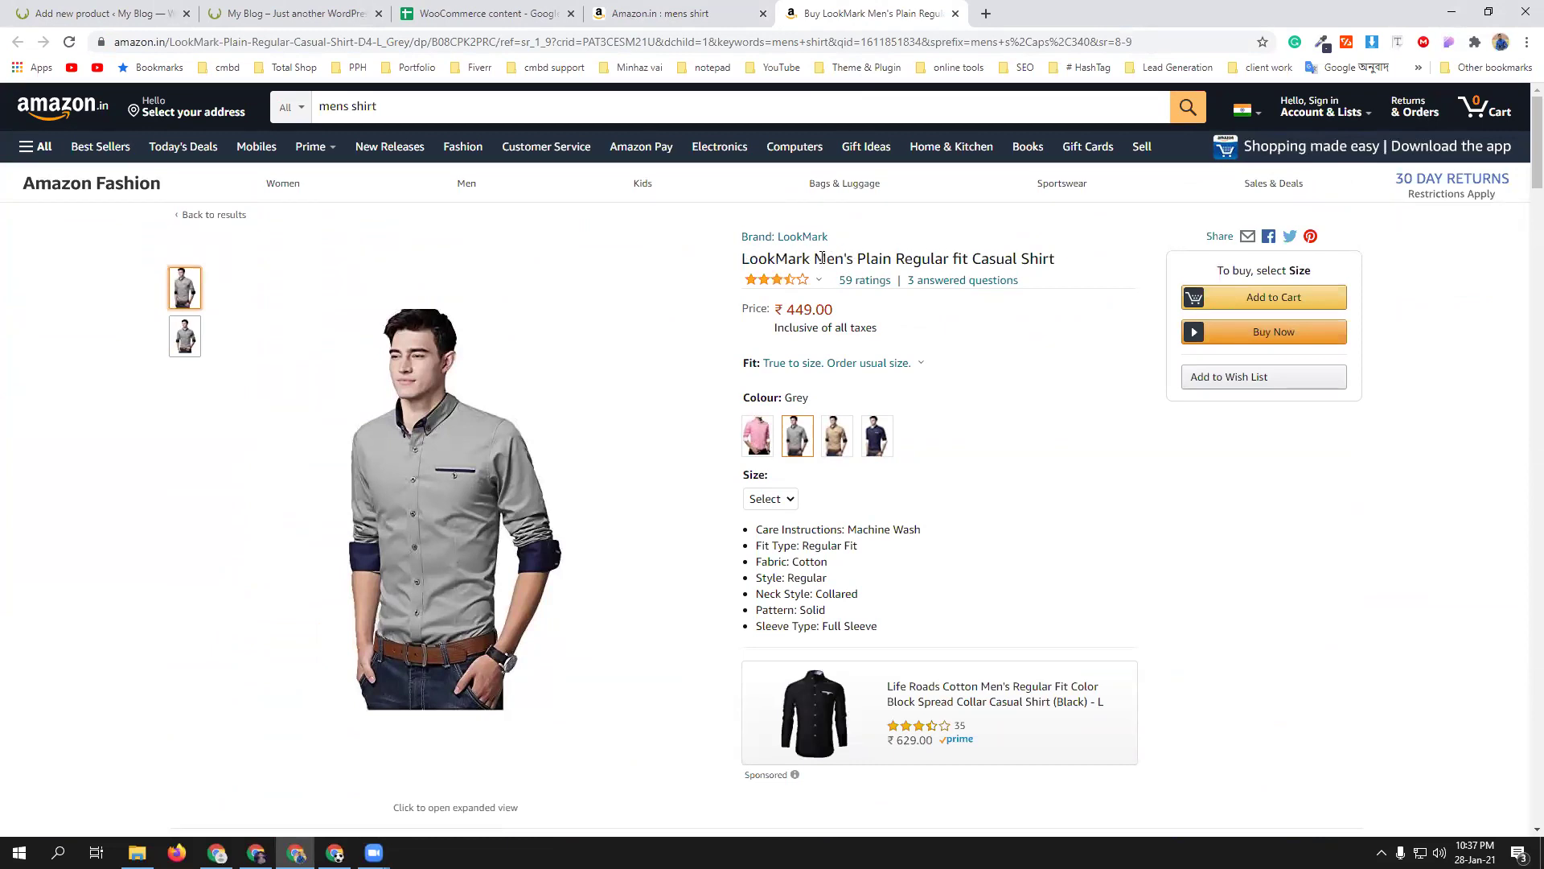
drag(815, 258, 1060, 259)
key(ctrl+c)
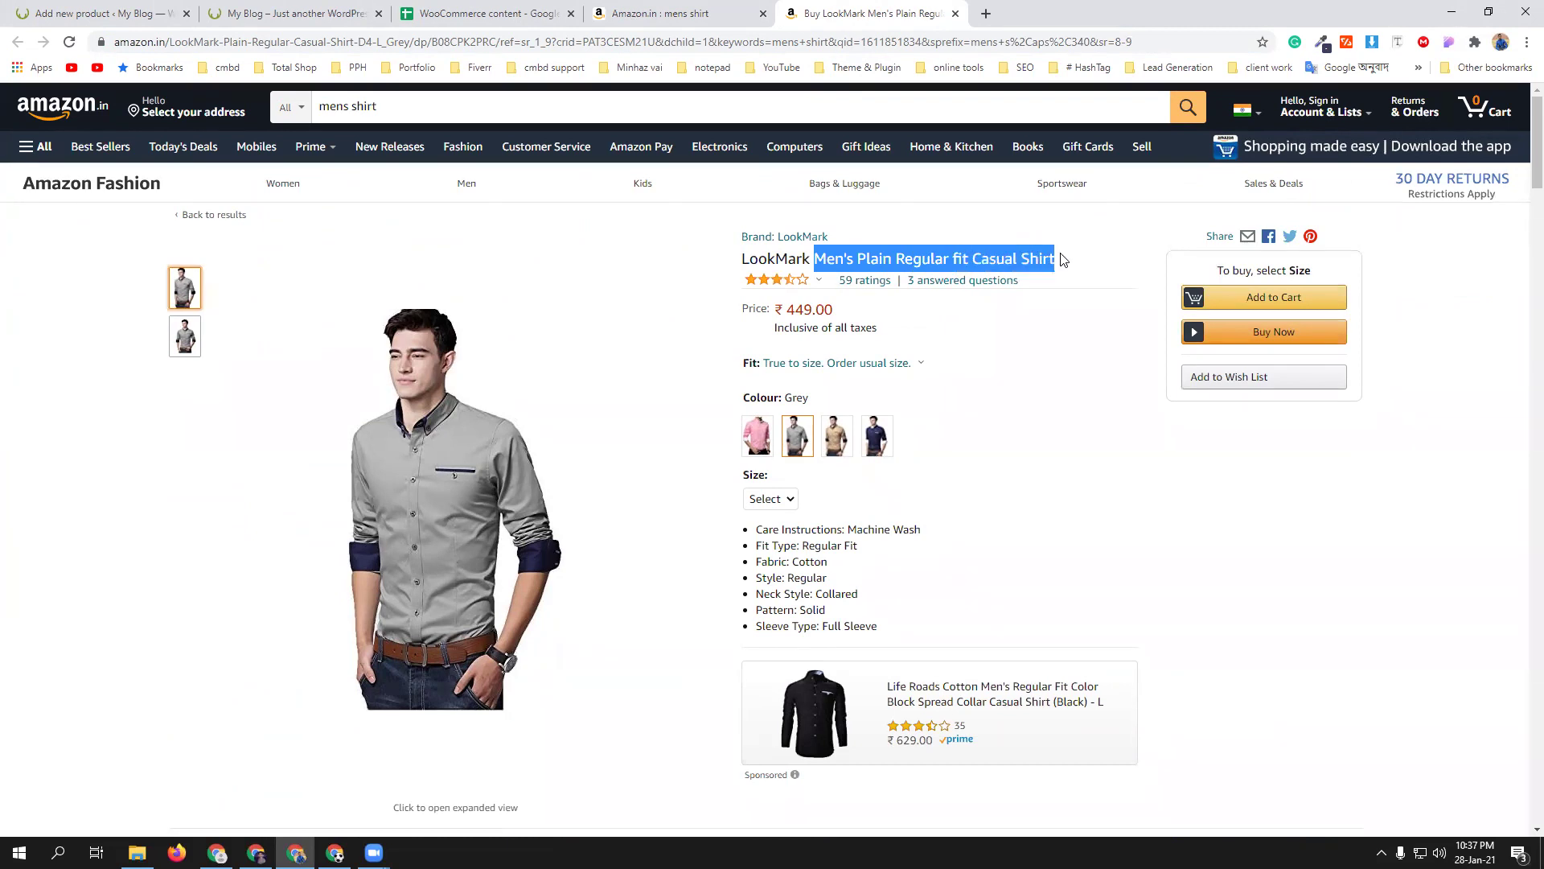
click(163, 8)
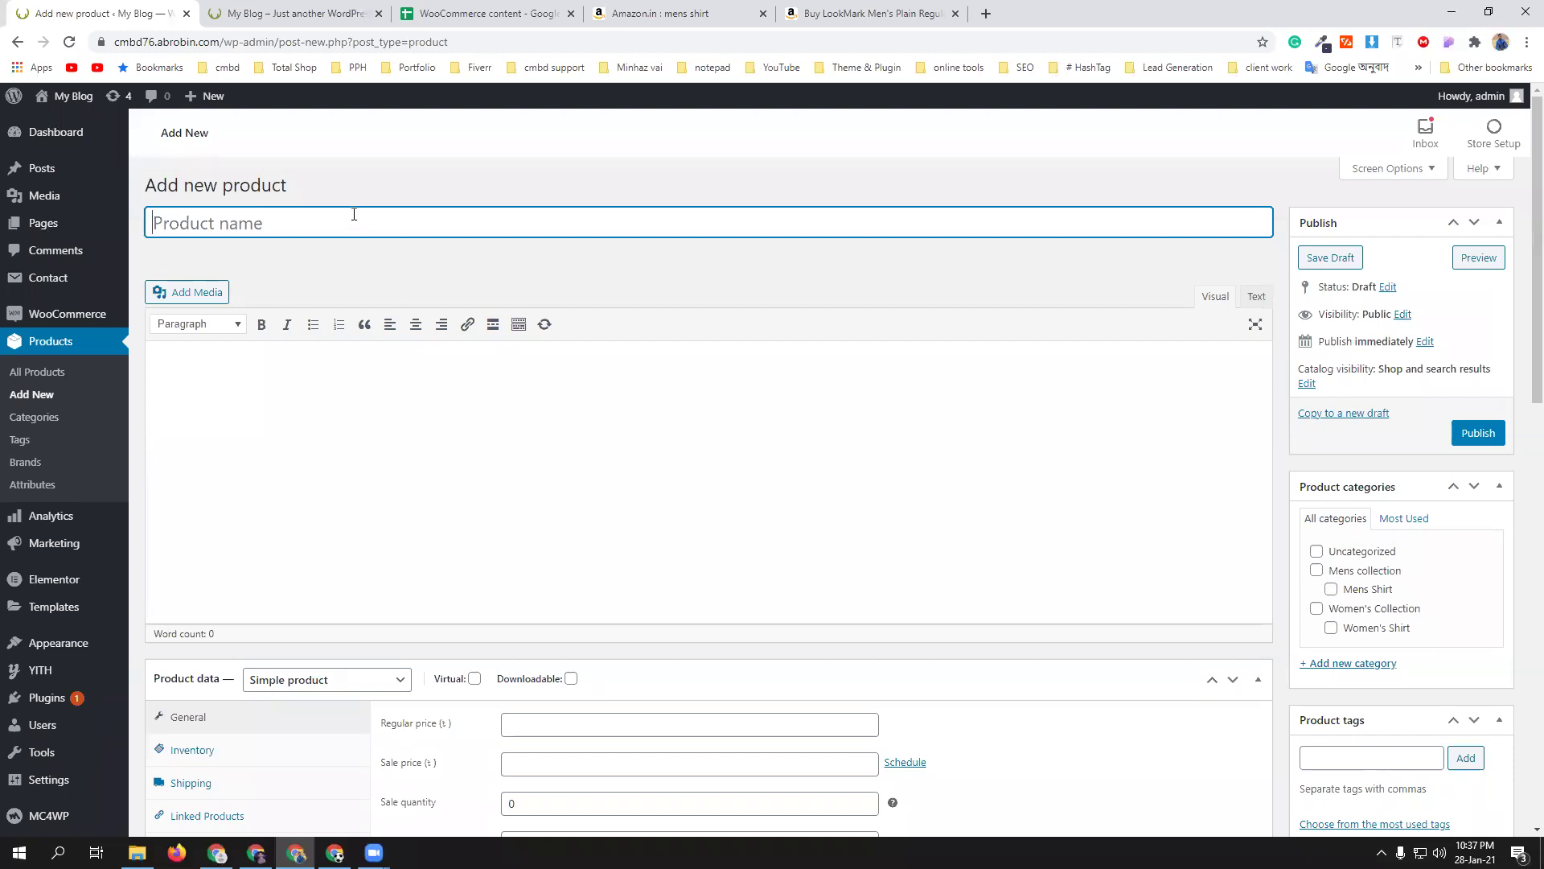
- Paste 'Men's Plain Regular fit Casual Shirt' as the new product's name
key(ctrl+v)
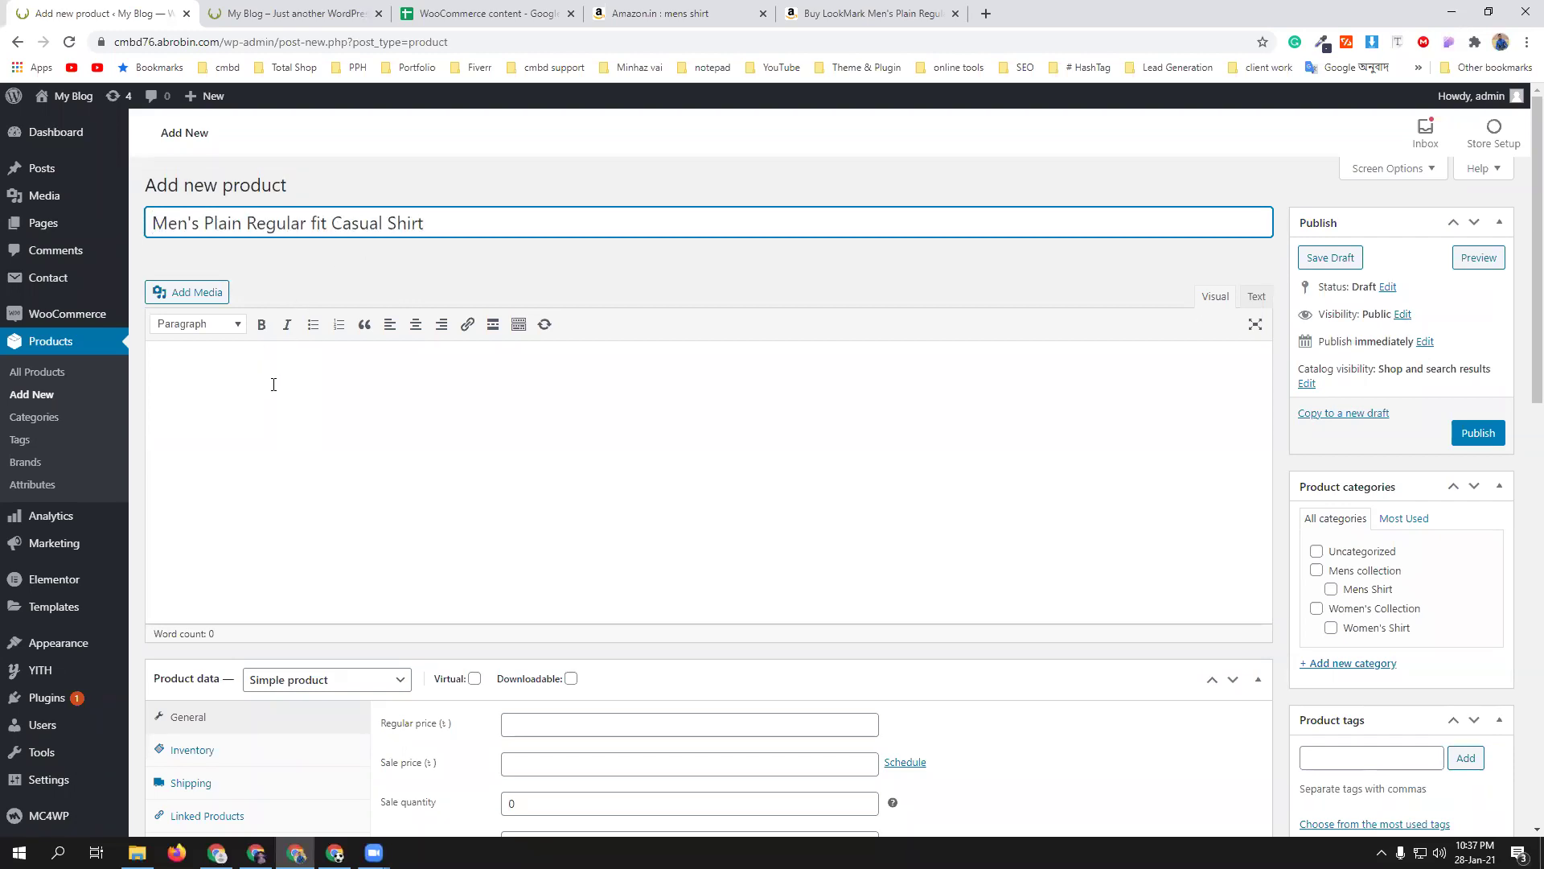
click(292, 381)
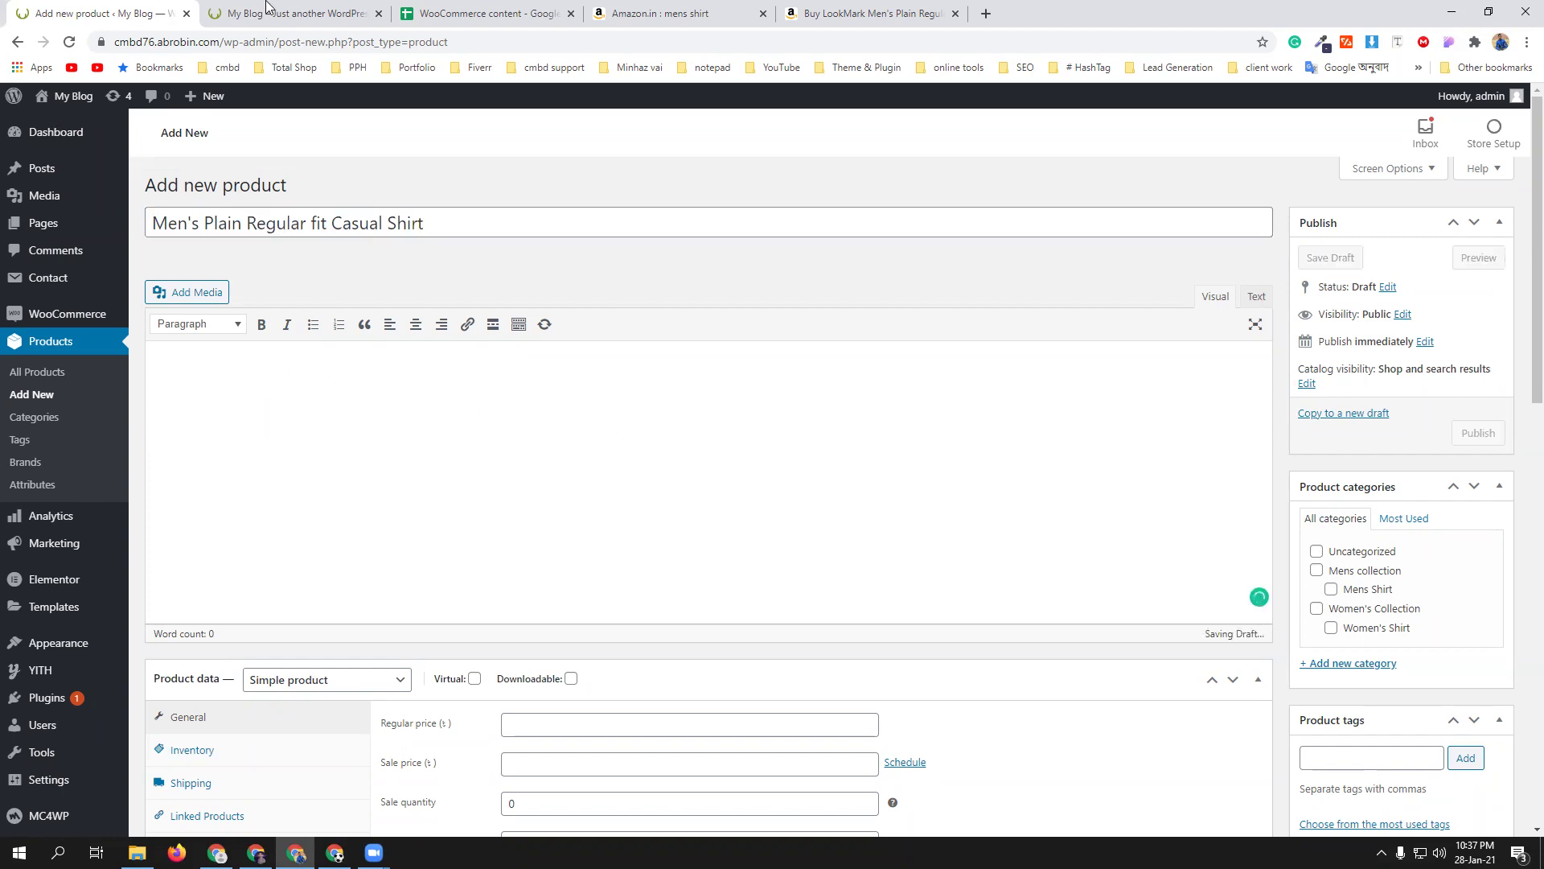
scroll(319, 402, down, 3)
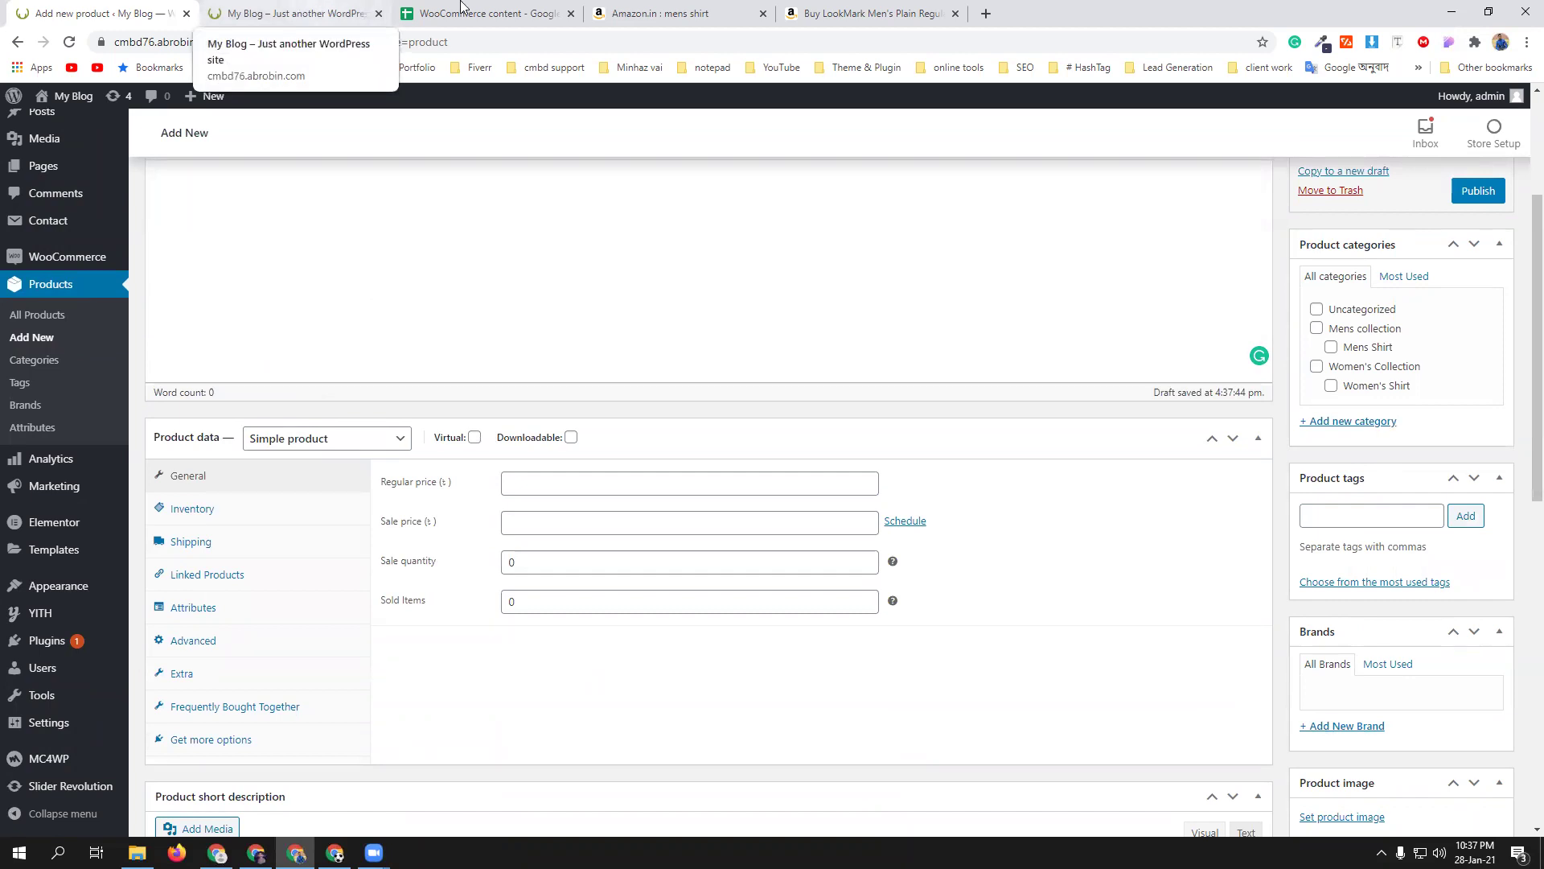
click(861, 13)
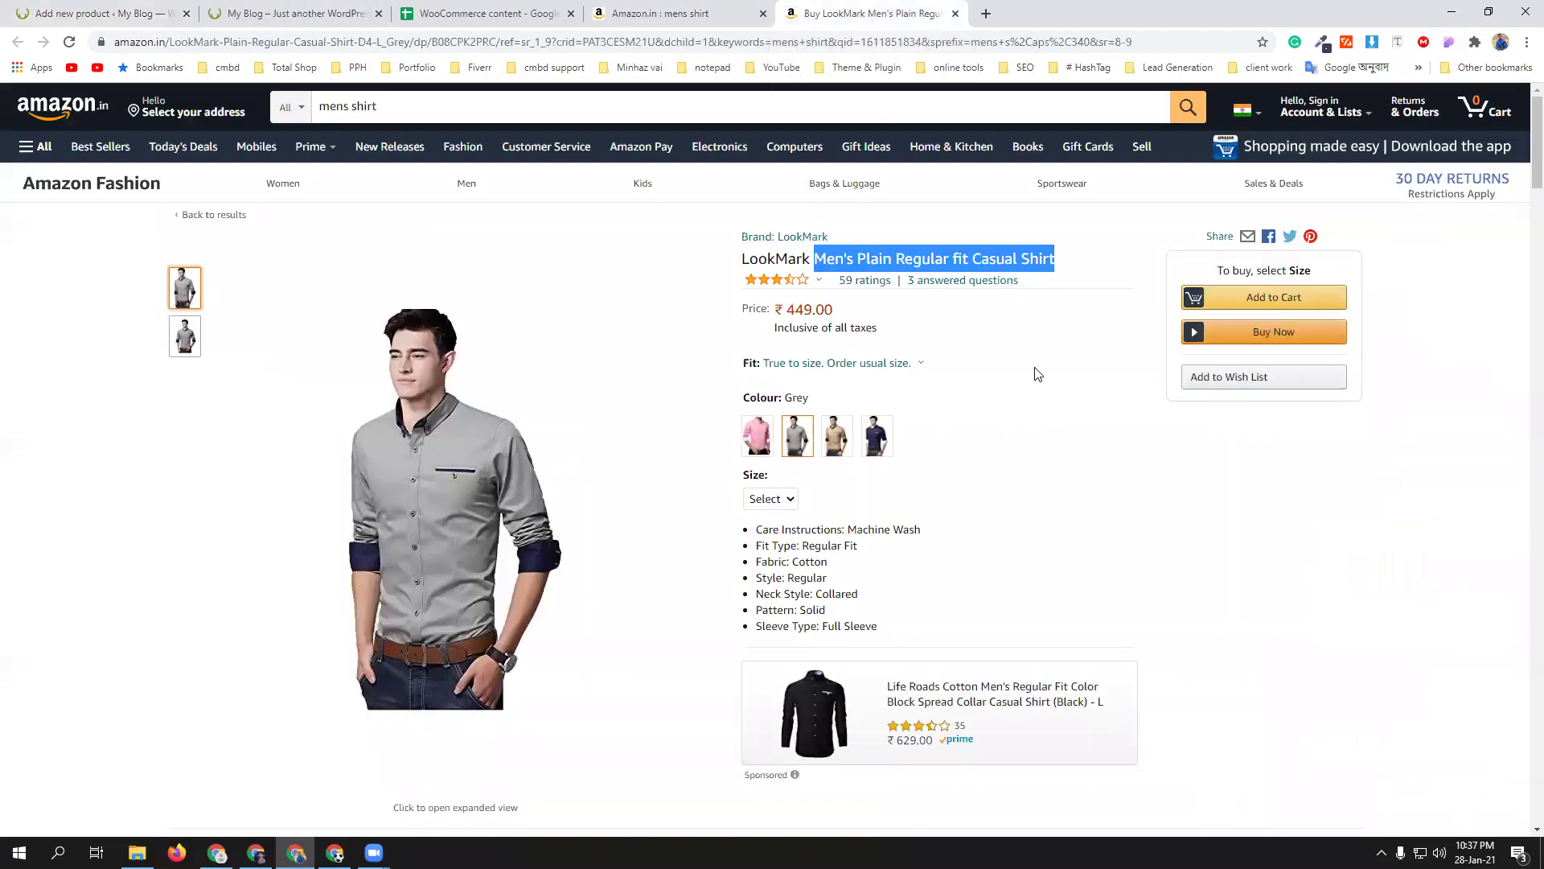
- Copy the Amazon shirt's Product description and Product details text for the draft
scroll(1038, 374, down, 8)
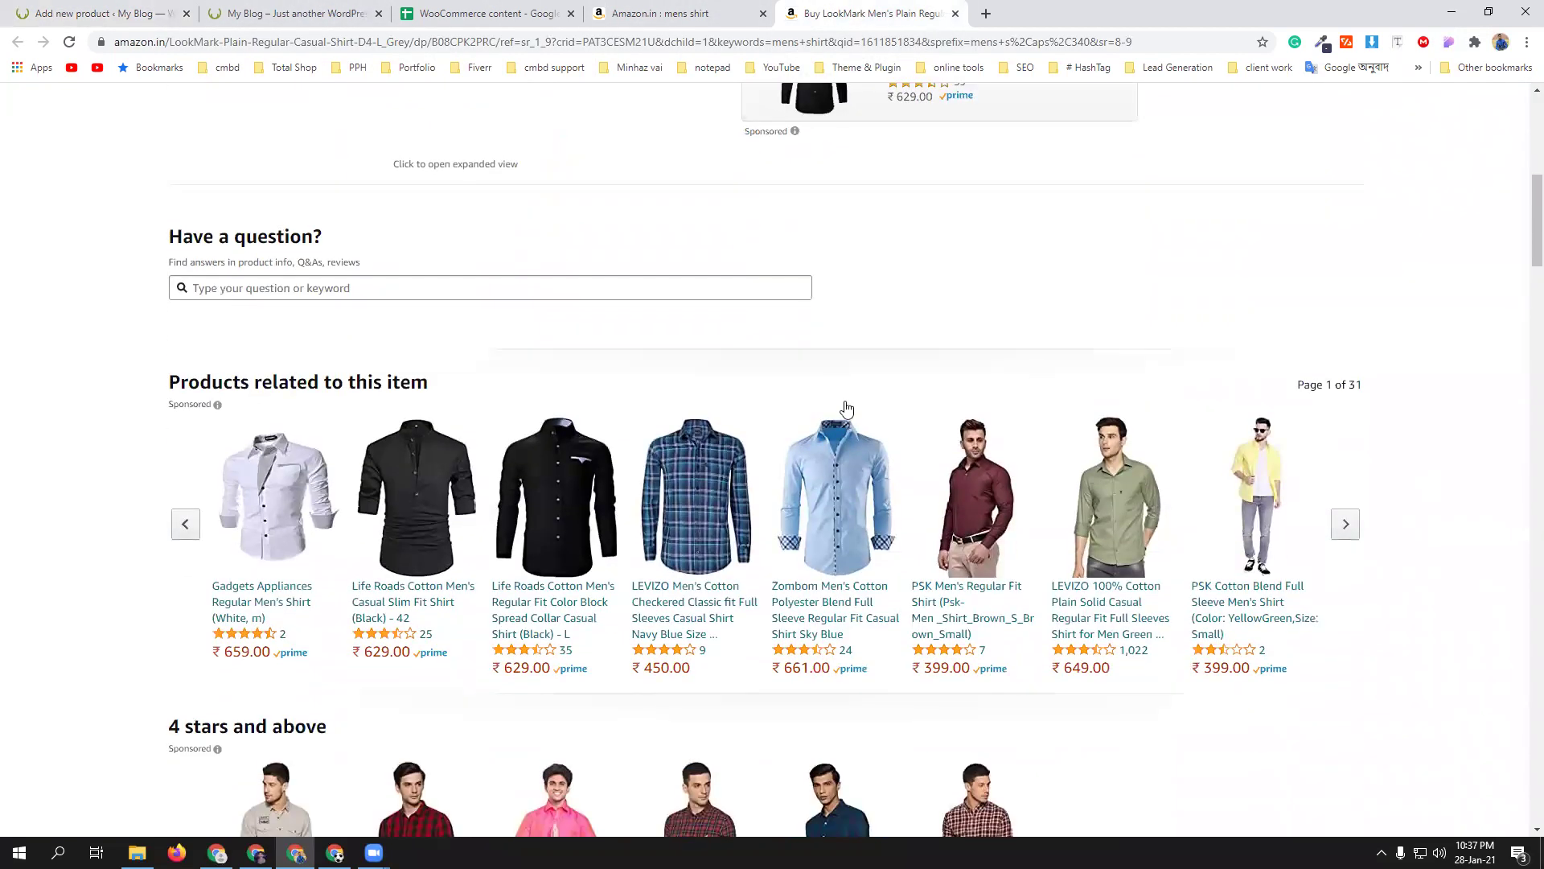
scroll(912, 338, up, 4)
scroll(913, 346, down, 12)
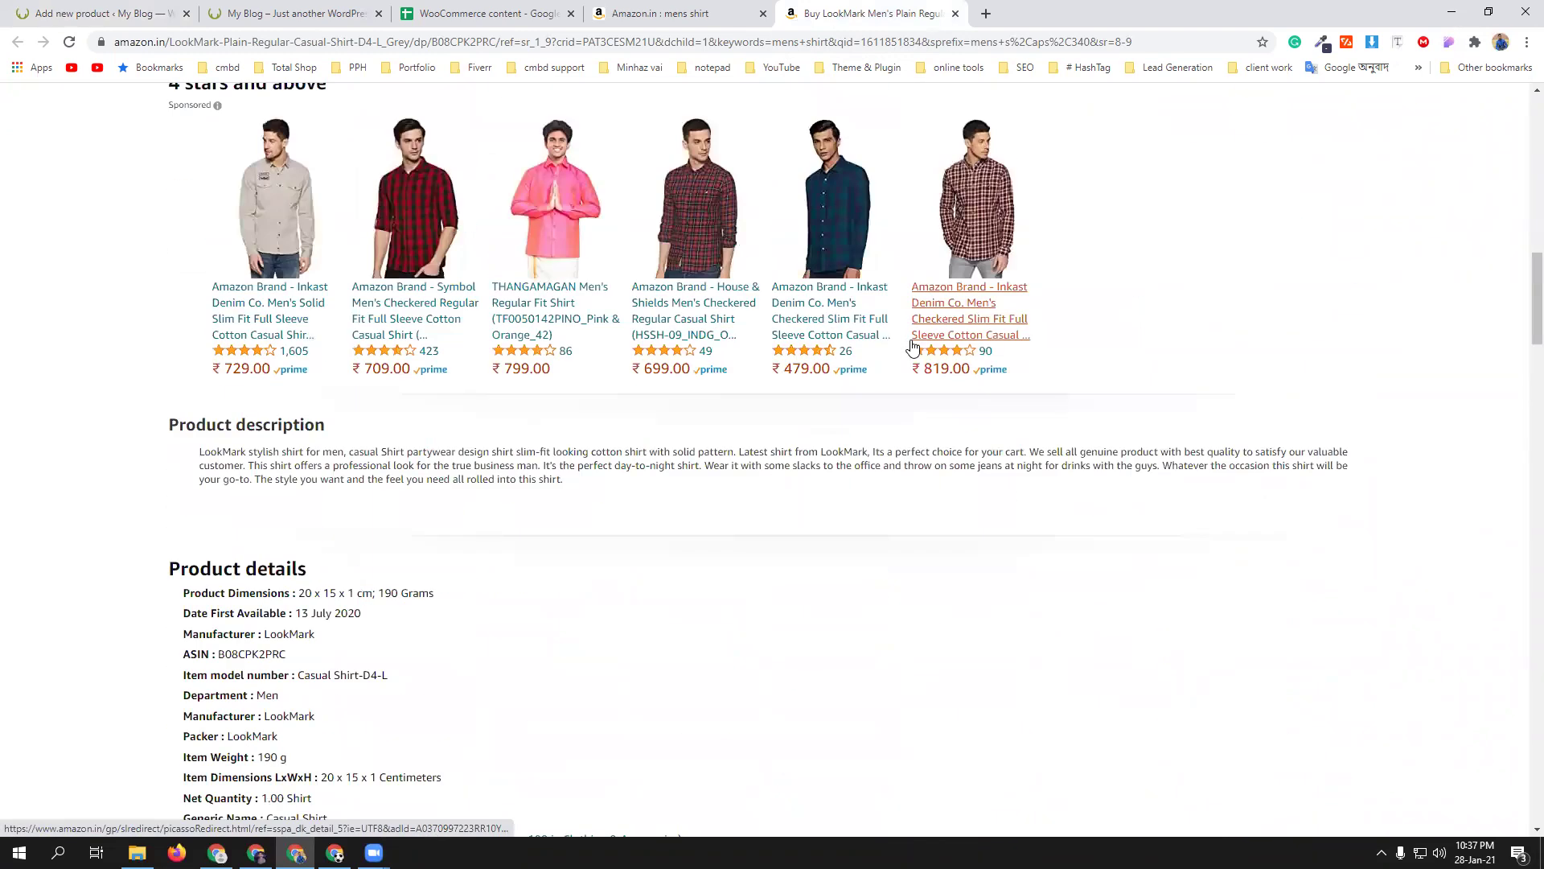
scroll(914, 346, down, 4)
scroll(327, 345, up, 2)
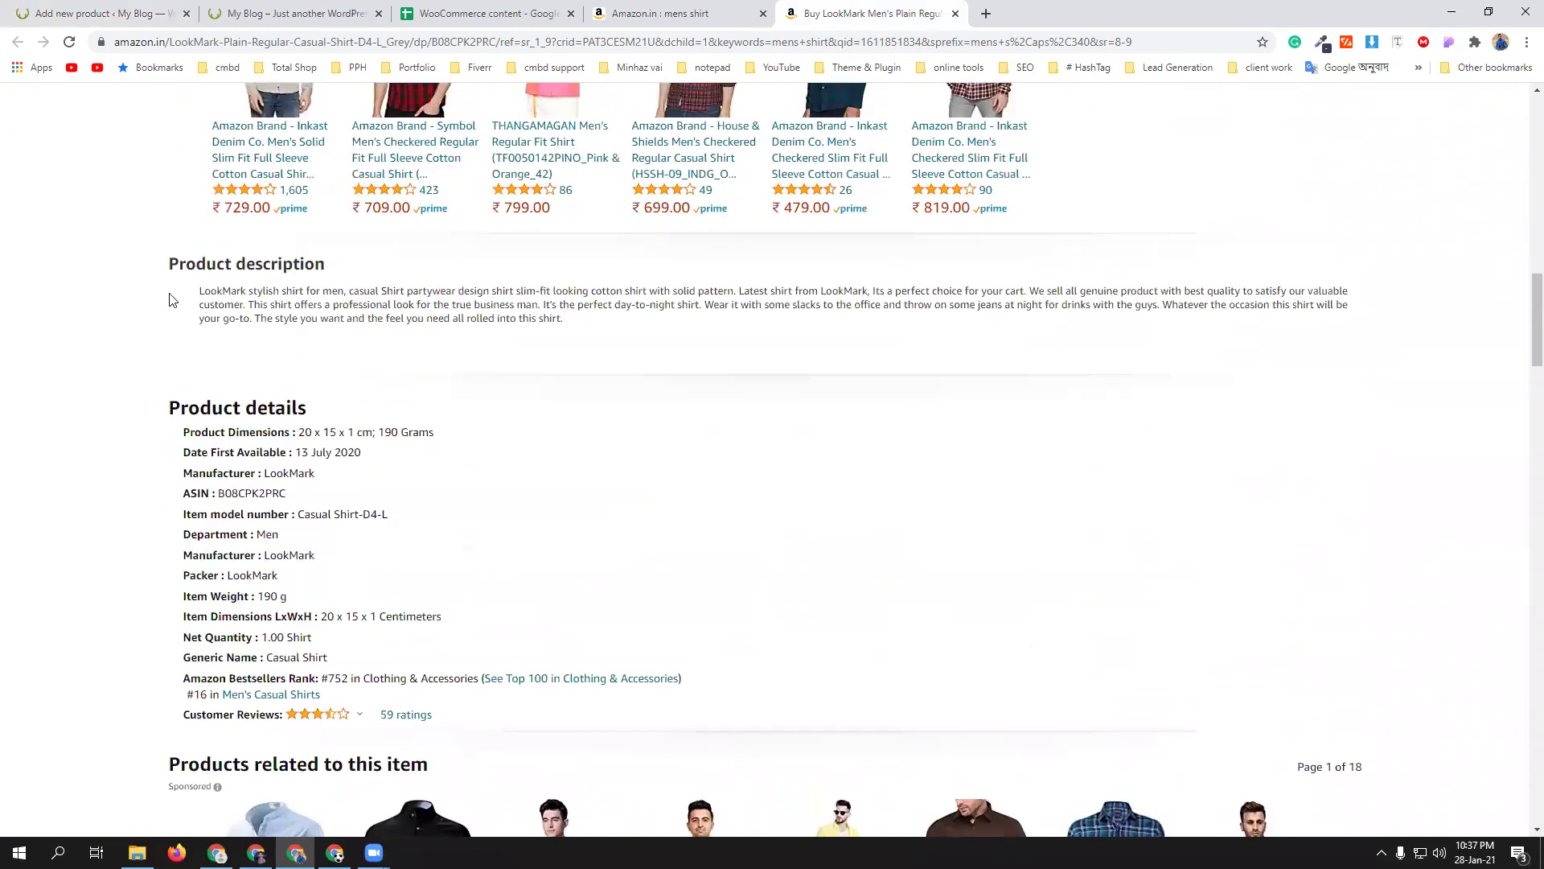
drag(169, 261, 702, 684)
key(ctrl+c)
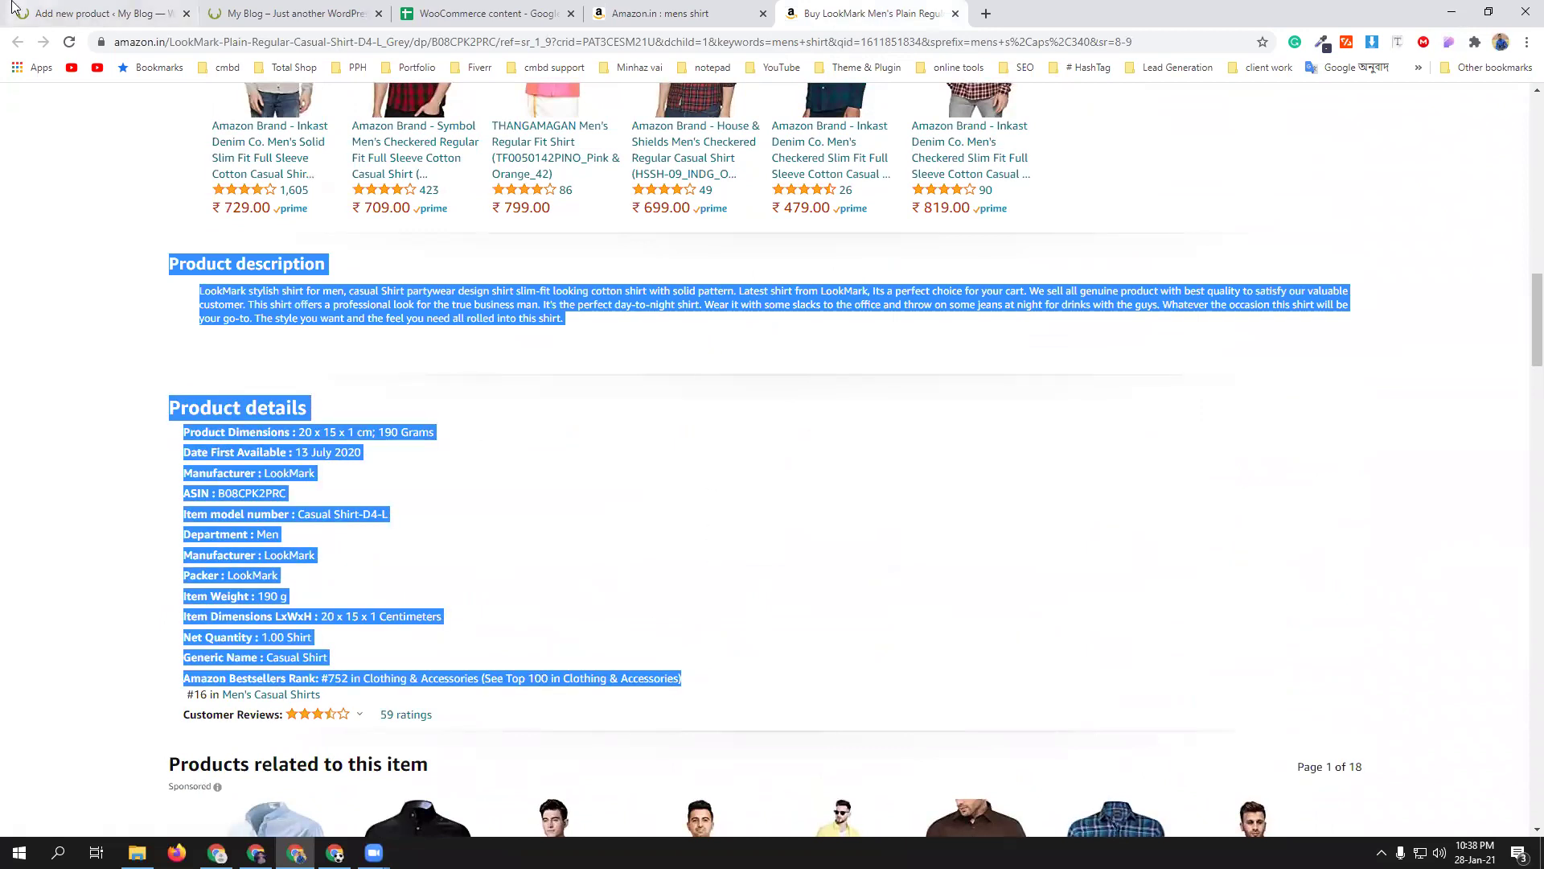
key(ctrl+1)
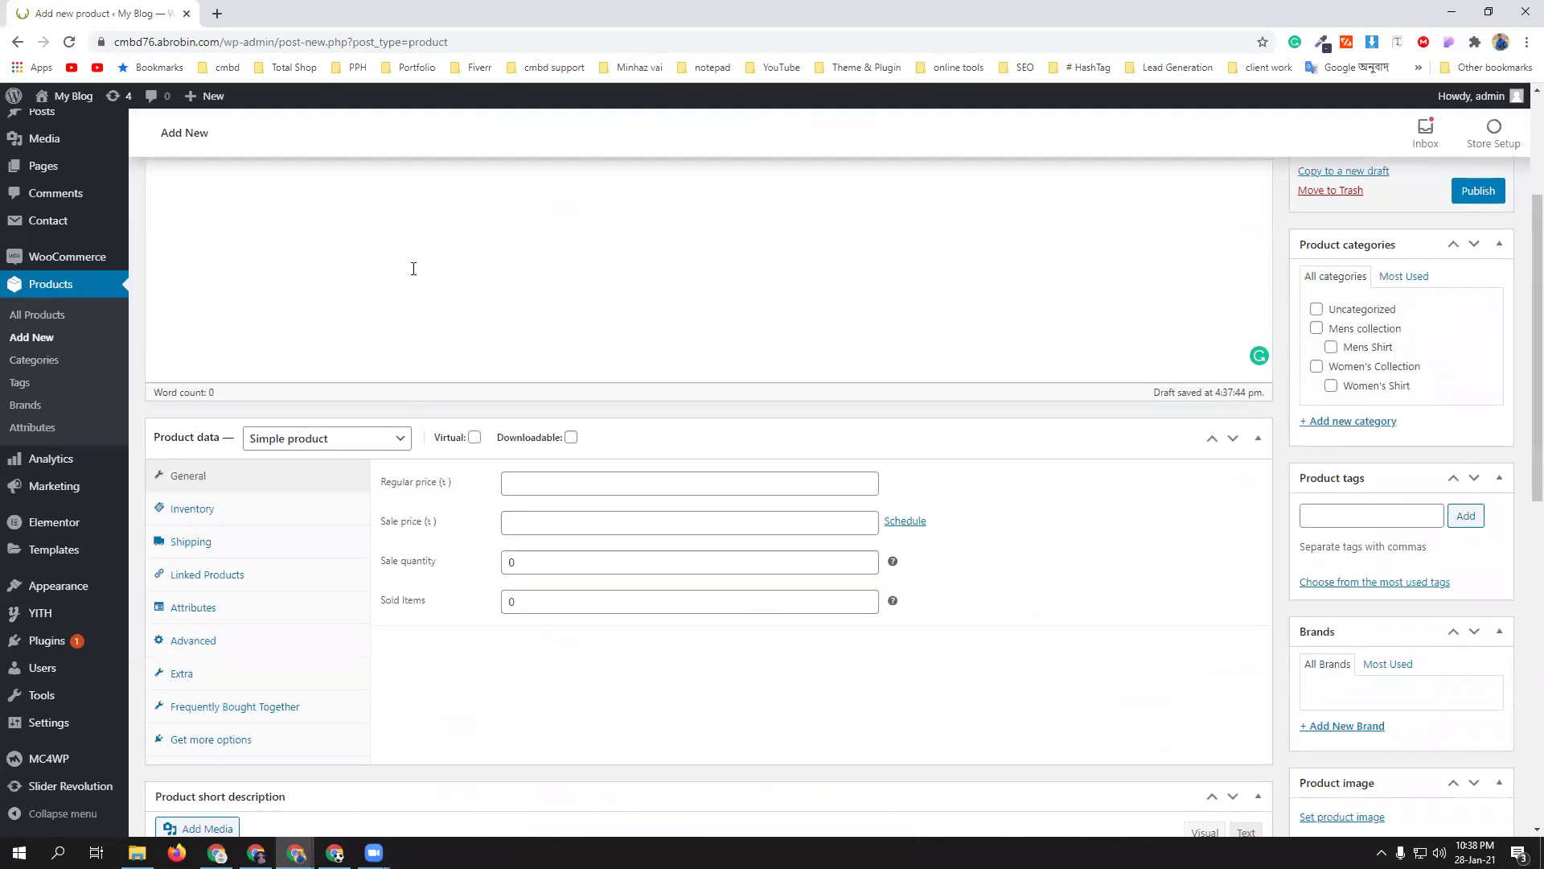
- Paste the copied Amazon product description and bulleted details list into the product description
scroll(413, 269, up, 3)
click(396, 392)
key(ctrl+v)
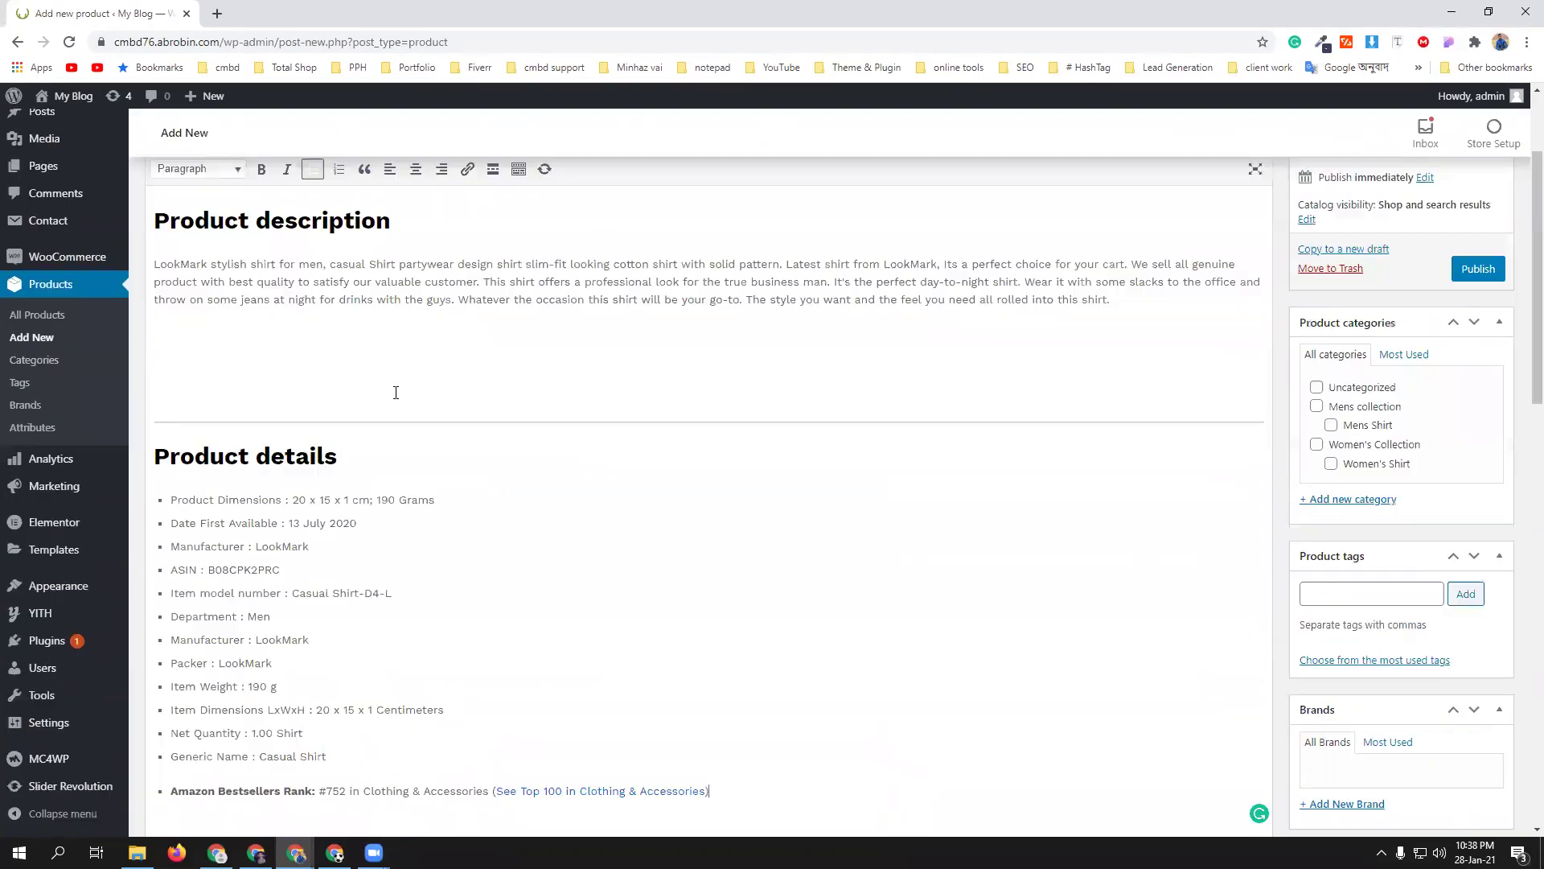
scroll(706, 460, down, 7)
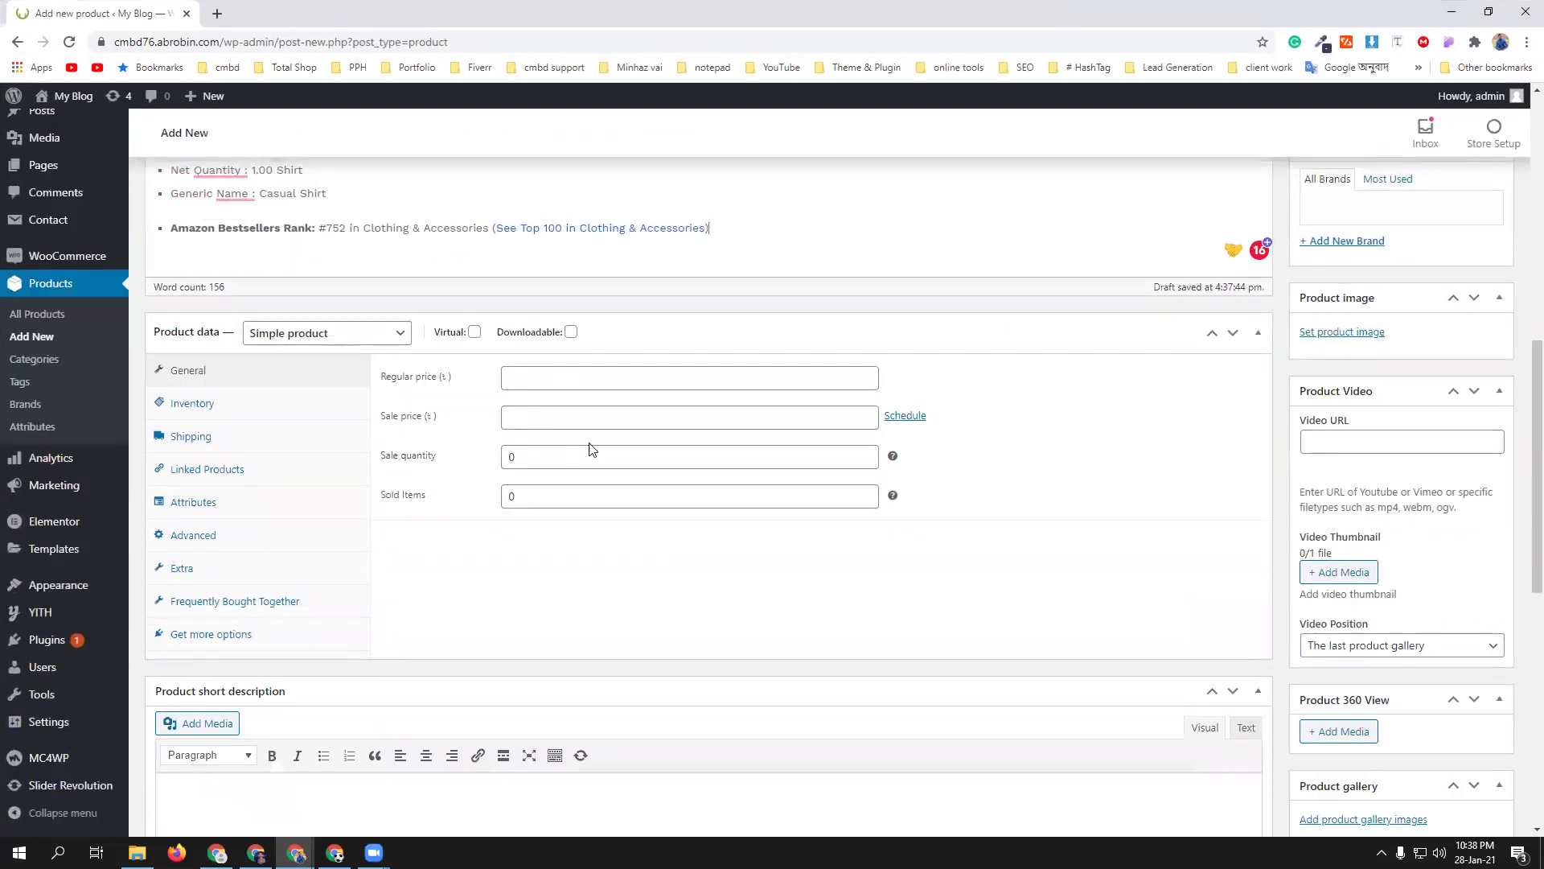
click(577, 375)
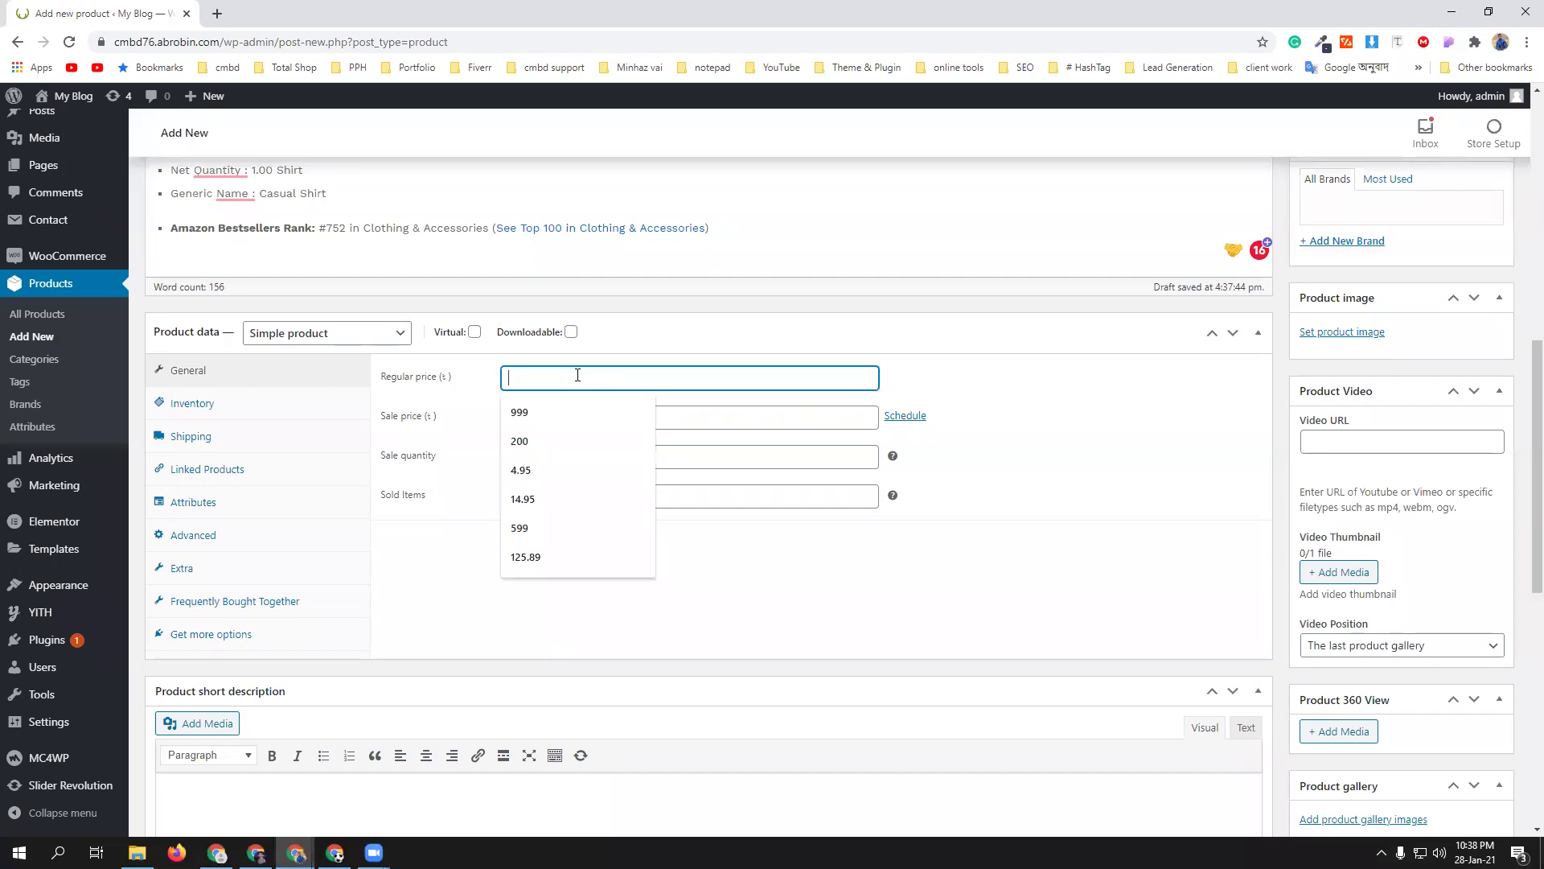
- Enter a regular price of 500 and a sale price of 300
text(500)
click(499, 572)
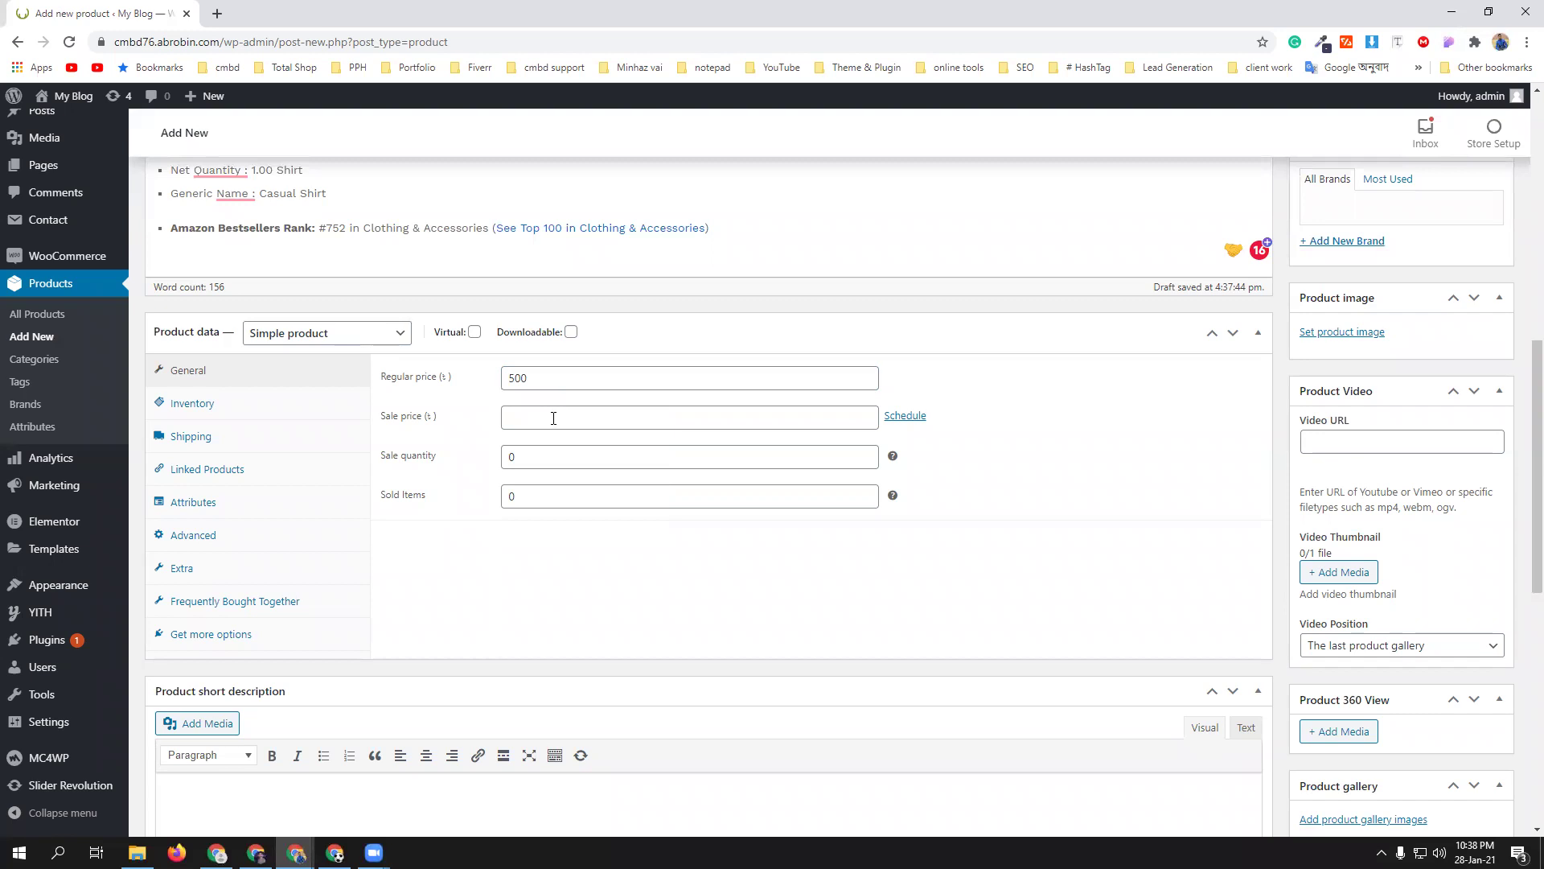
click(553, 418)
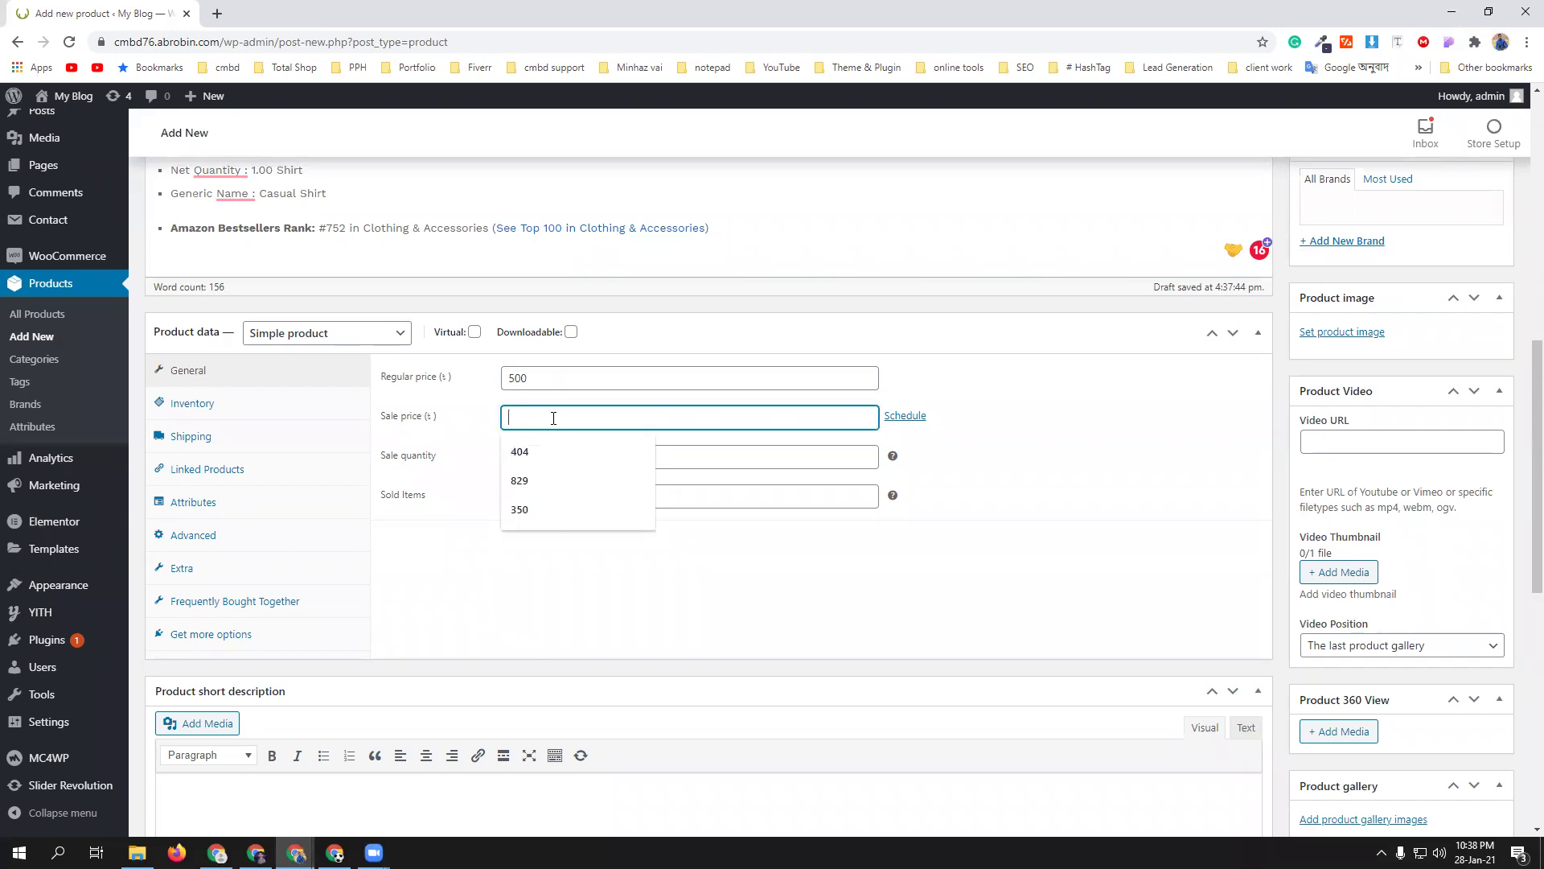
text(300)
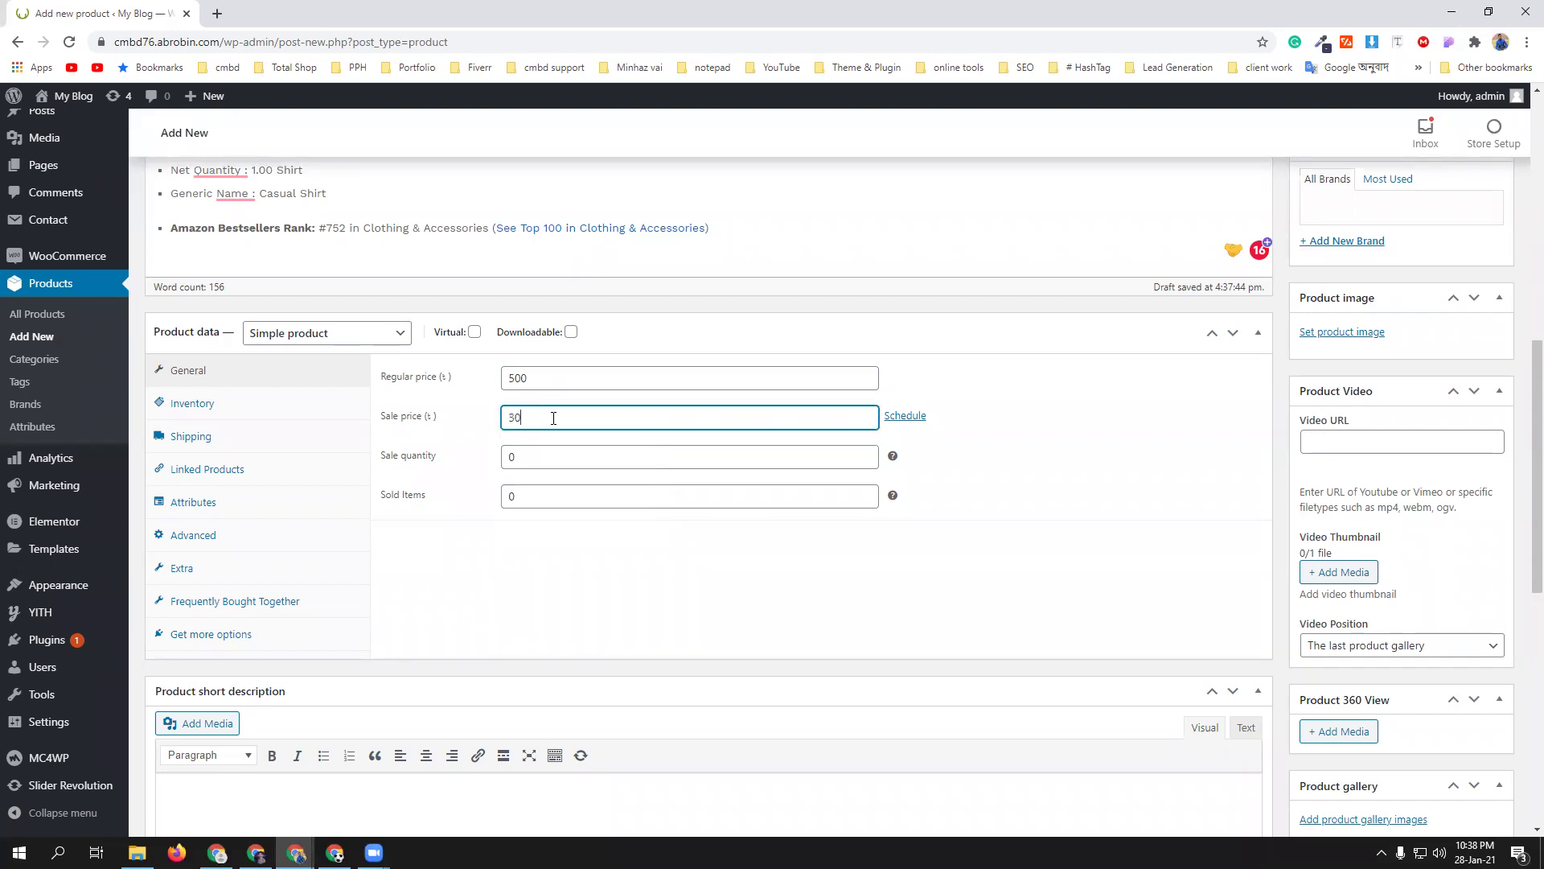
click(603, 562)
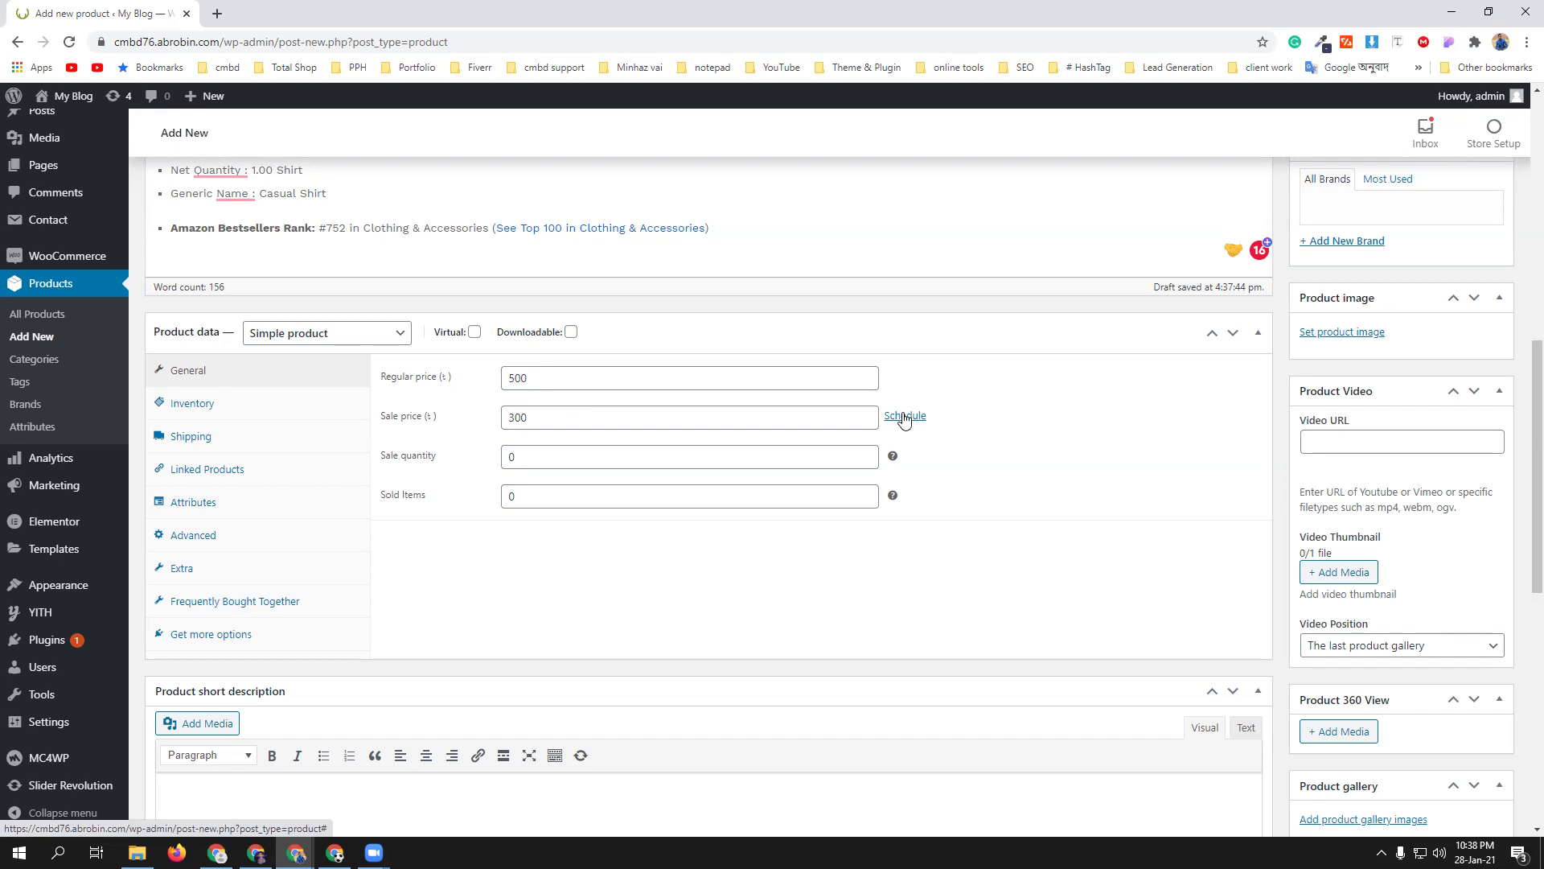
- Schedule the sale from 29 to 31 January 2021, then cancel the scheduled dates
click(904, 416)
click(571, 458)
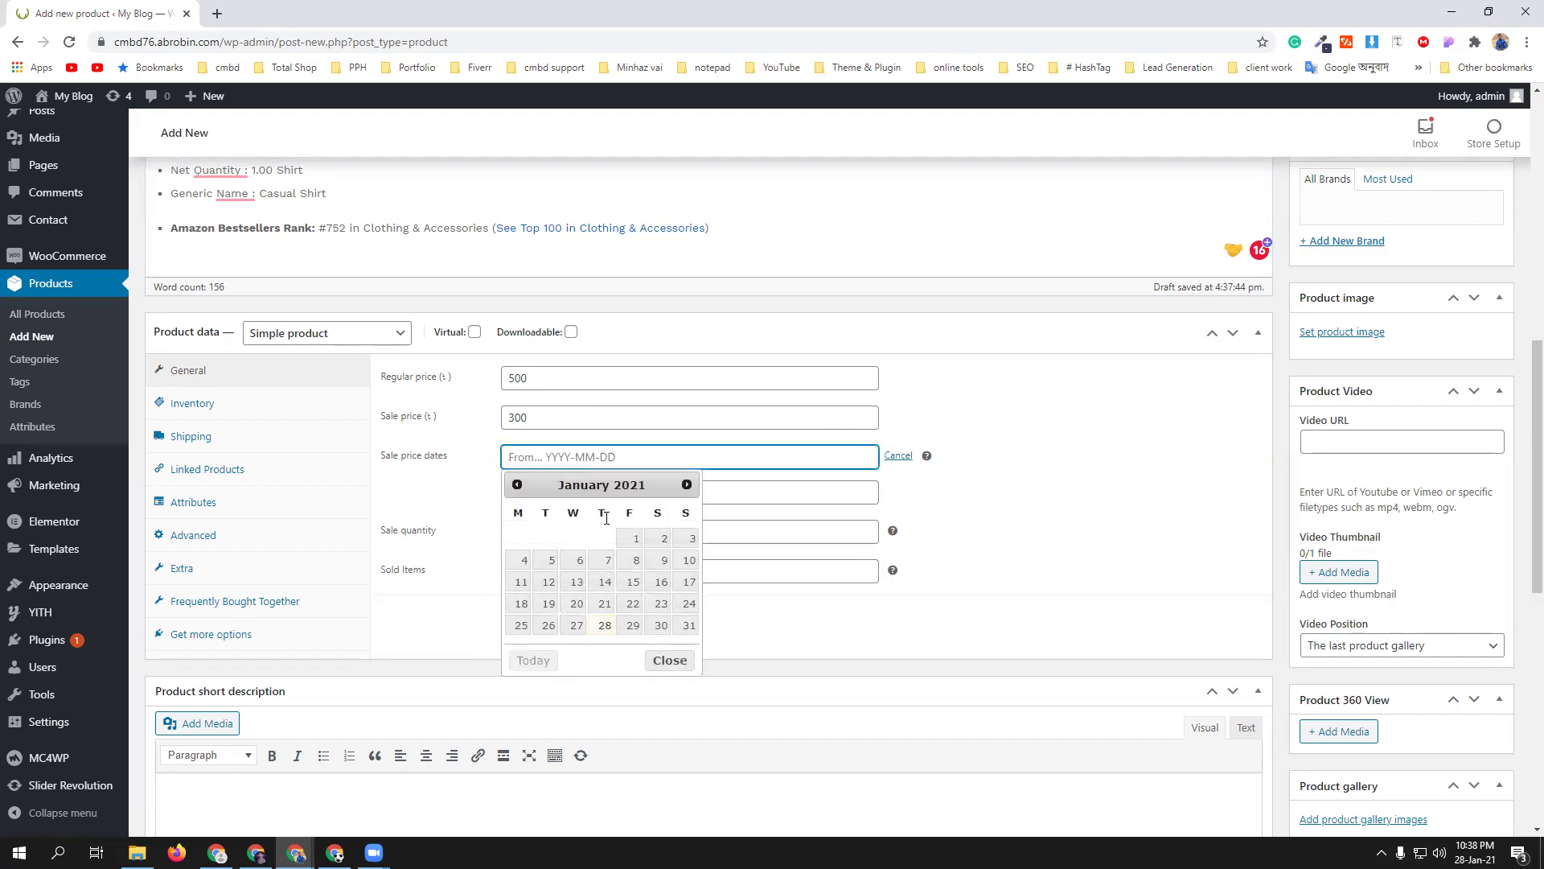
click(638, 626)
click(674, 489)
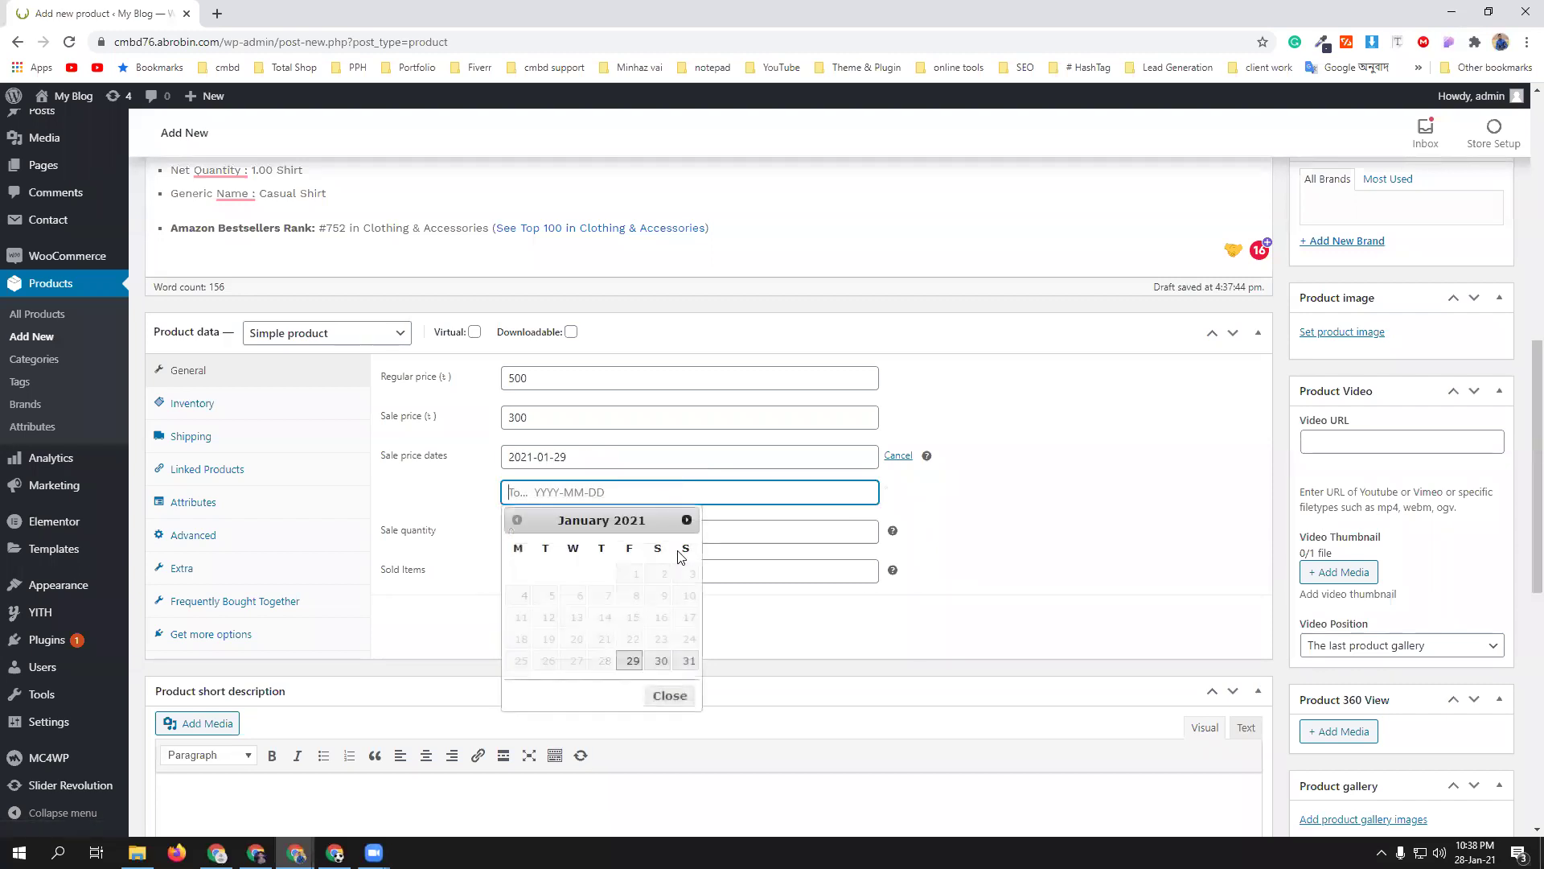
click(686, 660)
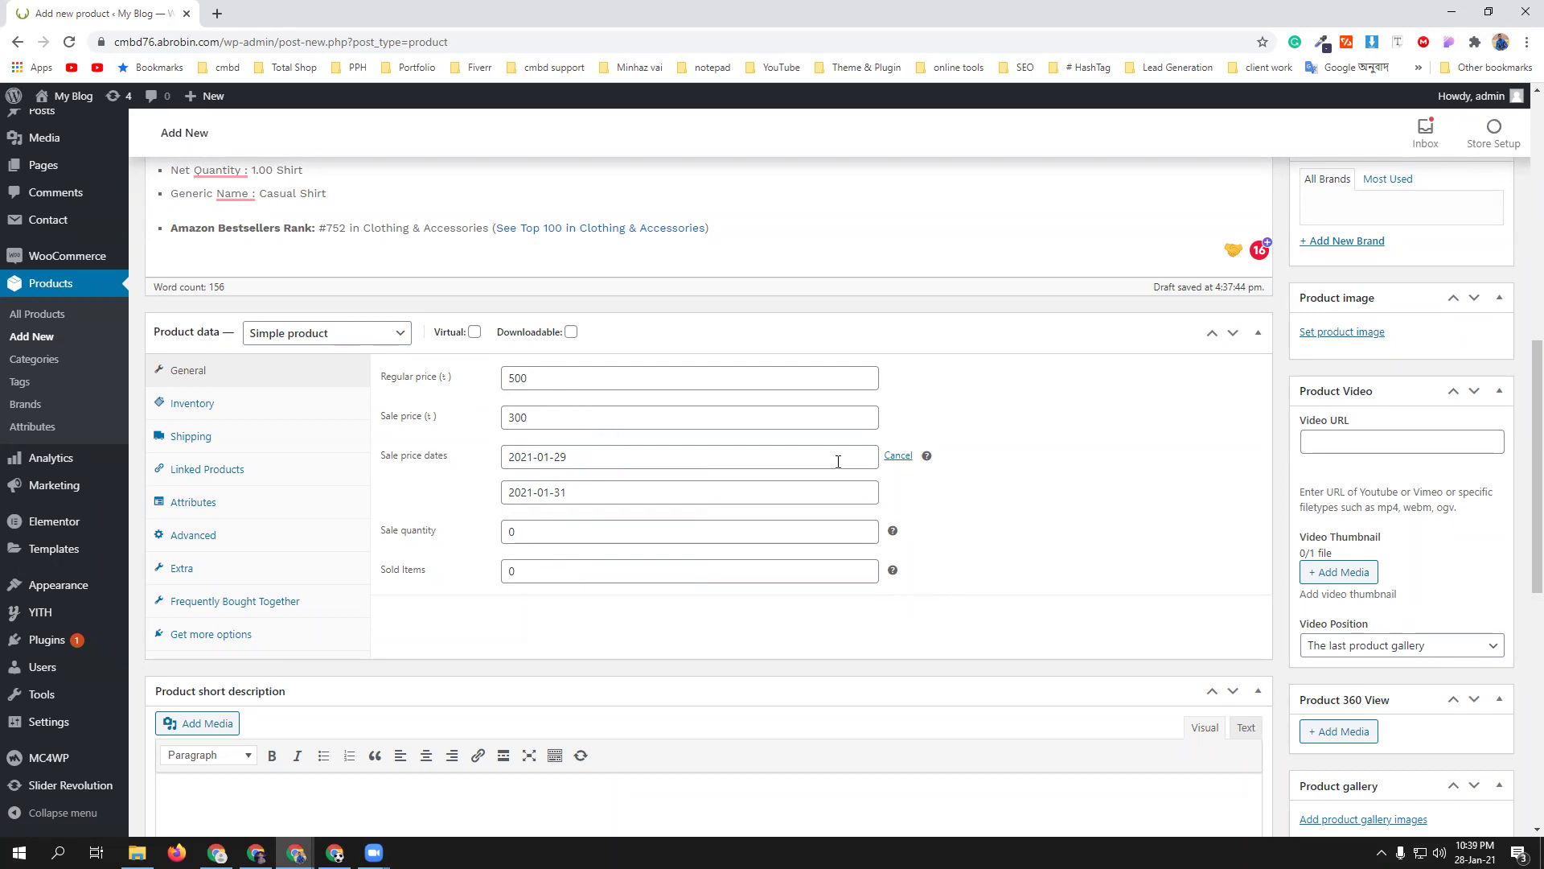
click(899, 456)
- Clear the 300 sale price and move to the SKU field in Inventory settings
double_click(562, 420)
key(BackSpace)
click(653, 582)
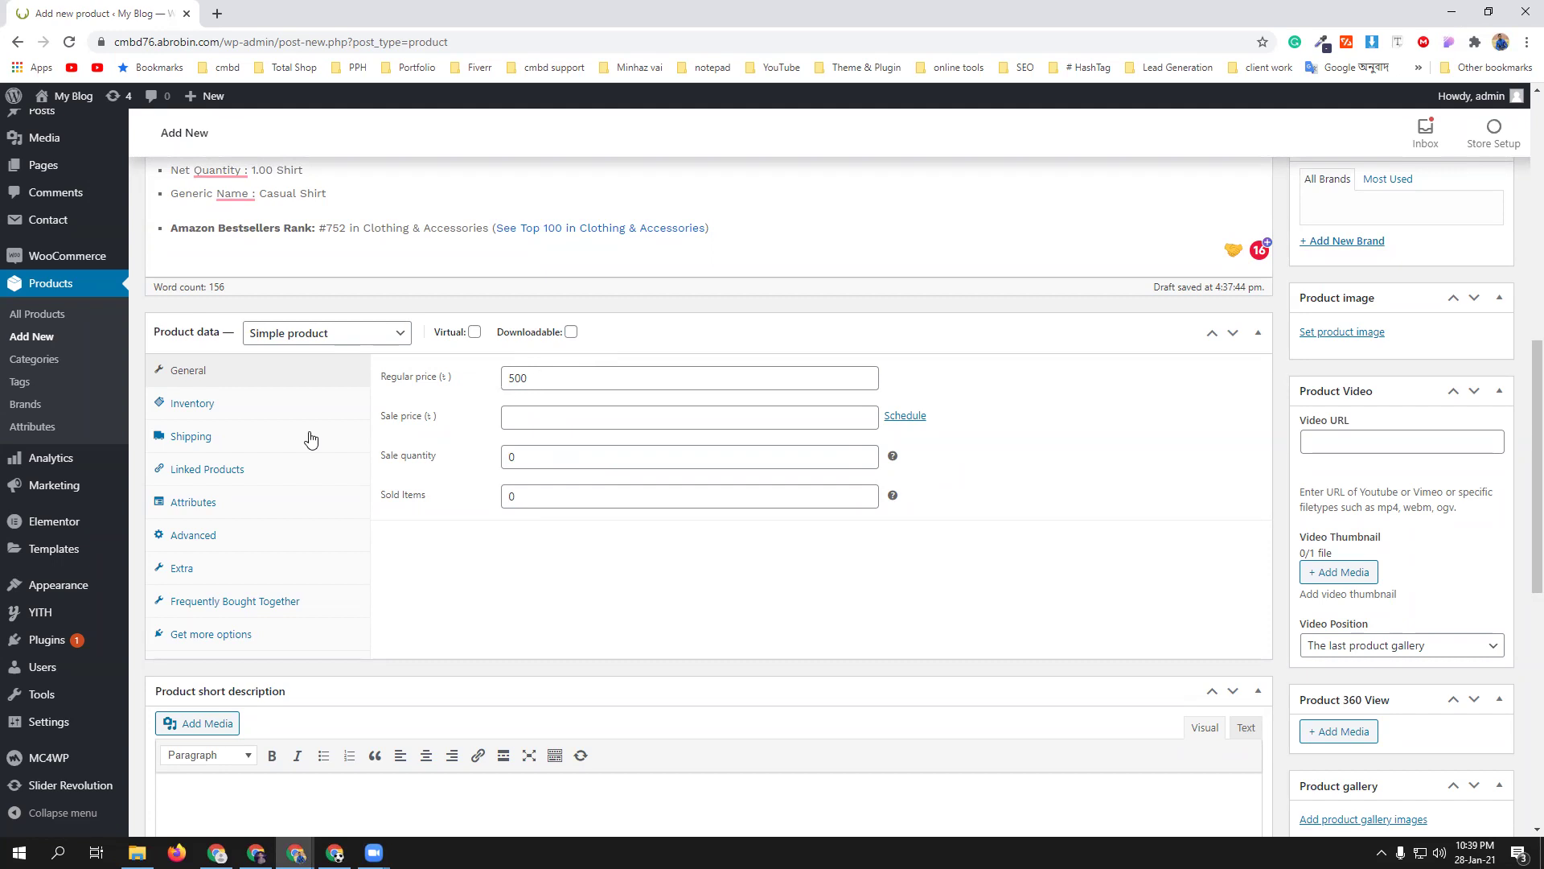
click(248, 412)
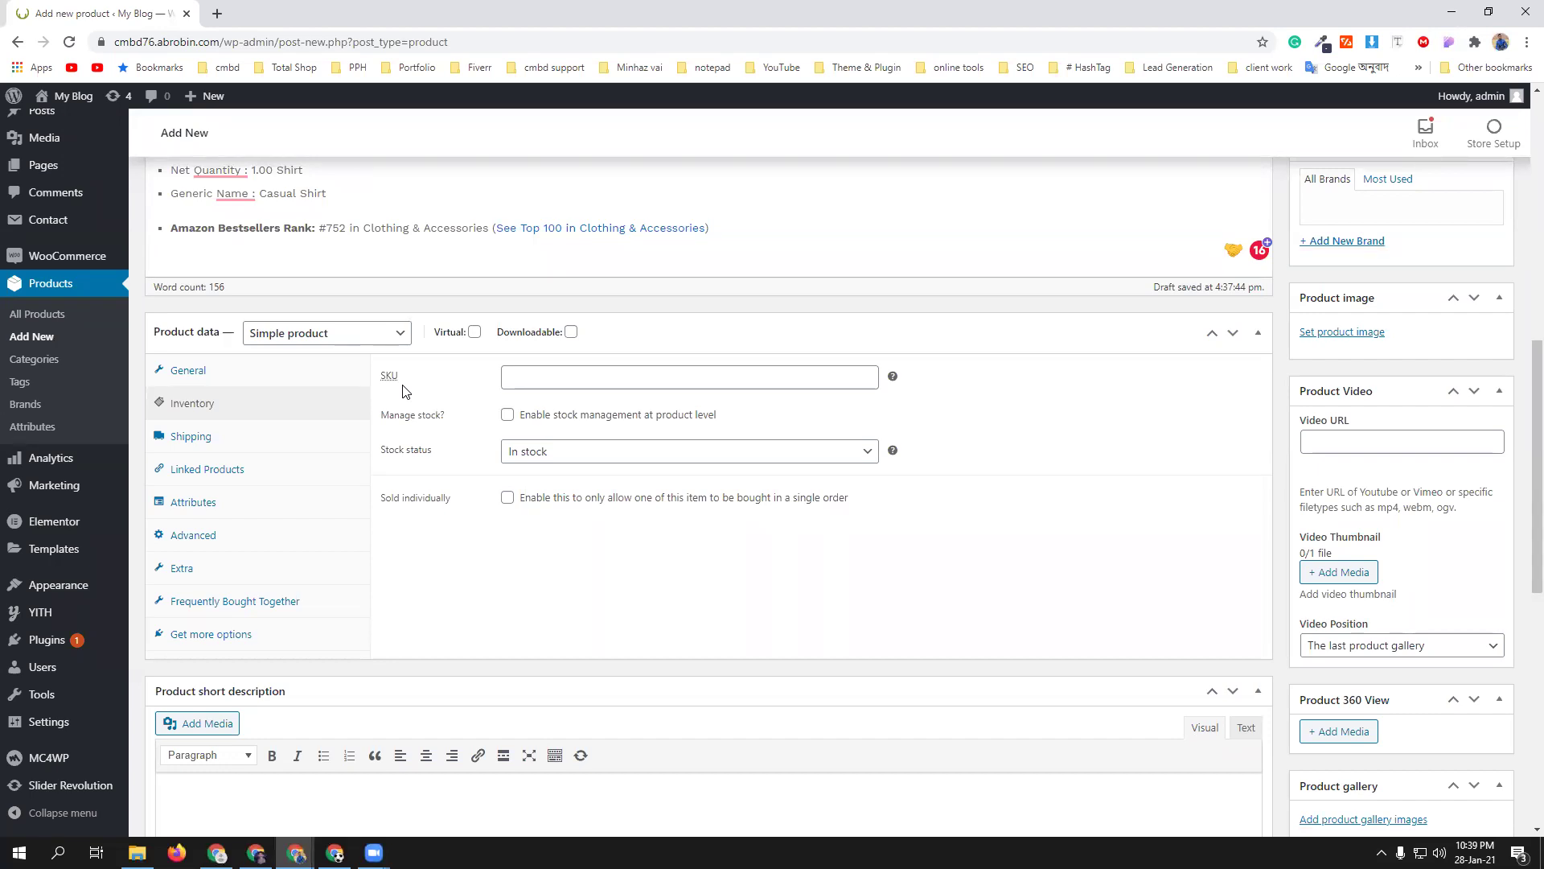
click(651, 380)
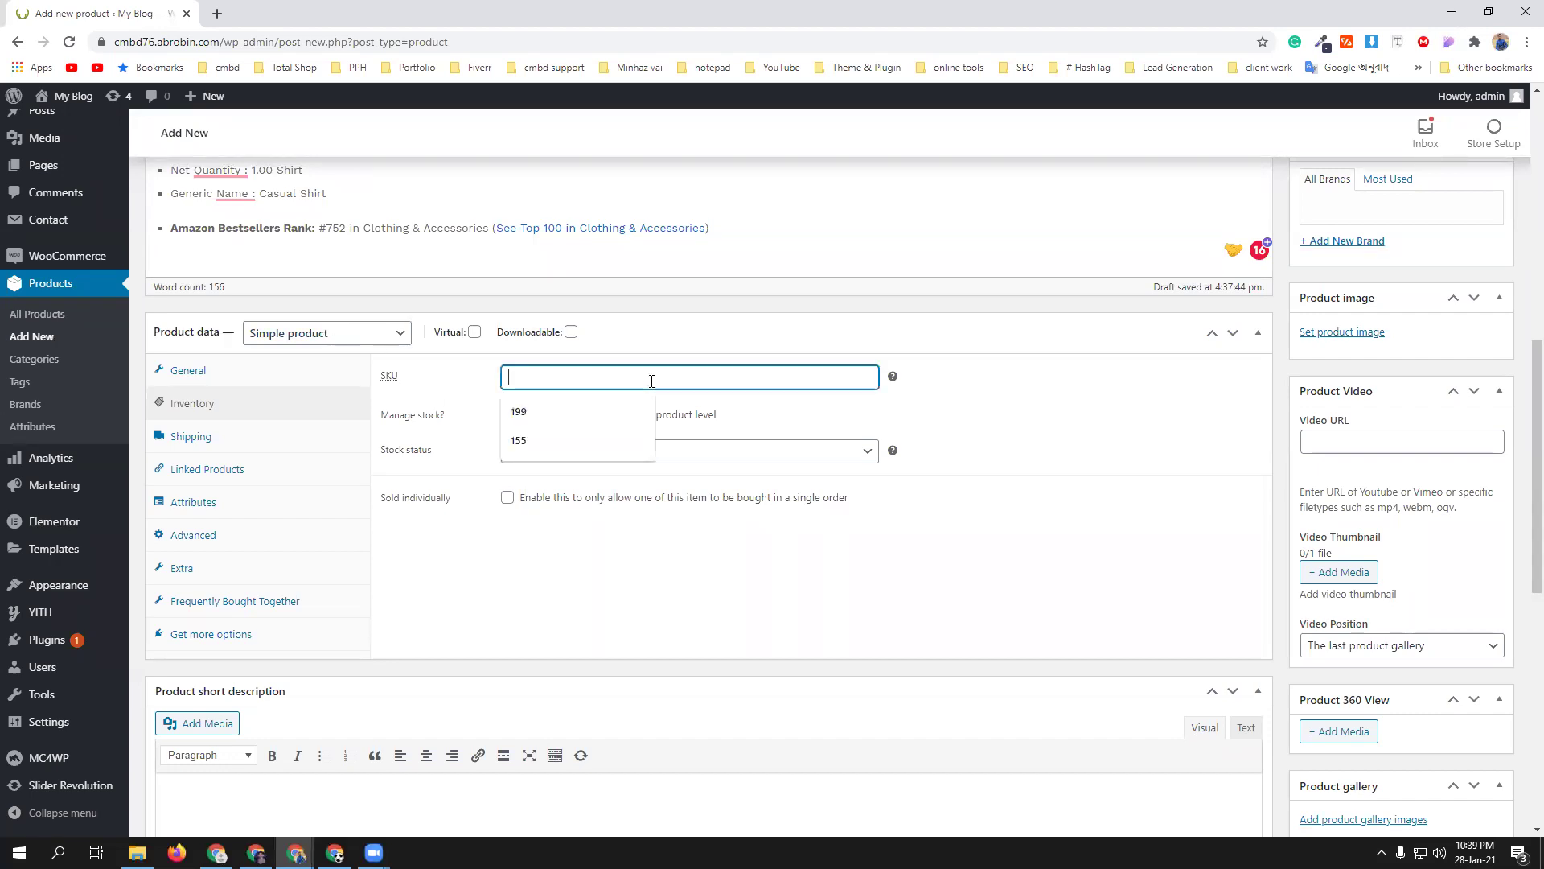
- Switch back to the Amazon LookMark shirt listing window
click(295, 851)
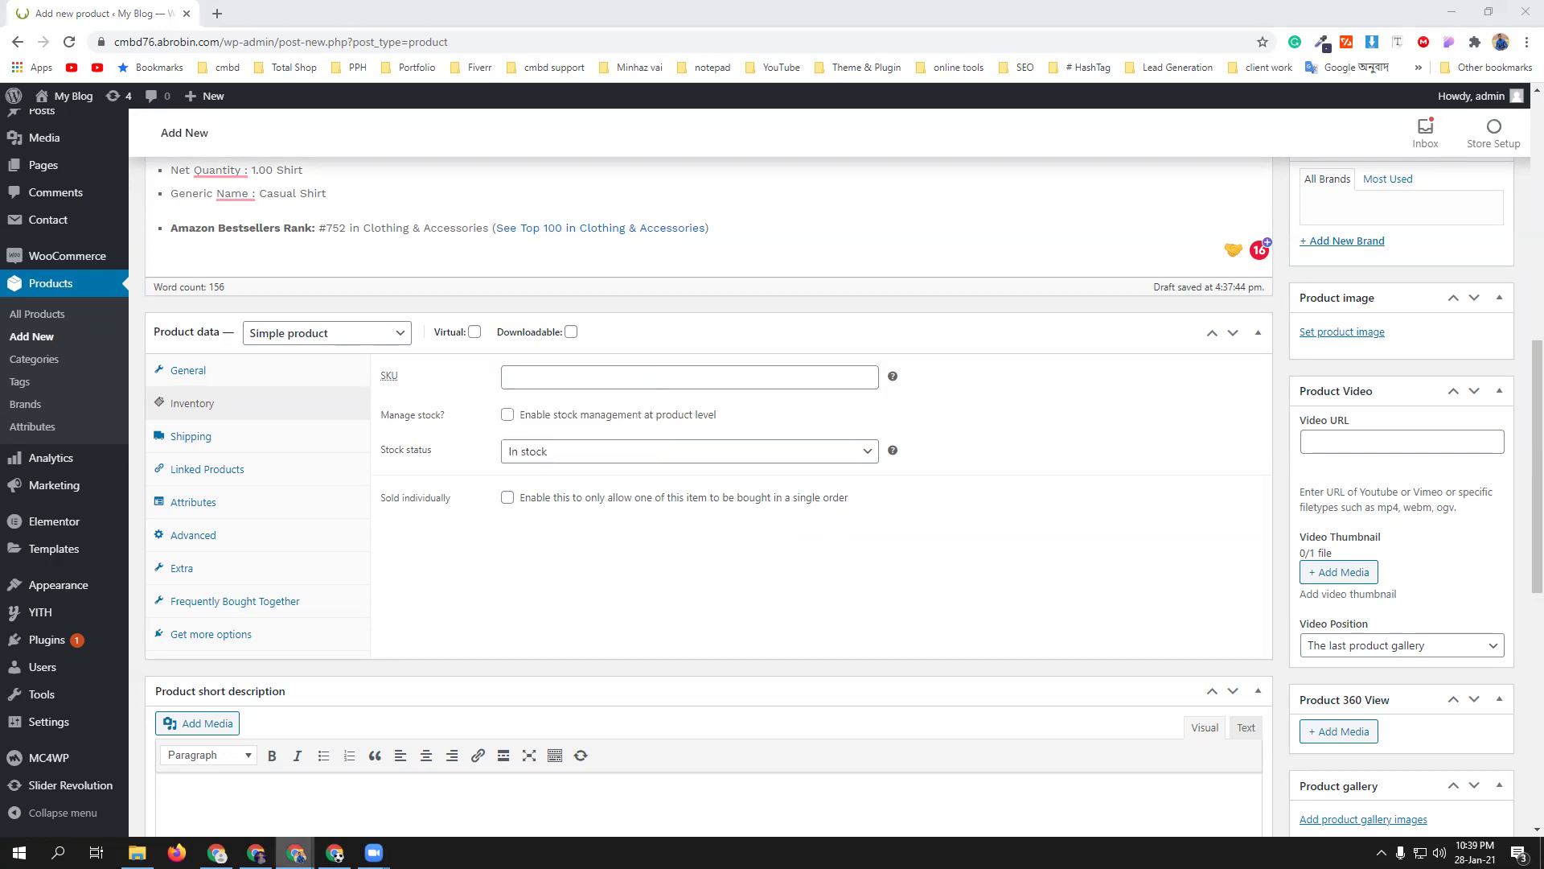
click(213, 776)
scroll(716, 410, up, 15)
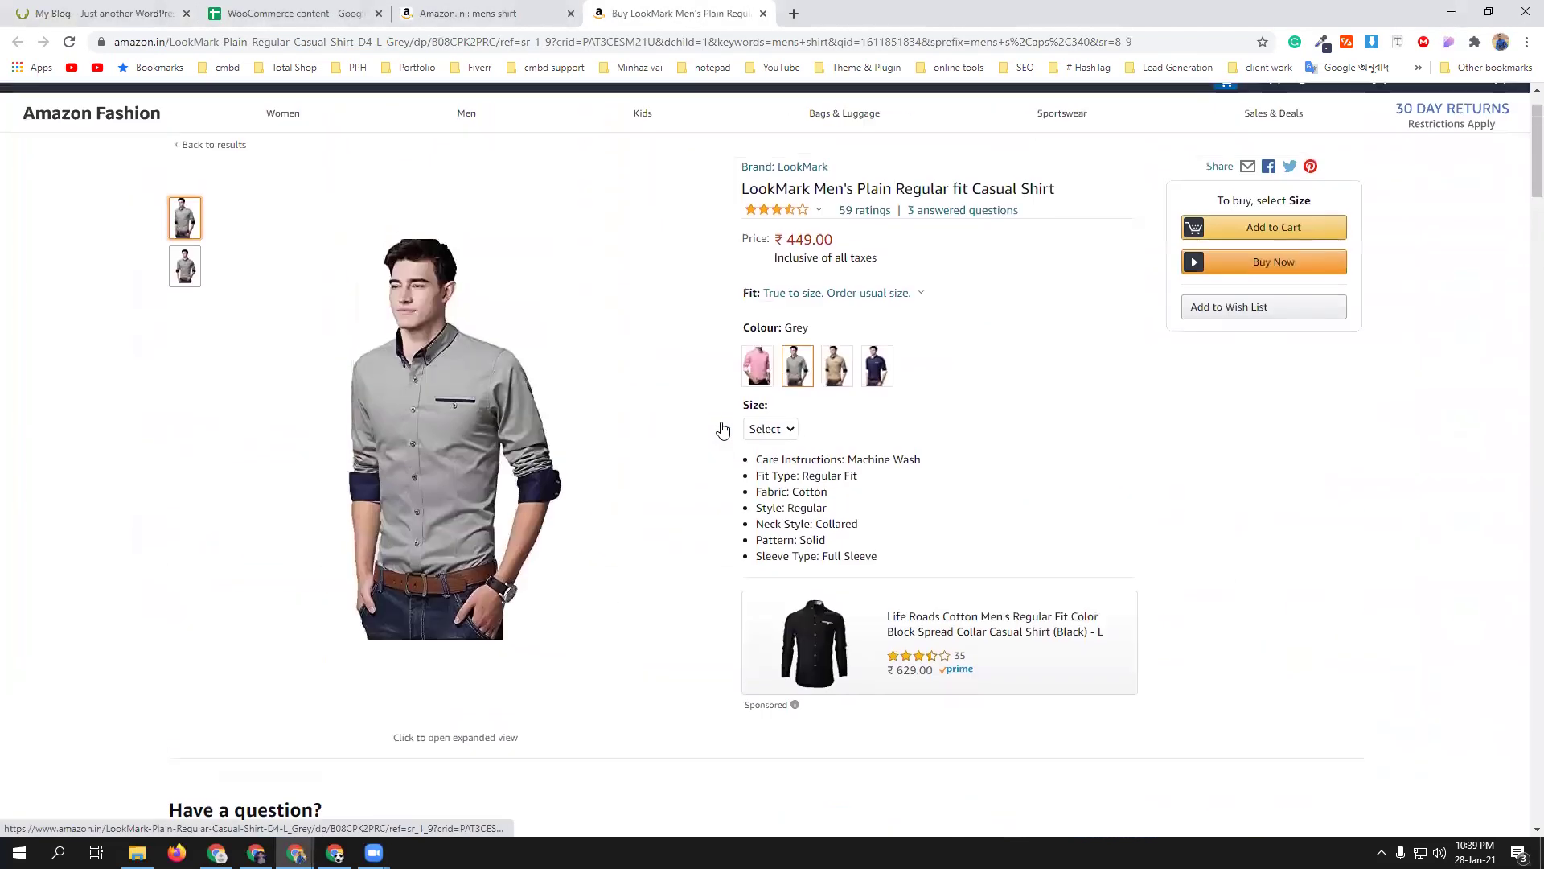
scroll(722, 428, up, 1)
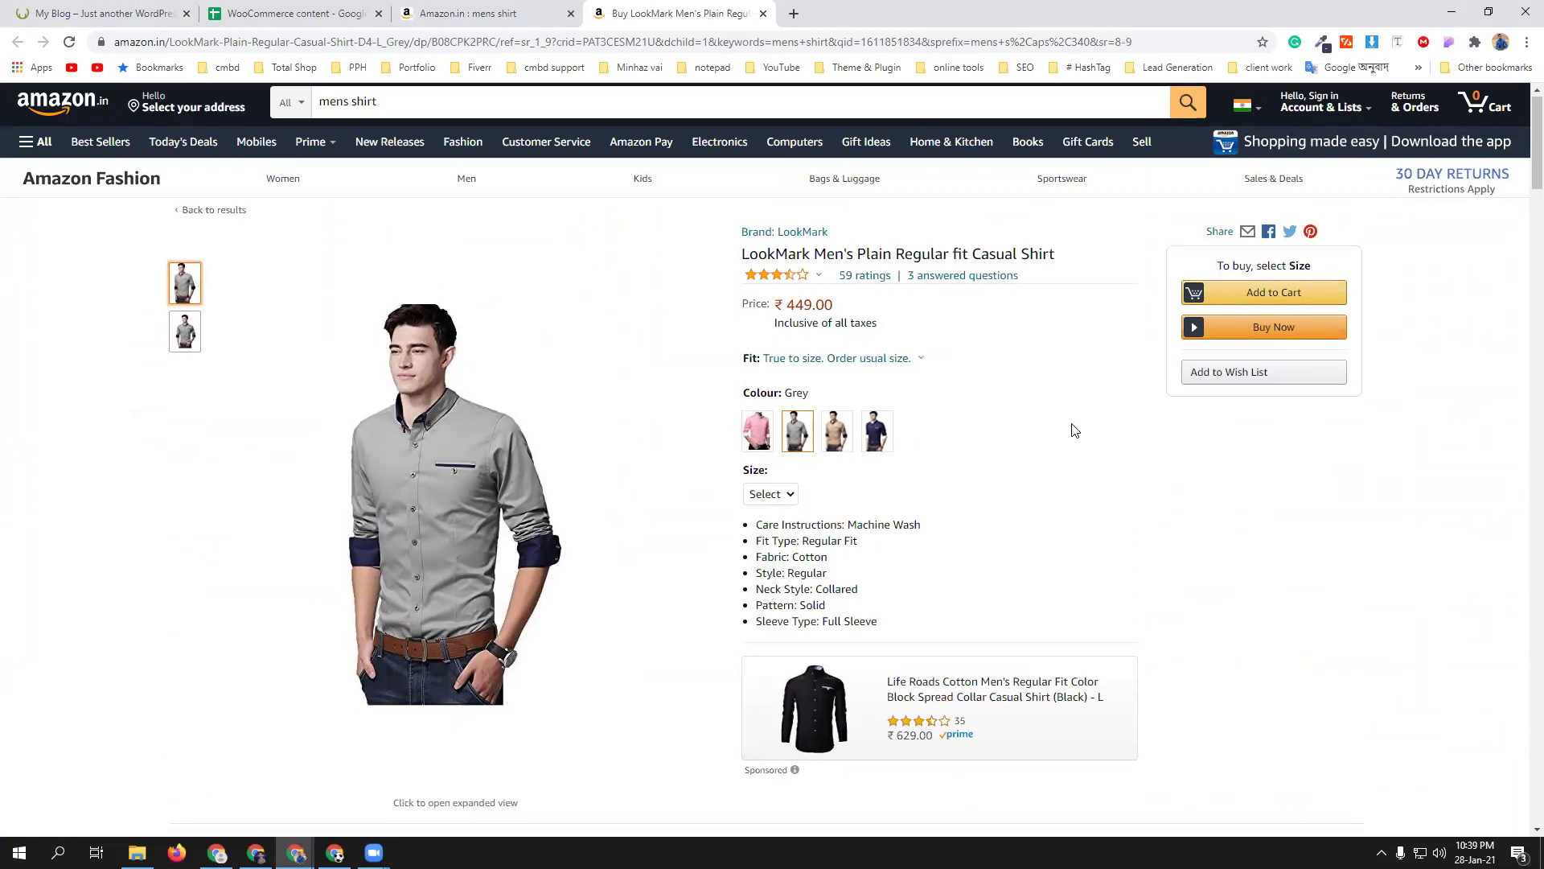
scroll(1074, 431, down, 2)
scroll(1074, 430, down, 12)
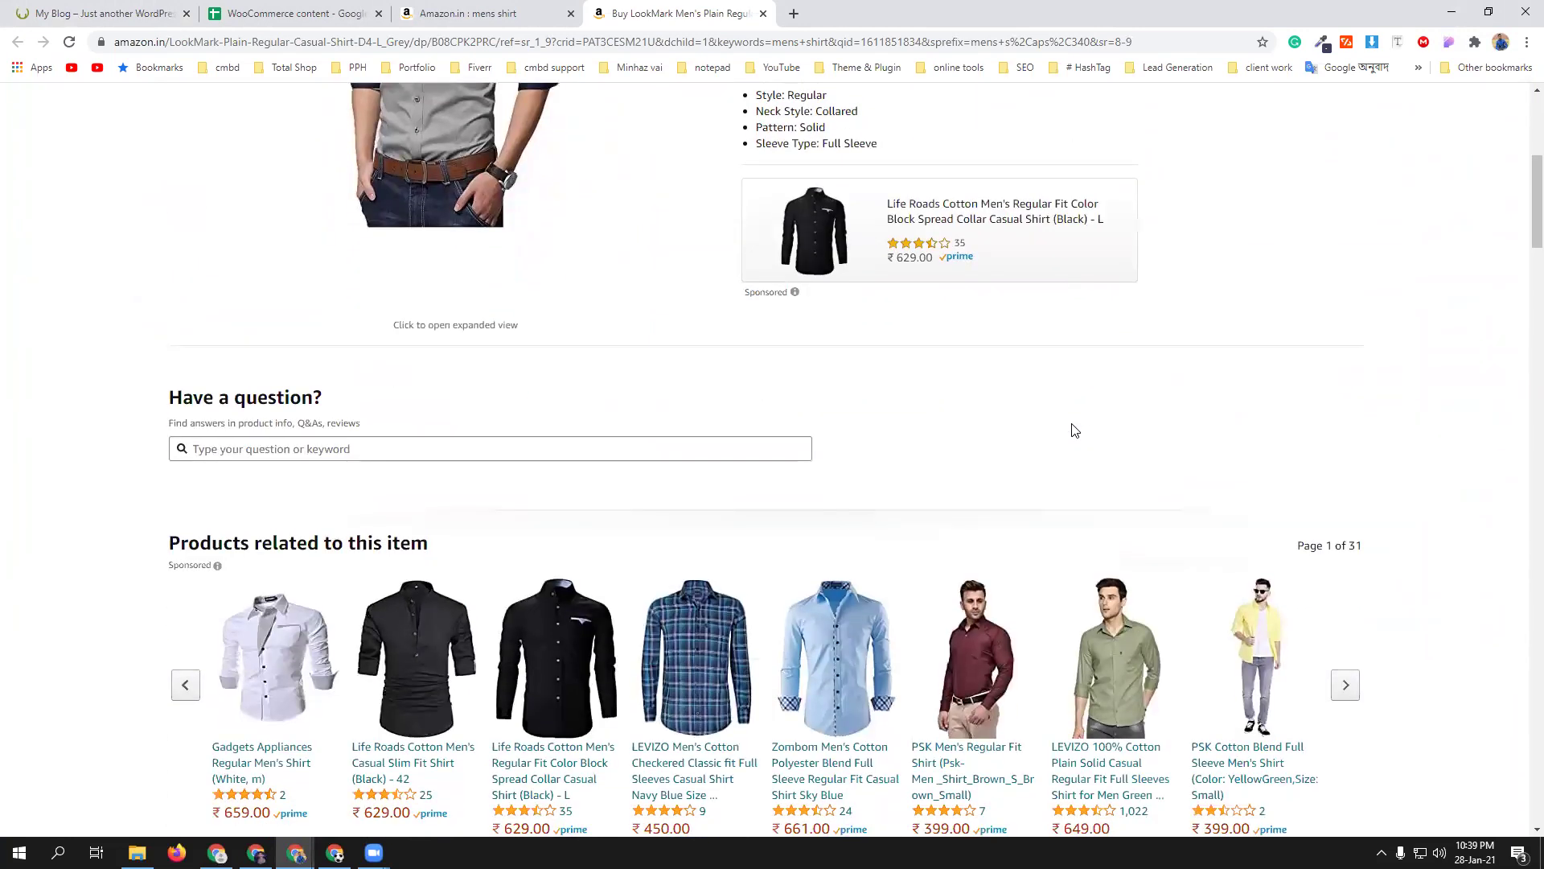
scroll(917, 414, down, 6)
click(917, 414)
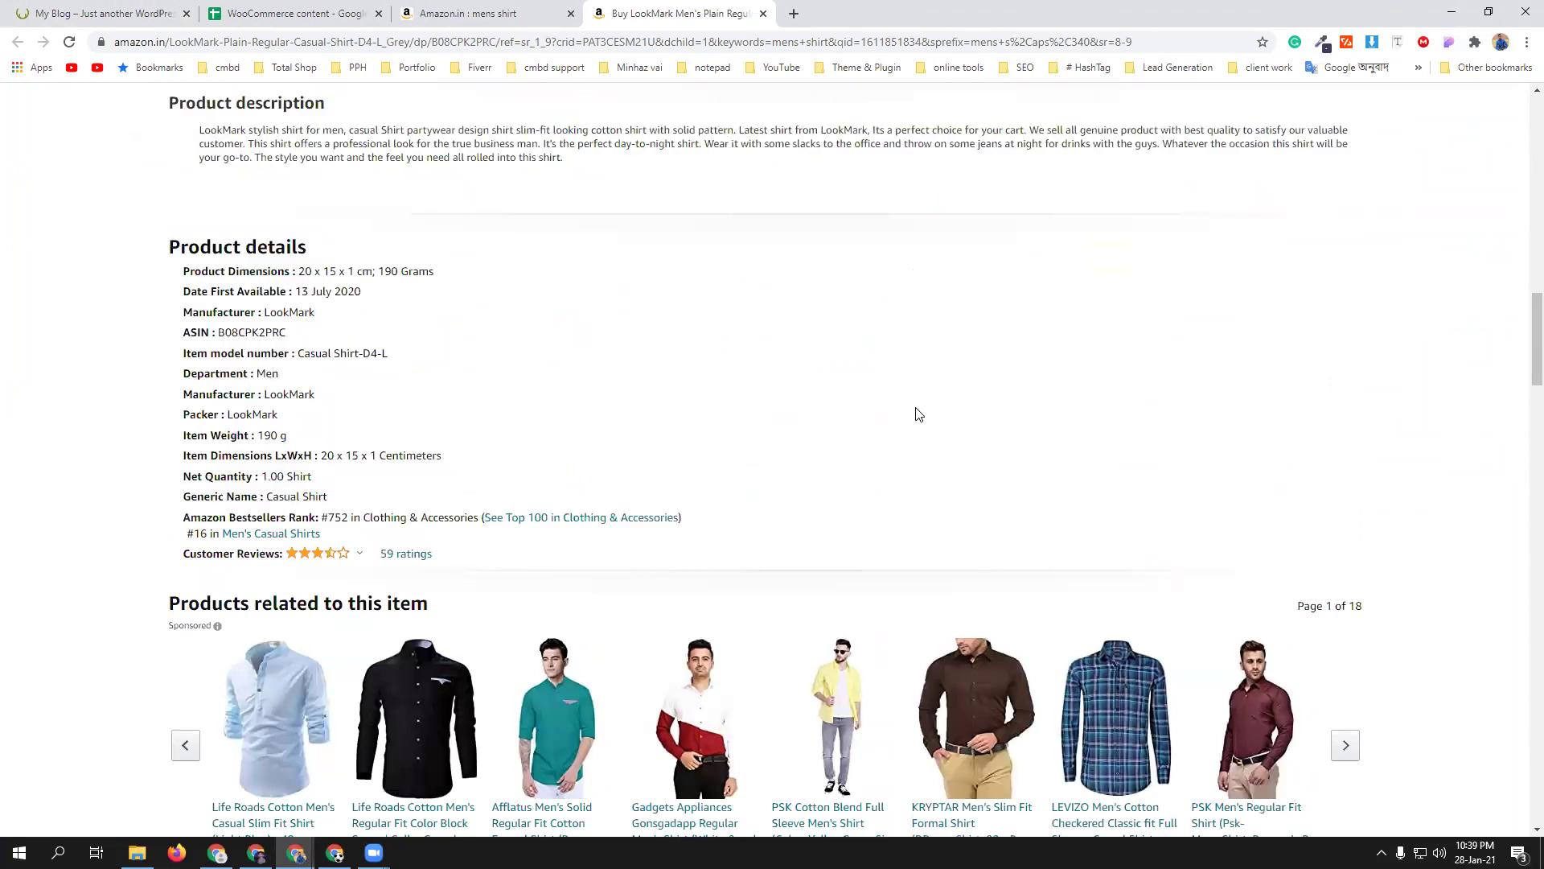
scroll(918, 414, up, 2)
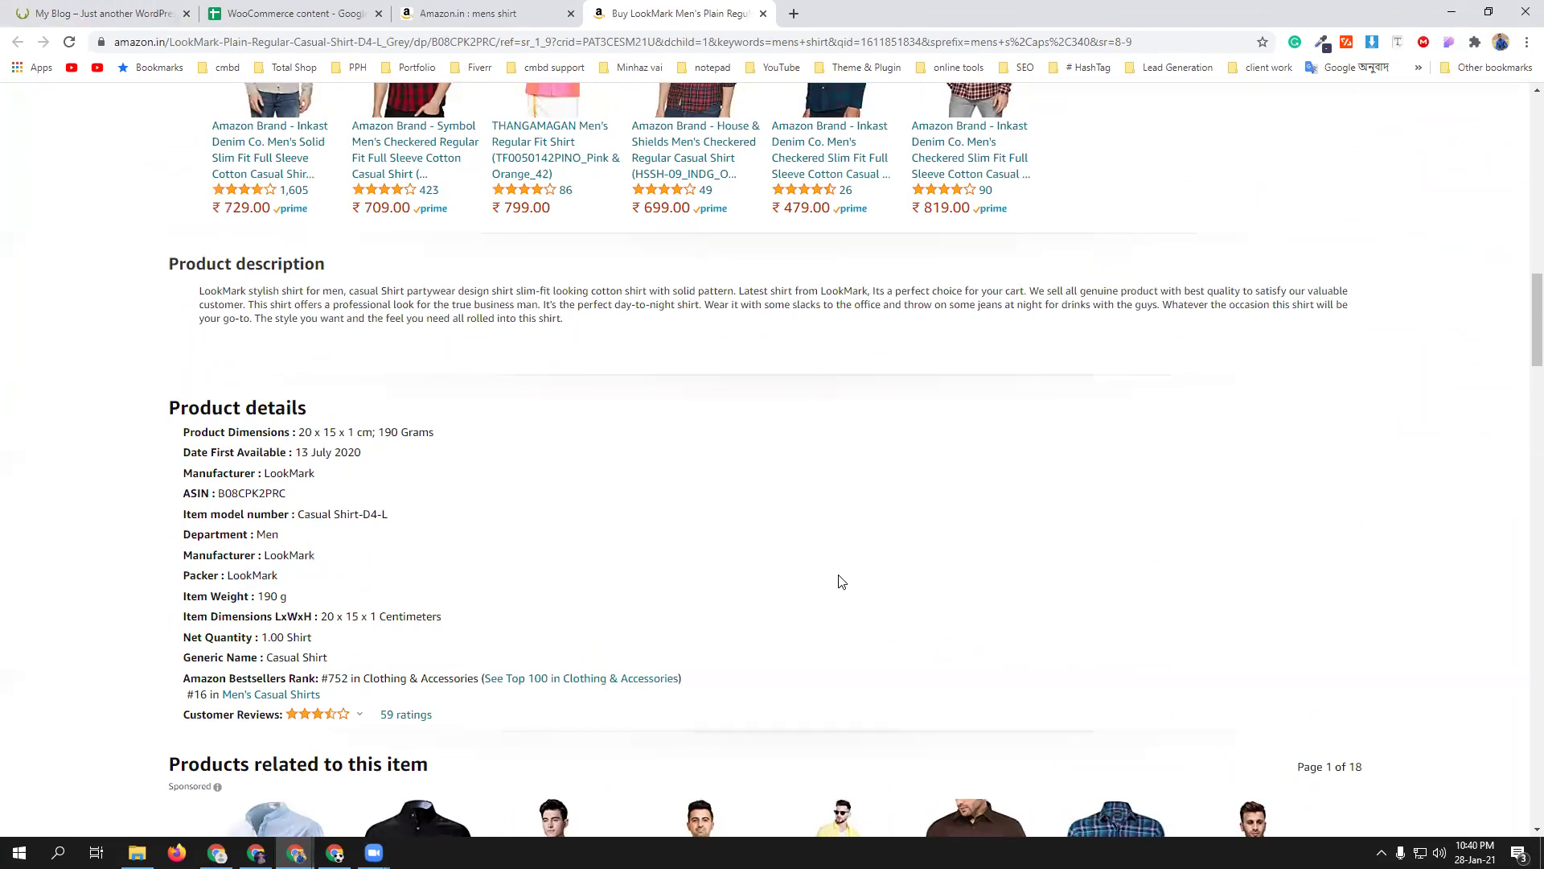
scroll(840, 581, up, 14)
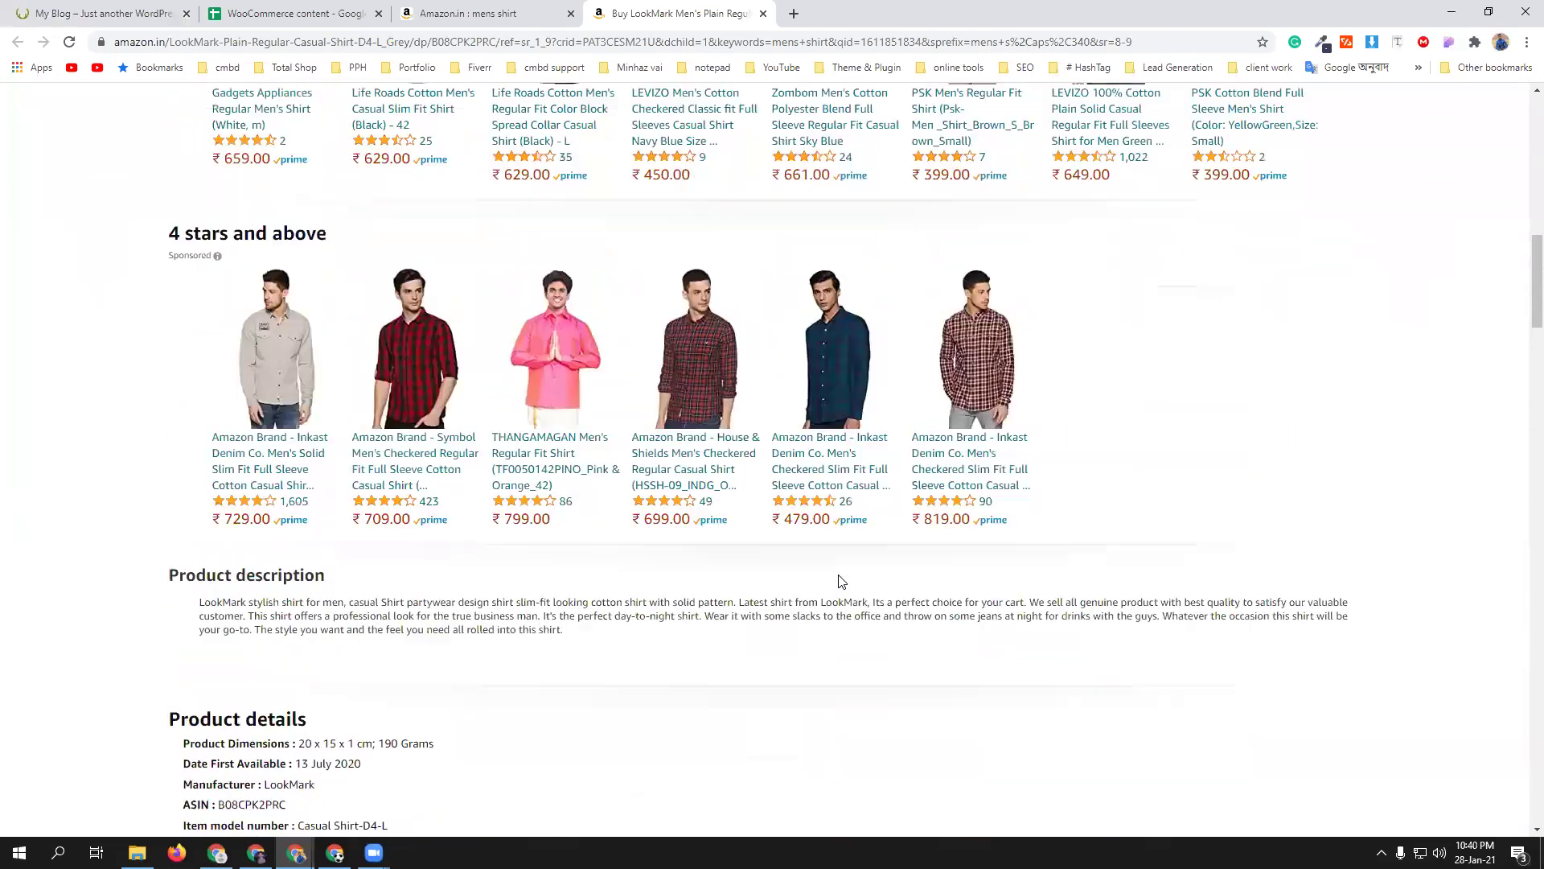
scroll(841, 581, up, 3)
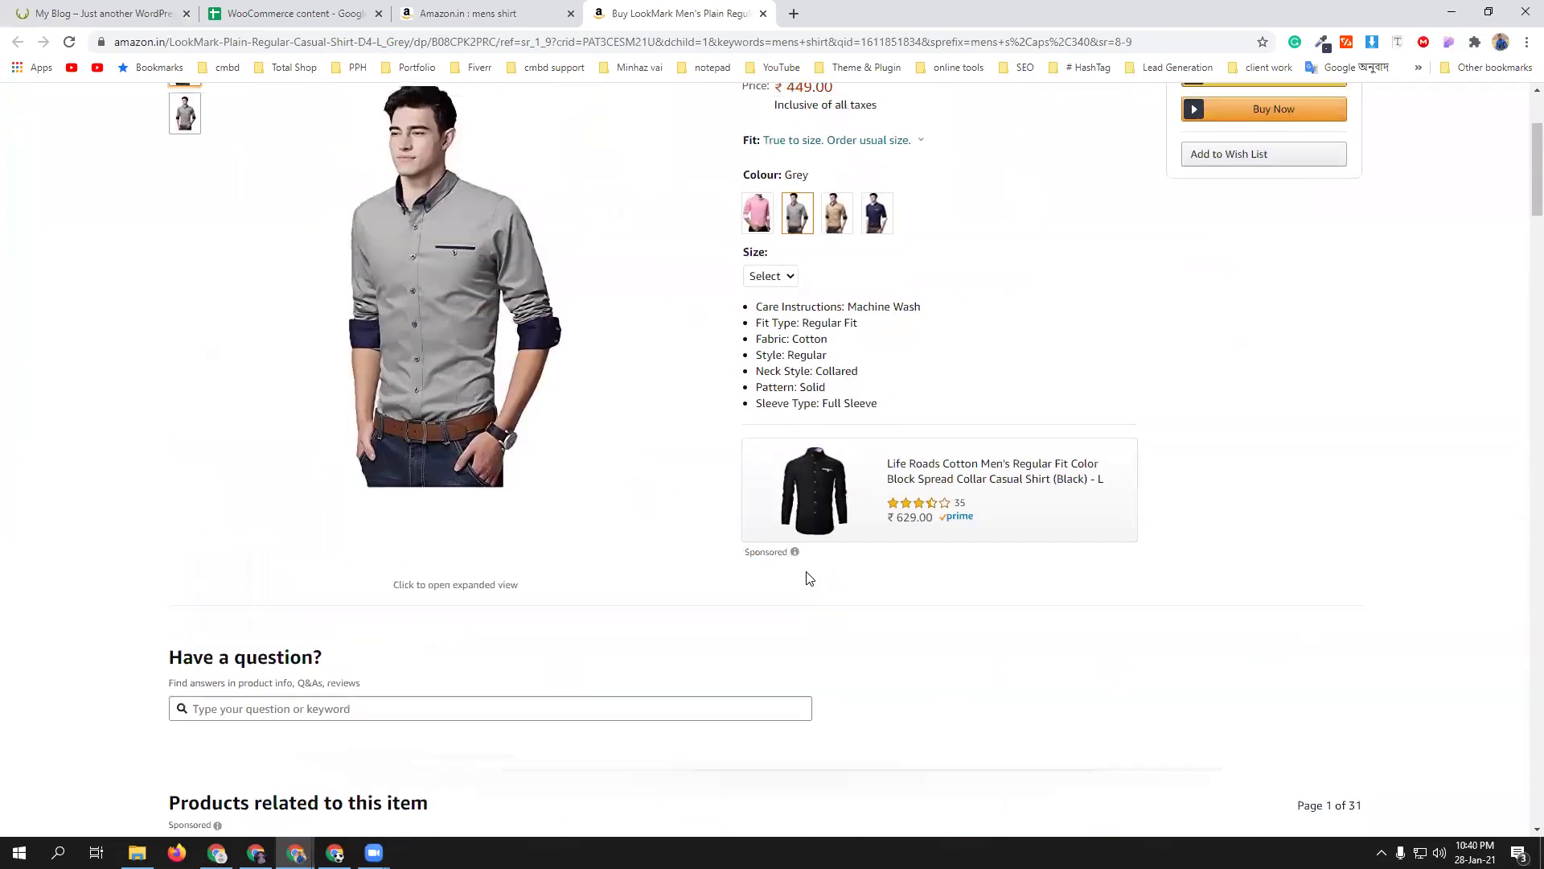
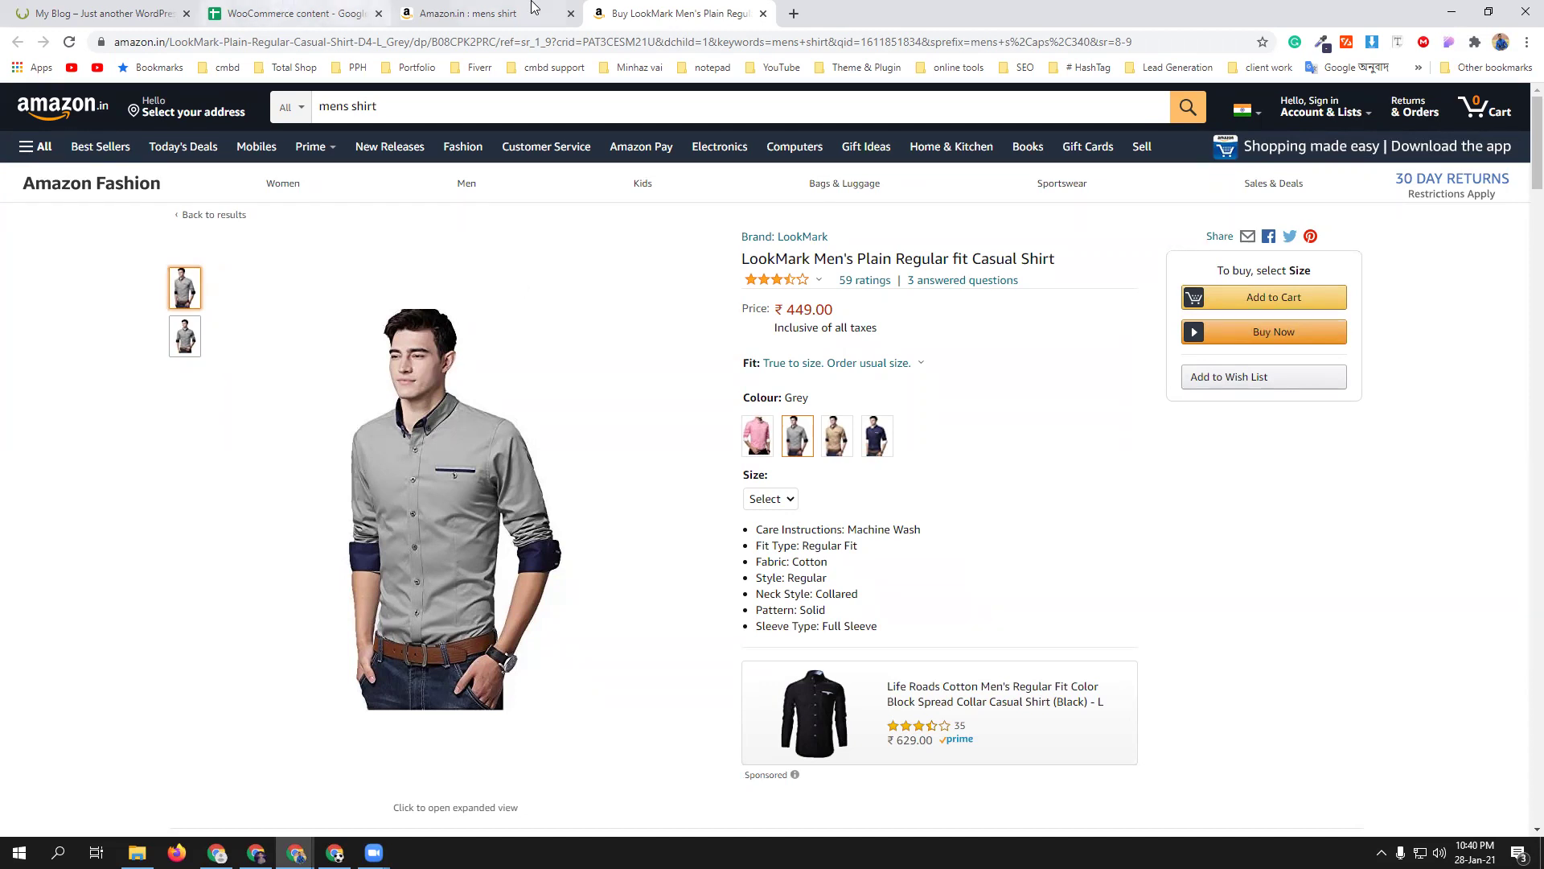
- Return to the Add new product editor and enable stock management with a quantity of 100
click(104, 13)
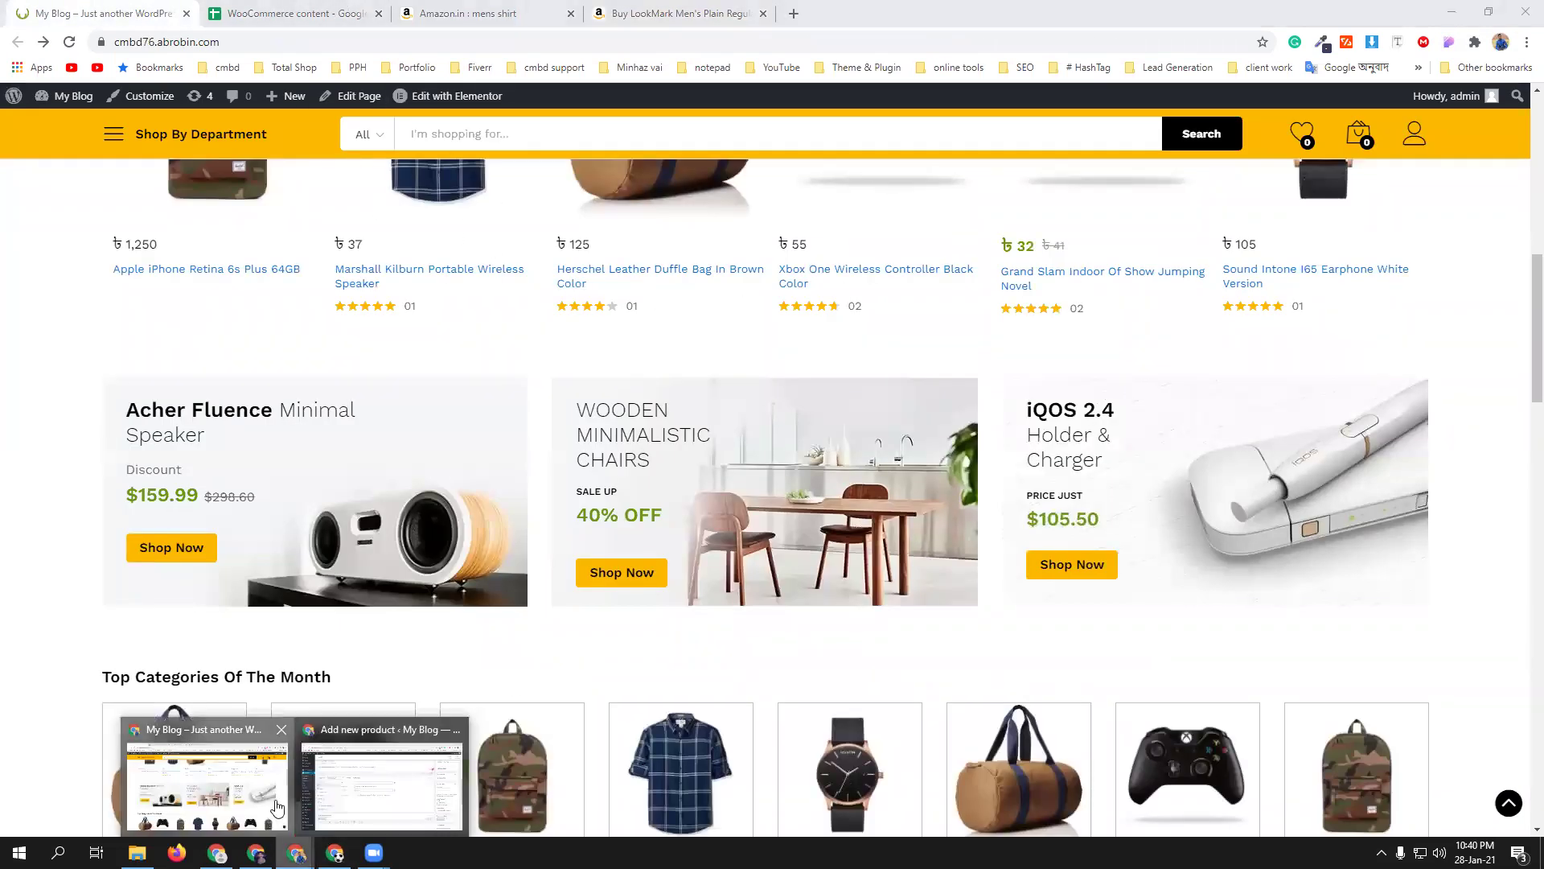
mouse_move(296, 853)
click(394, 819)
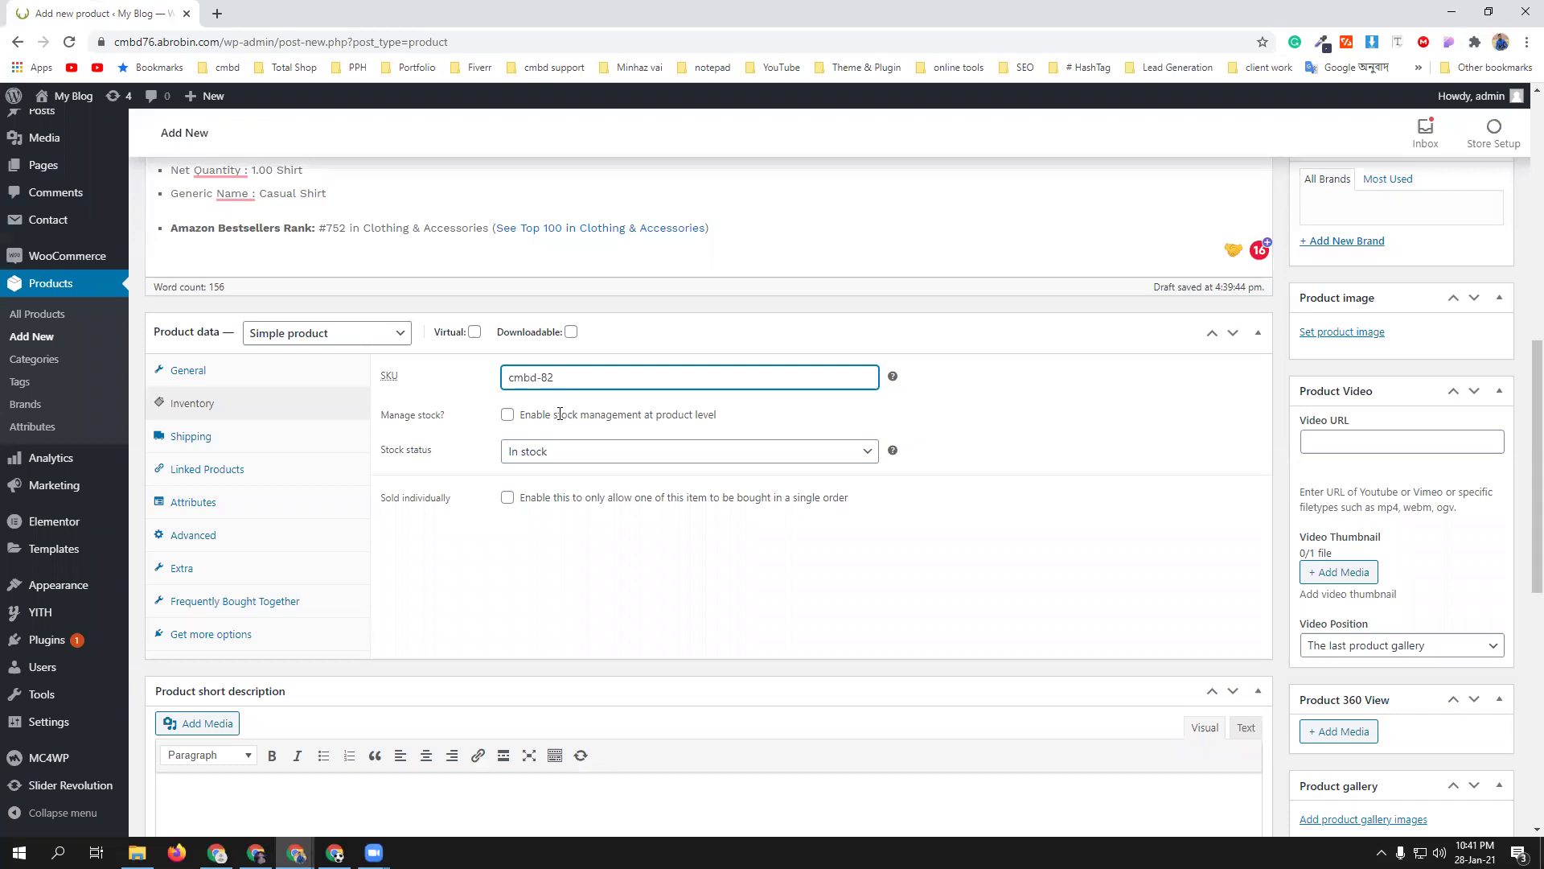
click(508, 415)
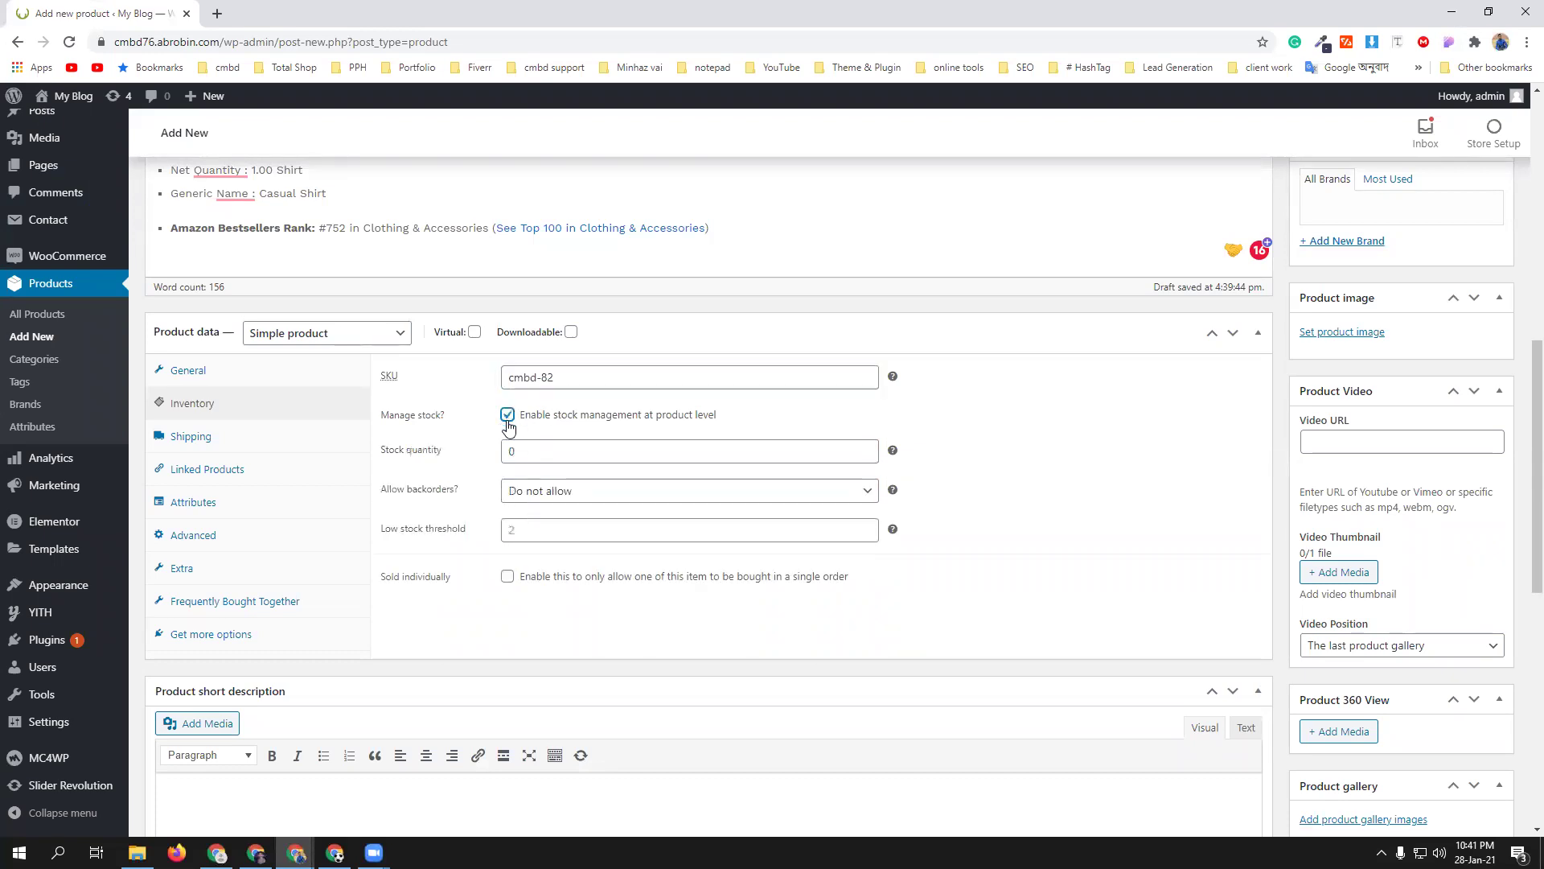
click(527, 452)
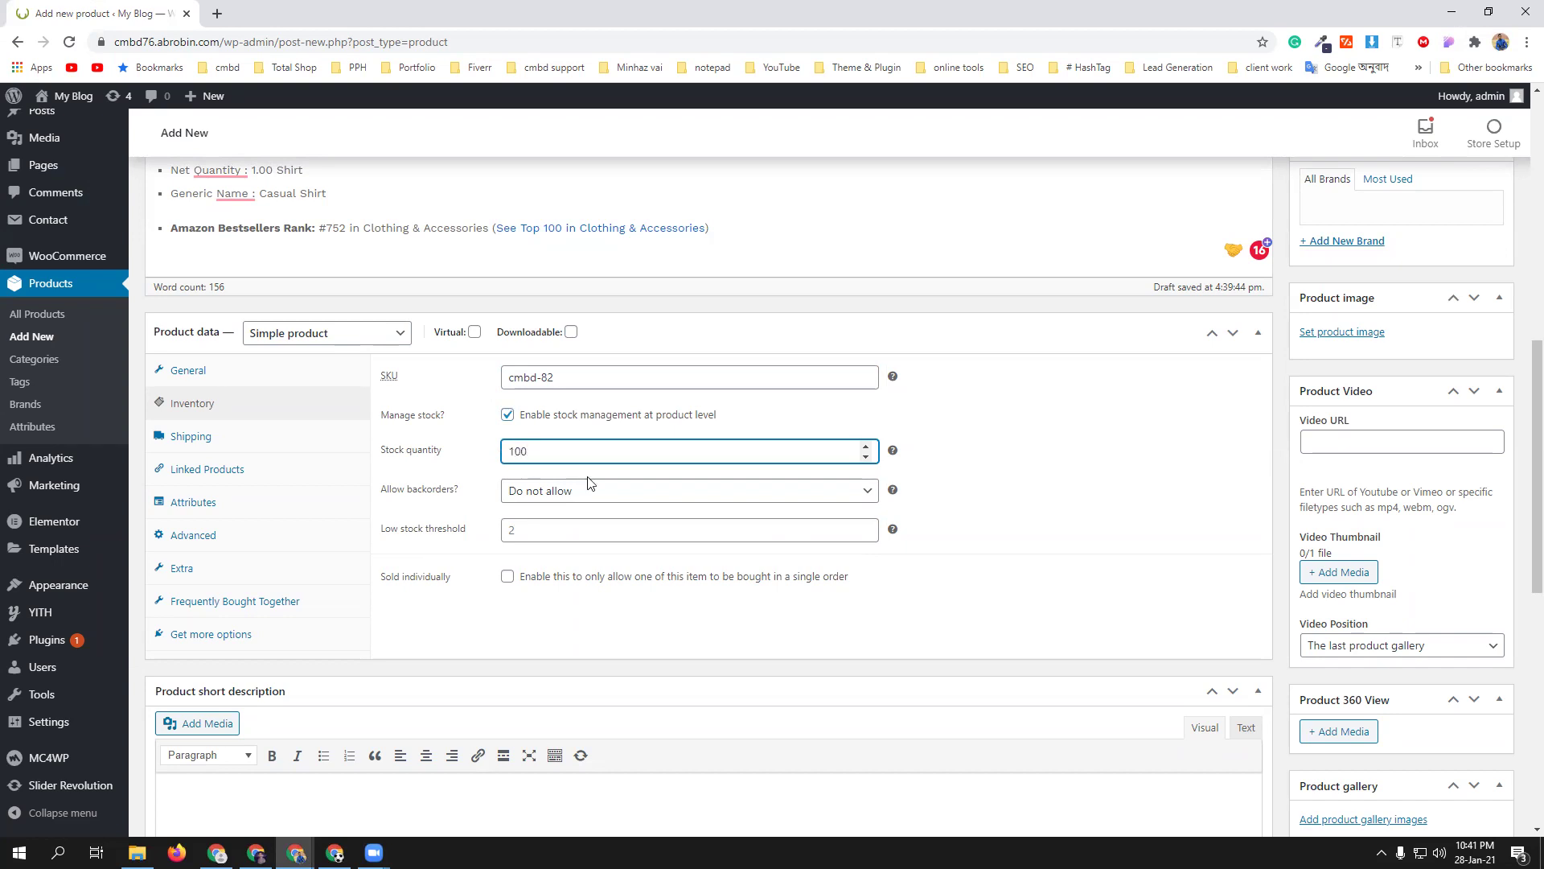
click(1006, 516)
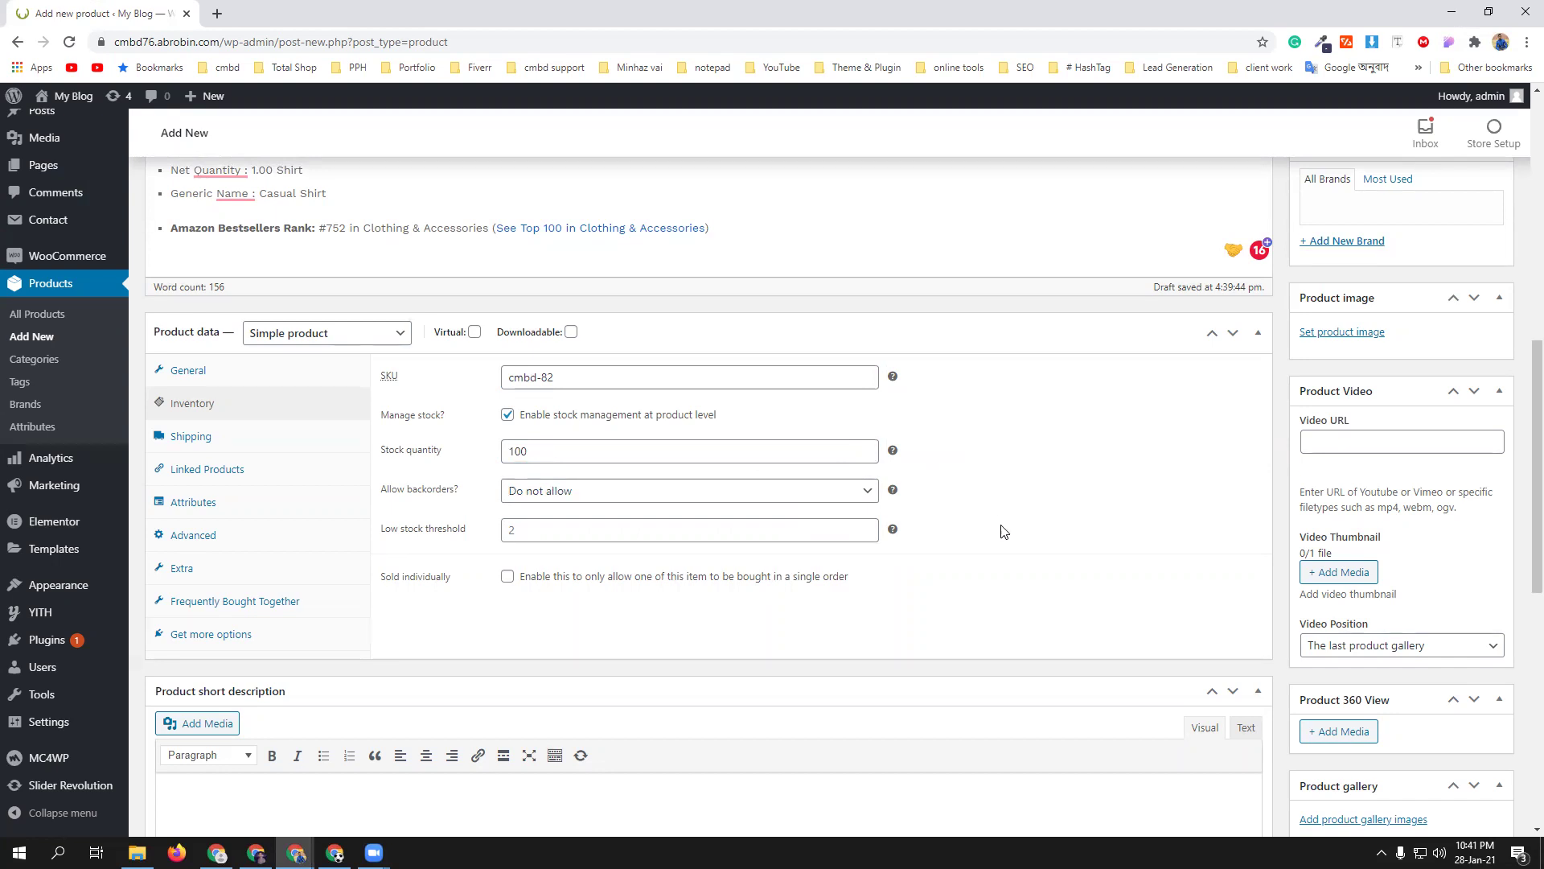
- Review the Shipping, Linked Products, Attributes and Advanced tabs, then bring the storefront window forward
scroll(1011, 563, down, 1)
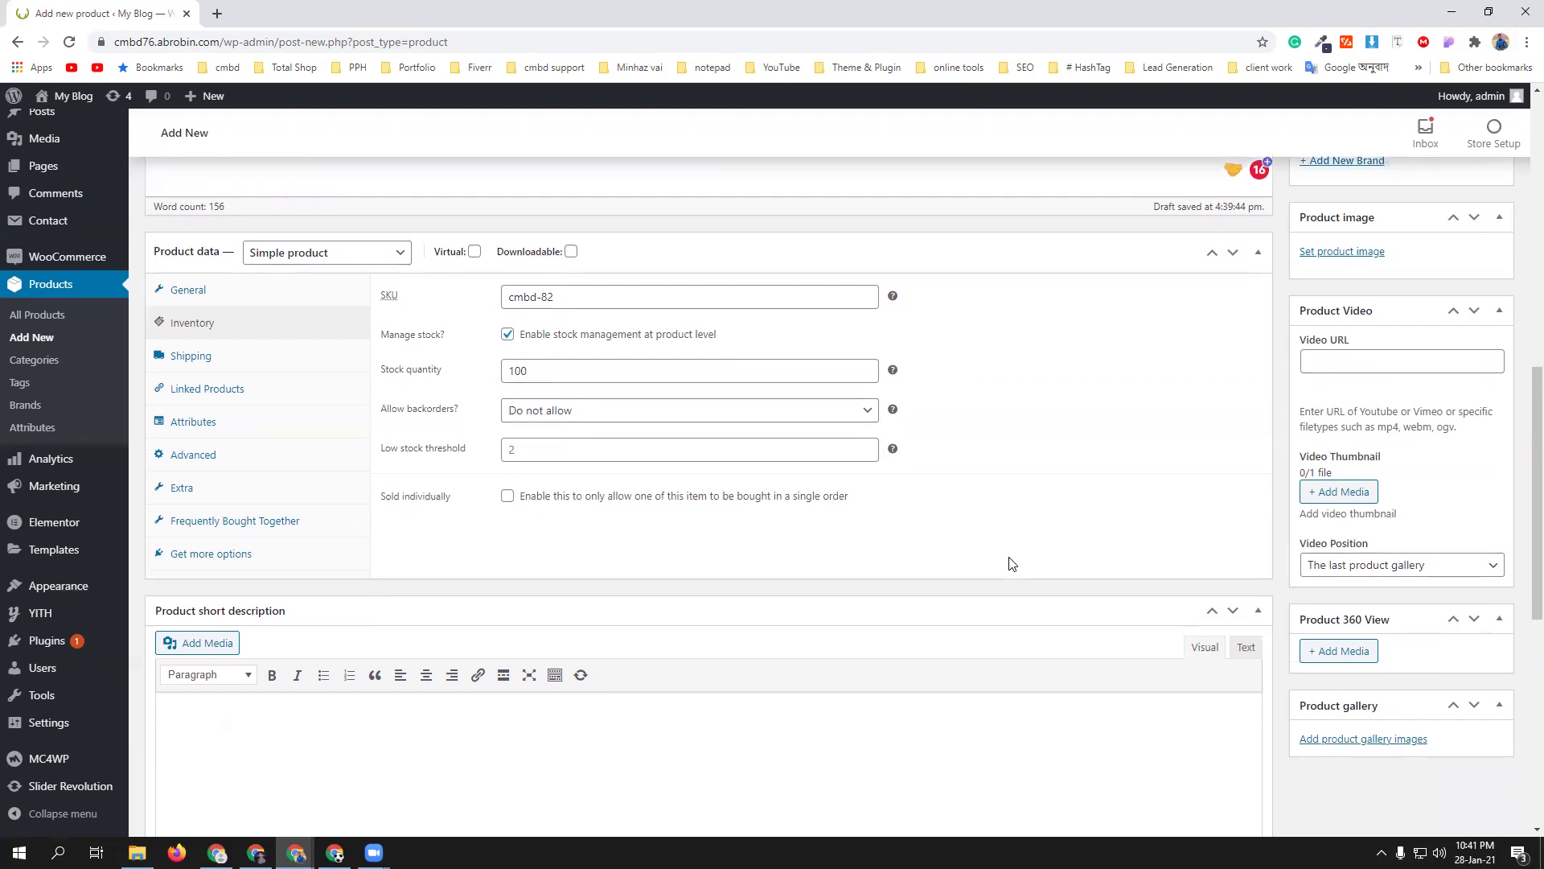
click(238, 362)
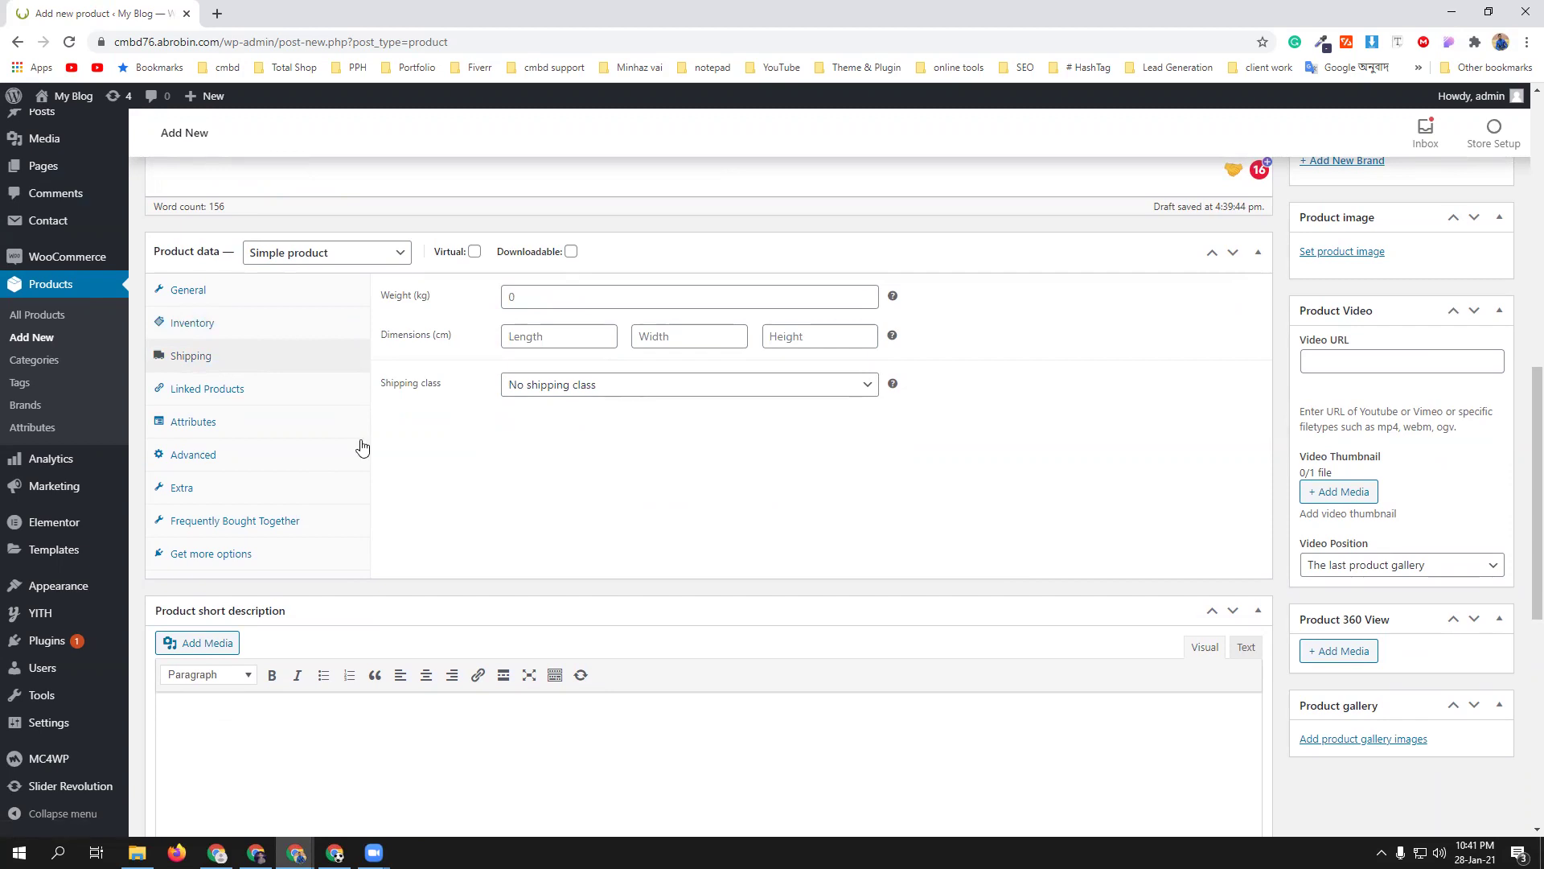
click(277, 402)
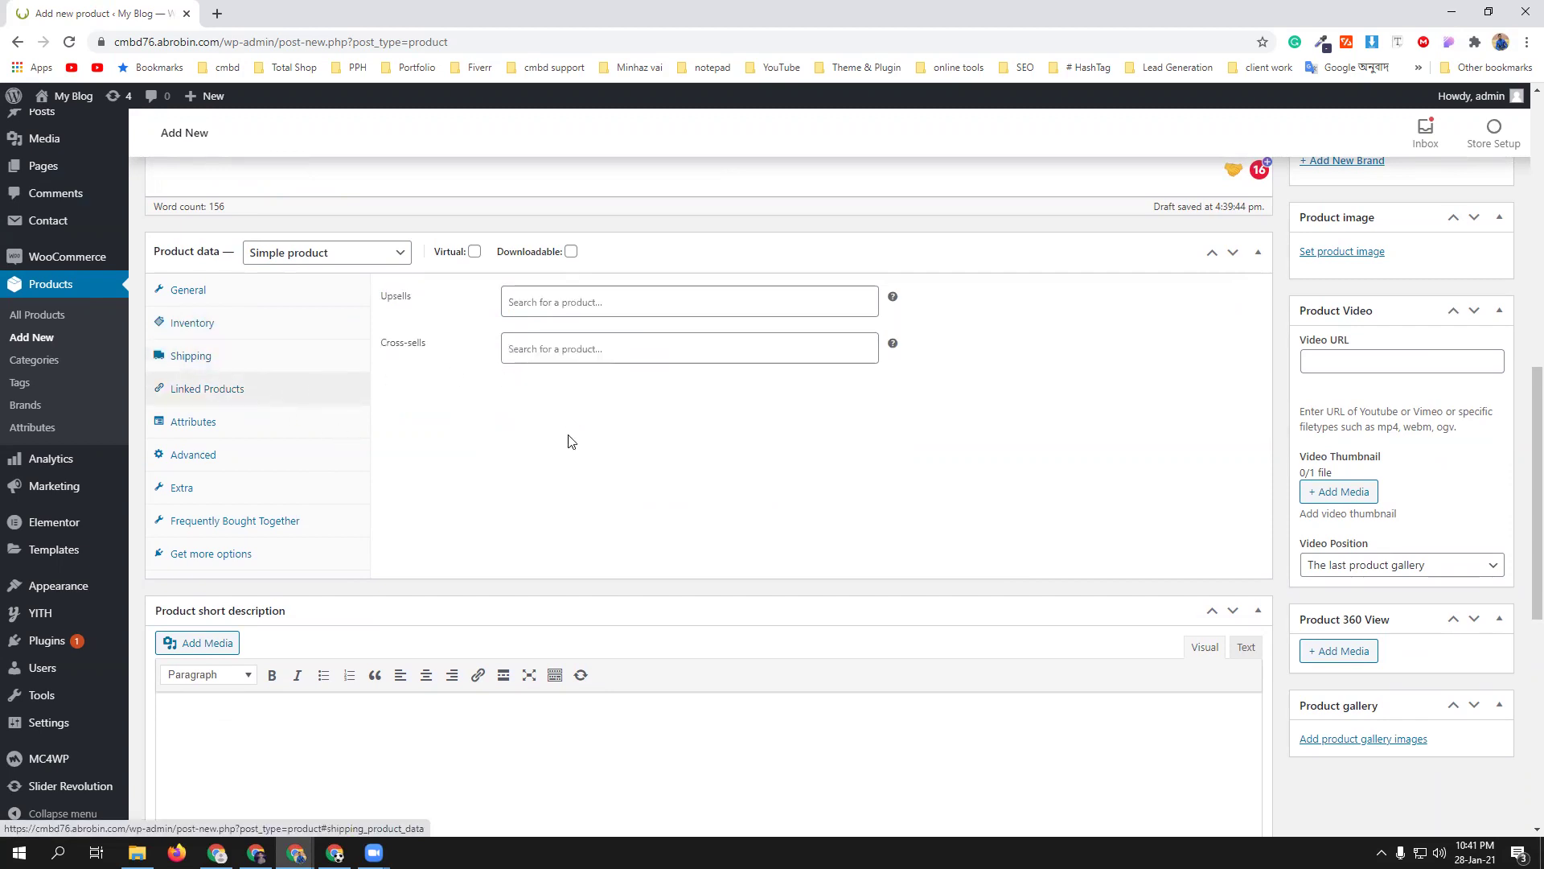
click(268, 434)
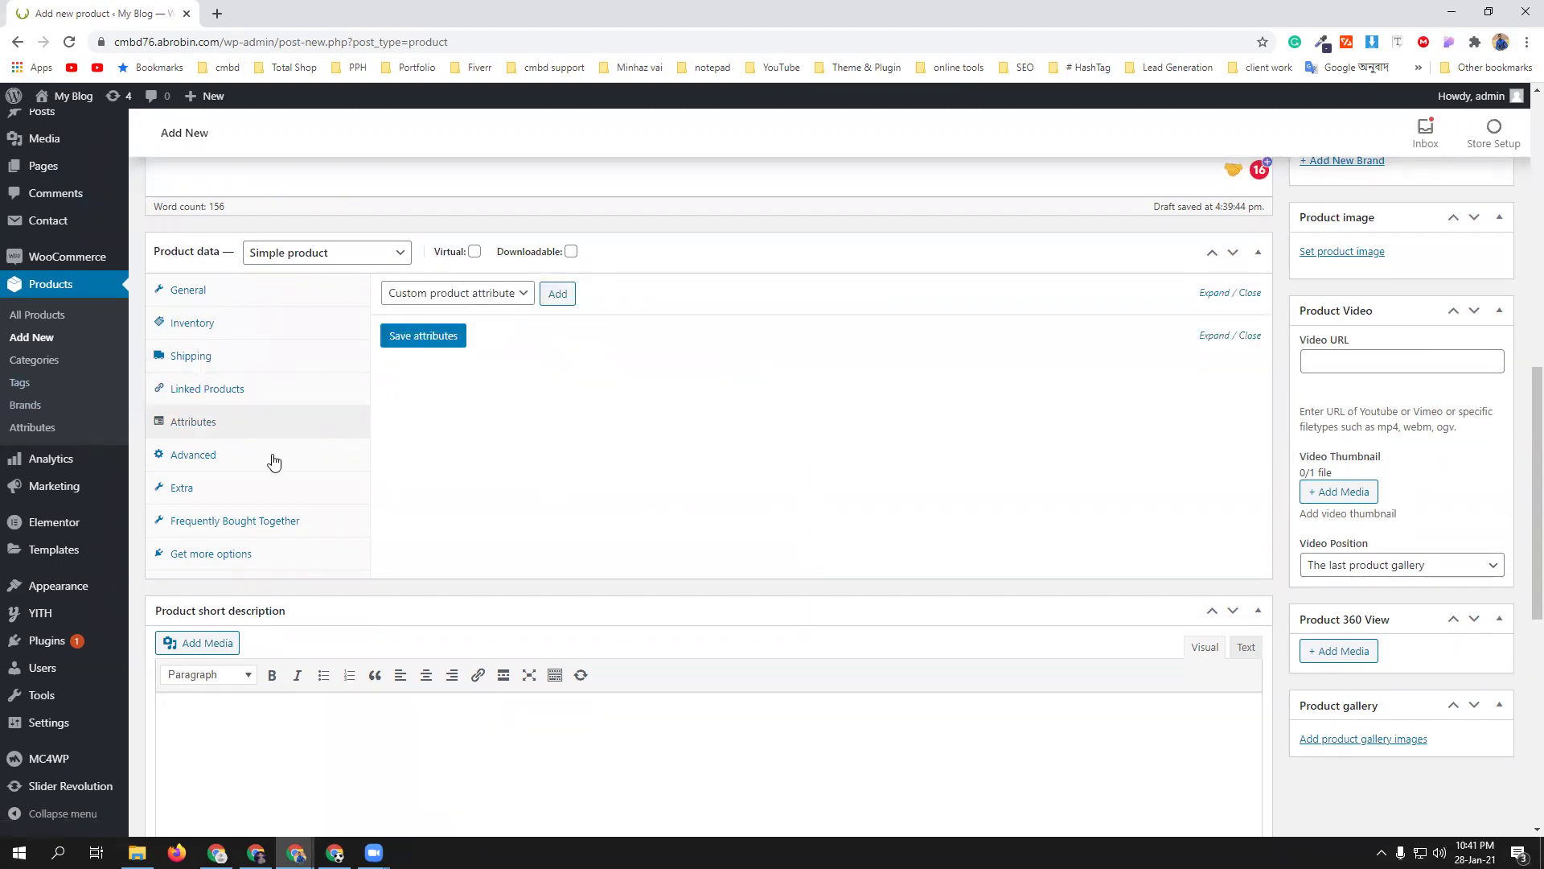
click(233, 457)
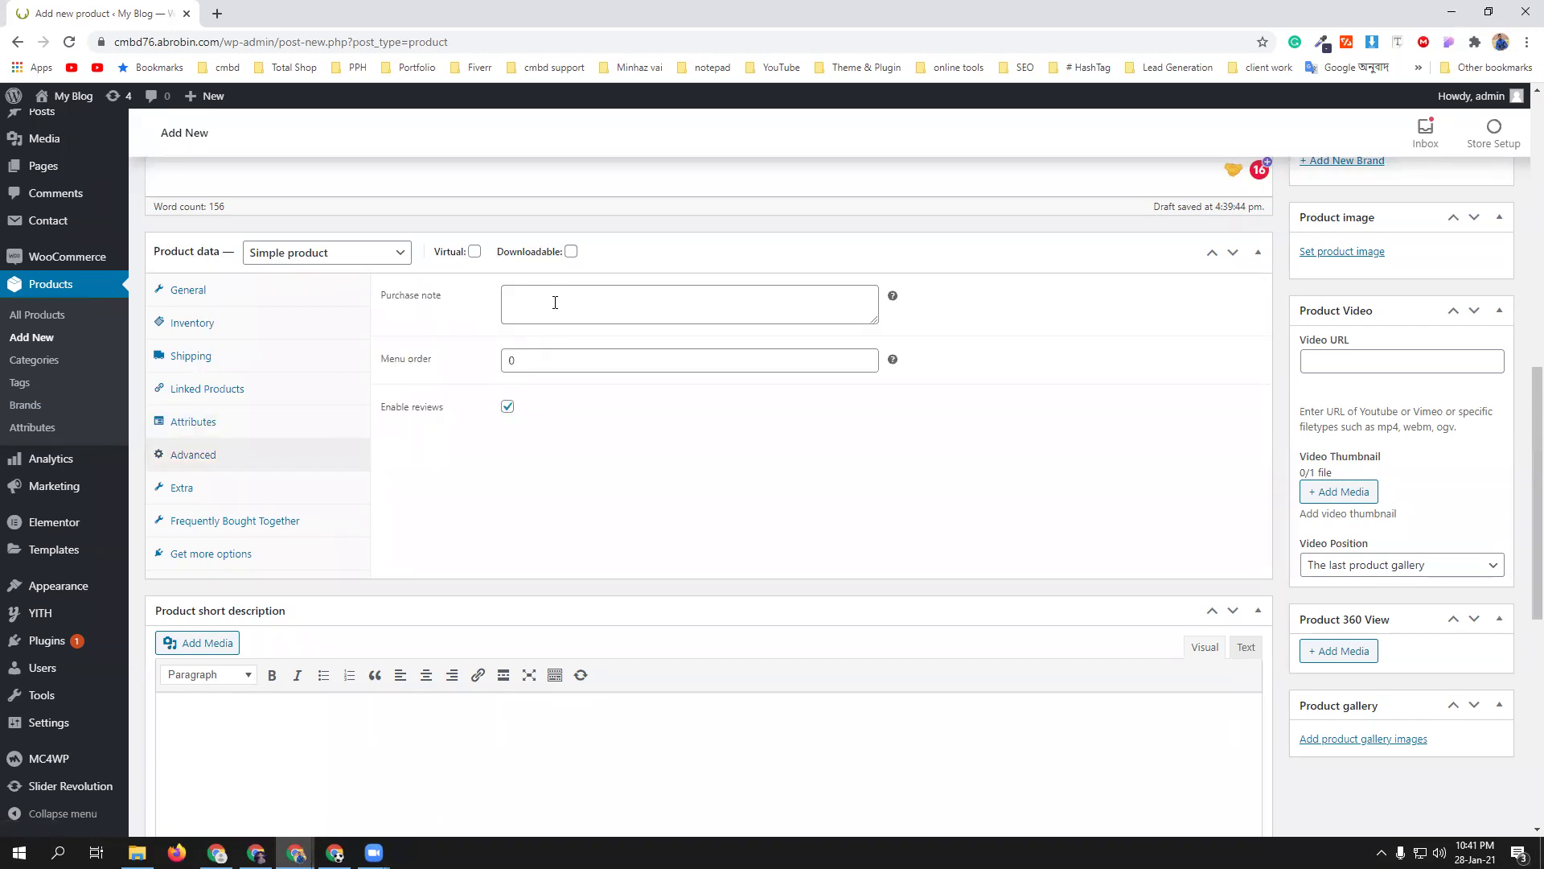
scroll(627, 519, down, 4)
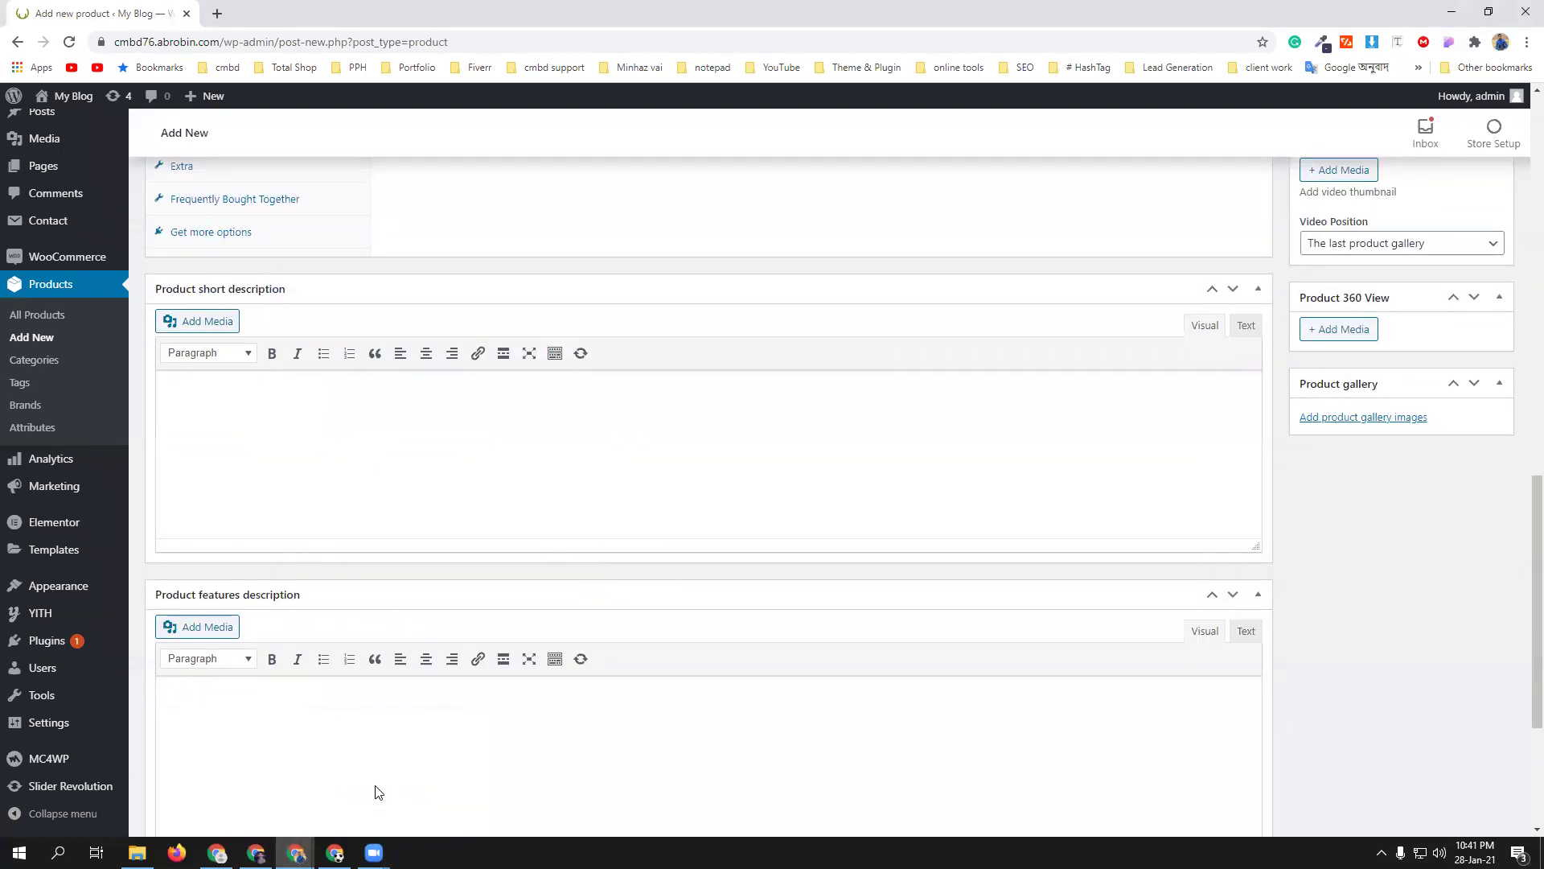
click(242, 818)
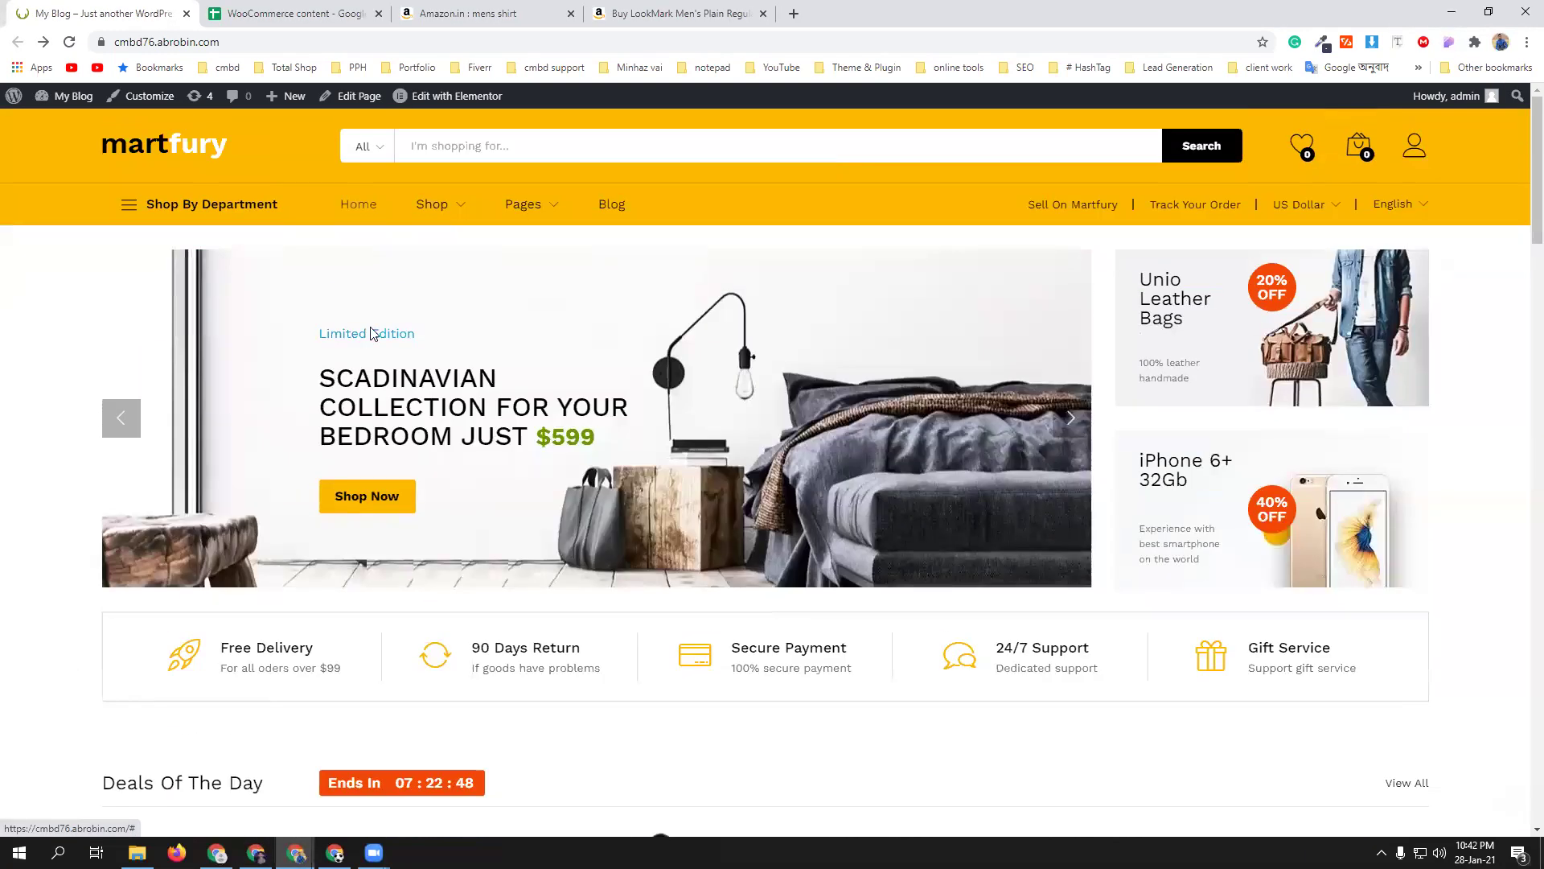
- Copy the shirt's feature bullets from the Amazon listing and return to the product editor
click(680, 13)
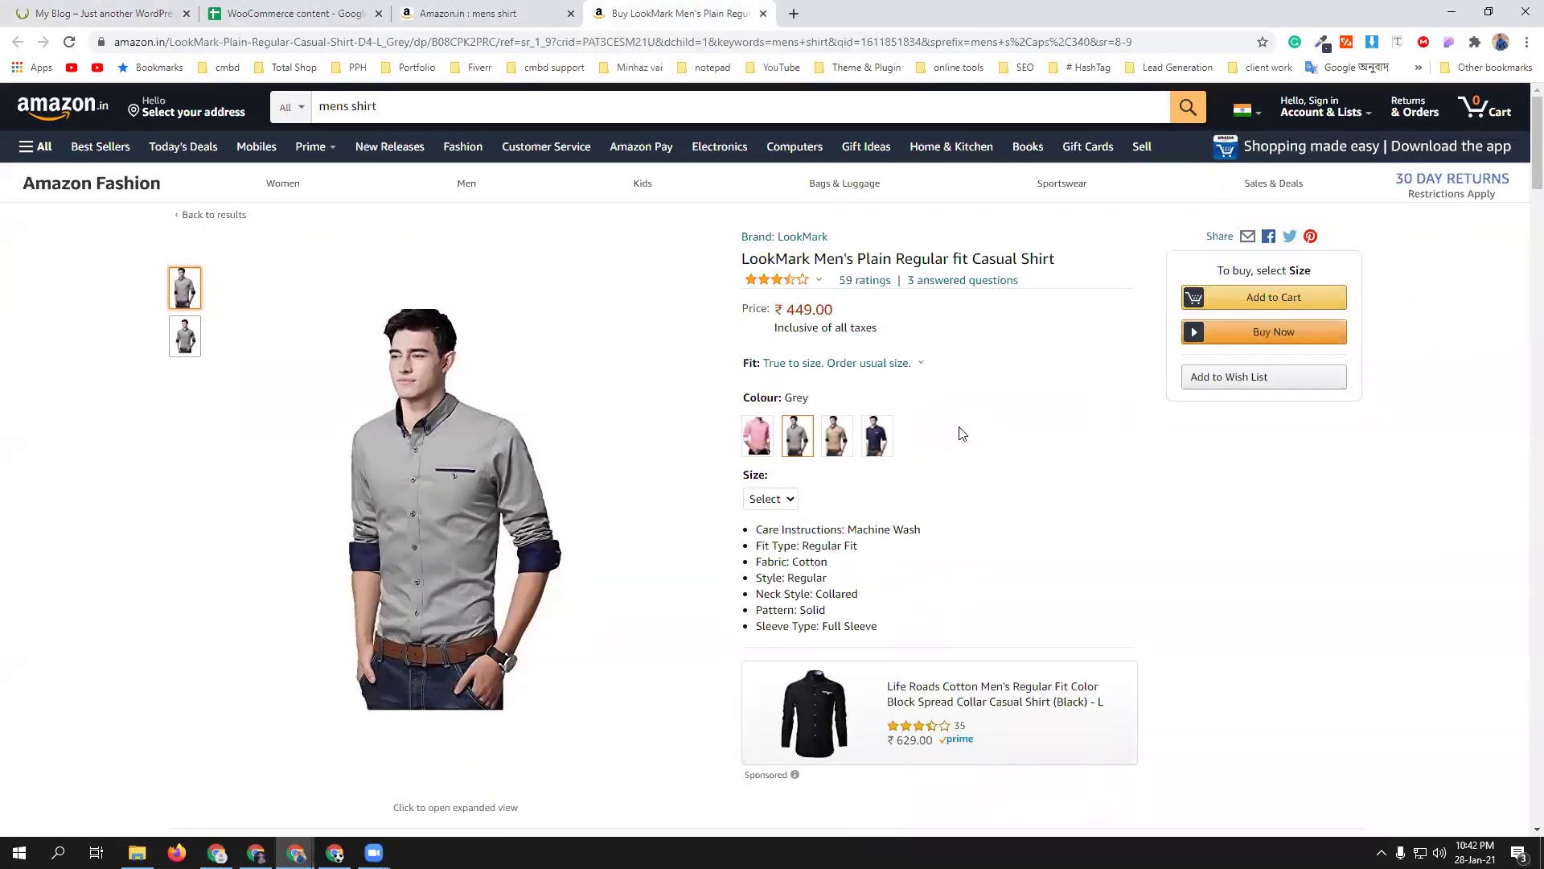
drag(748, 528, 888, 633)
key(ctrl+c)
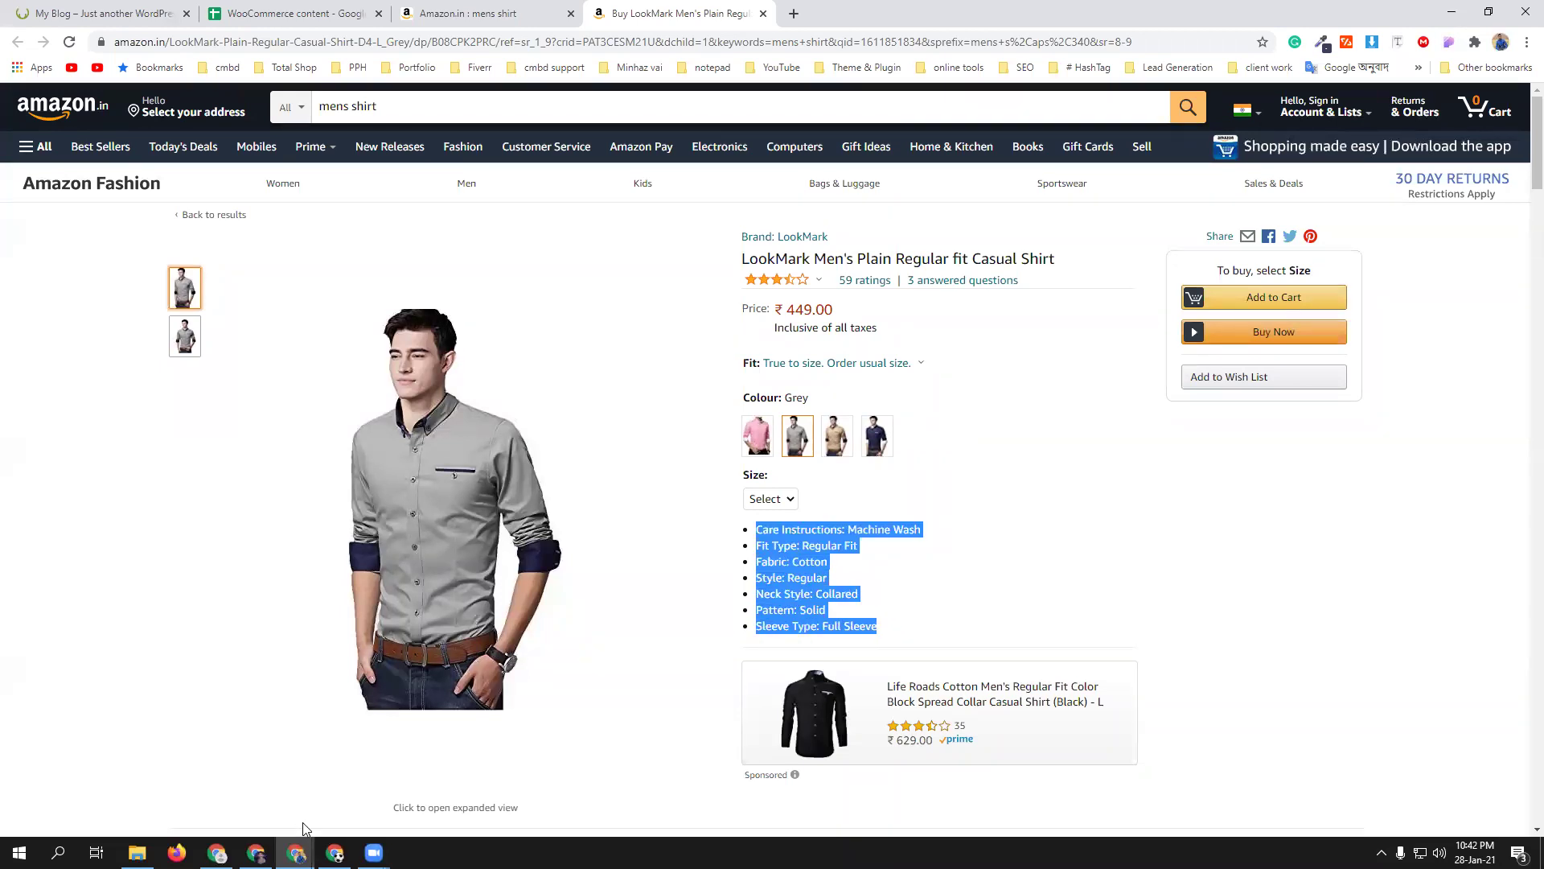
mouse_move(296, 852)
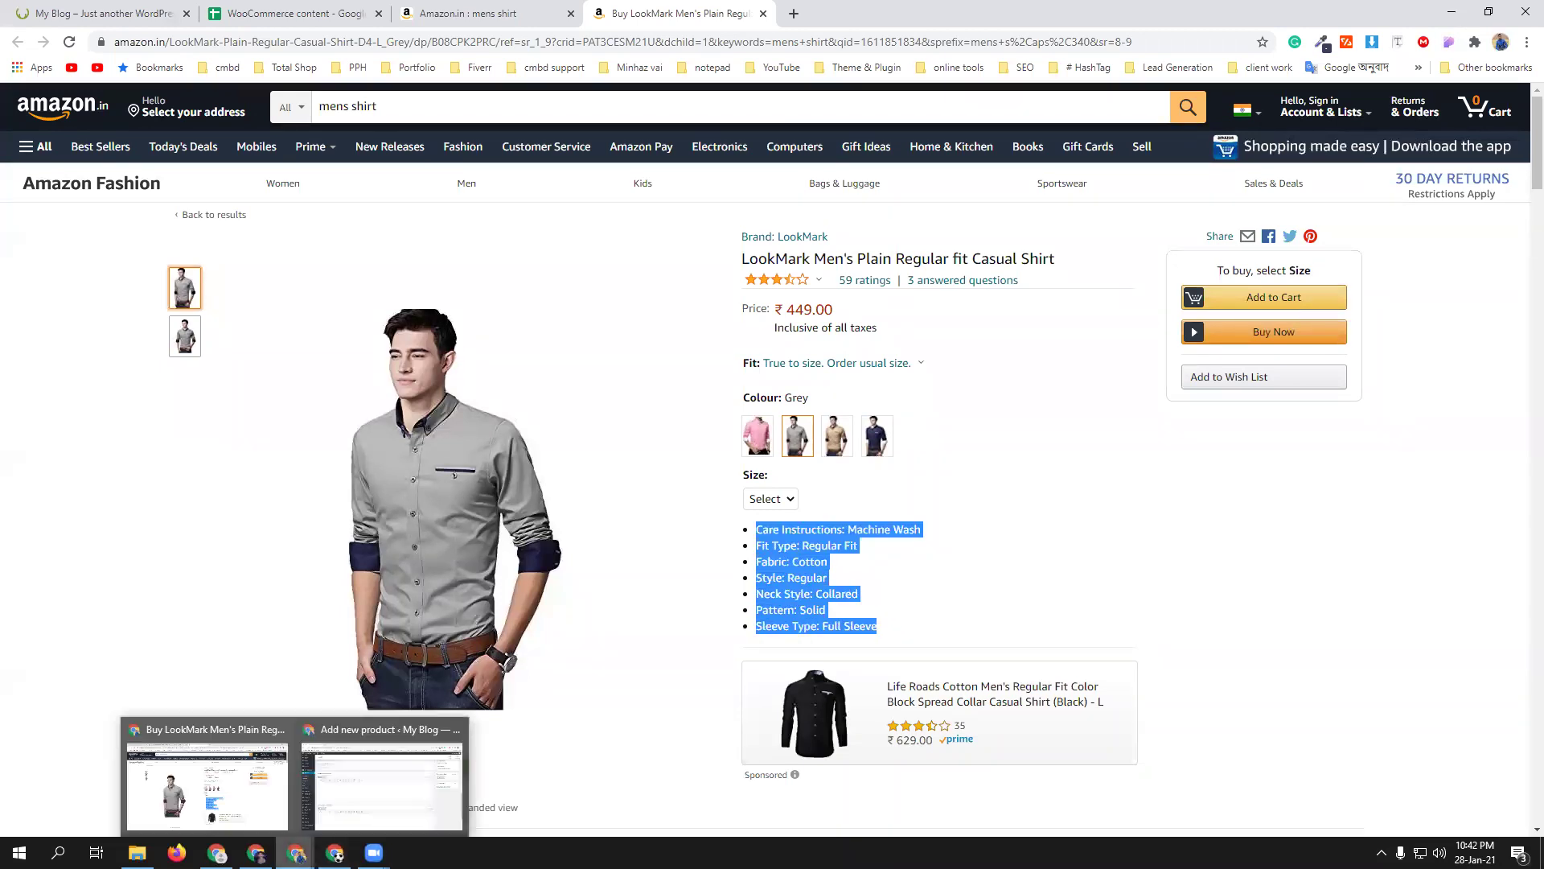
click(378, 773)
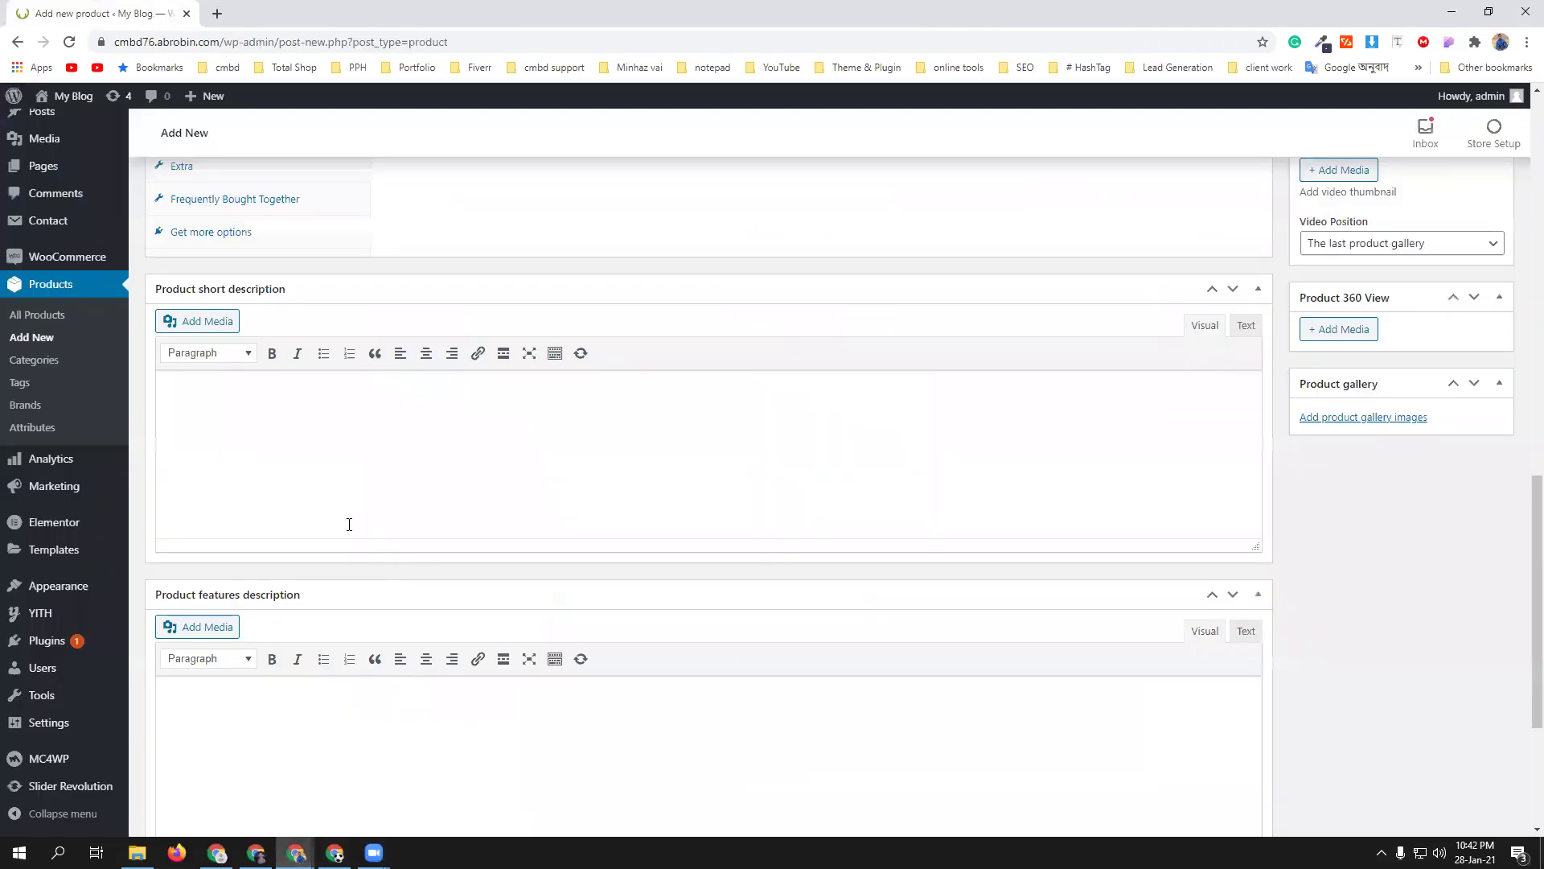
- Paste the bullets into the short description and move the Product description section into the features description
click(309, 427)
key(ctrl+v)
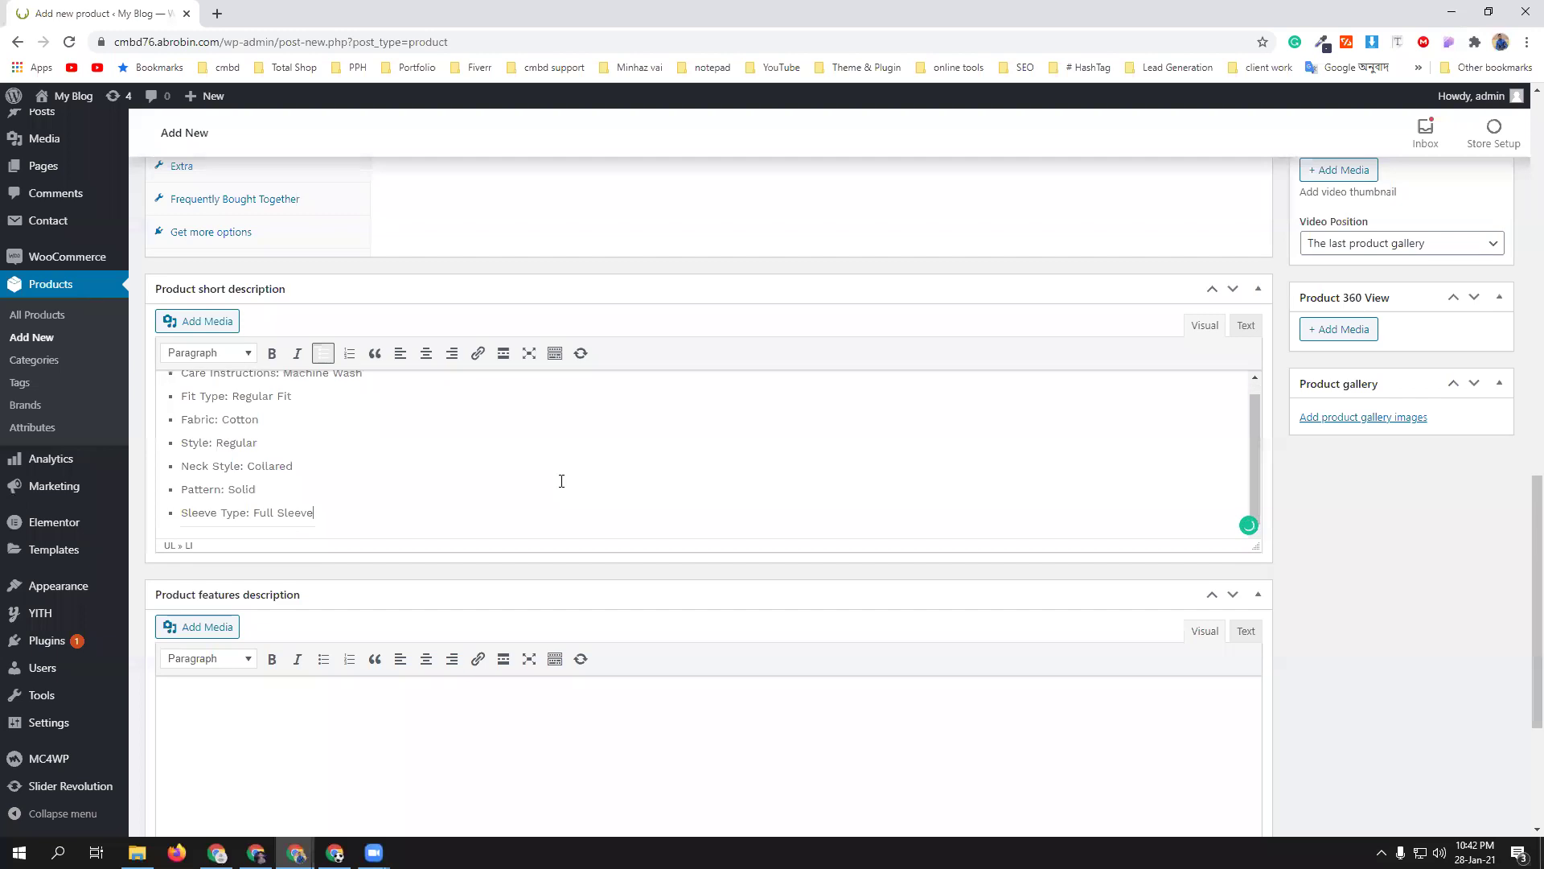
scroll(730, 421, up, 15)
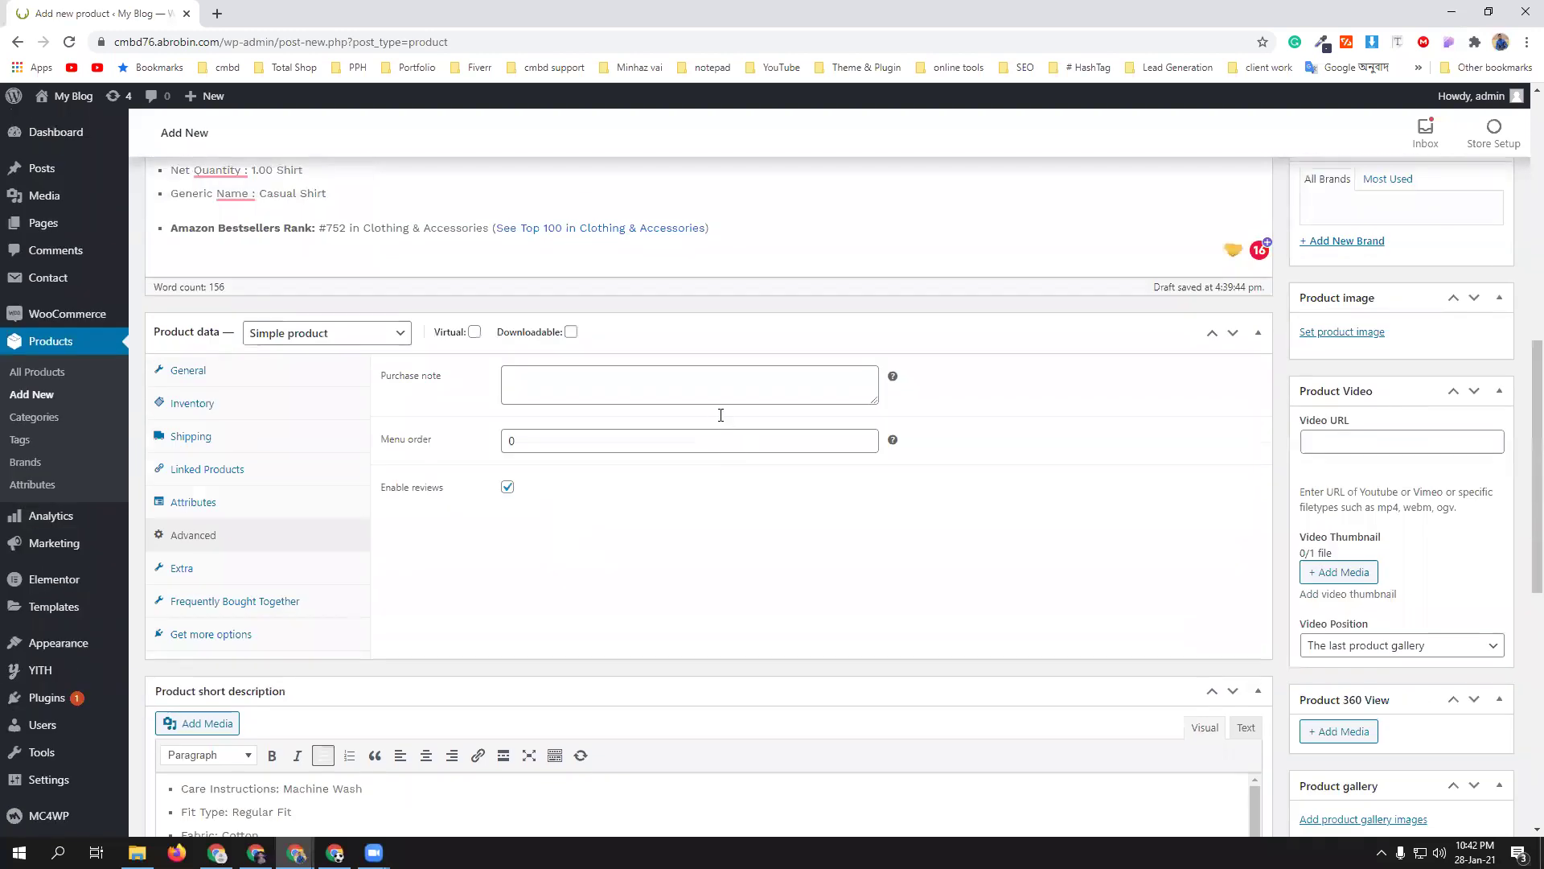
drag(157, 383, 1133, 548)
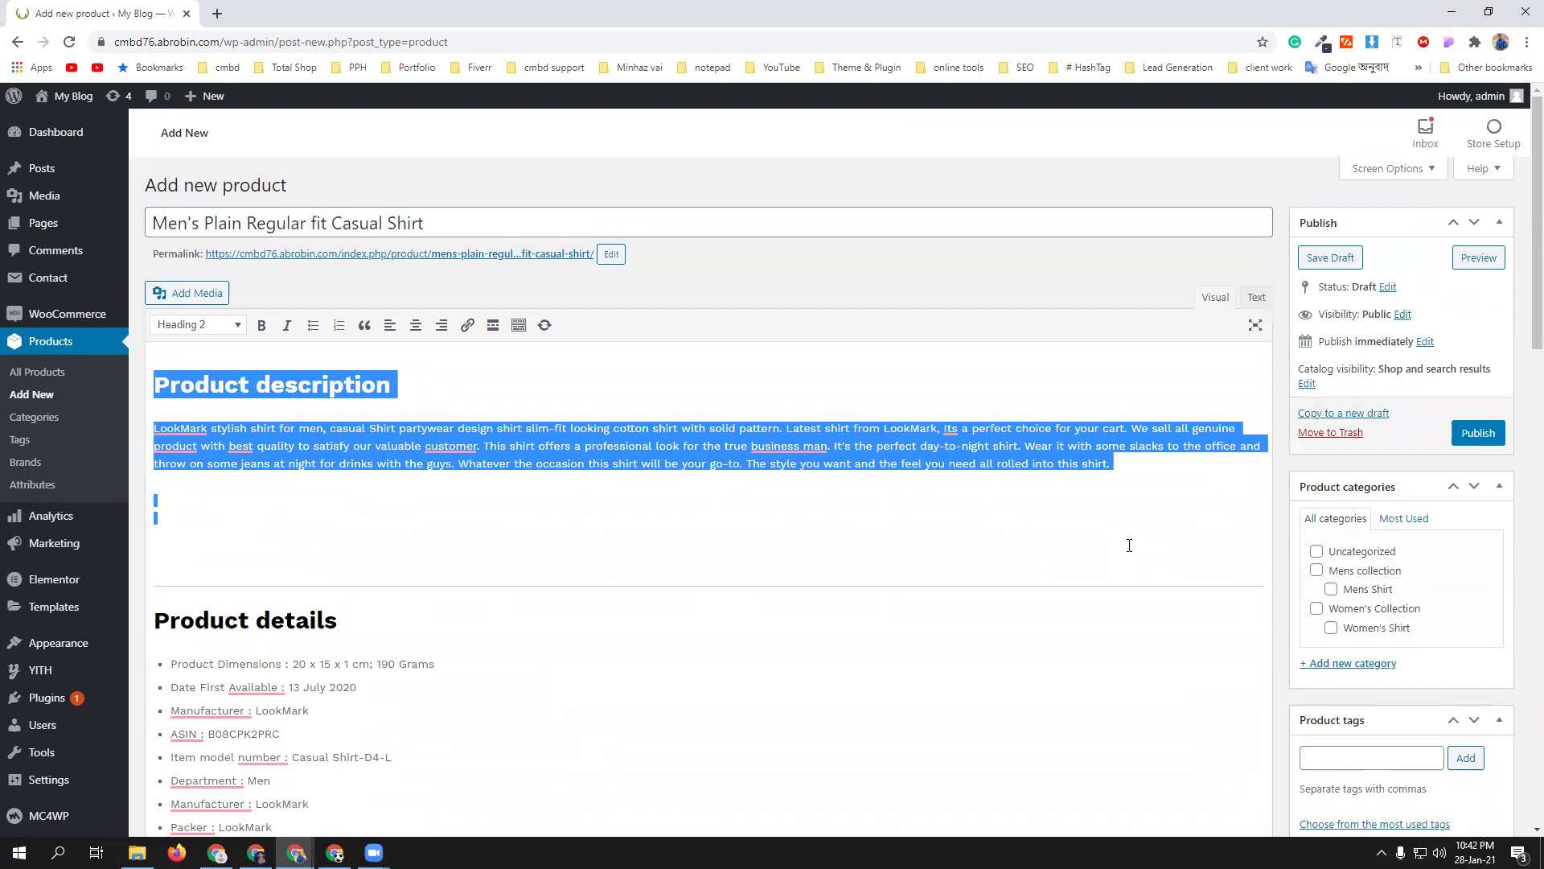
key(BackSpace)
scroll(510, 641, down, 10)
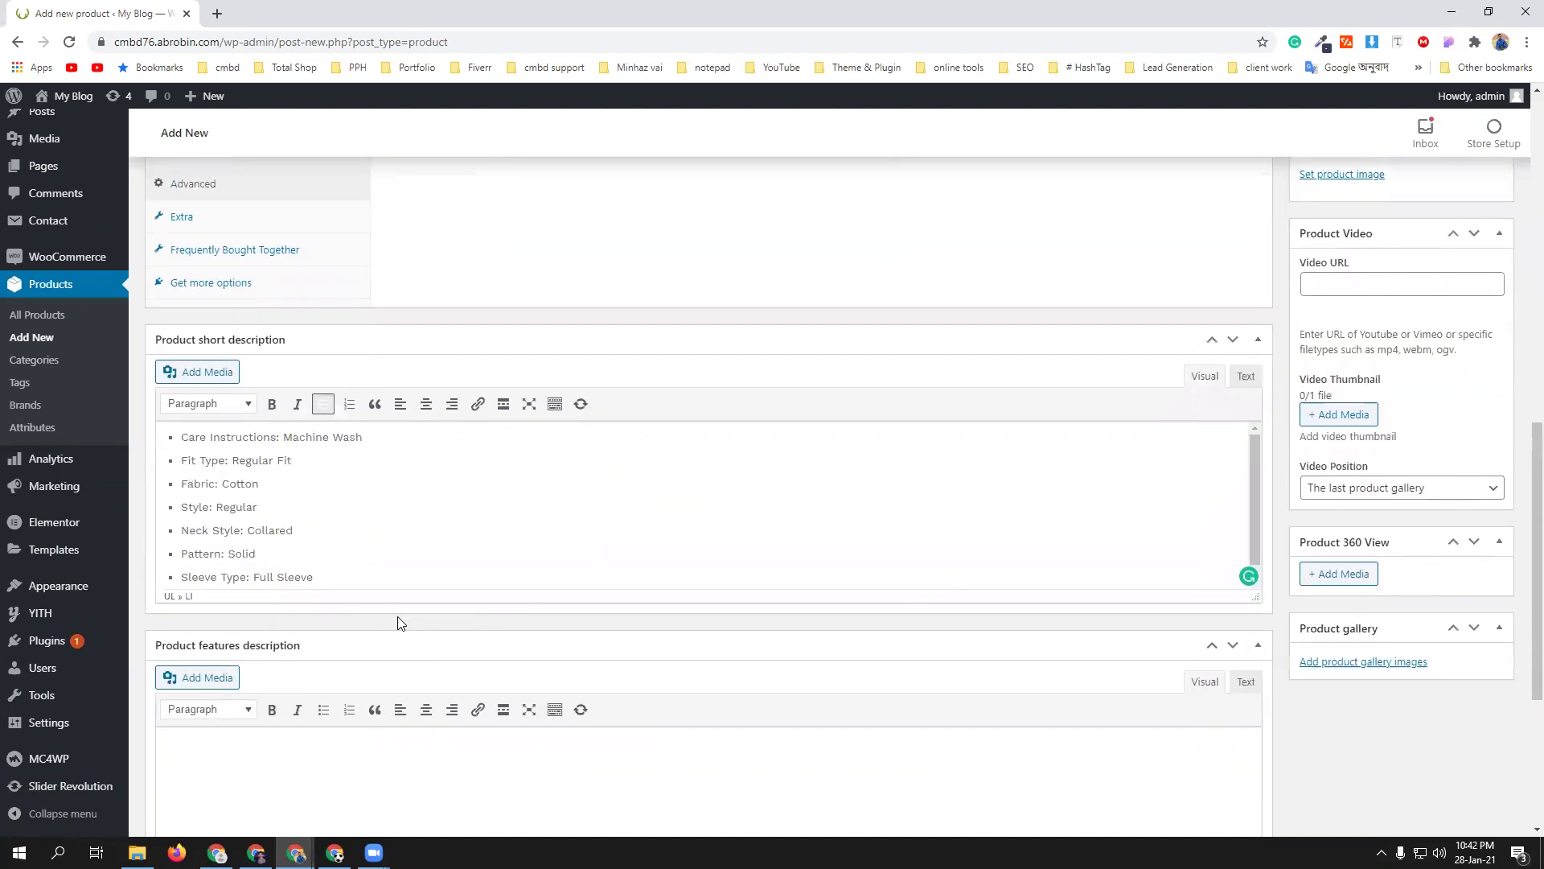
scroll(397, 623, down, 4)
click(267, 482)
text(Product description LookMark stylish shirt for men, casual Shirt partywear design shirt slim-fit looking cotton shirt with solid pattern. Latest shirt from LookMark, Its a perfect choice for your cart. We sell all genuine product with best quality to satisfy our valuable customer. This shirt offers a professional look for the true business man. It's the perfect day-to-night shirt. Wear it with some slacks to the office and throw on some jeans at night for drinks with the guys. Whatever the occasion this shirt will be your go-to. The style you want and the feel you need all rolled into this shirt.)
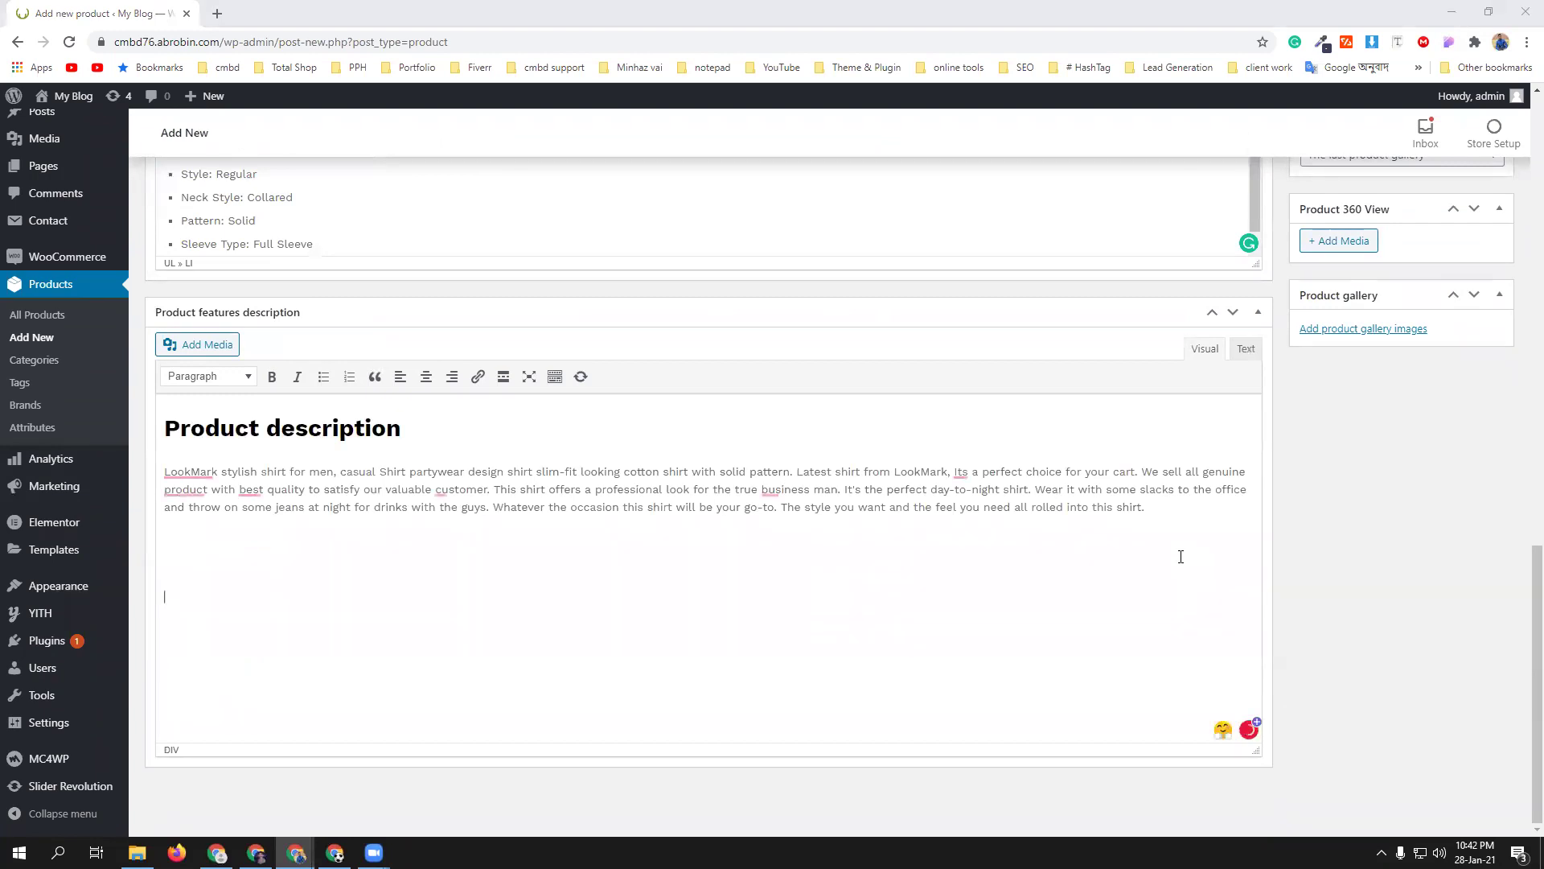
scroll(1320, 537, up, 15)
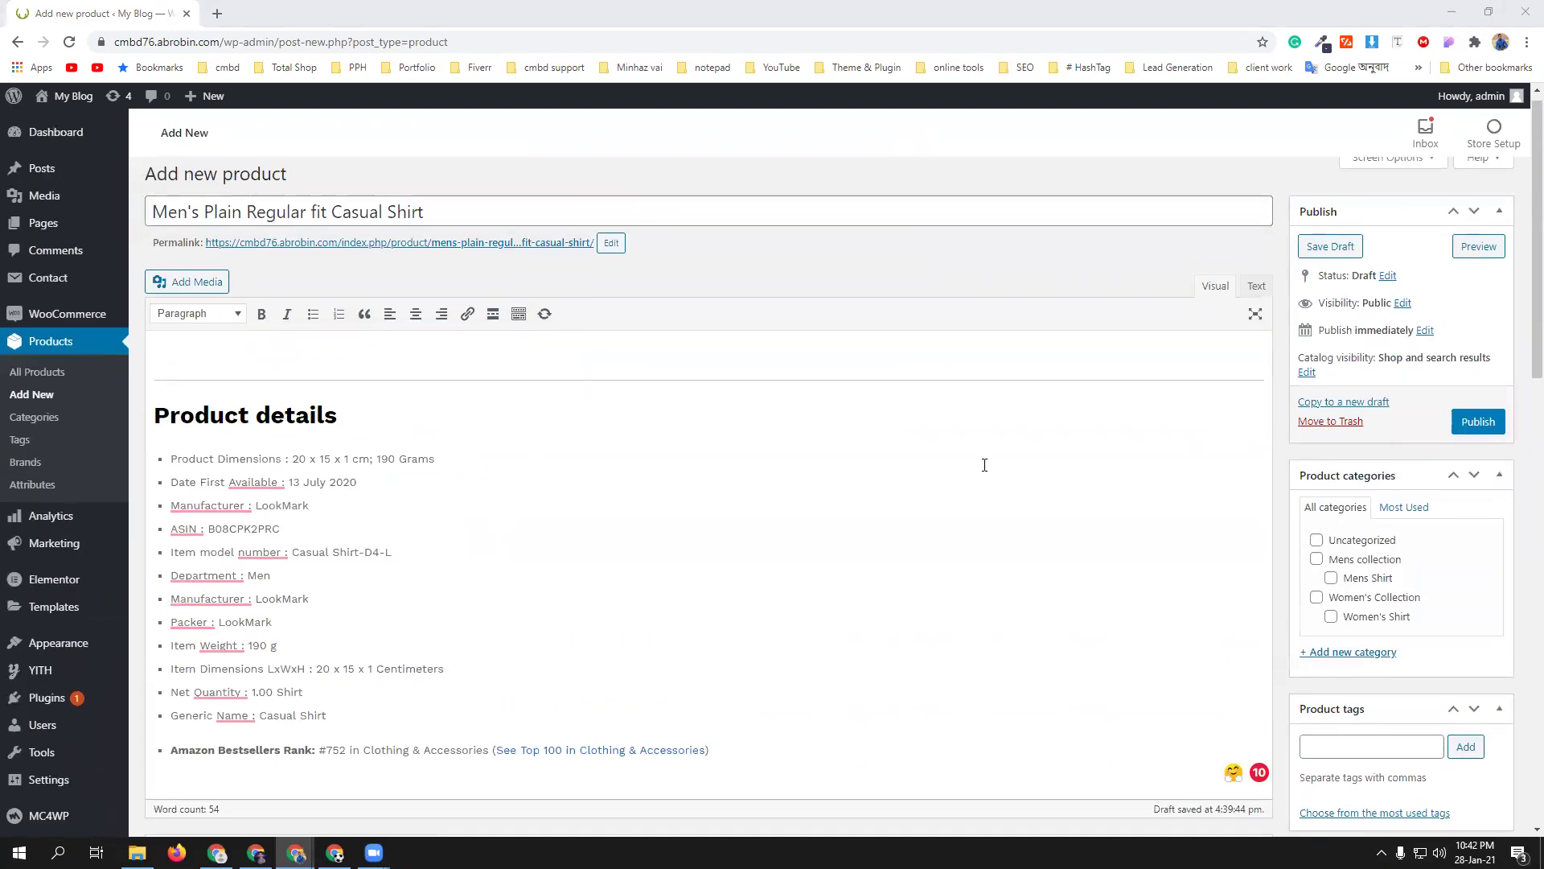
scroll(989, 471, down, 15)
scroll(1303, 707, up, 15)
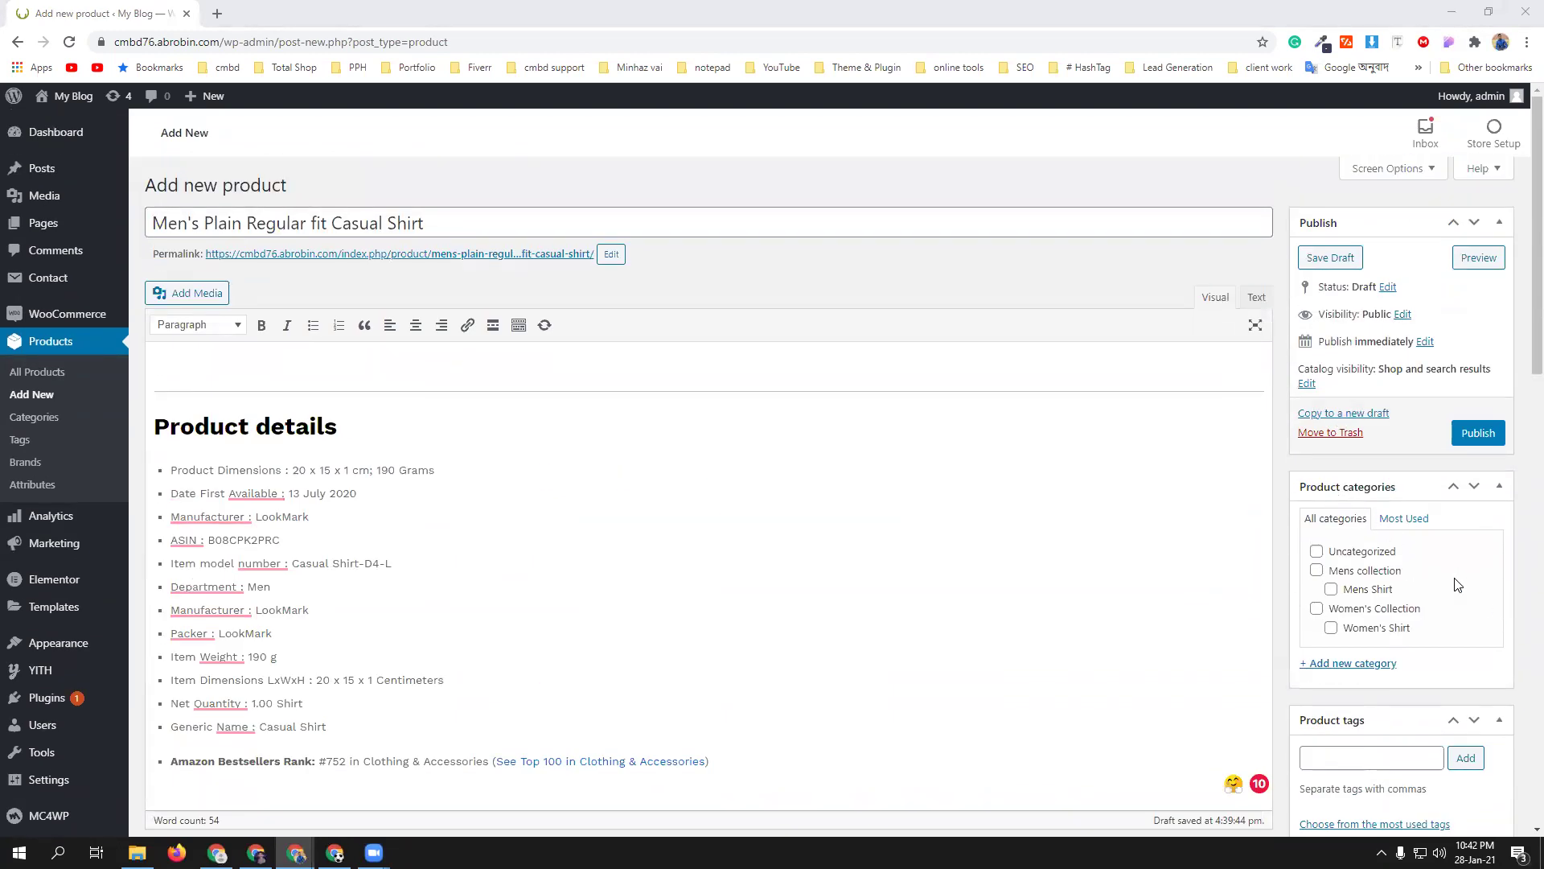
- File the product under Mens collection and Mens Shirt, tagged men's collection, Men's Shirt and Shirt
click(1317, 570)
click(1332, 590)
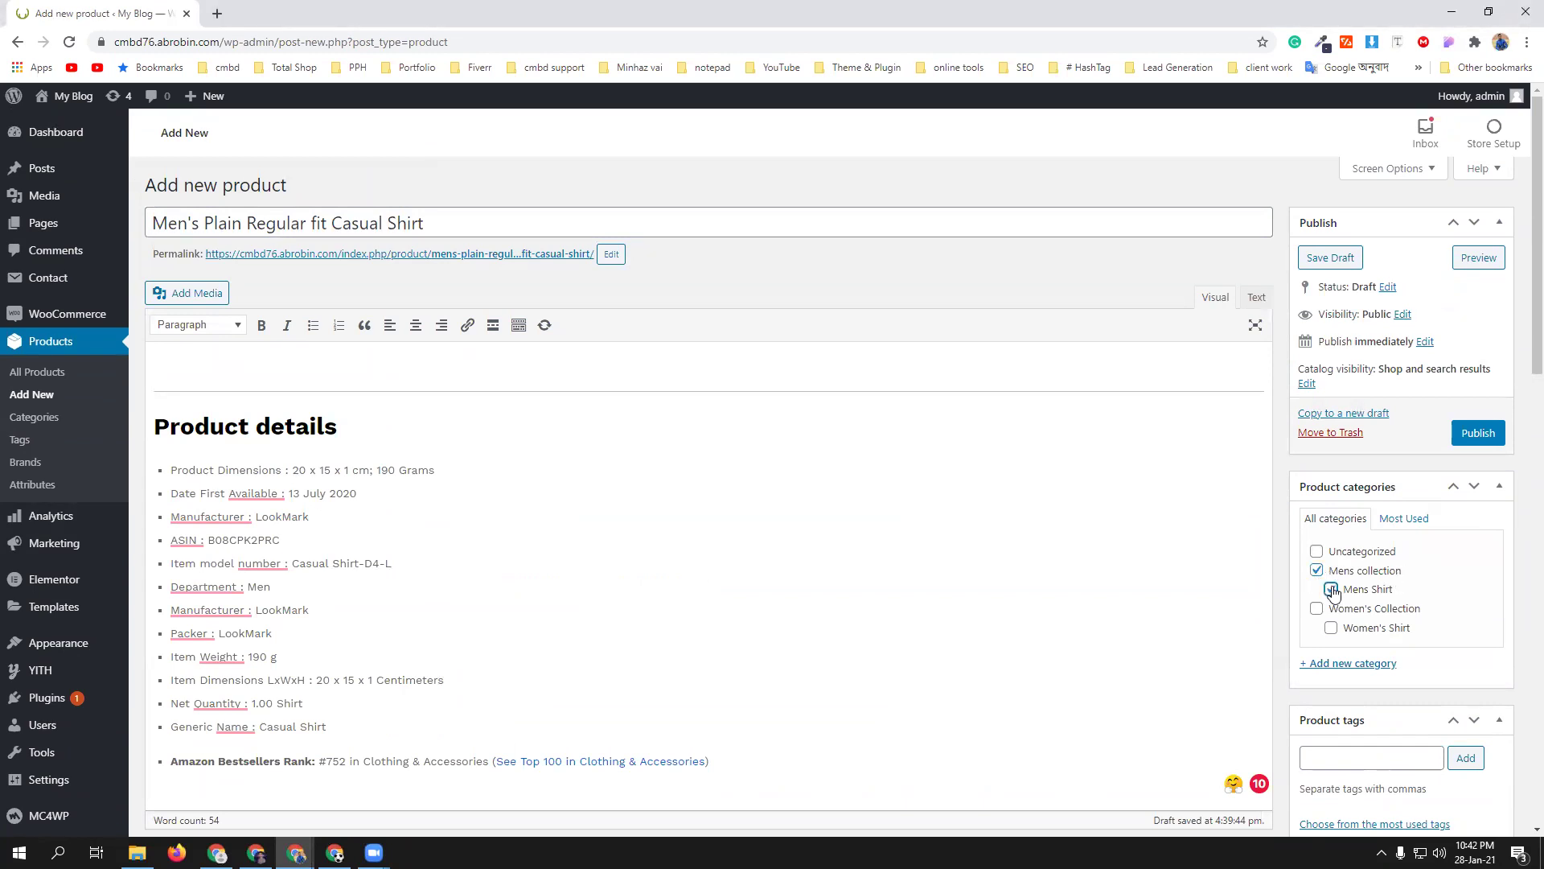
scroll(1520, 633, down, 2)
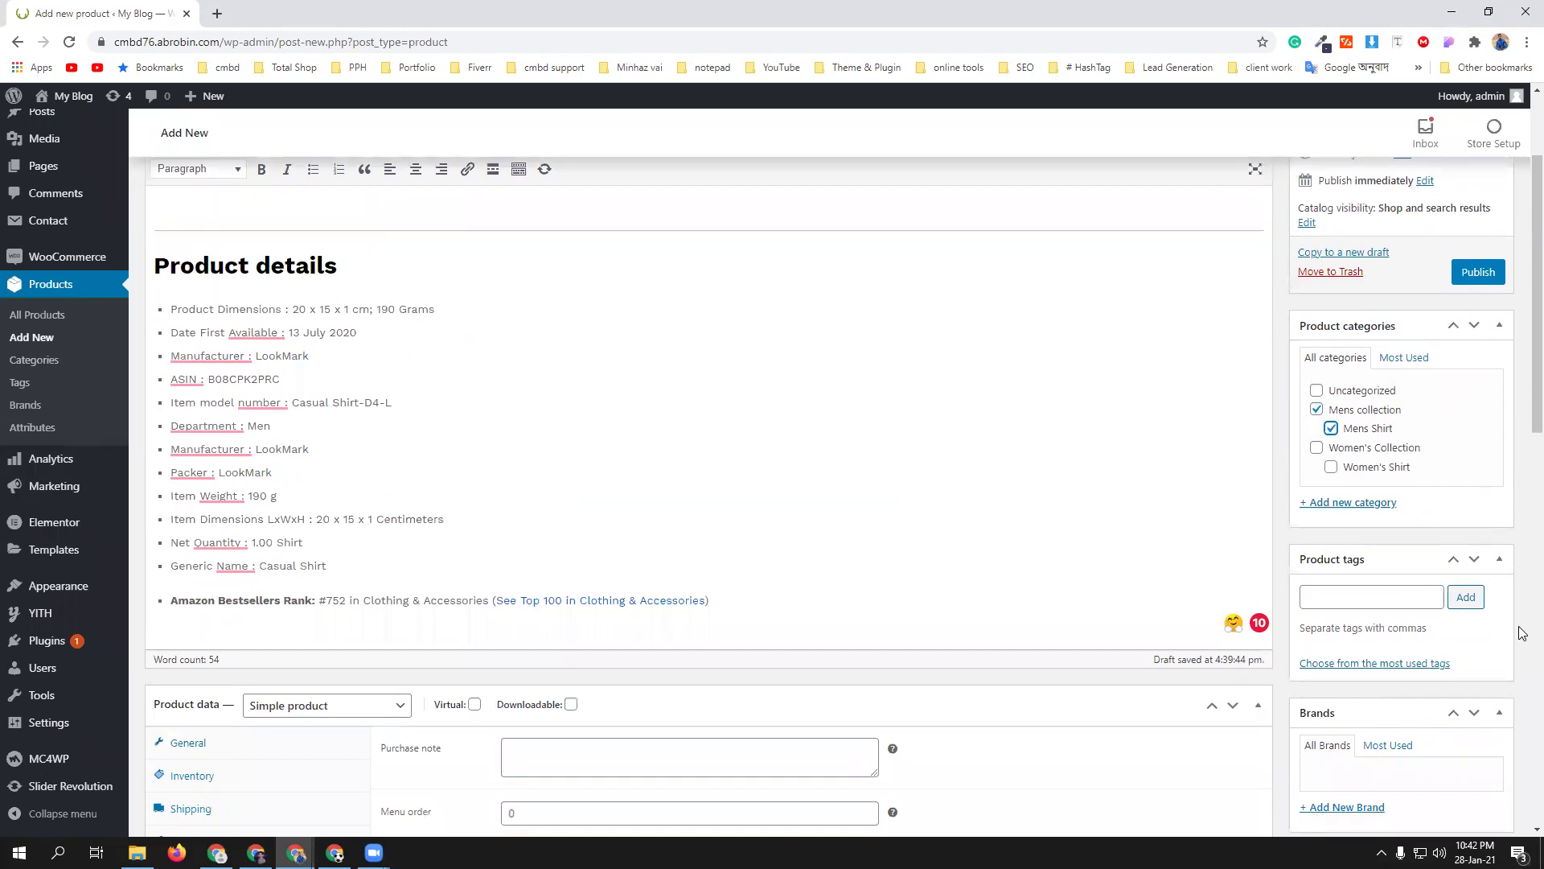
click(1350, 592)
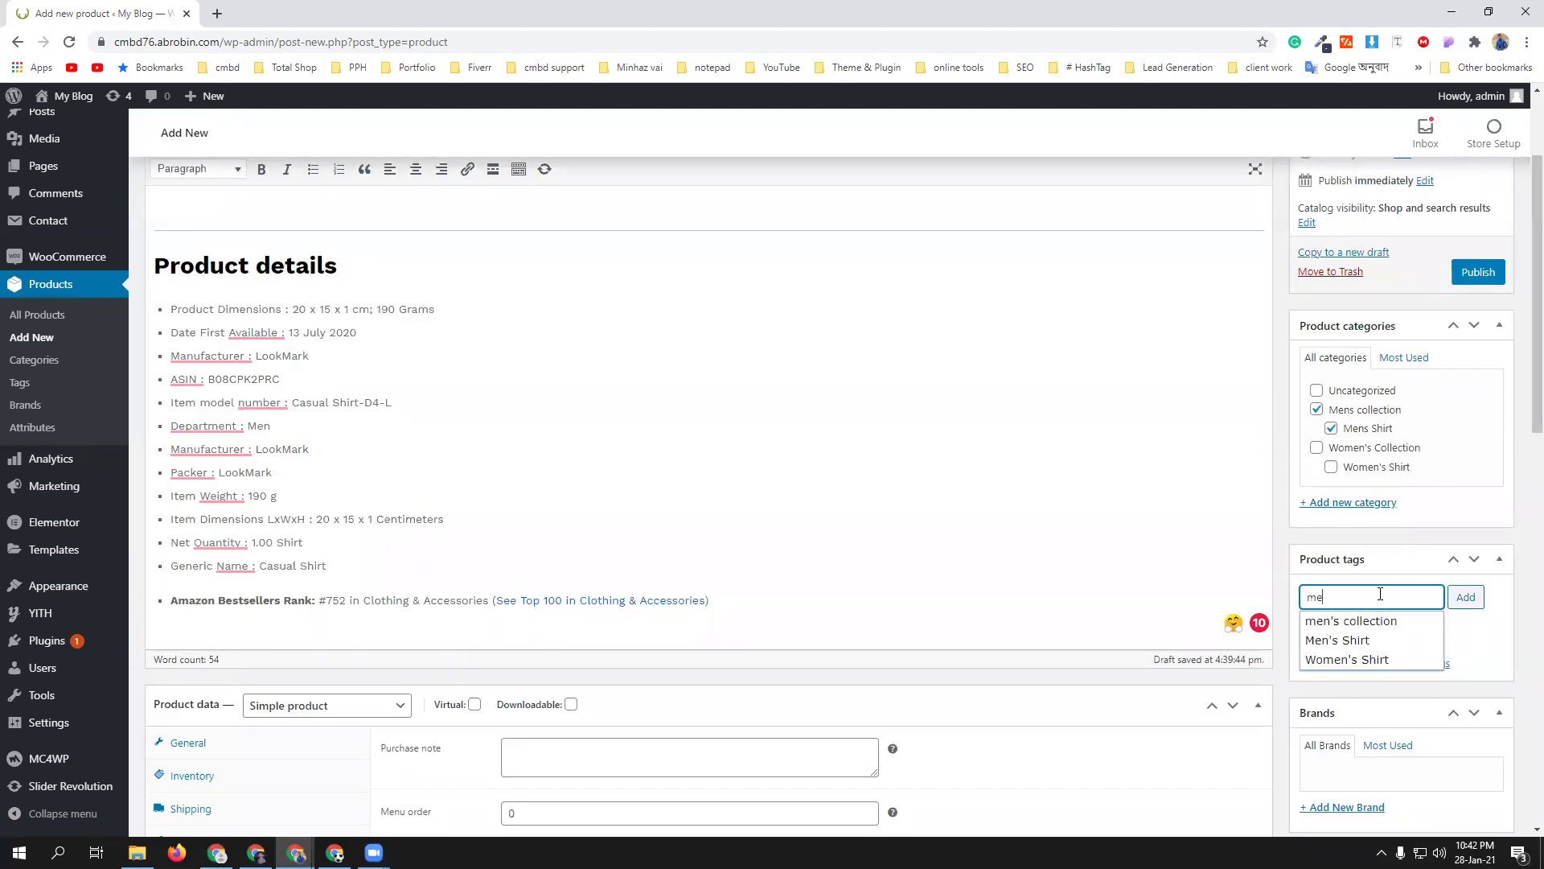
click(1380, 621)
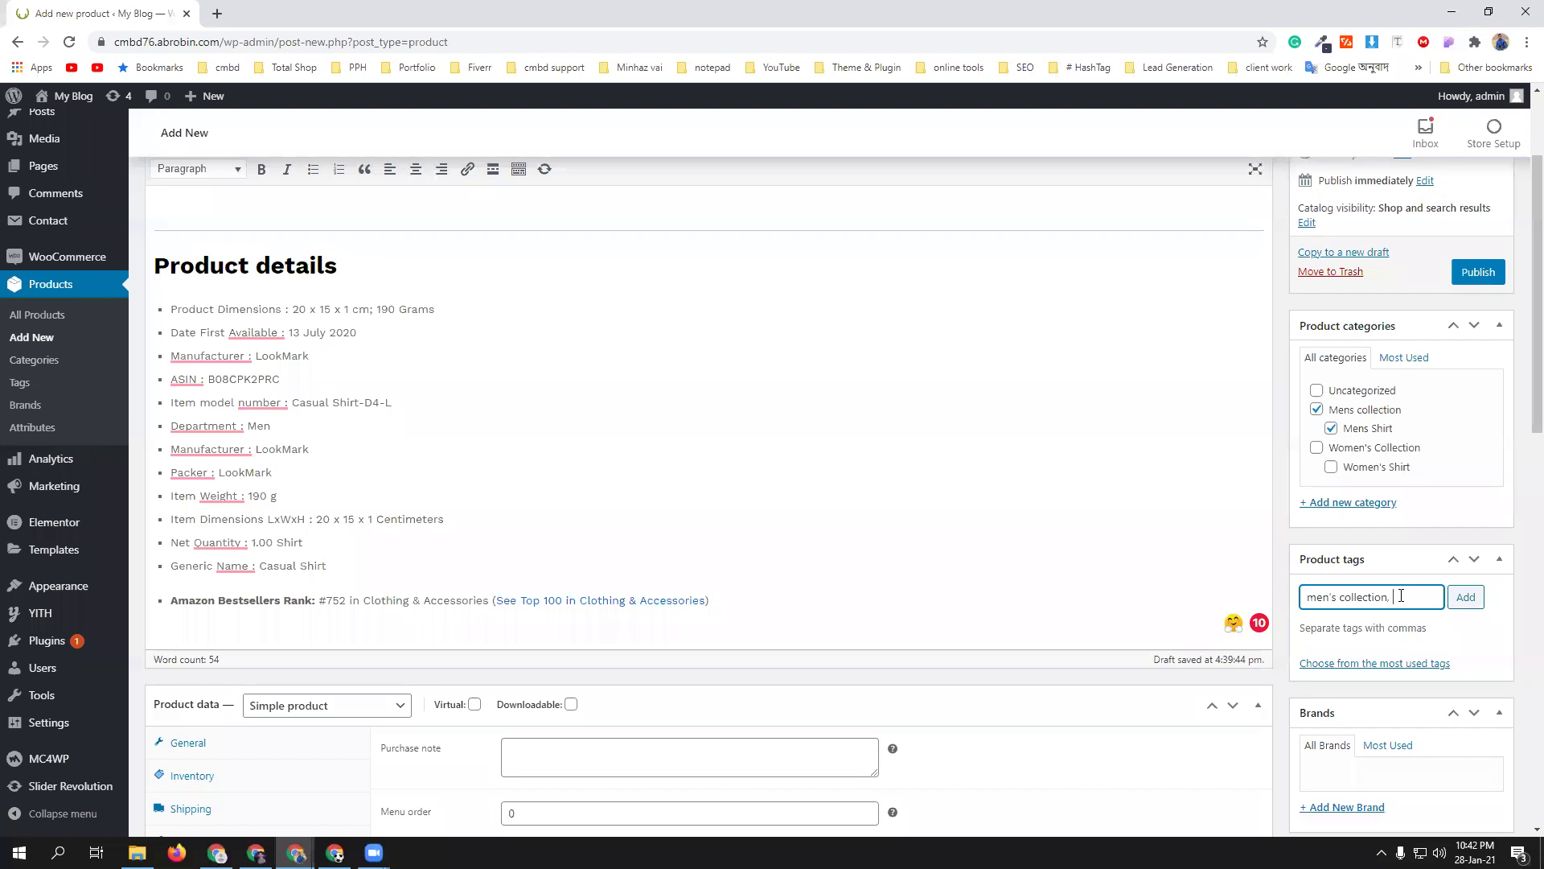
text(shirt)
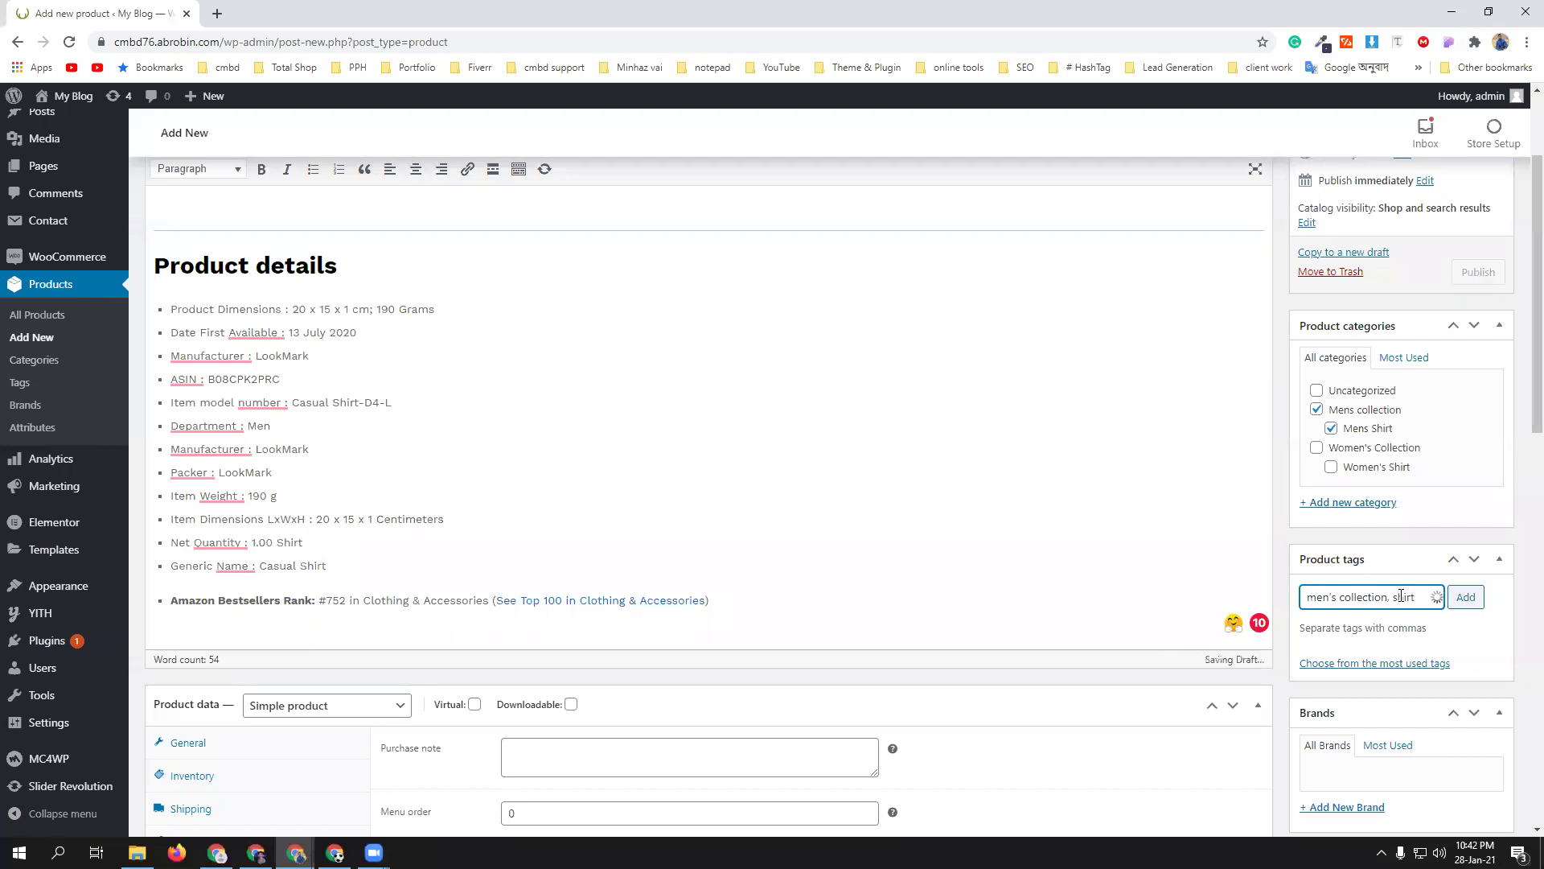
click(1376, 621)
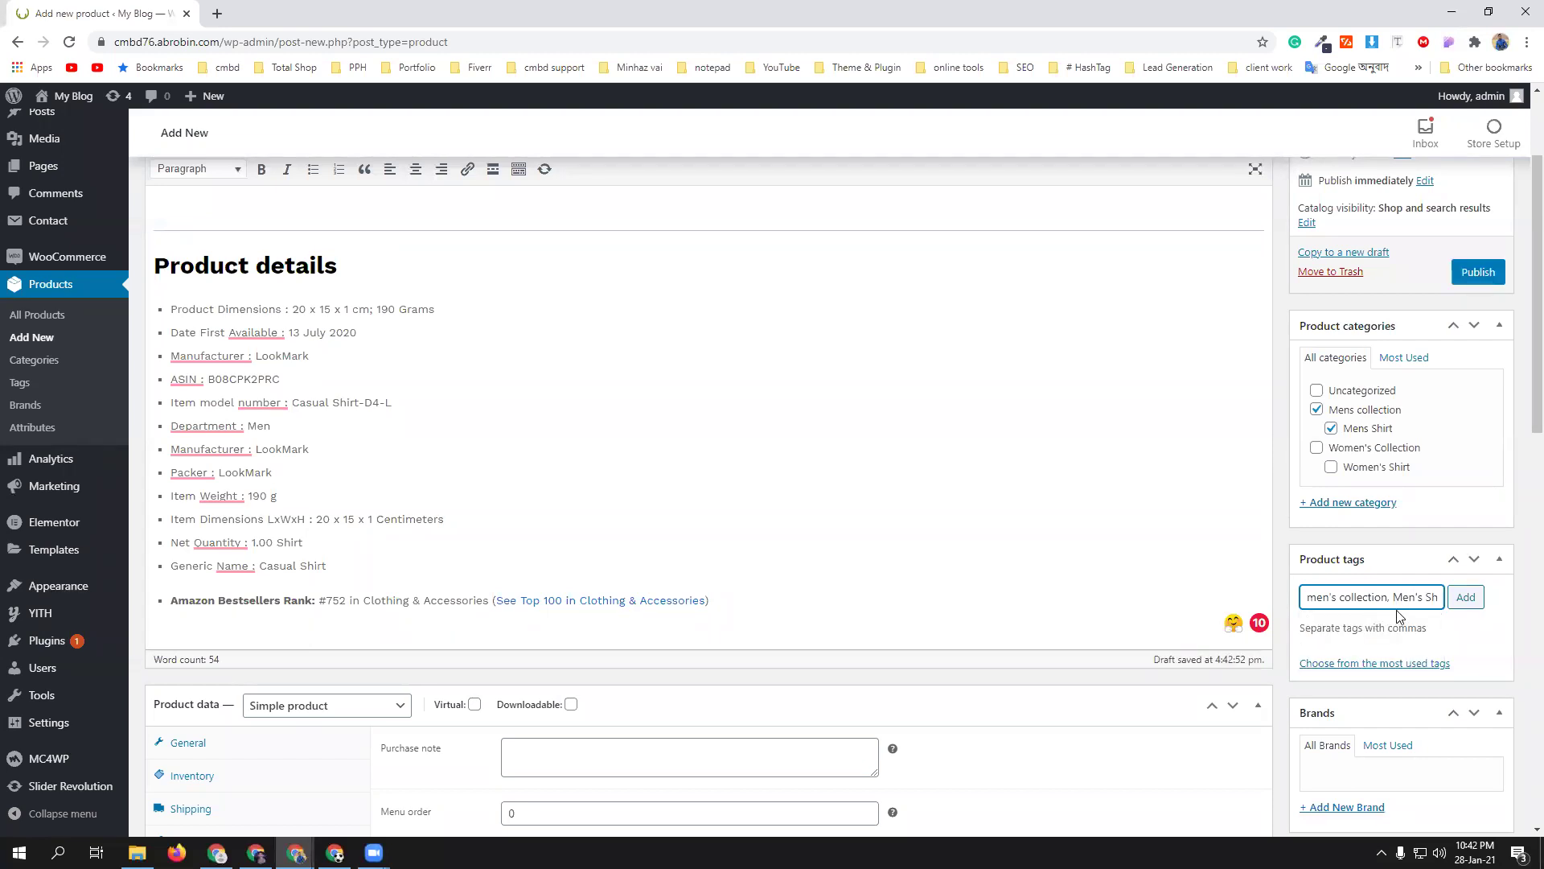
text(shirt)
click(1348, 641)
click(1477, 604)
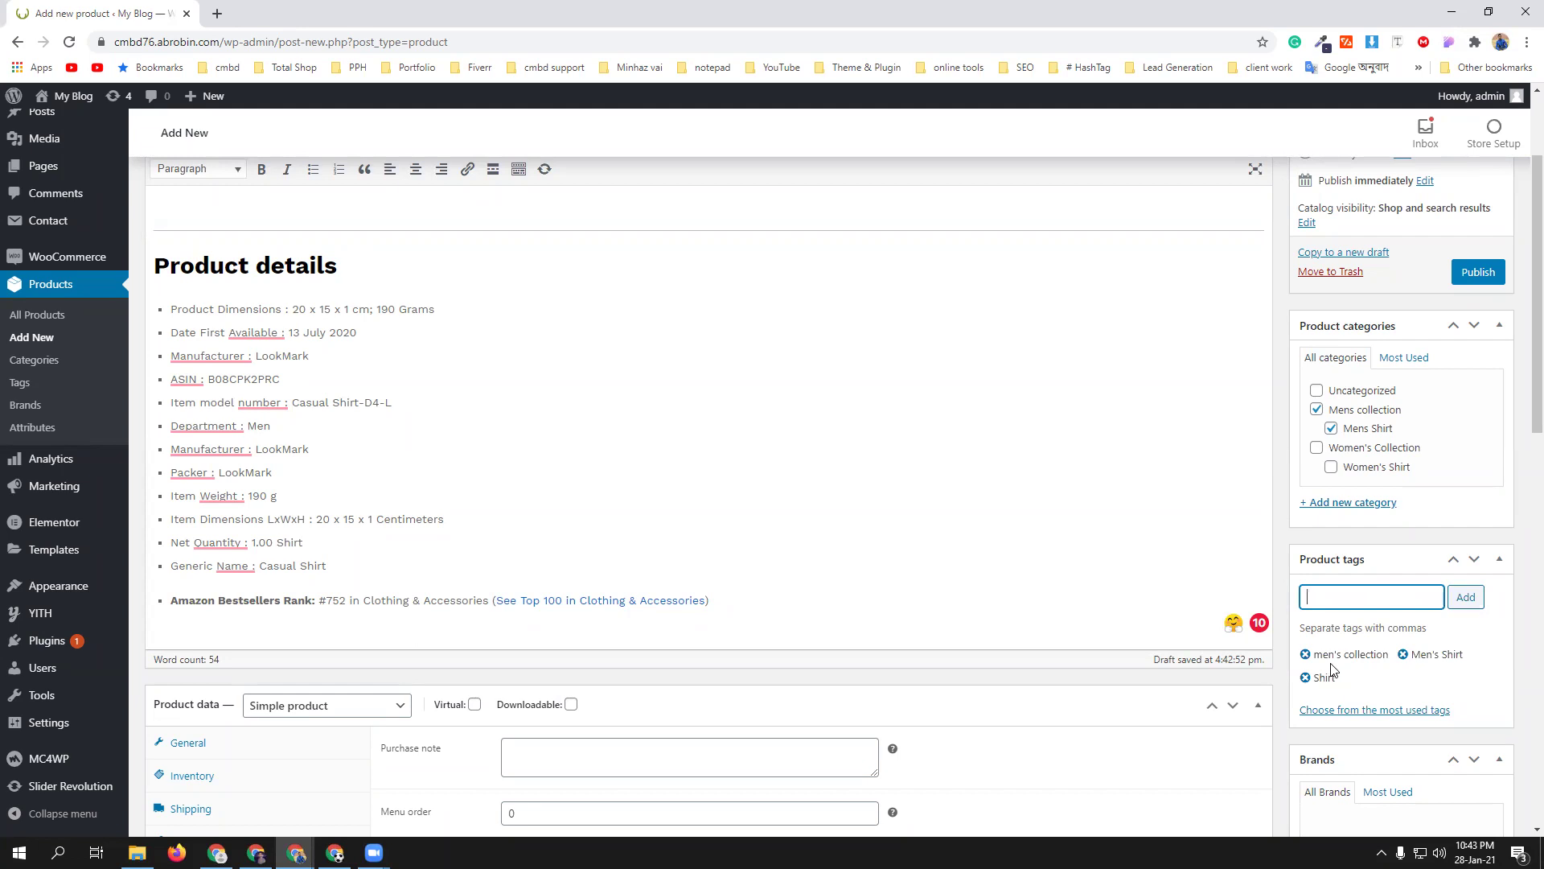
- Add a new brand named cmbd and tick it for the product
scroll(1503, 675, down, 3)
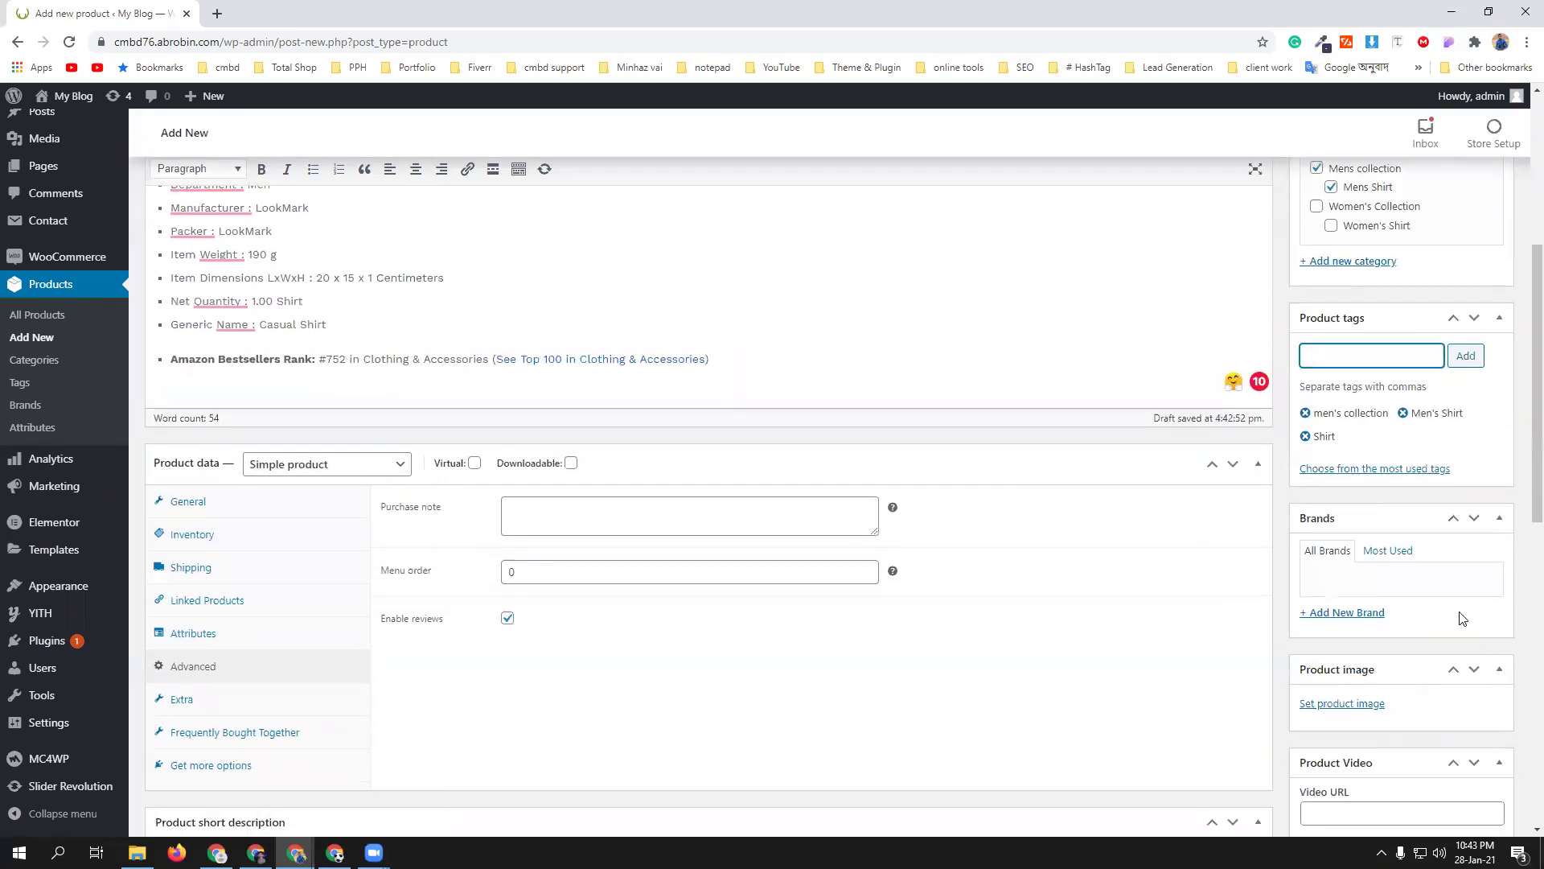
click(1365, 615)
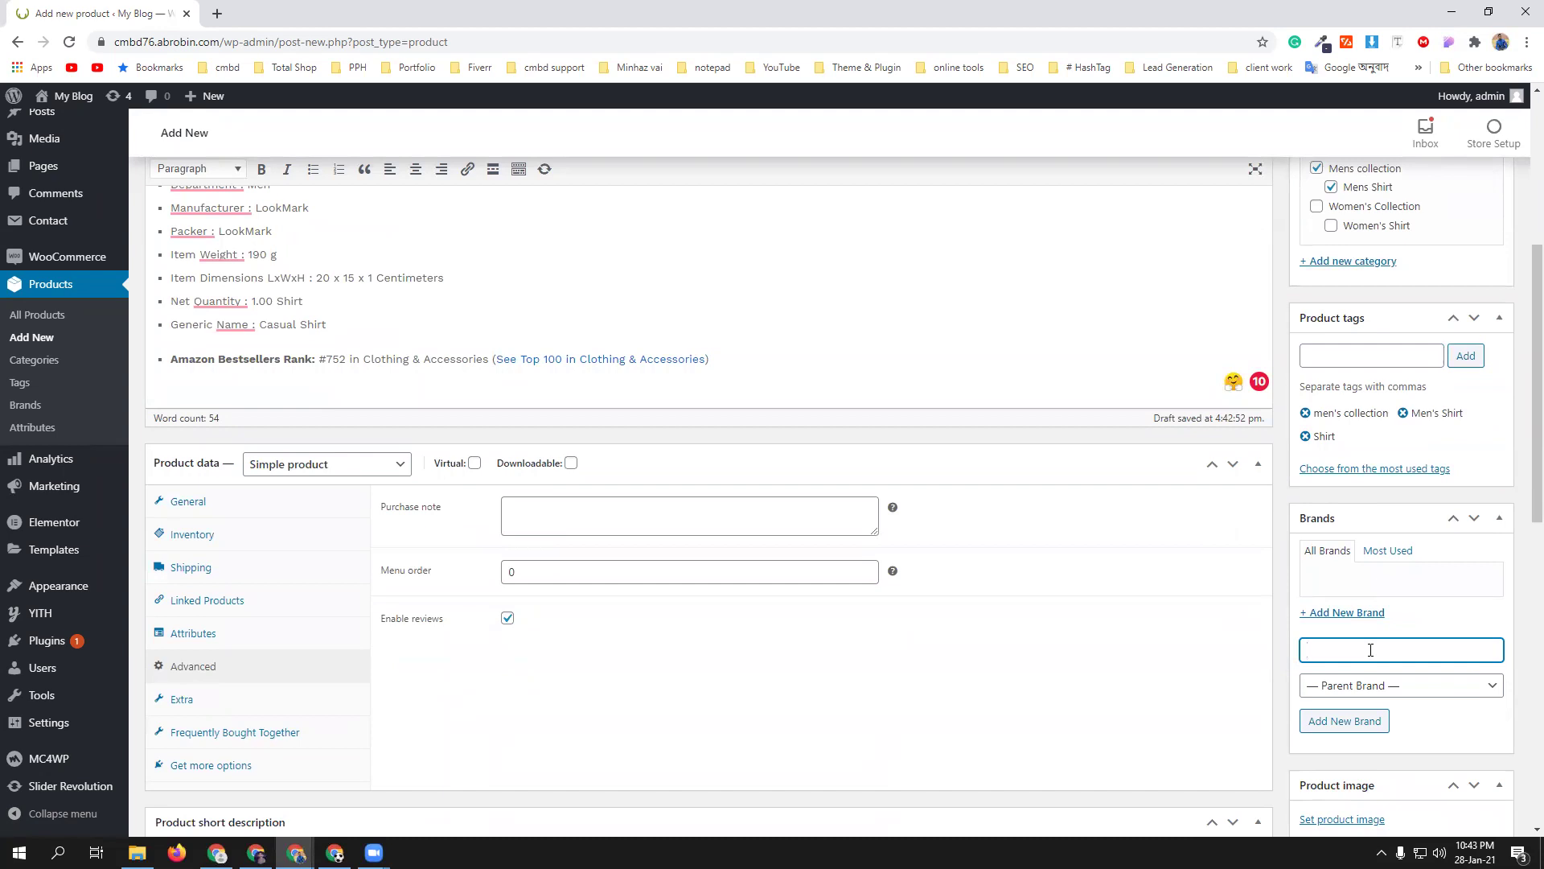
text(cmbd)
key(Return)
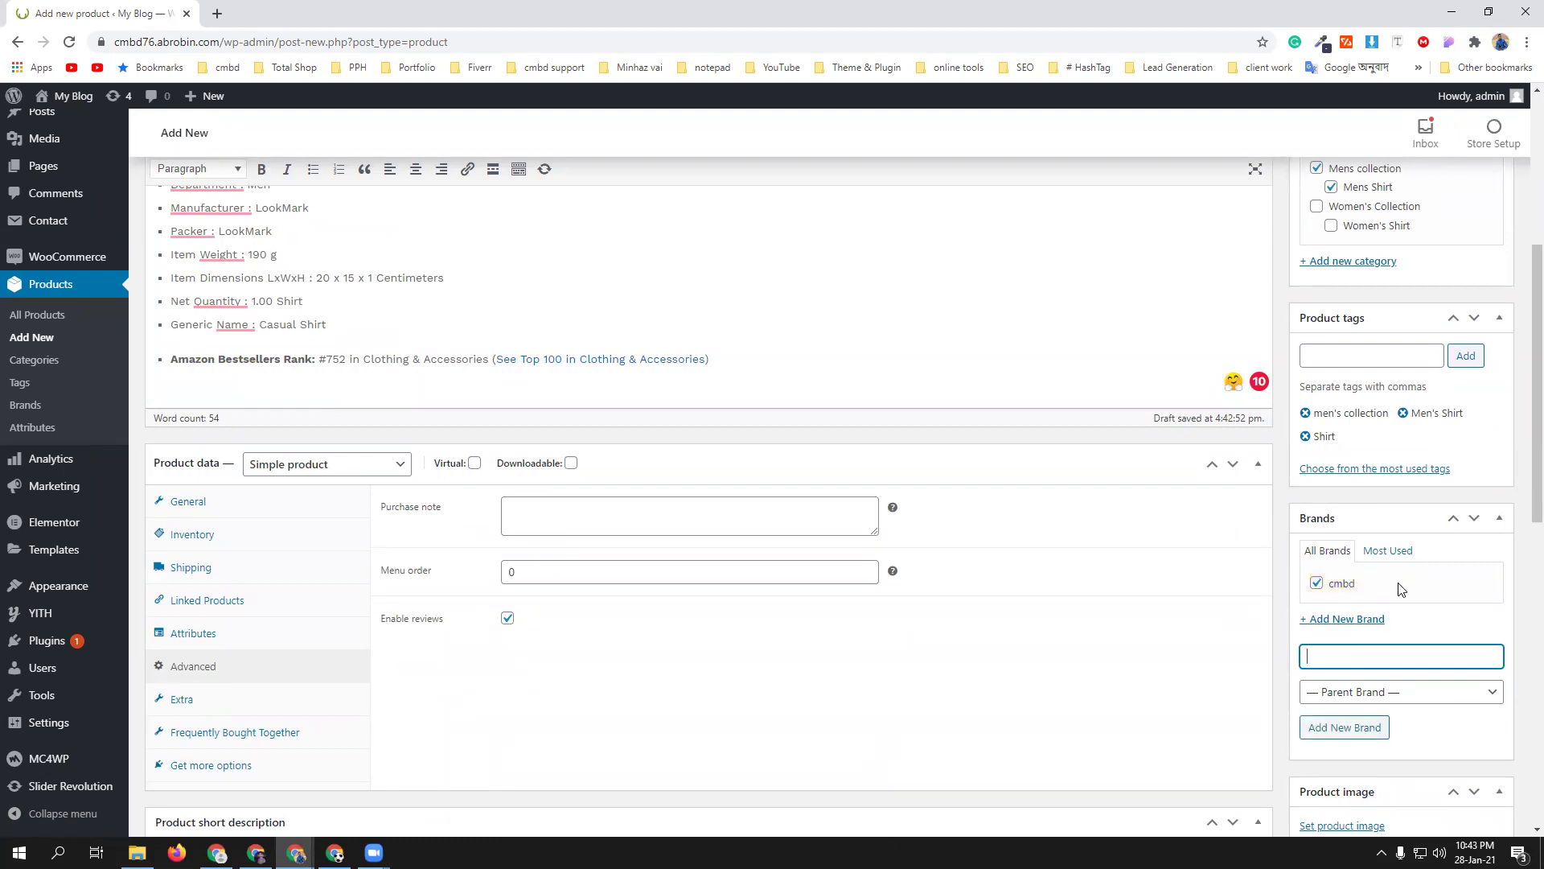
scroll(1434, 710, down, 3)
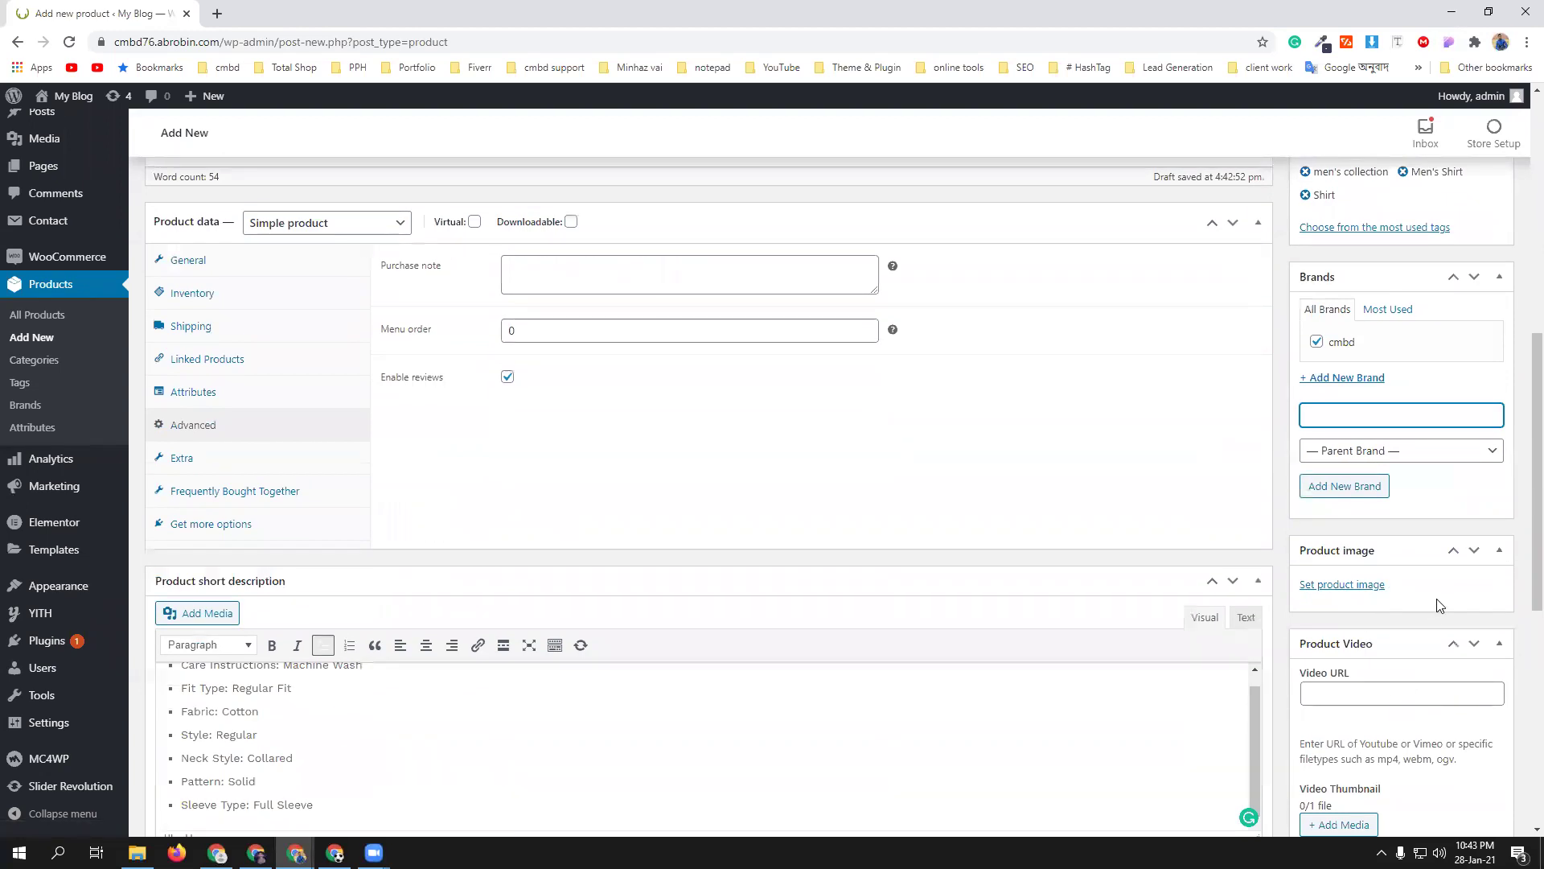
scroll(1439, 606, down, 1)
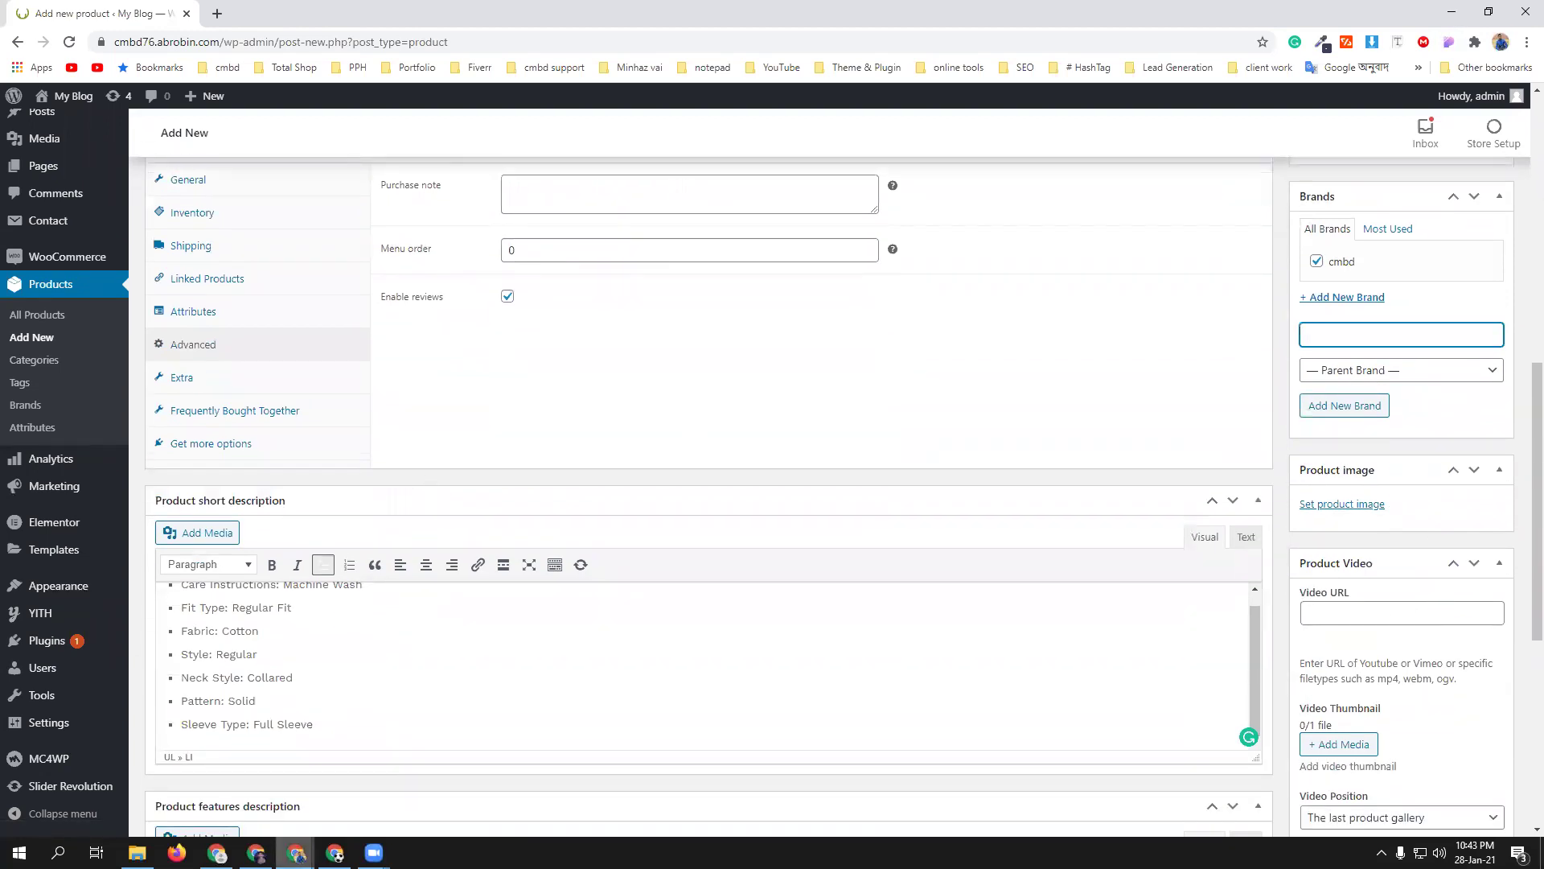
click(296, 852)
- Look over the Amazon mens shirt results and briefly open a LookMark shirt listing
click(207, 781)
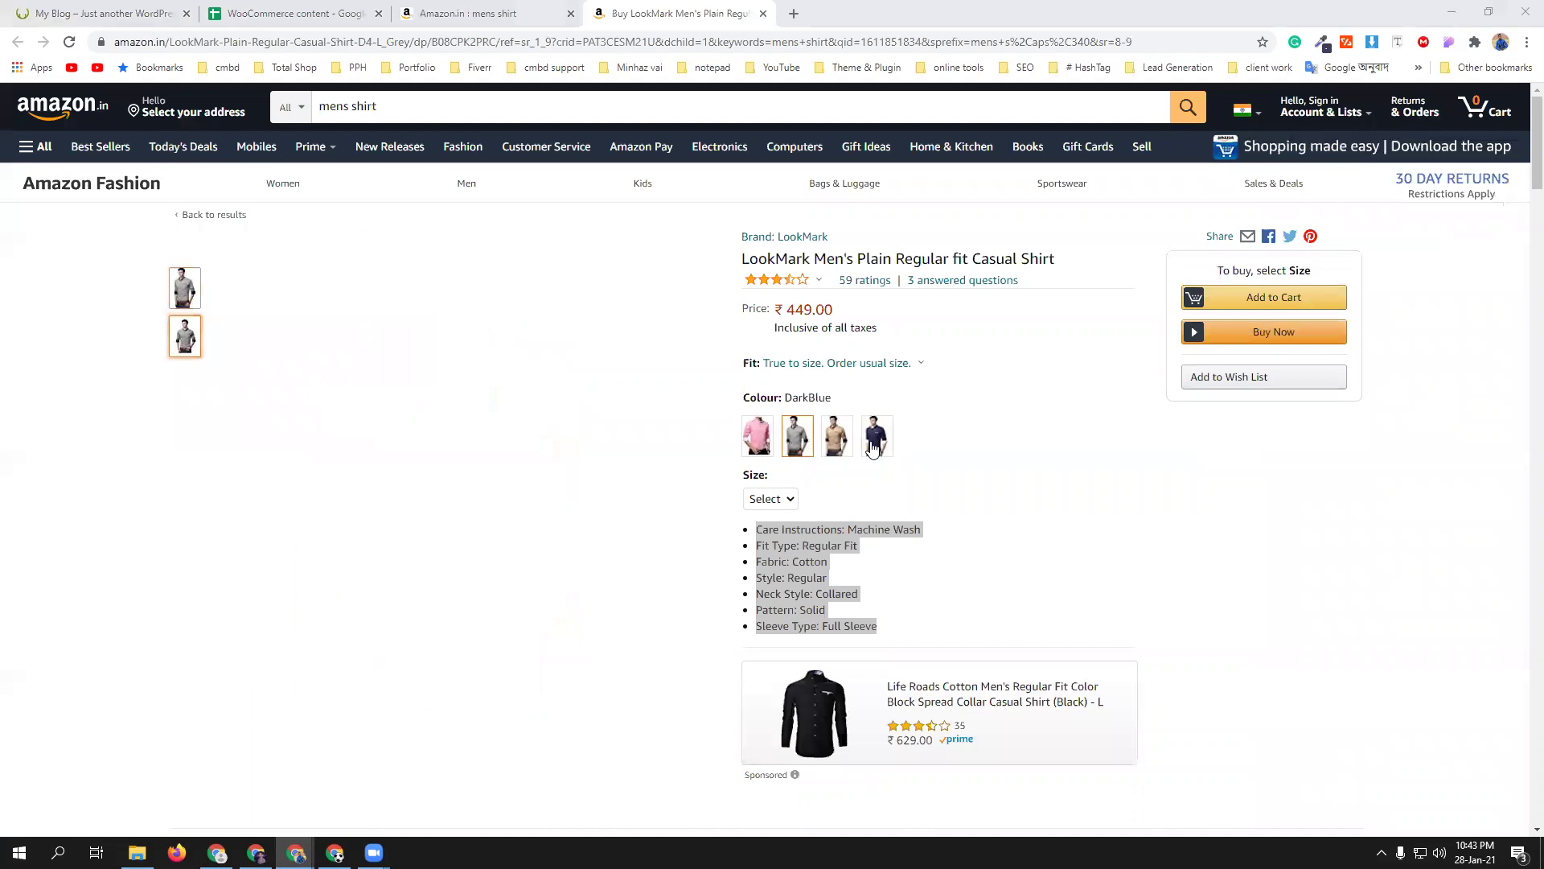
click(455, 13)
scroll(883, 508, up, 4)
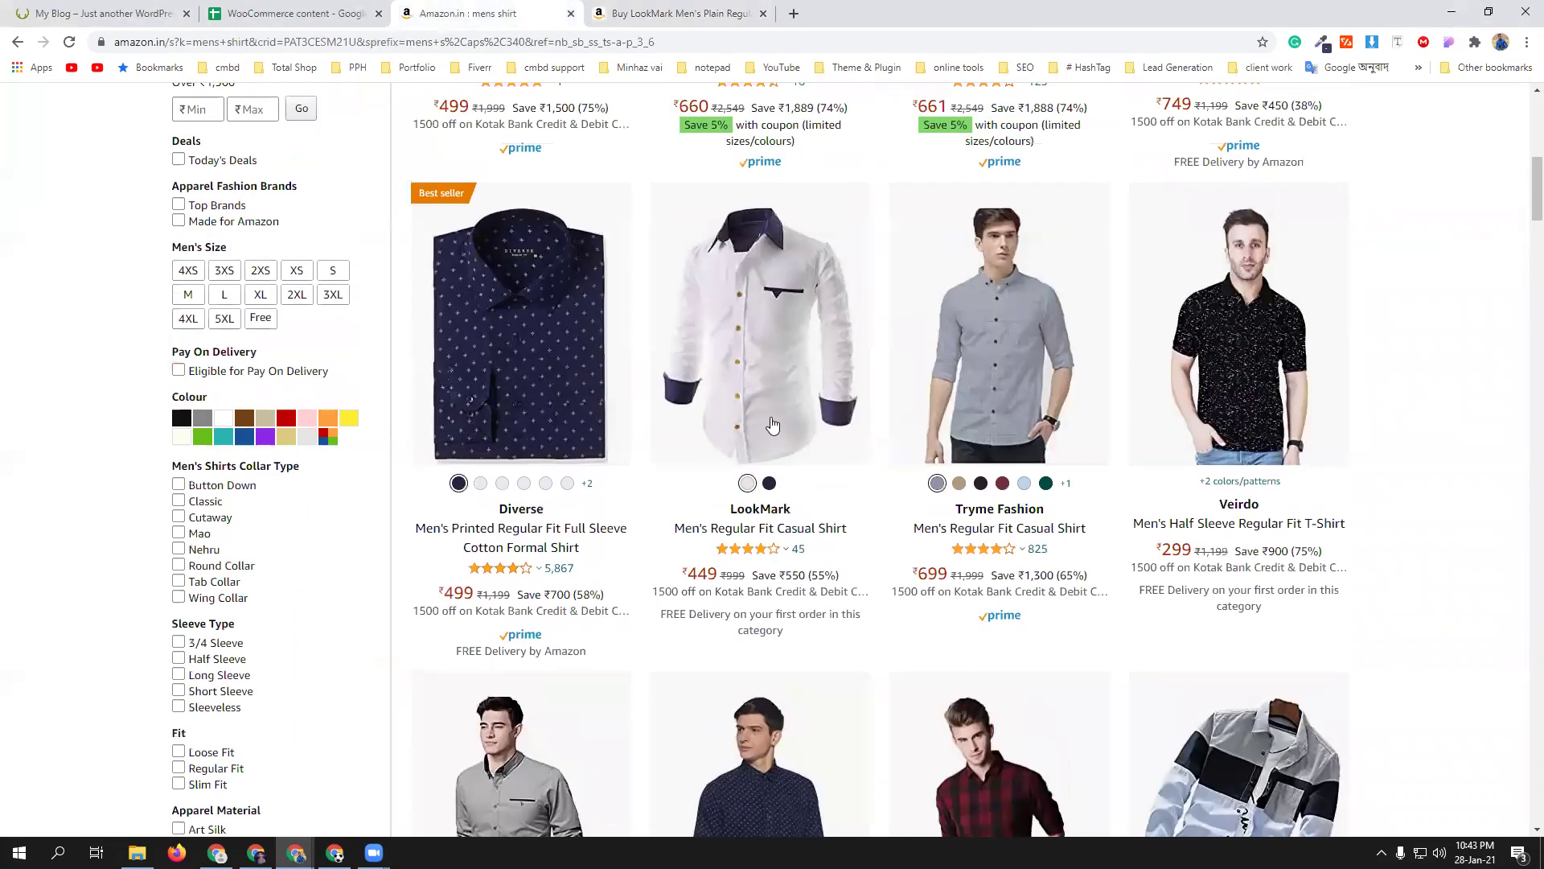
middle_click(766, 412)
click(680, 13)
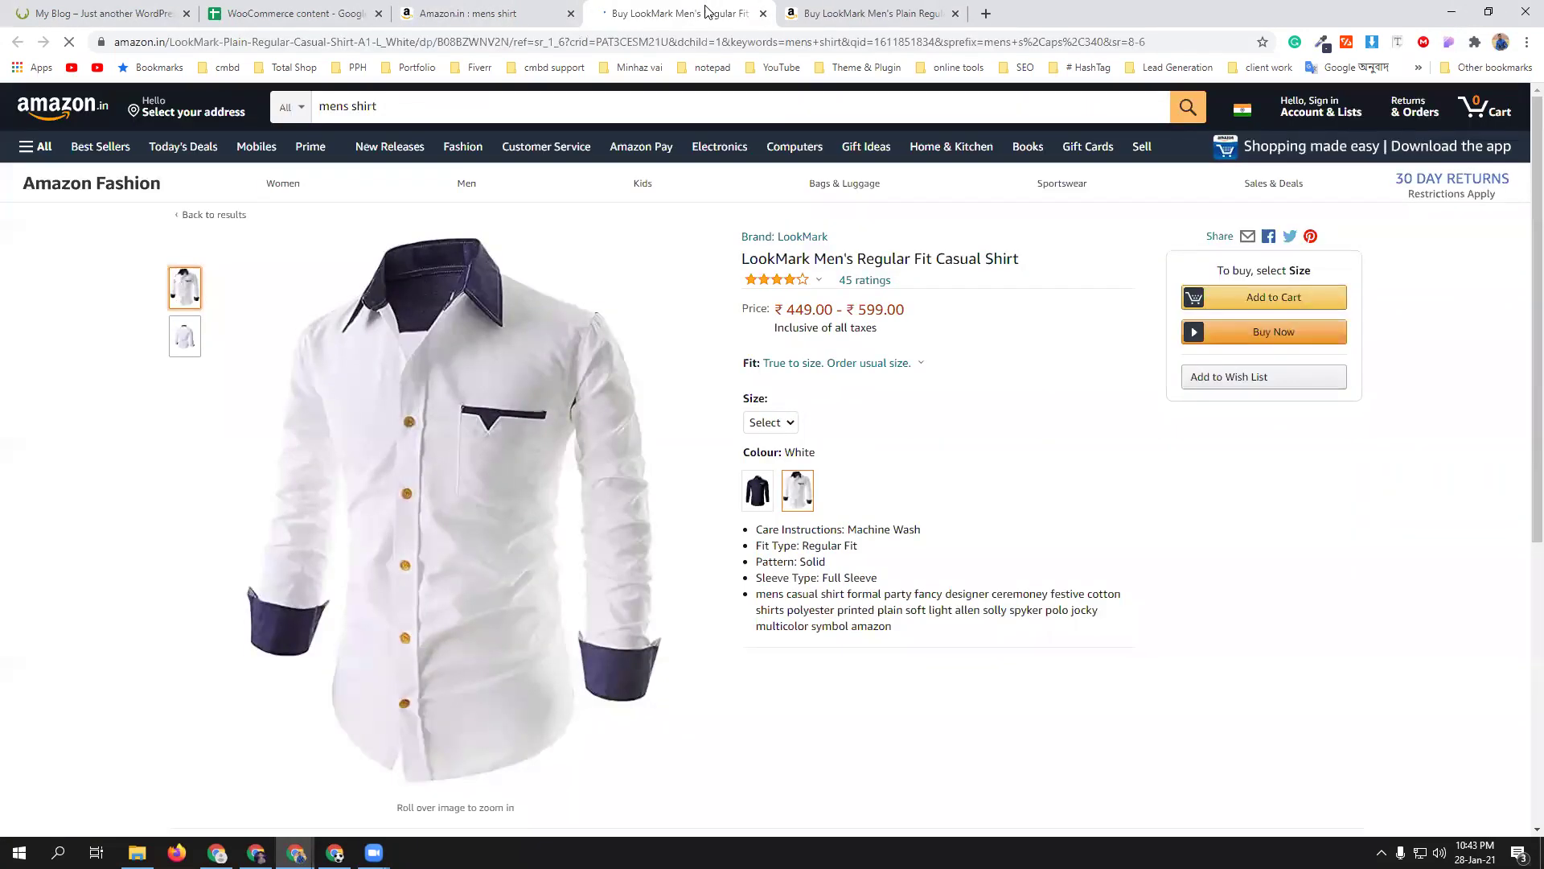
key(ctrl+w)
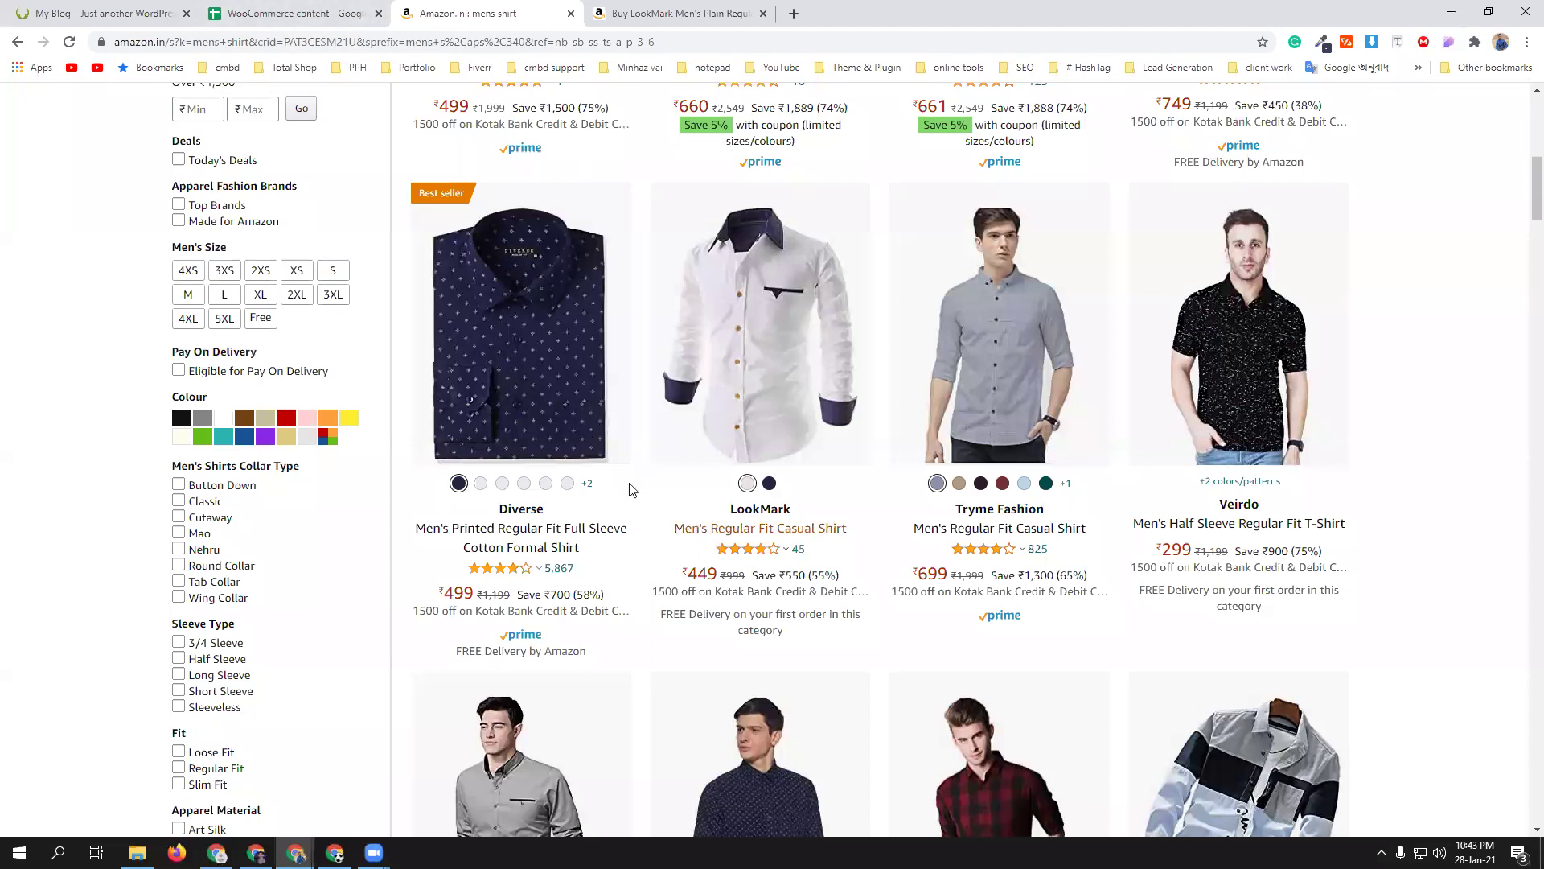
- Switch among the store website, content spreadsheet and LookMark tabs, ending on the store website
click(101, 8)
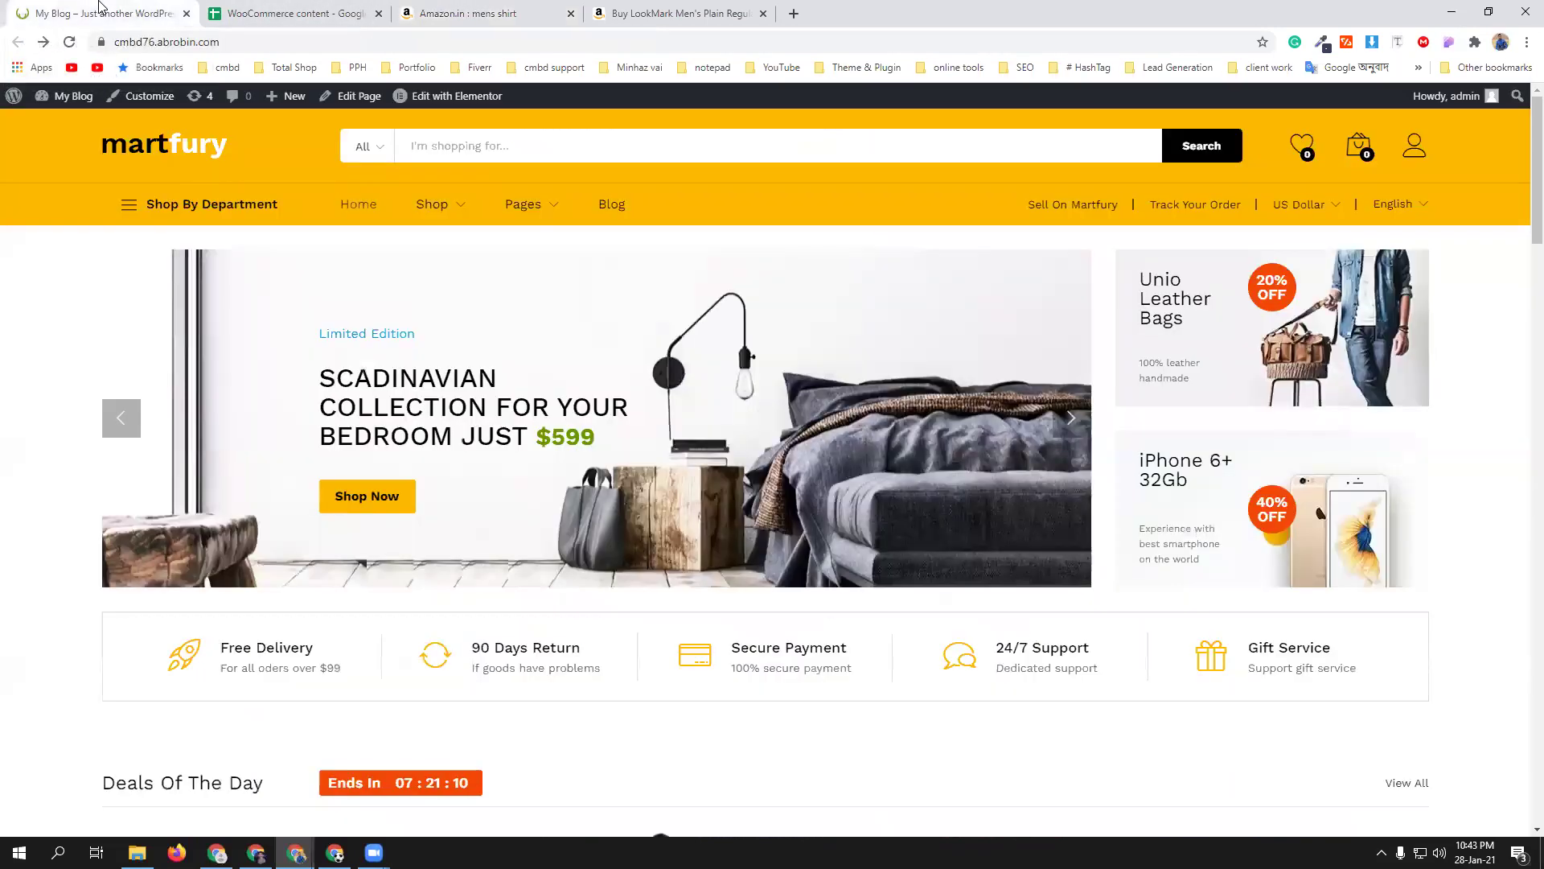
click(268, 8)
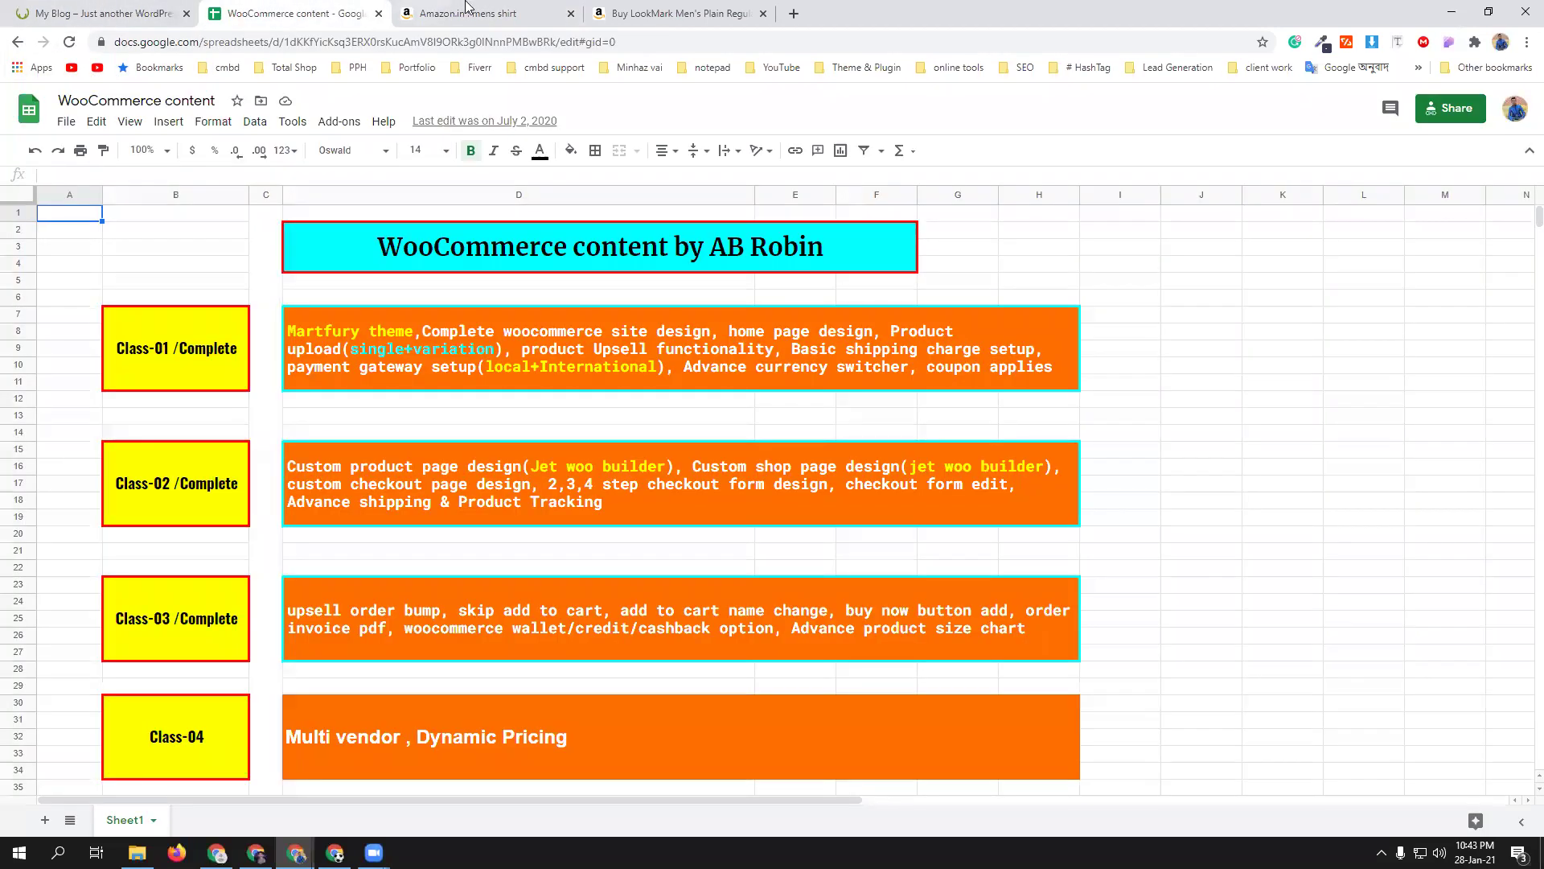
click(71, 6)
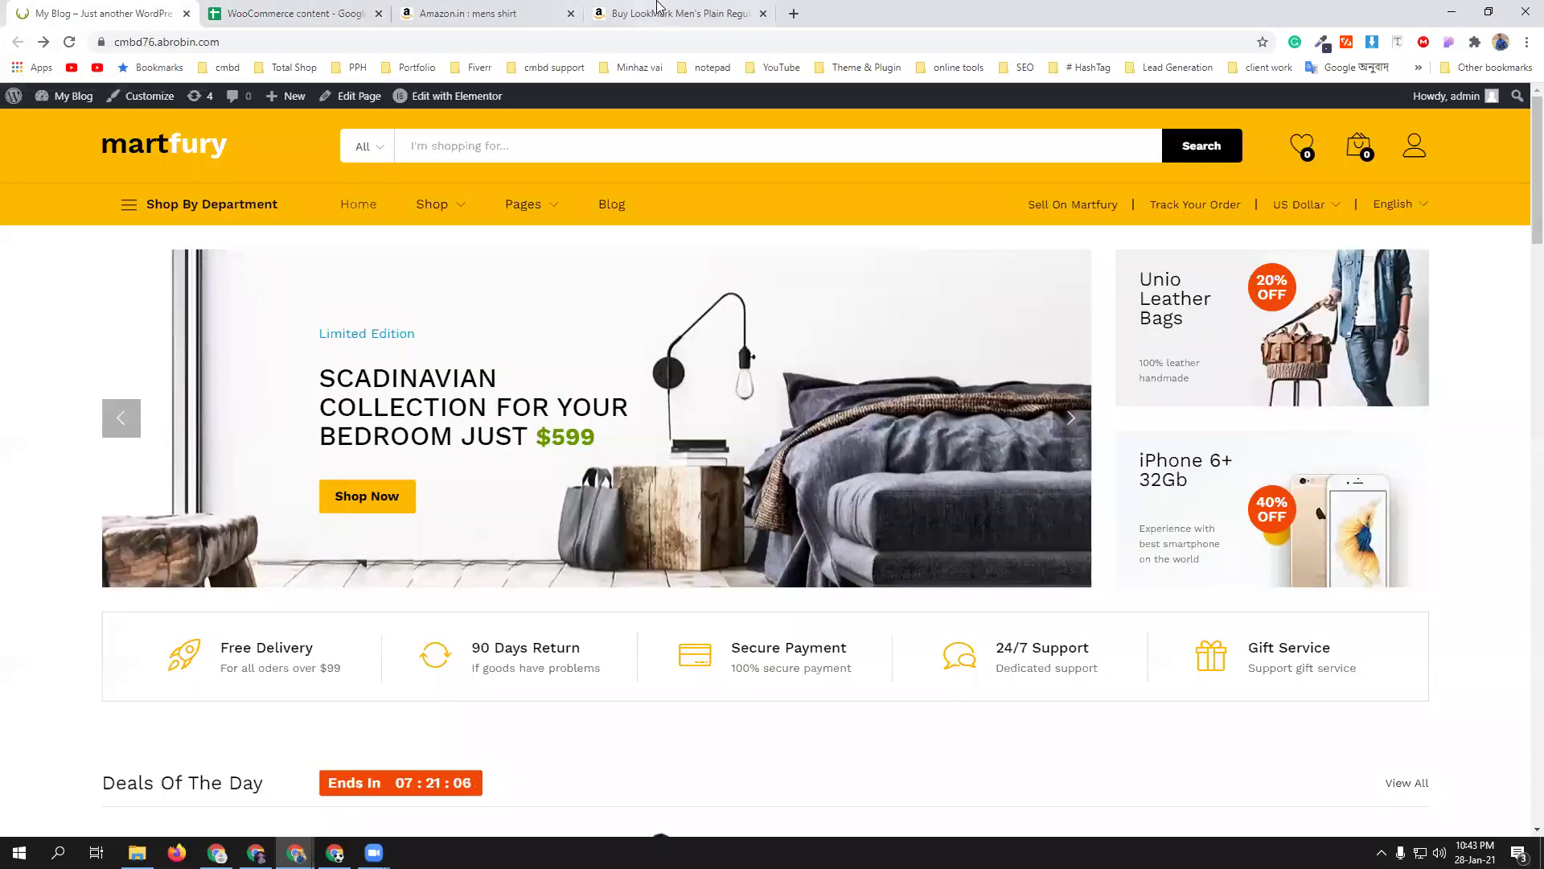
click(668, 9)
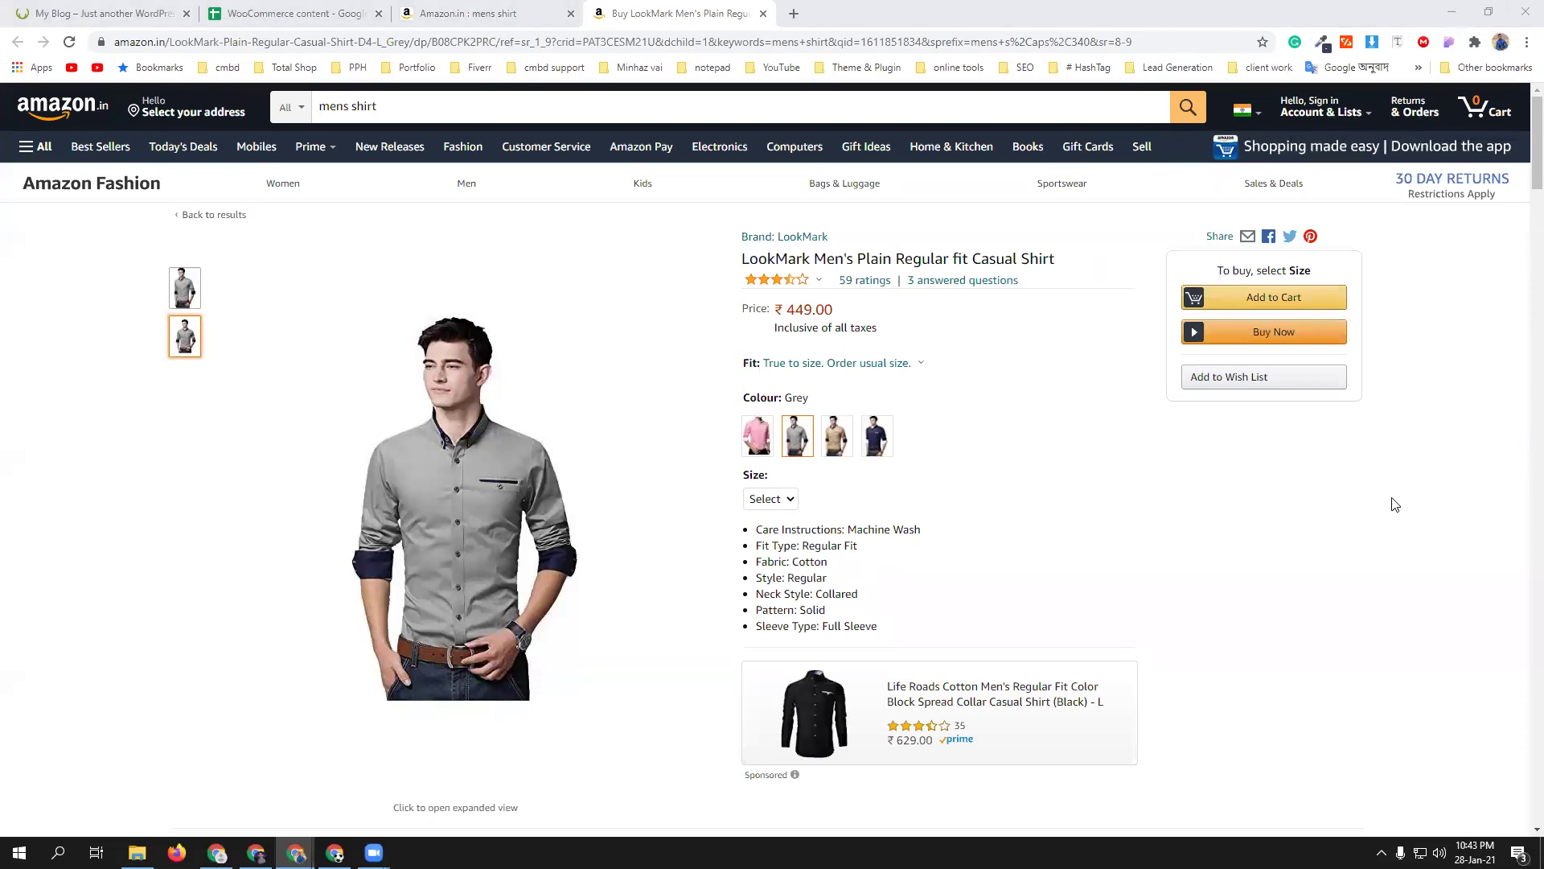
click(284, 8)
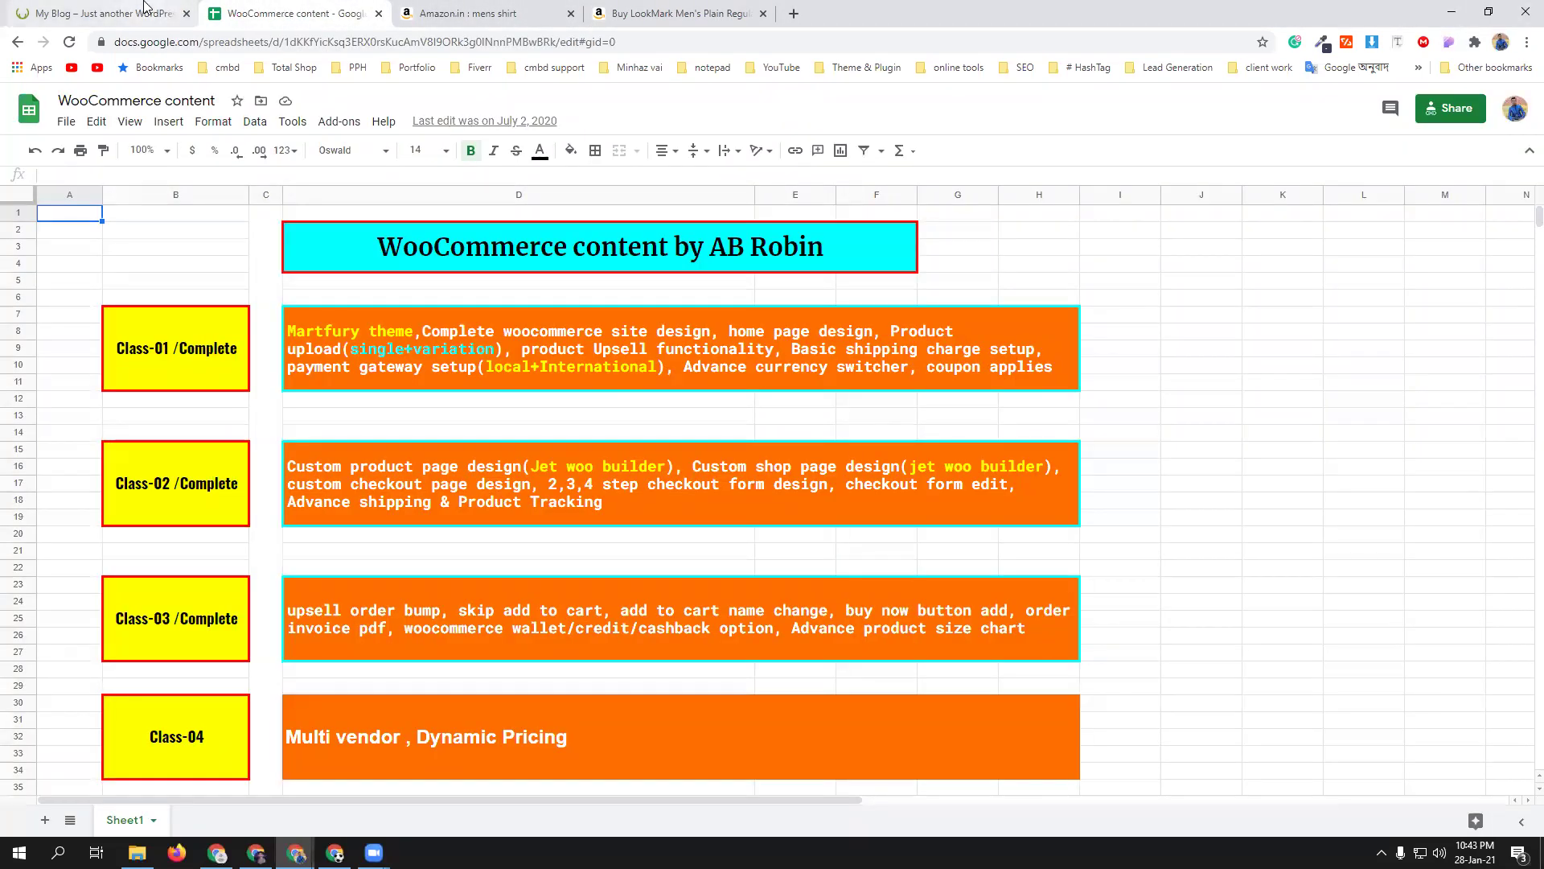
click(105, 12)
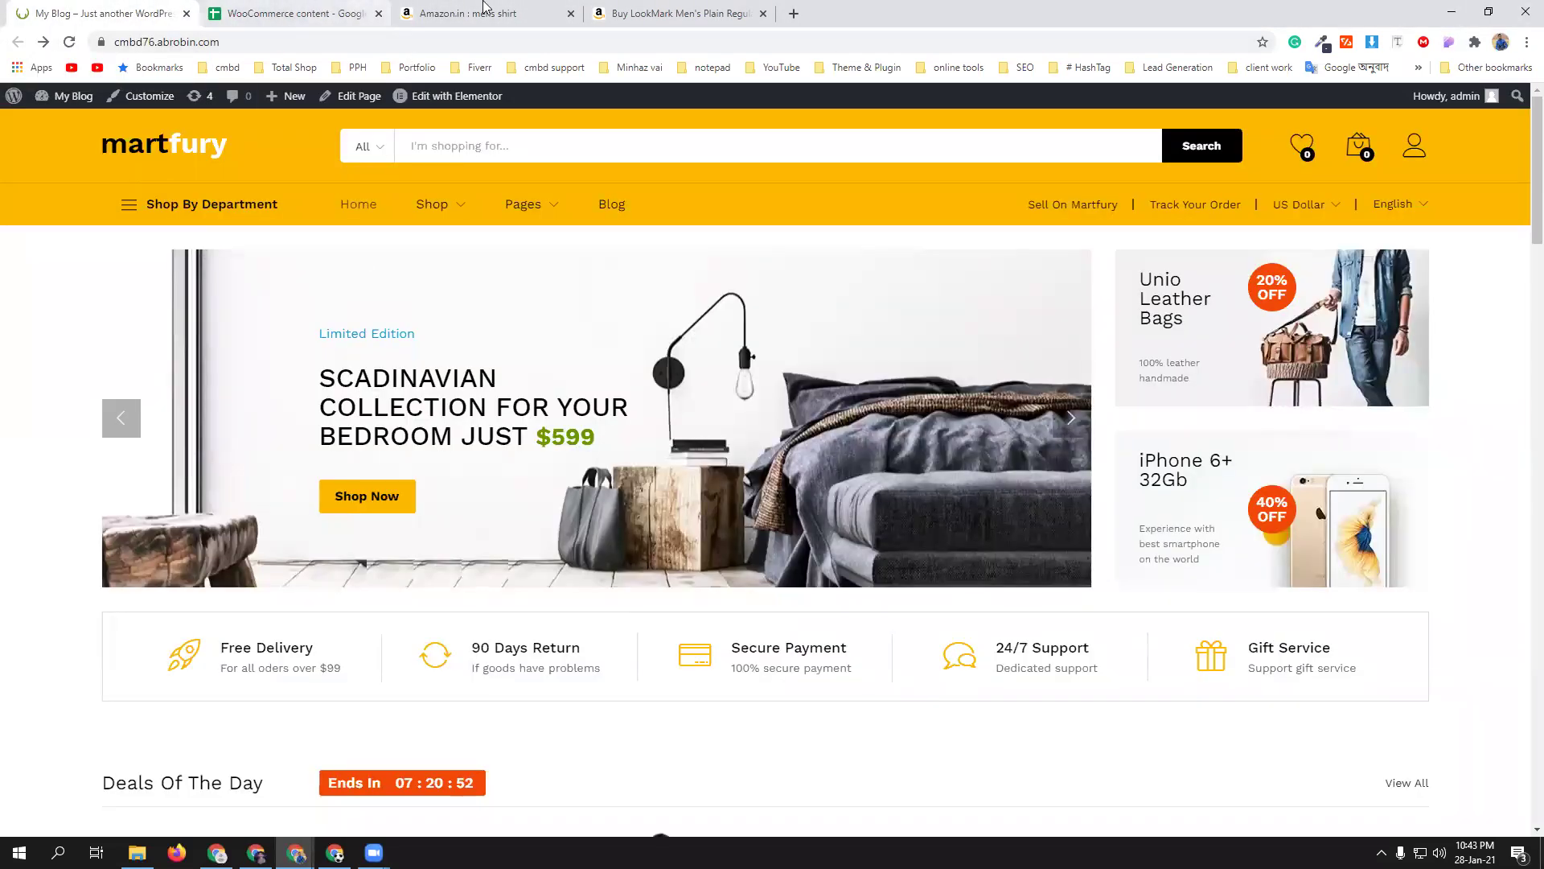
- Glance at the LookMark plain shirt page, then return to the product editor
click(656, 13)
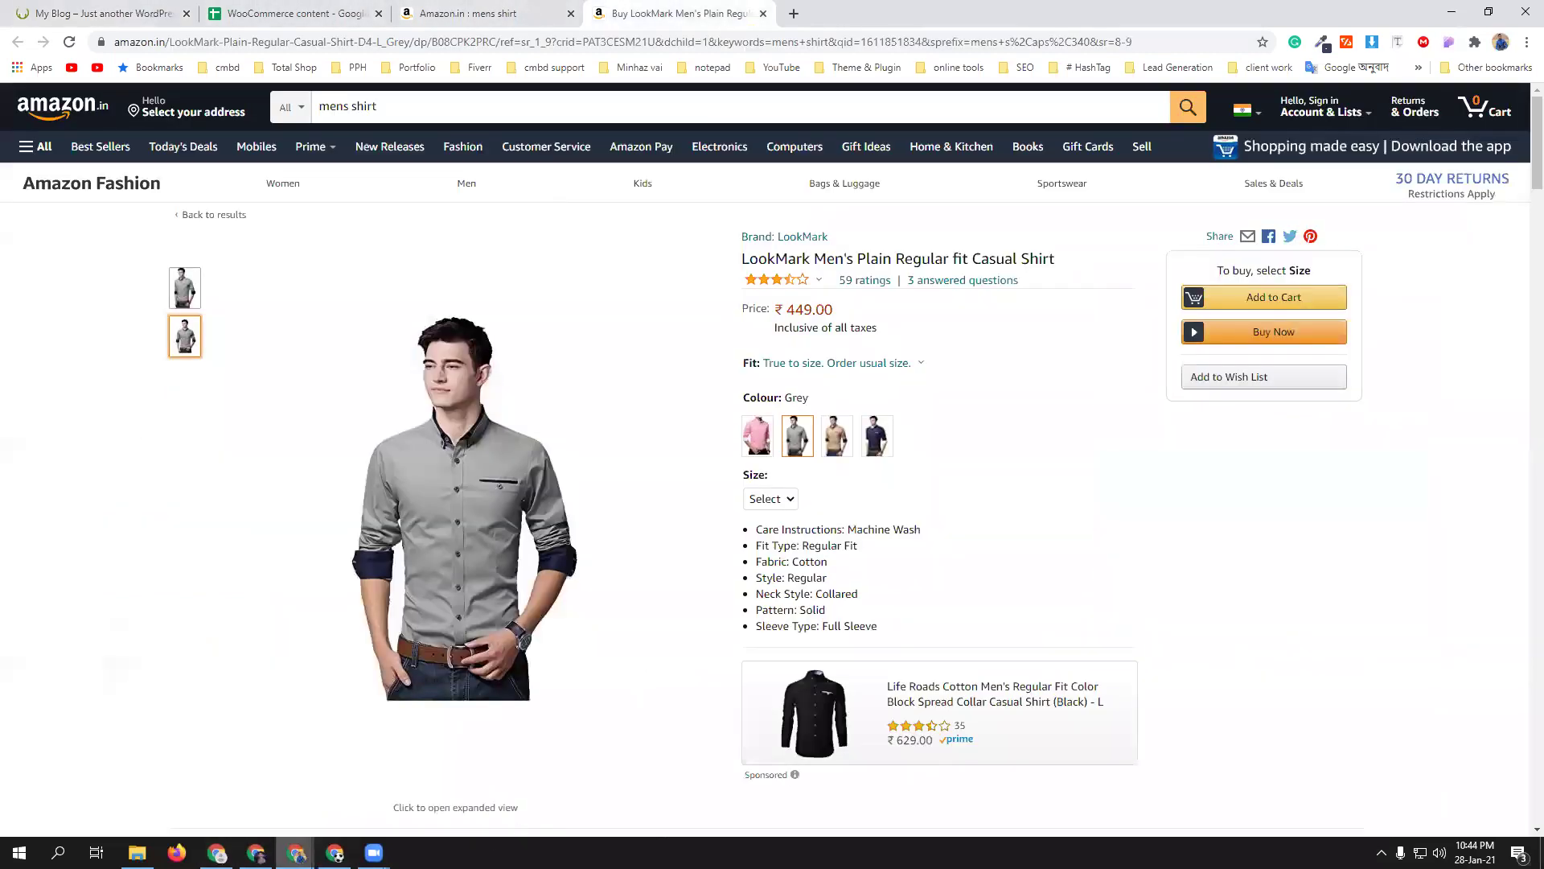
mouse_move(296, 852)
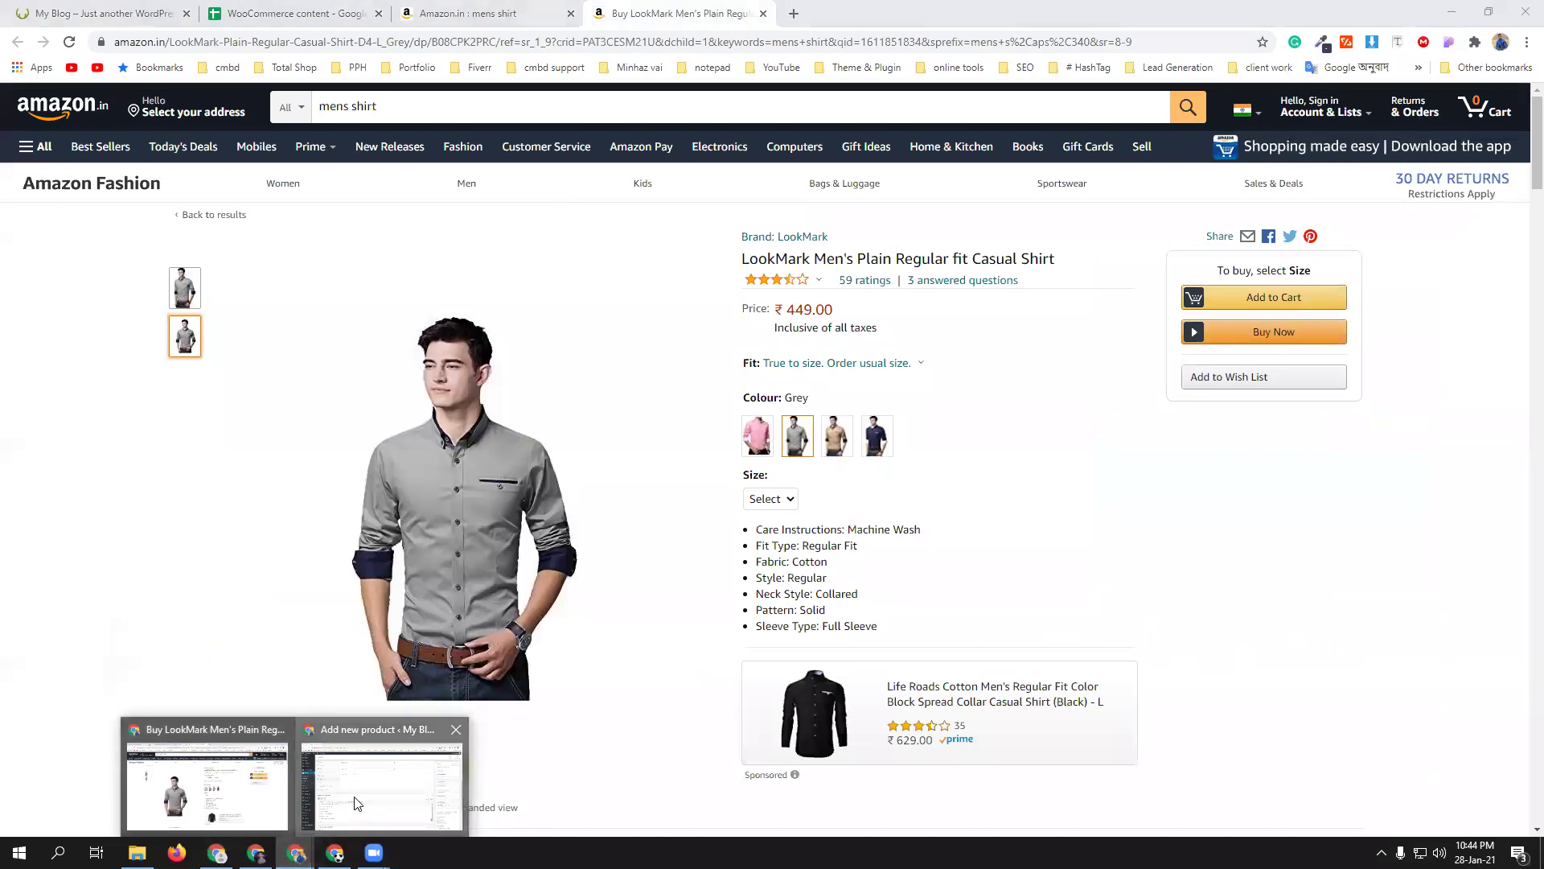
click(386, 772)
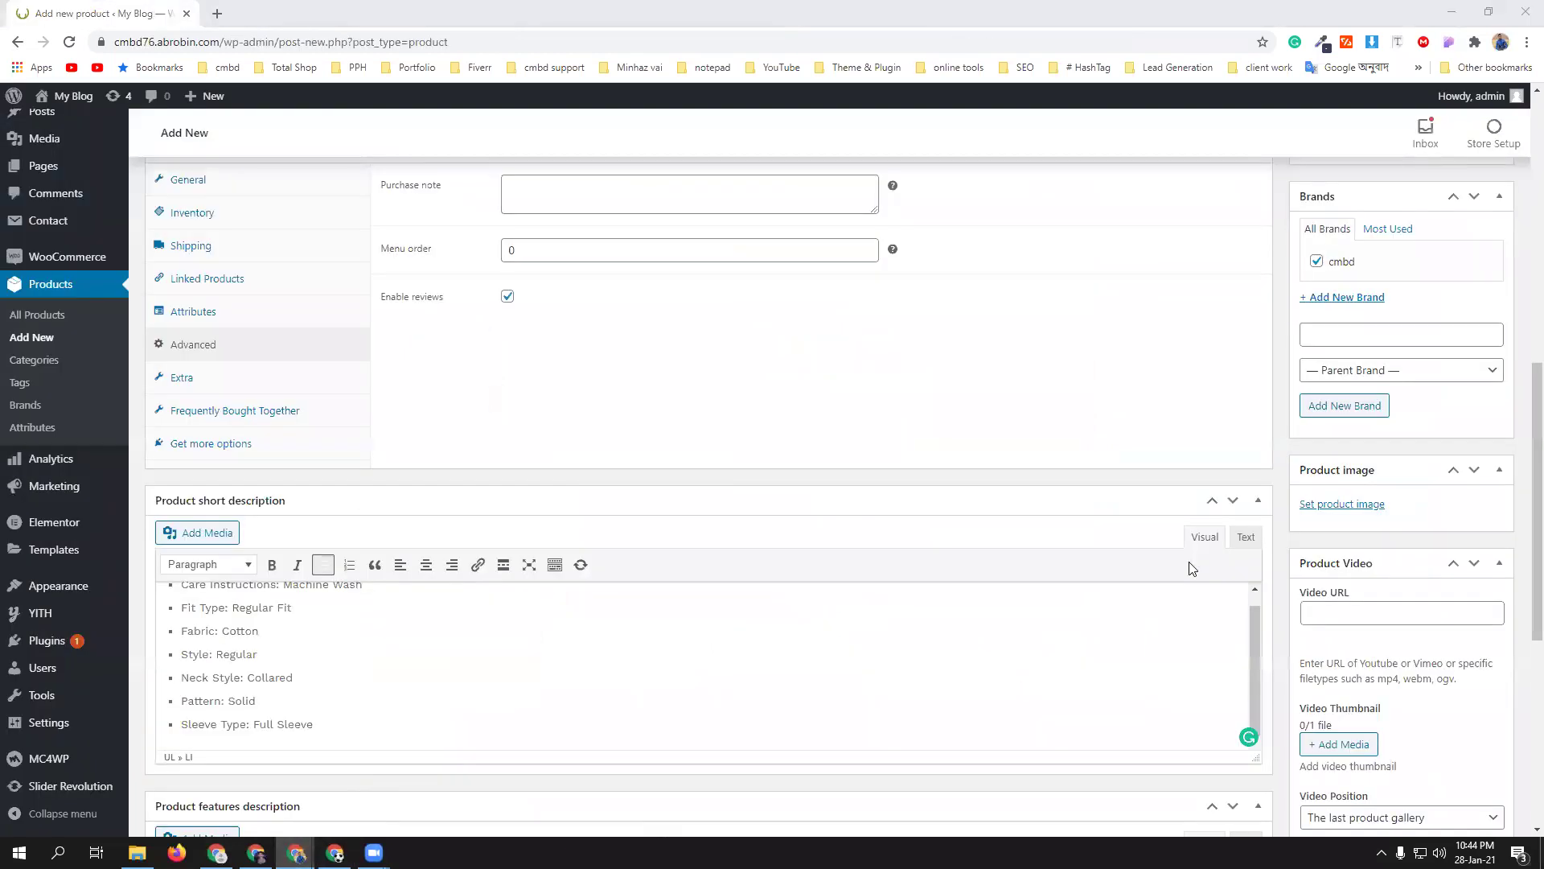
scroll(1423, 616, down, 4)
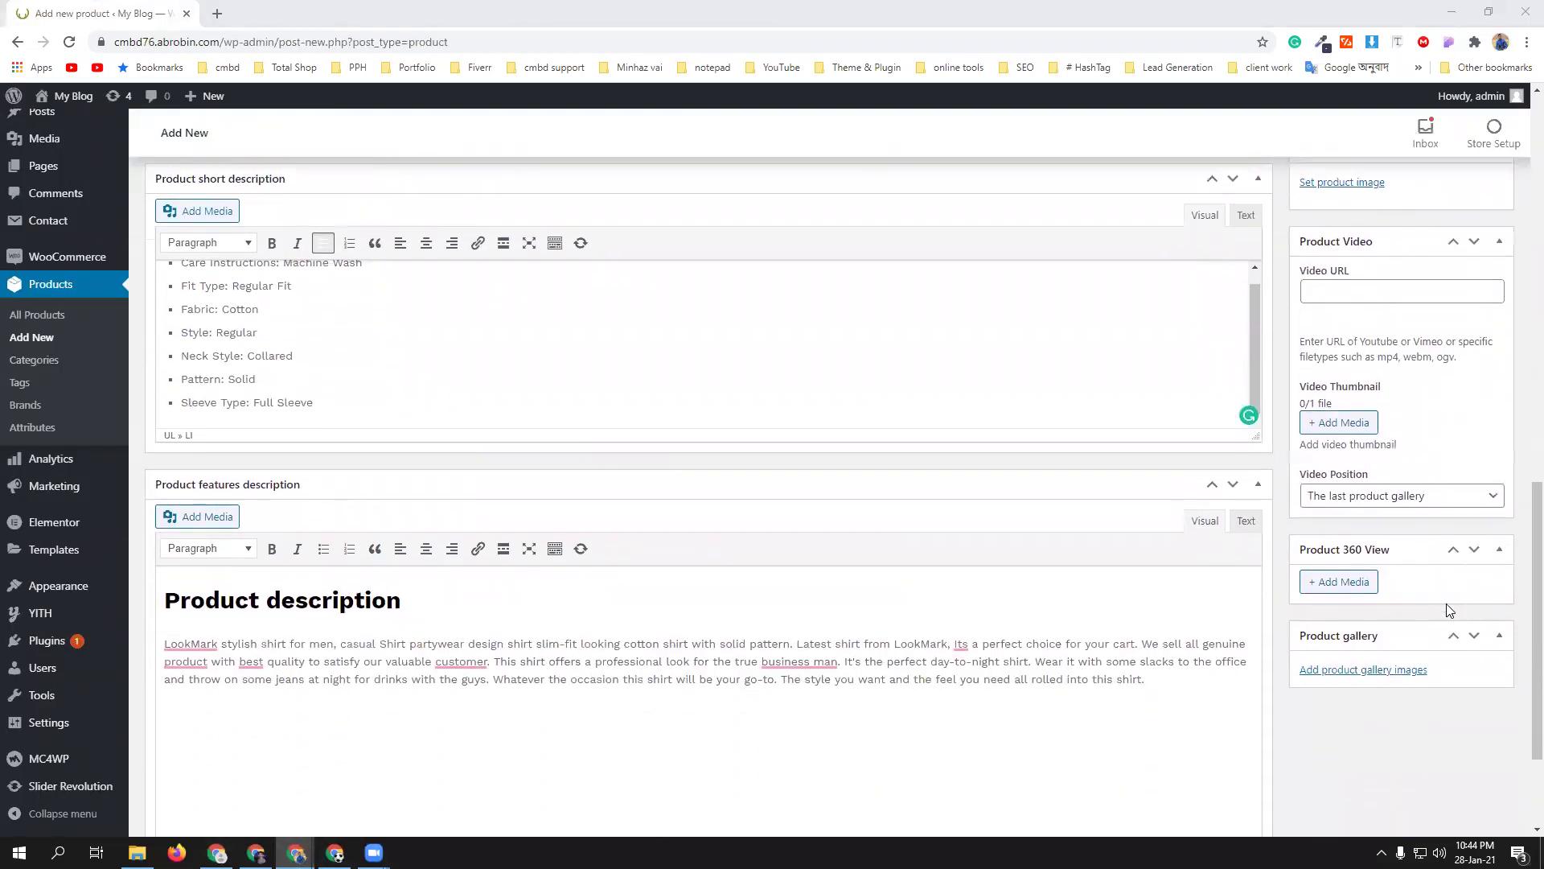
scroll(1400, 616, up, 3)
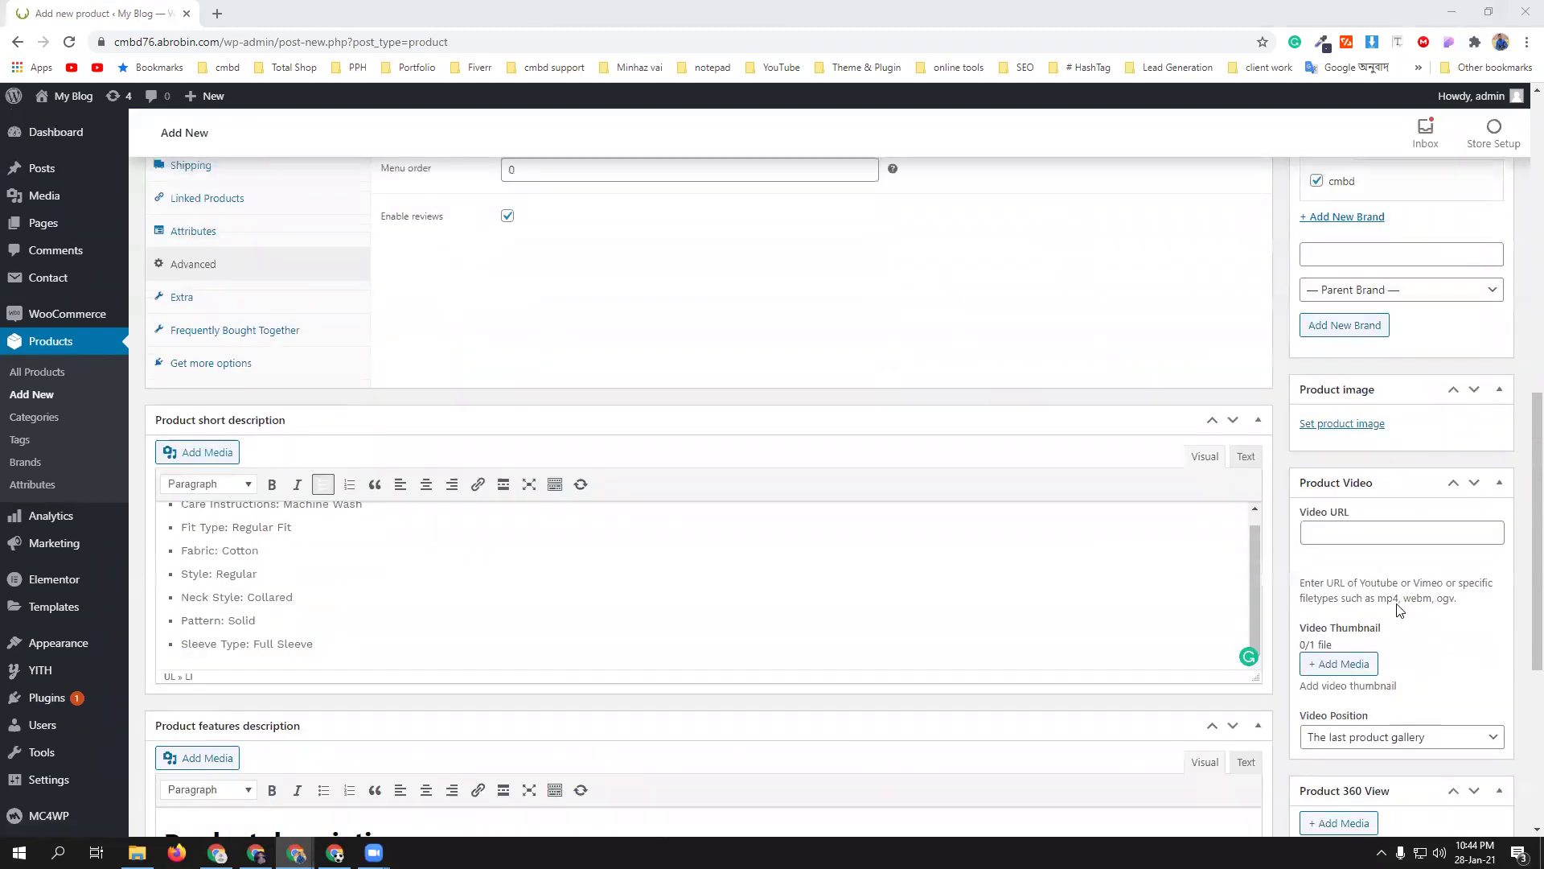
- Upload 41OQ4ZOnT9L._SR38,50_.jpg from Downloads and set it as the main product image
click(1345, 426)
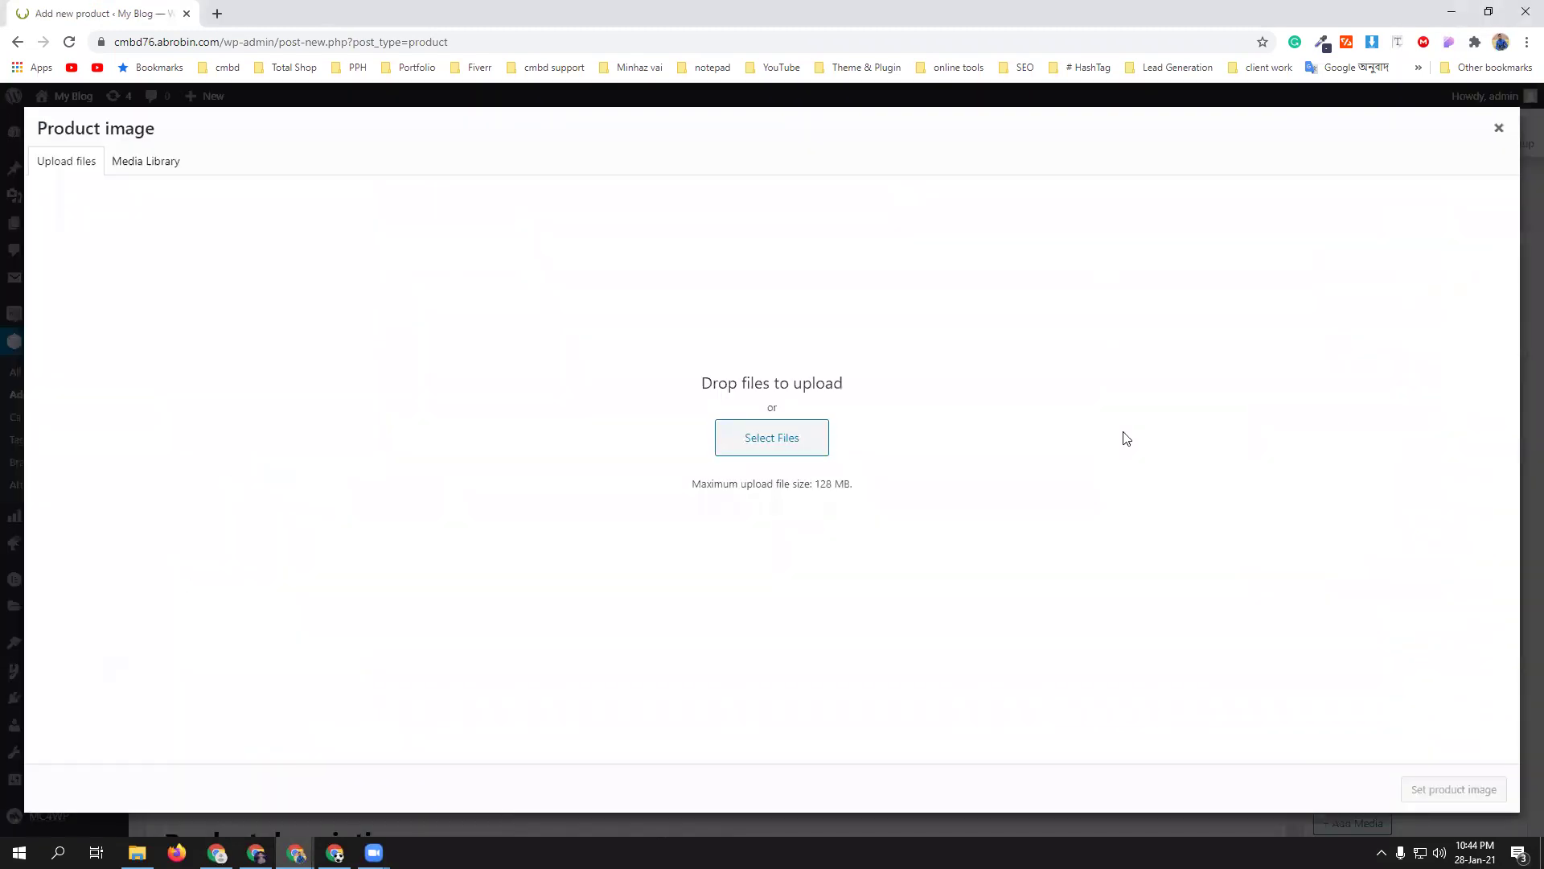
click(784, 441)
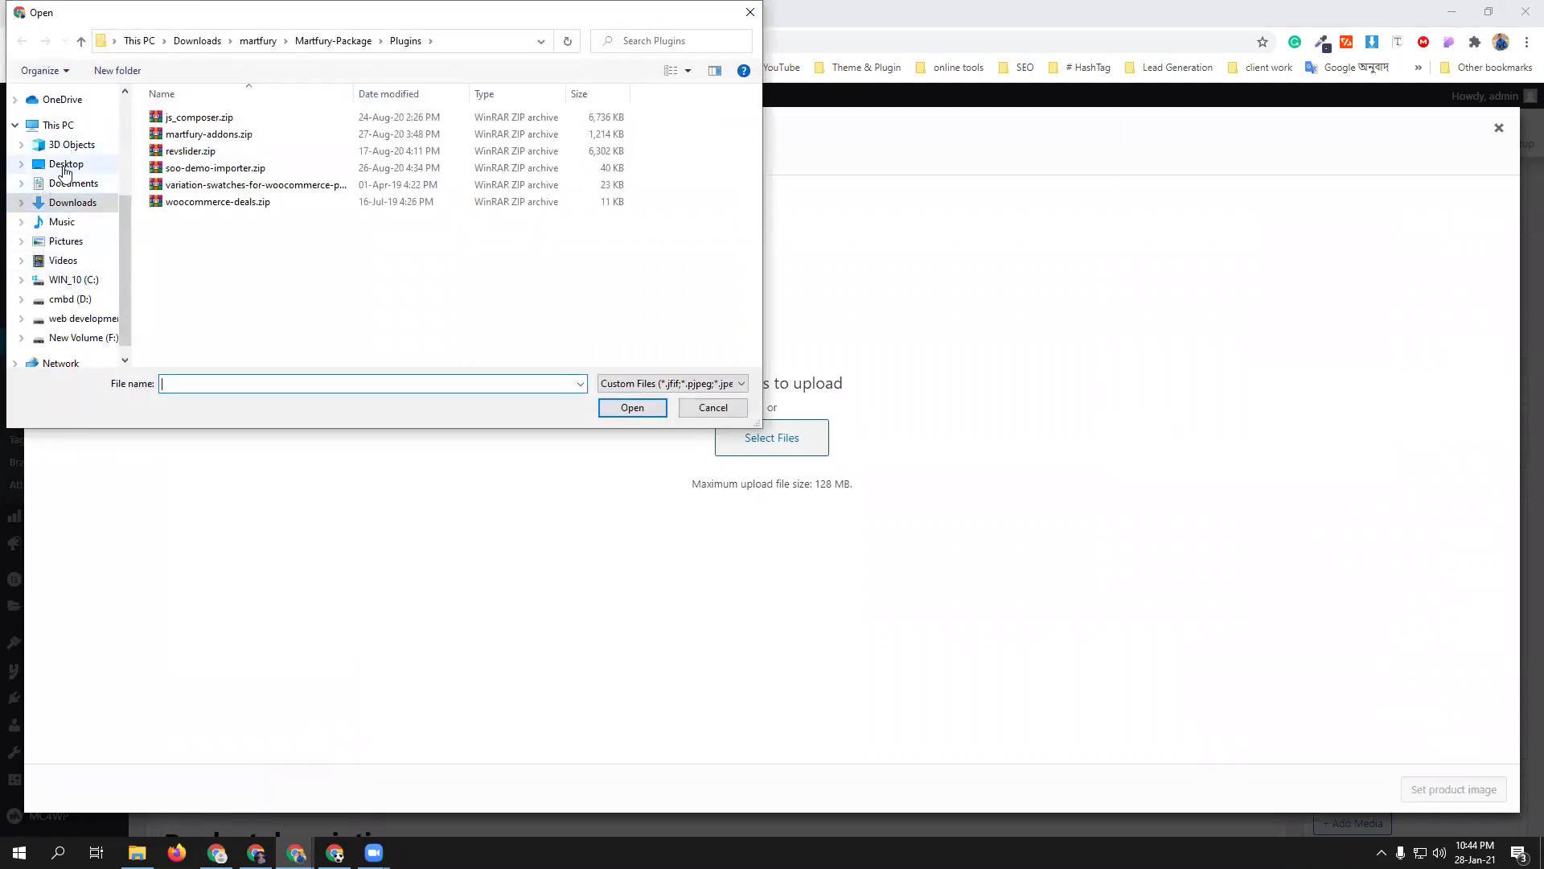
click(74, 209)
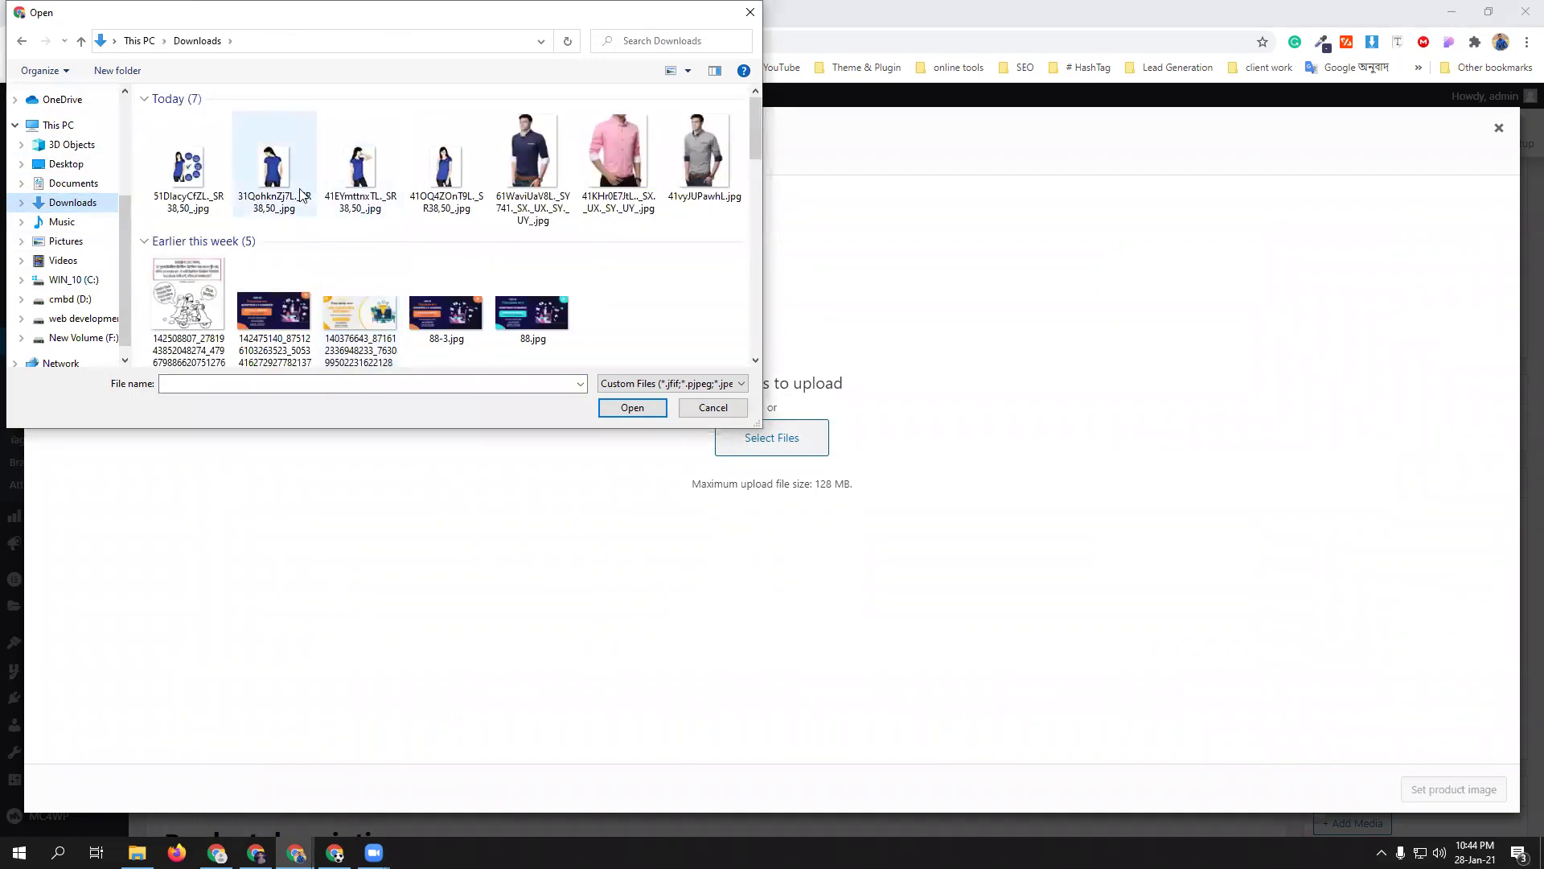
click(419, 190)
click(632, 407)
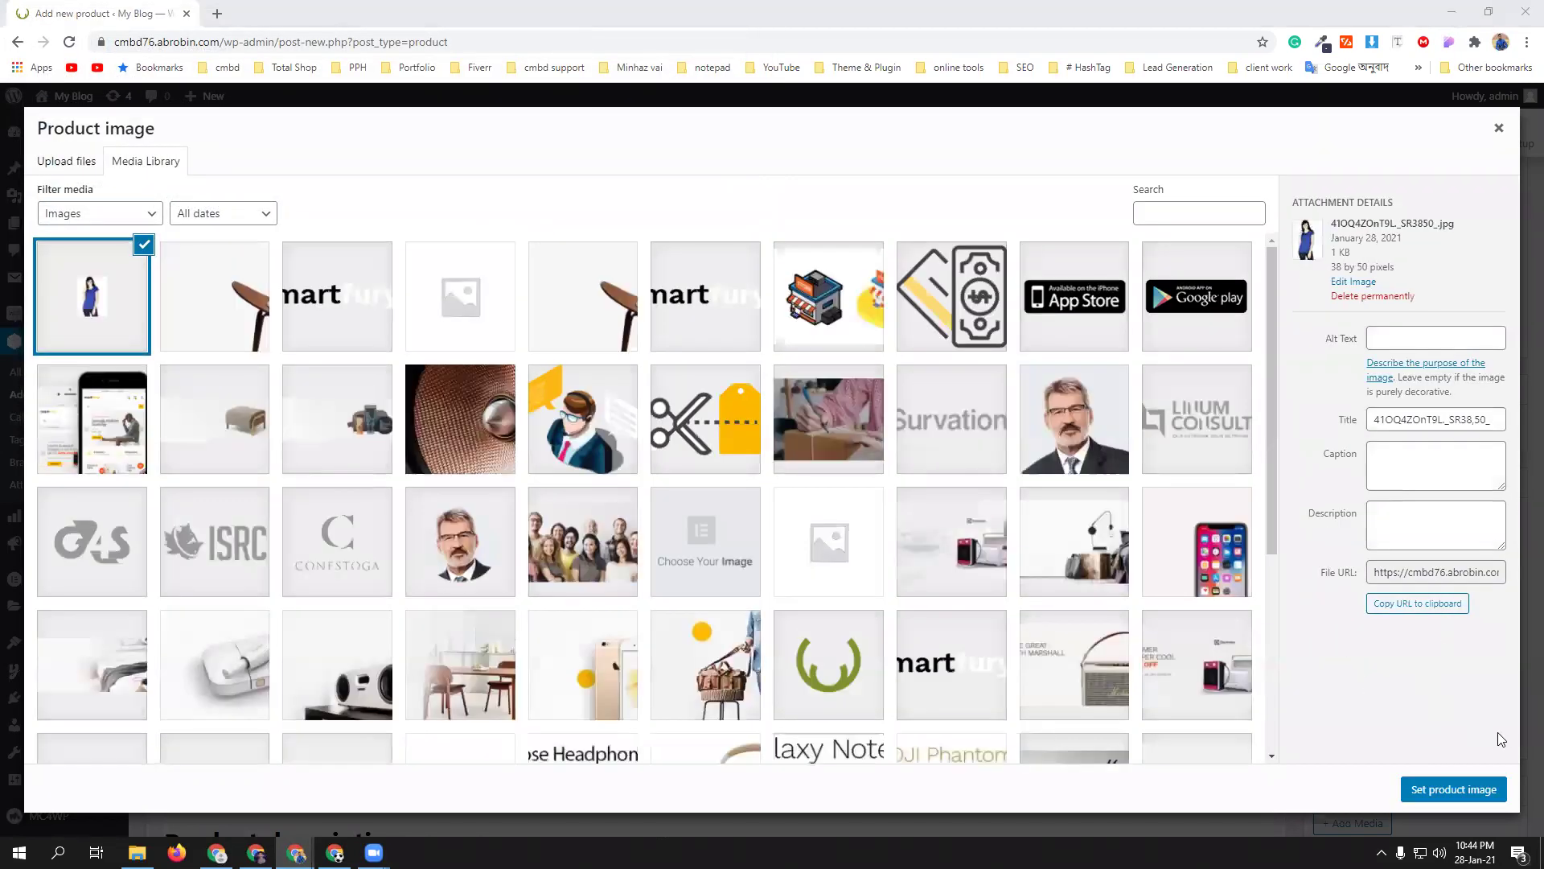
click(1454, 789)
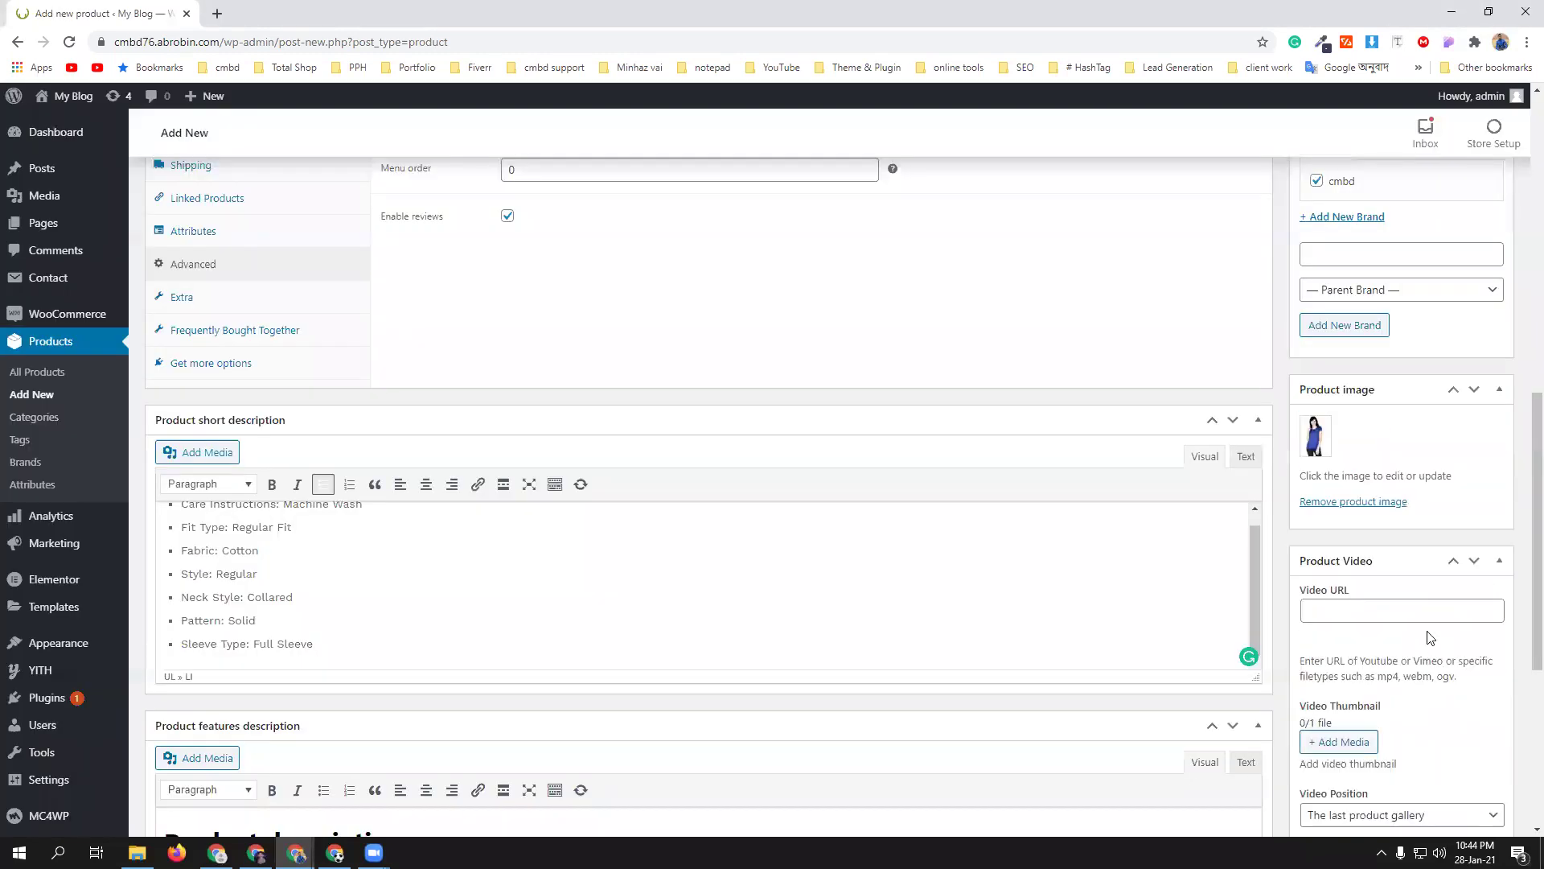
- Upload 51DlacyCfZL, 31QohknZj7L and 41EYmttnxTL from Downloads into the product gallery
scroll(1439, 627, down, 5)
click(1374, 576)
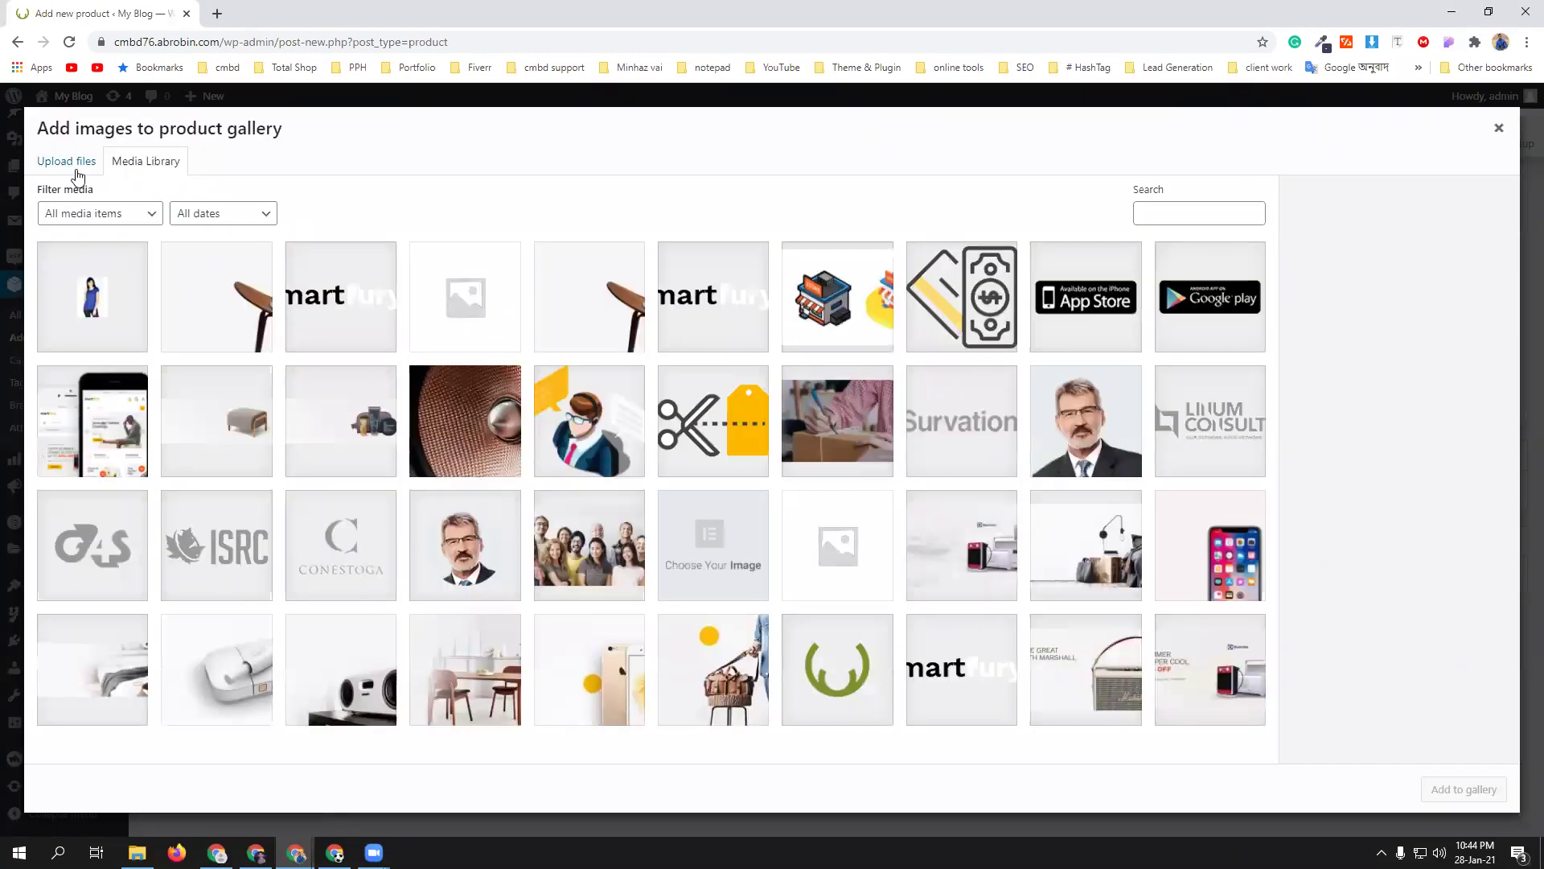
click(69, 162)
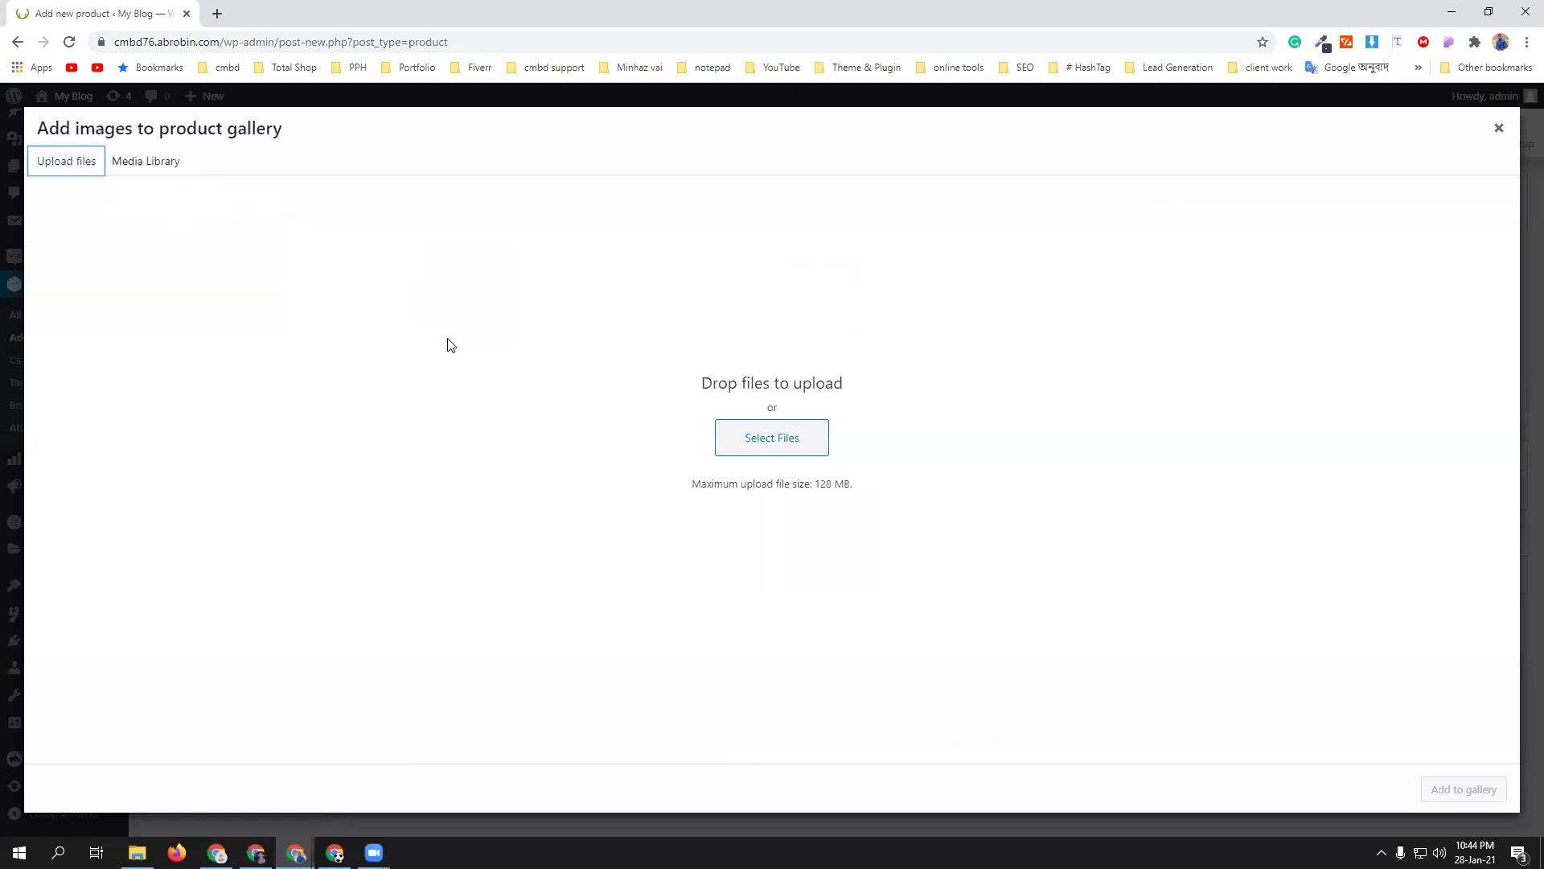
click(800, 441)
drag(148, 140, 402, 193)
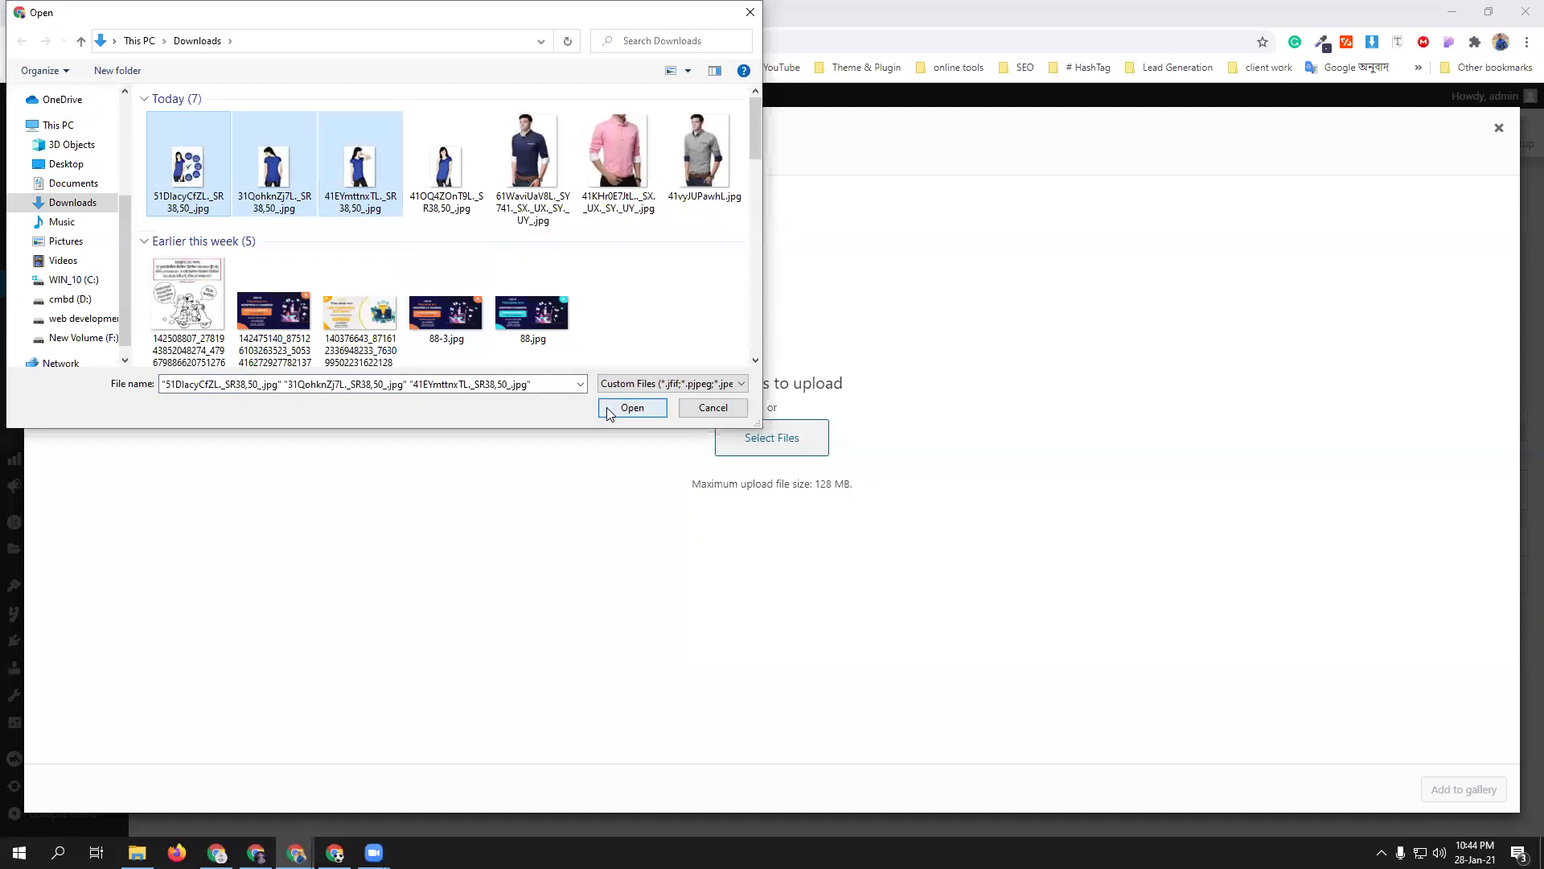
click(632, 408)
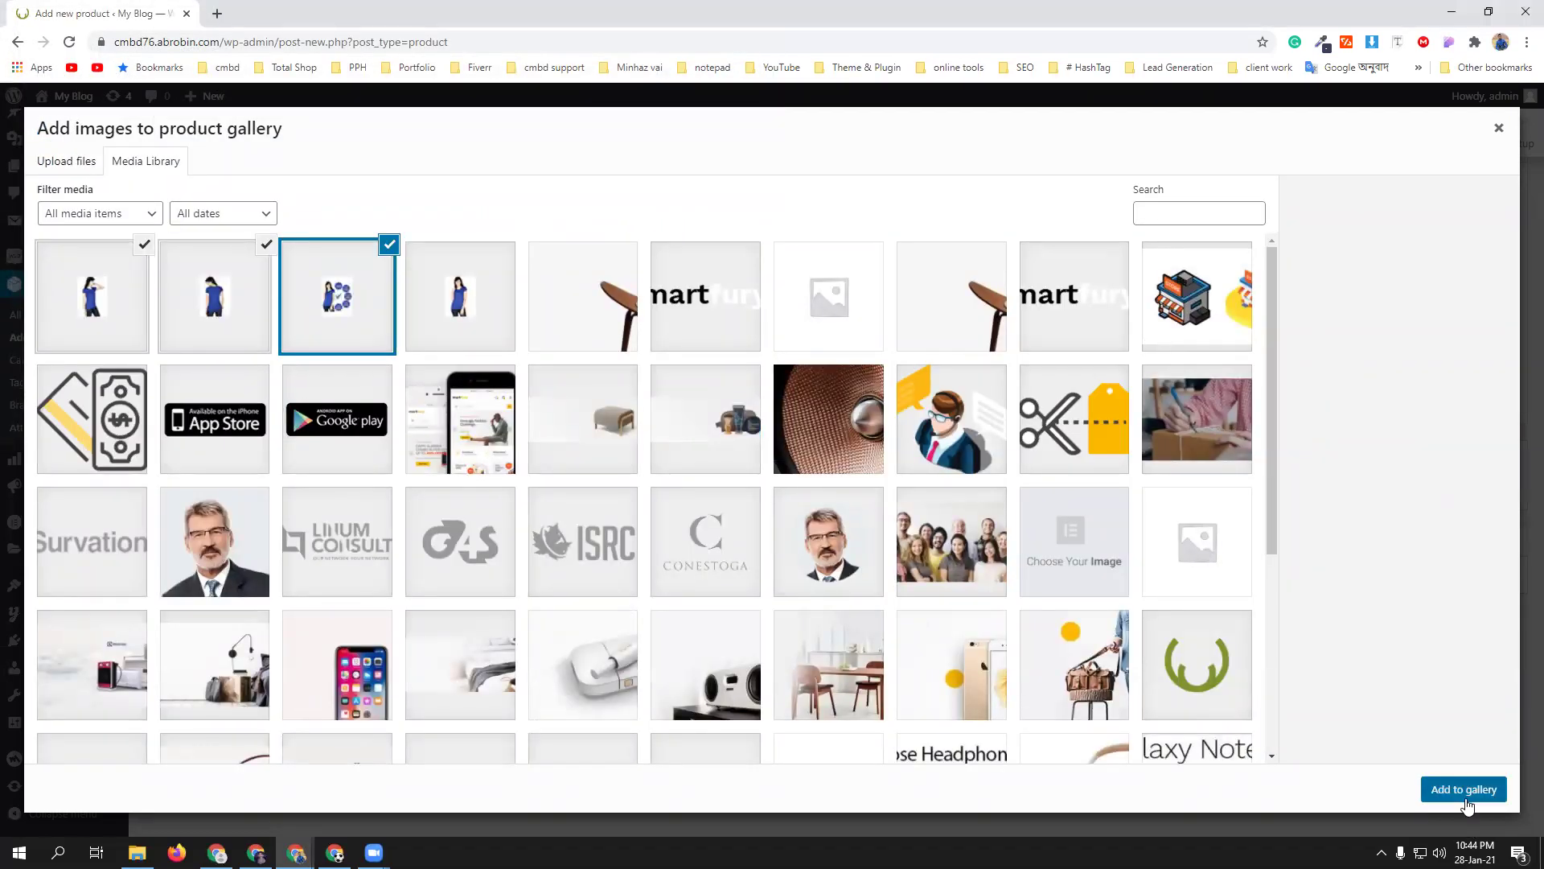
click(1466, 804)
scroll(954, 438, up, 15)
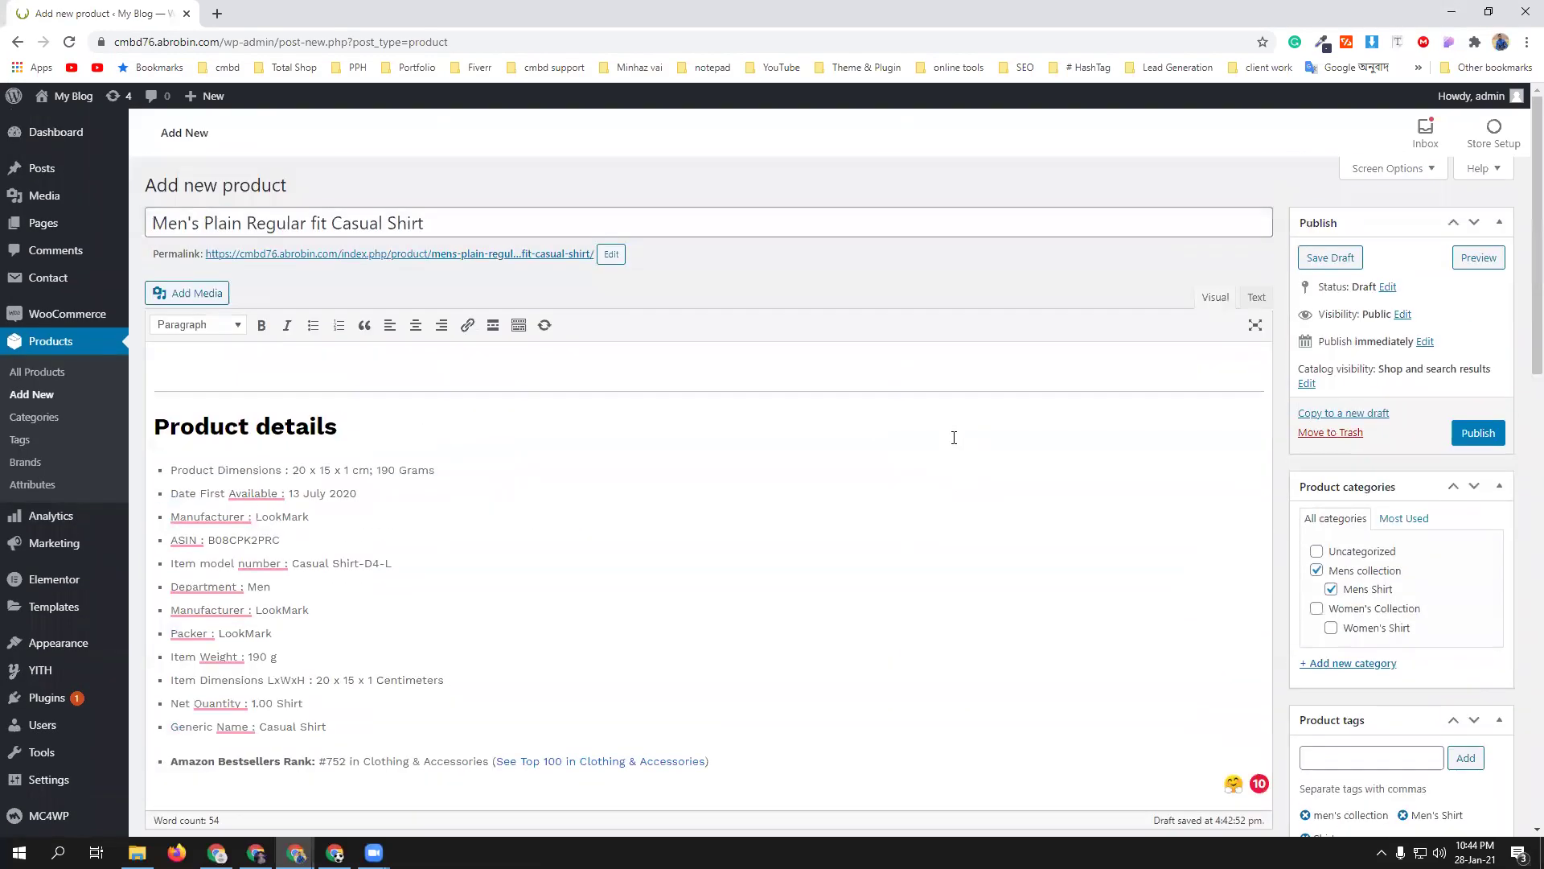
- Retitle it Women's Plain Regular fit Casual Shirt and move it from Mens to Women's Collection
click(164, 223)
mouse_move(125, 225)
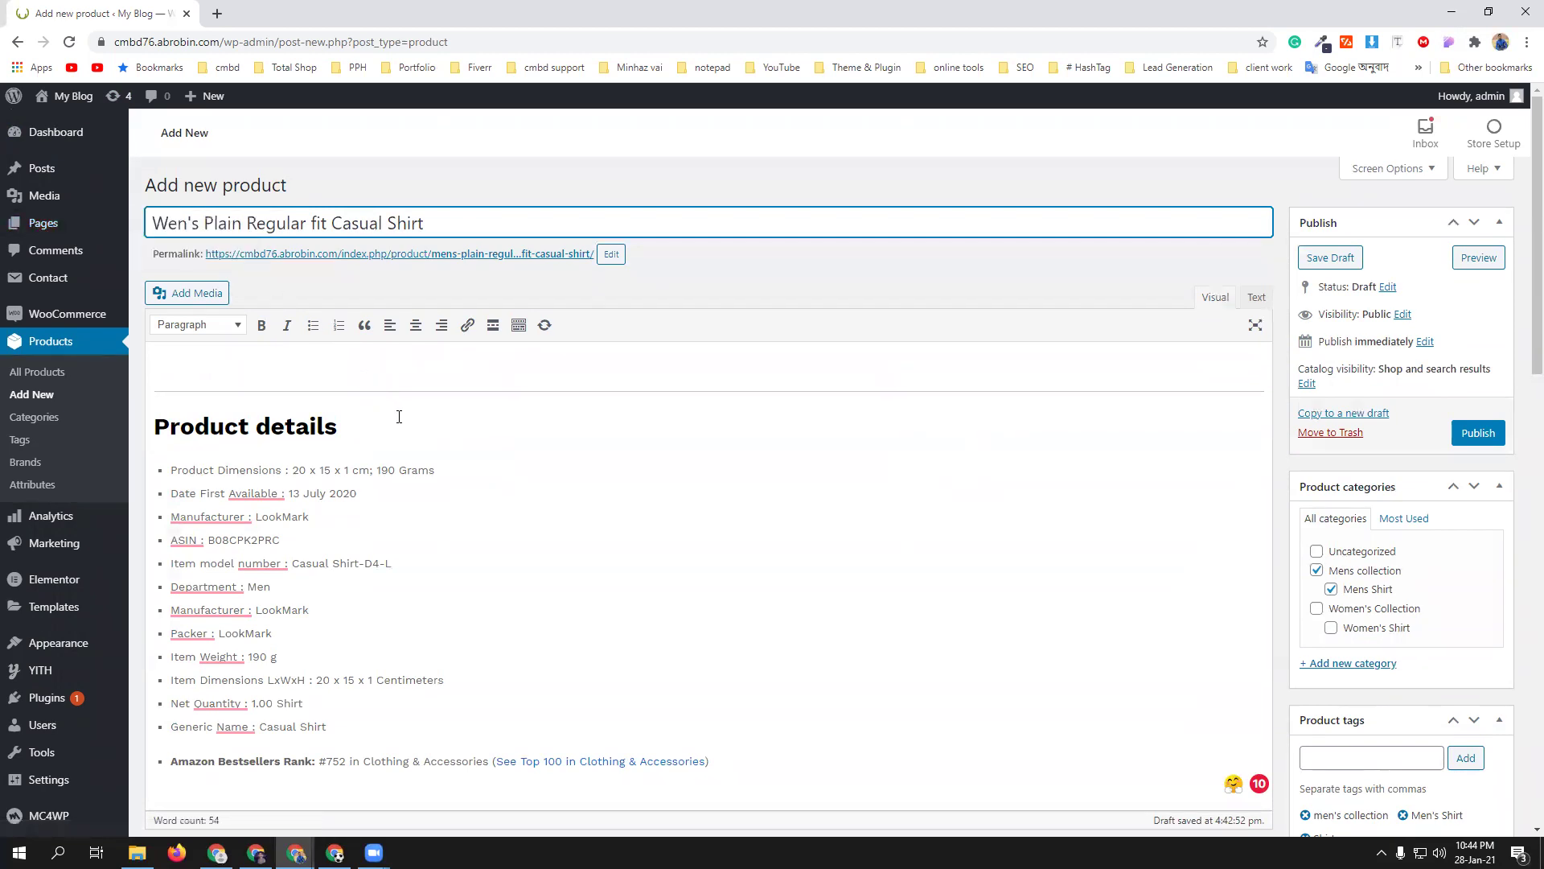
text(Wom)
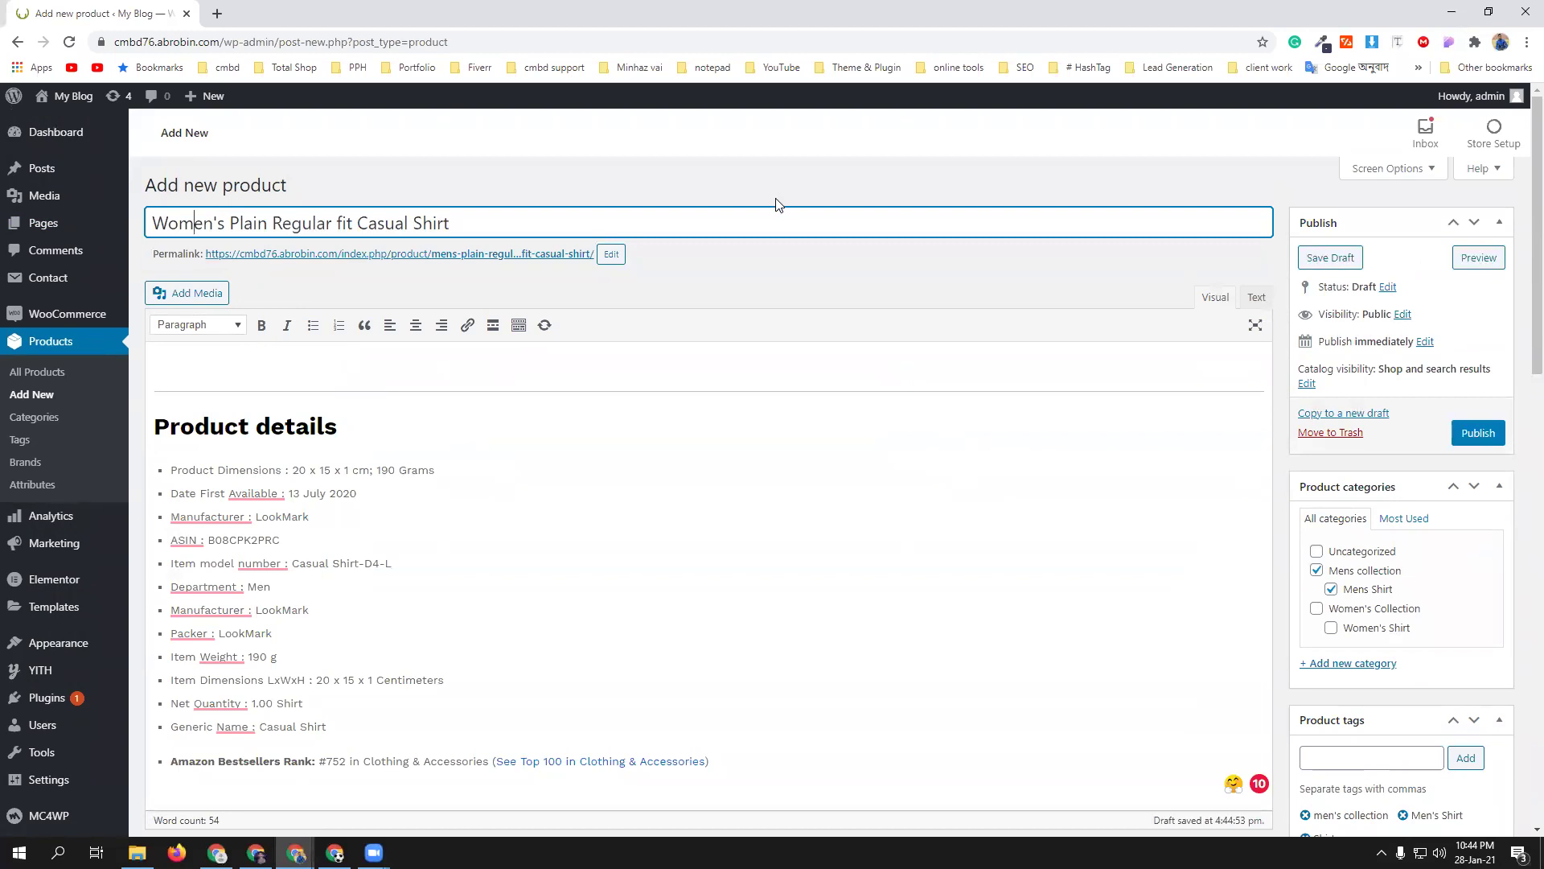
scroll(776, 205, down, 1)
click(1317, 528)
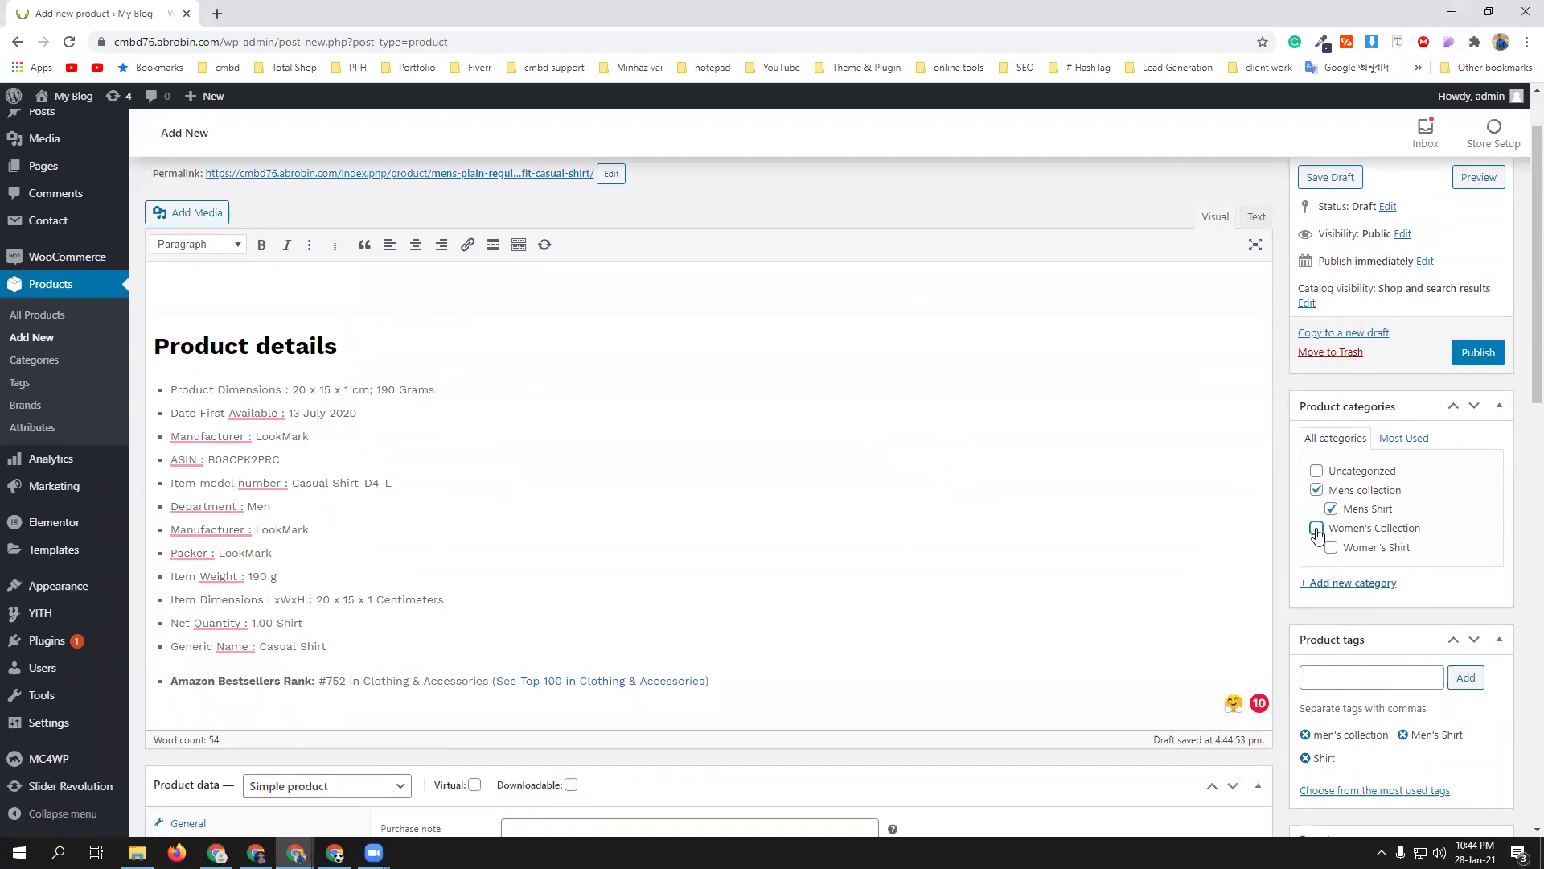
click(1331, 508)
click(1317, 490)
- Replace the three men's tags with the Women's Shirt tag
scroll(1458, 534, down, 5)
click(1306, 337)
click(1305, 335)
click(1305, 334)
click(1331, 281)
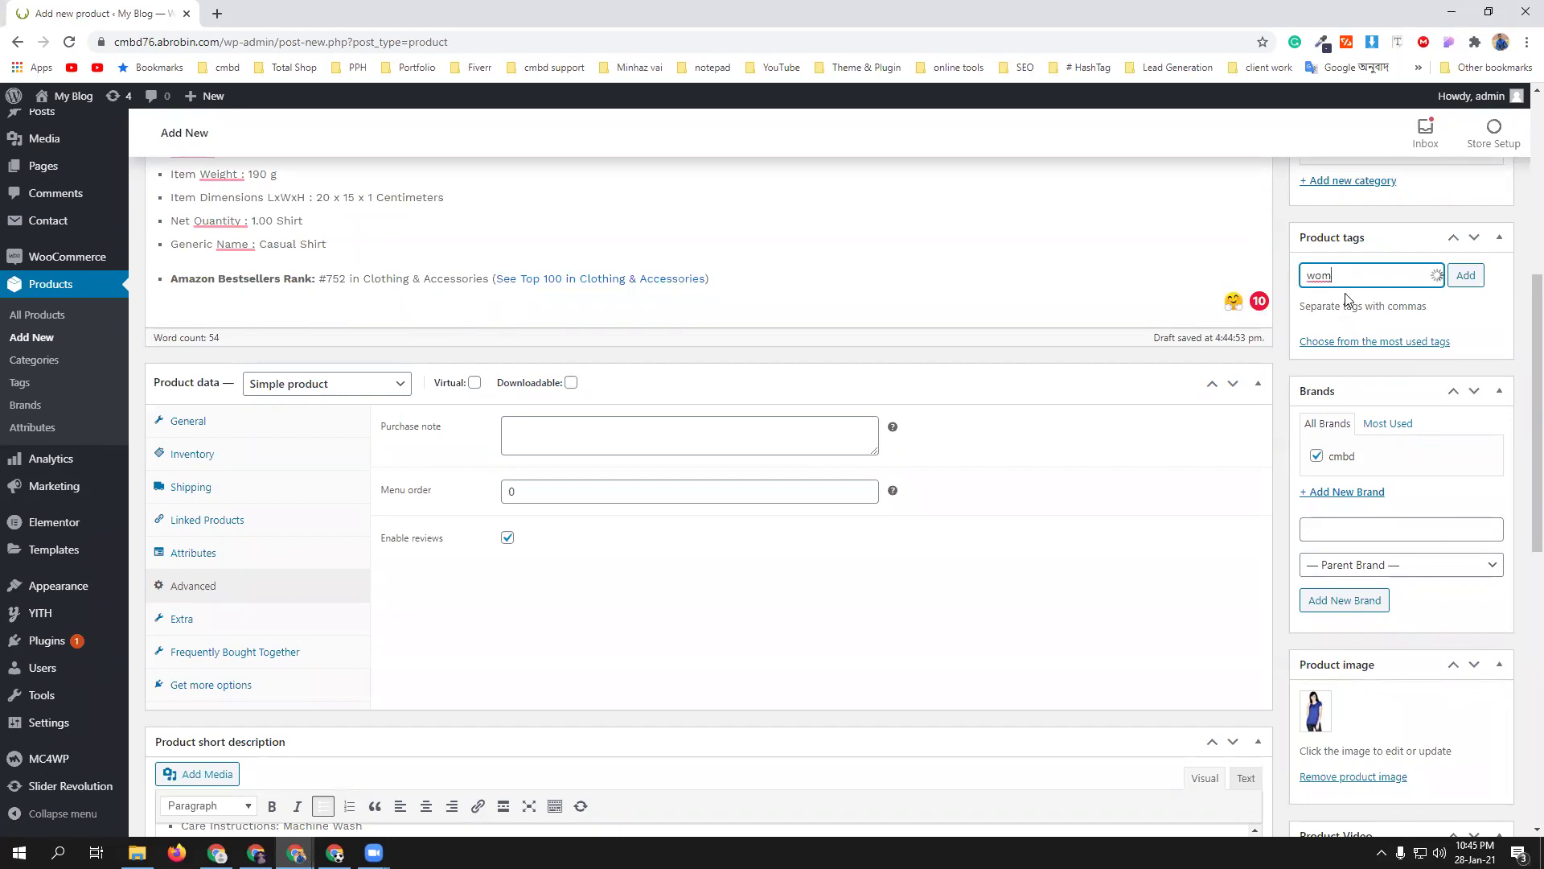
click(1349, 303)
- Publish the Women's Plain Regular fit Casual Shirt product
scroll(748, 515, down, 3)
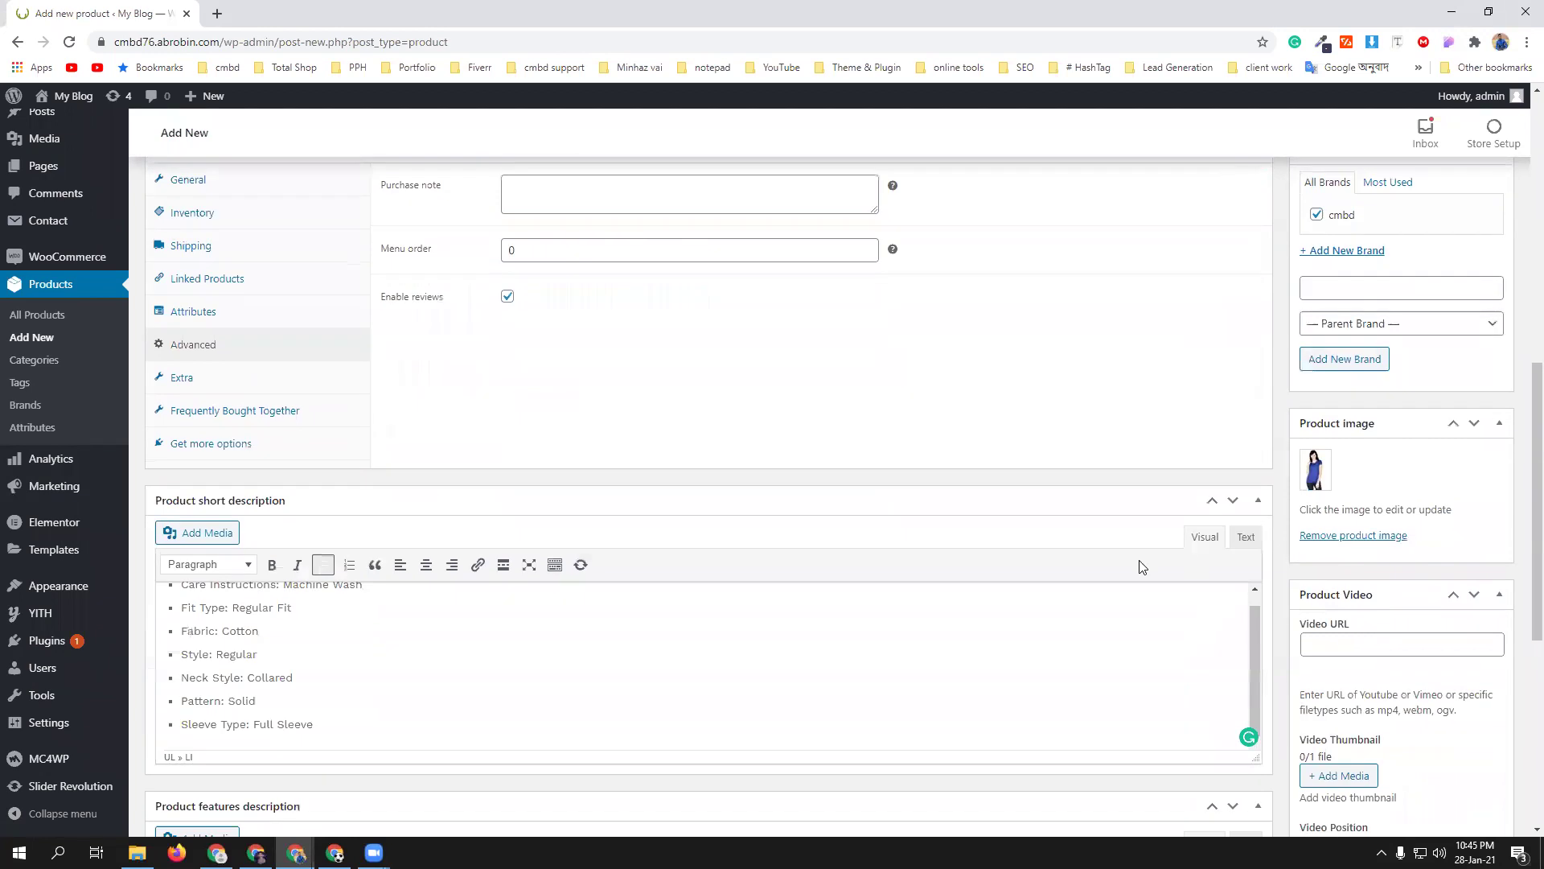
scroll(1046, 563, up, 4)
scroll(1126, 567, up, 5)
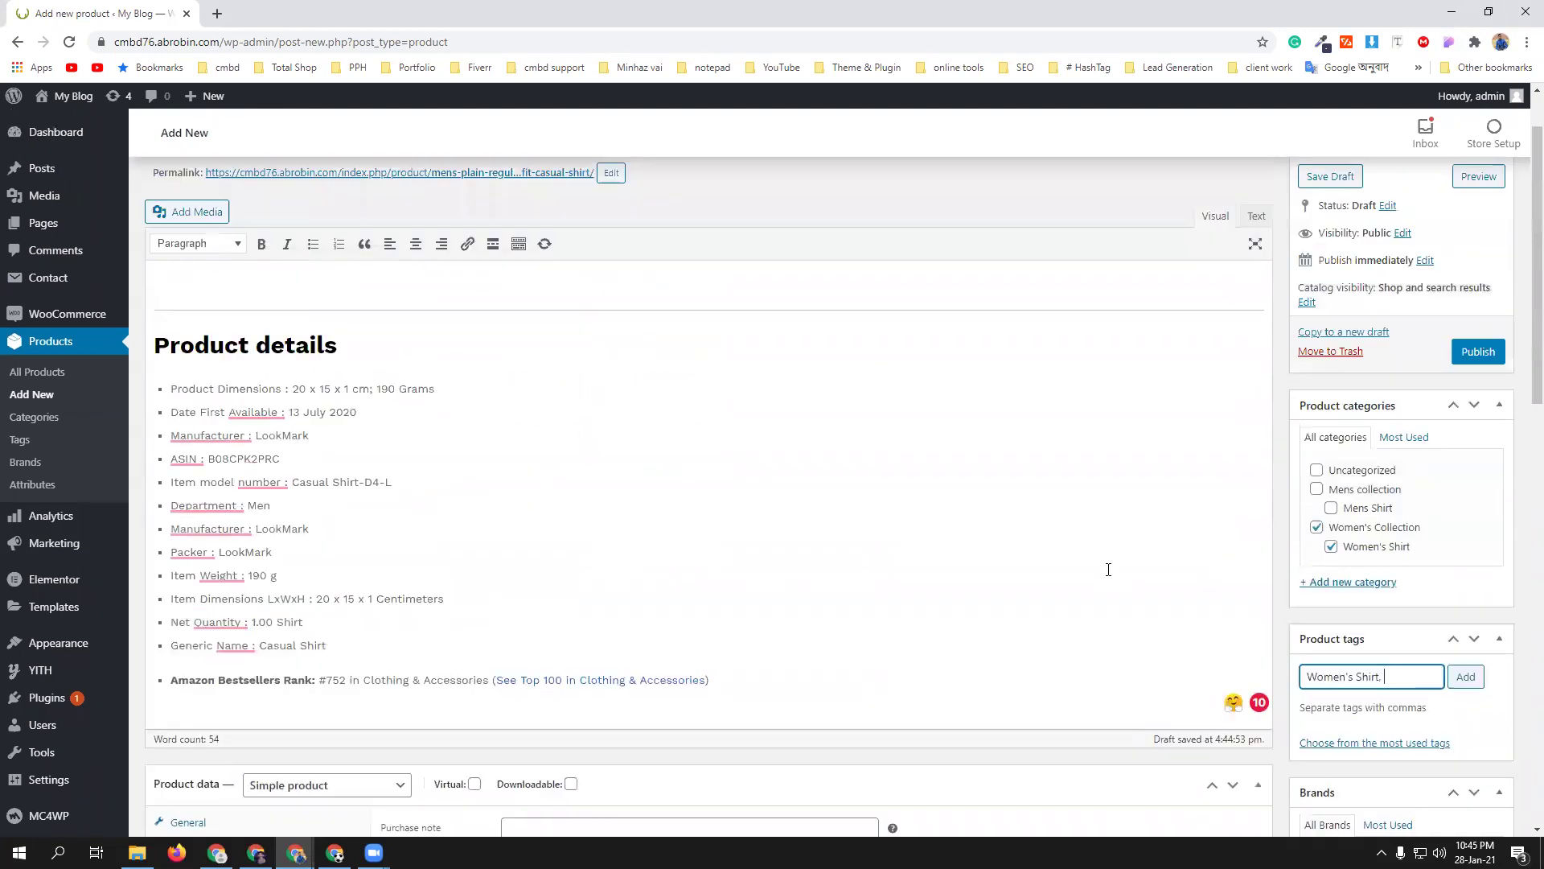
scroll(1103, 562, down, 10)
scroll(1103, 561, up, 11)
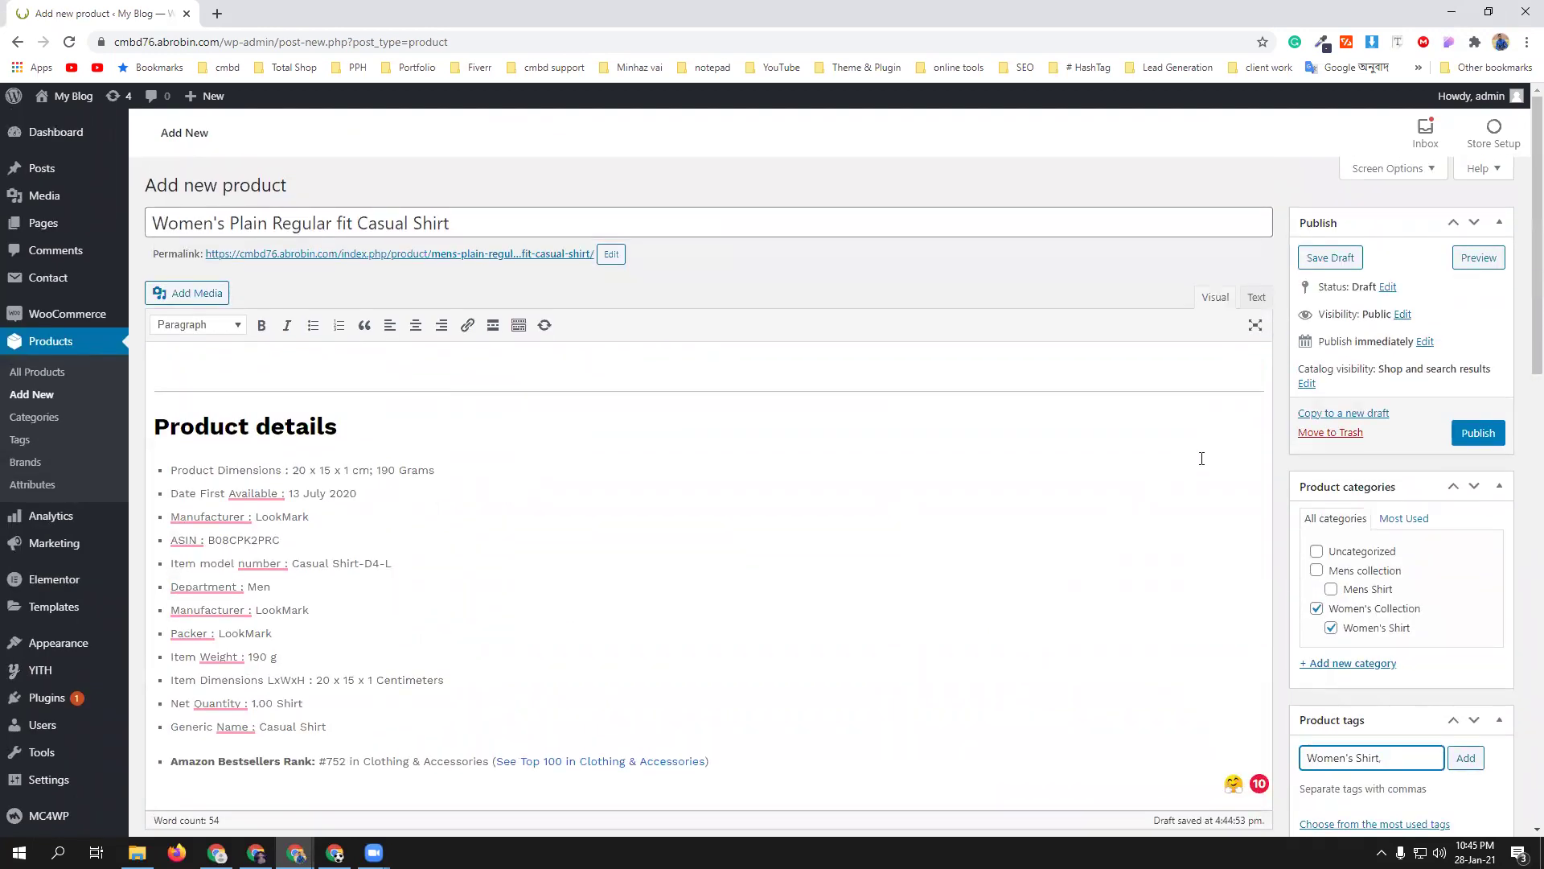
click(1484, 435)
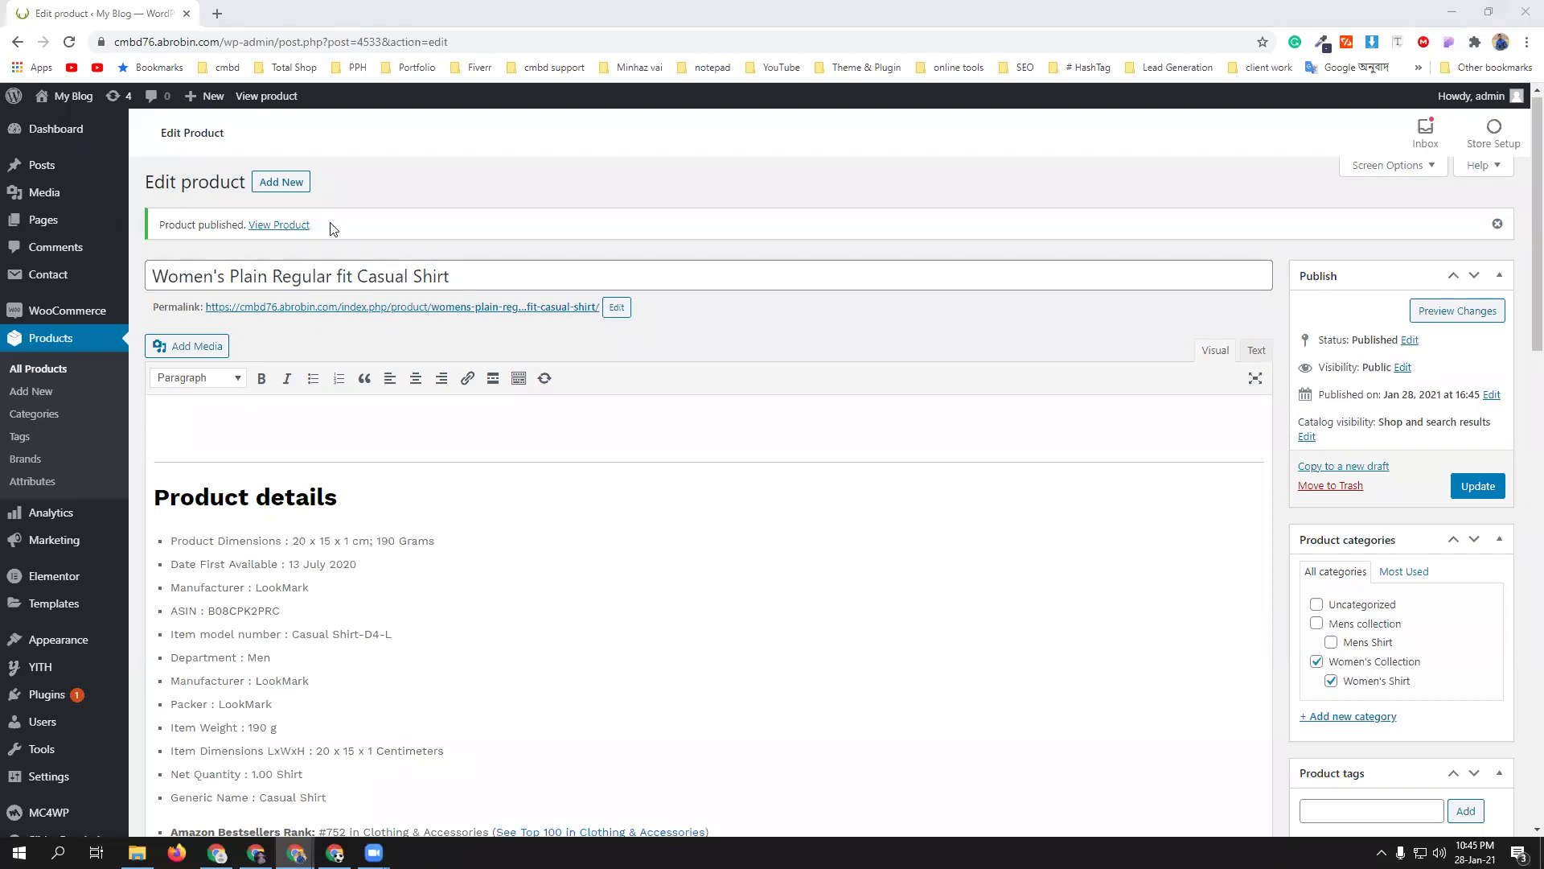
- Open the live product page in a new tab and view its gallery images, including the back view
middle_click(288, 227)
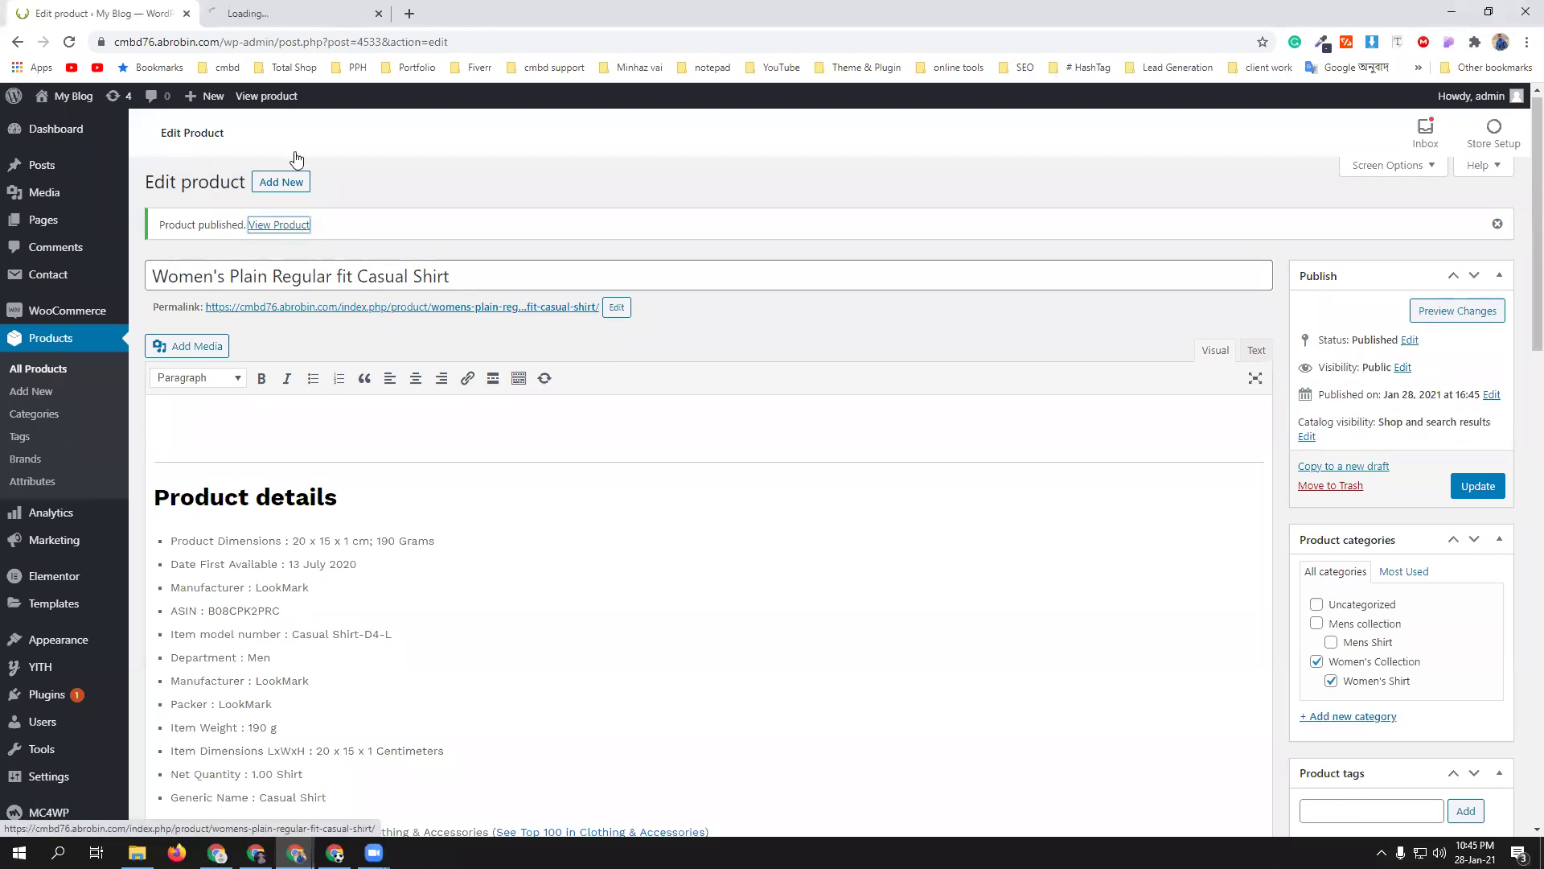
click(311, 14)
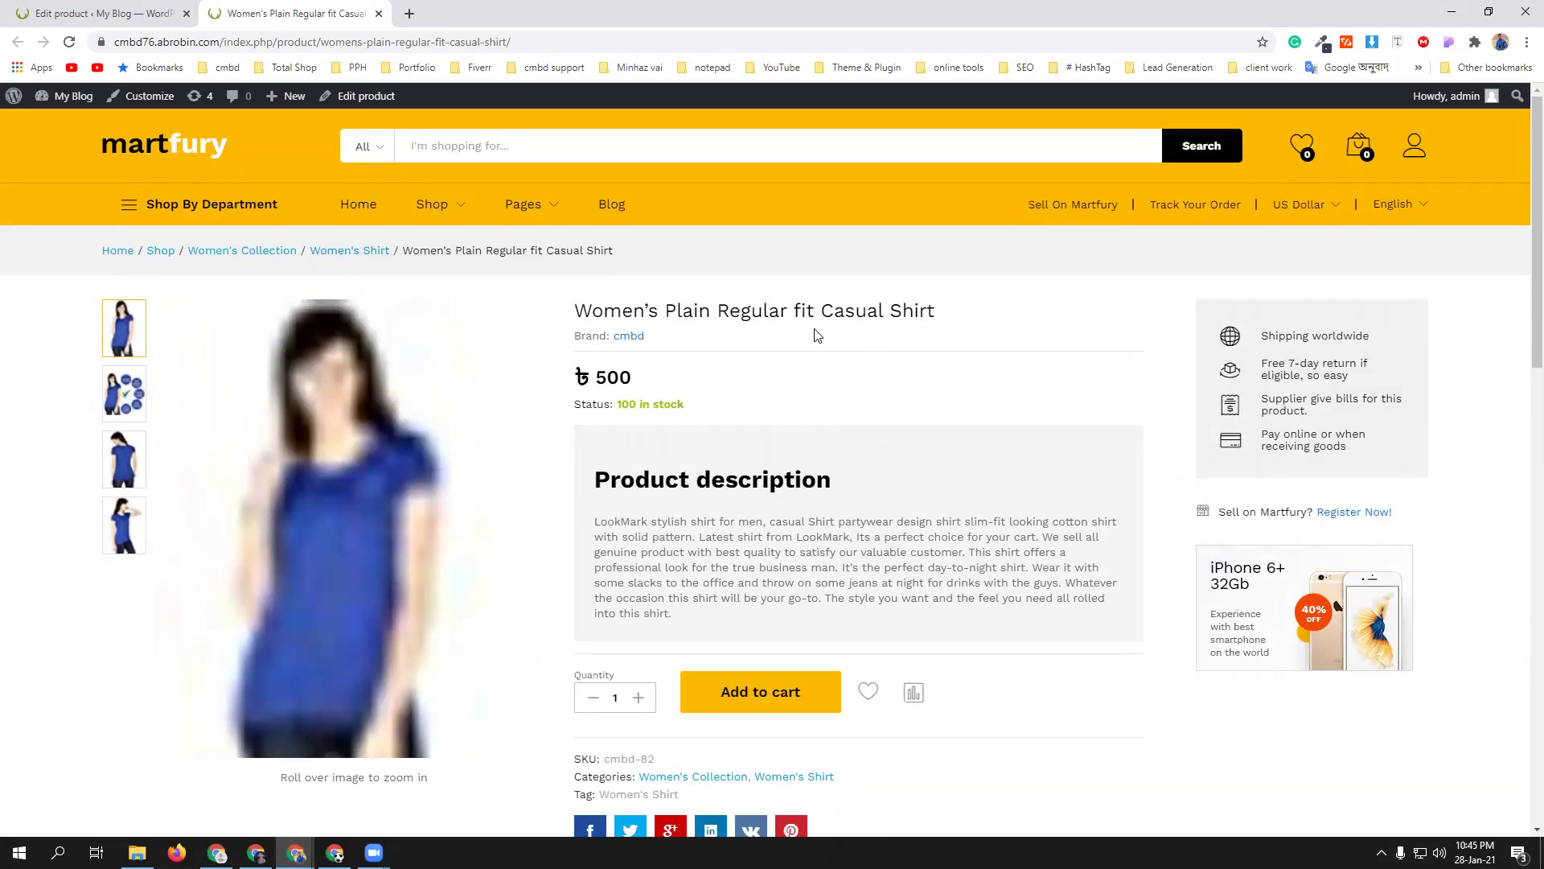
scroll(858, 410, down, 2)
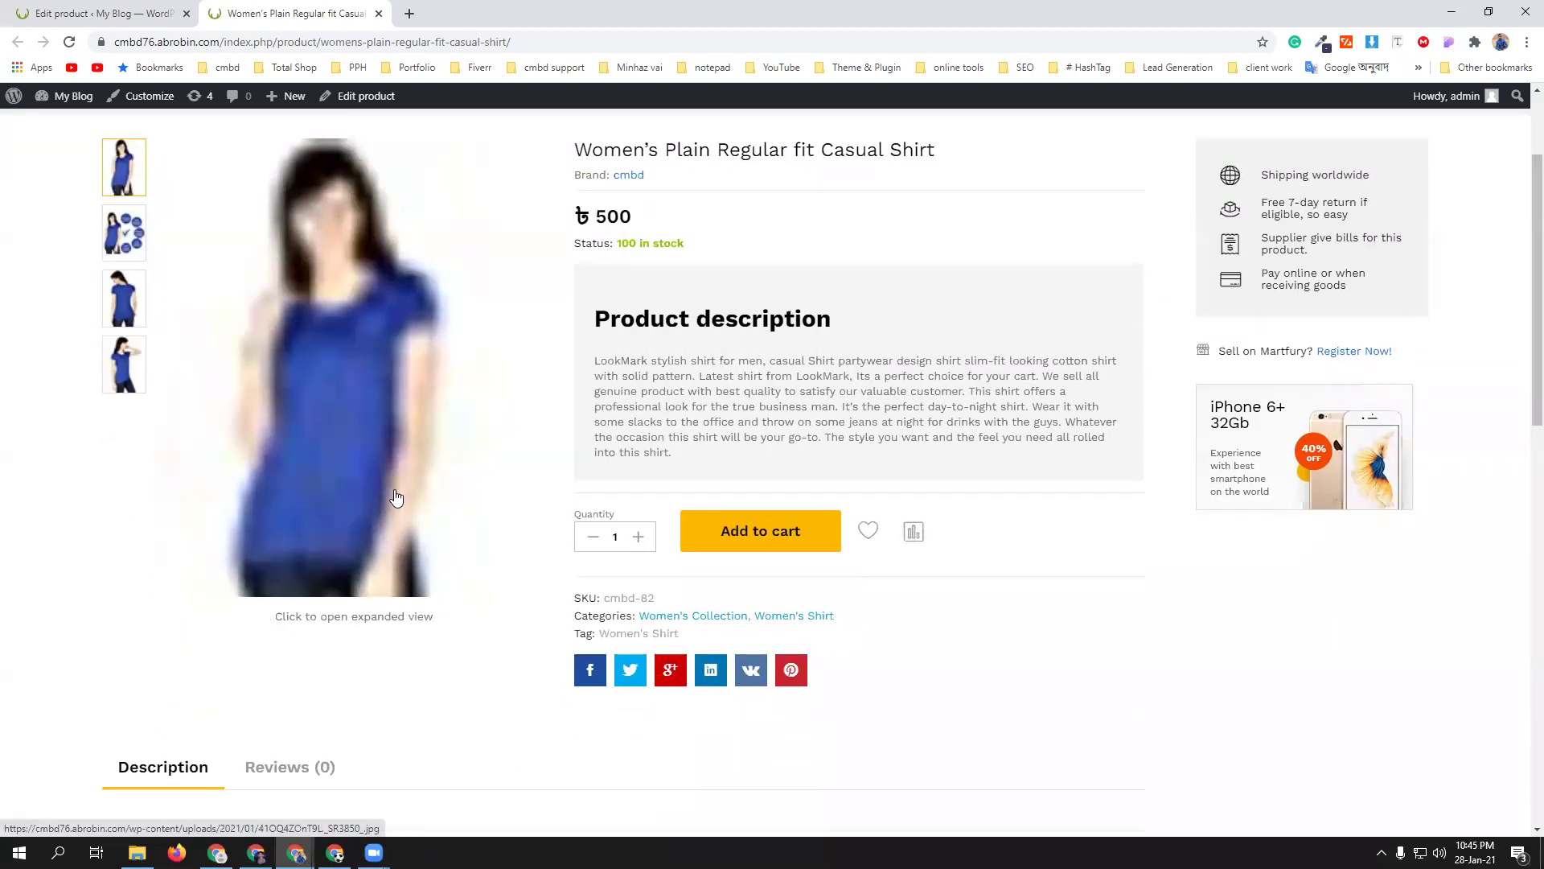
click(127, 235)
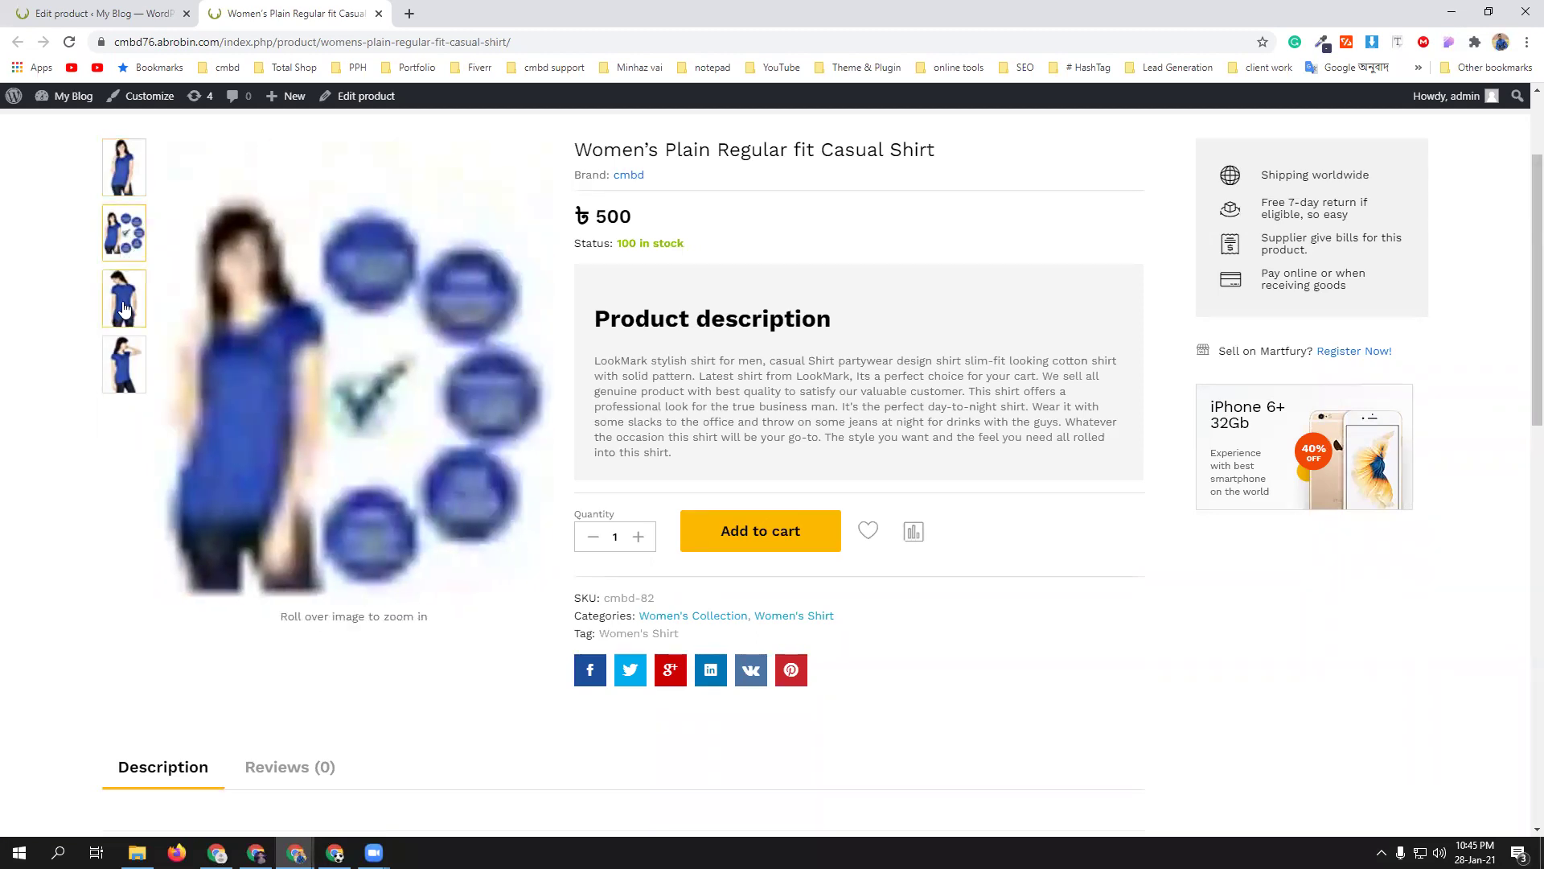
click(128, 344)
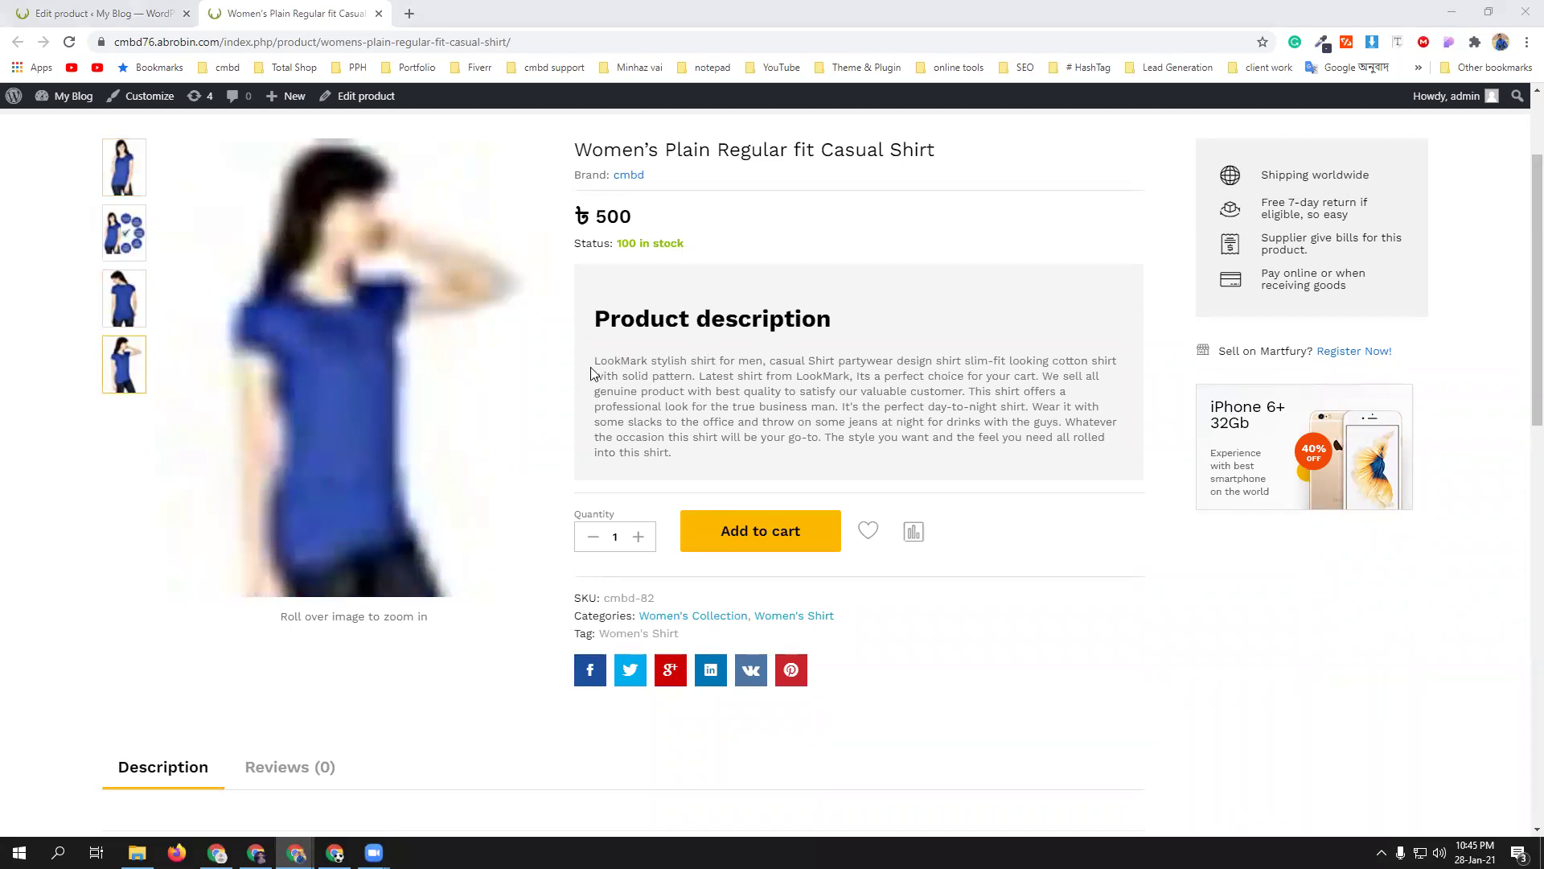
- Scroll through the page checking the ৳ 500 price, categories and tag, then return to the editor
scroll(796, 482, down, 1)
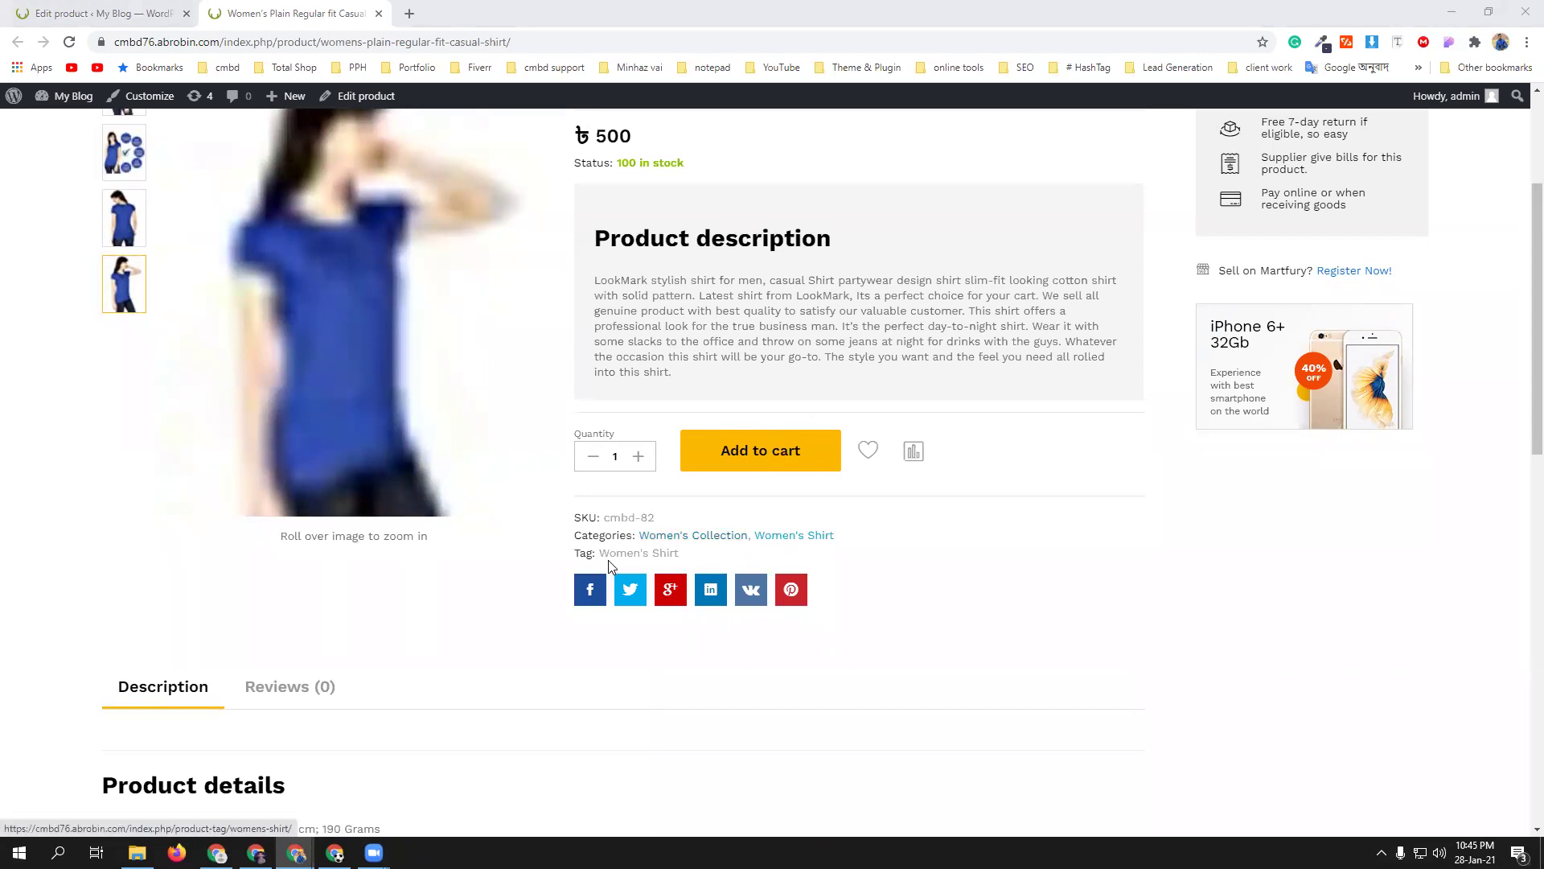
scroll(959, 622, down, 3)
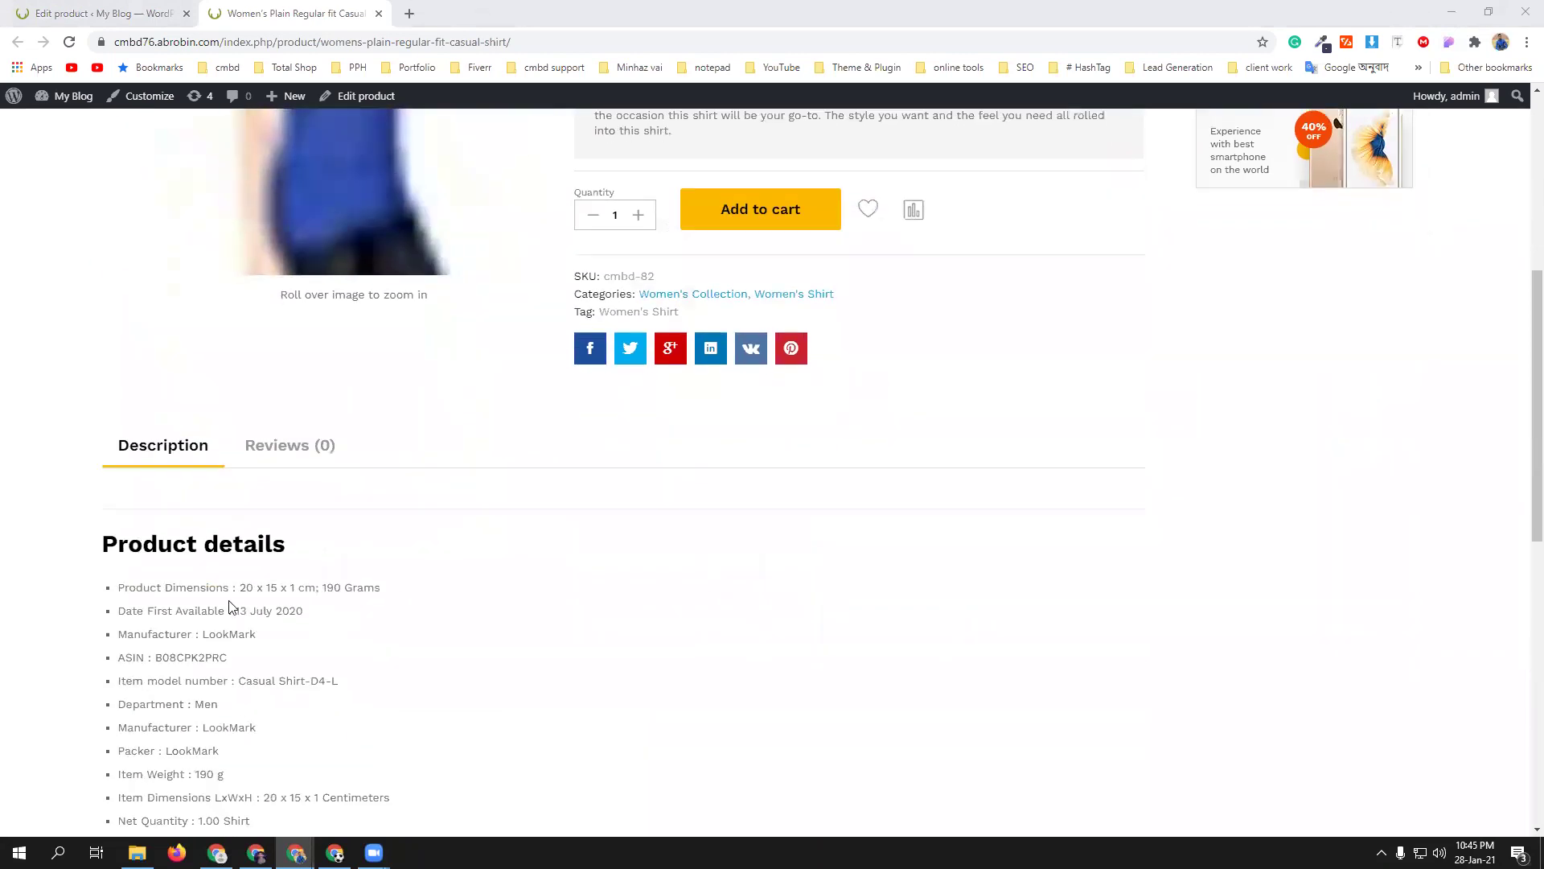
scroll(227, 569, down, 6)
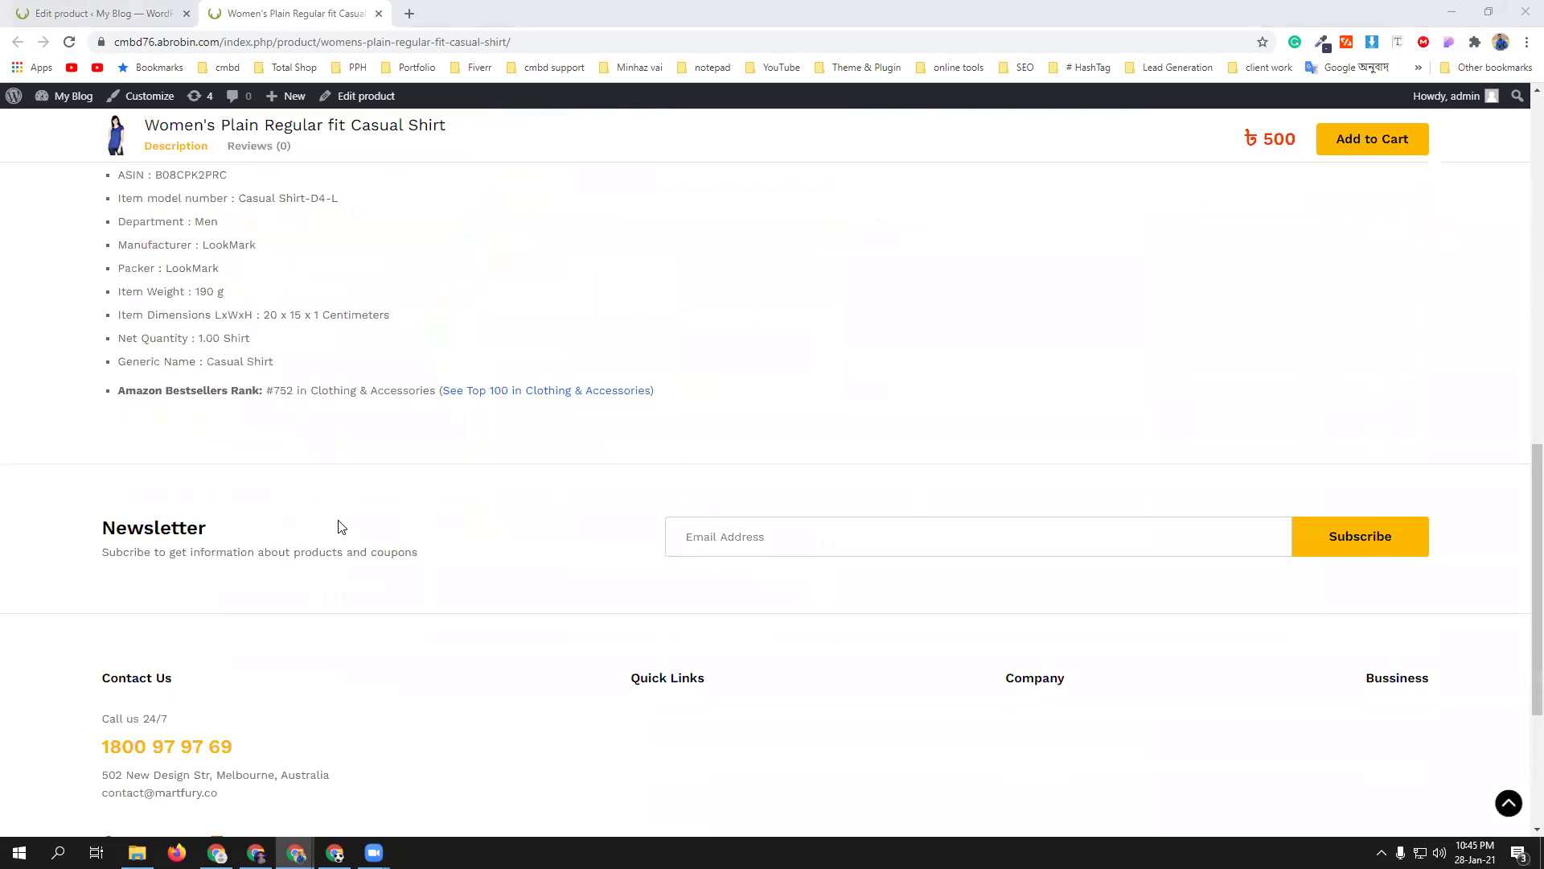
scroll(338, 527, down, 3)
scroll(341, 523, up, 15)
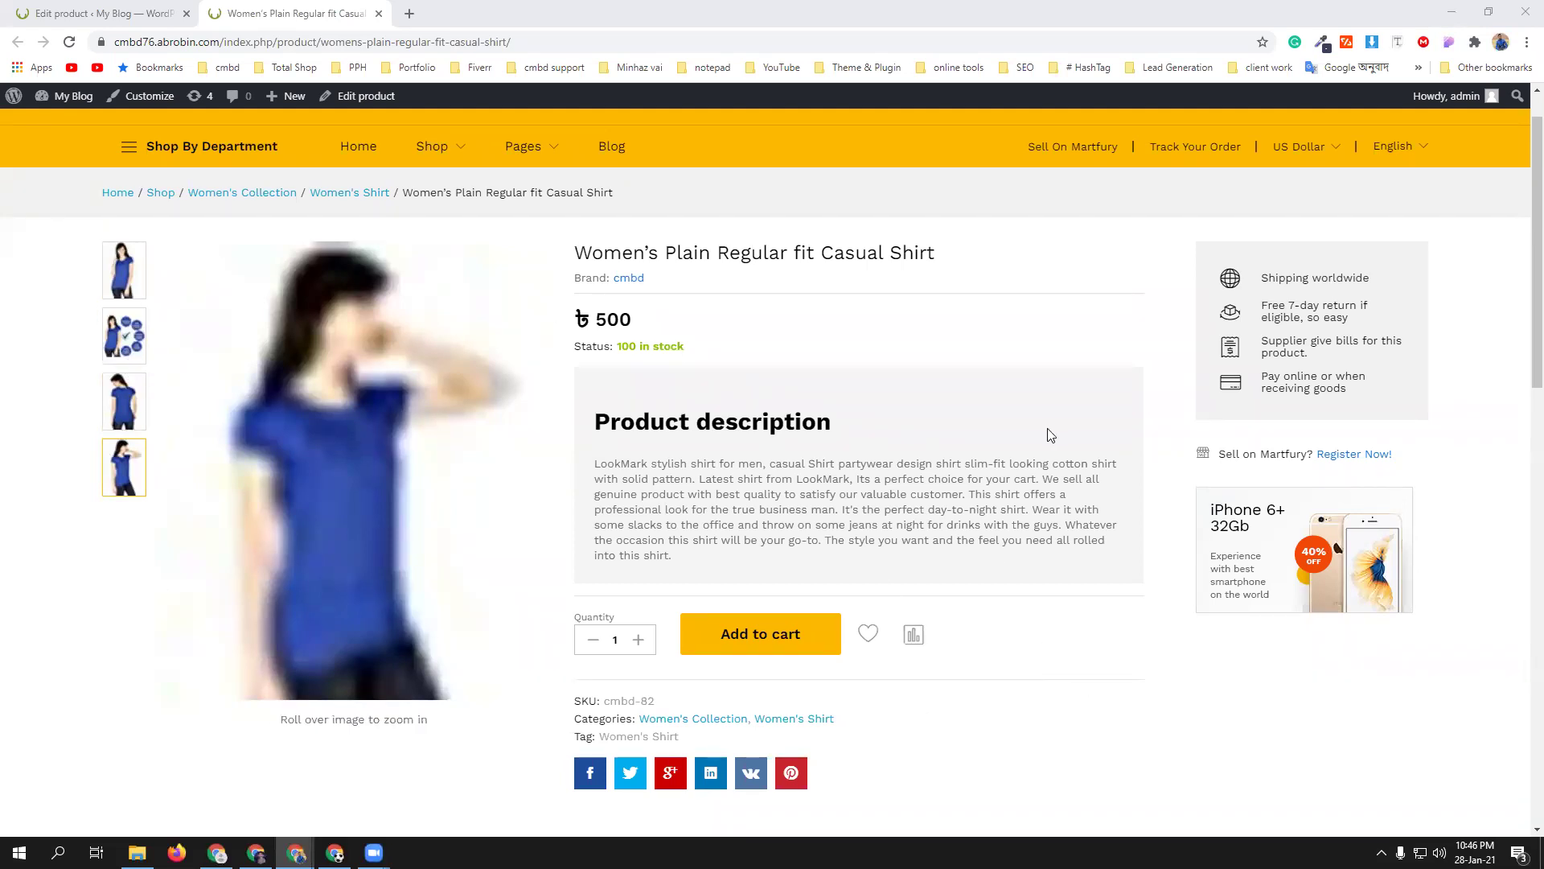
scroll(1000, 351, down, 6)
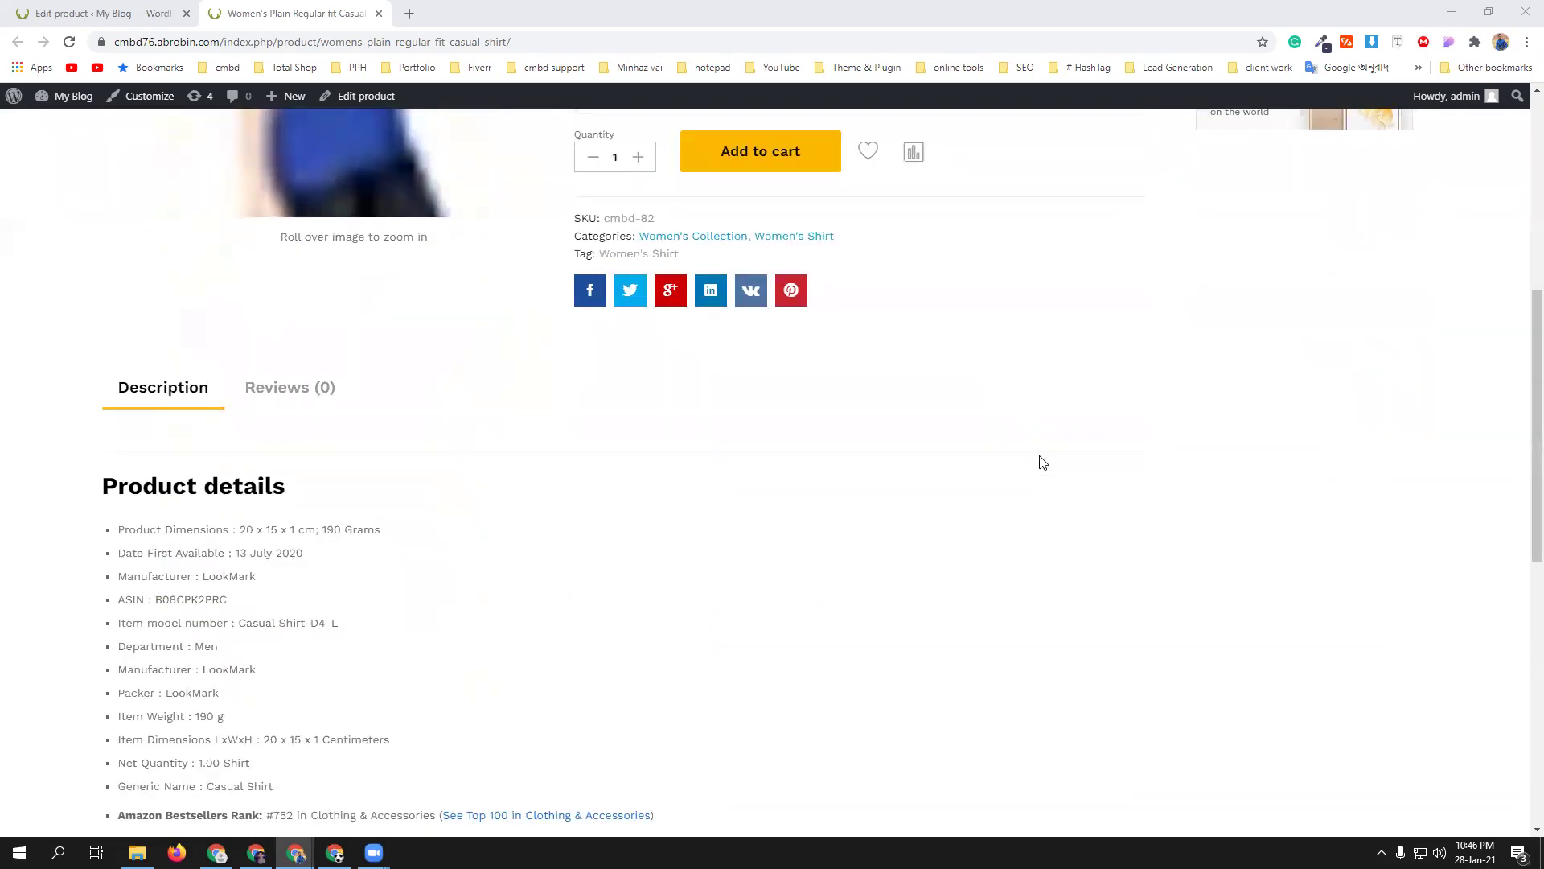
scroll(957, 463, down, 5)
scroll(953, 462, up, 5)
scroll(954, 464, down, 9)
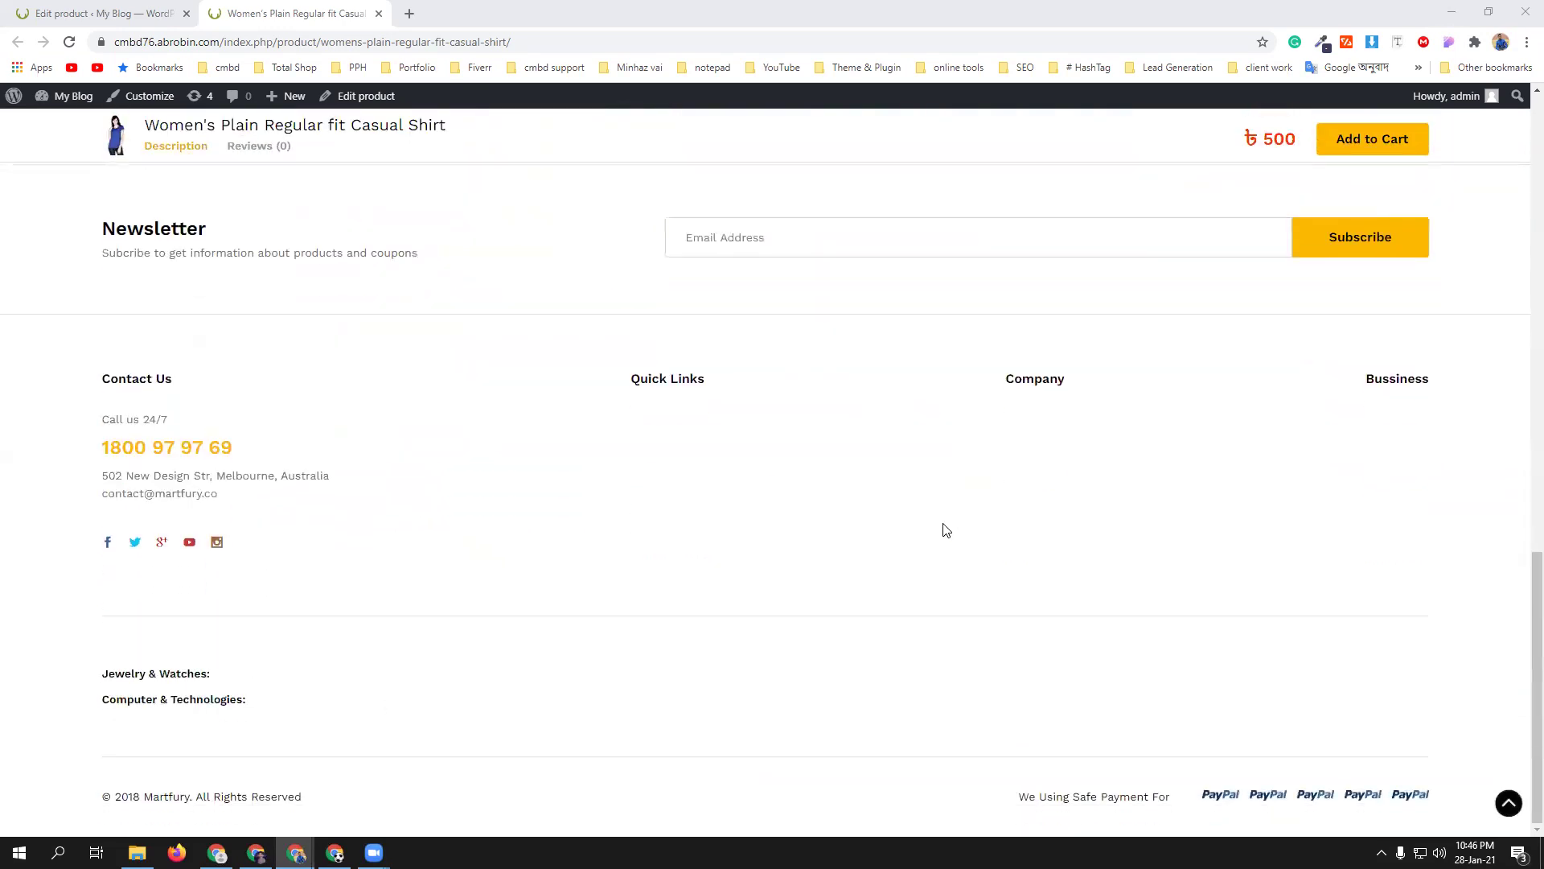
scroll(947, 530, up, 15)
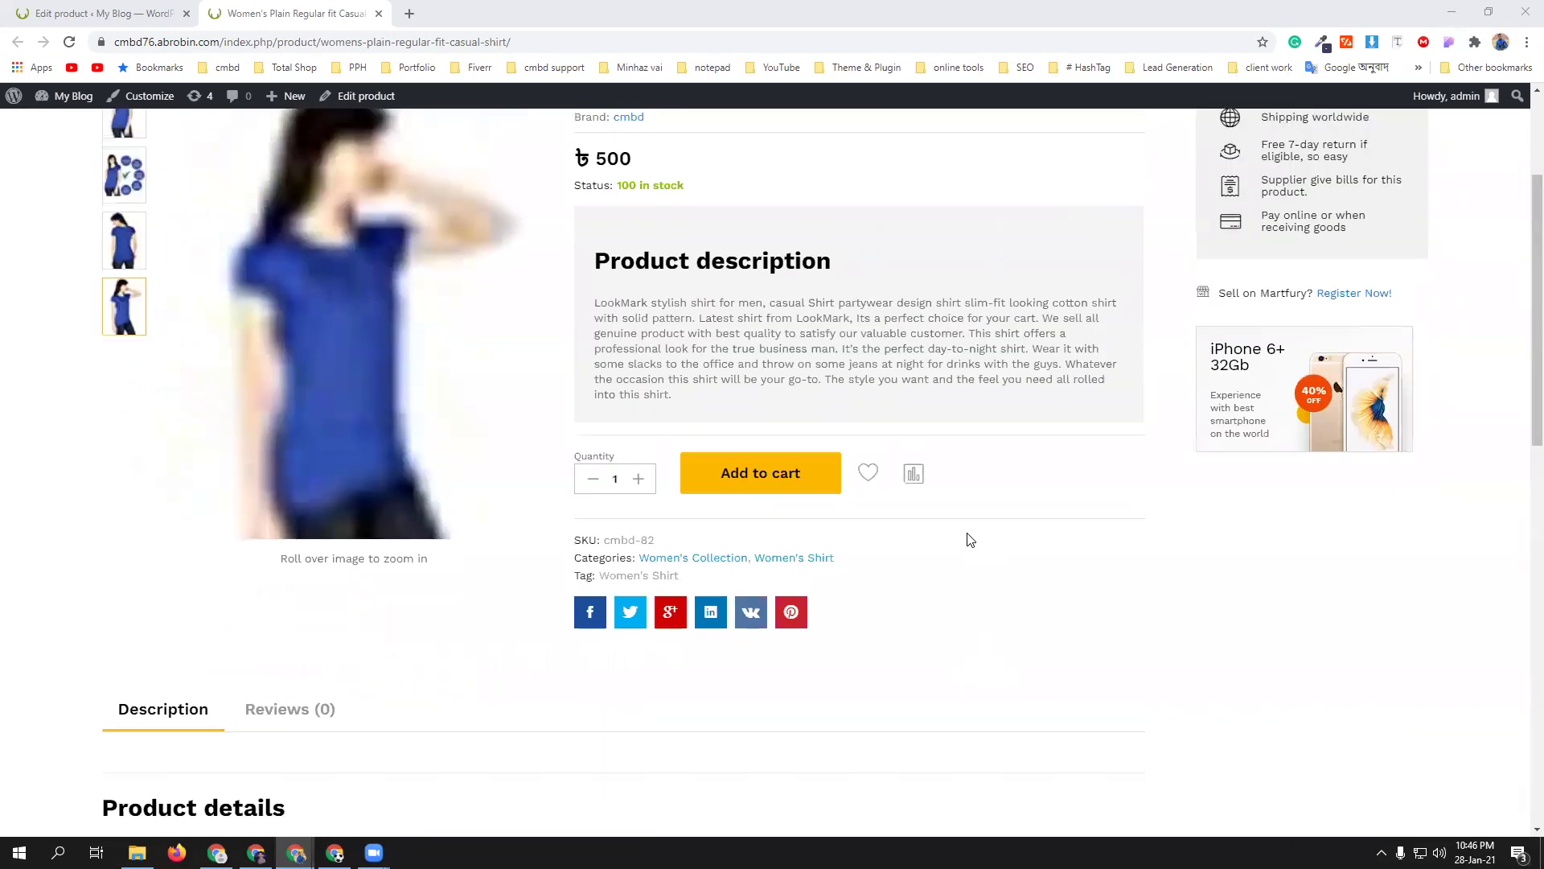
scroll(971, 540, up, 2)
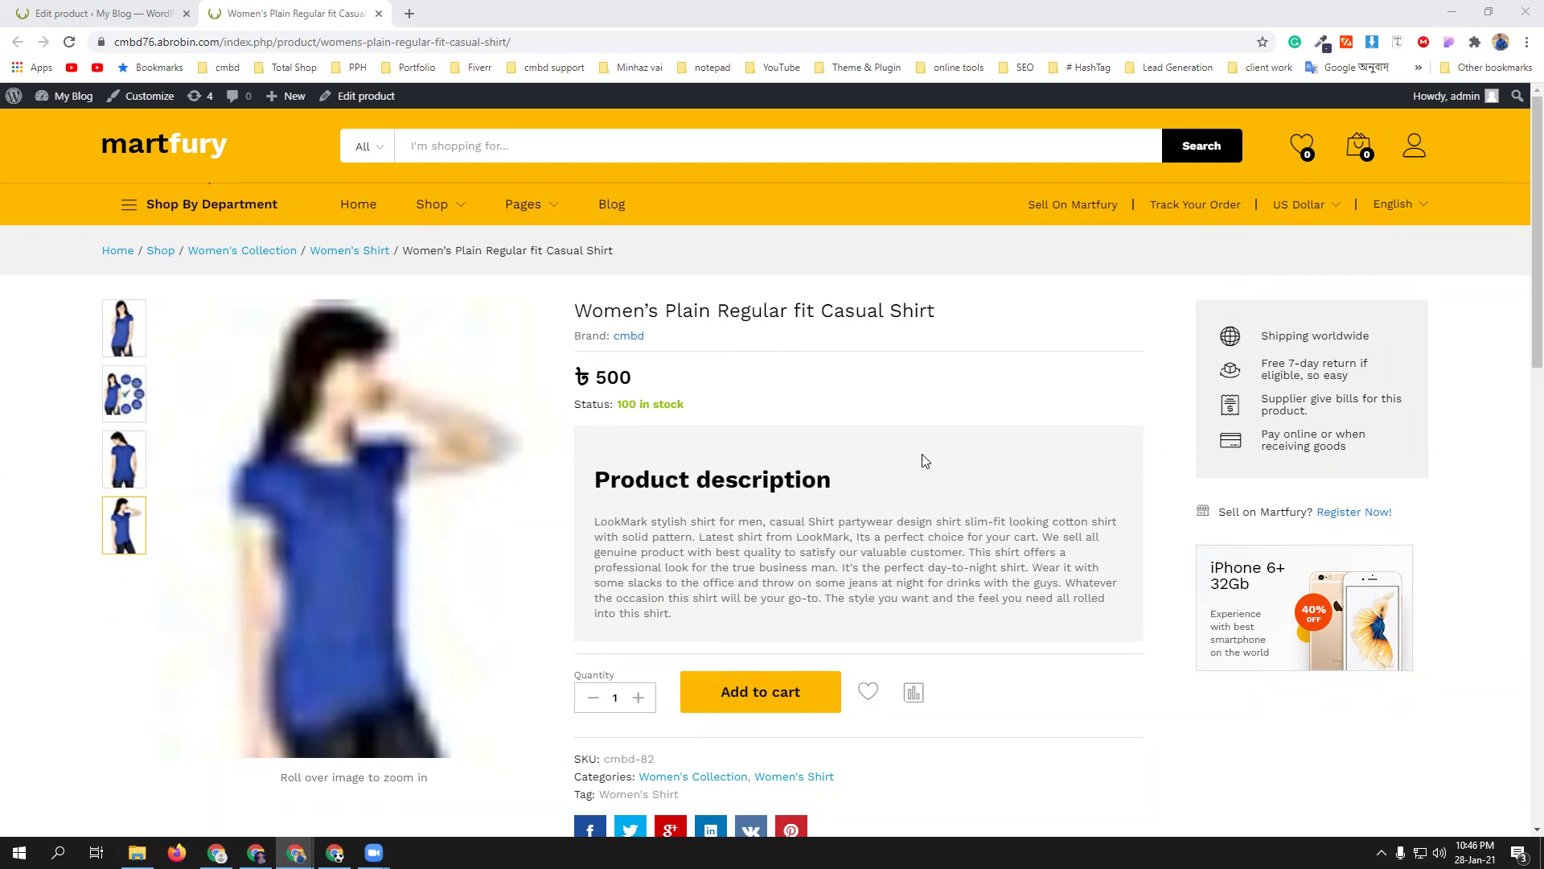
scroll(922, 461, down, 1)
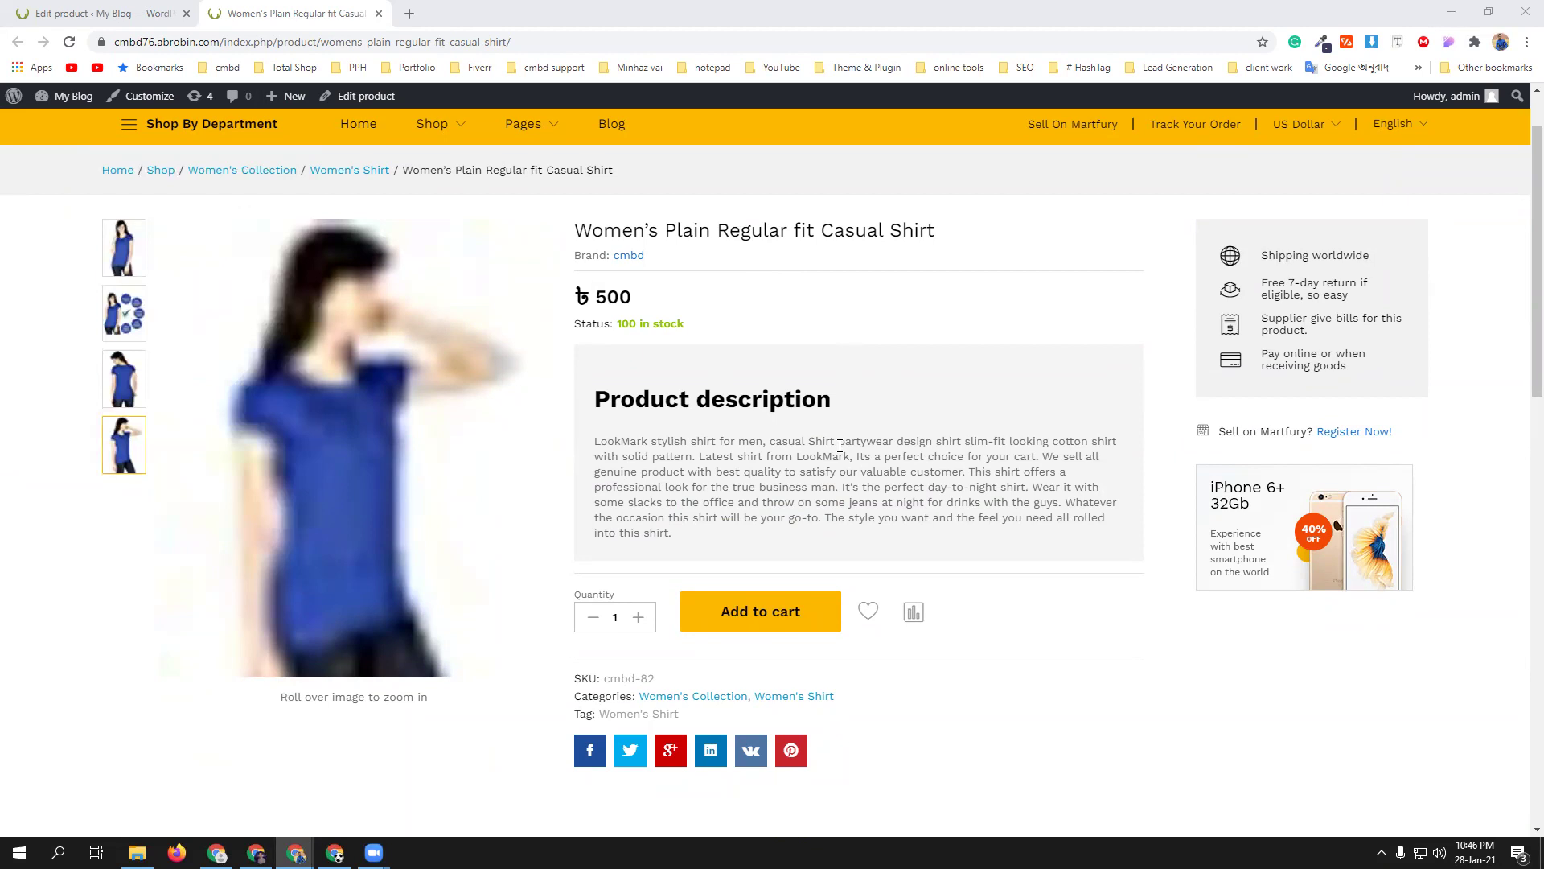
click(98, 12)
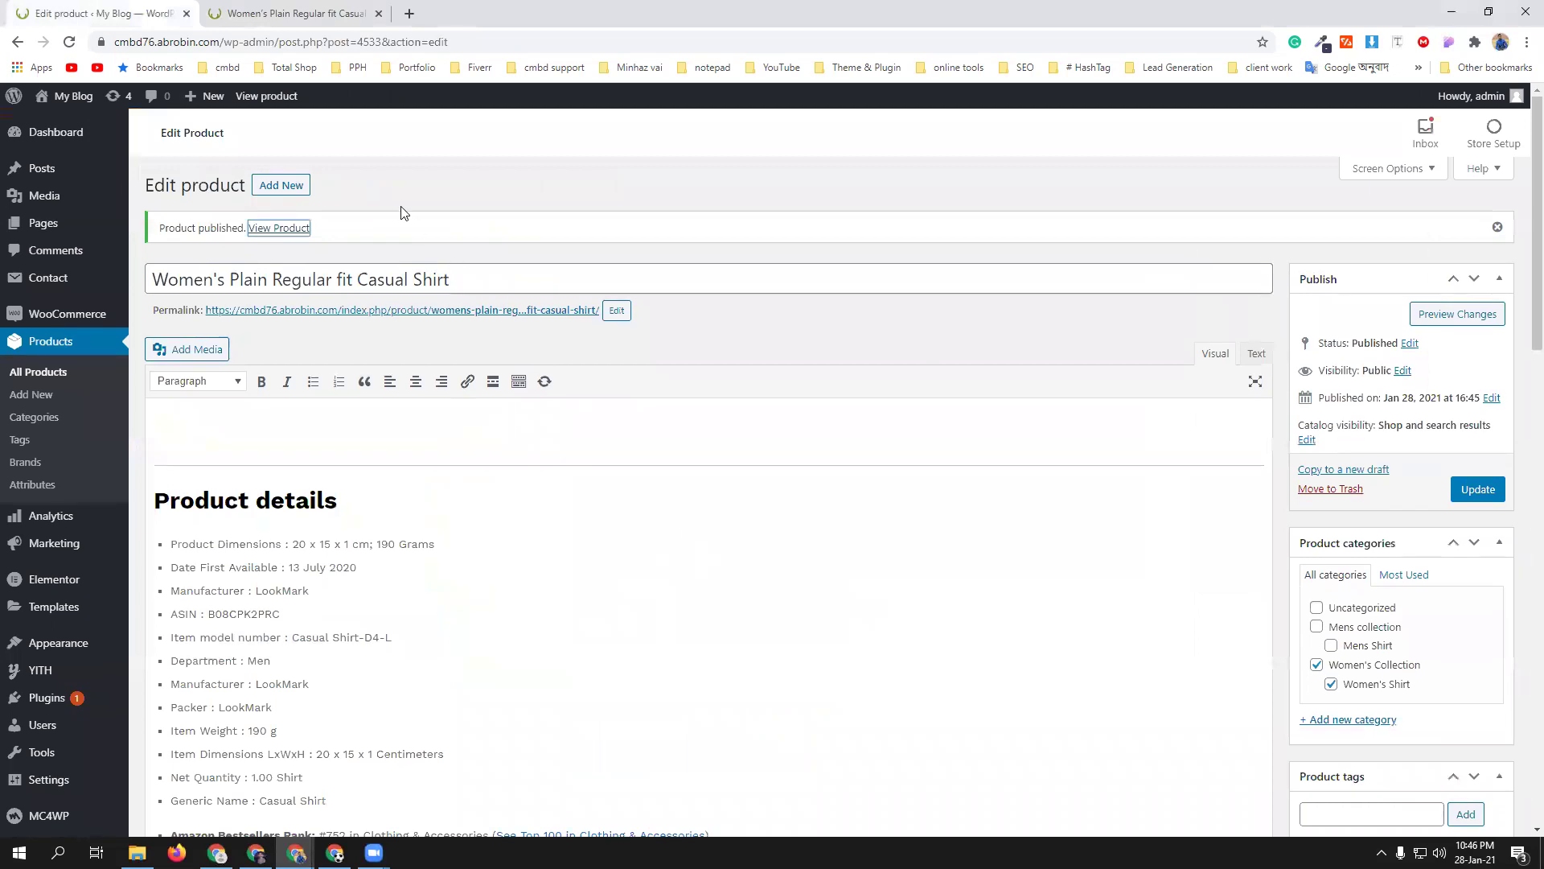
- Update the women's shirt product, then go to a blank Add new product page
click(282, 182)
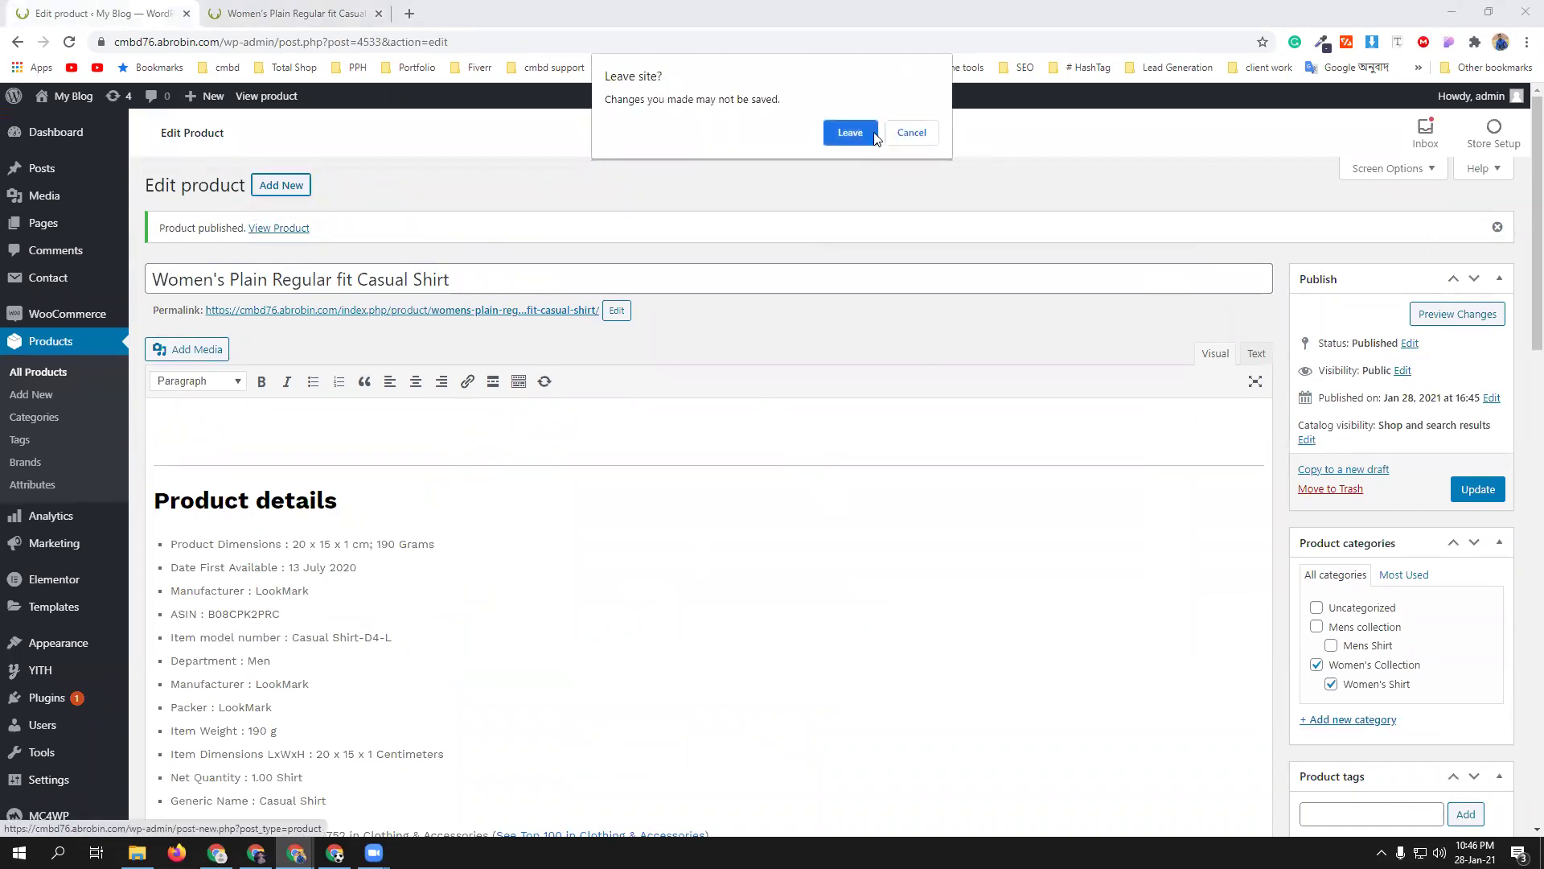
click(912, 133)
click(1477, 488)
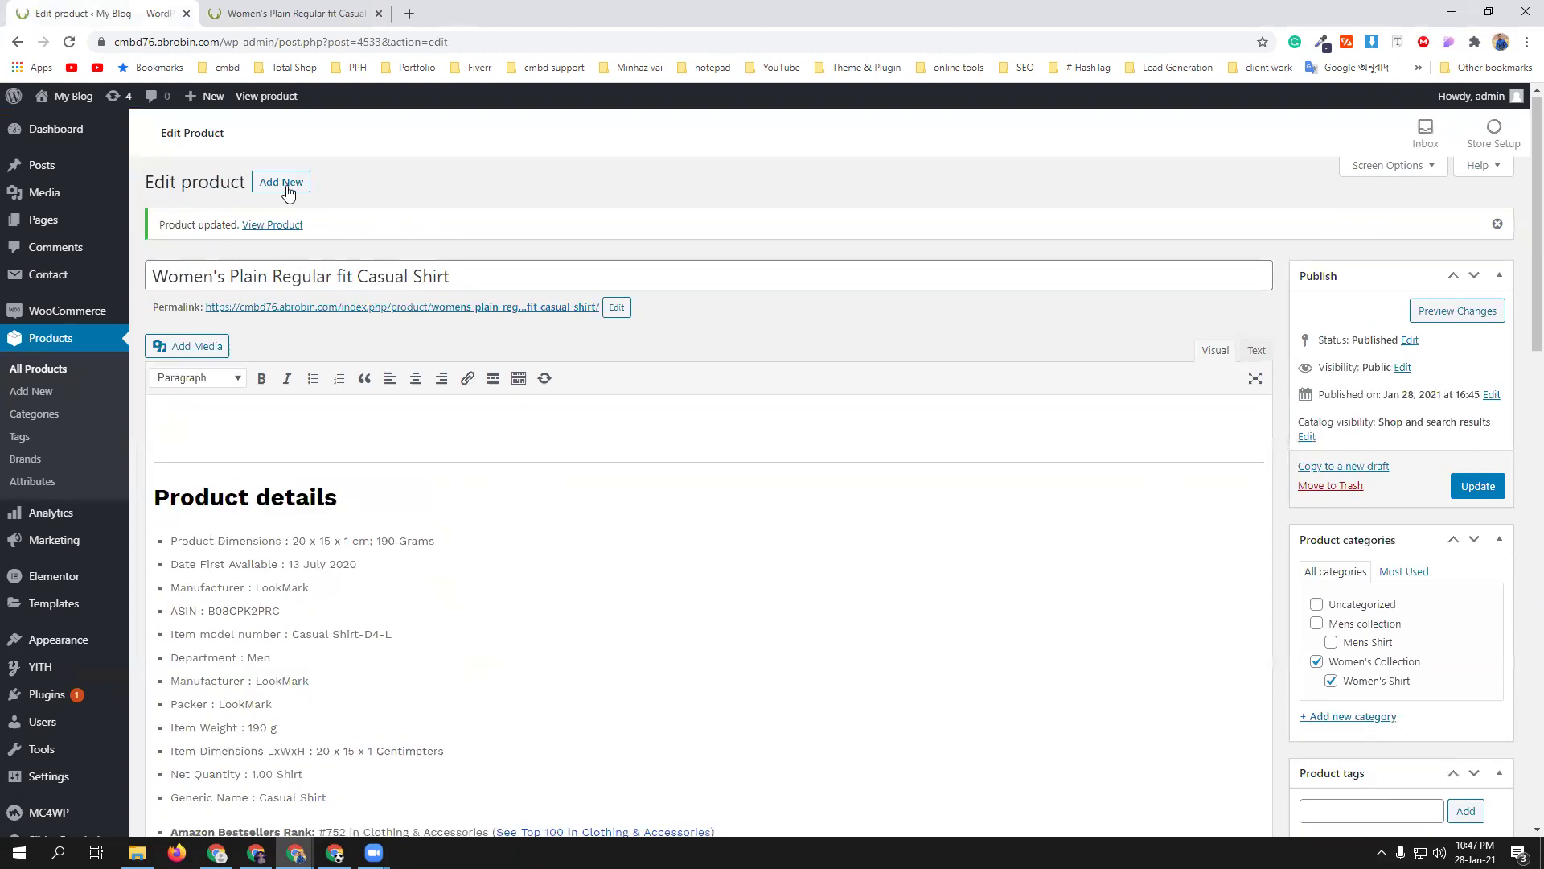
click(280, 185)
click(848, 134)
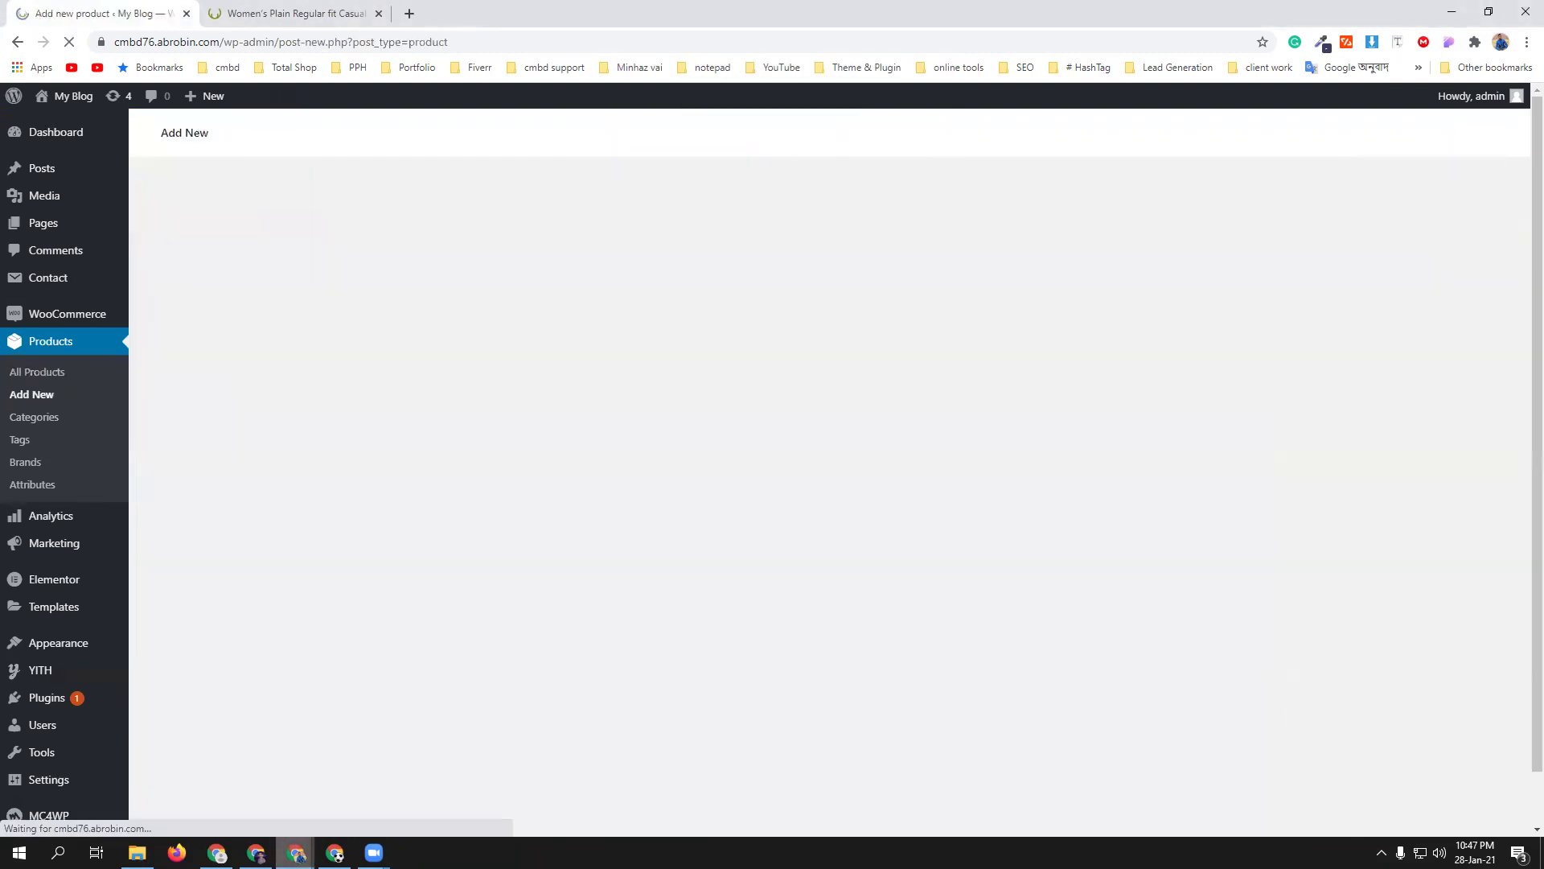
- Copy the shirt title from the Amazon listing and return to the new product page
mouse_move(296, 853)
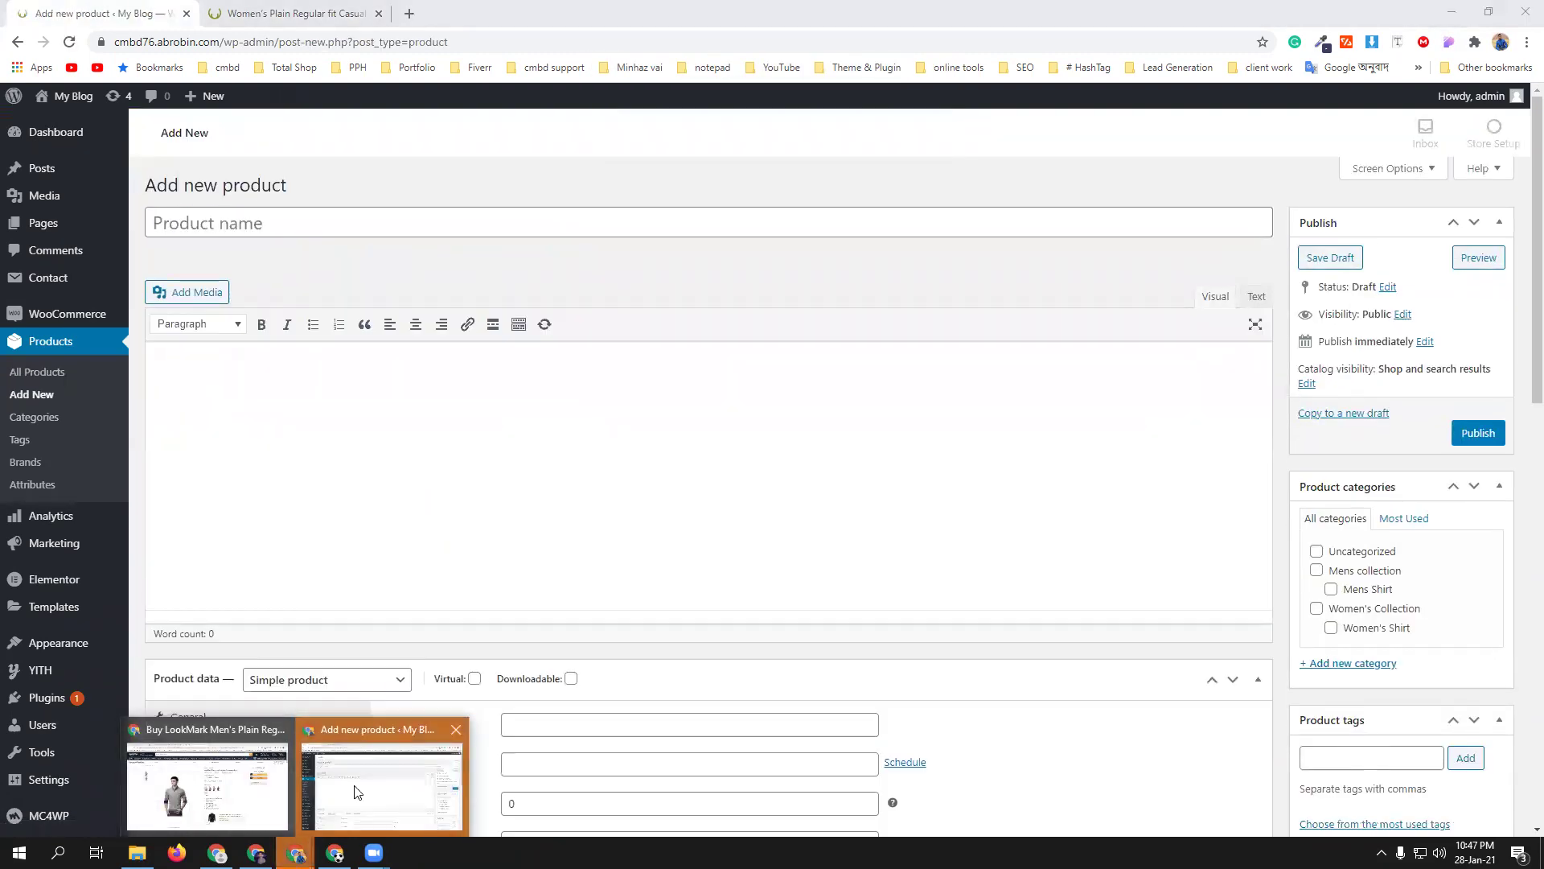
click(207, 776)
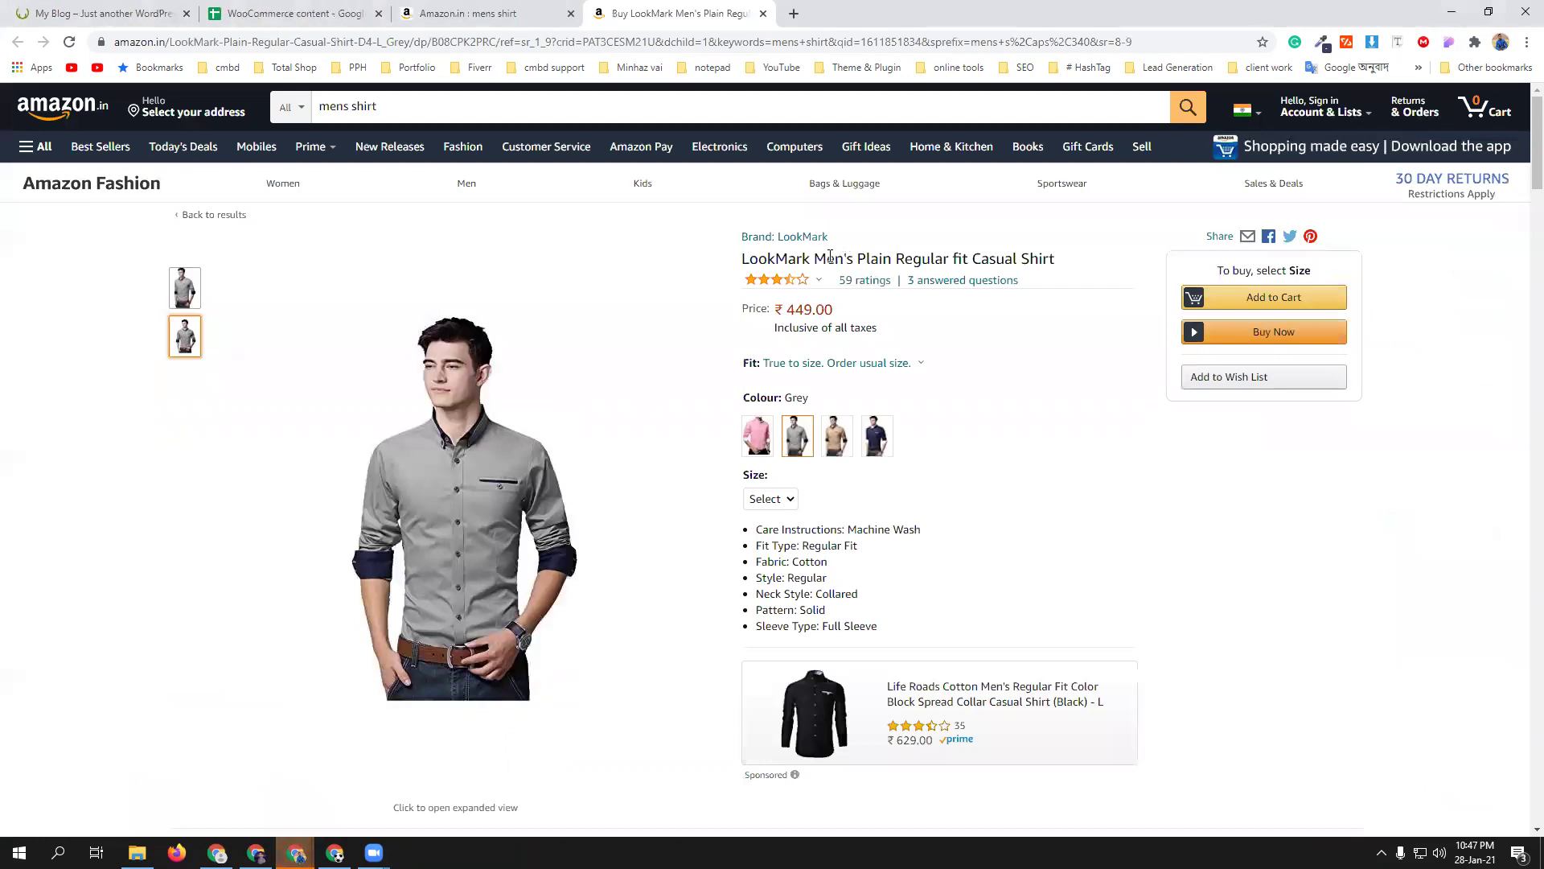
drag(815, 259, 1061, 267)
key(ctrl+c)
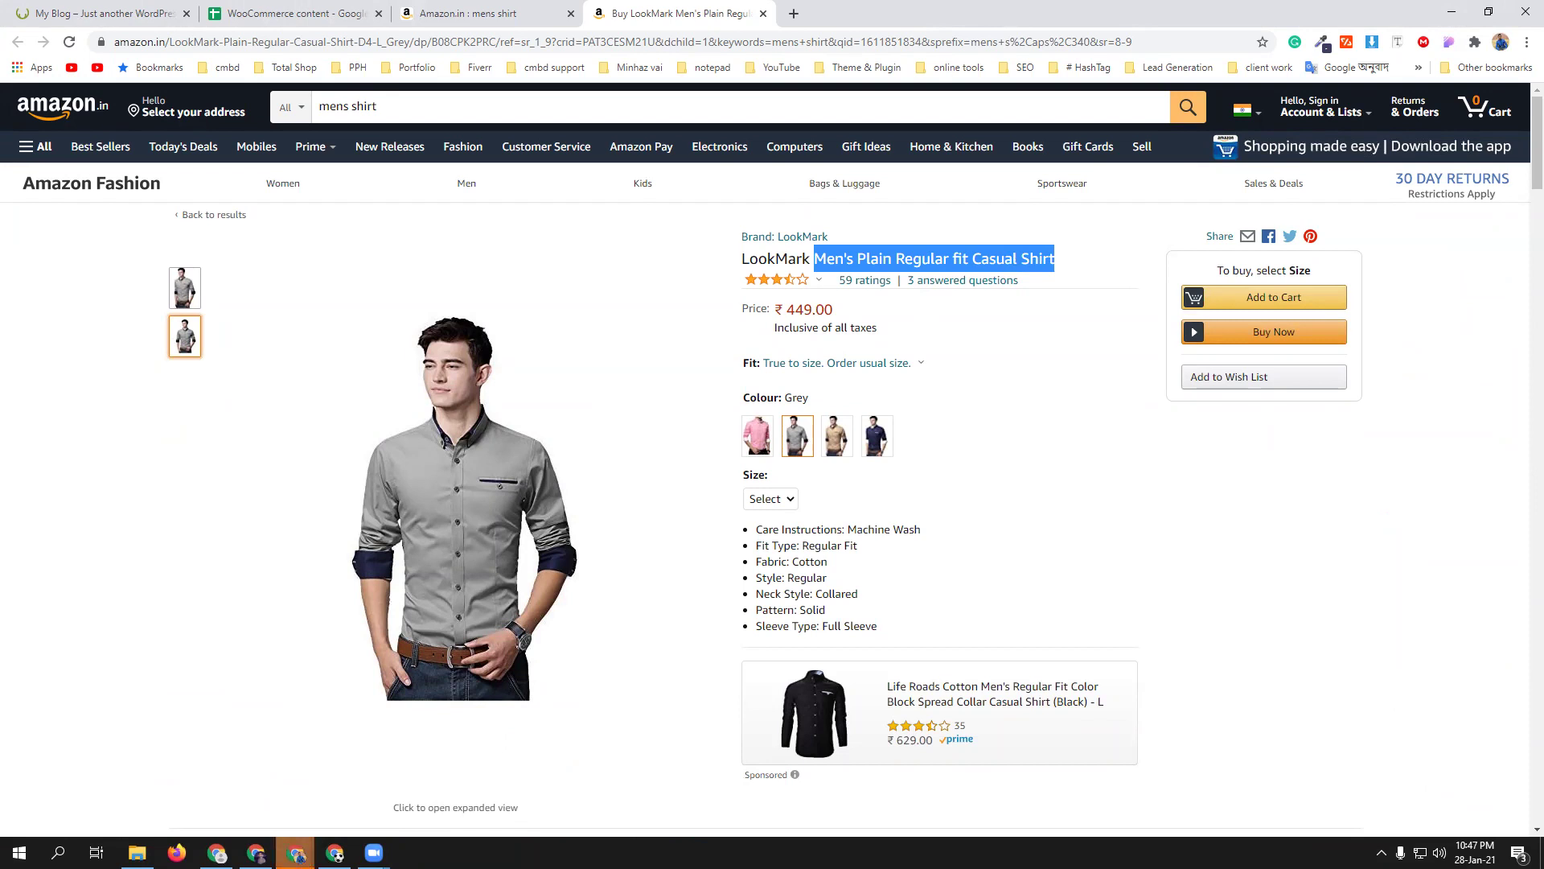
mouse_move(296, 853)
click(370, 776)
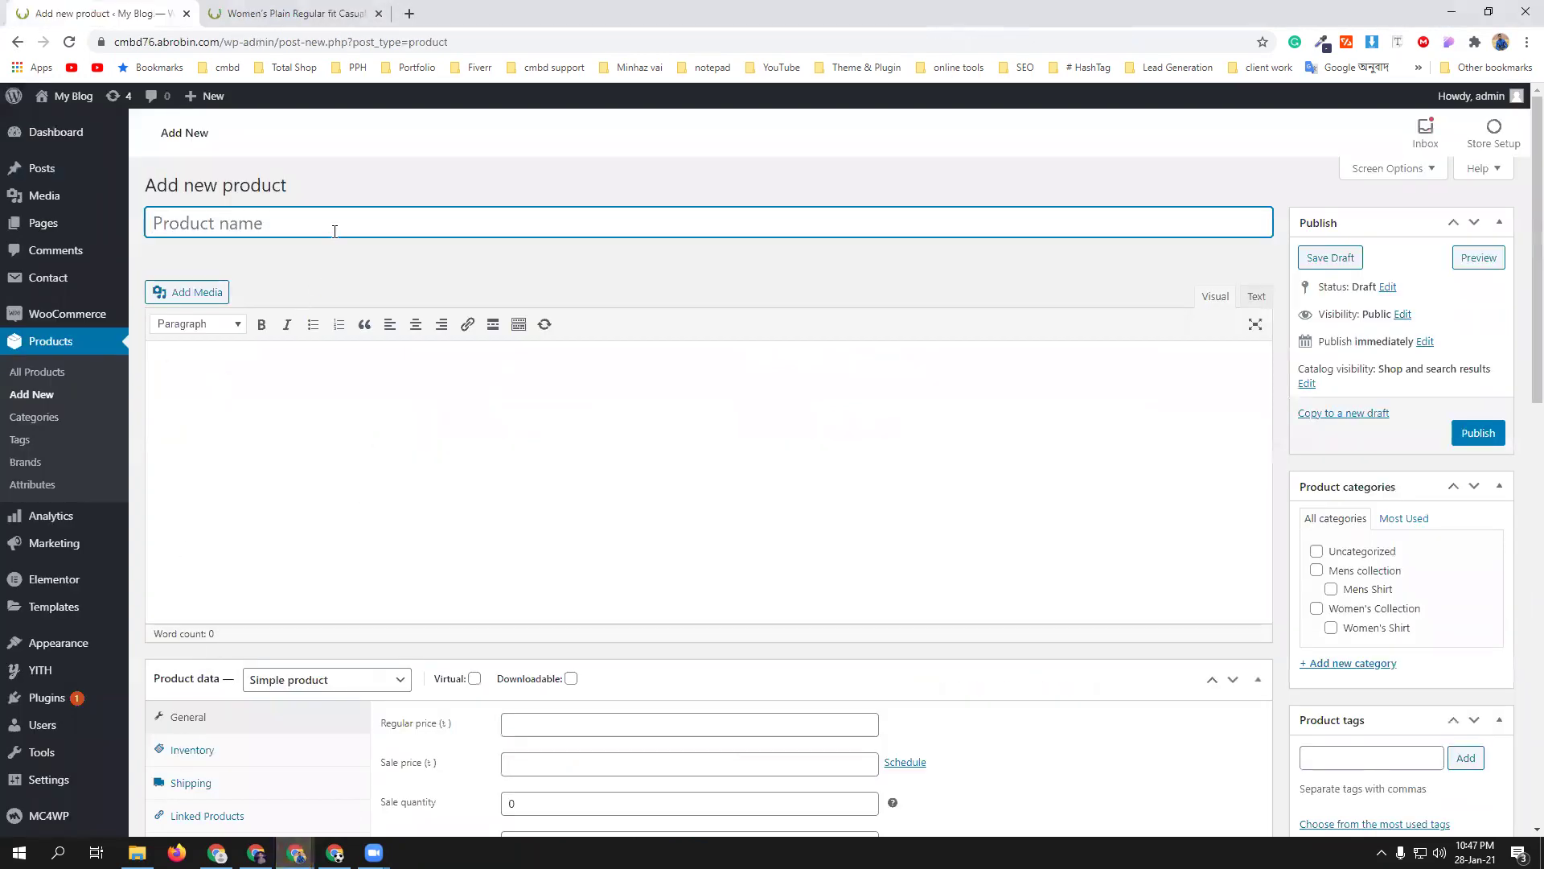
- Name the product 'Men's Plain Regular fit Casual Shirt' and paste the seven Amazon bullets into its description
key(ctrl+v)
click(296, 853)
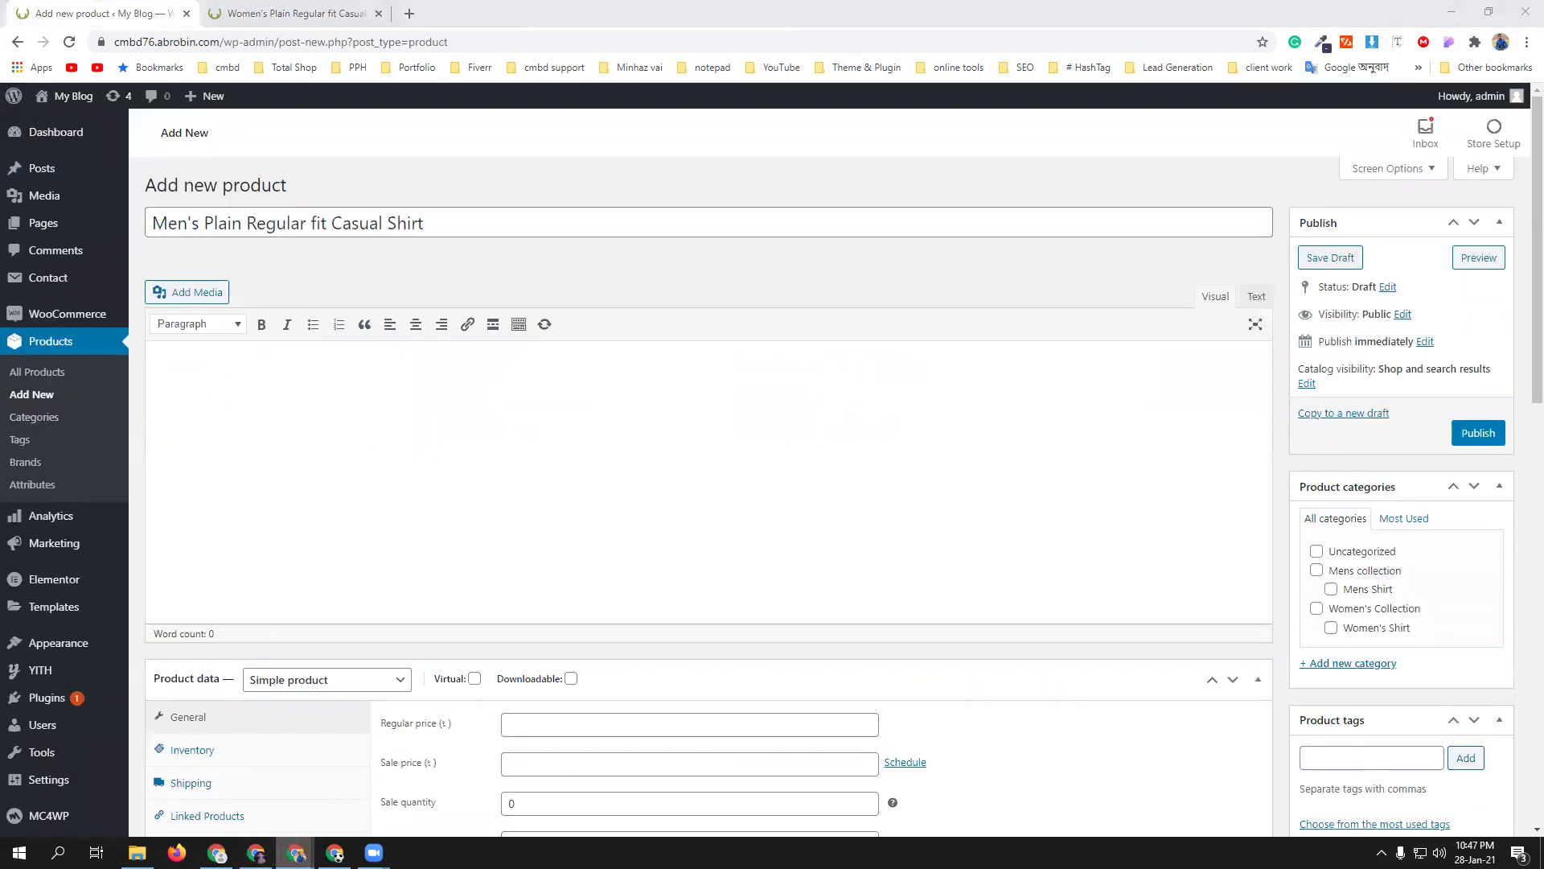
click(278, 819)
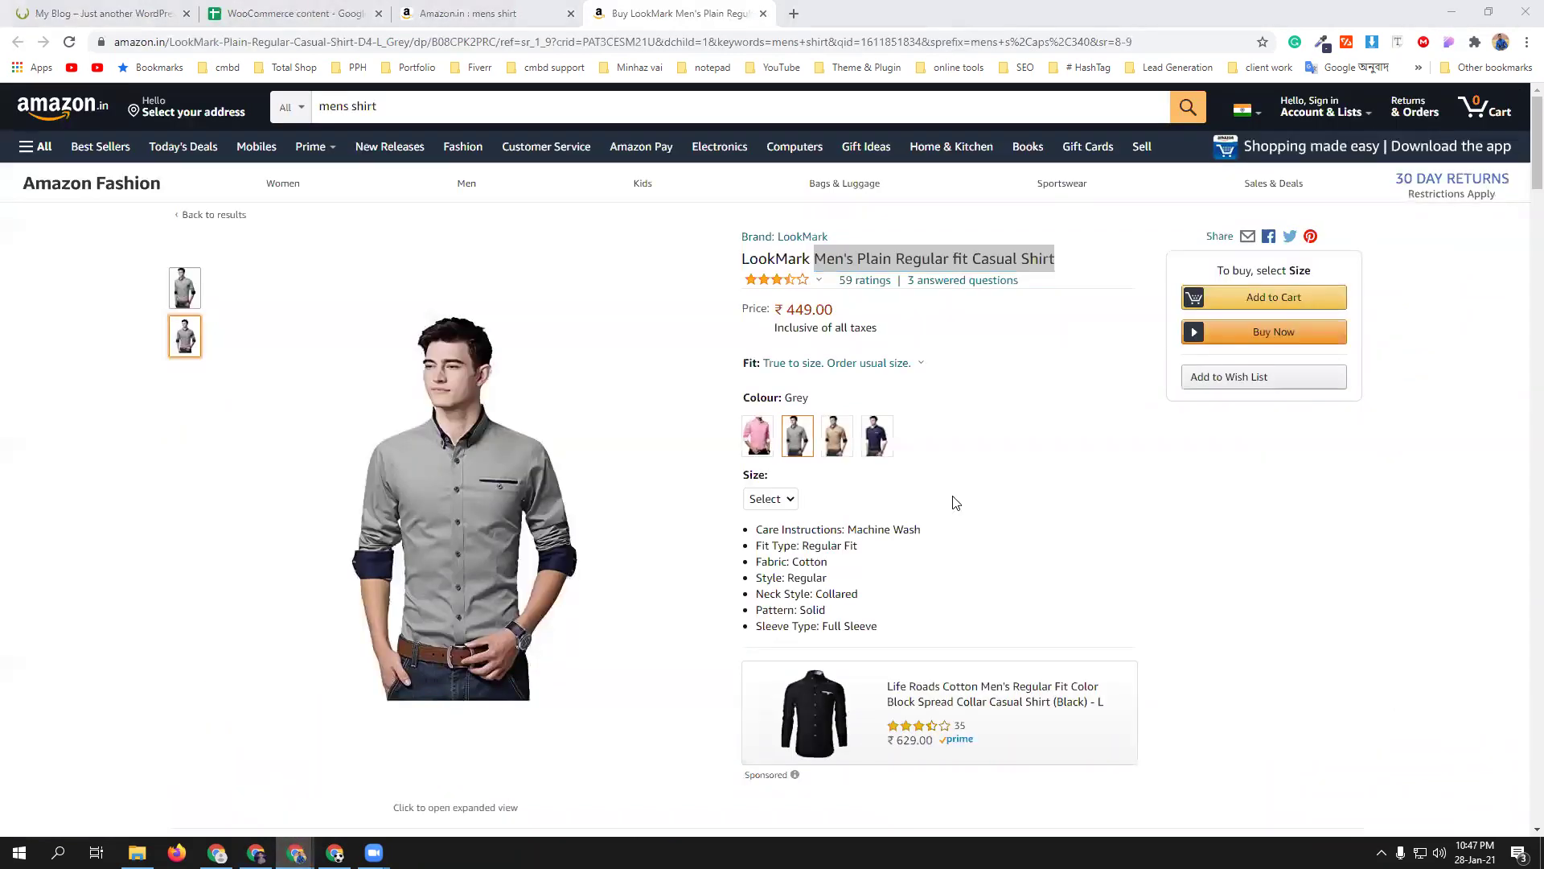
drag(744, 533, 902, 637)
key(ctrl+c)
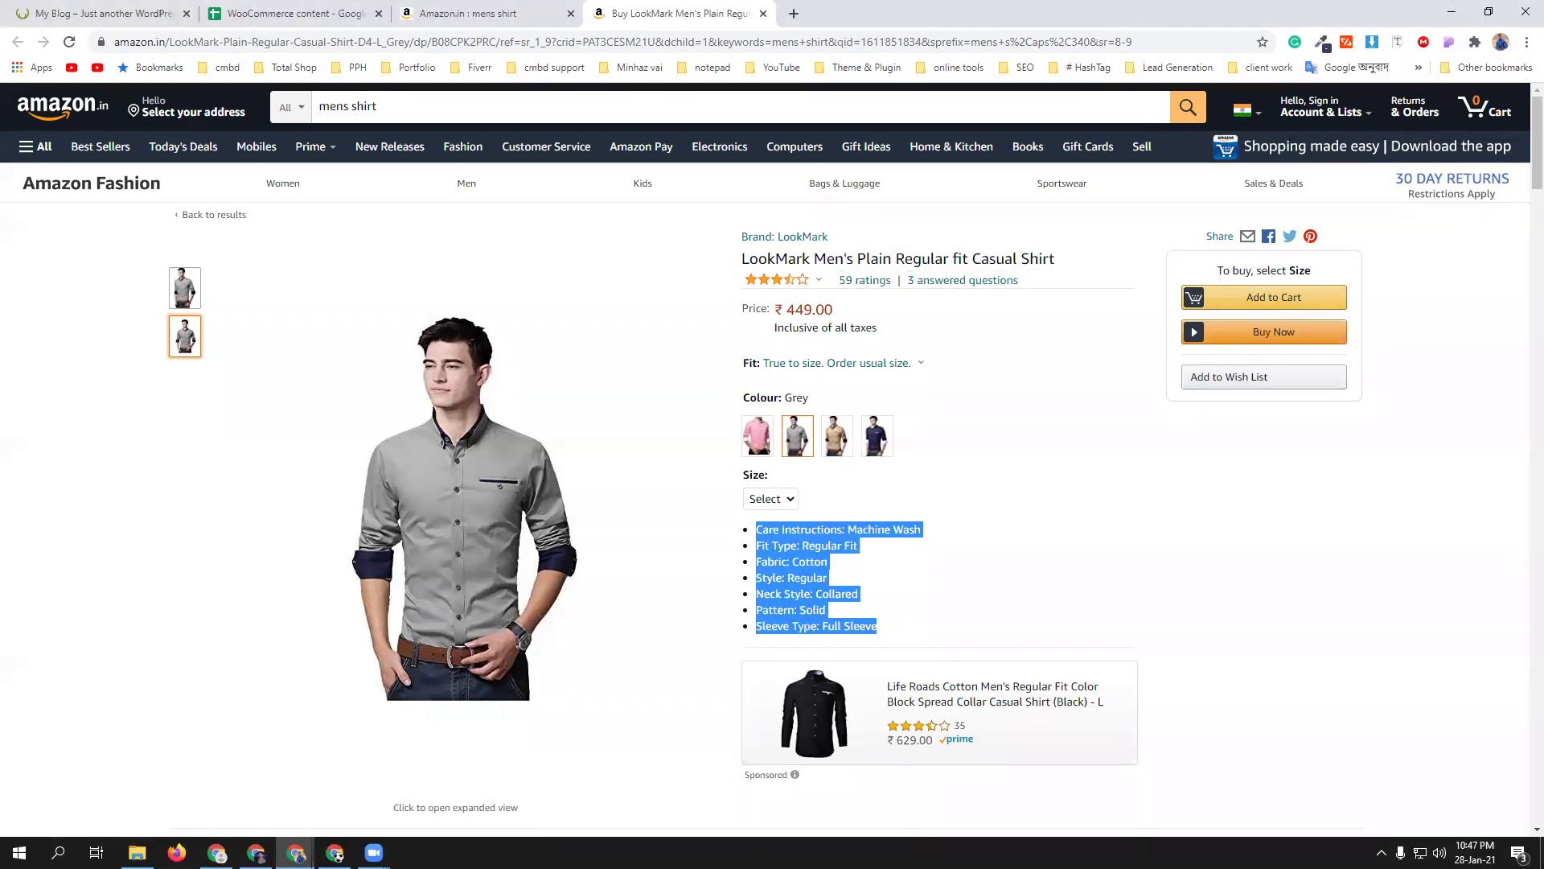
click(295, 852)
click(313, 417)
key(ctrl+v)
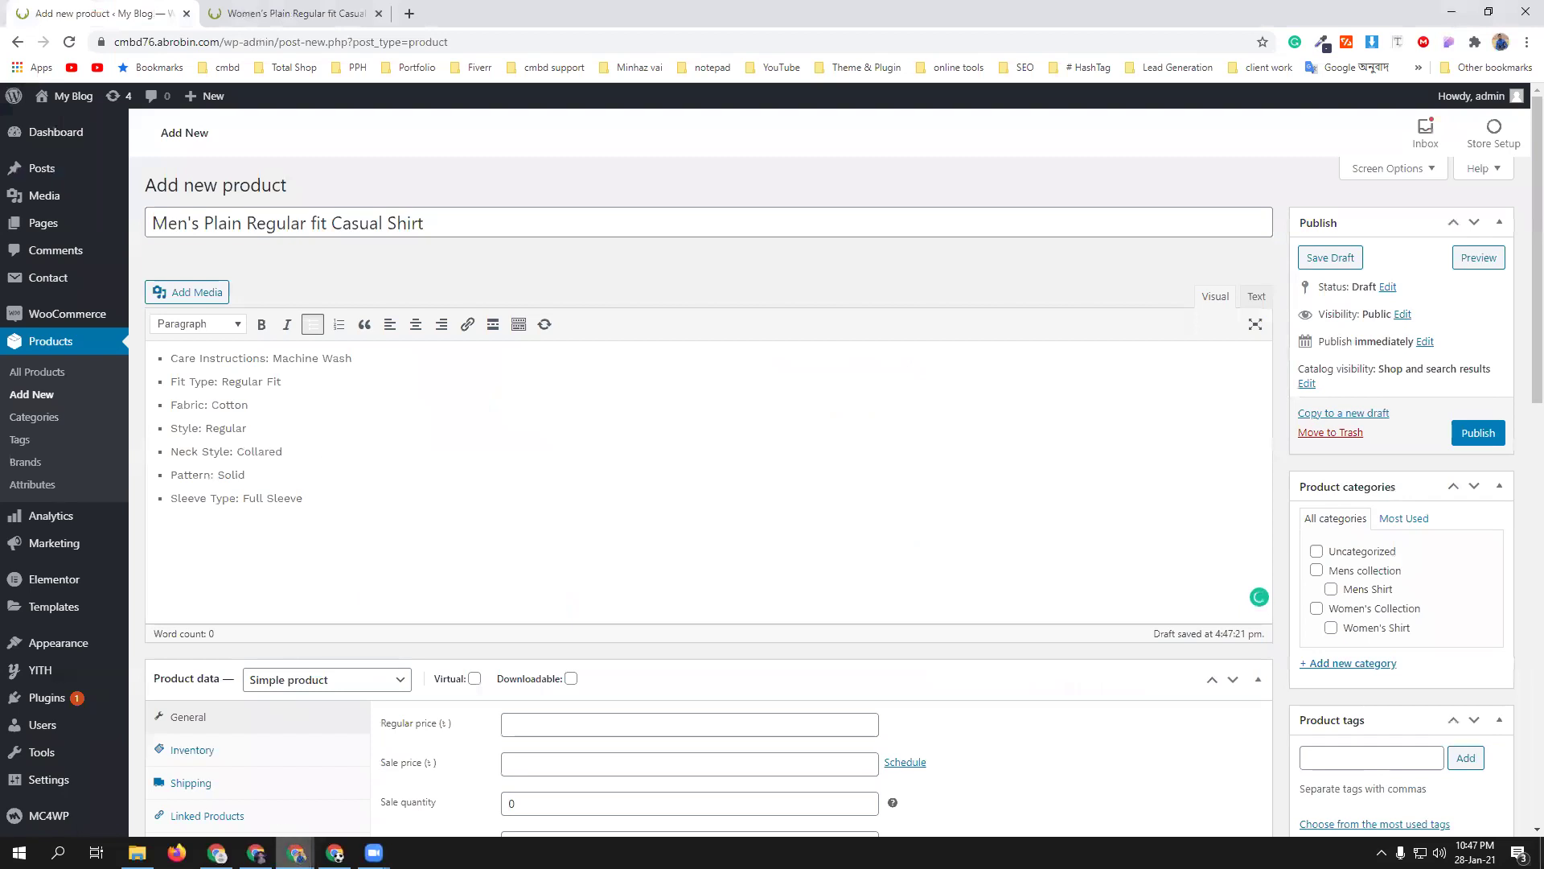
mouse_move(217, 853)
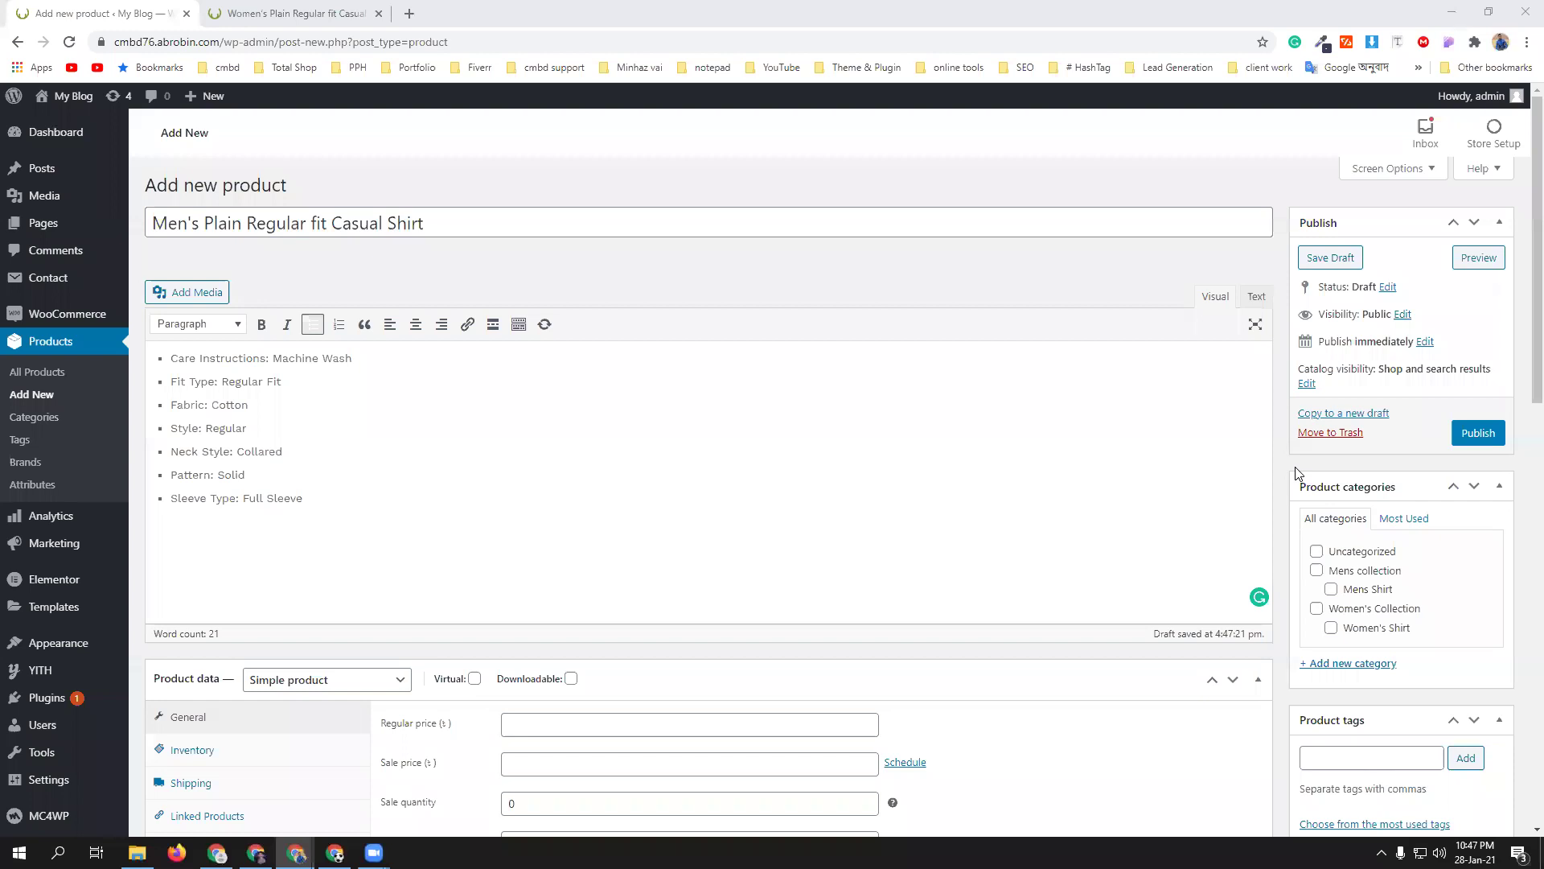
- Choose size L on the grey LookMark shirt's Amazon listing and scroll through its details
mouse_move(296, 853)
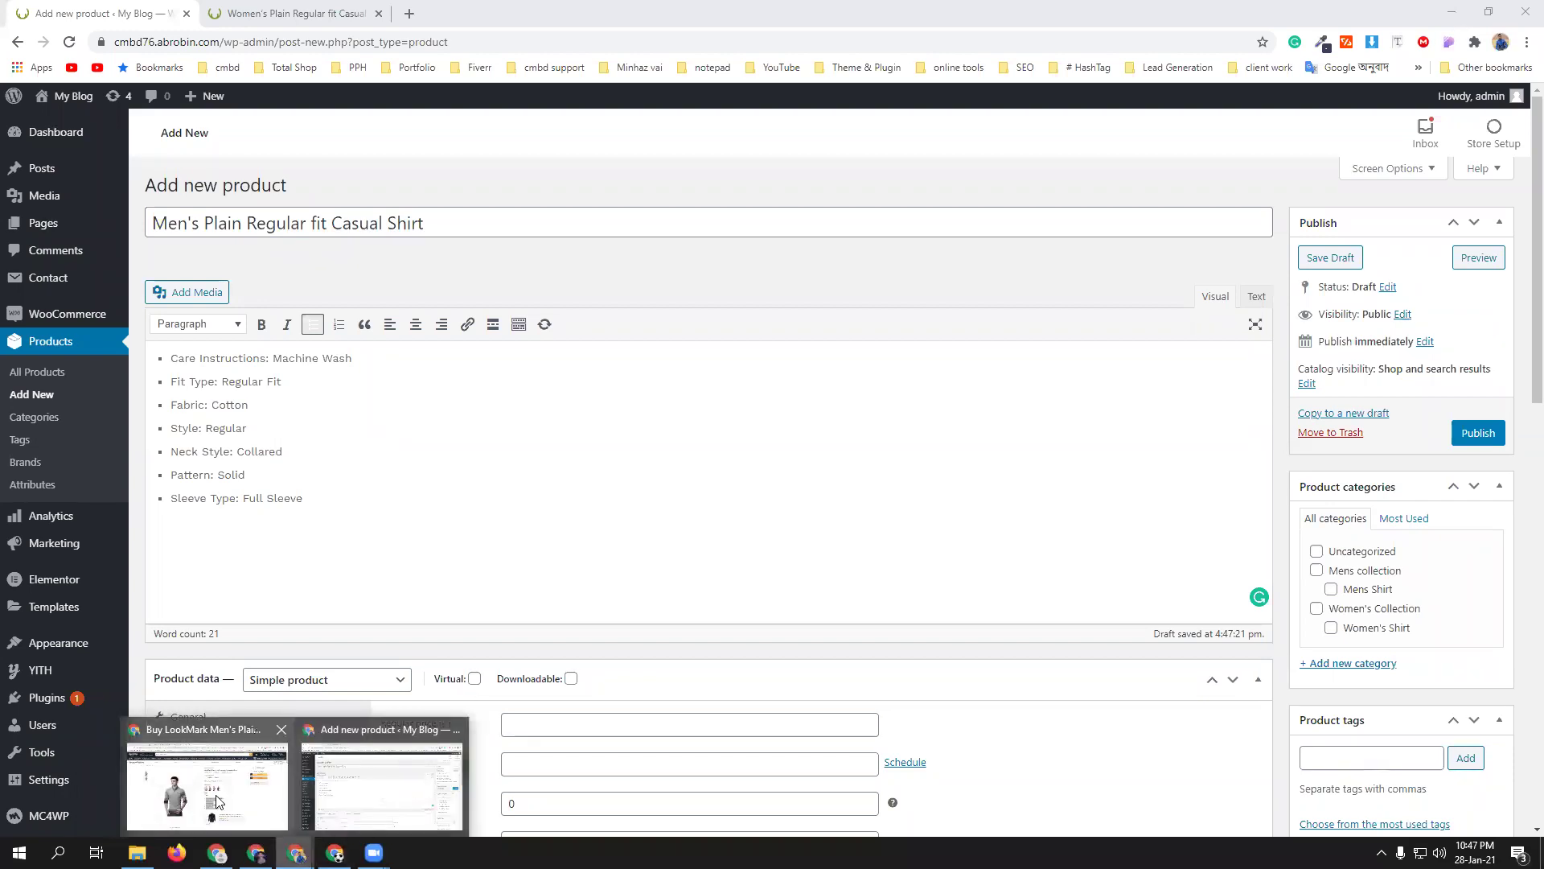
click(216, 800)
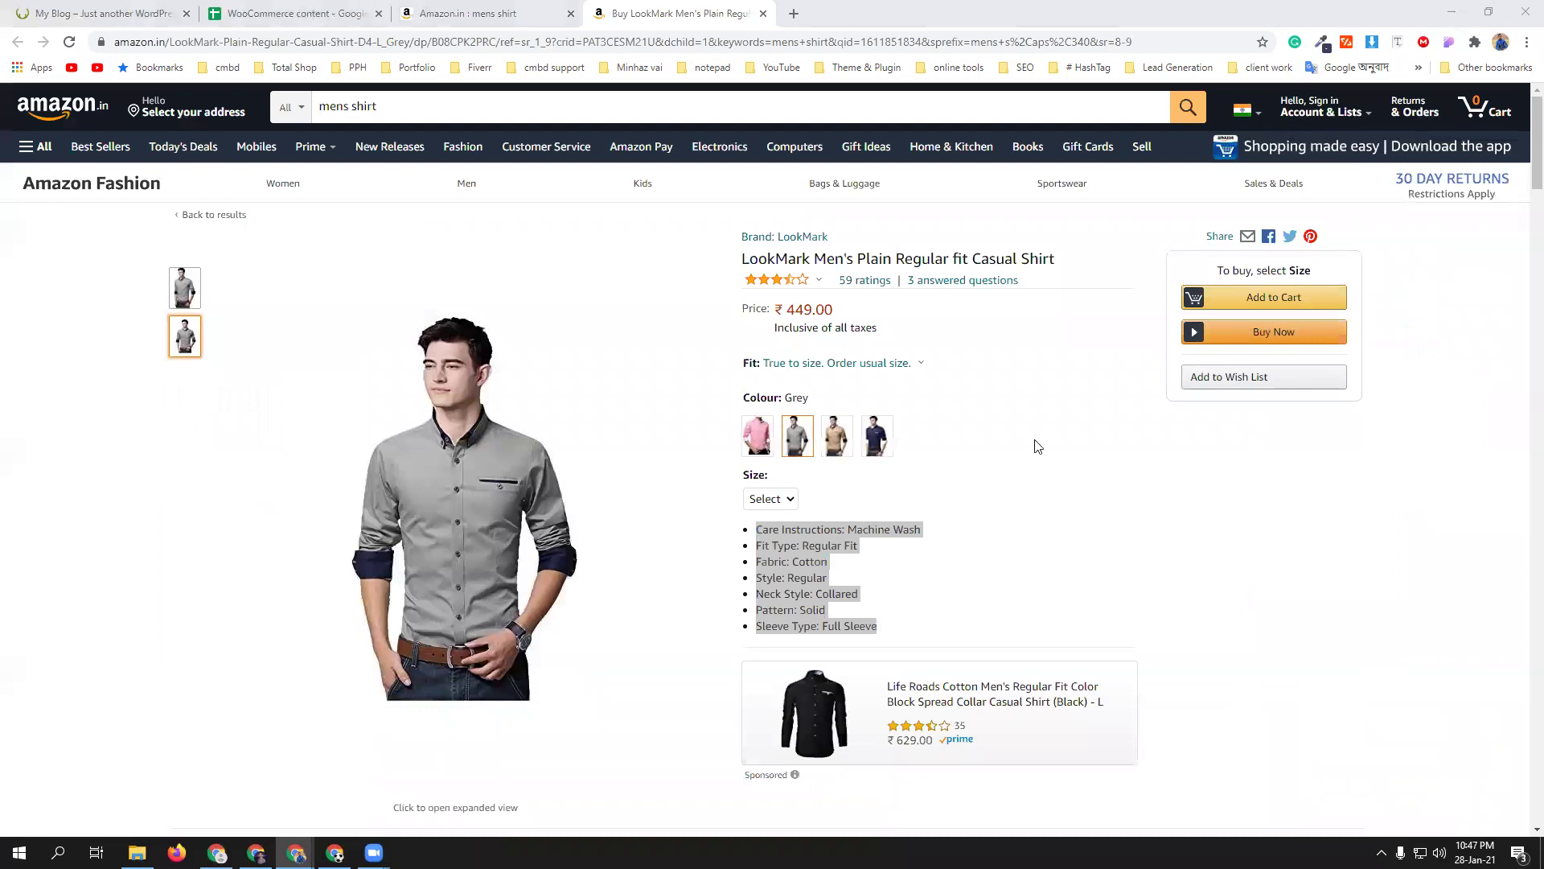
click(1011, 475)
click(792, 502)
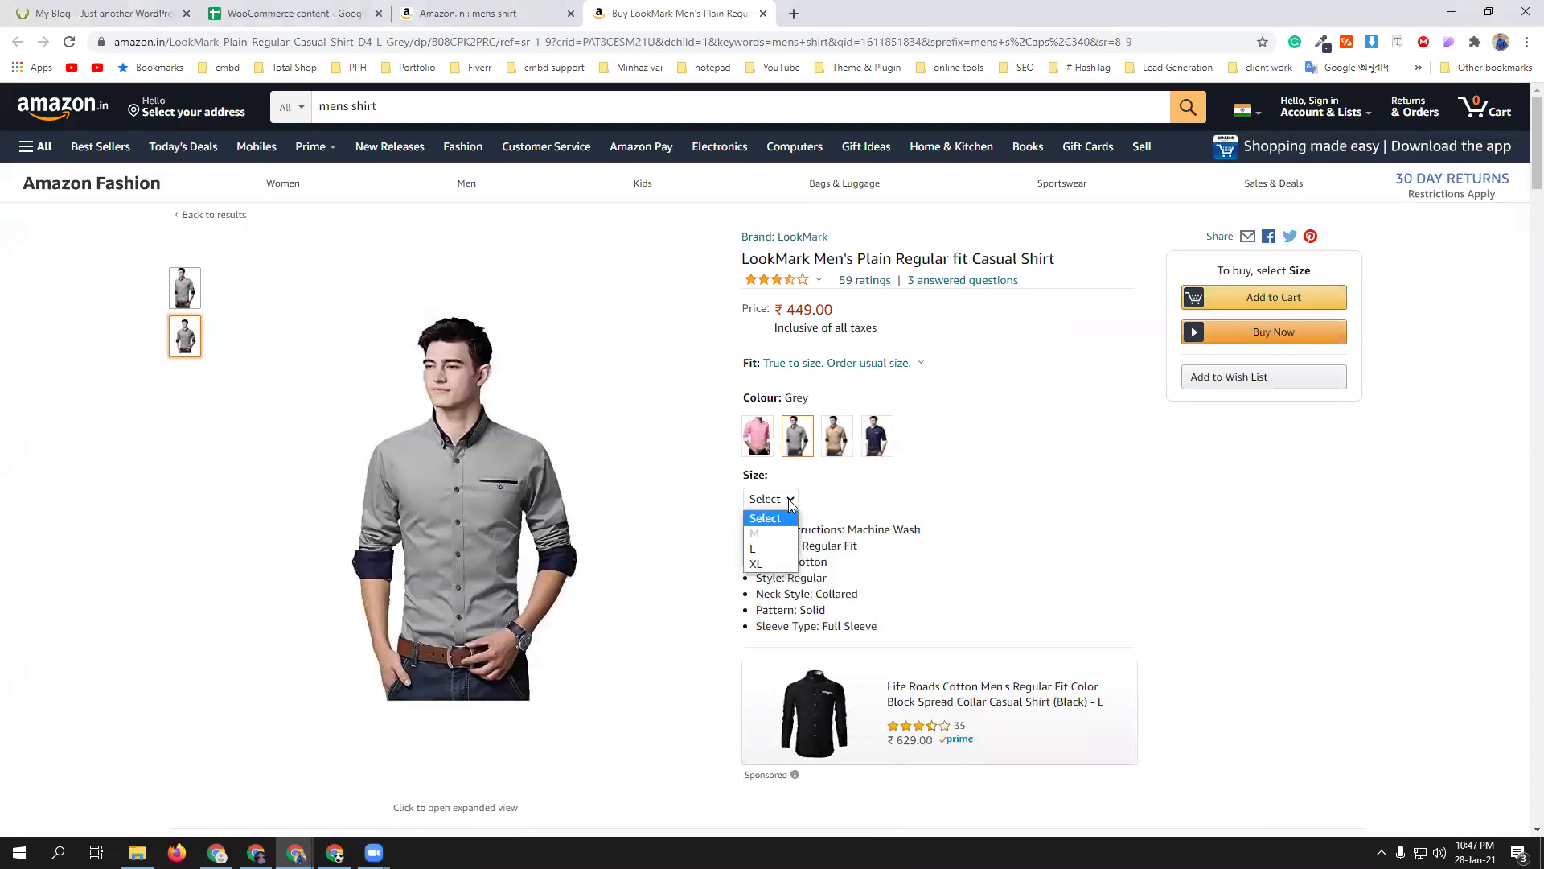
click(817, 531)
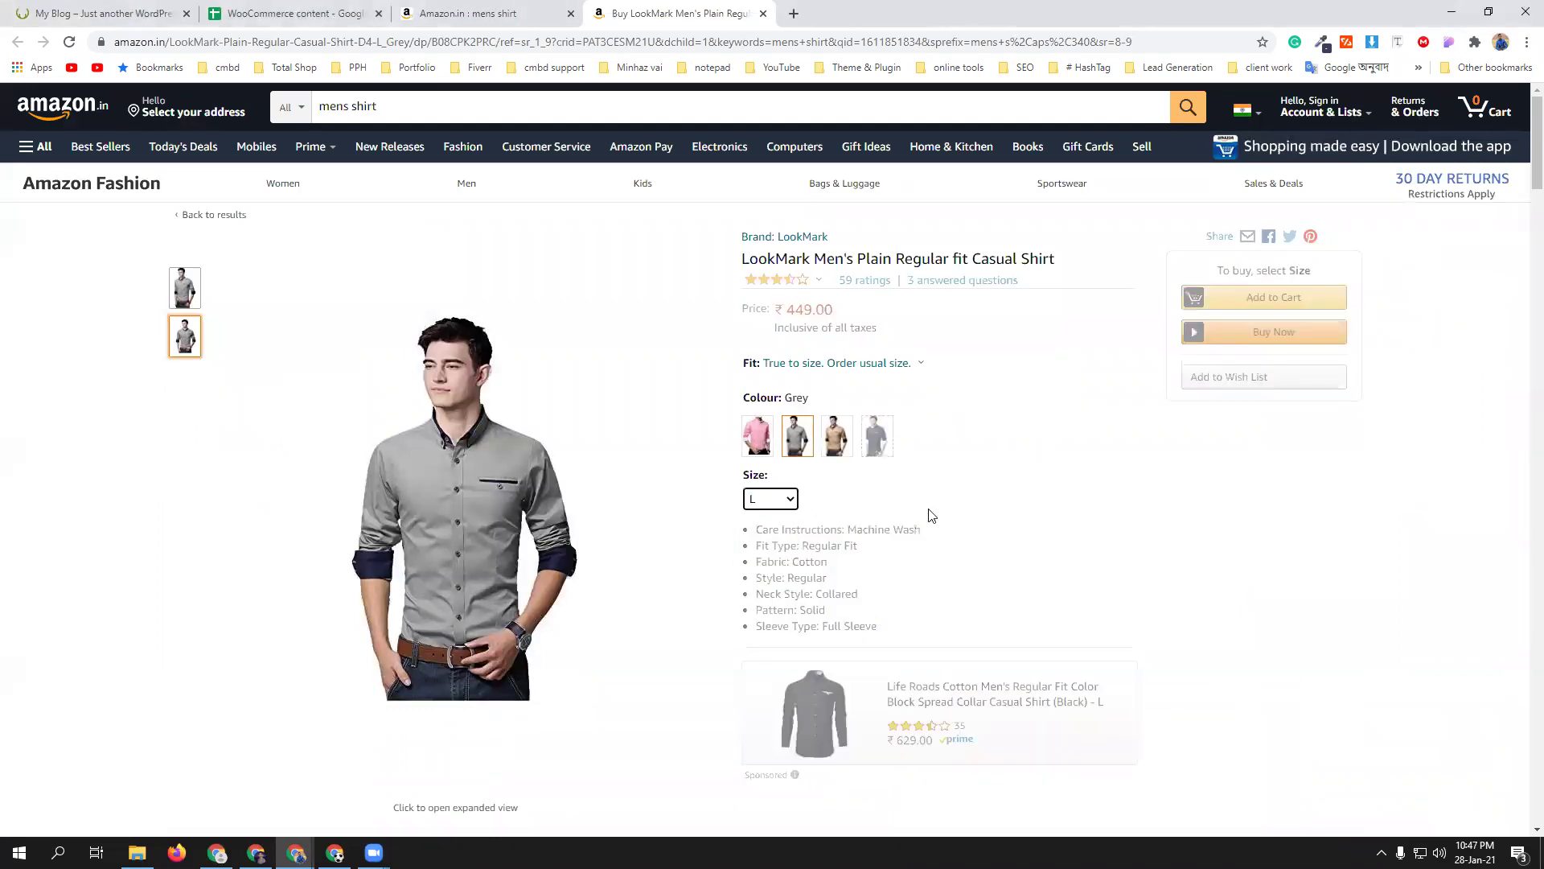
scroll(758, 555, down, 6)
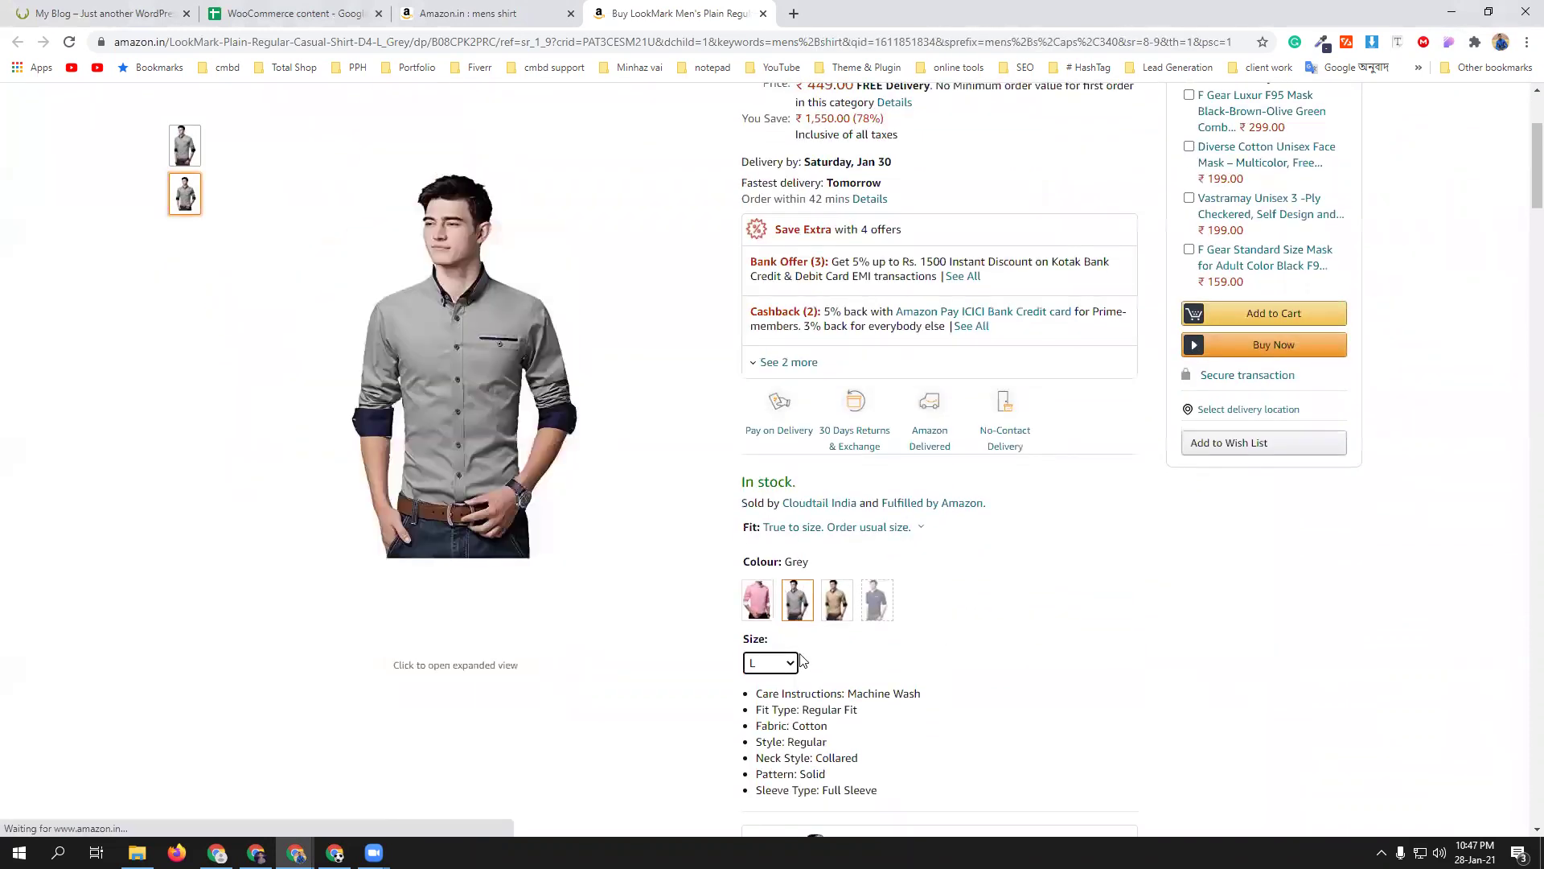
scroll(933, 668, down, 2)
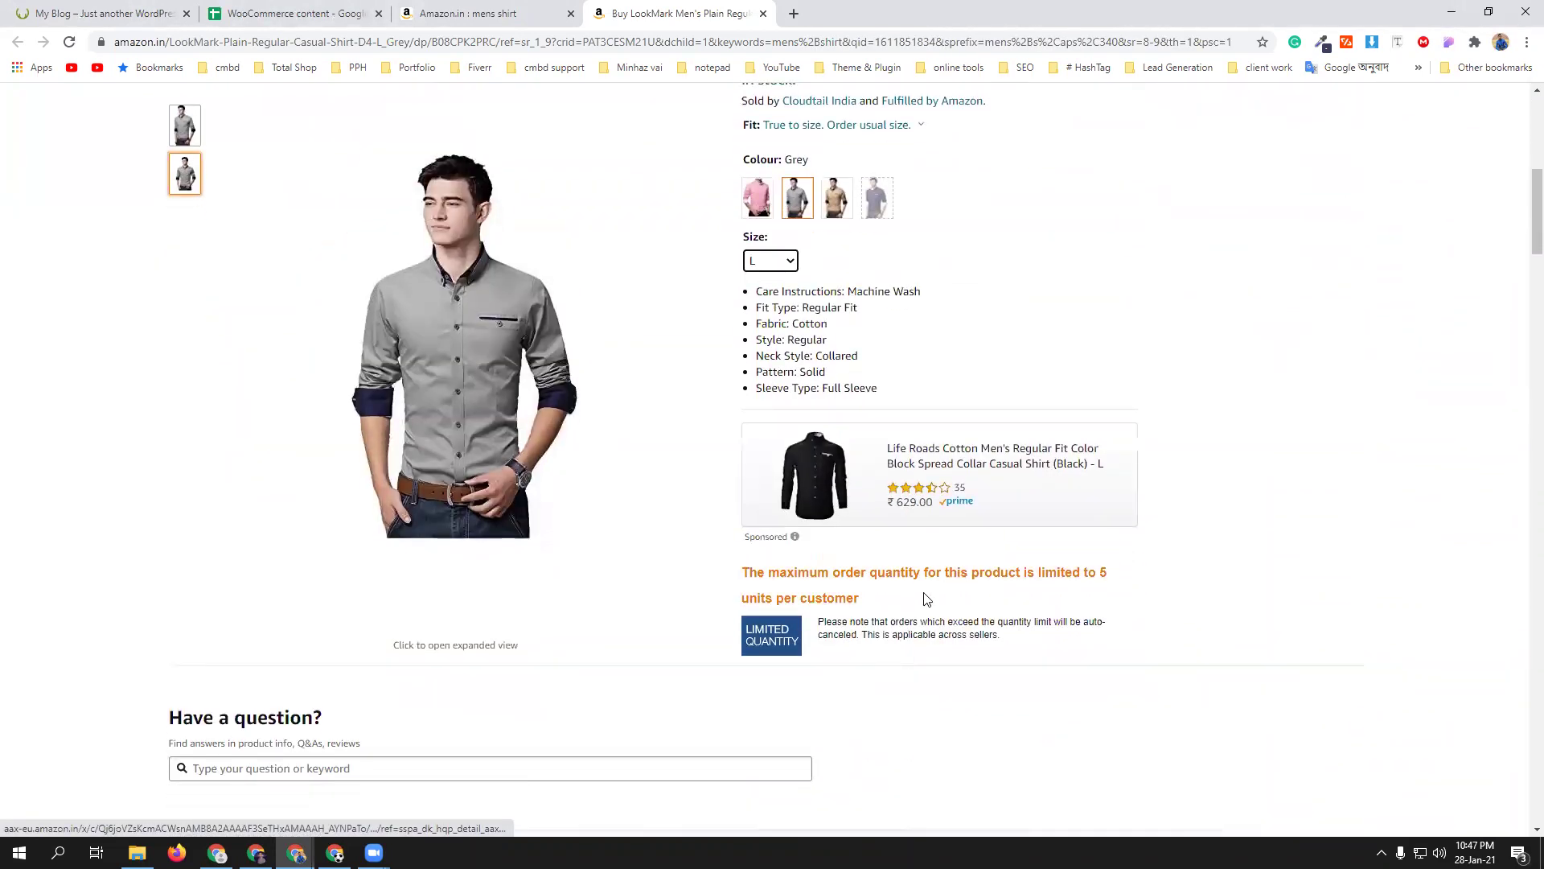
scroll(917, 563, up, 4)
click(797, 527)
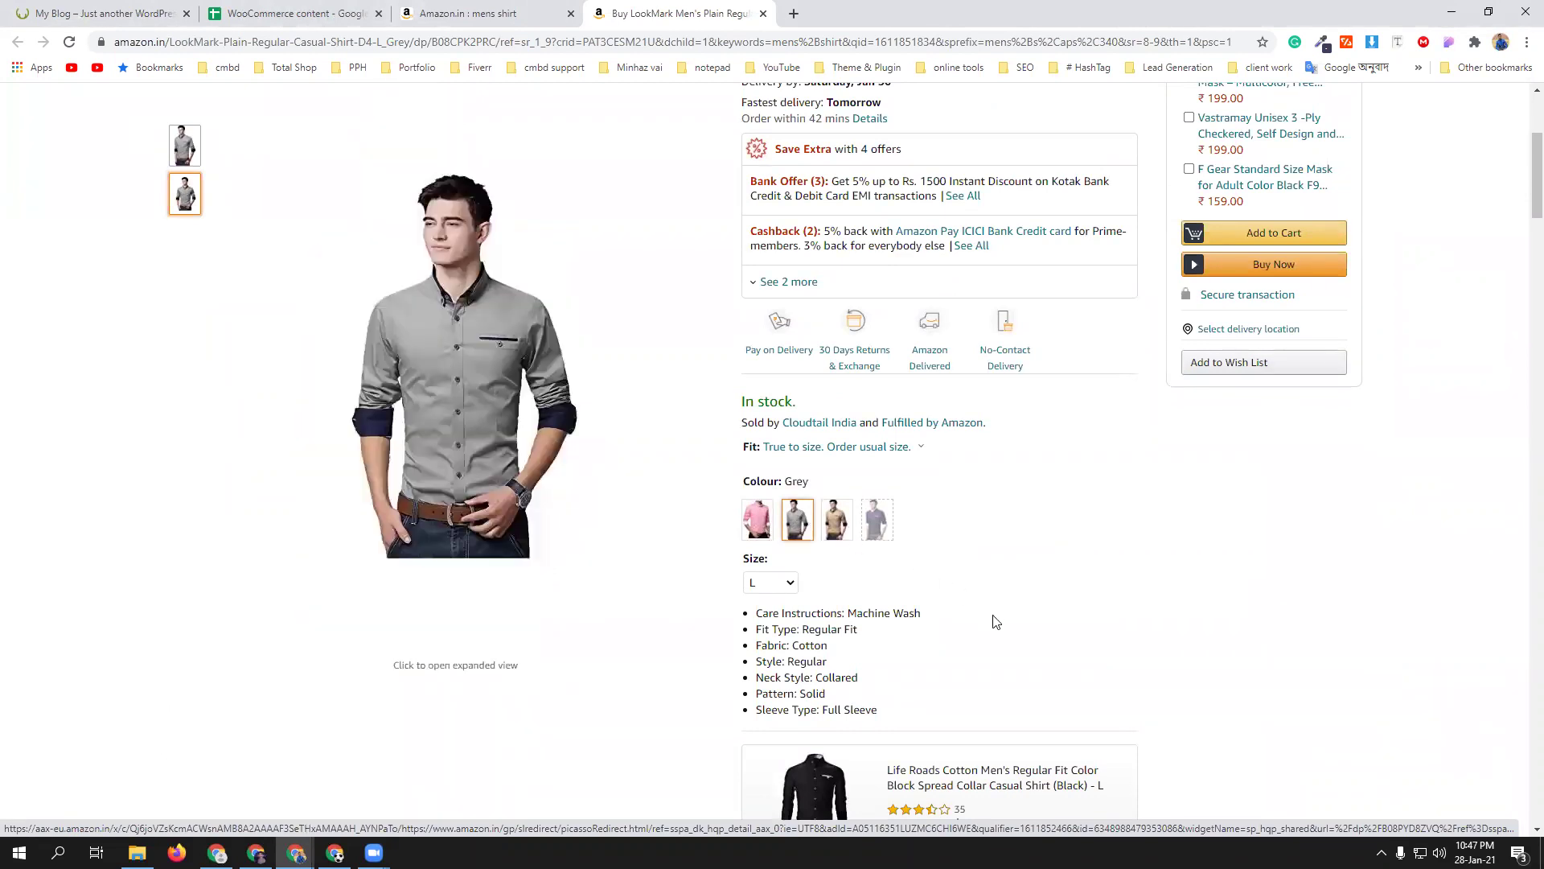
scroll(999, 623, up, 1)
scroll(999, 623, up, 3)
scroll(989, 616, down, 4)
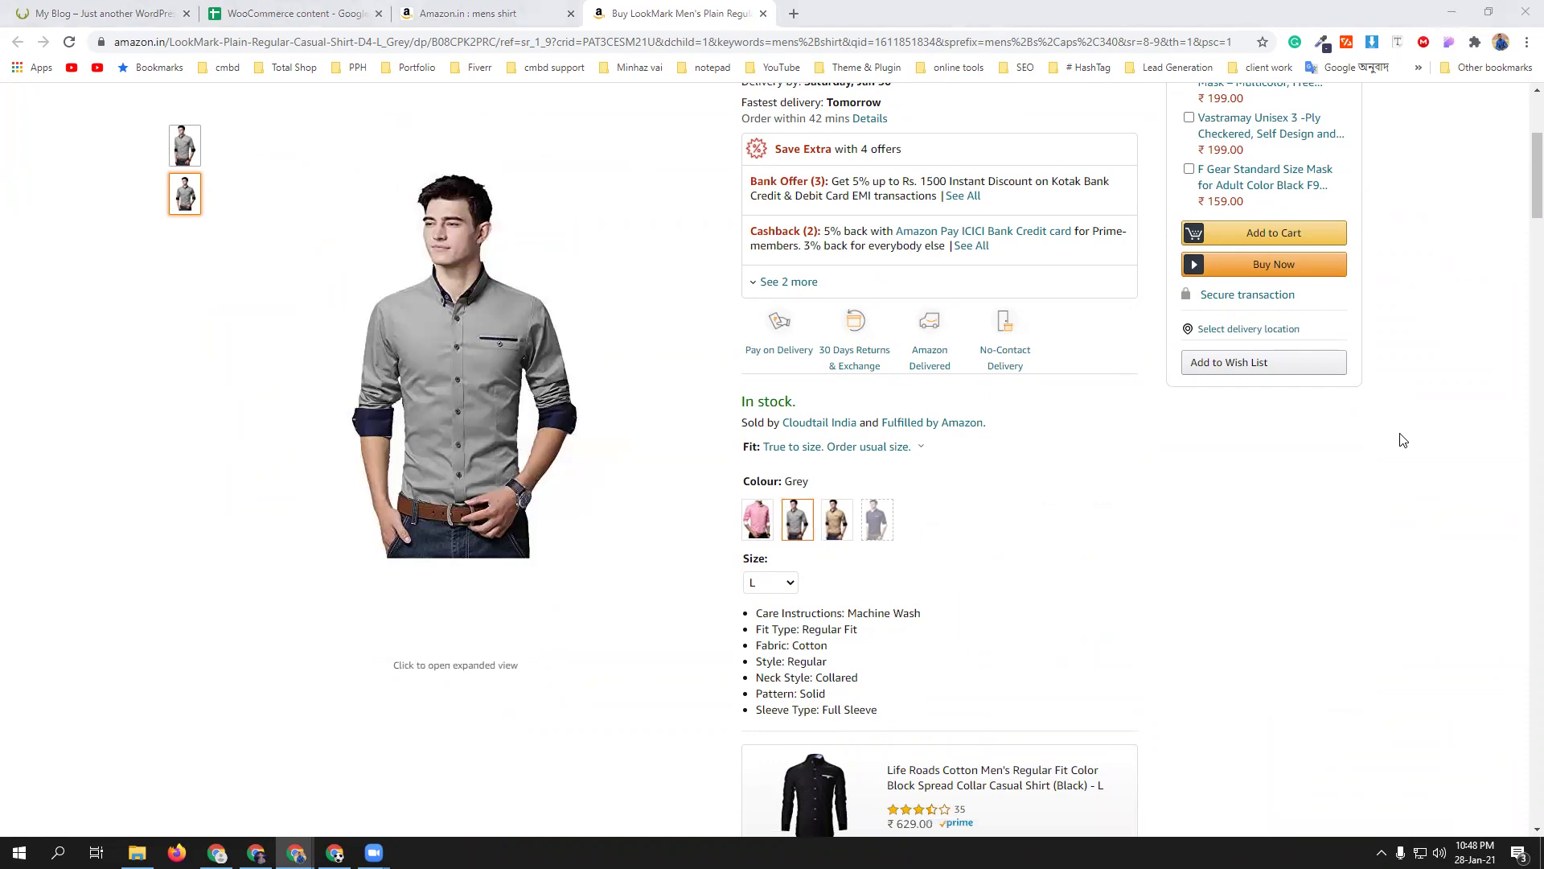
- Go to the Products > Attributes page, leaving the unsaved new product
mouse_move(296, 852)
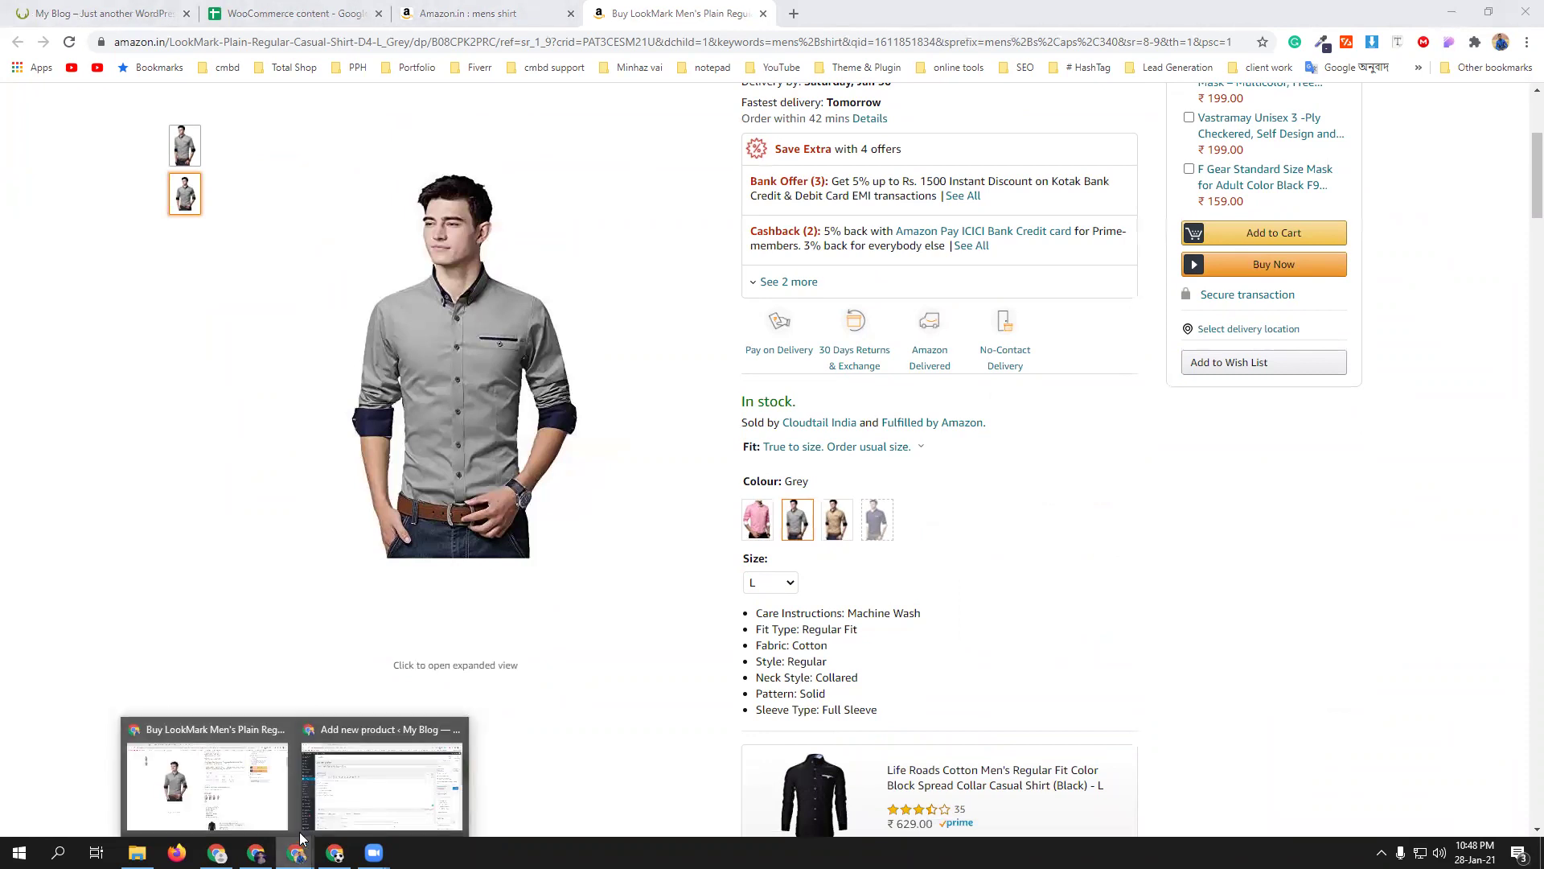
click(383, 792)
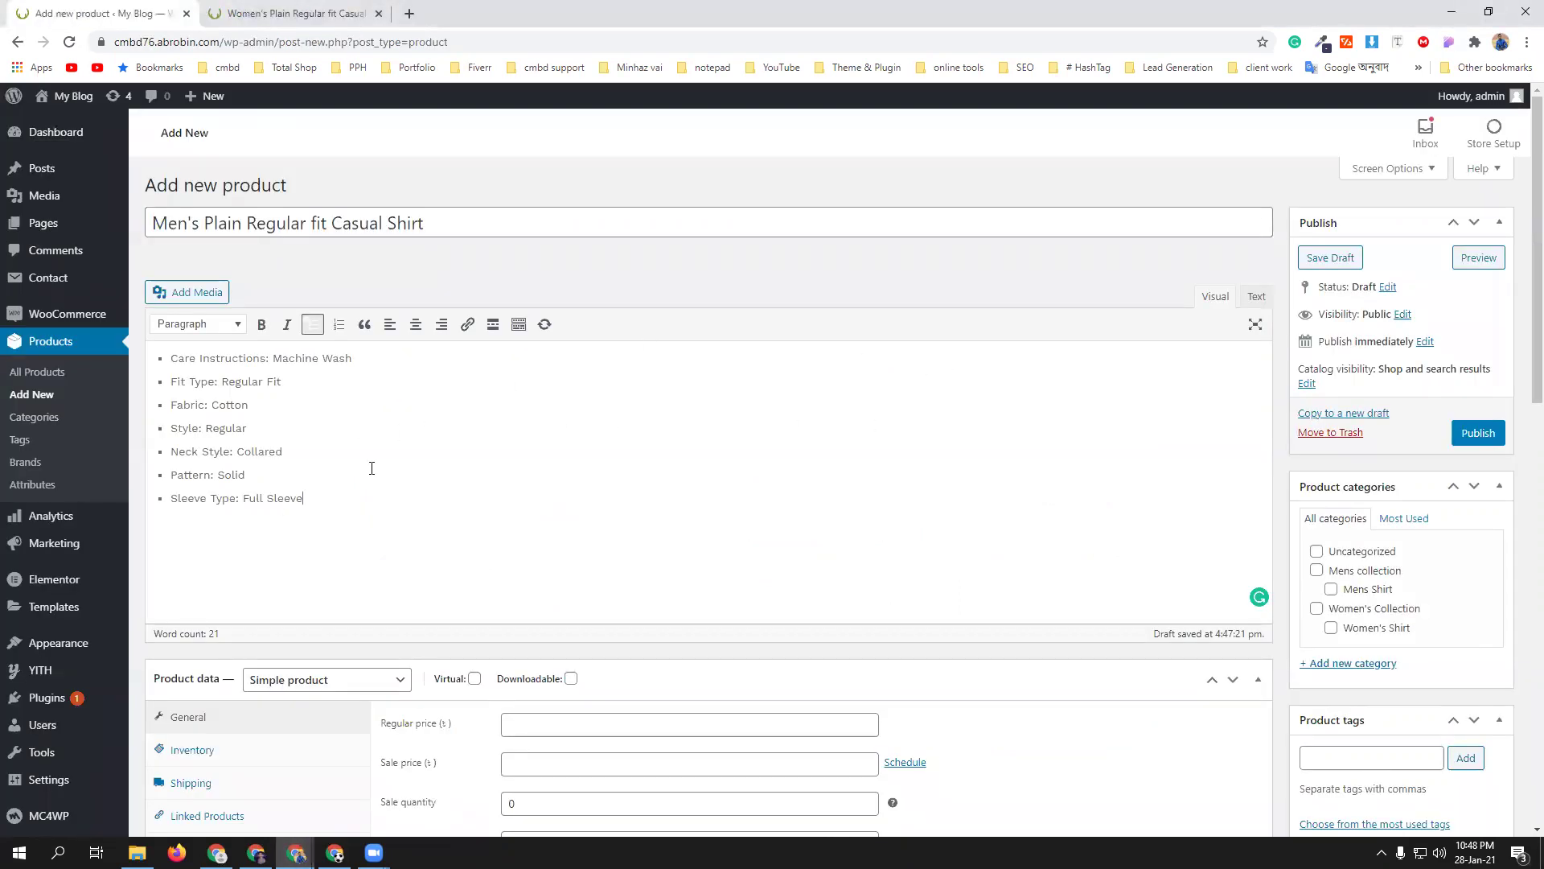
click(33, 486)
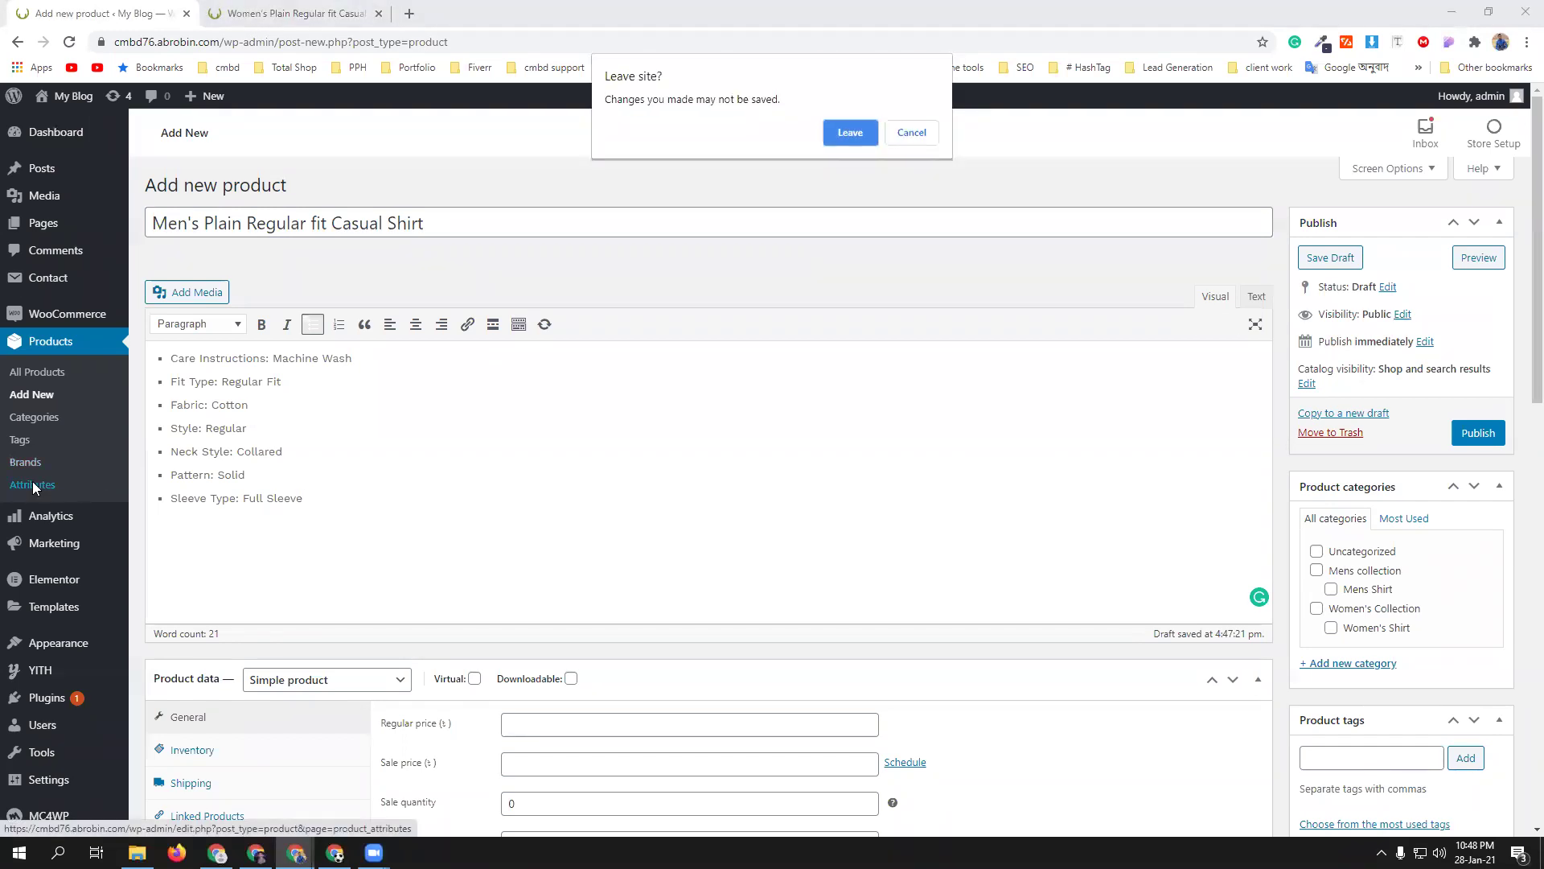
click(842, 137)
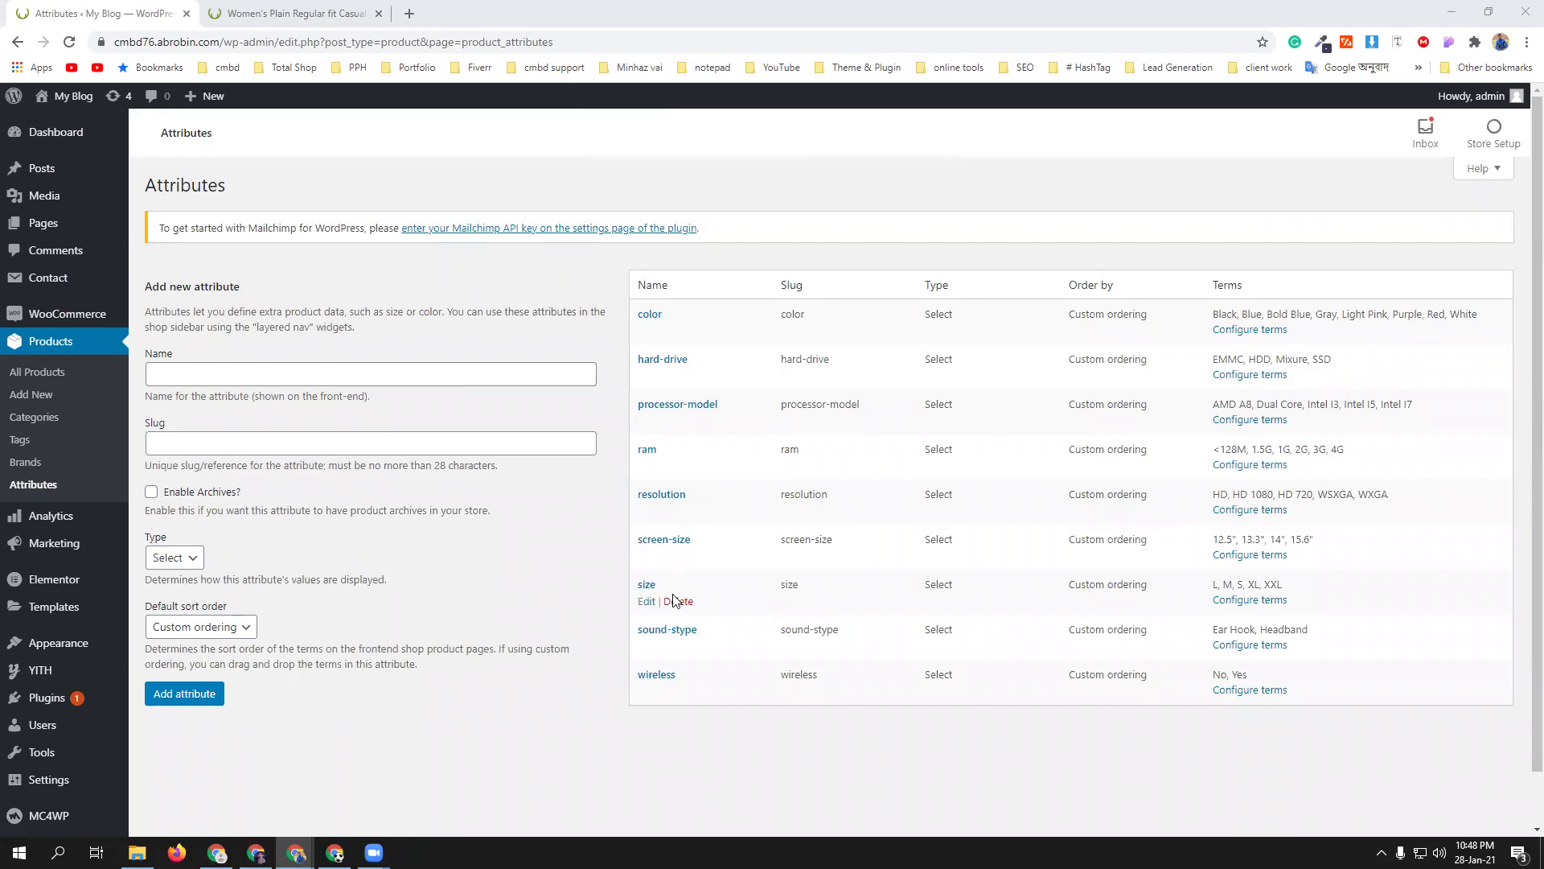
- Delete the size, color, hard-drive, processor-model and ram attributes
click(680, 602)
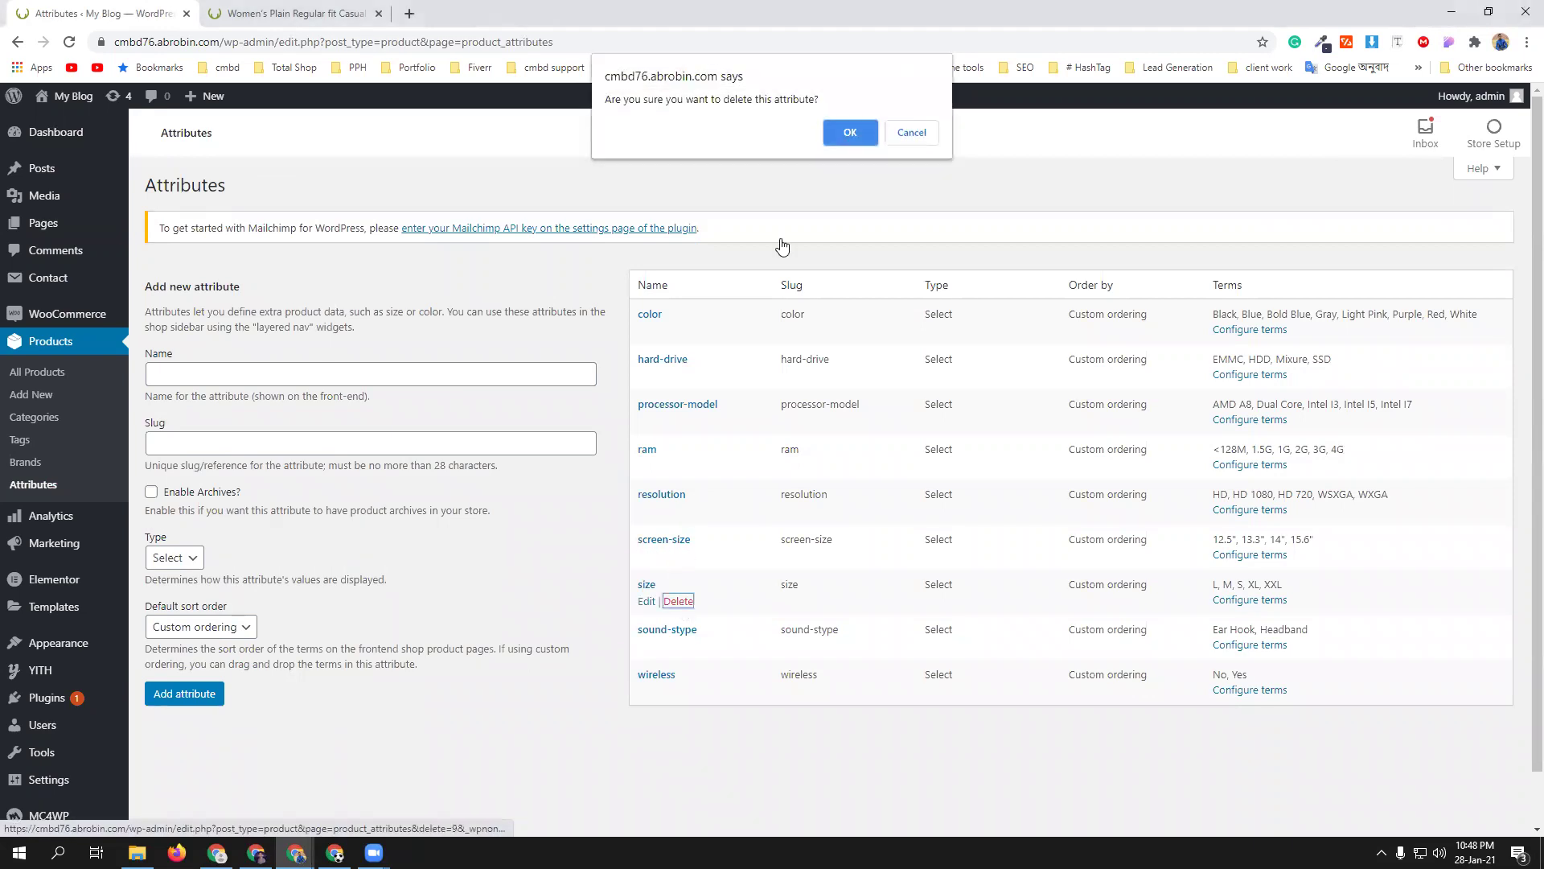
click(846, 130)
mouse_move(682, 339)
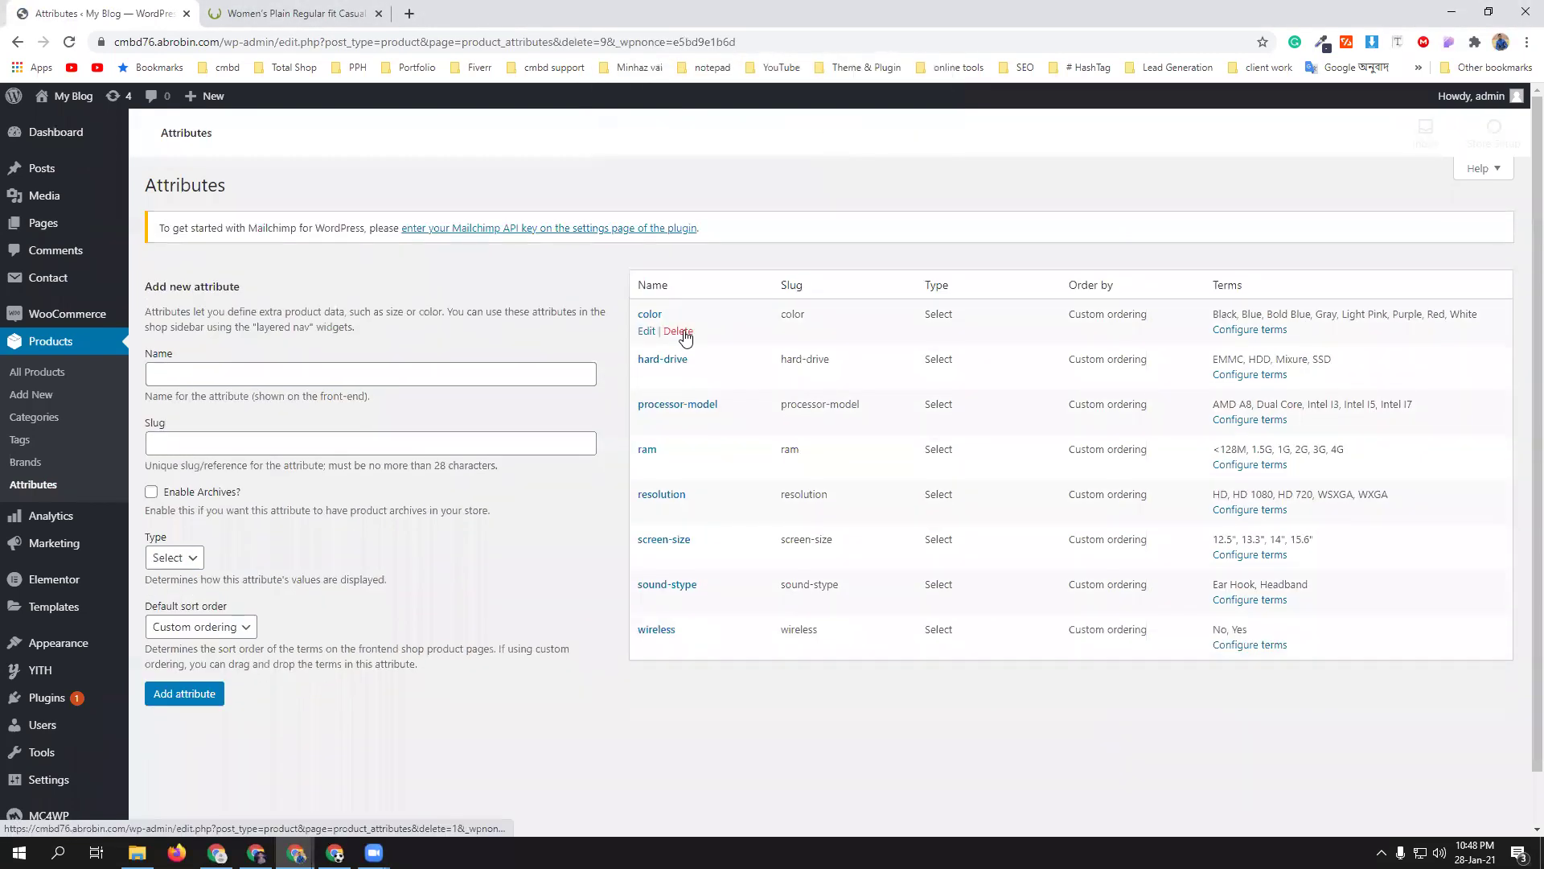
click(680, 336)
click(844, 132)
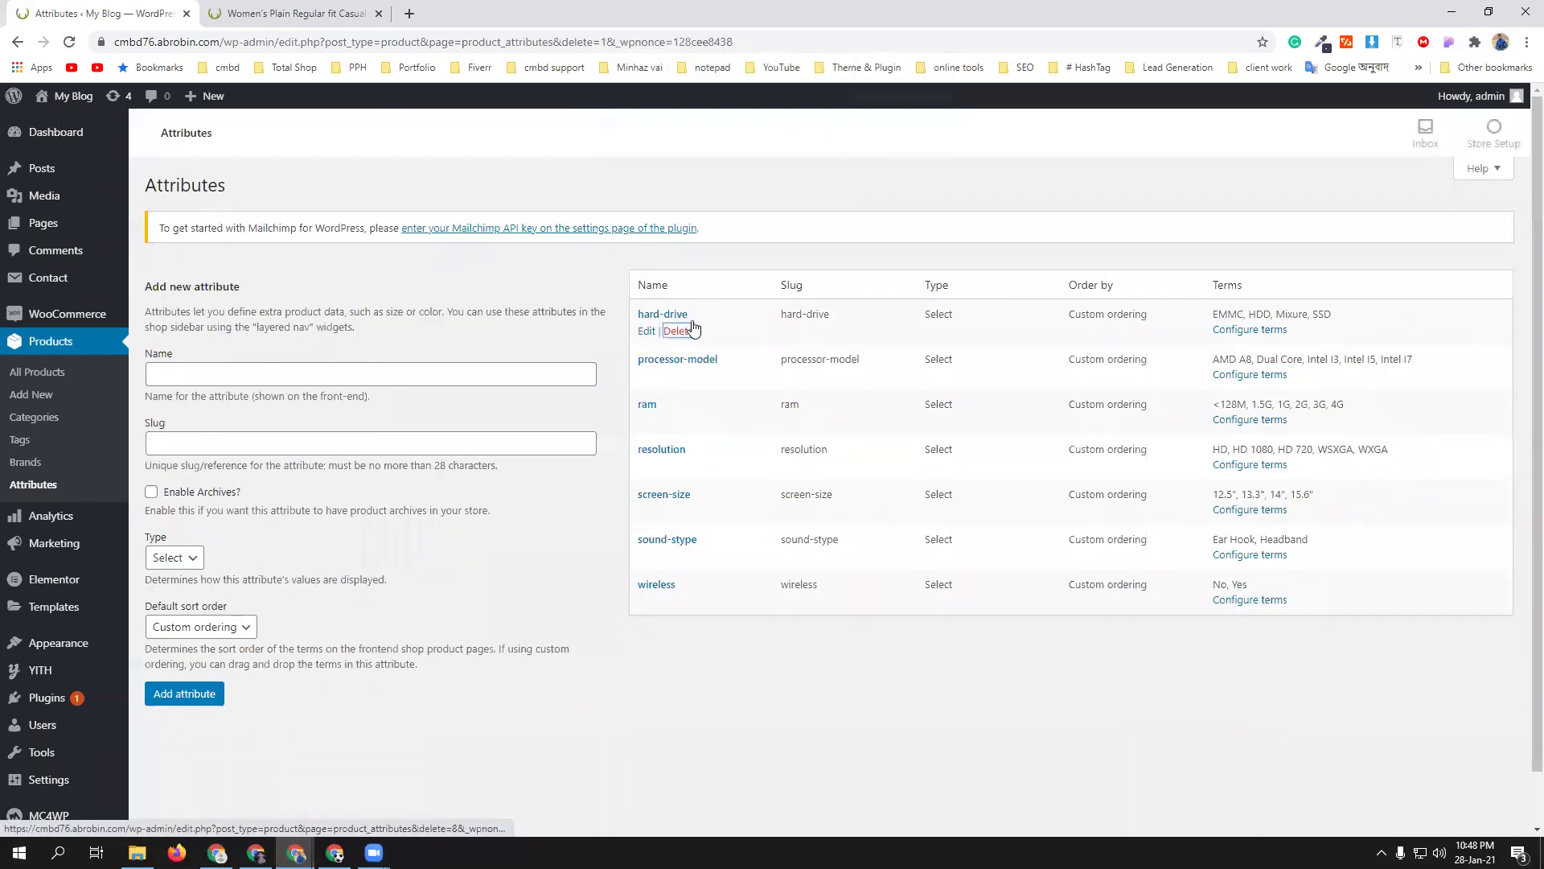
click(678, 330)
click(842, 136)
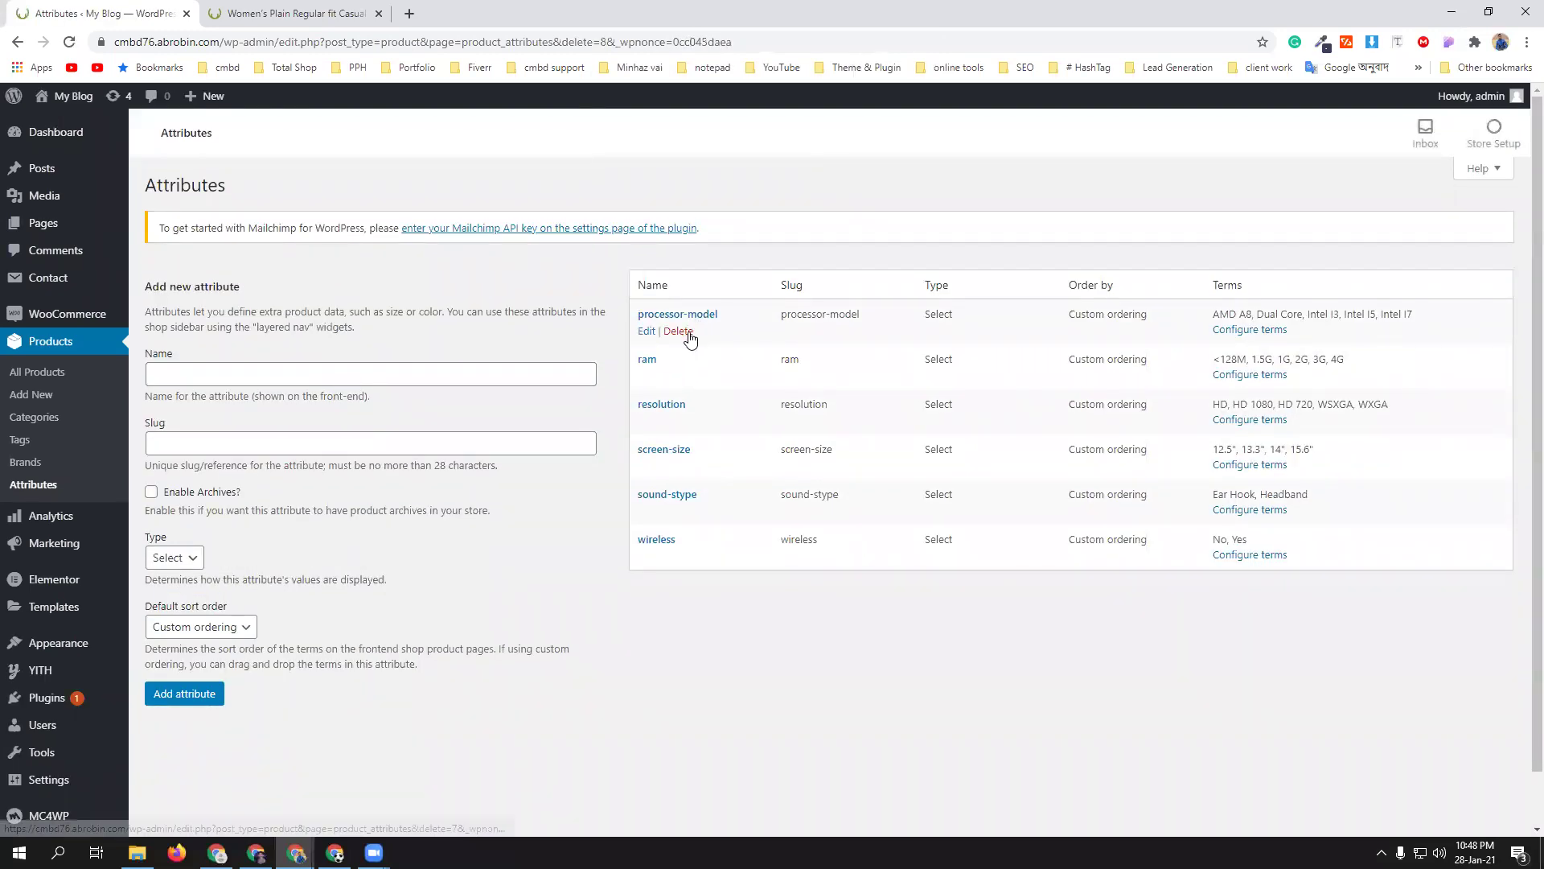
click(680, 331)
click(848, 136)
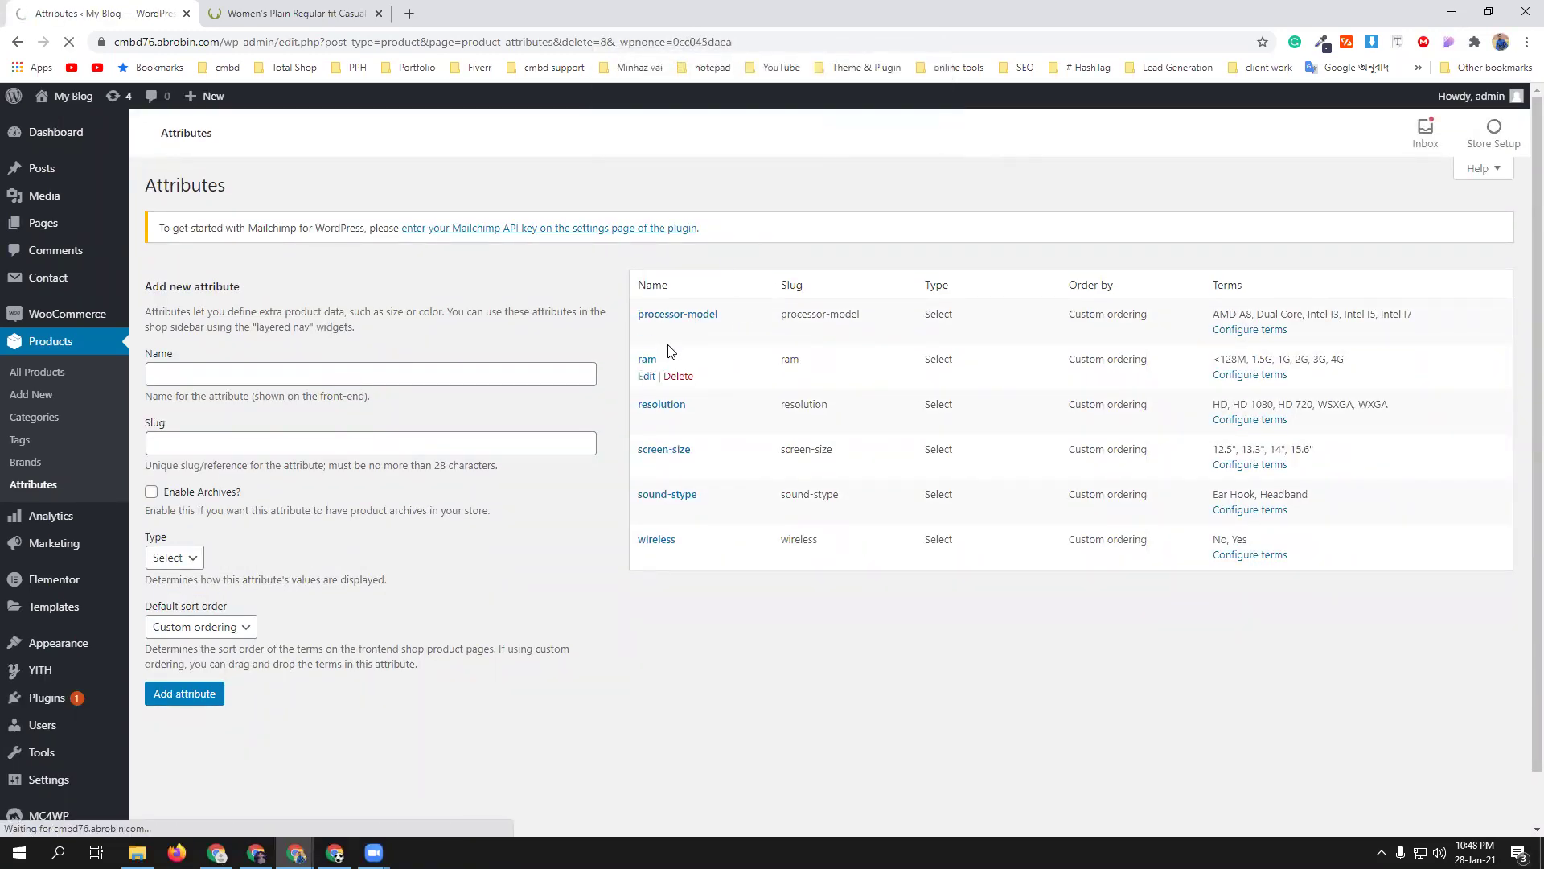
click(679, 331)
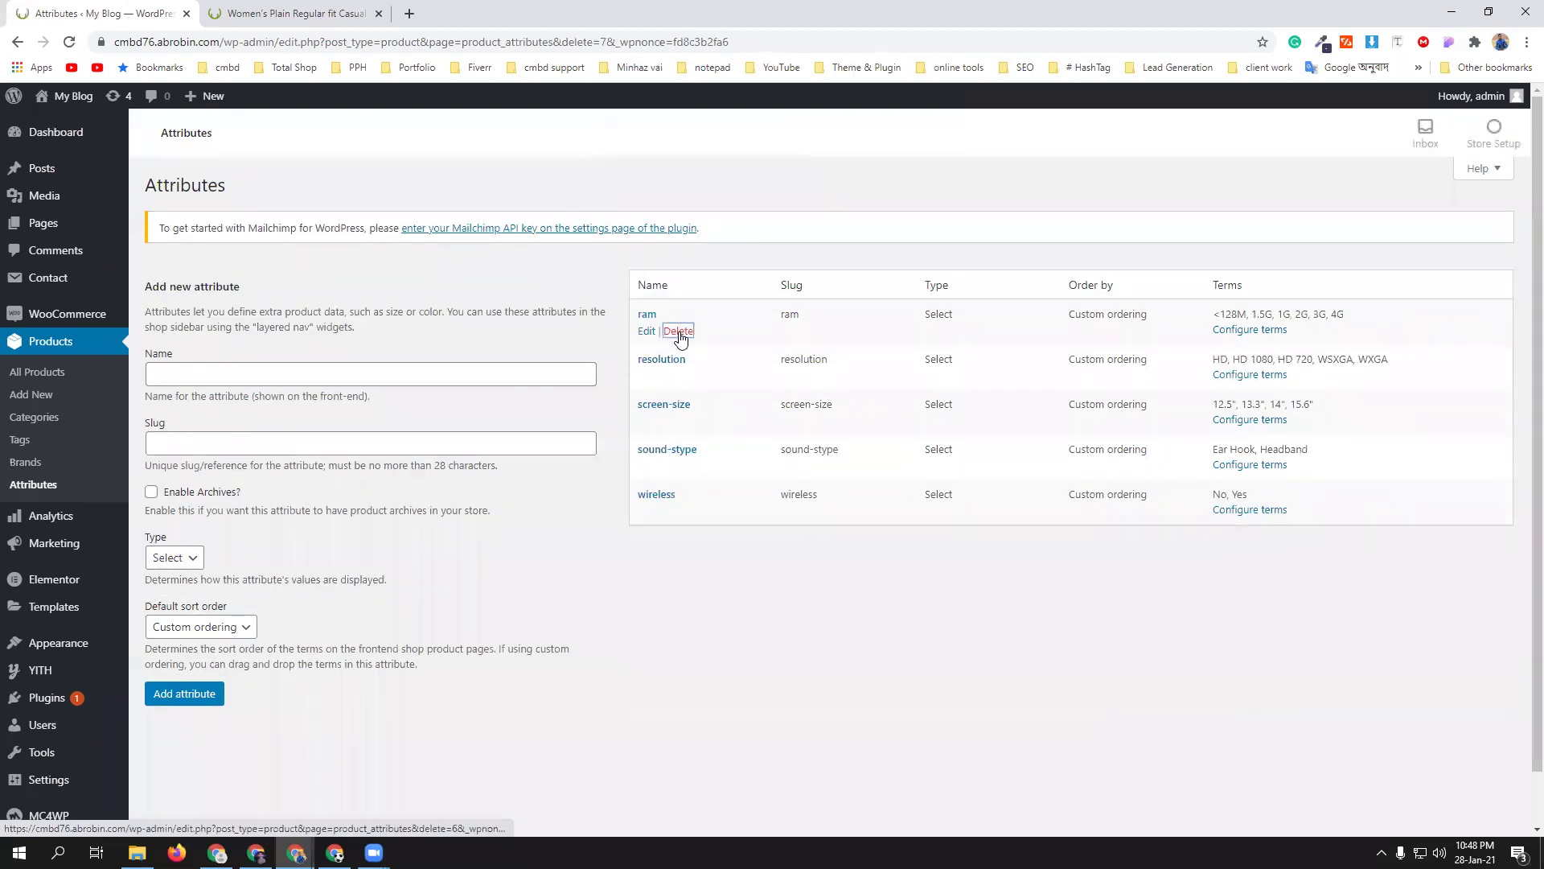
click(844, 137)
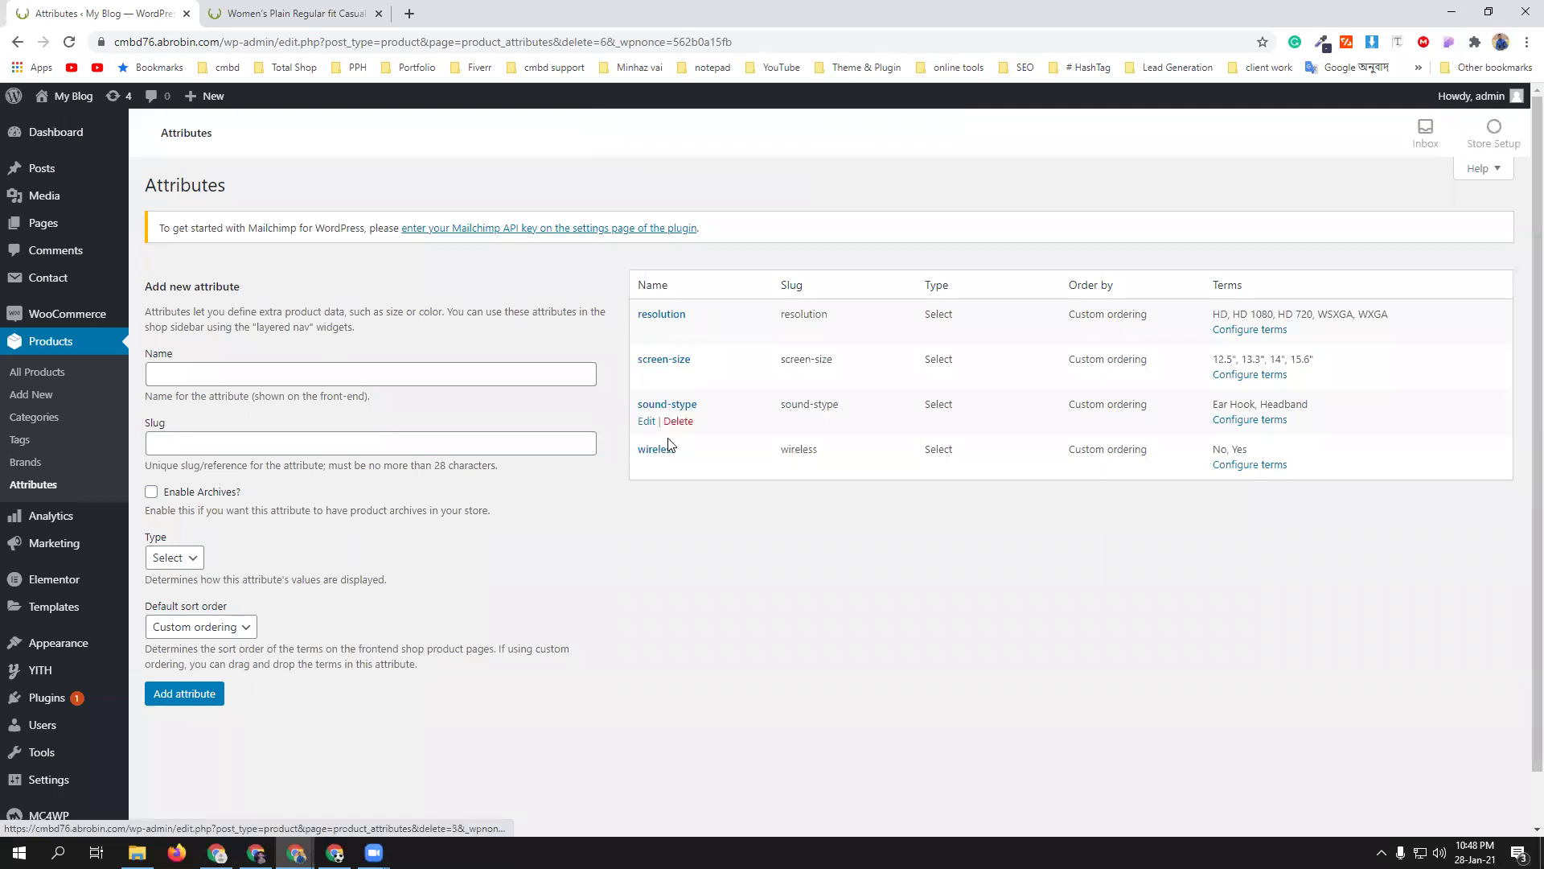
- Create a new product attribute named color
click(203, 370)
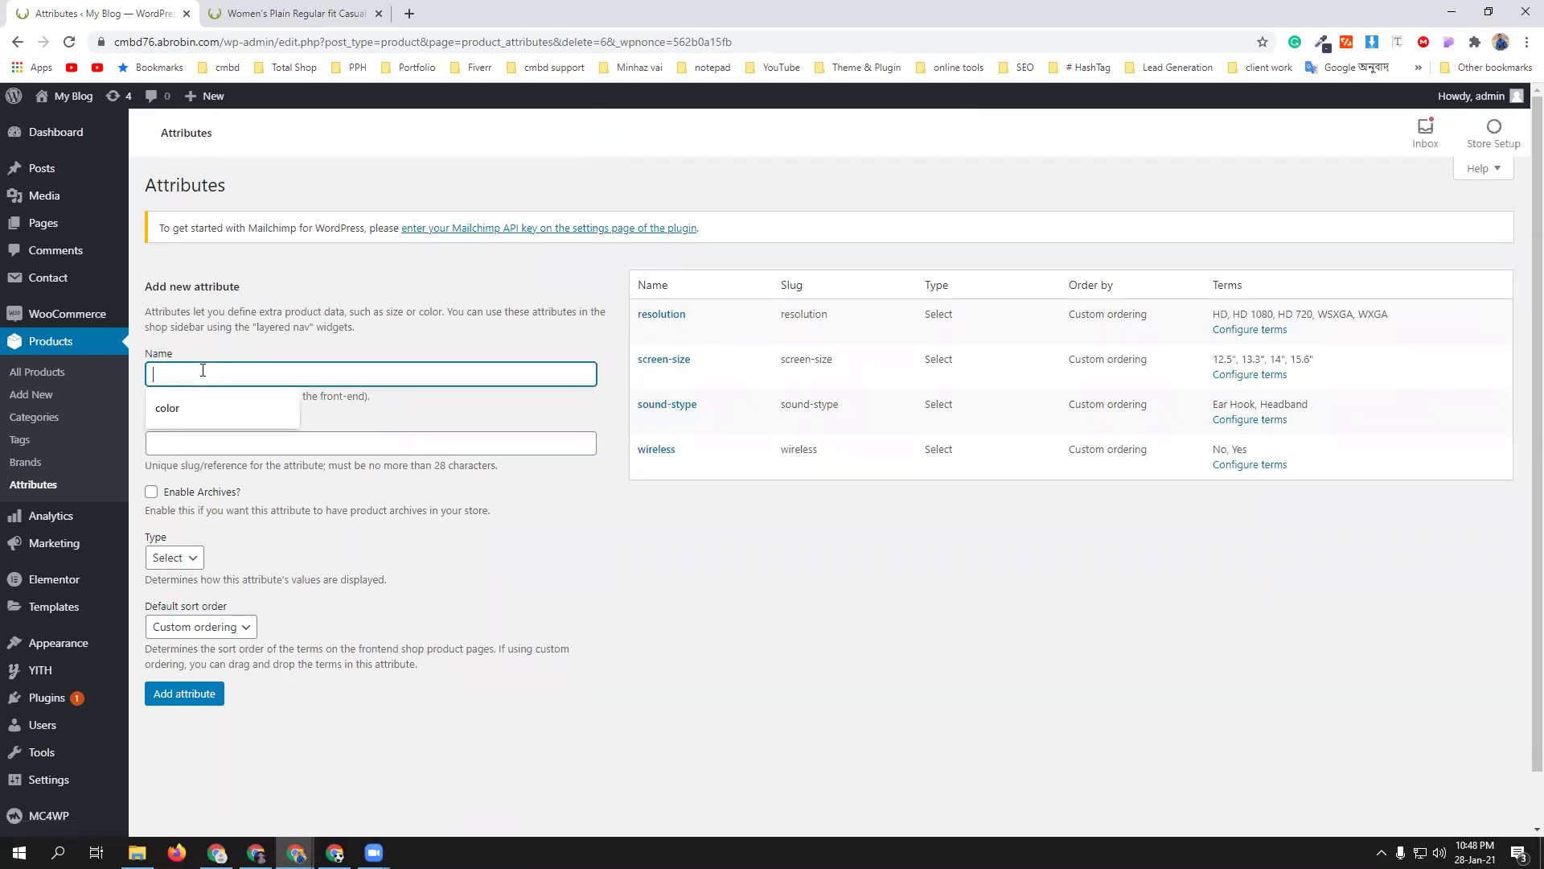
click(197, 406)
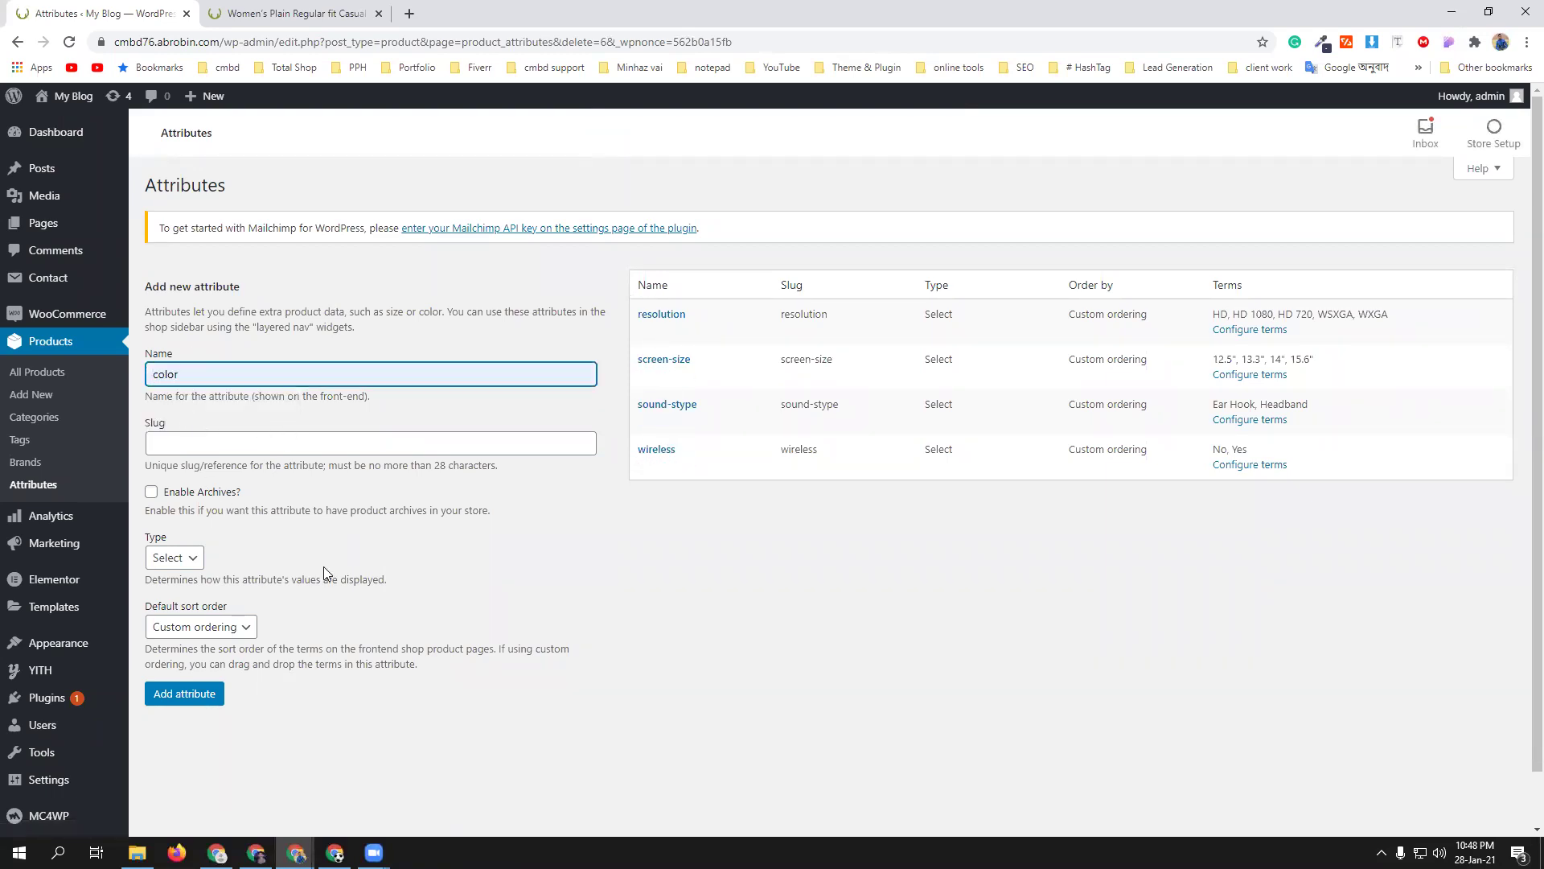
click(184, 698)
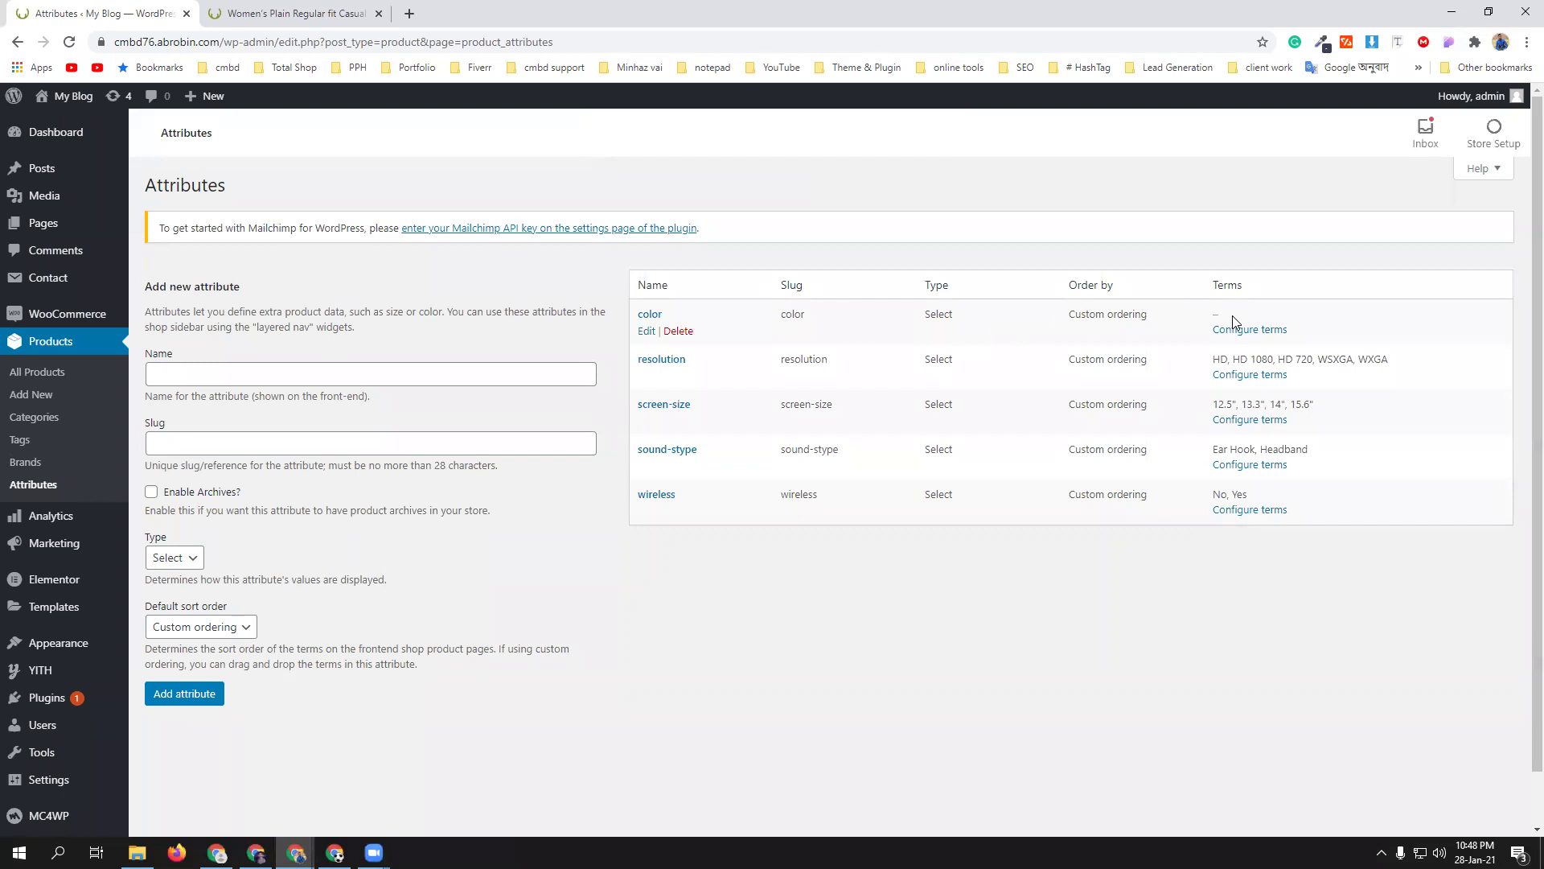
- Add the terms Red, Black and Pink to the color attribute
click(1257, 330)
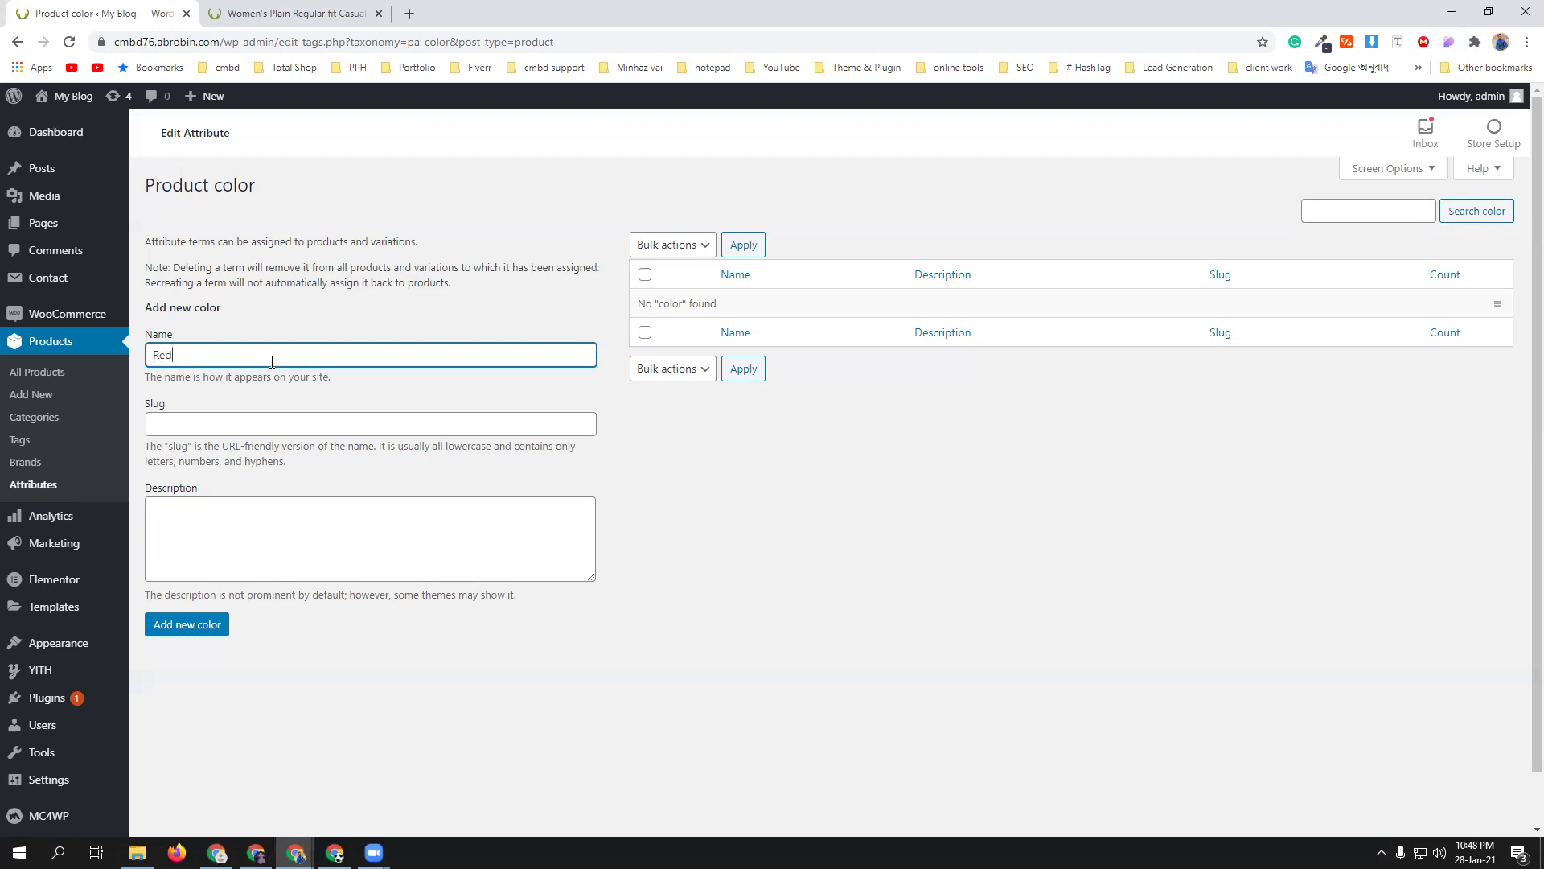
click(197, 627)
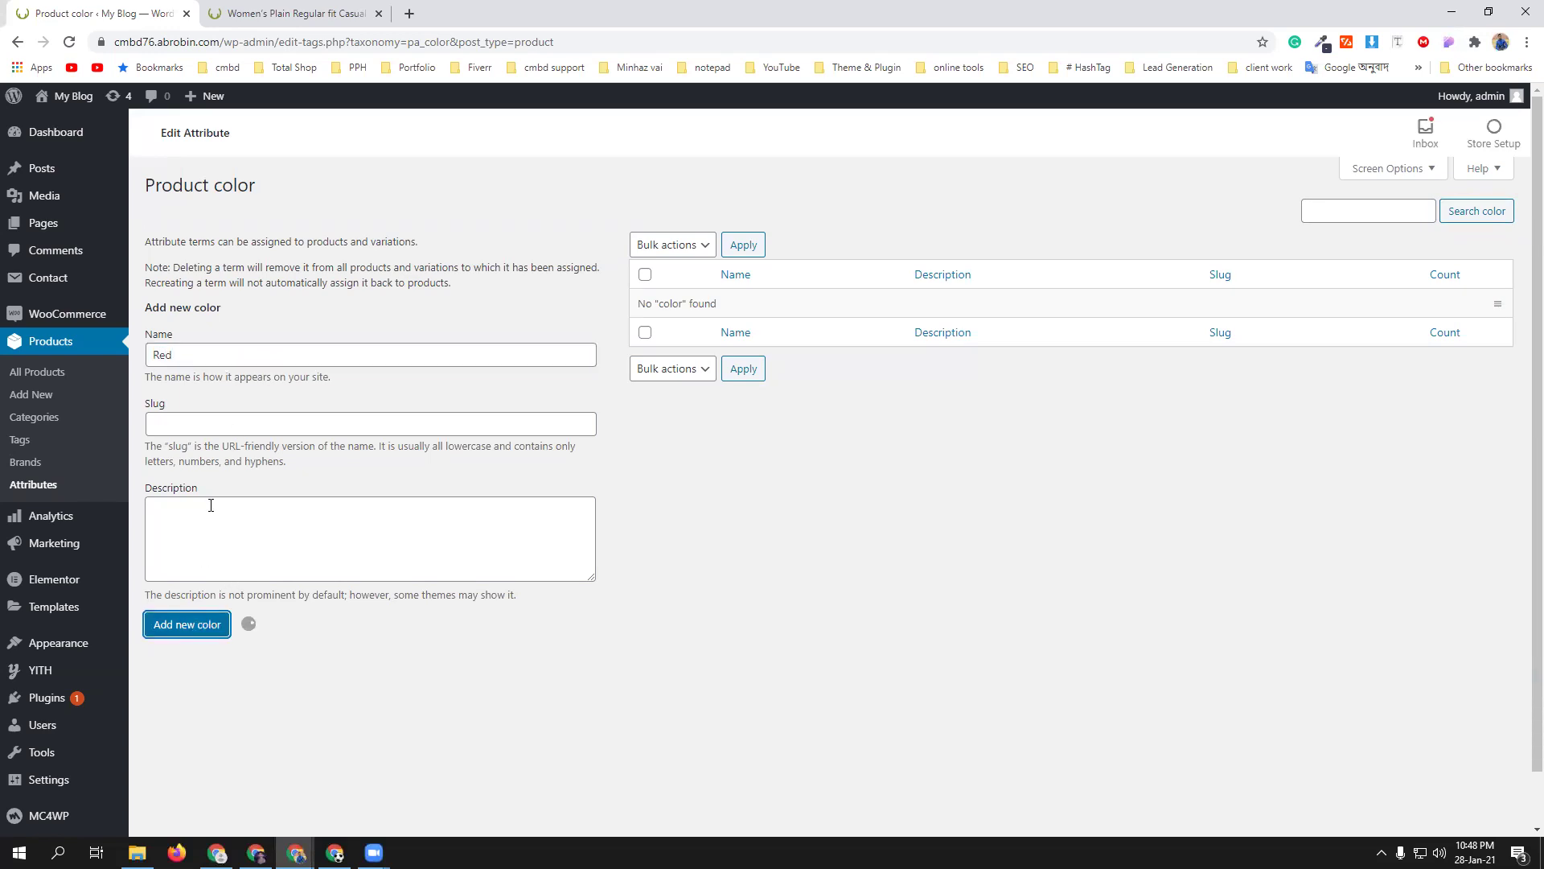
click(250, 351)
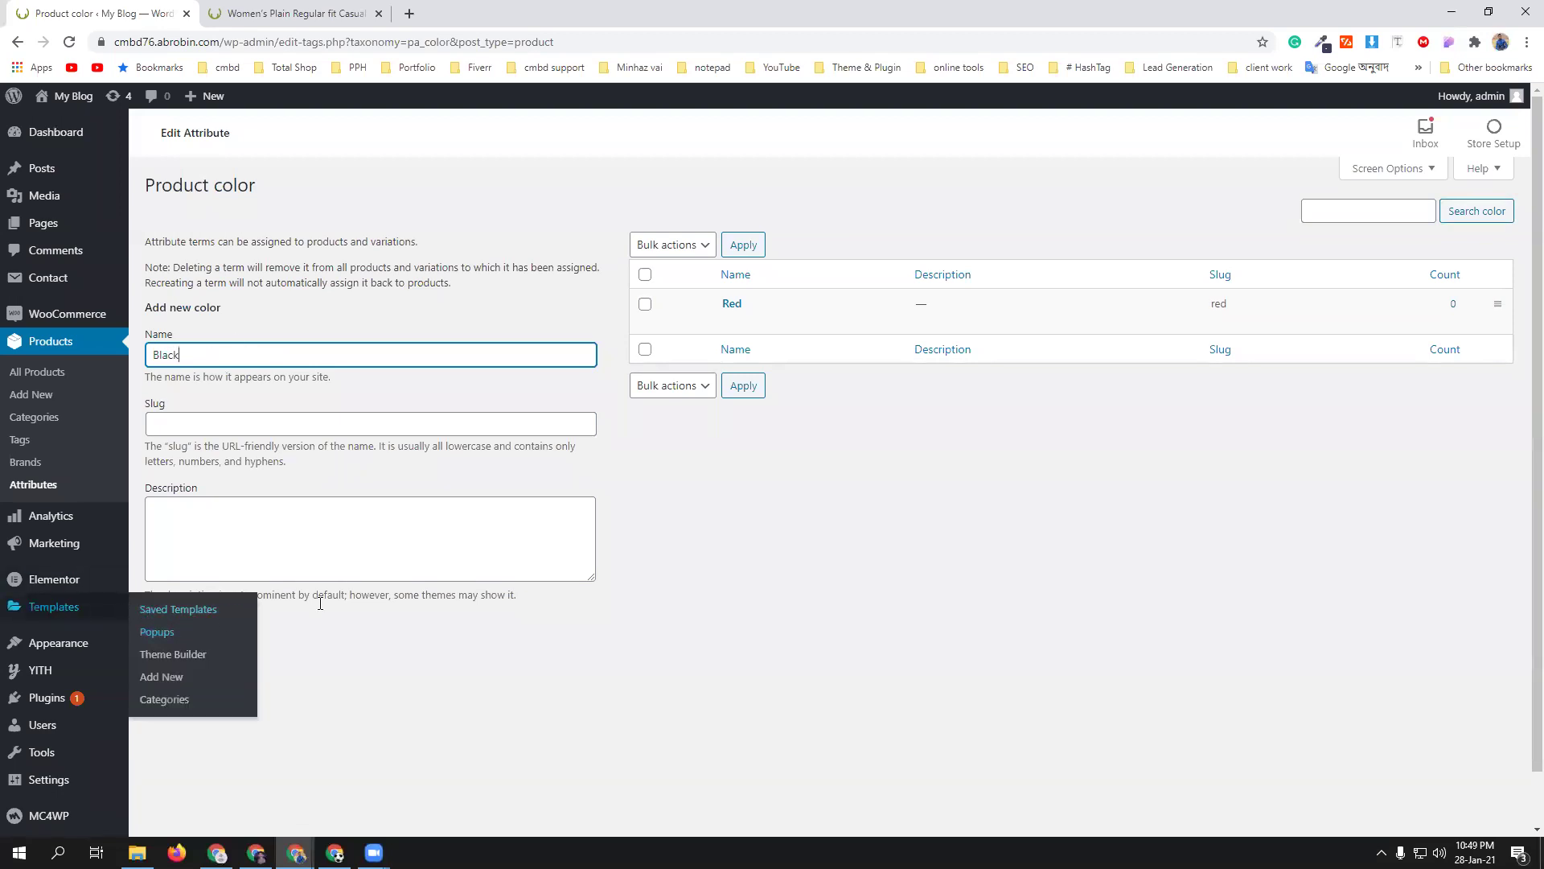
click(210, 627)
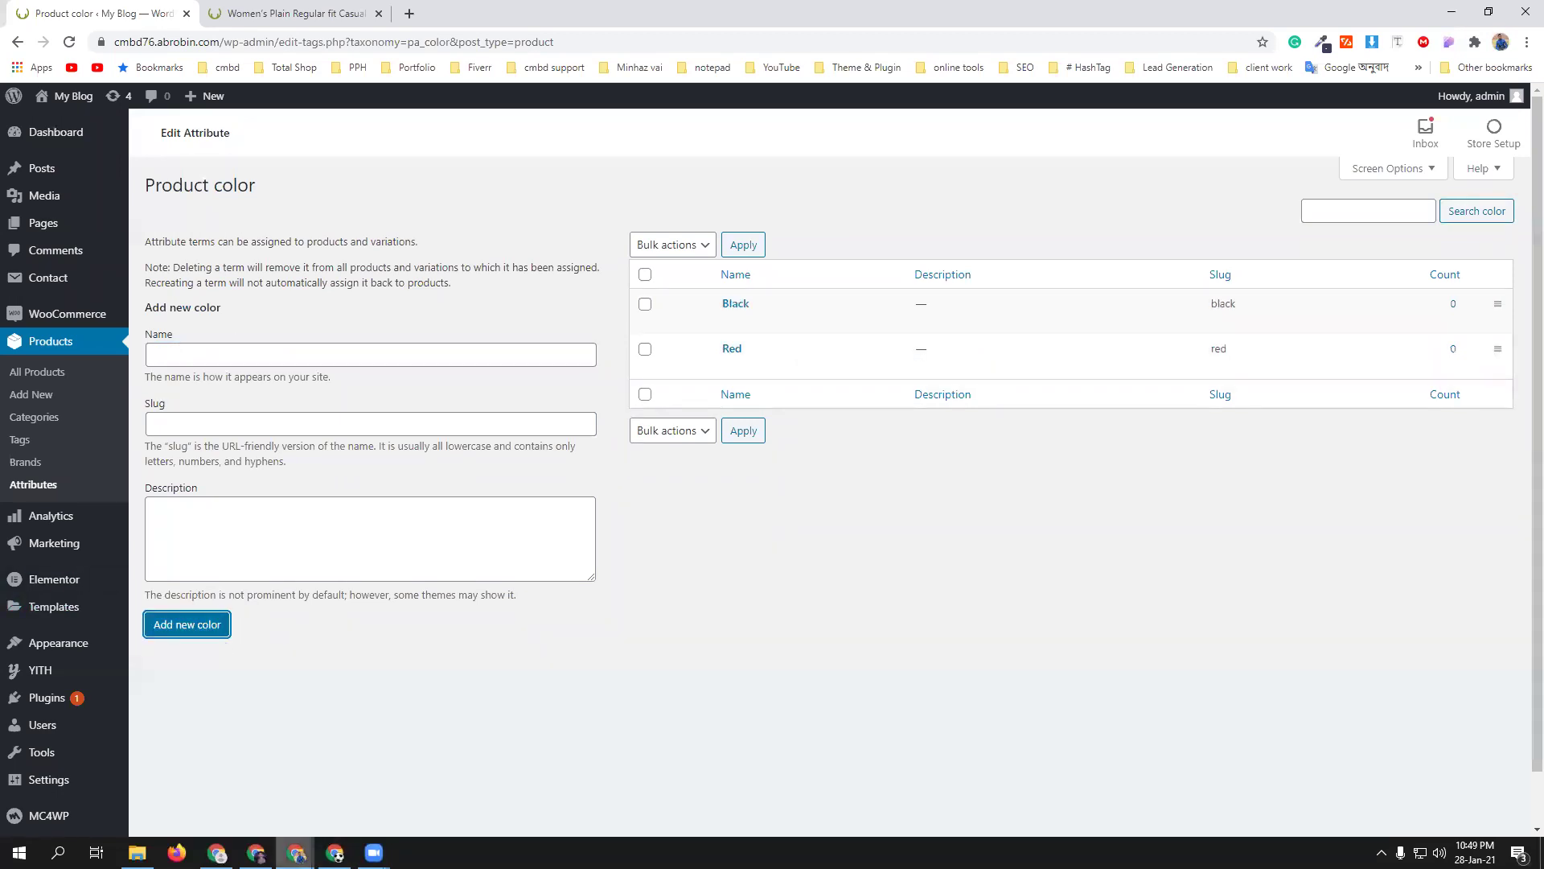
mouse_move(295, 853)
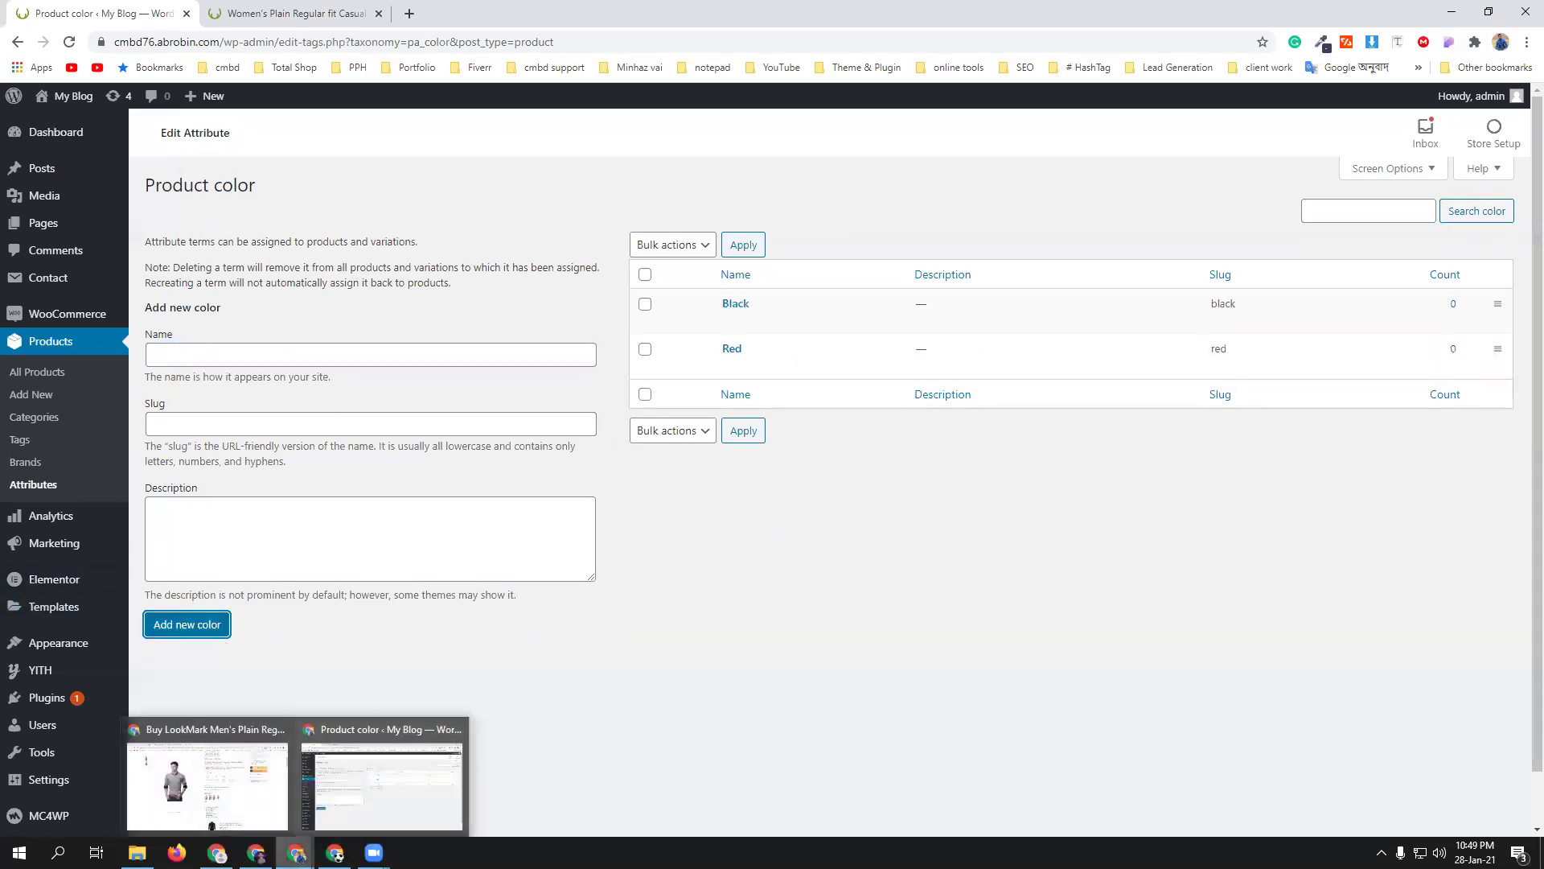
click(254, 781)
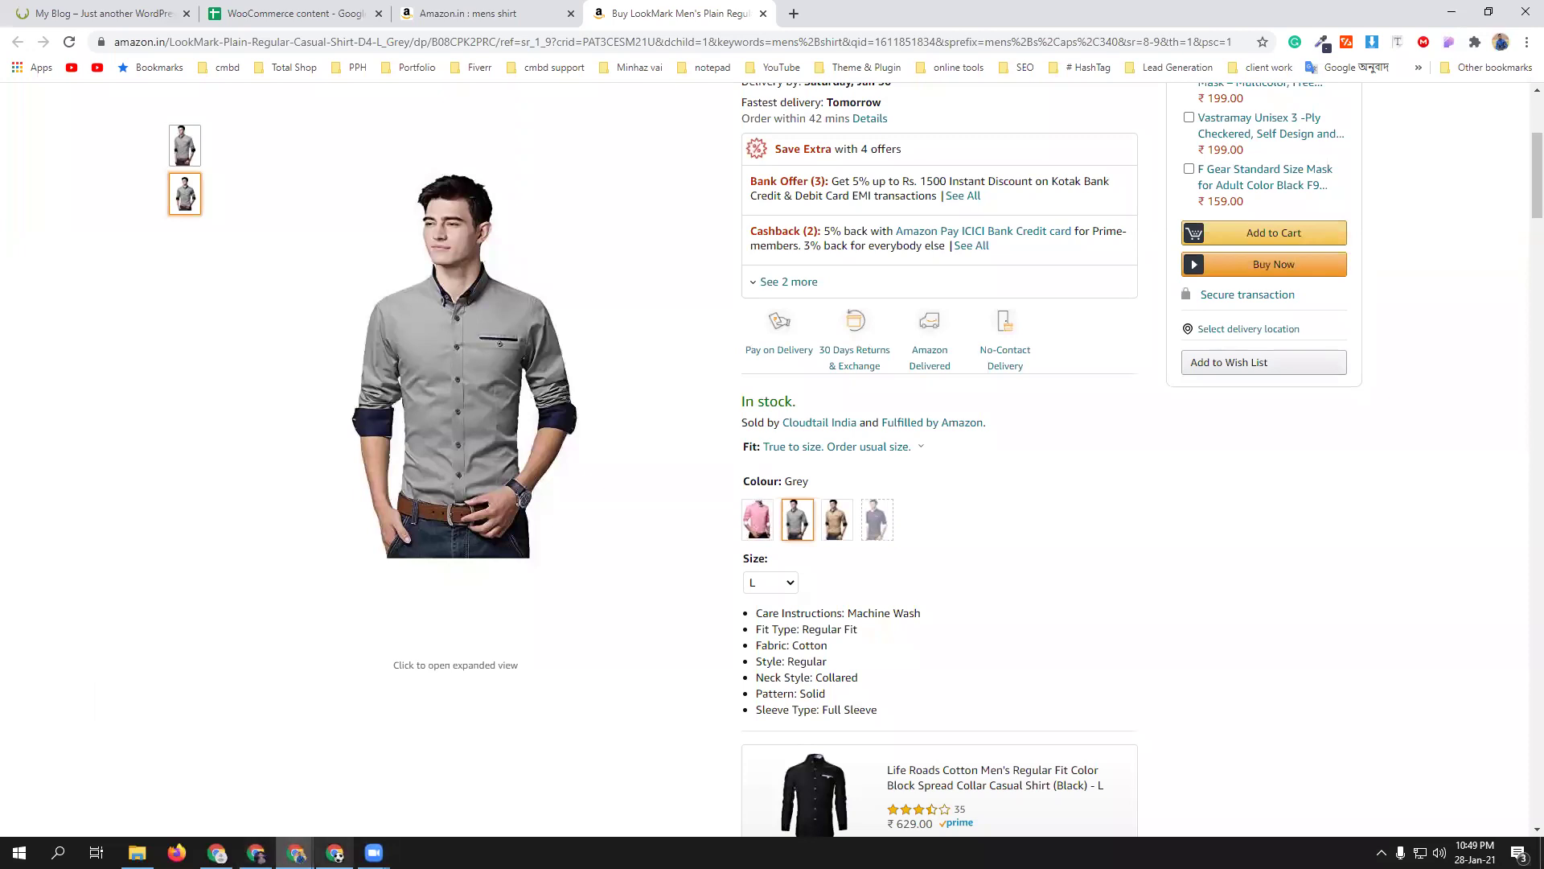
mouse_move(296, 852)
click(382, 776)
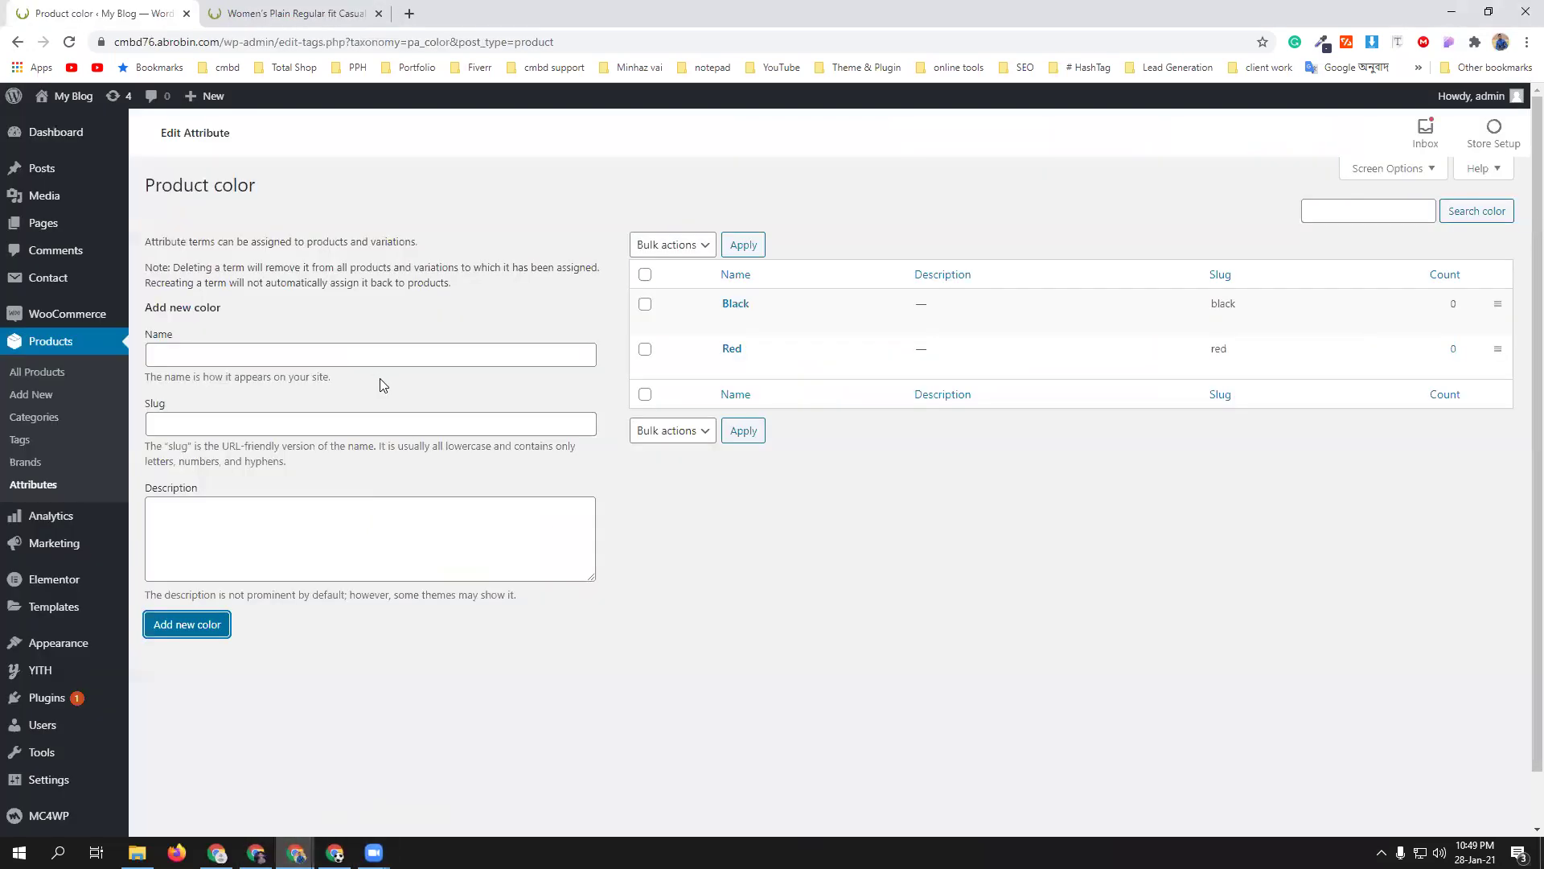
click(363, 353)
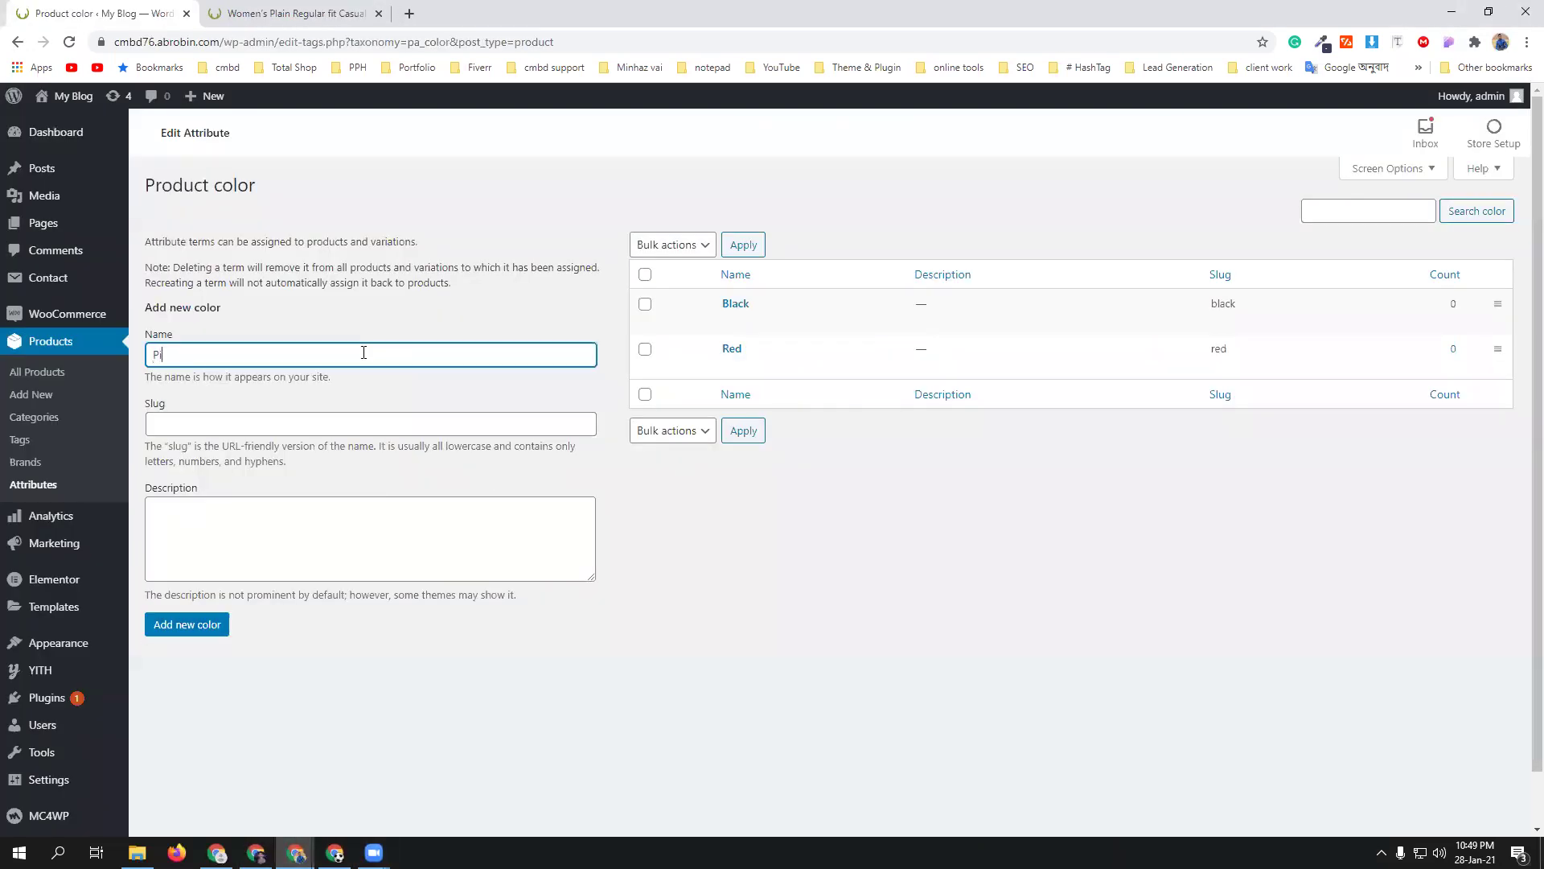
text(Pink)
click(177, 625)
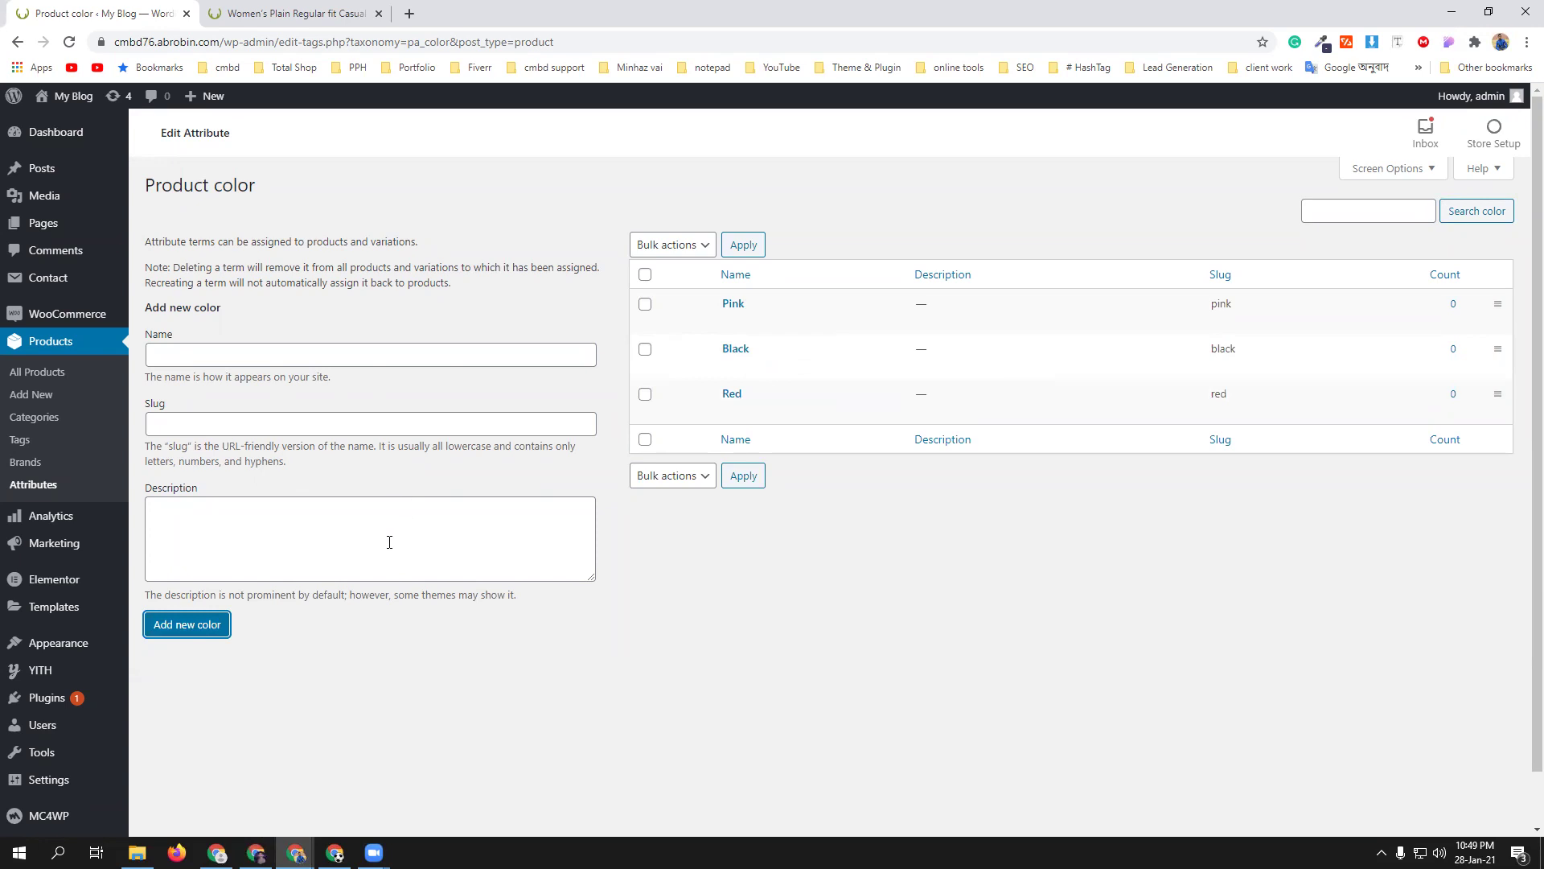
mouse_move(735, 362)
click(43, 486)
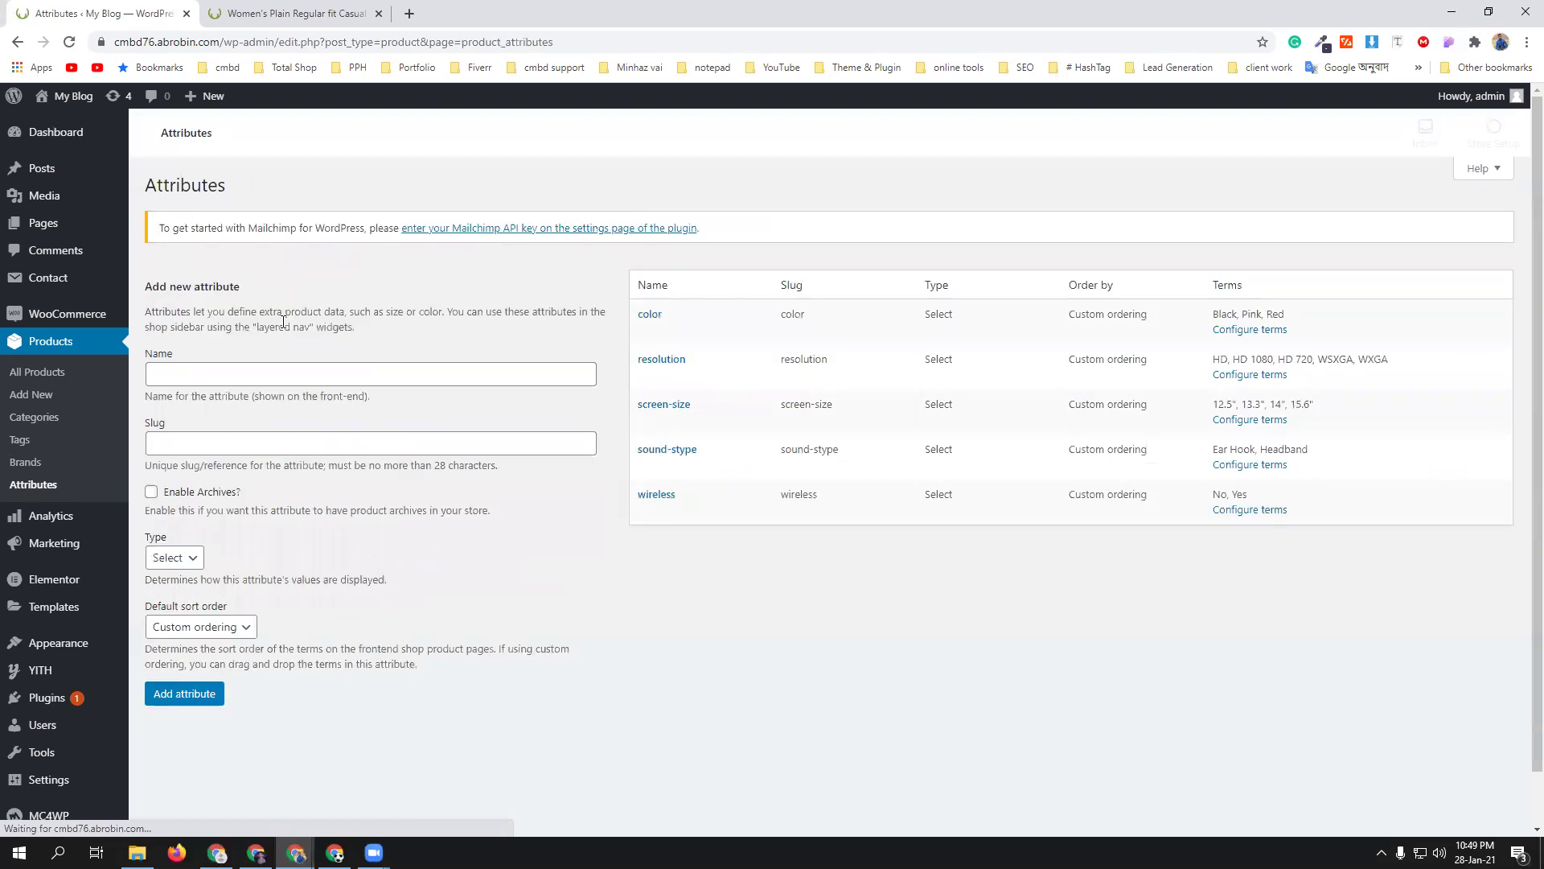
- Create a new product attribute named Size
click(278, 368)
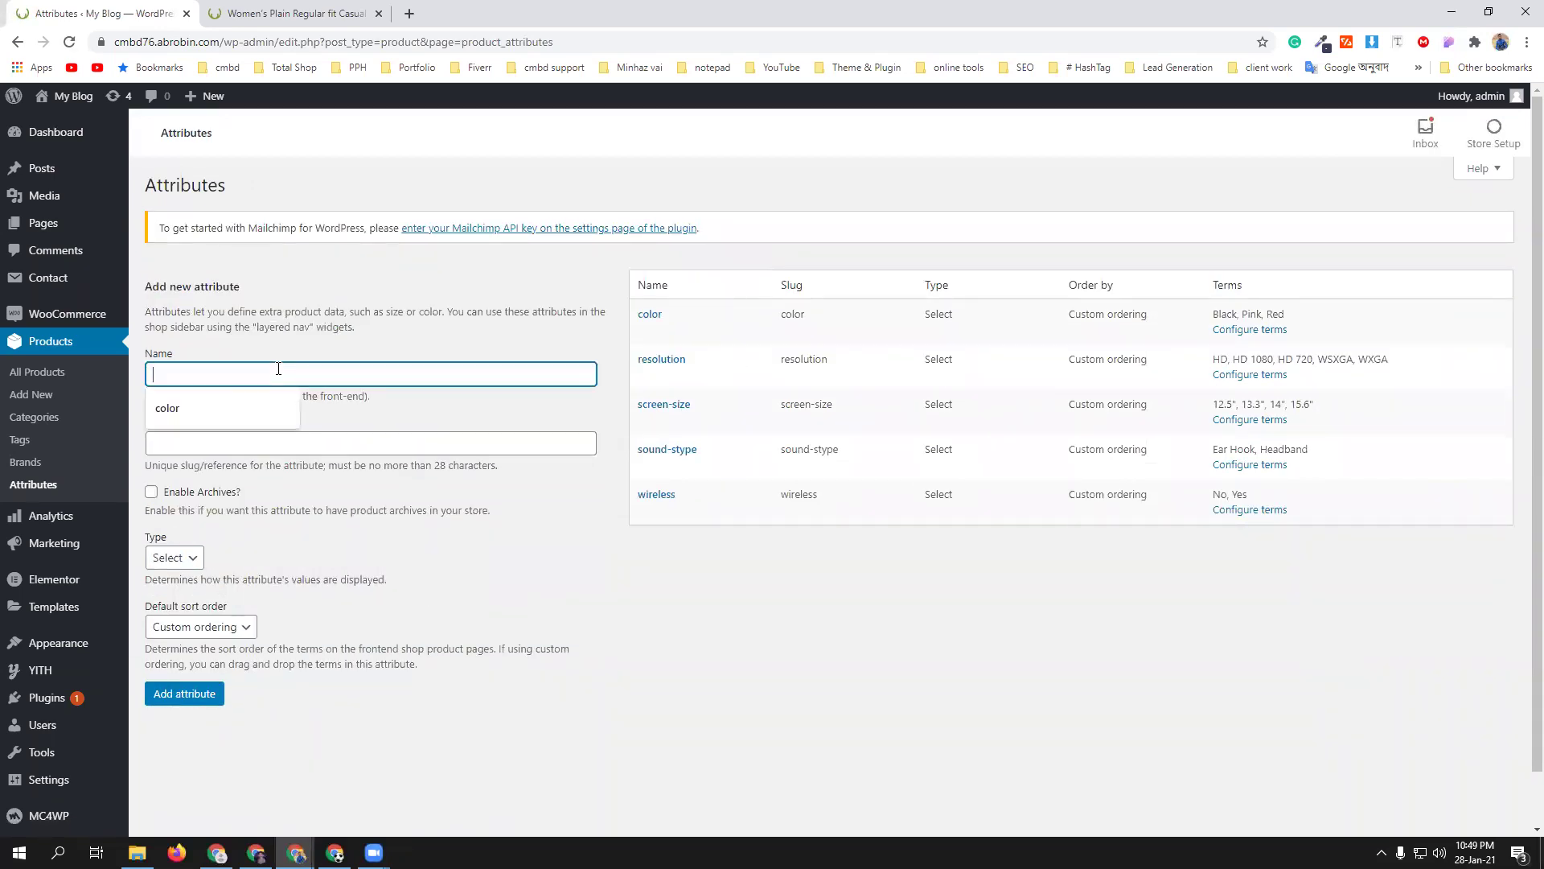
text(Size)
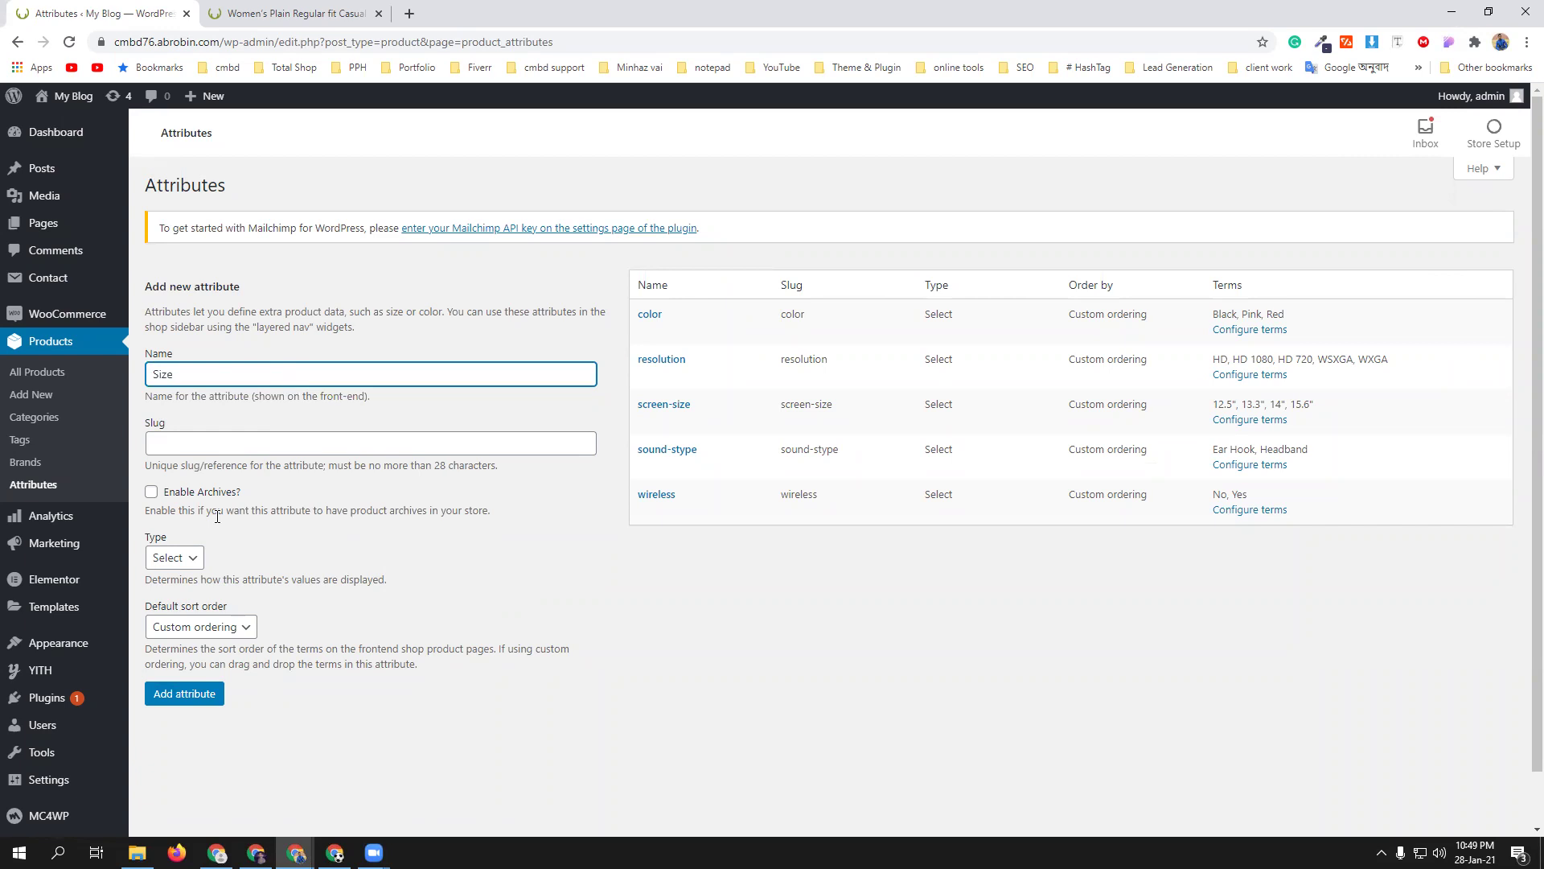
click(183, 701)
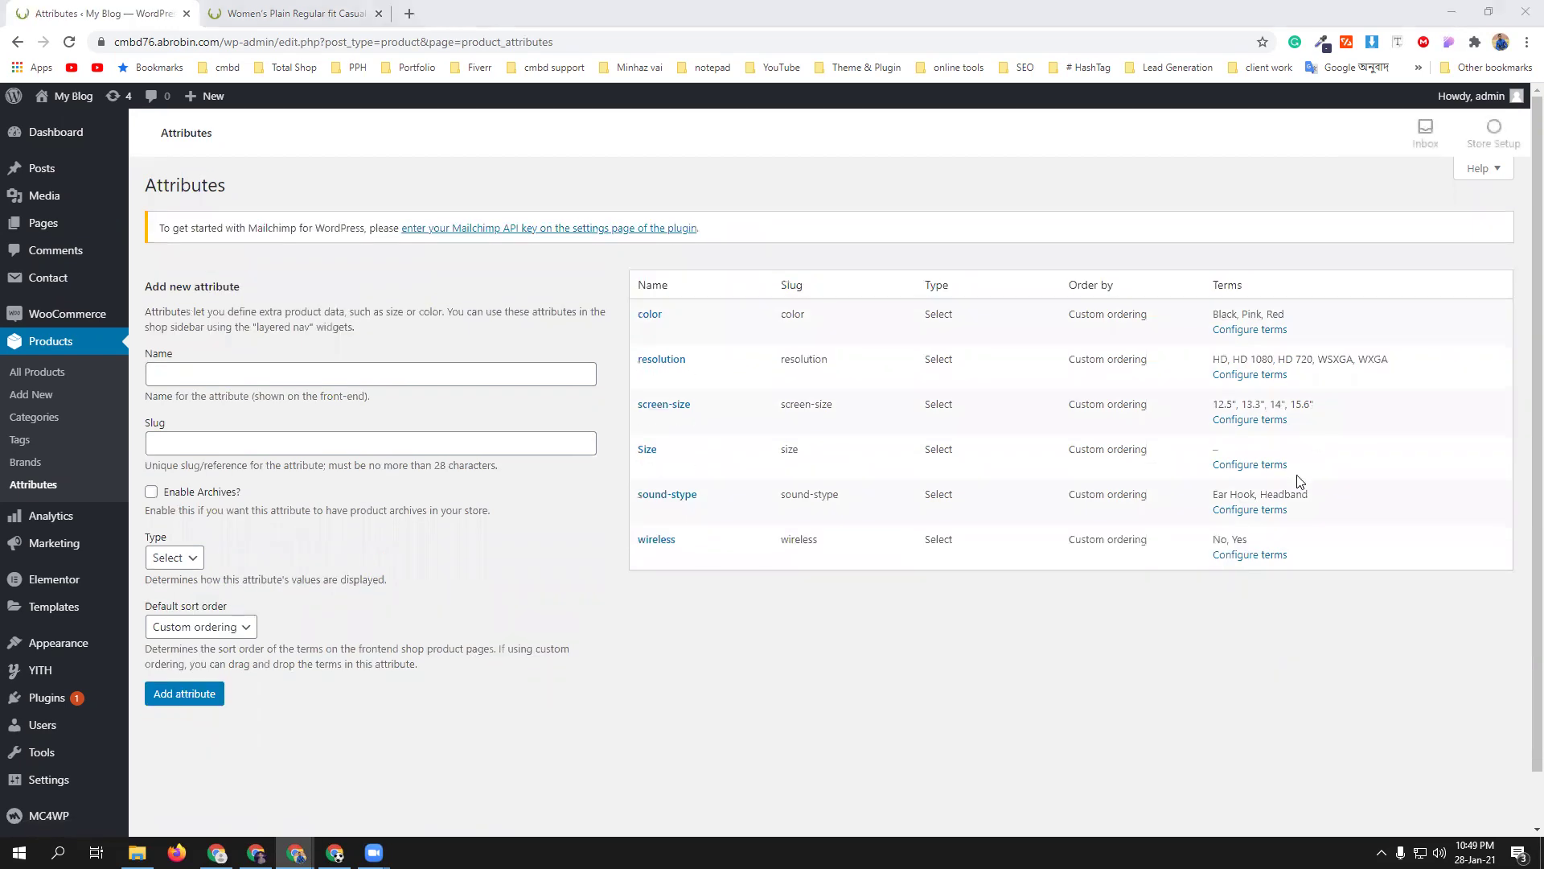
- Add the terms M, L and XL to the Size attribute
click(1247, 465)
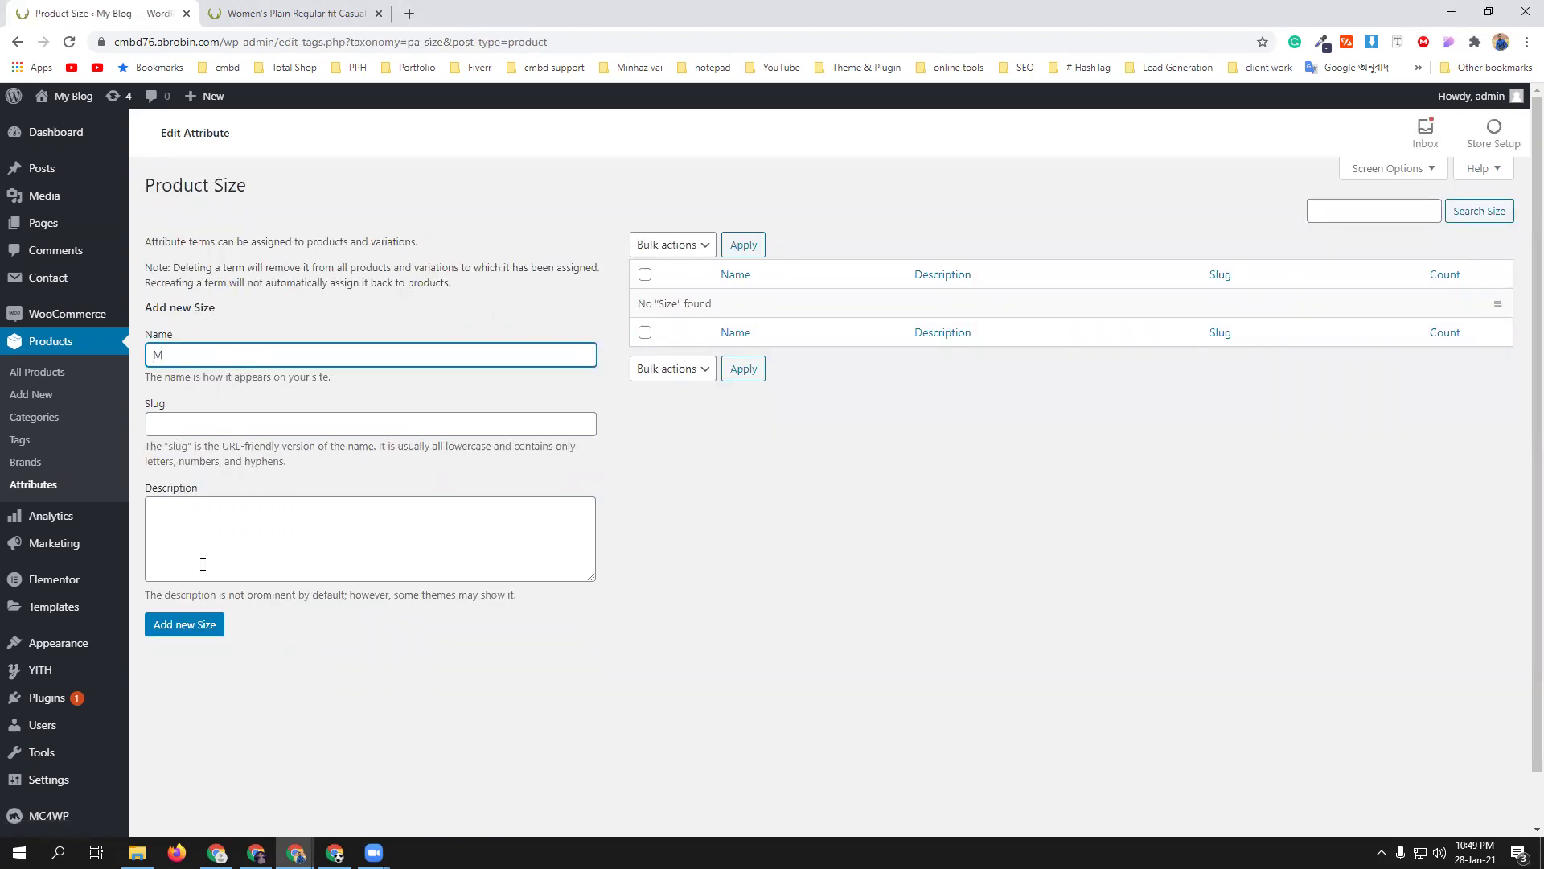
click(198, 628)
click(264, 359)
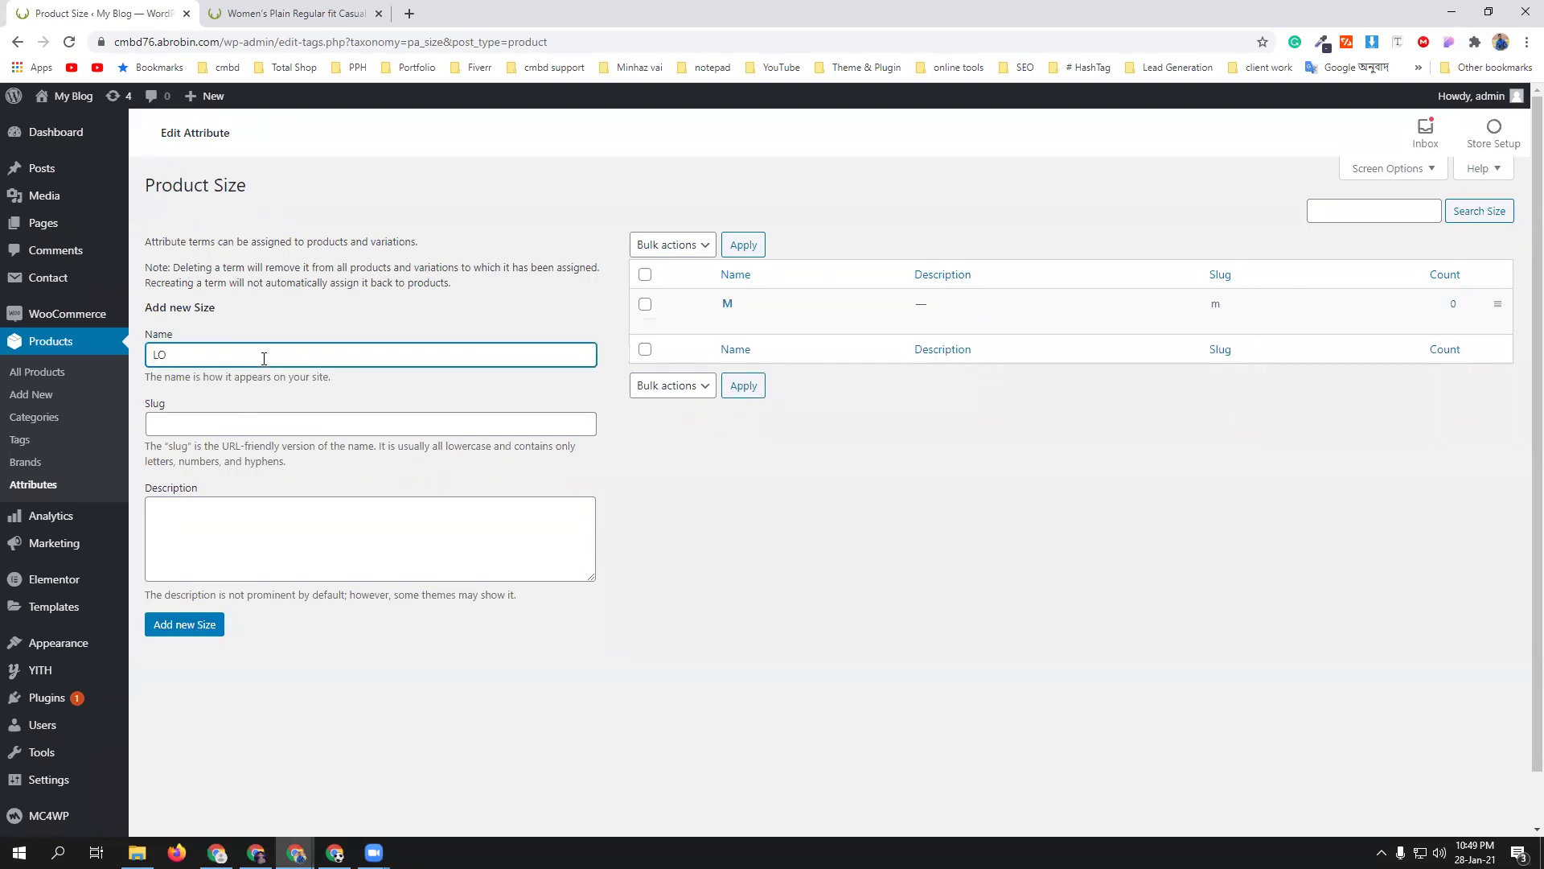
text(L)
click(178, 626)
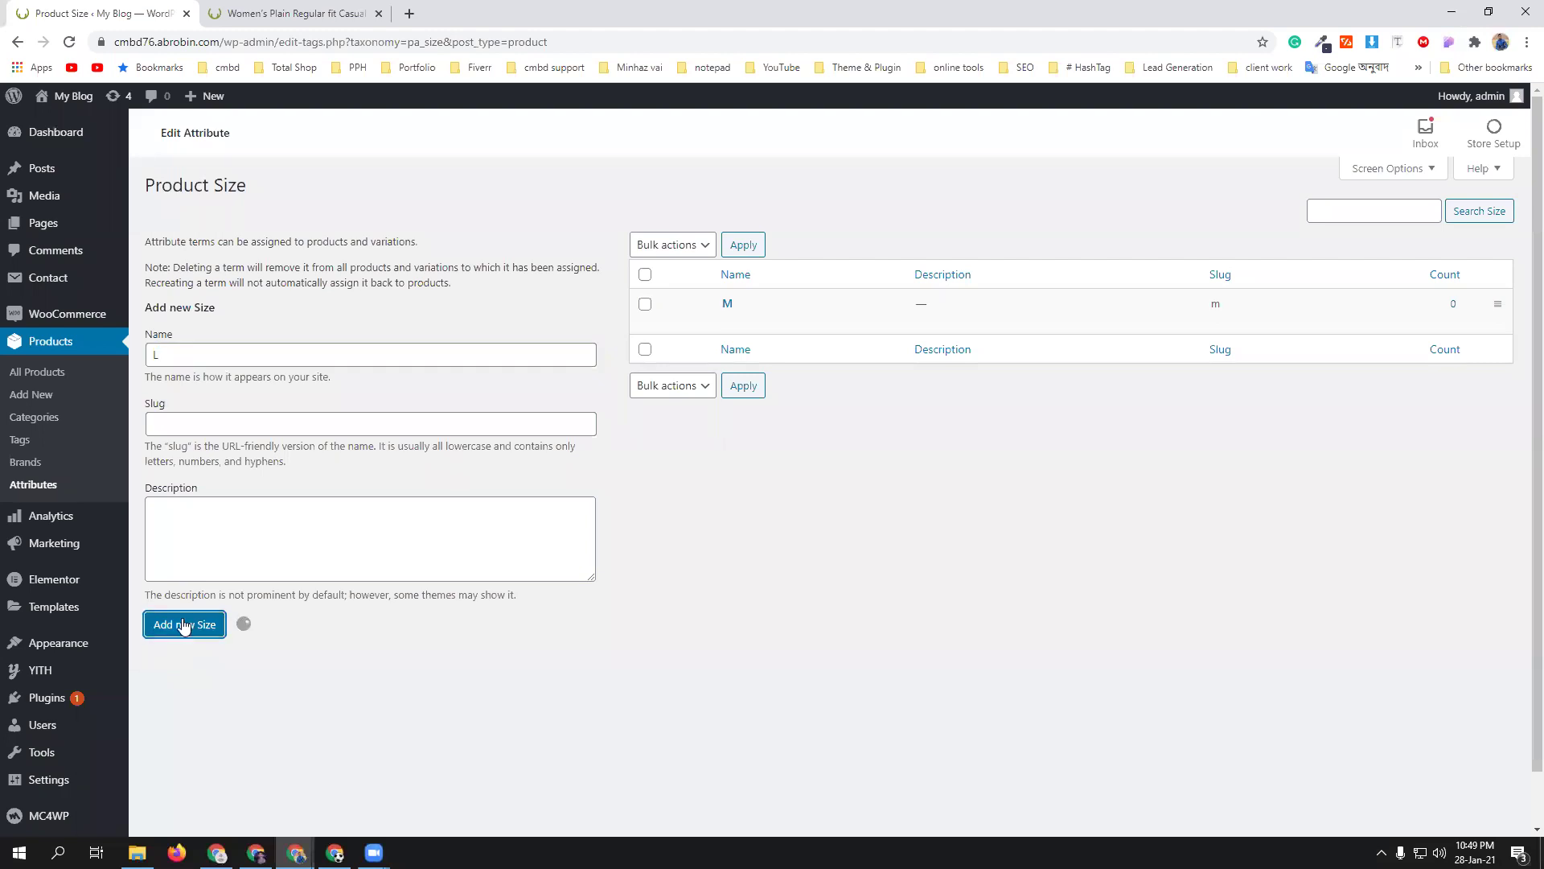
click(279, 354)
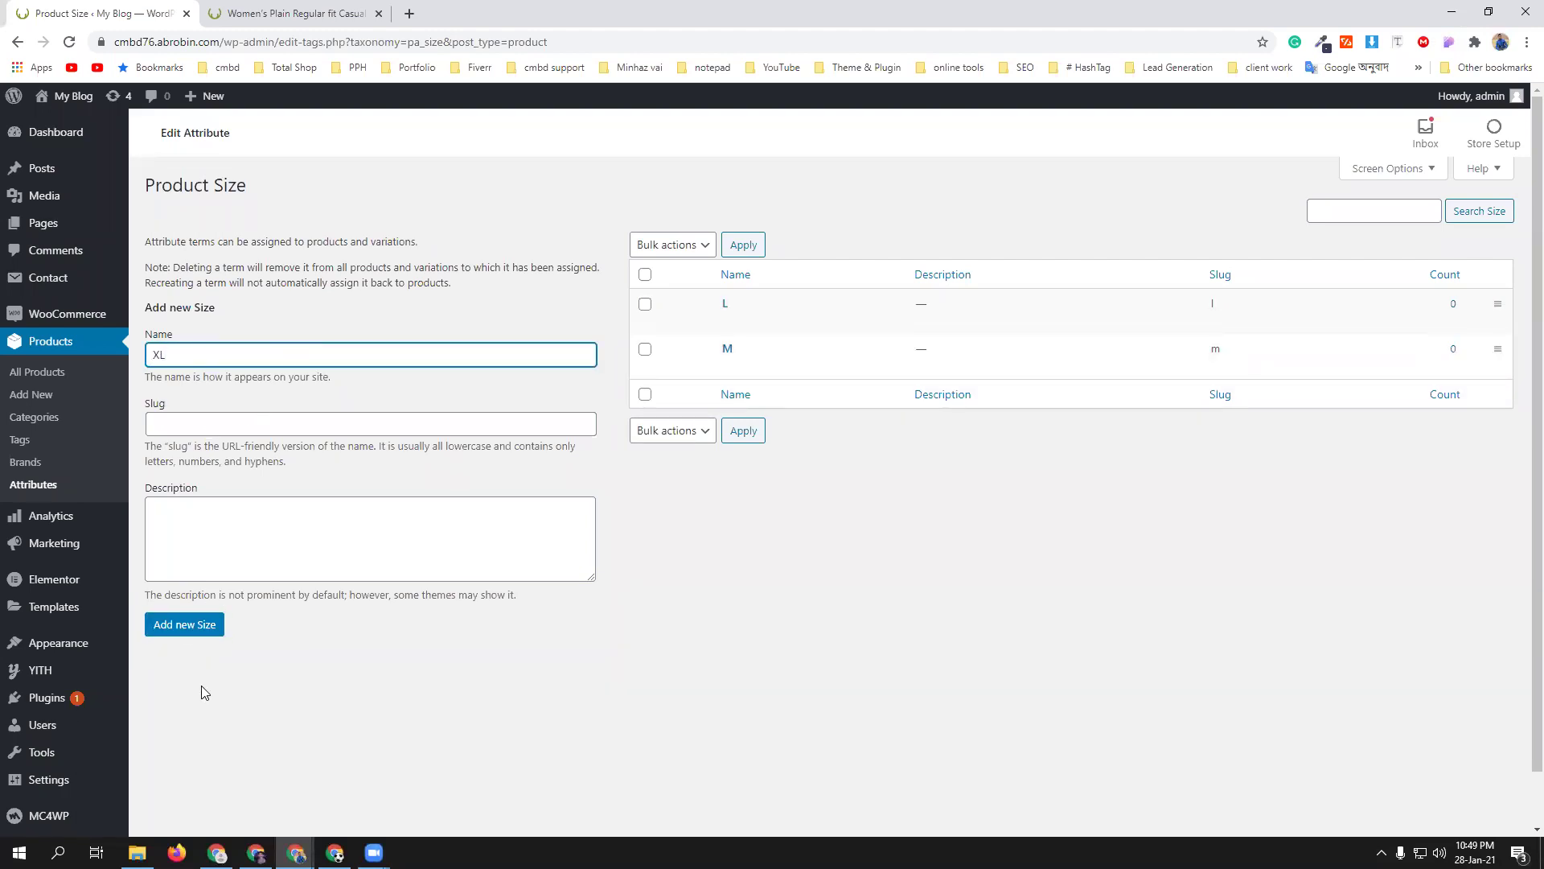
click(169, 629)
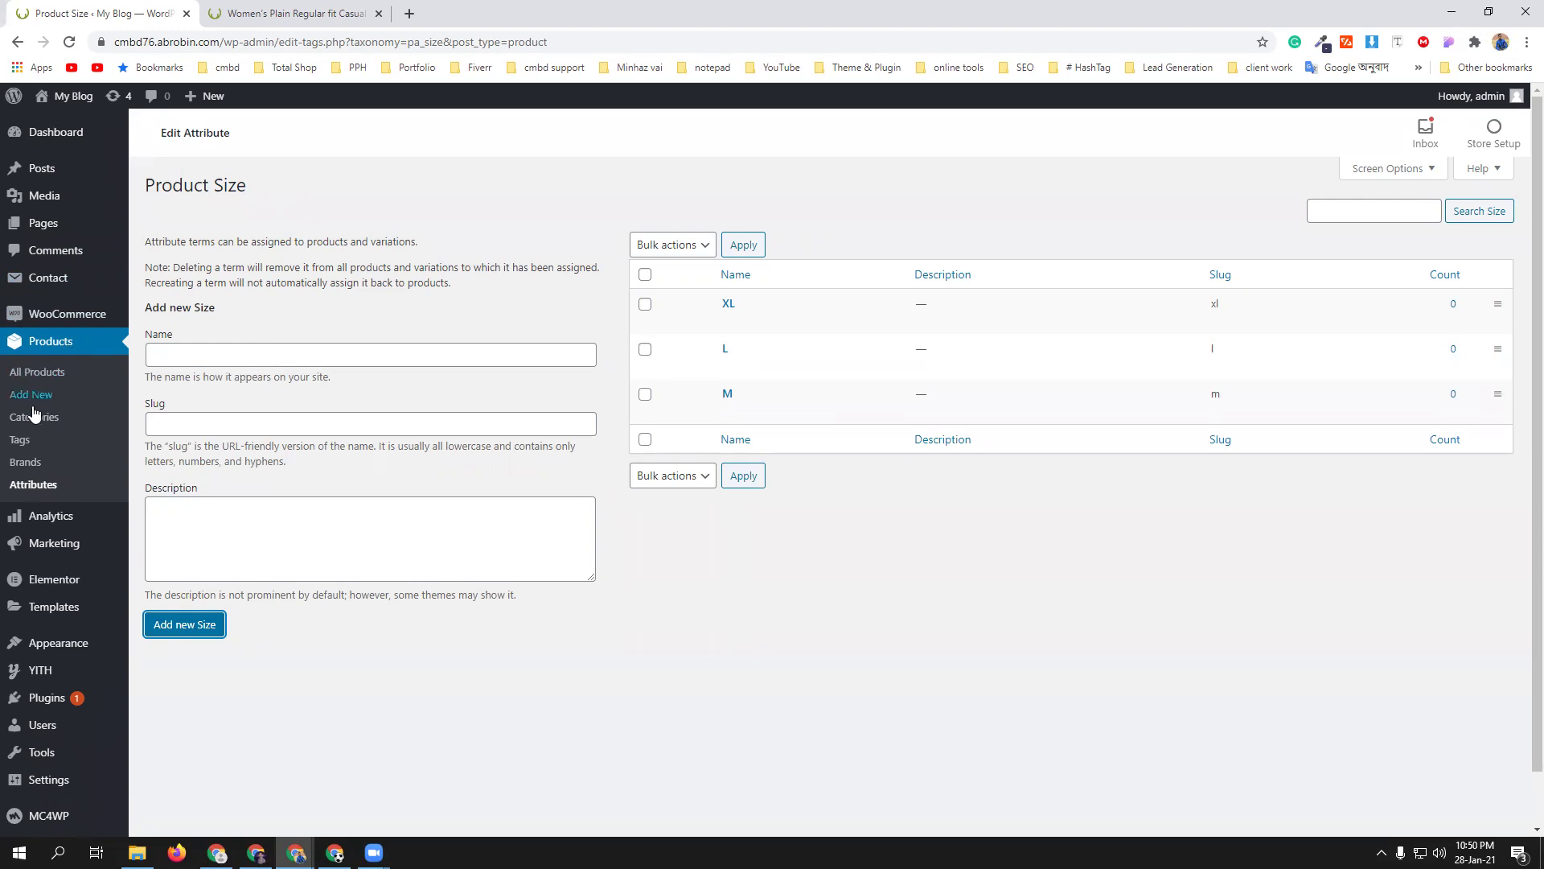
- Filter All Products to Drafts and edit the Men's Plain Regular fit Casual Shirt
click(33, 484)
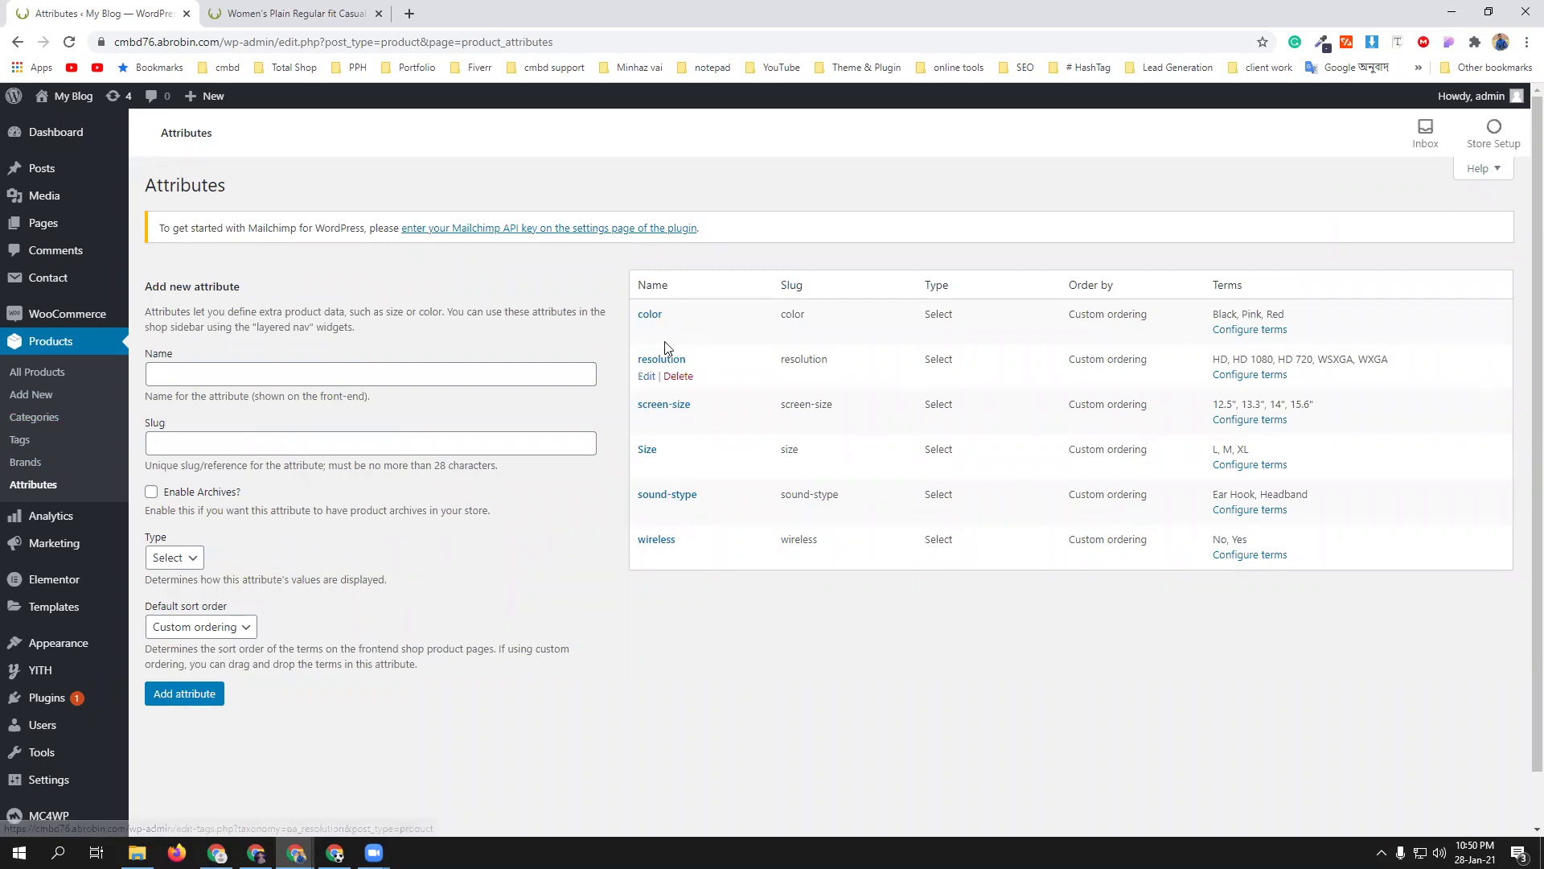
click(45, 375)
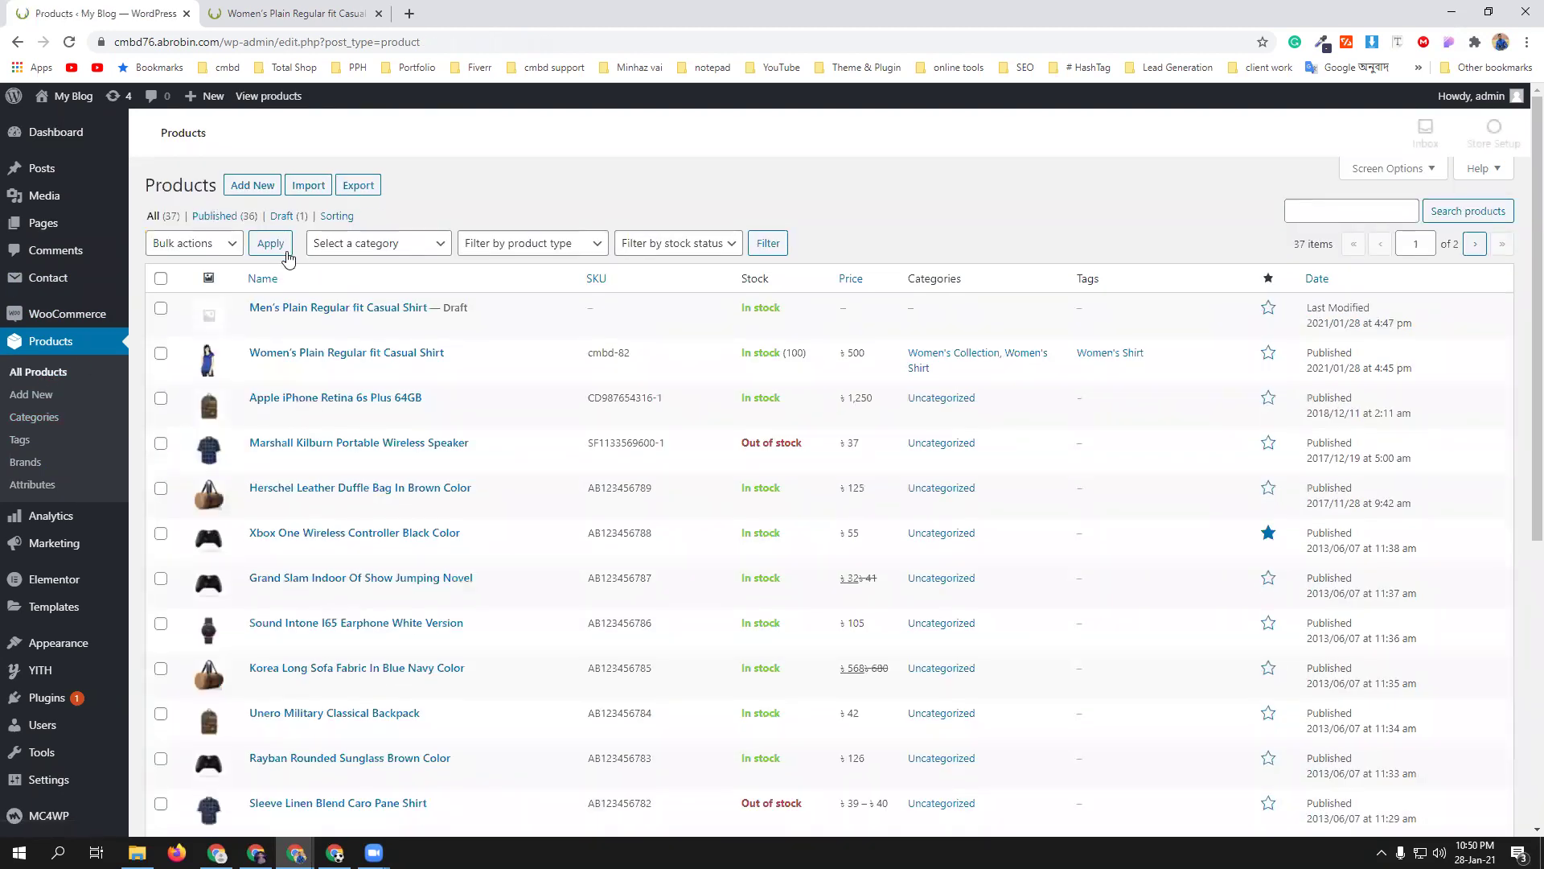
click(279, 216)
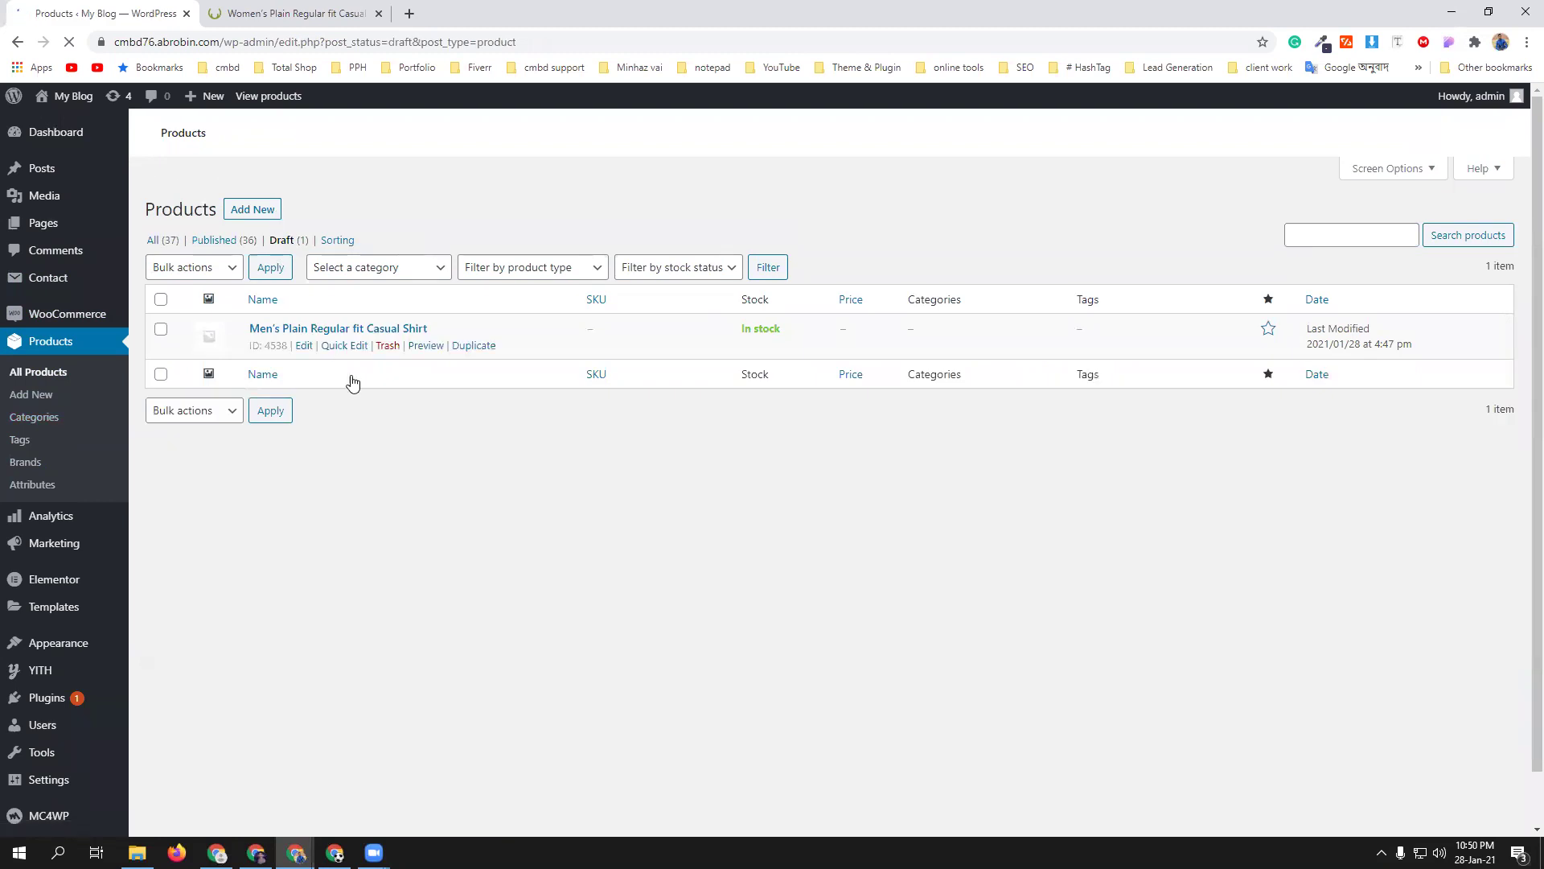
click(304, 321)
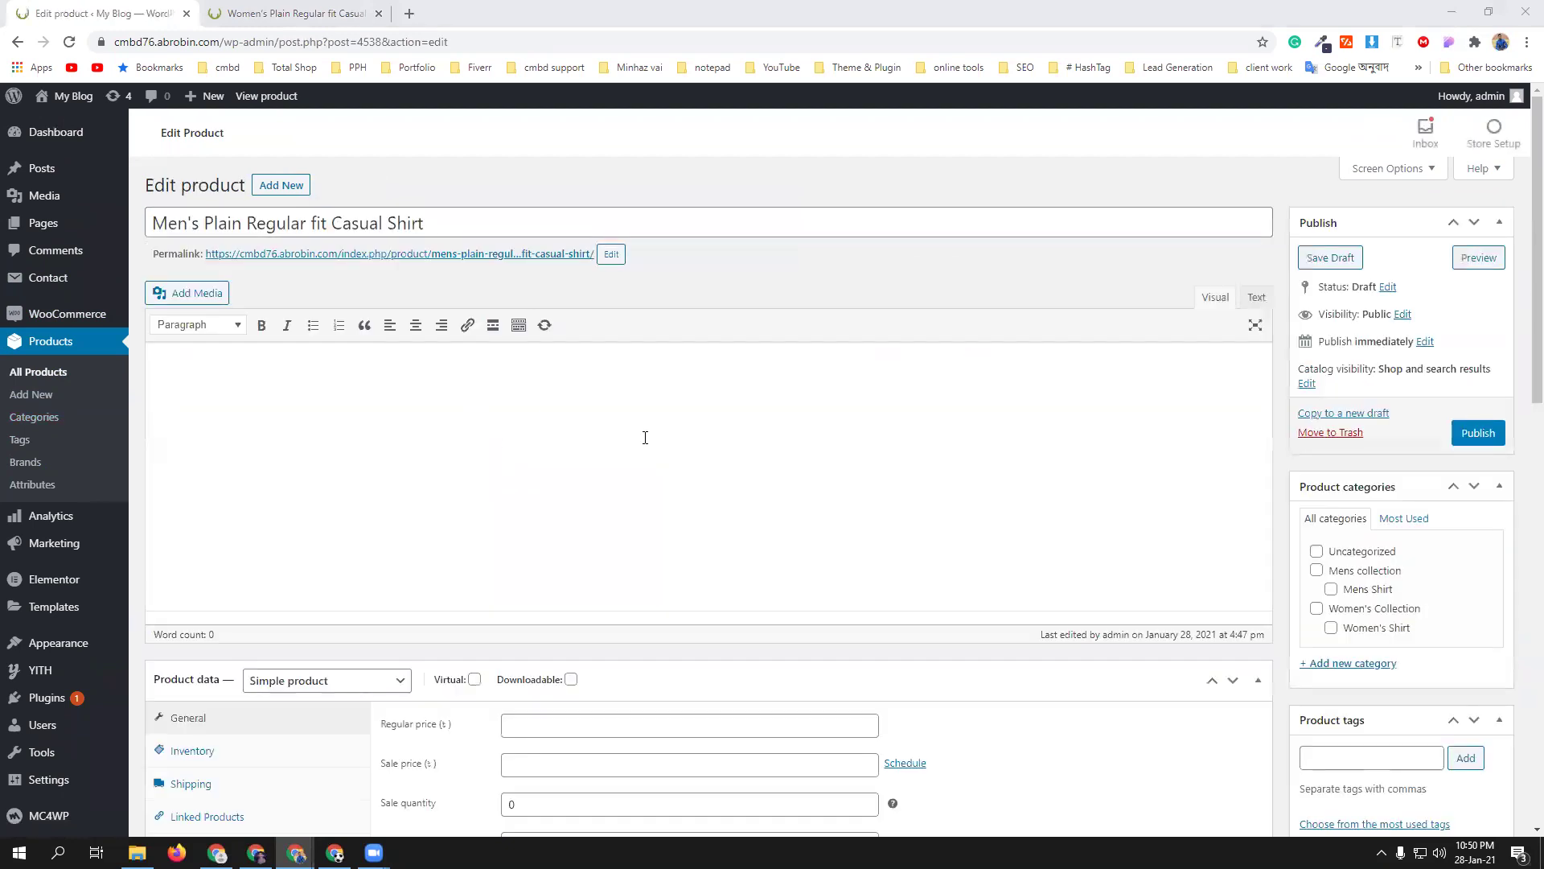
- Paste the women's shirt Product description text into the men's shirt description and short description
click(375, 460)
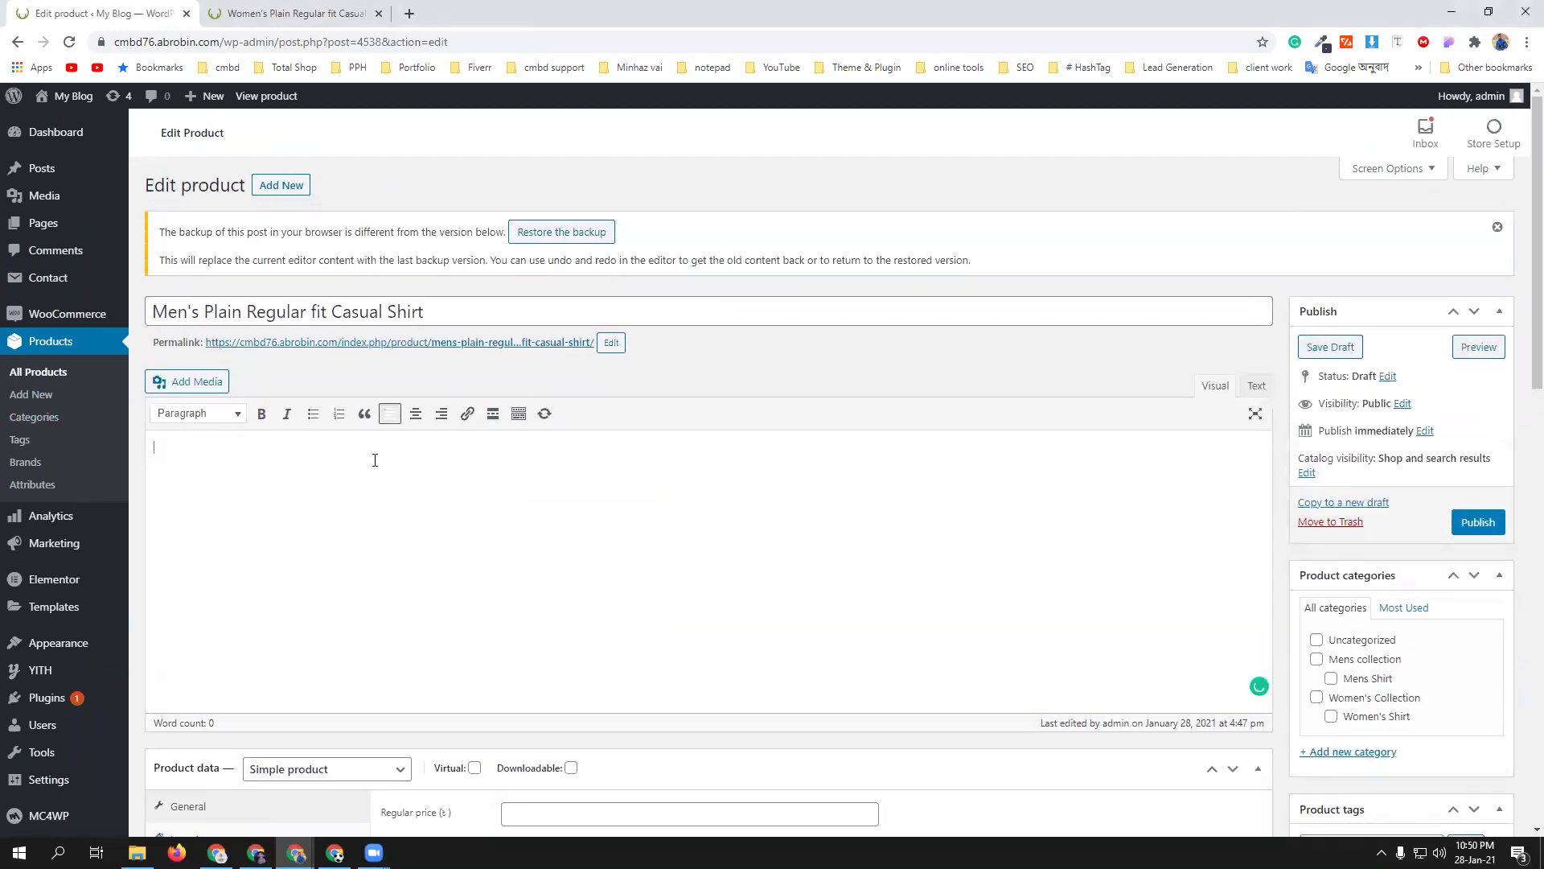
click(330, 13)
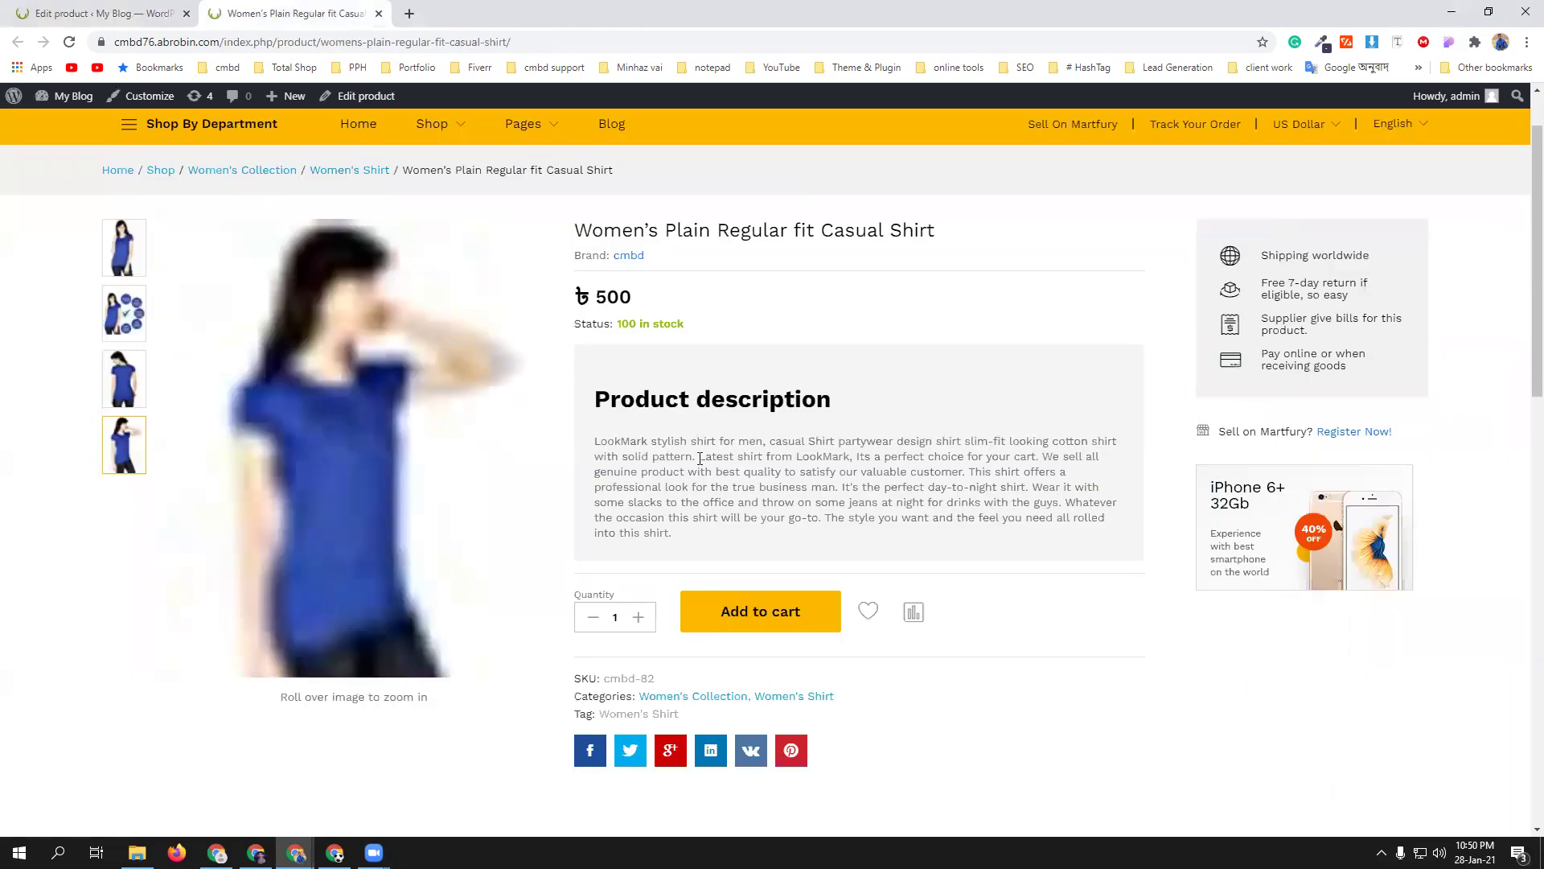
drag(597, 393, 1037, 563)
key(ctrl+c)
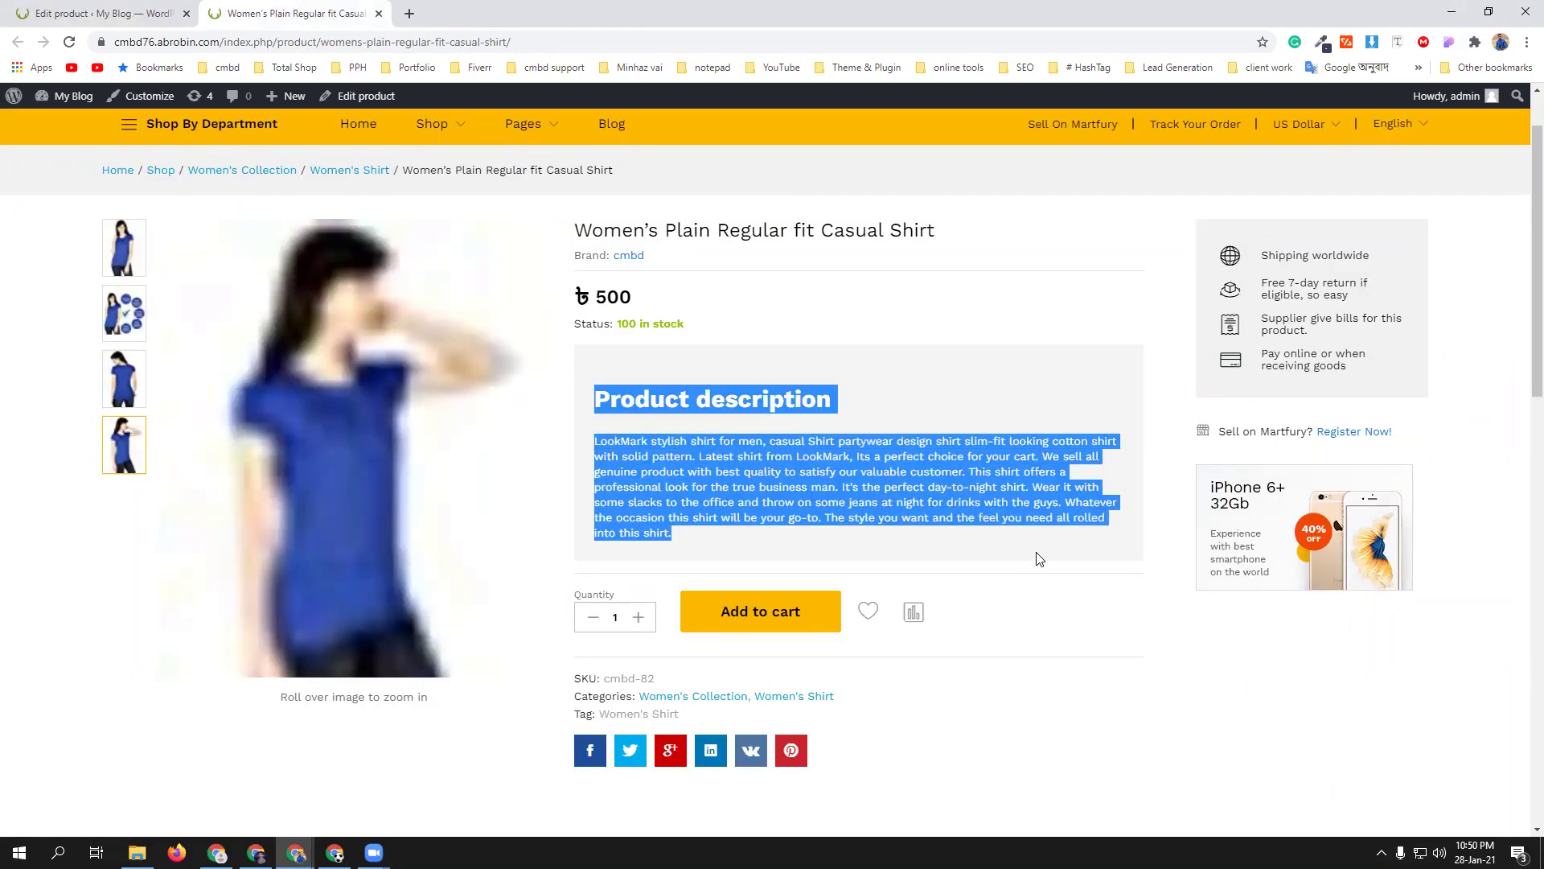
click(153, 11)
key(ctrl+v)
scroll(359, 510, down, 9)
click(336, 468)
key(ctrl+v)
scroll(334, 482, down, 4)
key(ctrl+v)
scroll(379, 450, up, 10)
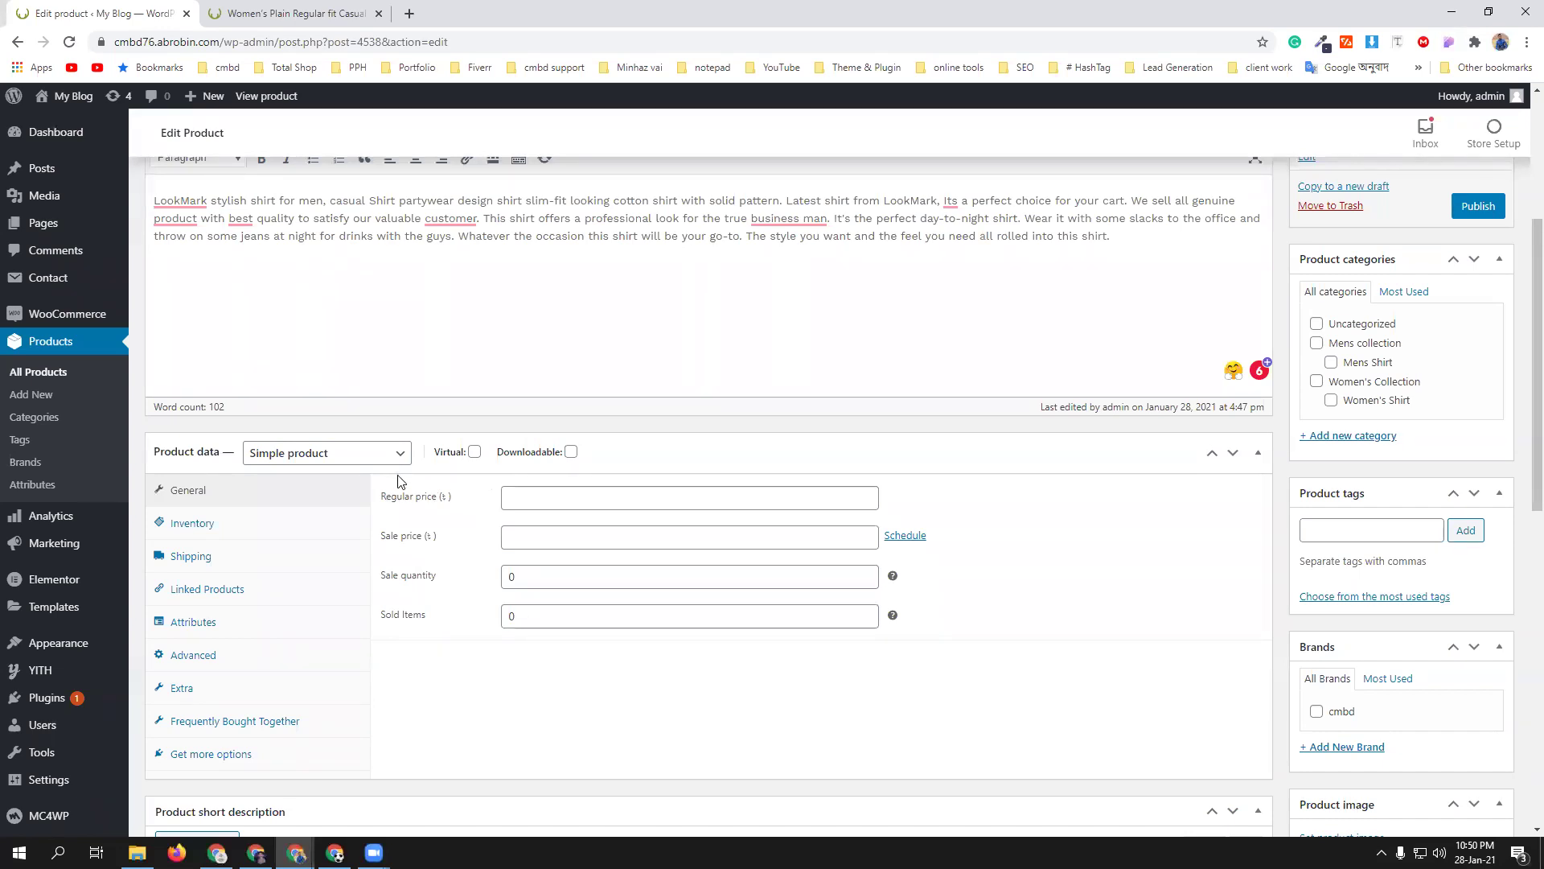
- Set the men's shirt regular price to 600
click(554, 501)
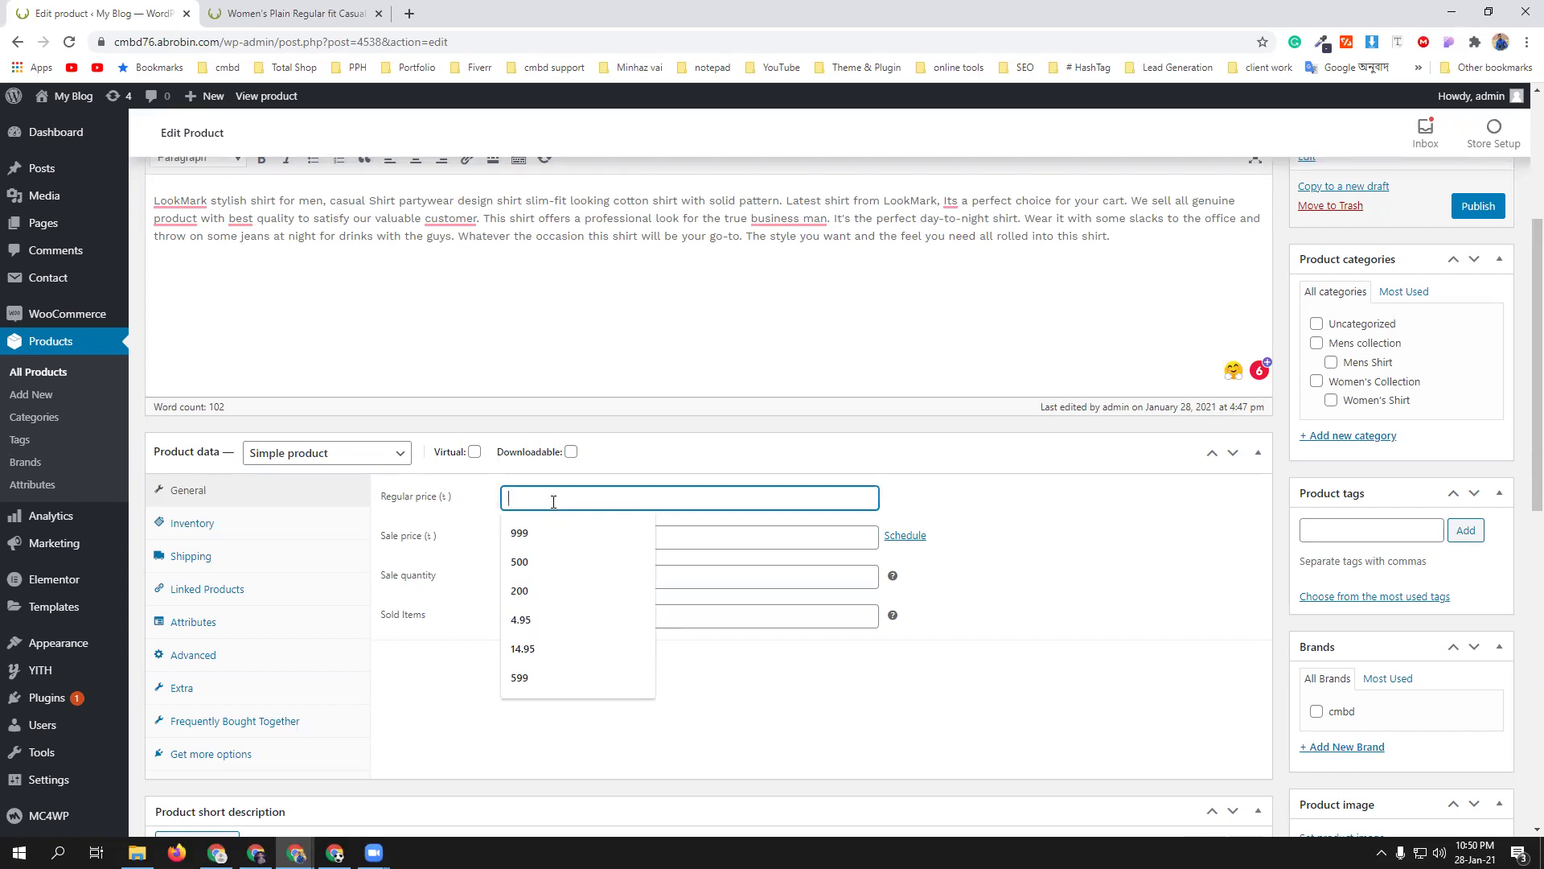
text(600)
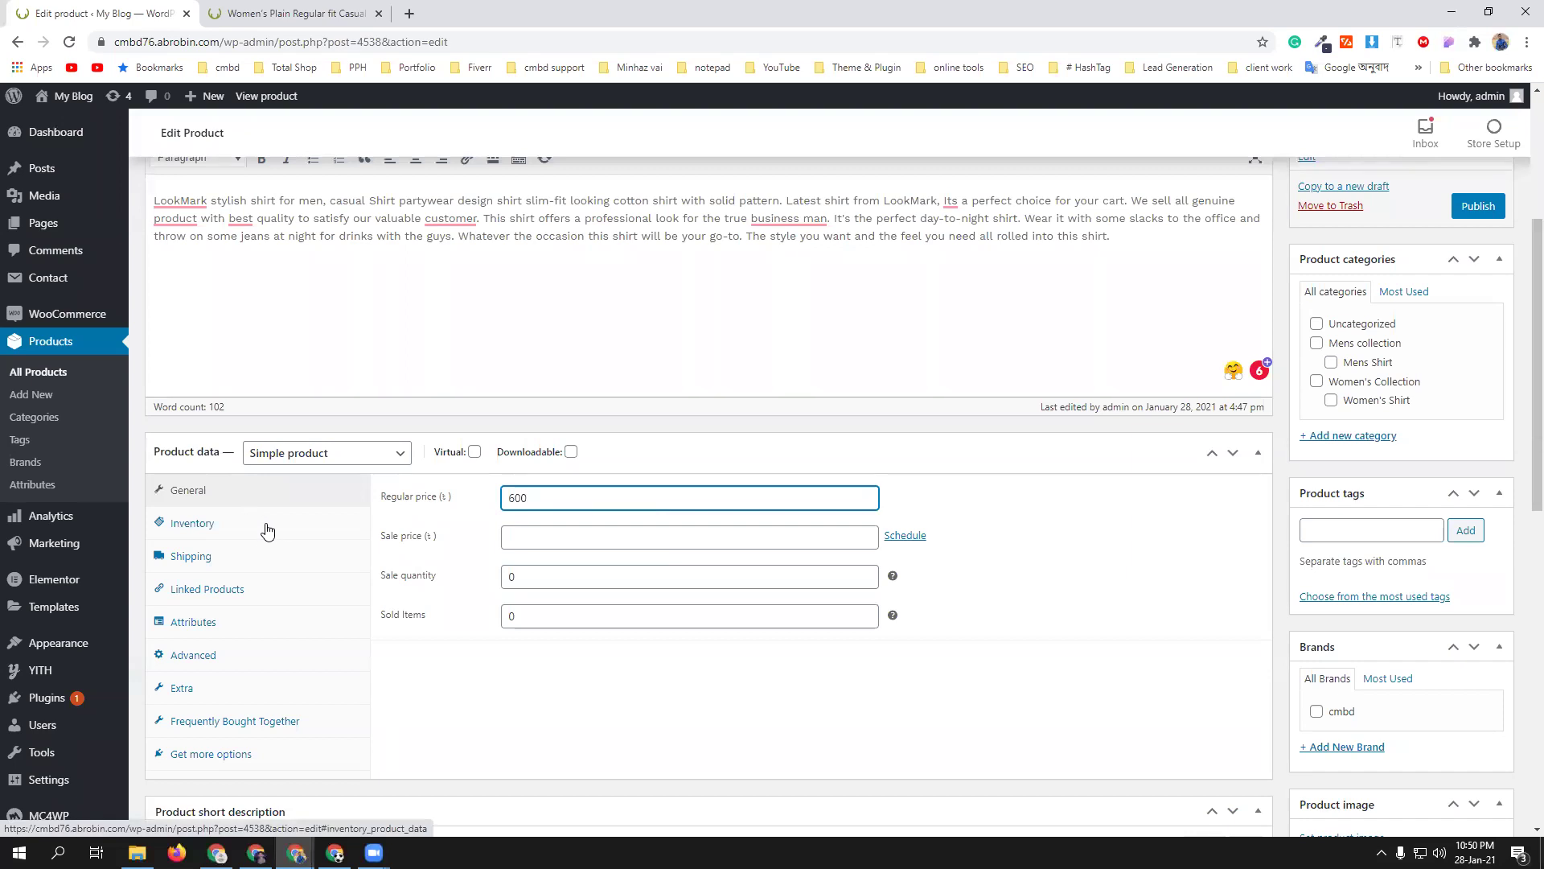
scroll(458, 668, down, 2)
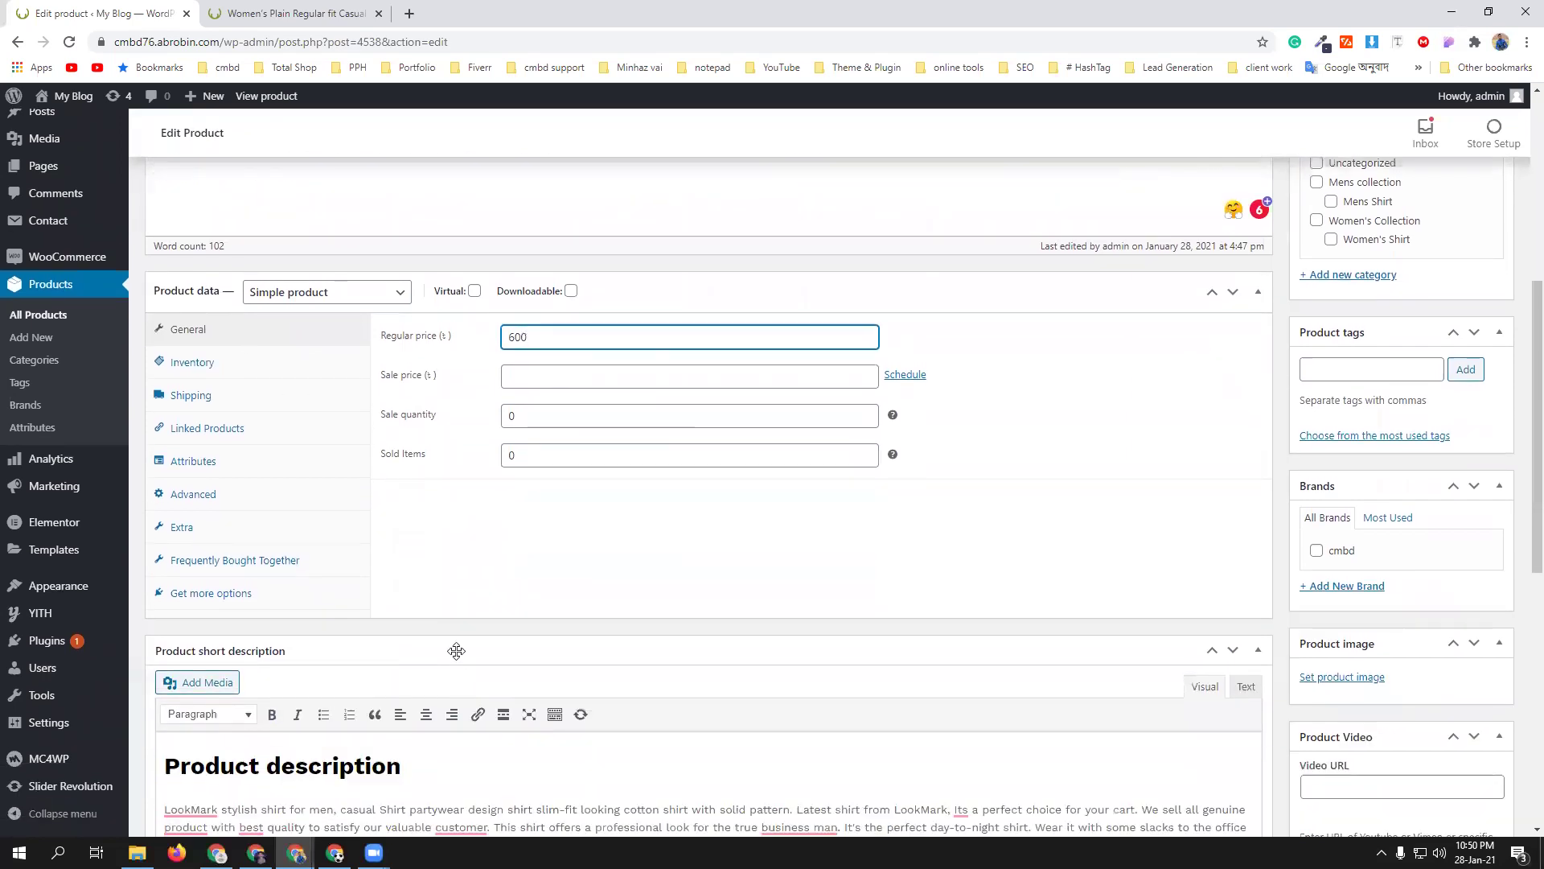
- Add the color attribute to the shirt with all terms Black, Pink and Red
click(249, 463)
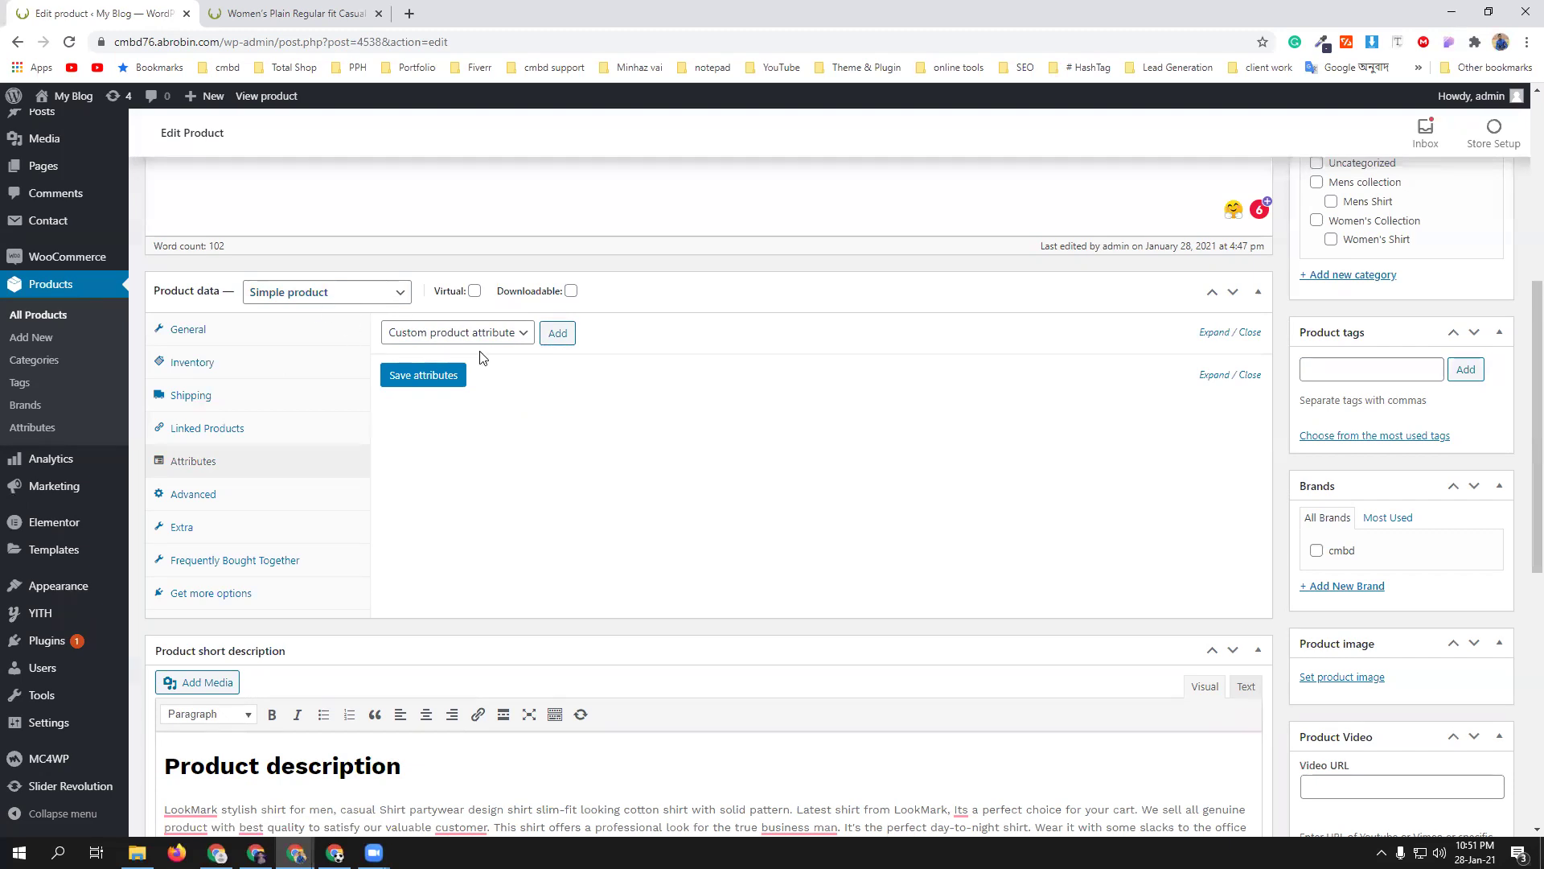
click(557, 333)
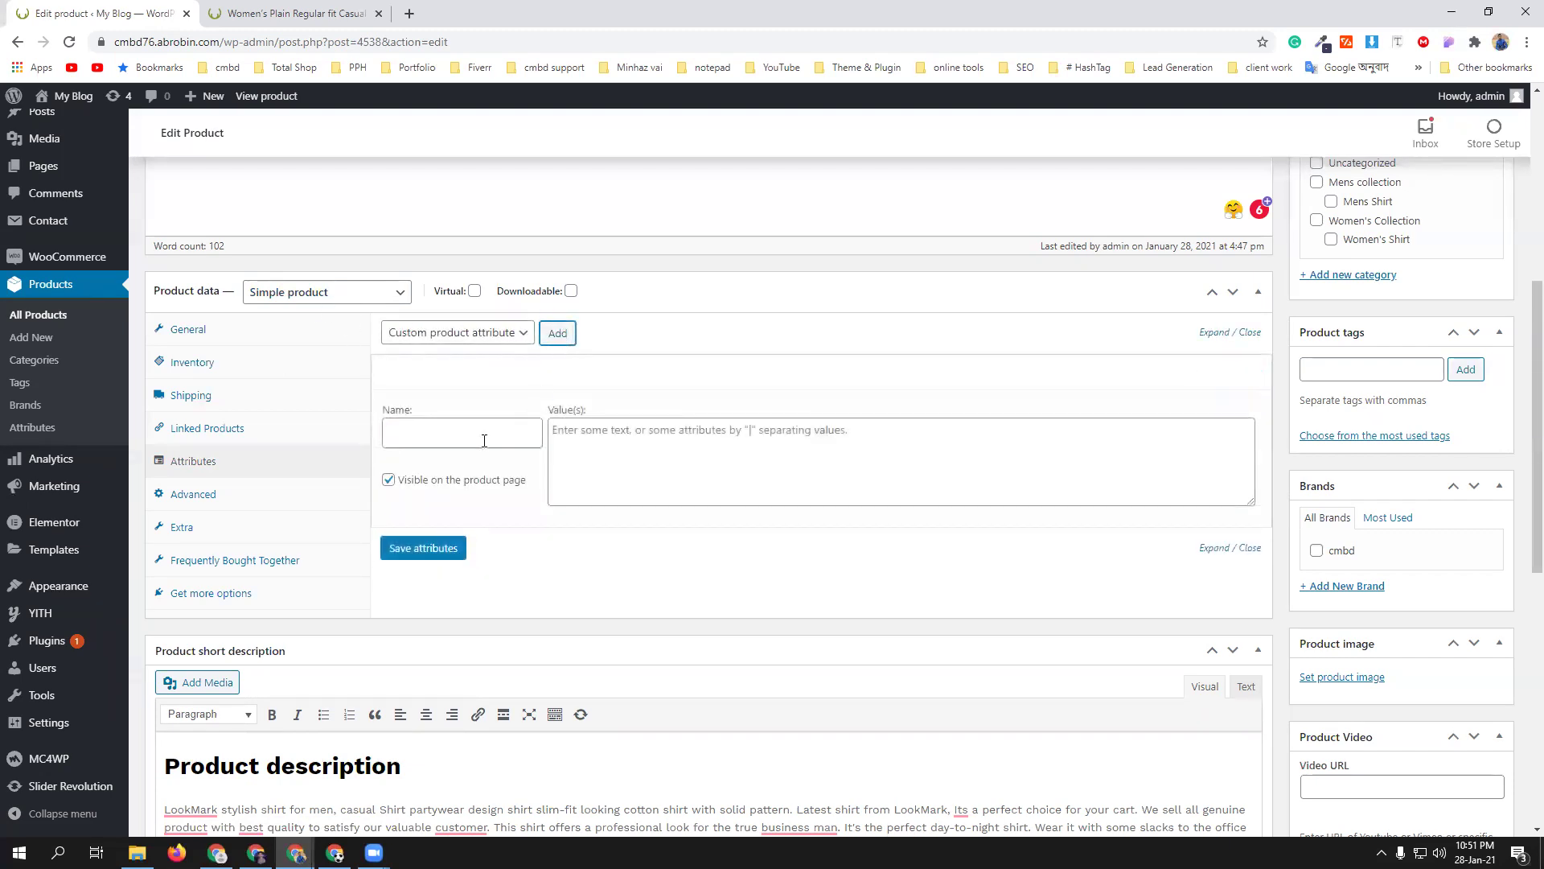
click(478, 431)
click(508, 336)
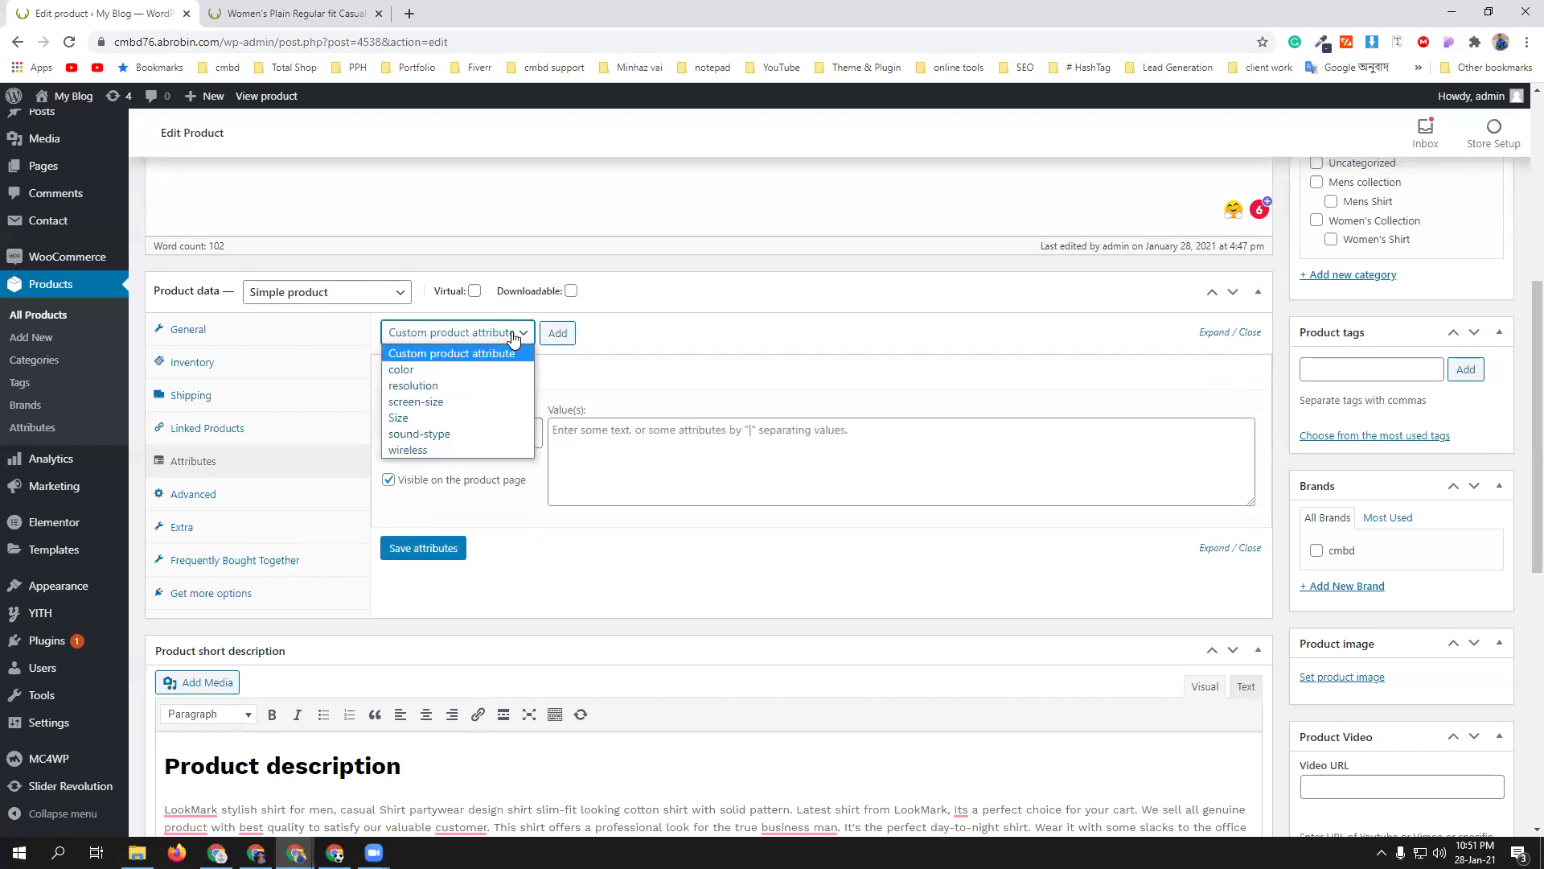
click(691, 344)
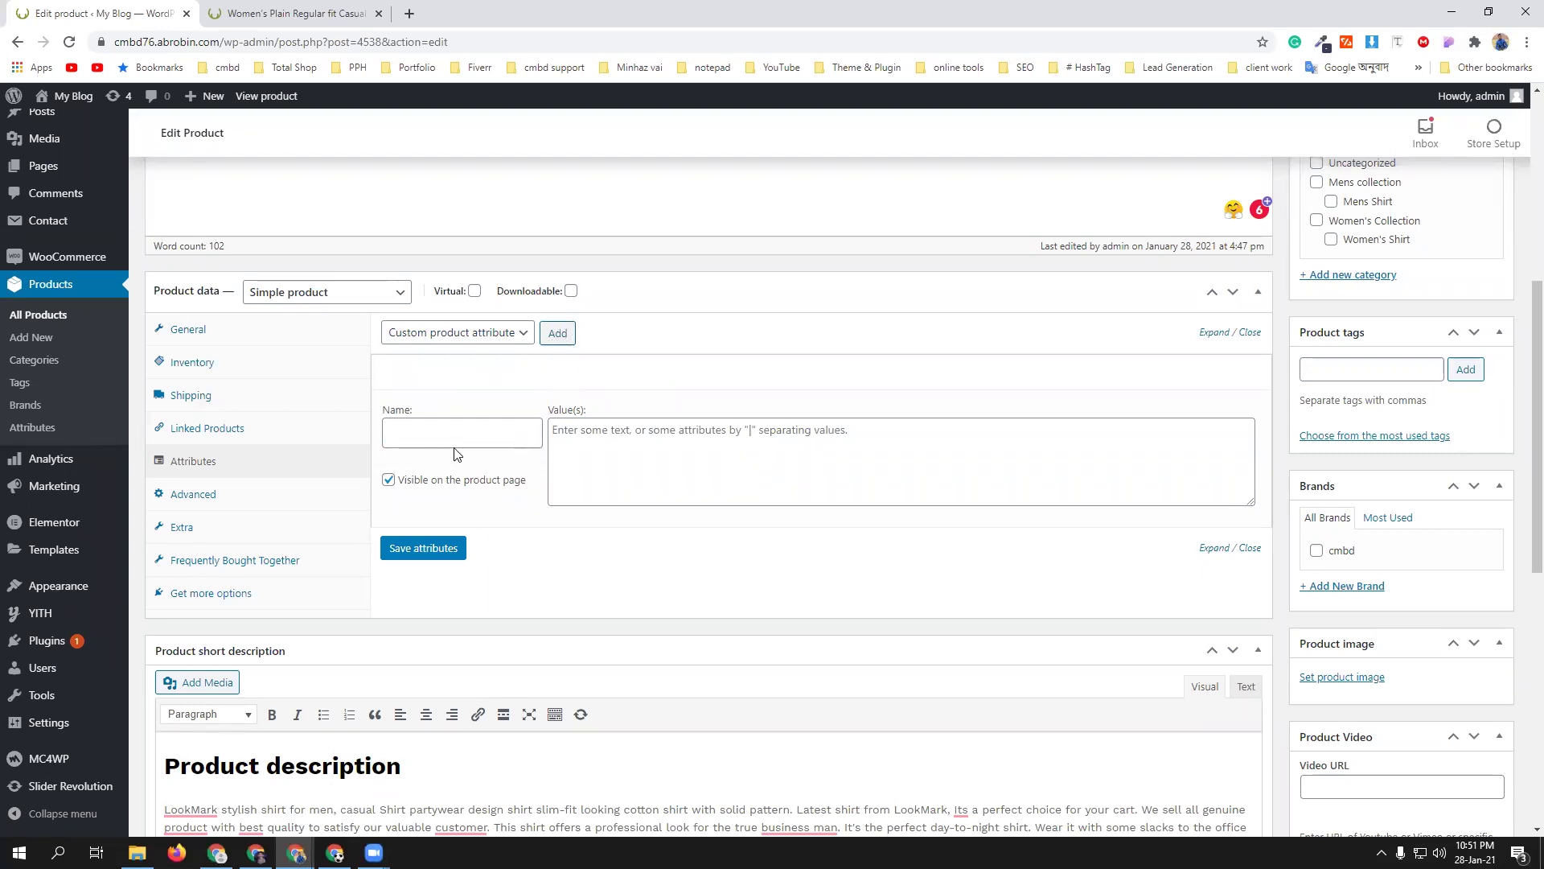
click(507, 333)
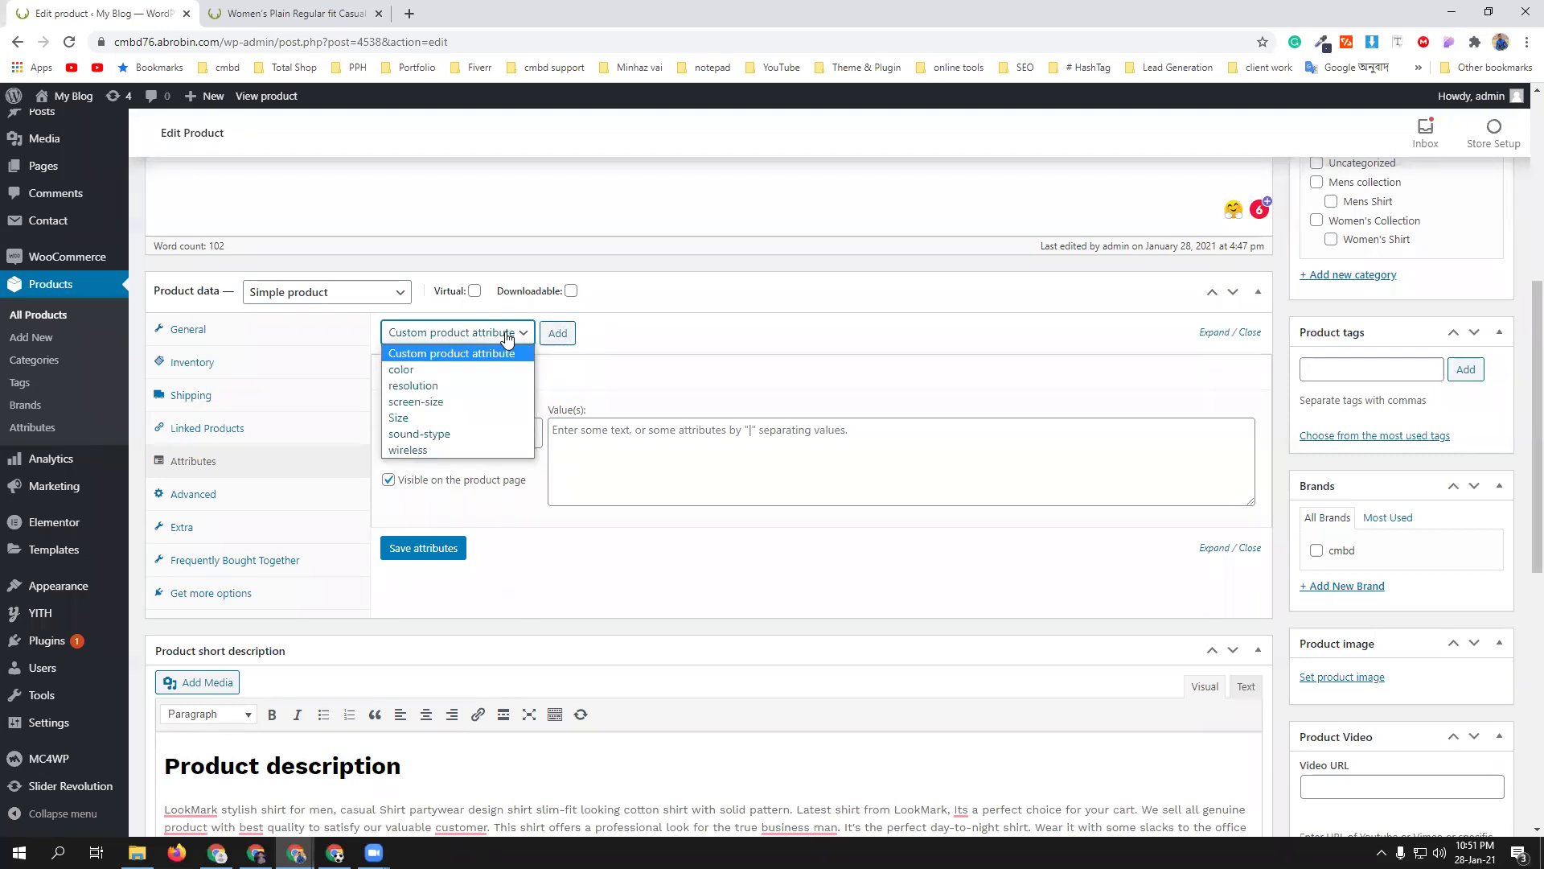
click(477, 369)
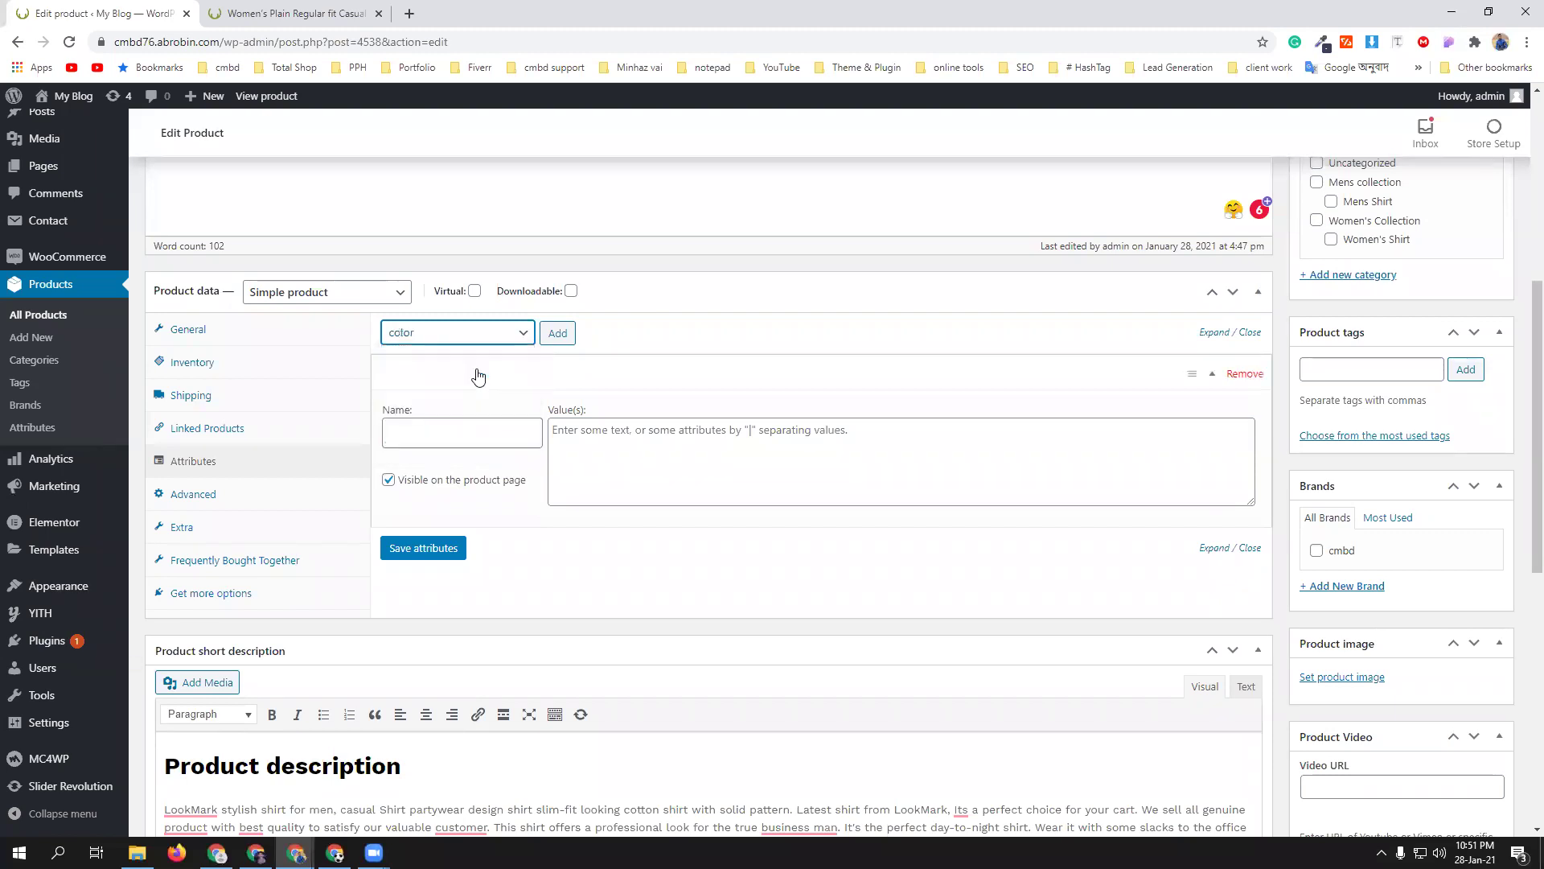
click(563, 335)
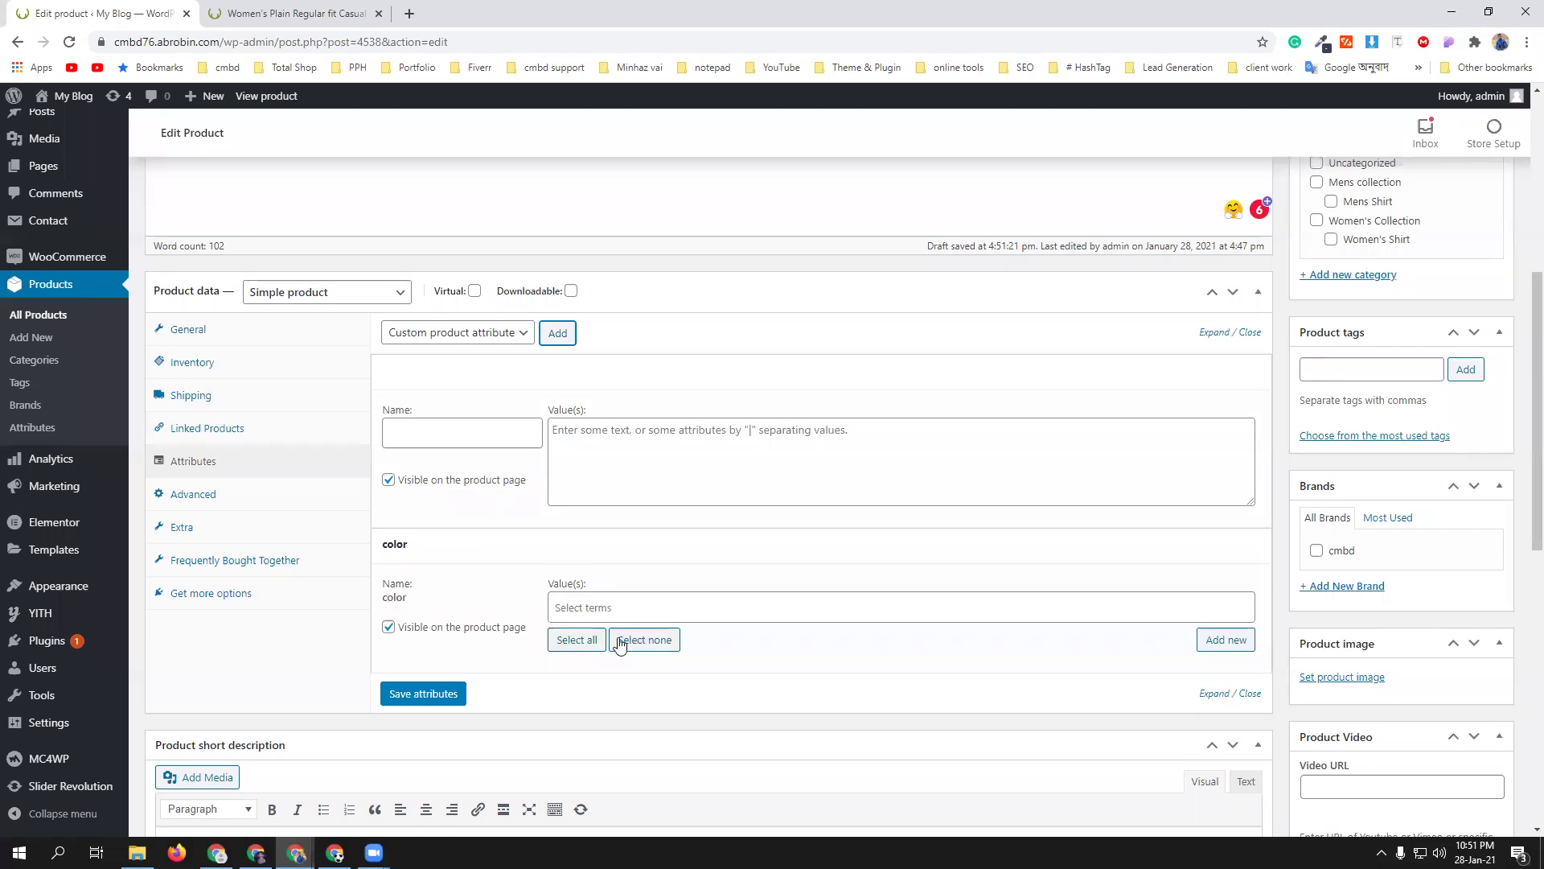
click(576, 641)
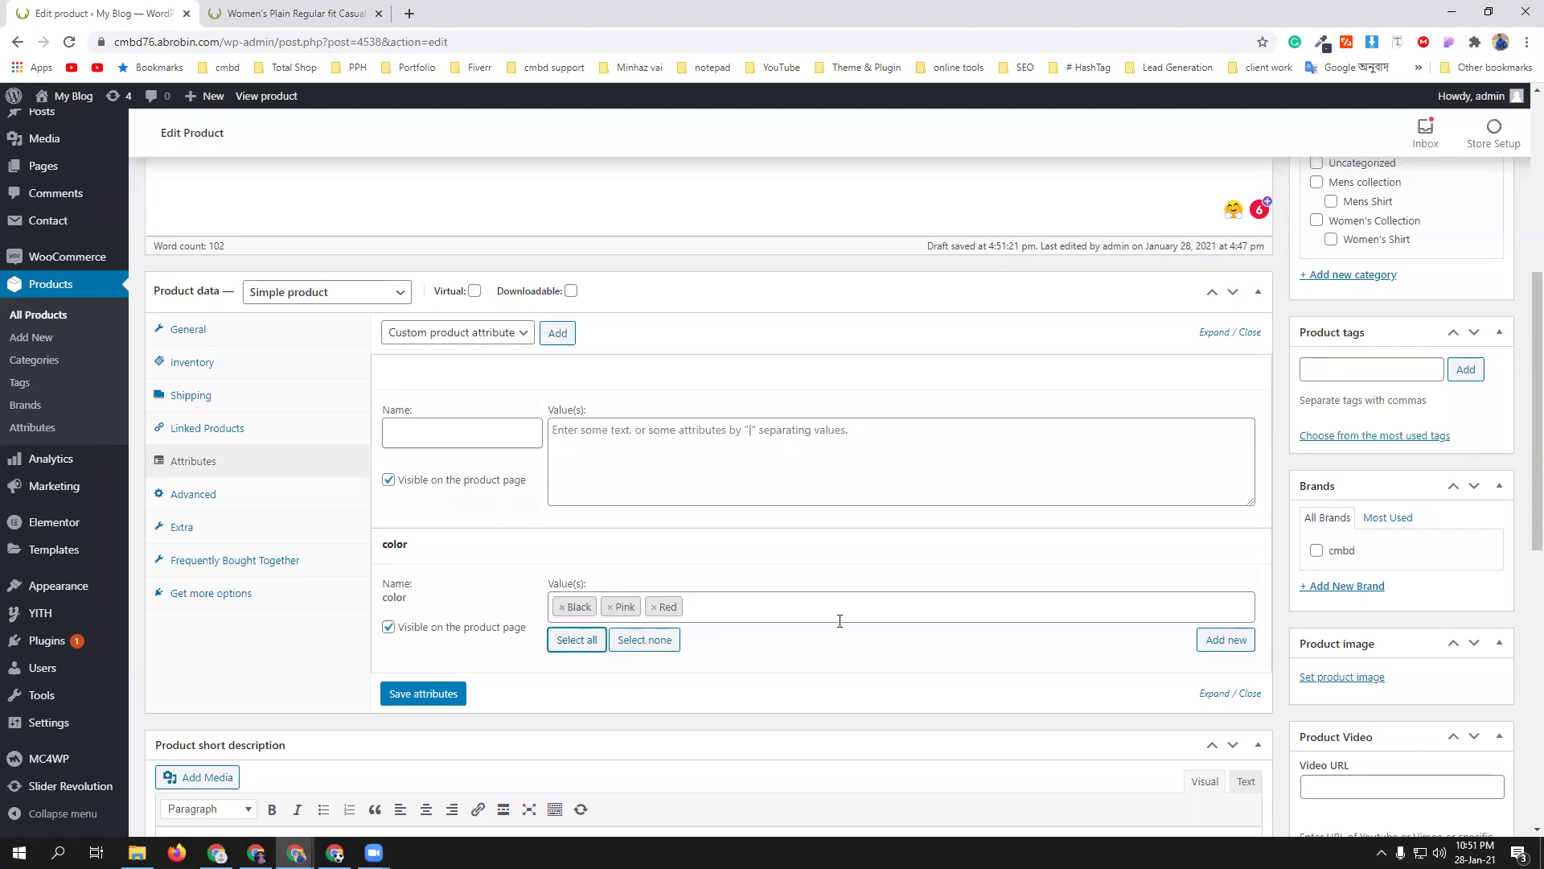
- Save the shirt's attributes and confirm color holds Black, Pink and Red
scroll(840, 621, down, 3)
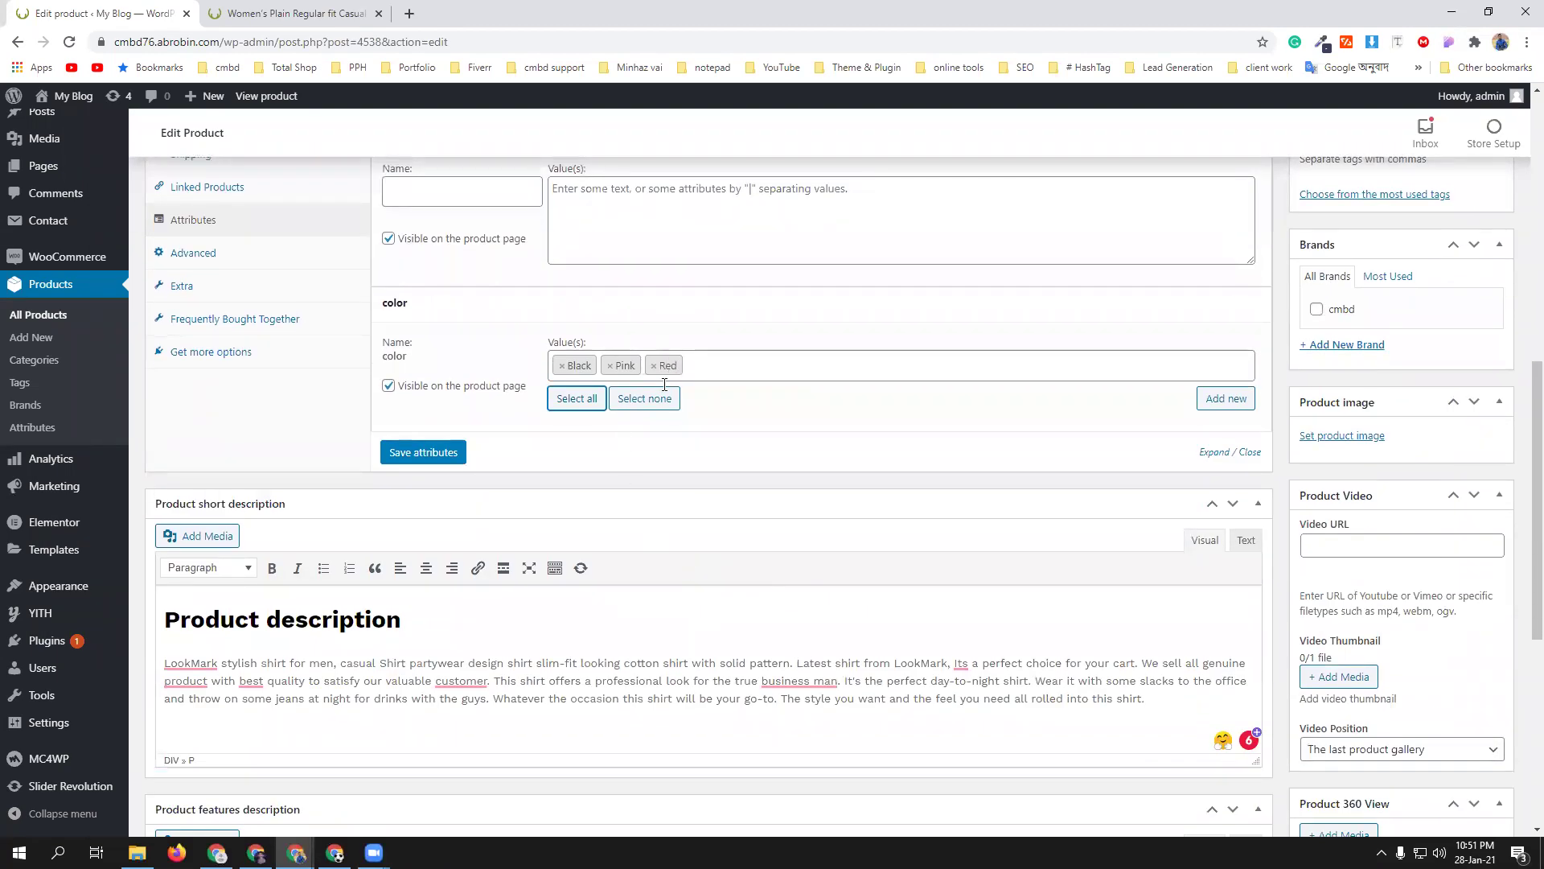
click(726, 370)
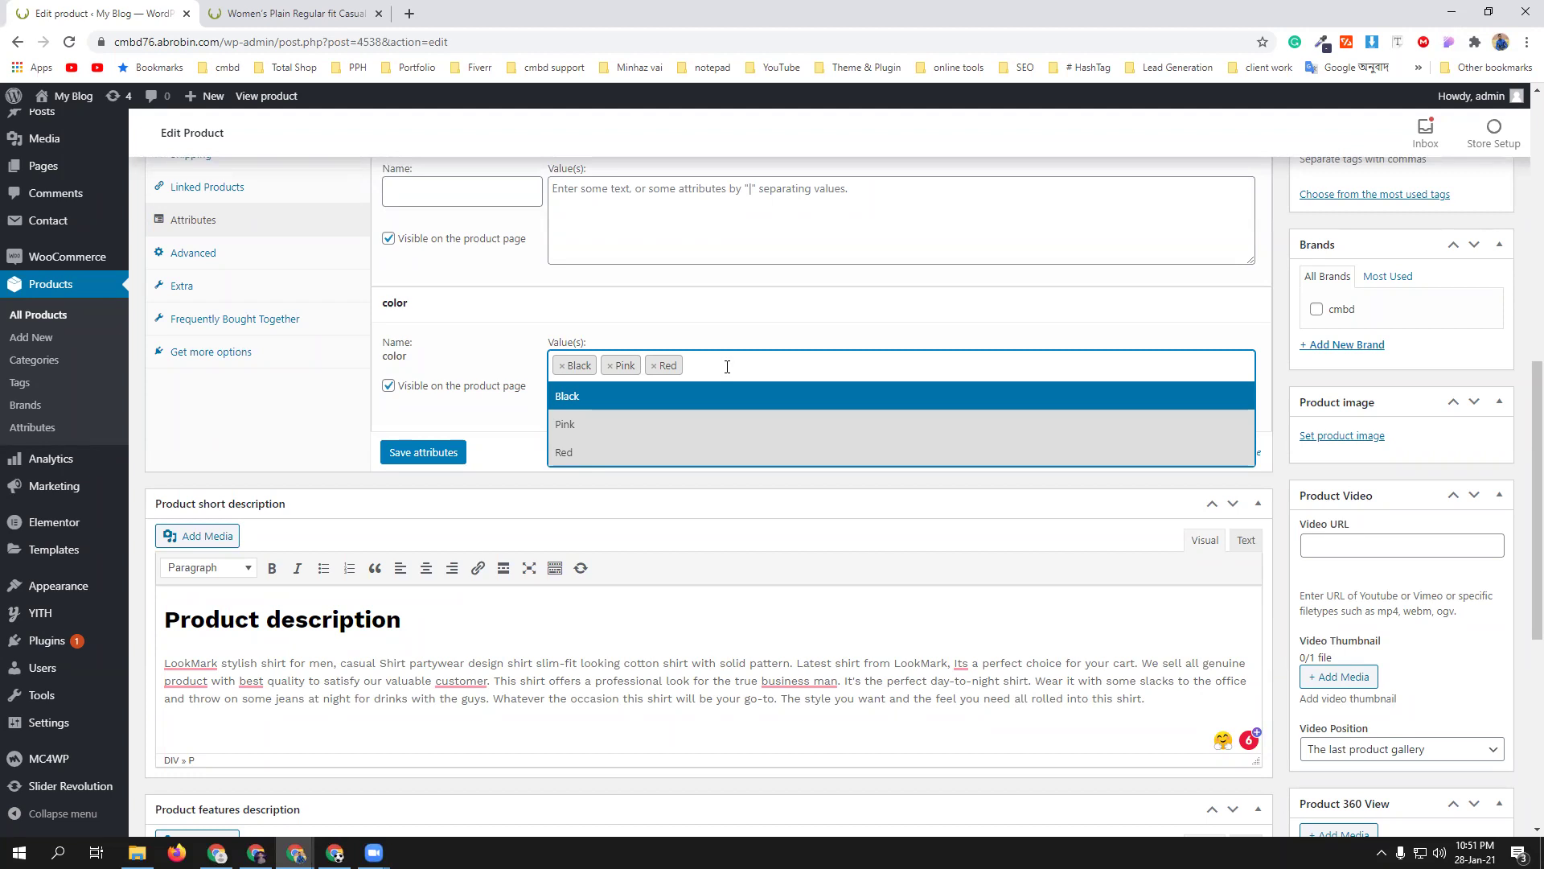
text(White)
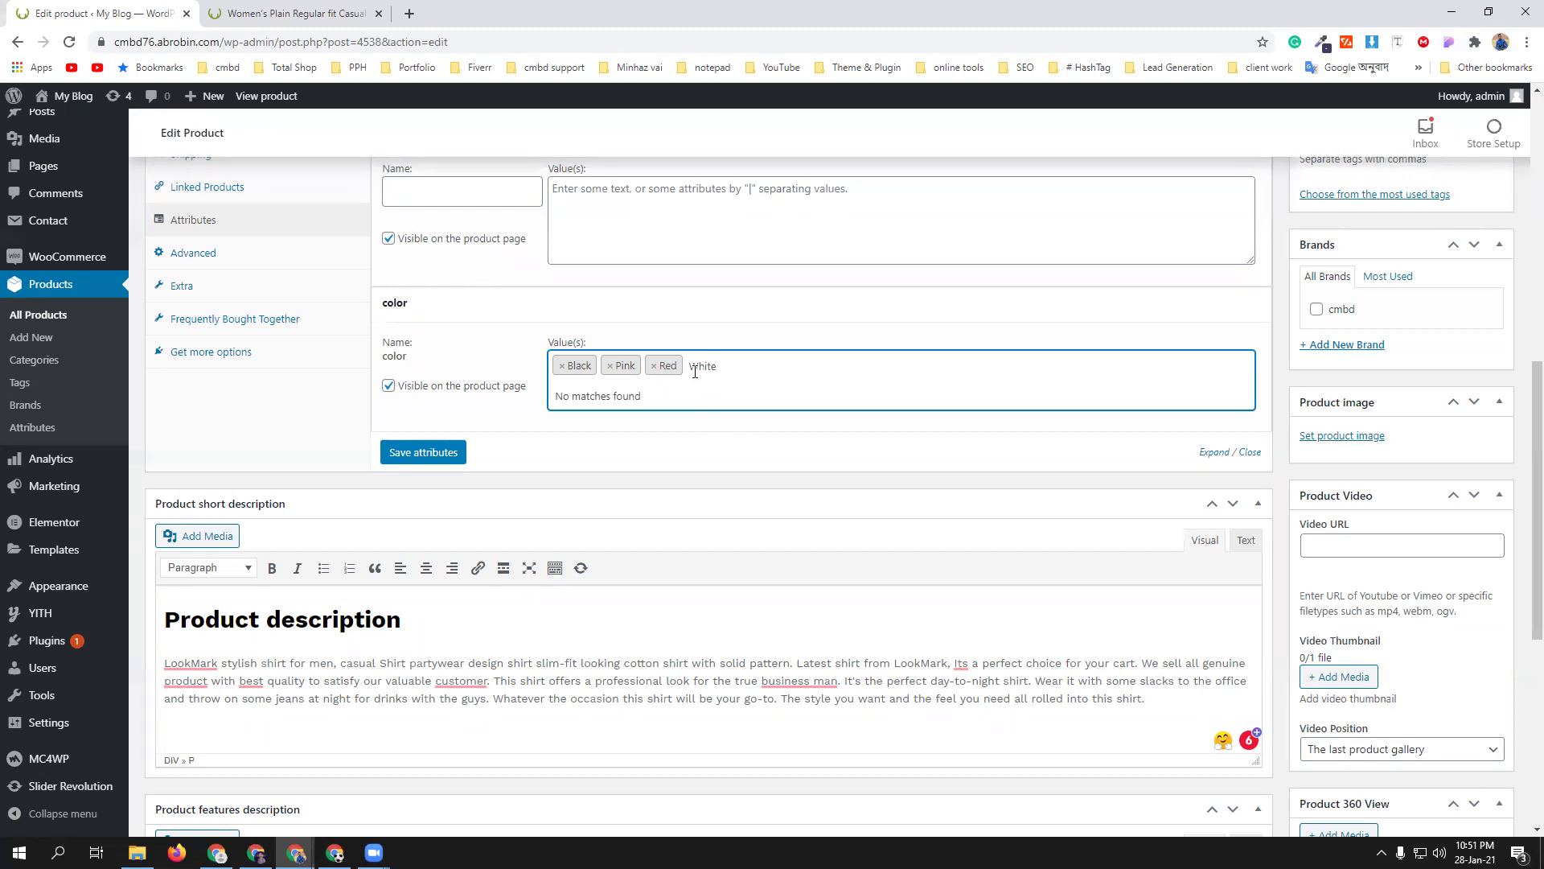
scroll(563, 402, up, 4)
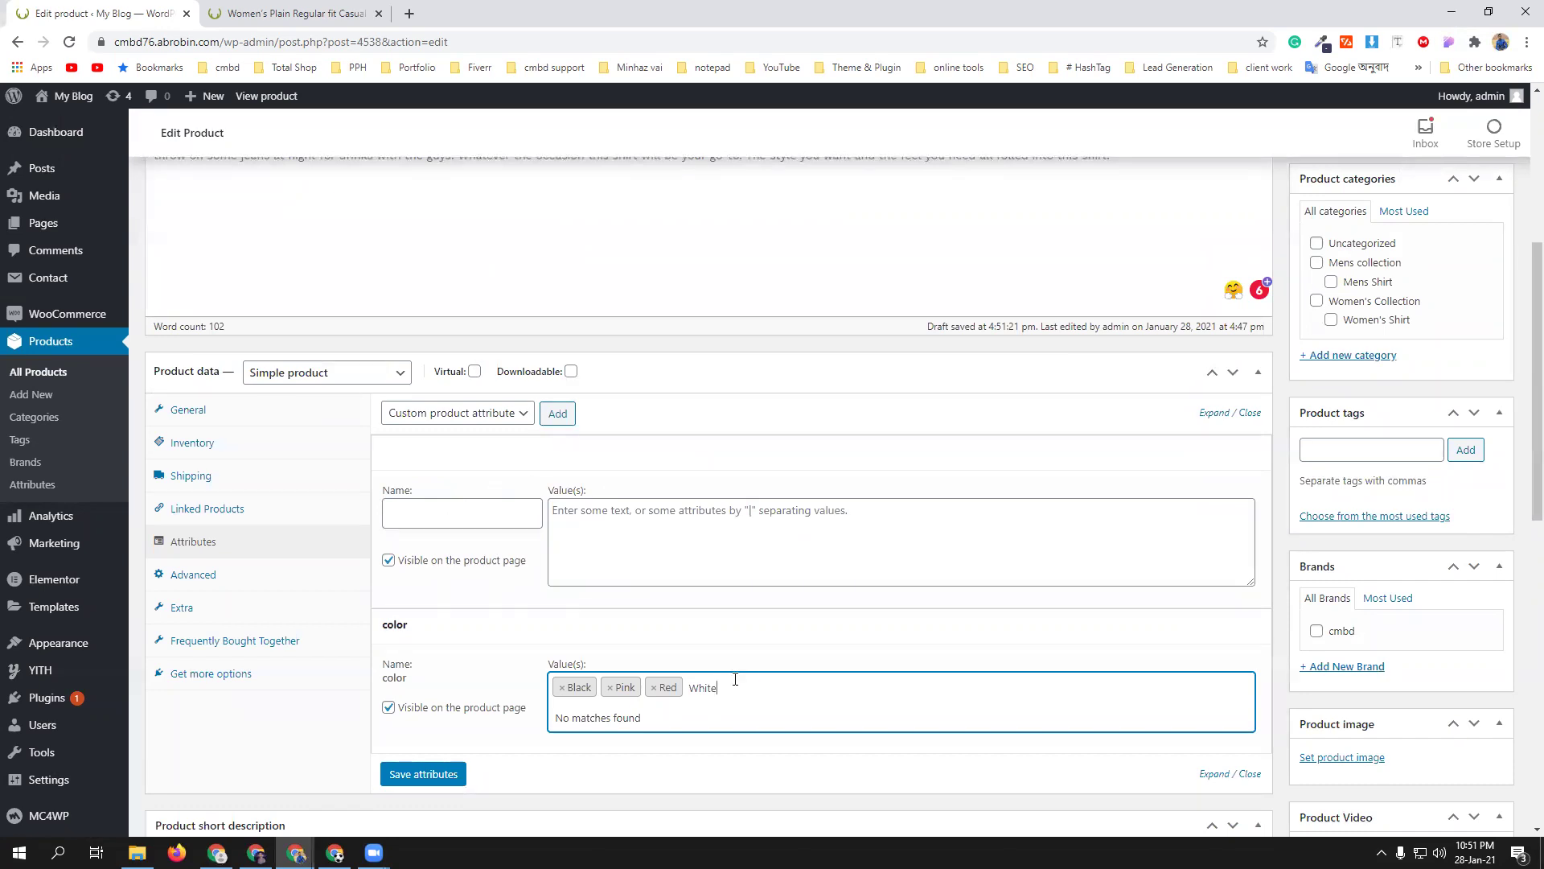
key(BackSpace)
key(BackSpace)
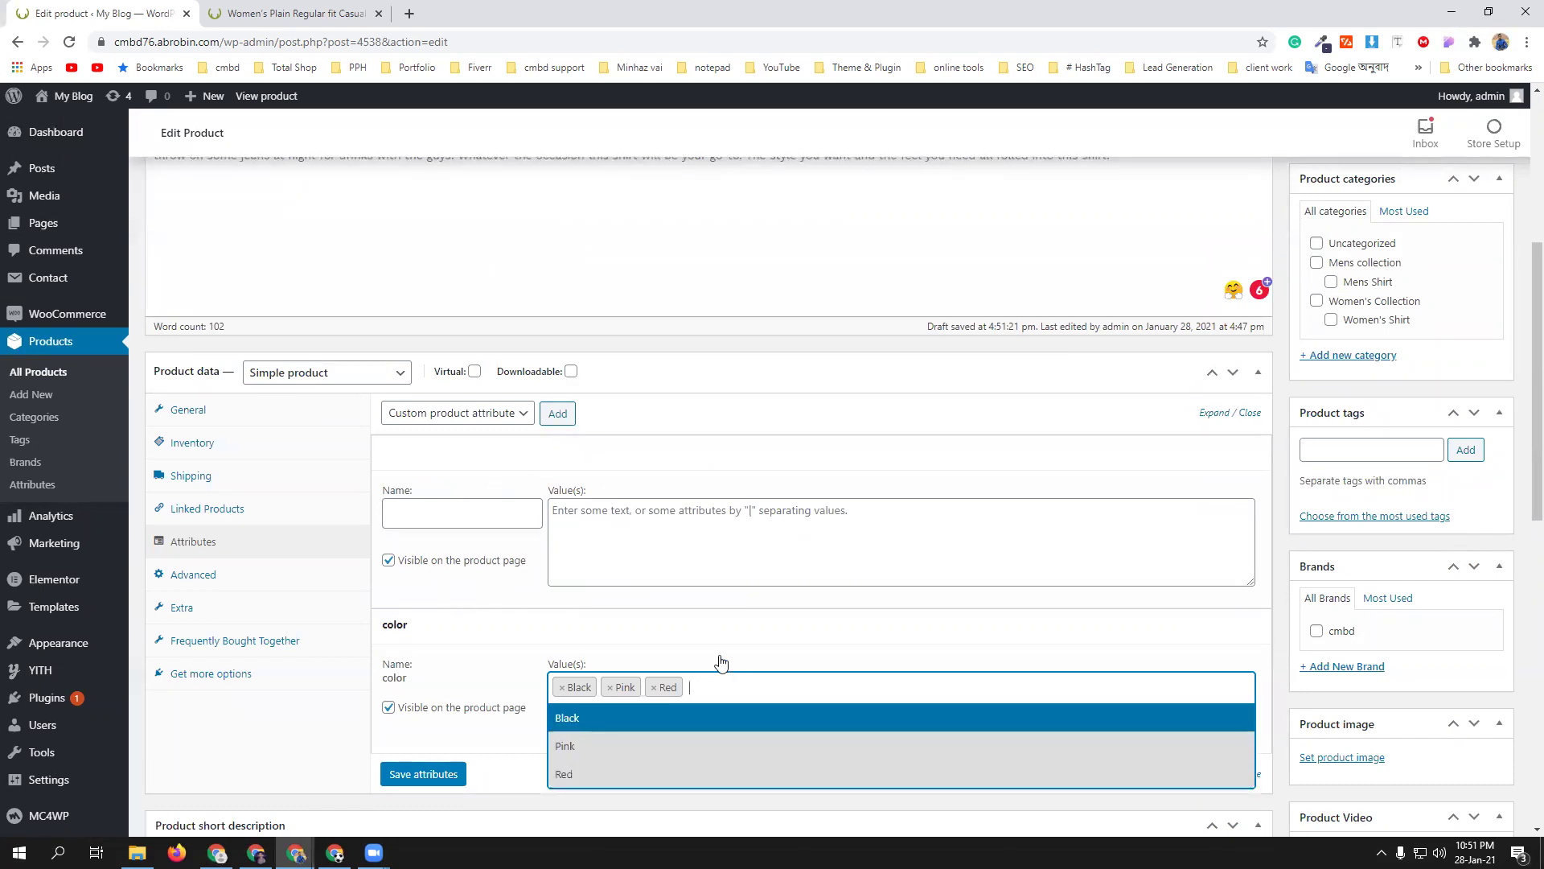
click(714, 635)
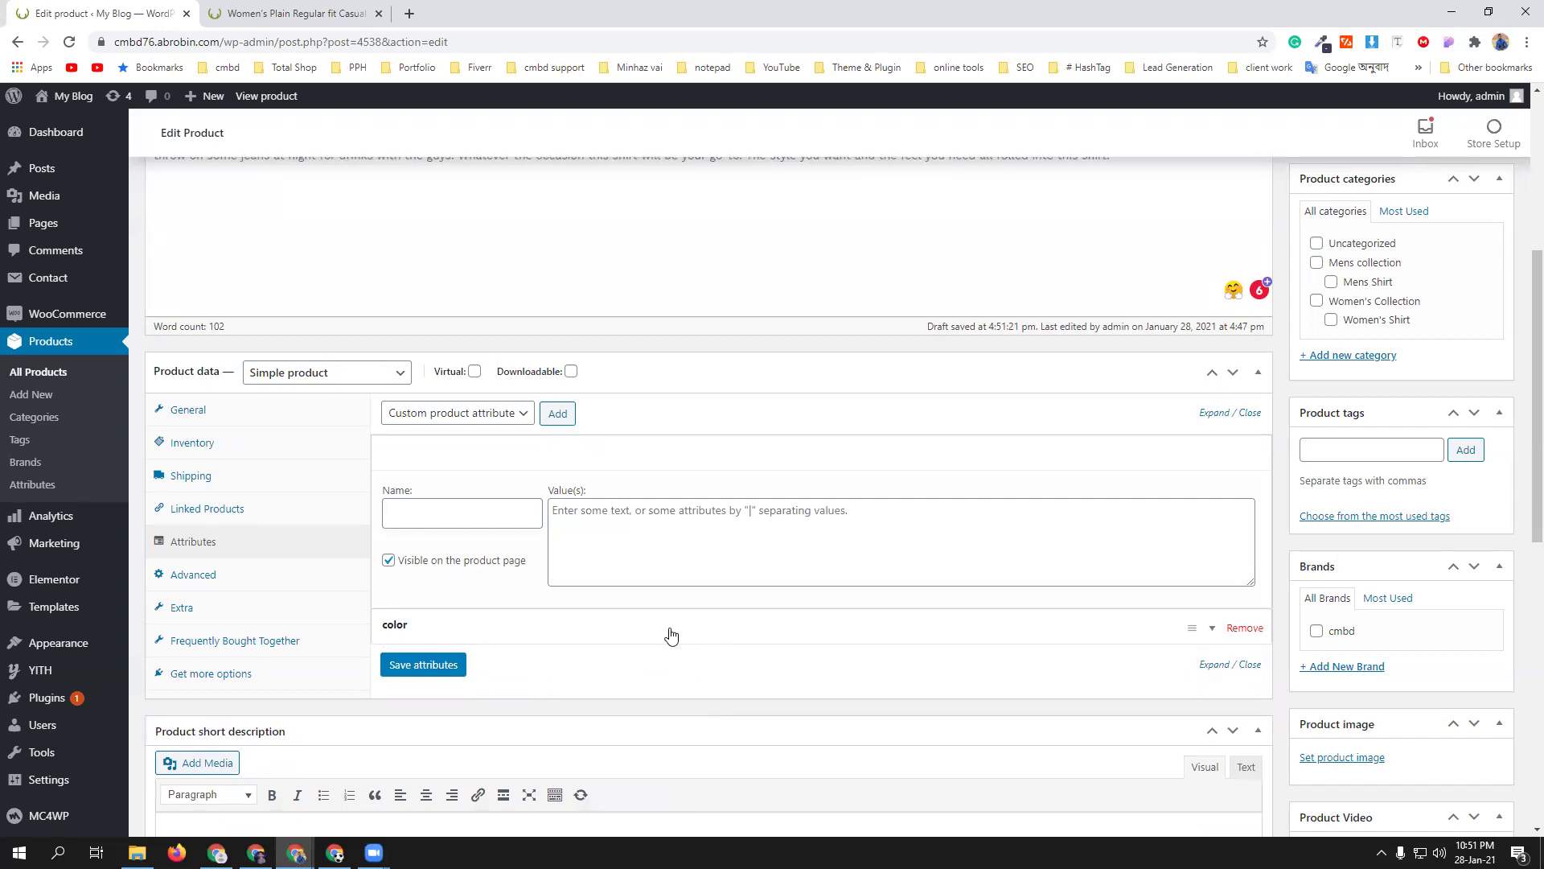
click(673, 634)
scroll(673, 634, down, 2)
click(418, 619)
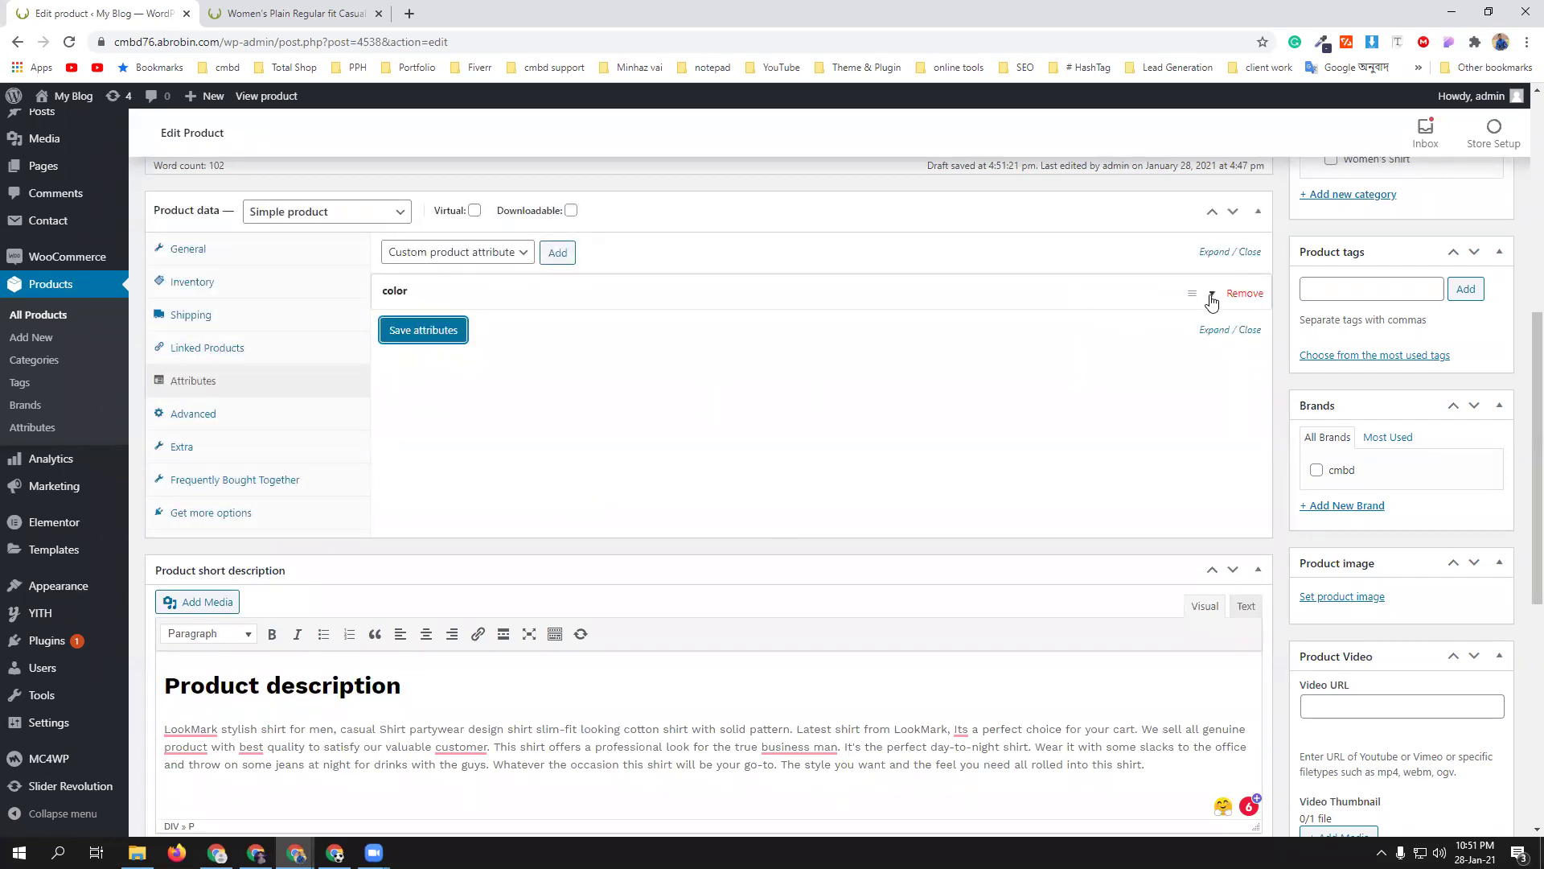
click(1209, 296)
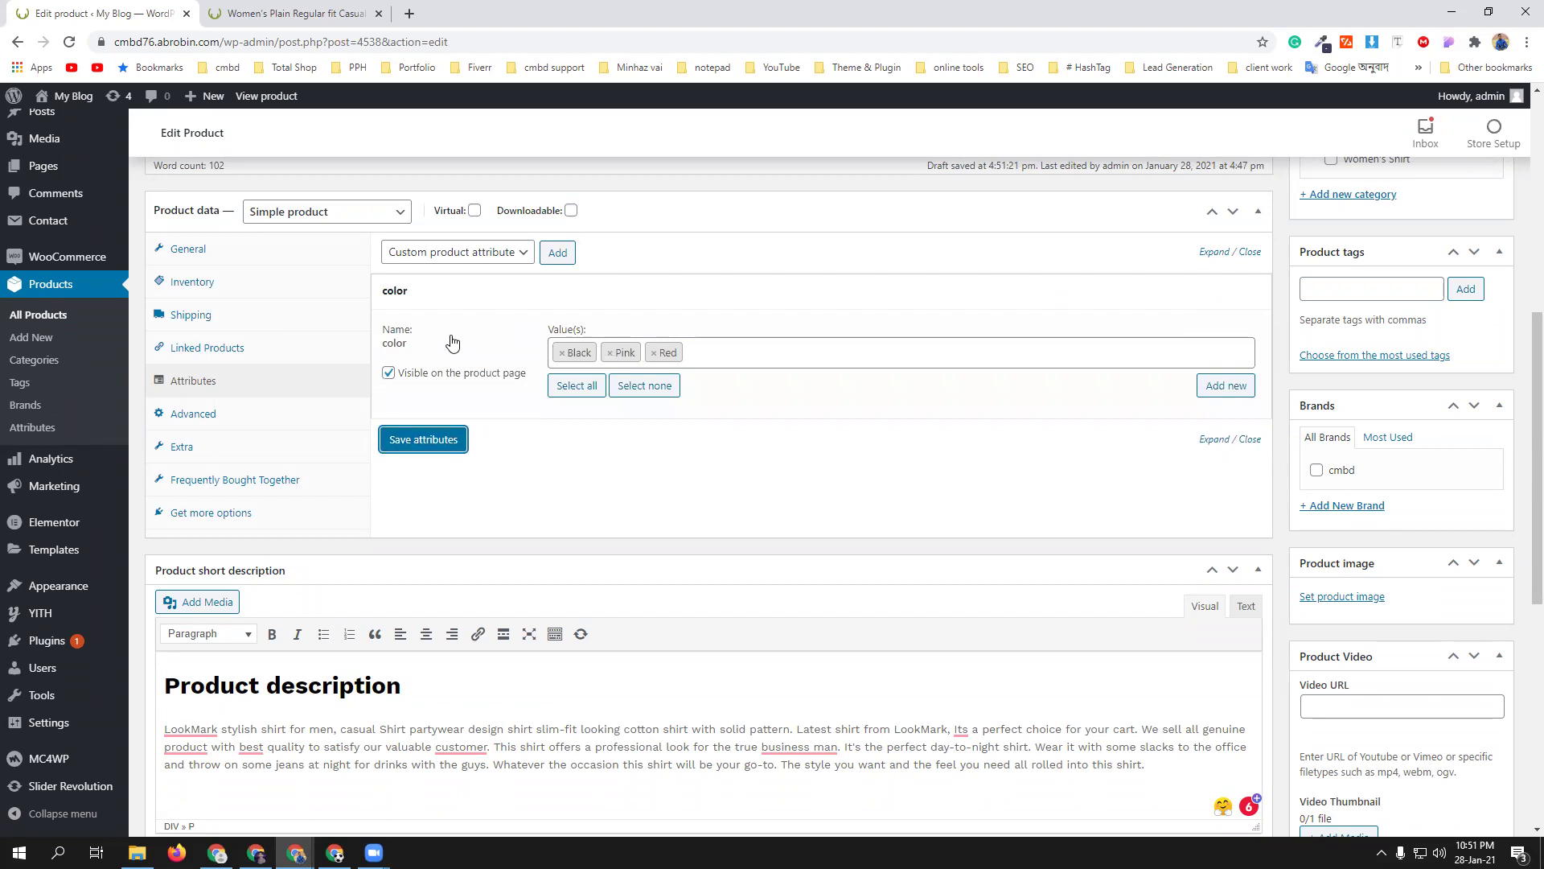
scroll(448, 338, up, 2)
- Make the shirt a Variable product with SKU cmbd
click(382, 380)
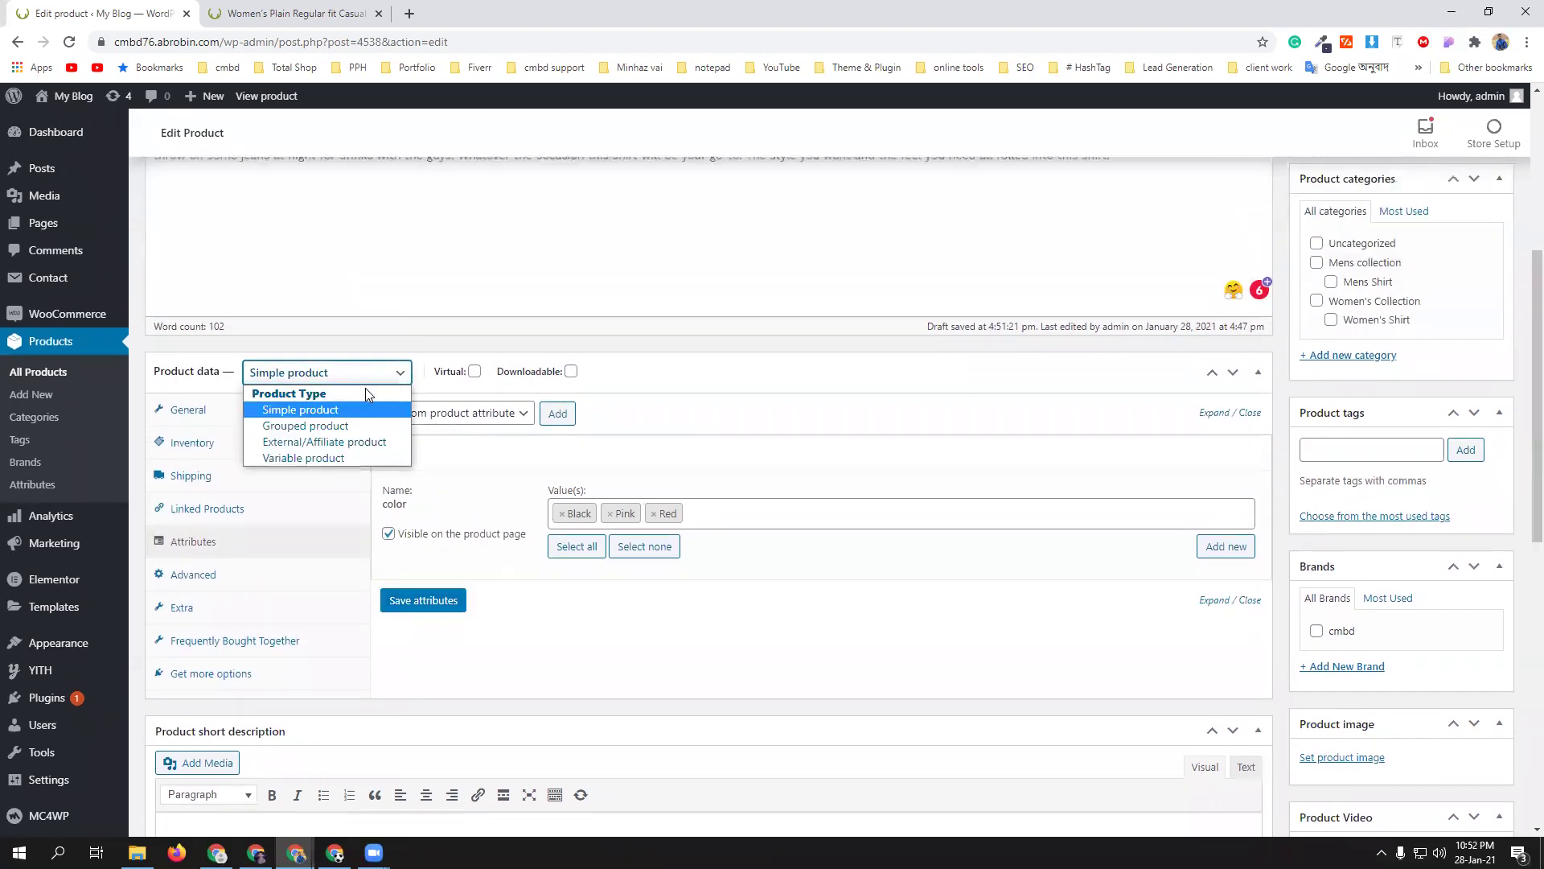
click(352, 457)
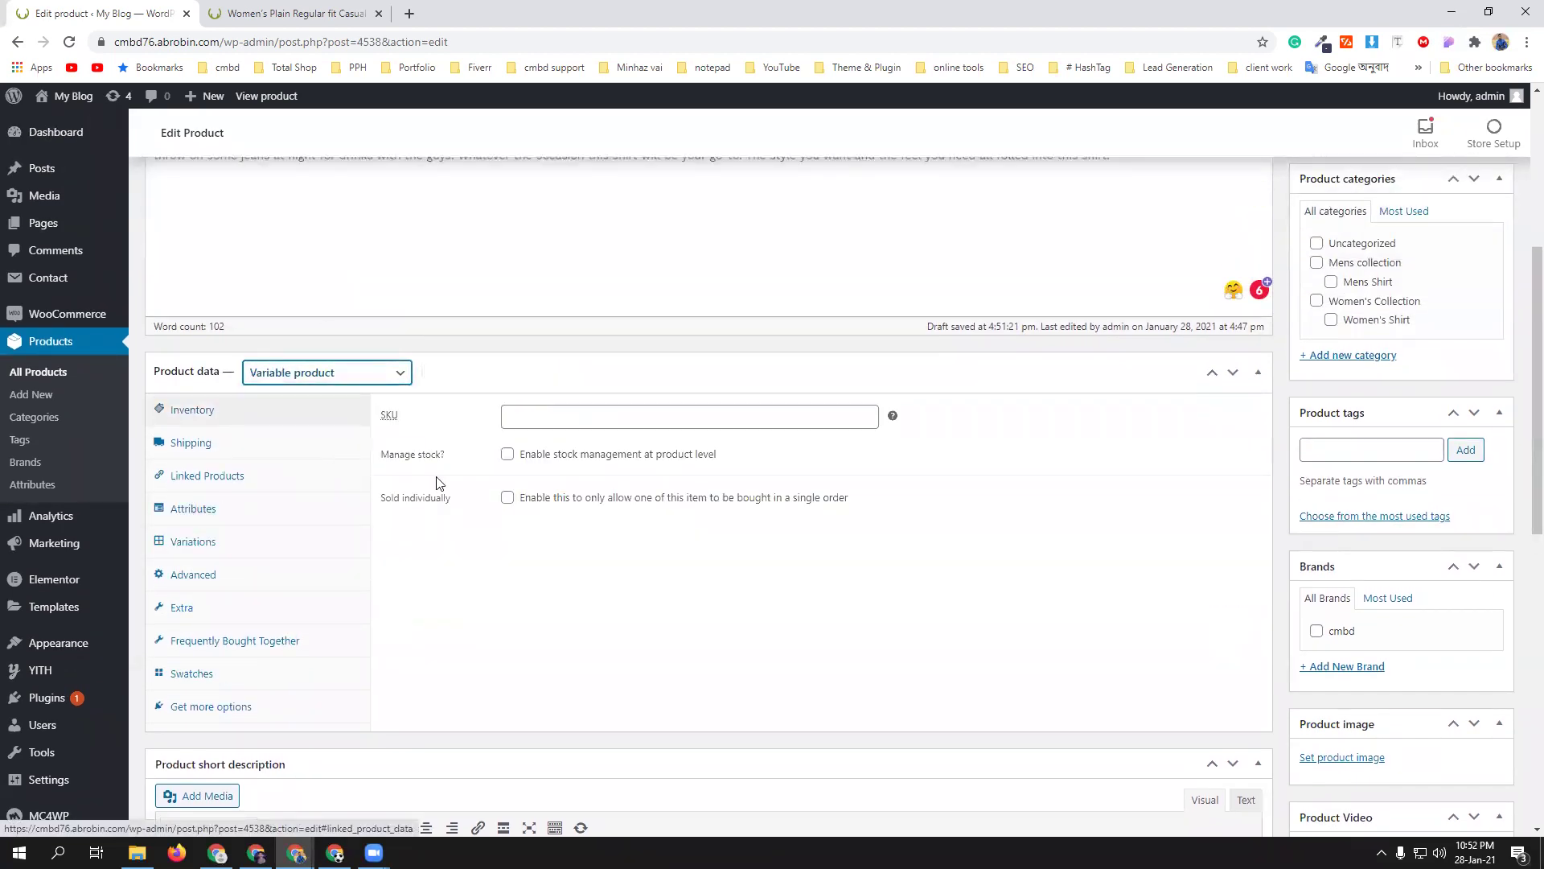
click(572, 413)
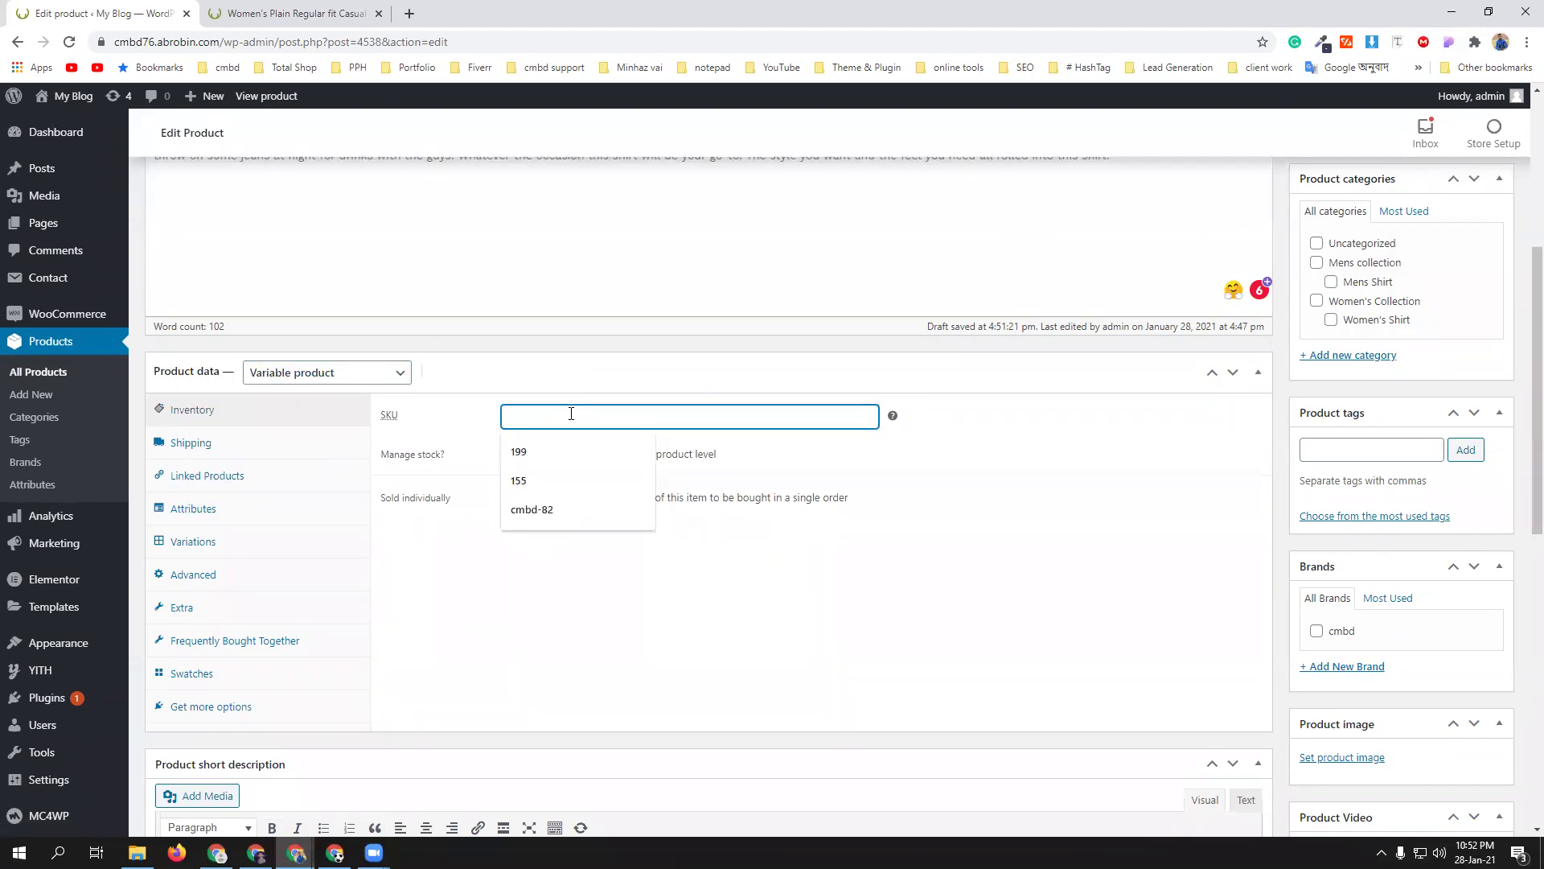
text(cm)
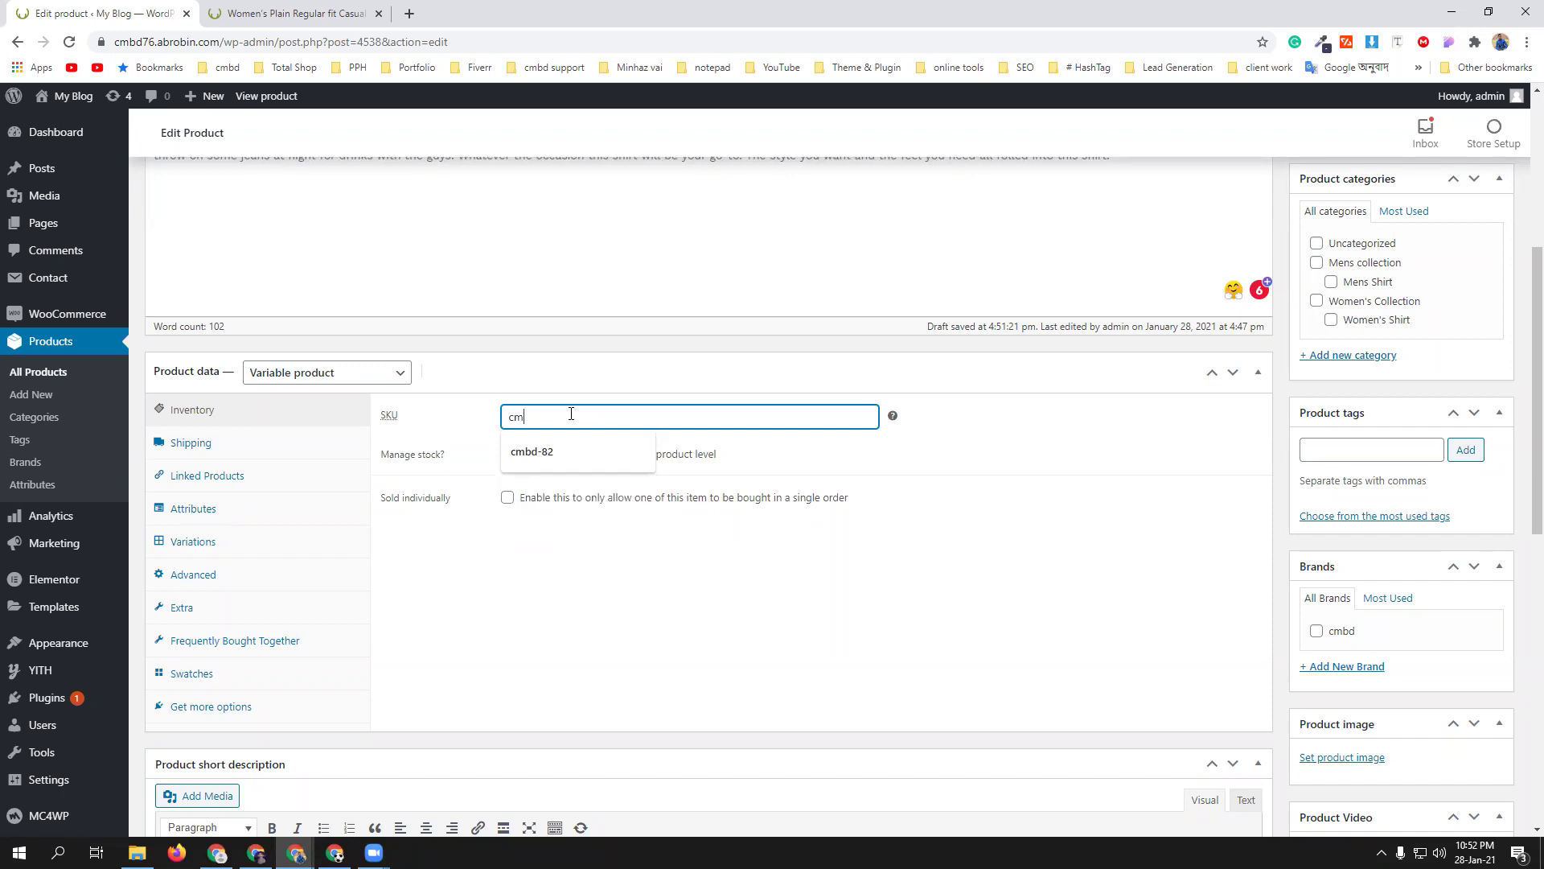
text(bd)
click(598, 587)
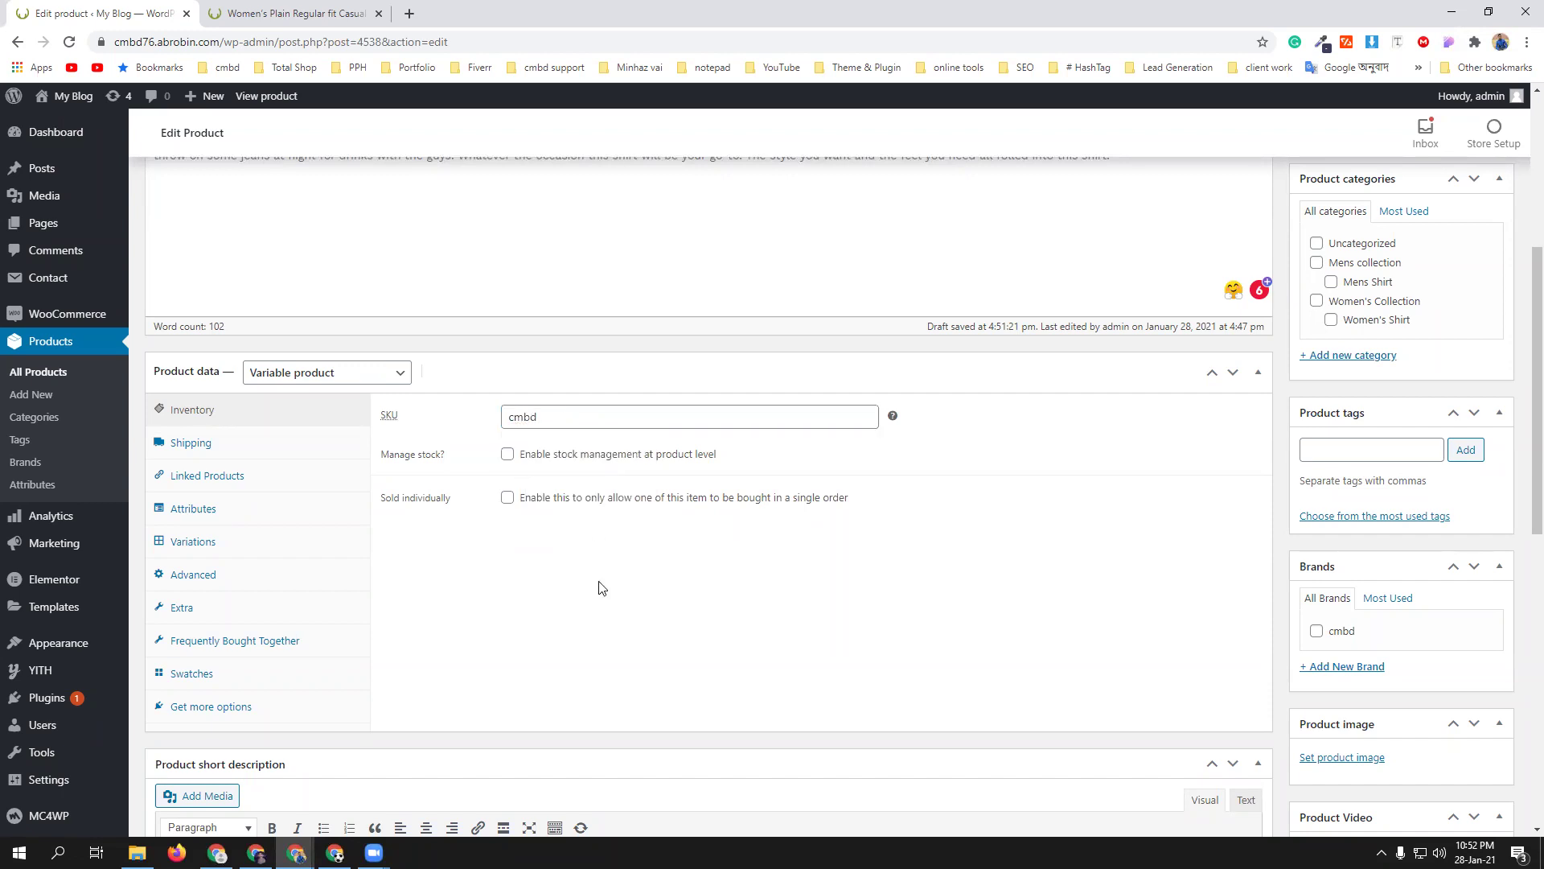
- Enable stock management with a stock quantity of 200
click(525, 454)
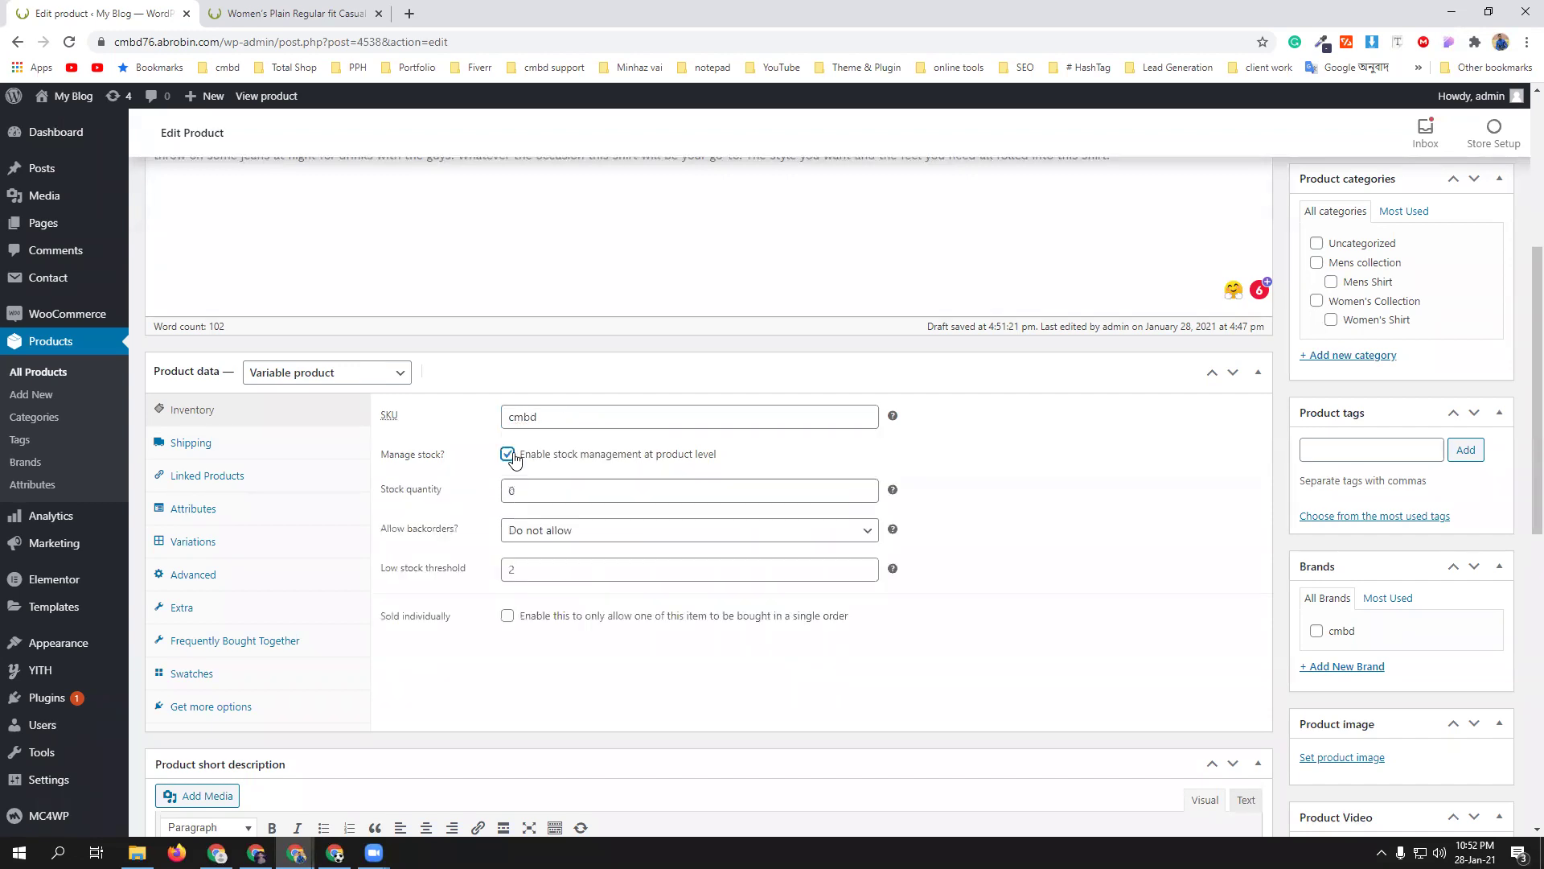
click(541, 489)
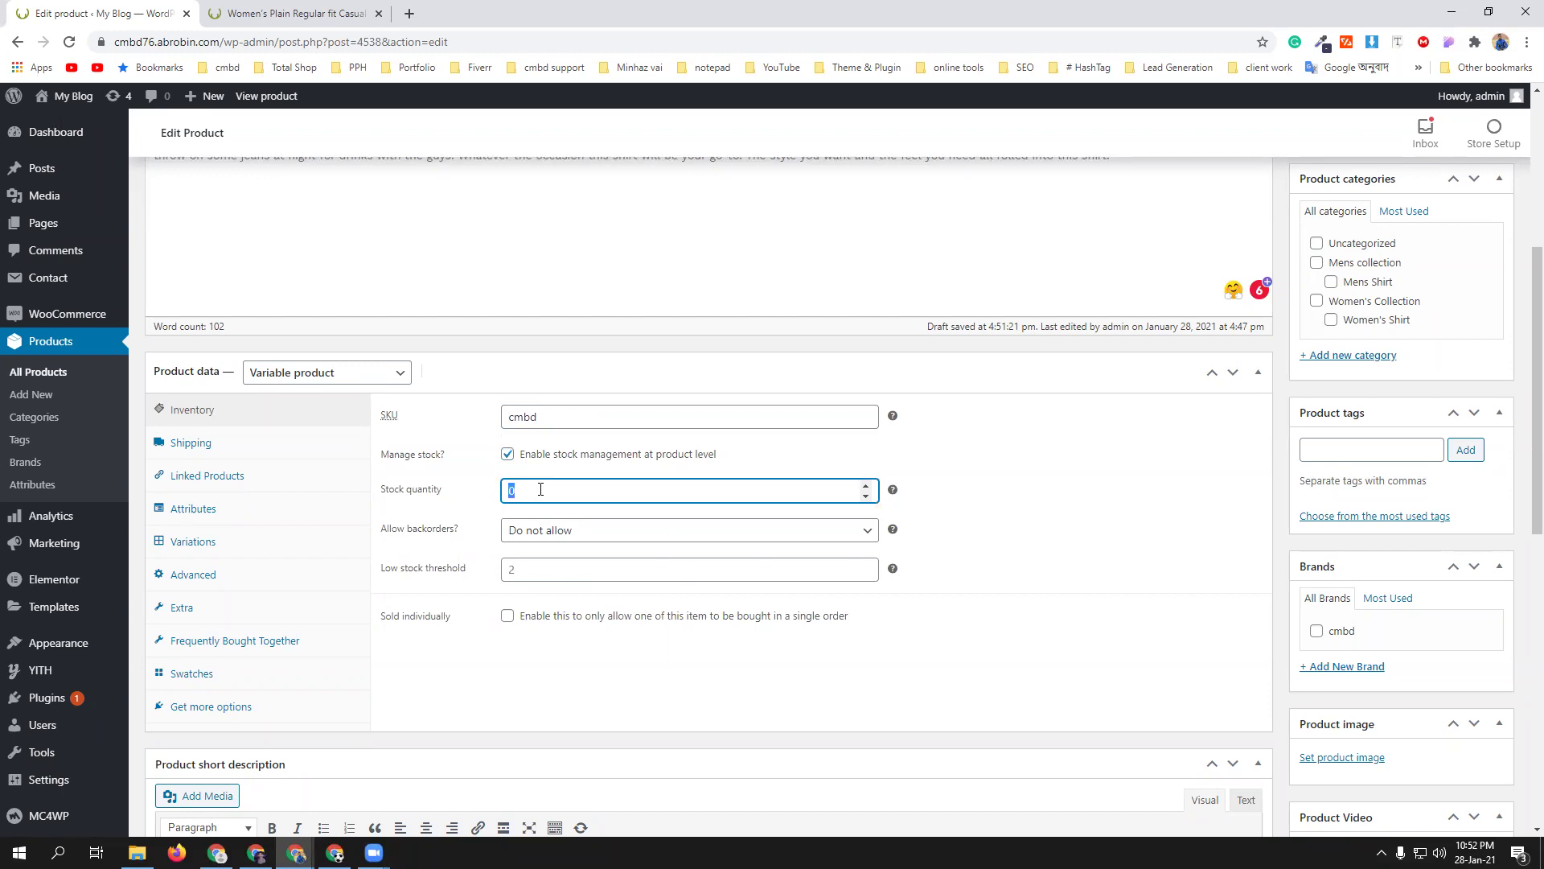
click(504, 677)
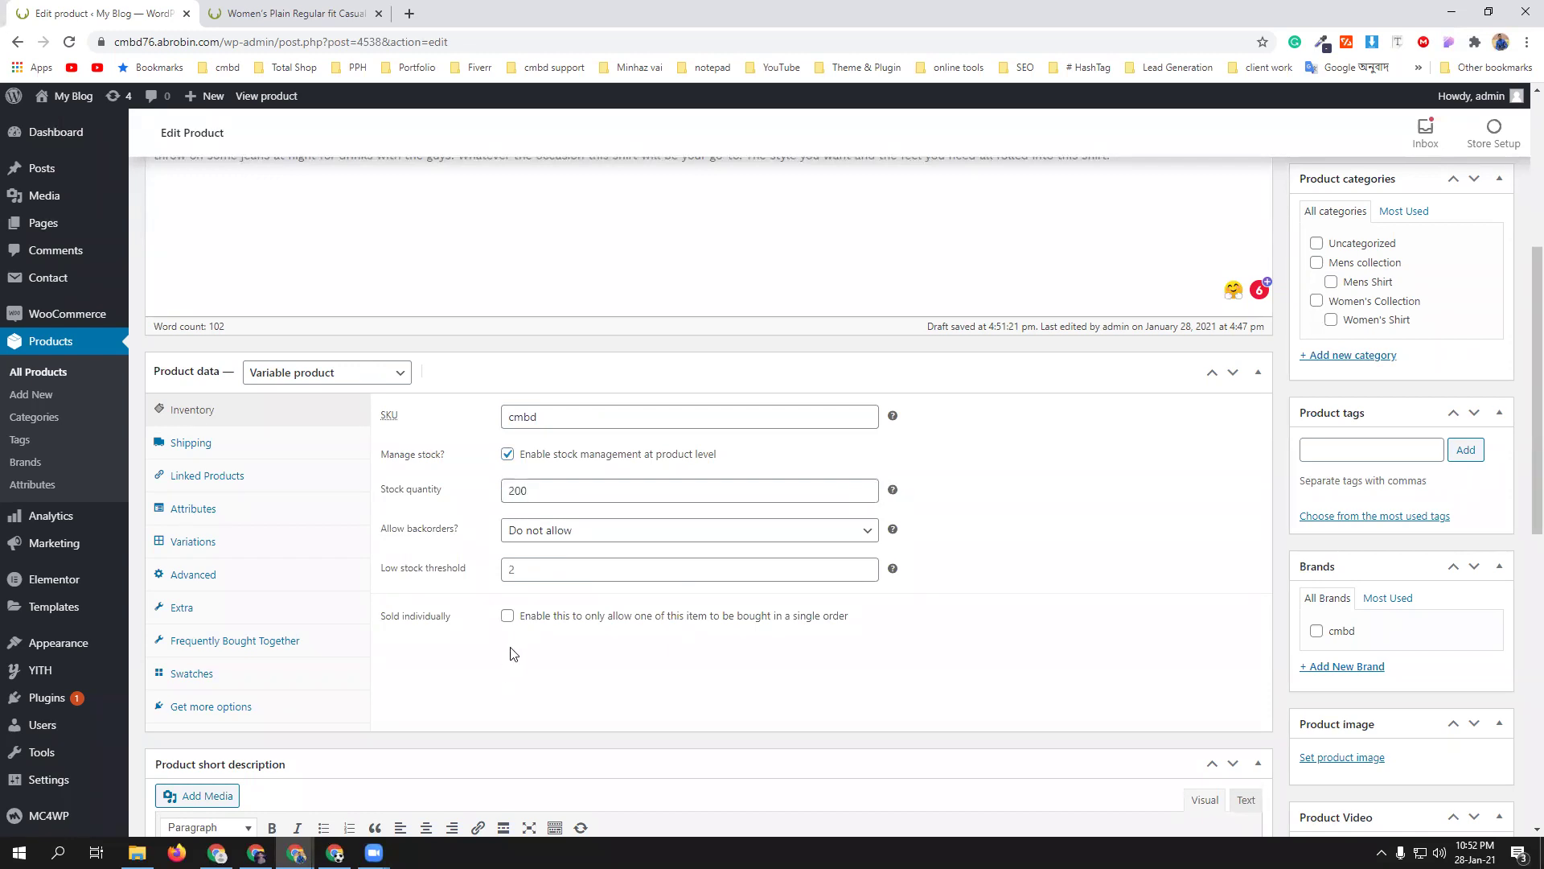
click(237, 581)
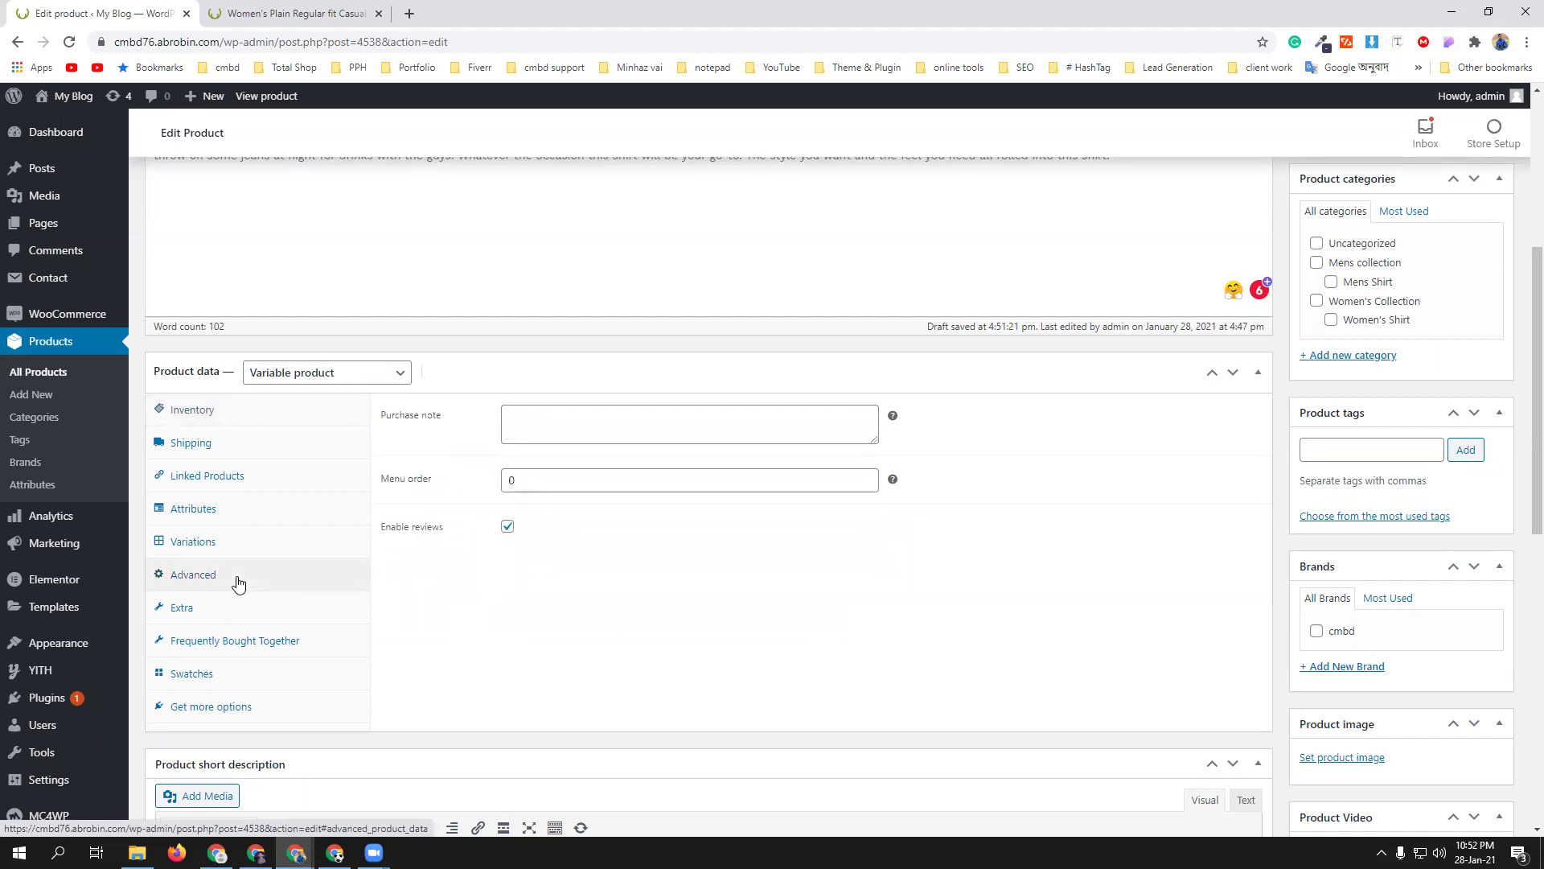
click(228, 550)
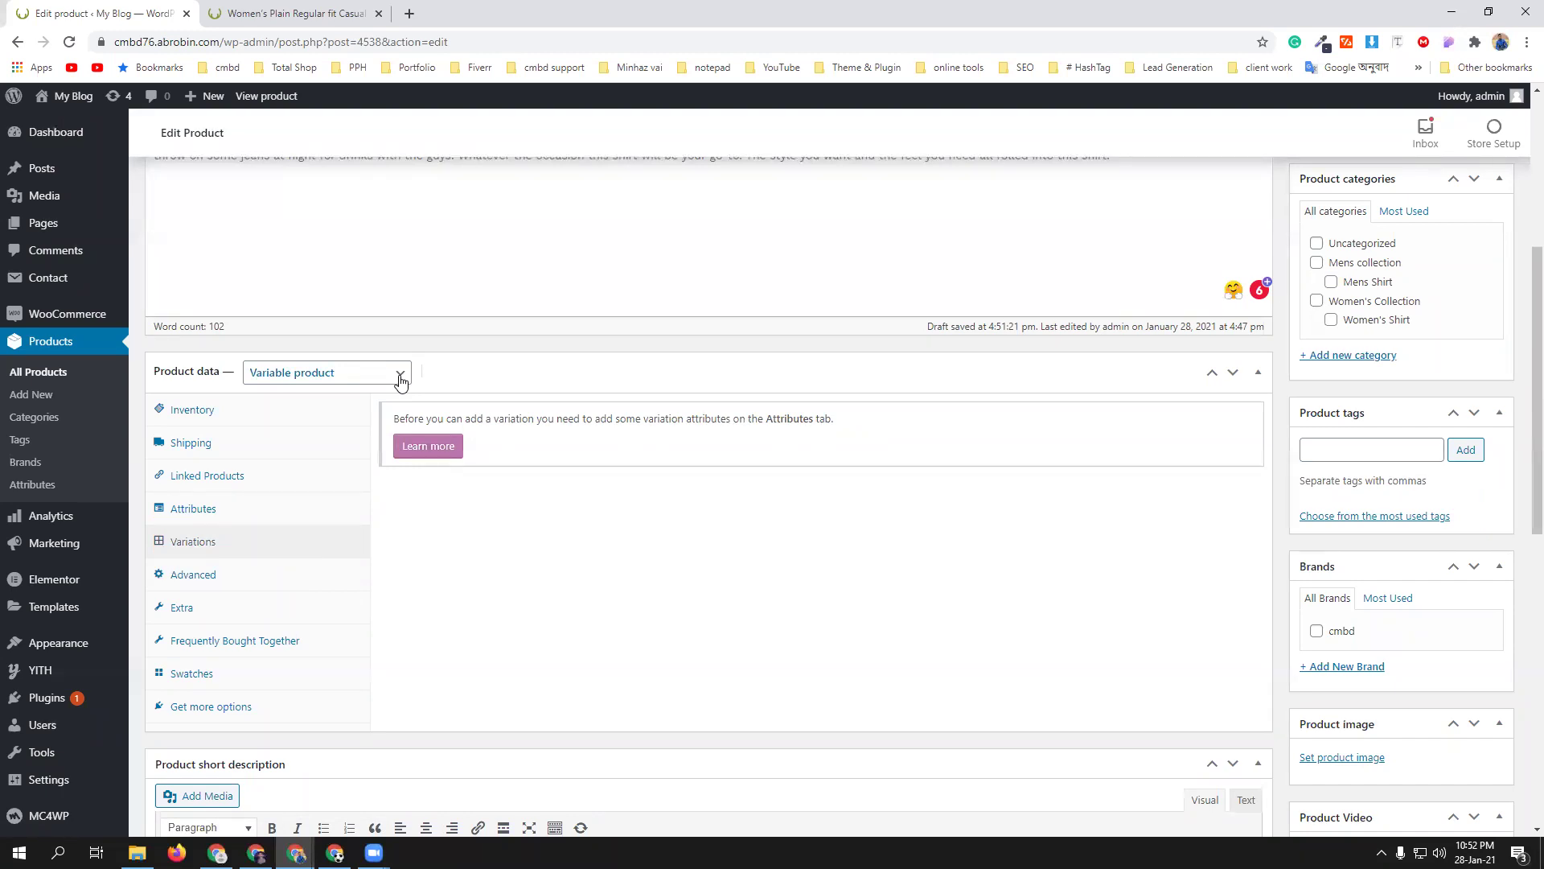
- Enable the color attribute for variations and generate the Black, Pink and Red variations from it
click(314, 511)
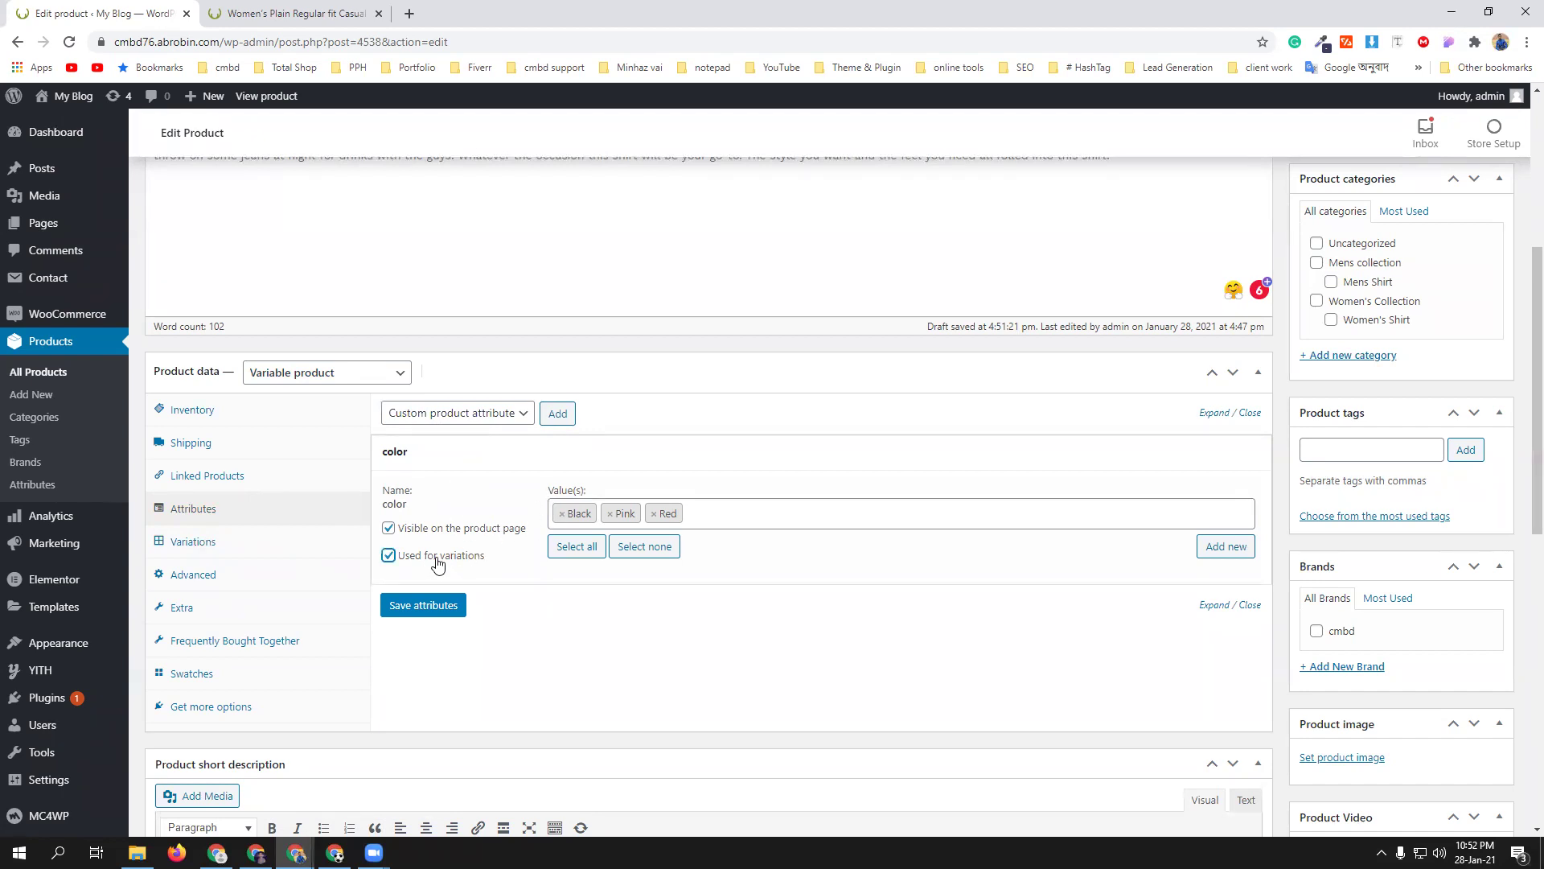
click(428, 612)
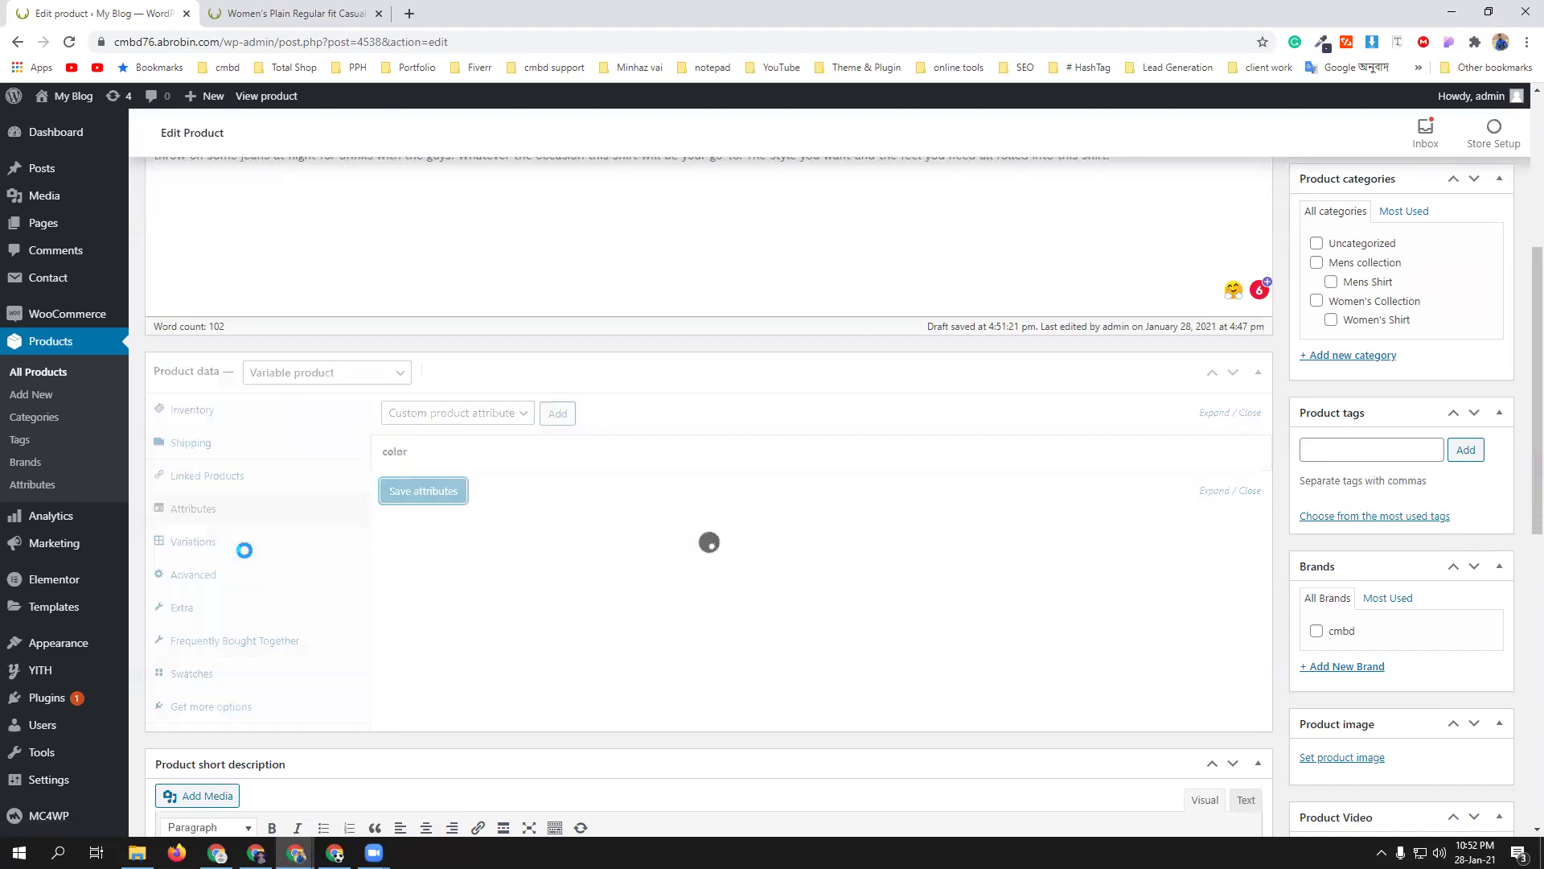
click(248, 549)
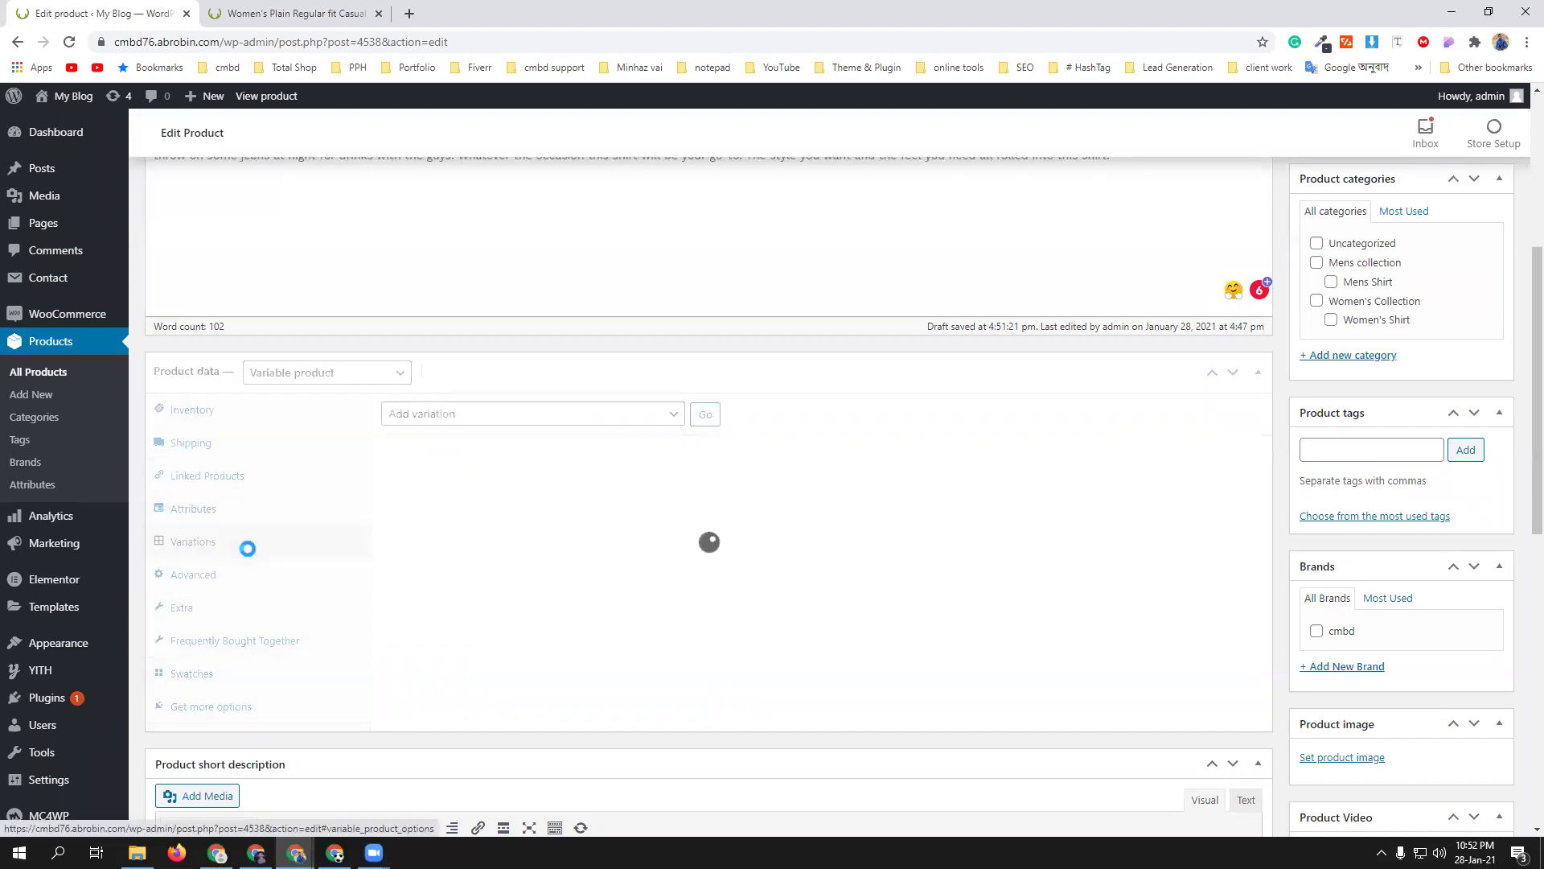
click(648, 420)
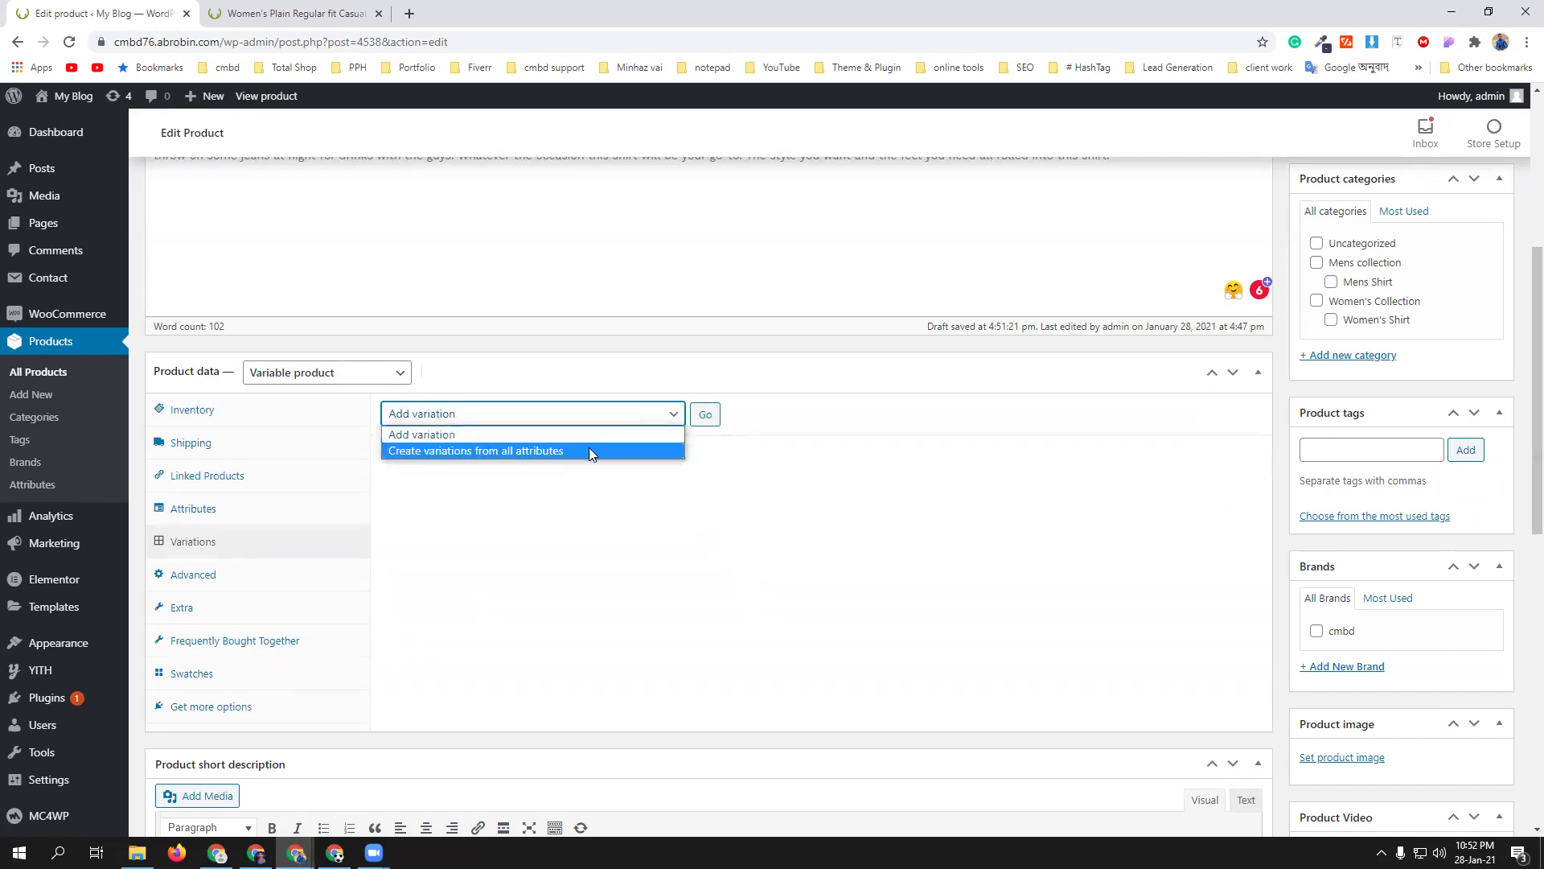
click(545, 452)
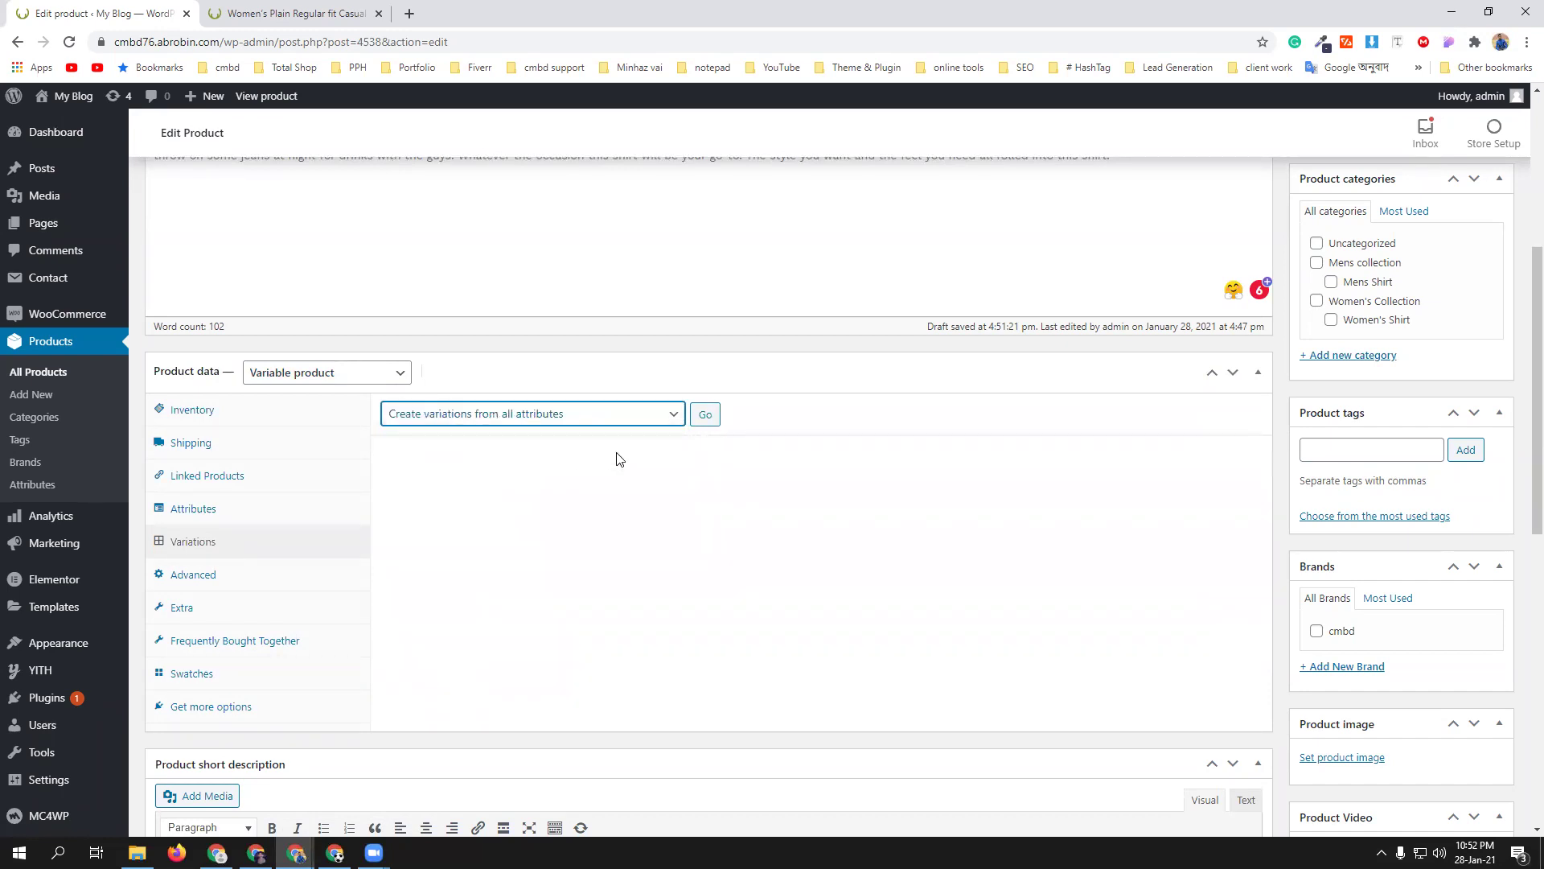
click(707, 417)
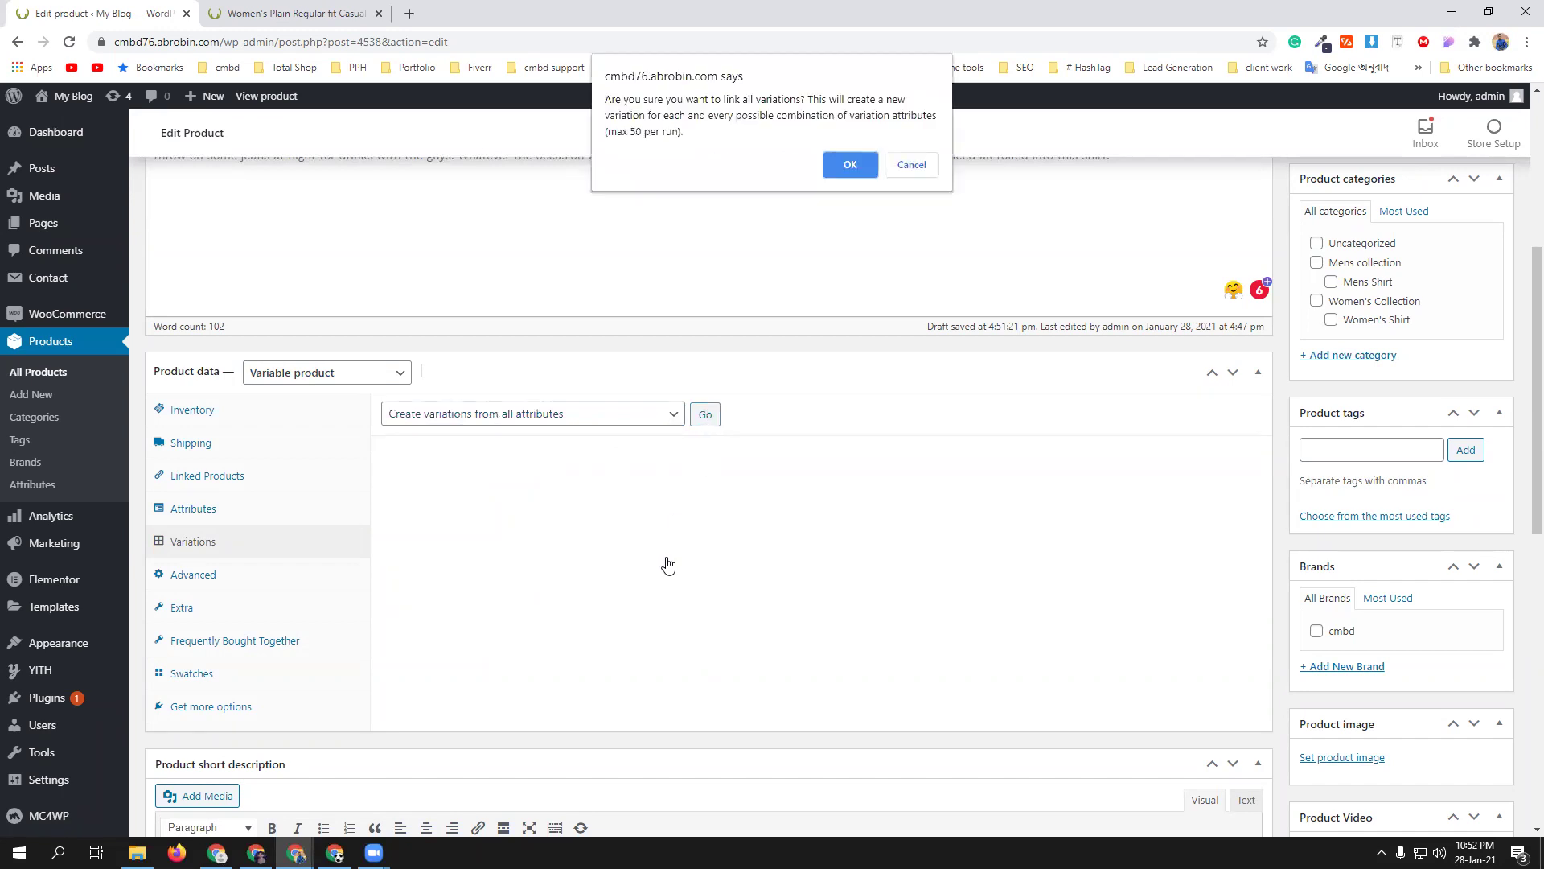
click(853, 159)
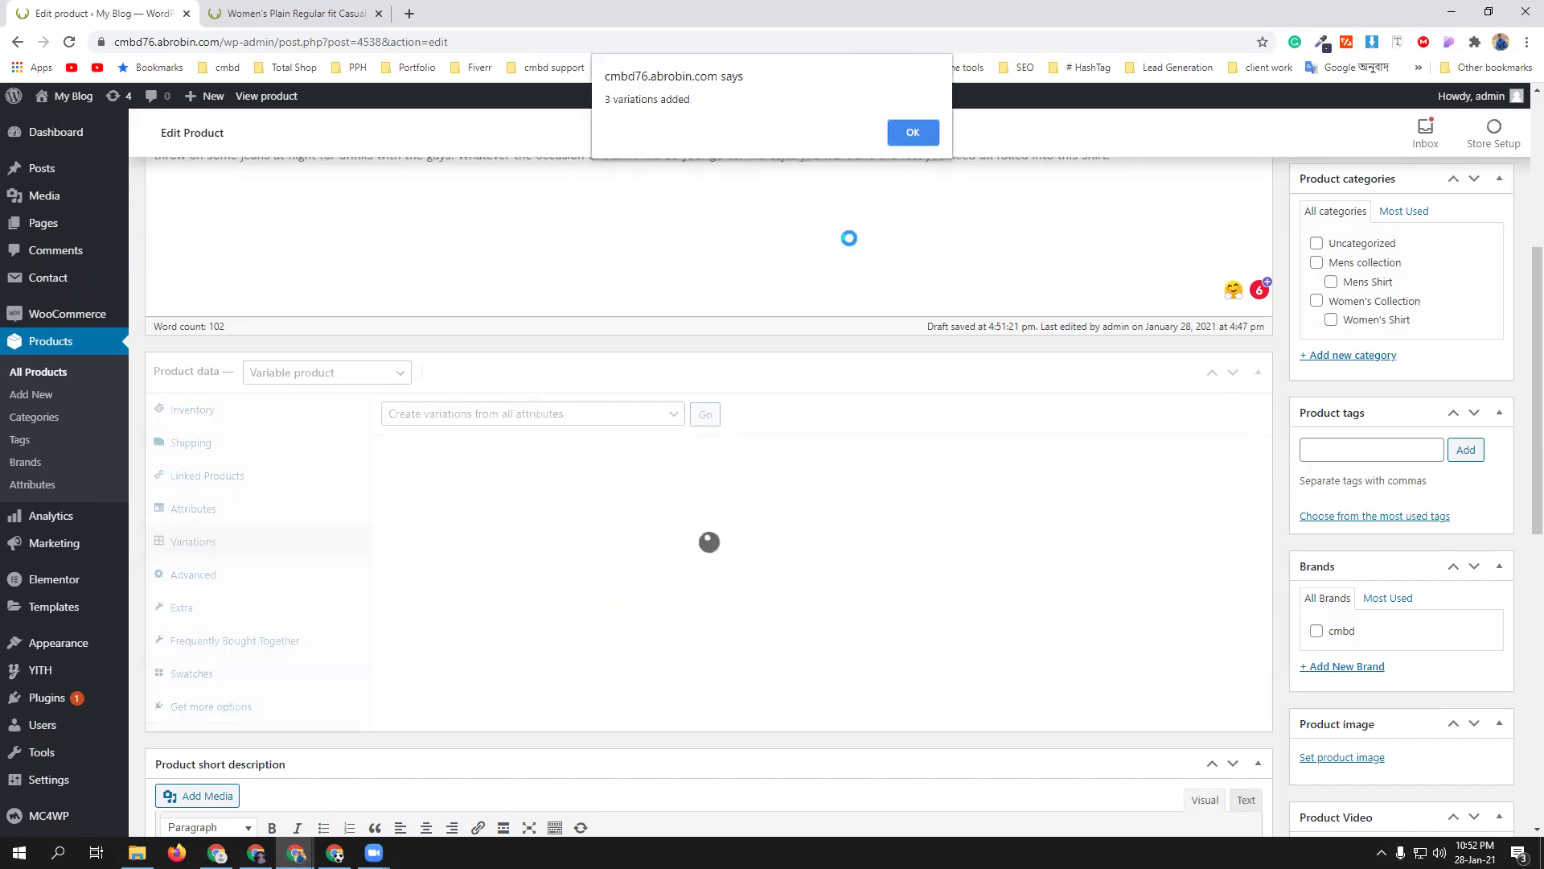
click(922, 134)
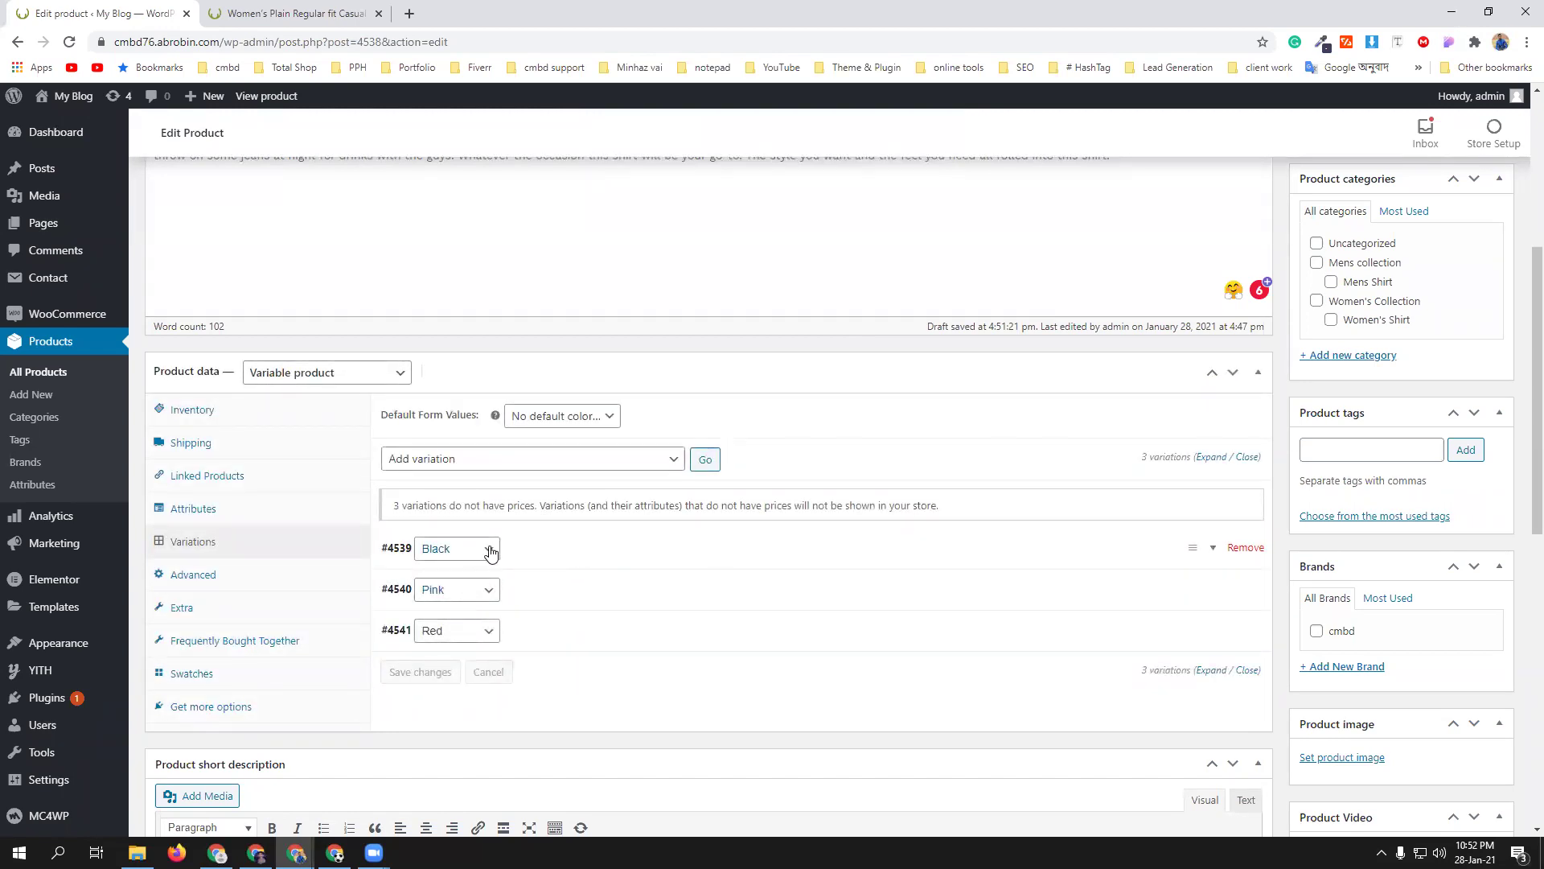
- Upload the navy, pink and grey shirt images and set the navy shirt as the Black variation's image
click(1211, 548)
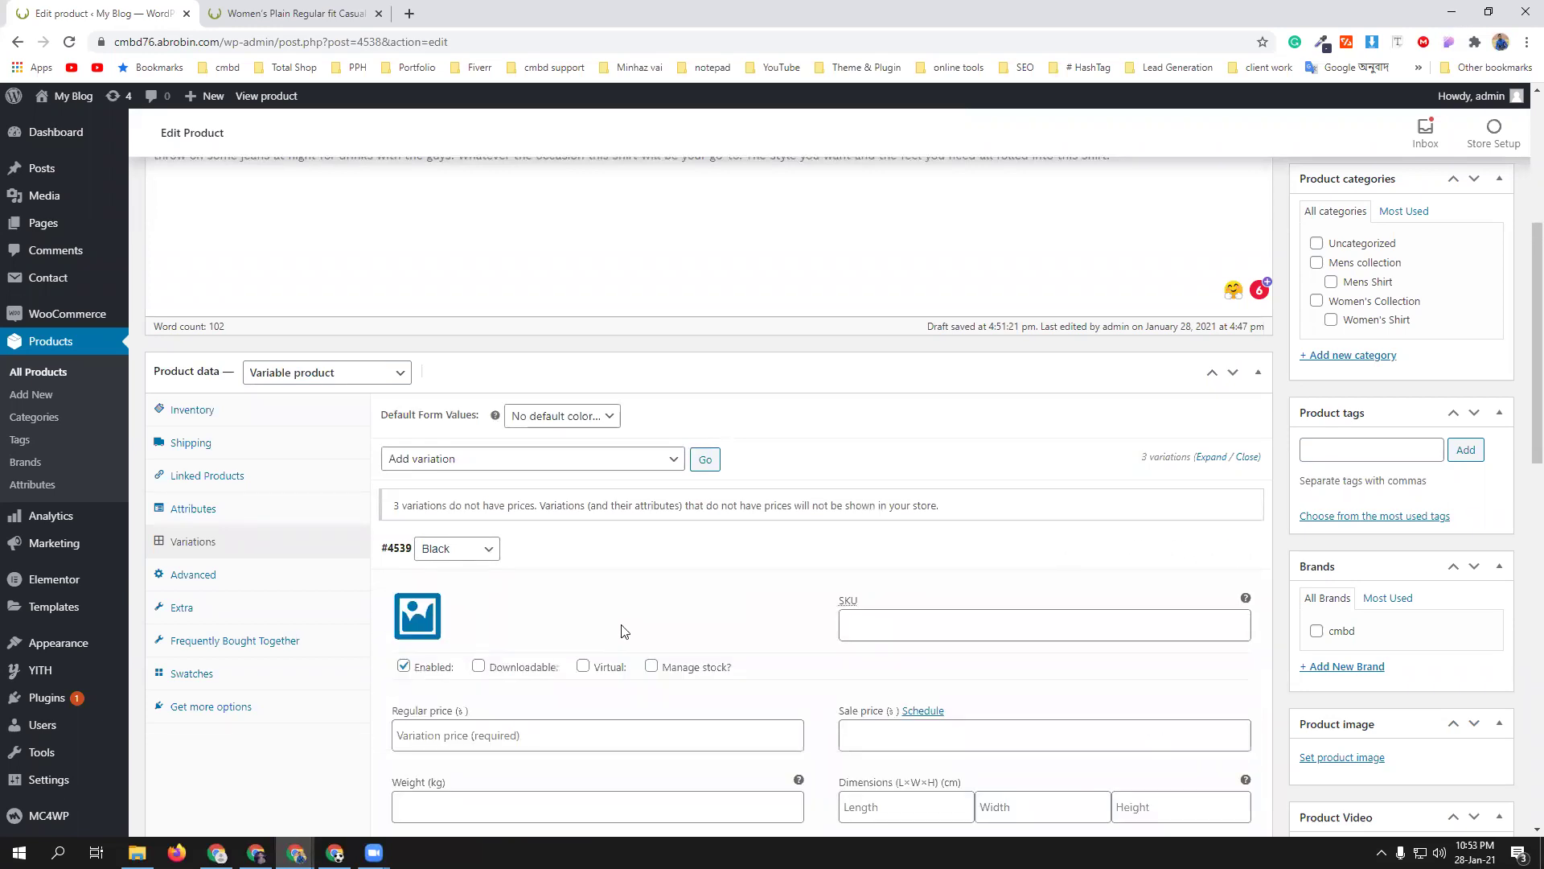
scroll(366, 448, down, 2)
click(418, 457)
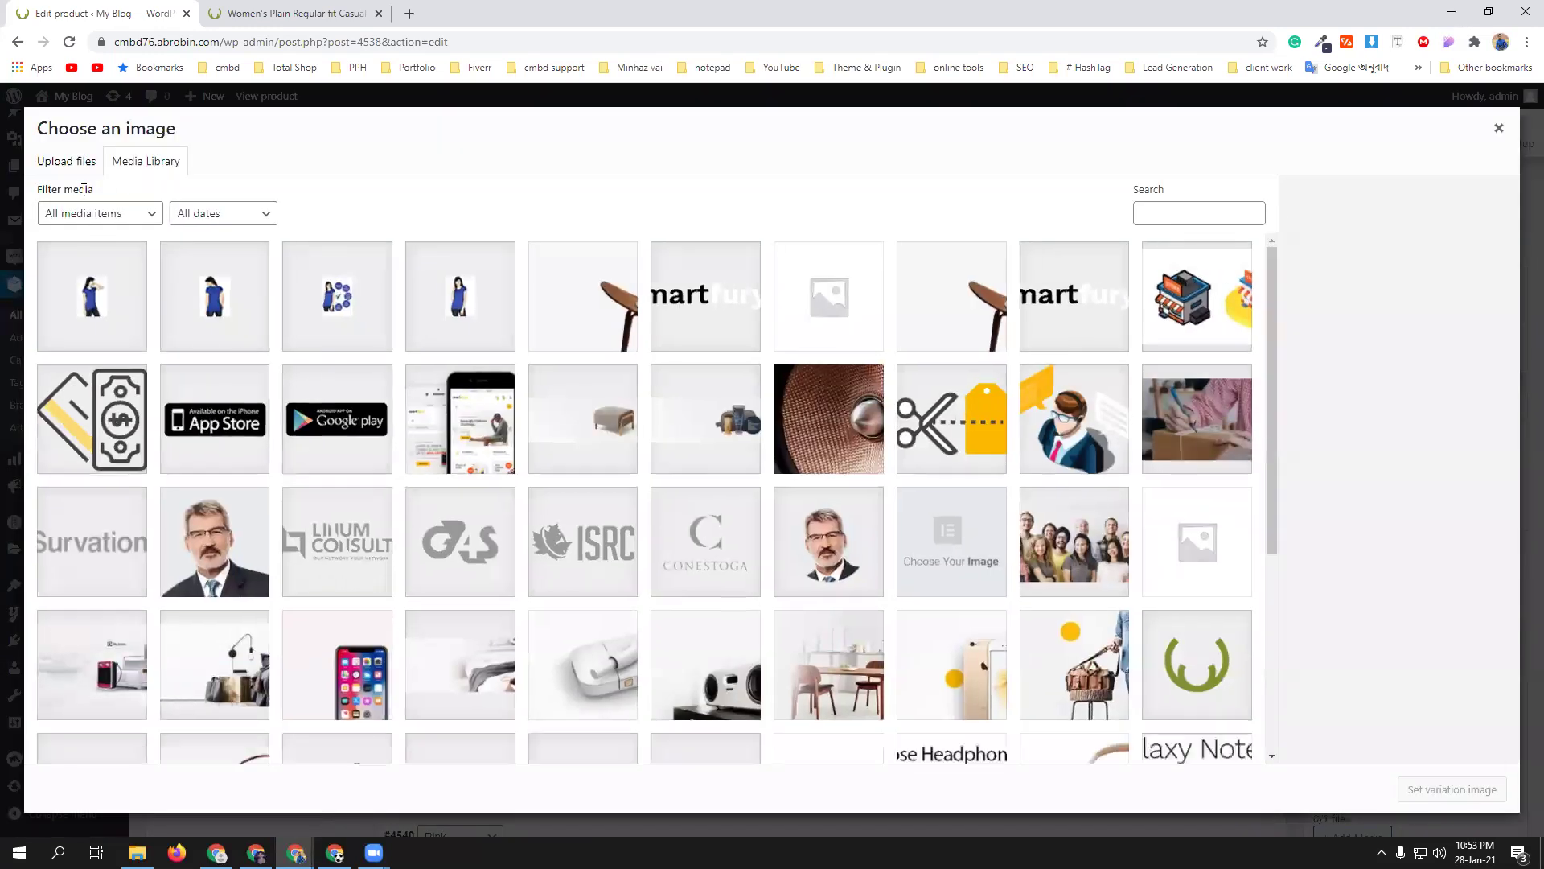
click(66, 161)
click(740, 447)
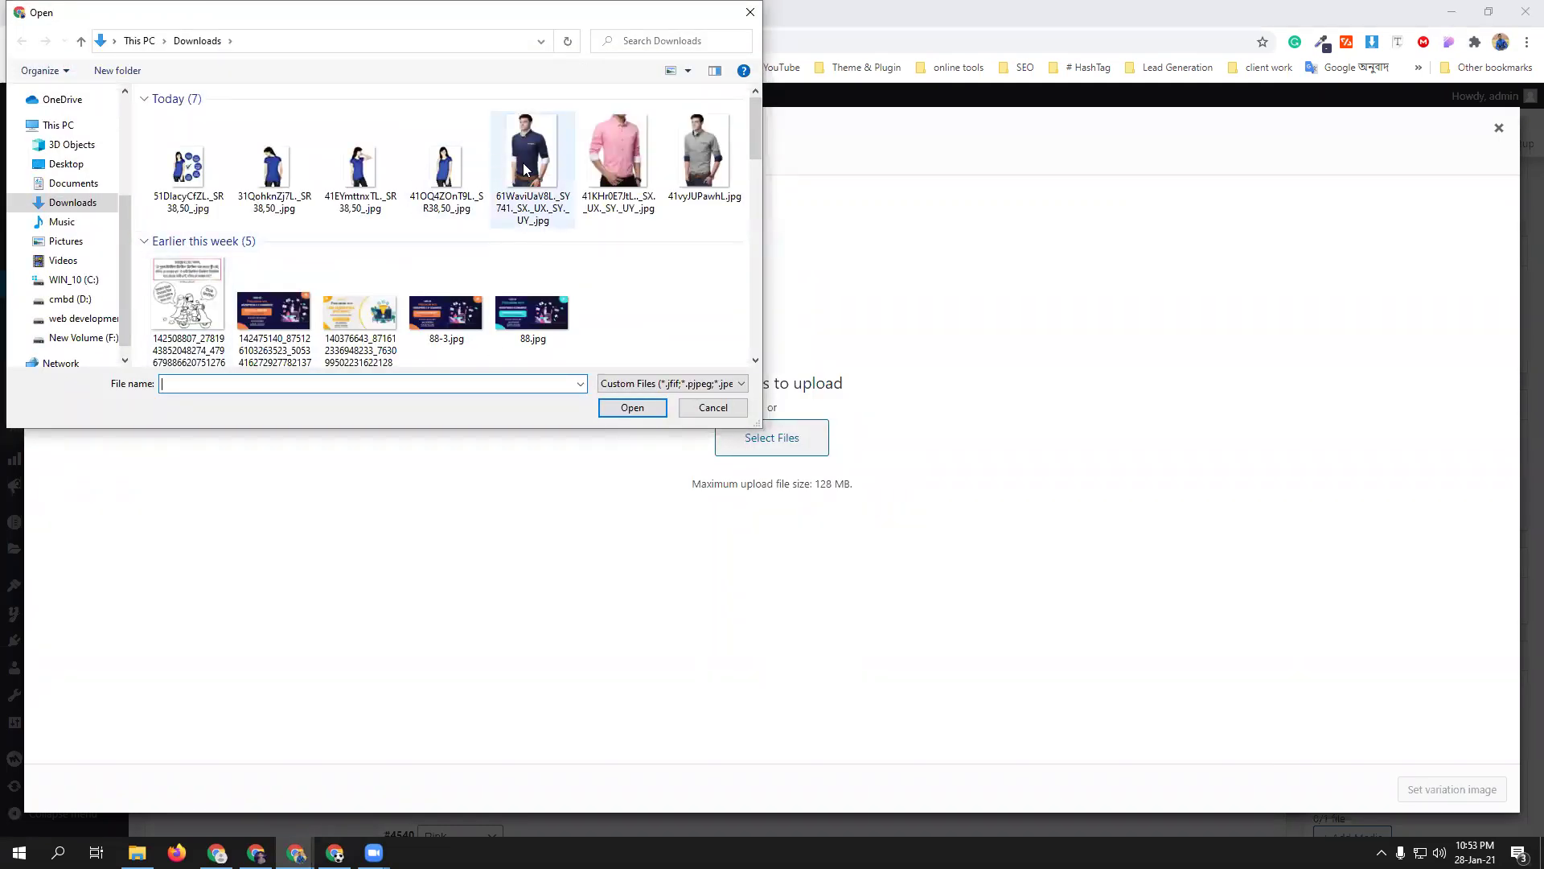
drag(548, 170, 702, 327)
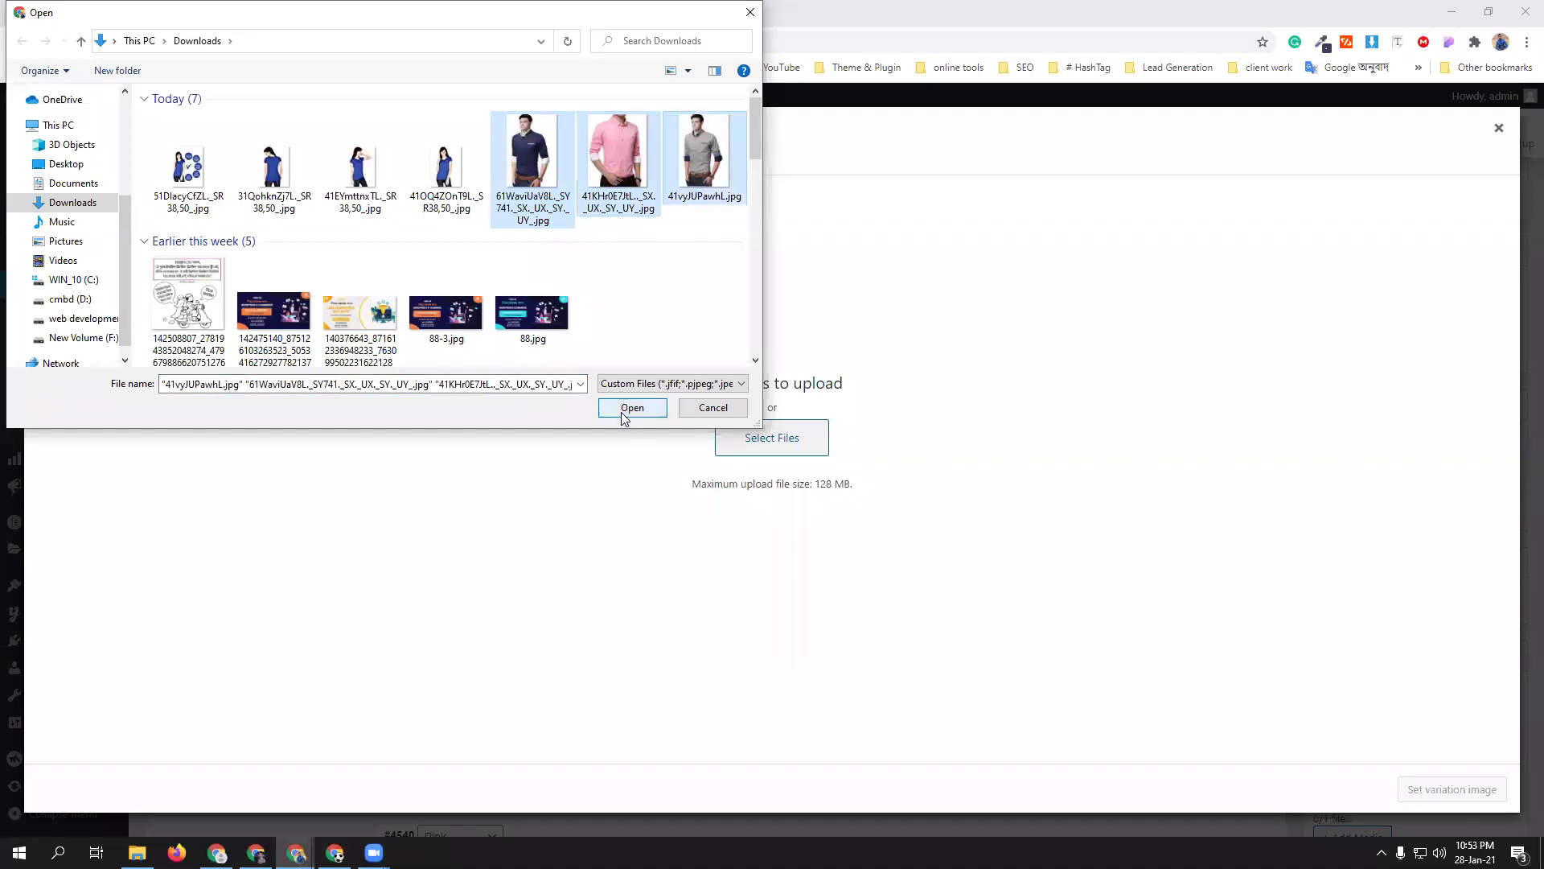
click(631, 407)
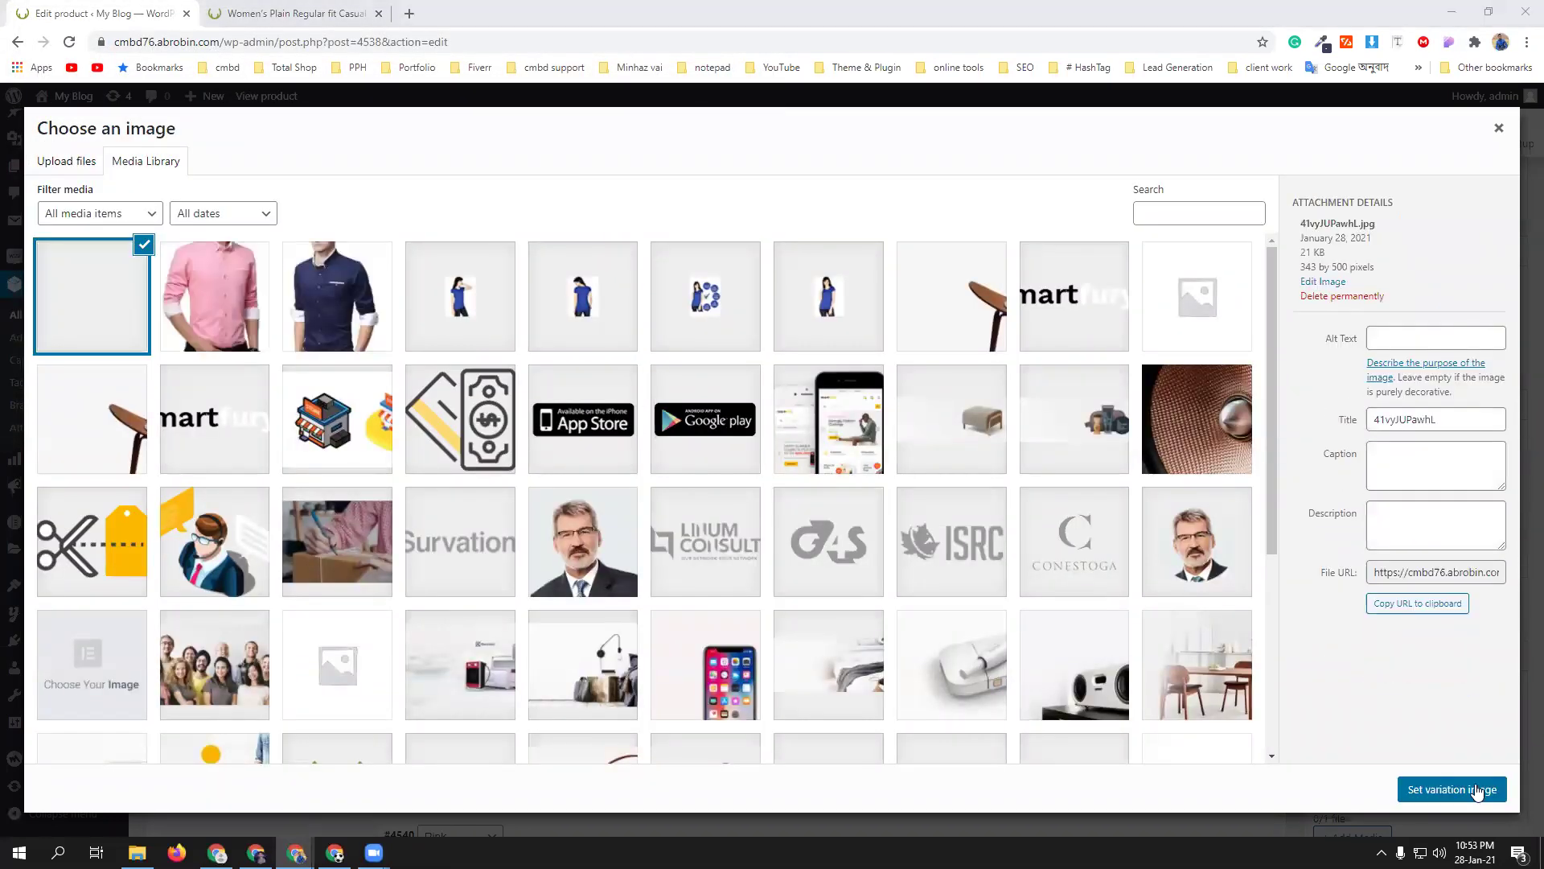
click(1480, 790)
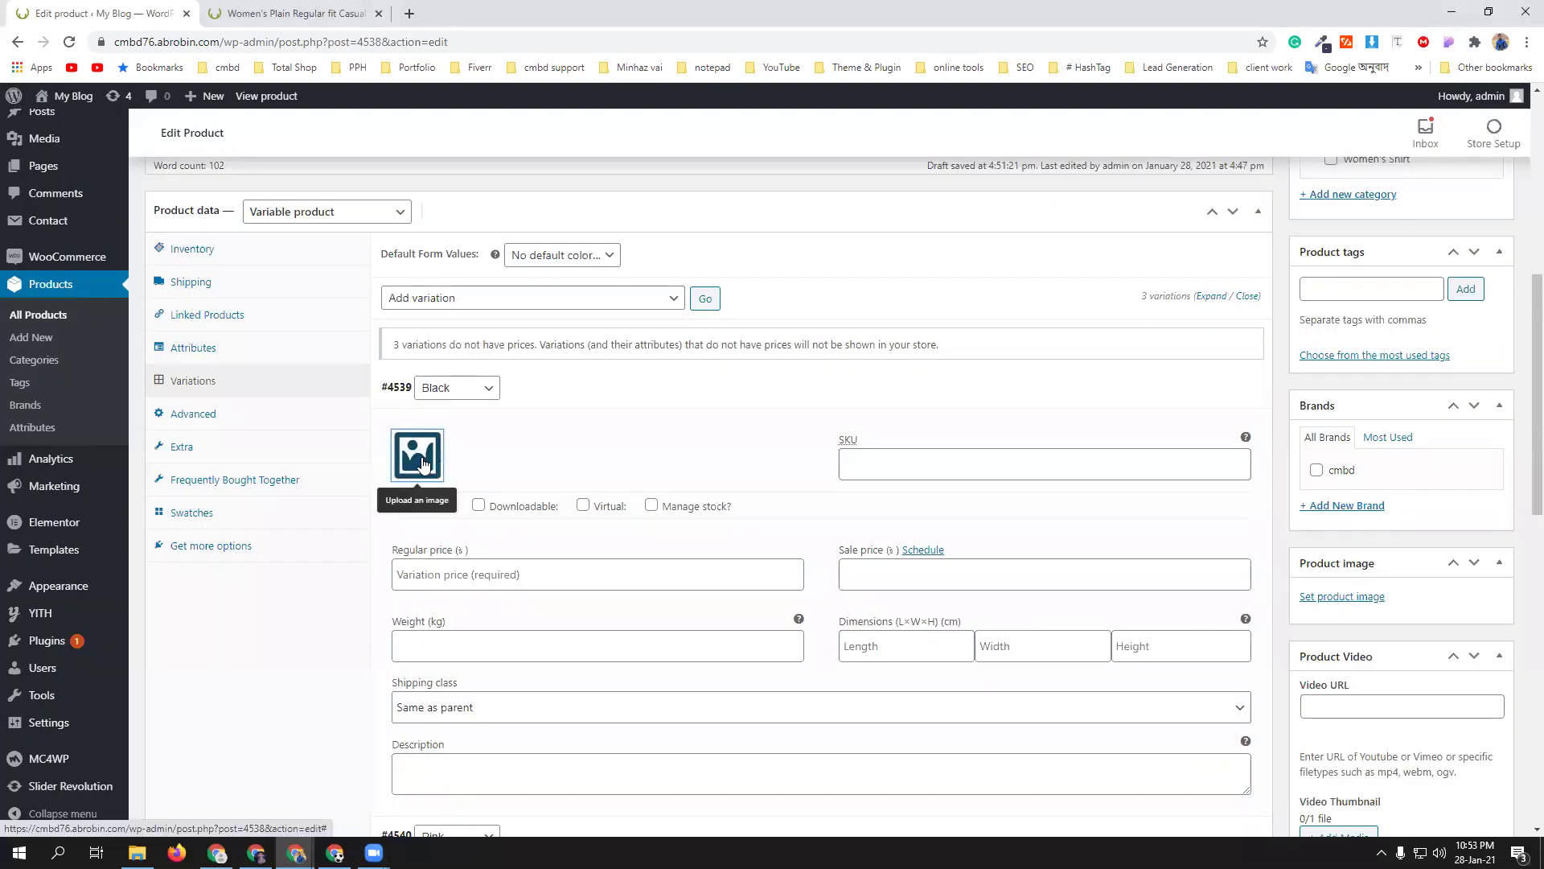
click(417, 460)
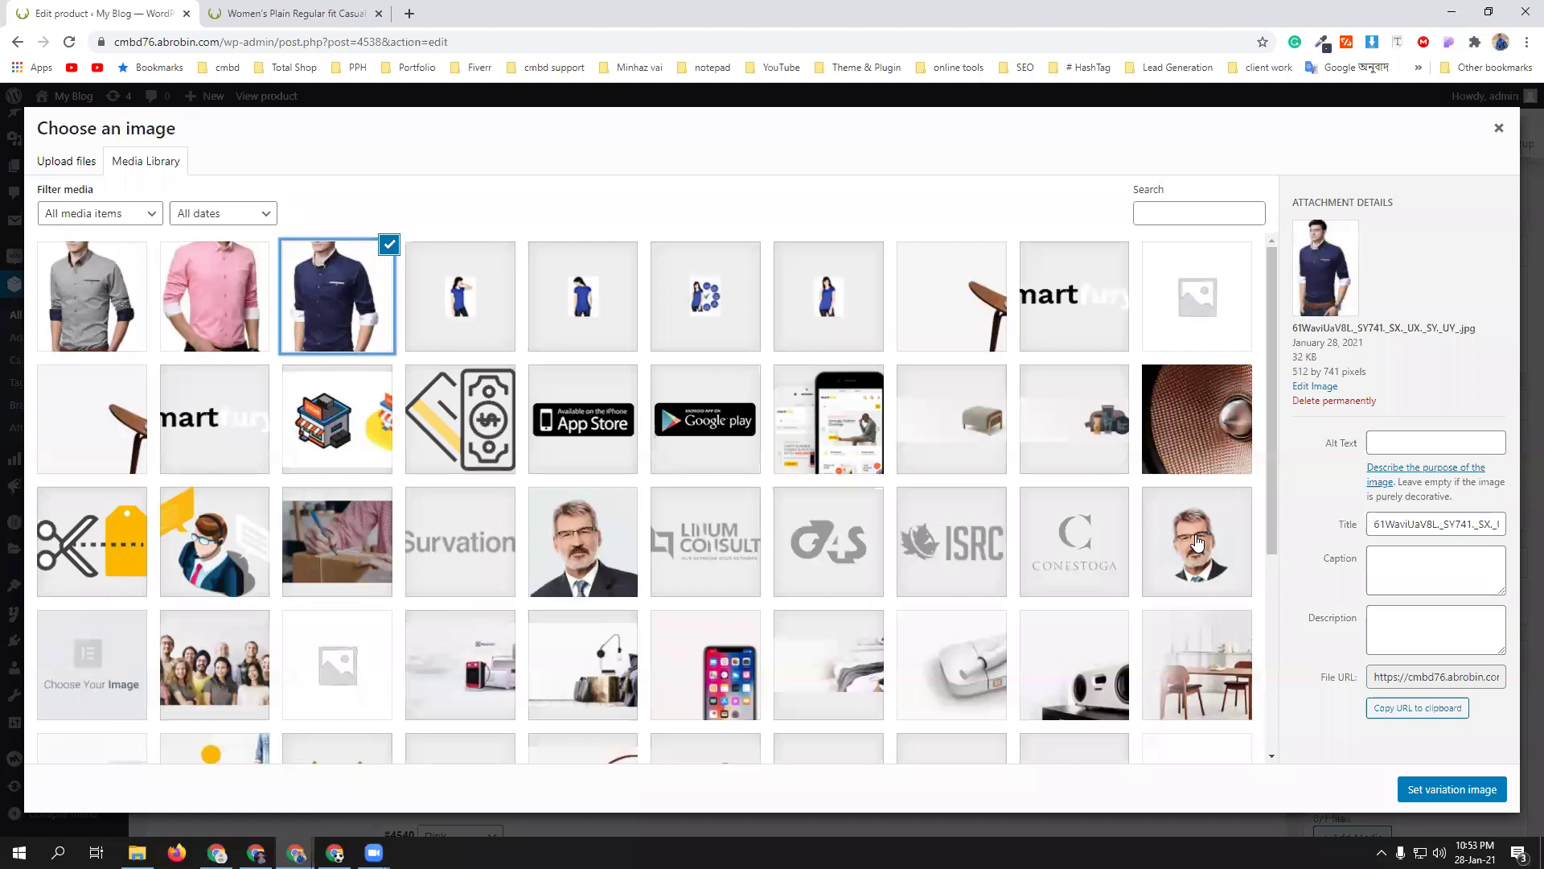
click(1462, 787)
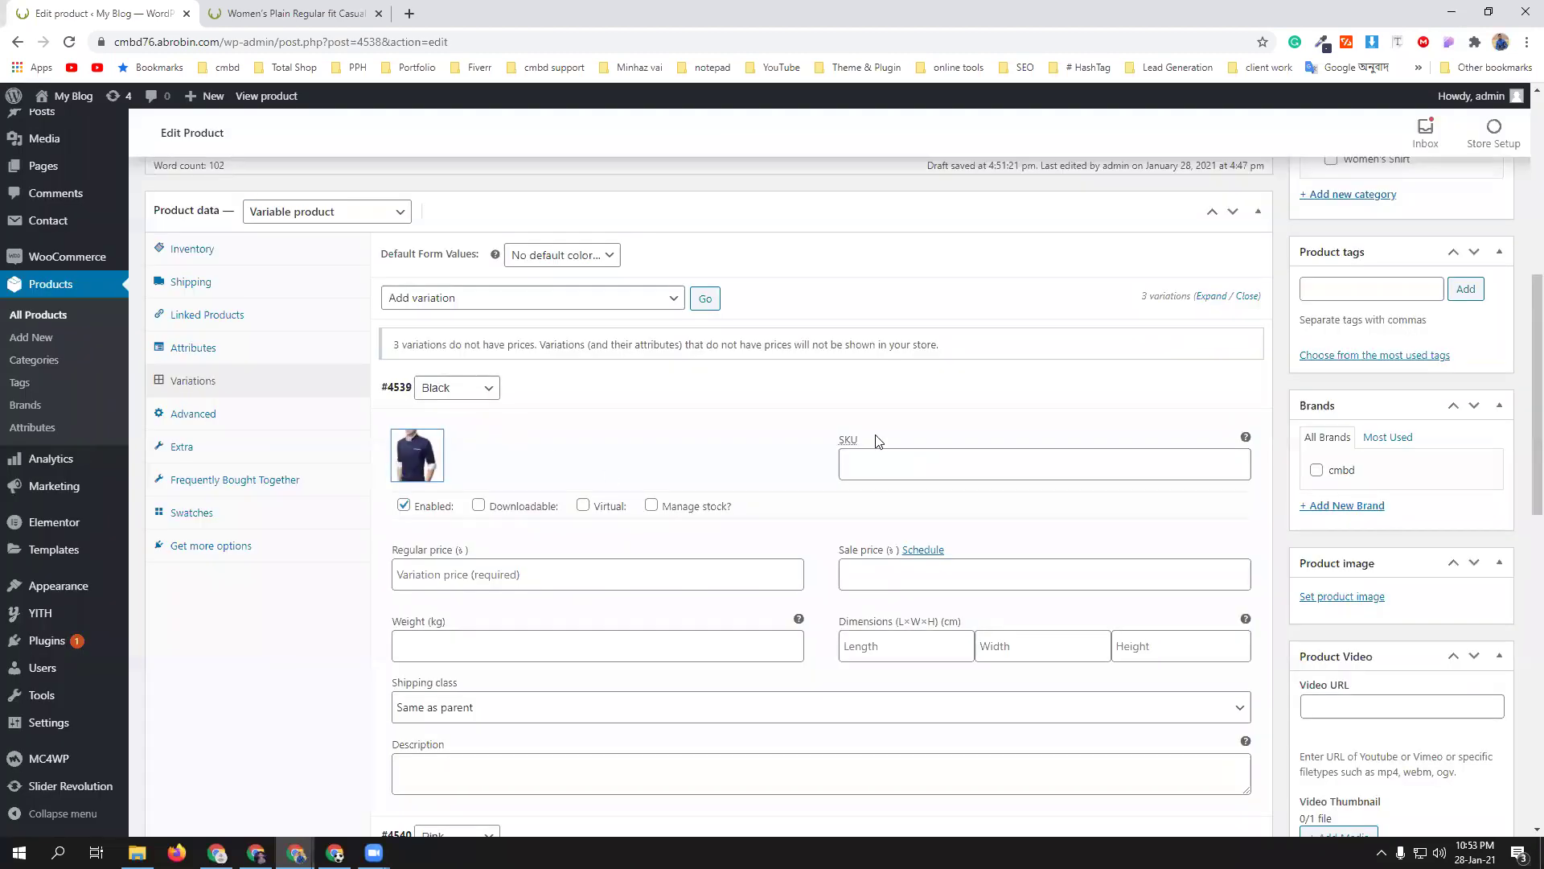
- Give the Black variation SKU cmbd-black and a regular price of 300
click(891, 465)
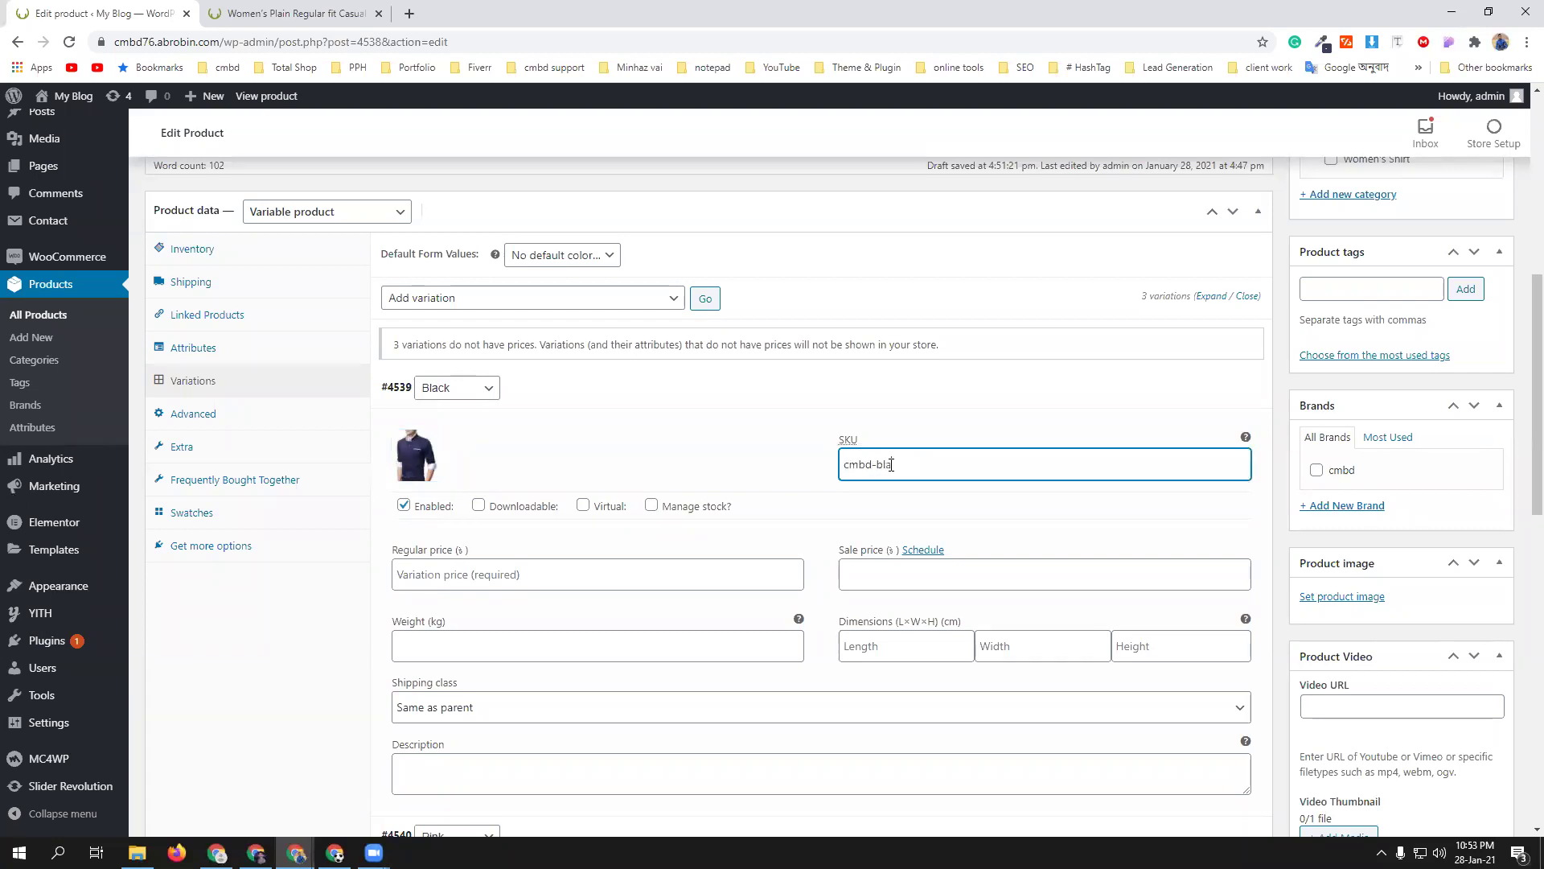
click(493, 575)
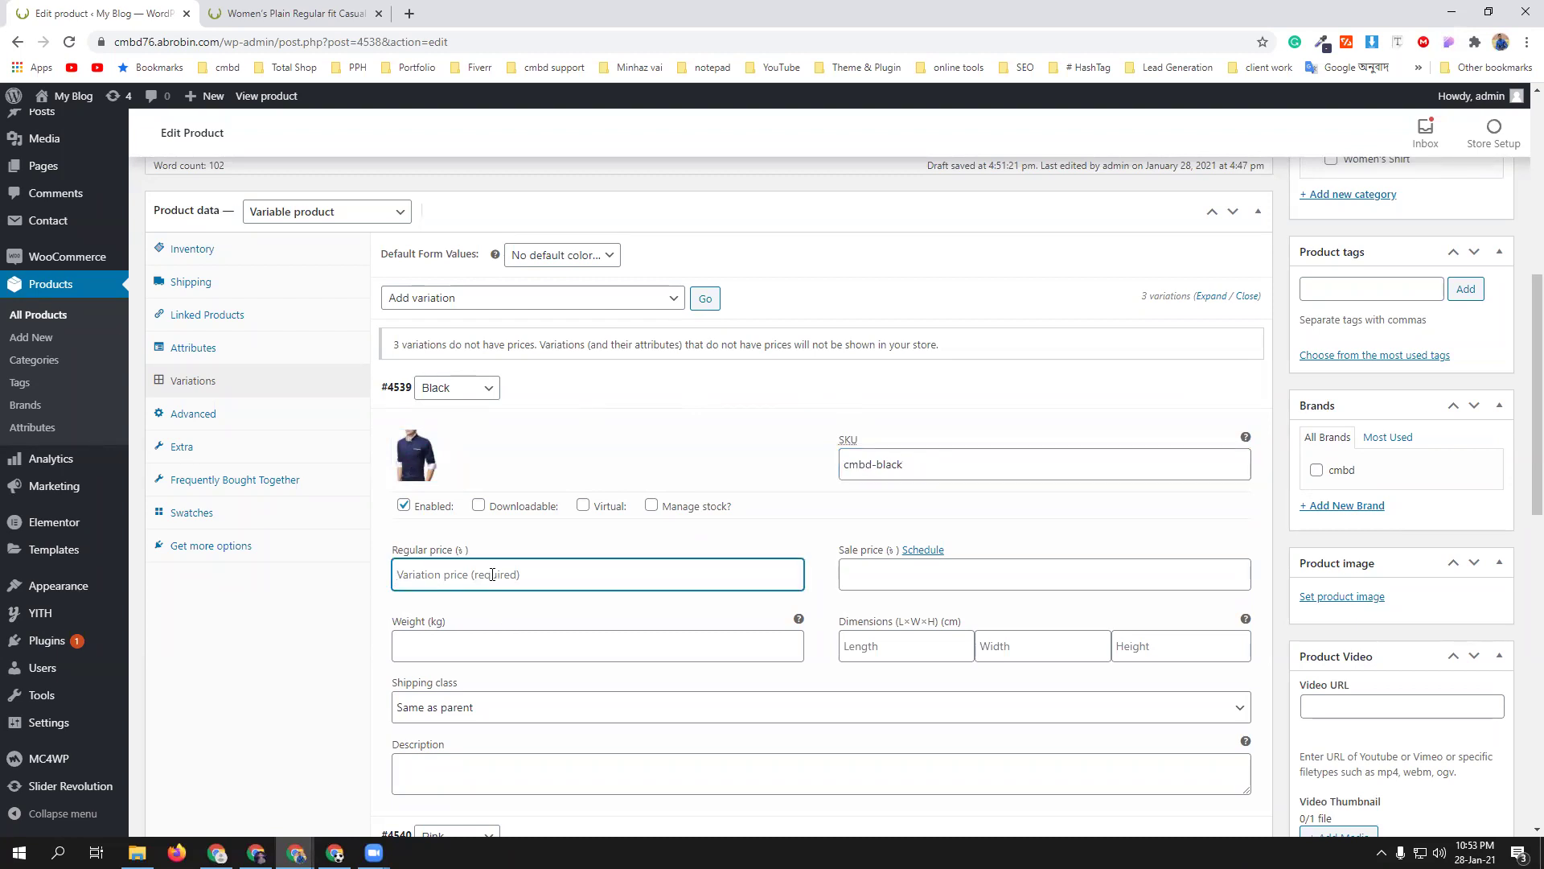
text(300)
scroll(583, 599, down, 3)
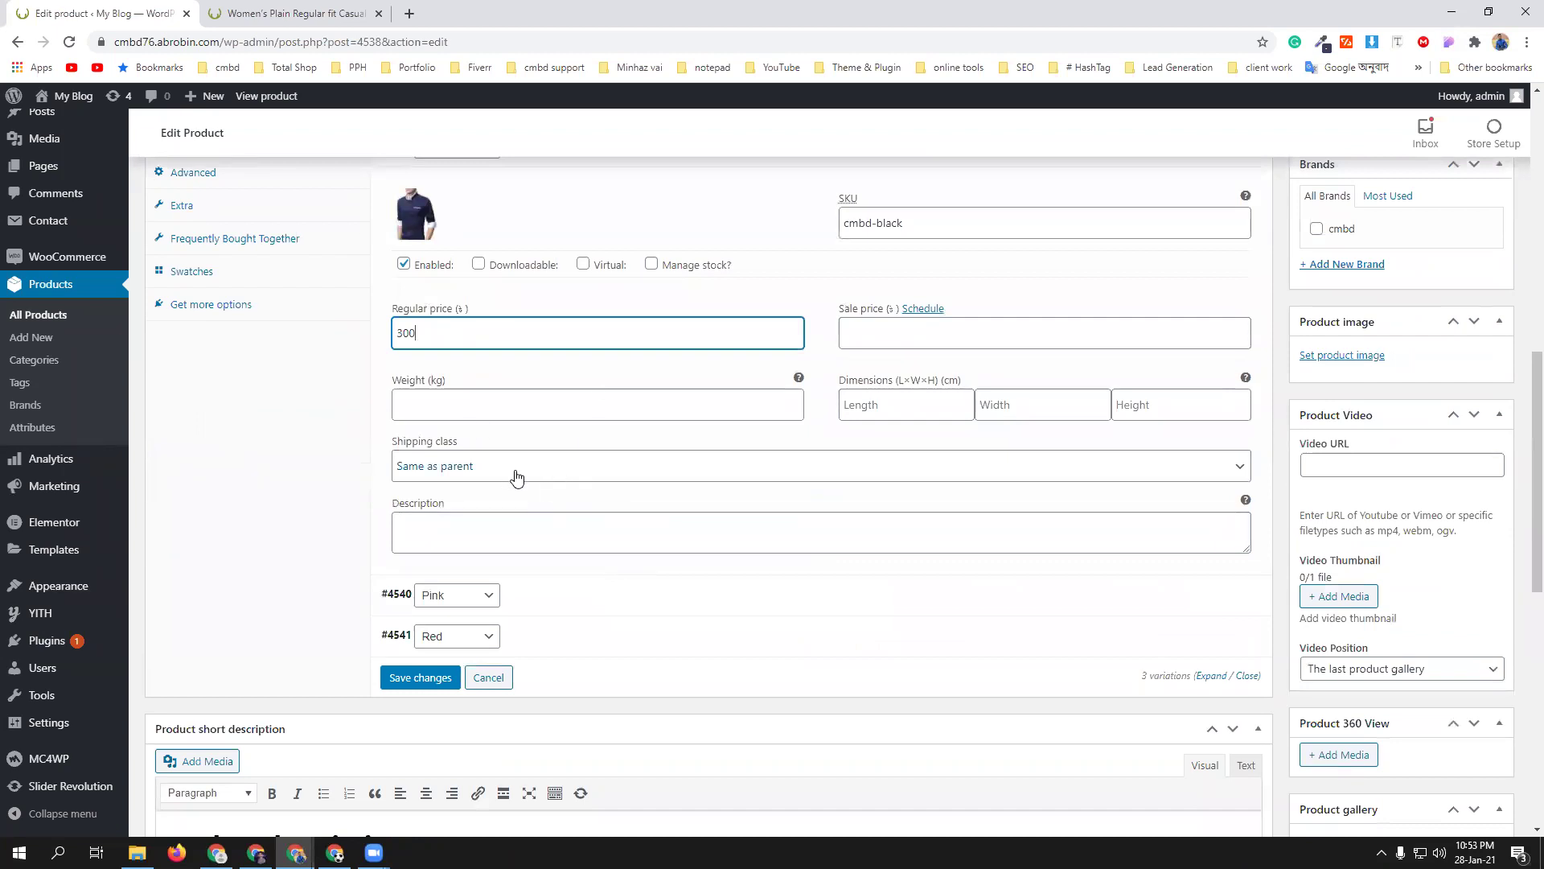
scroll(696, 563, up, 1)
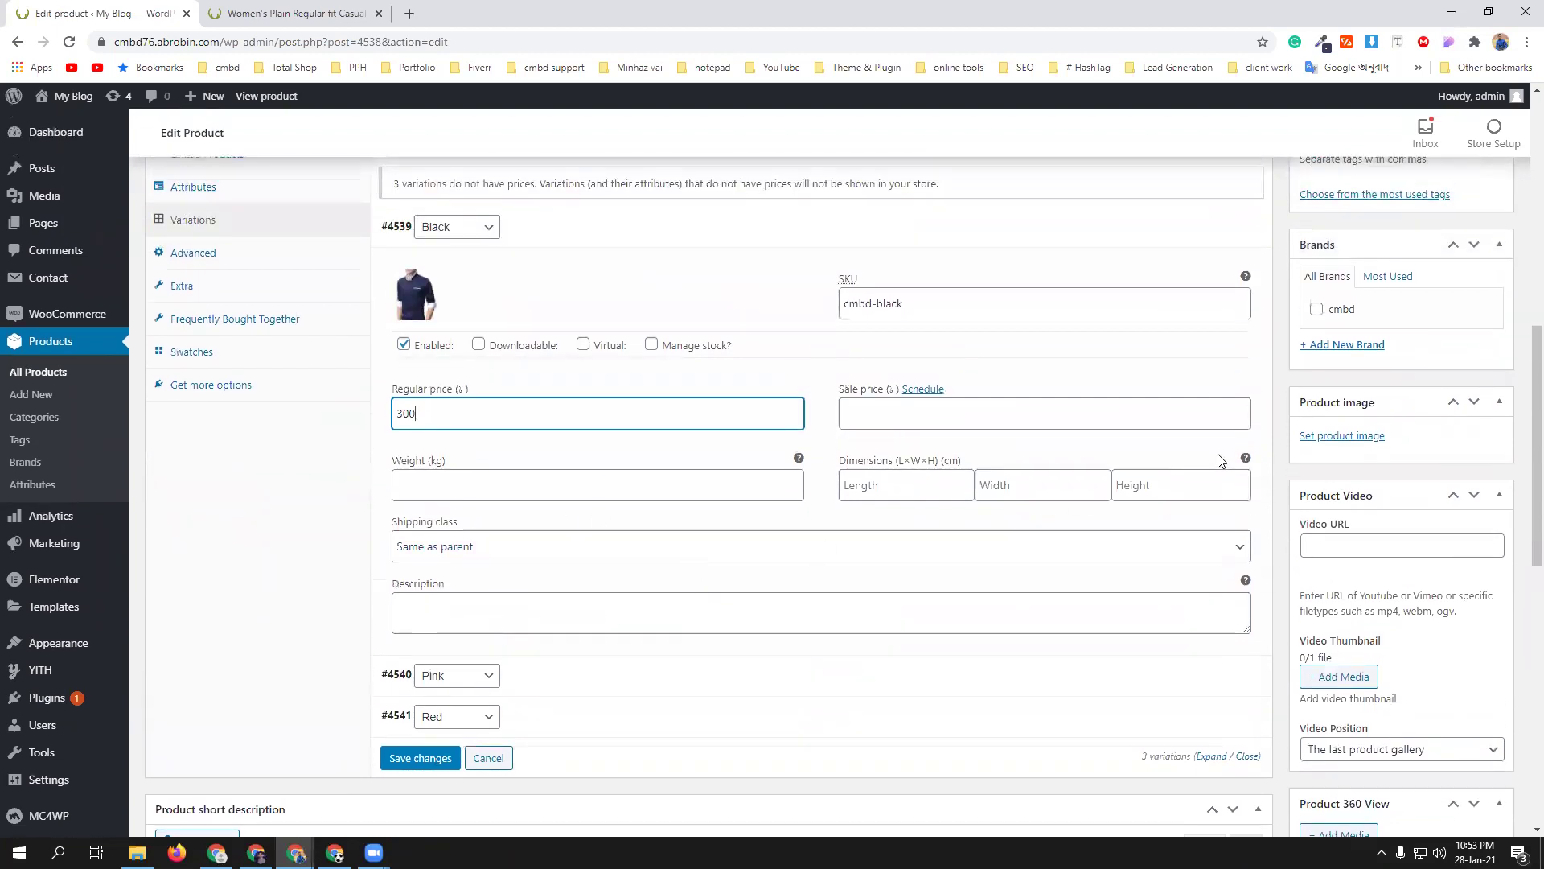
scroll(1223, 495, down, 1)
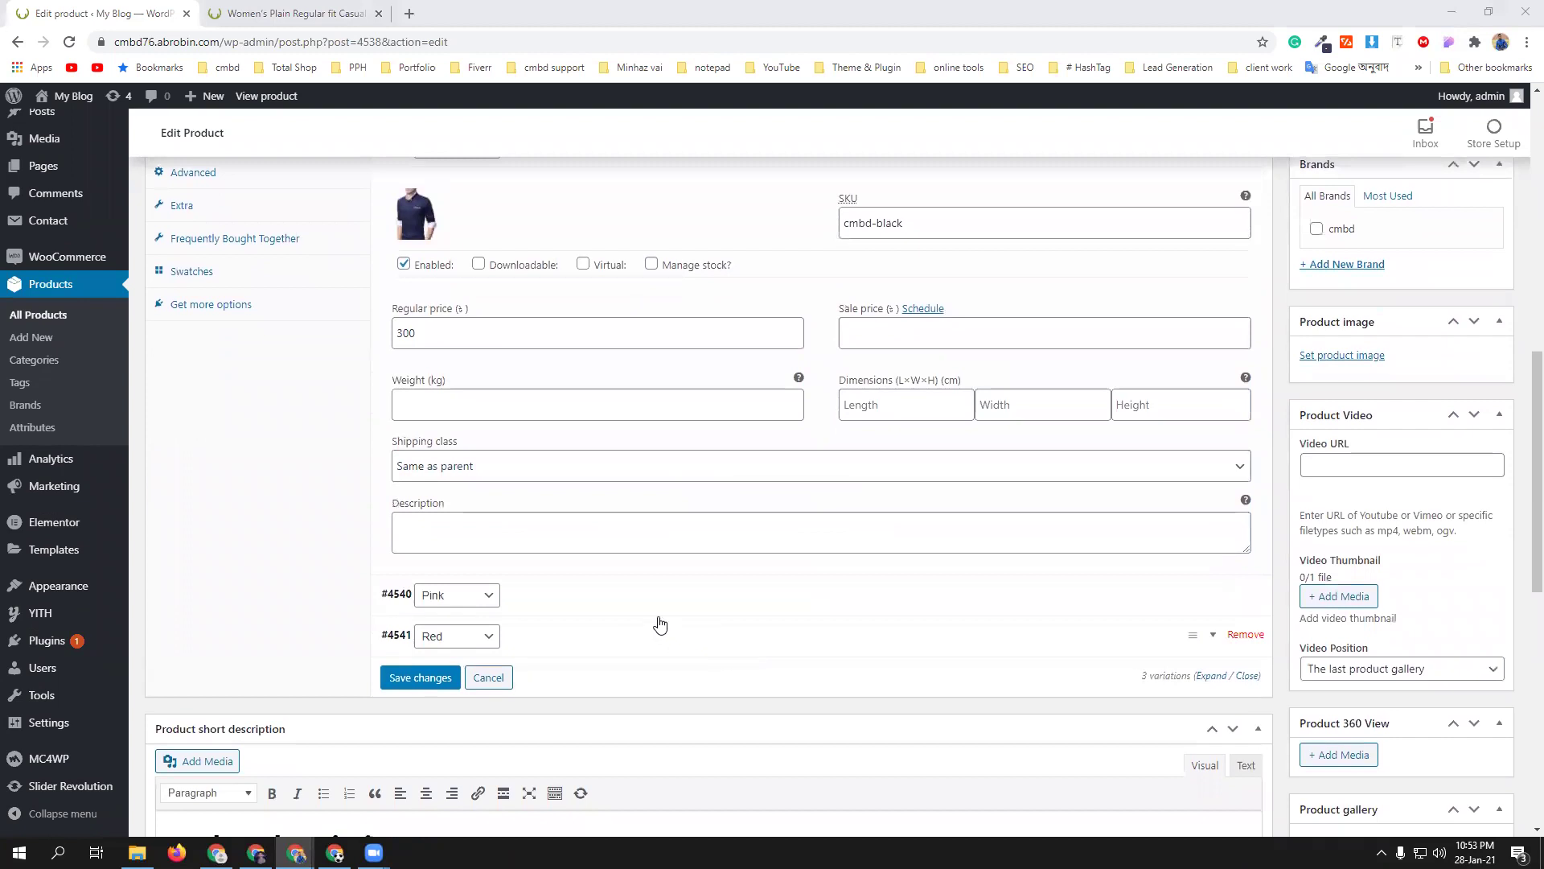
- Set the pink shirt photo as the Pink variation's image
click(1215, 600)
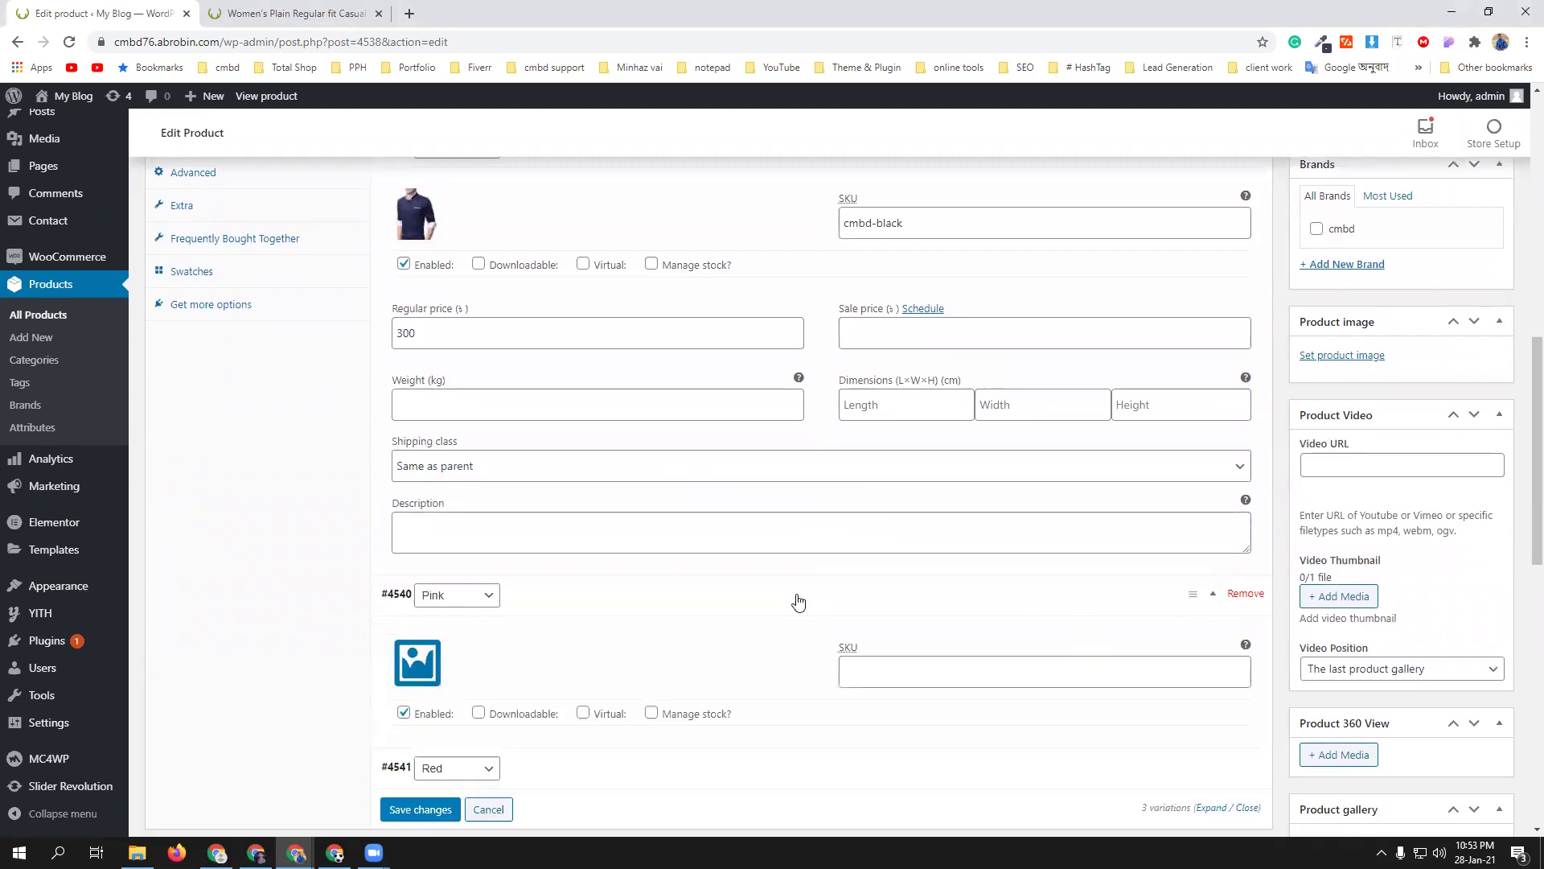
scroll(580, 558, down, 3)
click(427, 426)
click(223, 319)
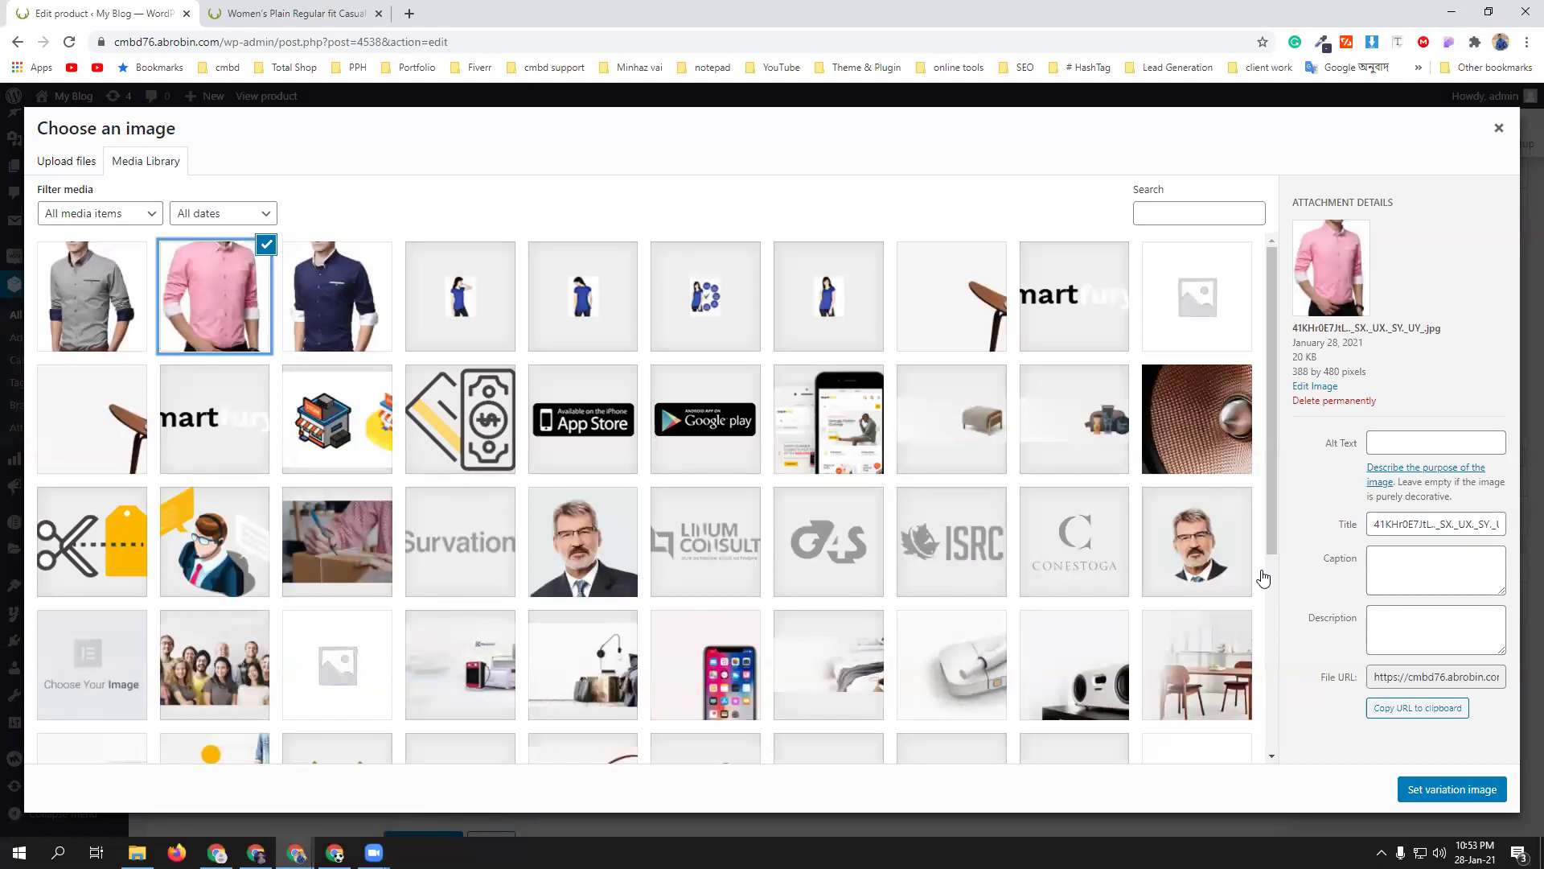
click(1444, 791)
- Give the Pink variation SKU cmbd-pink, regular price 400 and sale price 200, then save the variations
click(888, 433)
text(cmbd-pink)
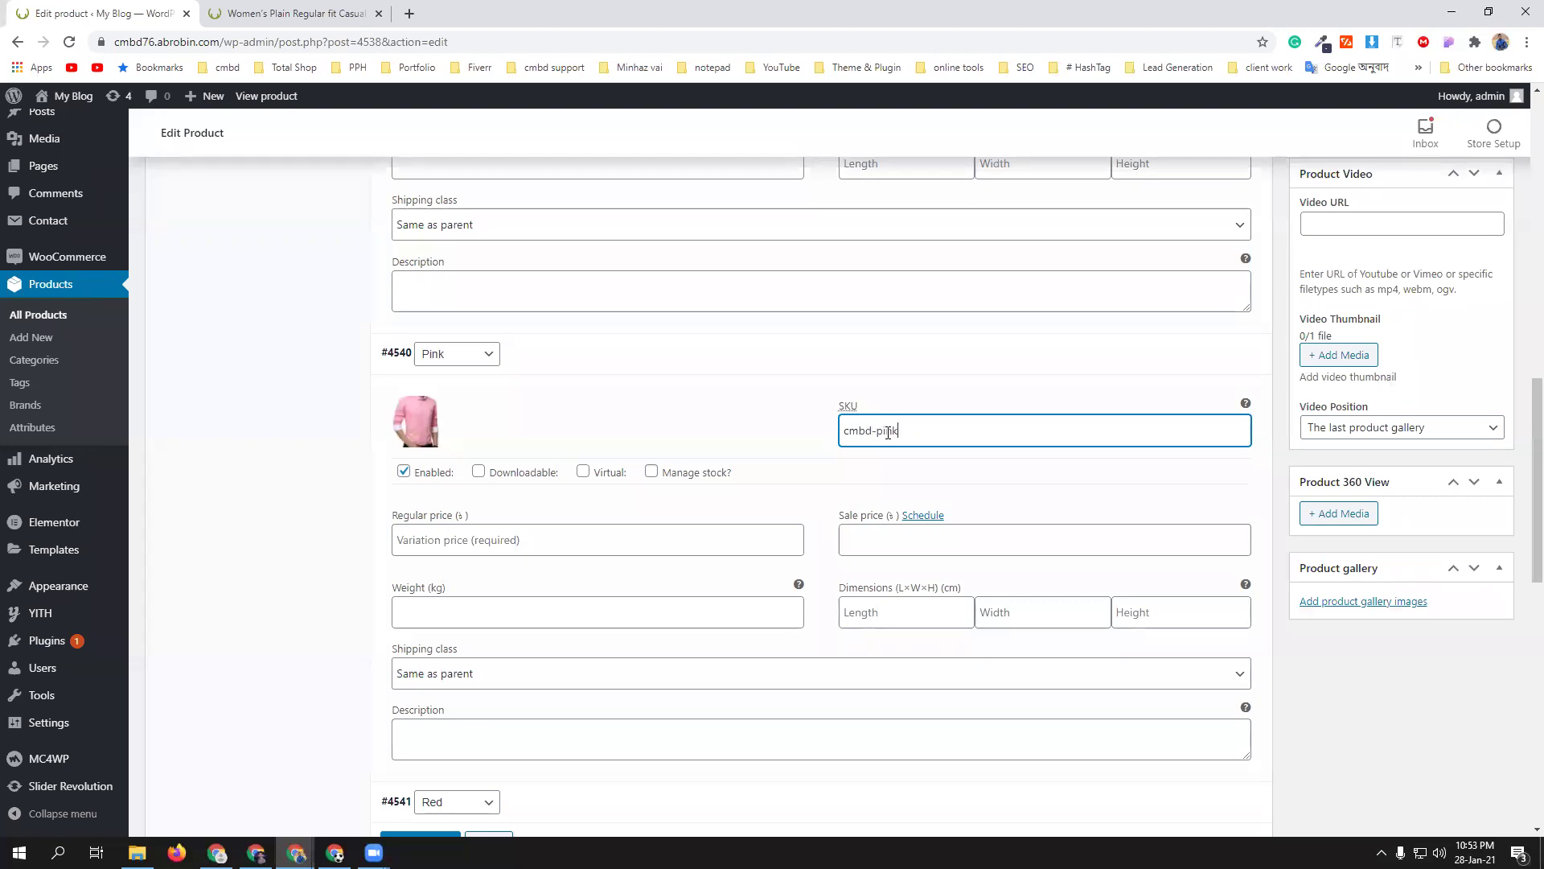
click(473, 545)
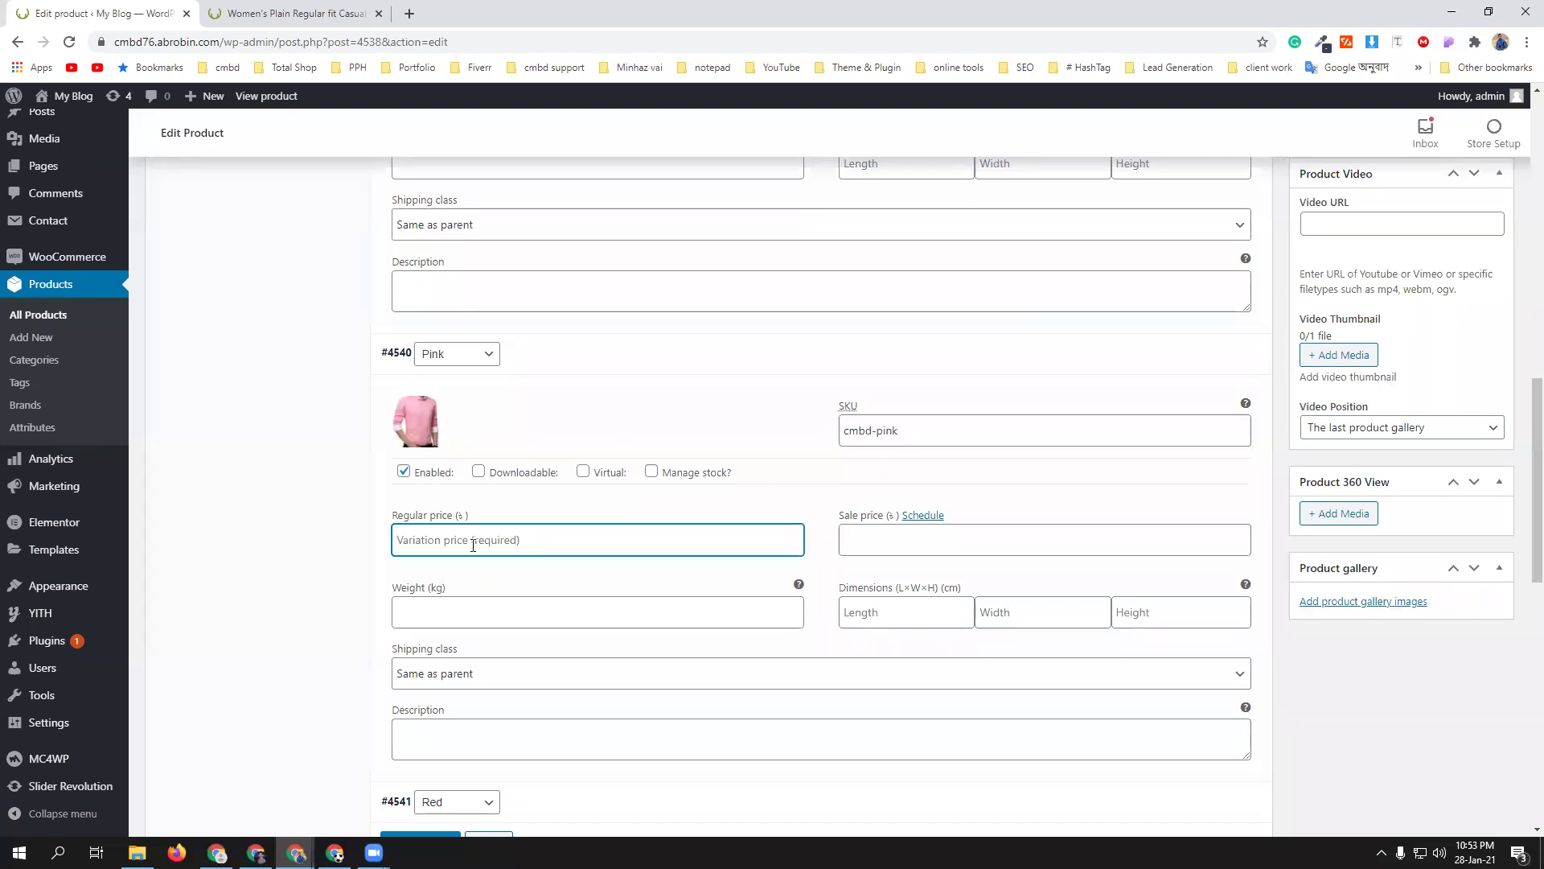
text(400)
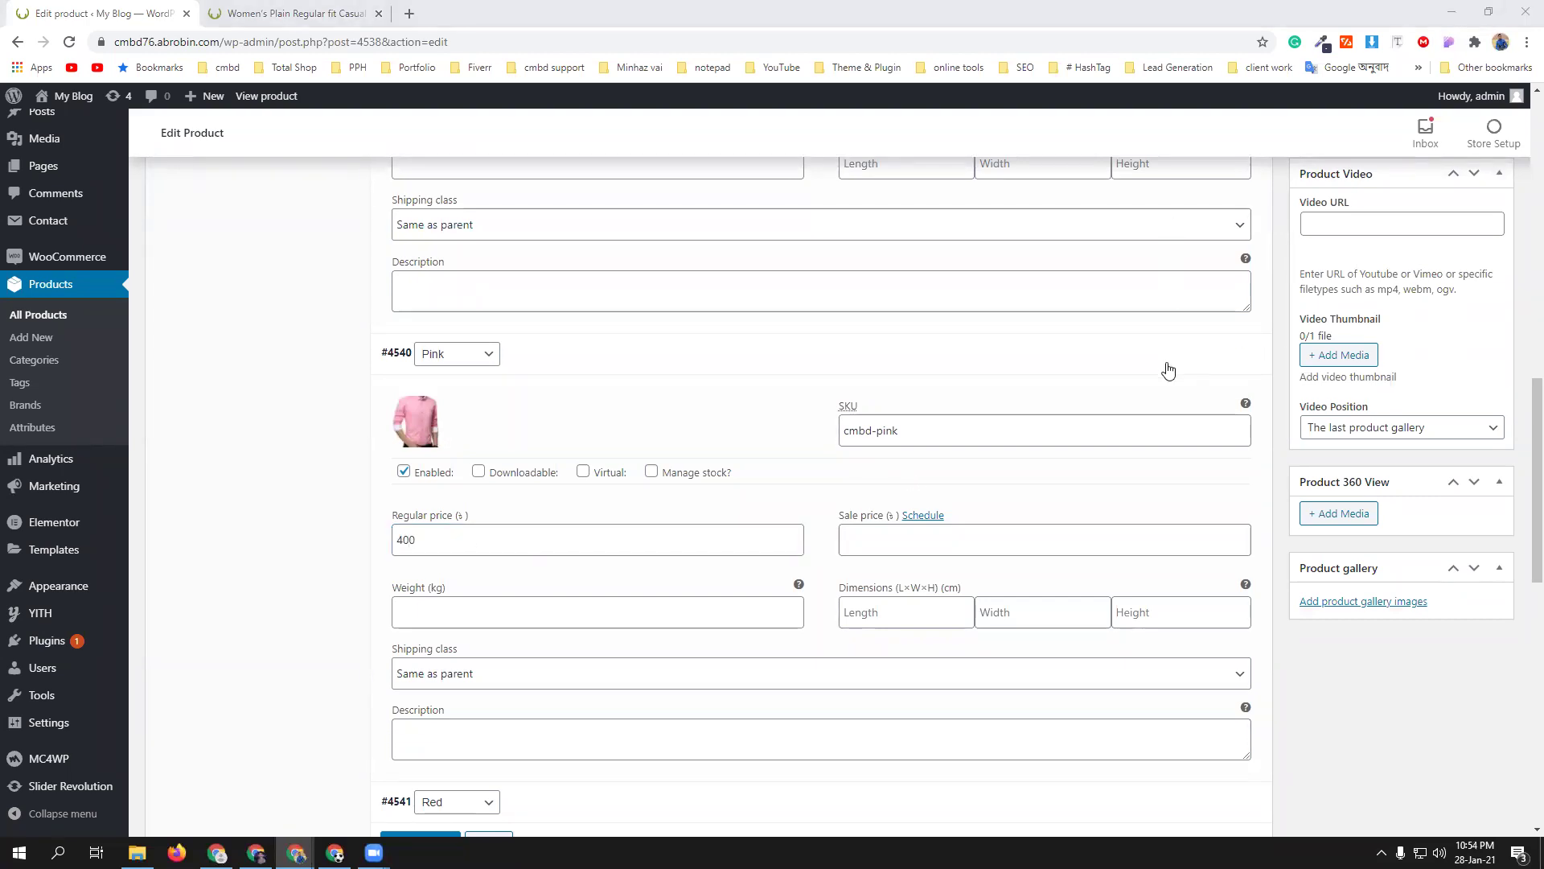
click(920, 531)
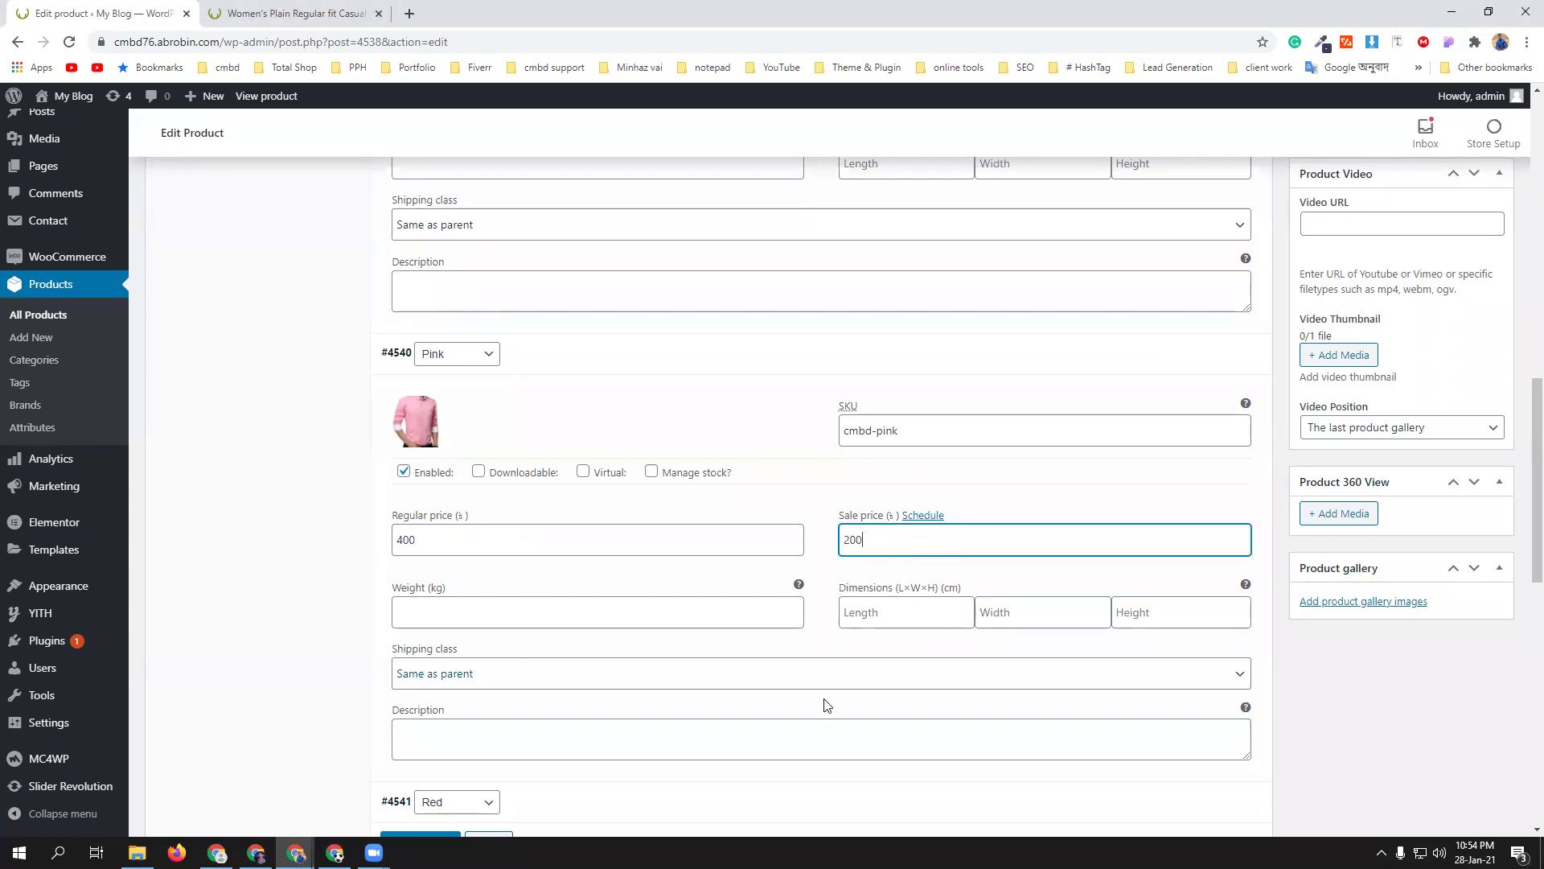
text(200)
scroll(827, 705, down, 3)
click(430, 608)
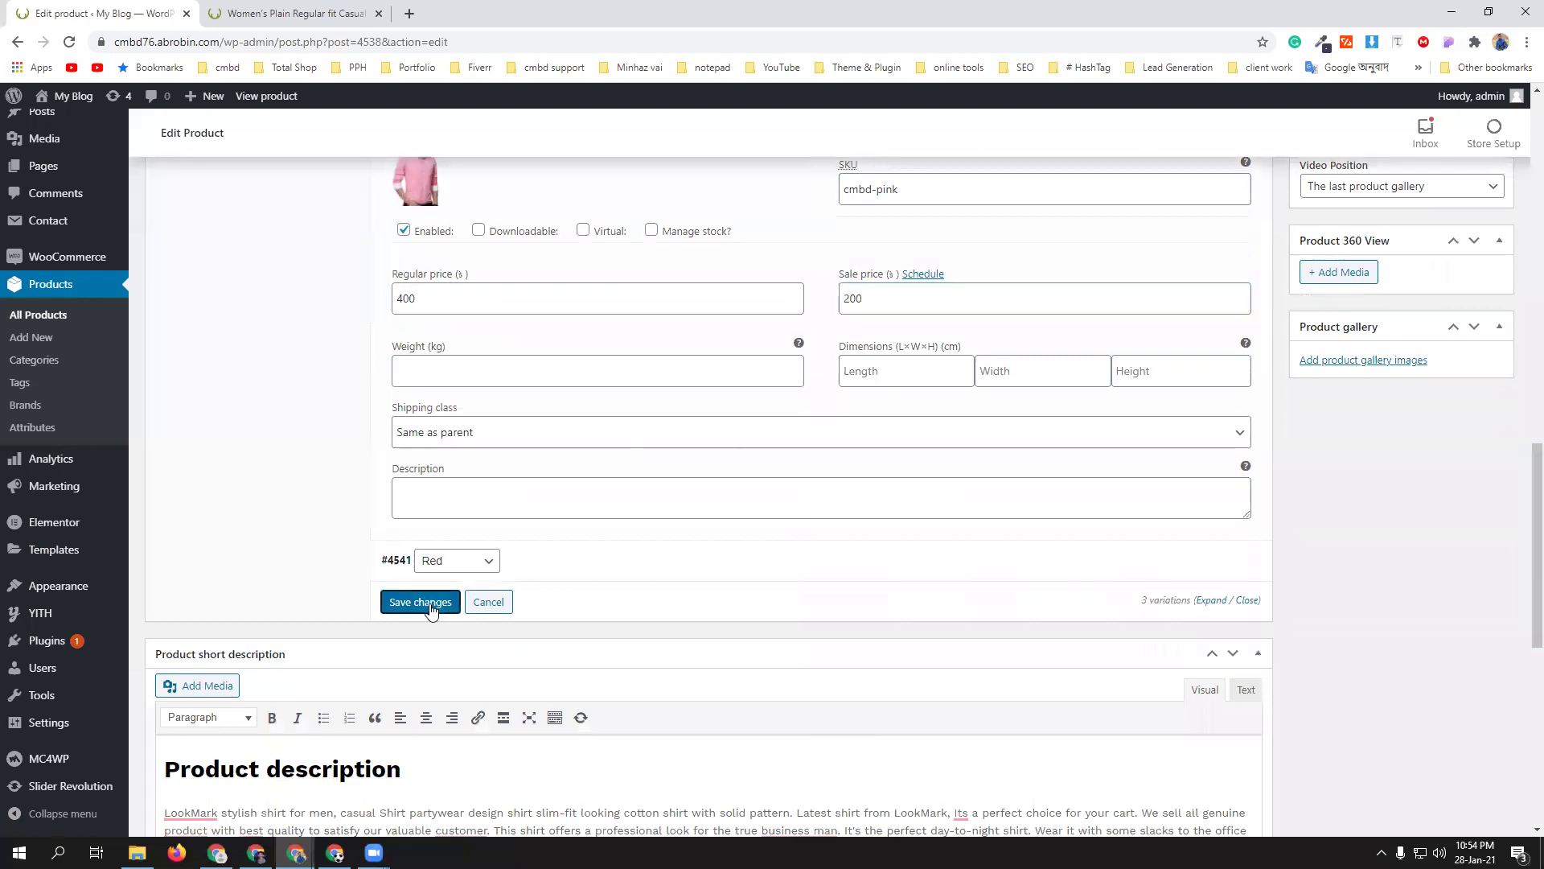
scroll(654, 461, down, 8)
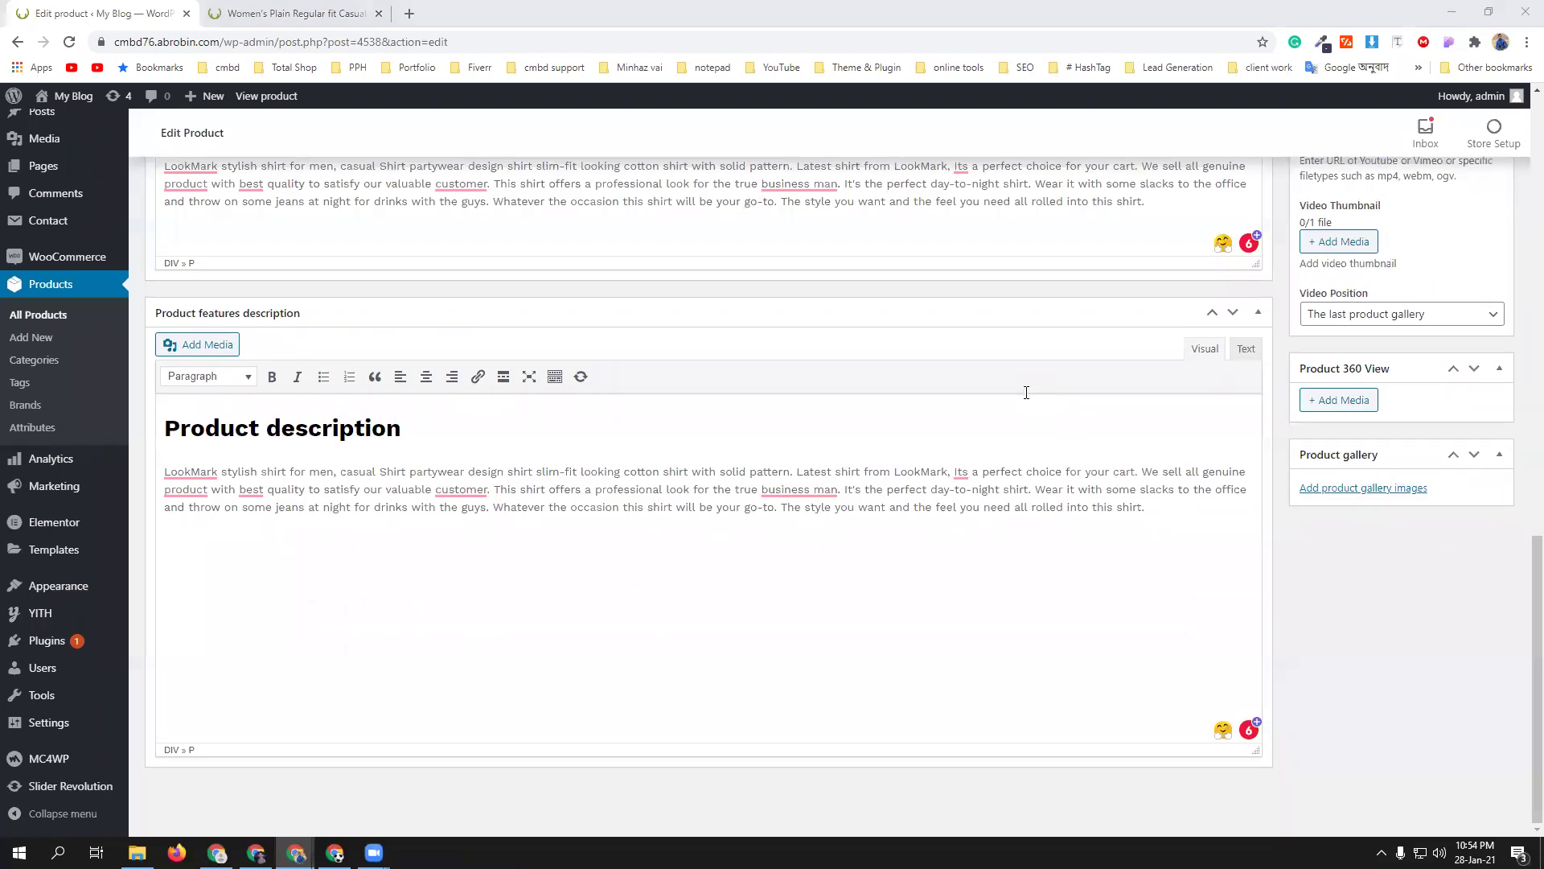
- File the shirt under the Mens collection and Mens Shirt categories and tag it Men's Shirt
scroll(1470, 617, up, 10)
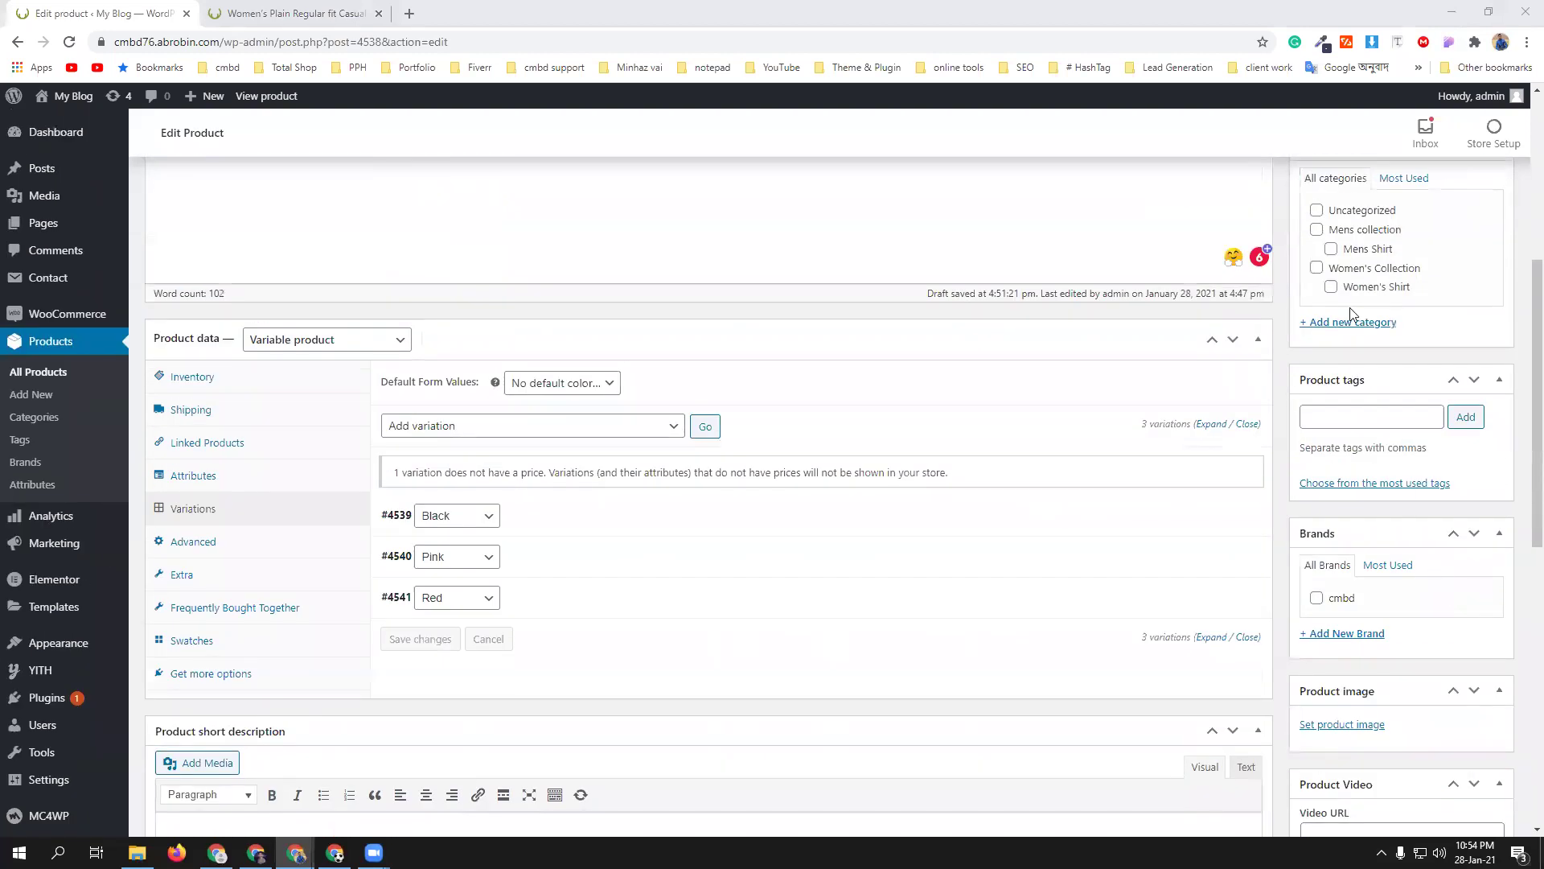
scroll(1360, 324, up, 2)
click(1322, 554)
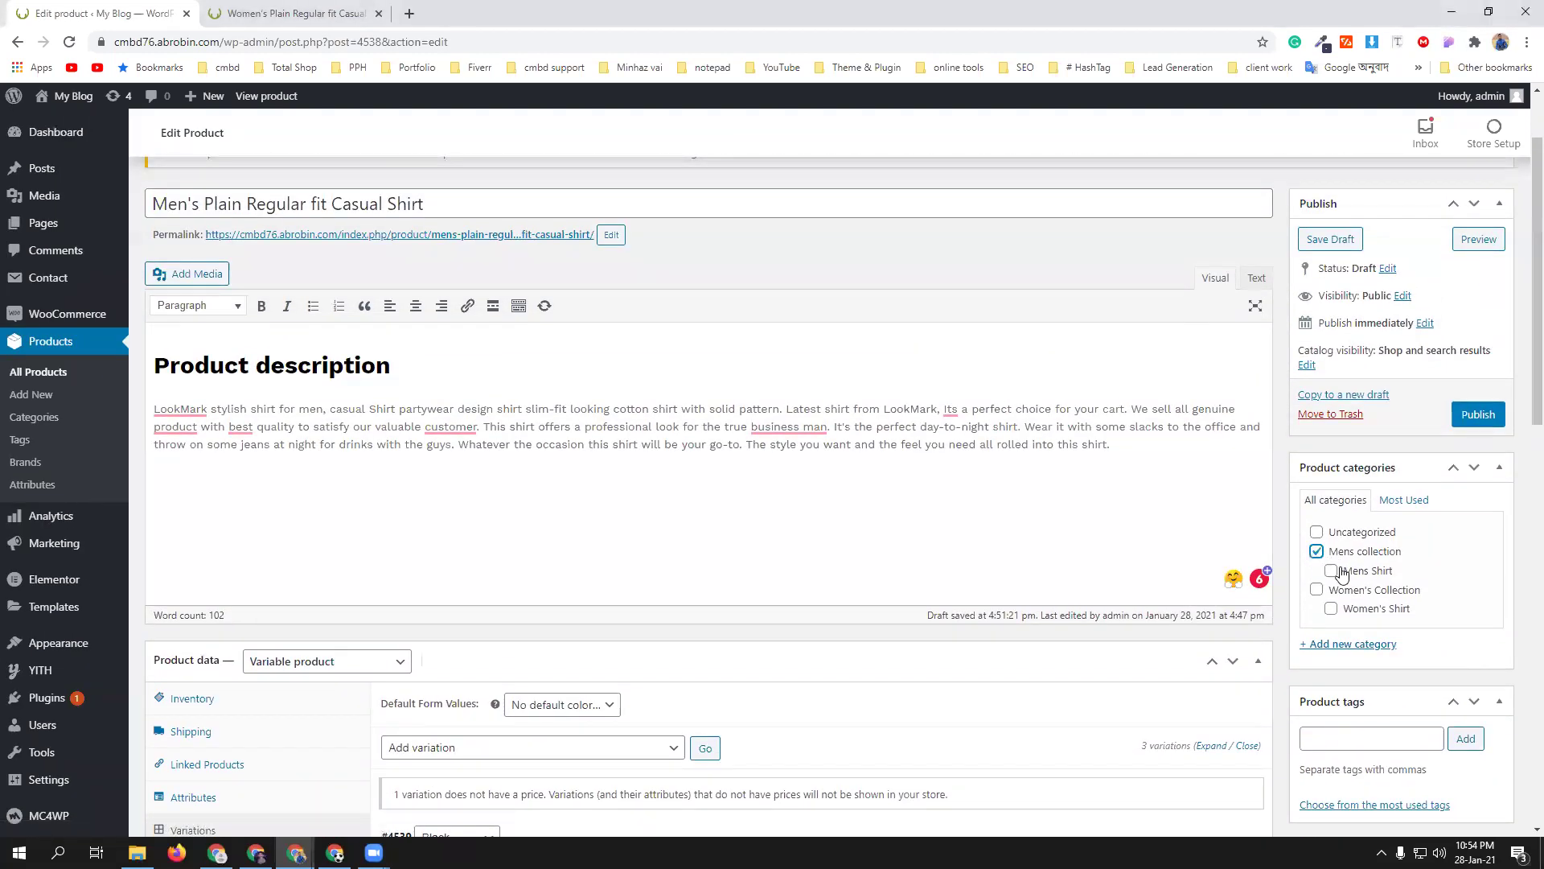
click(1332, 571)
scroll(1382, 611, down, 5)
click(1343, 335)
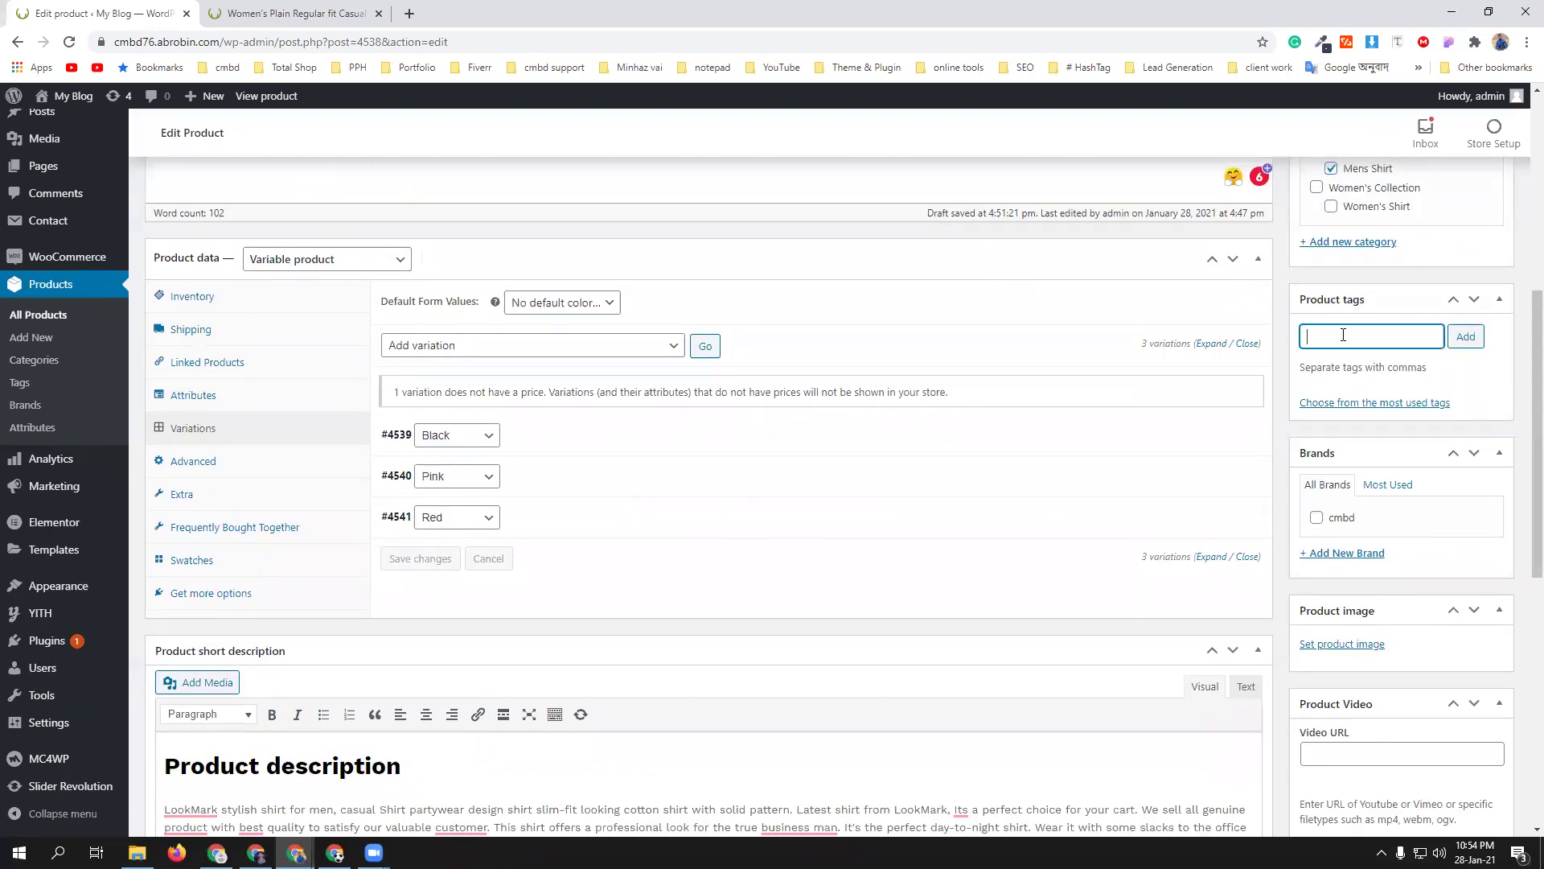
text(shirt)
click(1356, 361)
click(1465, 338)
- Make the grey shirt the product image and add the navy, pink and grey shirts to the gallery
scroll(1419, 582, down, 2)
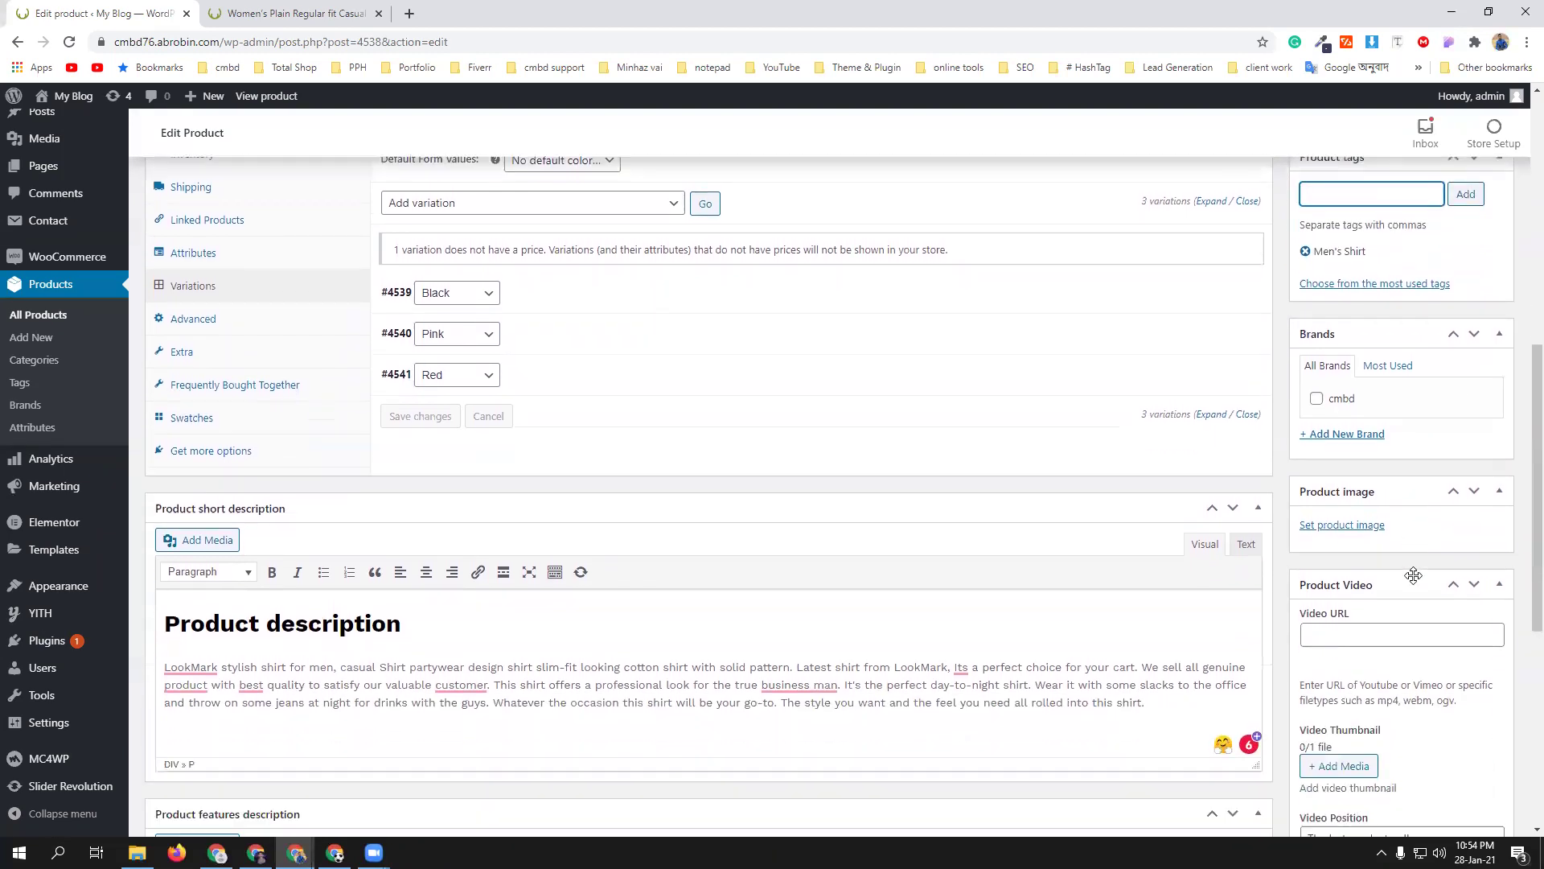
scroll(1431, 586, down, 3)
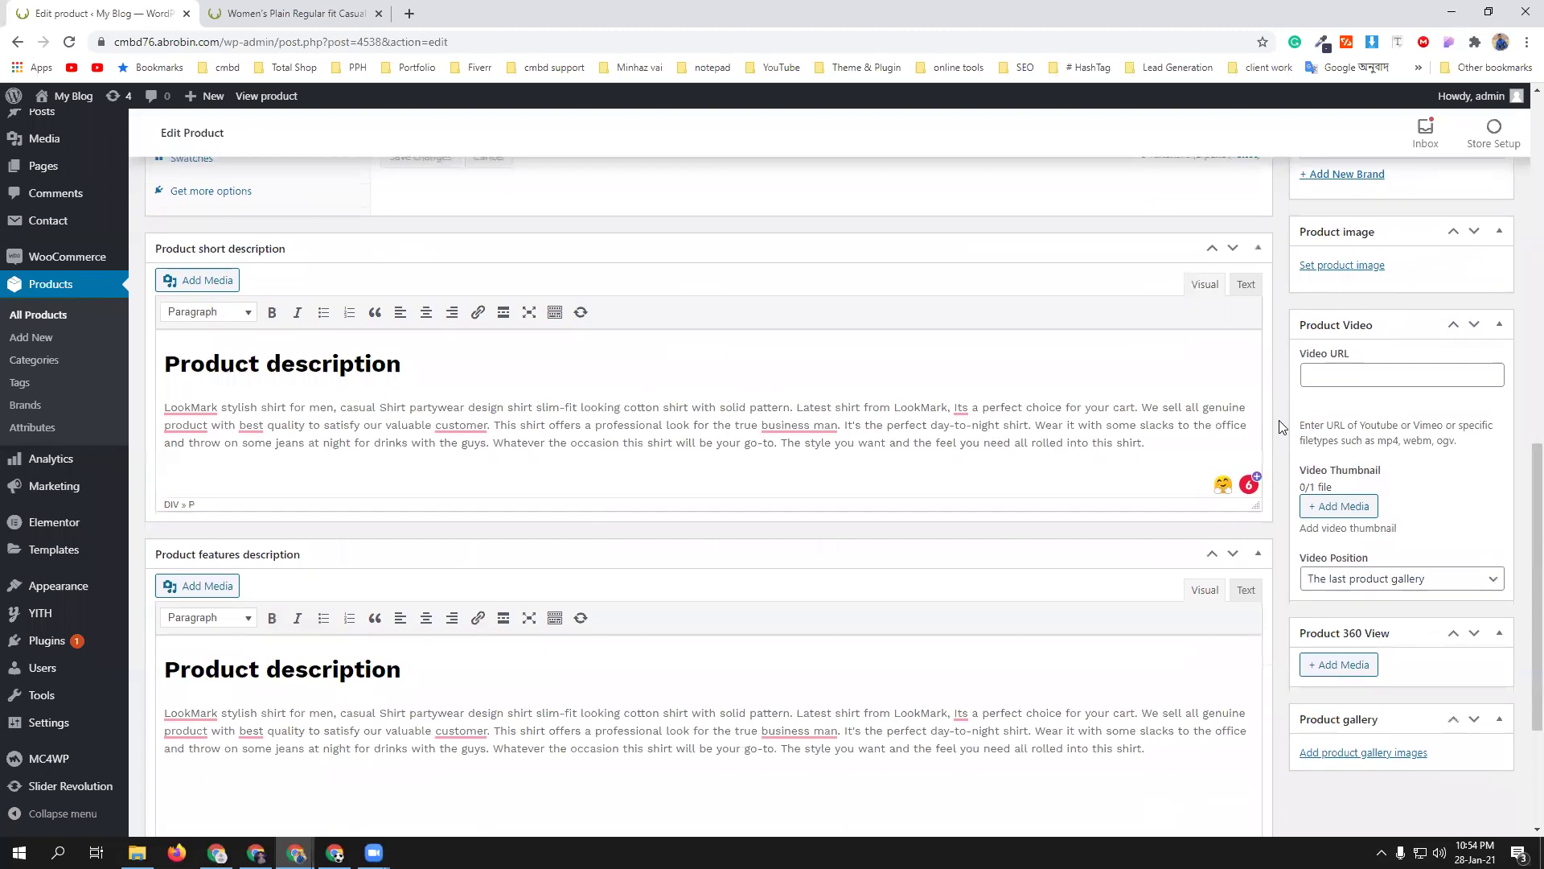
click(1327, 359)
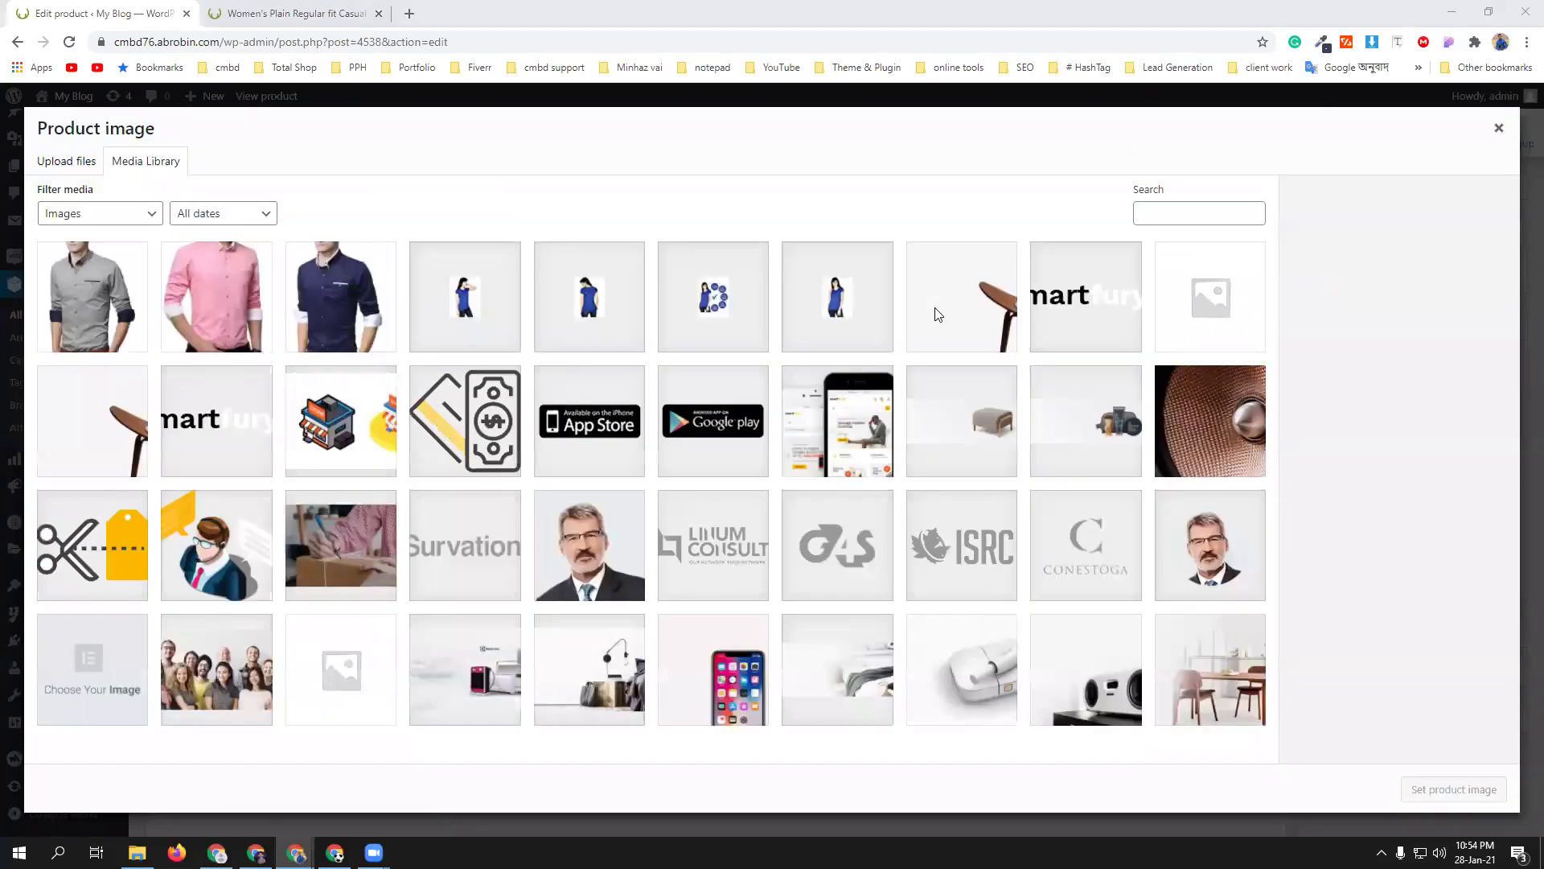
click(119, 312)
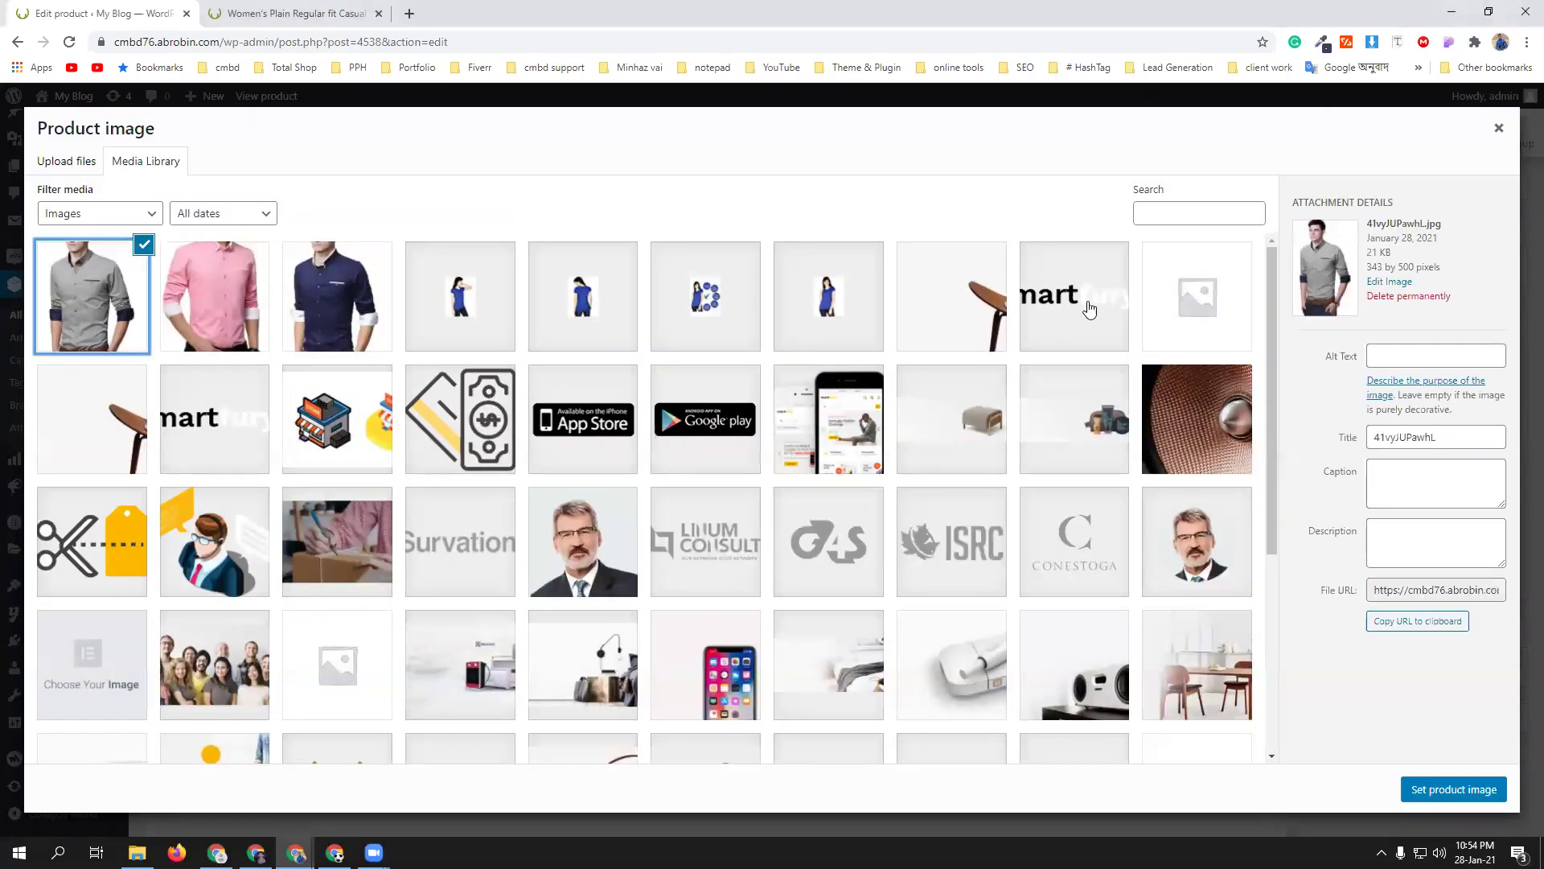
click(1480, 793)
scroll(1432, 519, down, 3)
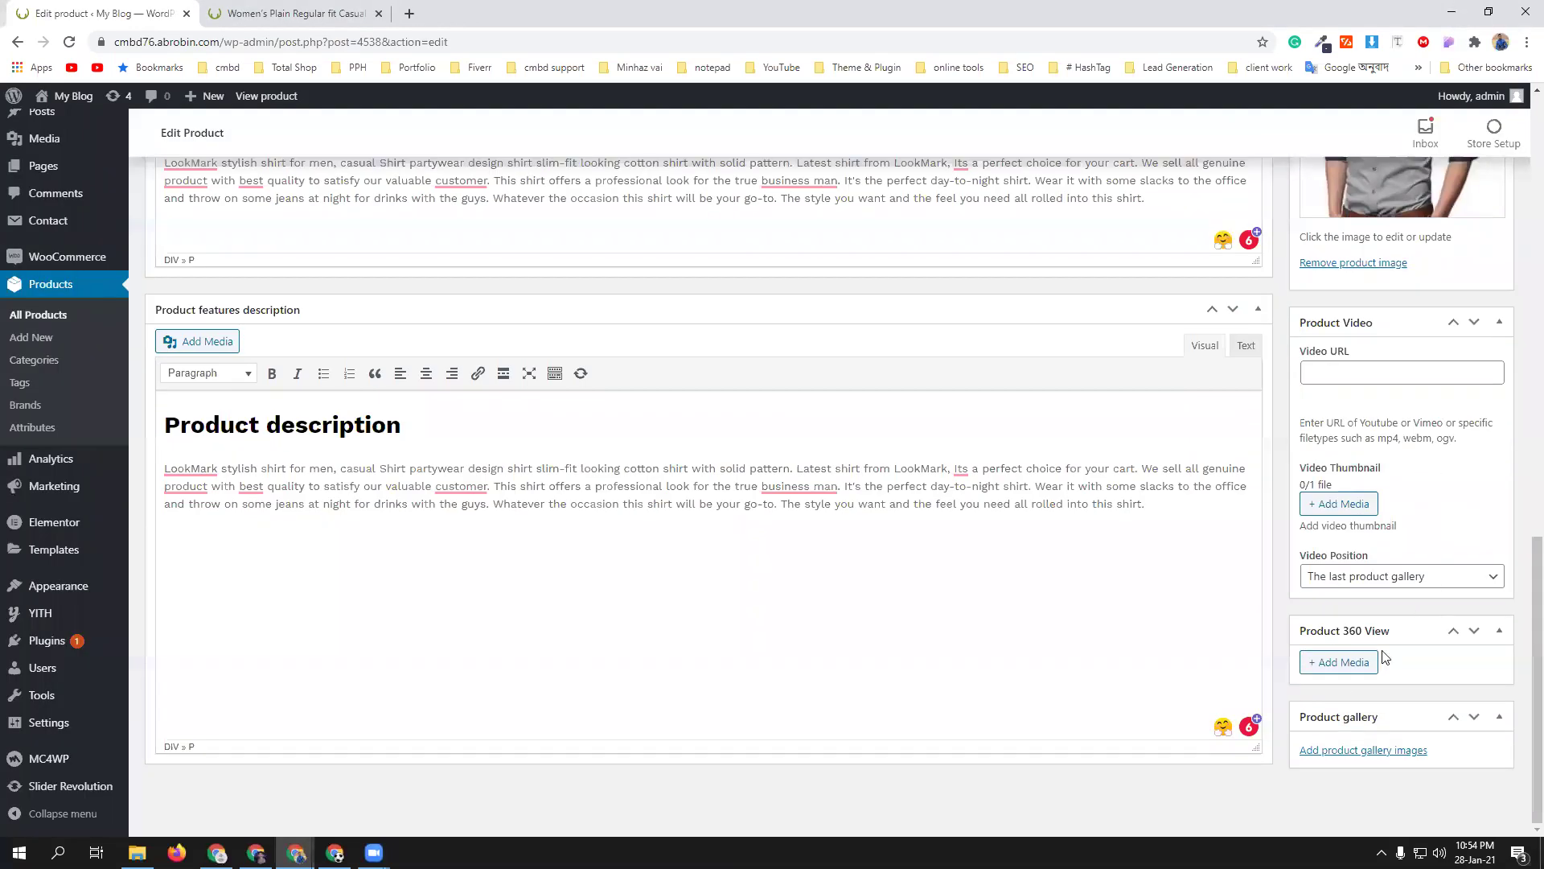
click(1339, 753)
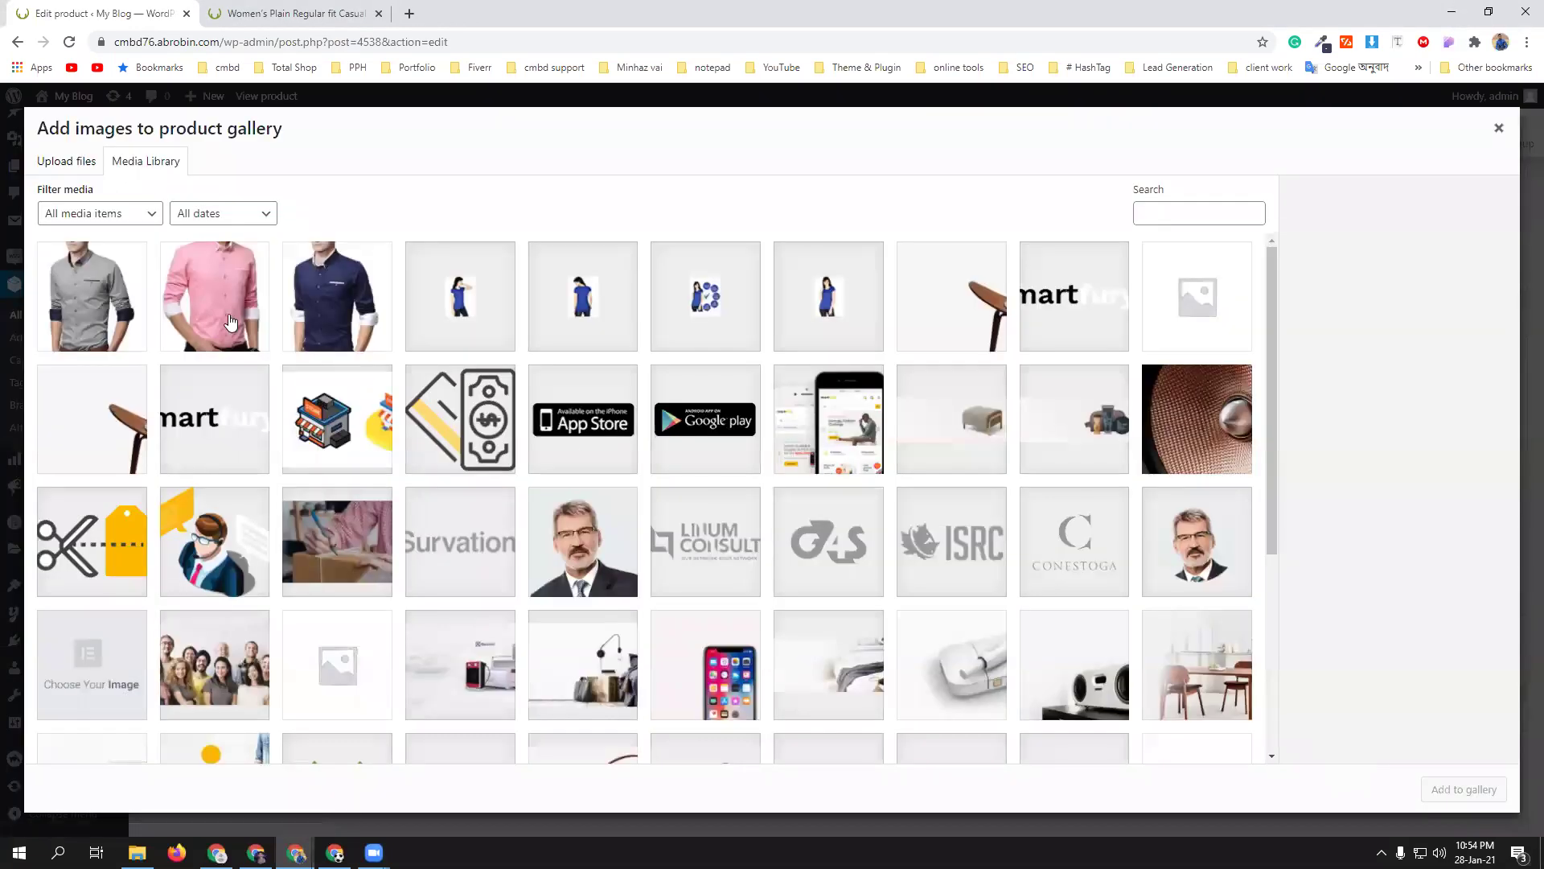
click(310, 320)
click(190, 318)
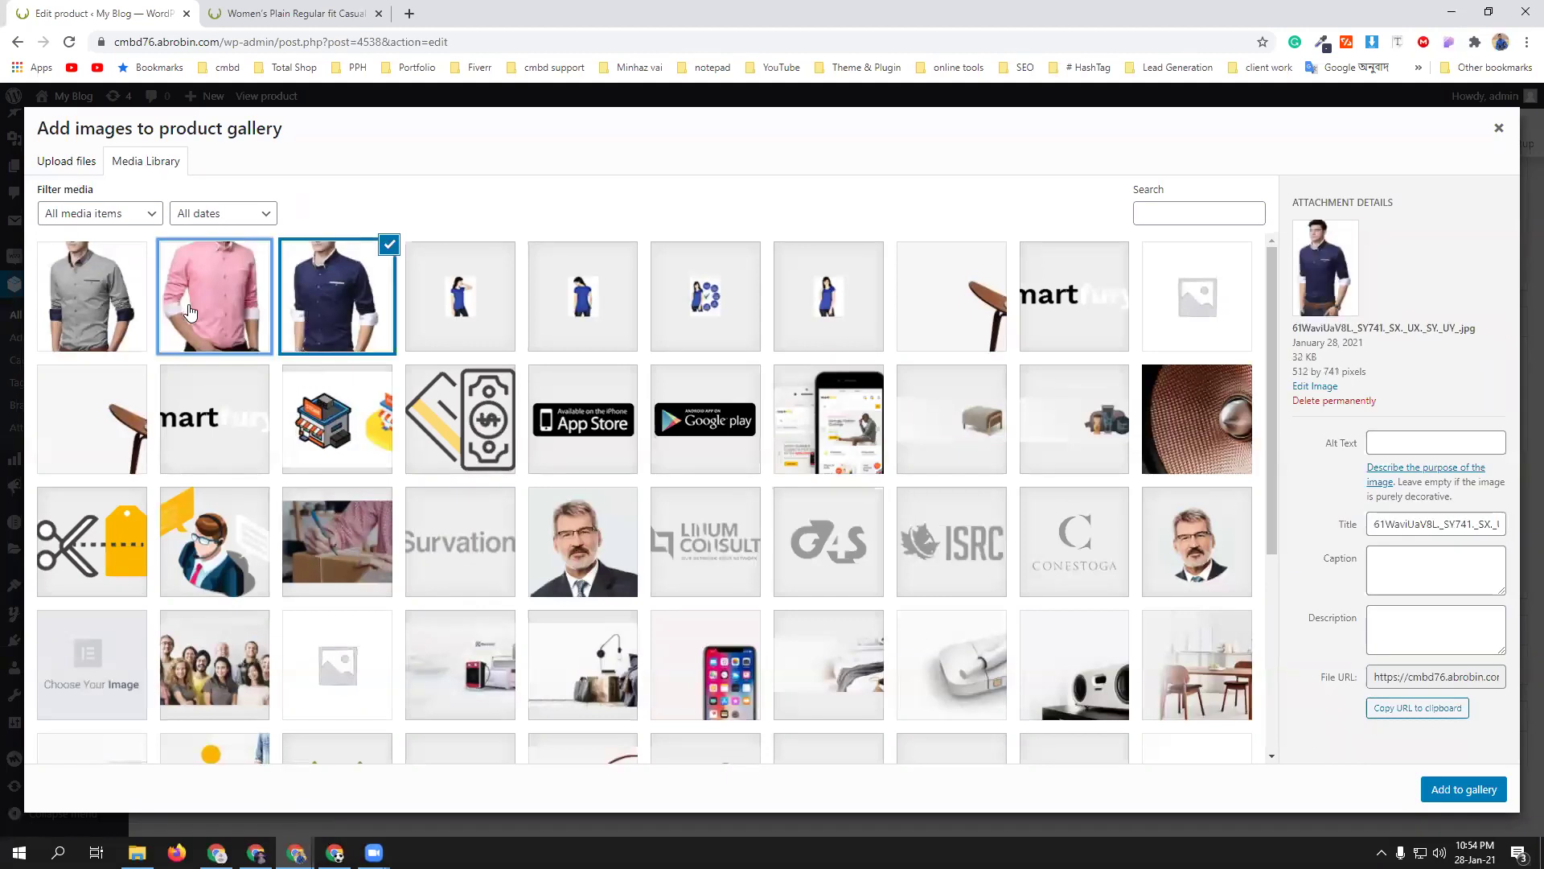
ctrl+click(118, 324)
ctrl+click(330, 325)
click(1454, 790)
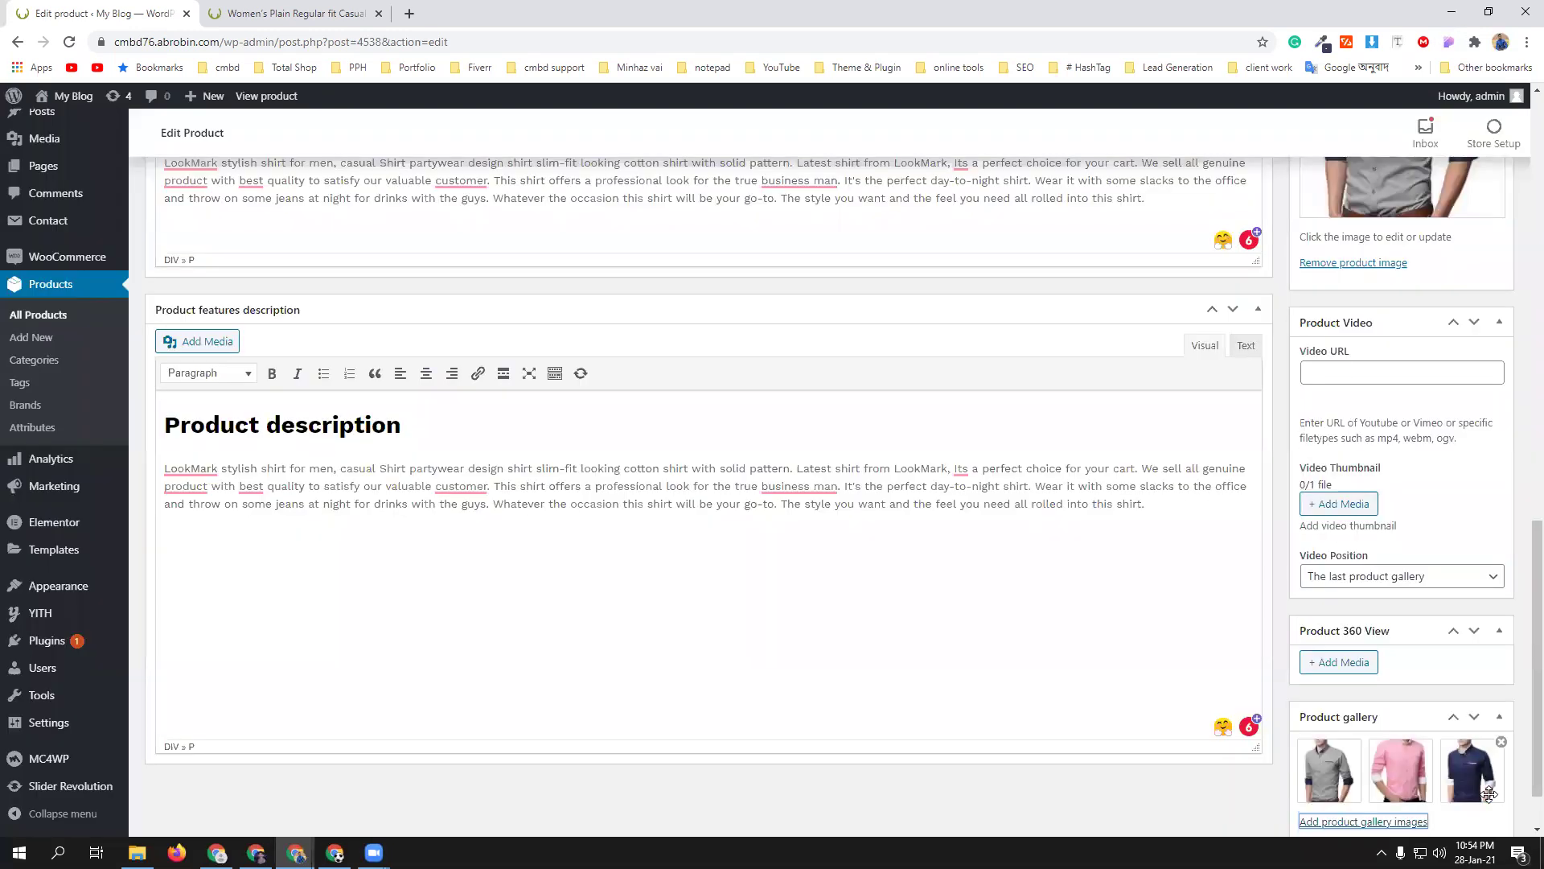
- Publish the product and view its live product page
scroll(1444, 720, down, 1)
scroll(686, 658, up, 20)
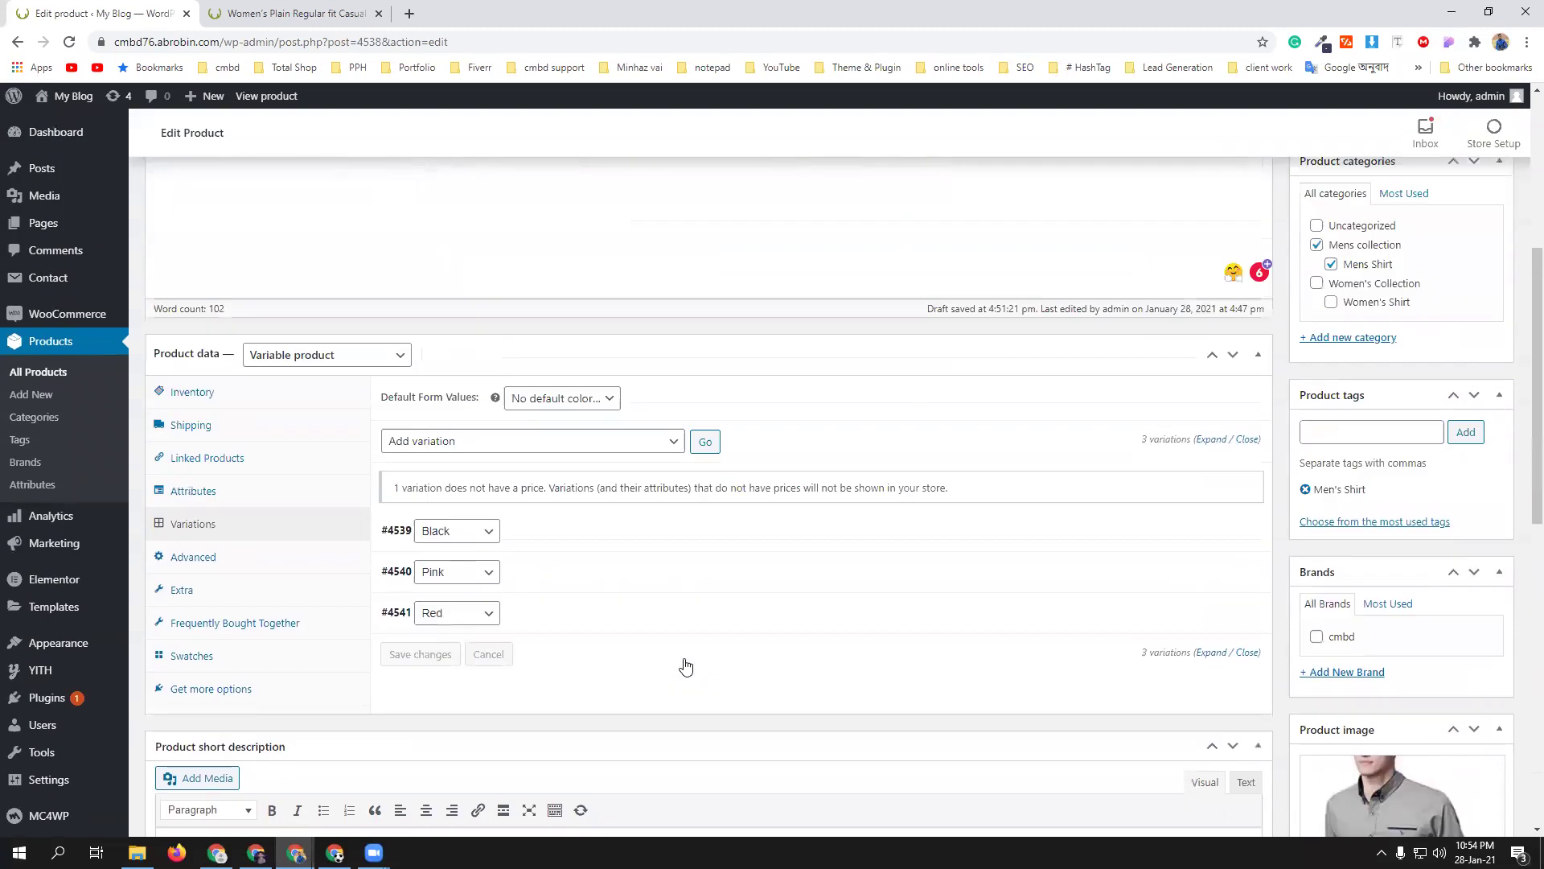
click(1488, 521)
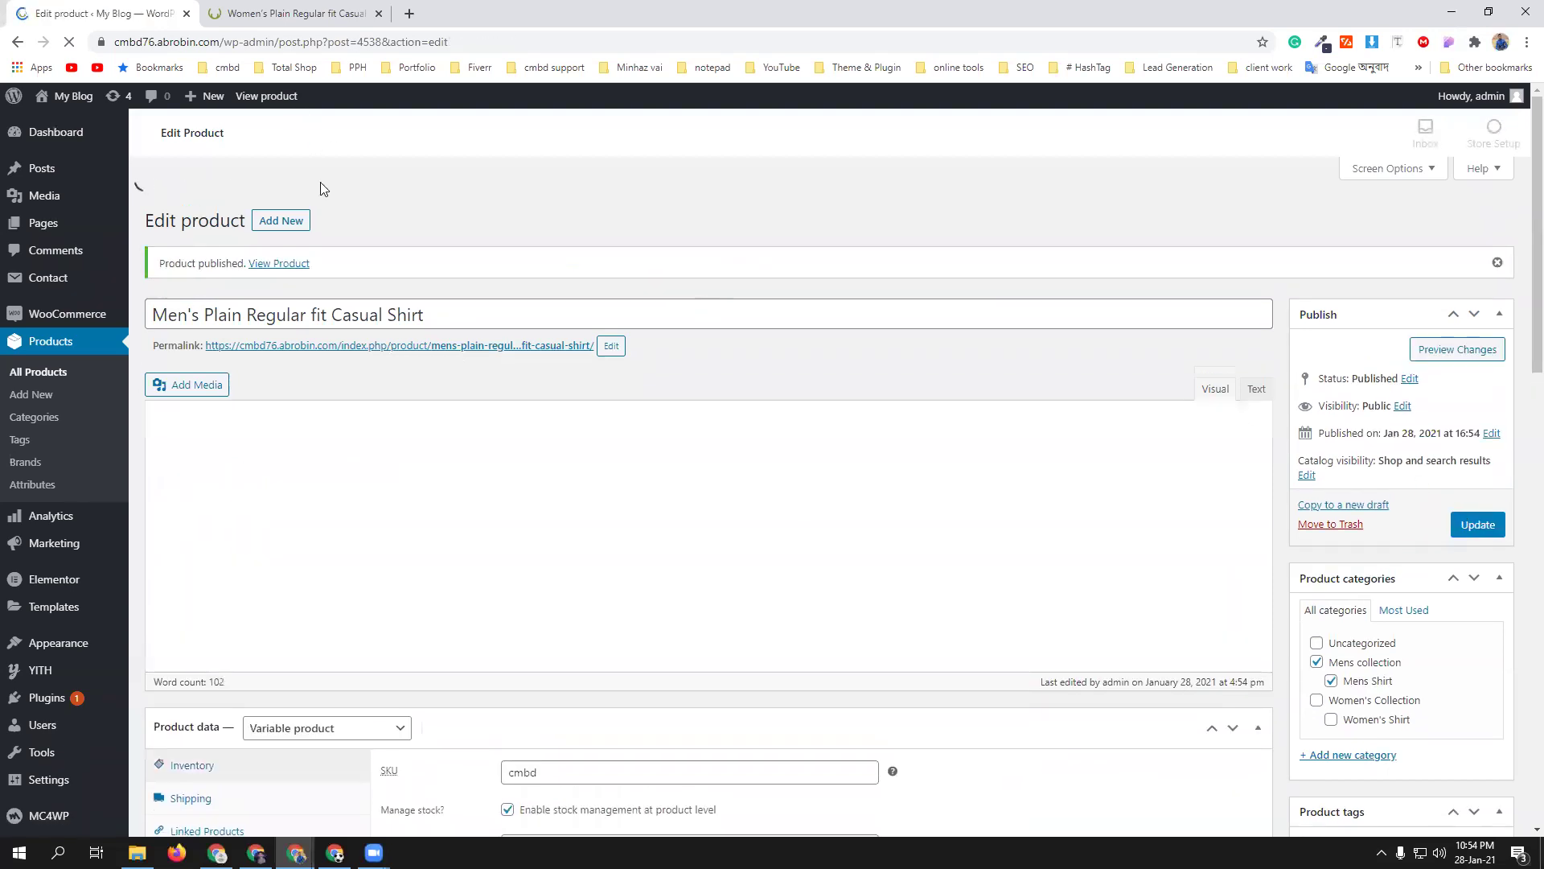
ctrl+click(282, 228)
click(509, 10)
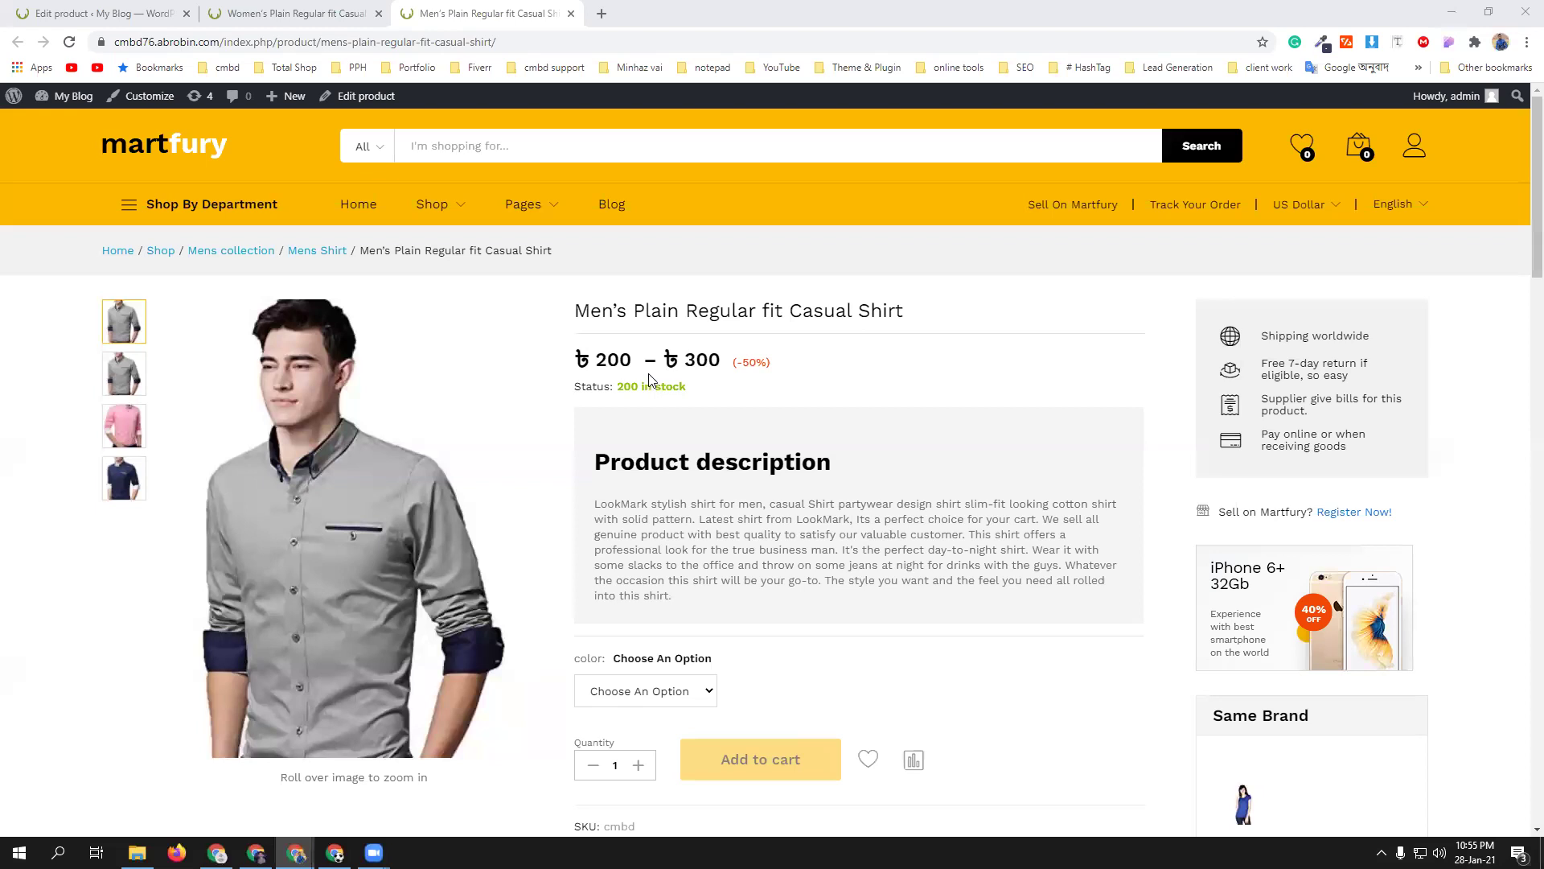
- On the storefront page, check the Black variation at ৳300, then select Pink to show ৳200 down from ৳400
scroll(690, 473, down, 3)
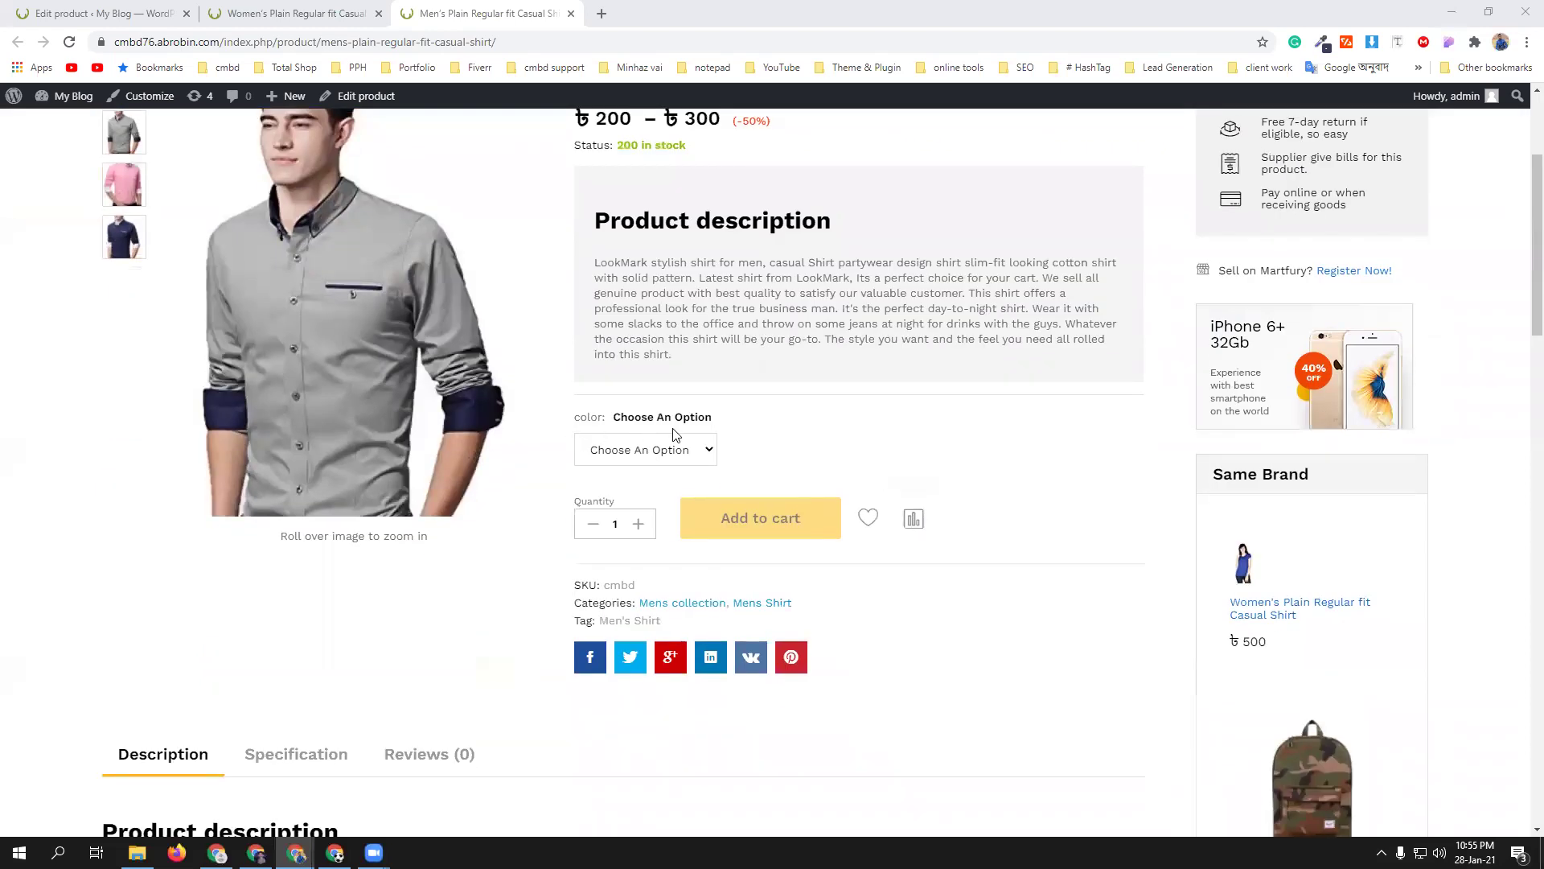
click(653, 451)
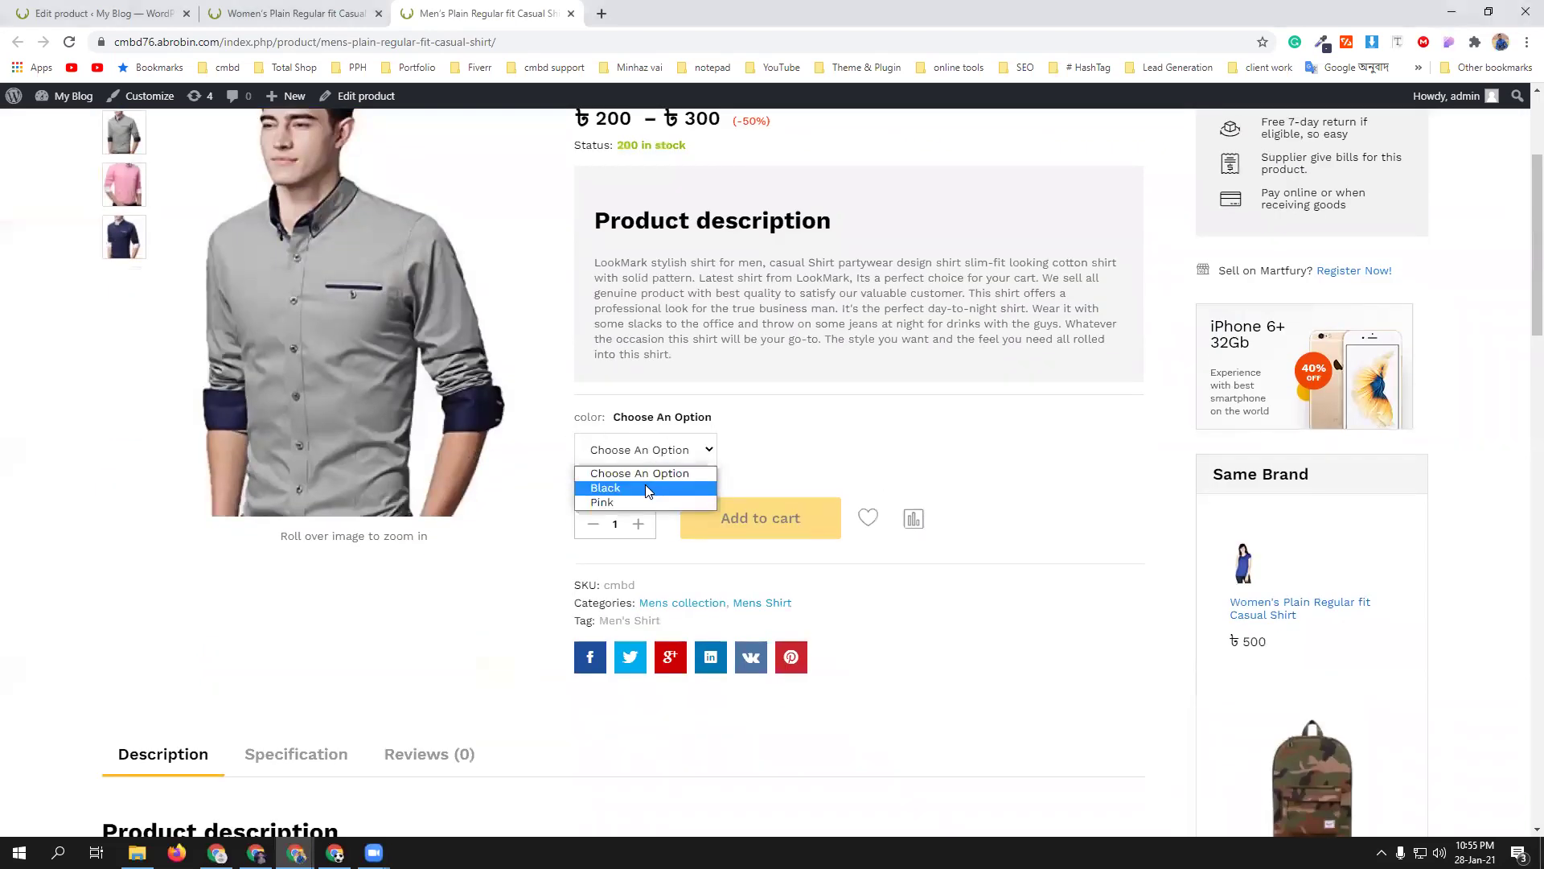
click(645, 488)
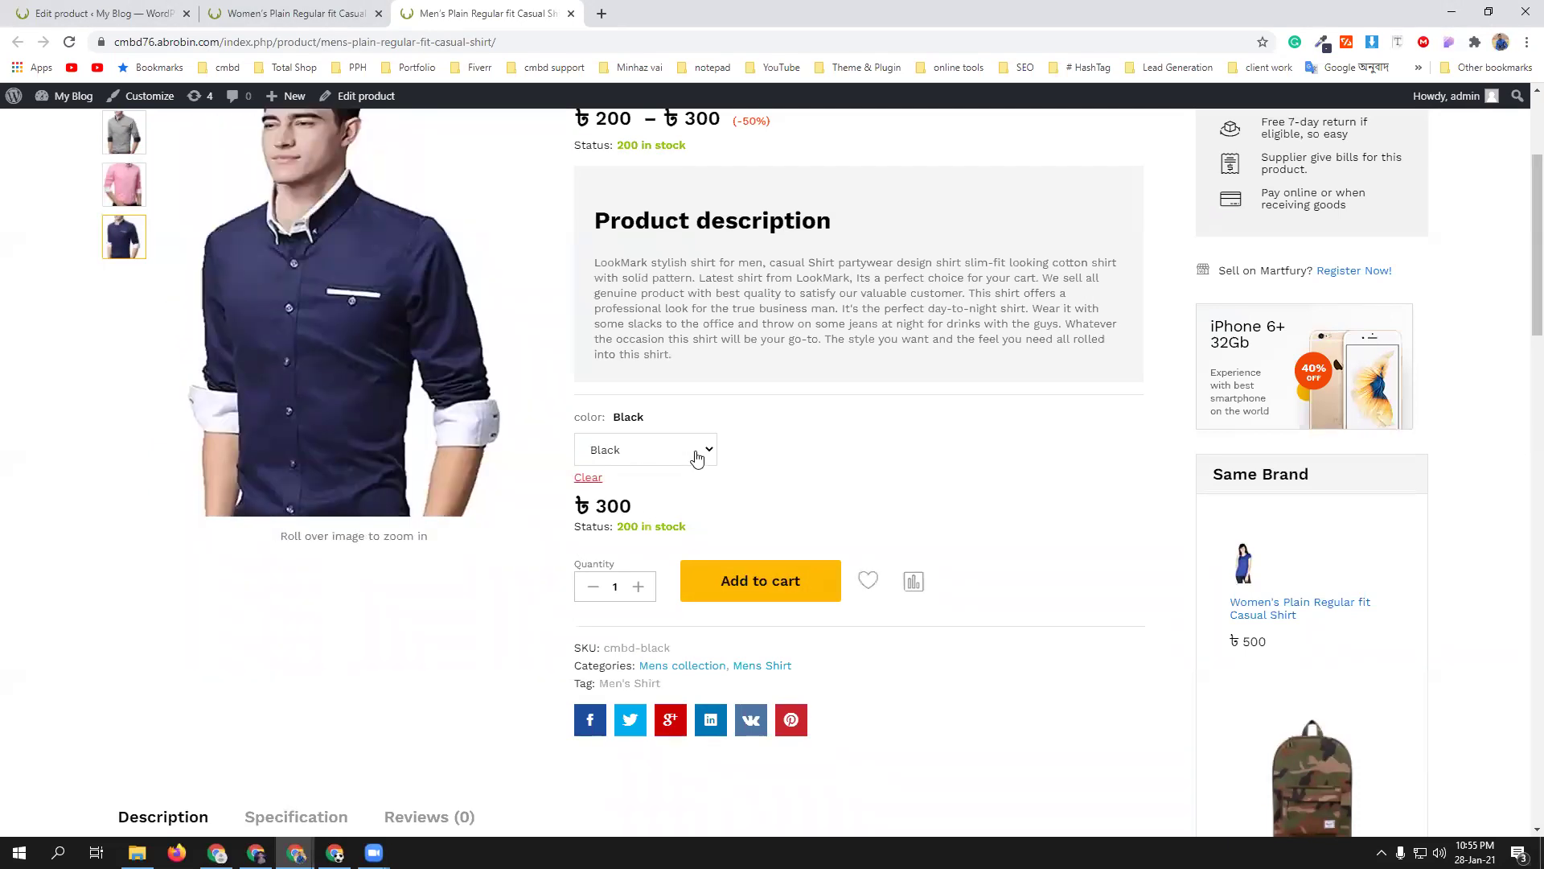
click(696, 458)
click(679, 504)
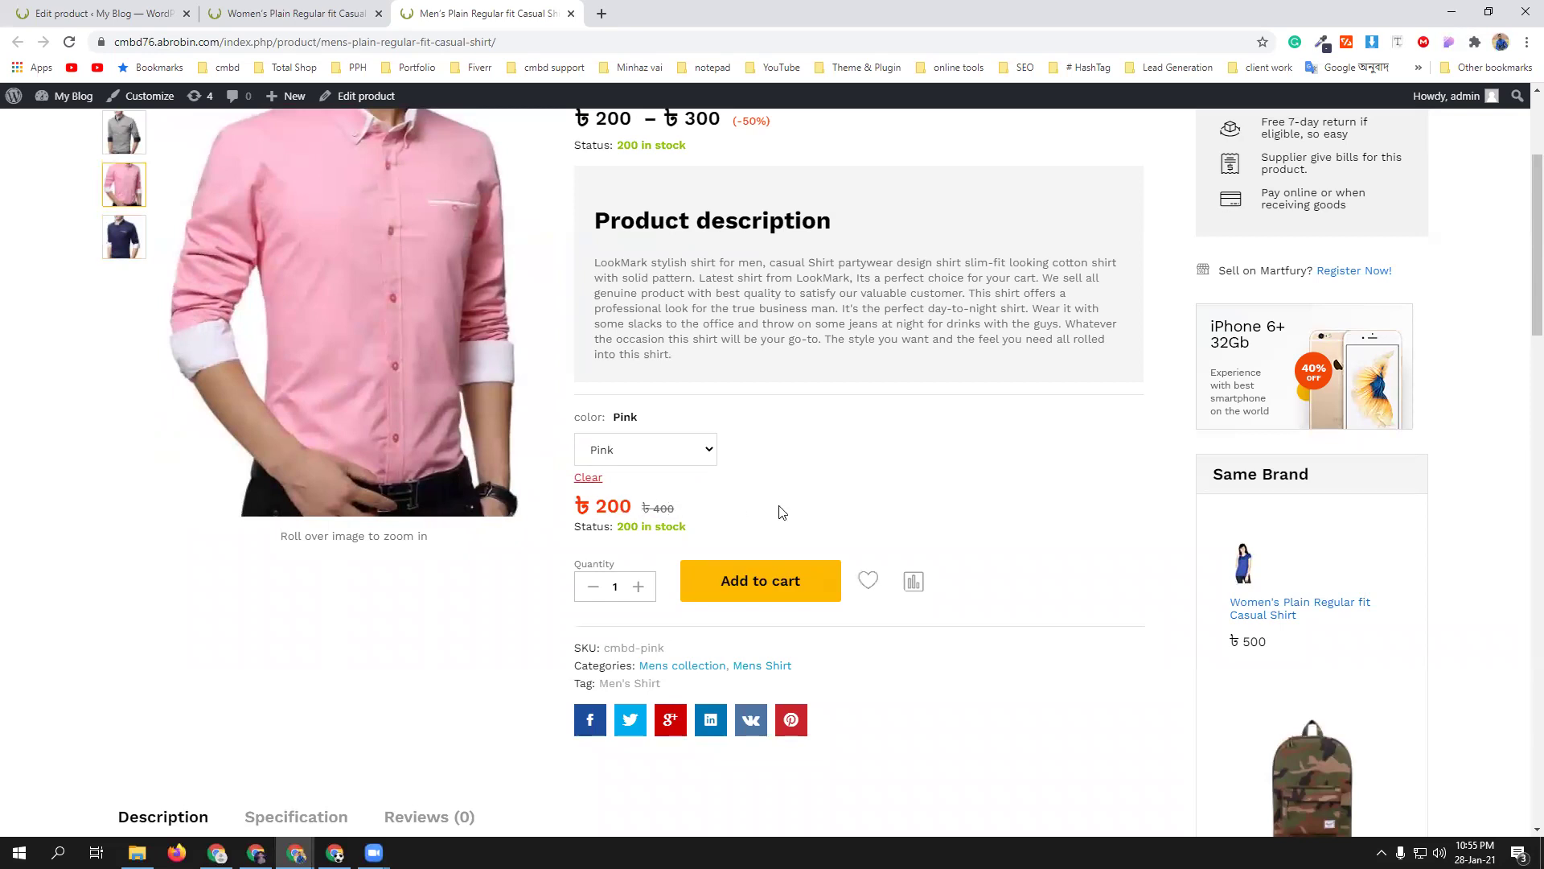
scroll(383, 354, up, 1)
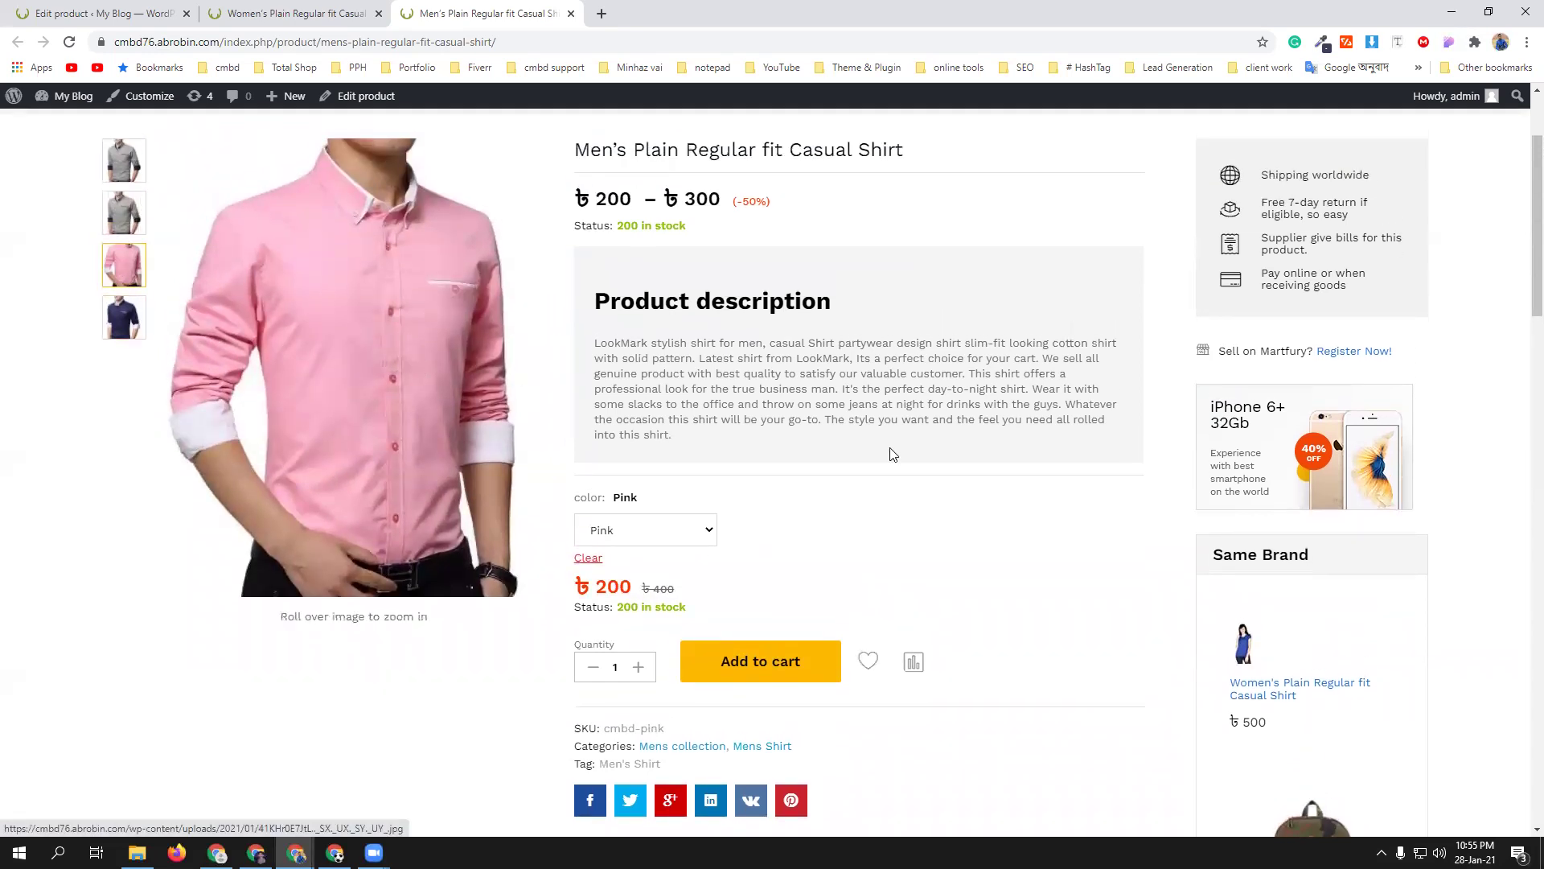
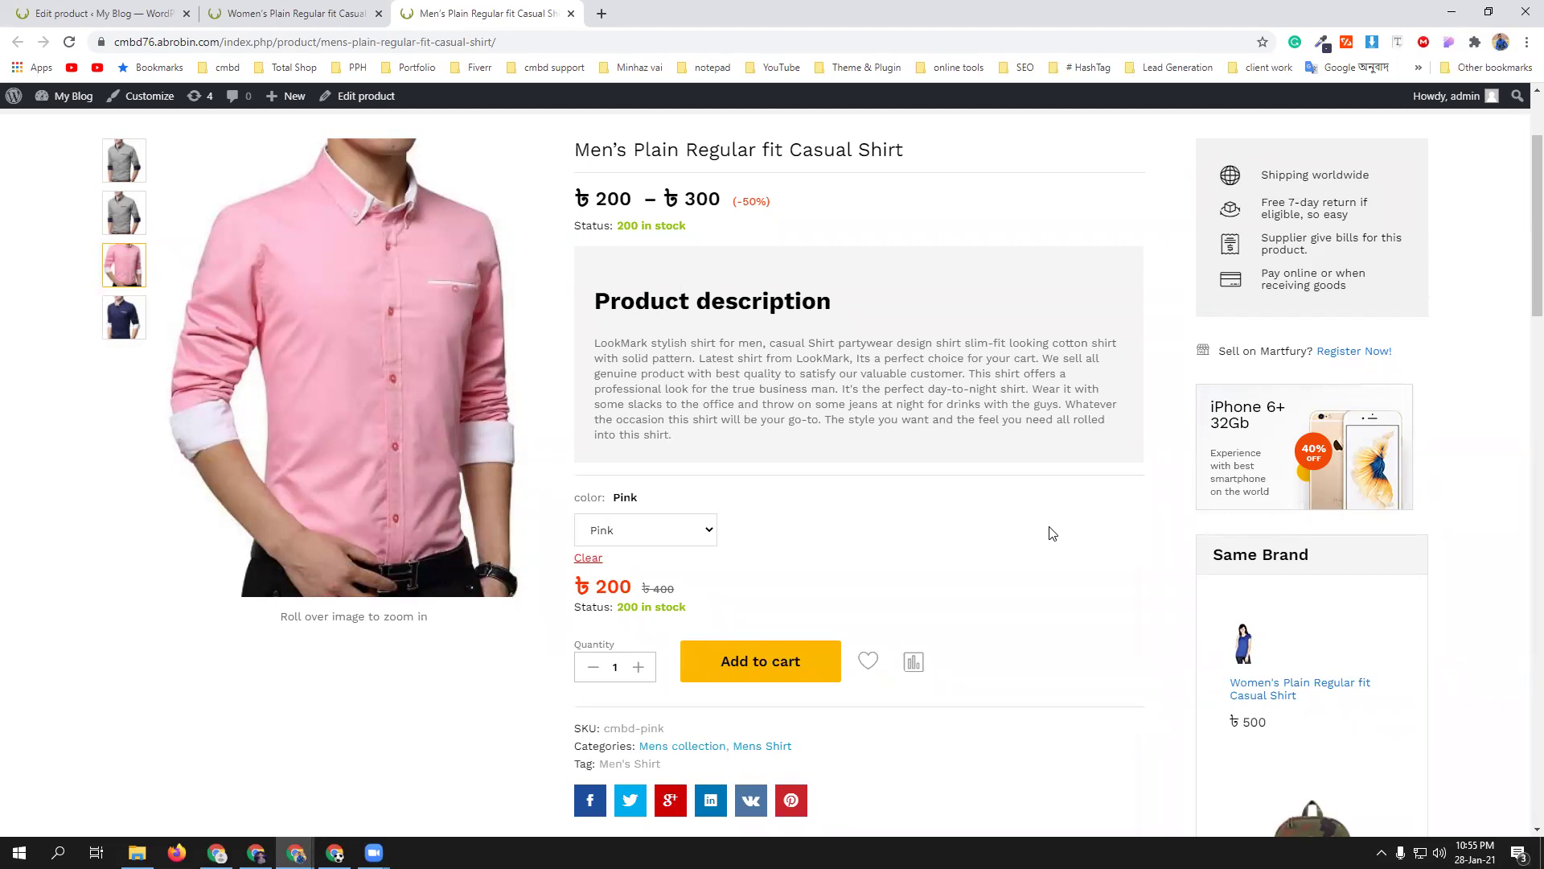
- Bring the browser back to the product editor and check the speaker volume
scroll(1052, 533, up, 1)
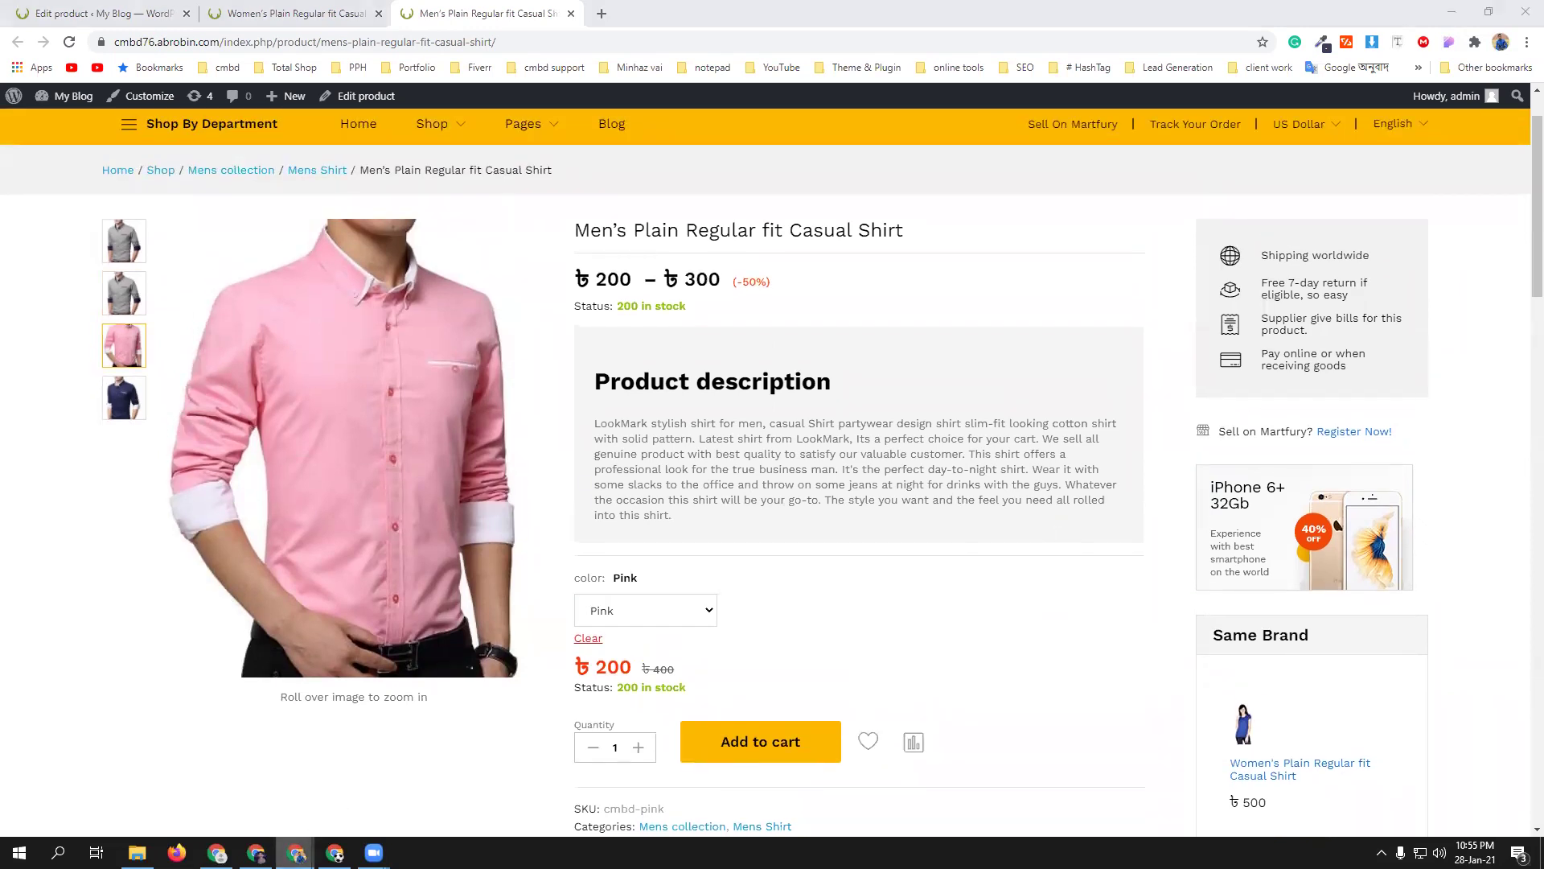
mouse_move(298, 851)
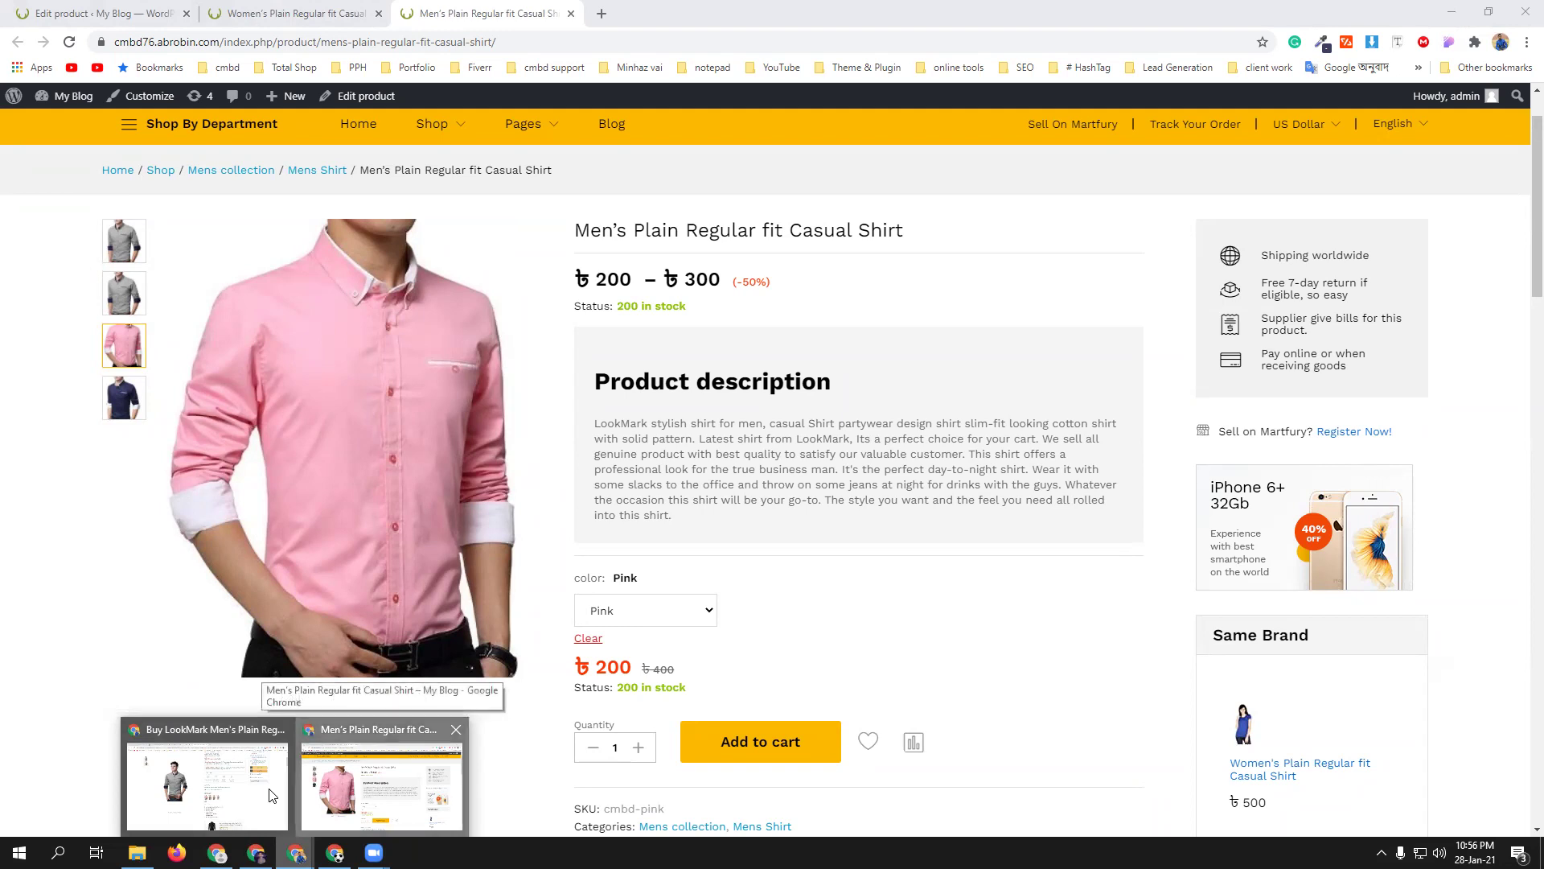
click(382, 784)
click(113, 14)
scroll(542, 627, down, 4)
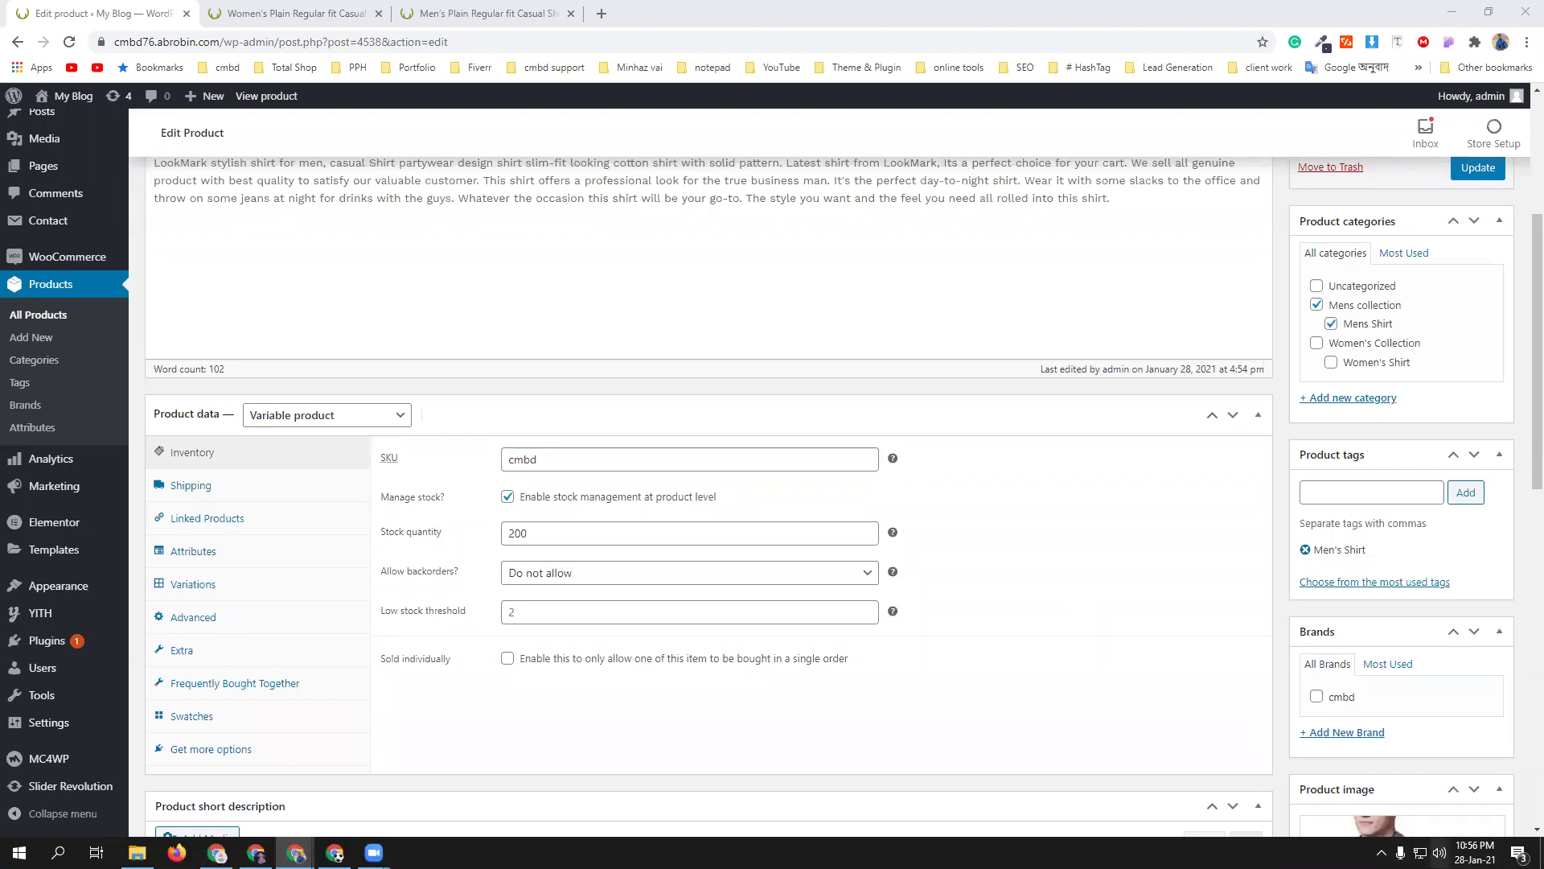
click(1439, 852)
click(1238, 804)
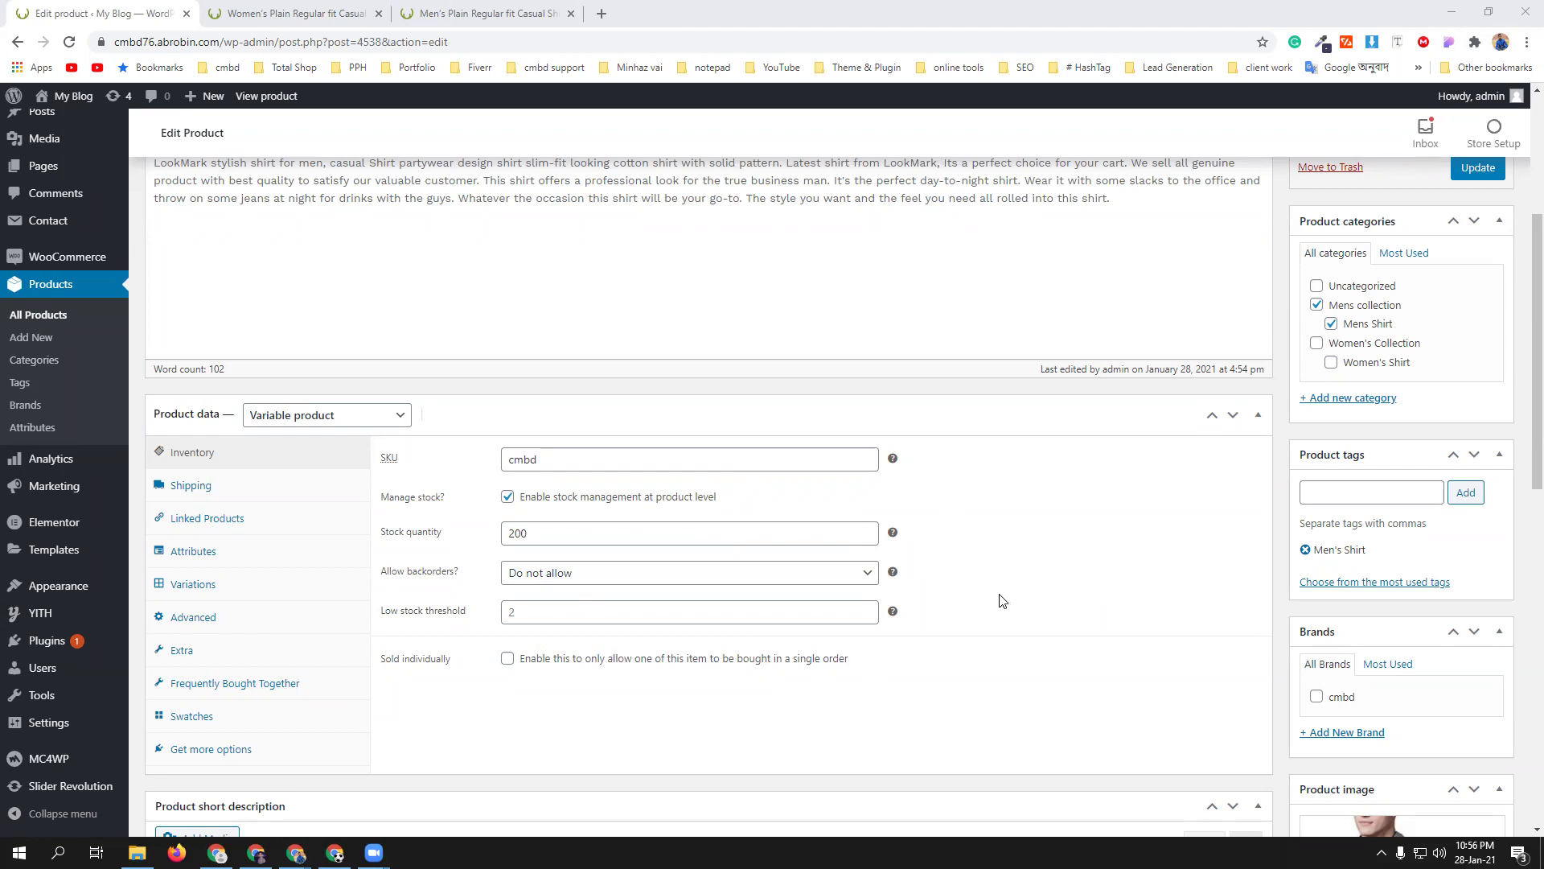
- Glance at the women's shirt page, then preview the men's shirt in Black and return to the editor
click(268, 16)
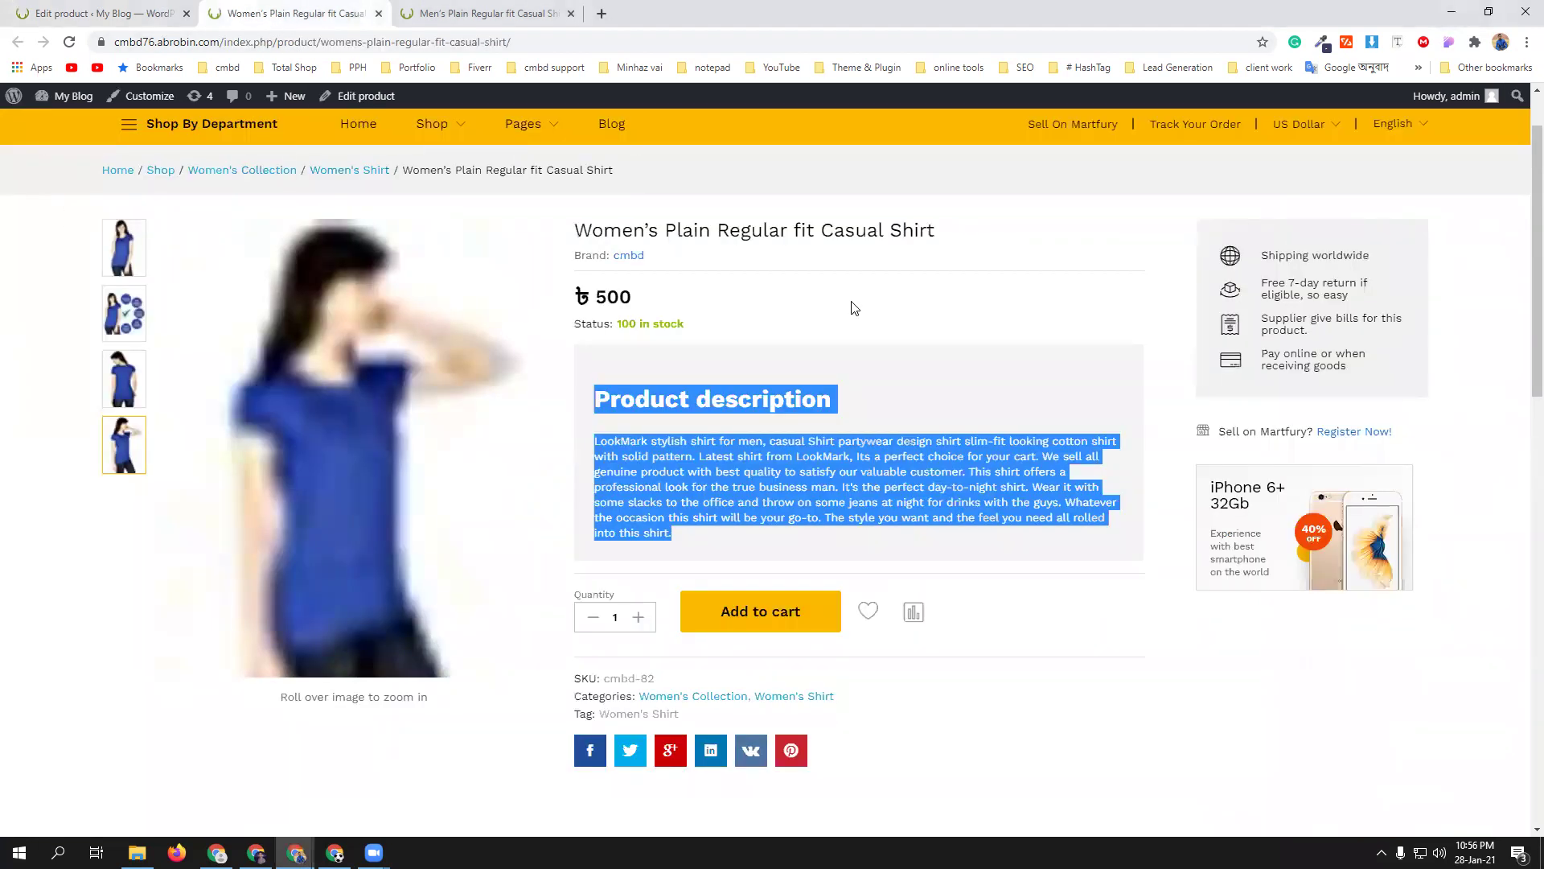
click(498, 13)
scroll(756, 600, down, 1)
scroll(748, 587, down, 1)
click(676, 451)
click(656, 485)
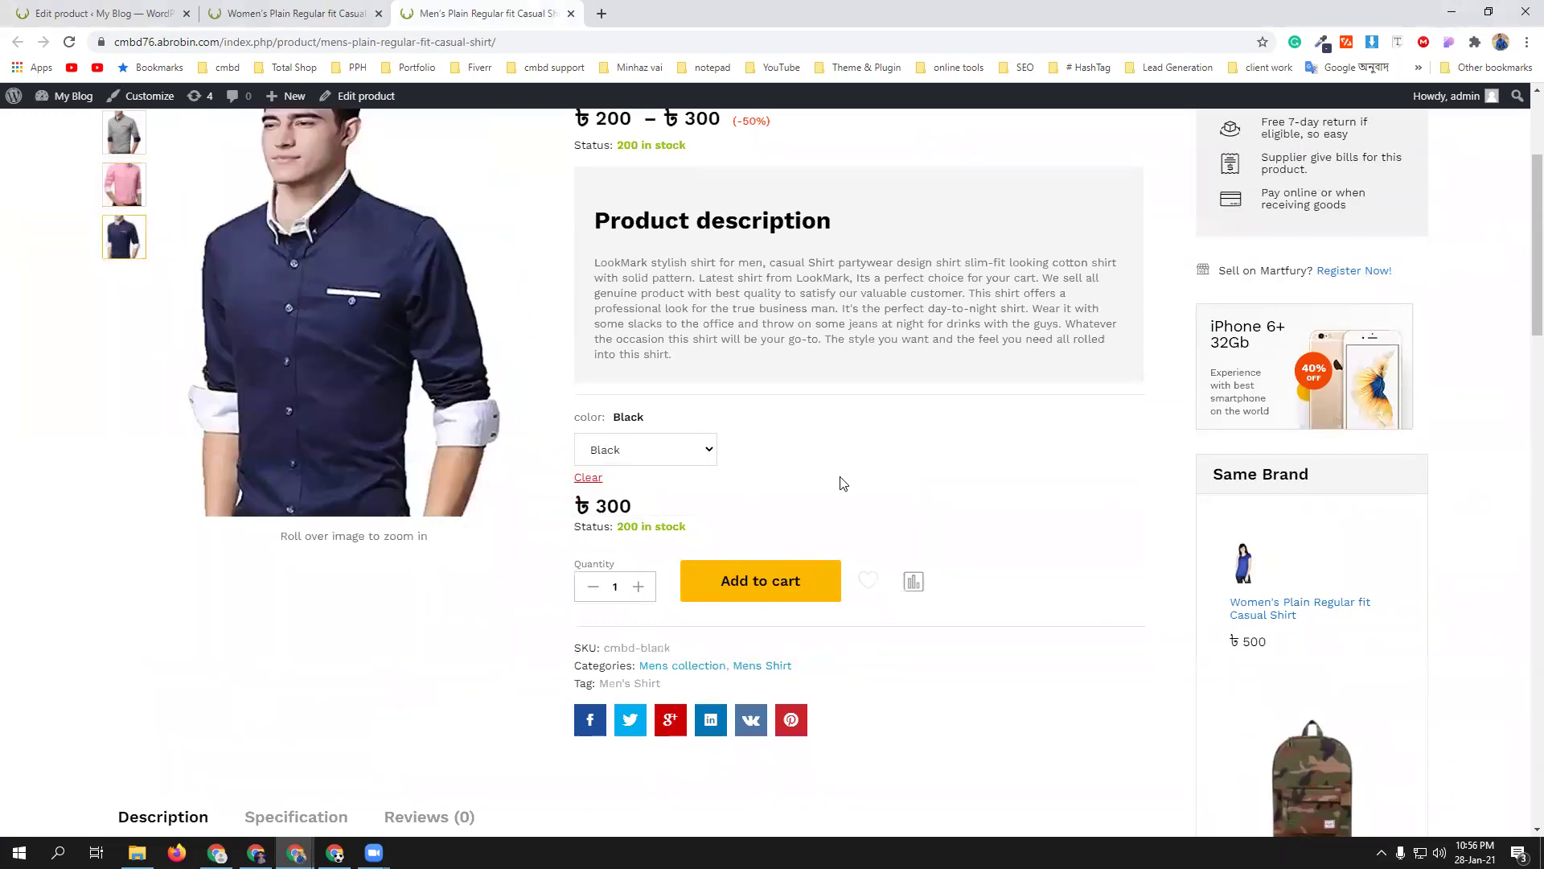
scroll(897, 519, up, 2)
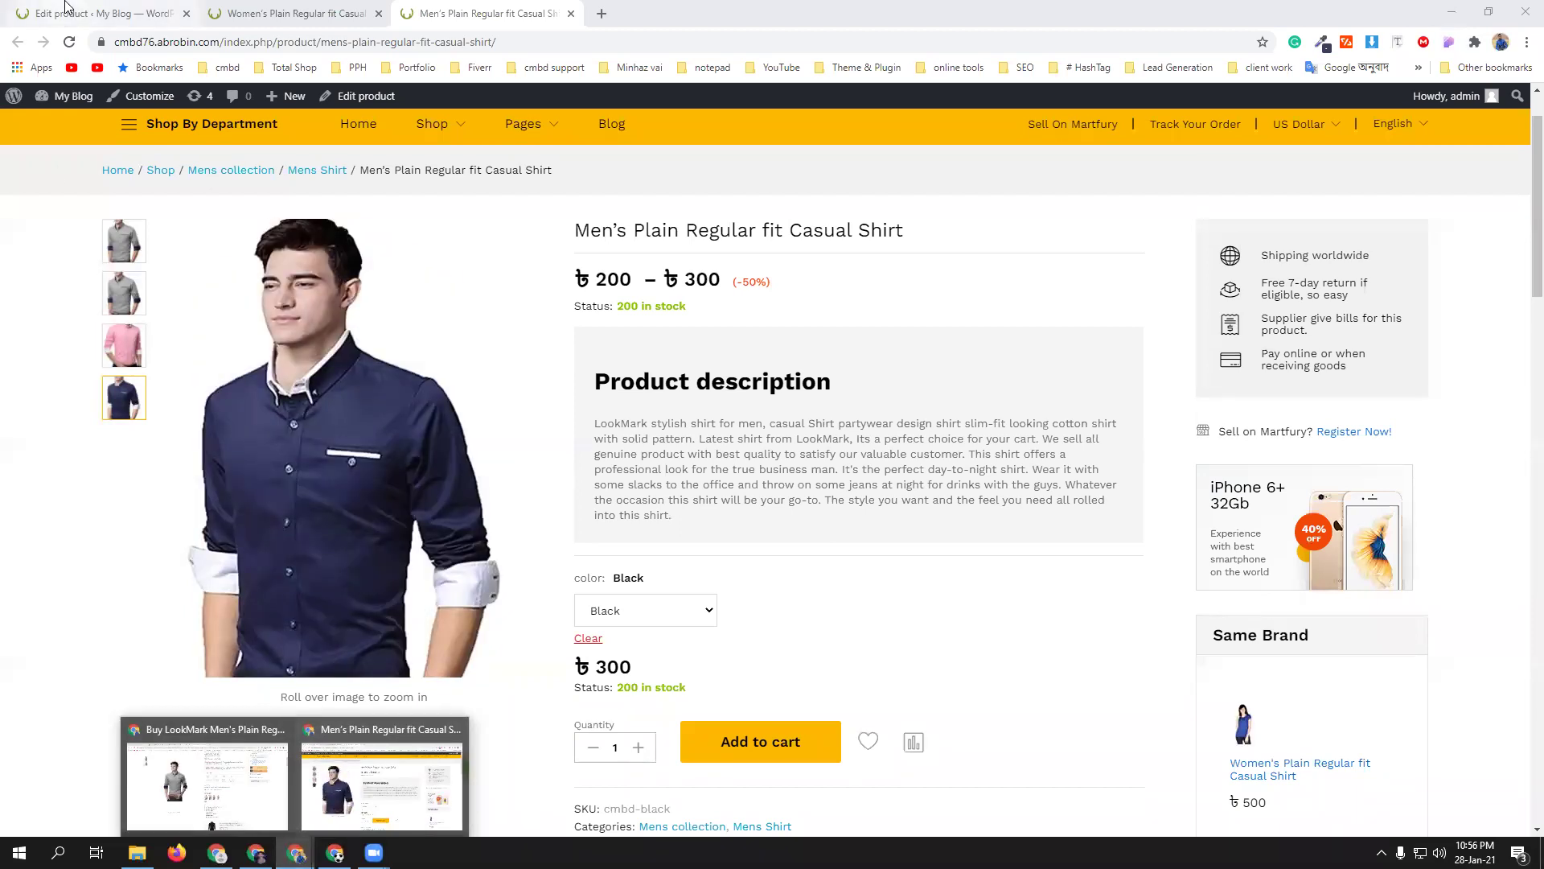
key(ctrl+1)
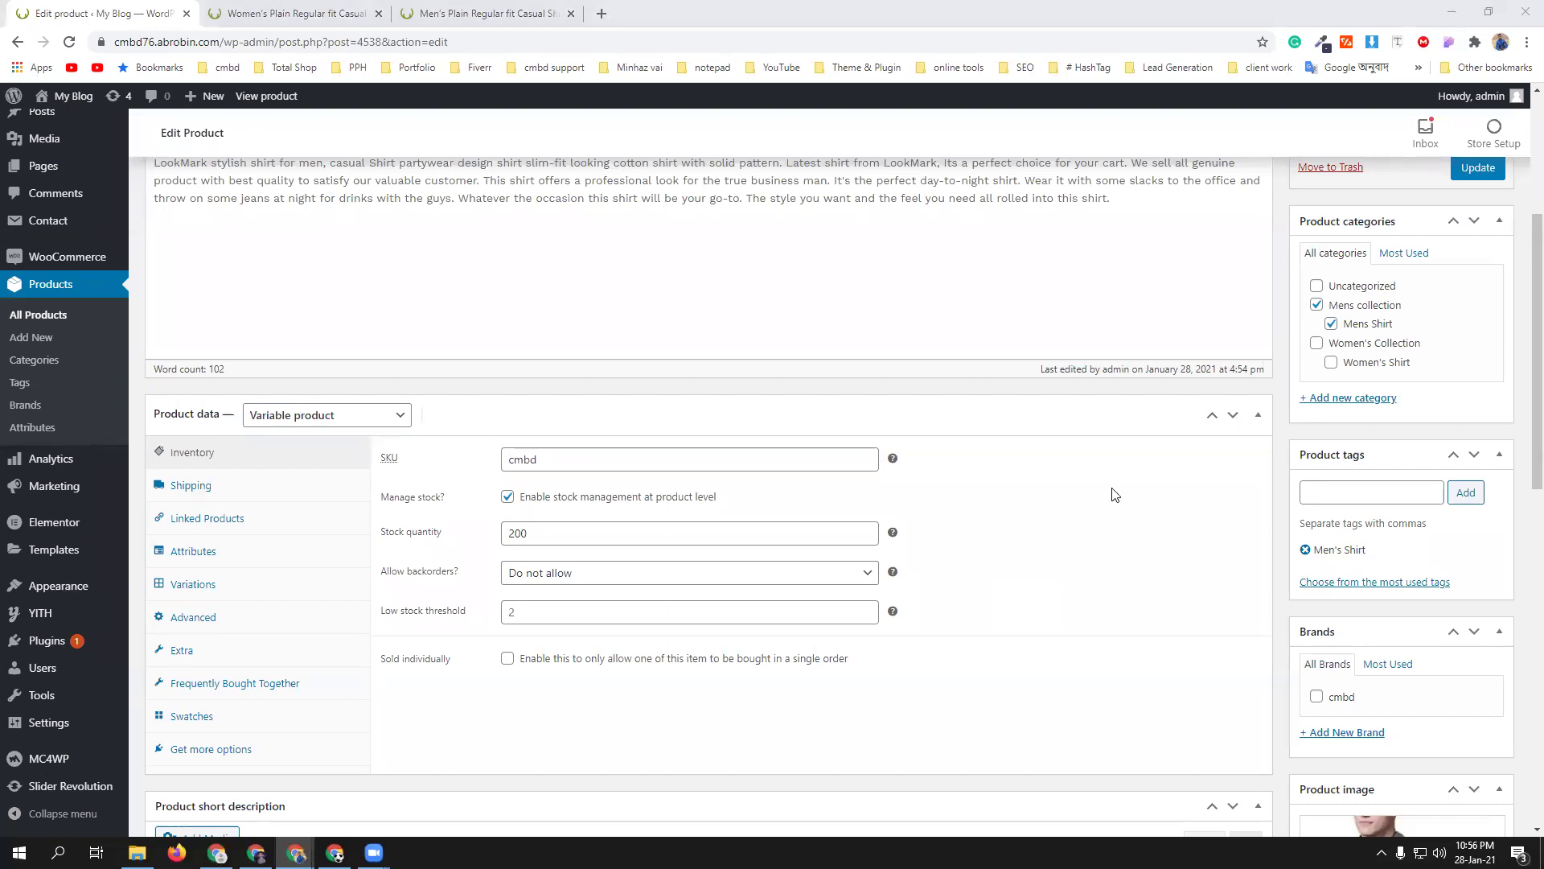
- Add the Size attribute with all values L, M and XL, used for variations, and save it
click(246, 558)
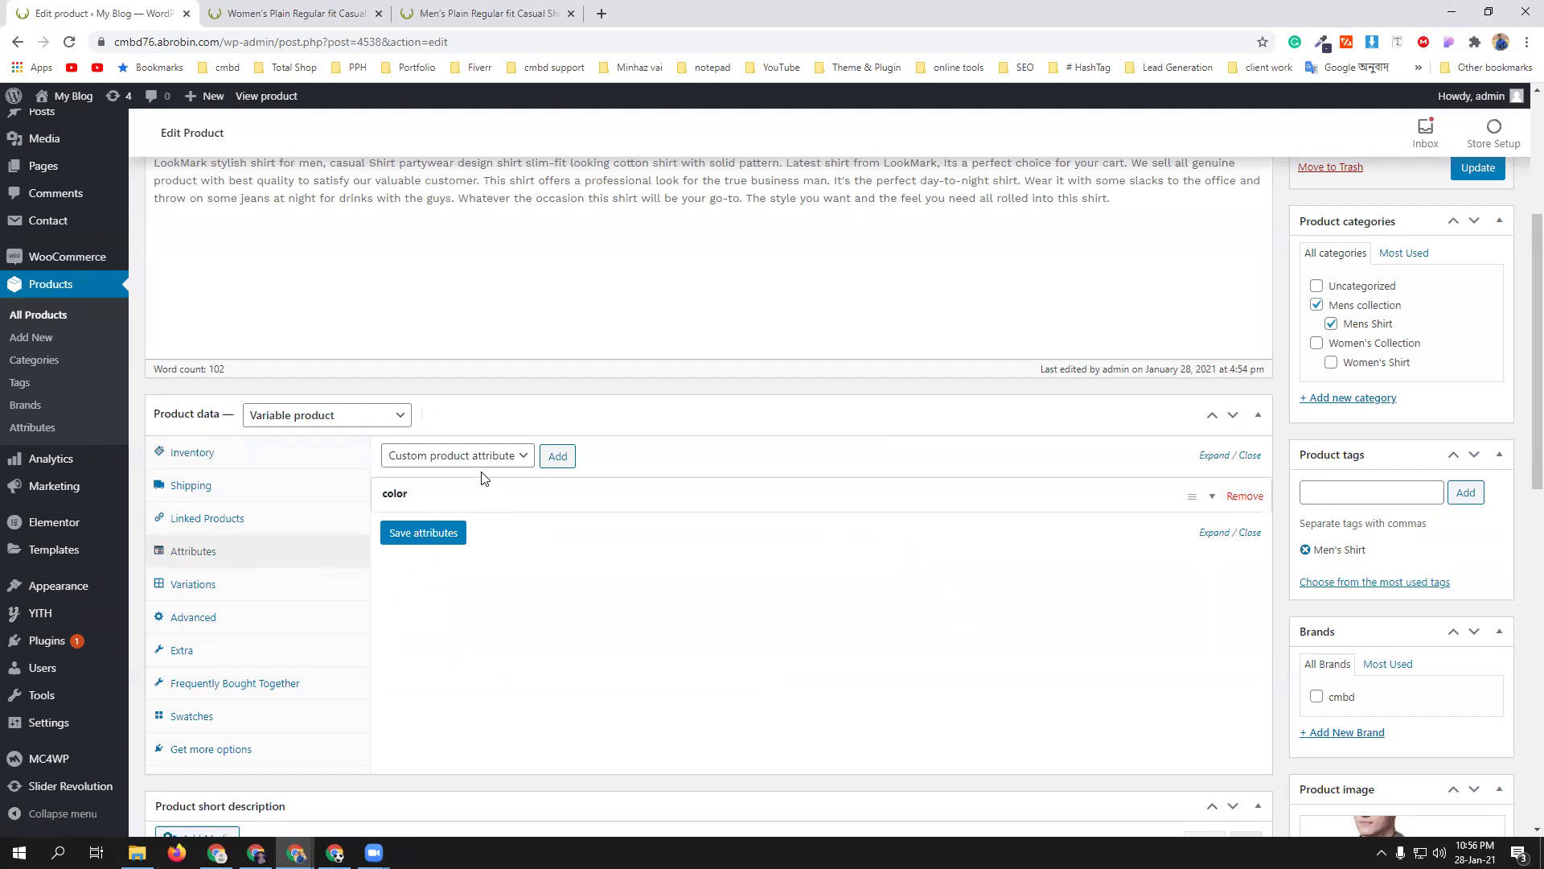
click(486, 456)
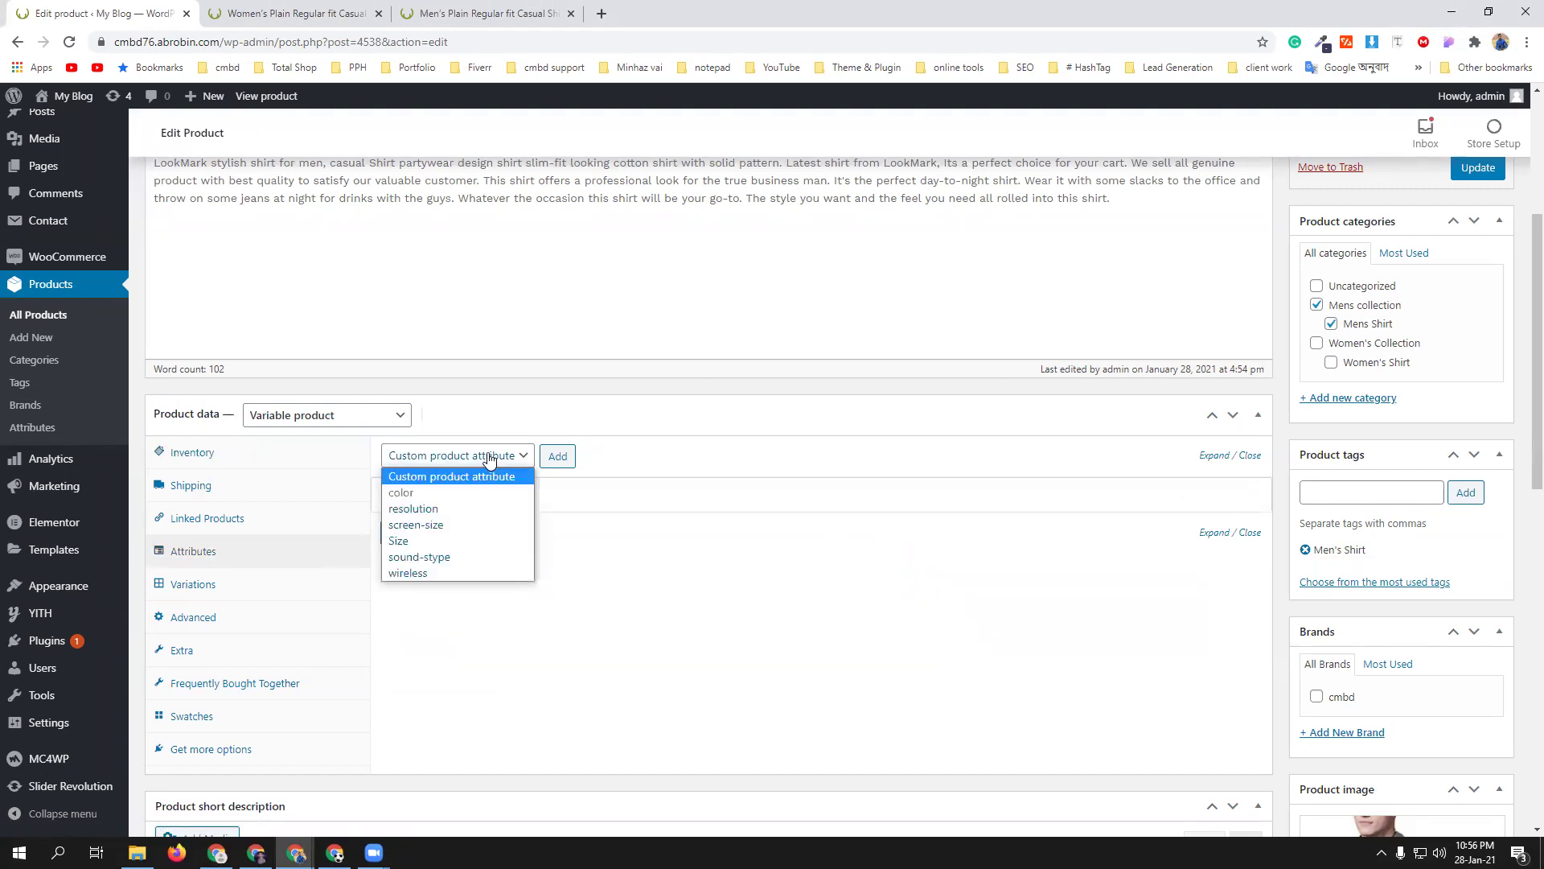
click(431, 539)
click(557, 456)
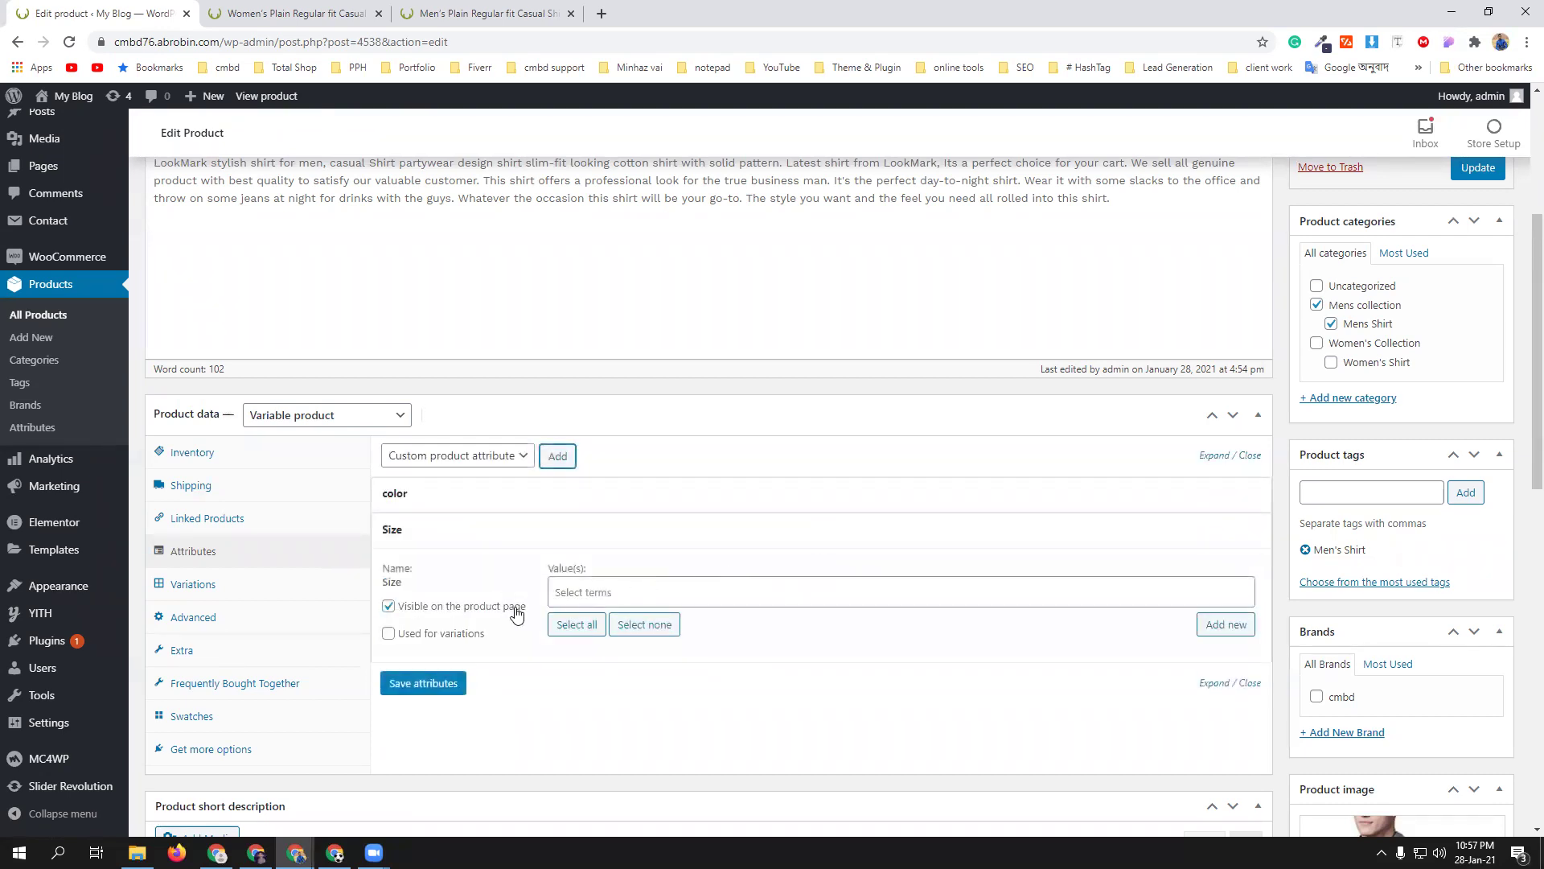
click(586, 621)
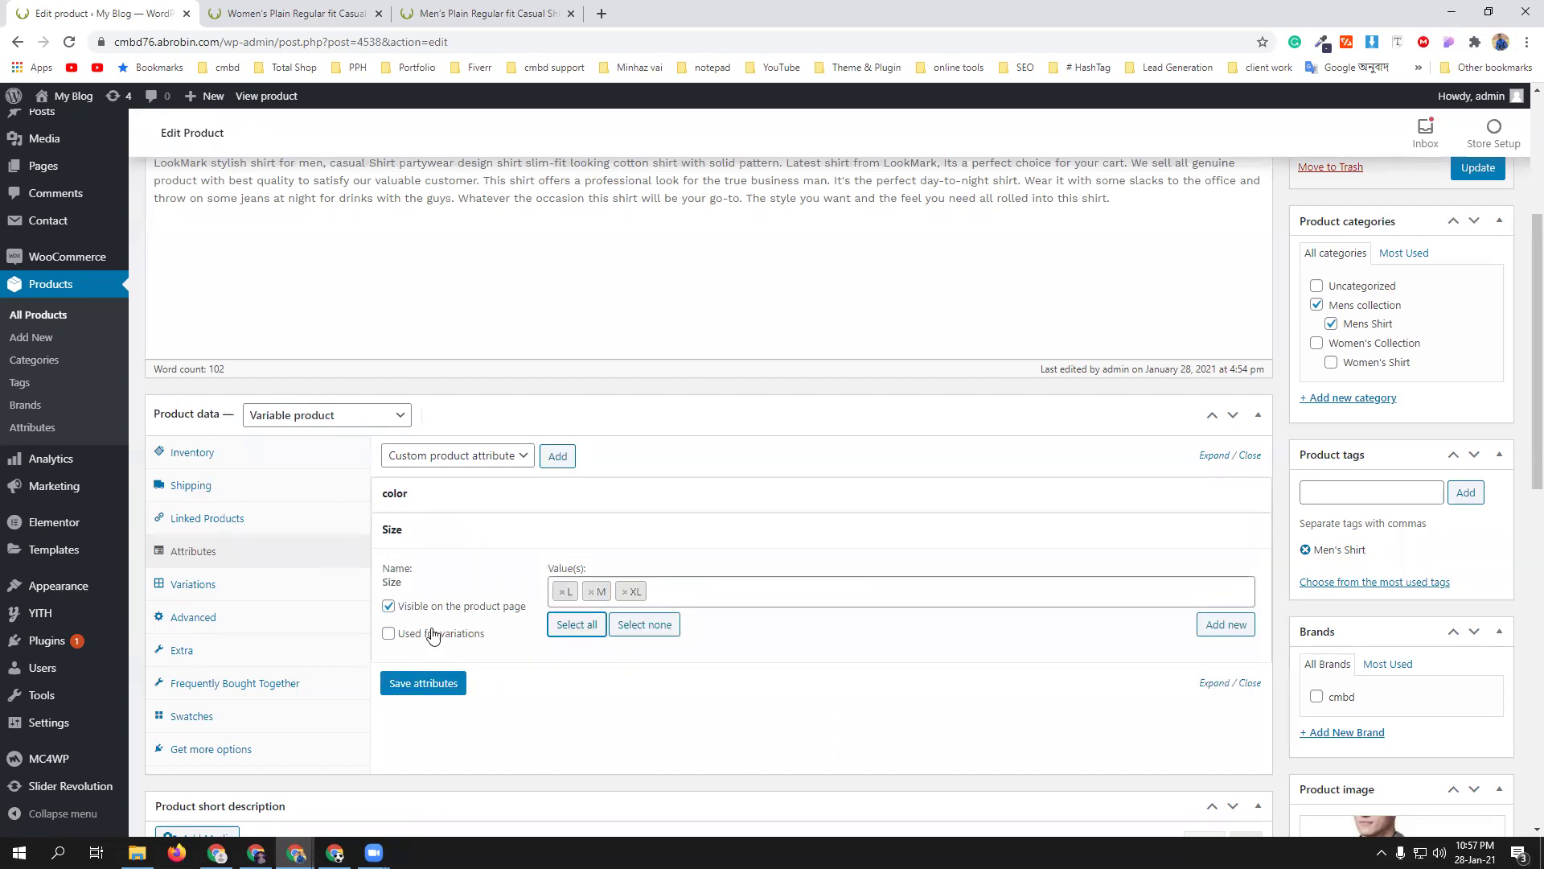
click(432, 636)
click(434, 685)
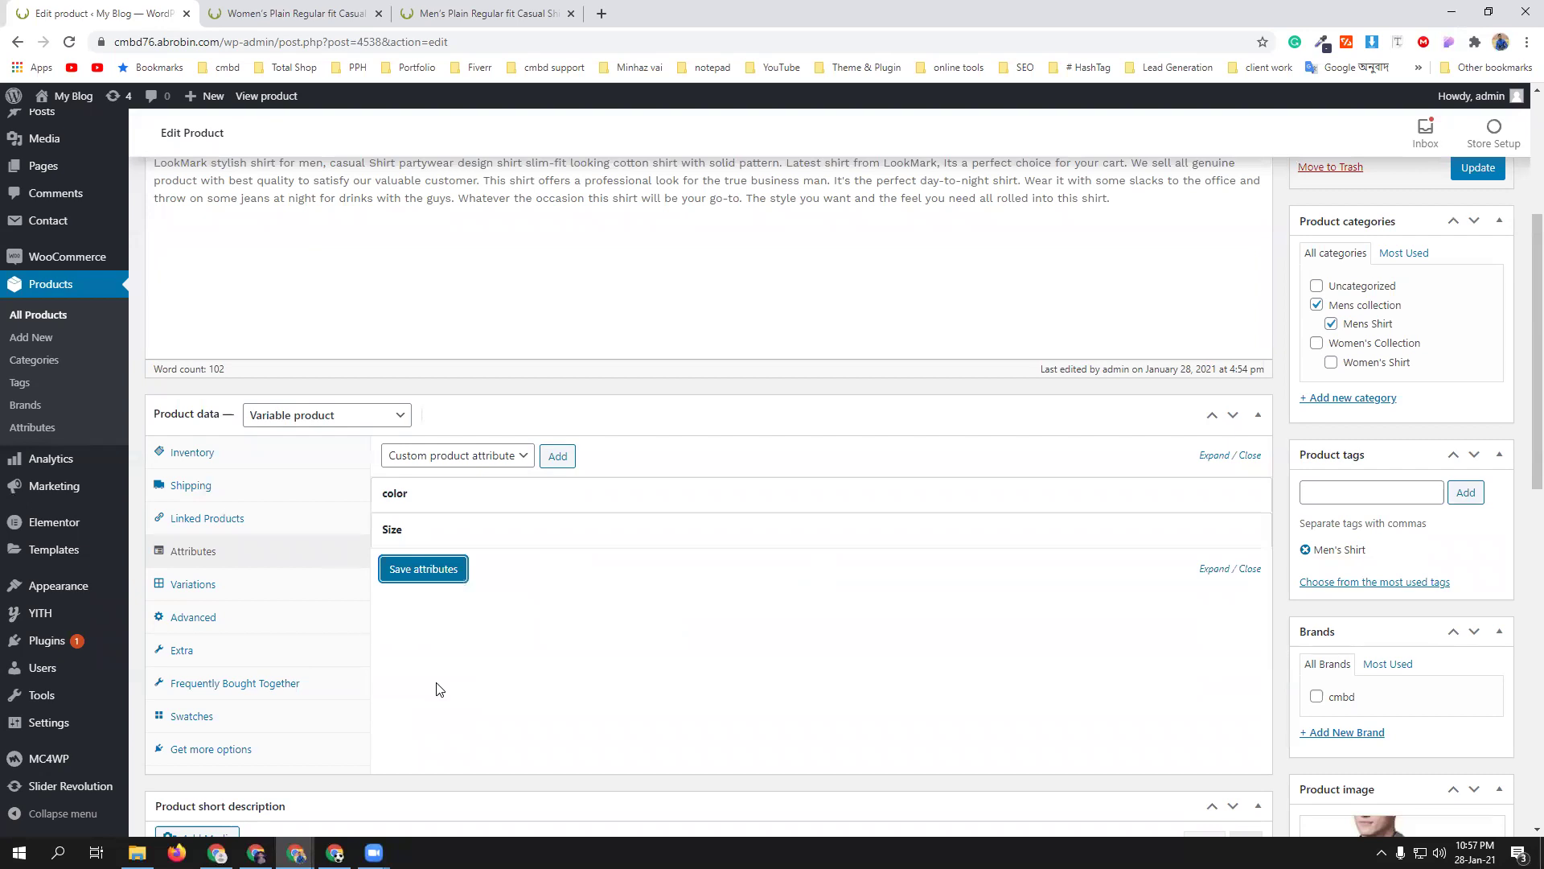
- Assign size L to Black variation #4539 and save the variation changes
click(262, 593)
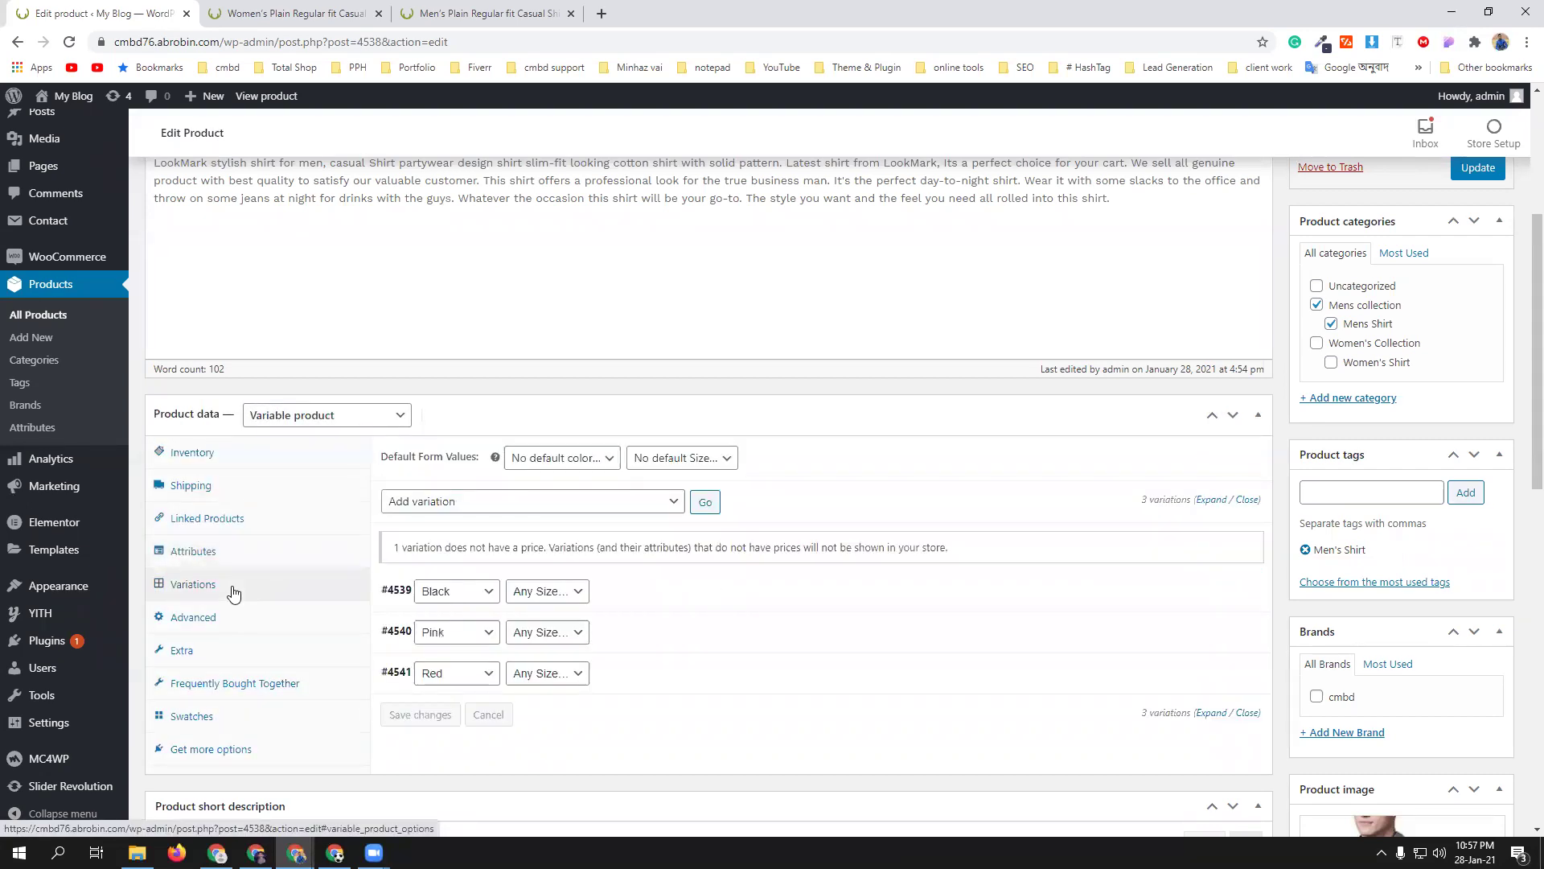
scroll(741, 599, down, 2)
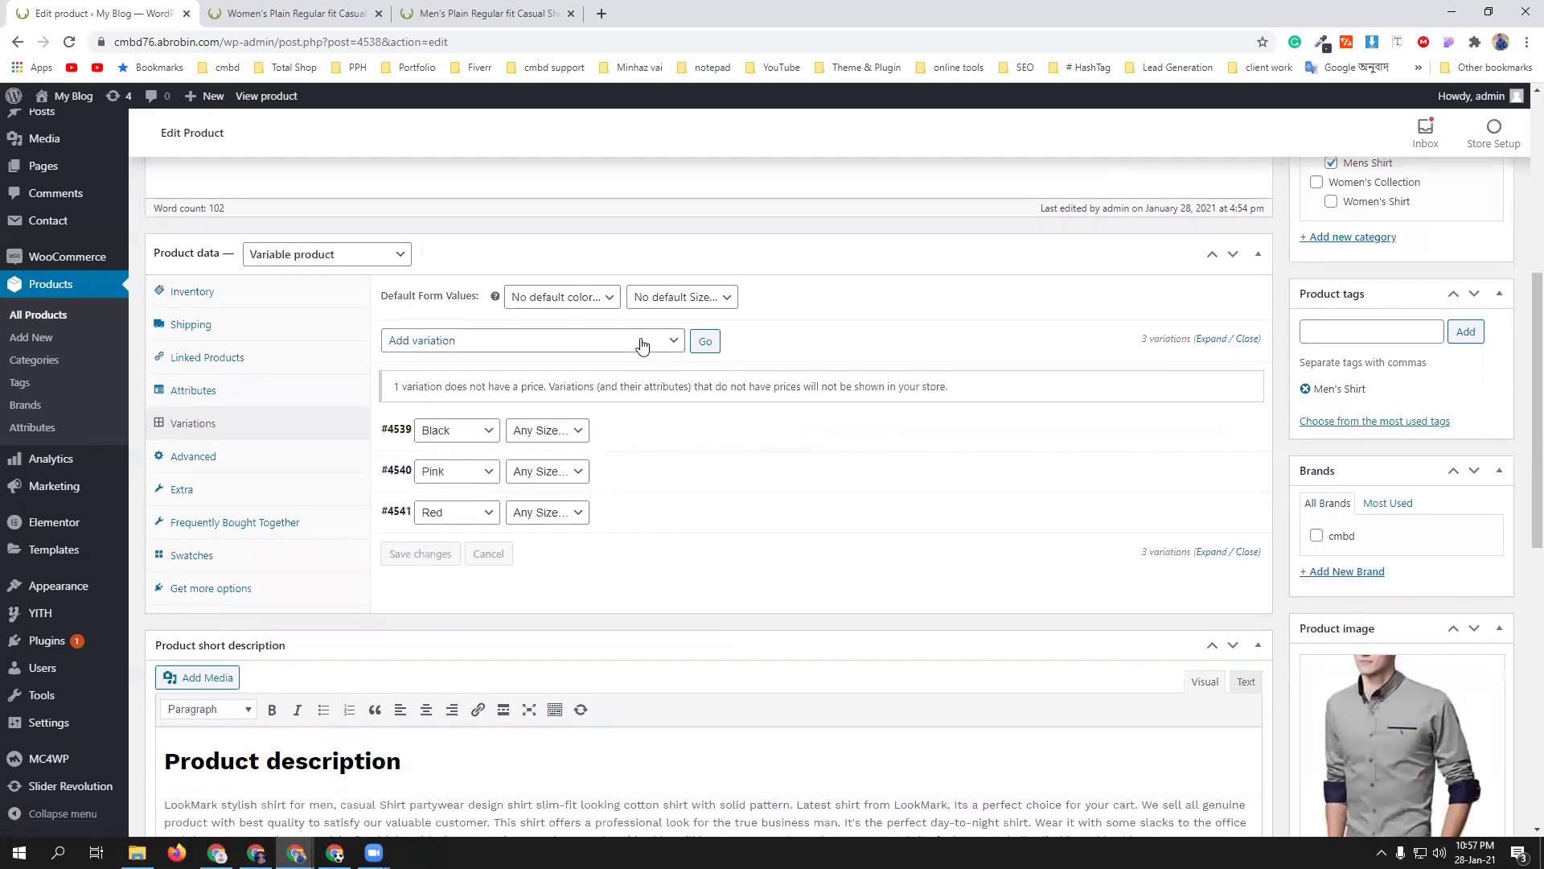
click(671, 342)
click(673, 341)
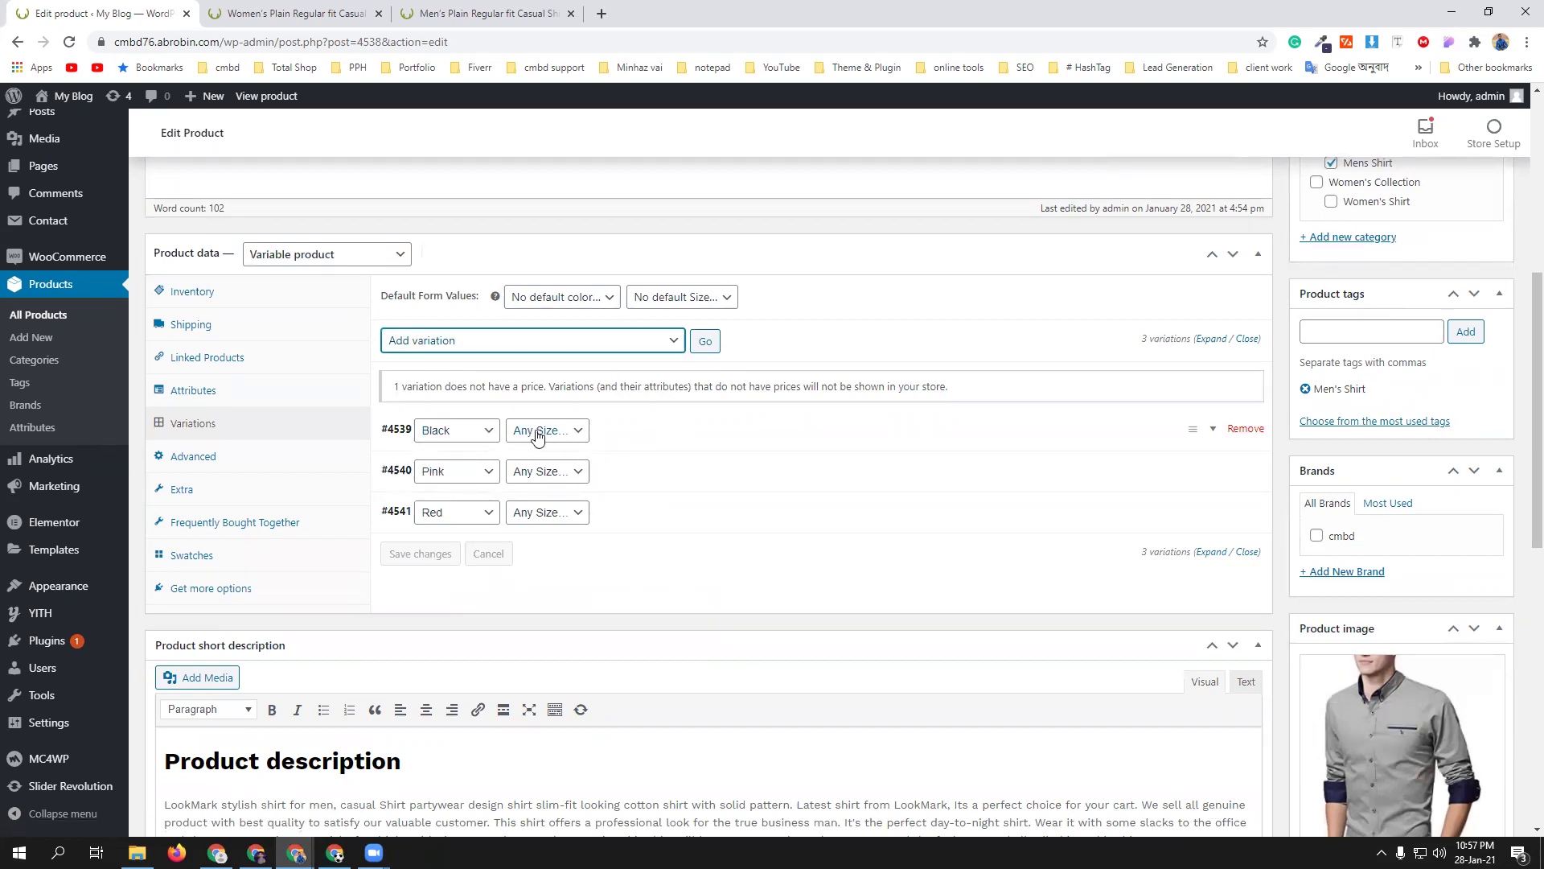
click(581, 435)
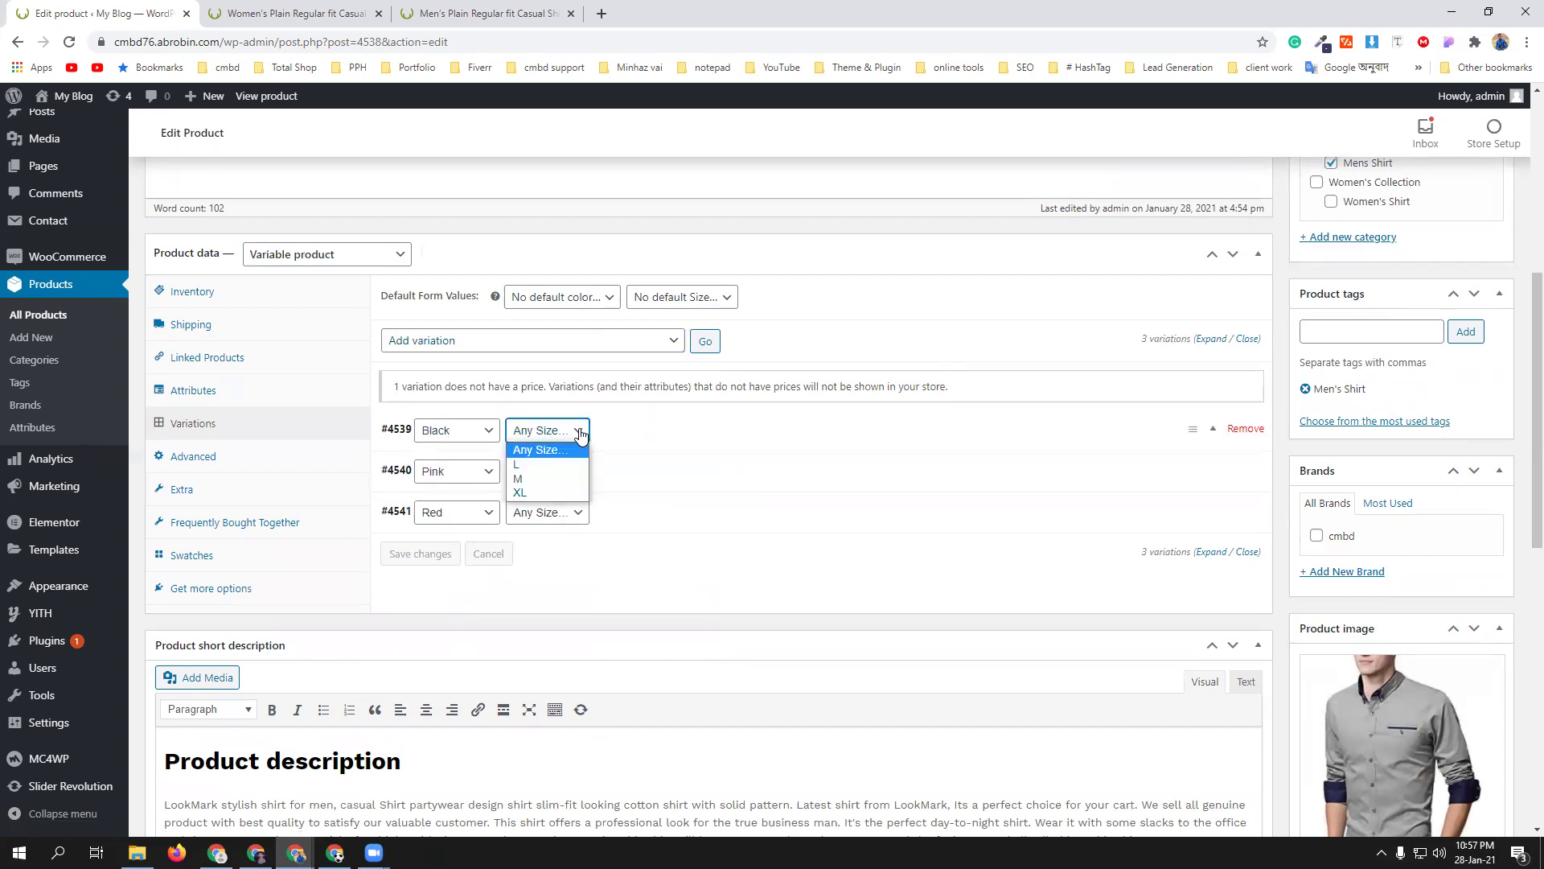
click(556, 466)
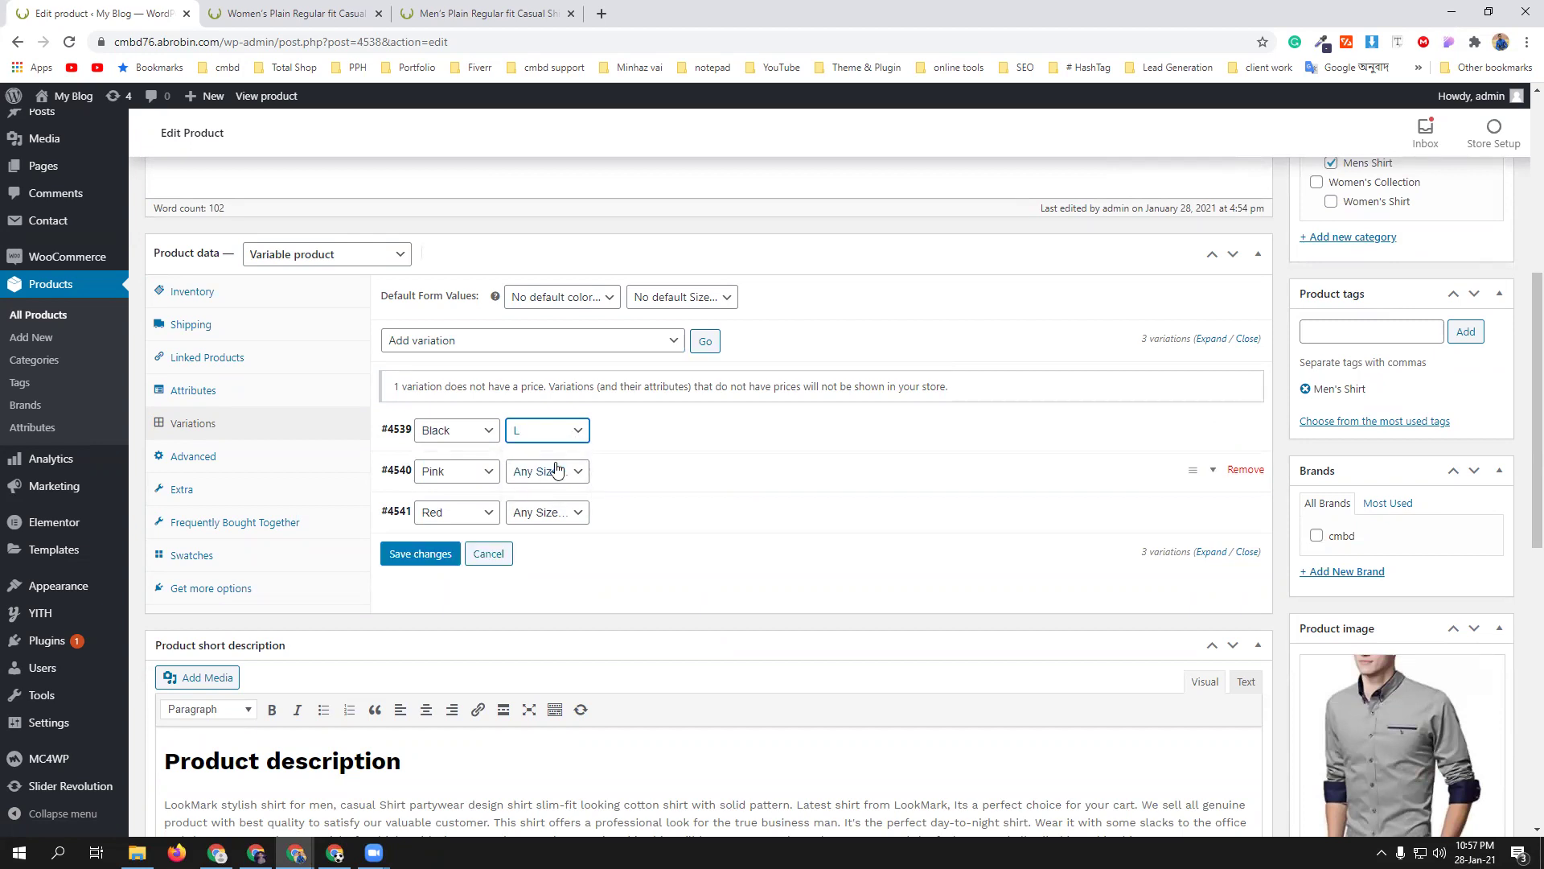
click(1198, 443)
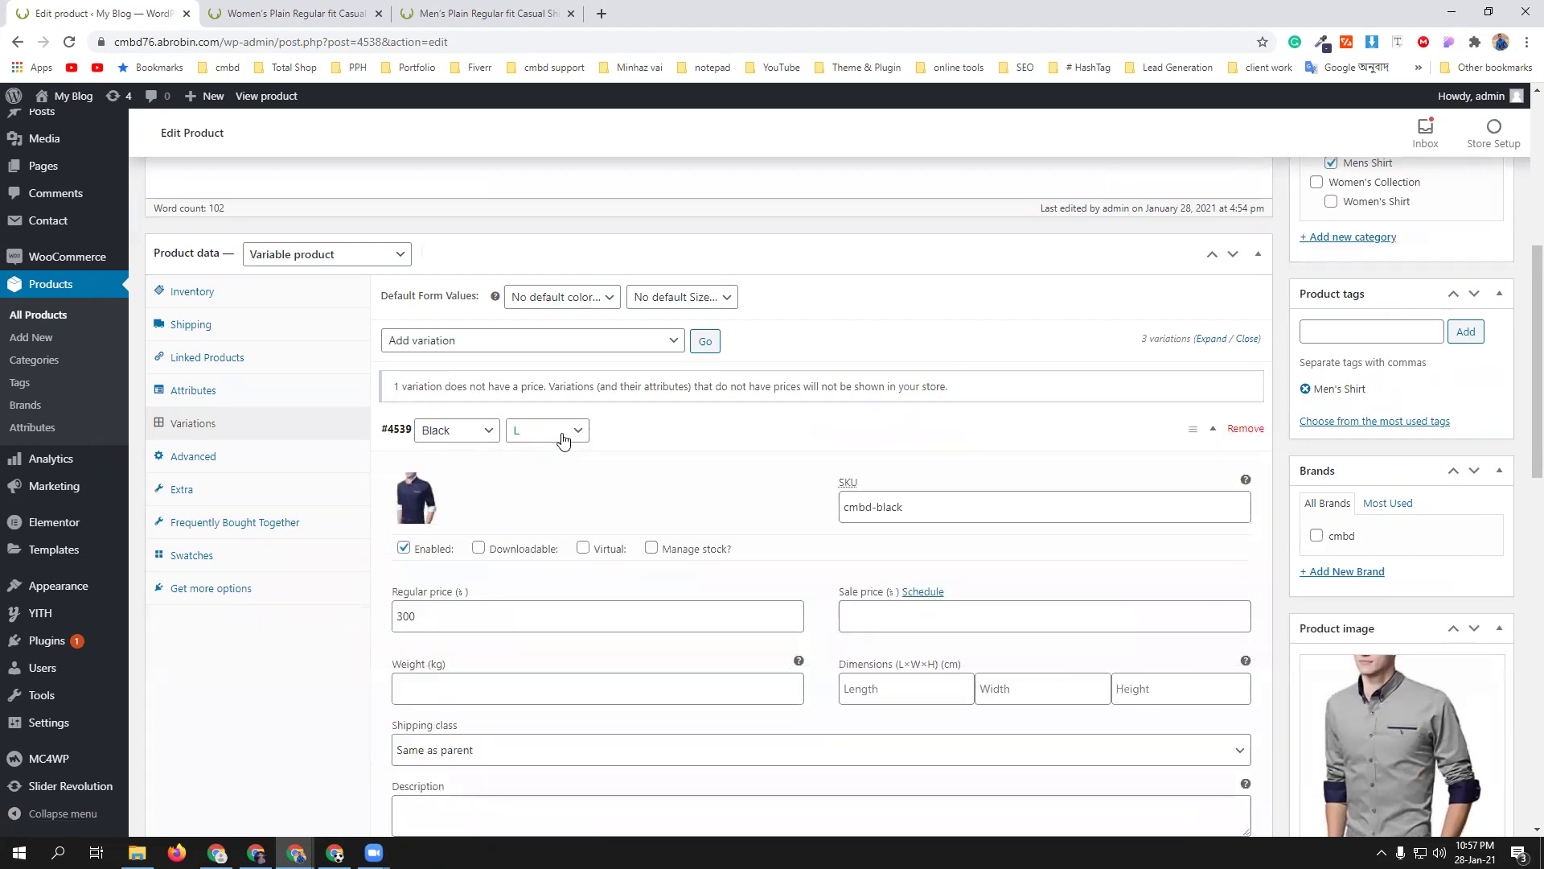
scroll(673, 630, down, 2)
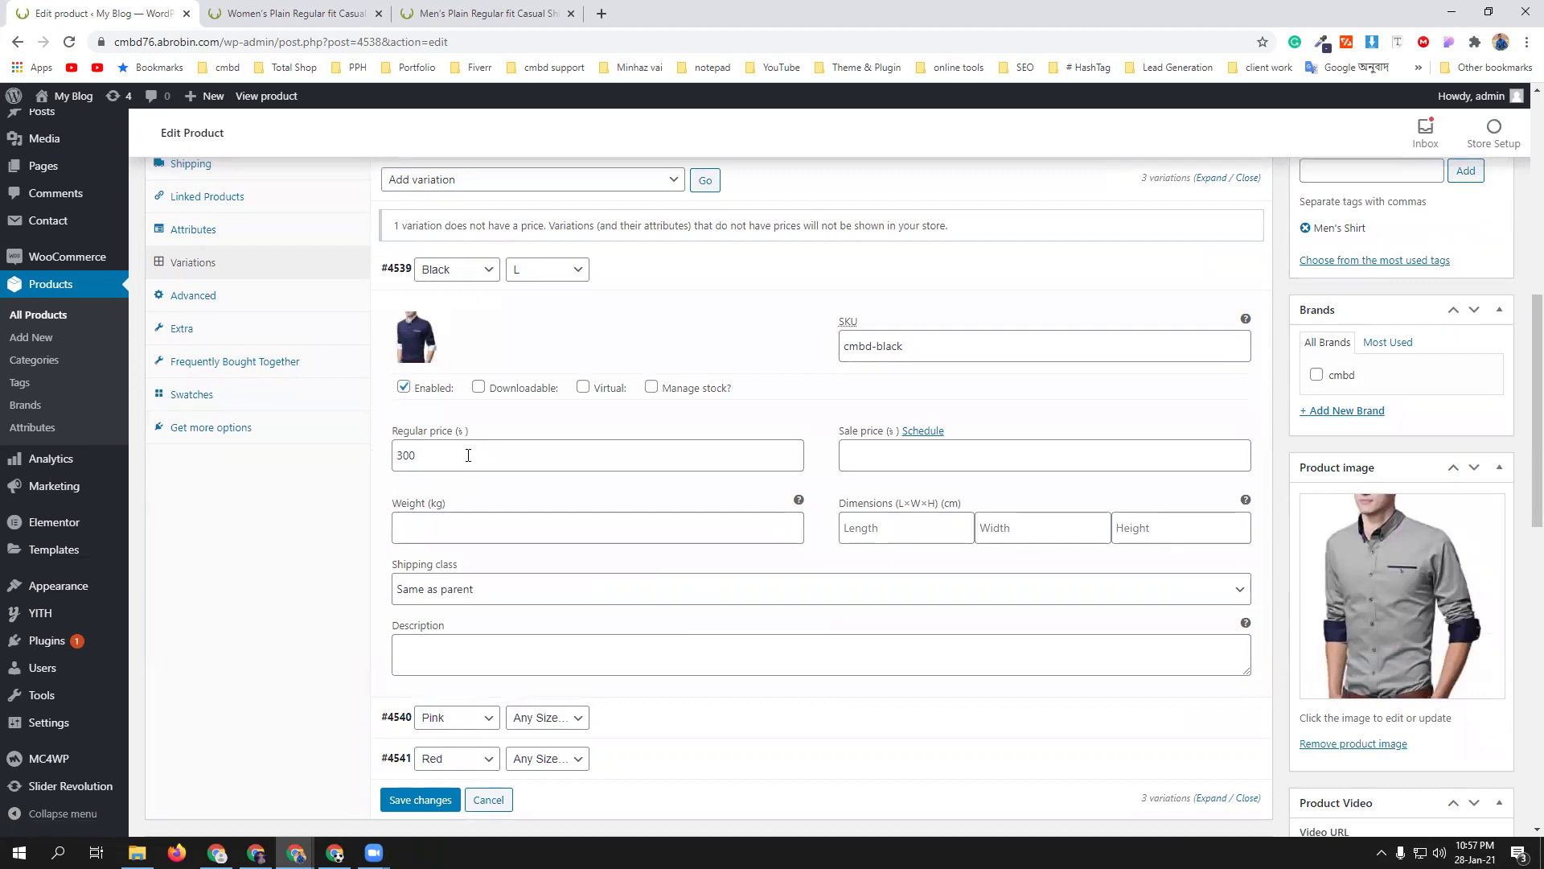
scroll(721, 623, down, 2)
click(419, 639)
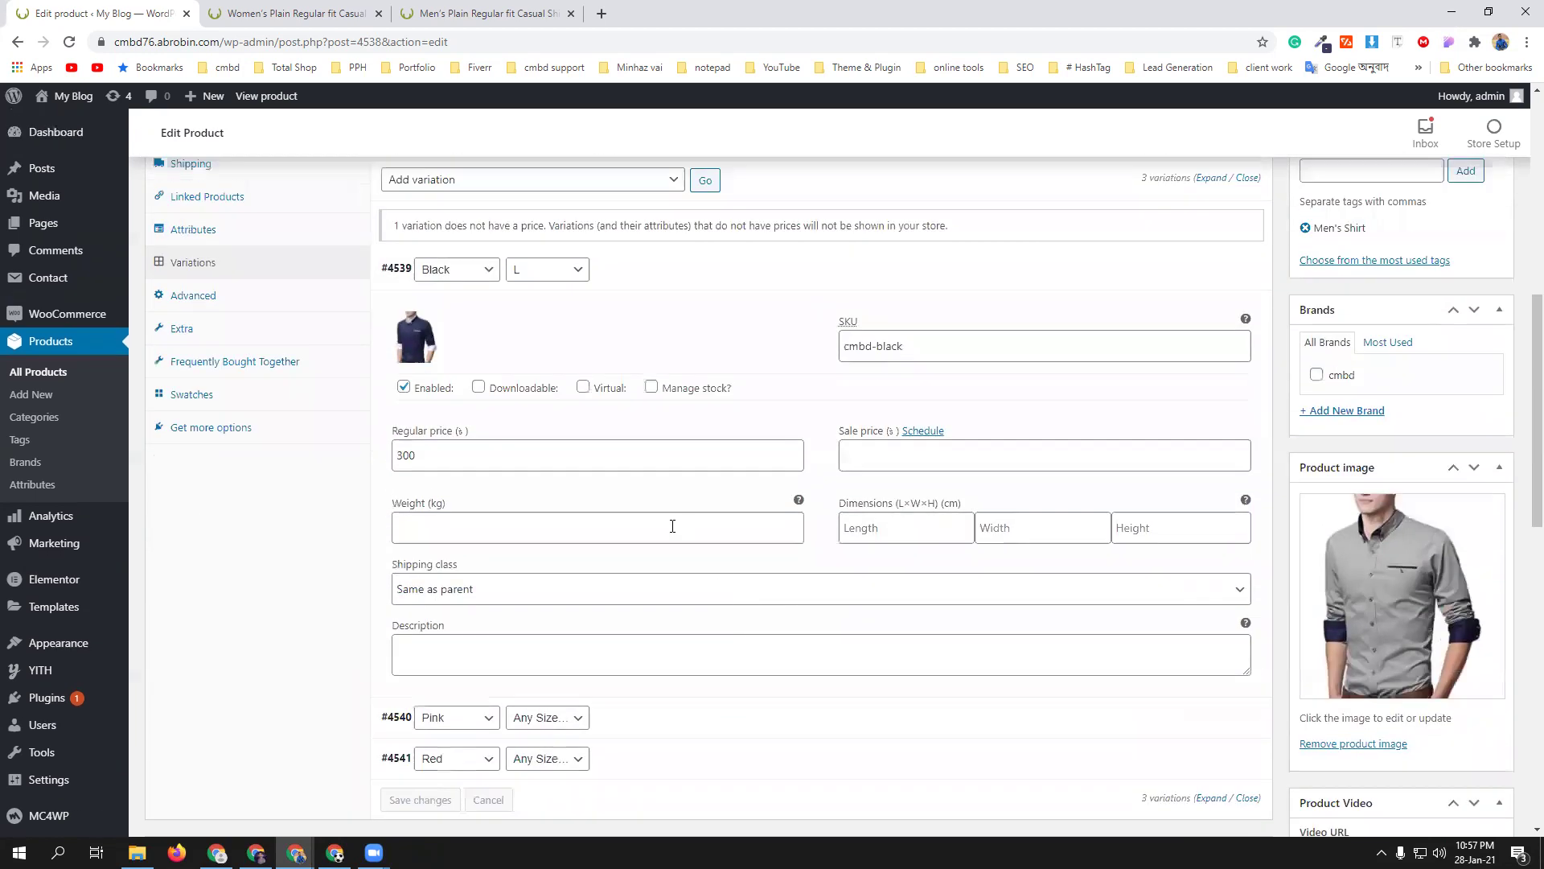
scroll(577, 413, up, 3)
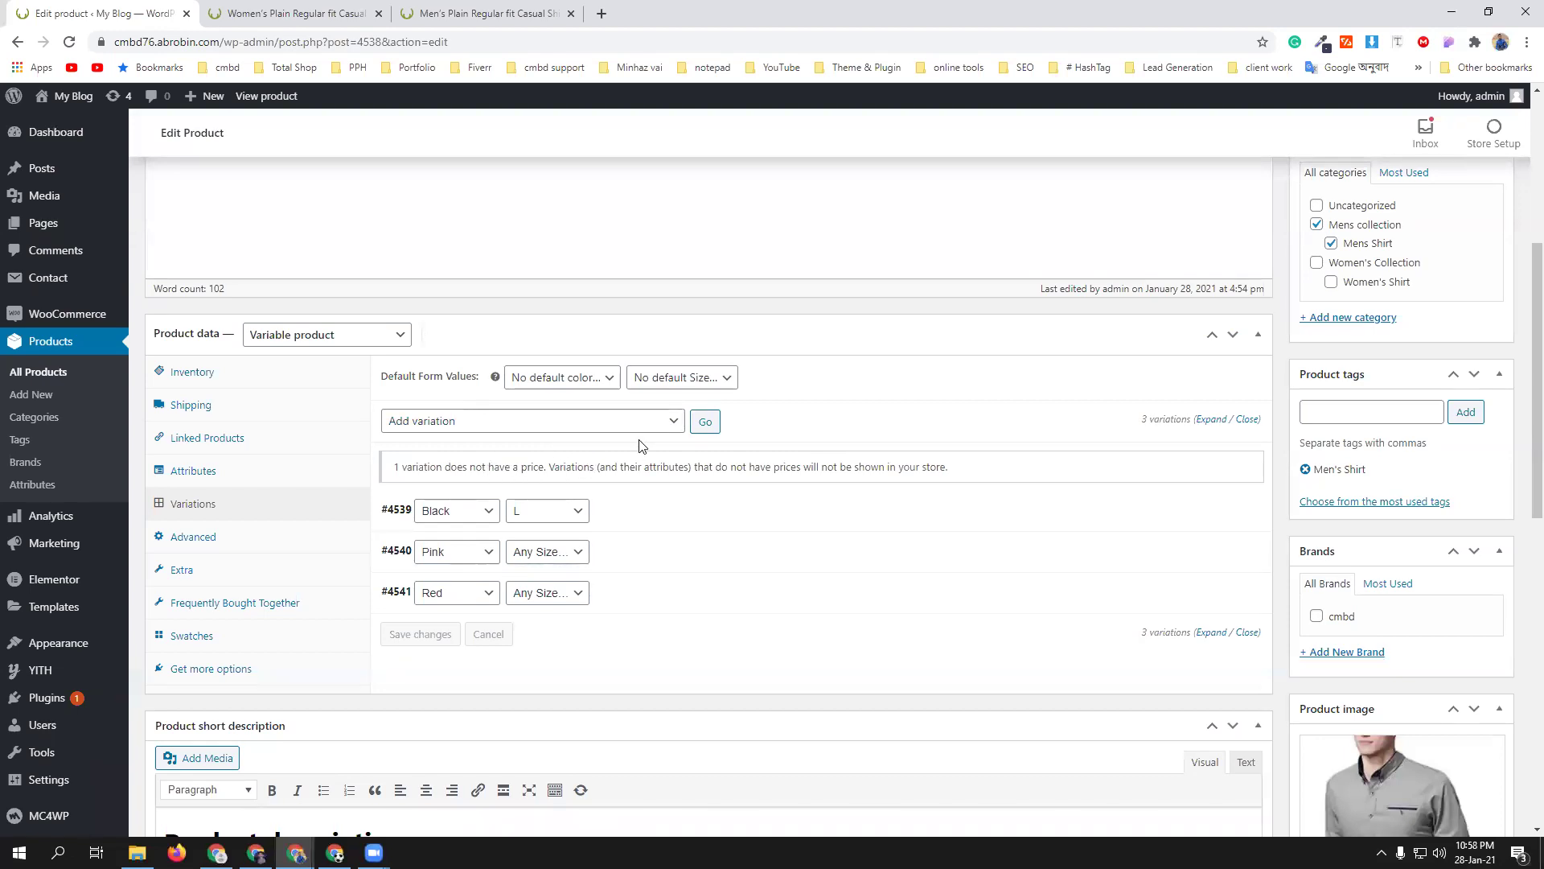
- Create variations from all attributes, confirm the prompt, and dismiss the 8-variations-added notice
click(667, 421)
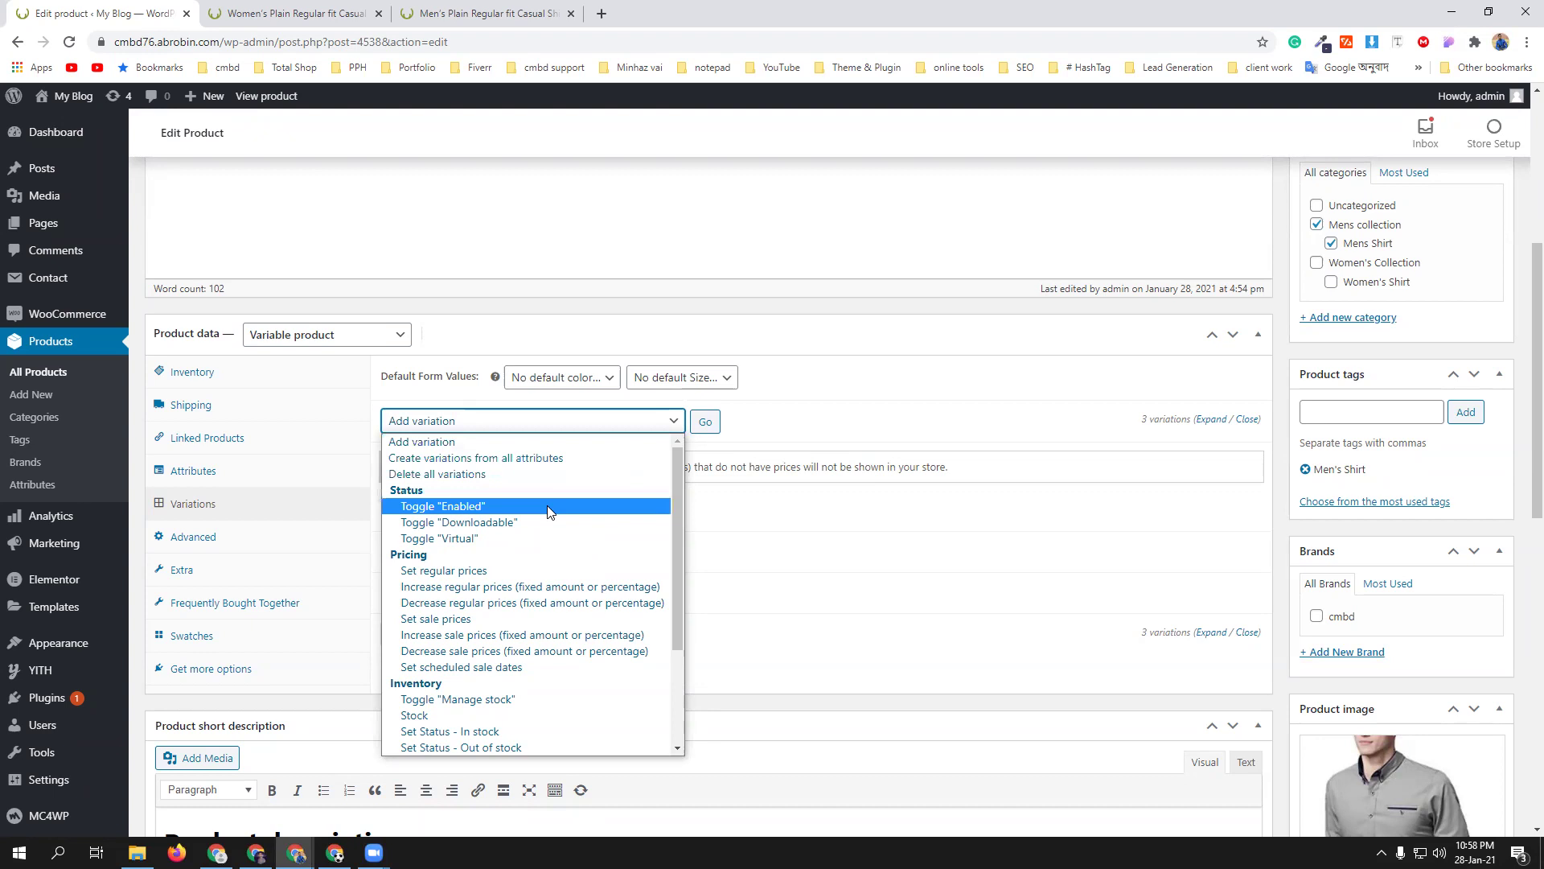
click(530, 458)
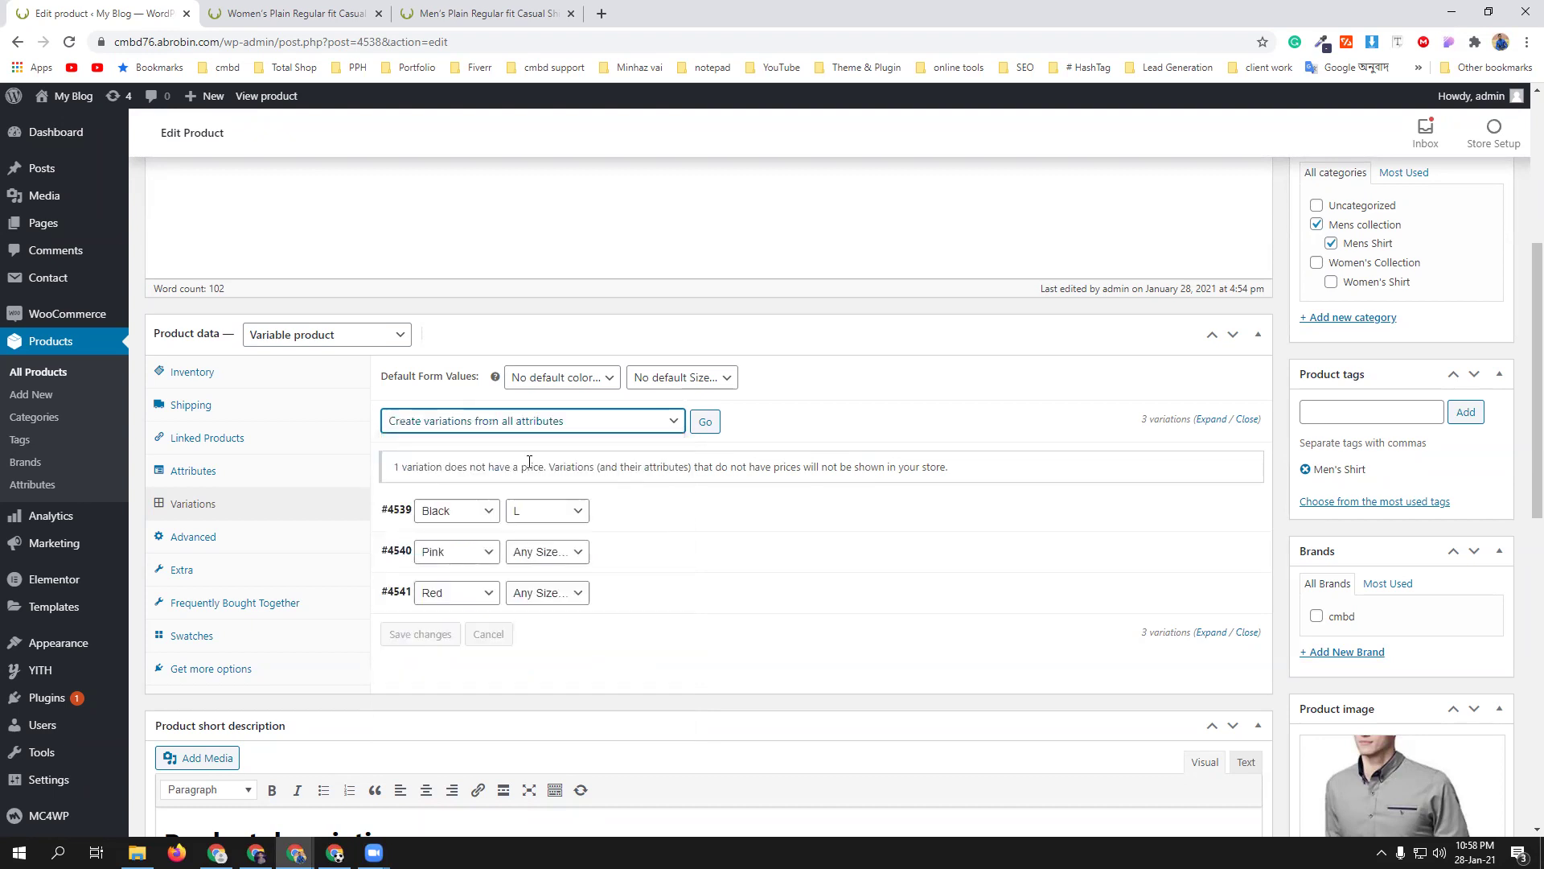
click(705, 423)
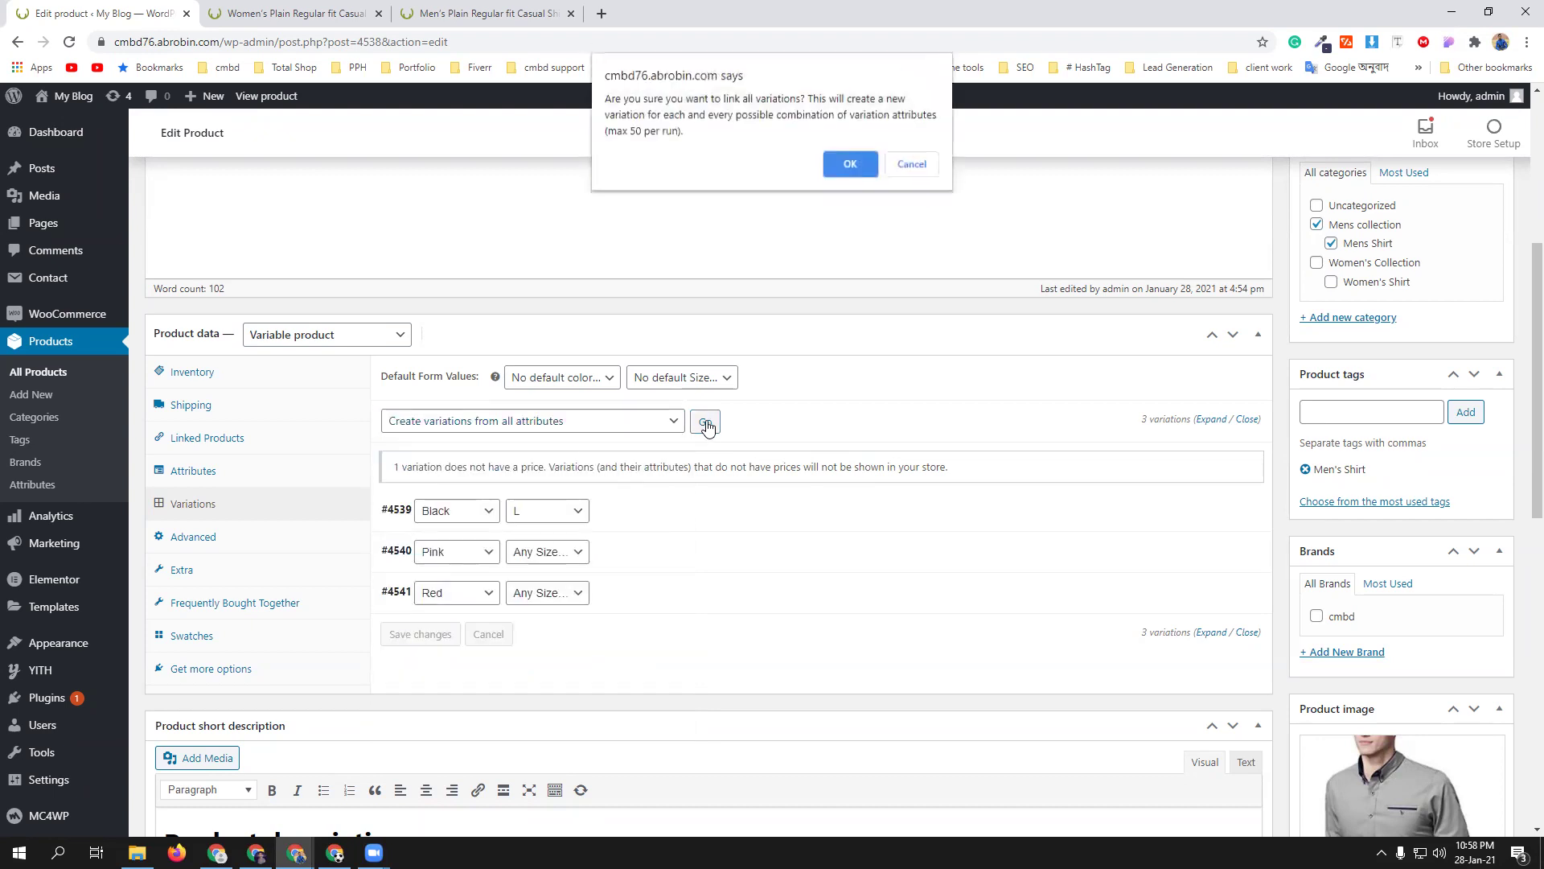
click(851, 162)
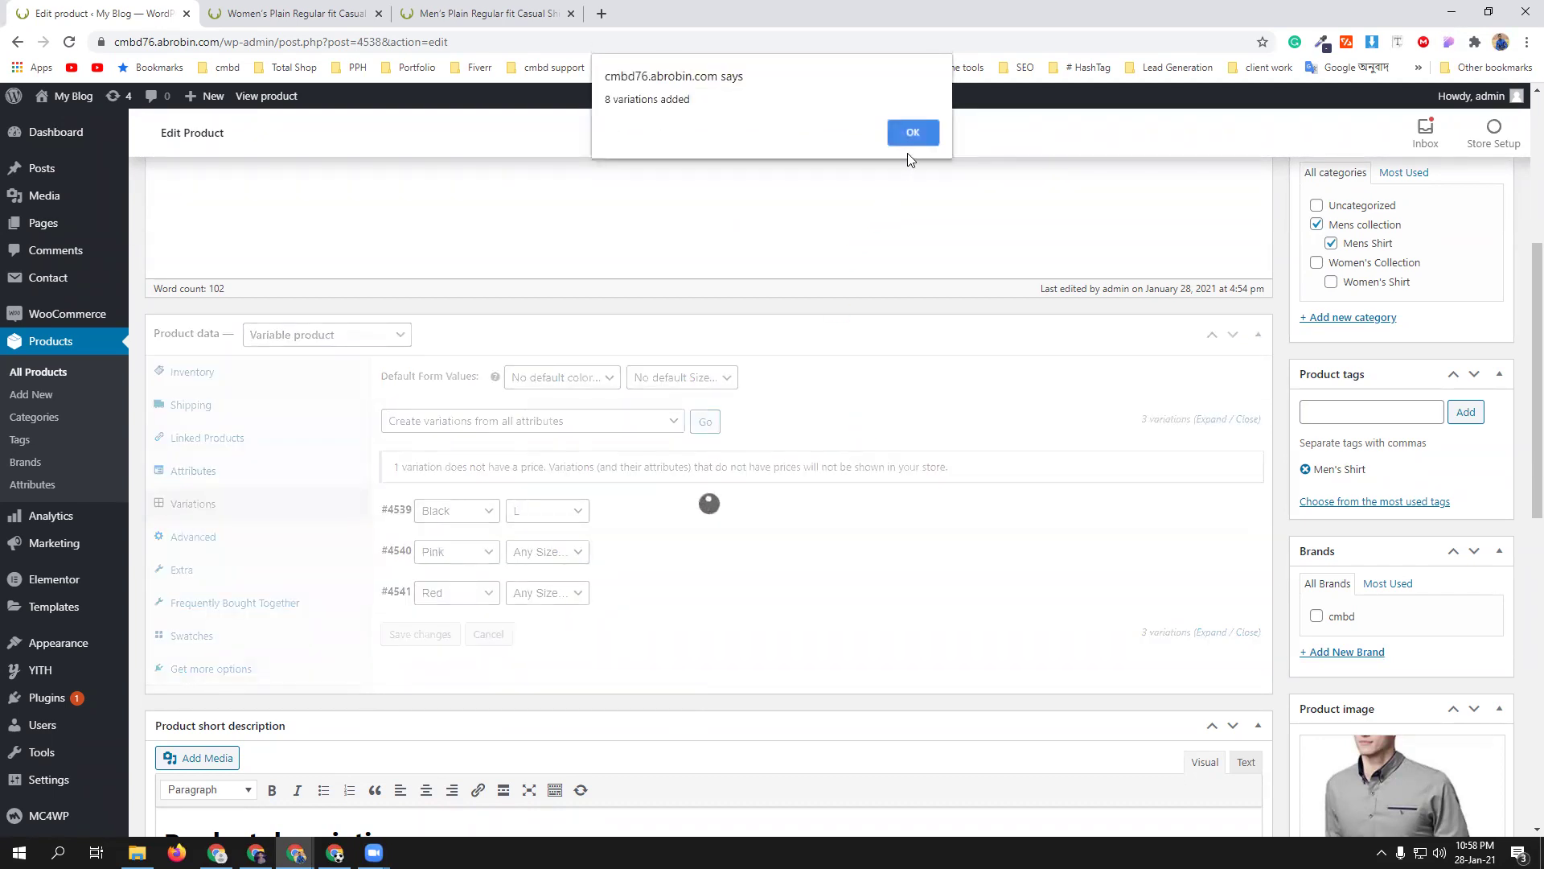
click(912, 133)
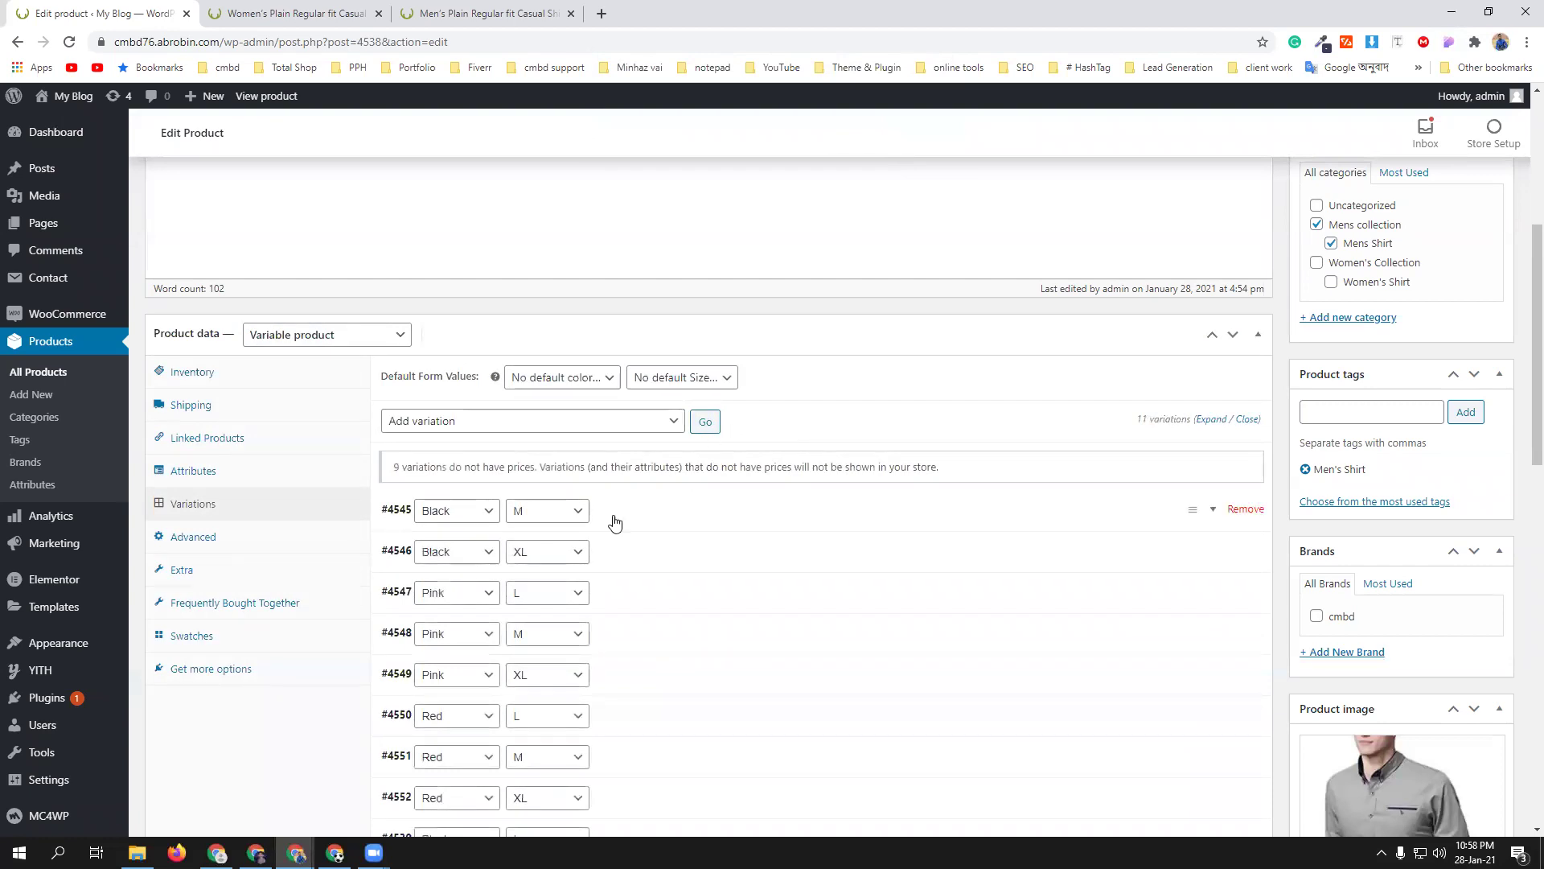
ctrl+click(18, 491)
- Review the store's attribute list, then return to the shirt's 11 variations in the editor
click(676, 14)
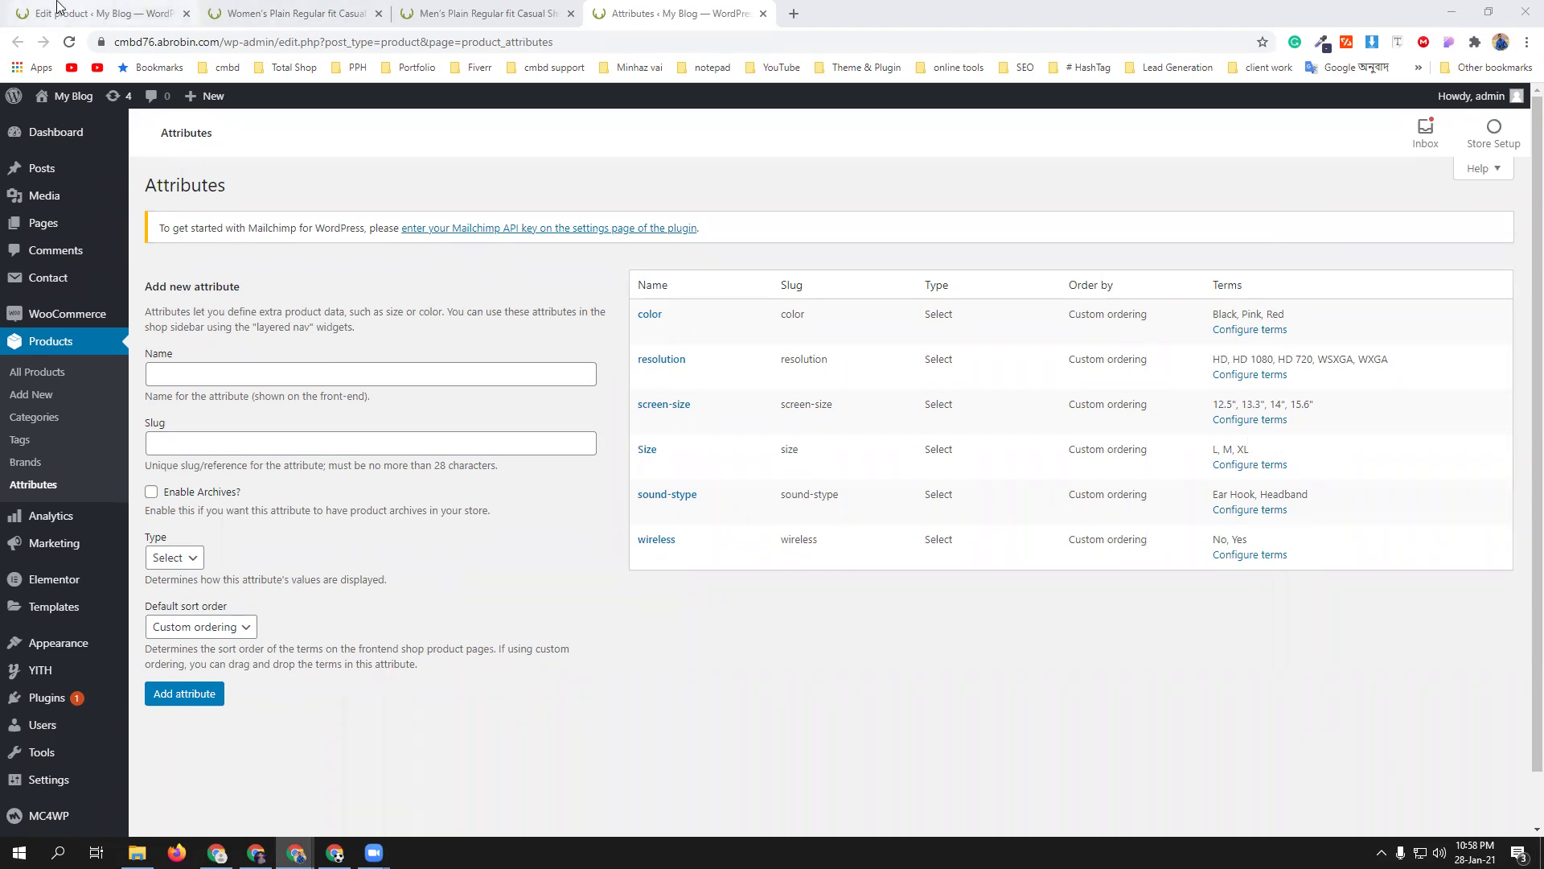
click(105, 13)
click(515, 425)
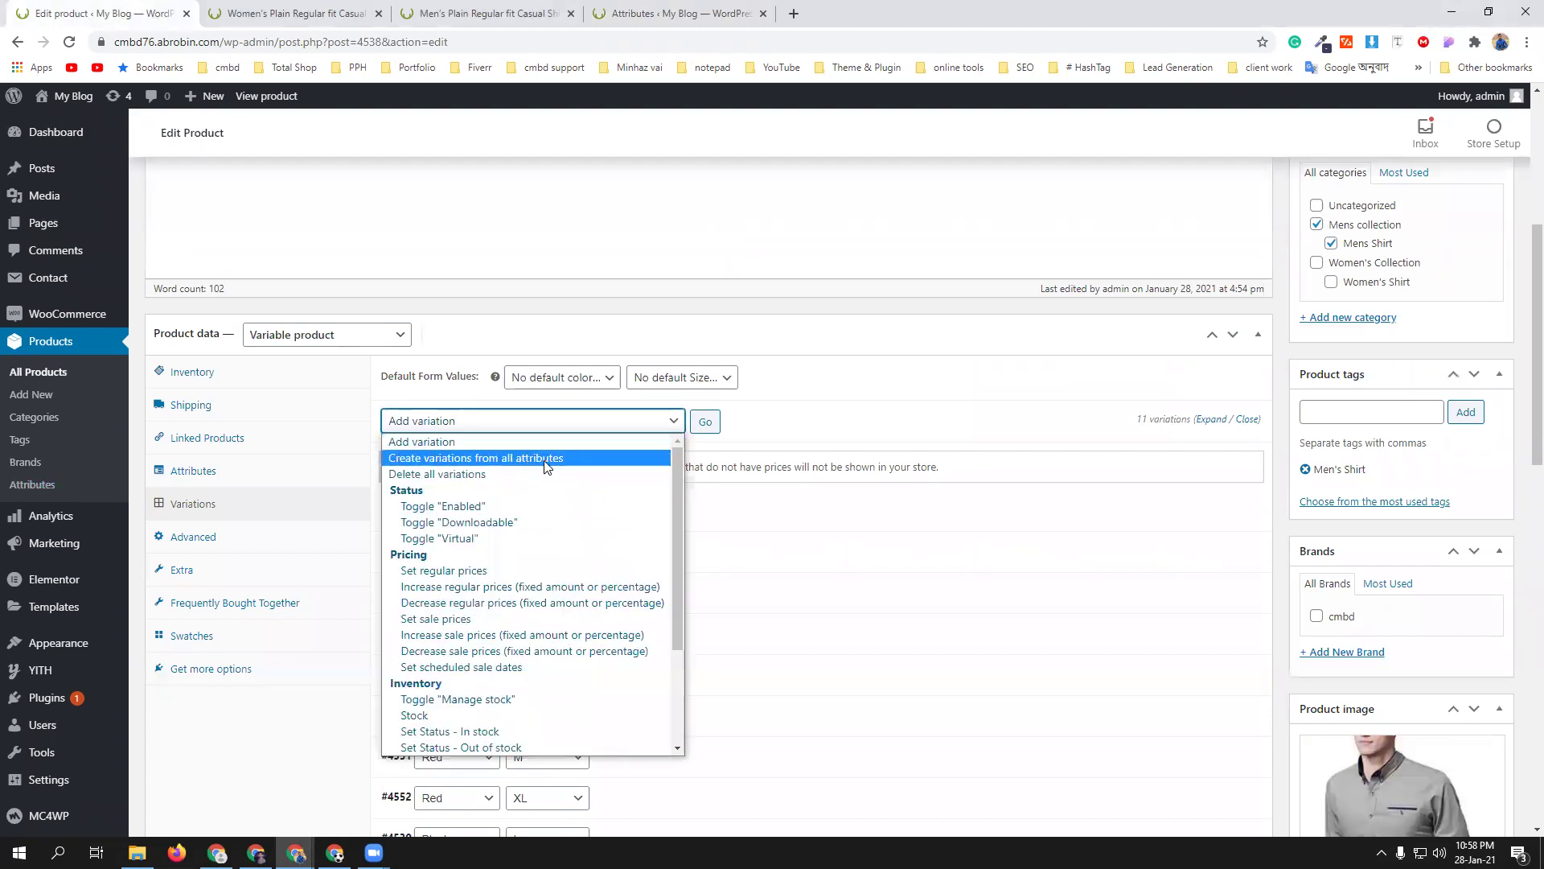
- Enter regular prices 100 for Black M and 800 for Black XL
click(858, 411)
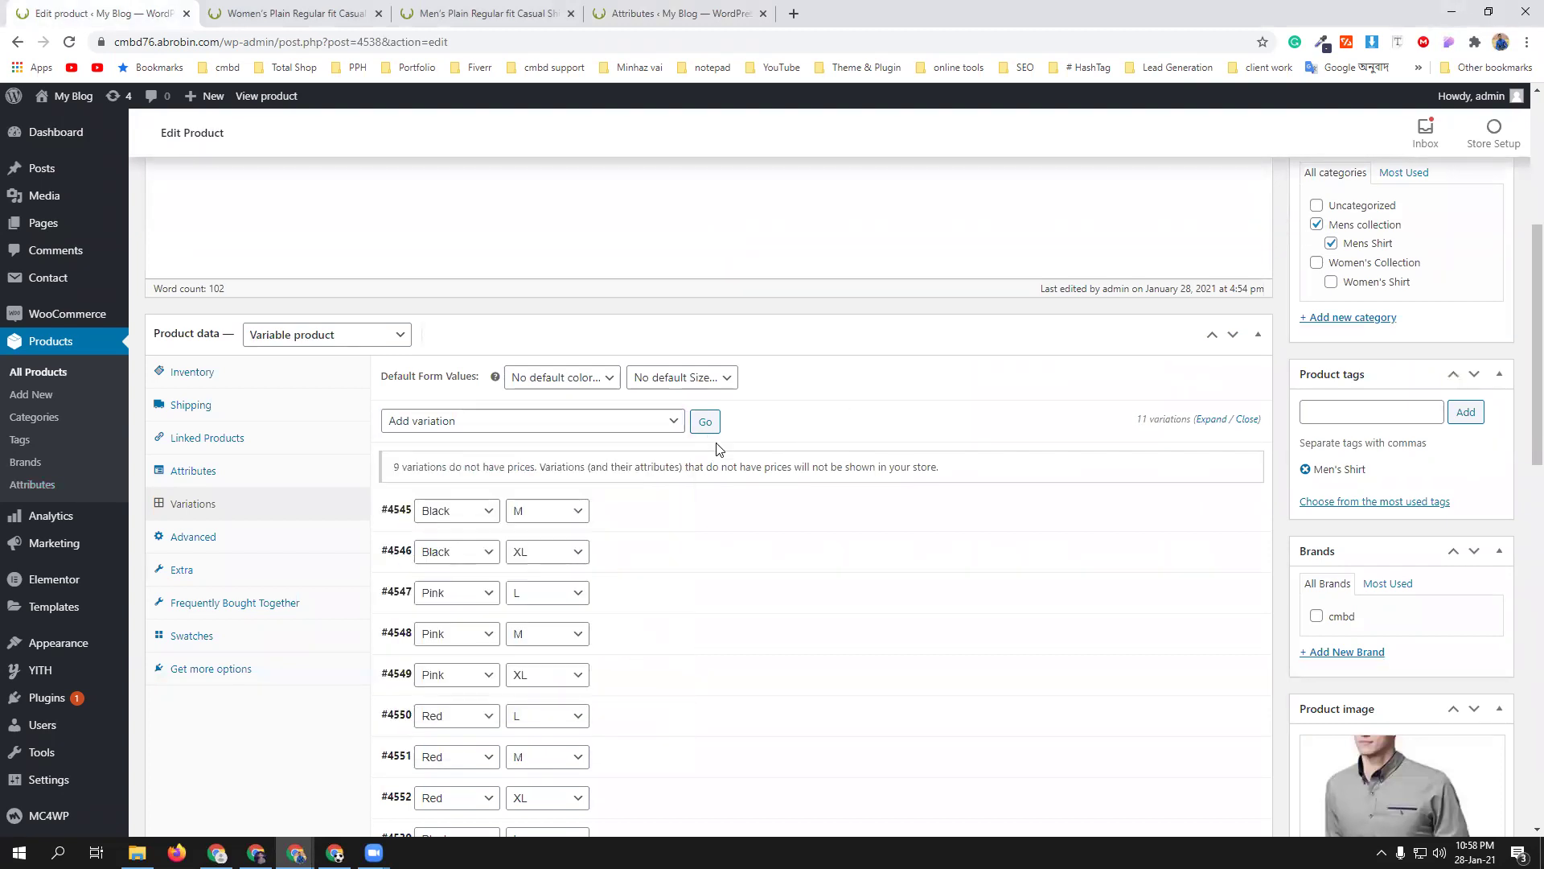
scroll(772, 606, down, 2)
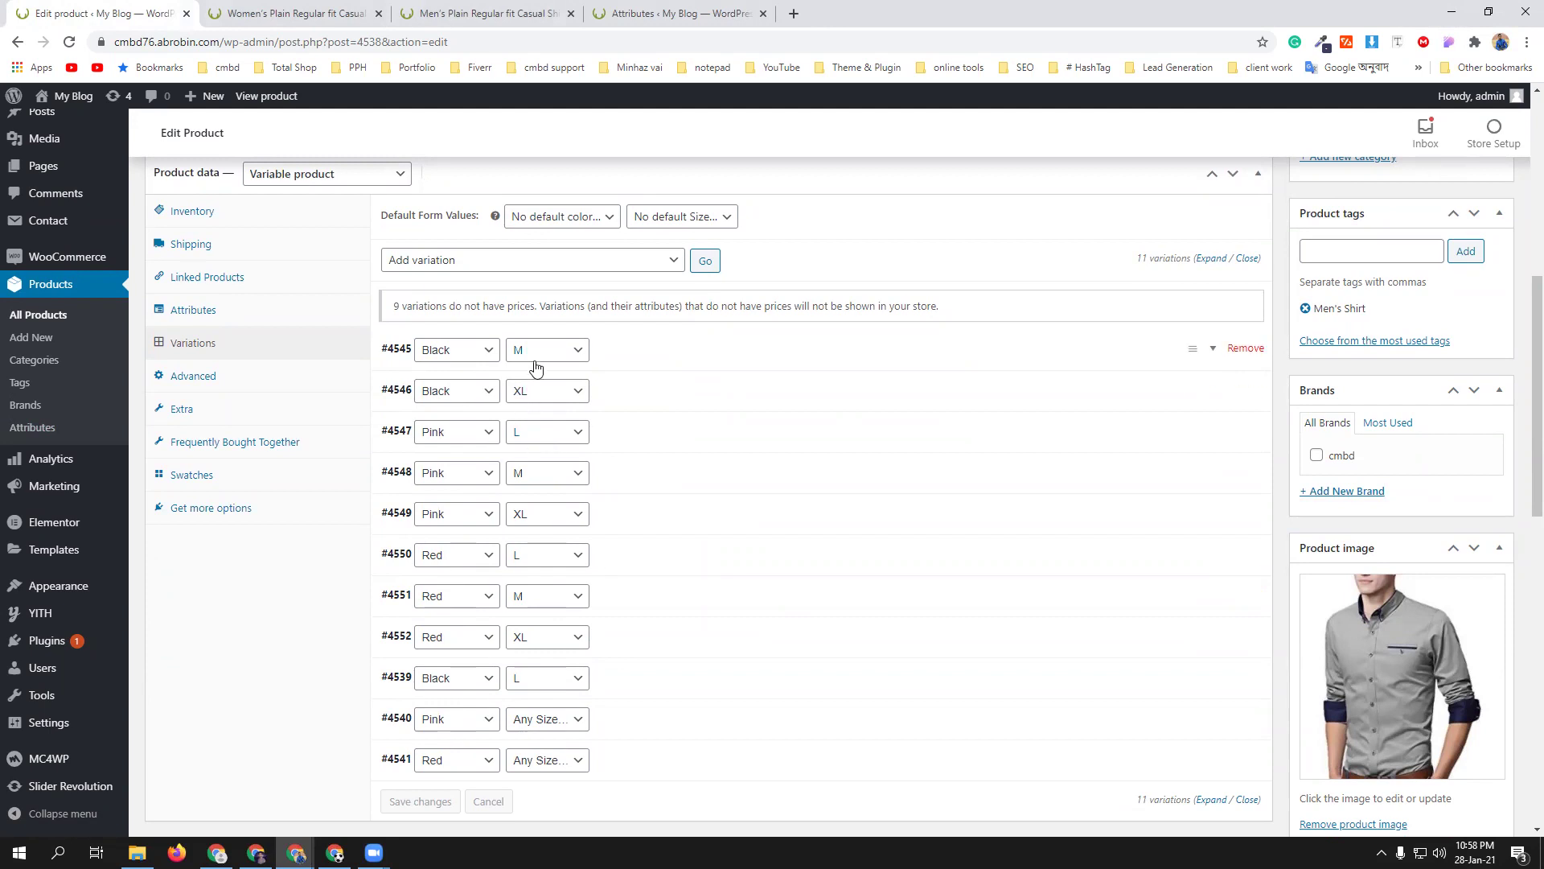
click(973, 346)
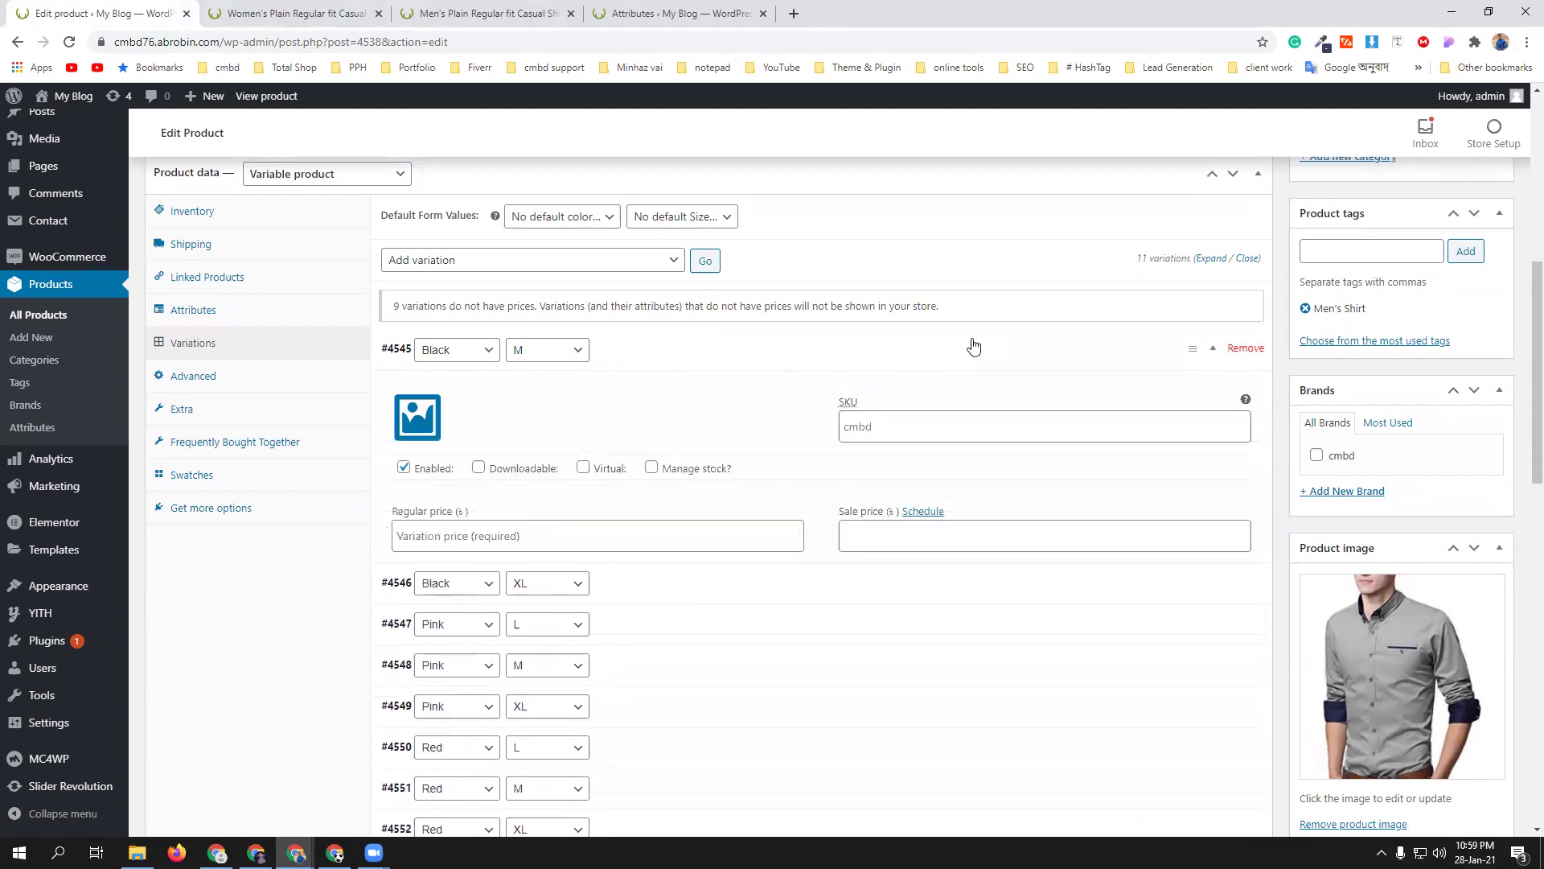
scroll(535, 551, down, 1)
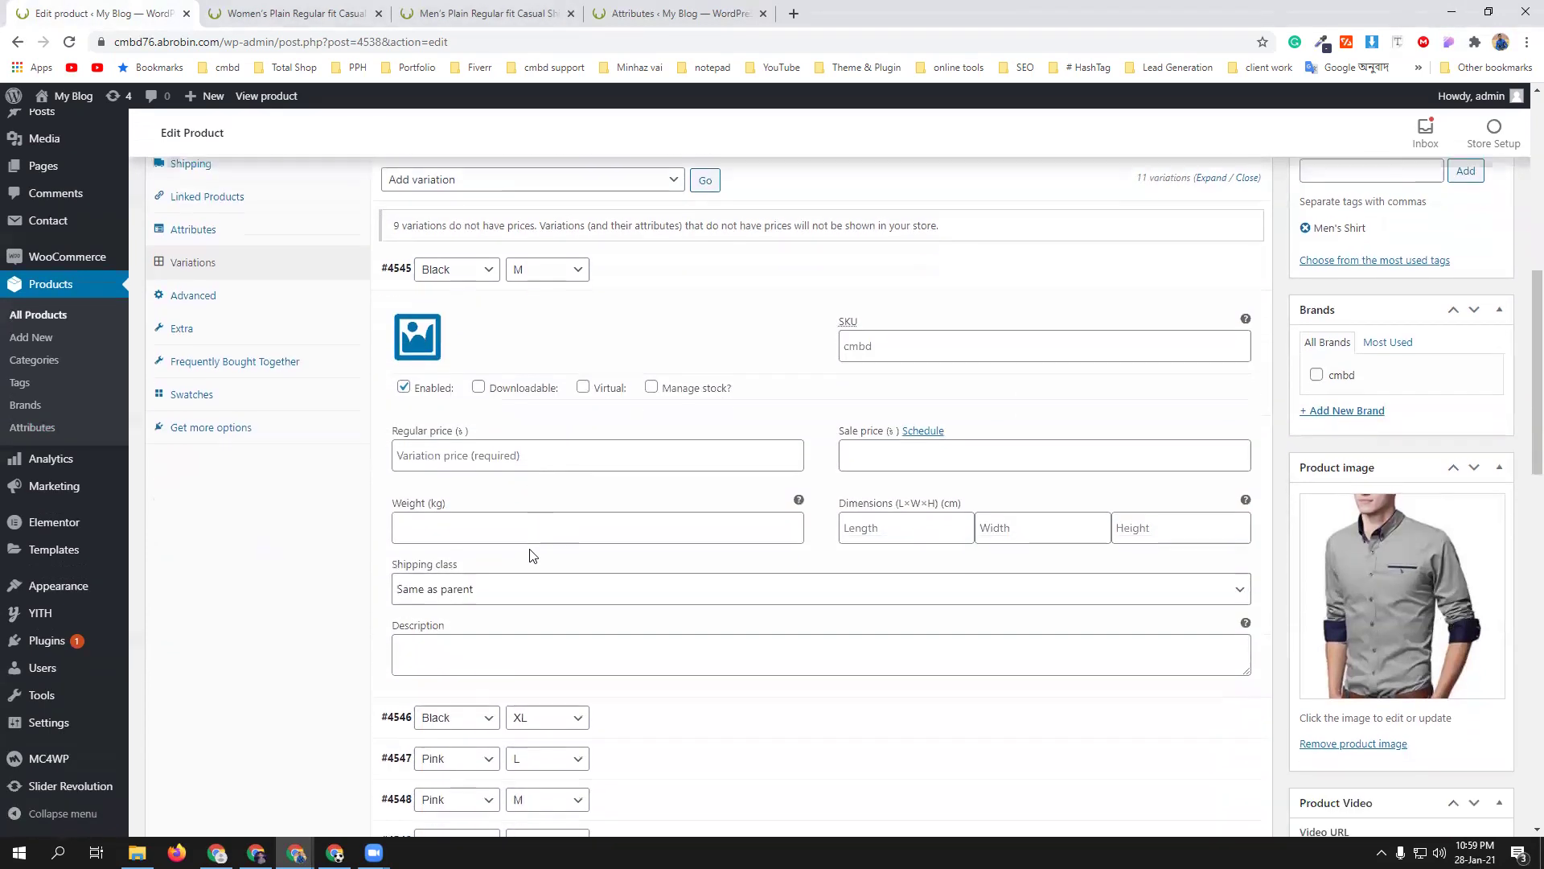
click(510, 455)
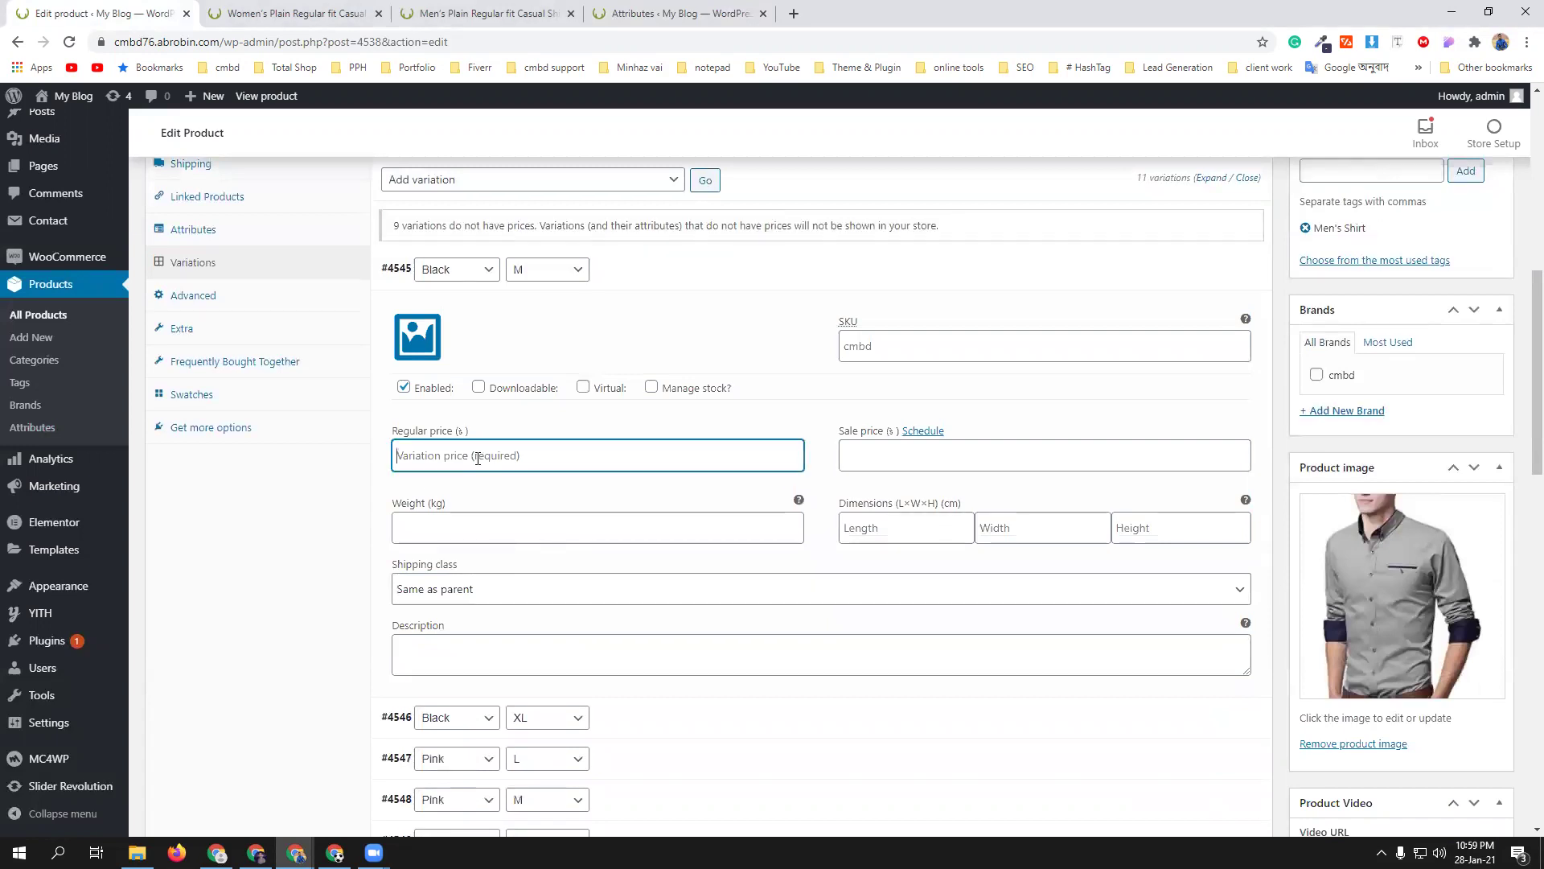
text(100)
scroll(803, 634, down, 3)
click(780, 484)
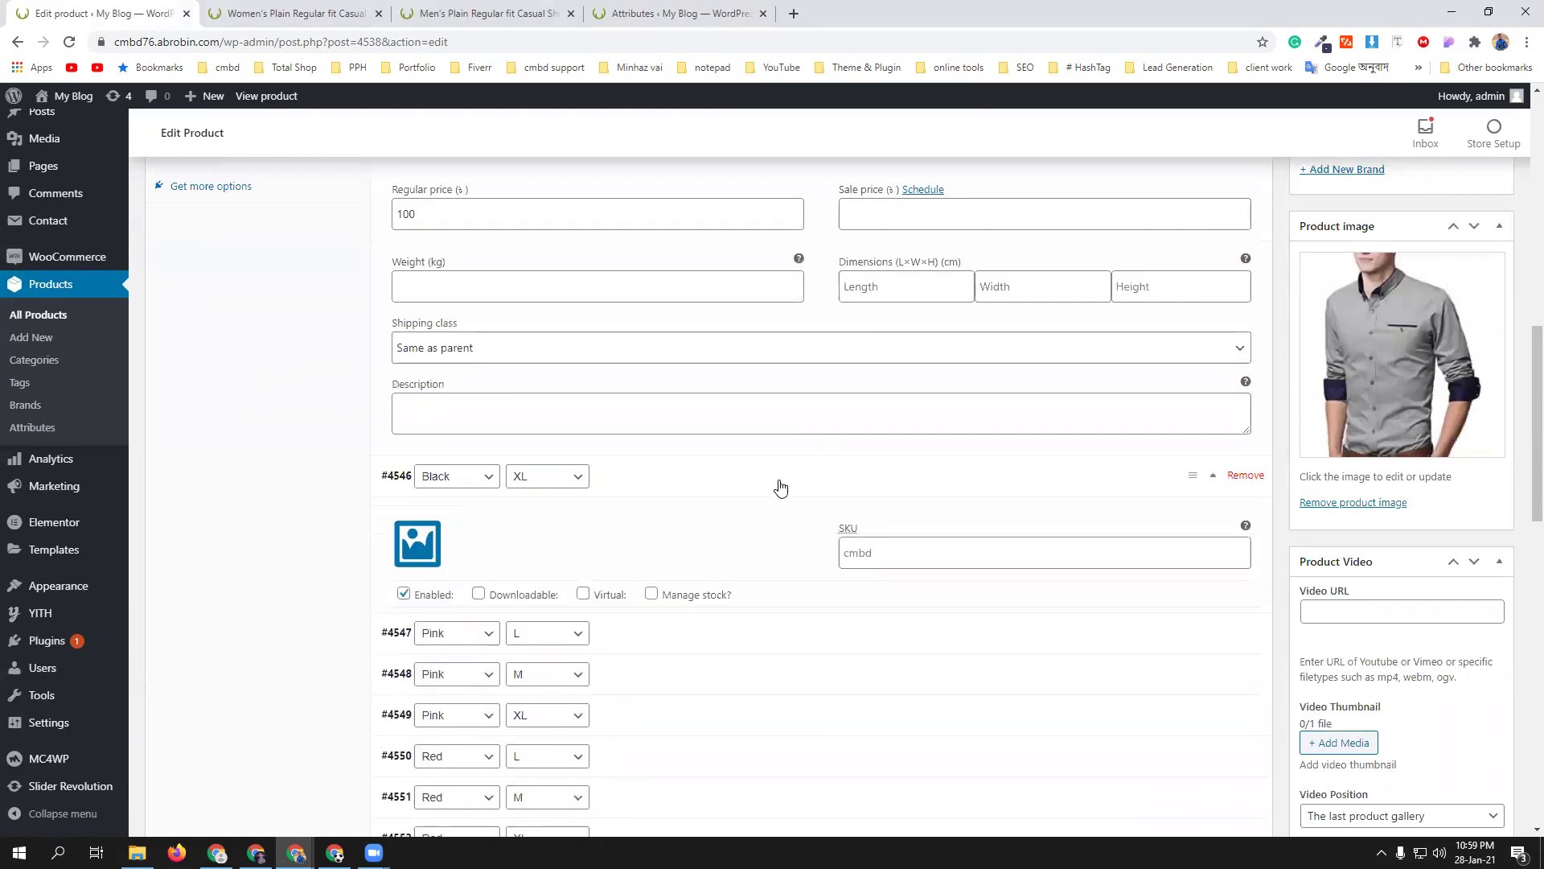
scroll(636, 527, down, 2)
click(555, 505)
text(800)
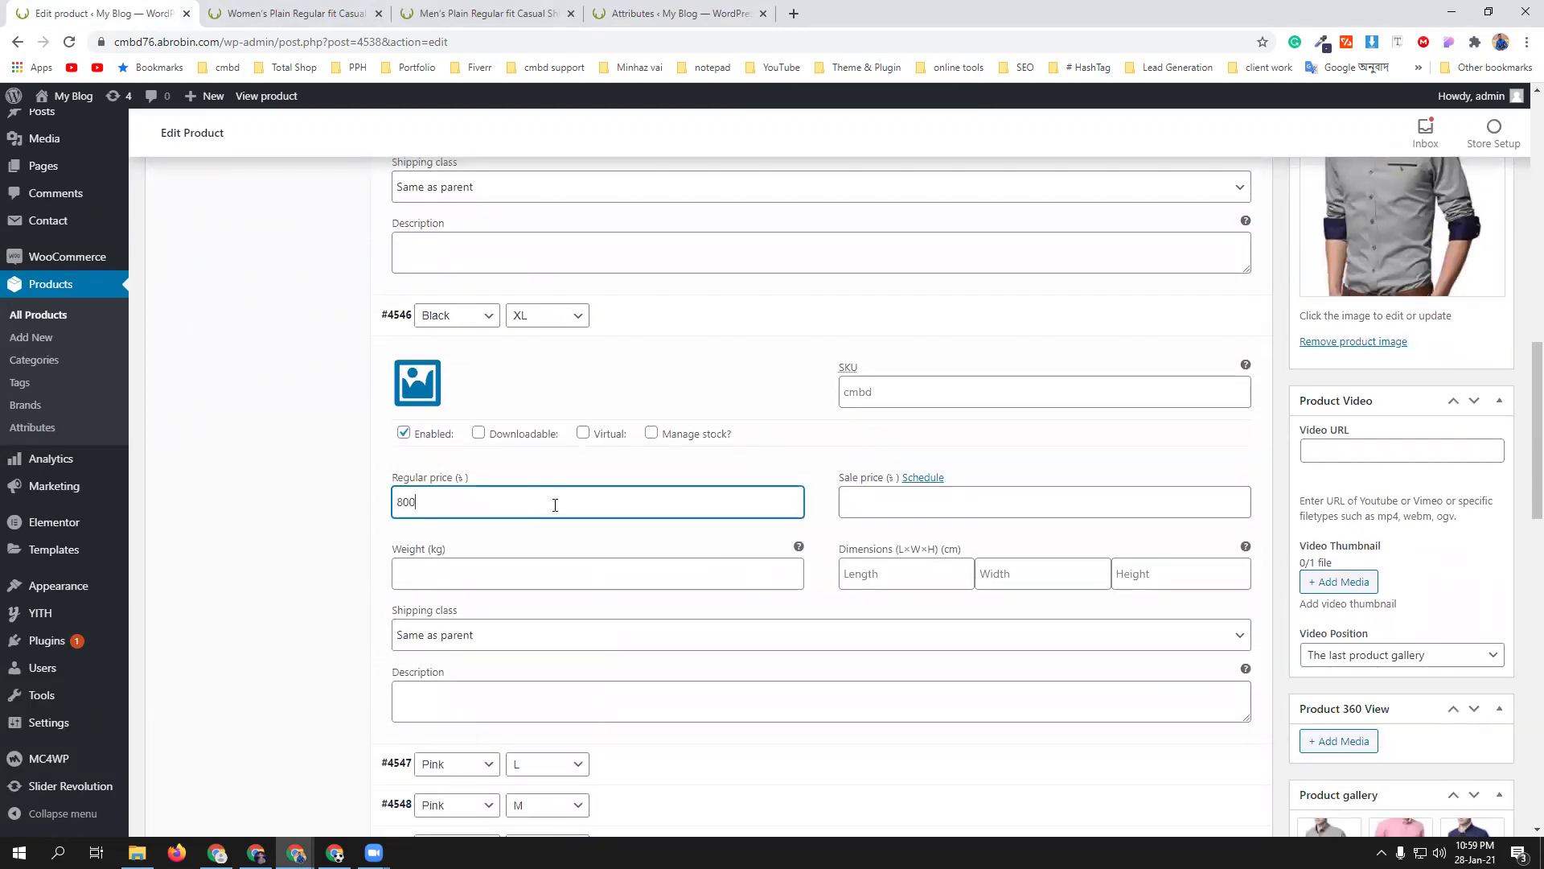
- Enter regular prices 1000 for Pink L and 50 for Pink M
scroll(666, 500, down, 4)
click(715, 451)
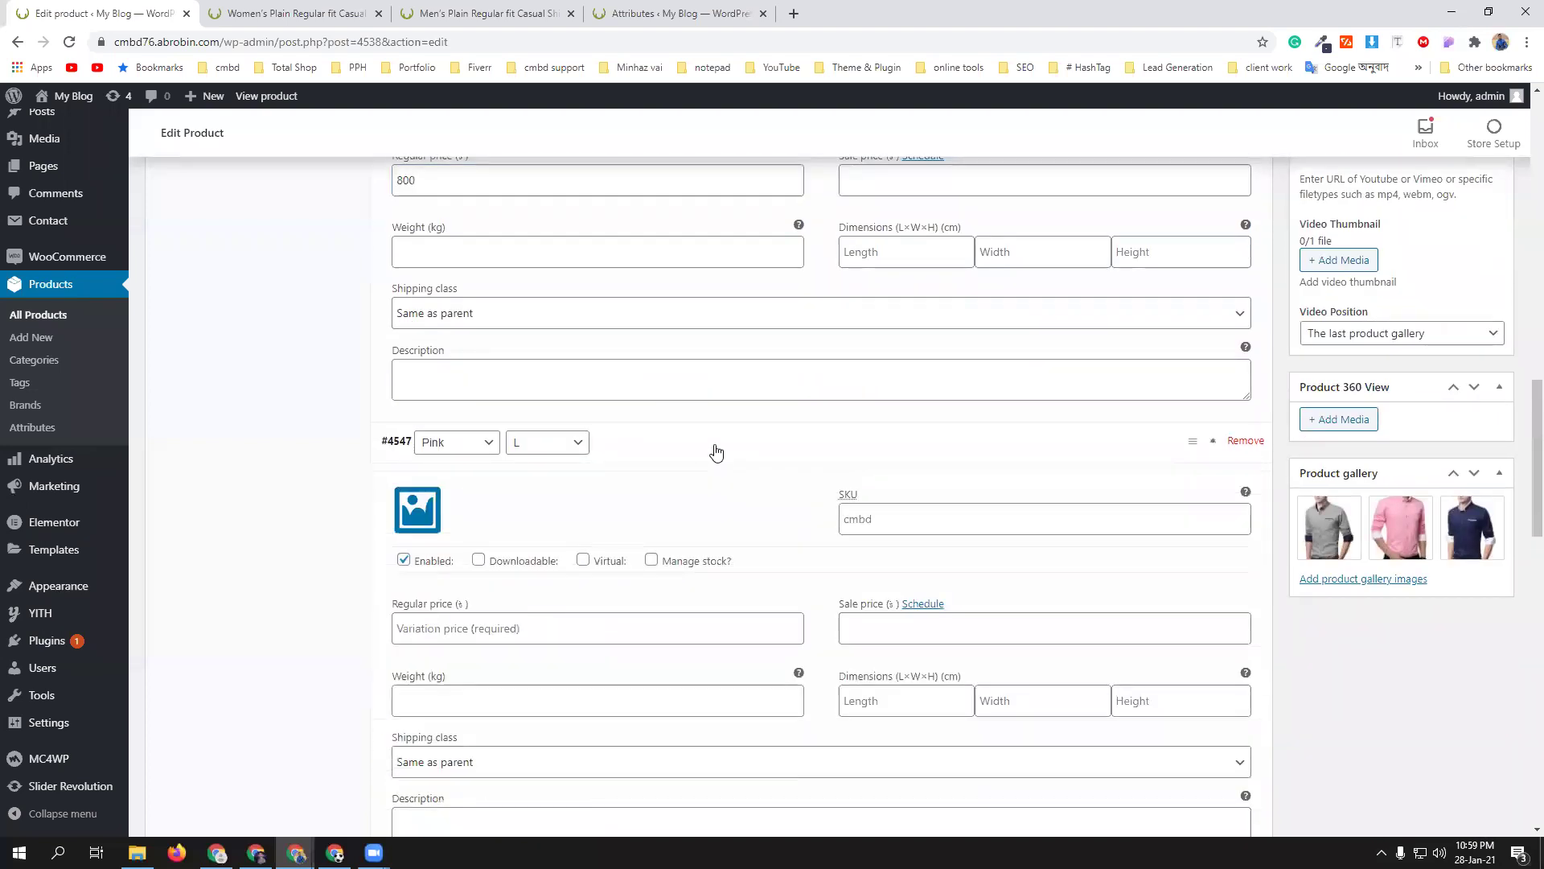
scroll(655, 579, down, 3)
click(554, 383)
text(1000)
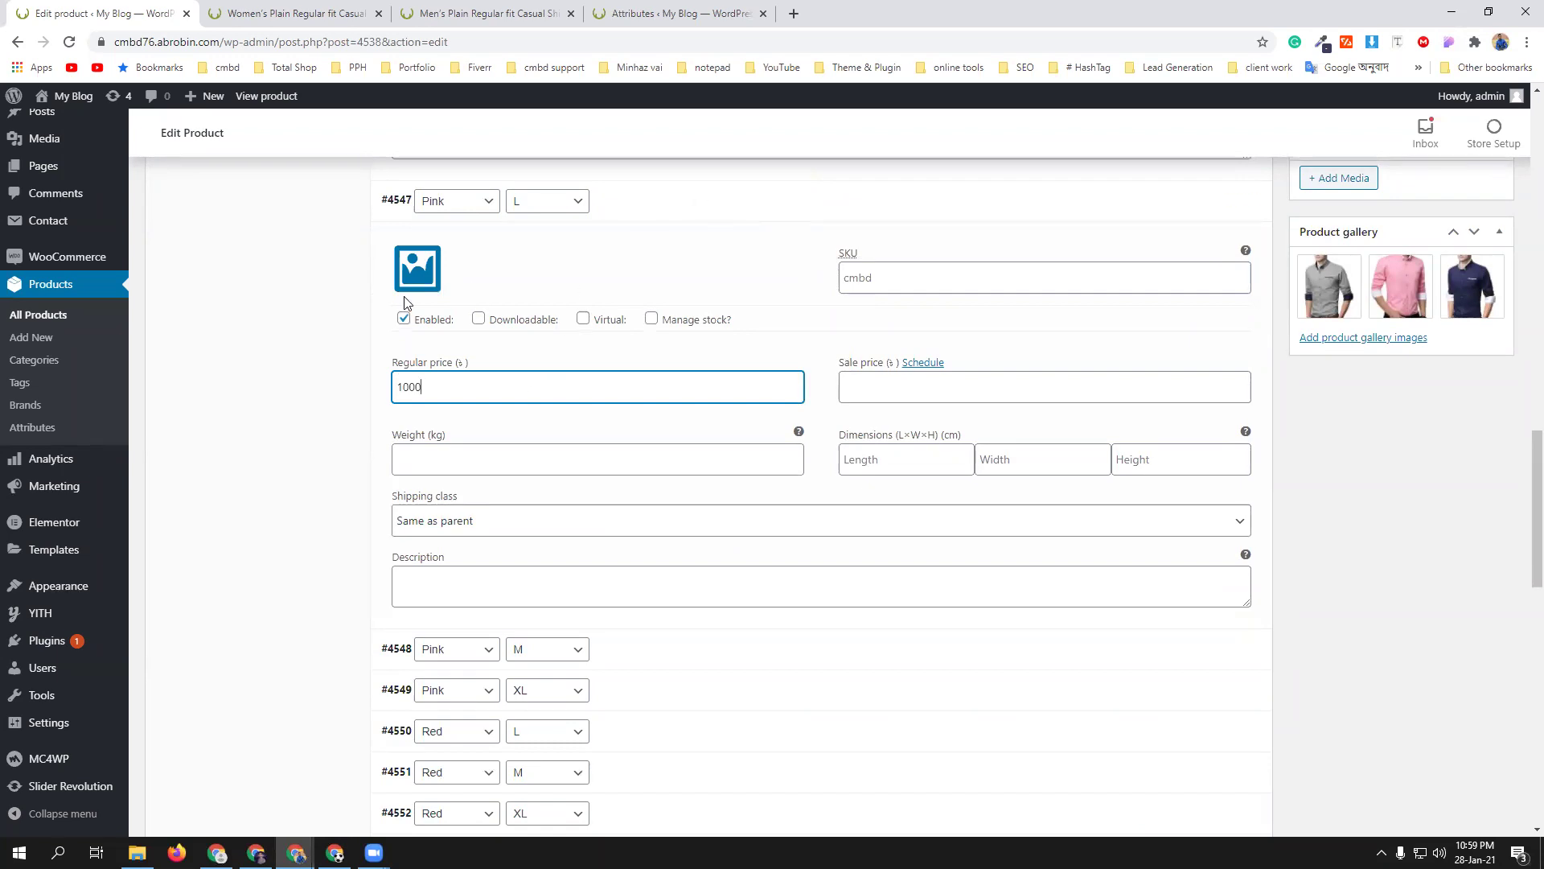
scroll(721, 466, down, 4)
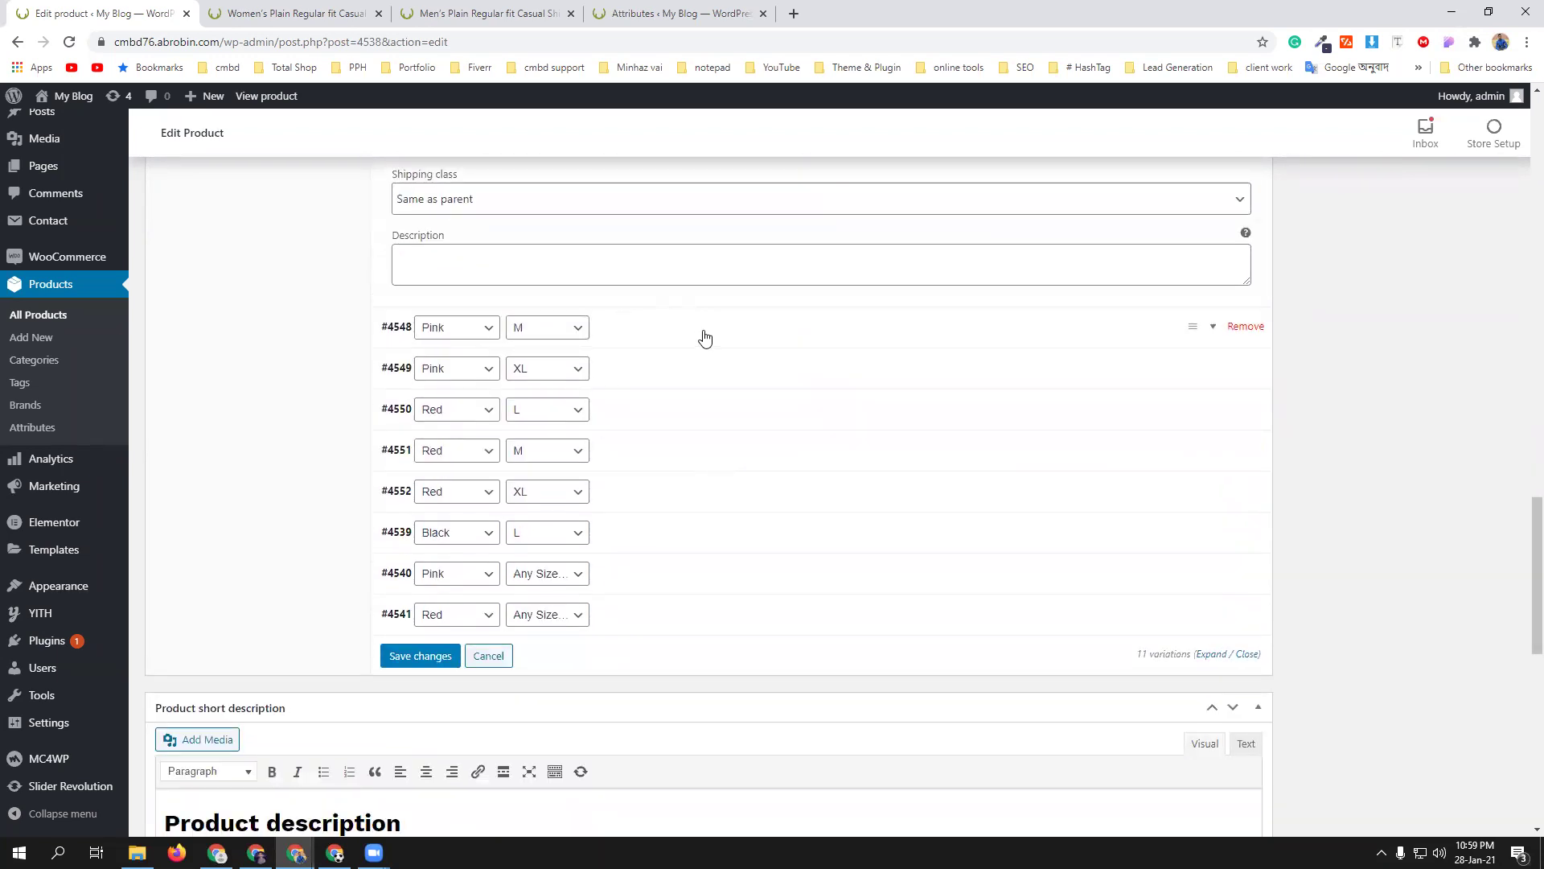
click(1101, 337)
click(531, 516)
text(50)
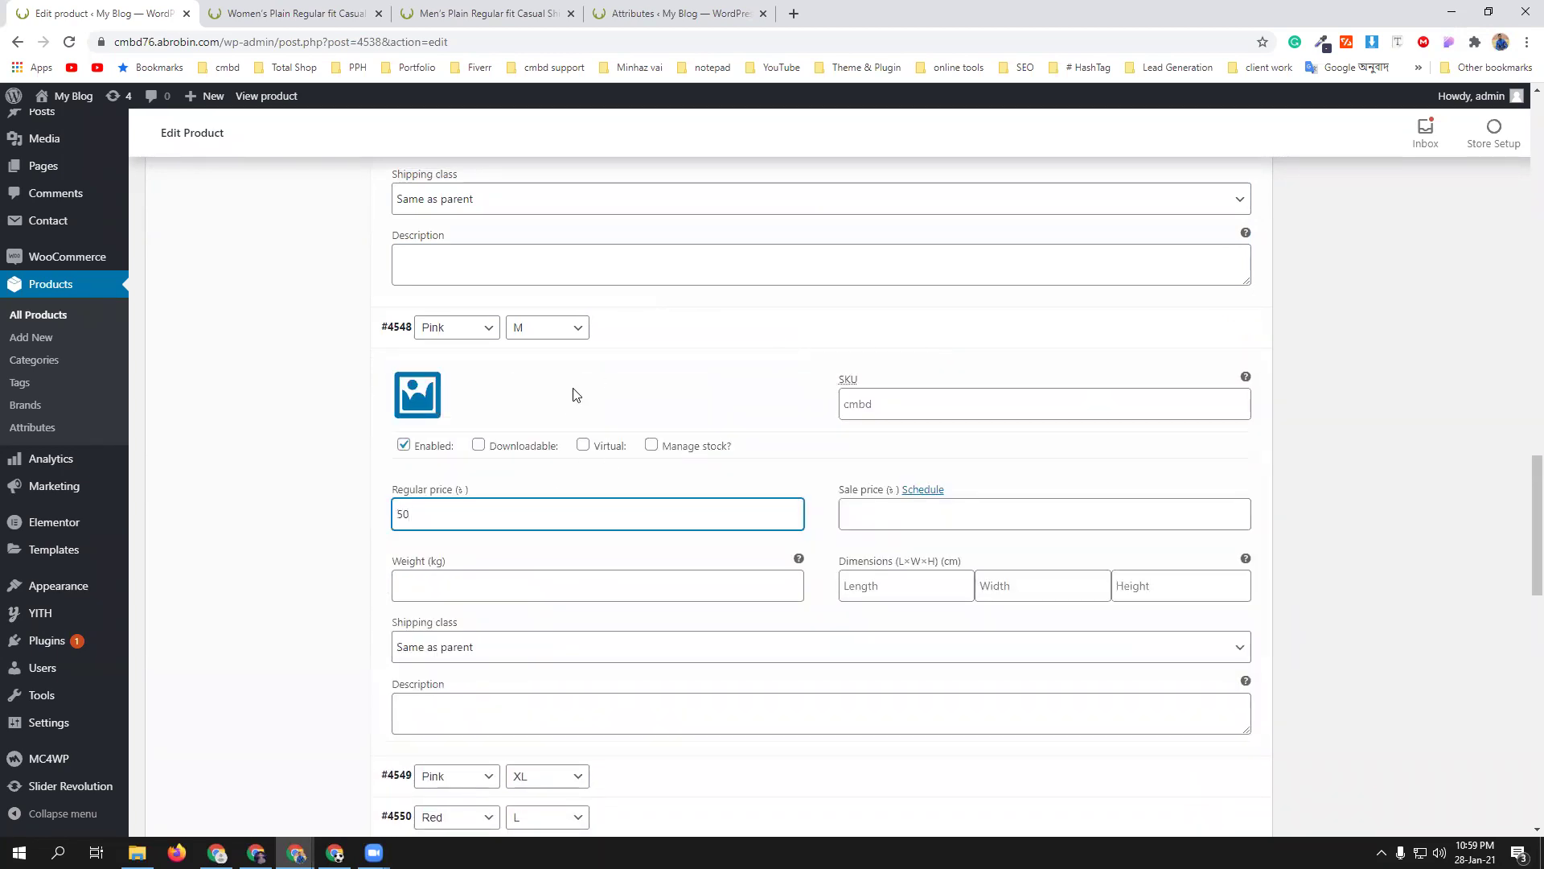
- Collapse the expanded Pink M, Pink XL, Black M, Black XL and Pink L variation rows
click(752, 327)
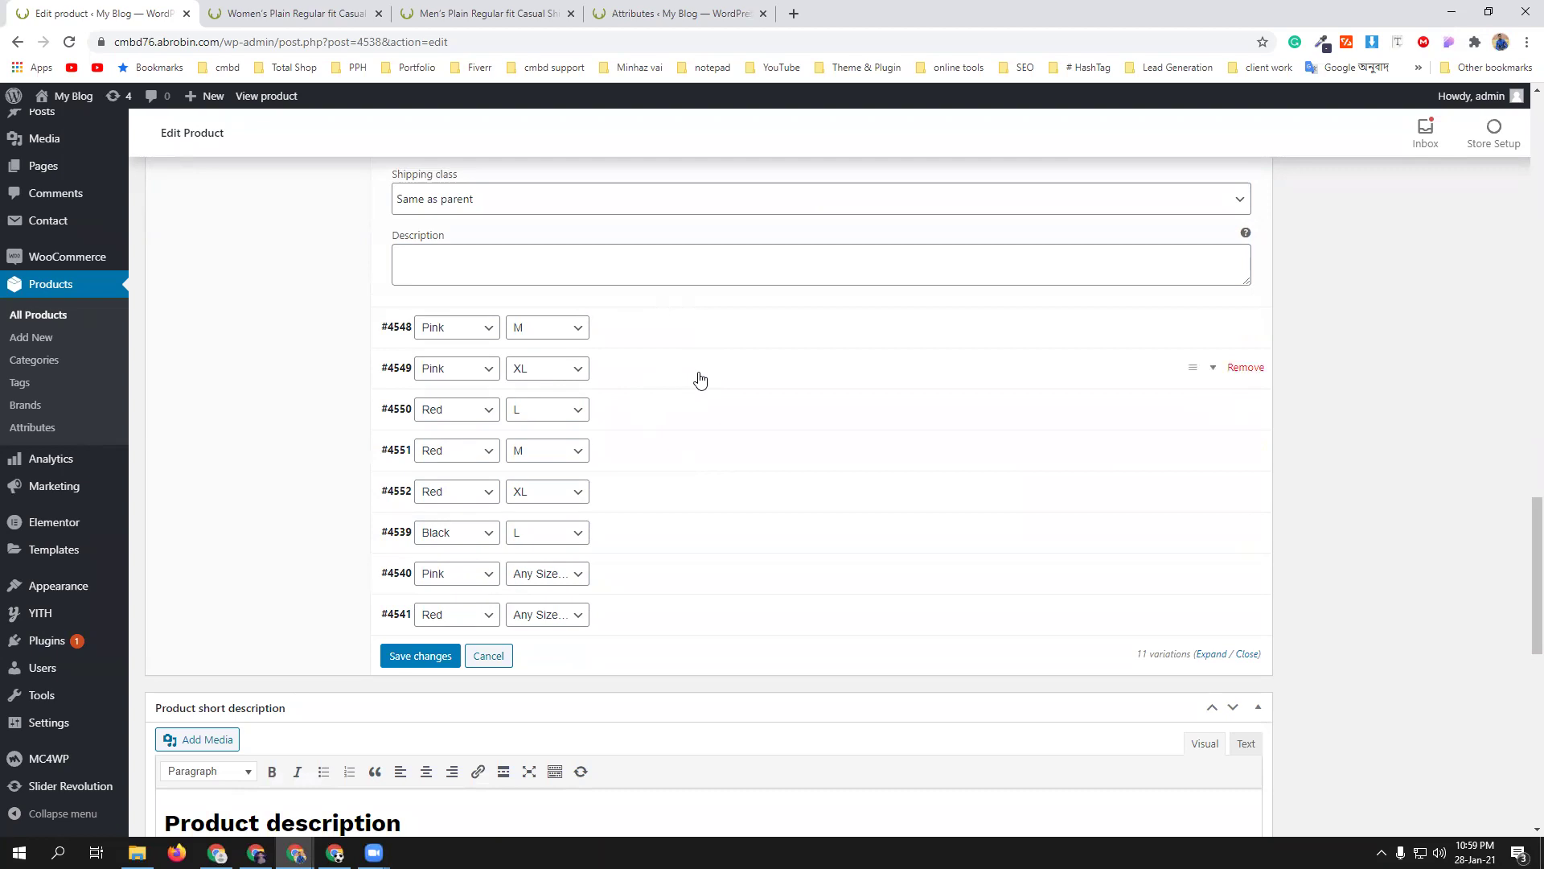
click(700, 380)
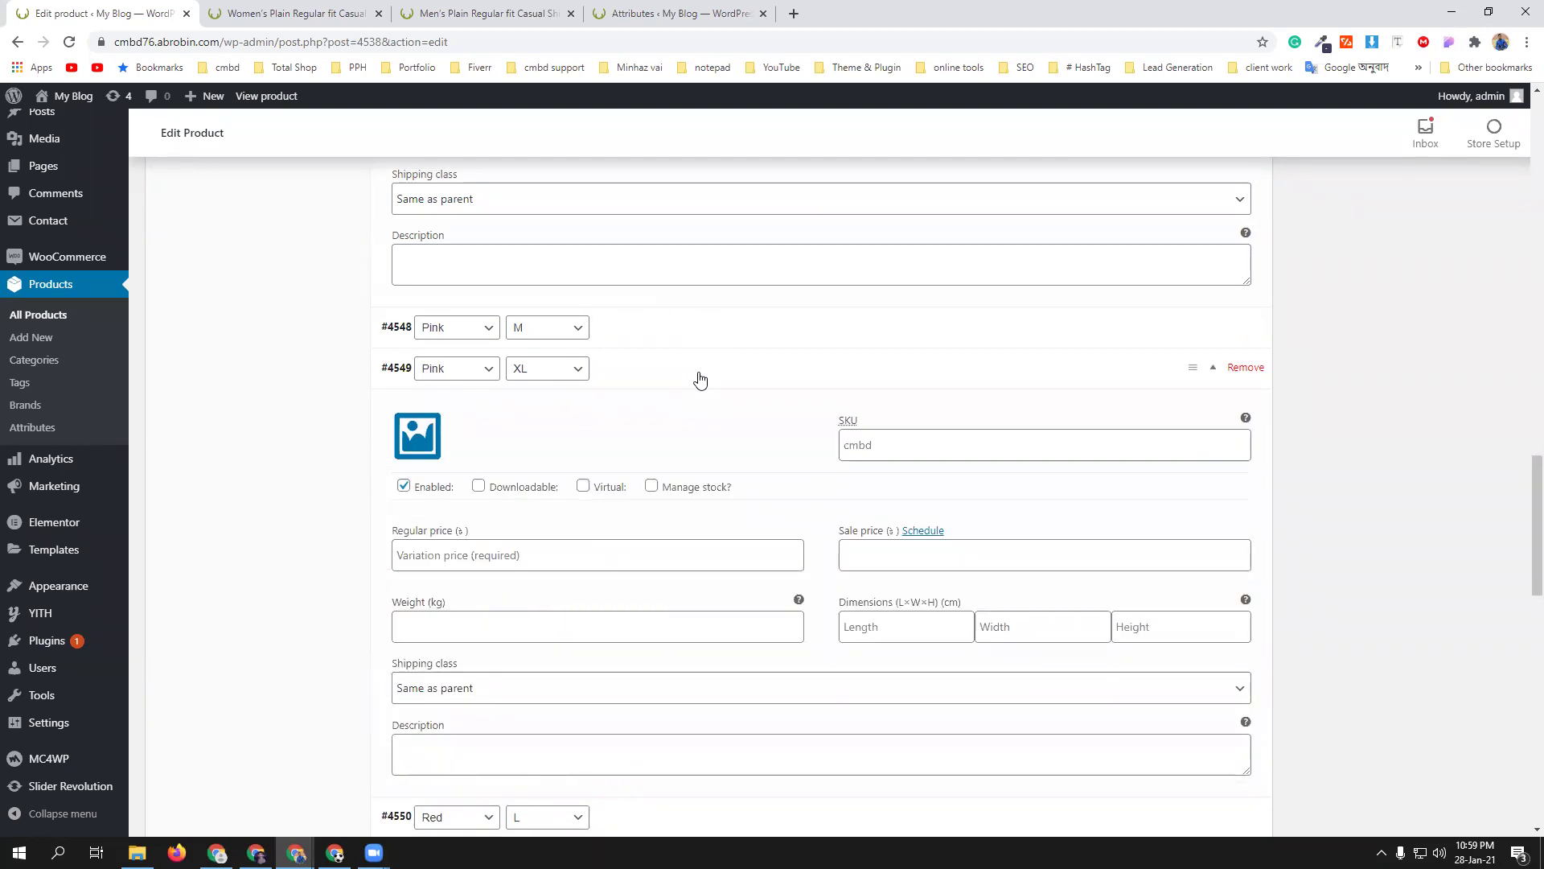
click(712, 374)
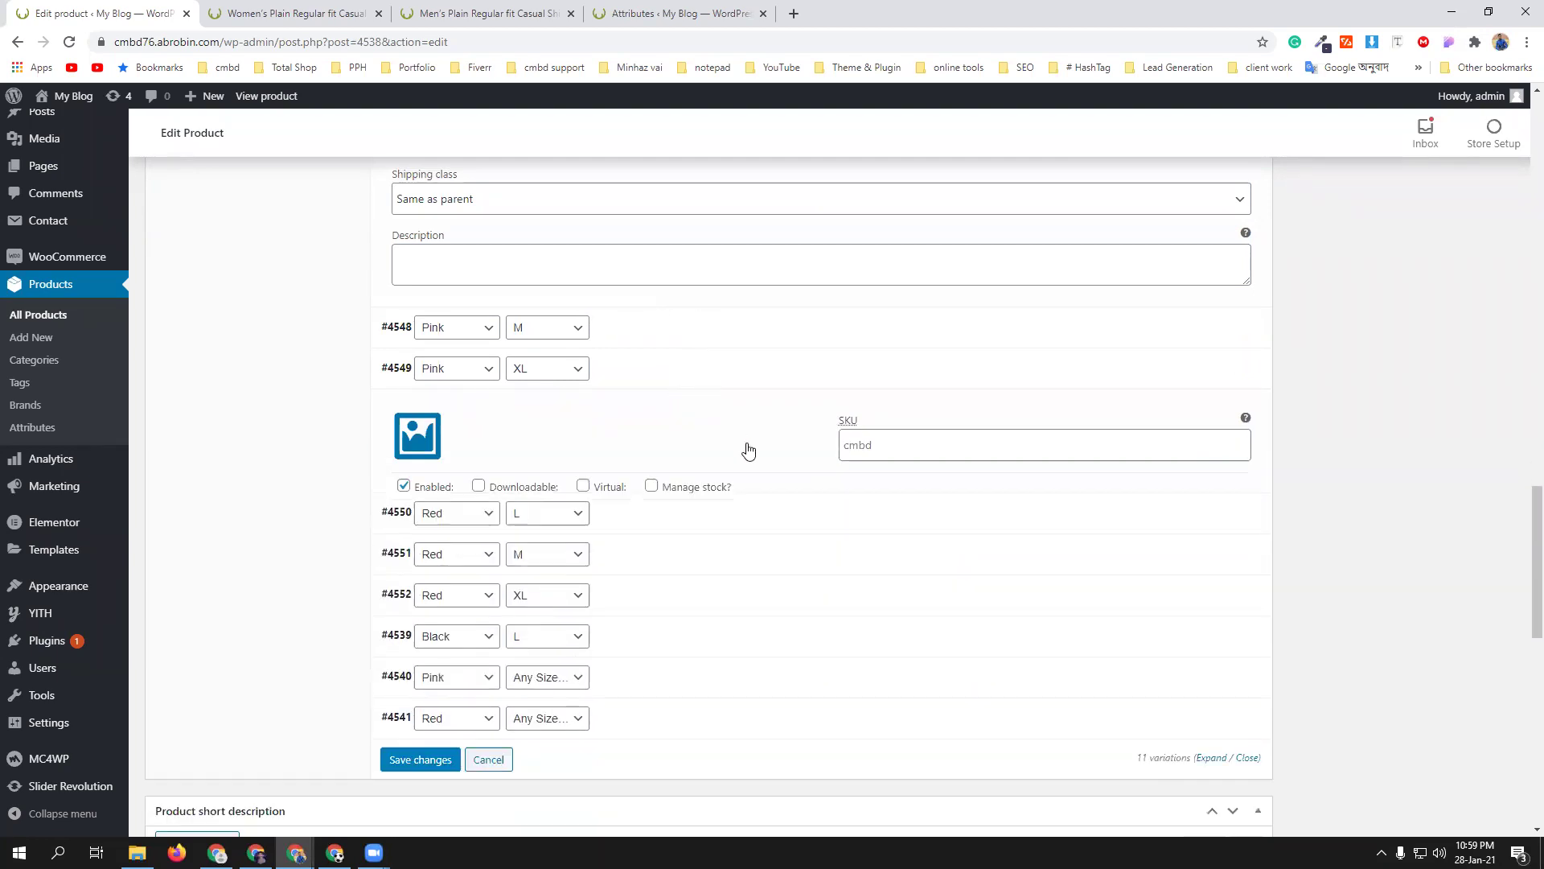
scroll(748, 450, up, 5)
scroll(748, 453, up, 5)
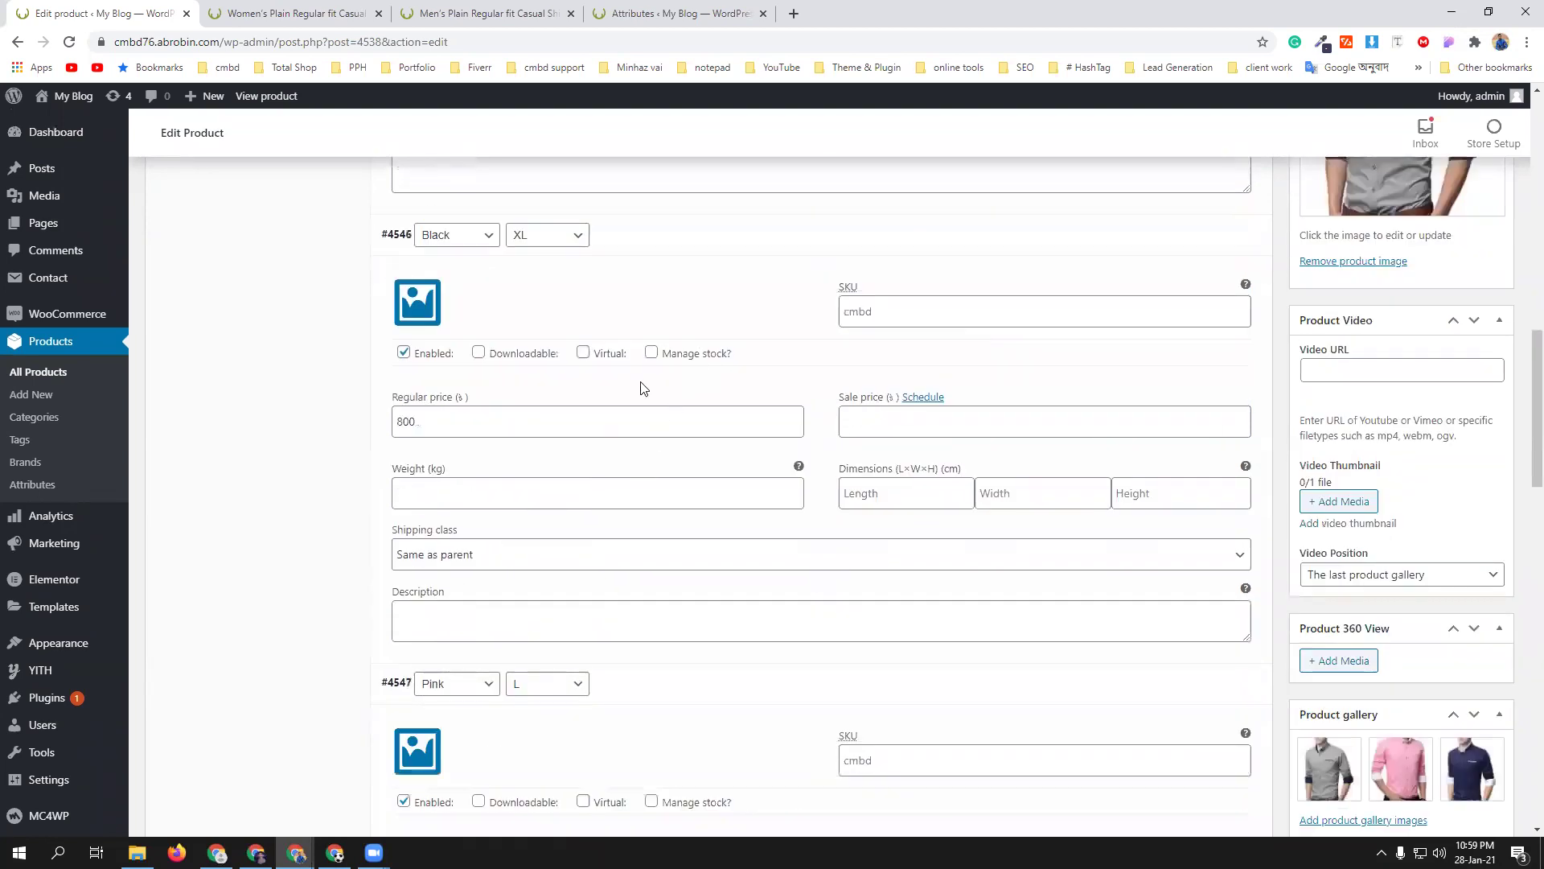
scroll(644, 389, up, 6)
click(708, 273)
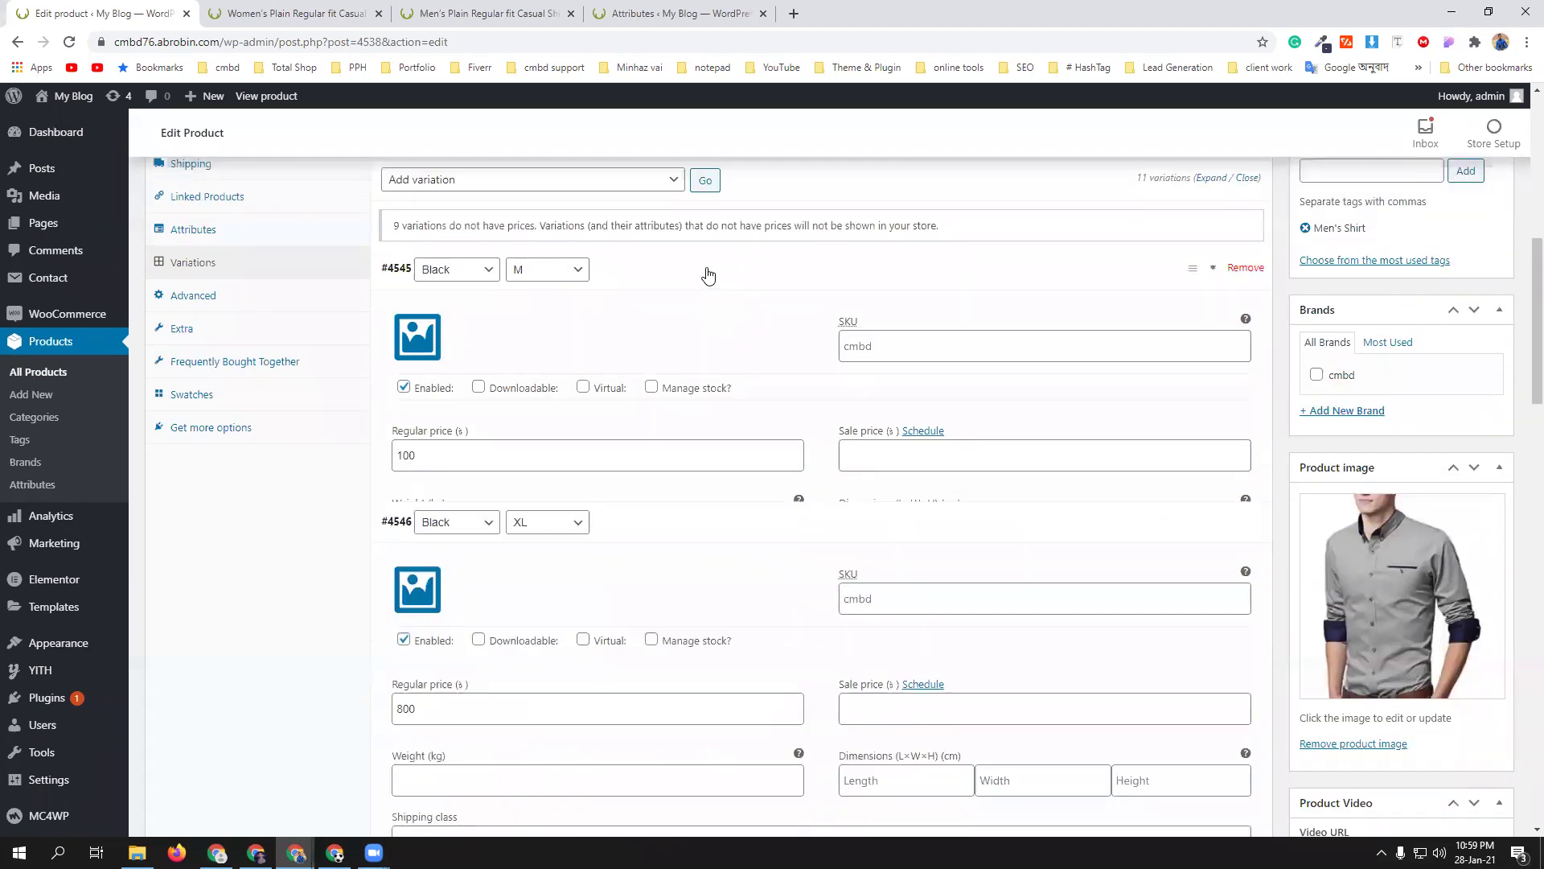
click(705, 316)
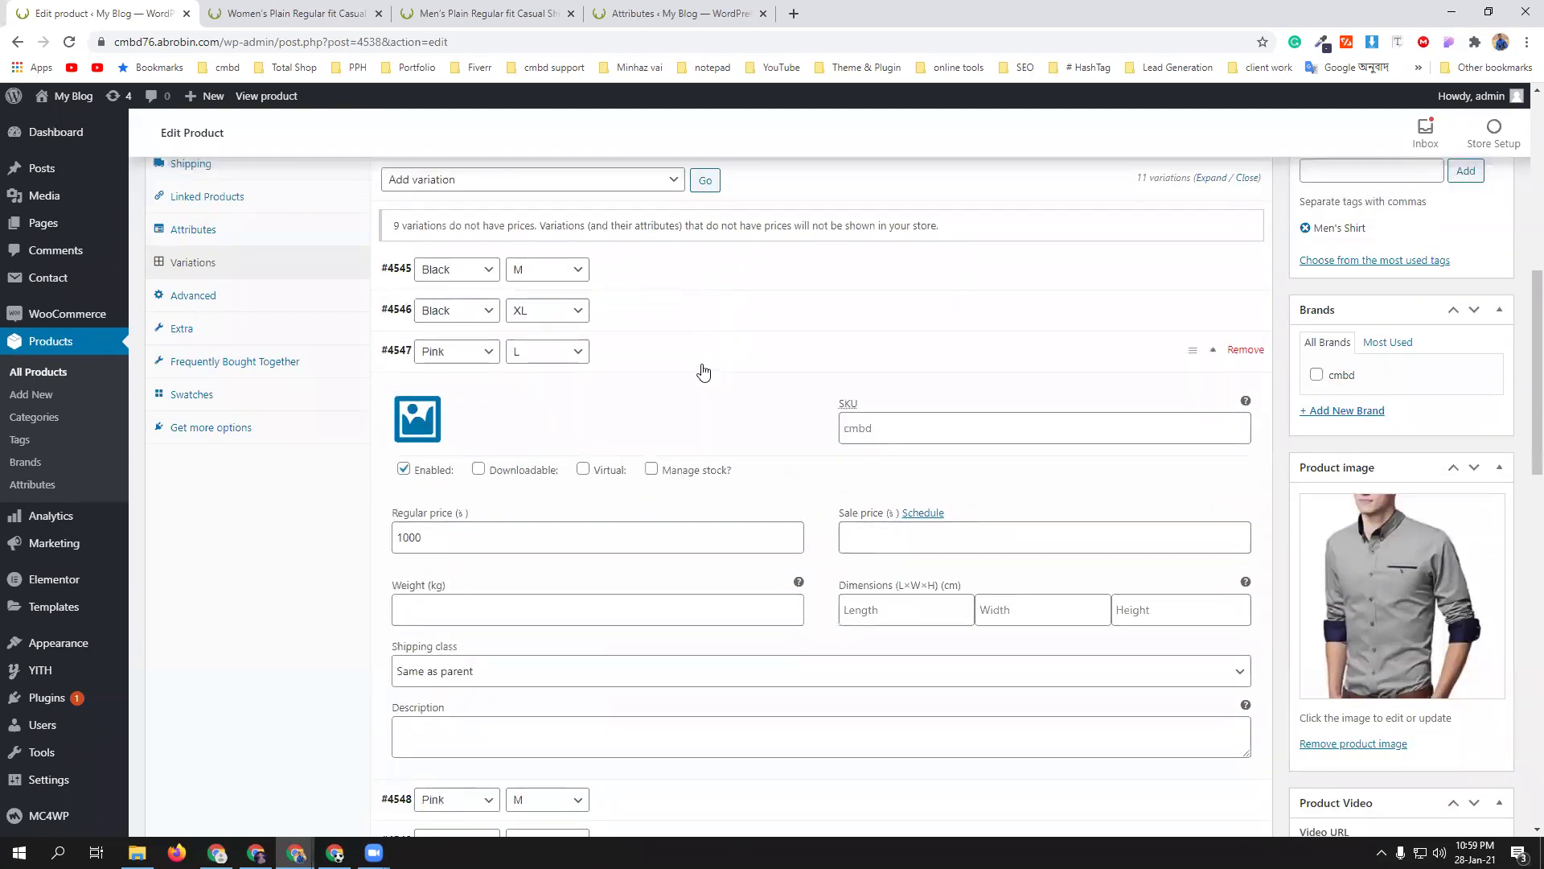
click(703, 370)
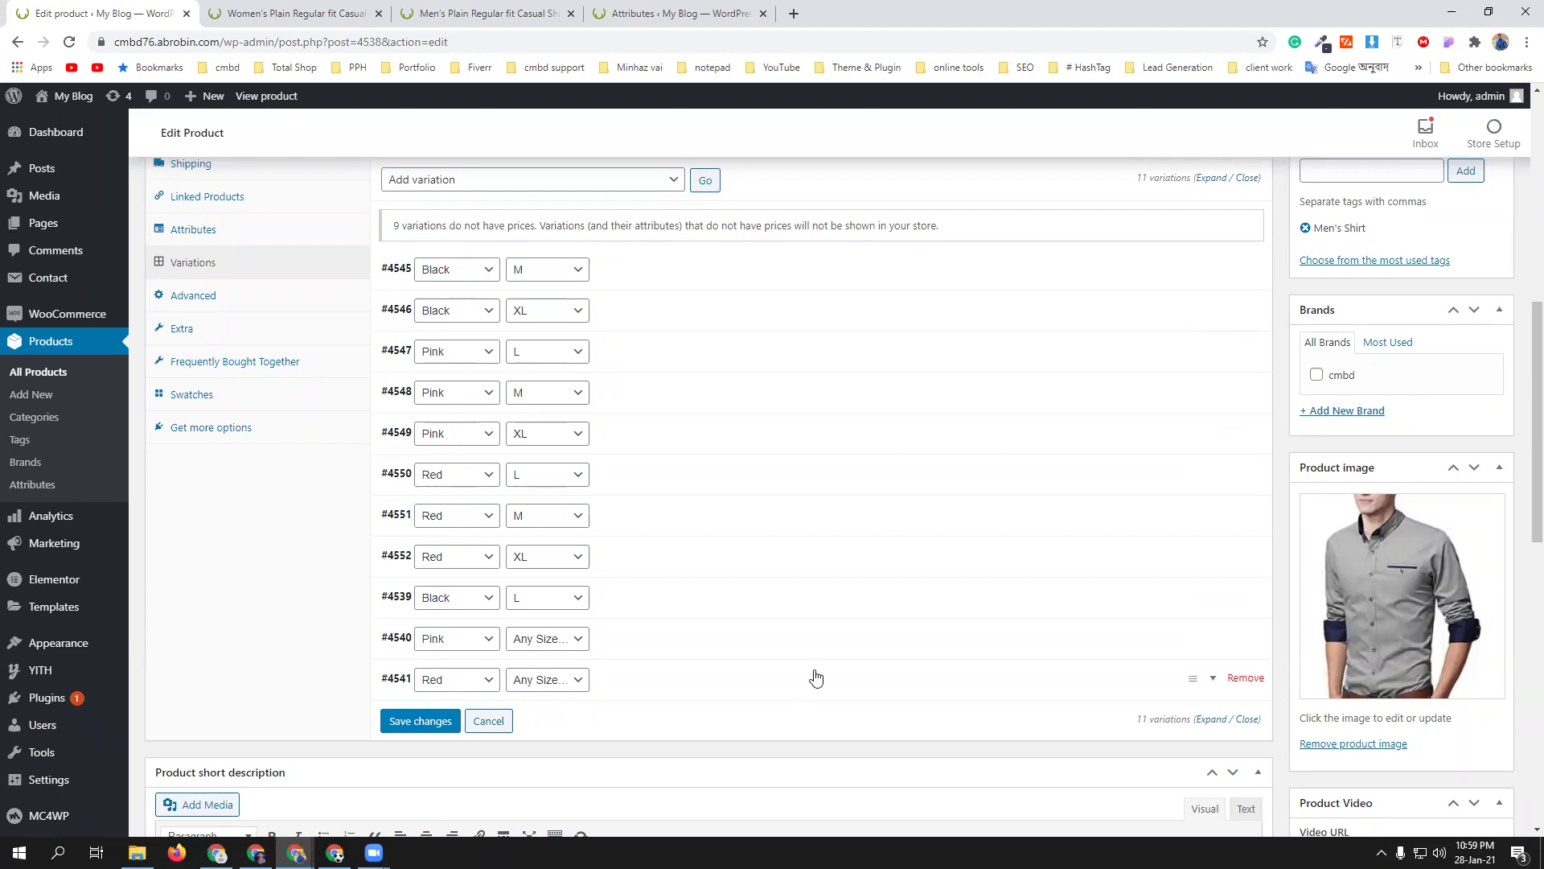
scroll(815, 678, up, 3)
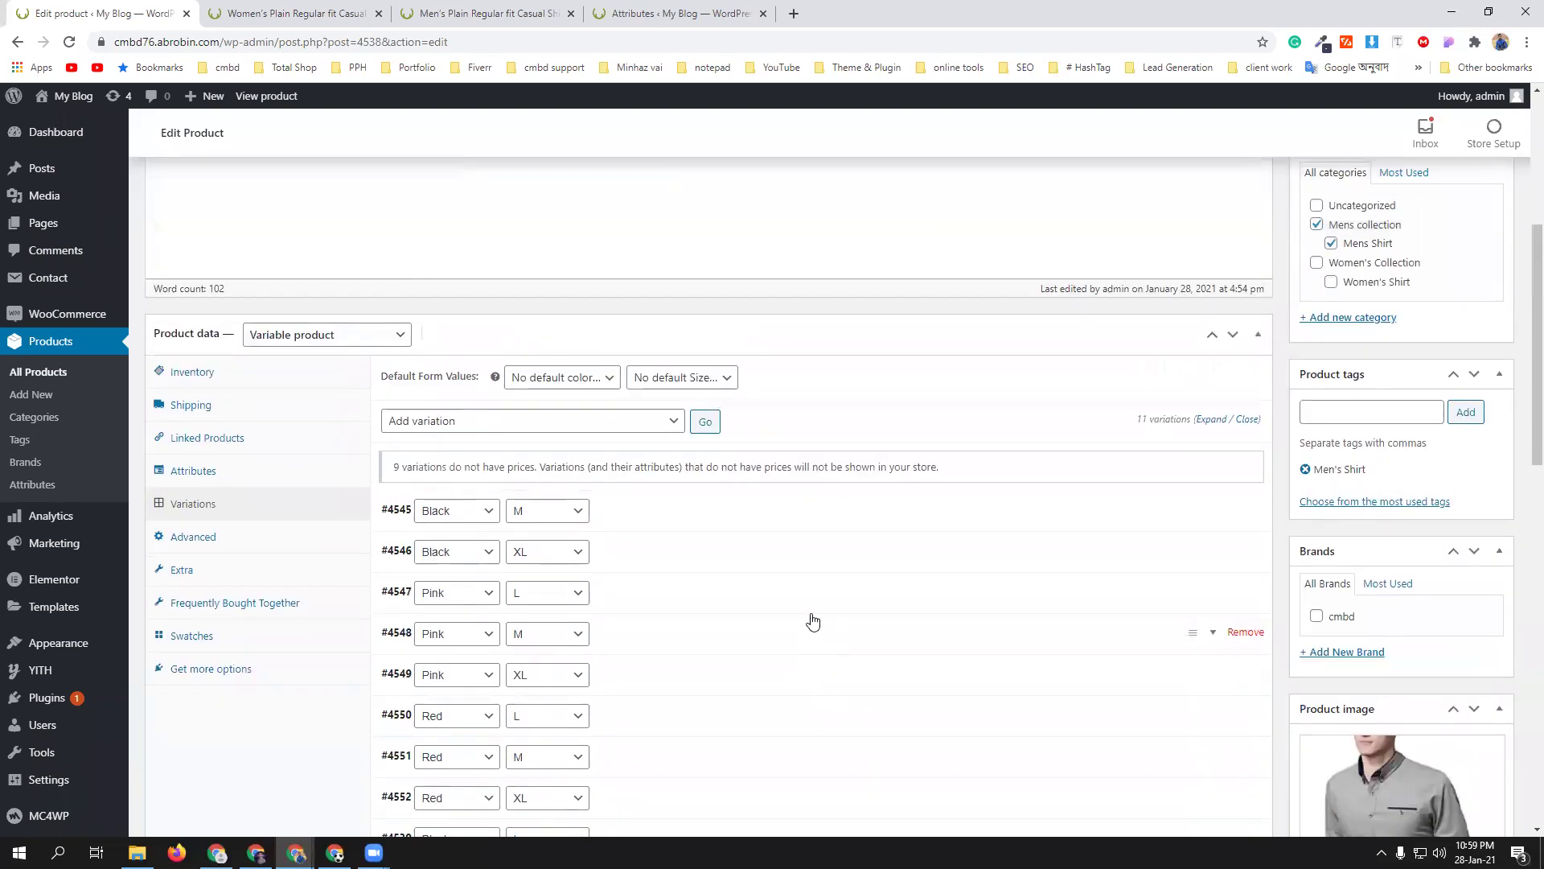
scroll(811, 617, down, 7)
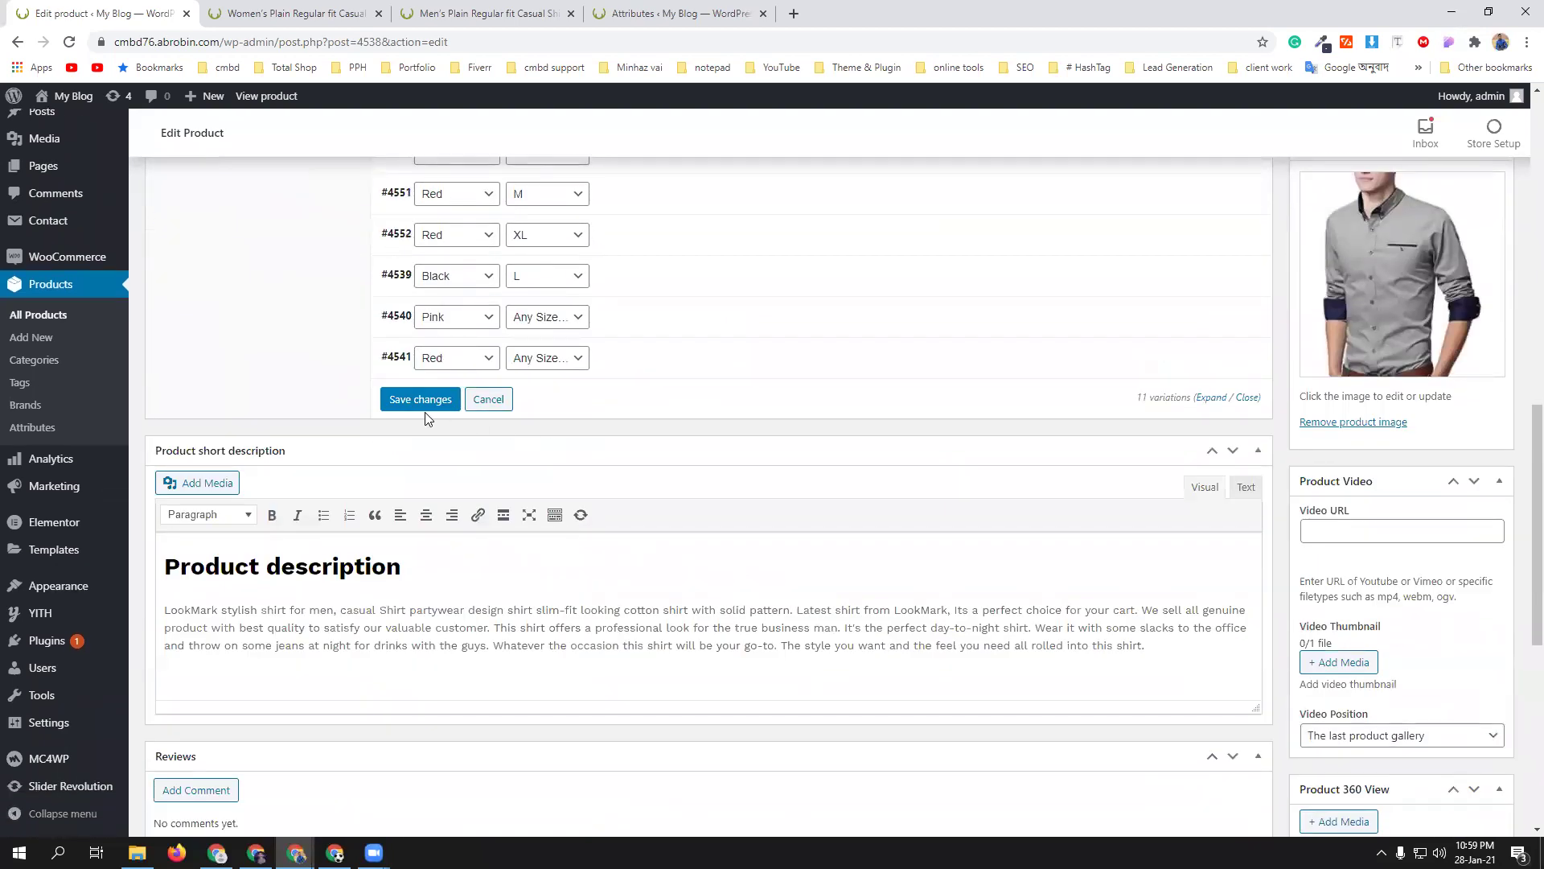
scroll(576, 448, up, 4)
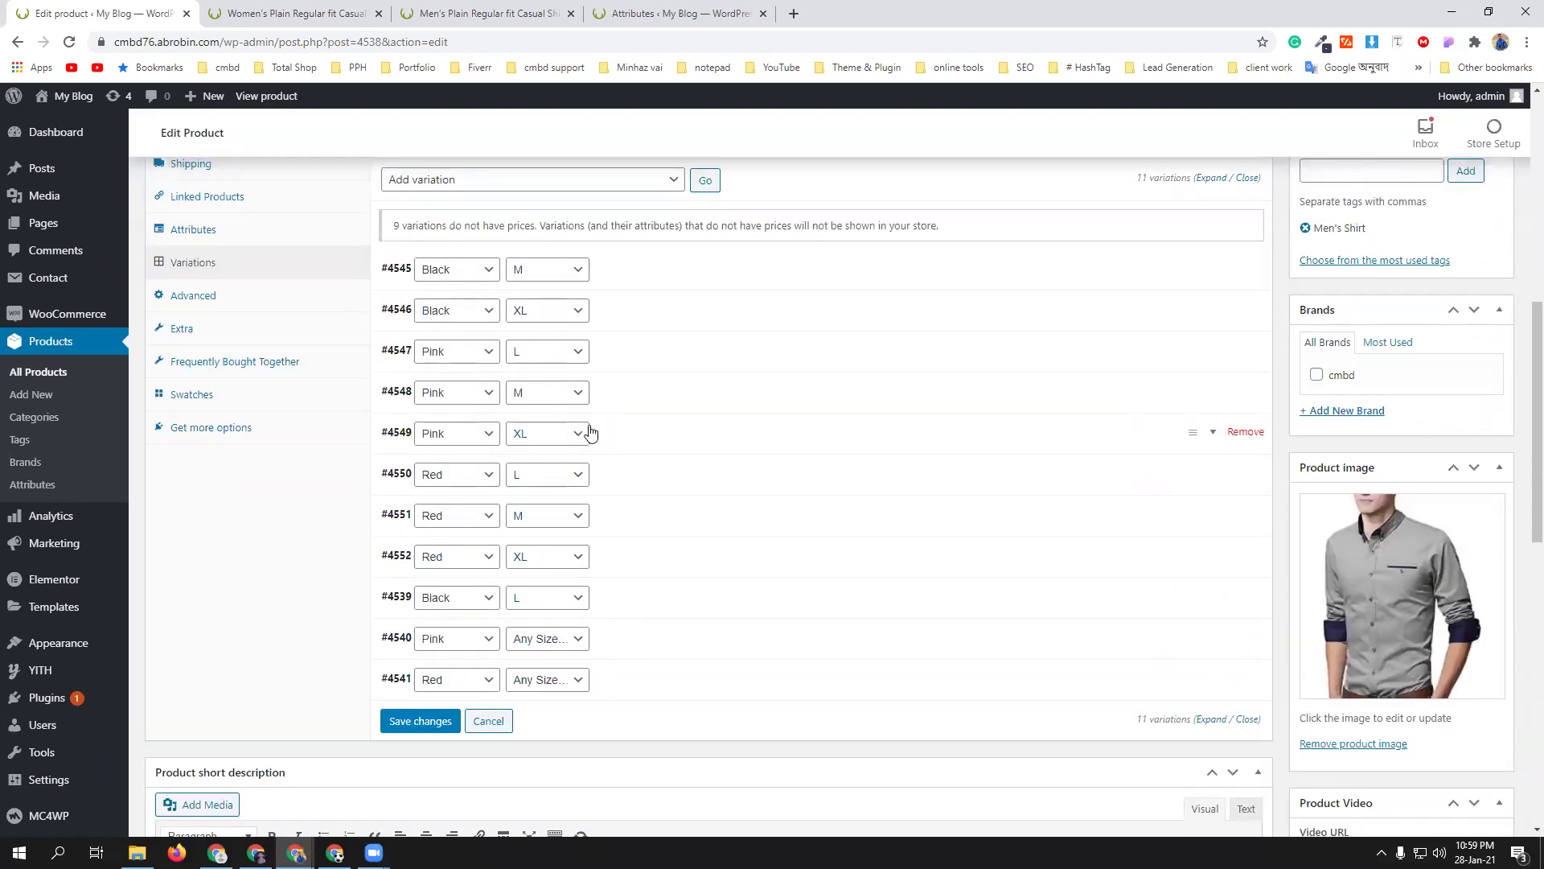
- Give Pink XL a regular price of 2500 and save the variation changes
click(644, 435)
scroll(735, 472, down, 5)
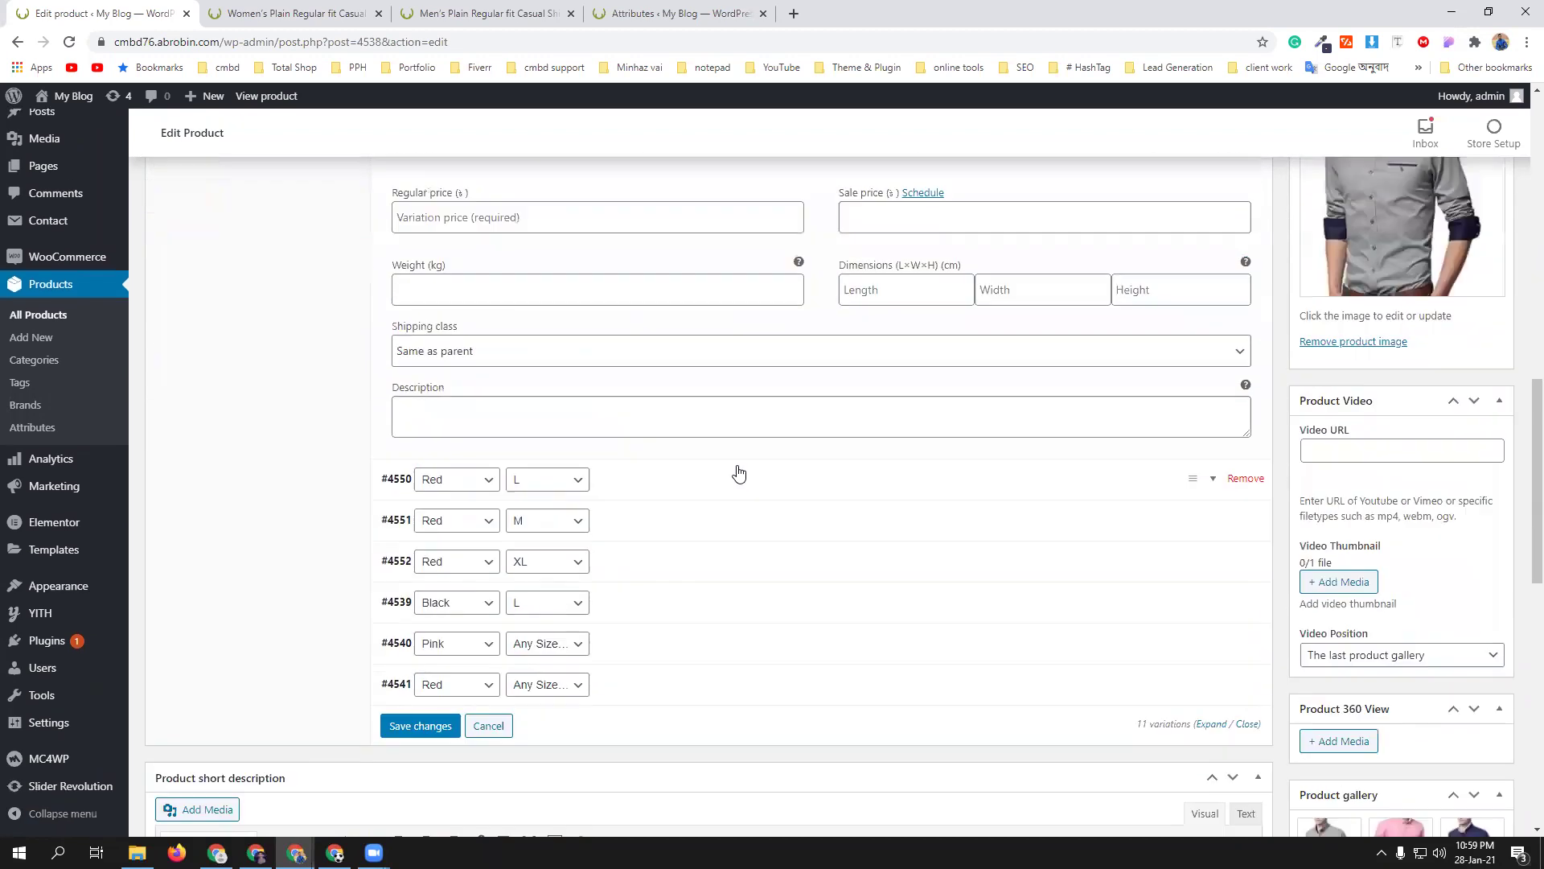
click(442, 222)
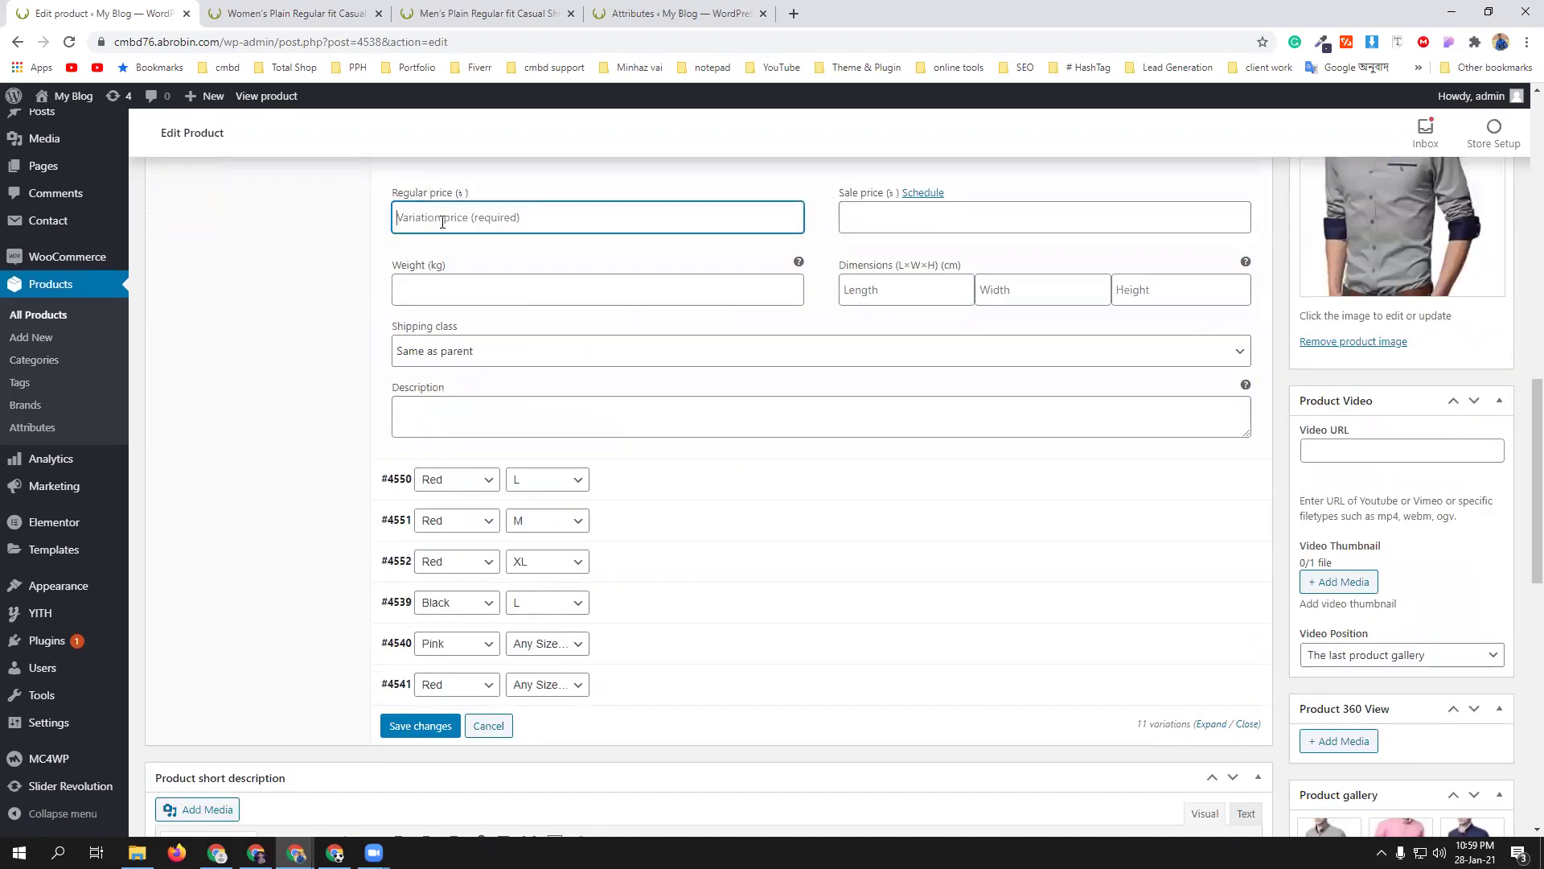
text(2500)
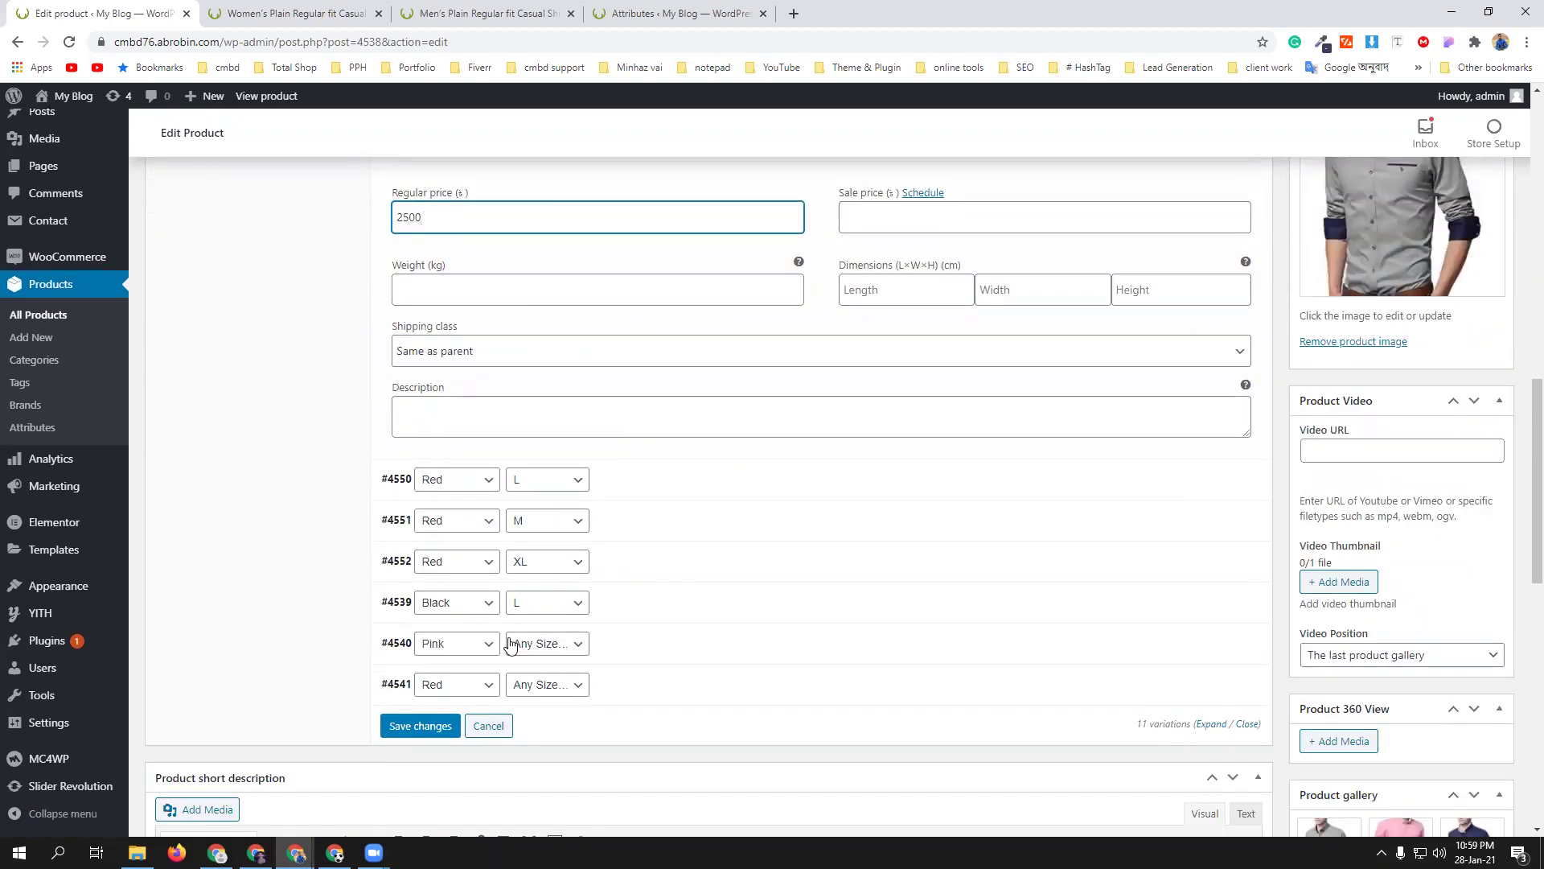
scroll(705, 594, down, 3)
click(432, 486)
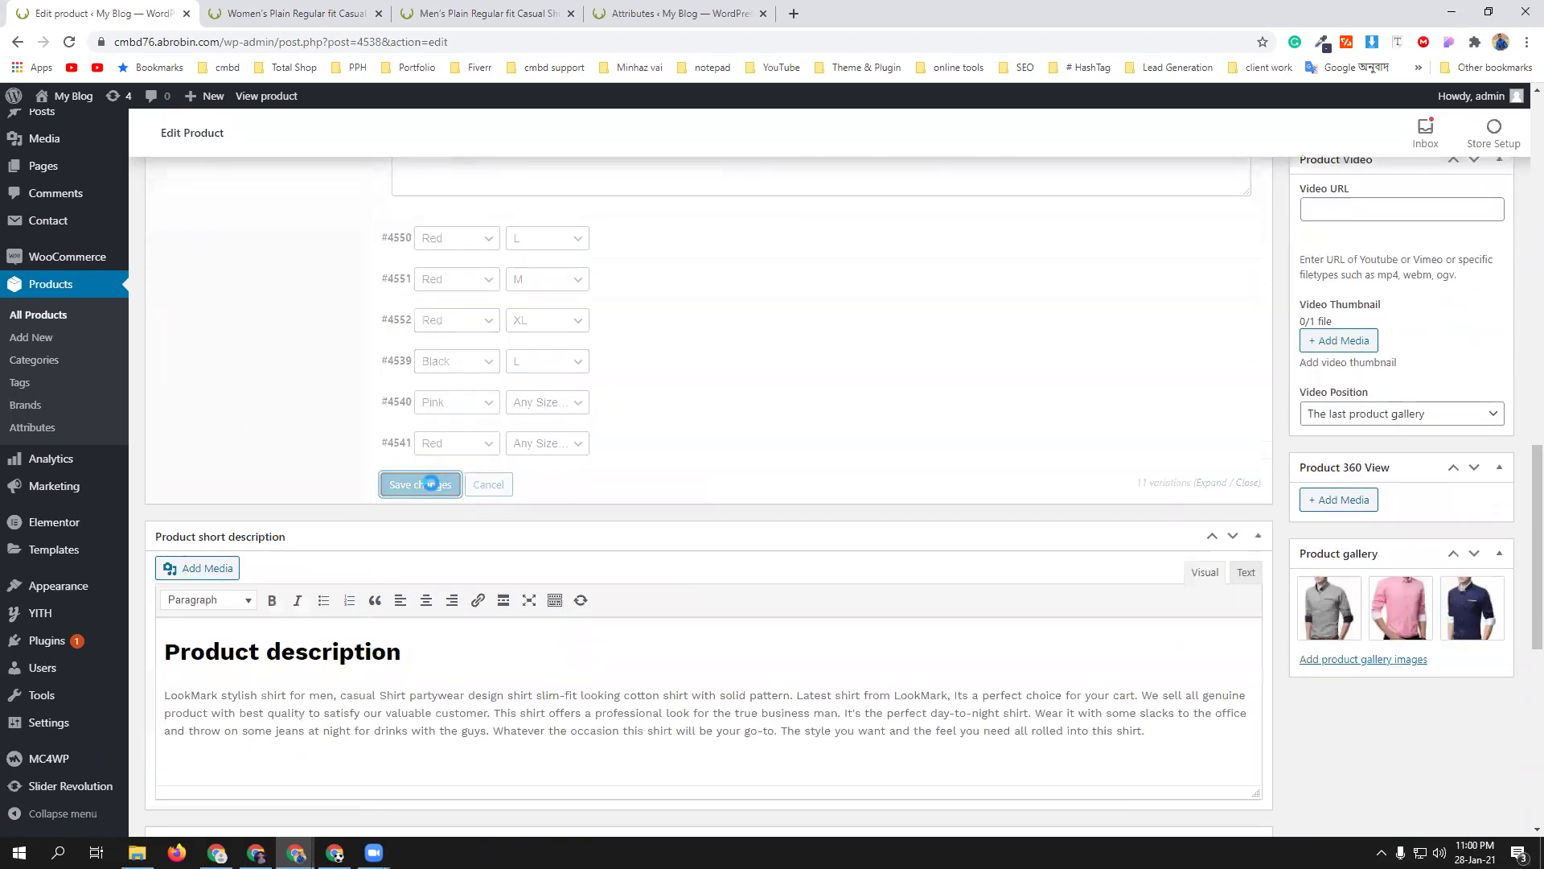
scroll(442, 322, down, 5)
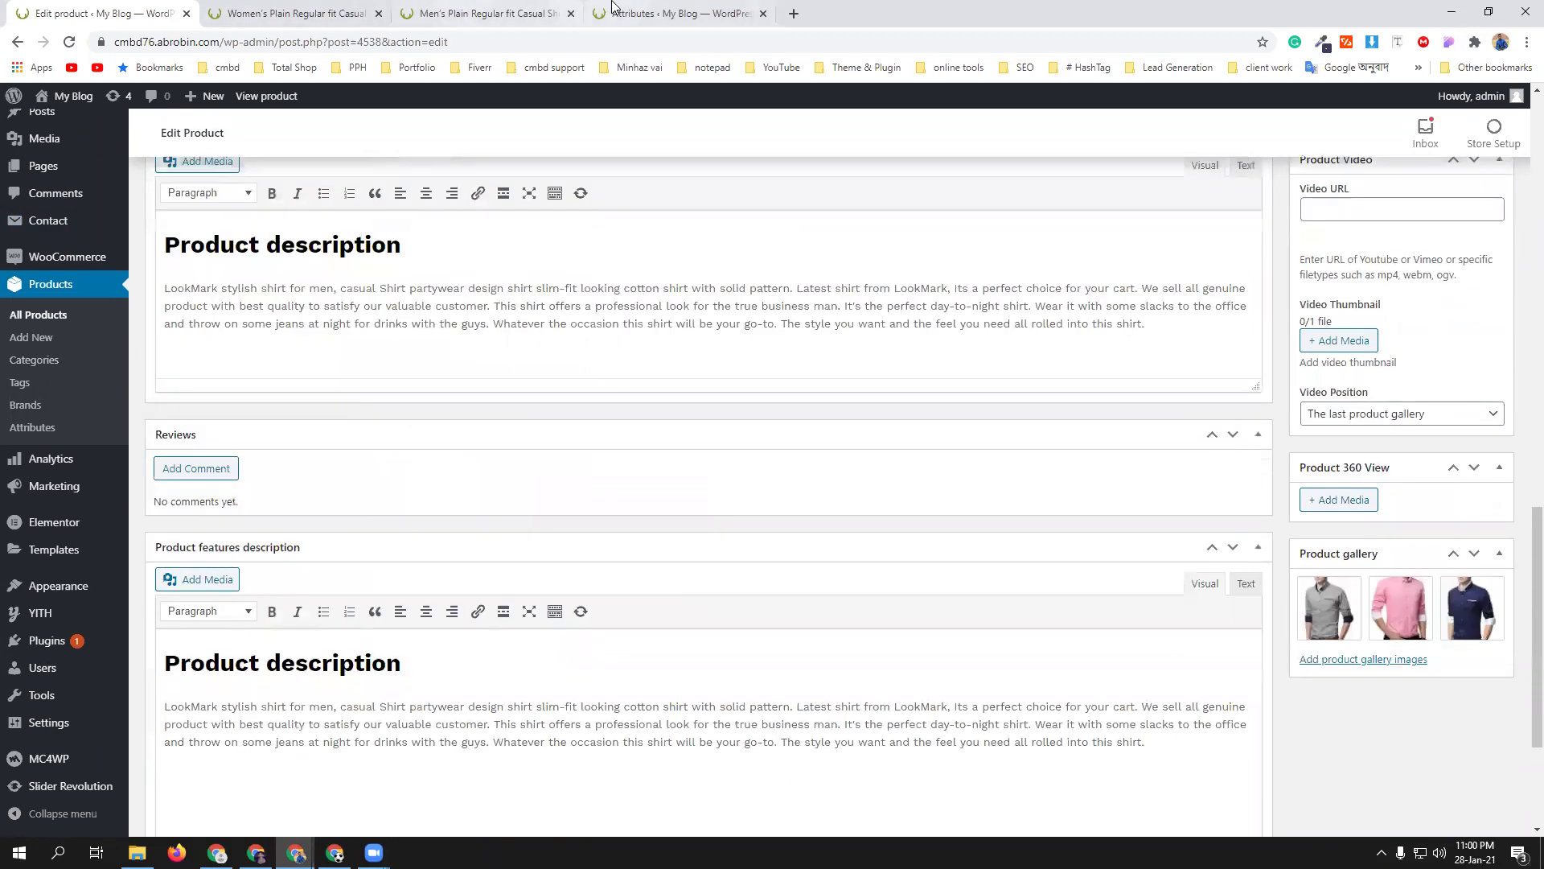
- On the storefront shirt page, check Black's prices in sizes L, M and XL
click(472, 14)
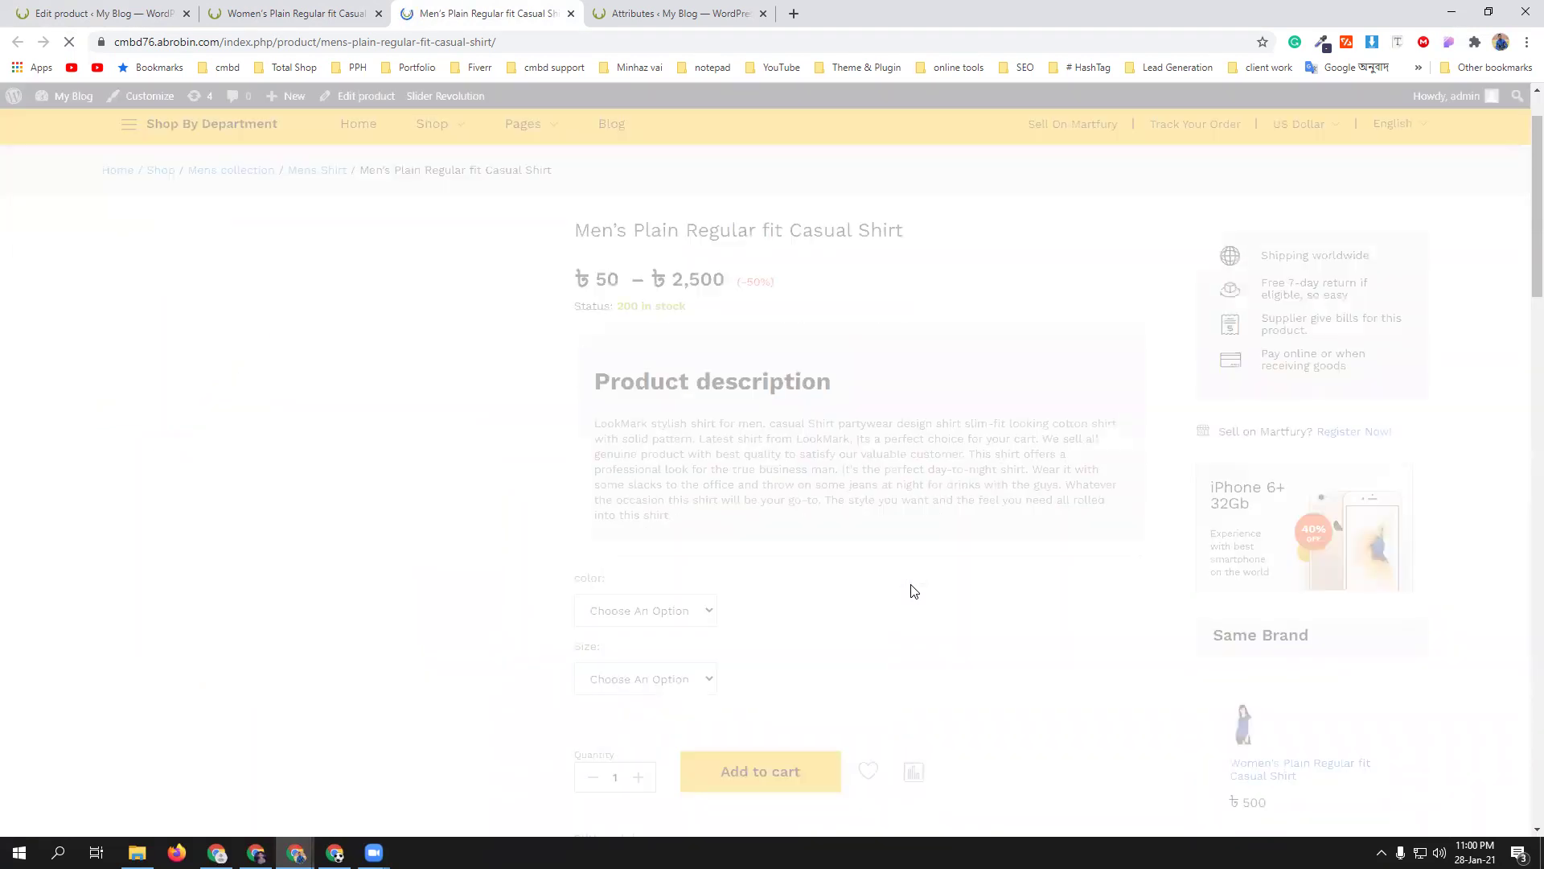
scroll(921, 587, down, 2)
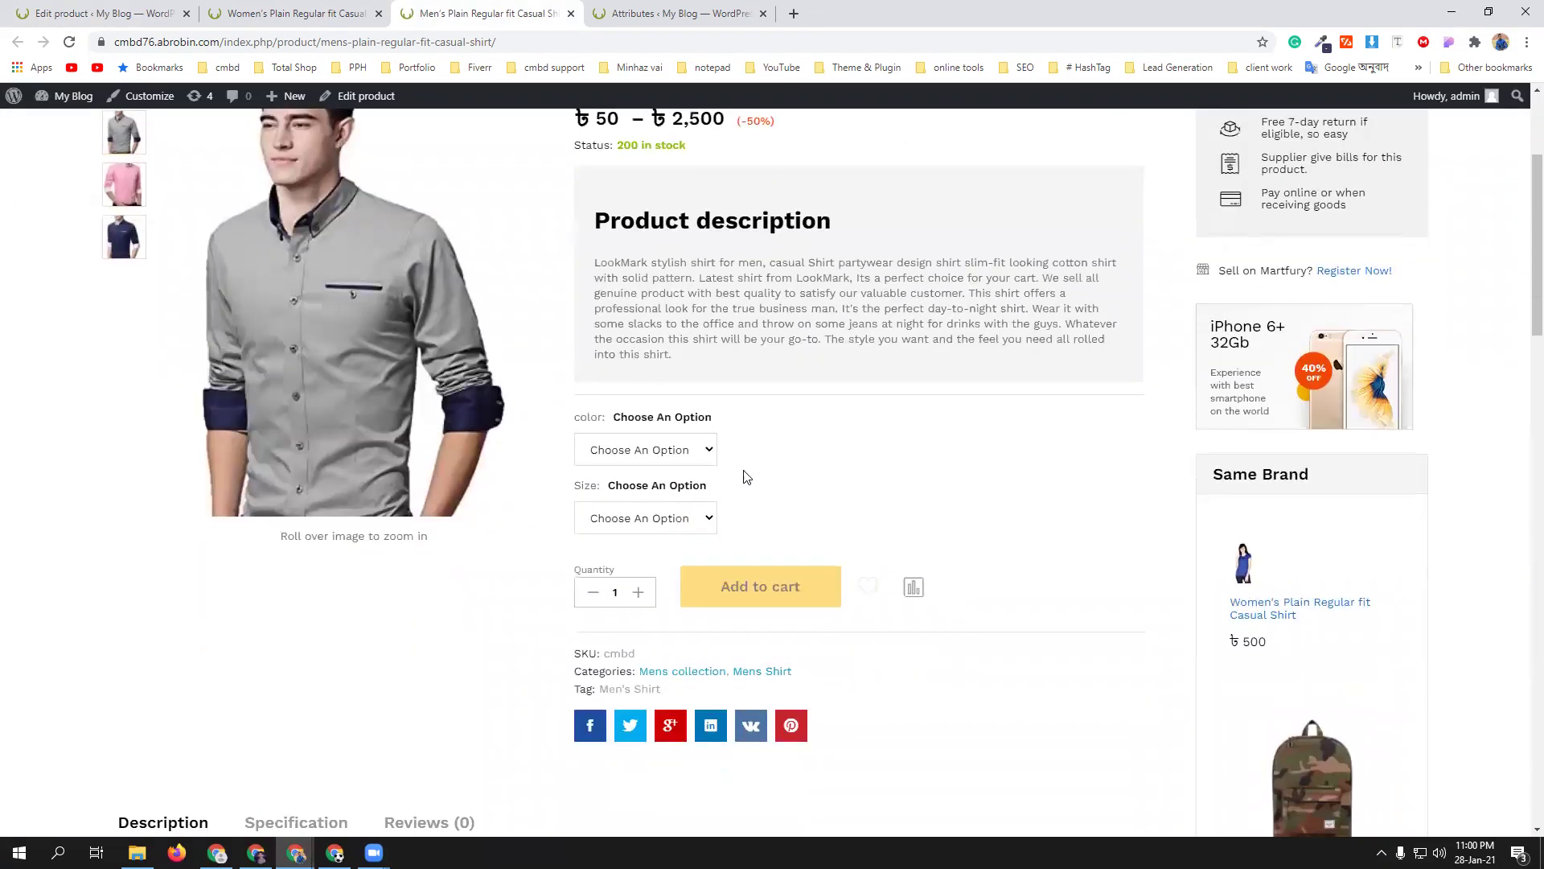
click(697, 453)
click(680, 489)
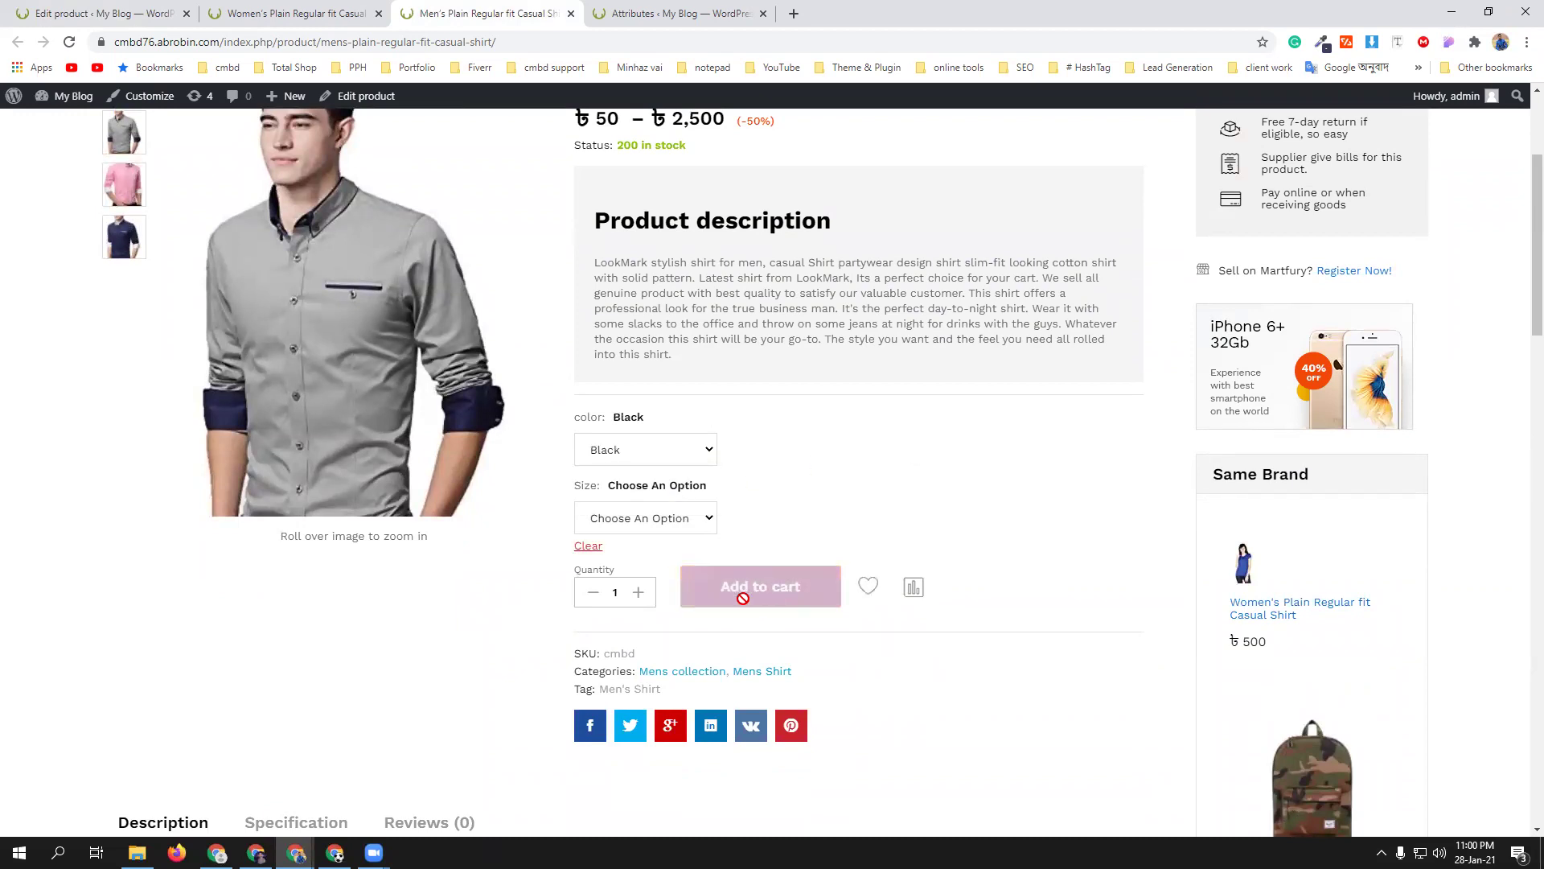
click(690, 520)
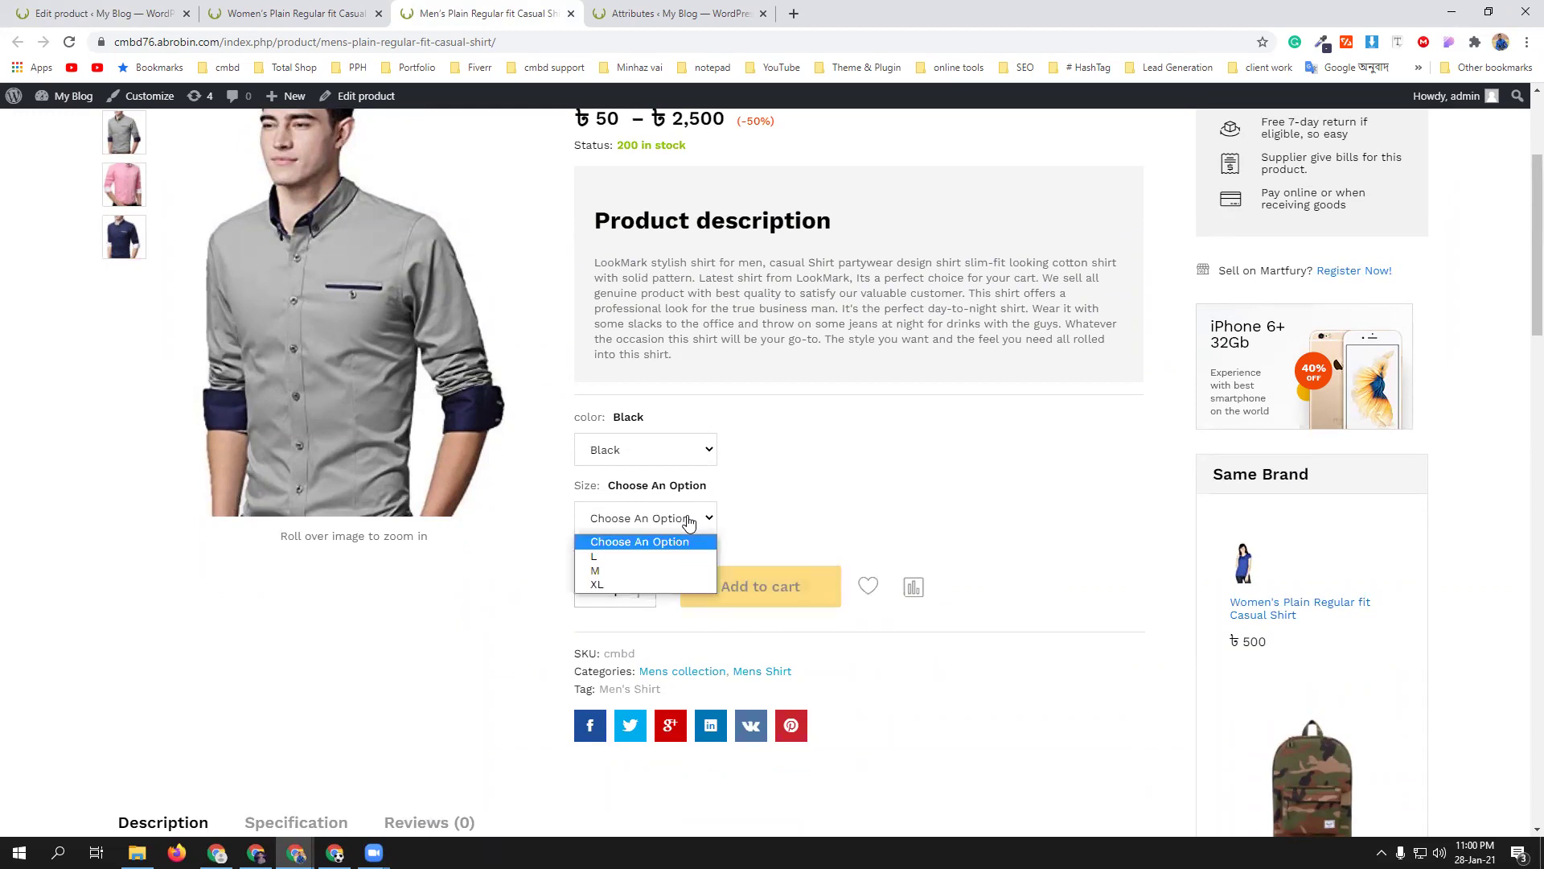
click(664, 555)
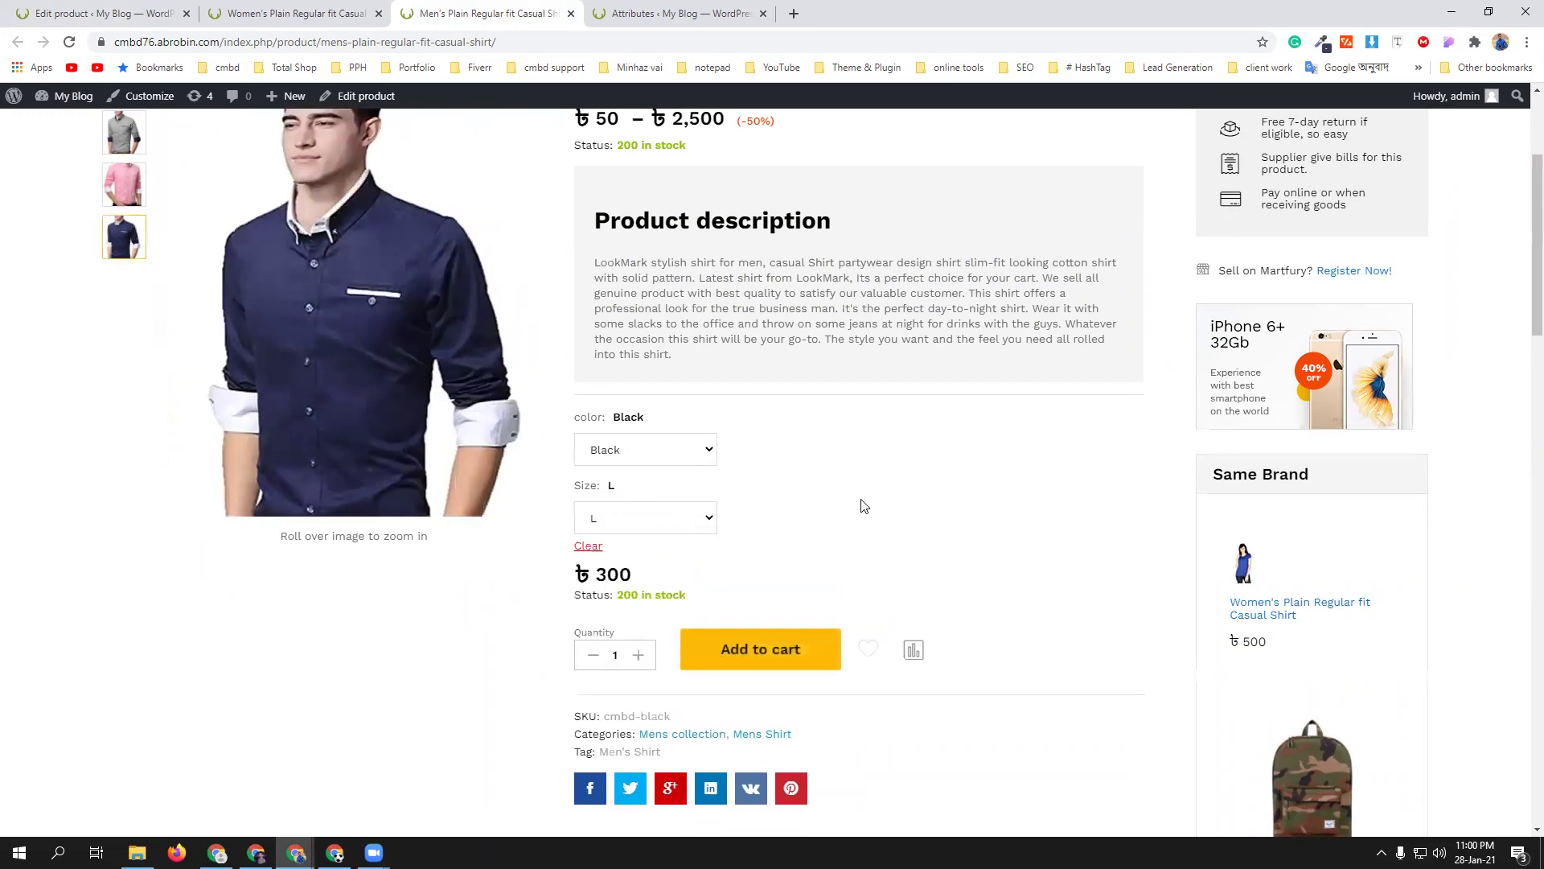
click(697, 529)
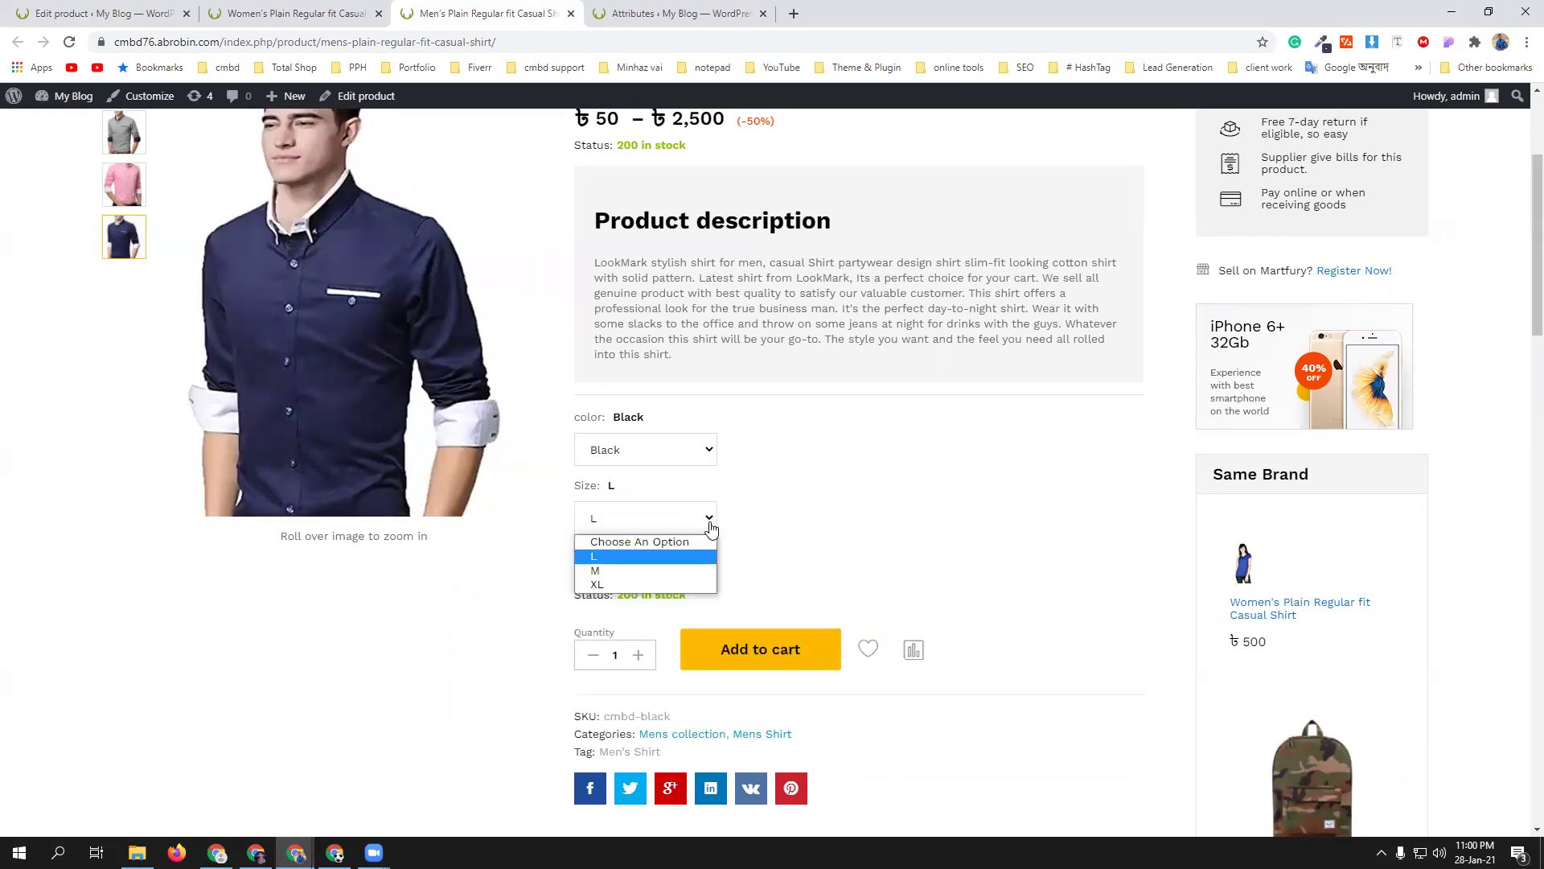
click(664, 571)
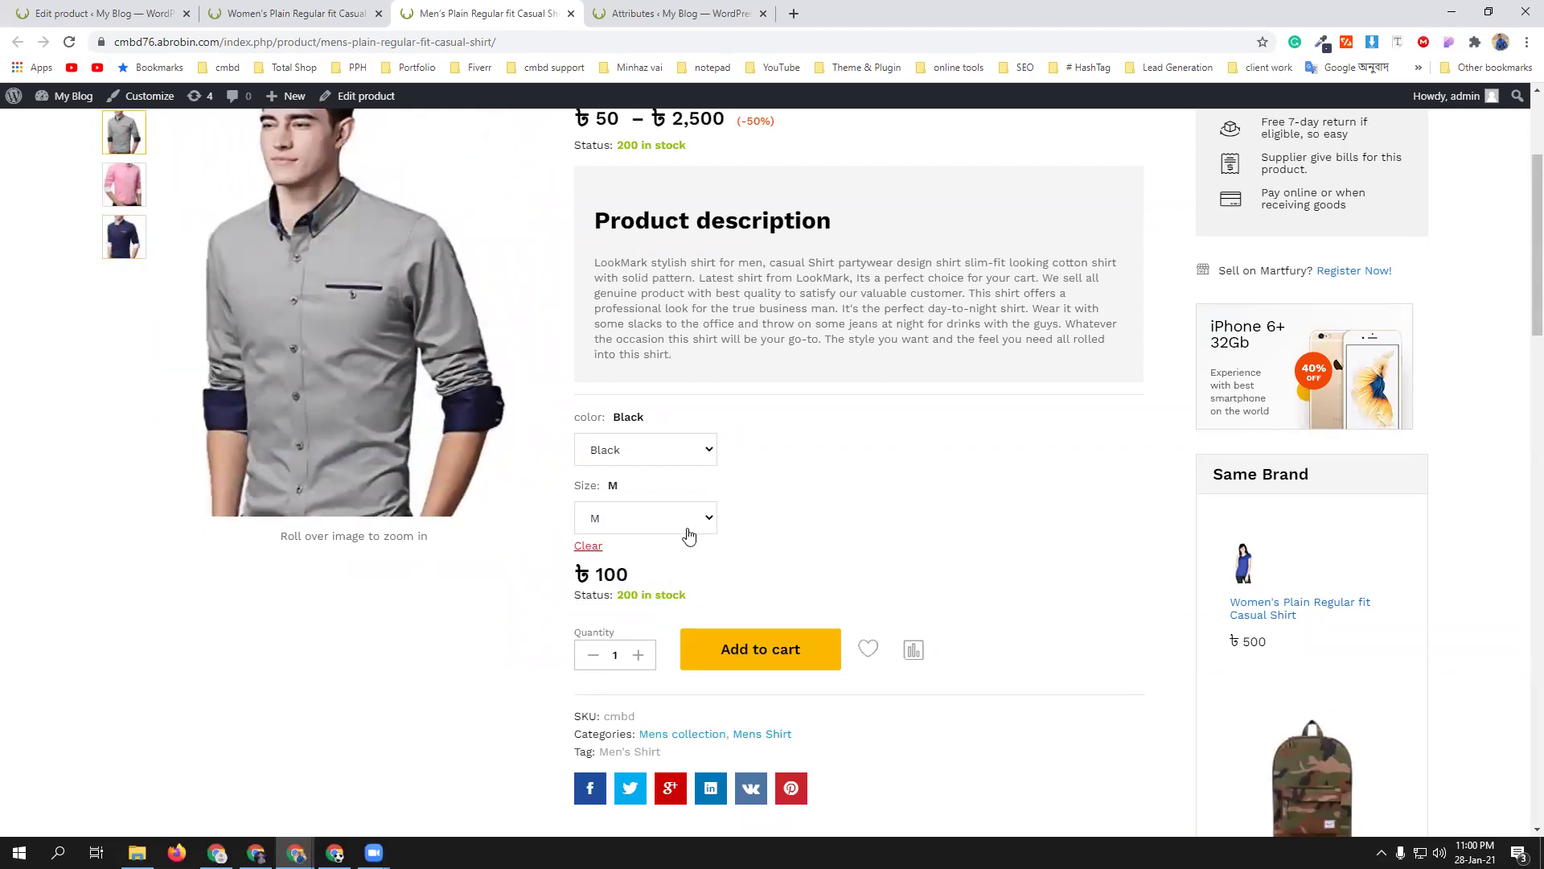
click(689, 530)
click(675, 586)
- Switch the colour to Pink and check sizes L and M, landing on ৳50
click(701, 452)
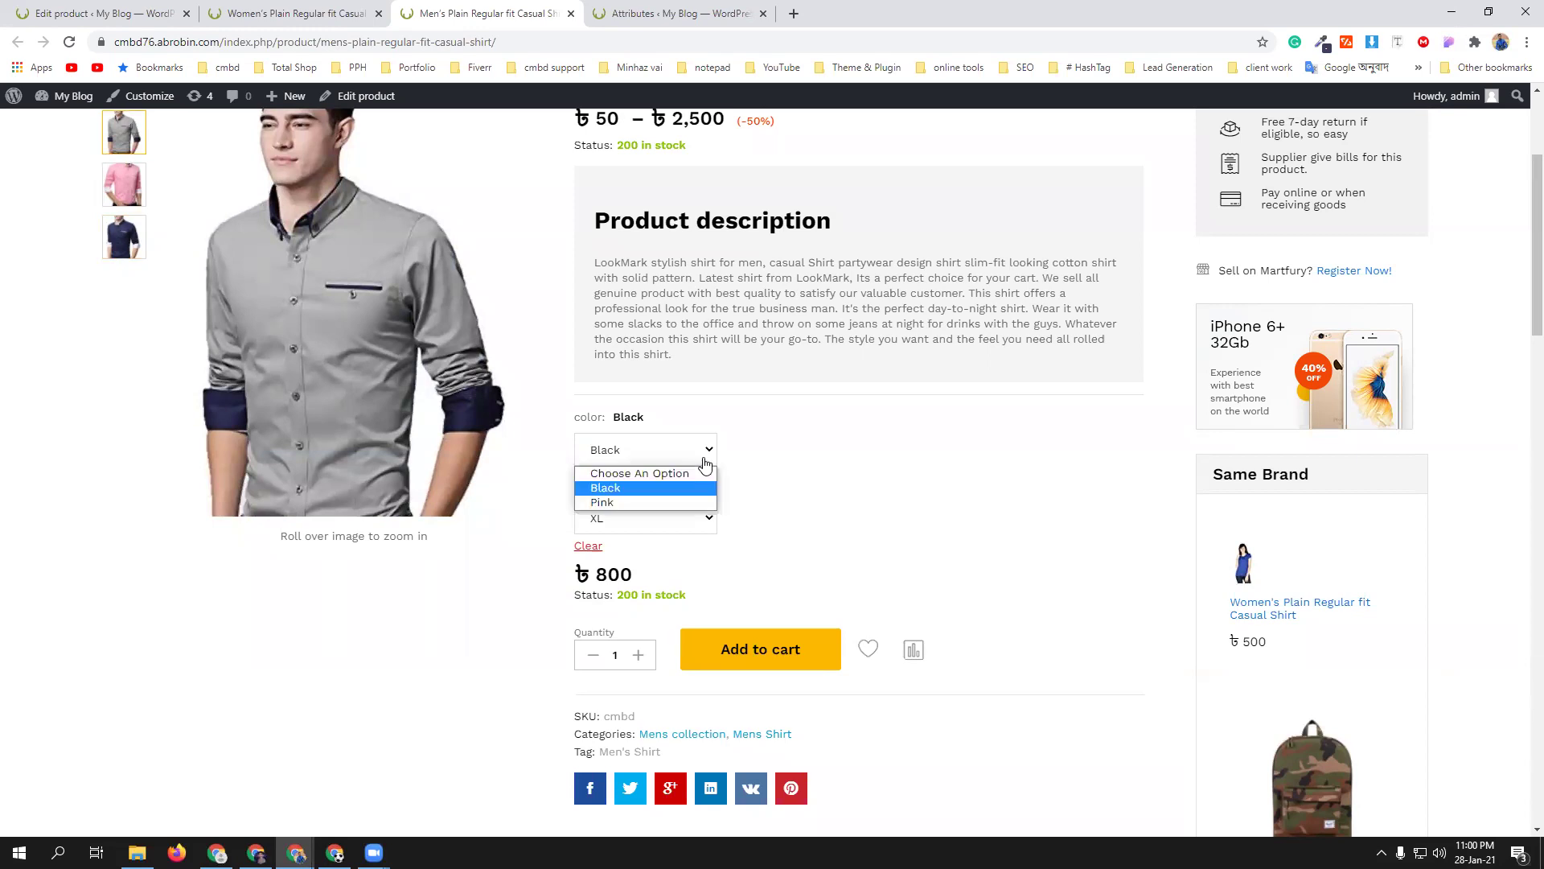
click(690, 499)
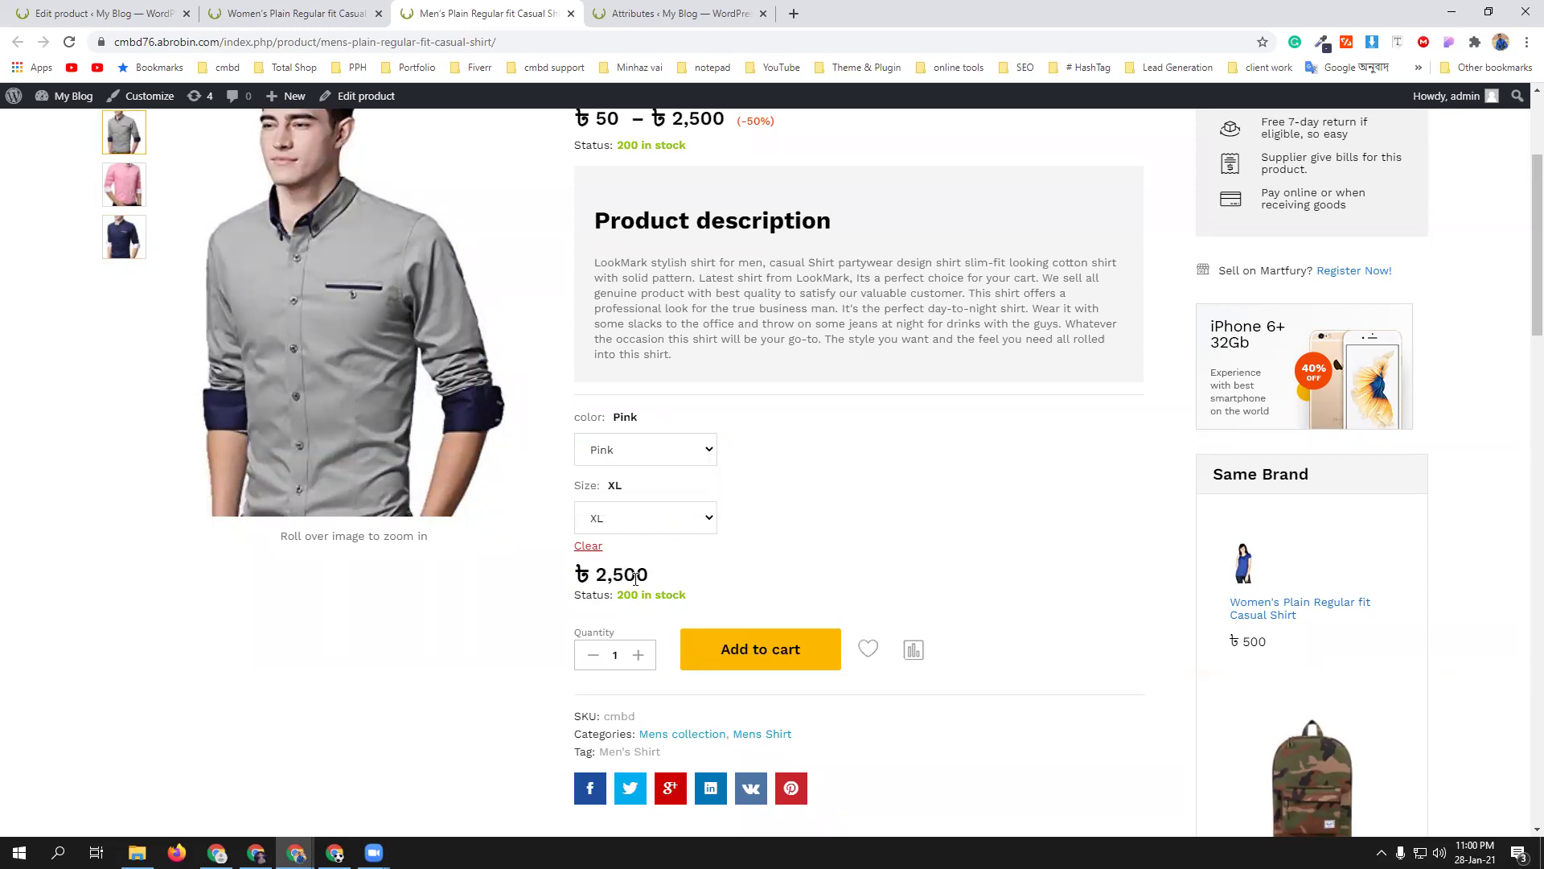
click(700, 519)
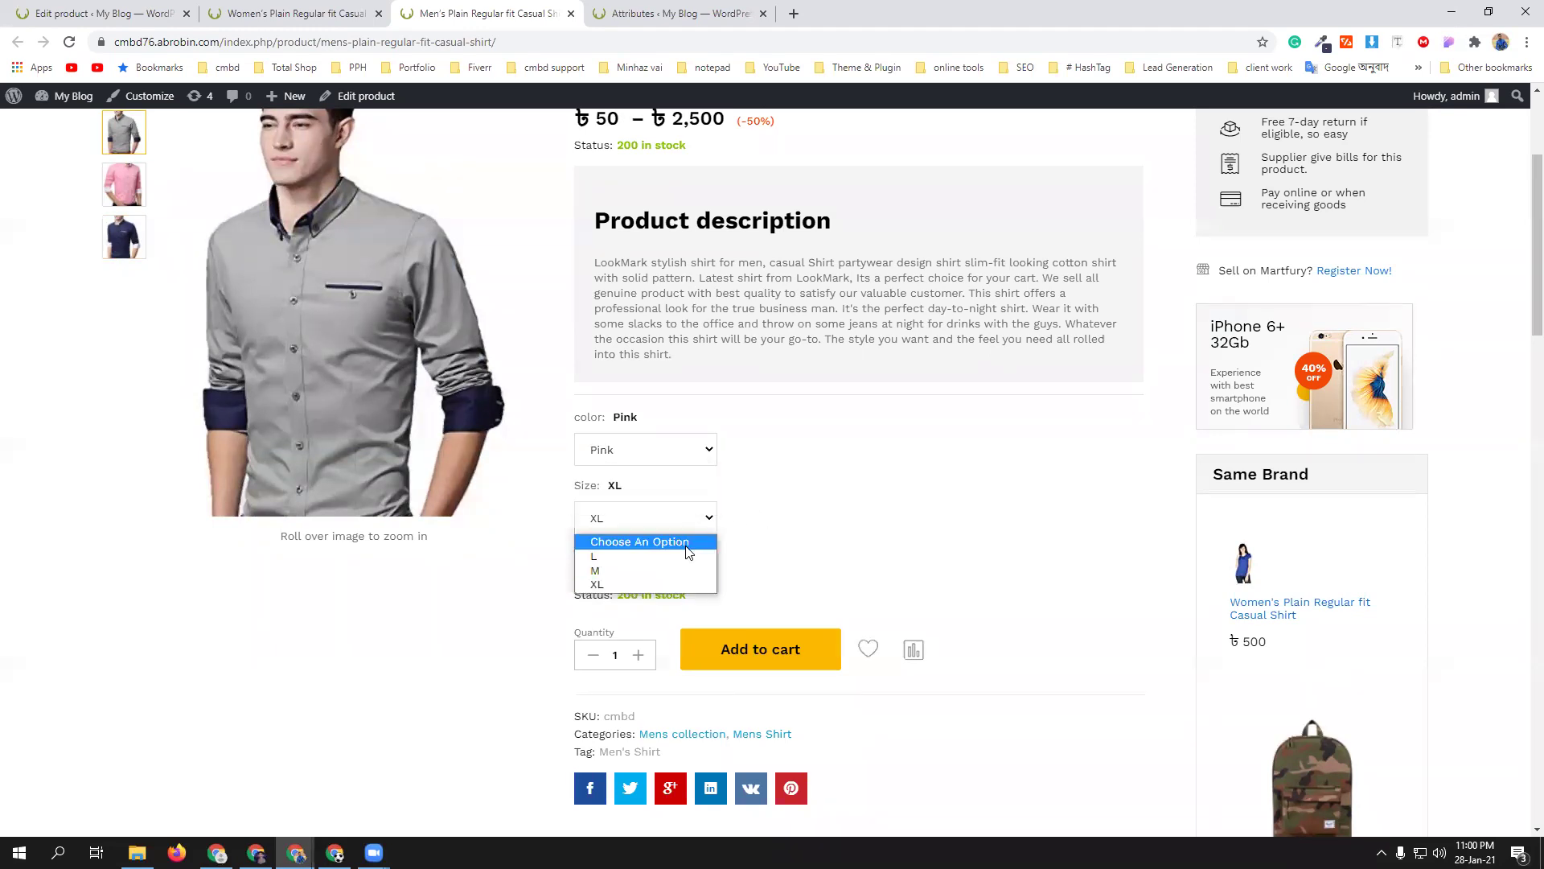
click(683, 558)
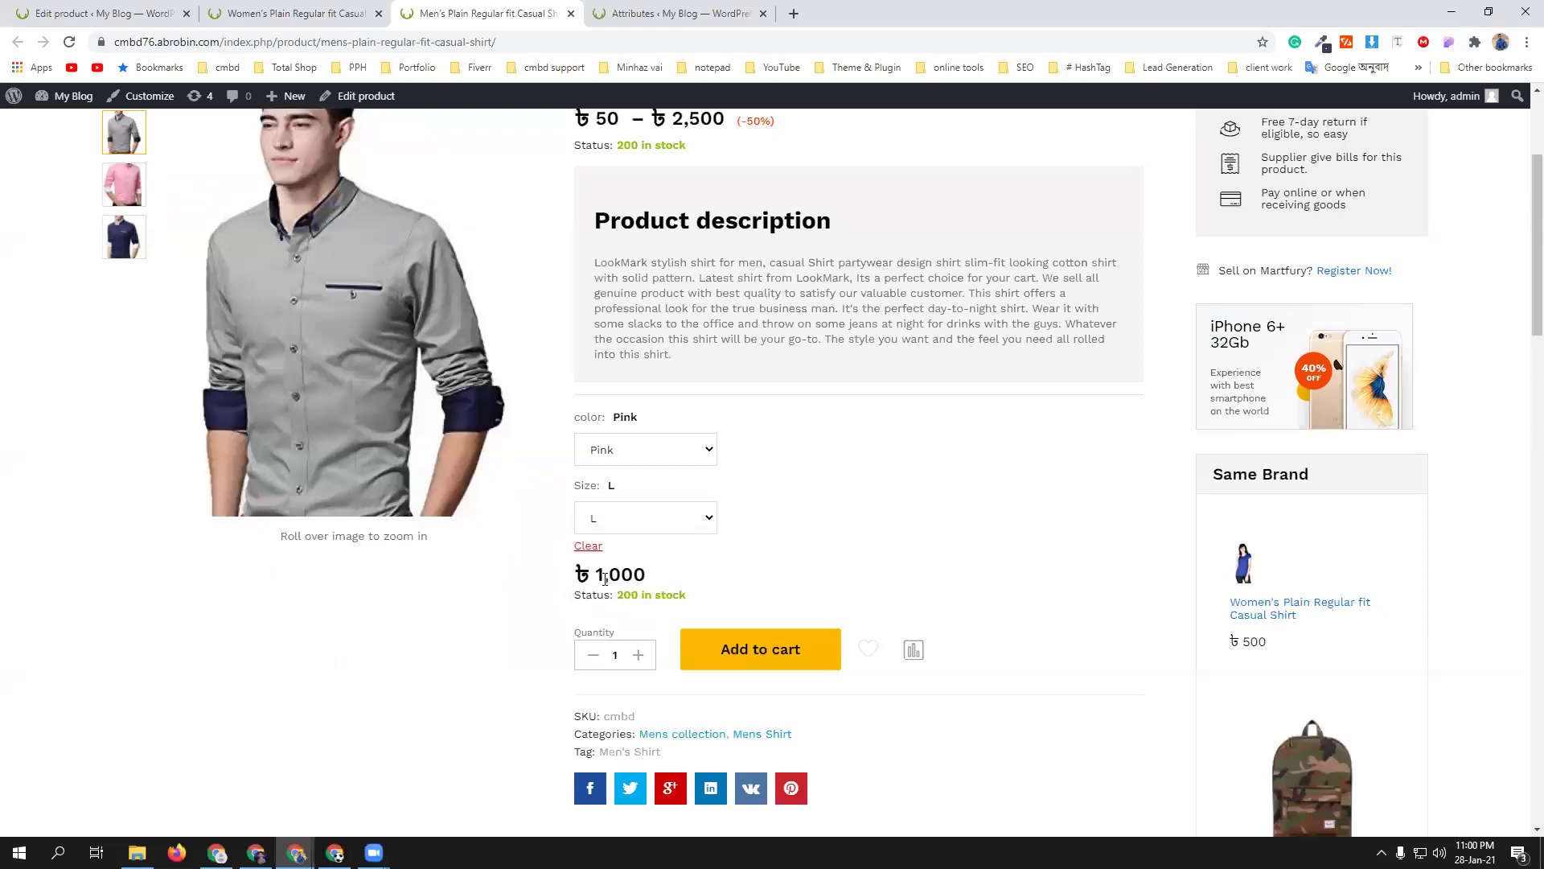
click(693, 519)
click(630, 570)
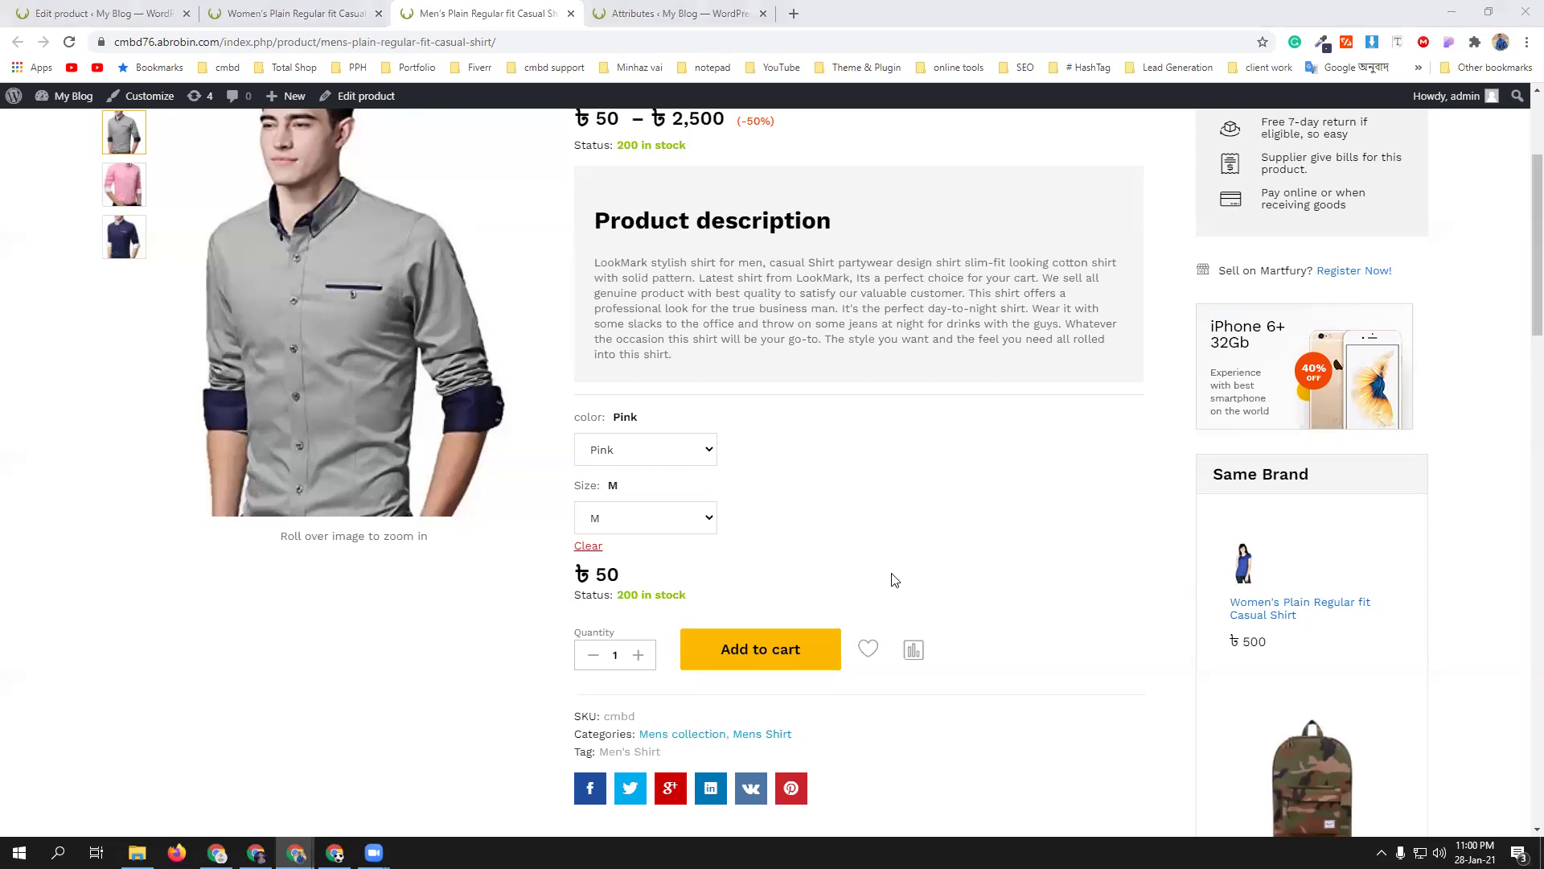
scroll(894, 579, up, 2)
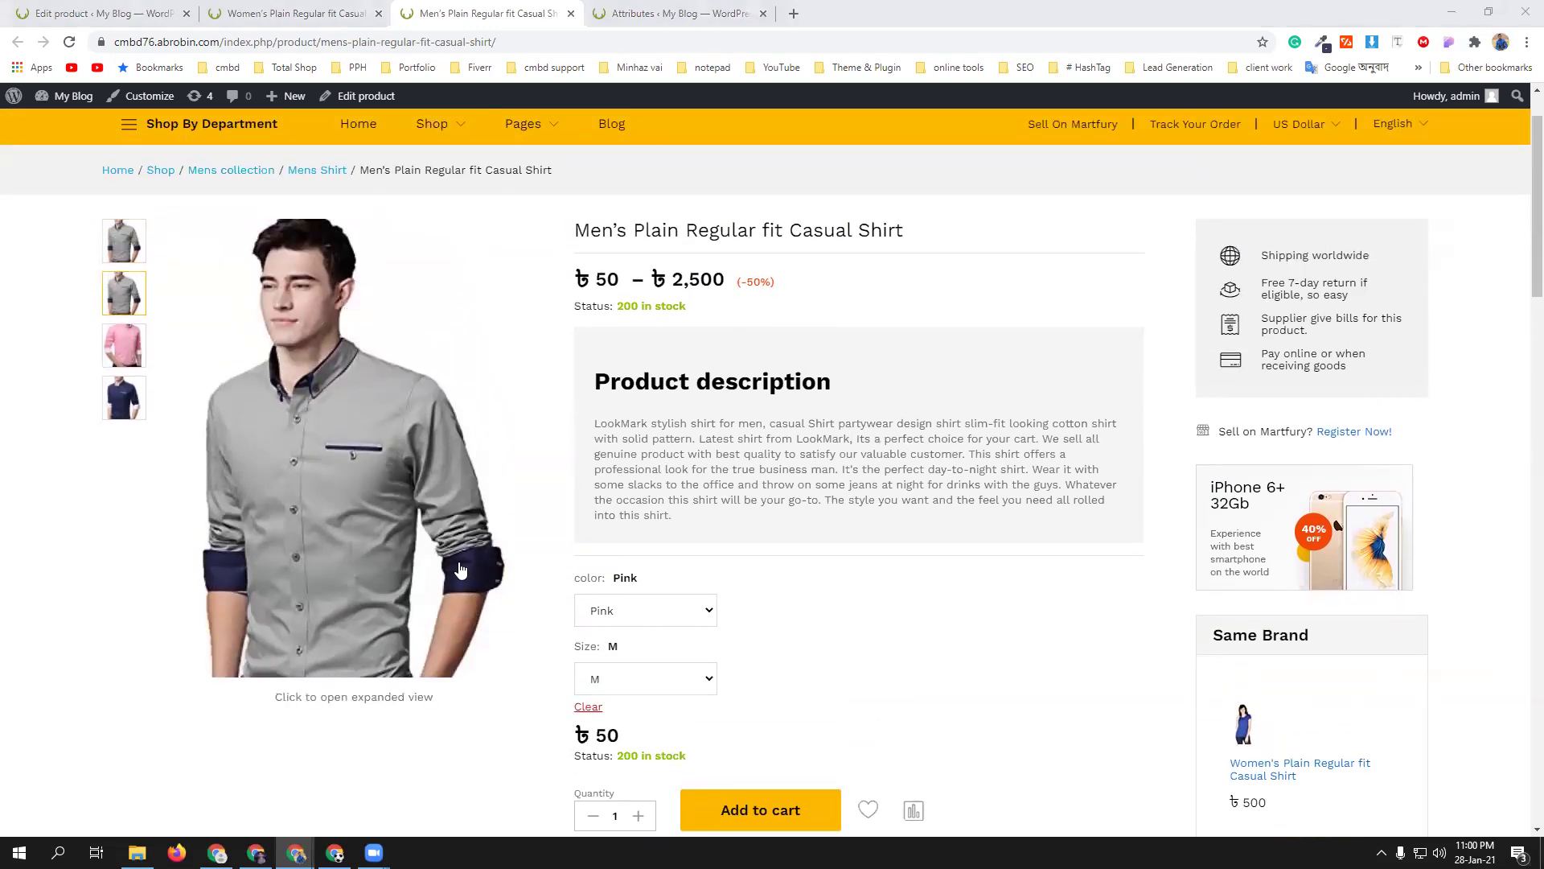
- Set Pink M variation #4548's image to the pink shirt photo
key(ctrl+1)
scroll(728, 563, down, 3)
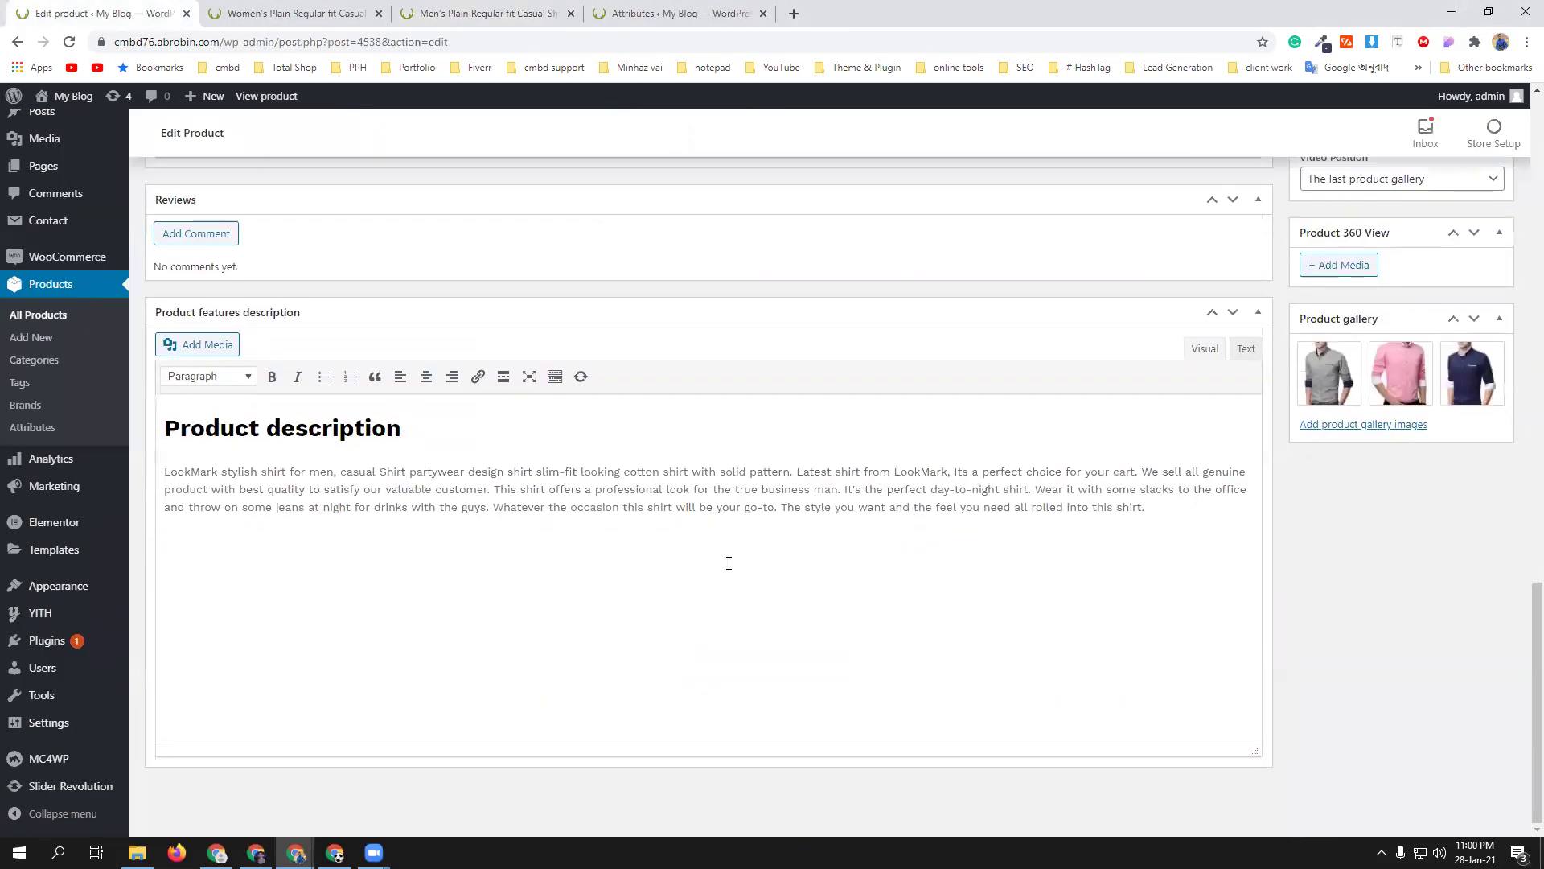
scroll(729, 563, up, 10)
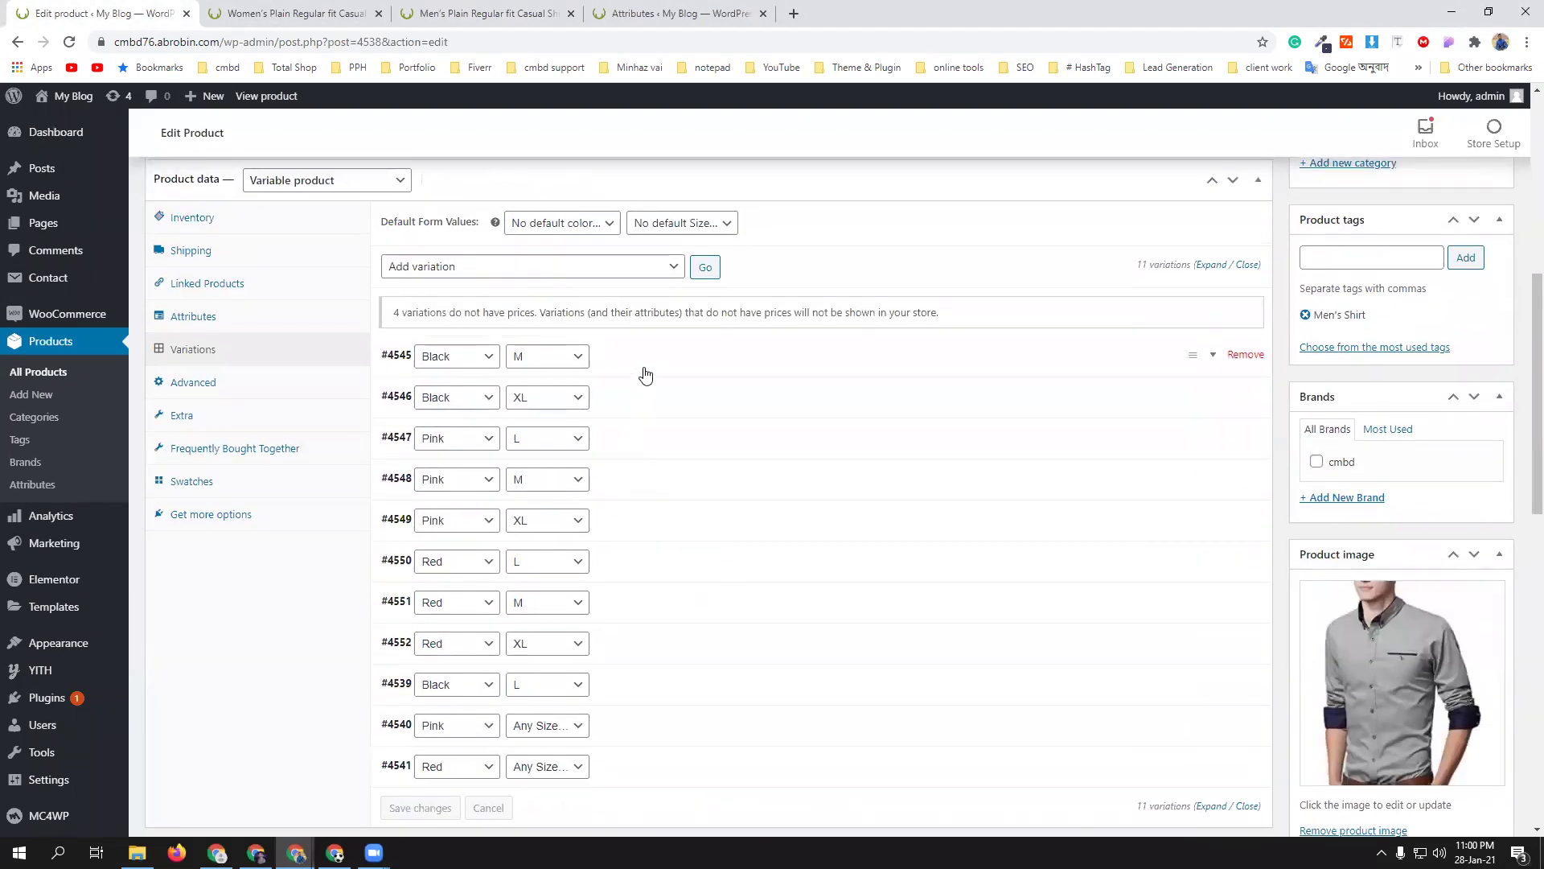
click(666, 485)
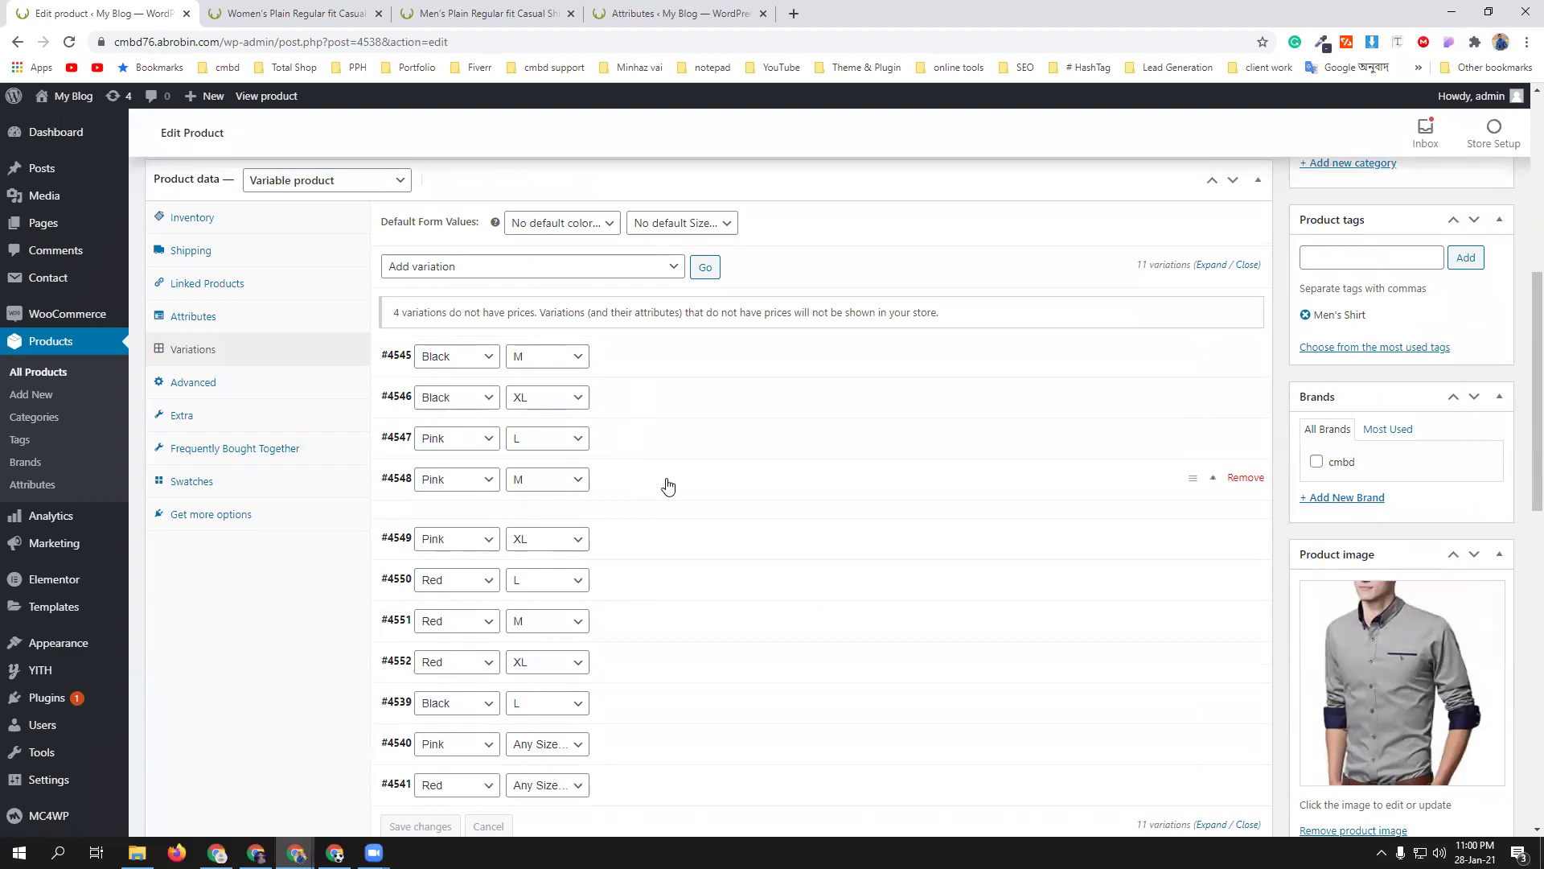
click(413, 549)
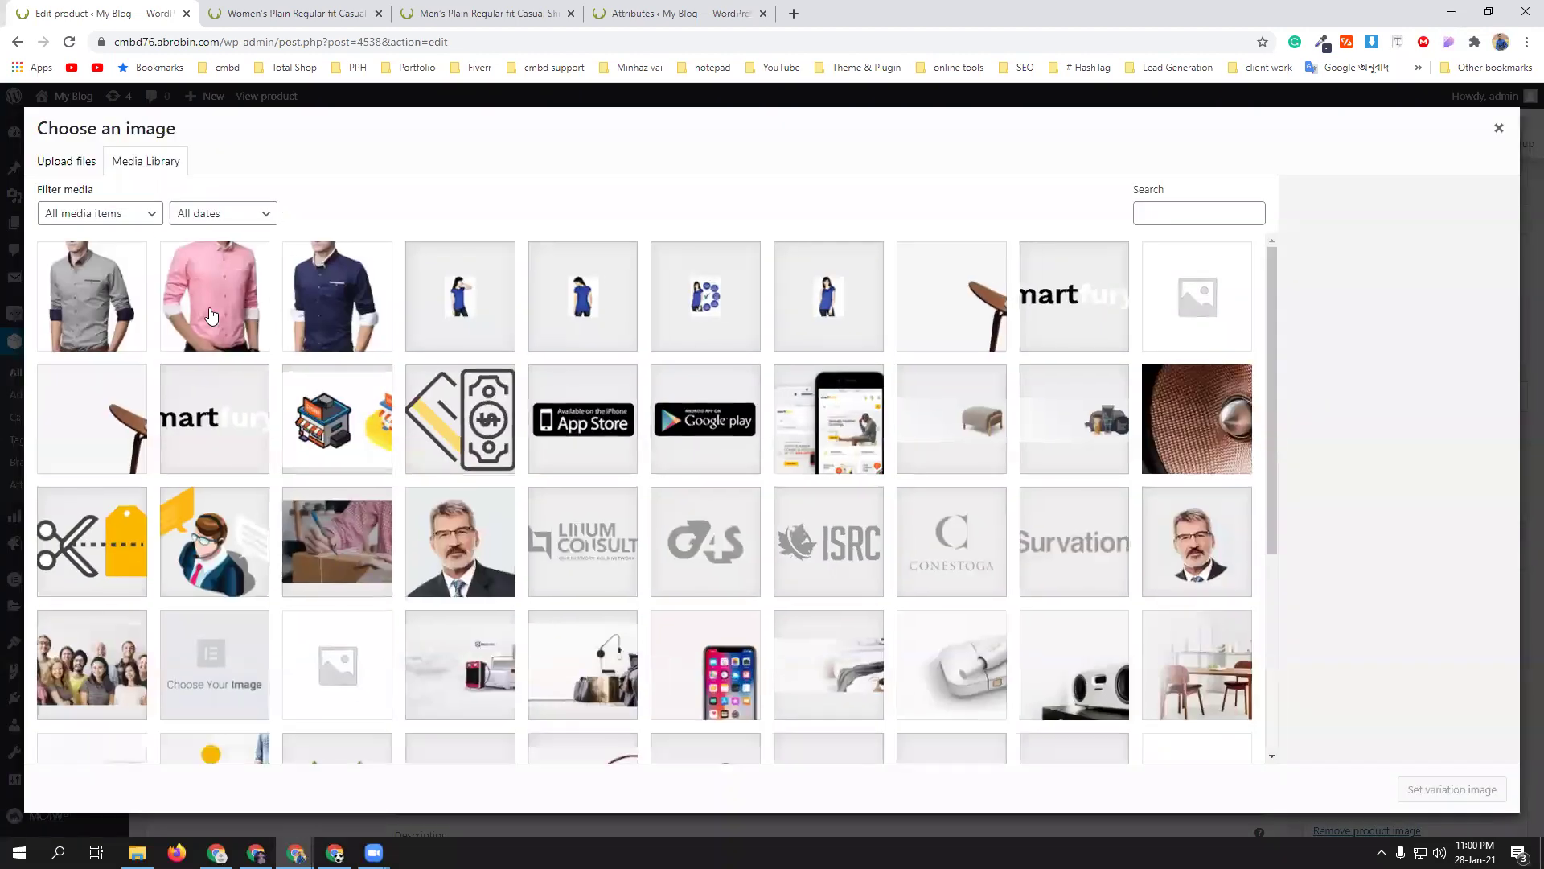
click(212, 315)
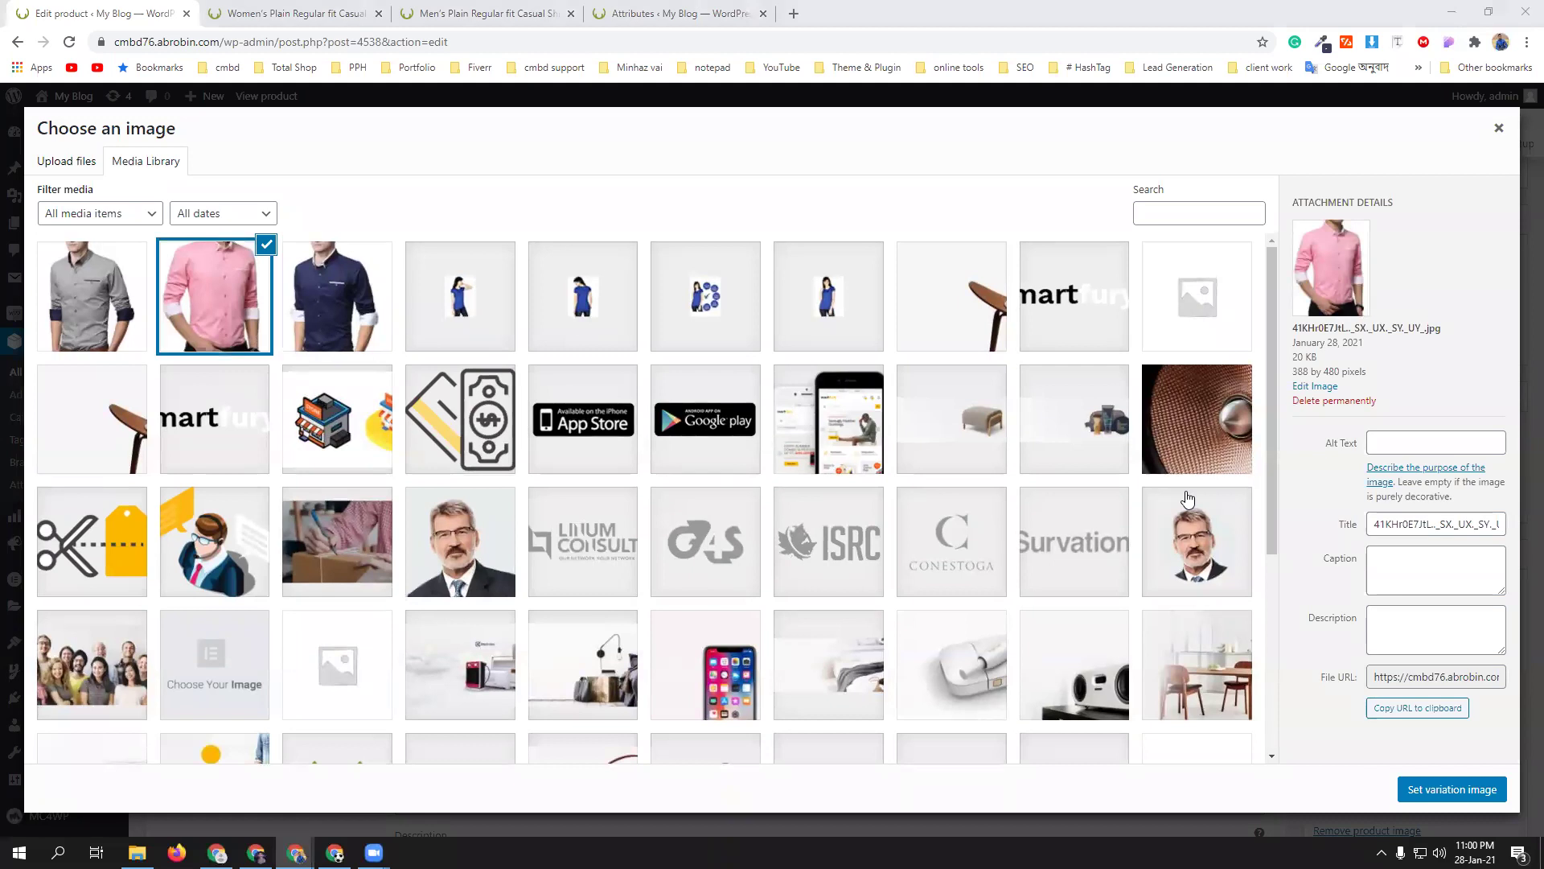
click(1456, 790)
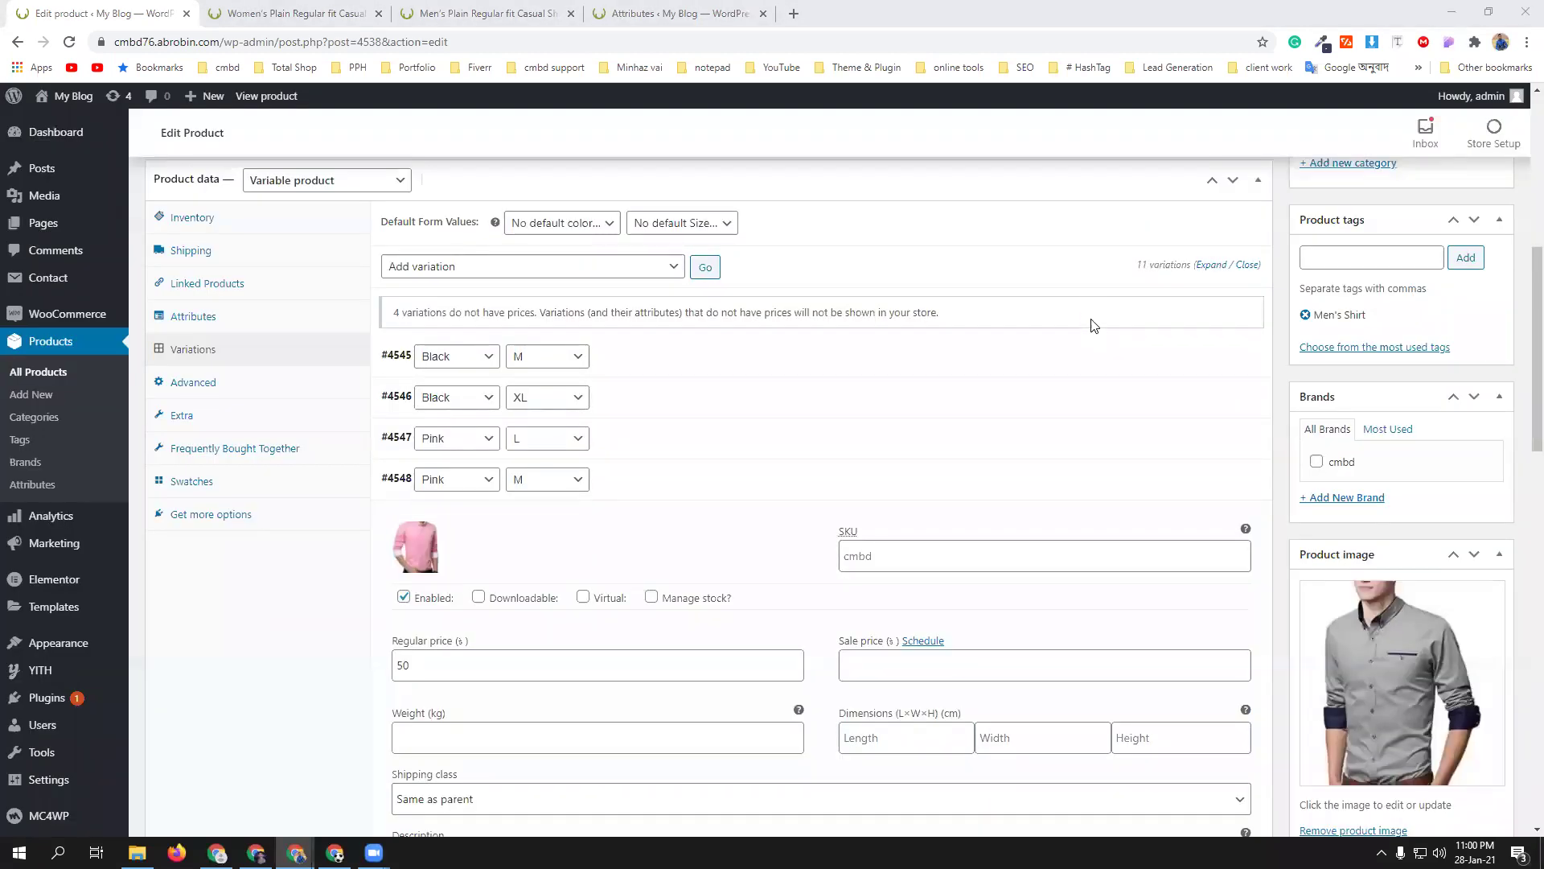
- Set Pink L variation #4547's image to the pink shirt photo and update the product
click(665, 441)
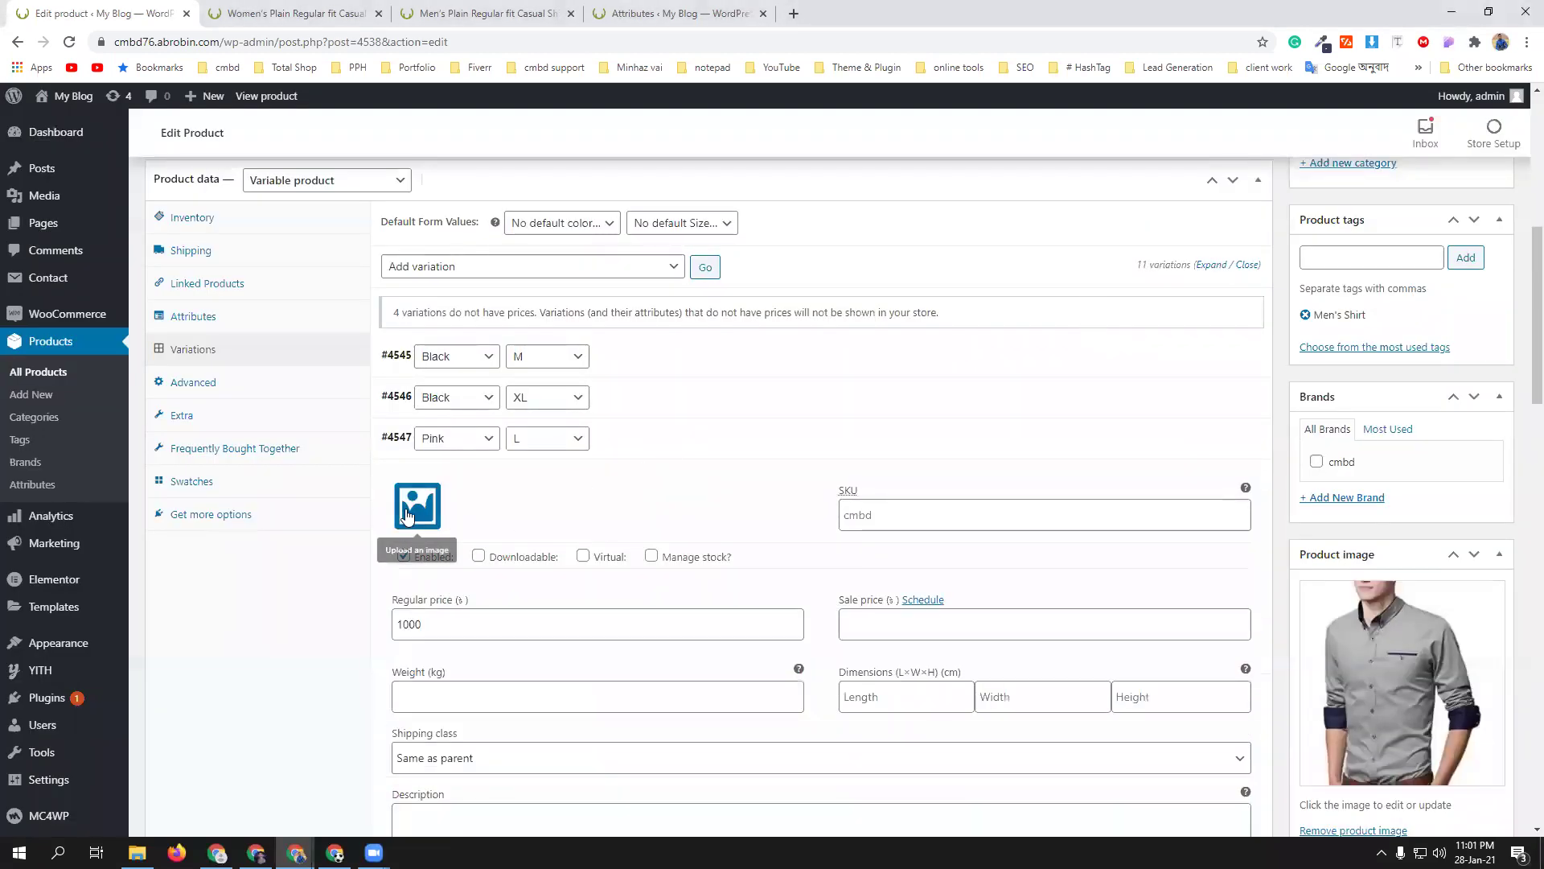
click(410, 516)
click(185, 313)
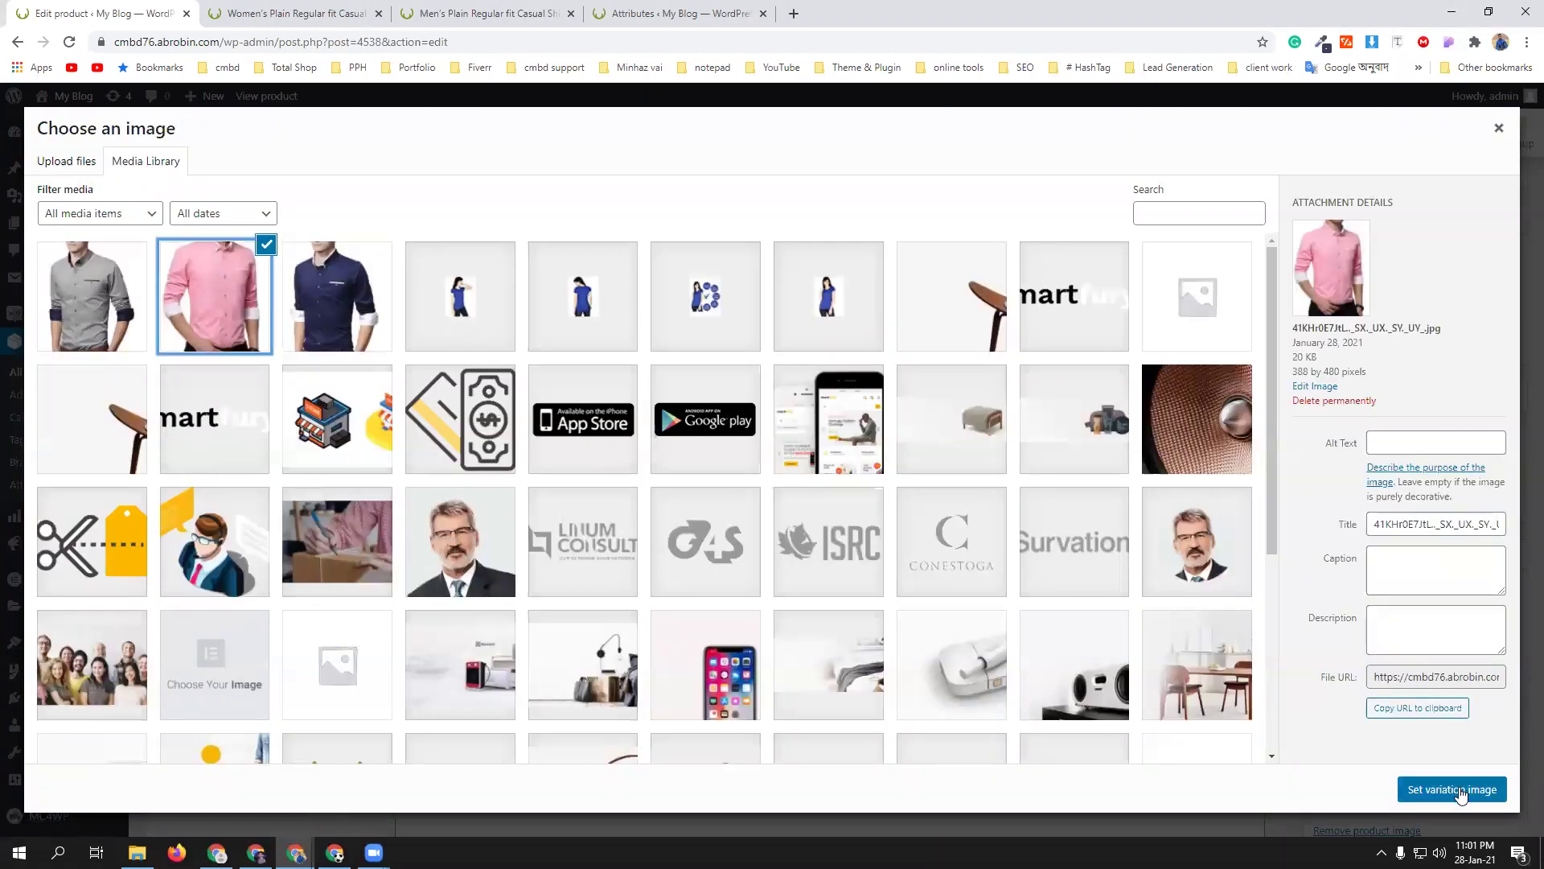
click(1453, 790)
scroll(1515, 332, up, 4)
click(1476, 255)
click(537, 13)
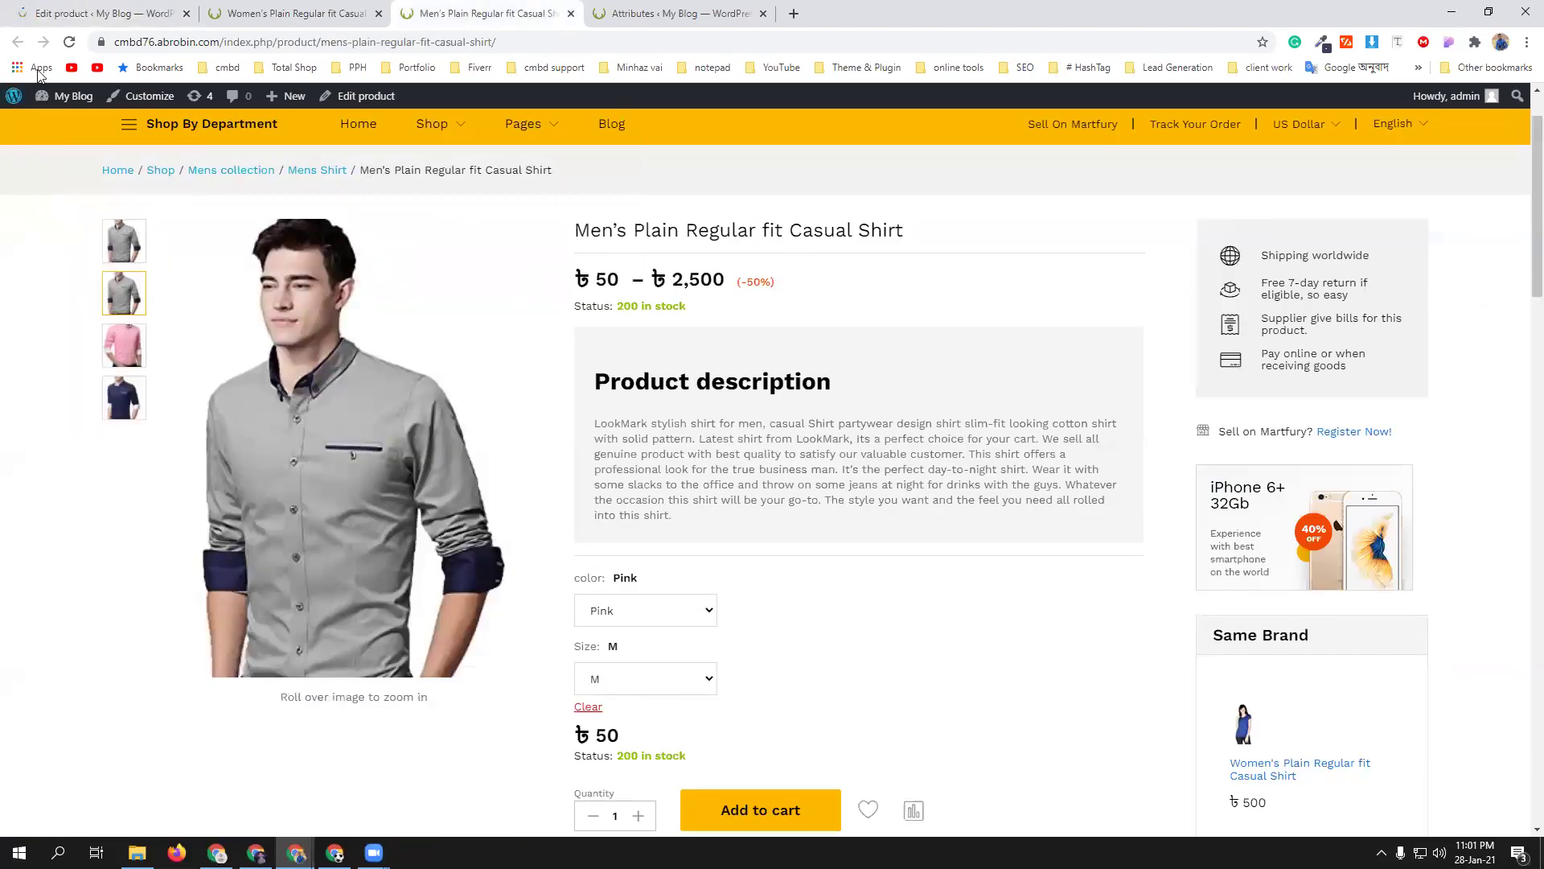
- Reload the shirt page and select Pink in size L, showing ৳1,000 and the pink photo
click(69, 42)
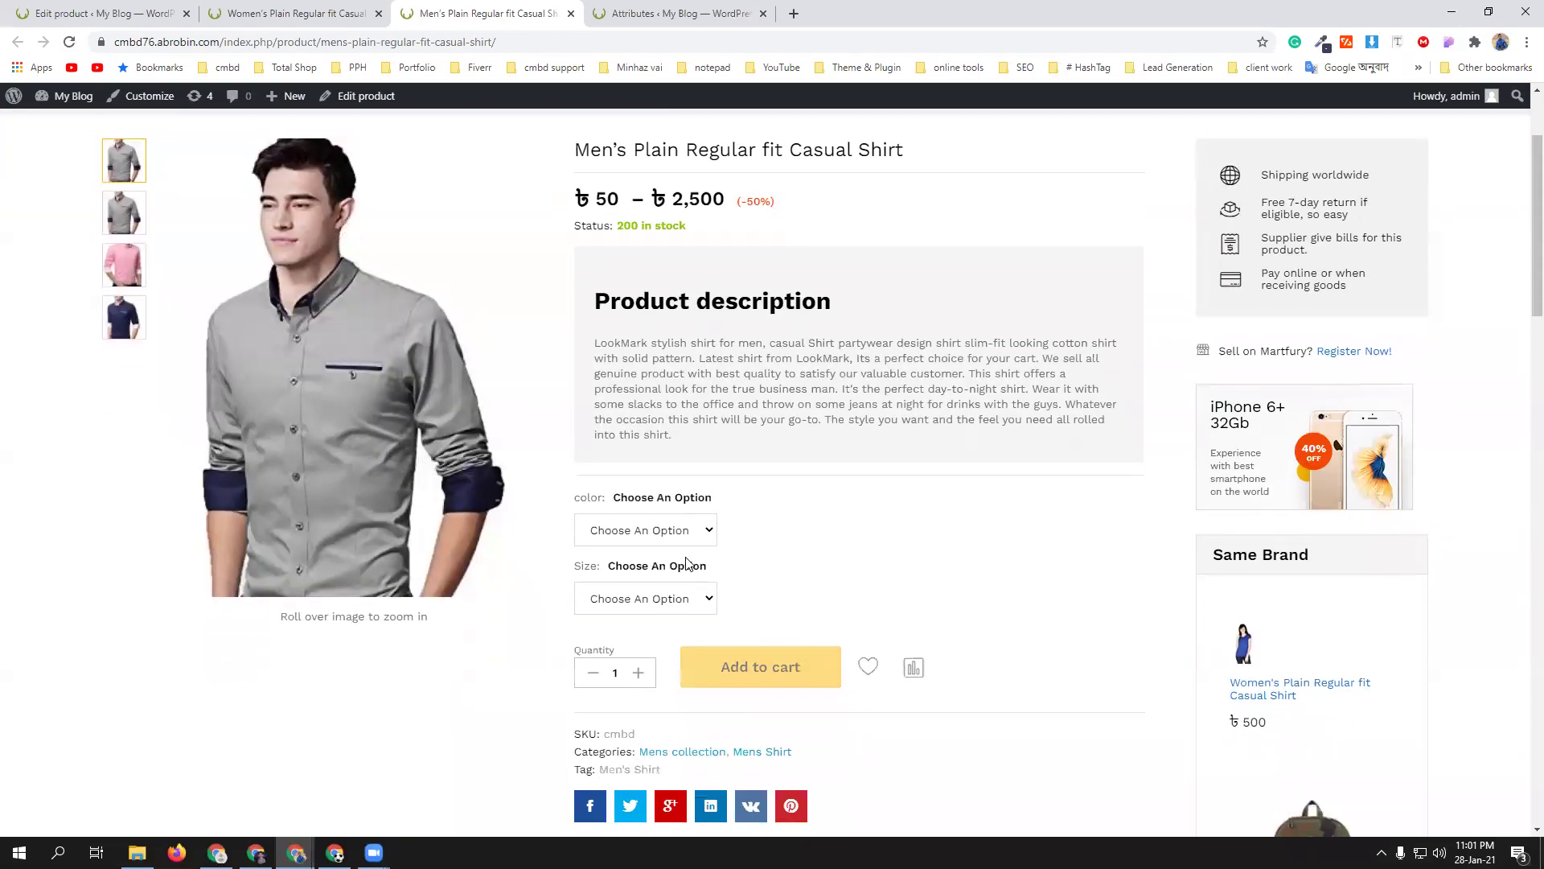
click(684, 525)
click(668, 583)
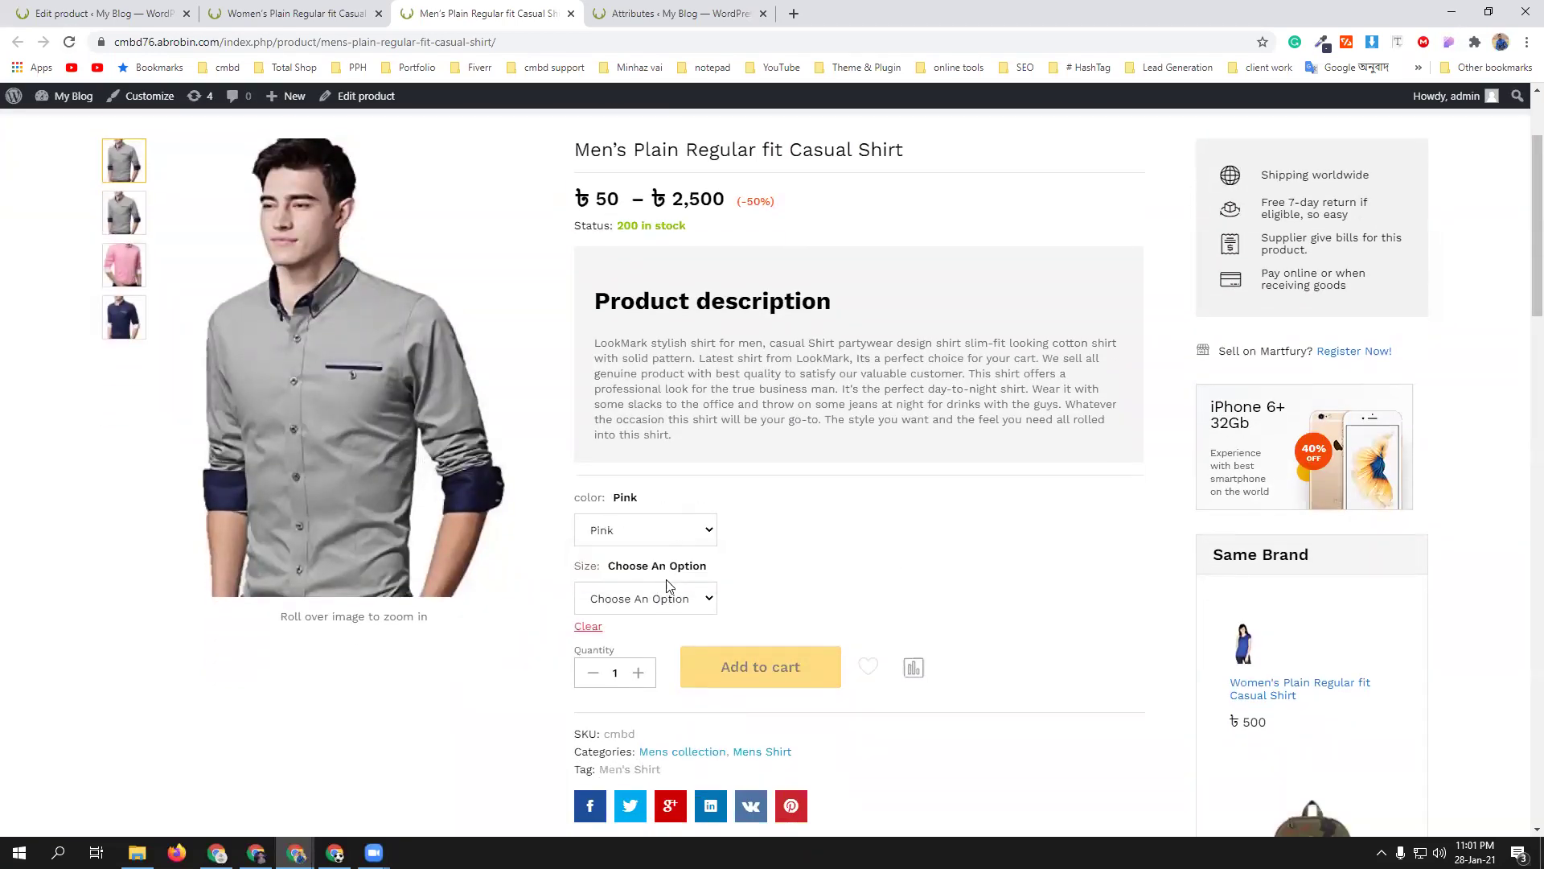
click(679, 599)
click(665, 641)
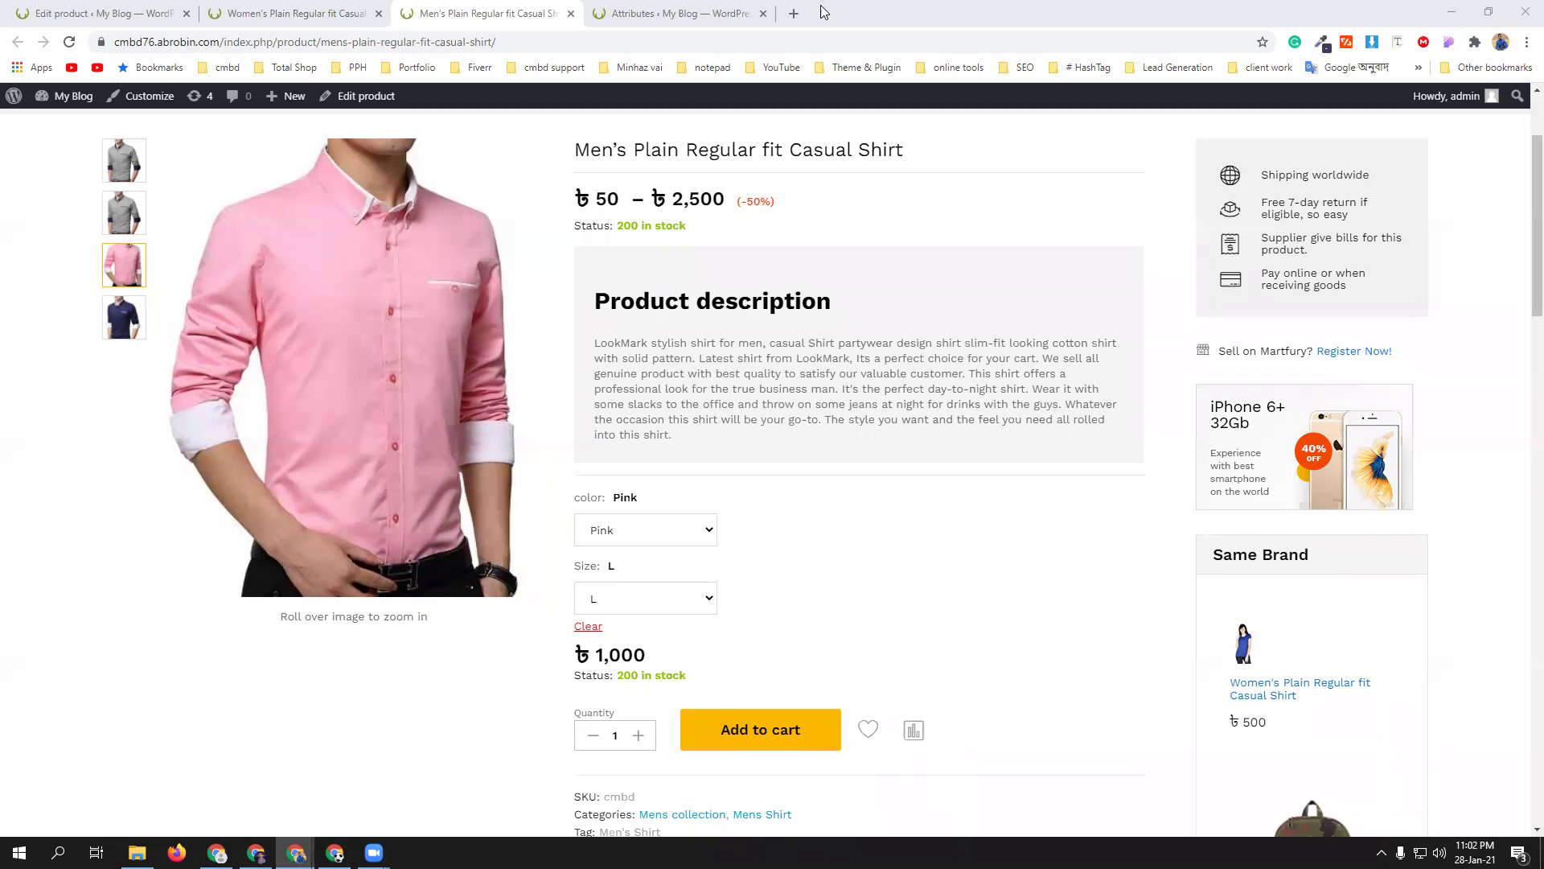
- Google "product swatches" in a new tab and open the WordPress.org Variation Swatches plugin page in the background
click(794, 15)
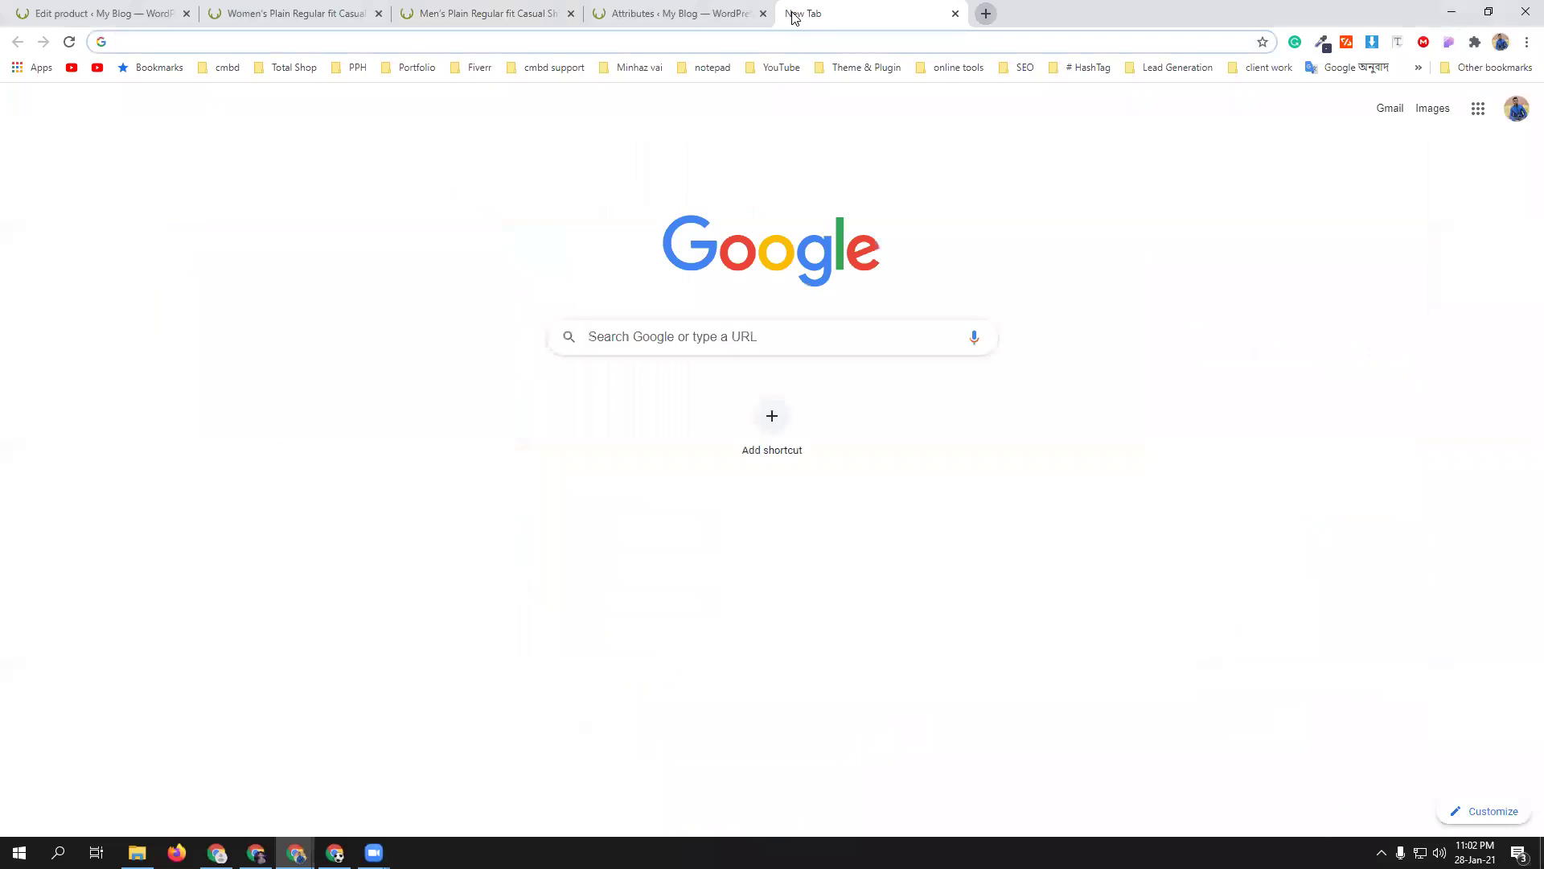
text(produc)
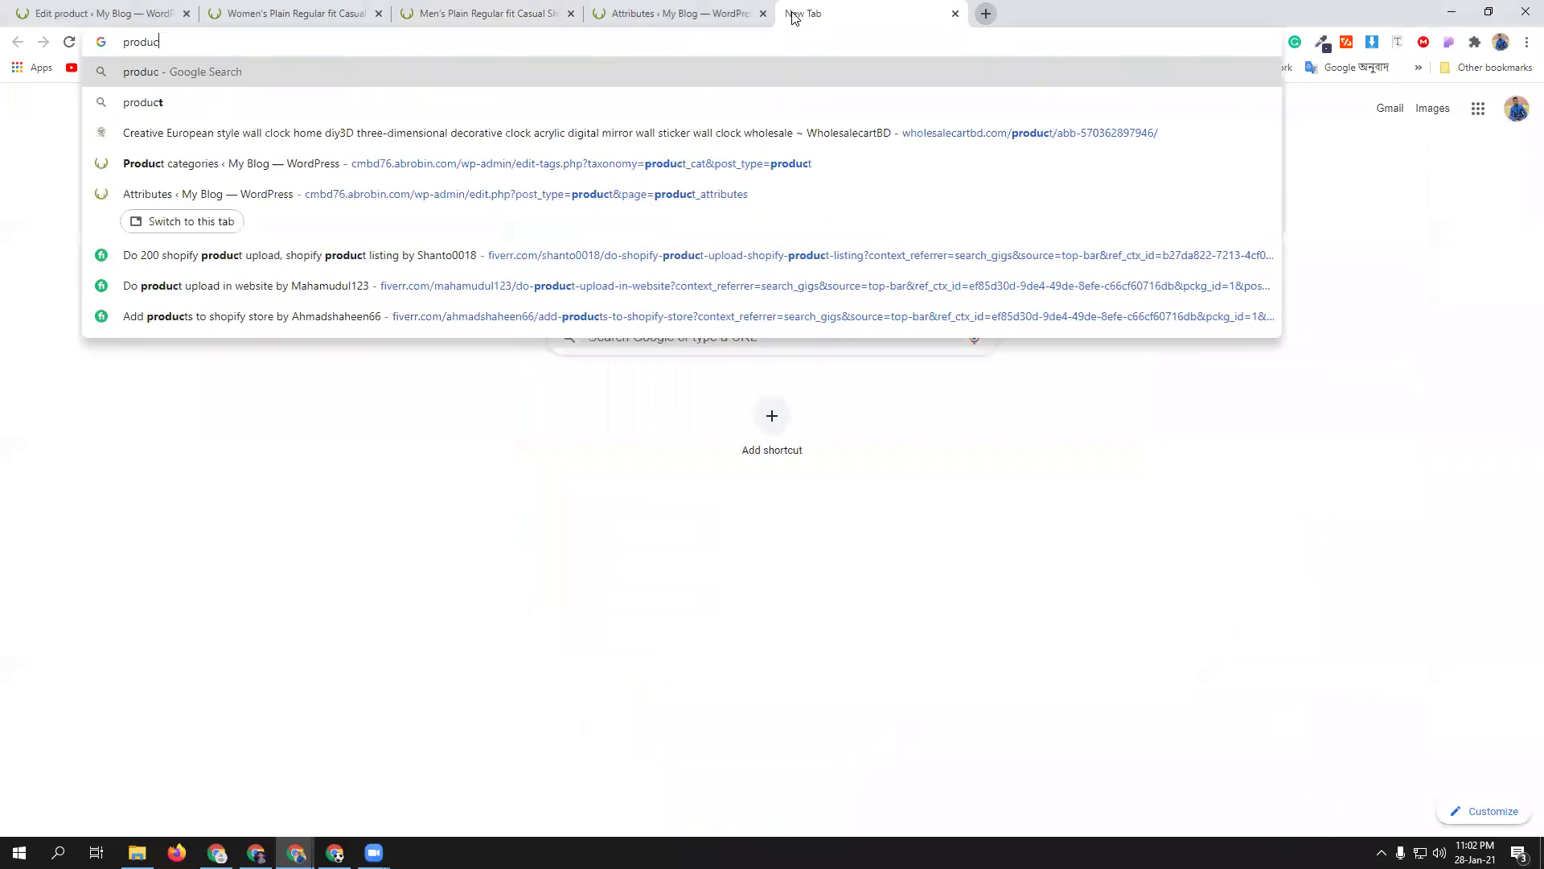
text(t swat)
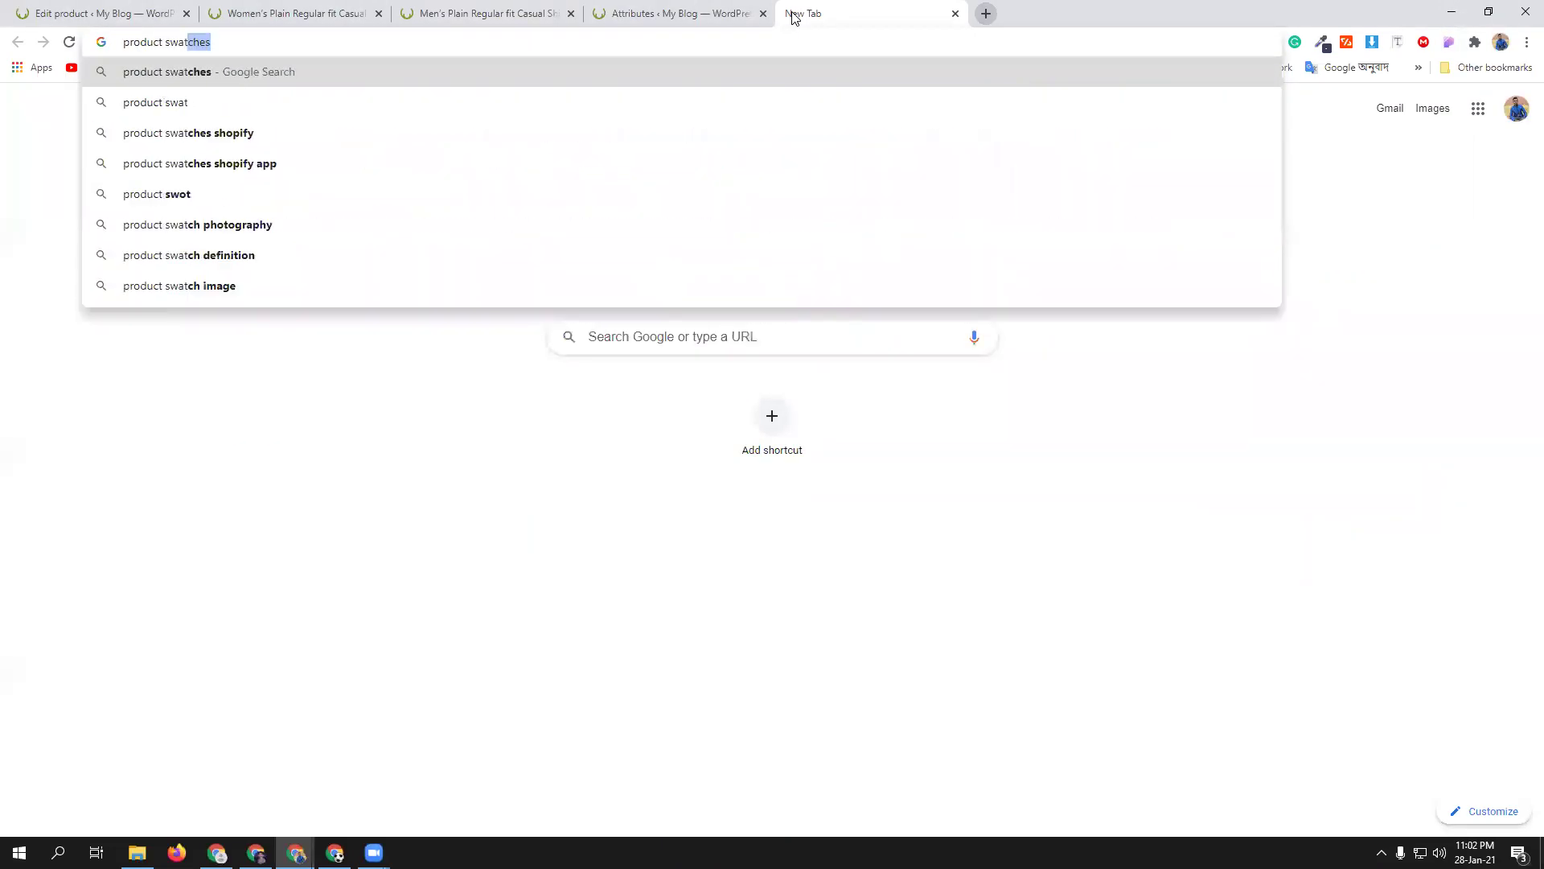
click(534, 93)
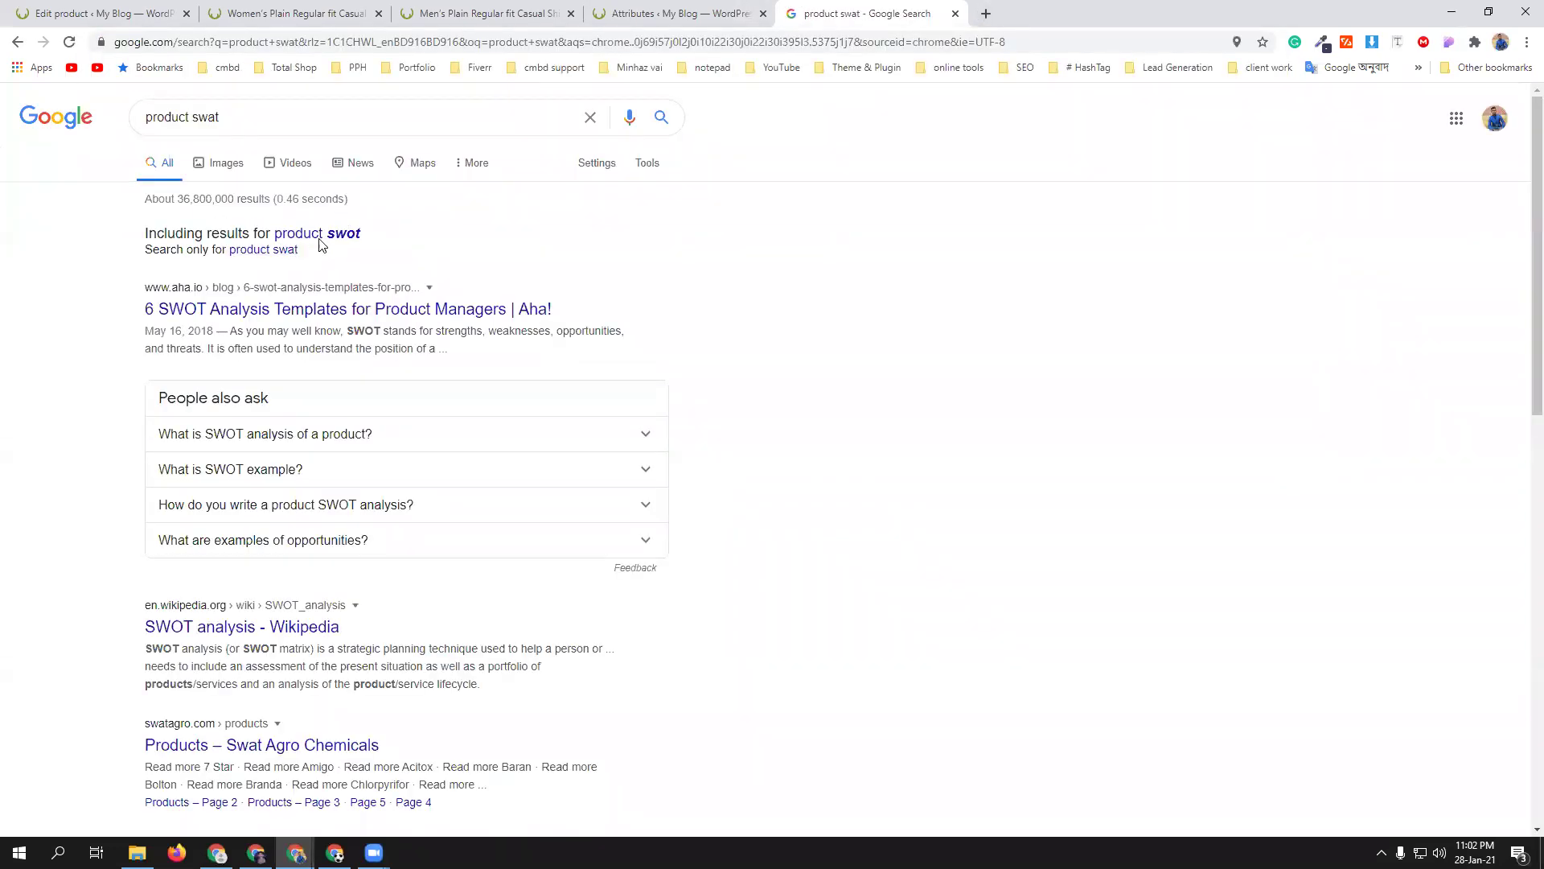
click(289, 106)
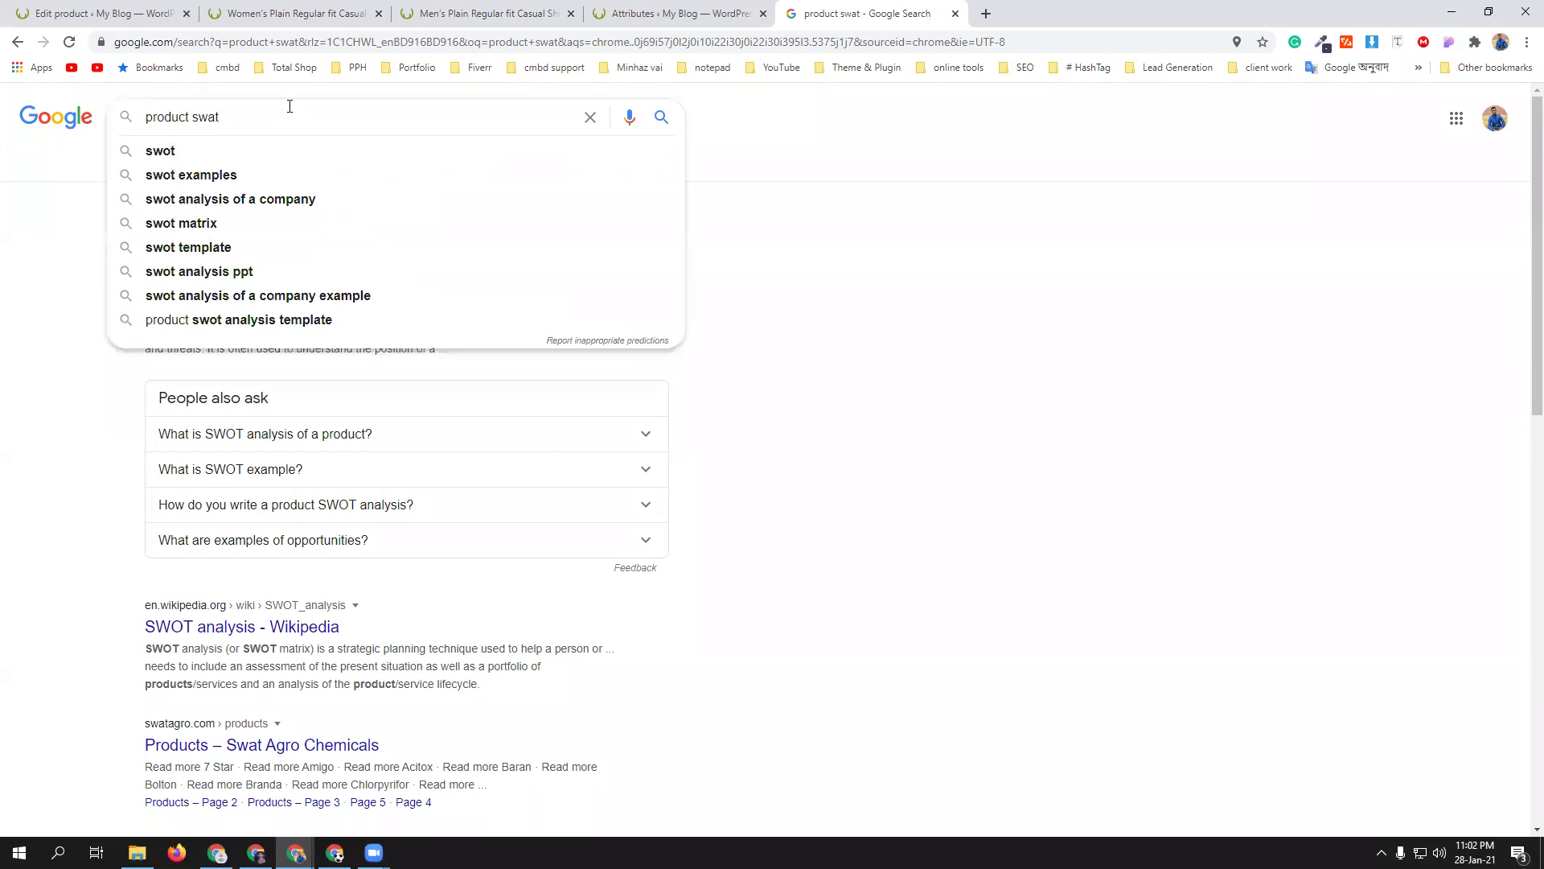
text(a)
text(ches)
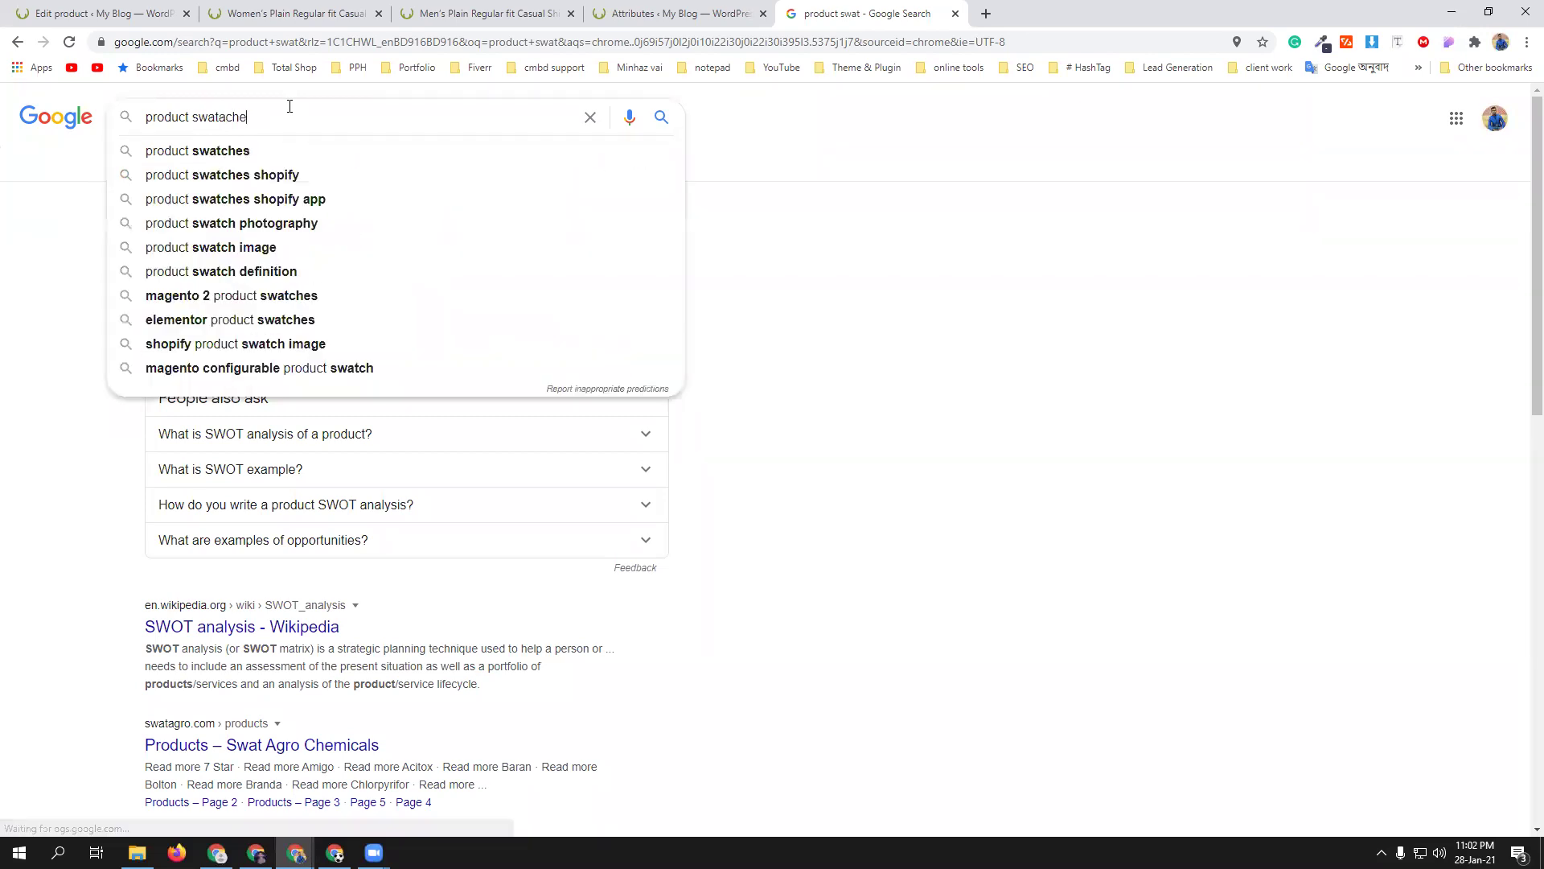
click(300, 151)
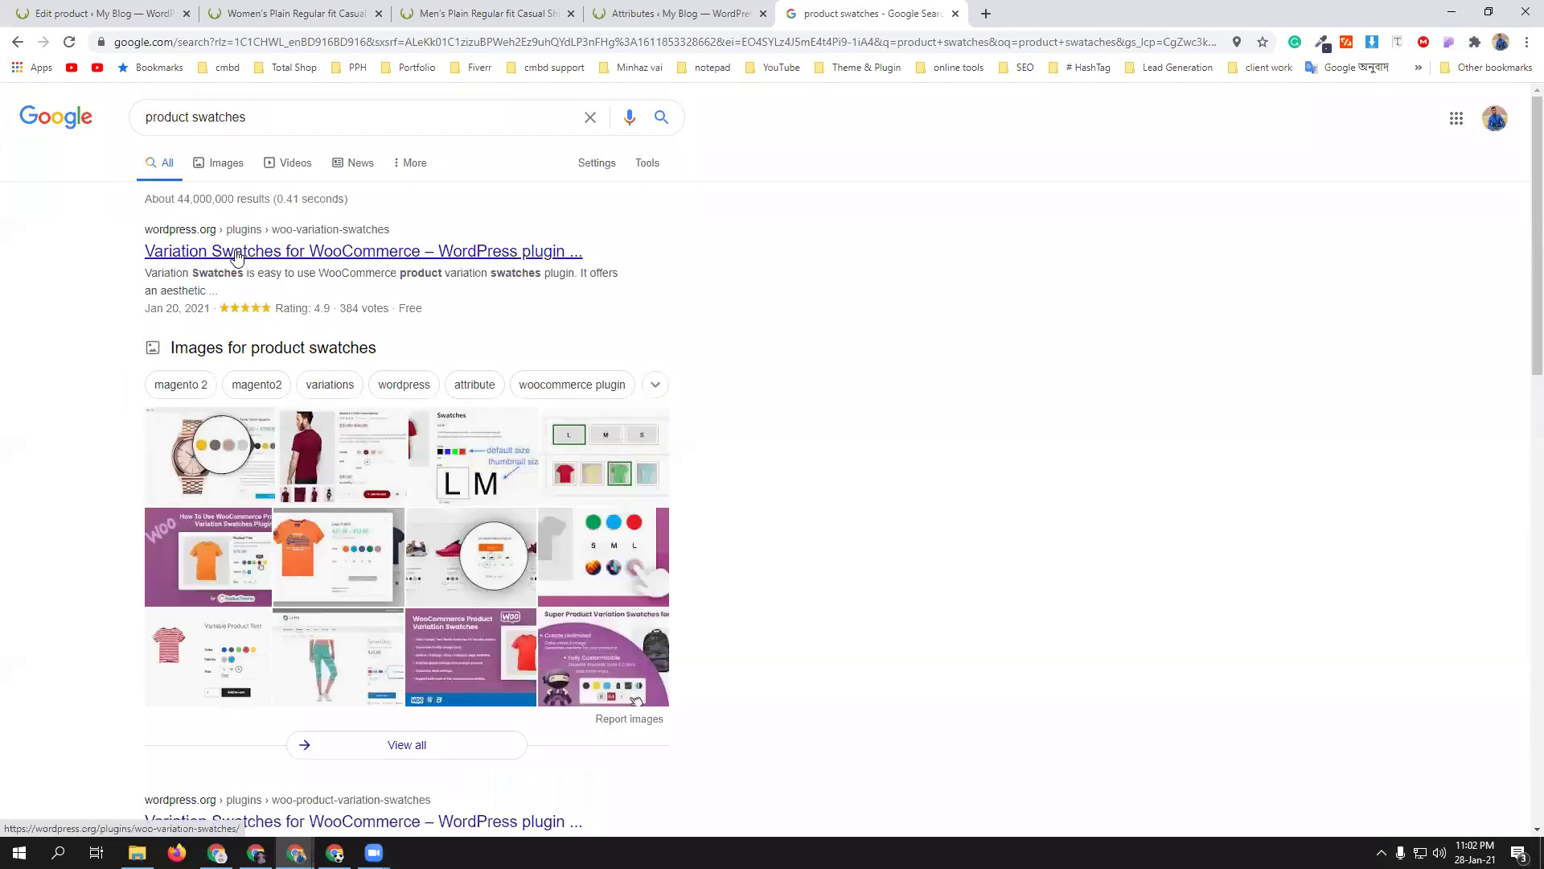
middle_click(330, 255)
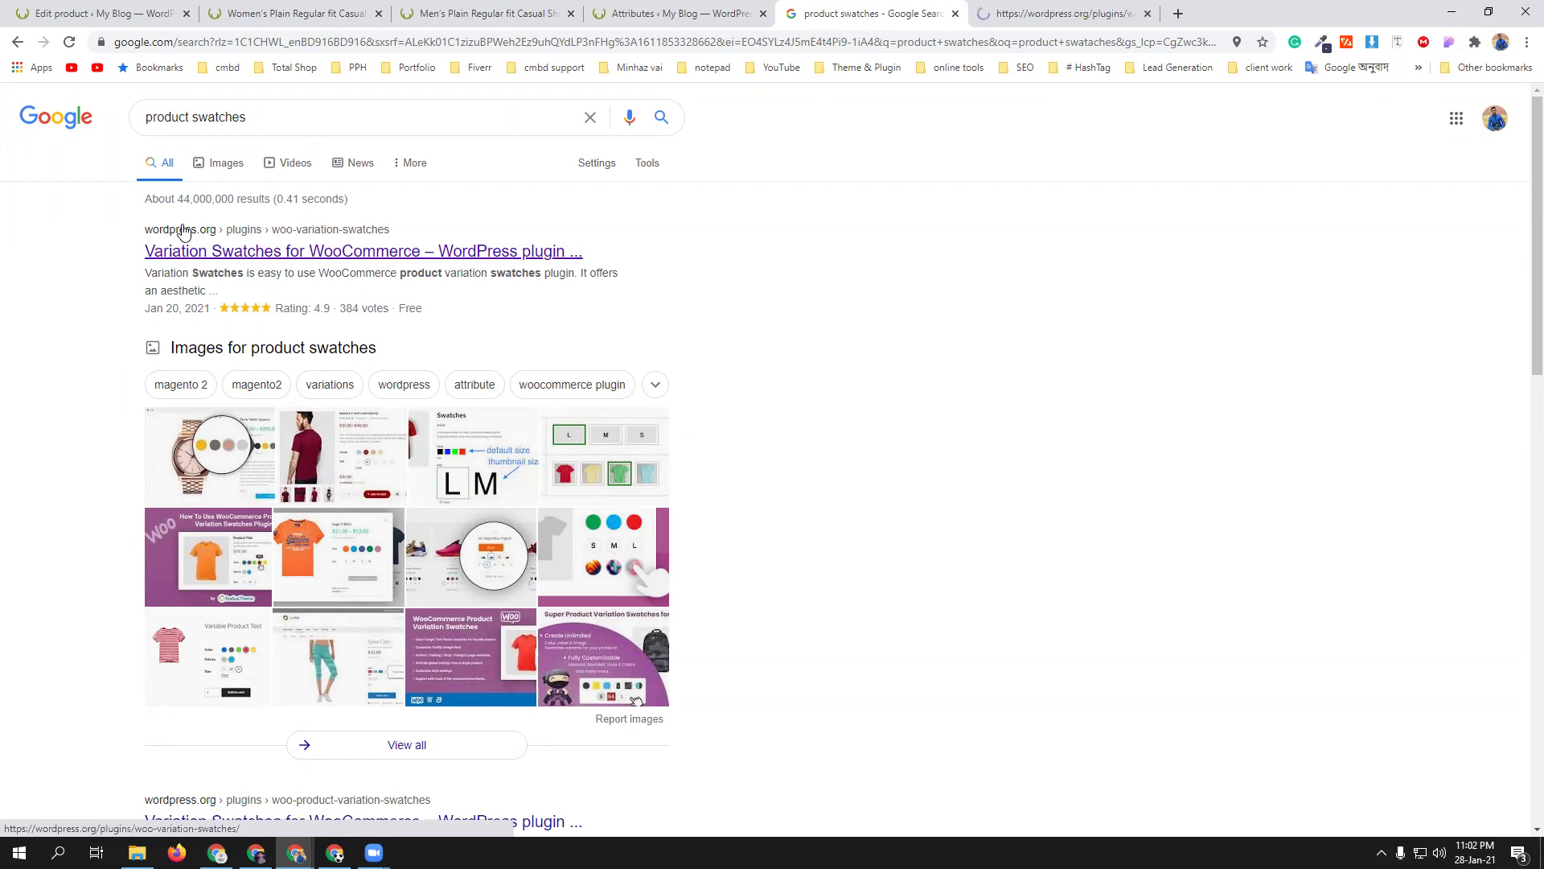
- Browse image results, previewing the watch swatch and RadiusTheme Variation Swatches examples
click(229, 475)
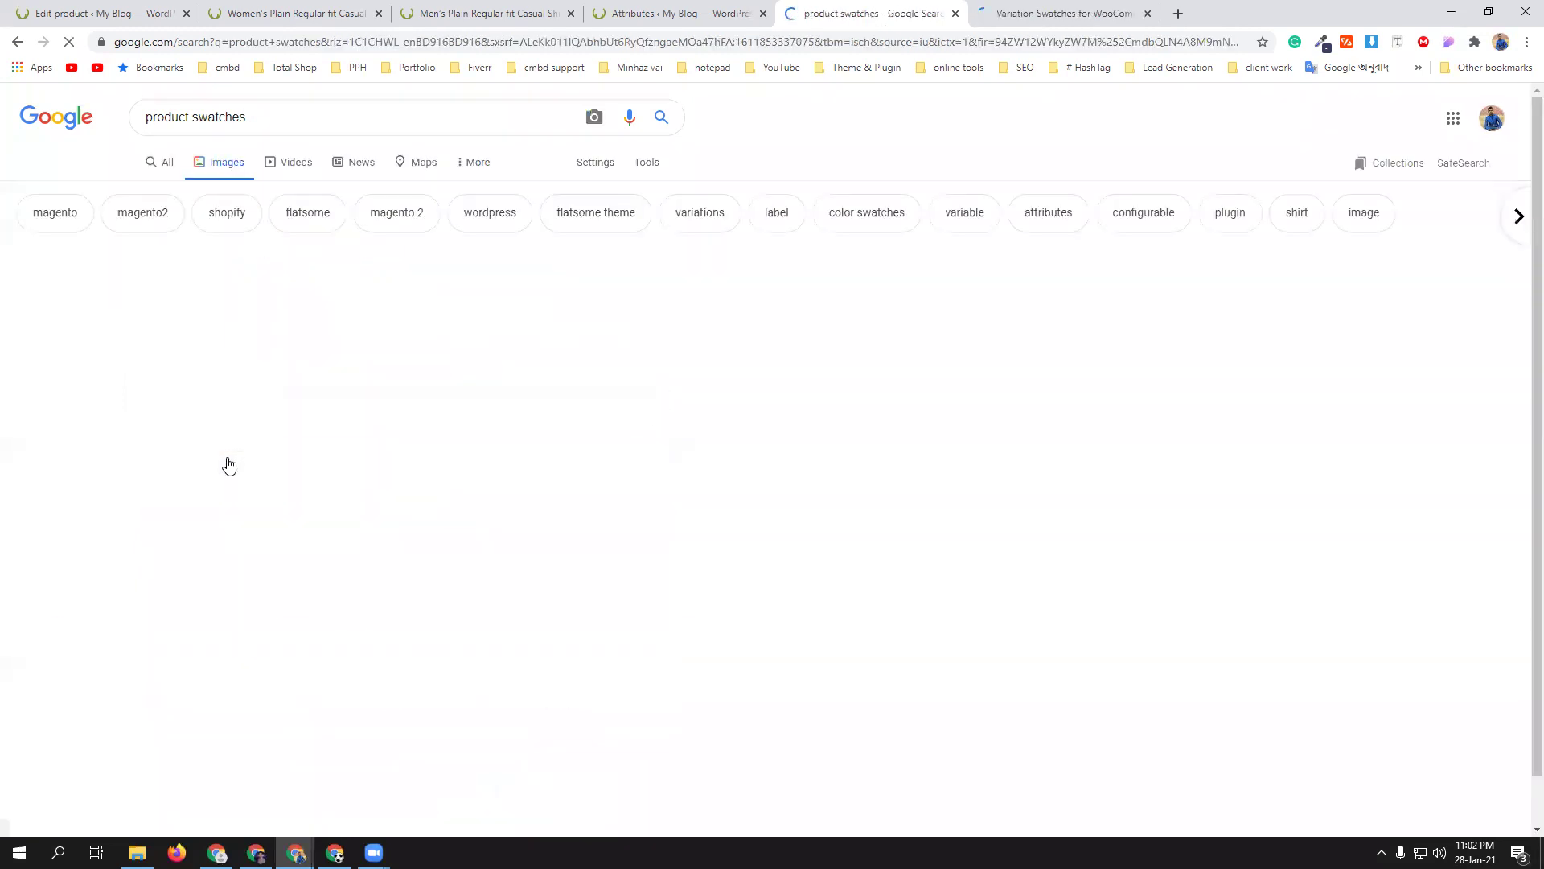
click(169, 367)
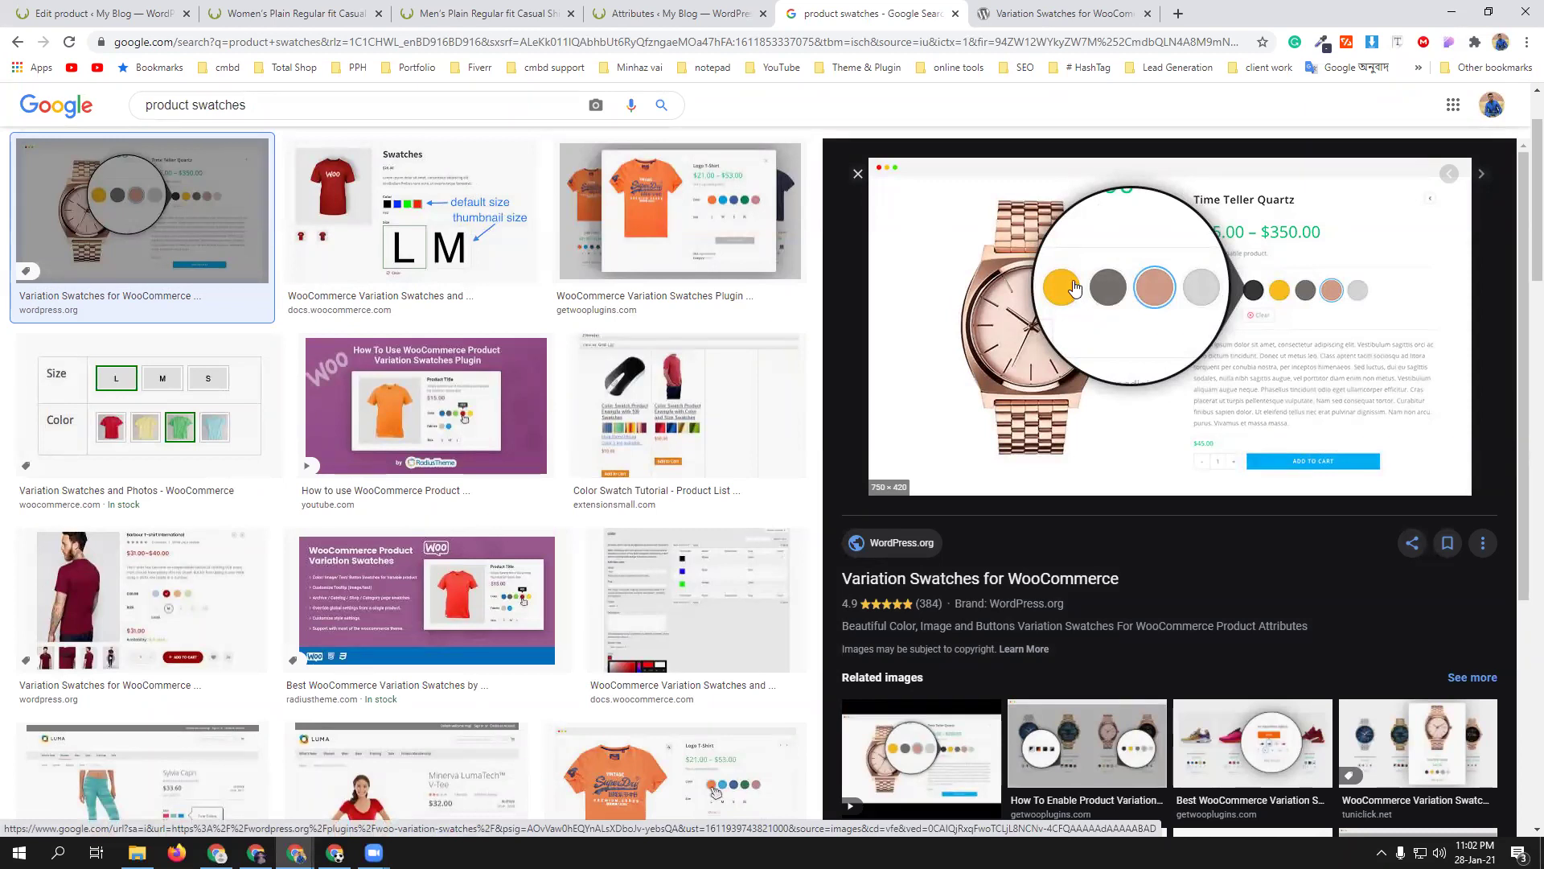
click(447, 601)
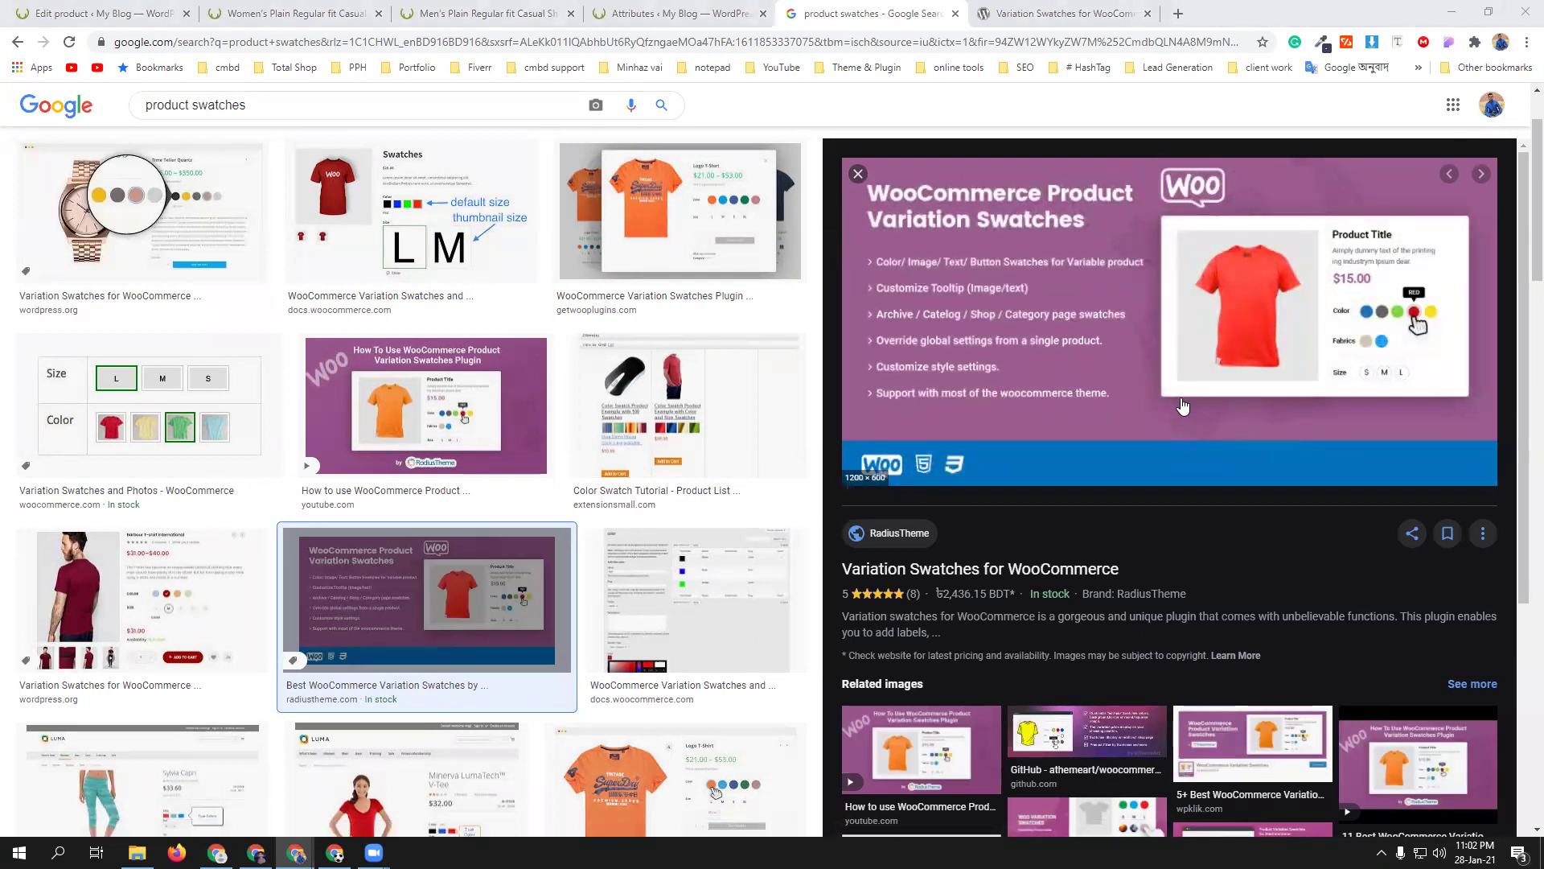
click(1038, 8)
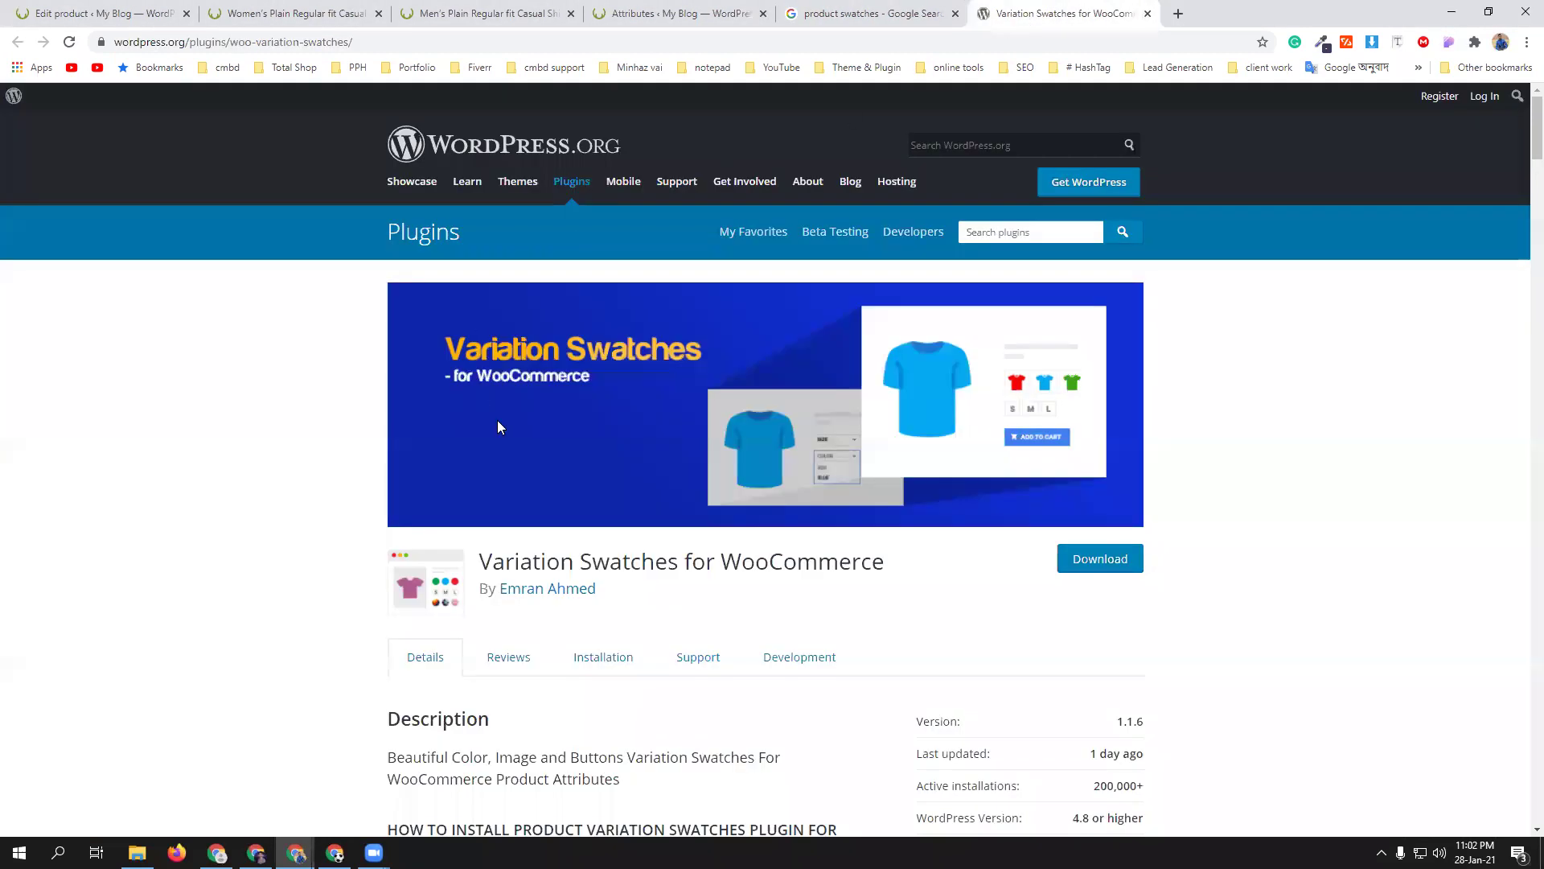
scroll(723, 507, down, 2)
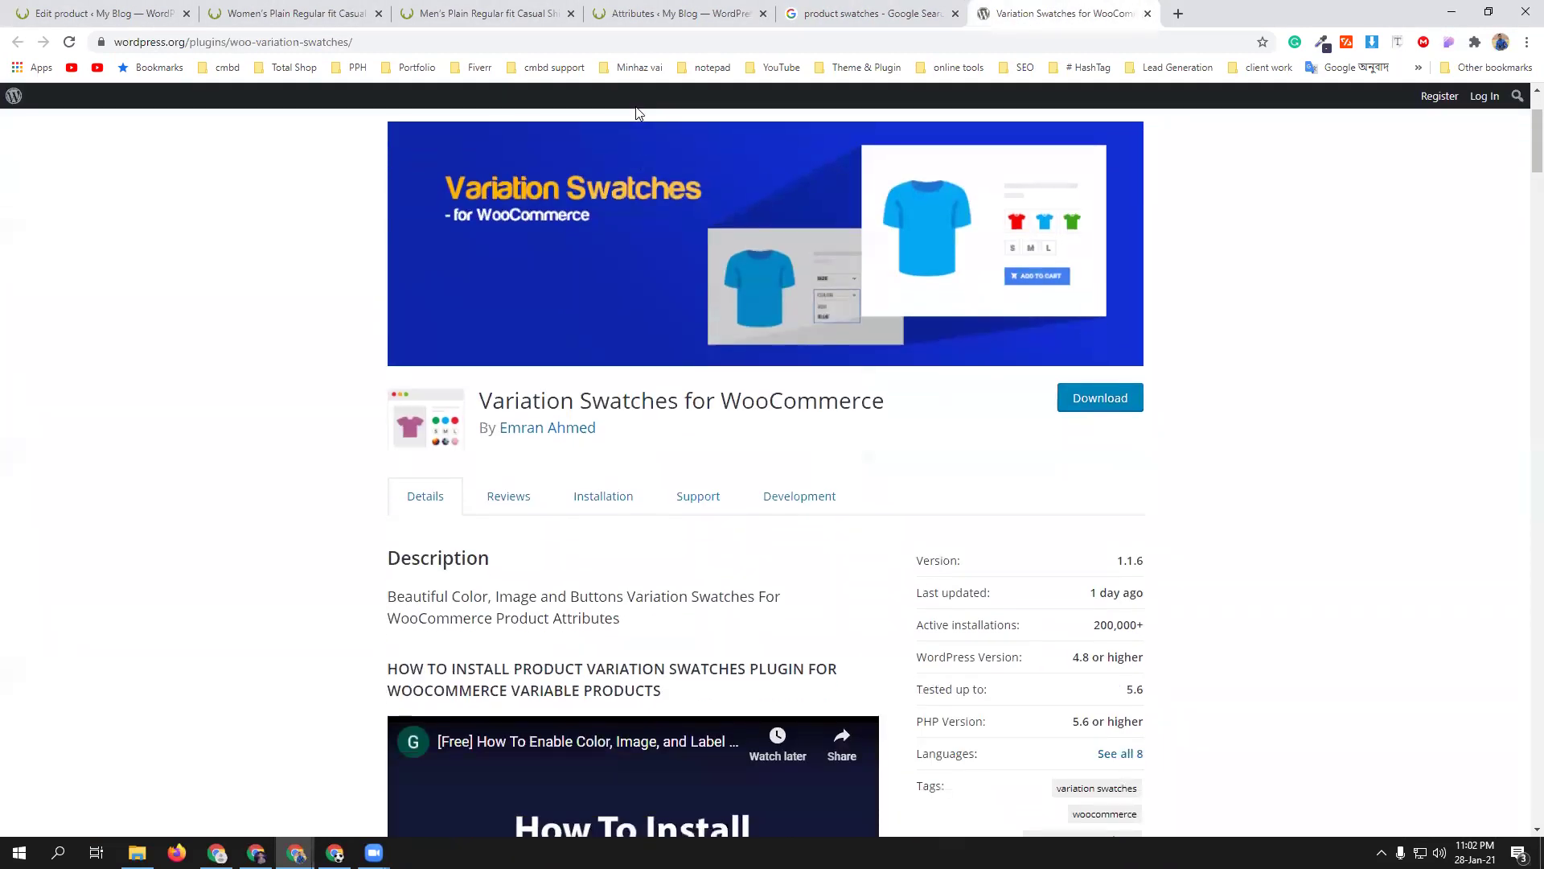
click(640, 40)
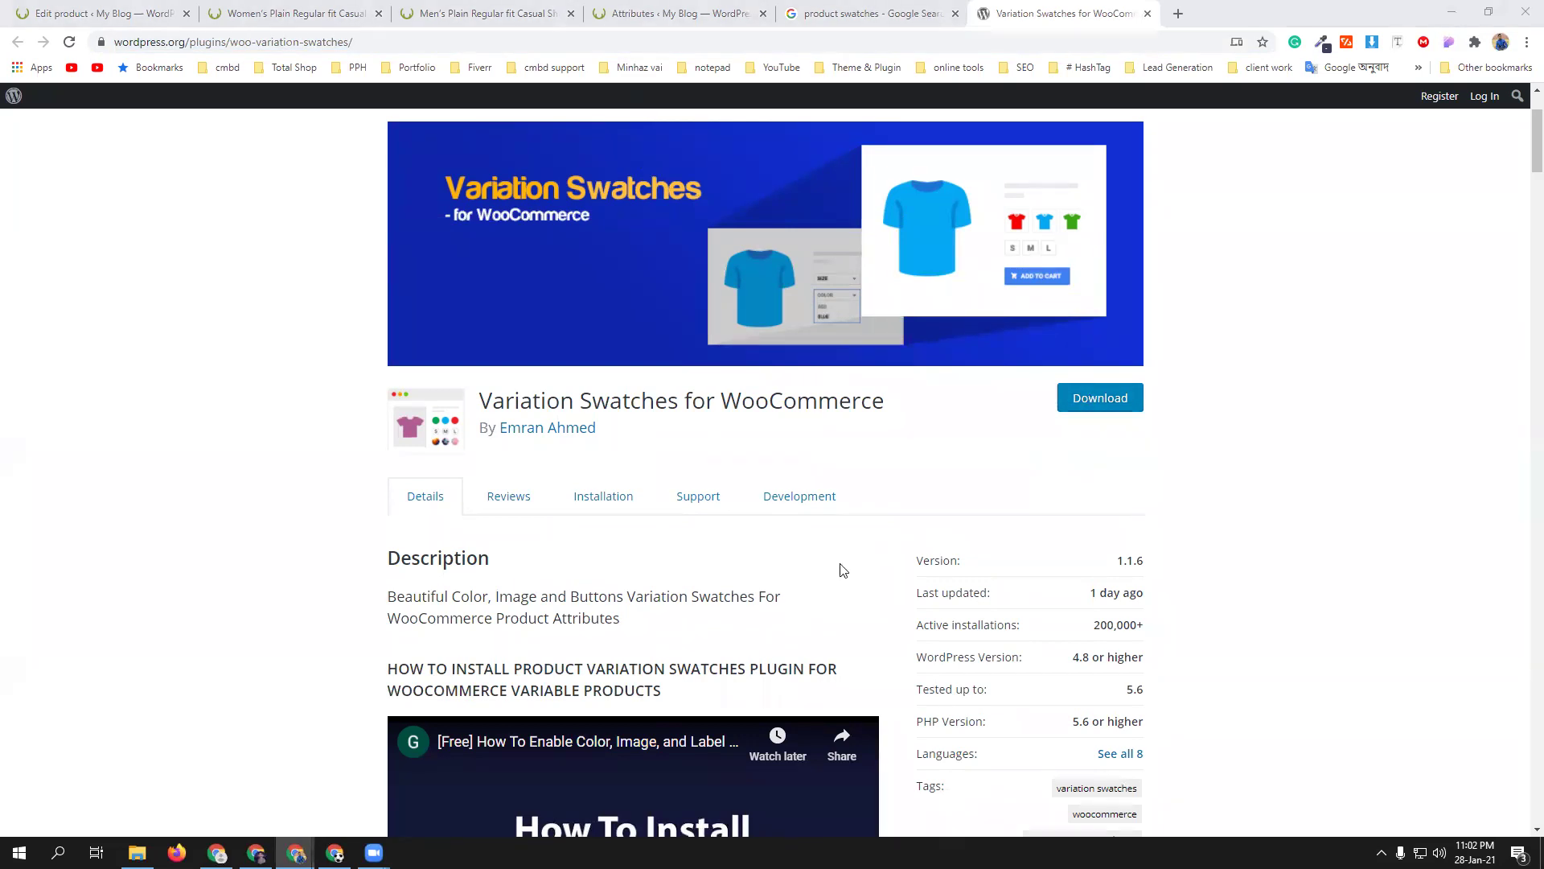
scroll(843, 569, down, 4)
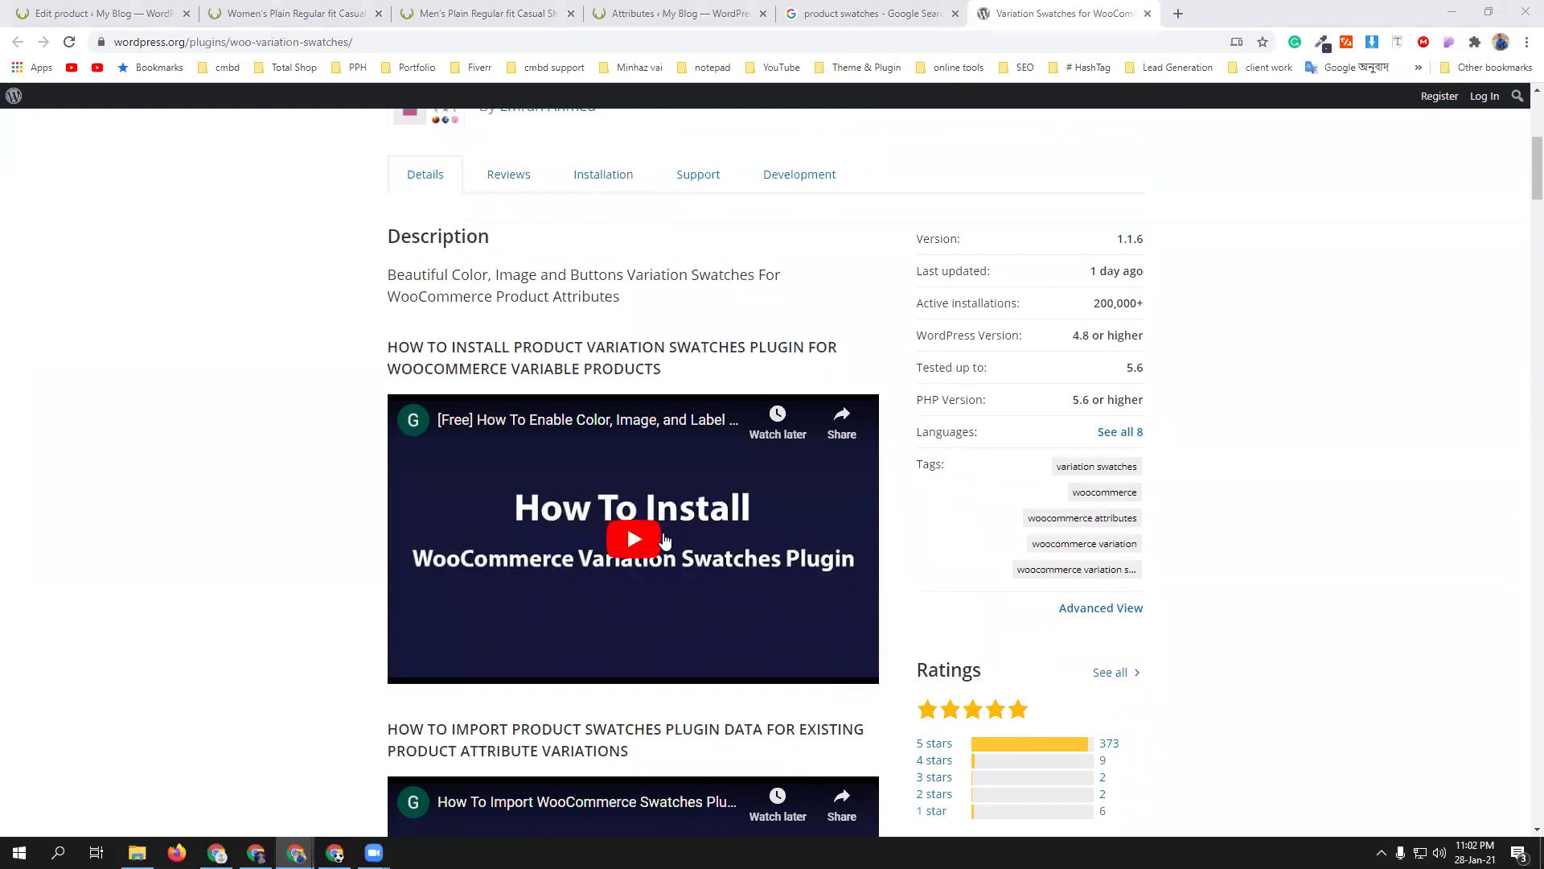
scroll(664, 540, down, 5)
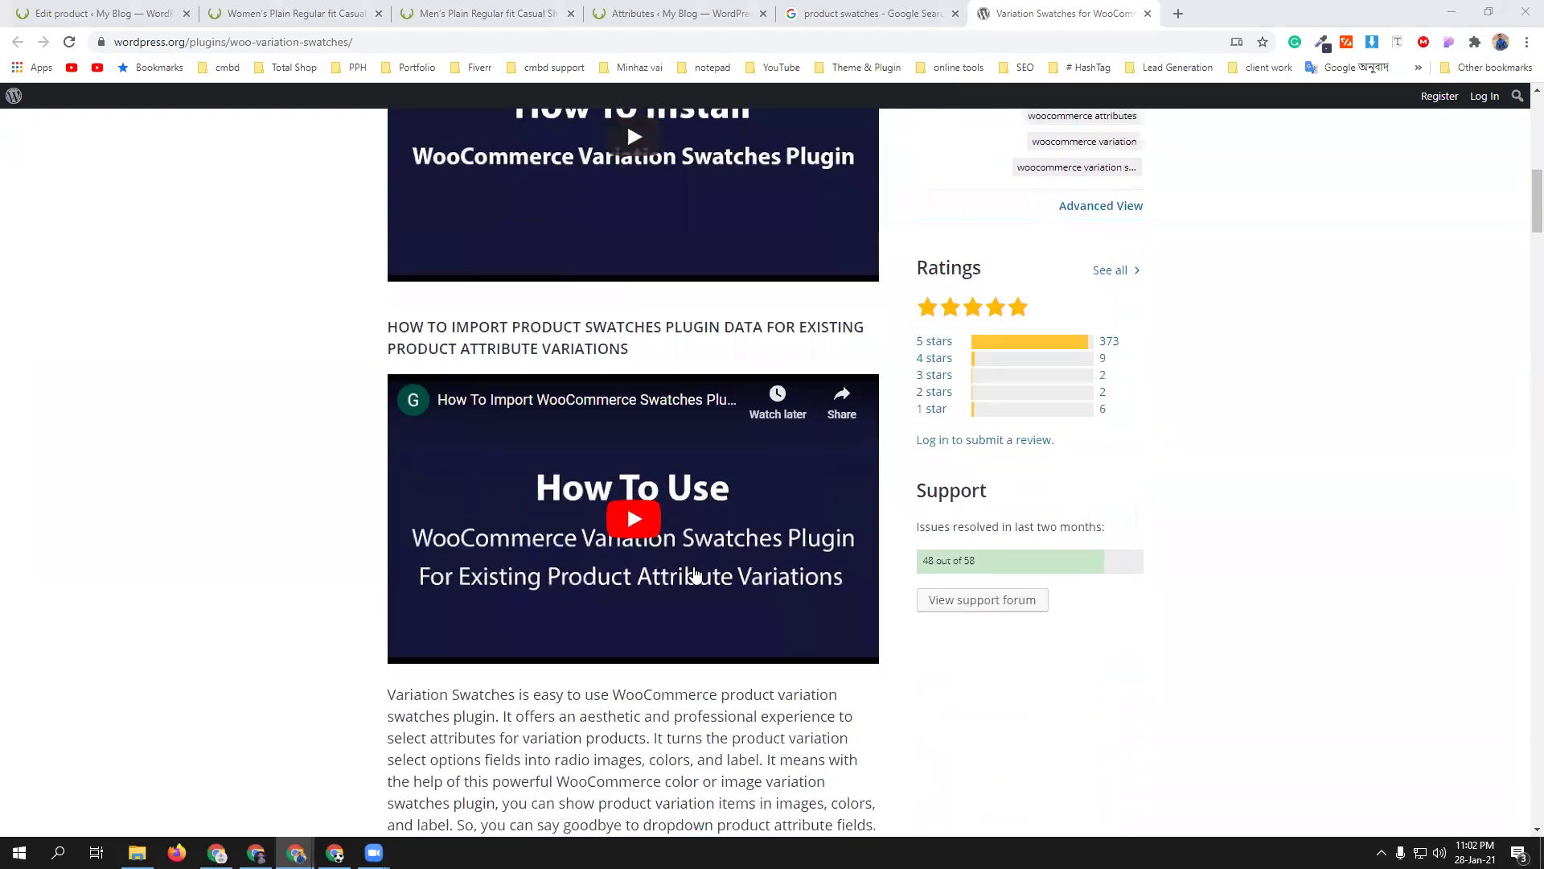
scroll(696, 563, down, 12)
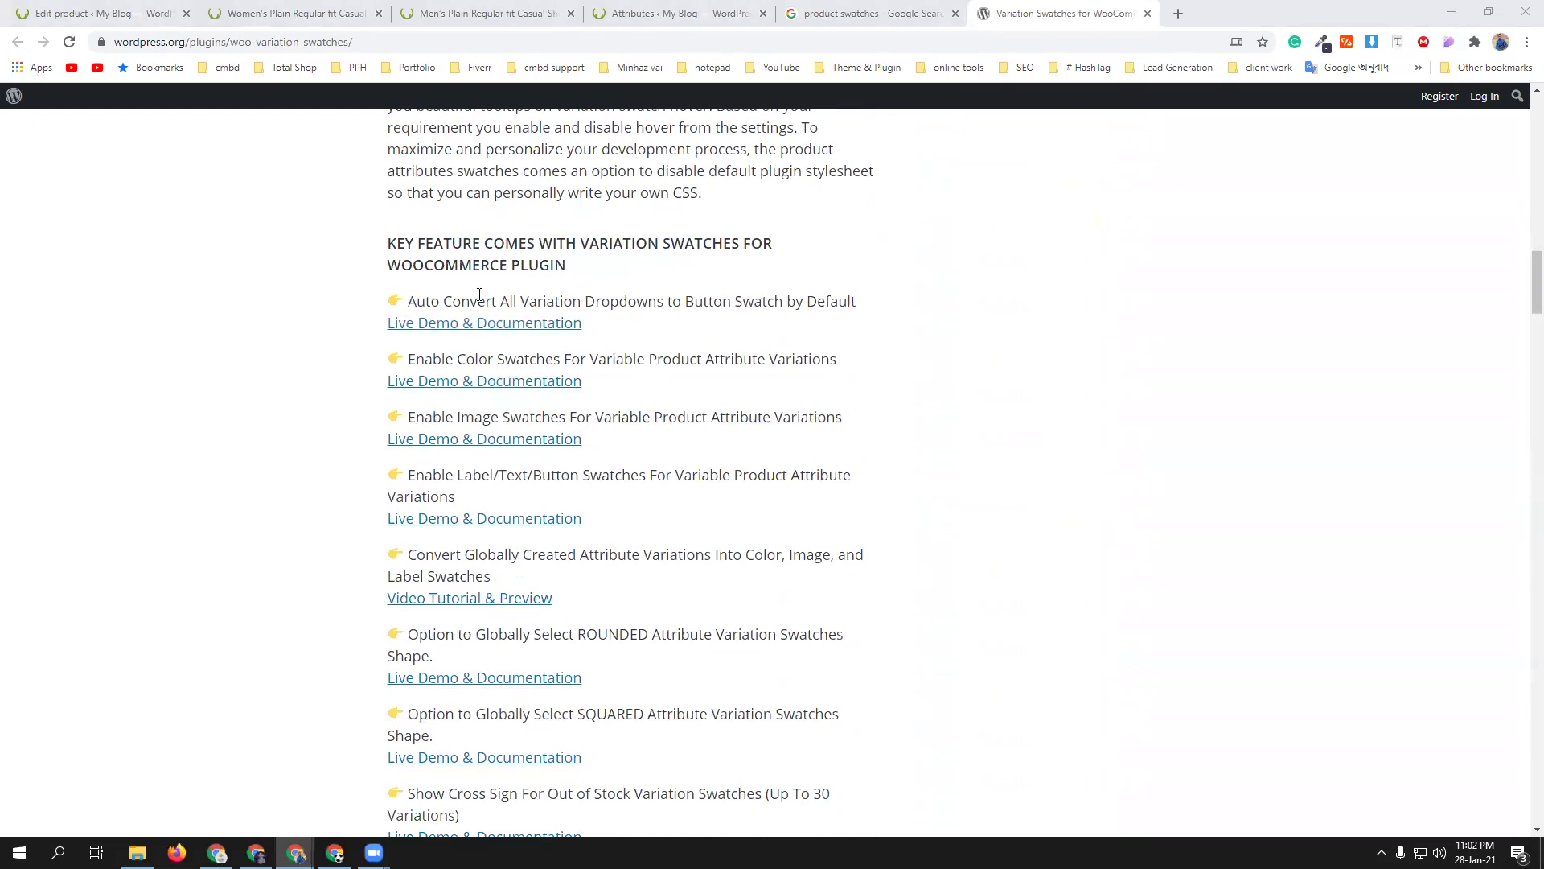
scroll(733, 445, up, 9)
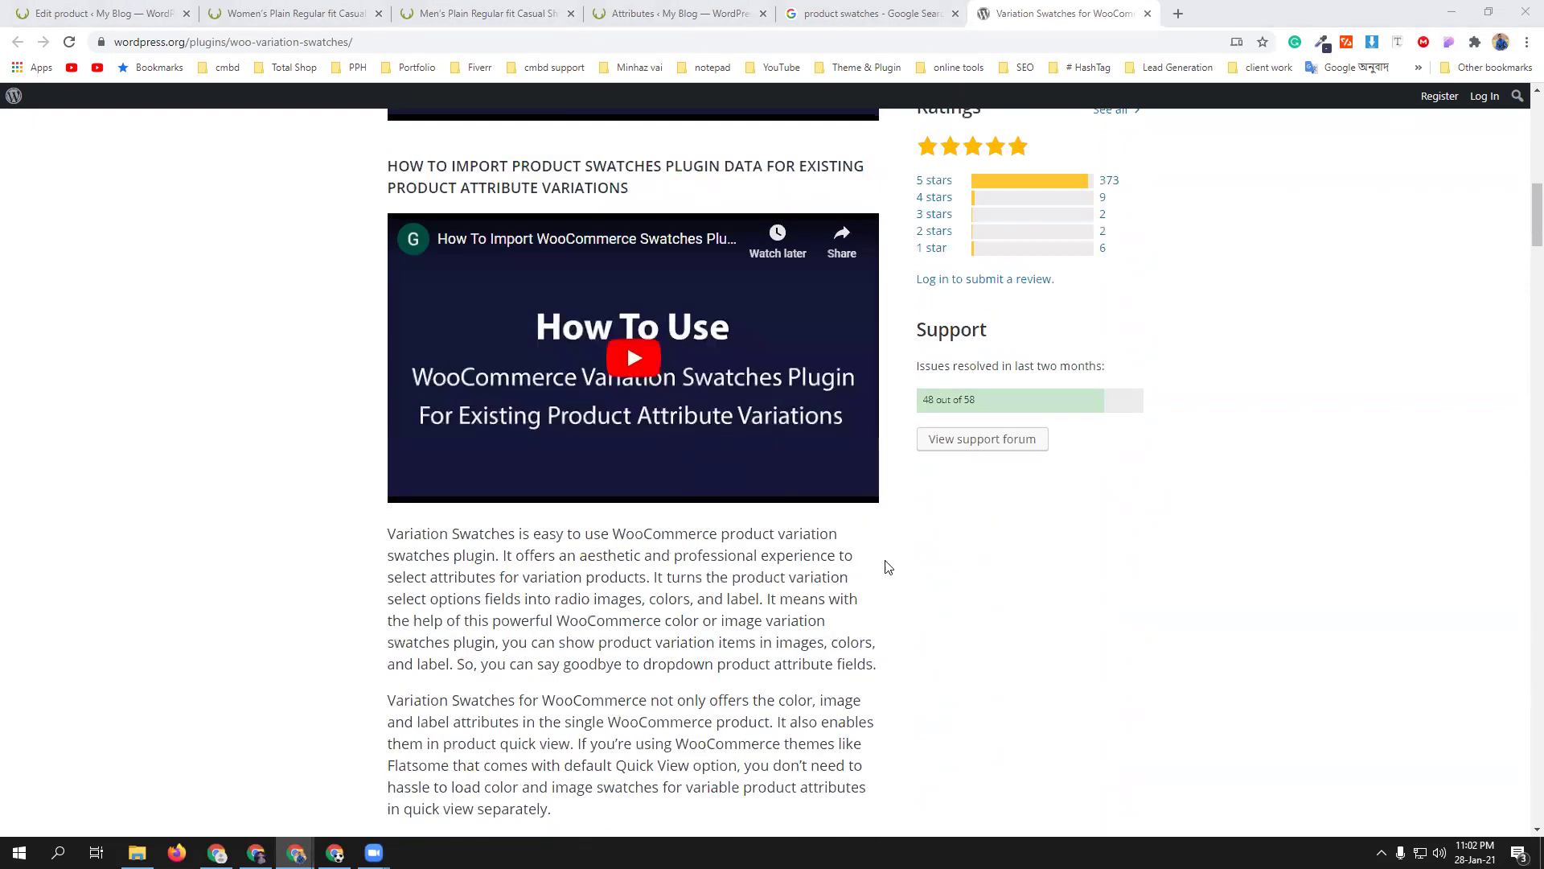
scroll(925, 605, up, 5)
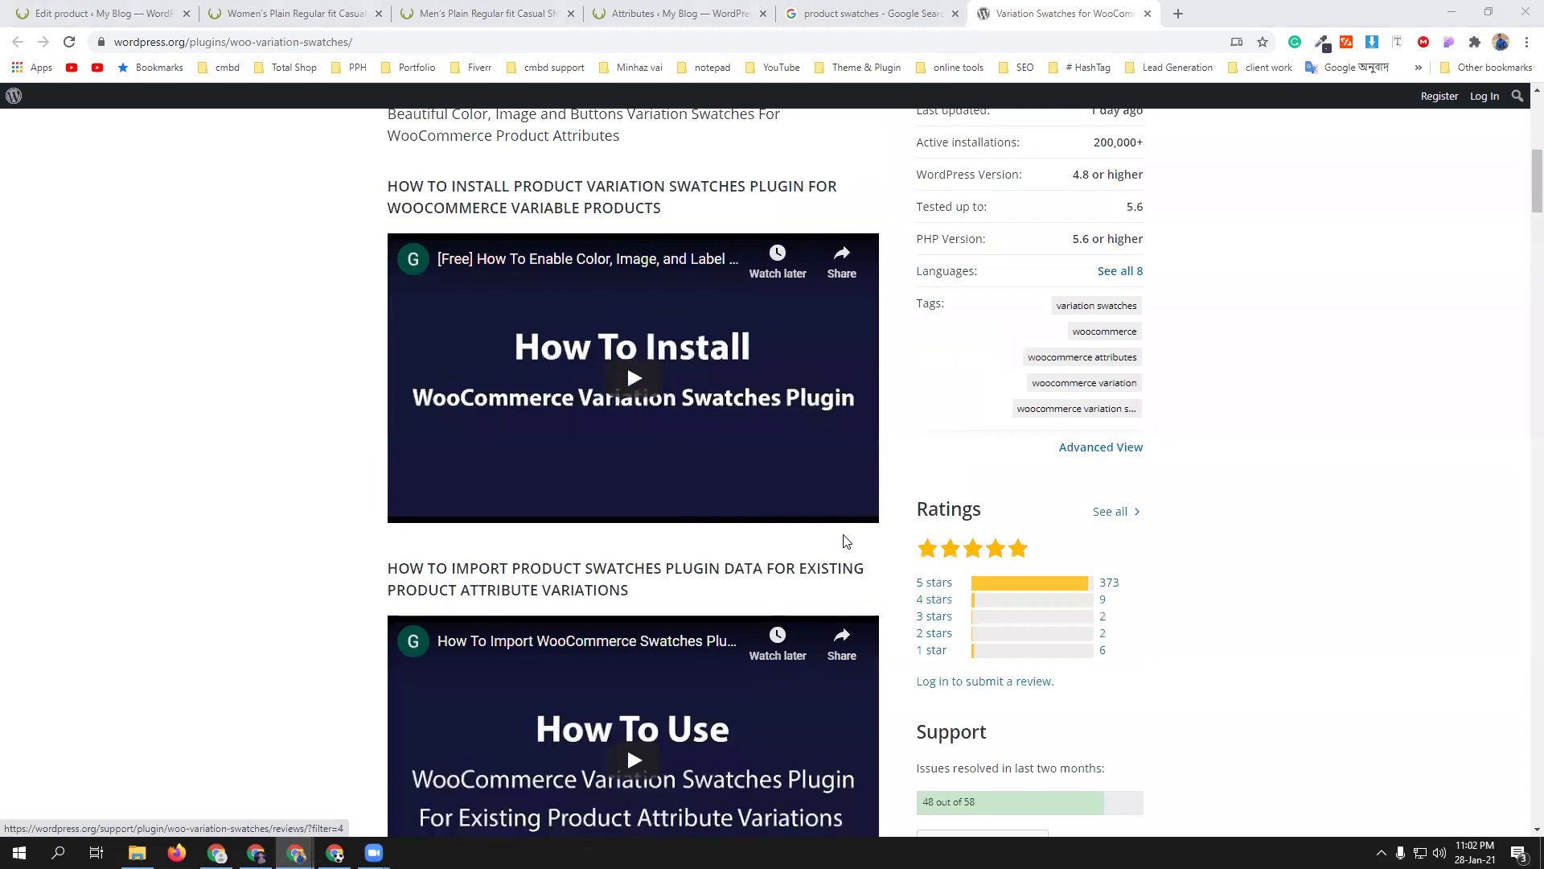
scroll(844, 537, up, 5)
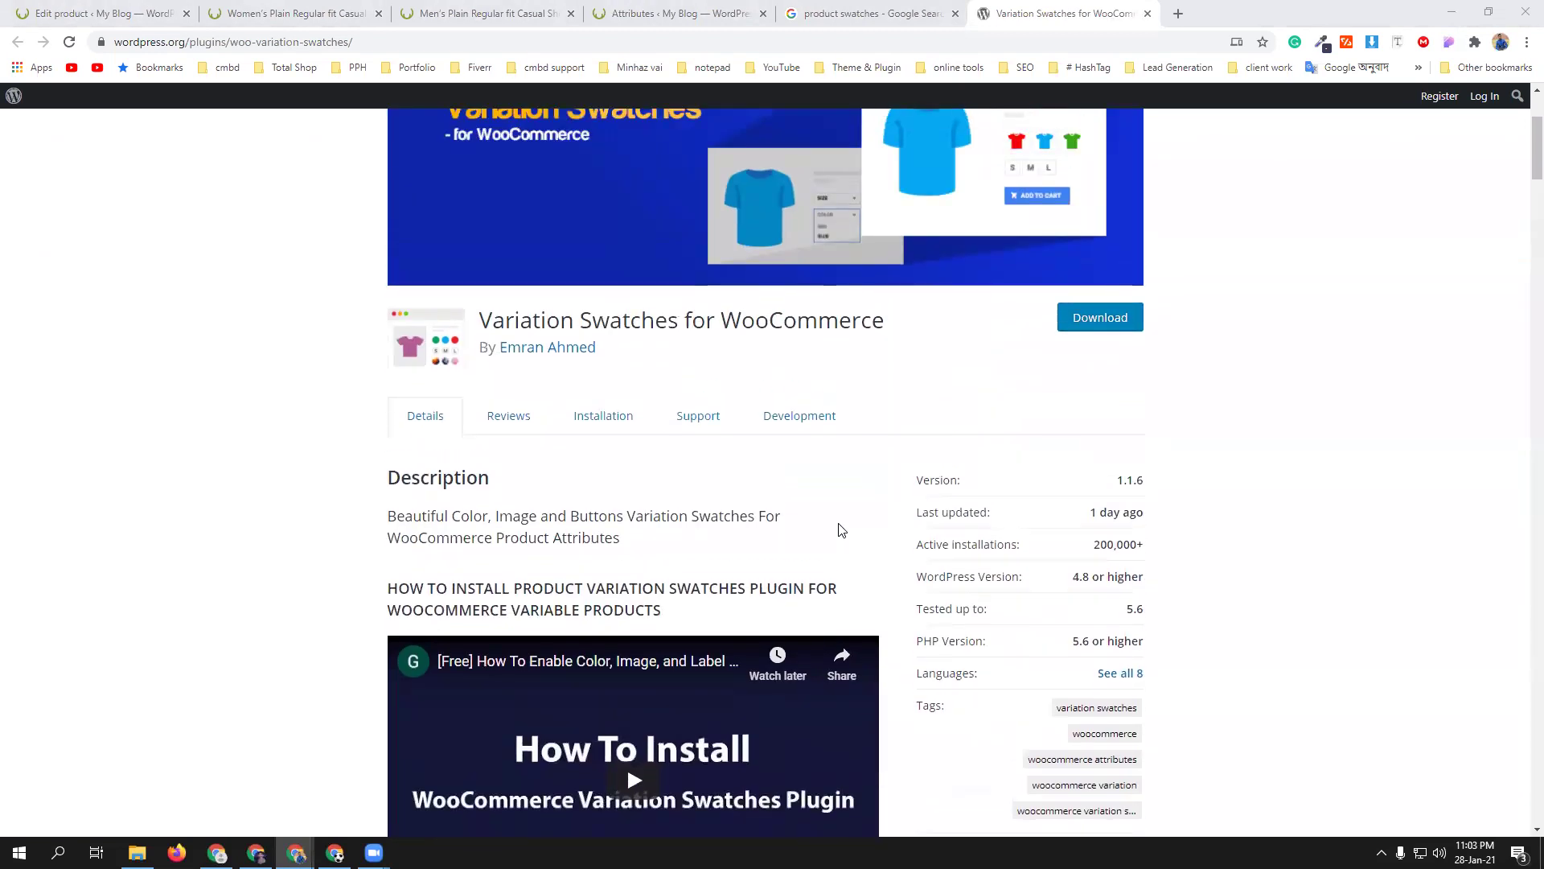
scroll(683, 359, up, 3)
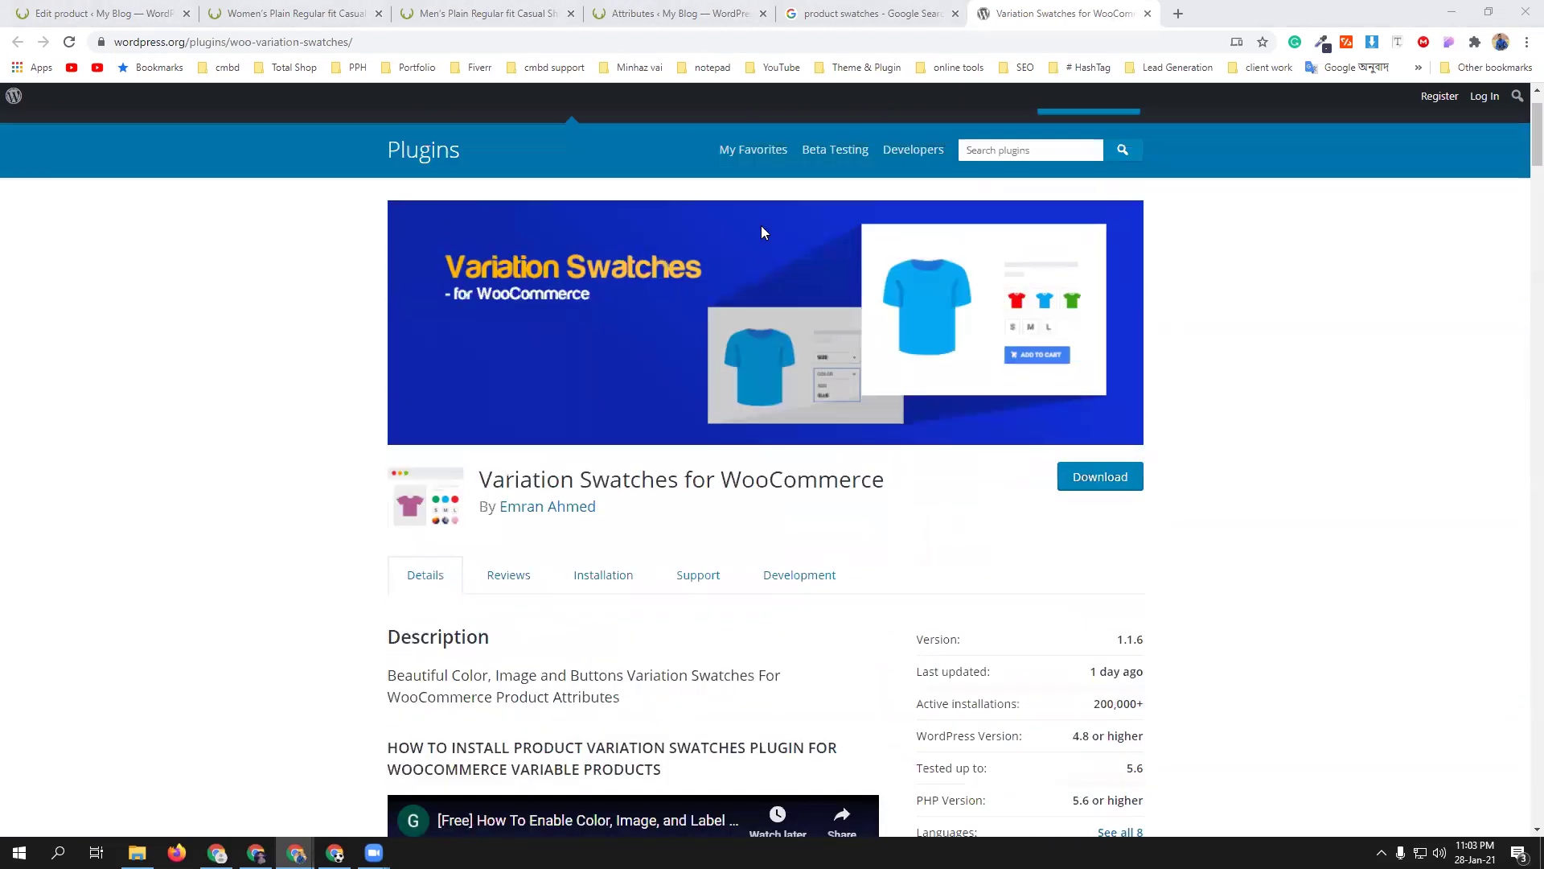
- Leave the Women's shirt storefront page and return to the Men's Plain Regular fit Casual Shirt edit page
click(306, 13)
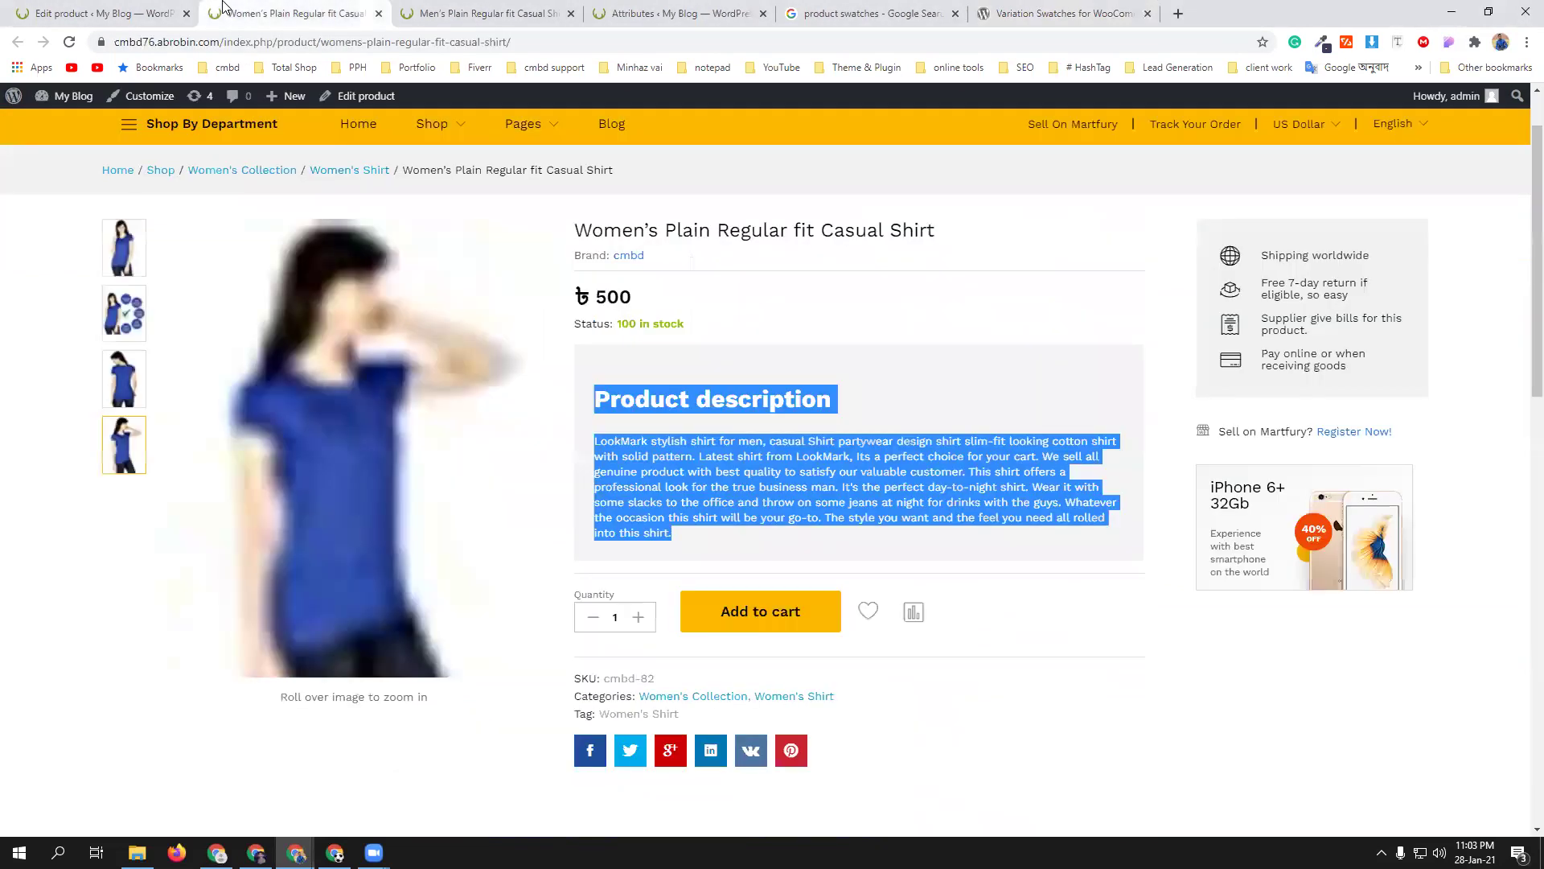
click(1042, 667)
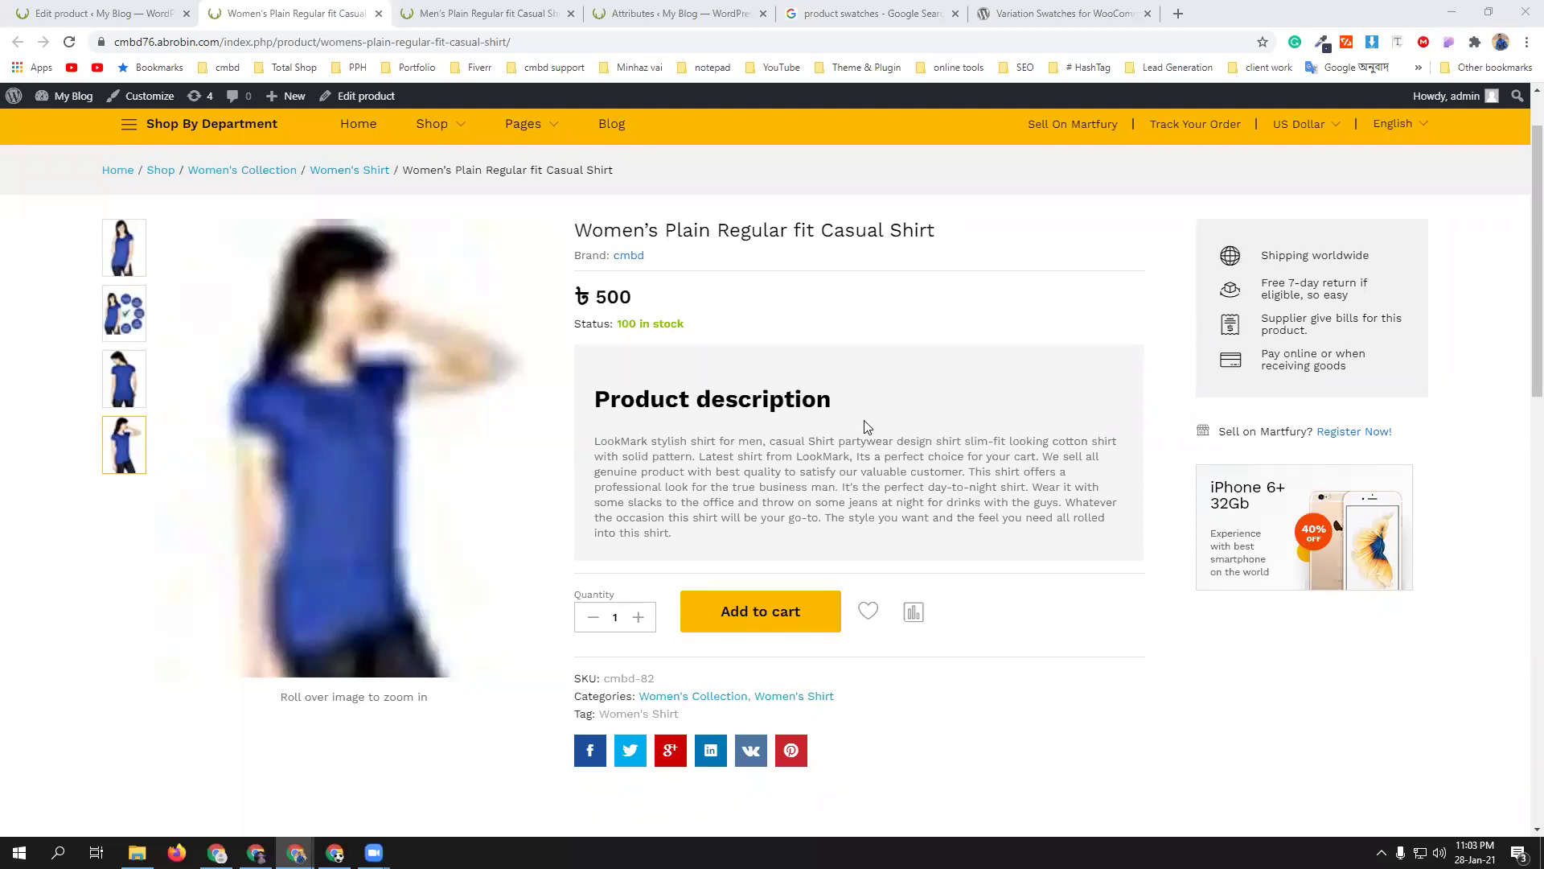
click(97, 14)
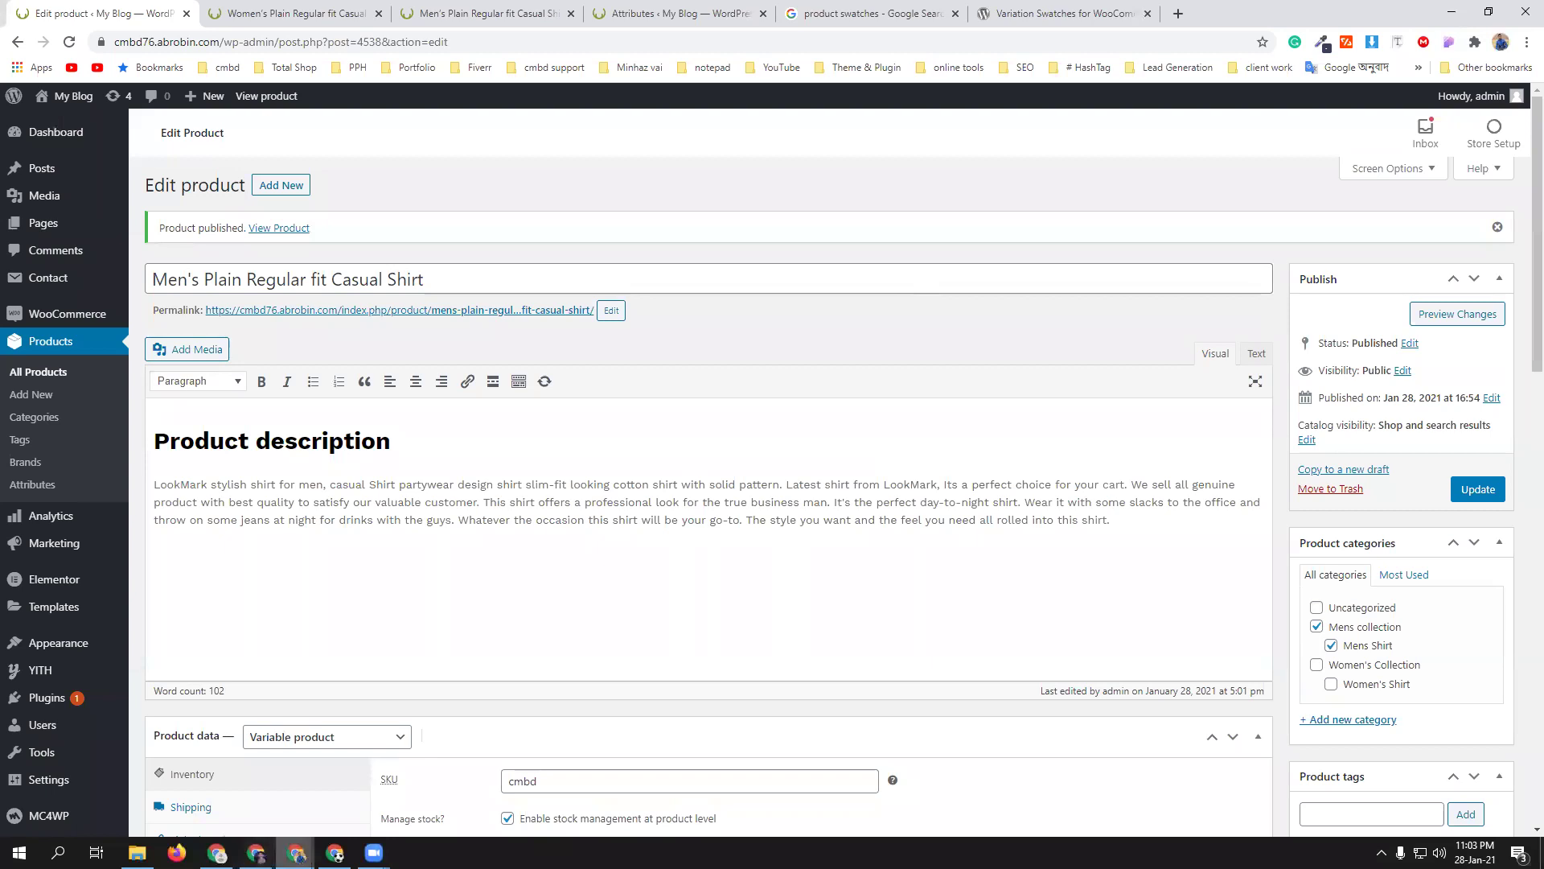
click(296, 852)
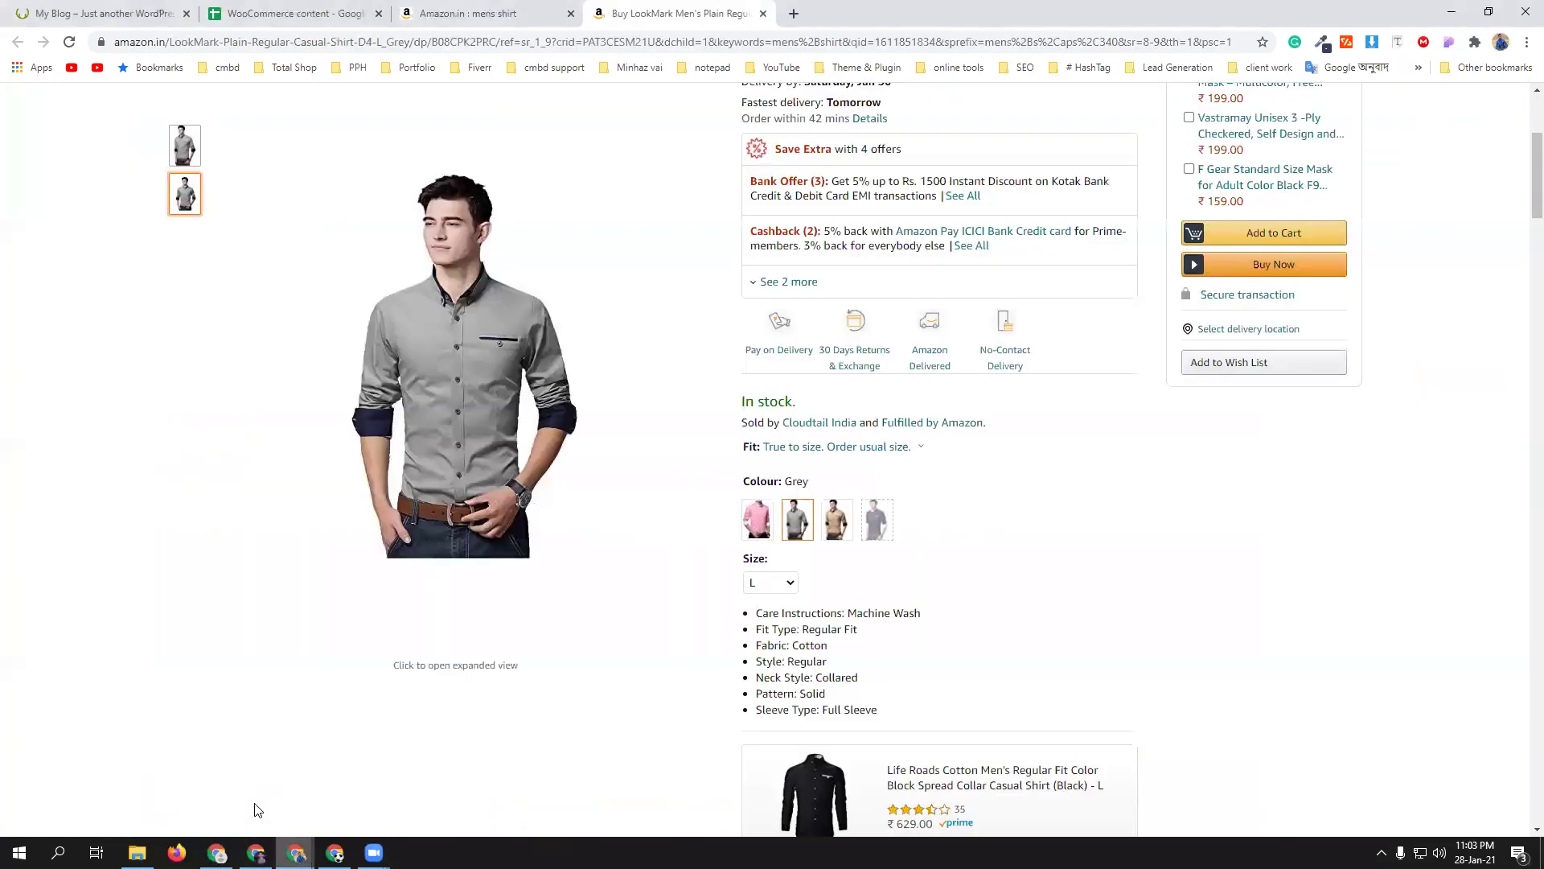
- Search Amazon for mens shirt and scroll through the results
click(255, 806)
scroll(922, 497, up, 4)
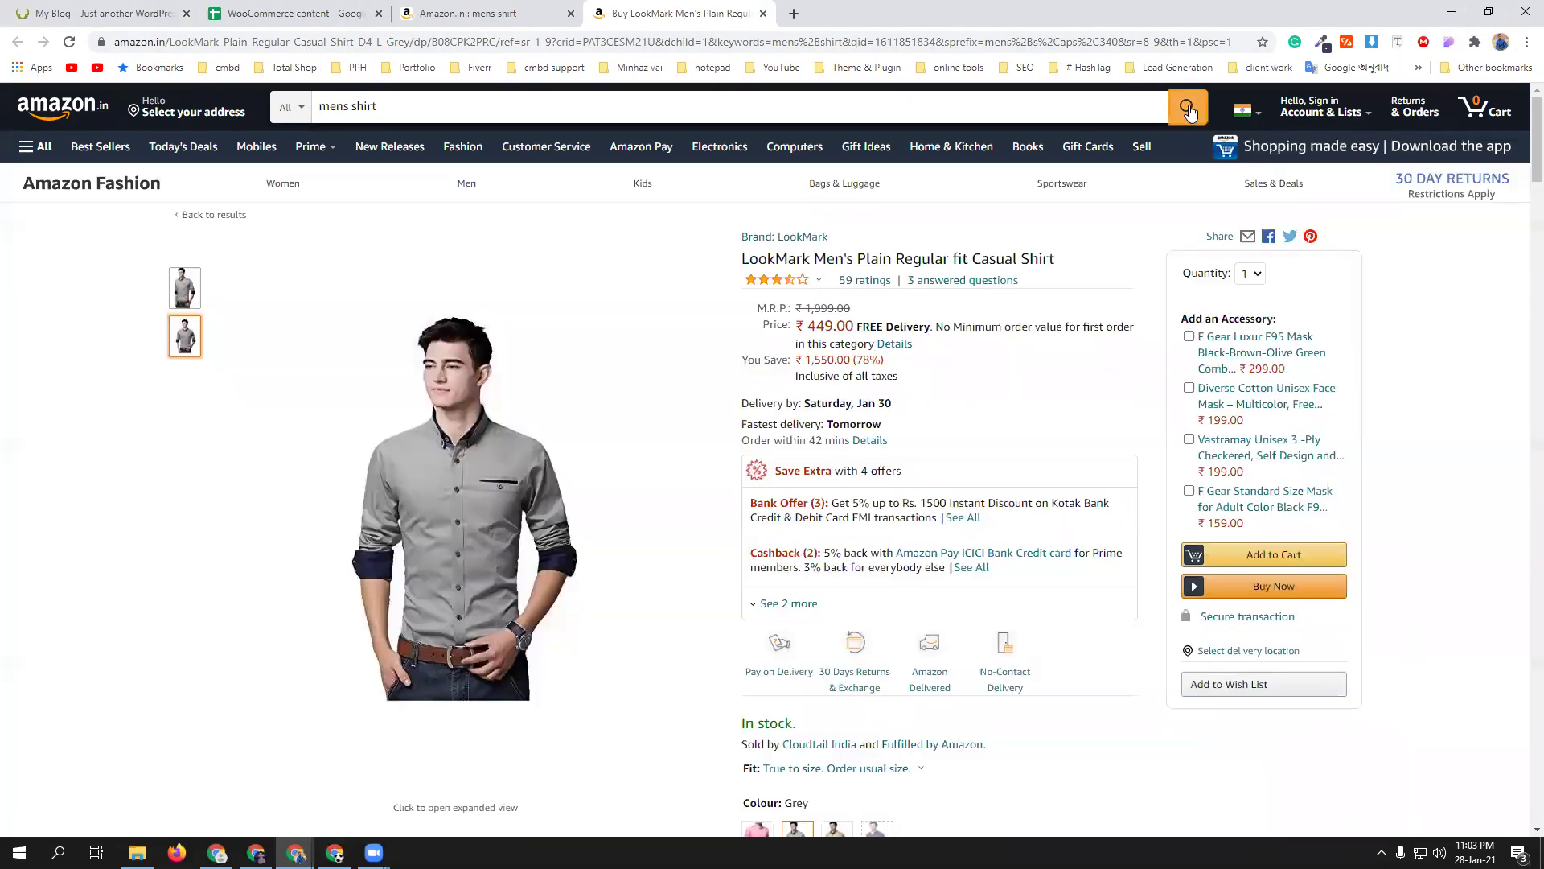
click(1191, 111)
click(499, 11)
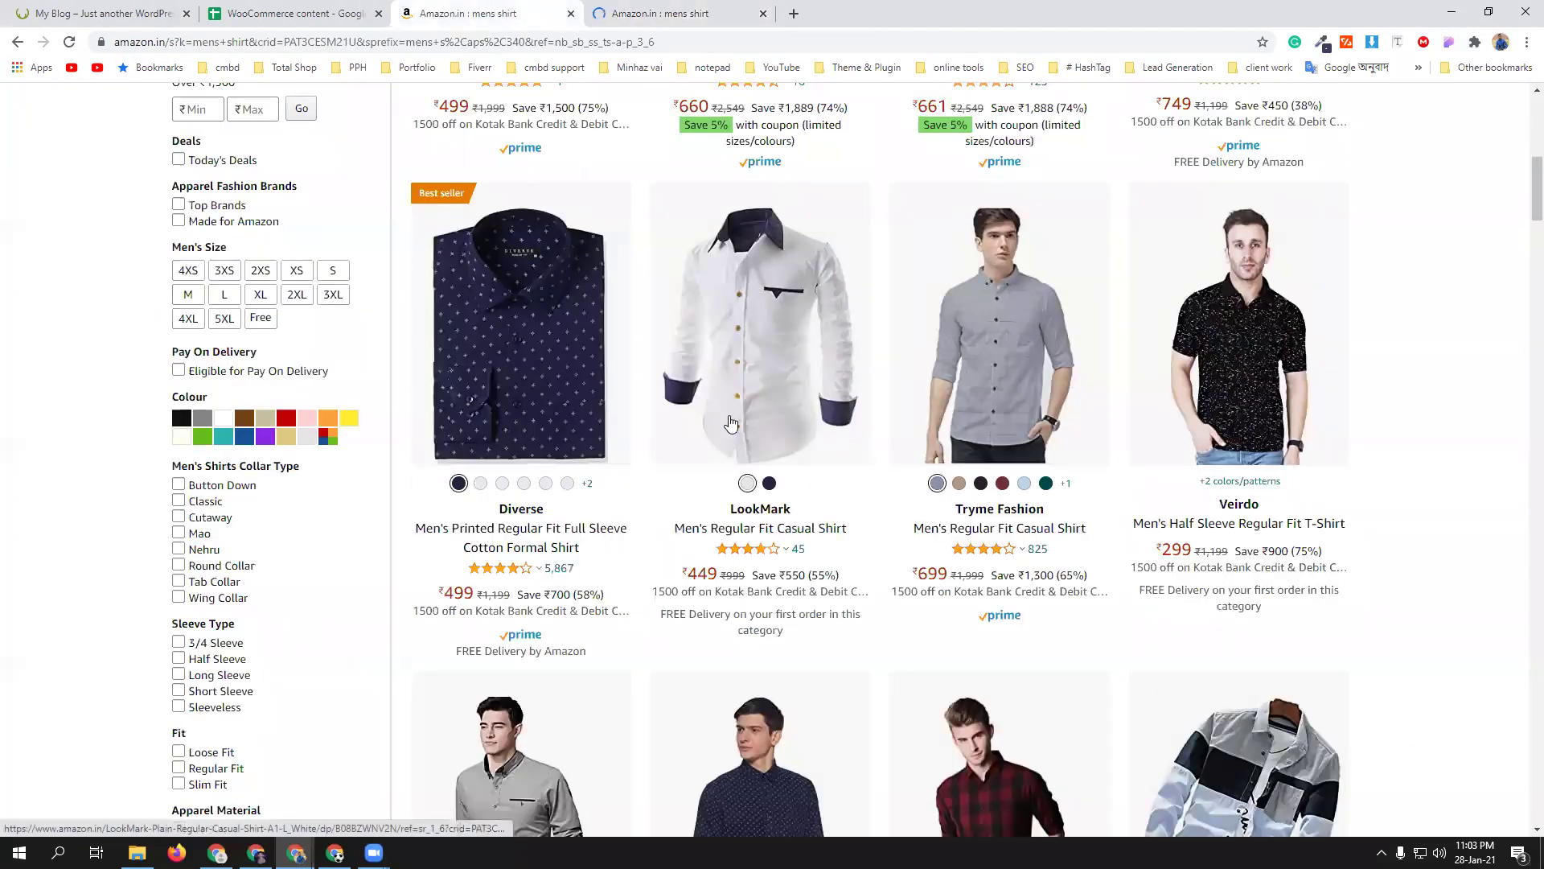
scroll(804, 515, down, 3)
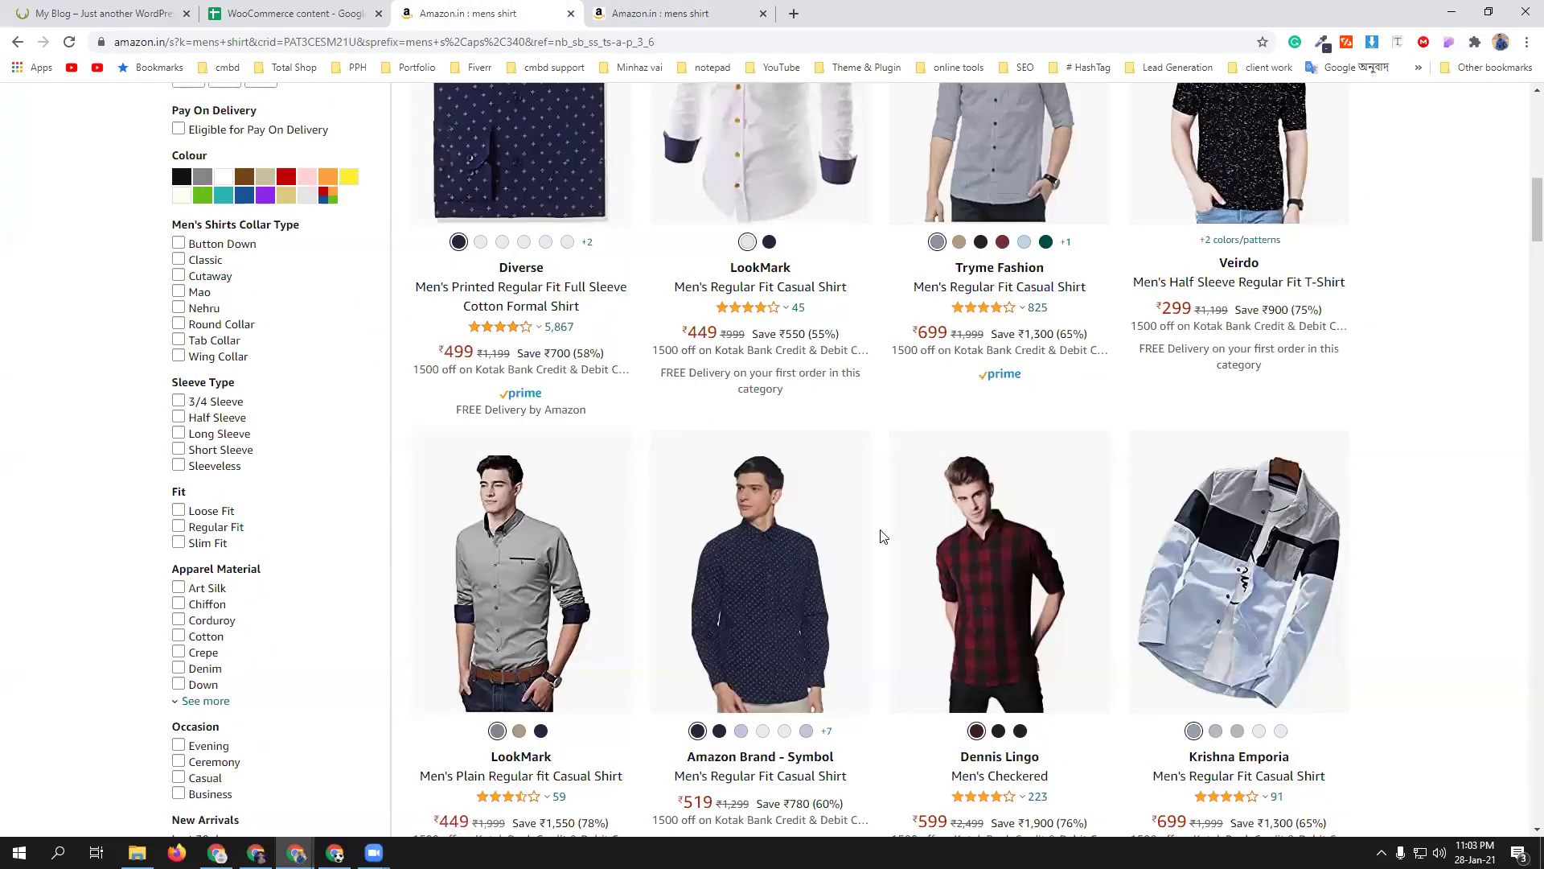
scroll(884, 537, down, 8)
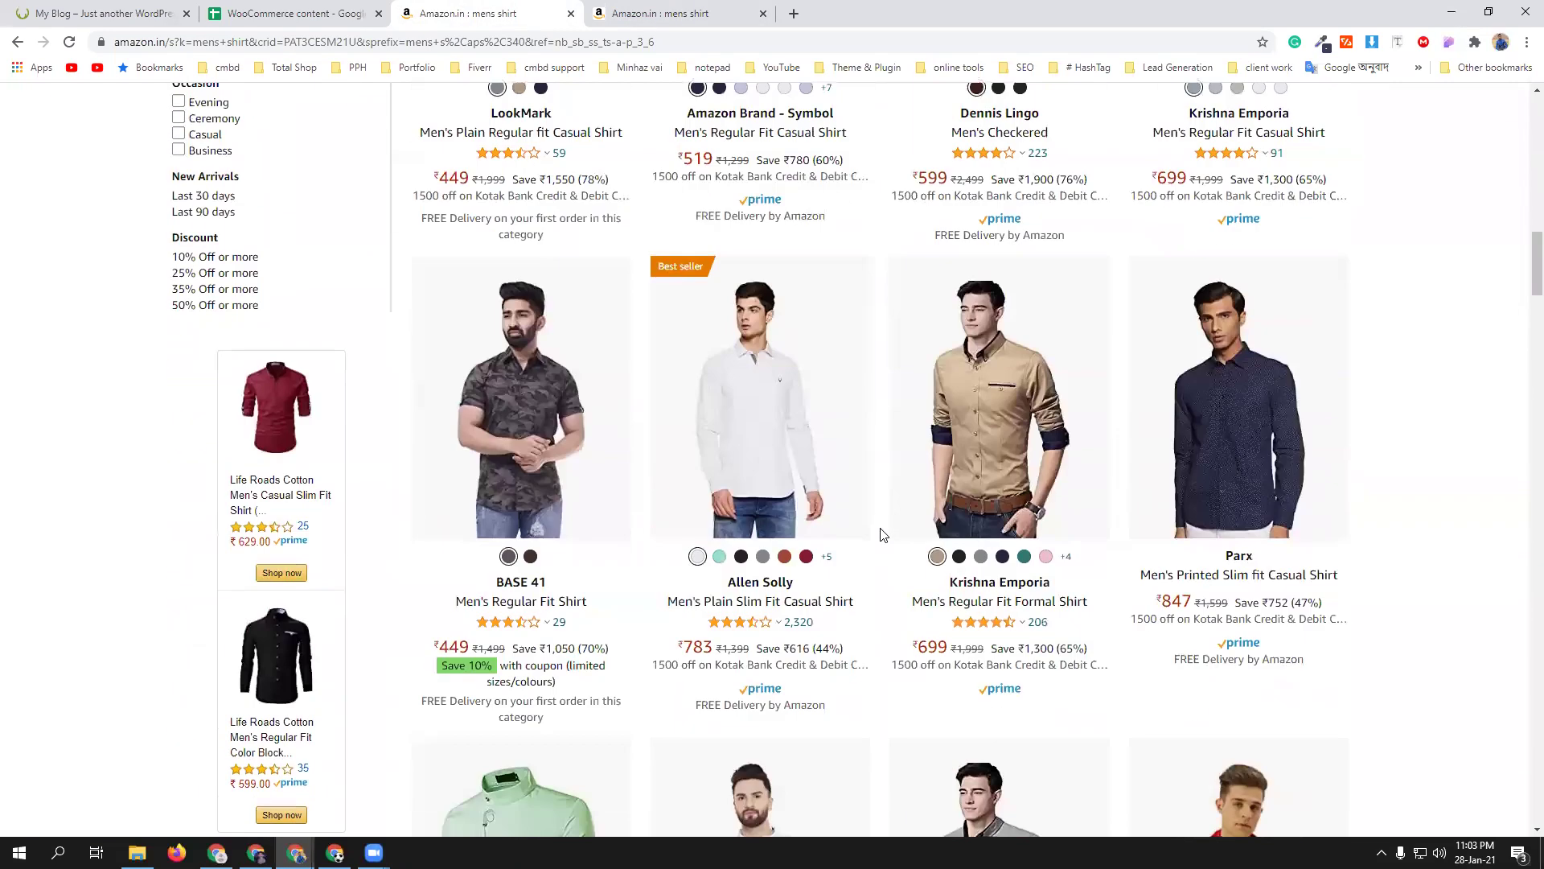
scroll(884, 536, up, 15)
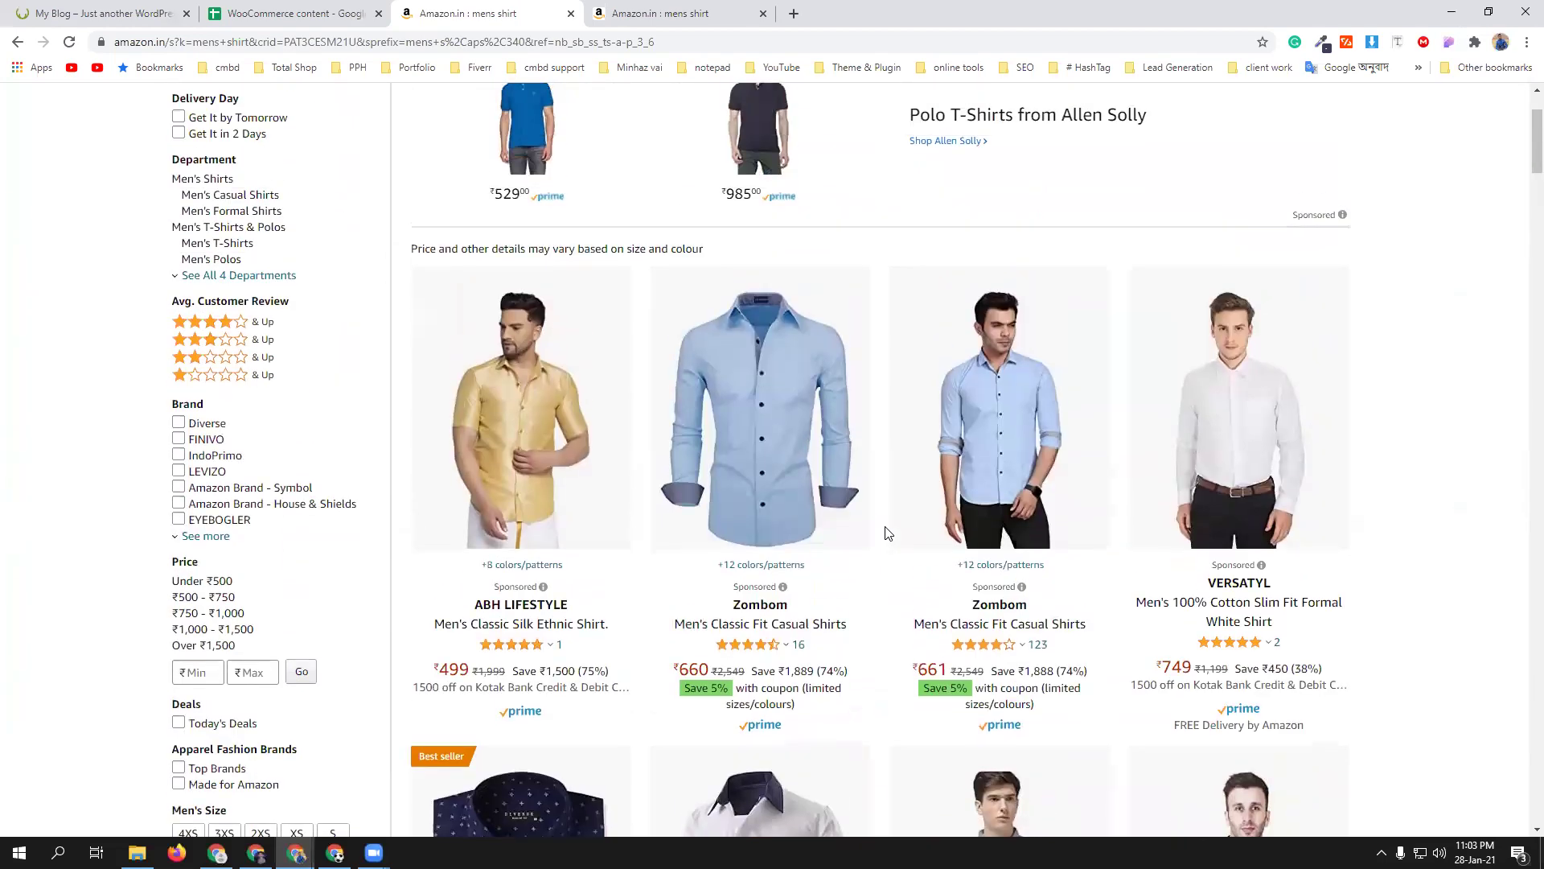
- Bring the Martfury storefront home page window to the front
click(116, 14)
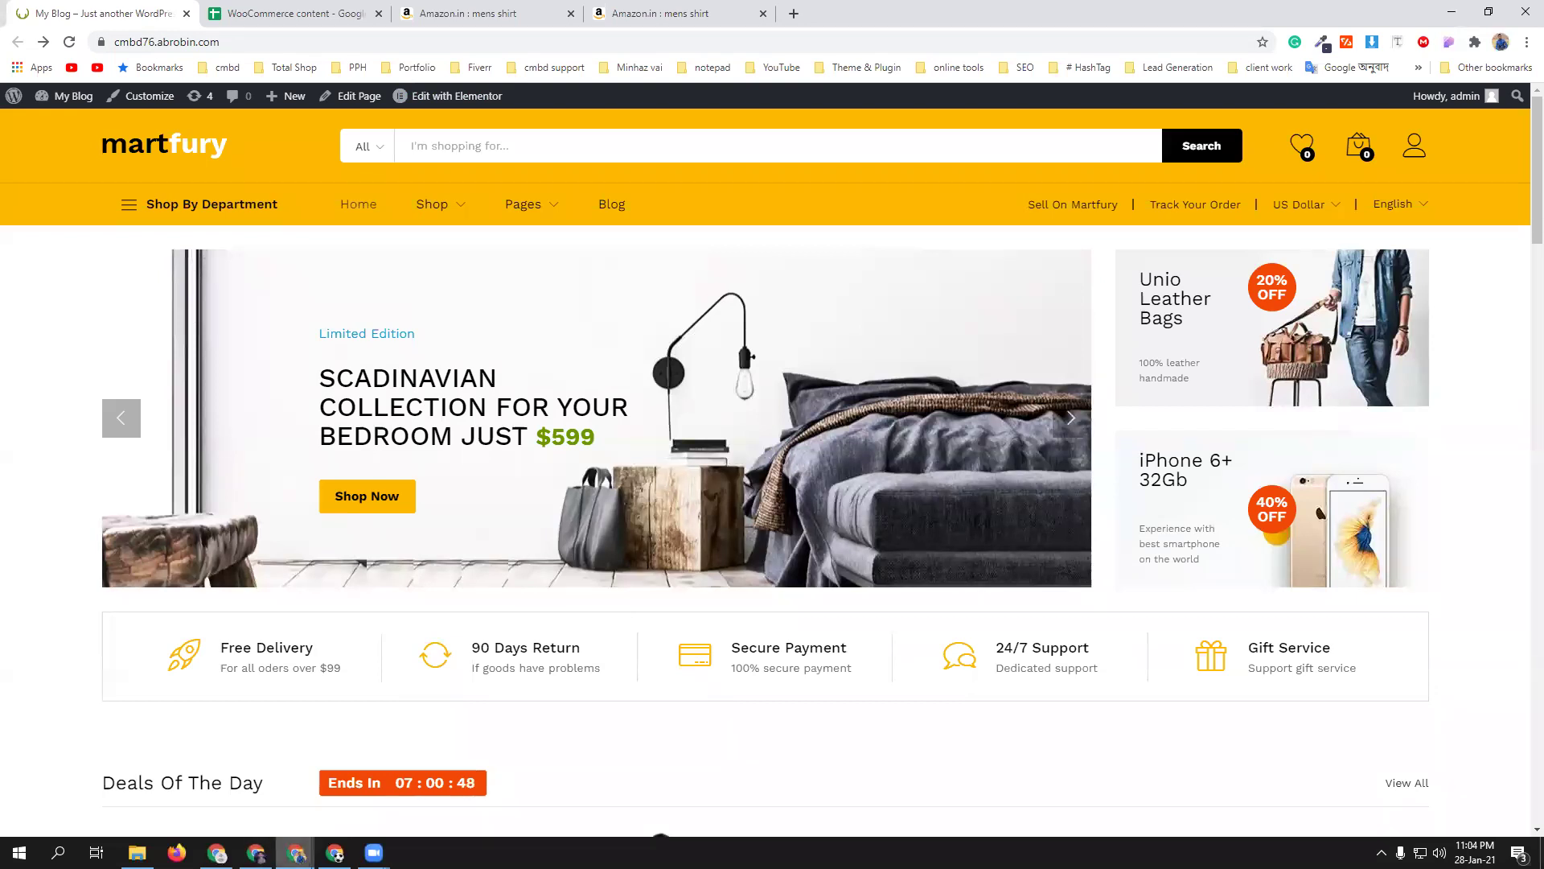
mouse_move(296, 853)
click(351, 809)
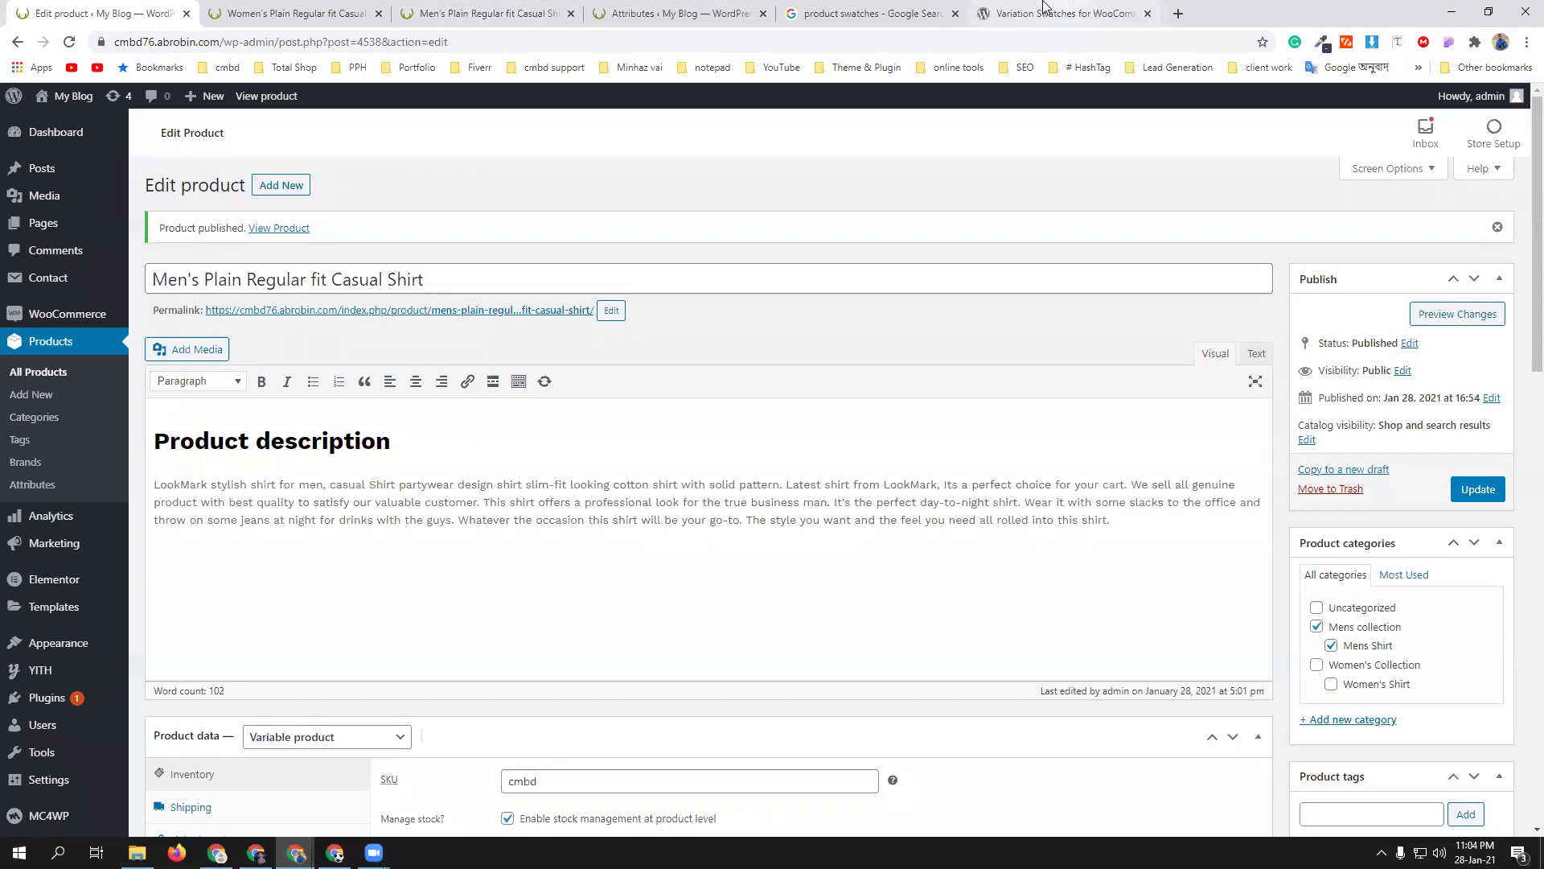
mouse_move(256, 851)
click(248, 787)
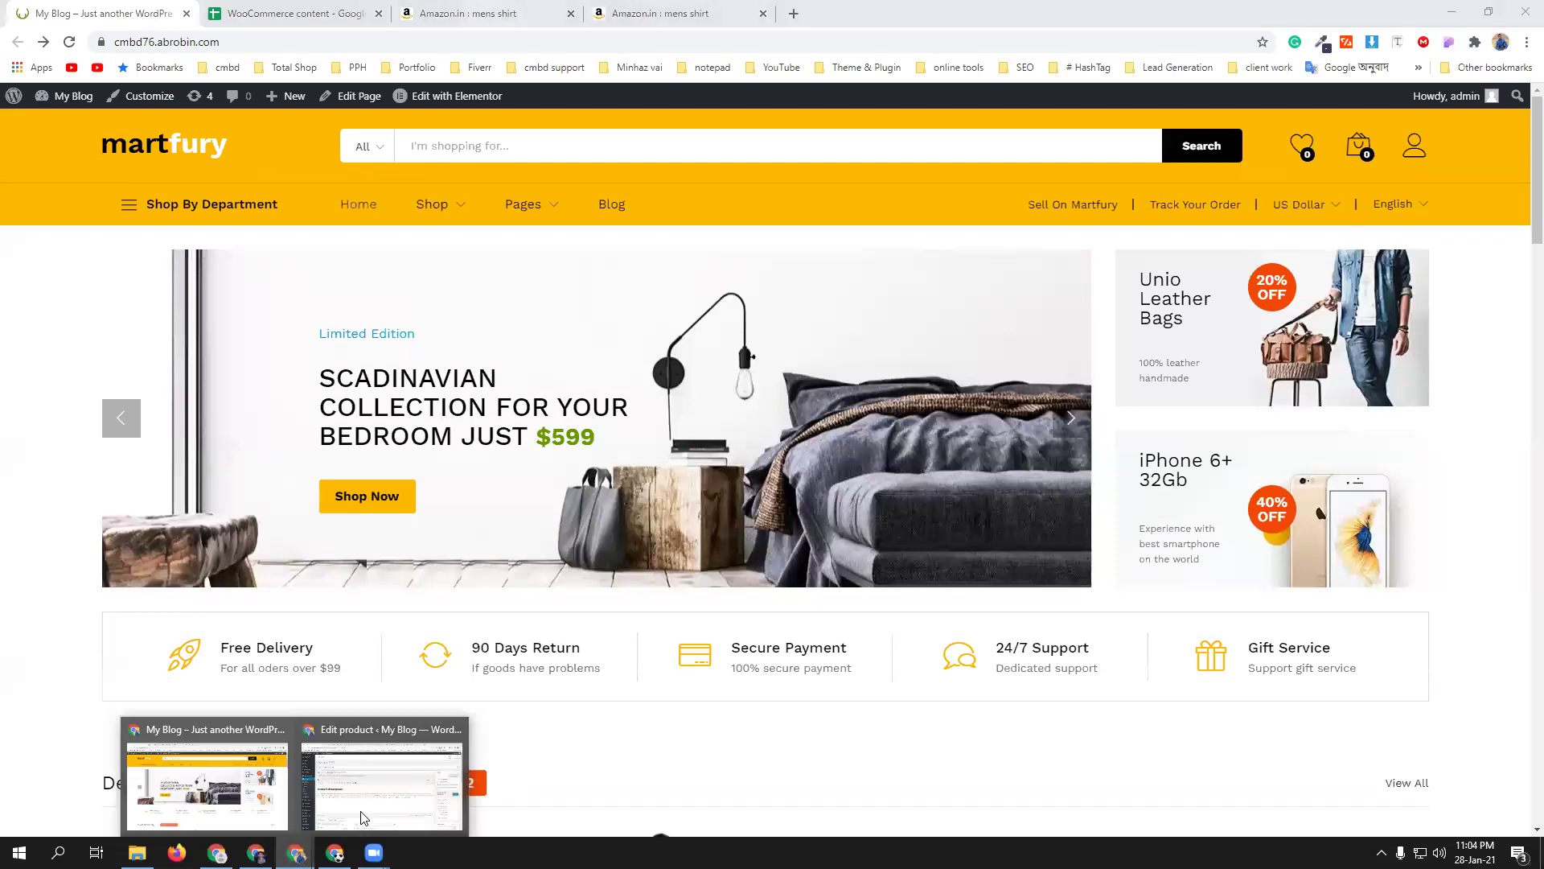
- Add the pink, size L Men's Plain Regular fit Casual Shirt to the cart
click(389, 777)
click(493, 8)
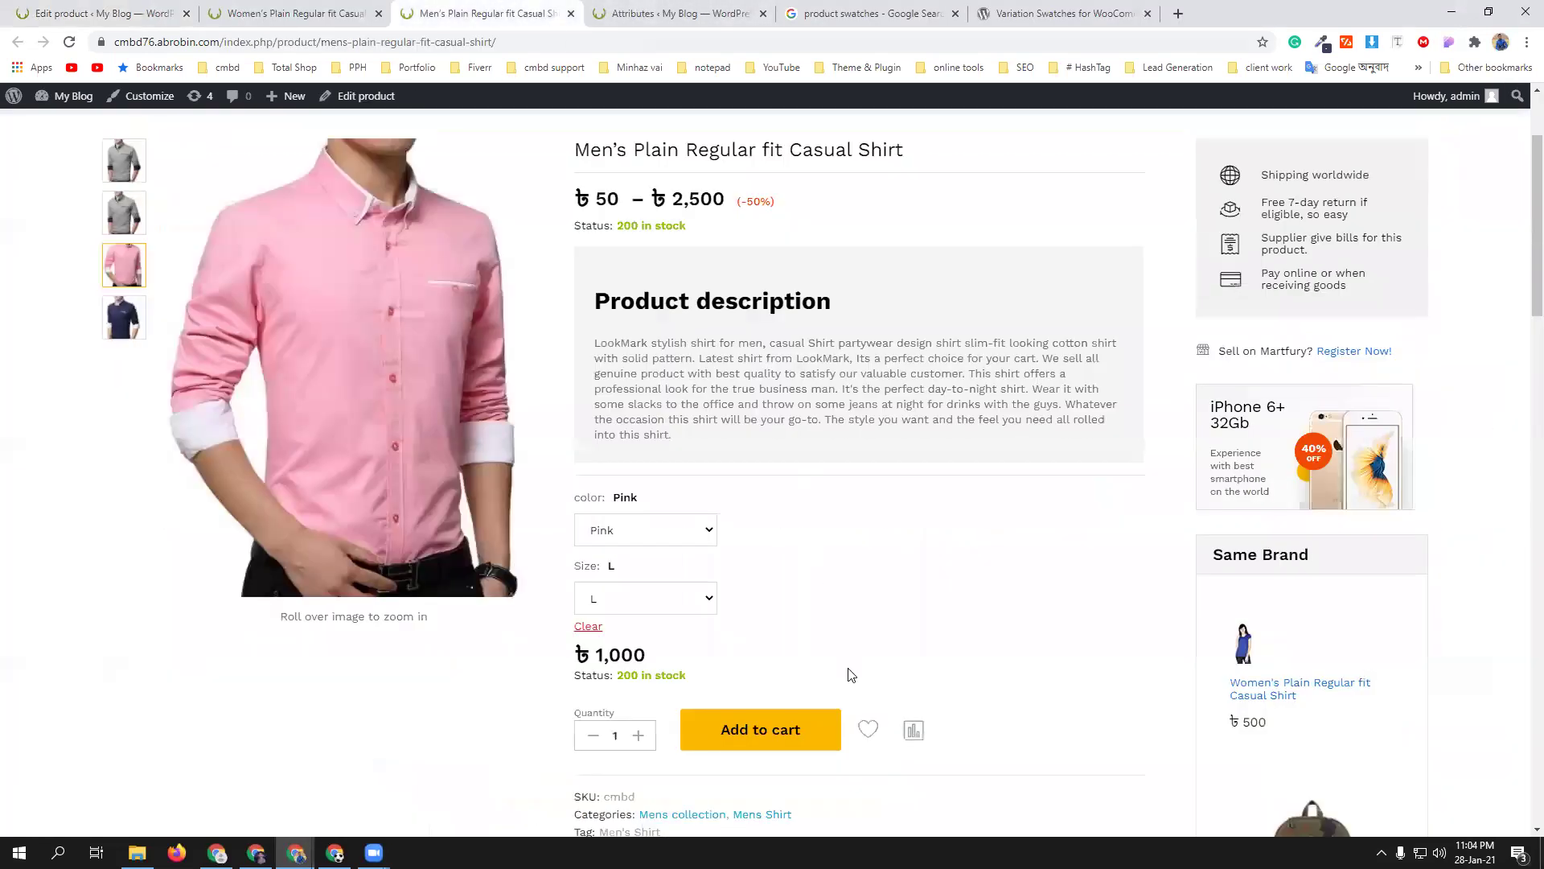
scroll(799, 670, down, 1)
scroll(799, 670, down, 2)
click(736, 578)
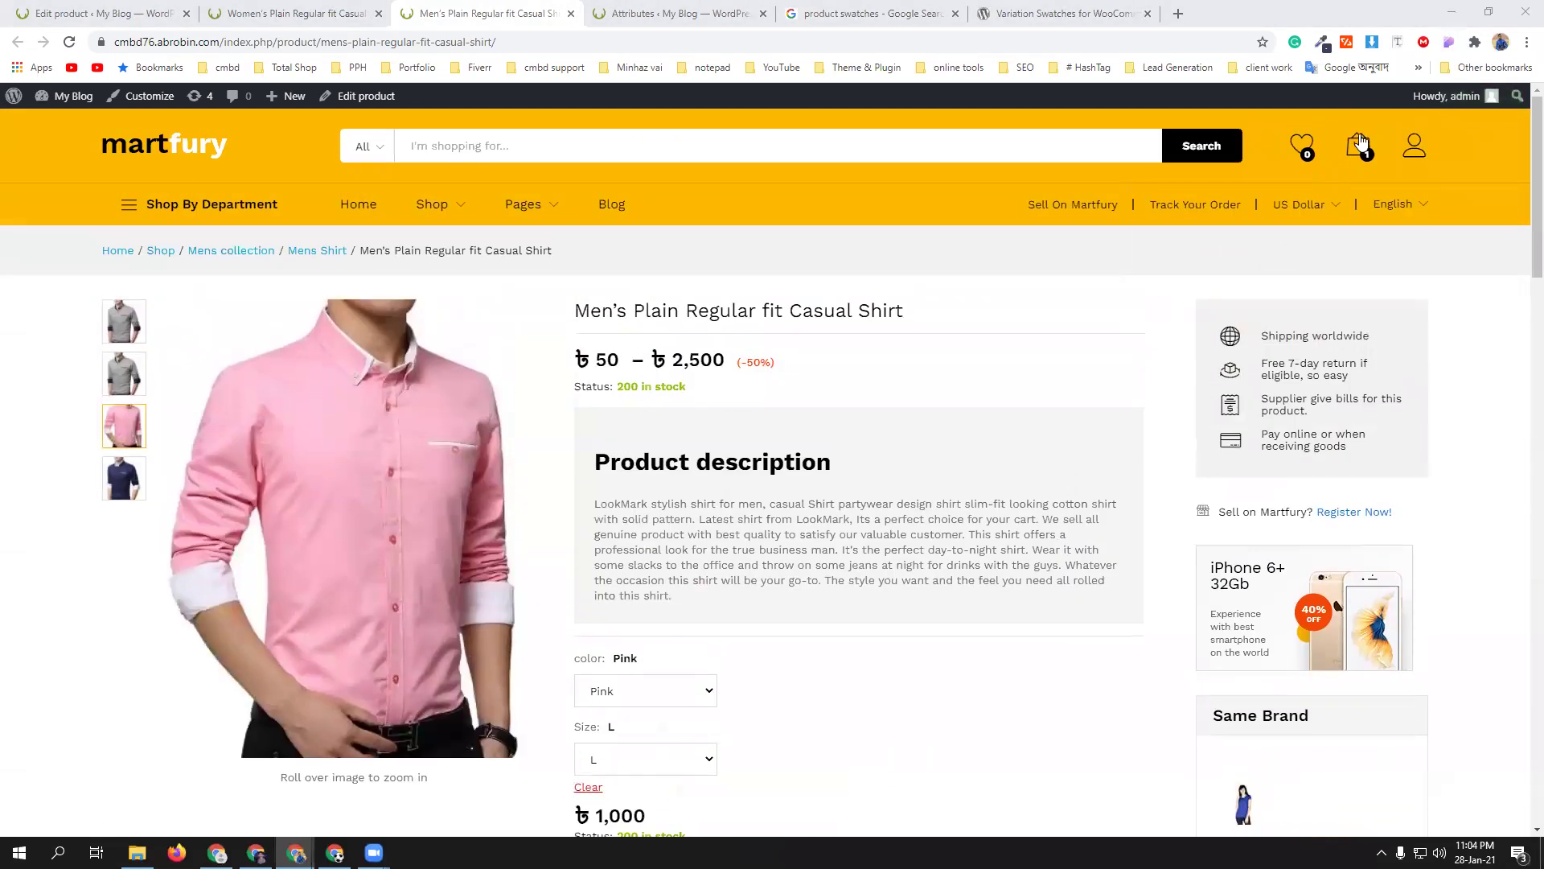
- Go to checkout and review the ৳1,000 order with no payment methods available
mouse_move(1356, 145)
click(1351, 330)
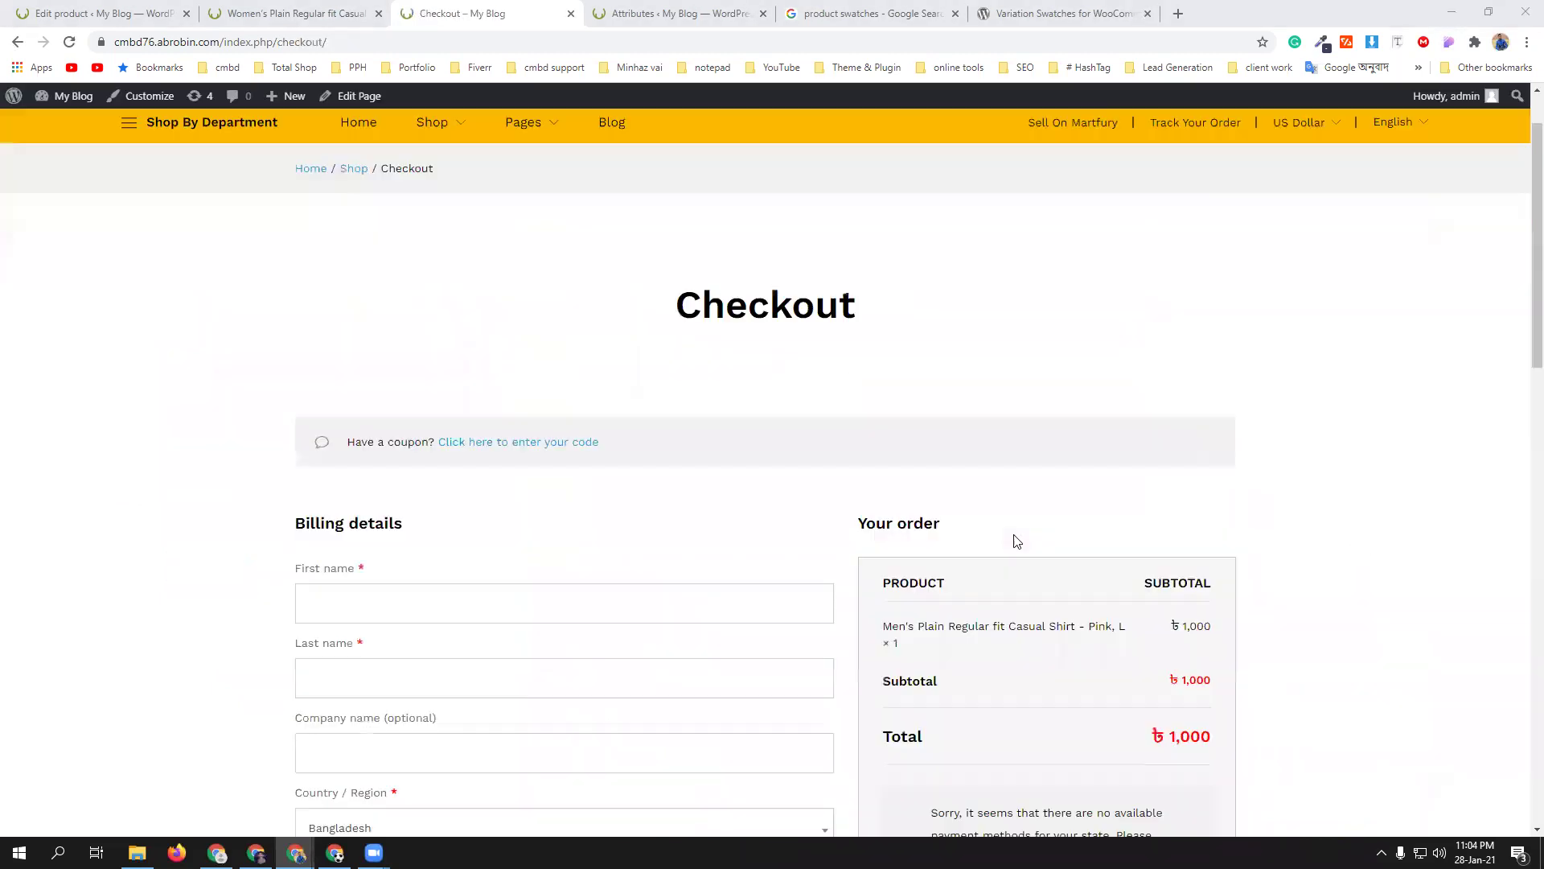
scroll(1014, 534, down, 6)
scroll(1038, 446, up, 1)
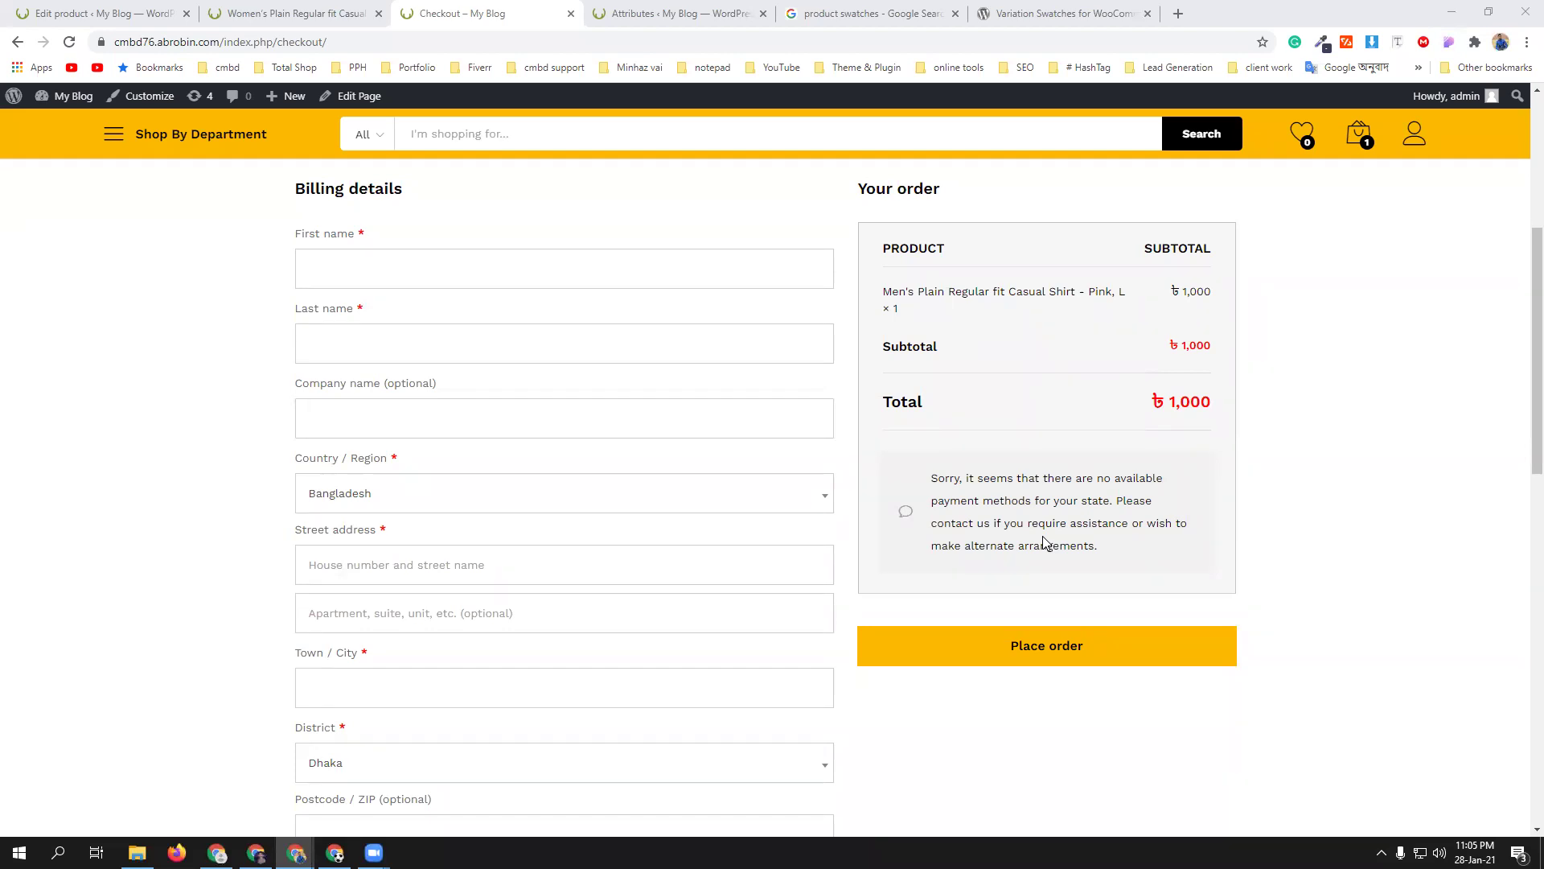
click(85, 13)
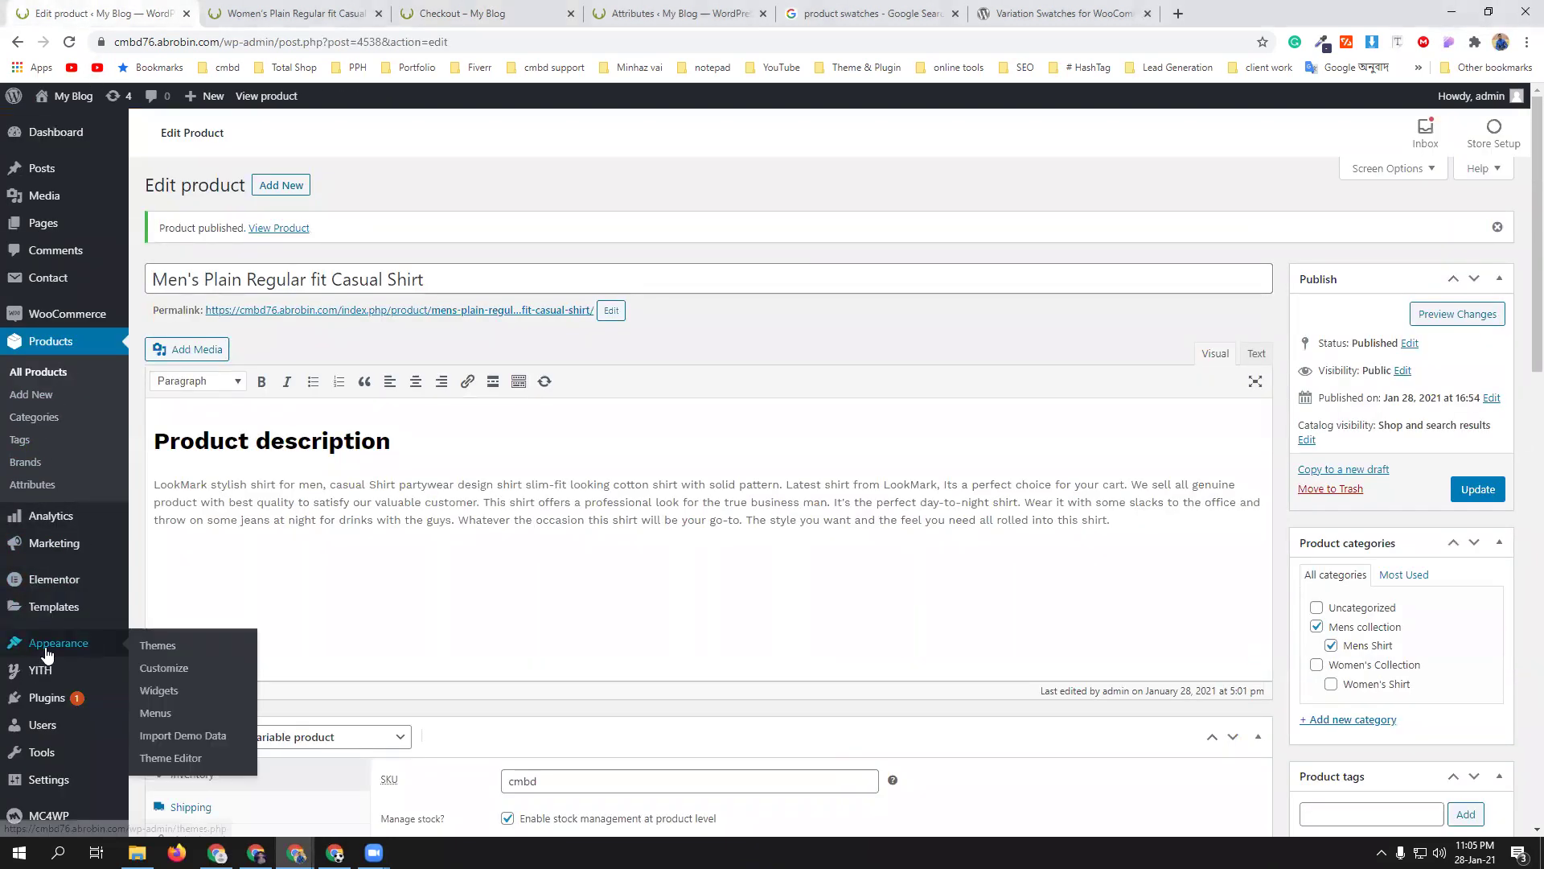
- Leave the product edit page without saving and go to the installed plugins list
scroll(58, 617, down, 1)
scroll(57, 617, down, 1)
mouse_move(49, 644)
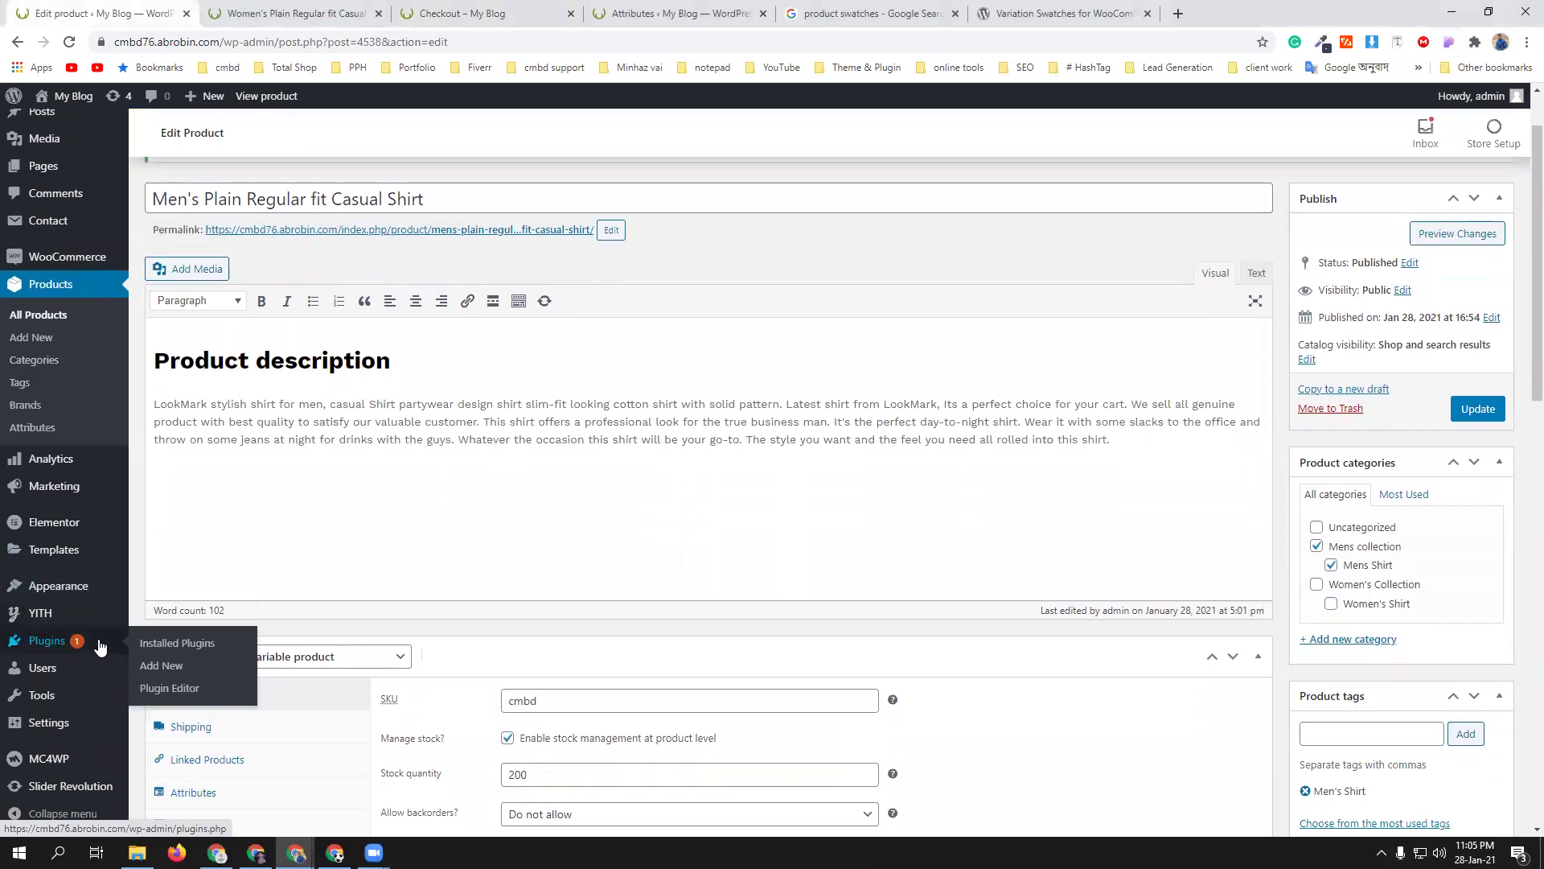
click(189, 644)
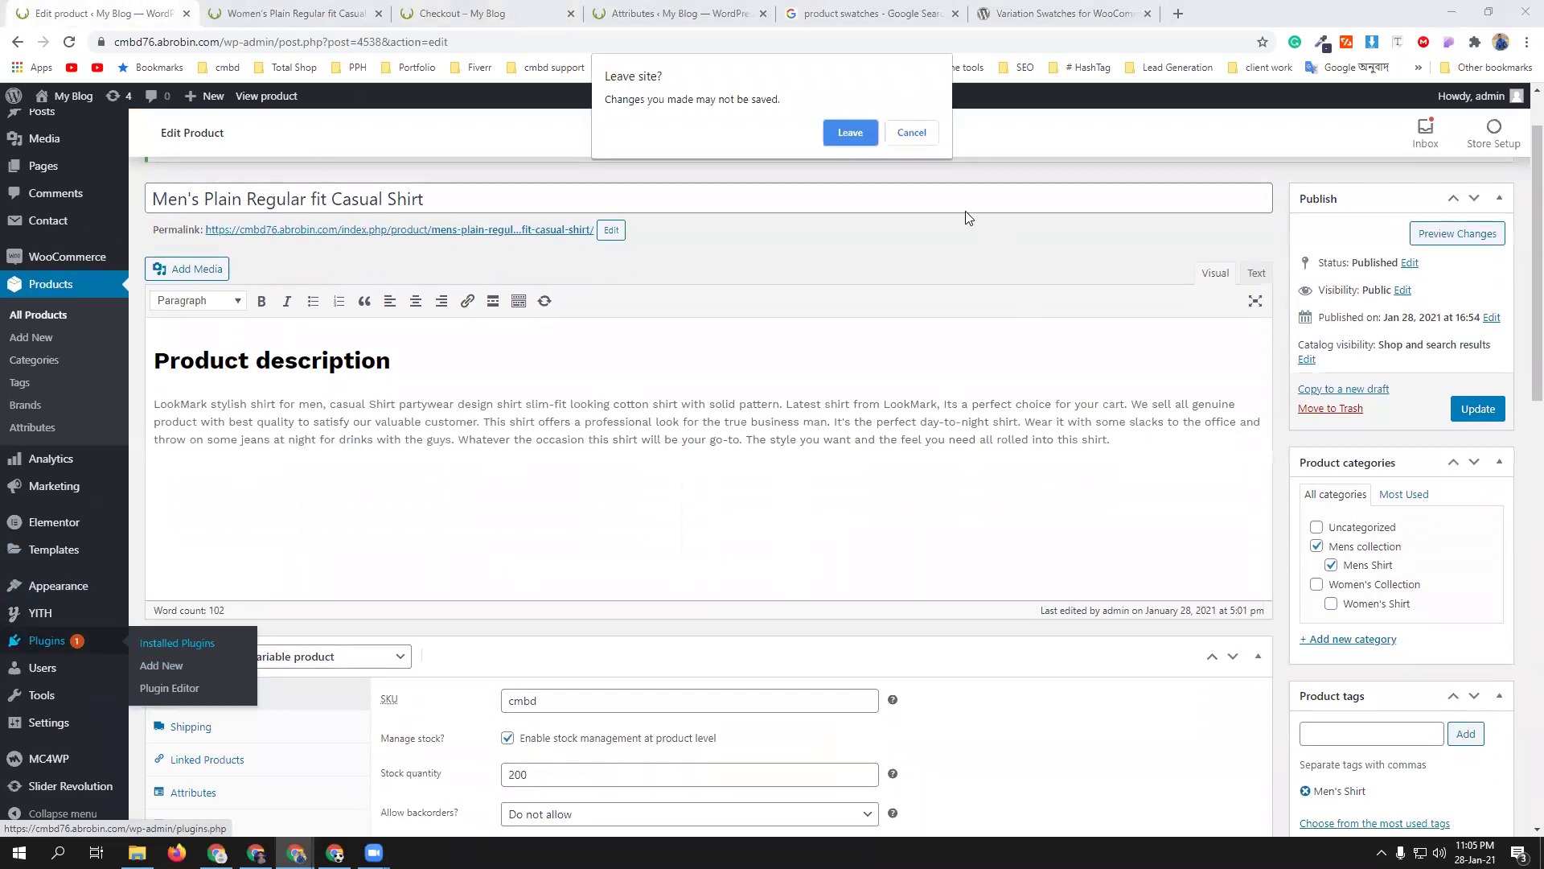
click(849, 130)
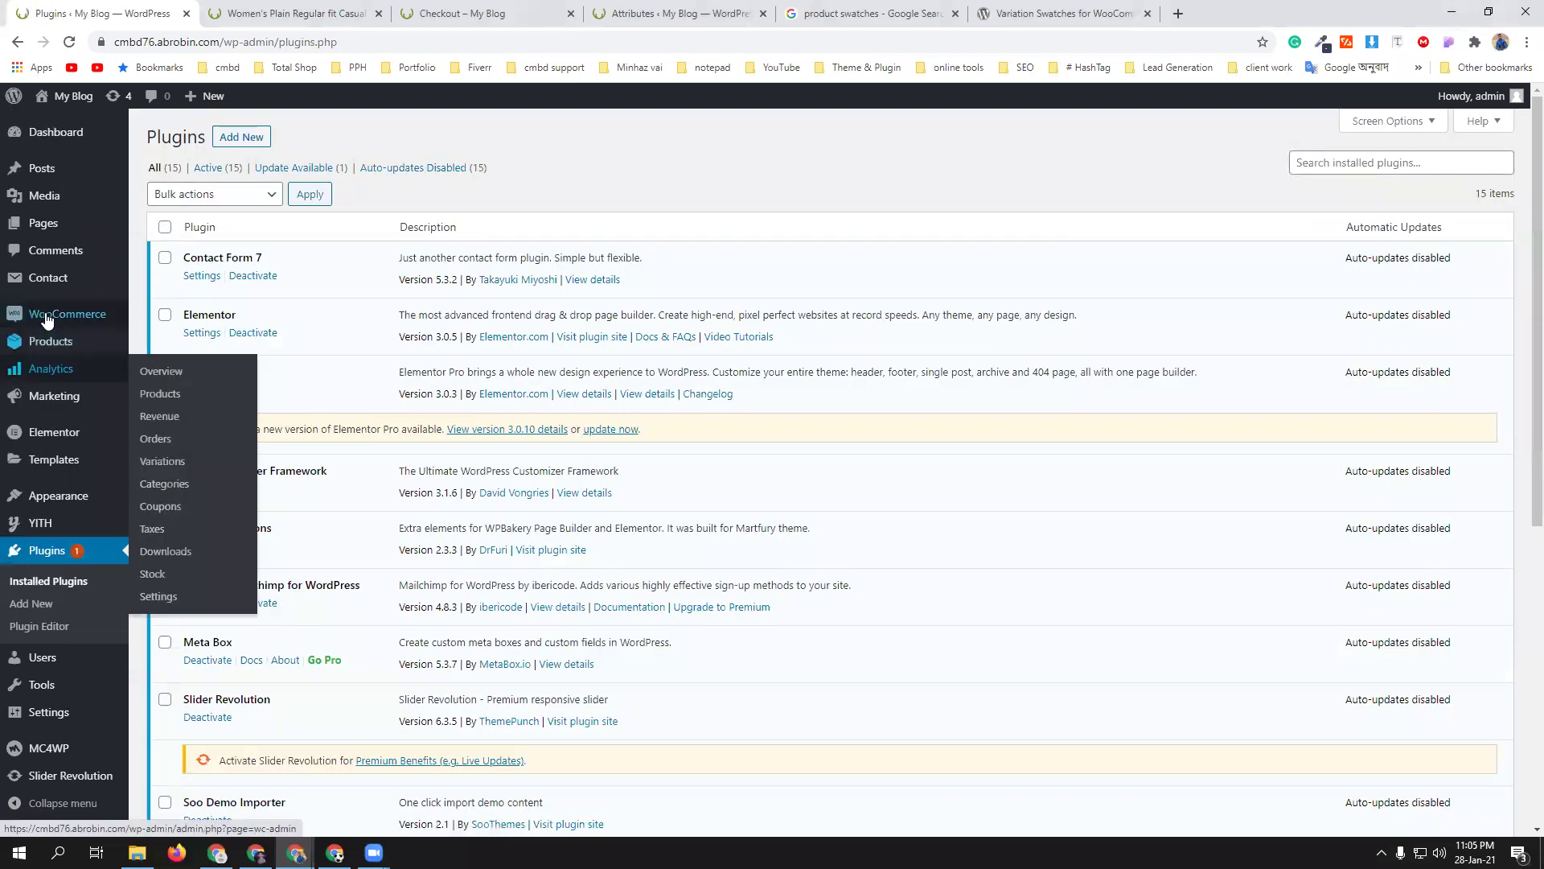
- Enable PayPal Standard in WooCommerce Payments and open its setup options
mouse_move(46, 320)
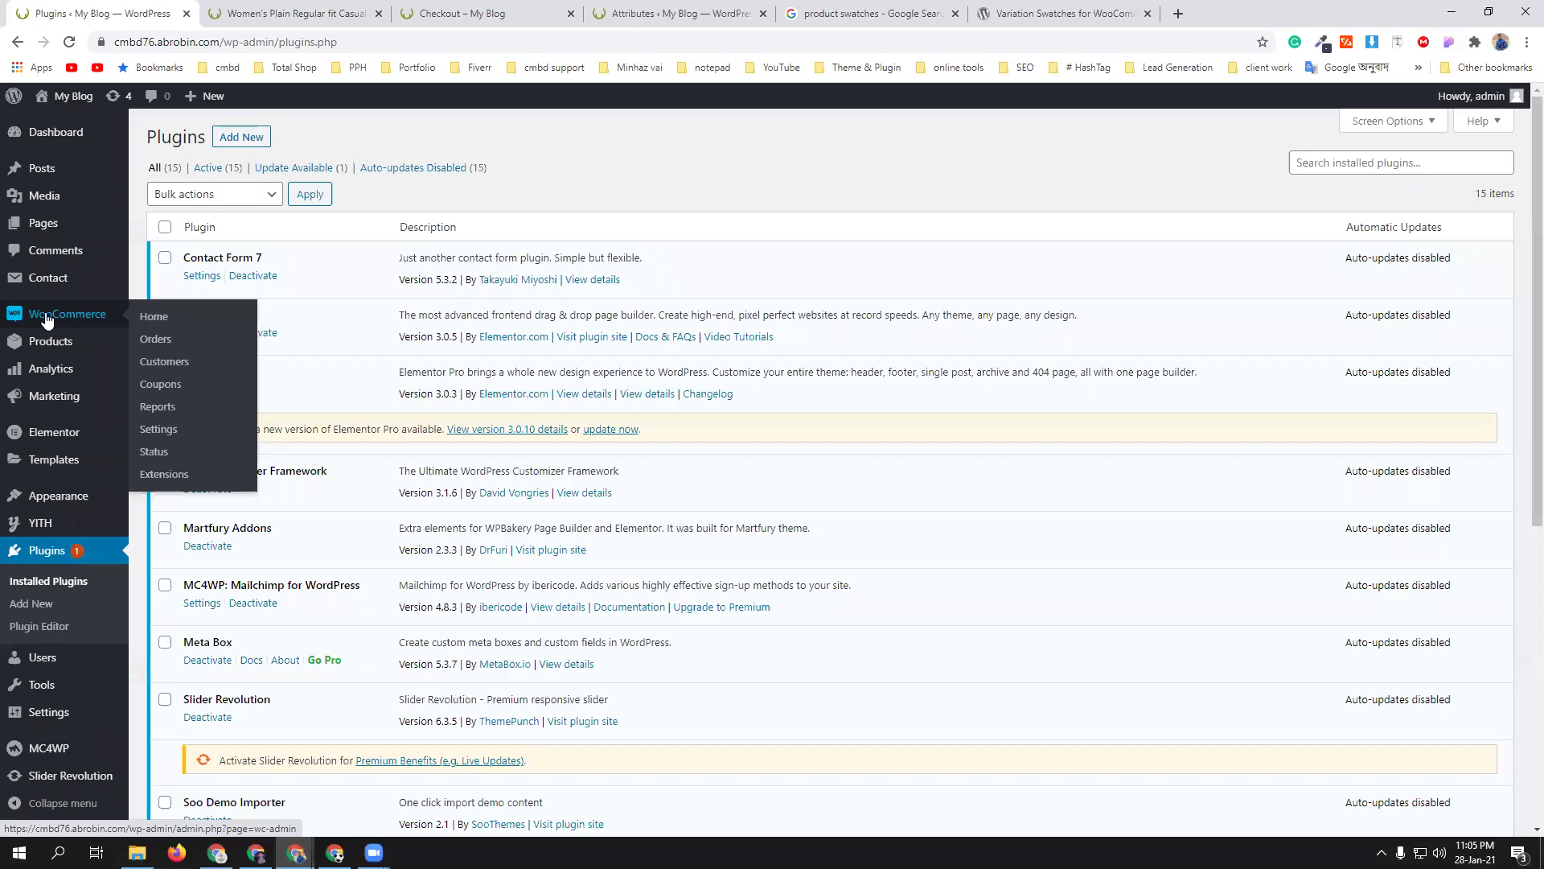
click(159, 429)
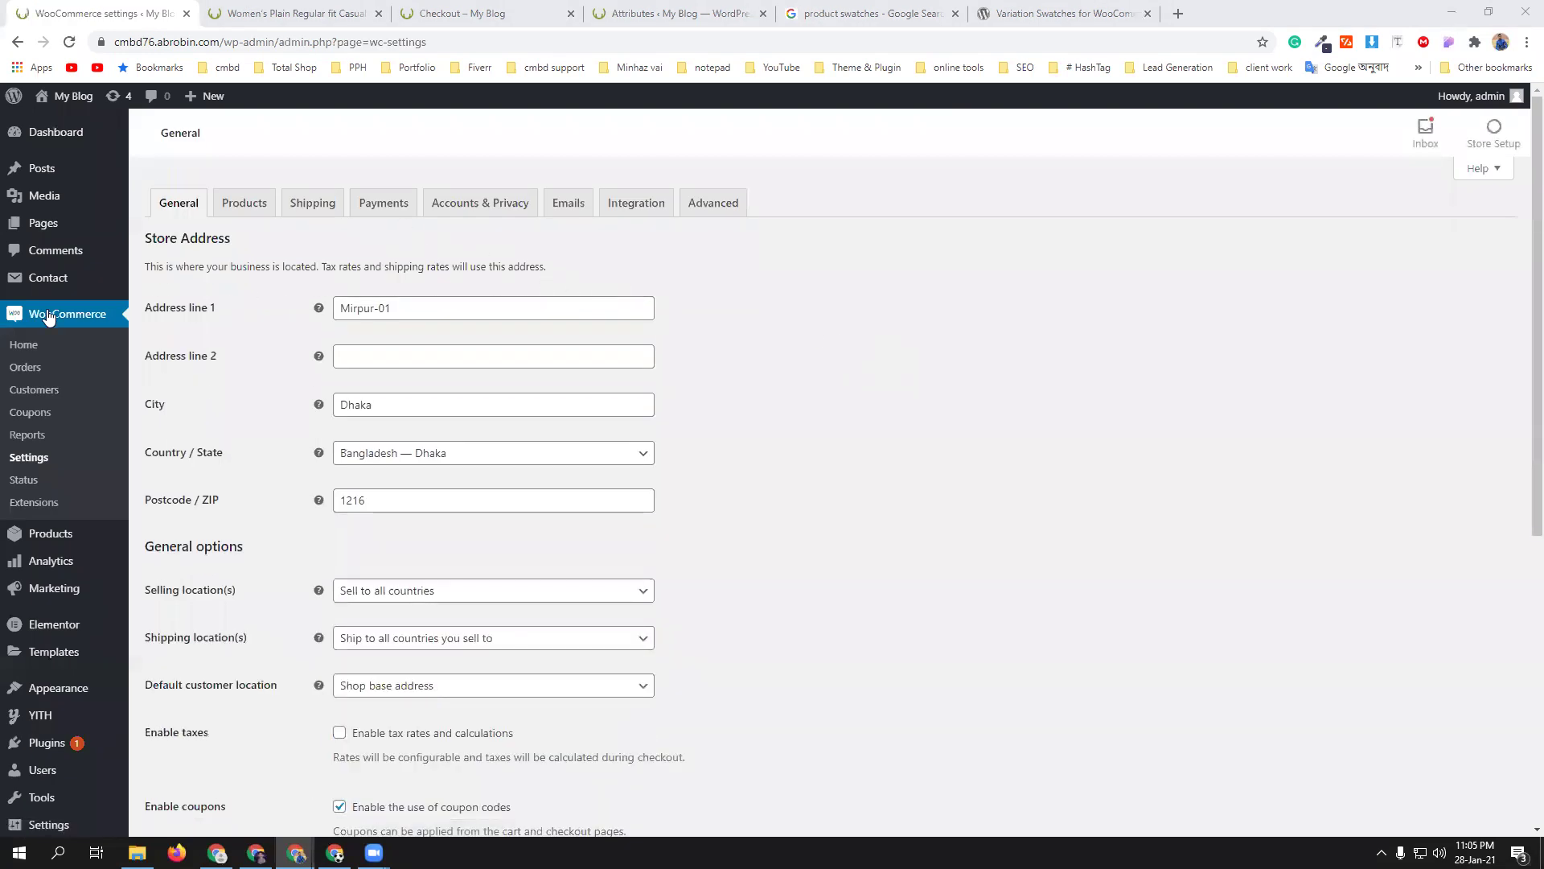
click(385, 204)
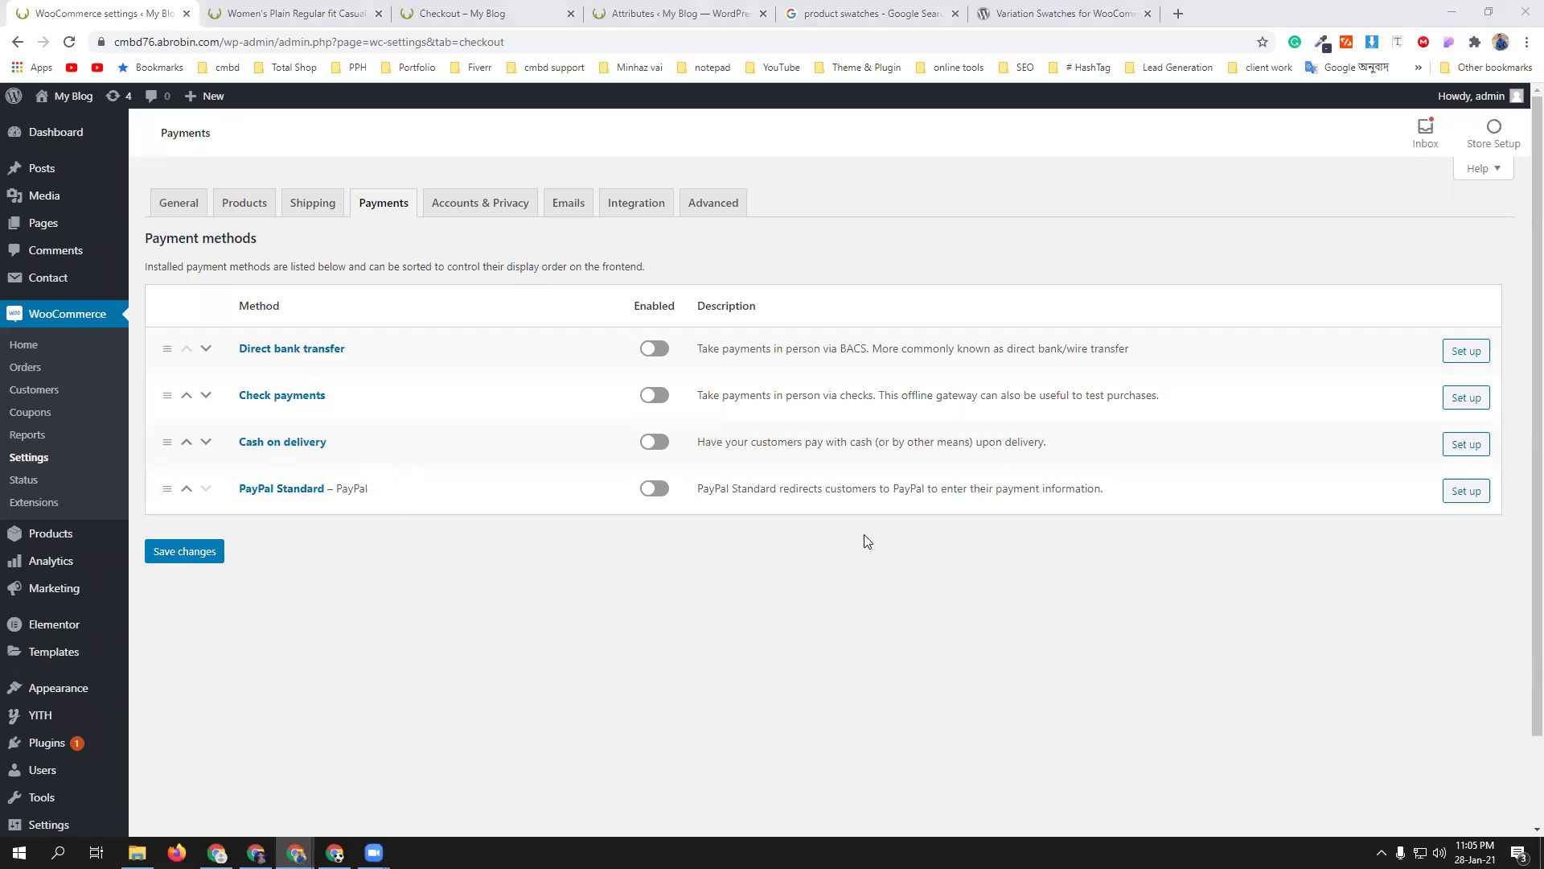
click(669, 491)
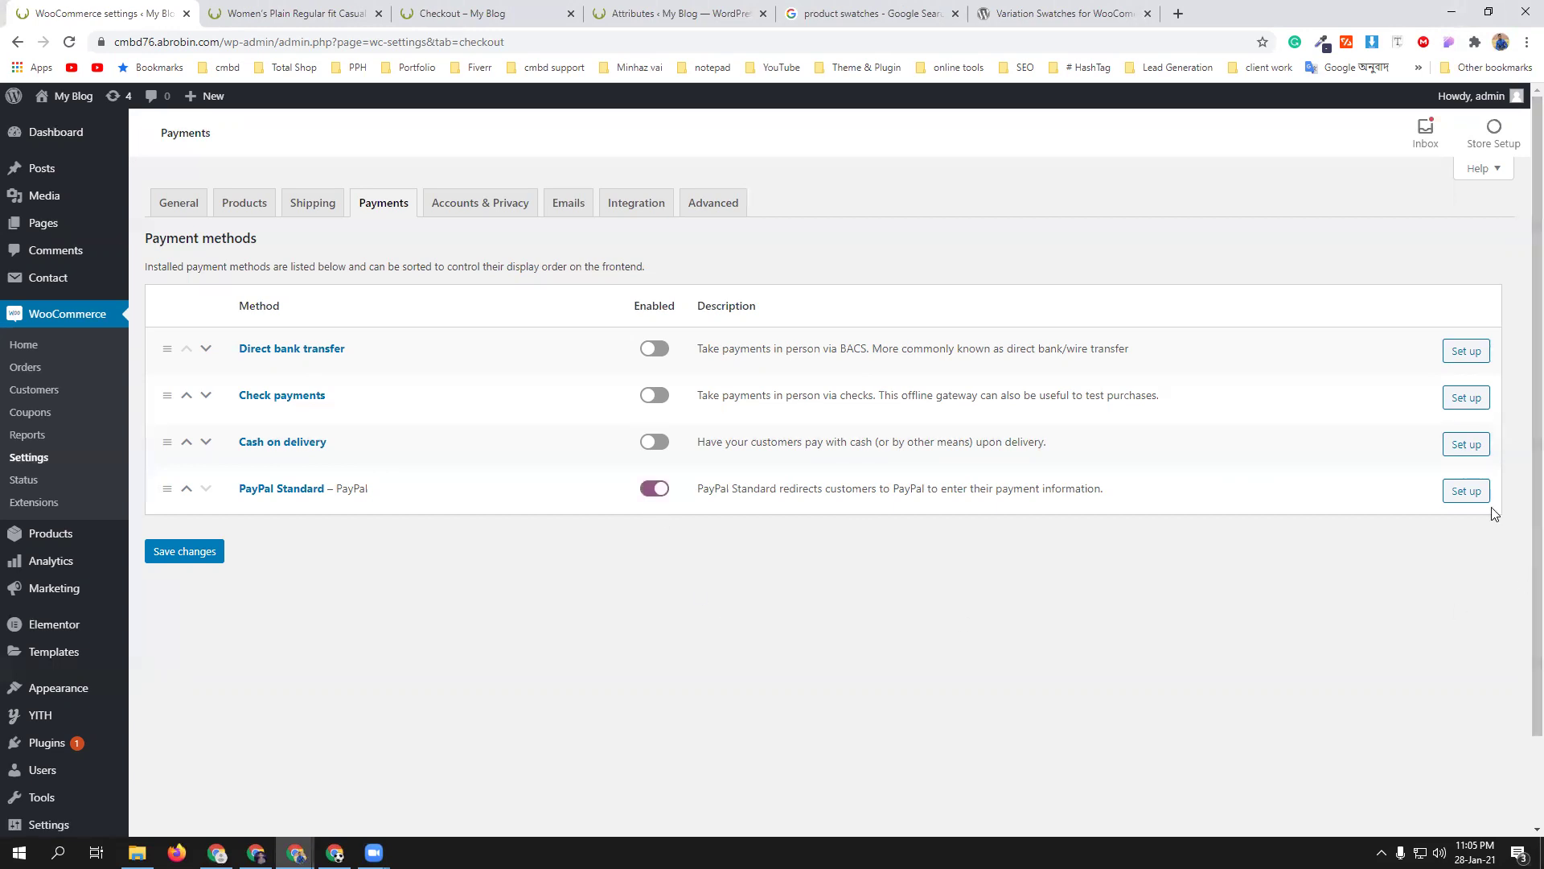
click(1471, 492)
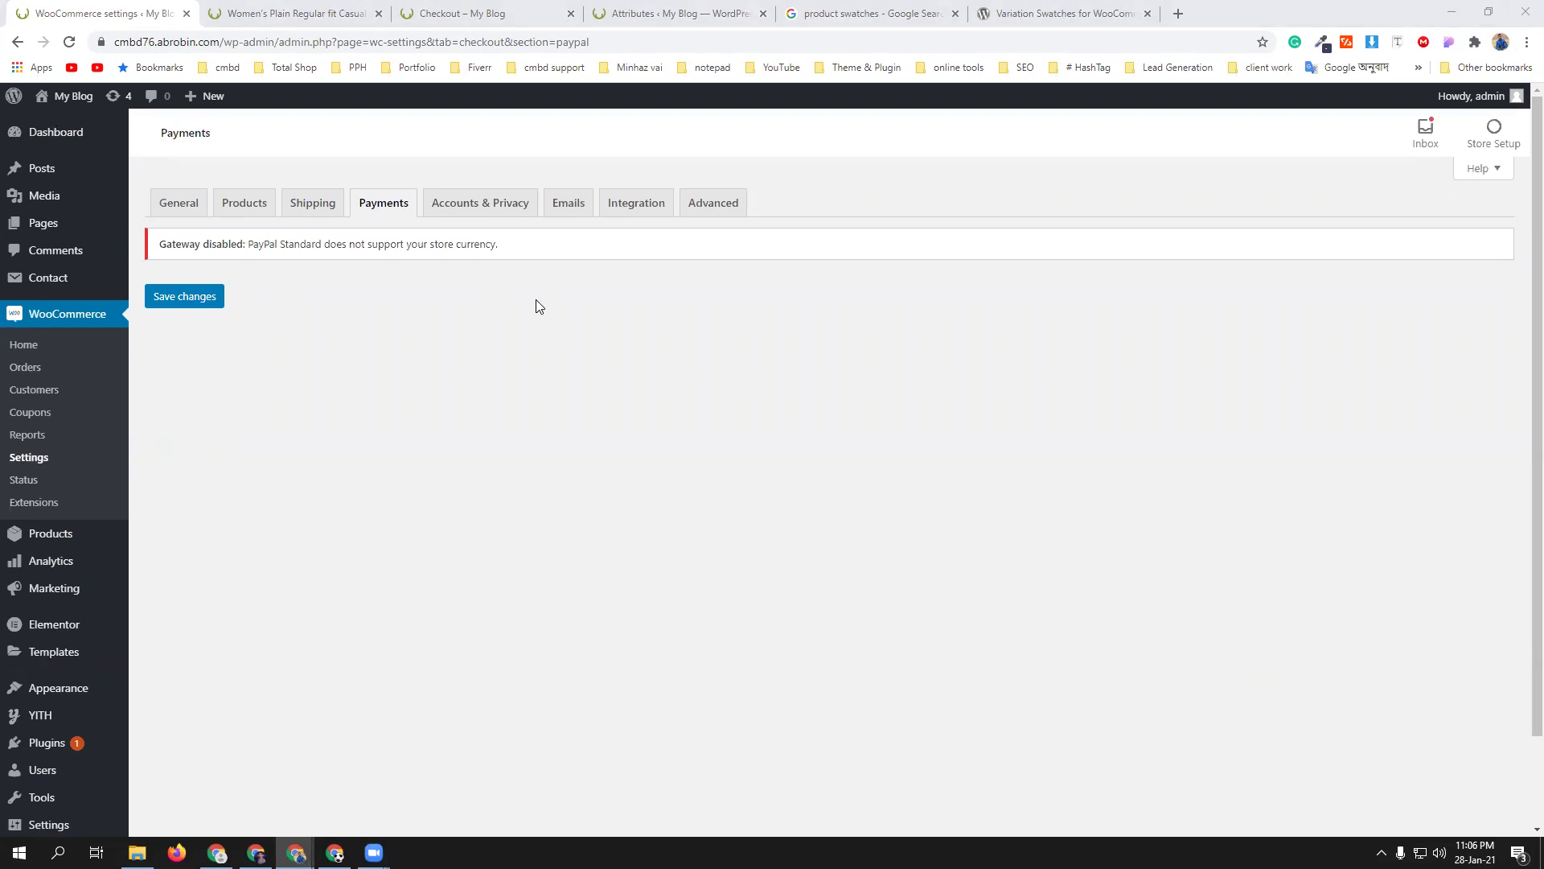
- Check the Women's shirt page, then return to PayPal's 'Gateway disabled' currency warning
click(290, 14)
scroll(961, 584, down, 1)
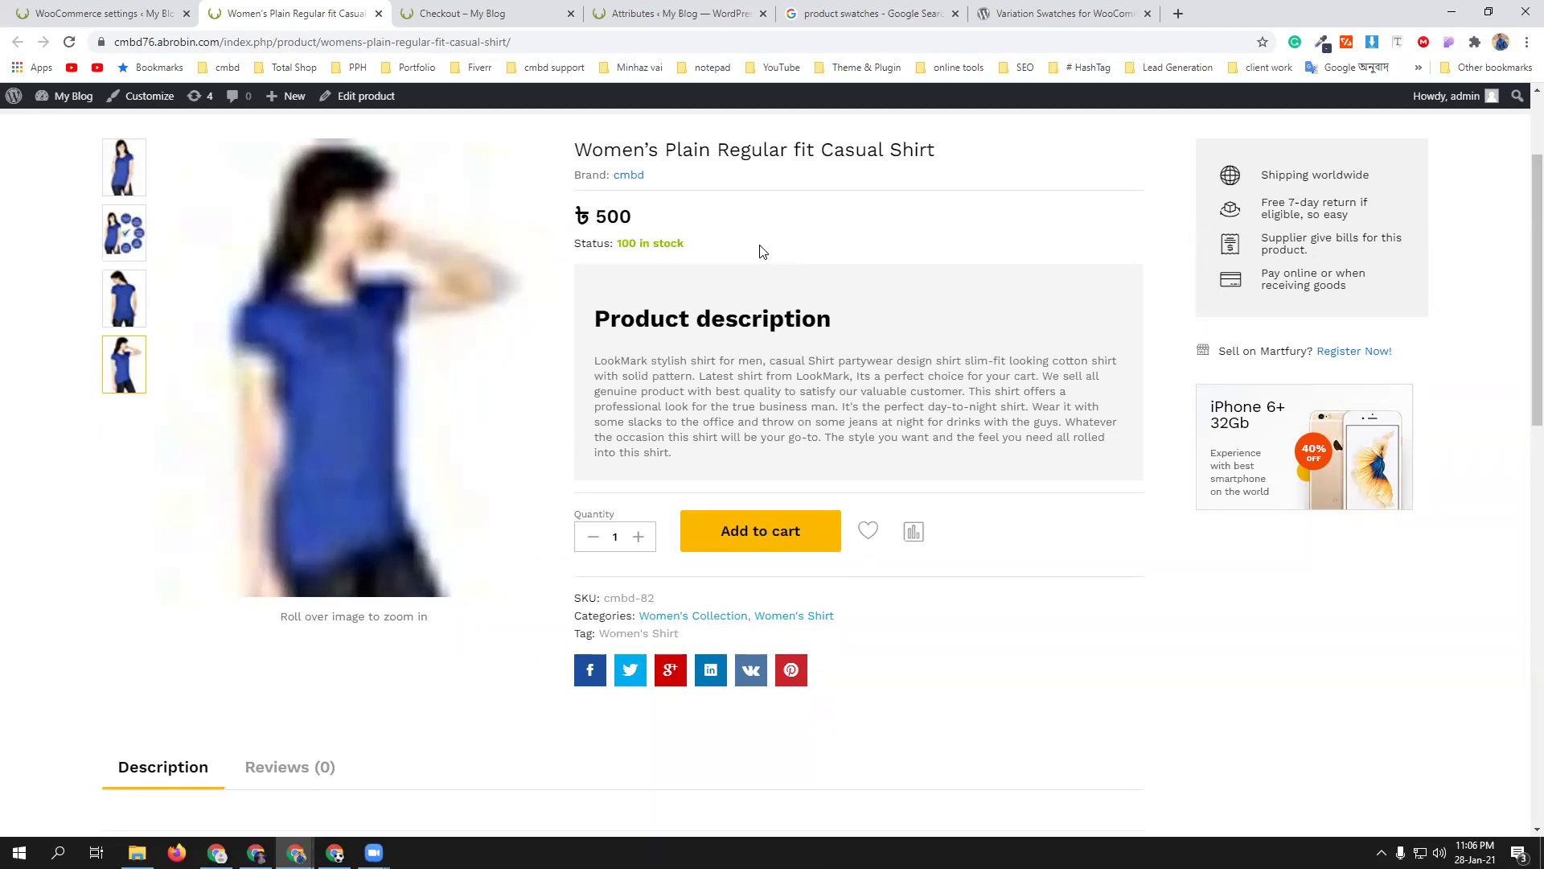
click(100, 13)
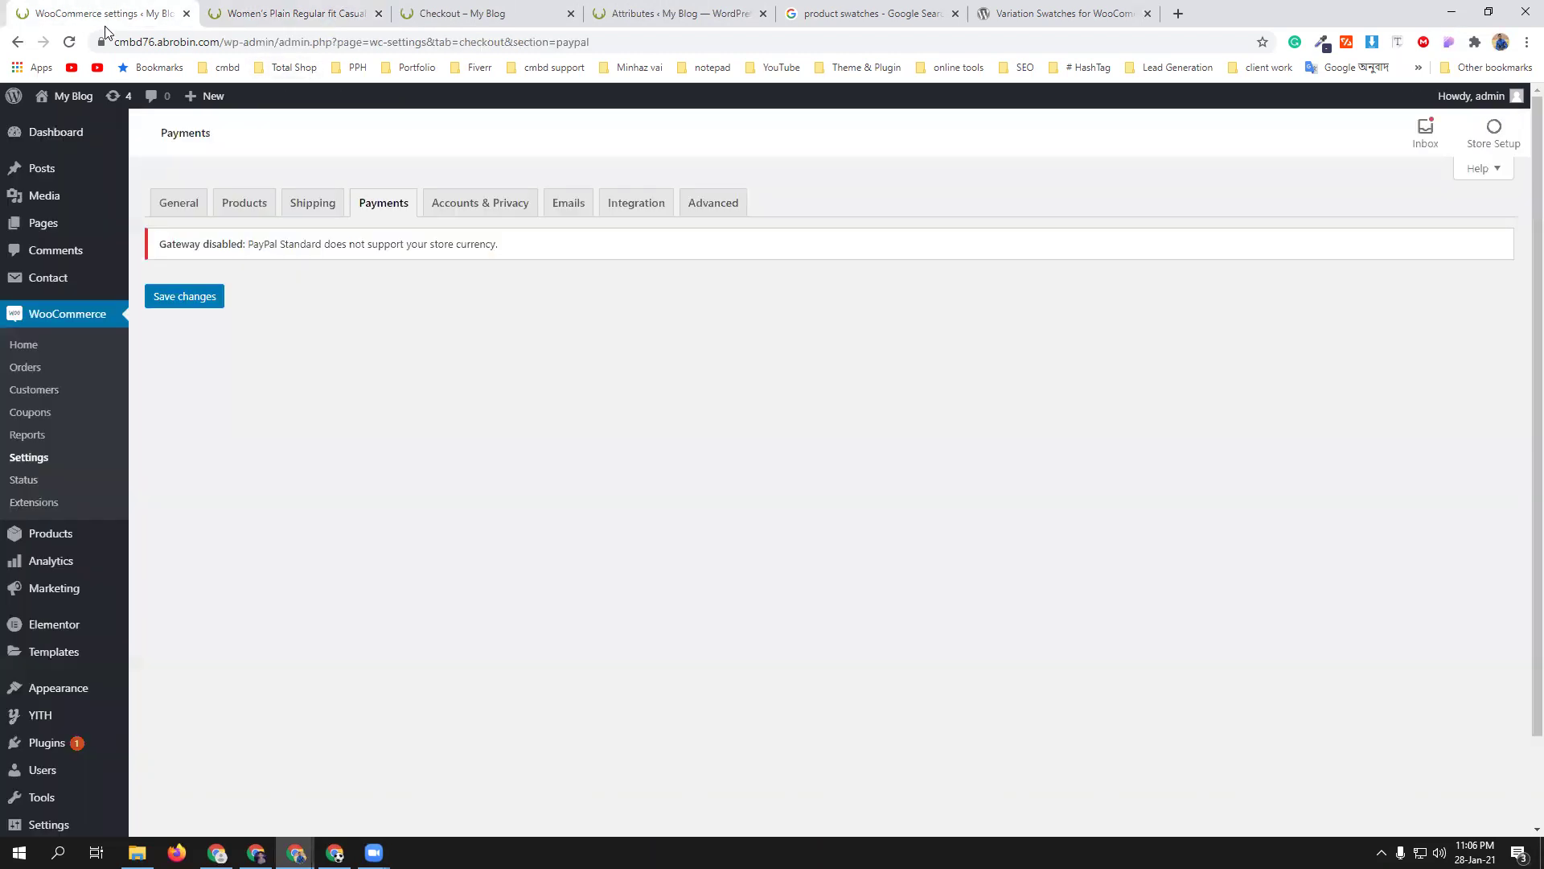
- Change the store currency to United States (US) dollar ($) in General settings and save
click(180, 206)
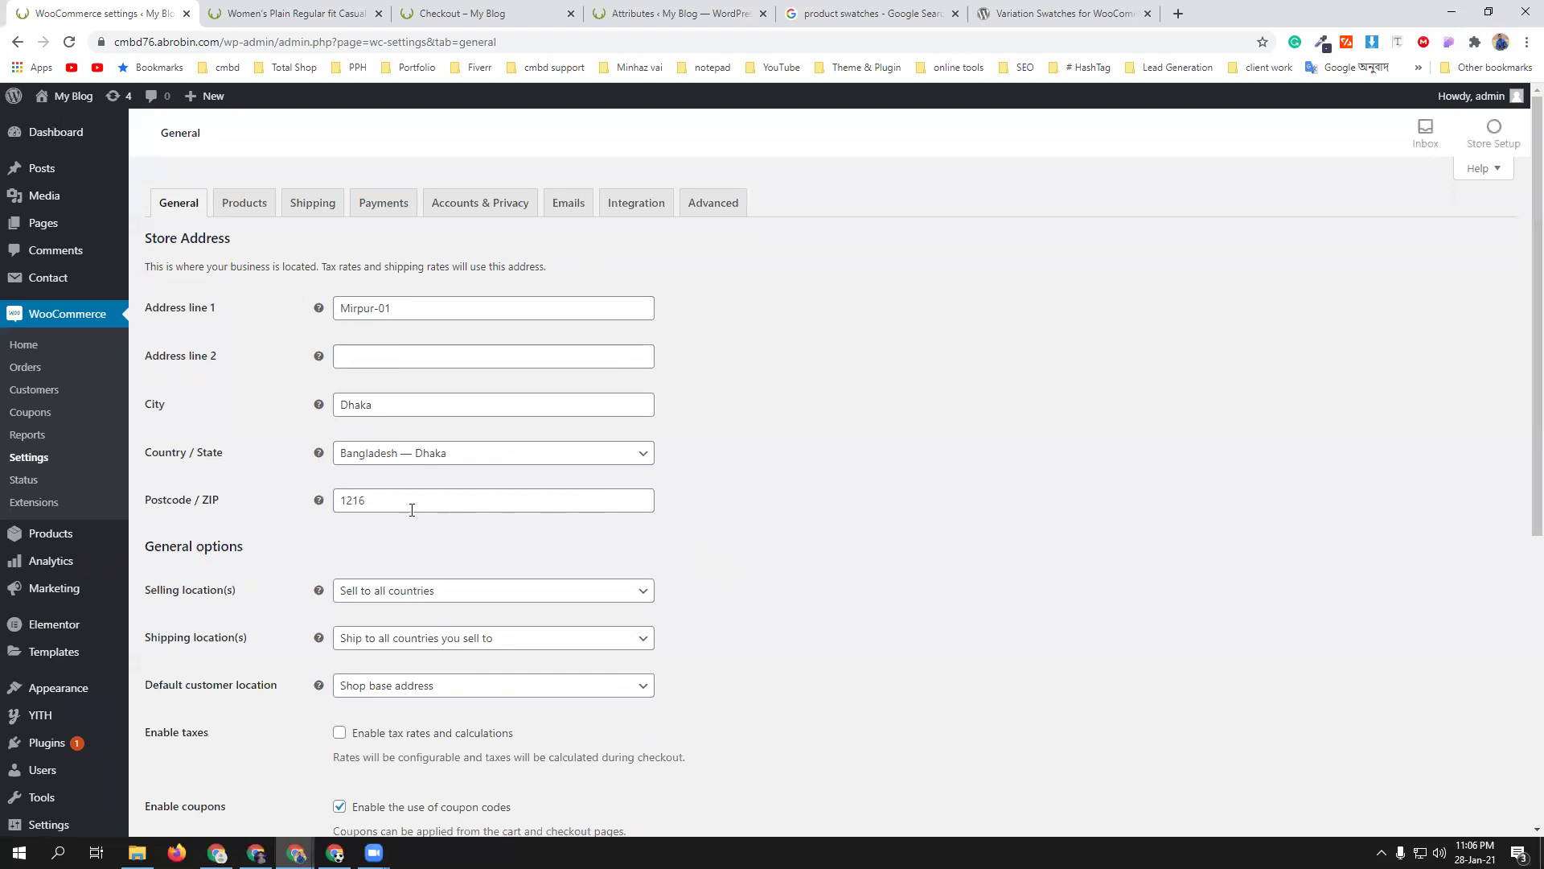
scroll(740, 640, down, 1)
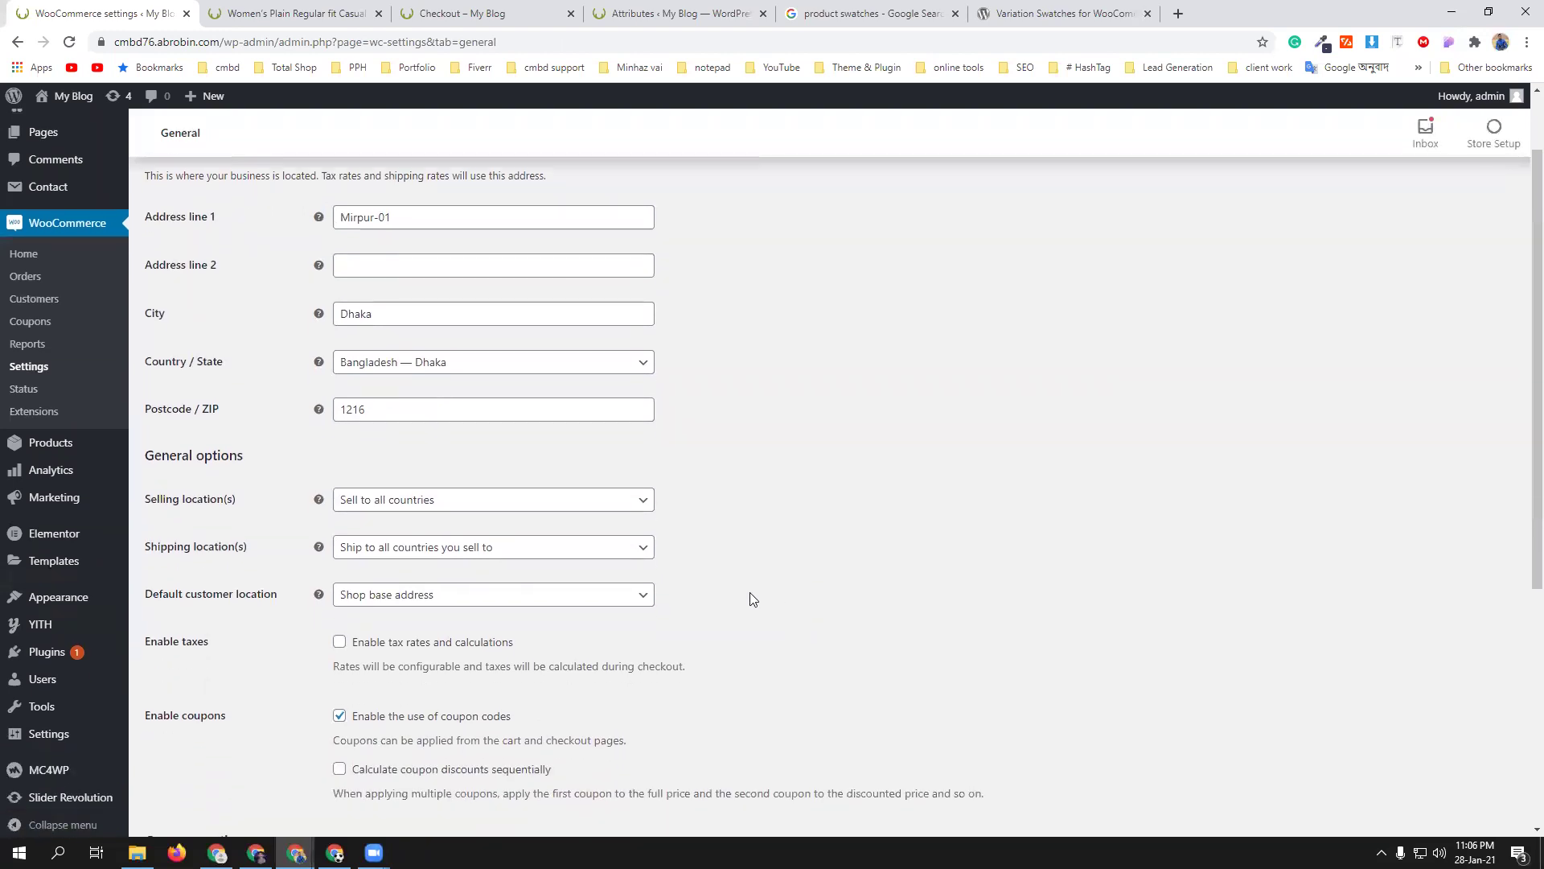
scroll(750, 595, down, 4)
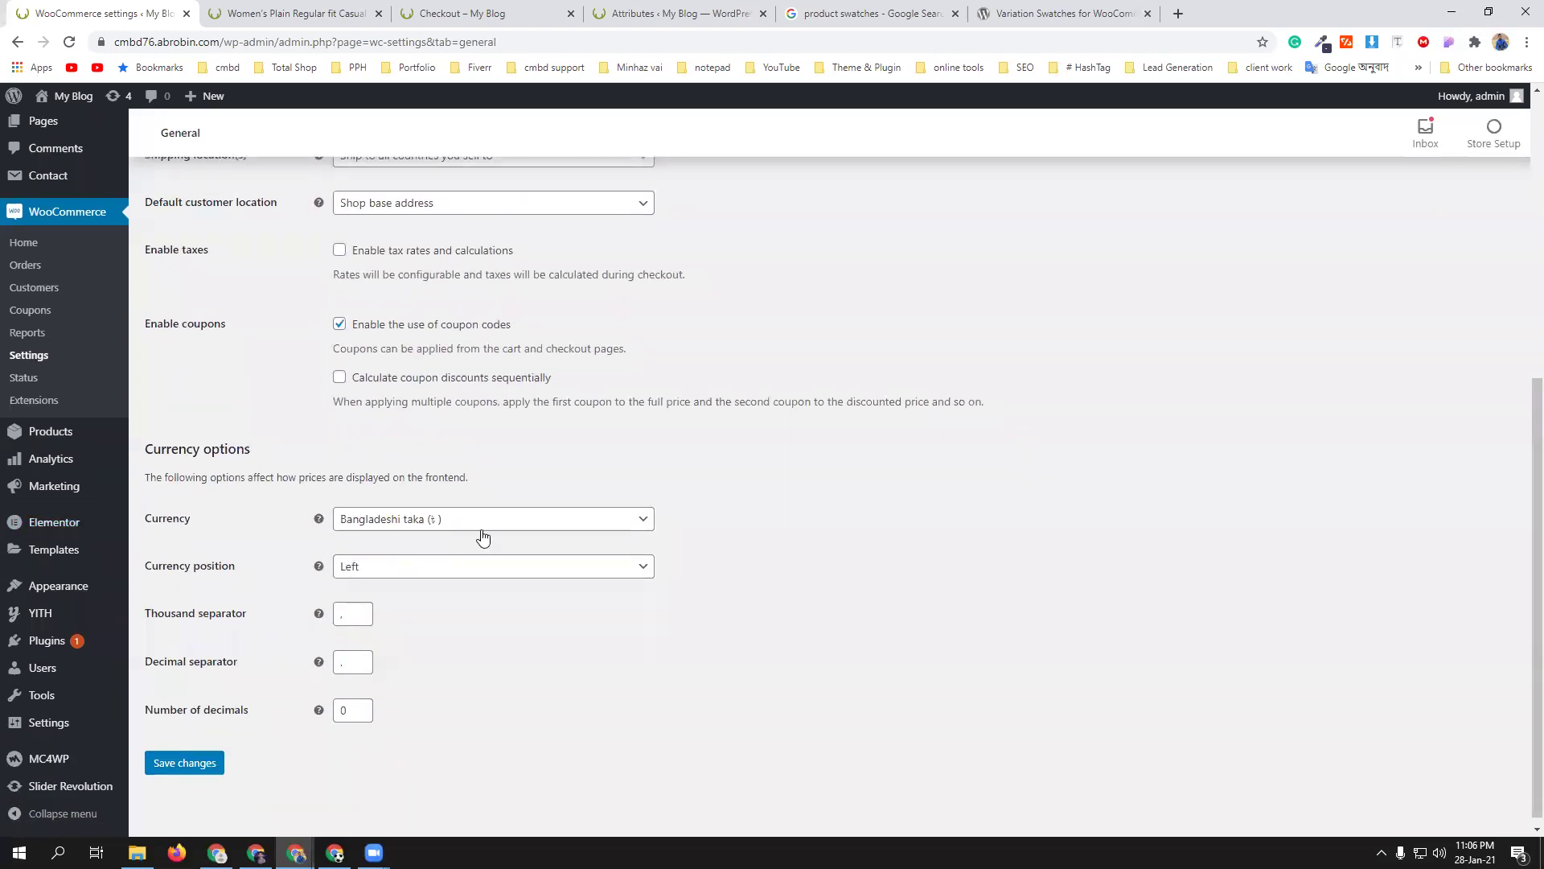
click(483, 538)
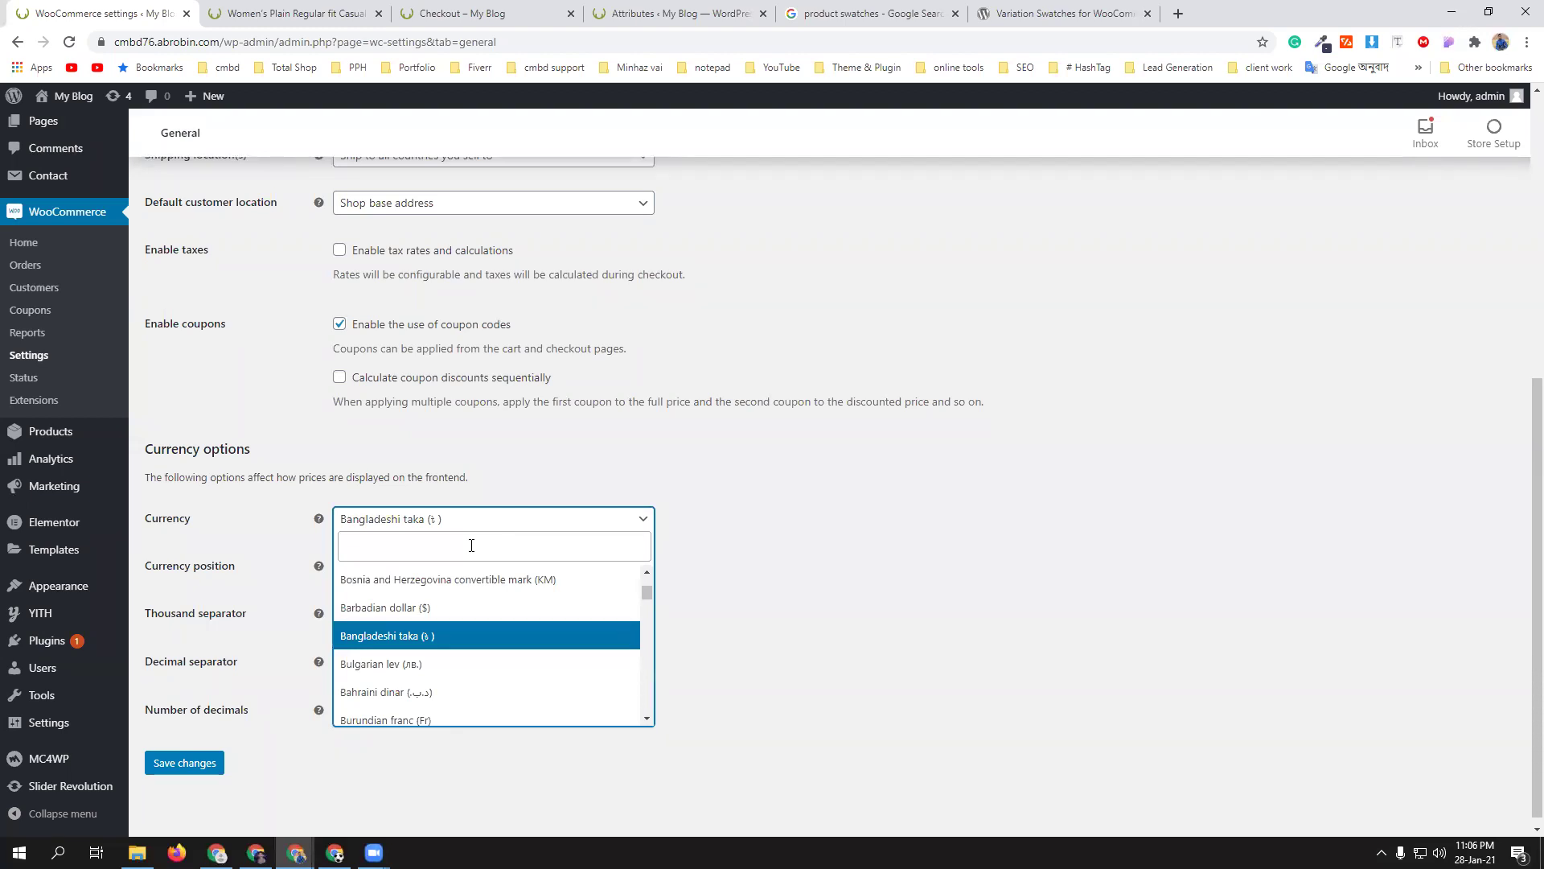
click(471, 546)
text(u)
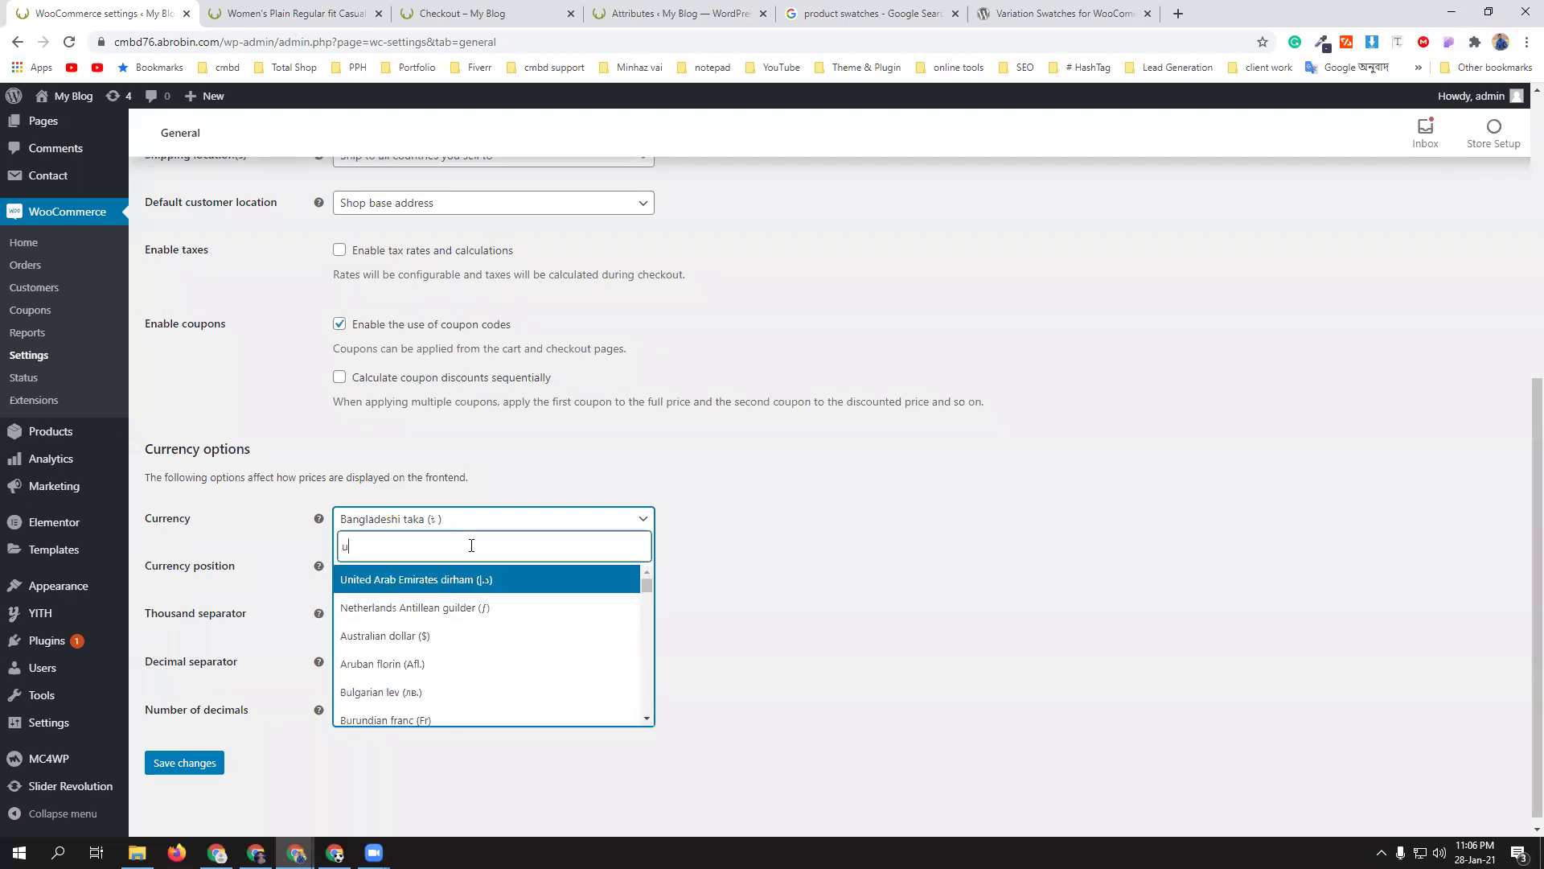
text(sd)
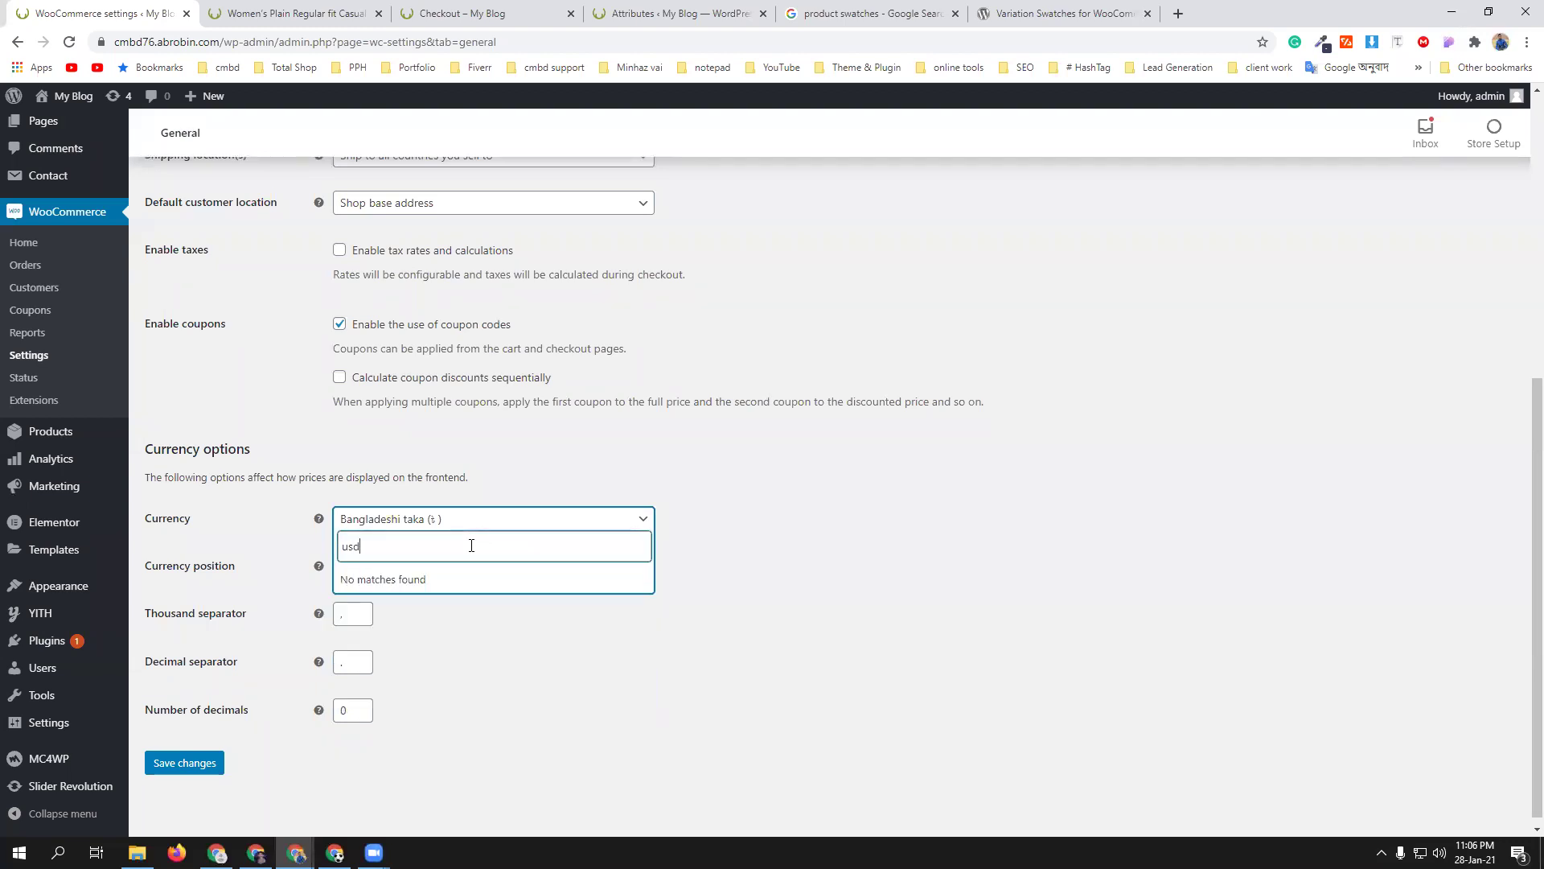
key(BackSpace)
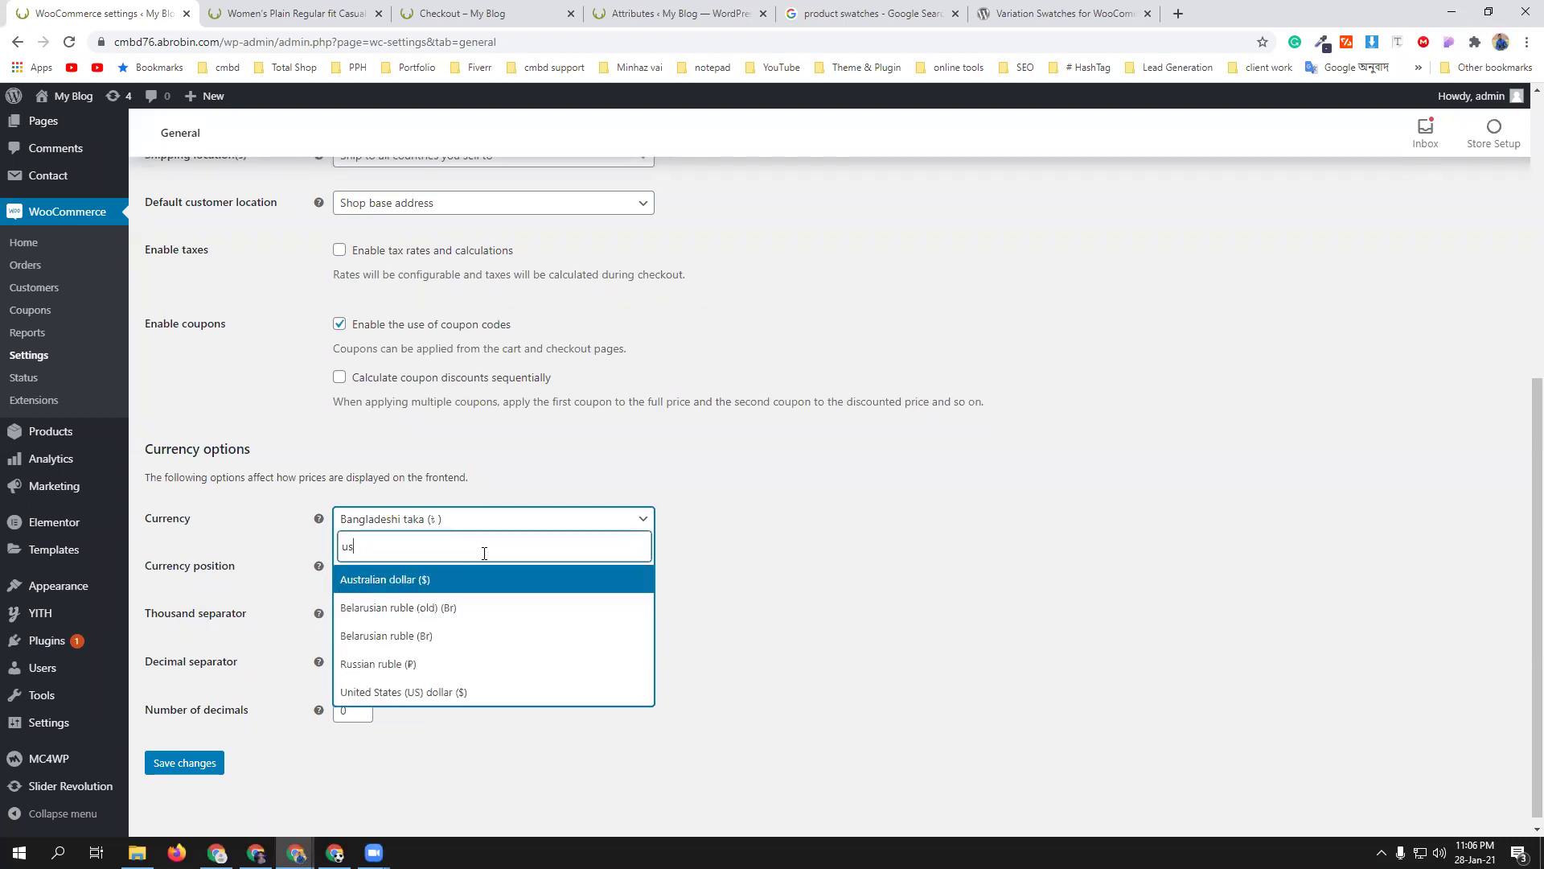
click(485, 690)
click(185, 763)
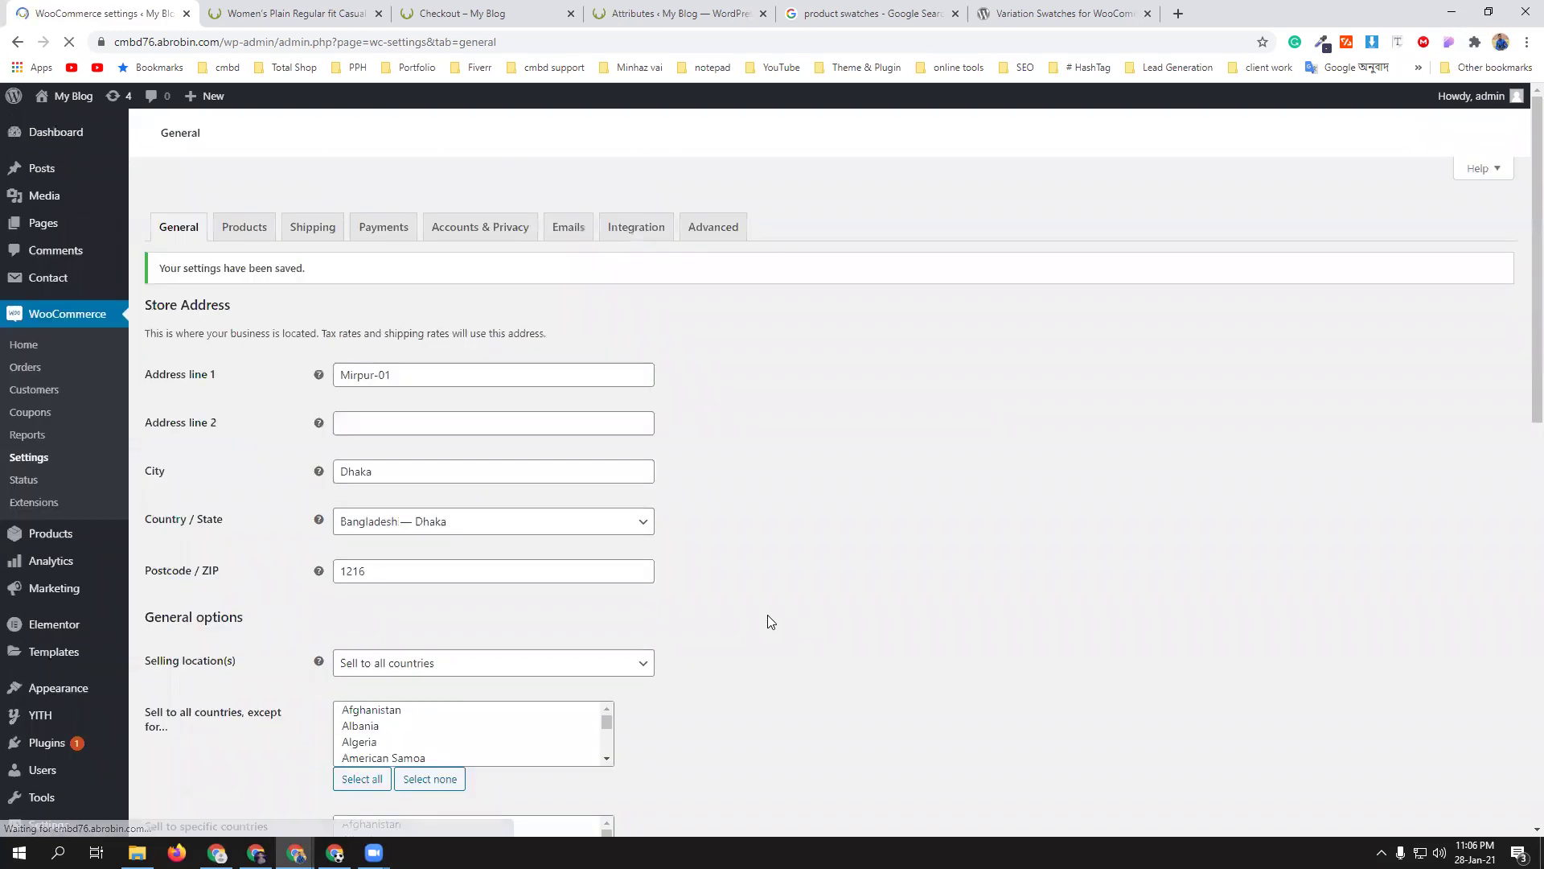
- Open PayPal Standard's settings from Payments and scroll down to the API credentials section
click(374, 204)
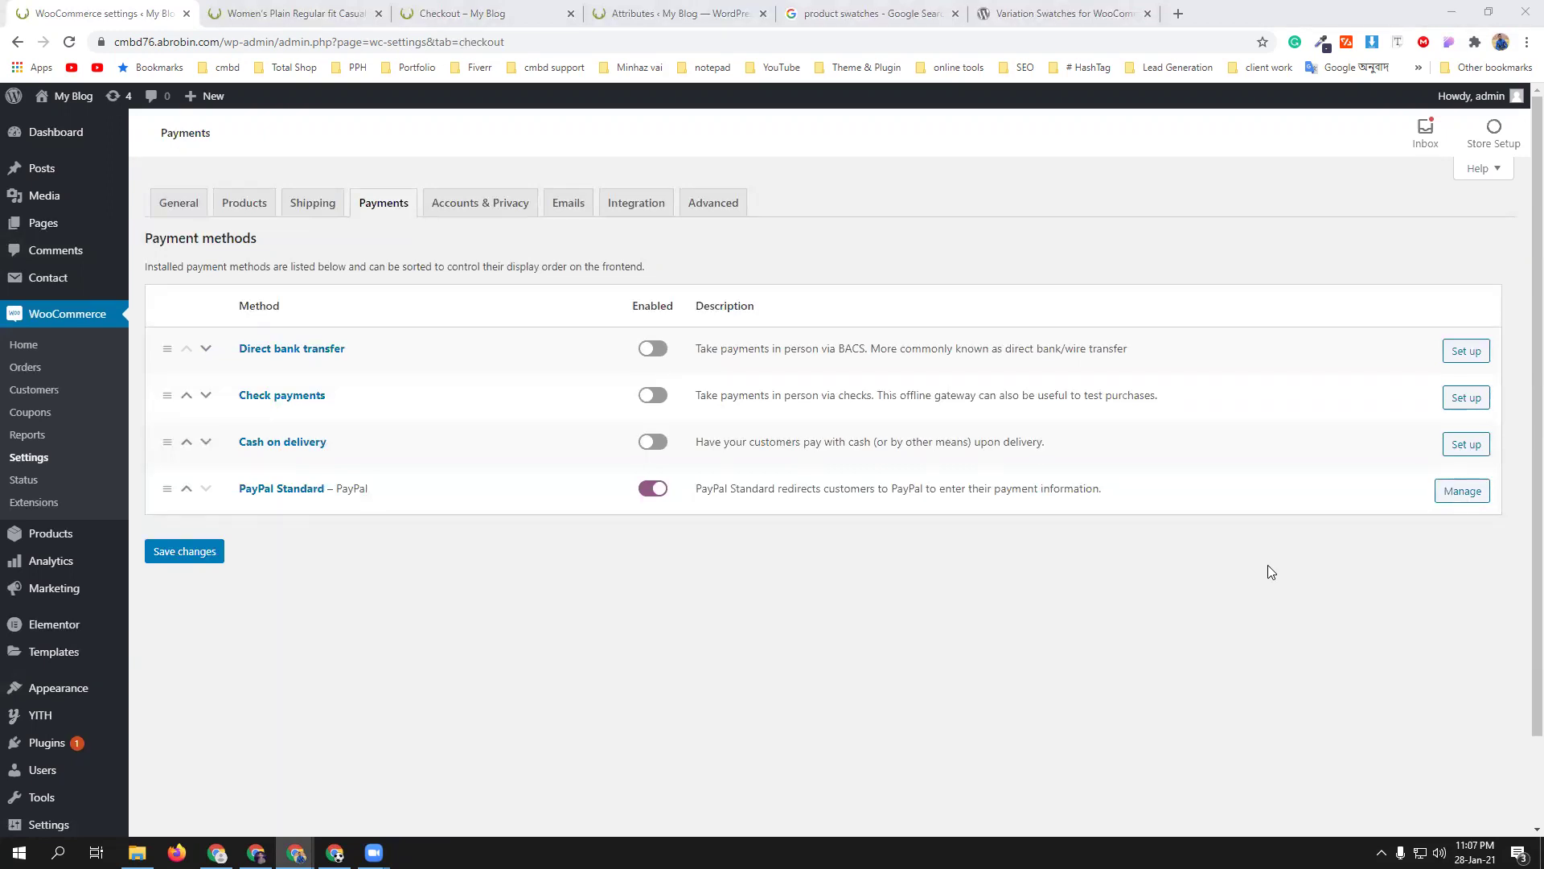
click(1461, 494)
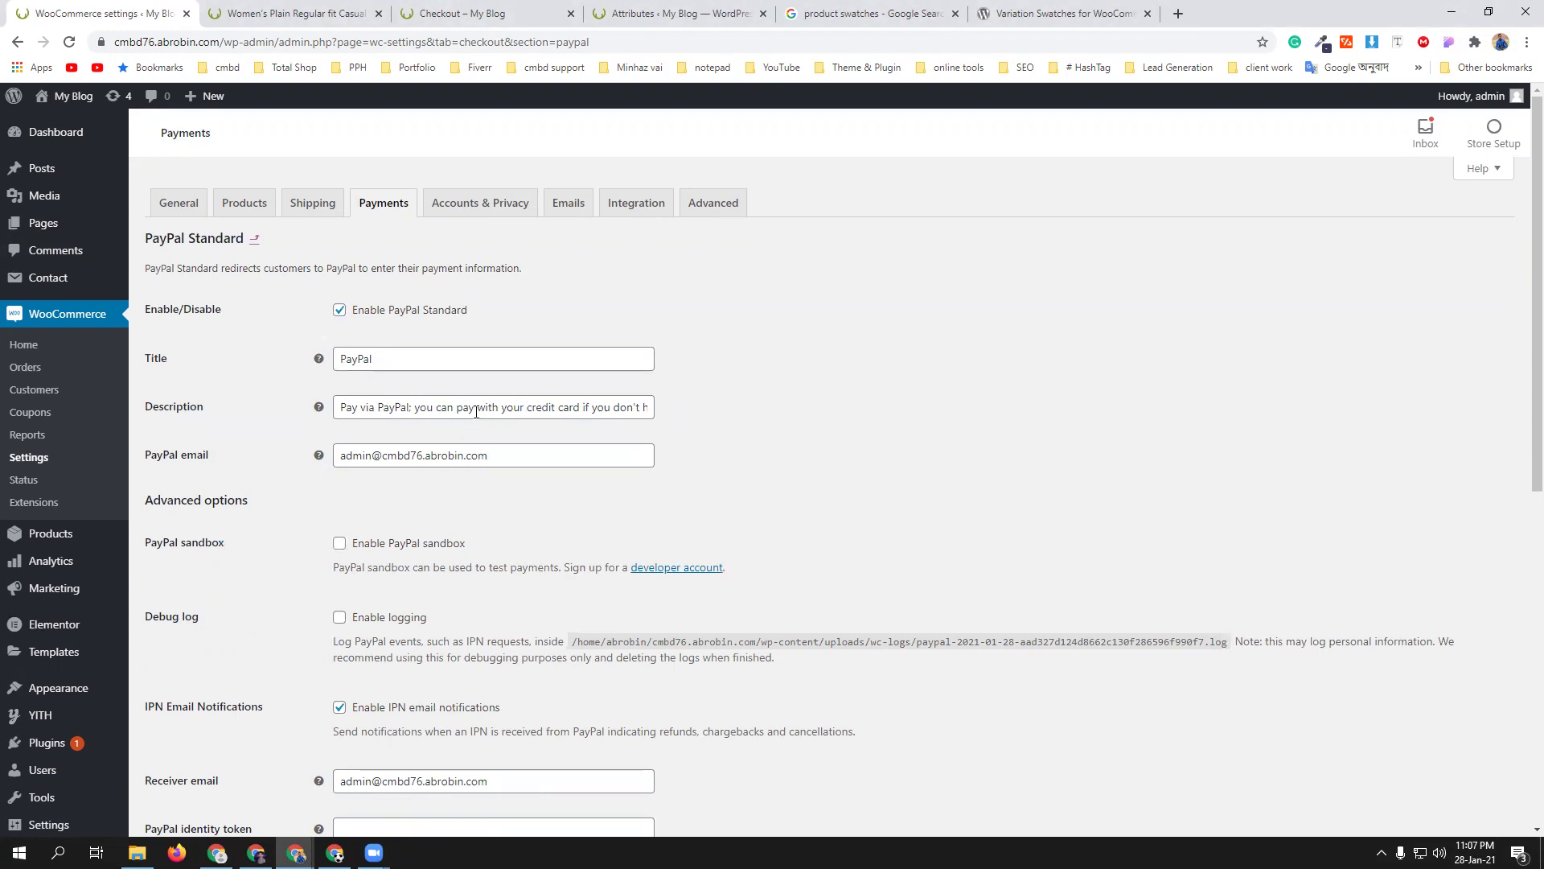
scroll(569, 510, down, 1)
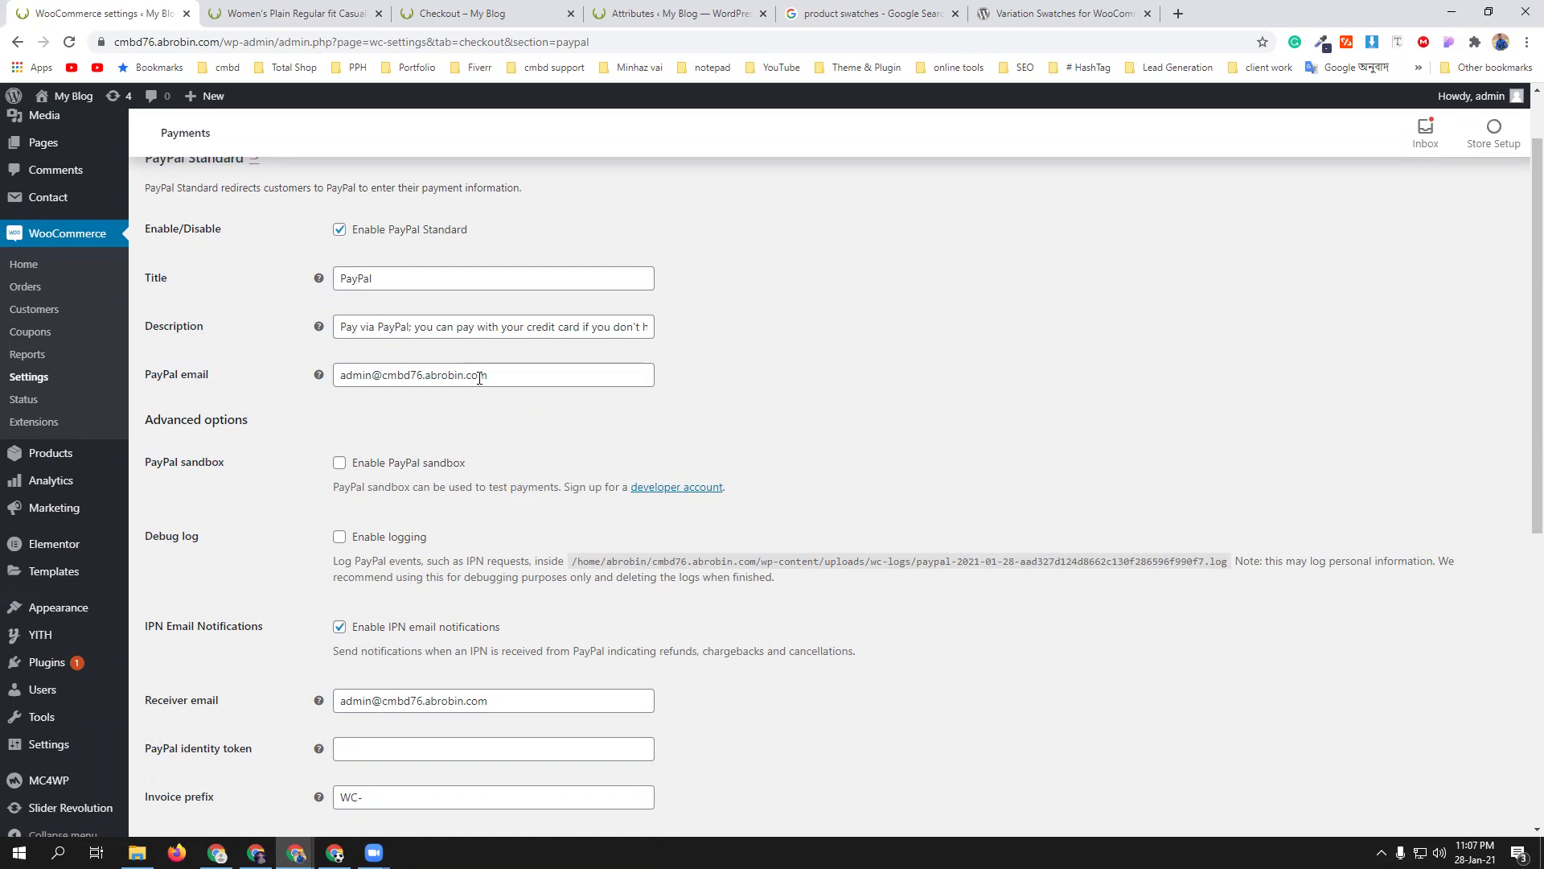
scroll(477, 380, down, 1)
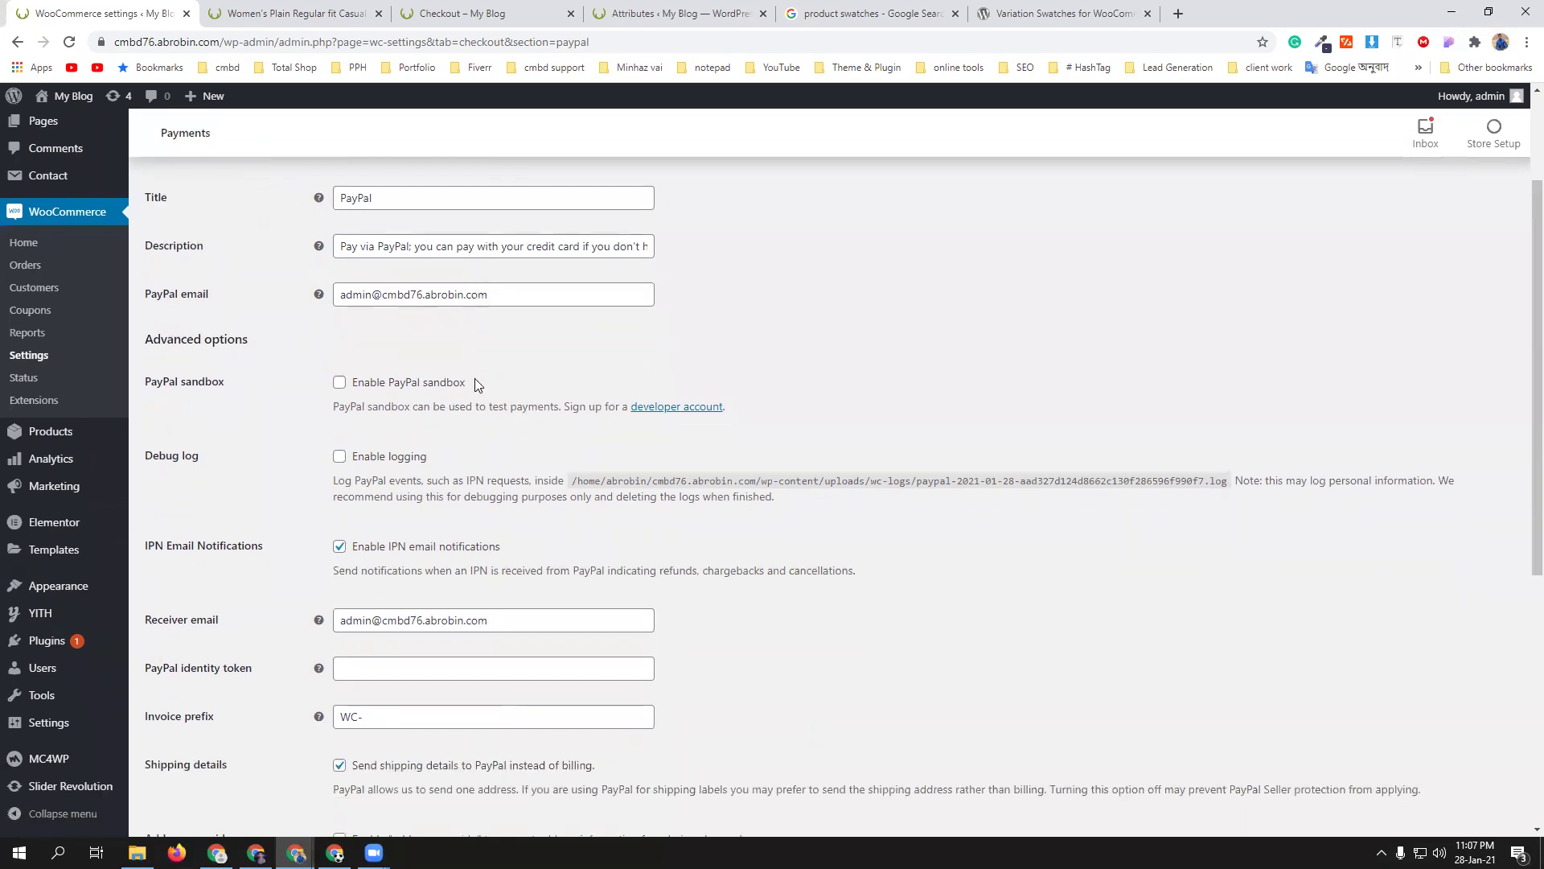
scroll(518, 380, down, 2)
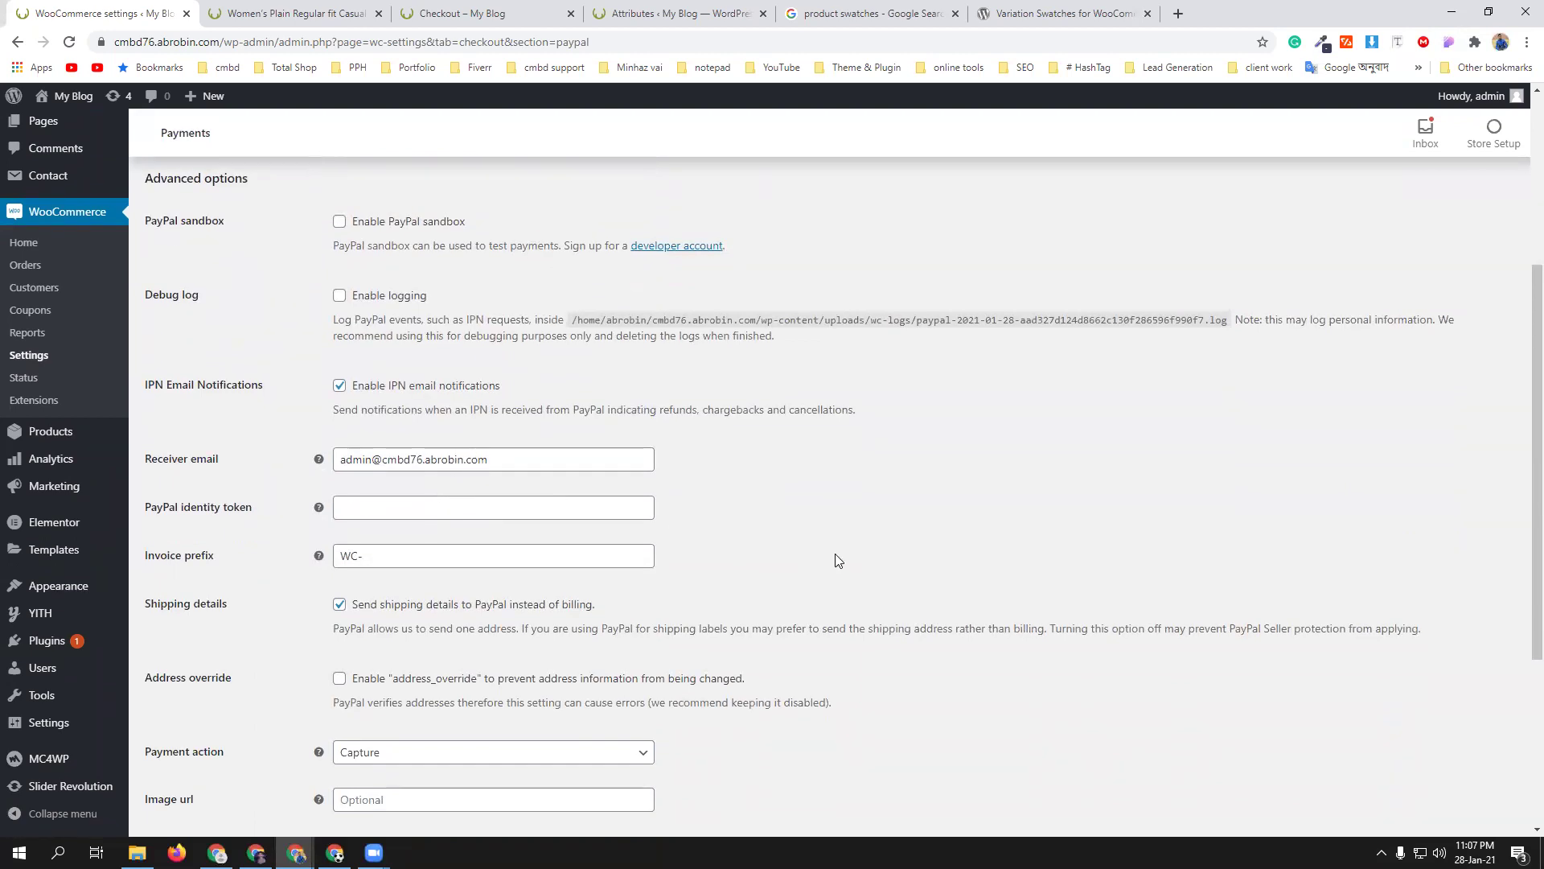
scroll(836, 552, down, 3)
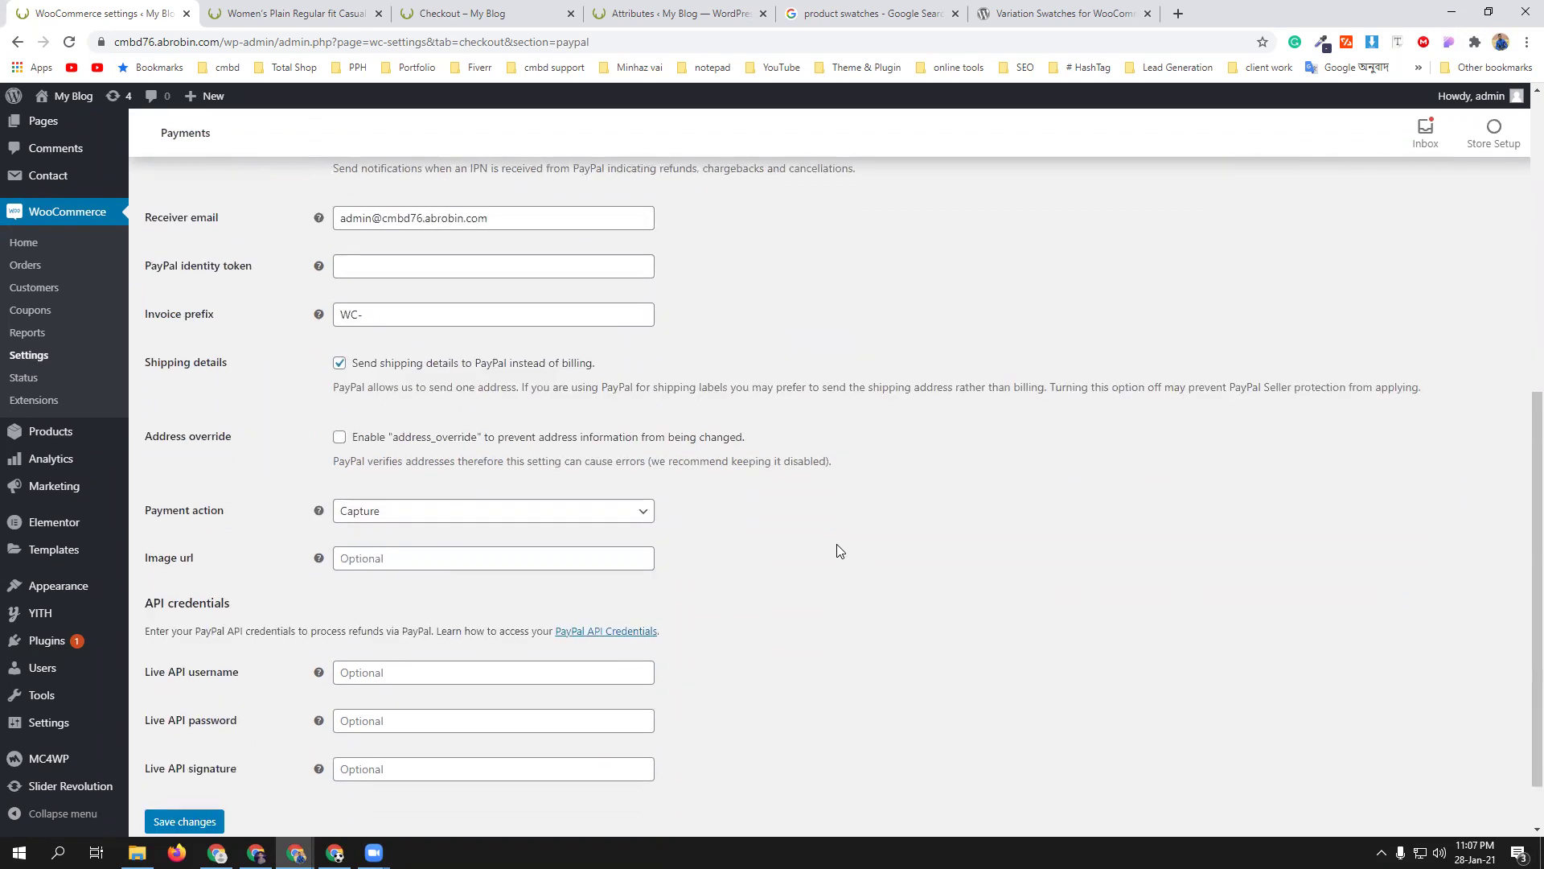
scroll(839, 547, down, 1)
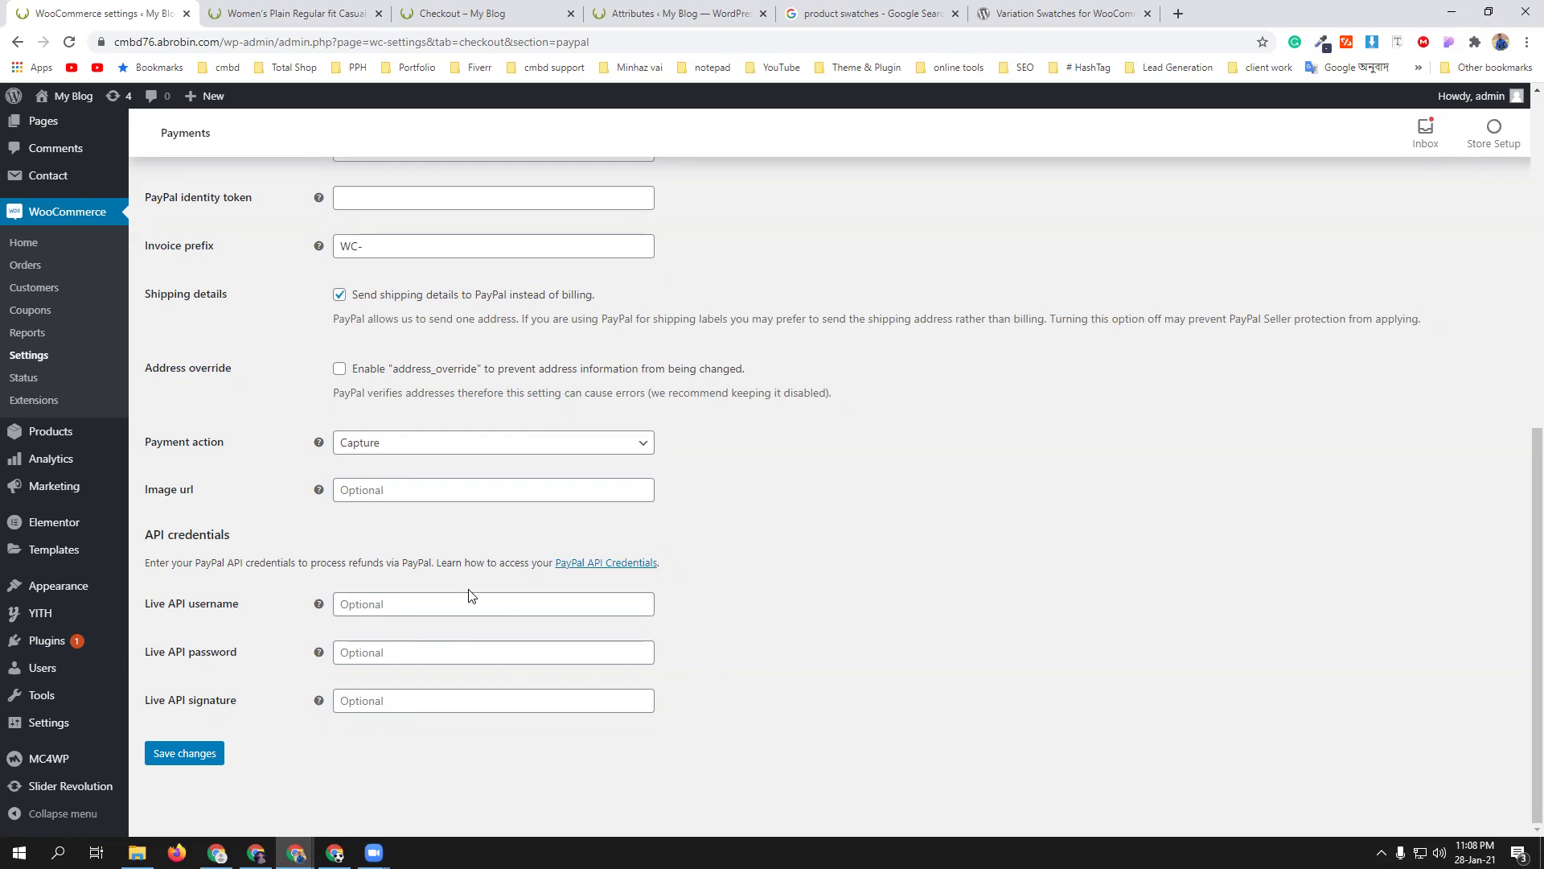
- Open PayPal's API credentials guide in a new tab and scroll through it
ctrl+click(599, 562)
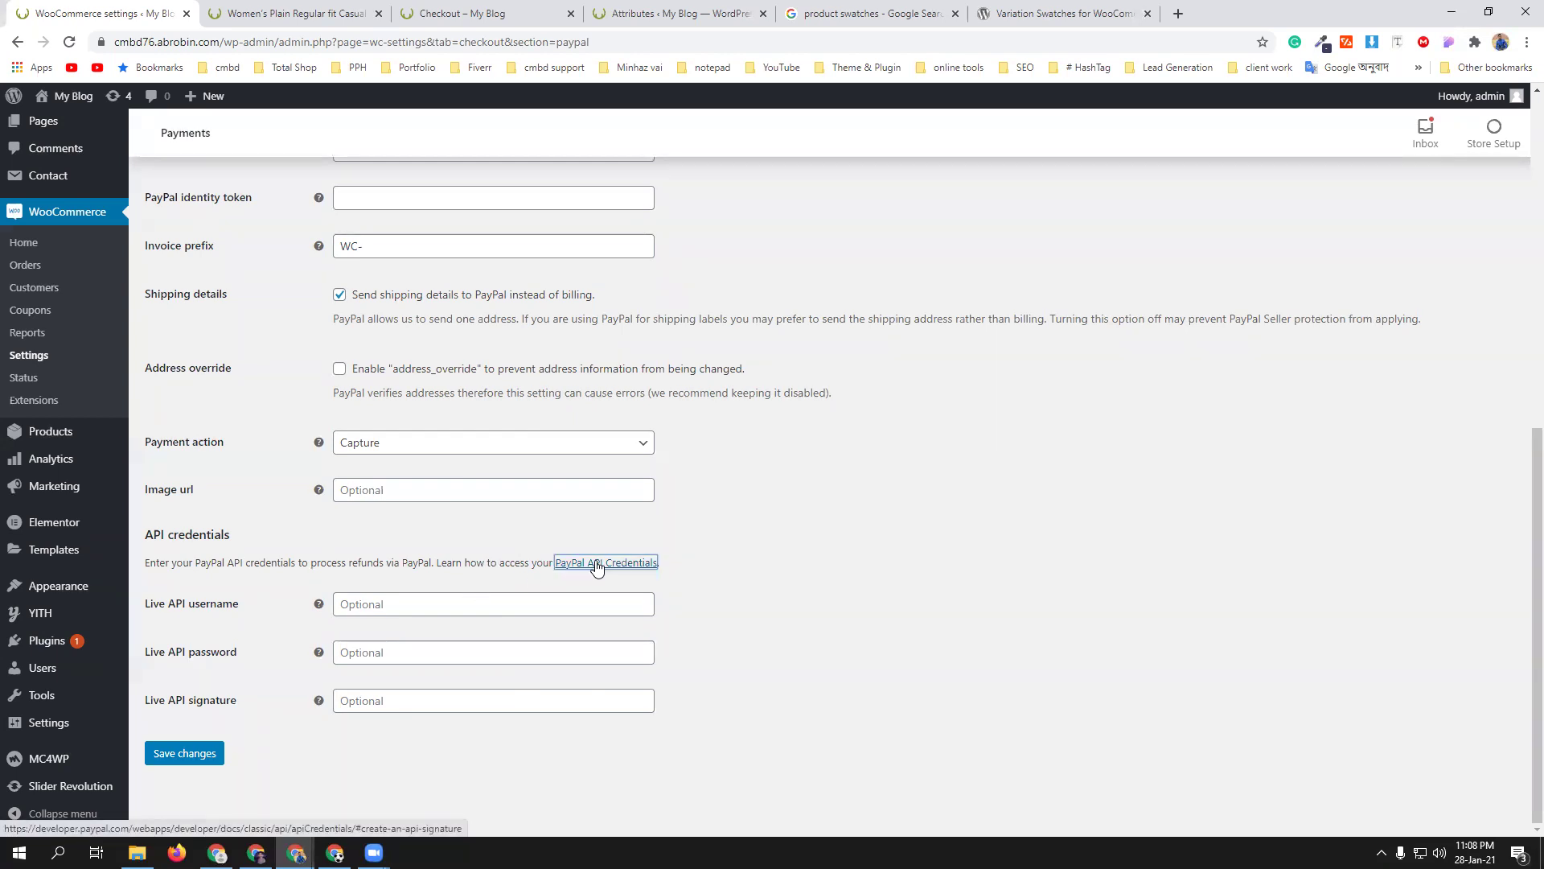
click(287, 11)
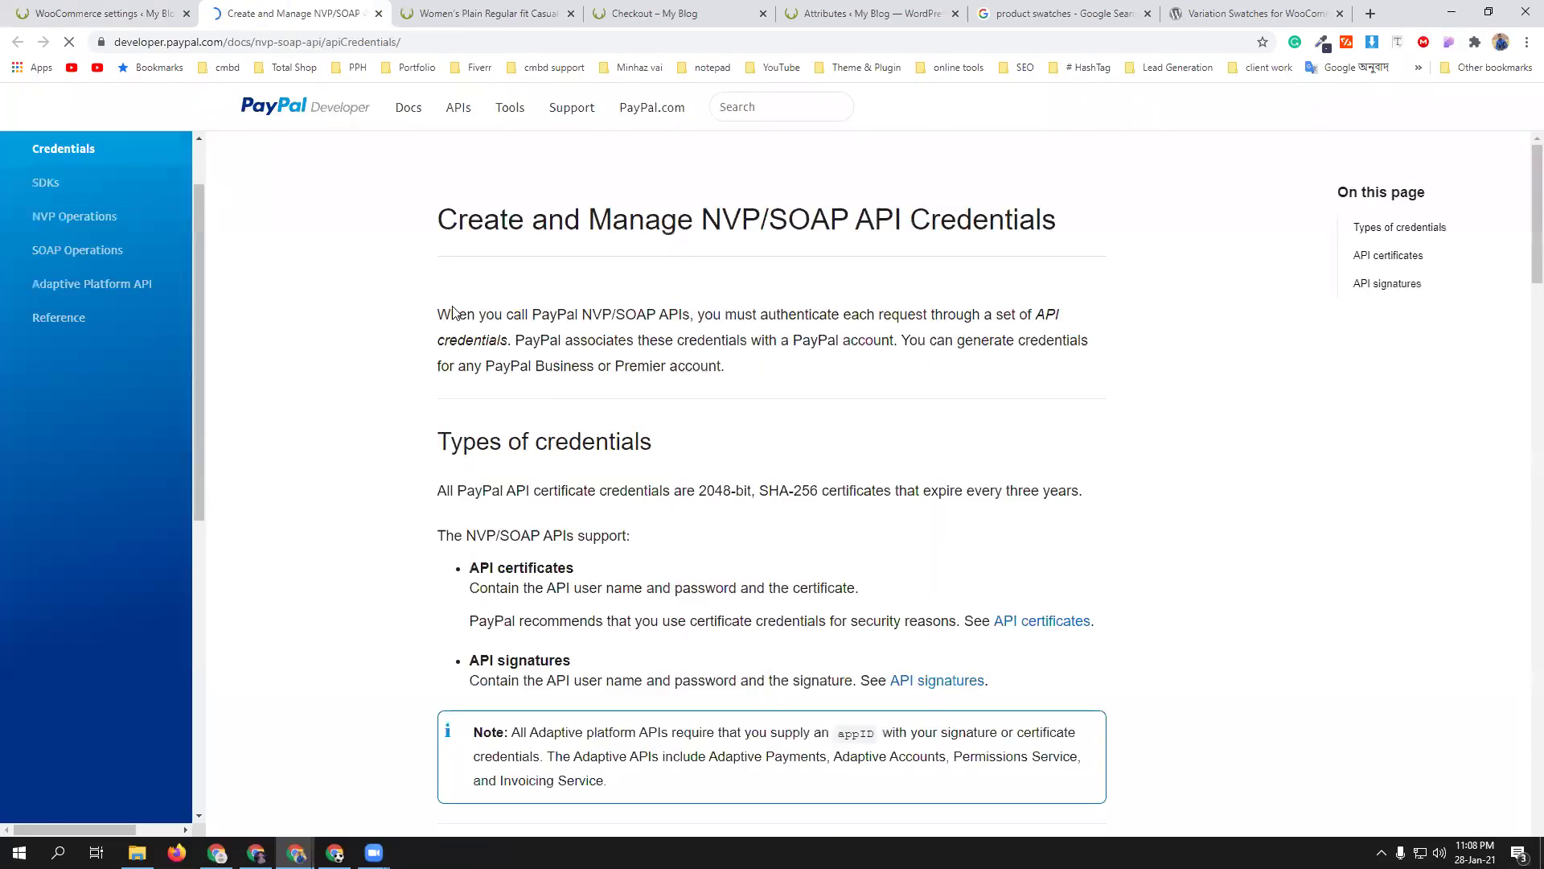
scroll(693, 515, down, 2)
scroll(697, 515, down, 1)
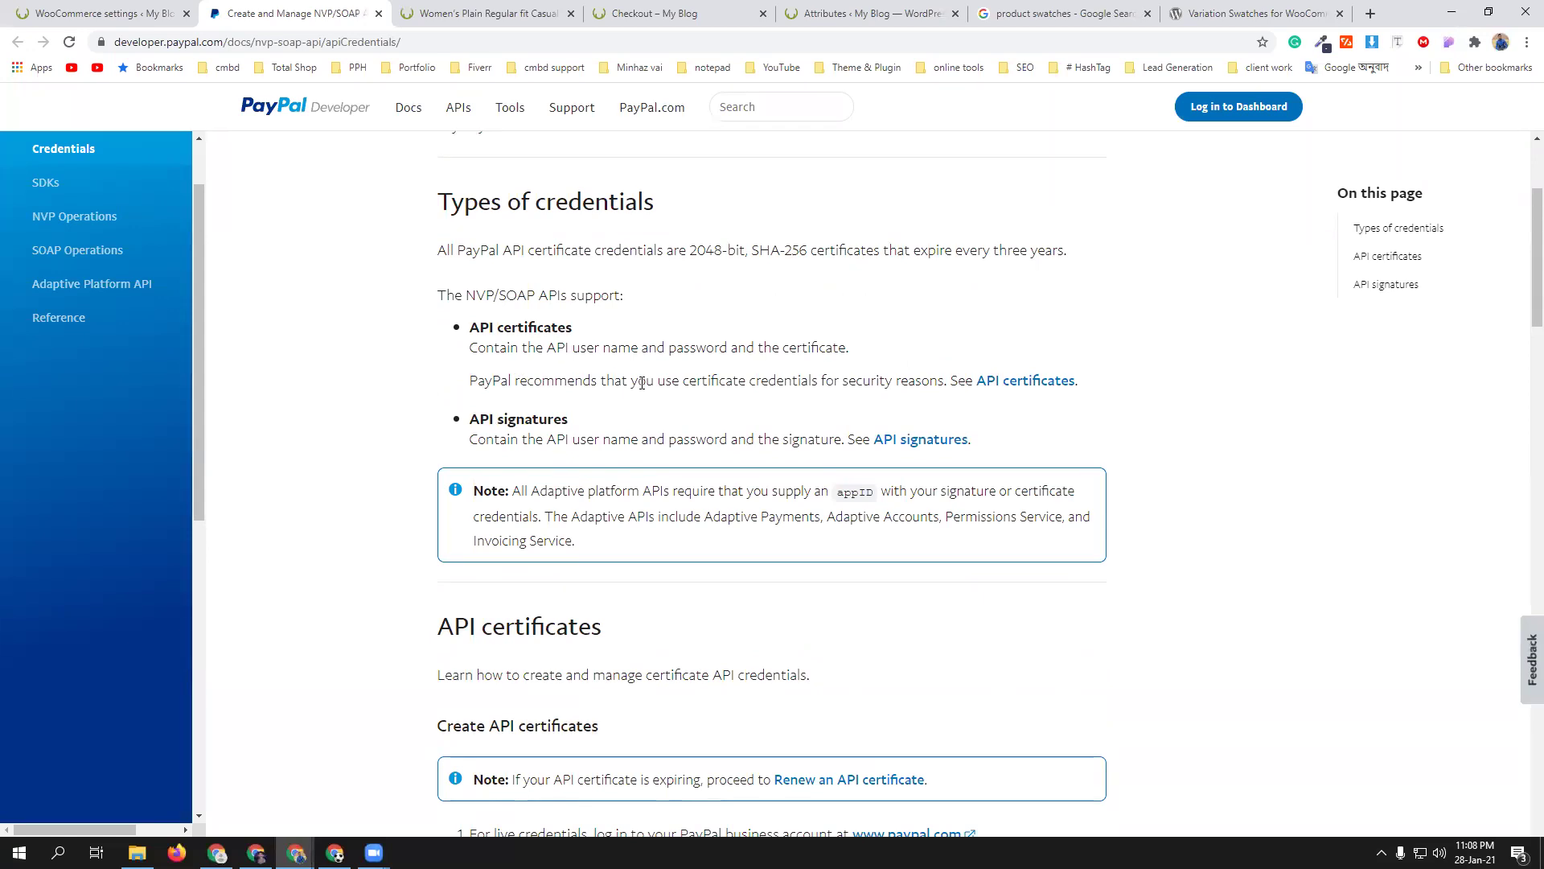
scroll(764, 464, down, 3)
scroll(734, 499, down, 1)
scroll(732, 499, down, 6)
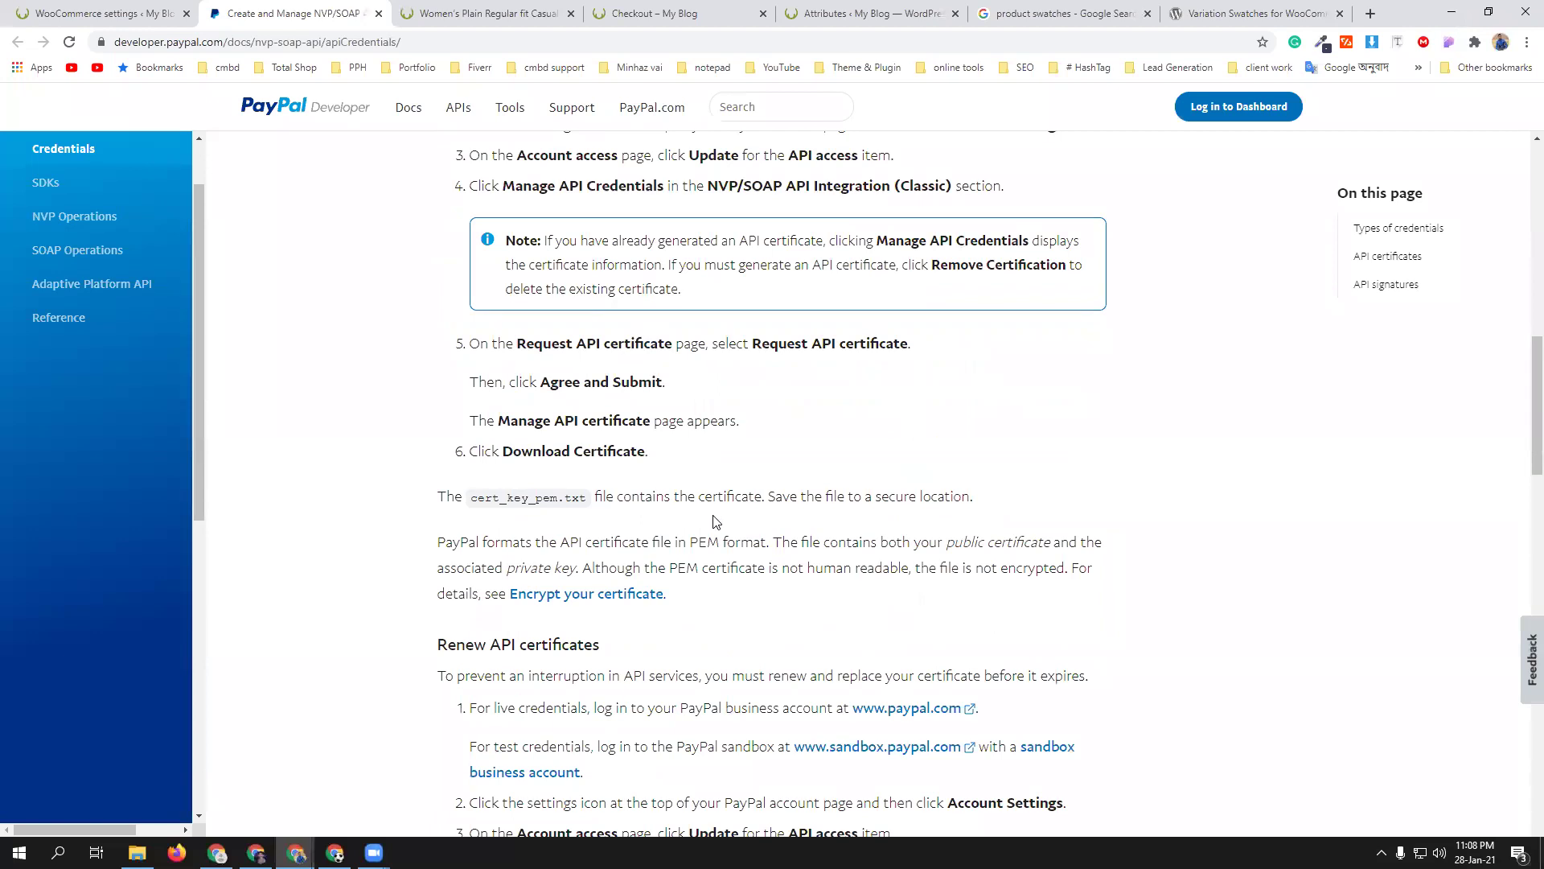
scroll(715, 521, down, 3)
scroll(713, 521, down, 2)
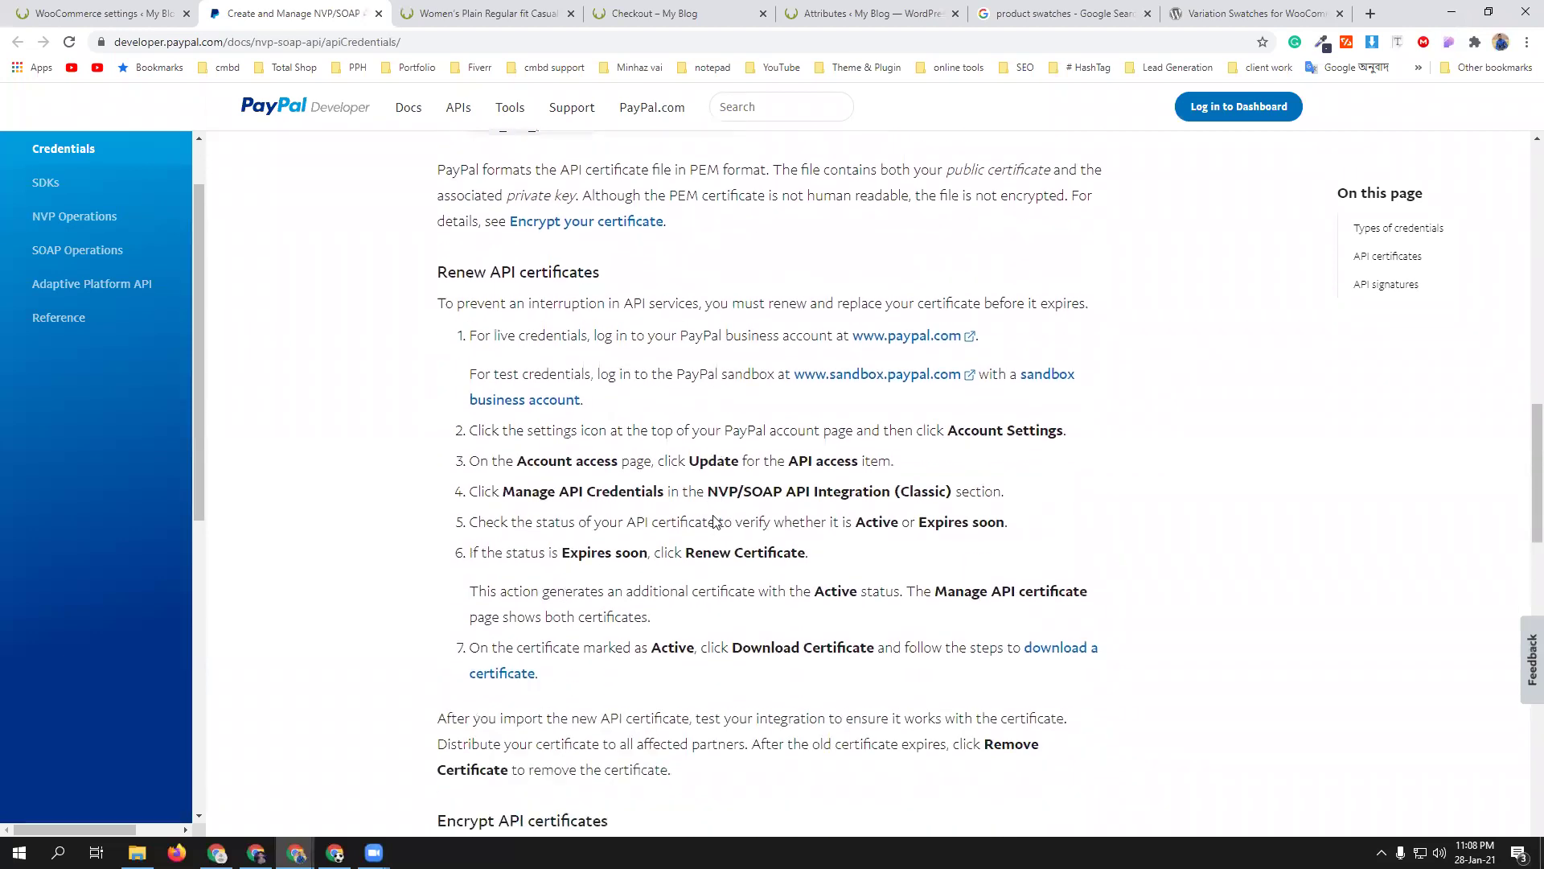
scroll(652, 434, down, 5)
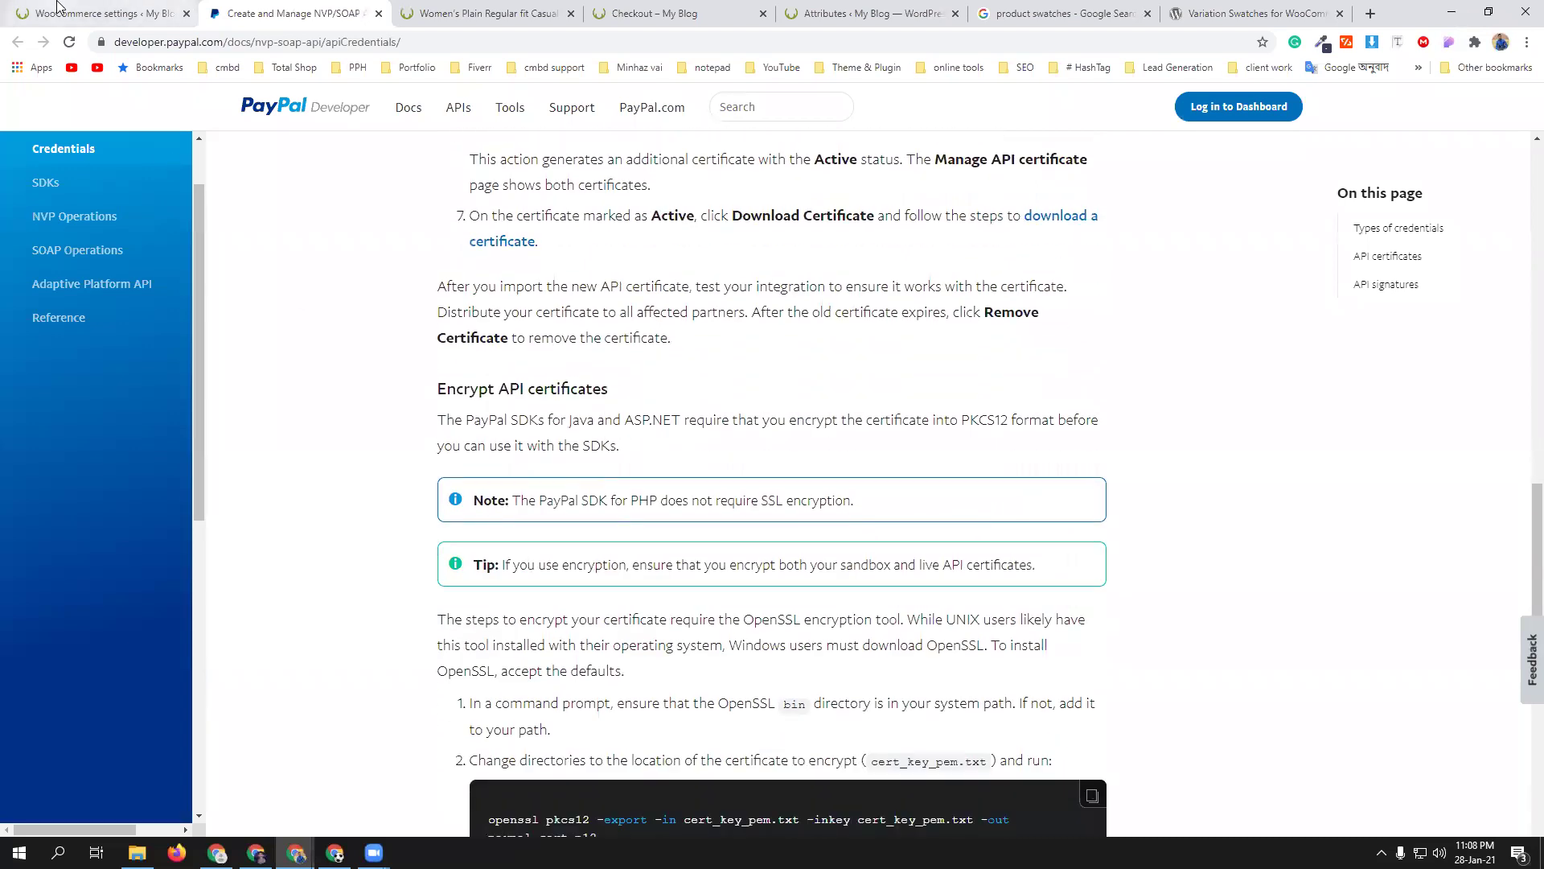
- Return to the WooCommerce PayPal Standard settings
click(137, 8)
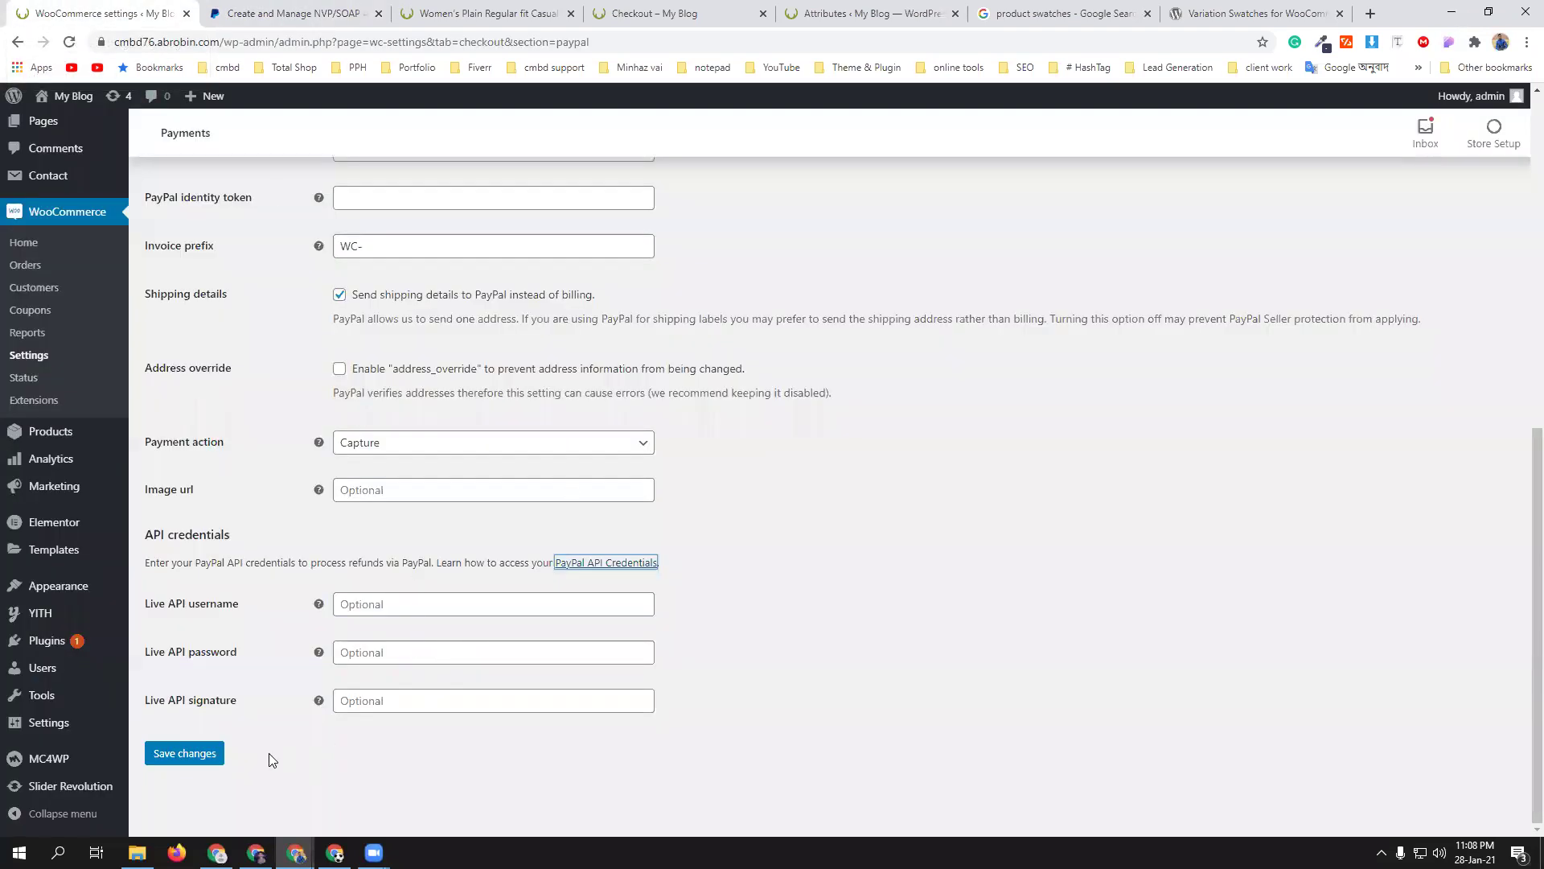
scroll(345, 759, up, 2)
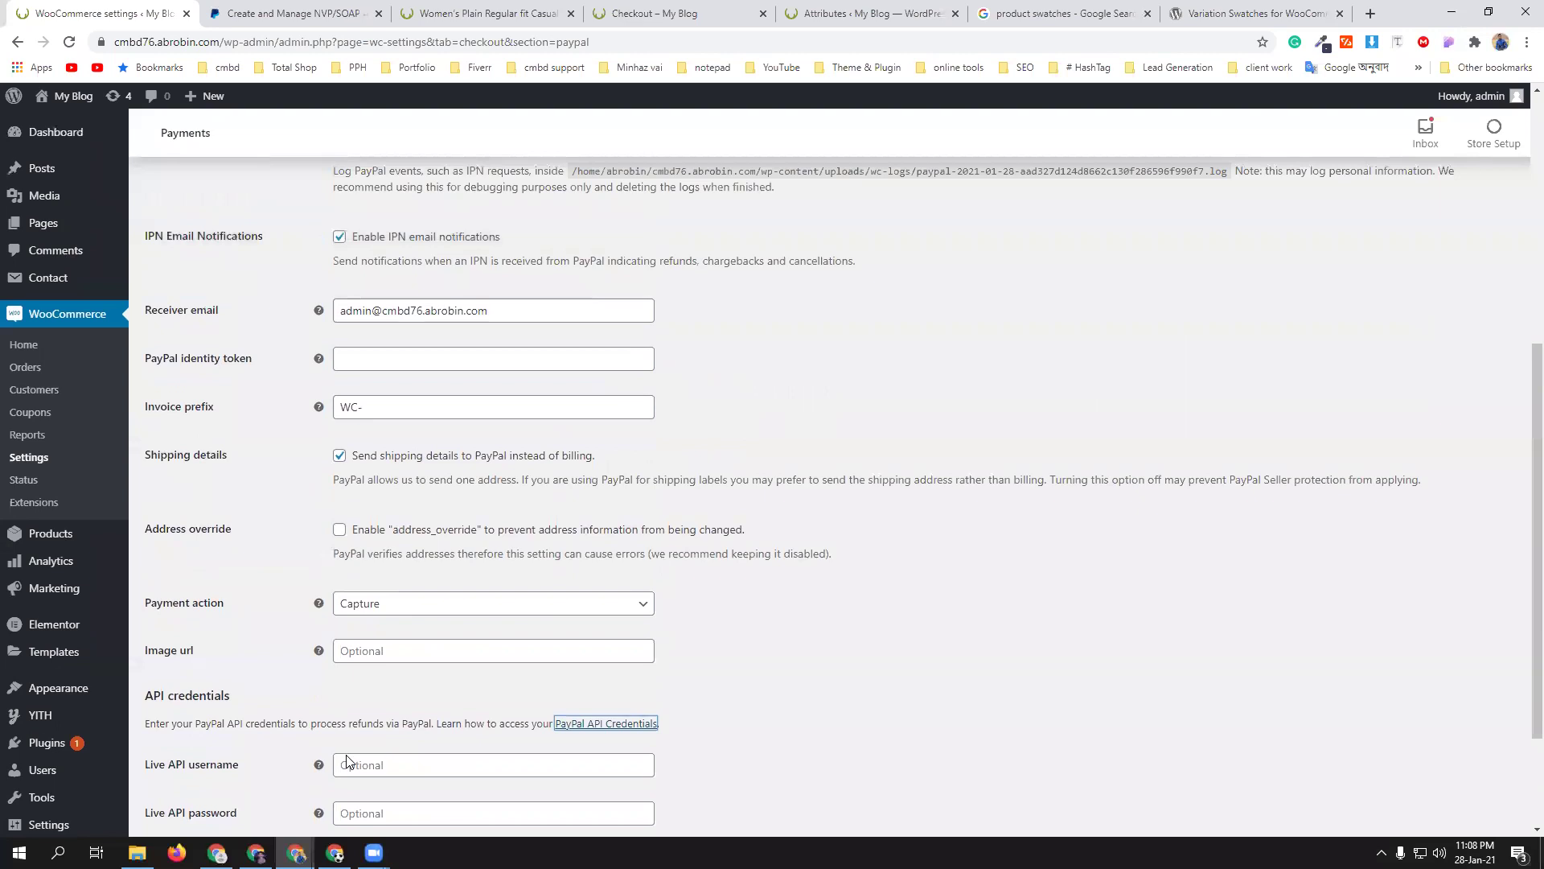
scroll(347, 761, down, 2)
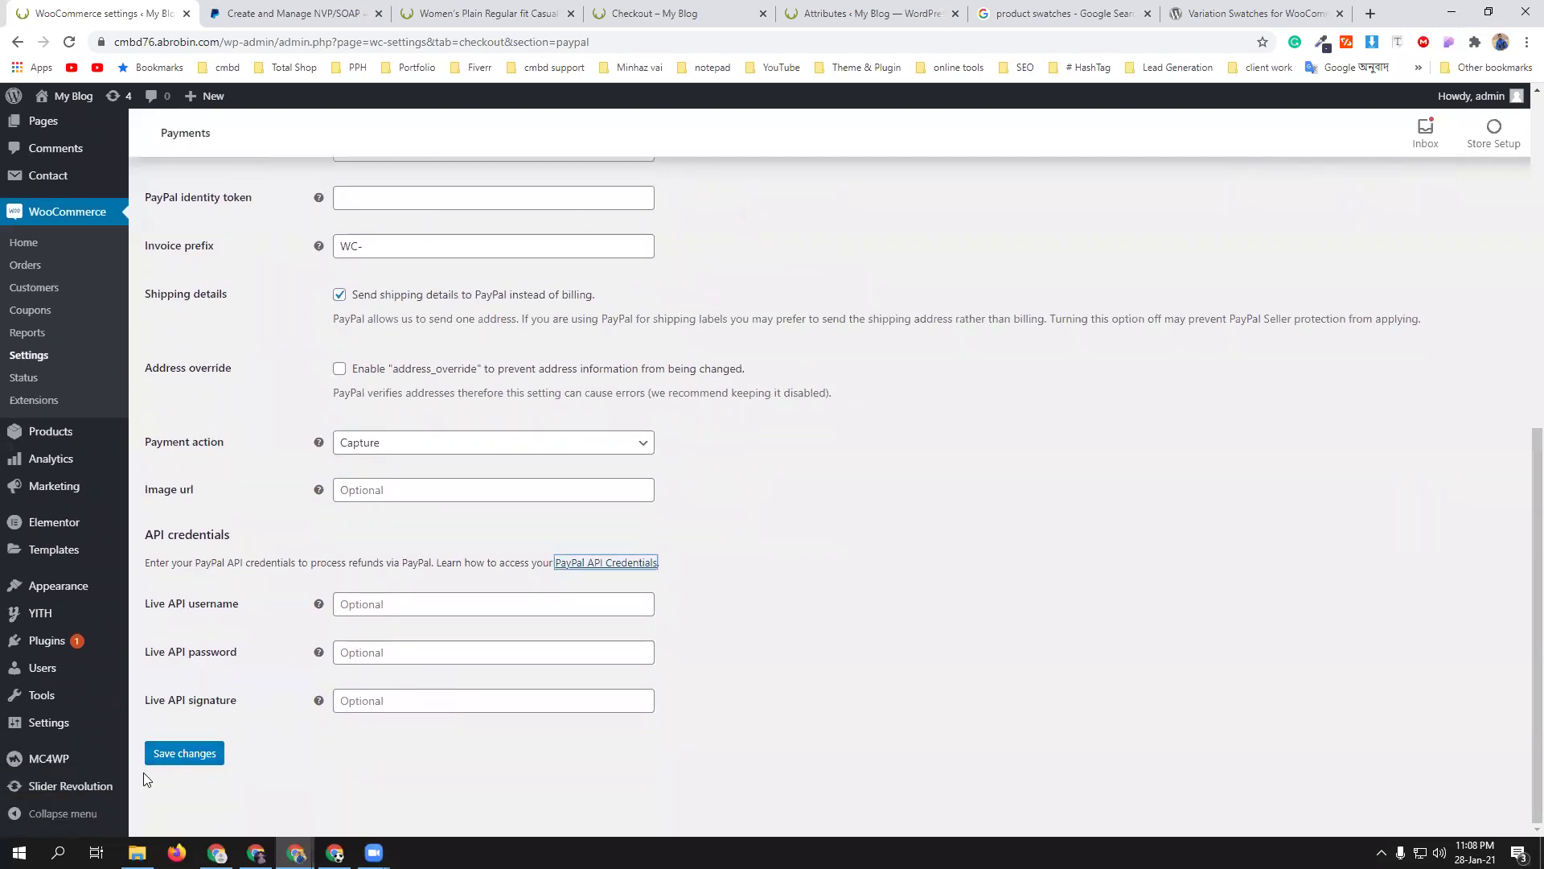
- Save the PayPal Standard settings and reload the product and checkout pages in dollars
click(182, 753)
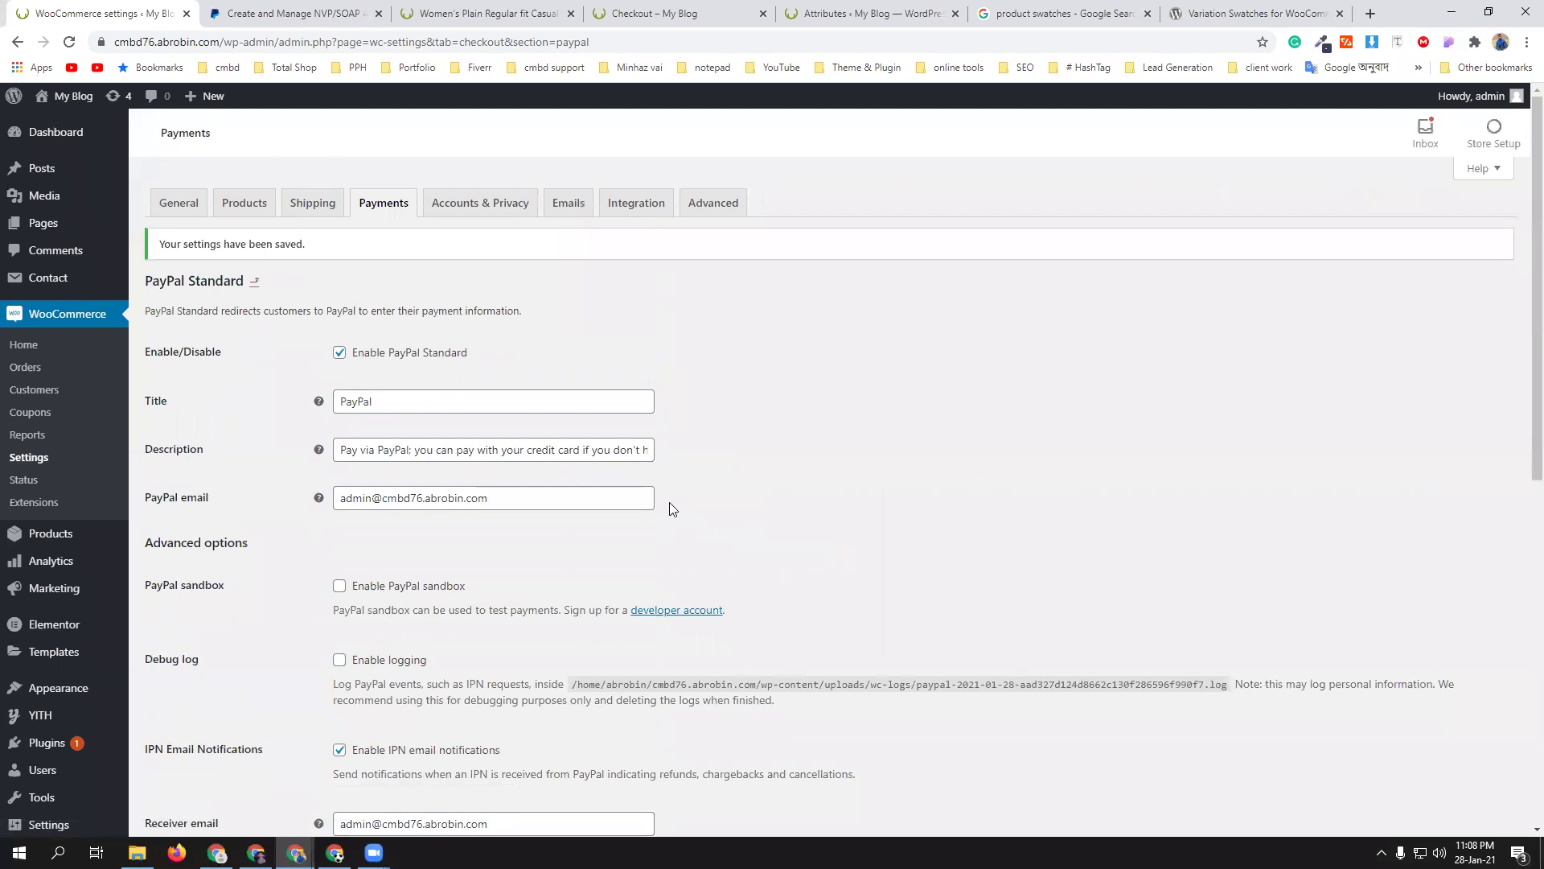
click(491, 12)
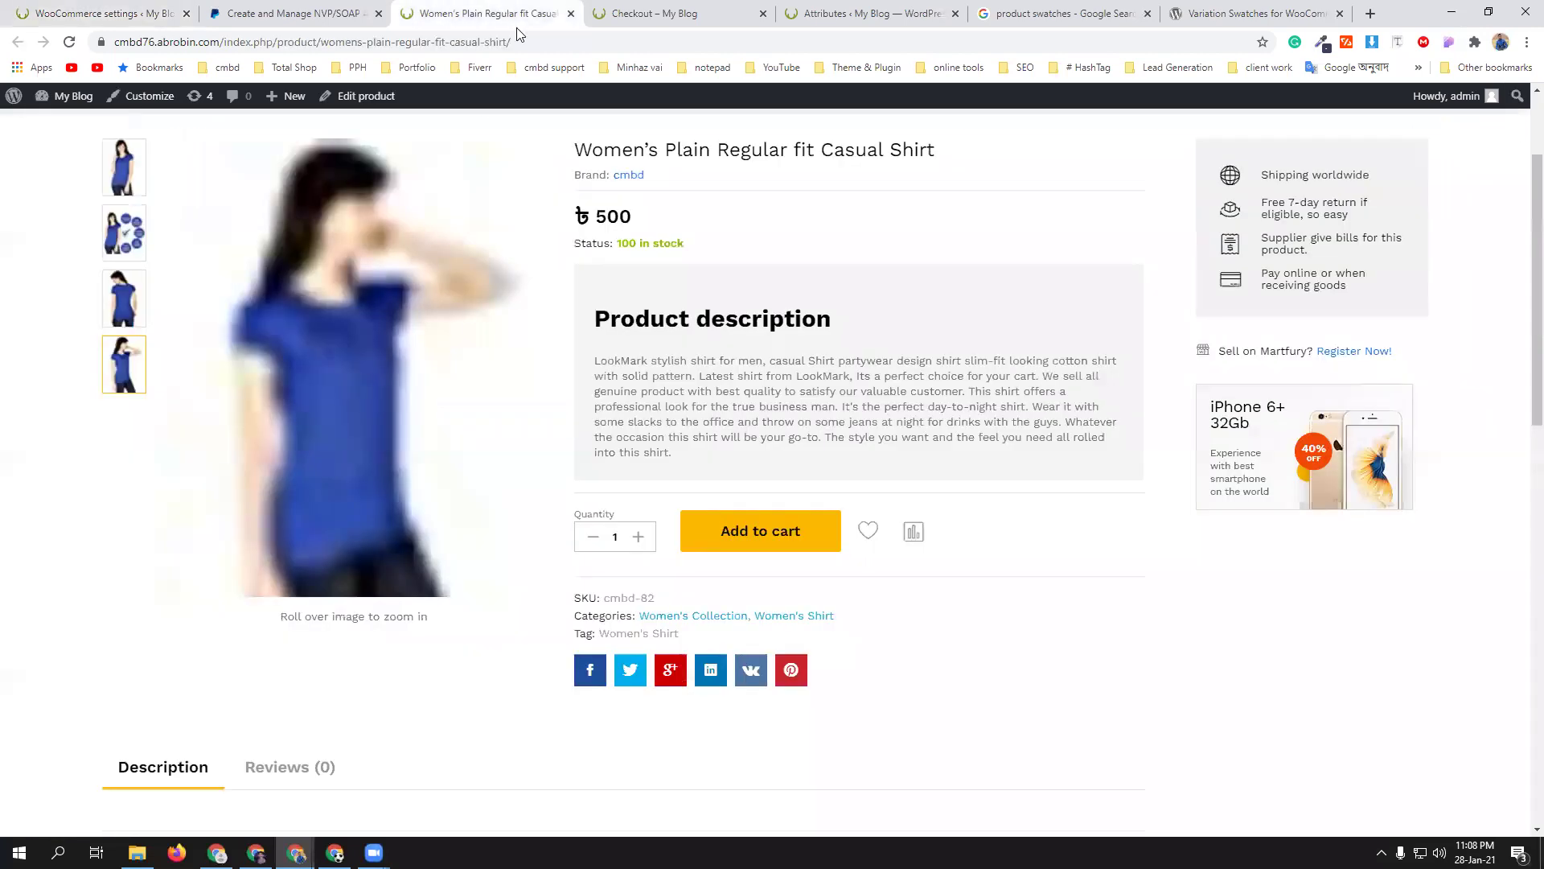
scroll(917, 430, up, 2)
key(F5)
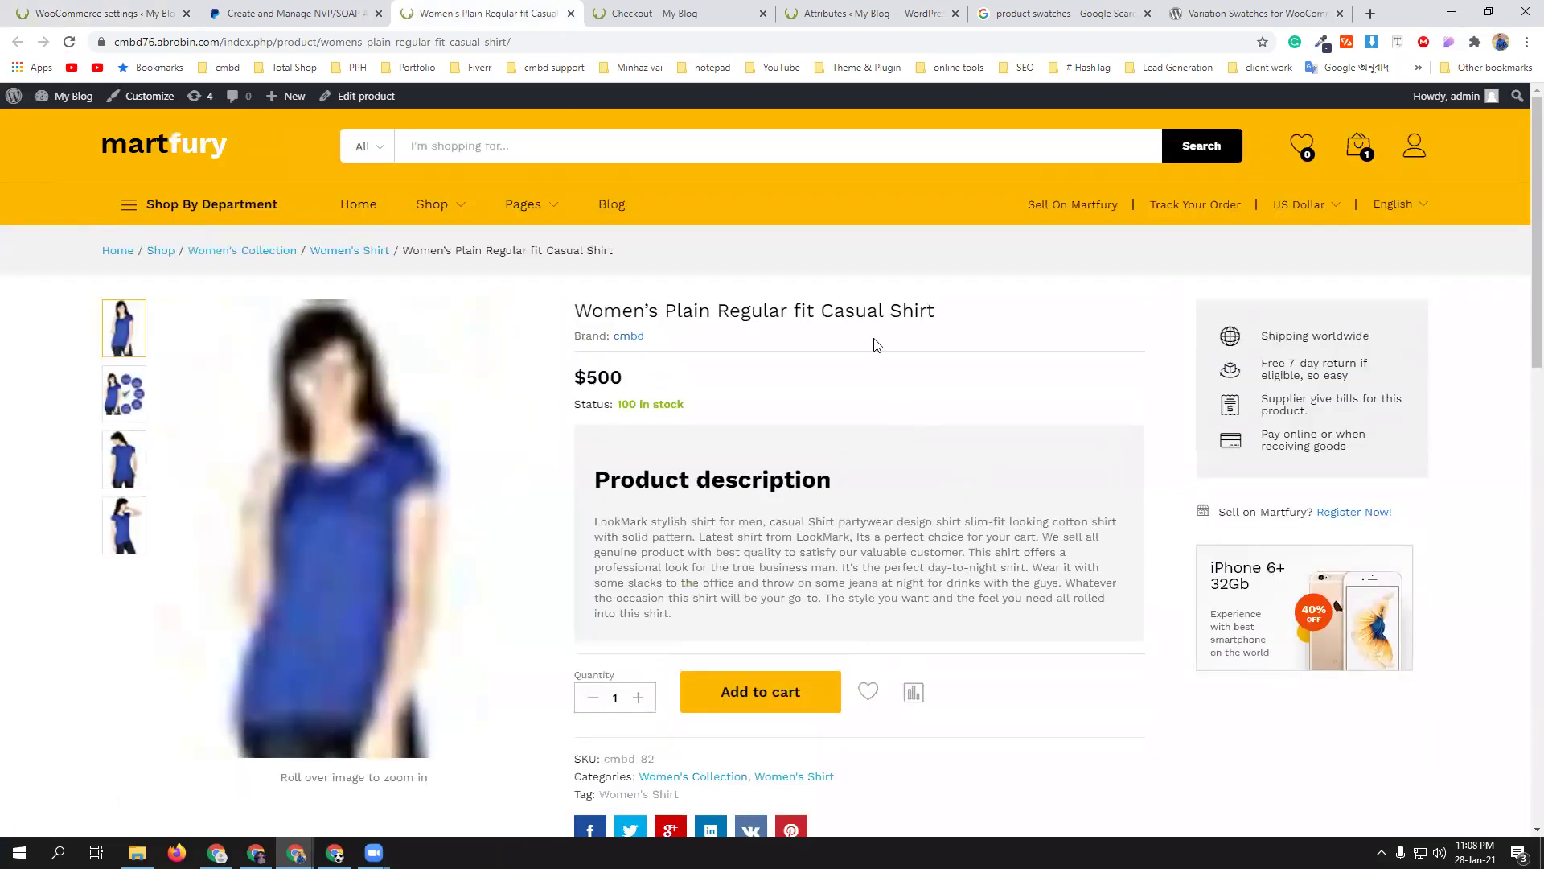
click(668, 11)
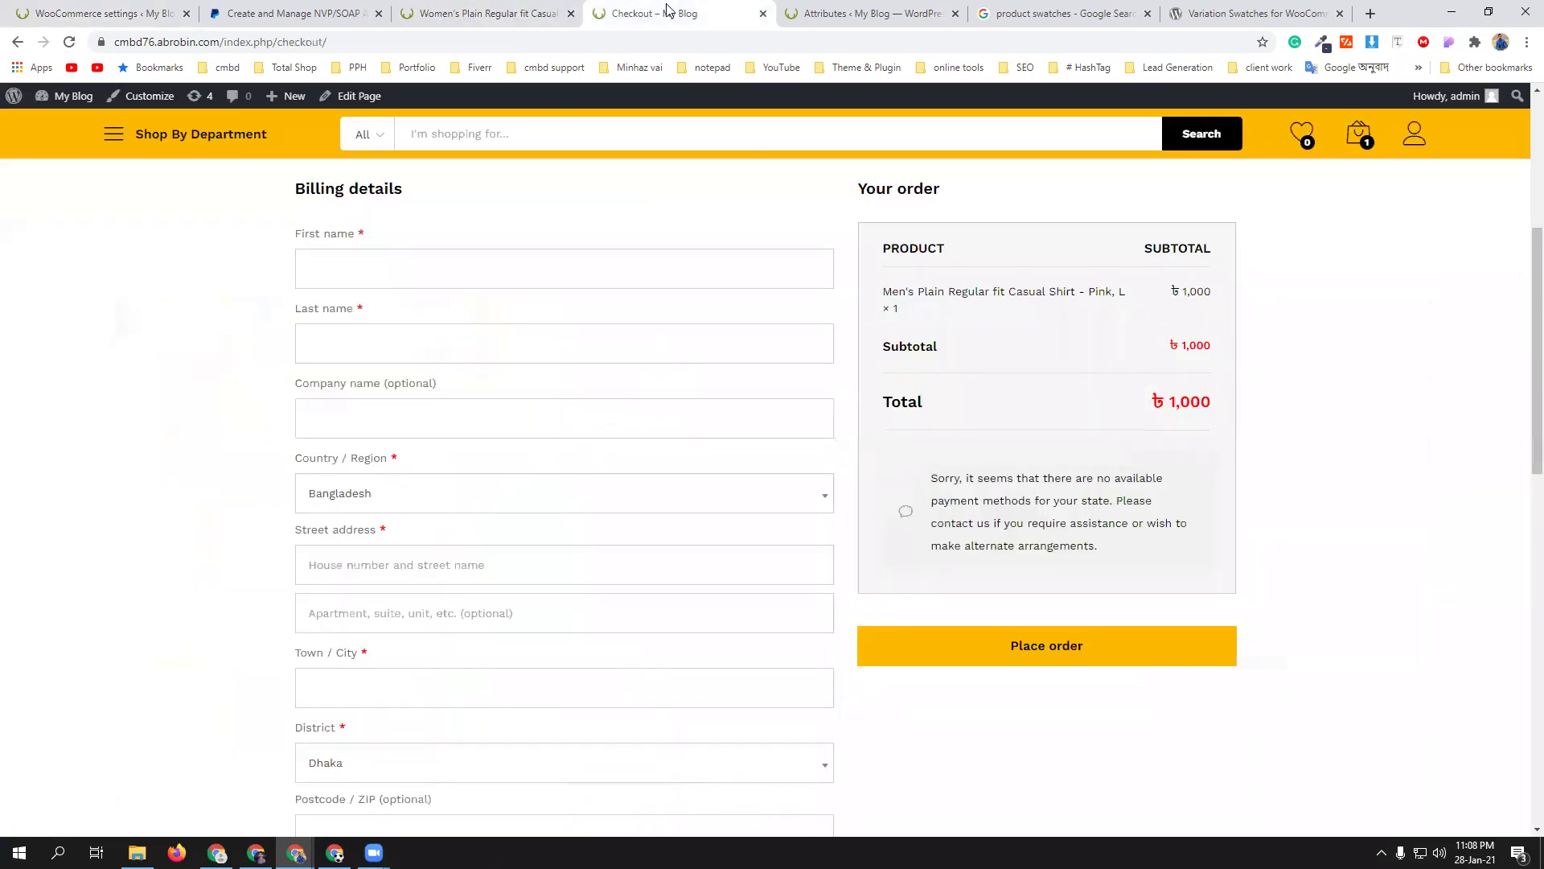
click(69, 42)
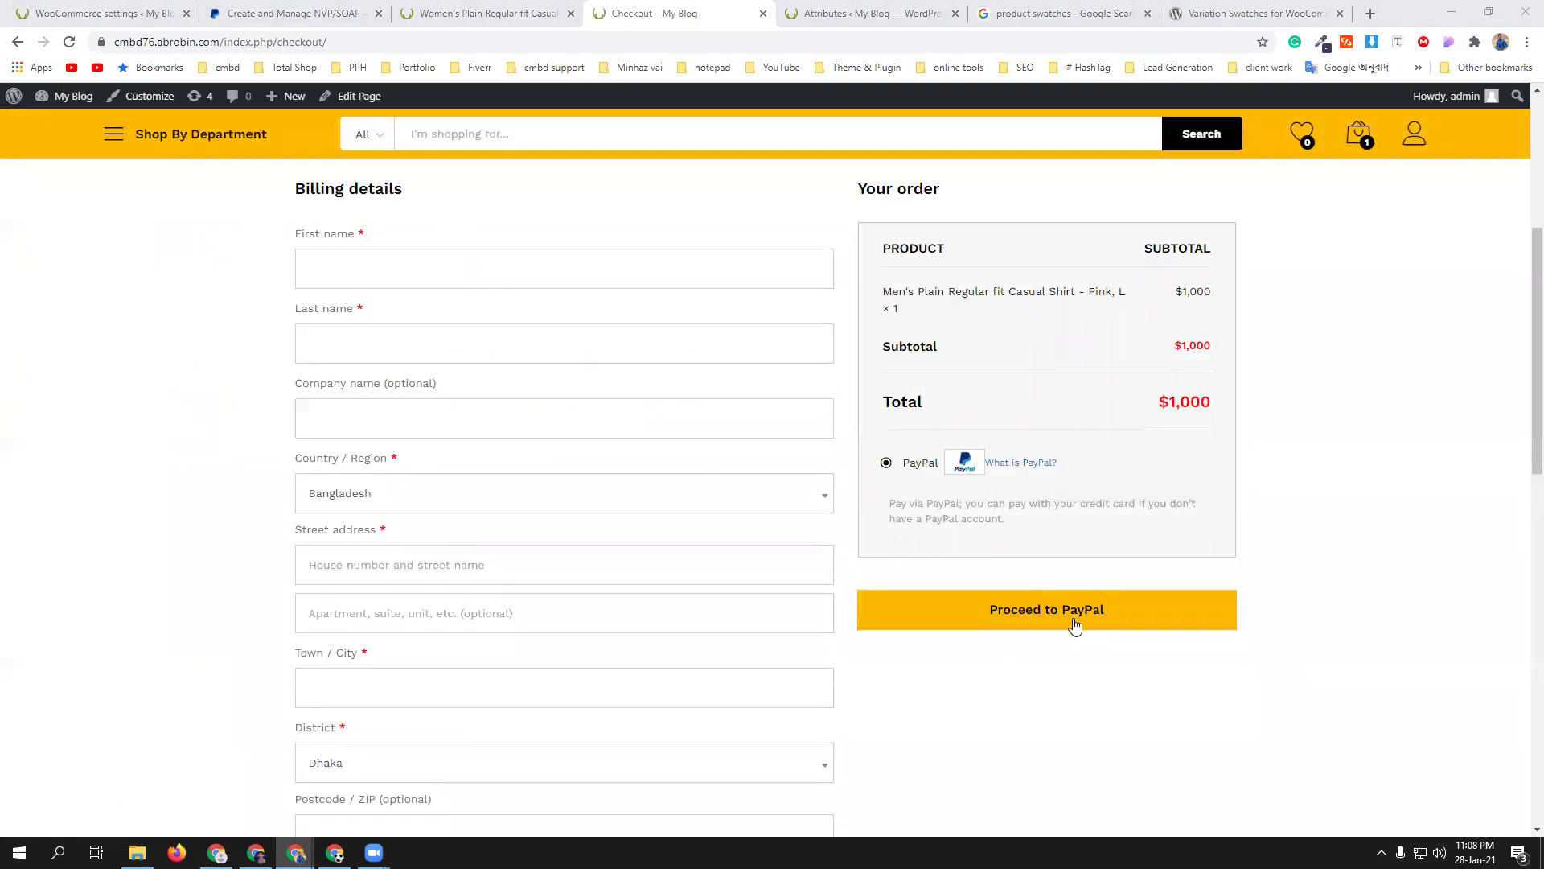
scroll(410, 451, up, 2)
- Fill the billing first name, last name, address and phone from saved autofill entries
click(376, 421)
click(359, 482)
click(369, 504)
click(359, 553)
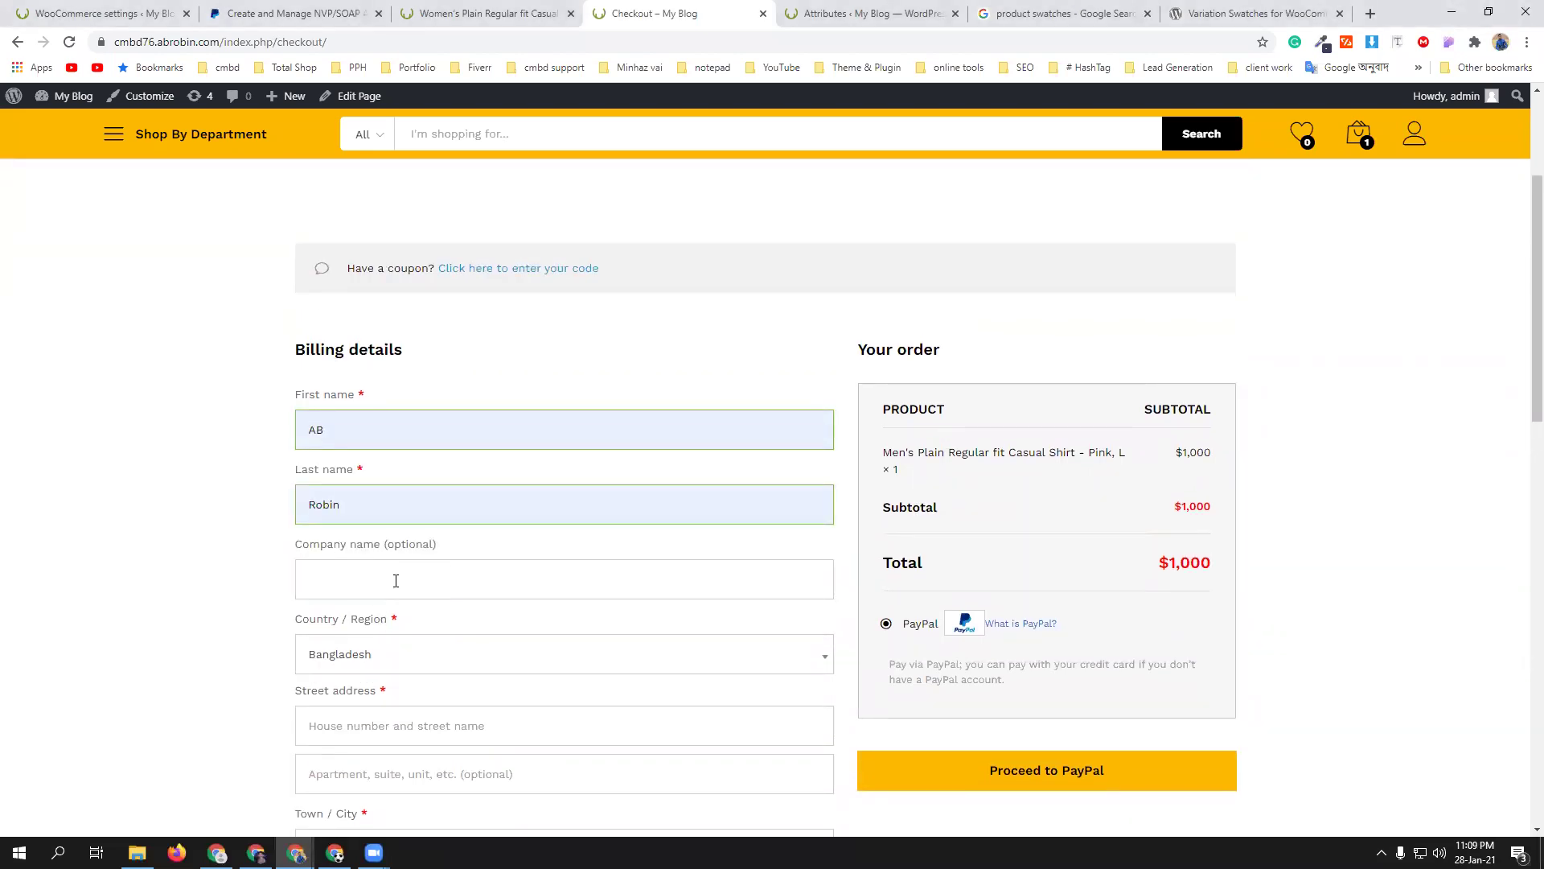
scroll(395, 581, down, 2)
click(378, 563)
click(359, 609)
scroll(445, 554, down, 4)
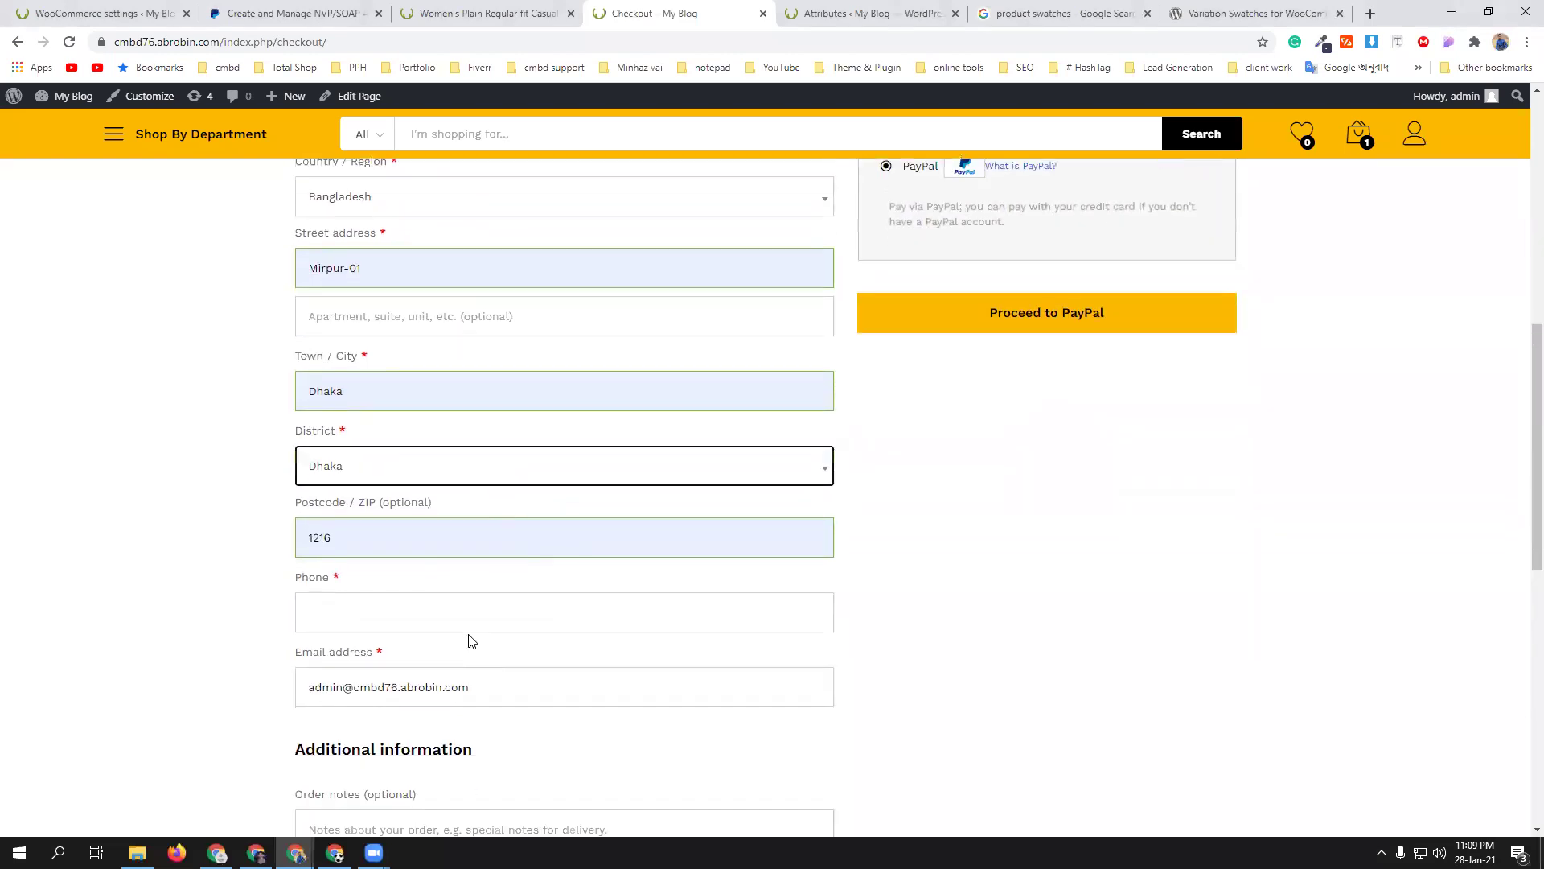
click(379, 575)
click(382, 659)
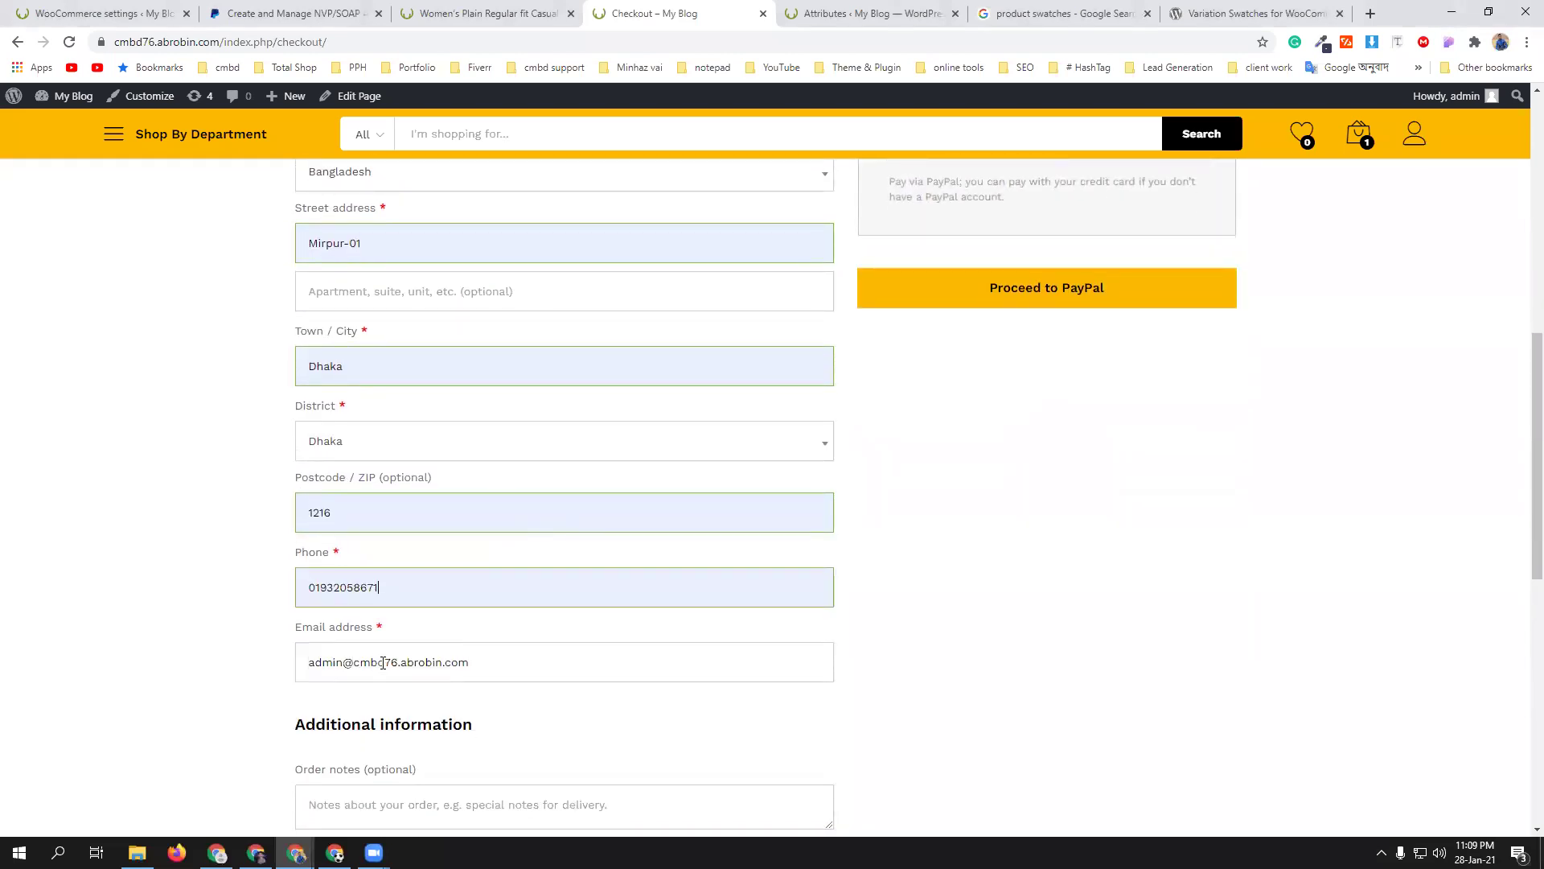
- Send the $1,000 pink shirt order to PayPal for payment
scroll(470, 665, down, 1)
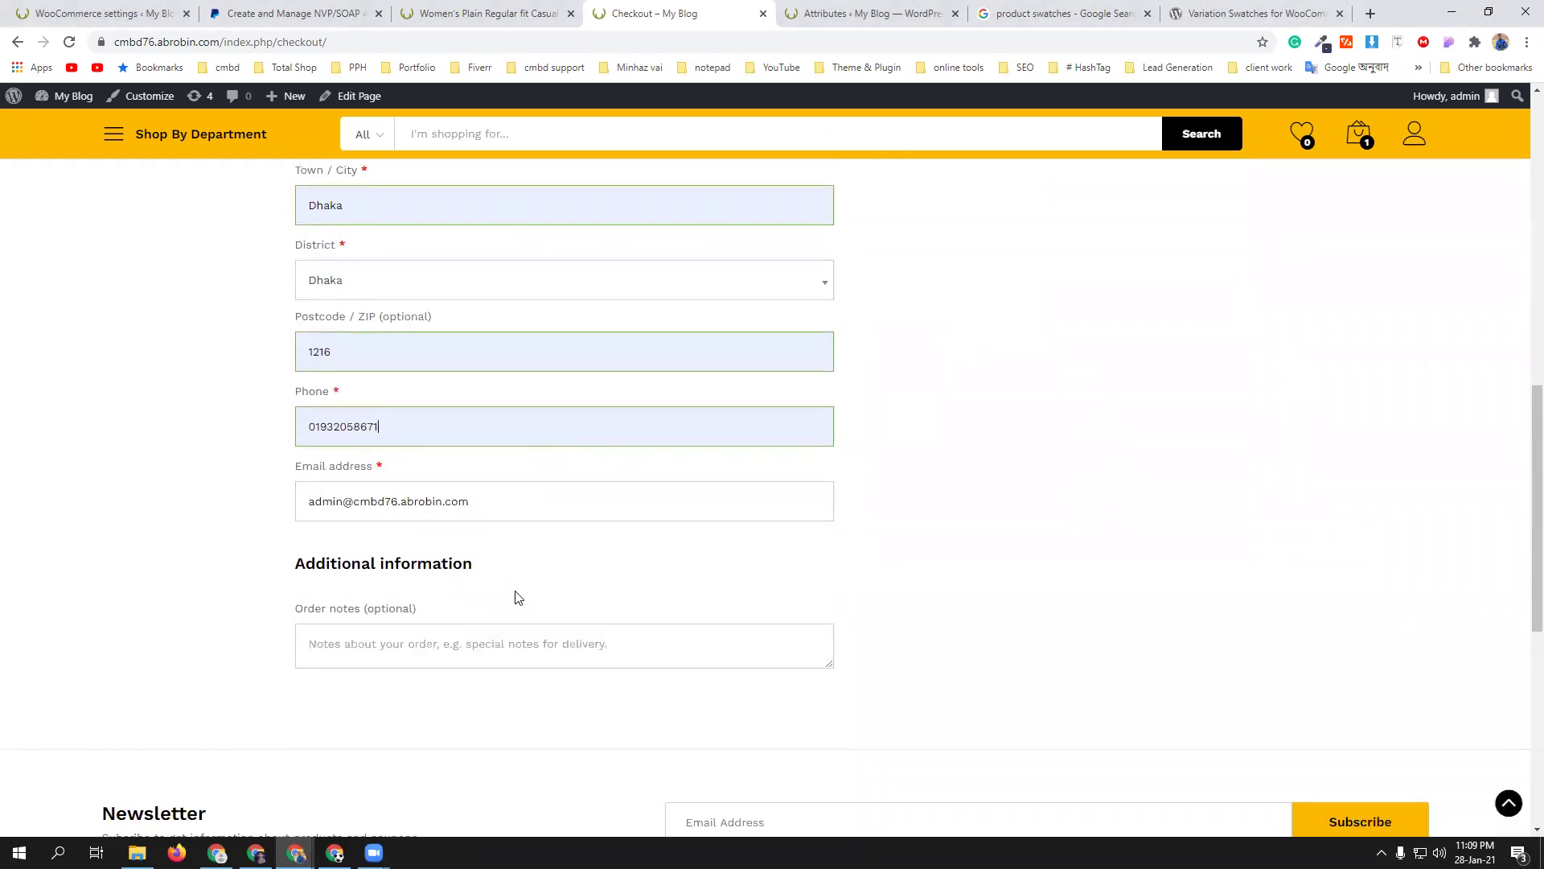
scroll(935, 635, up, 4)
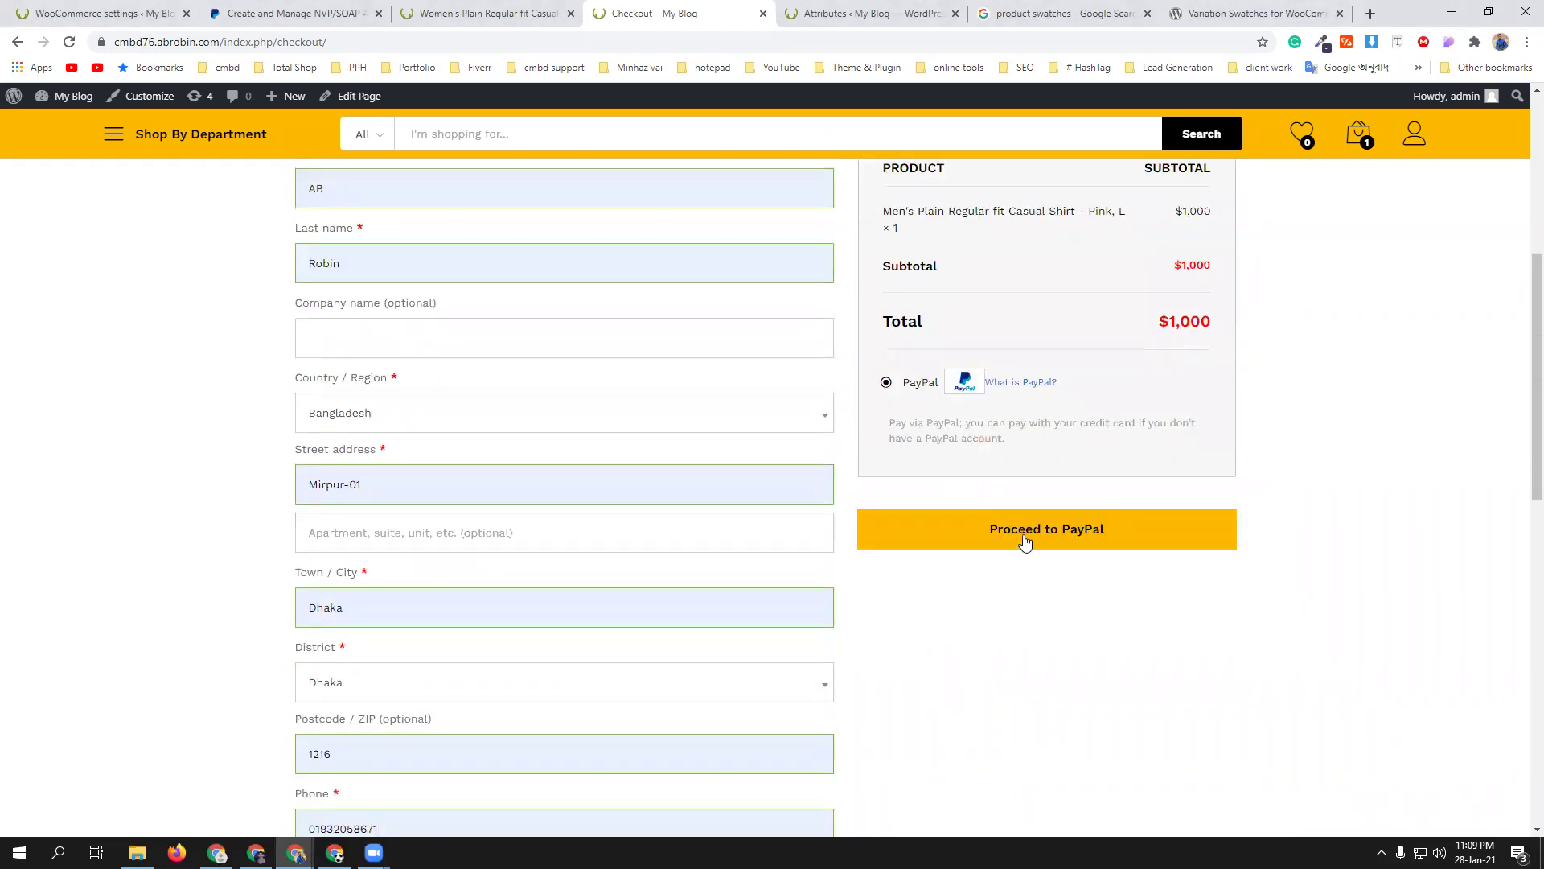
click(1025, 538)
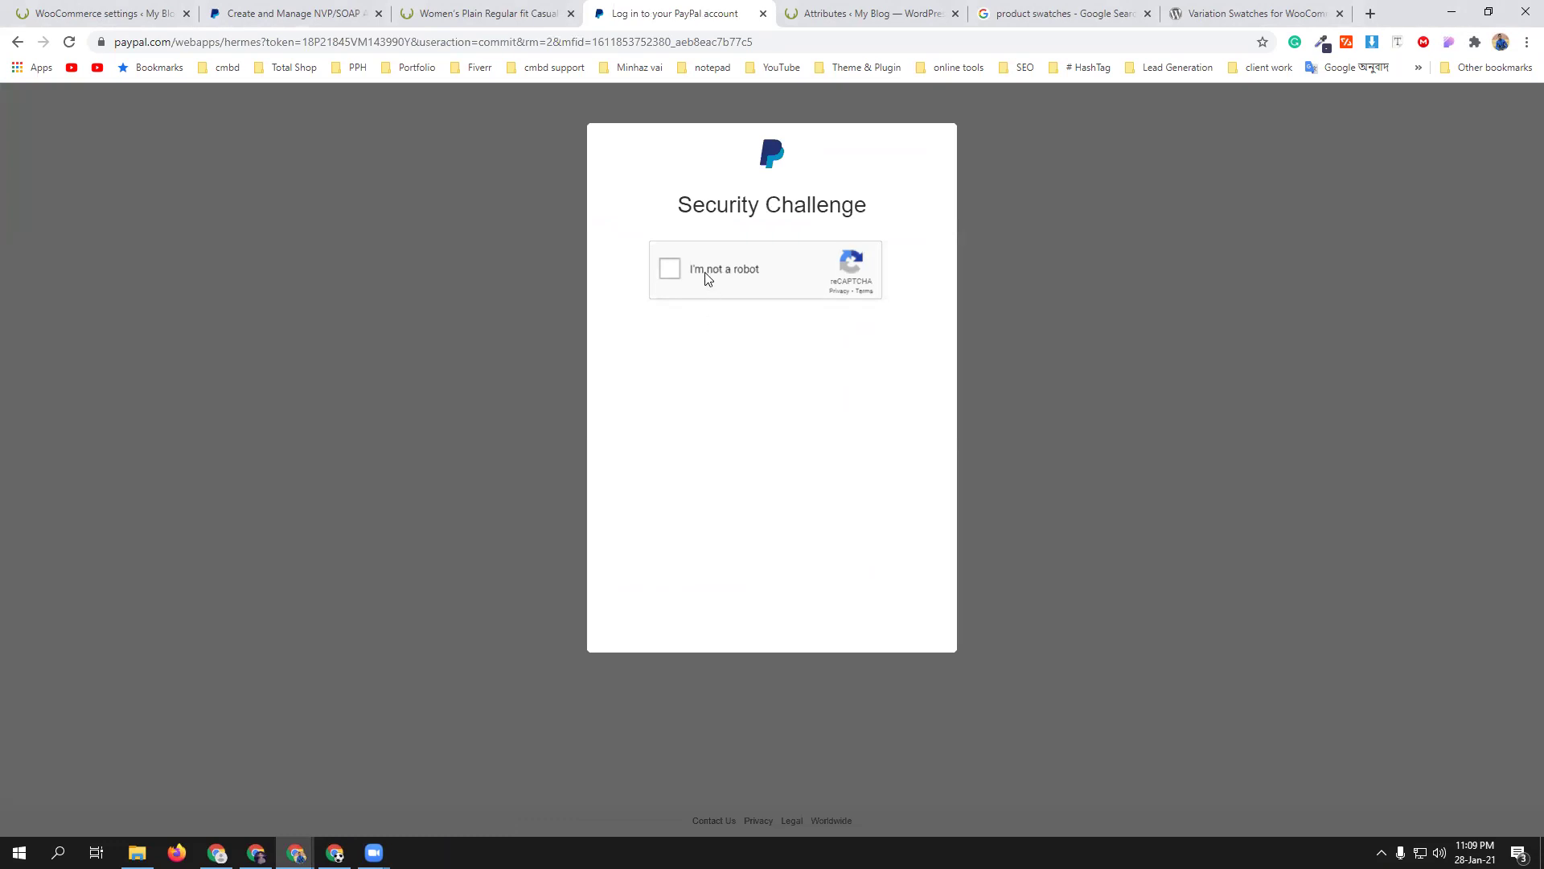
- Pass PayPal's reCAPTCHA check, then go back to the store's PayPal Standard settings
click(707, 278)
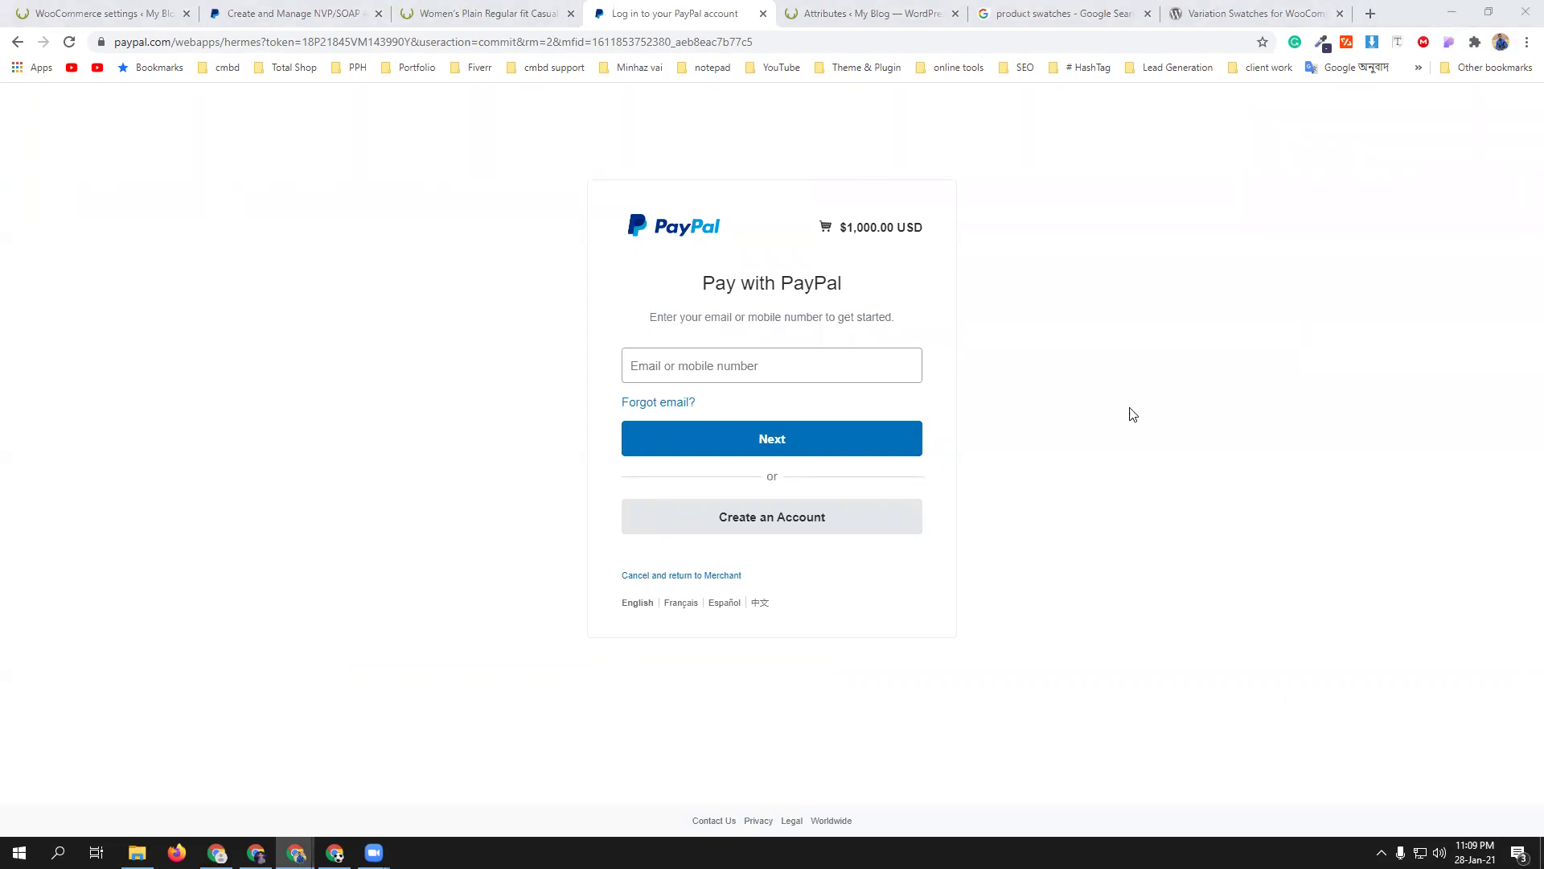
click(105, 13)
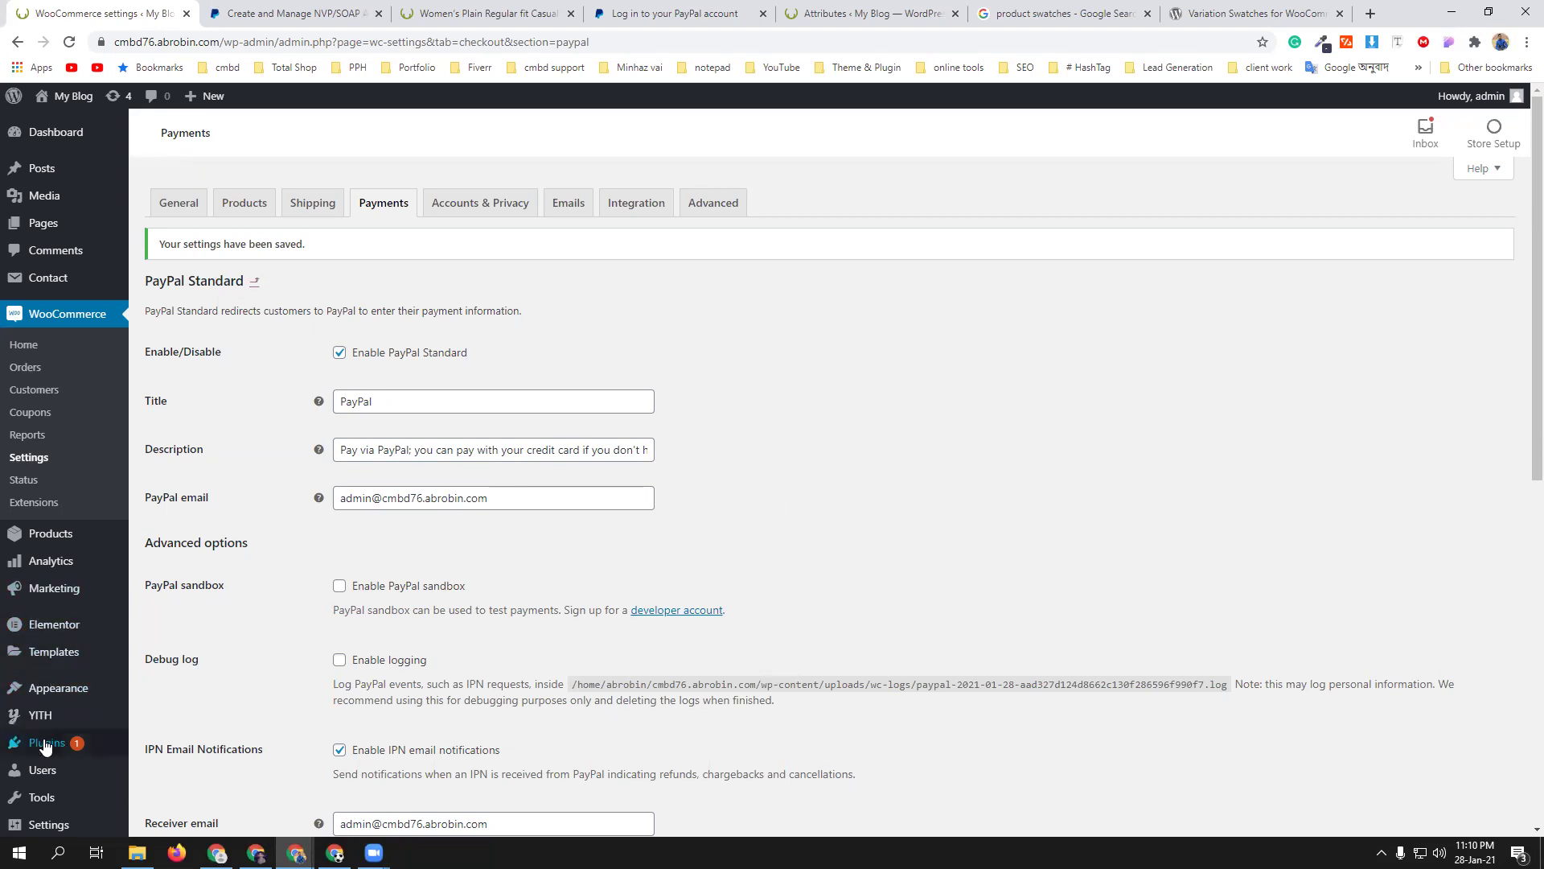
- Open Installed Plugins in a new tab and close the PayPal API documentation tab
mouse_move(72, 742)
middle_click(148, 750)
click(358, 14)
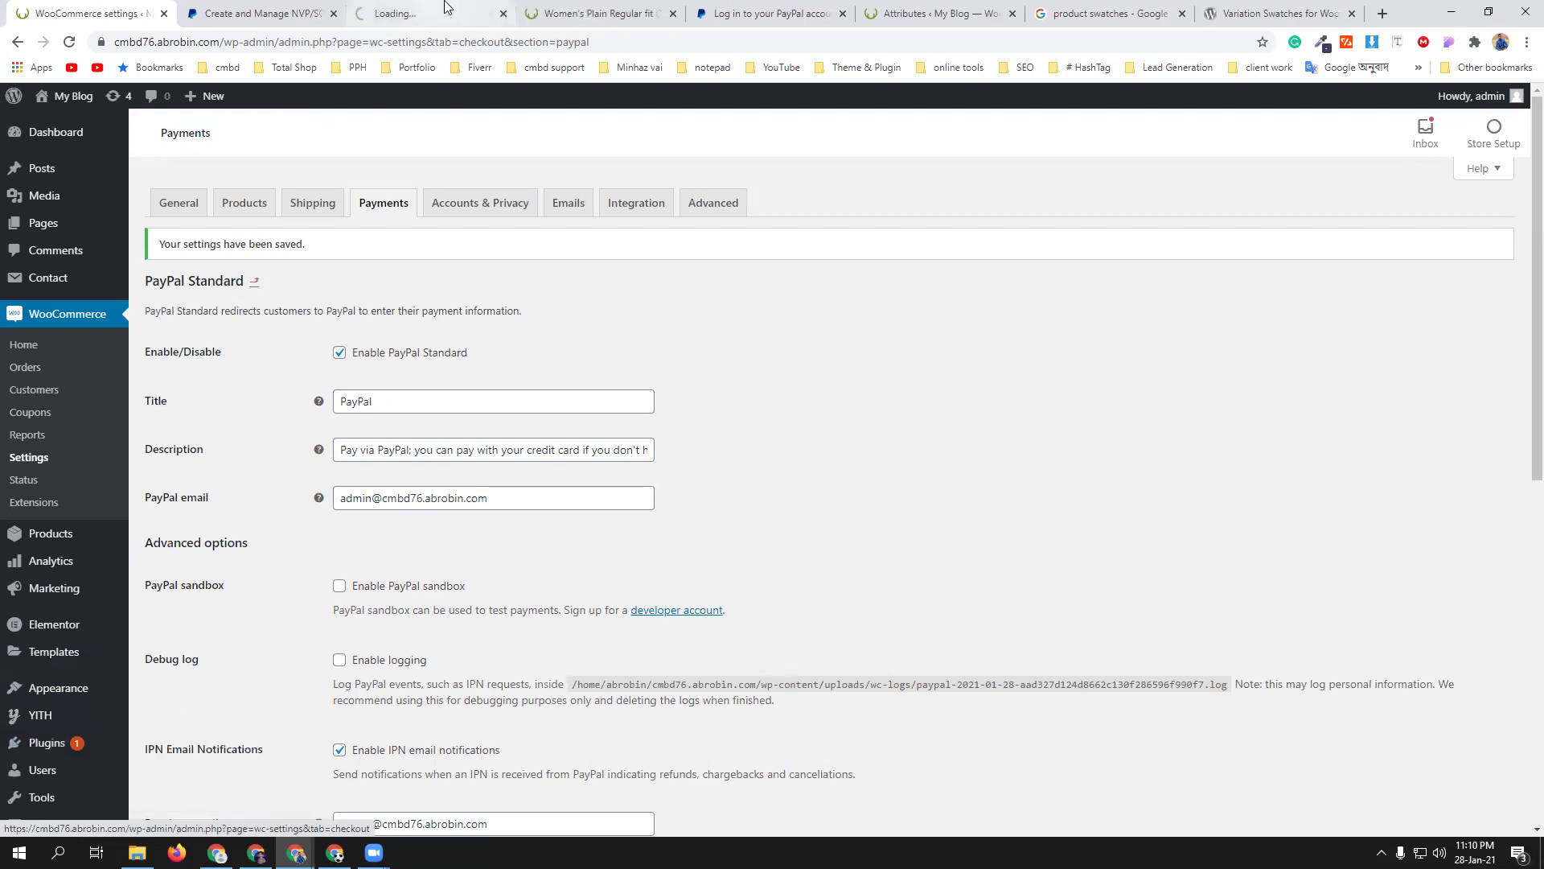
click(333, 14)
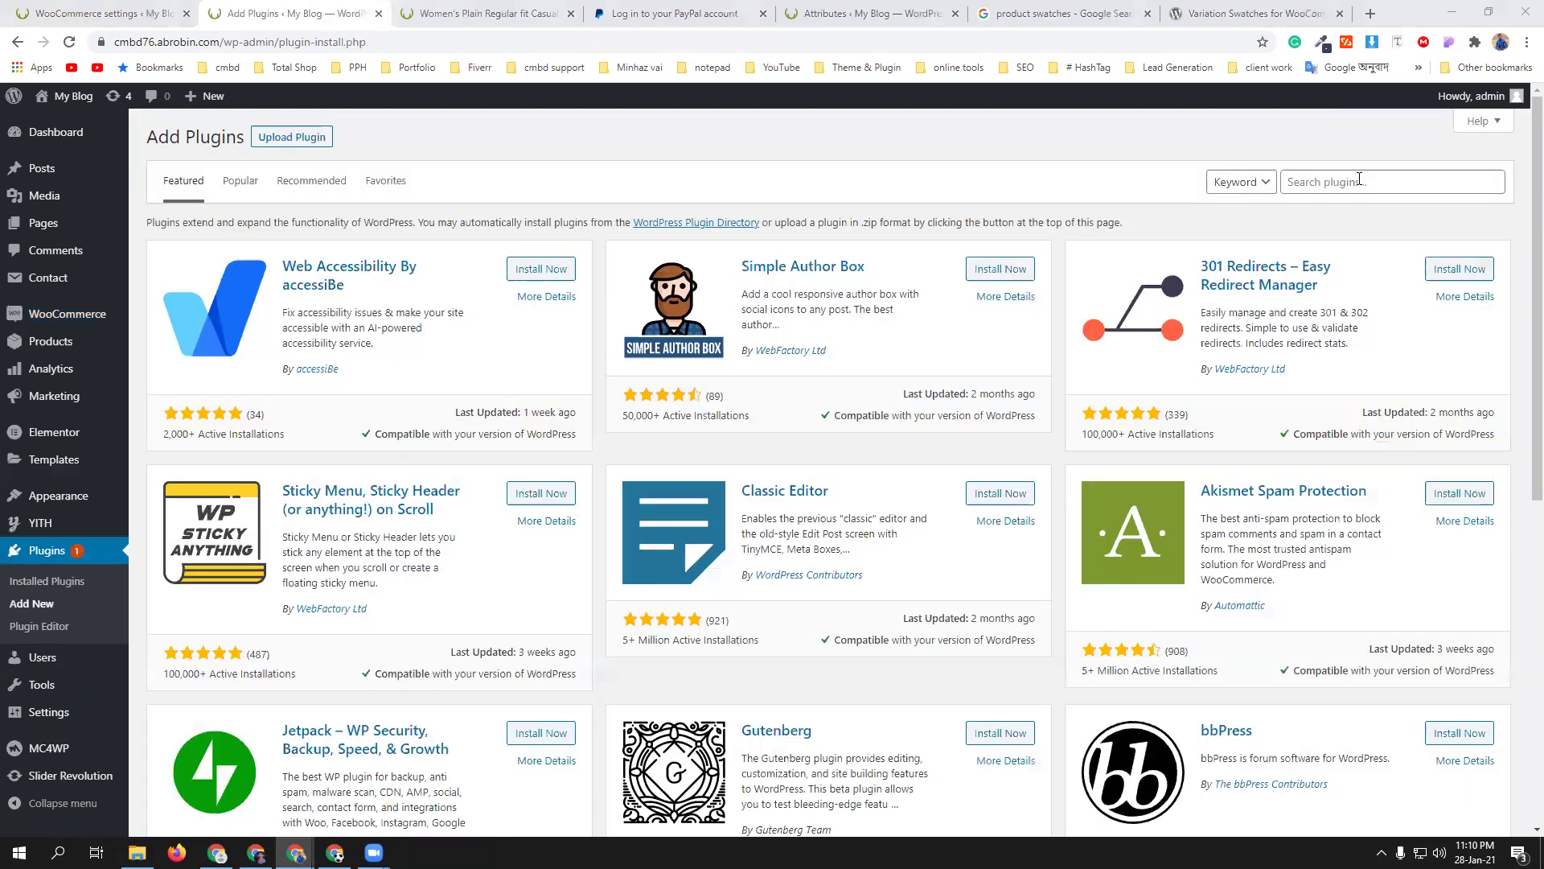
- Search plugins for bkash, then install and activate SoftTech-IT's bKash, Rocket, Nagad plugin
click(1359, 181)
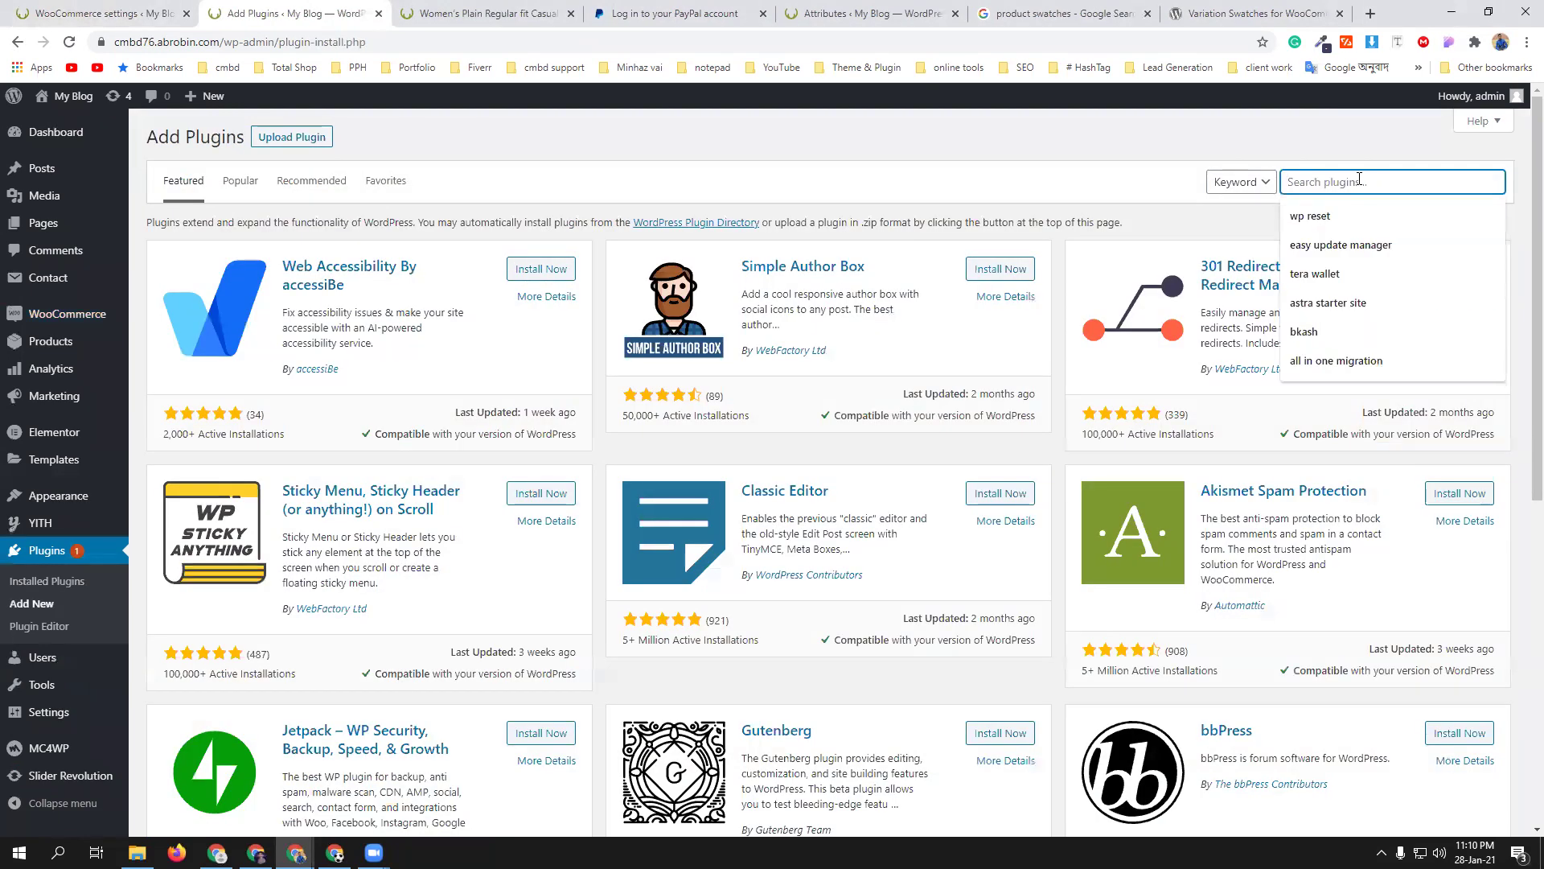
click(1327, 332)
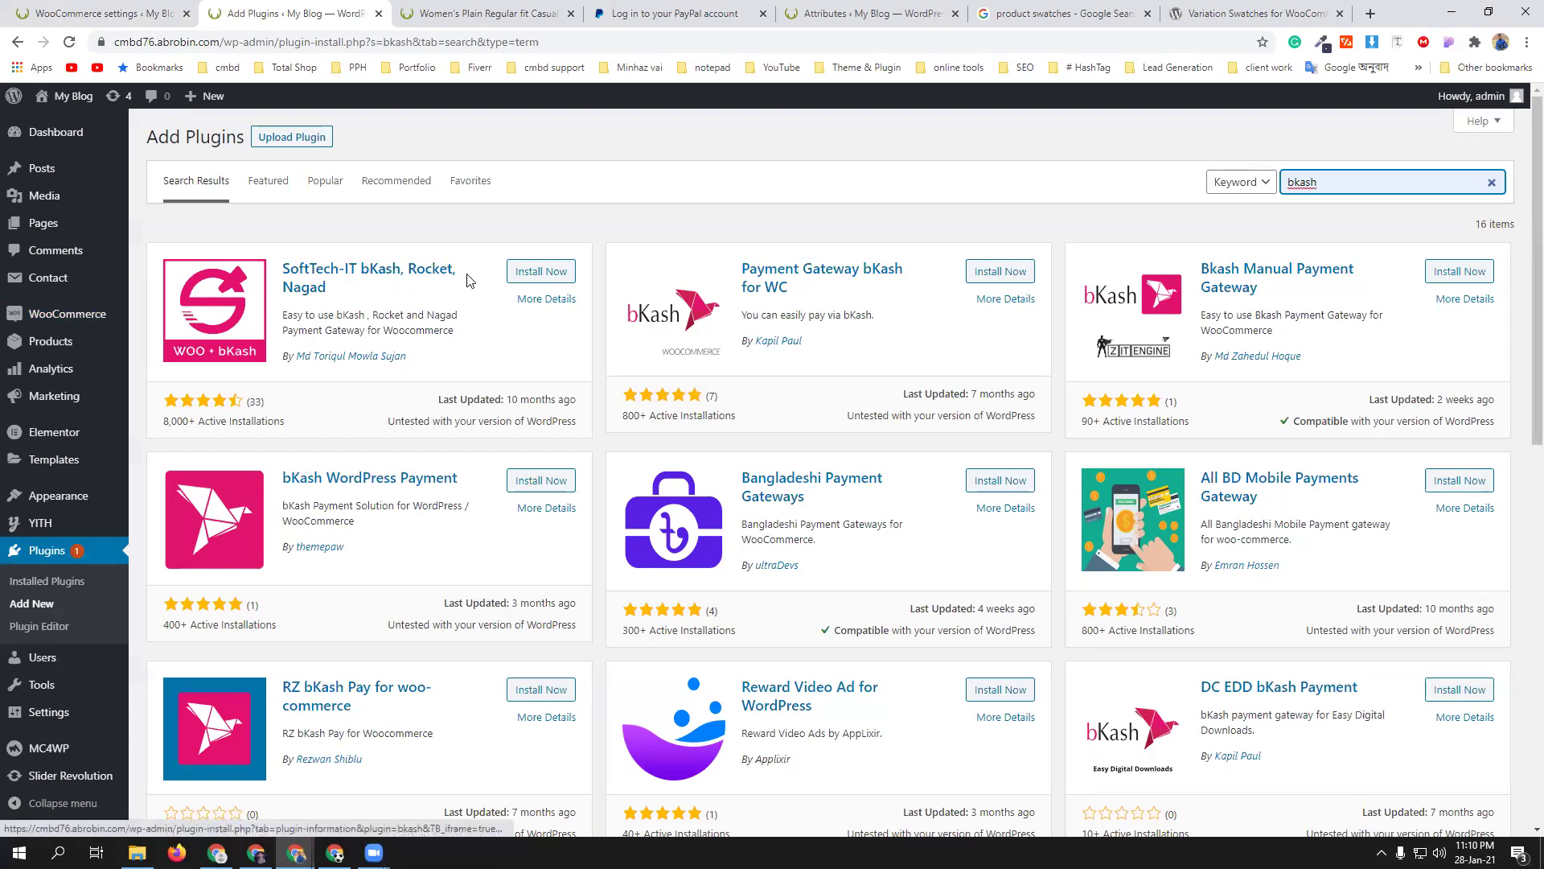
click(541, 271)
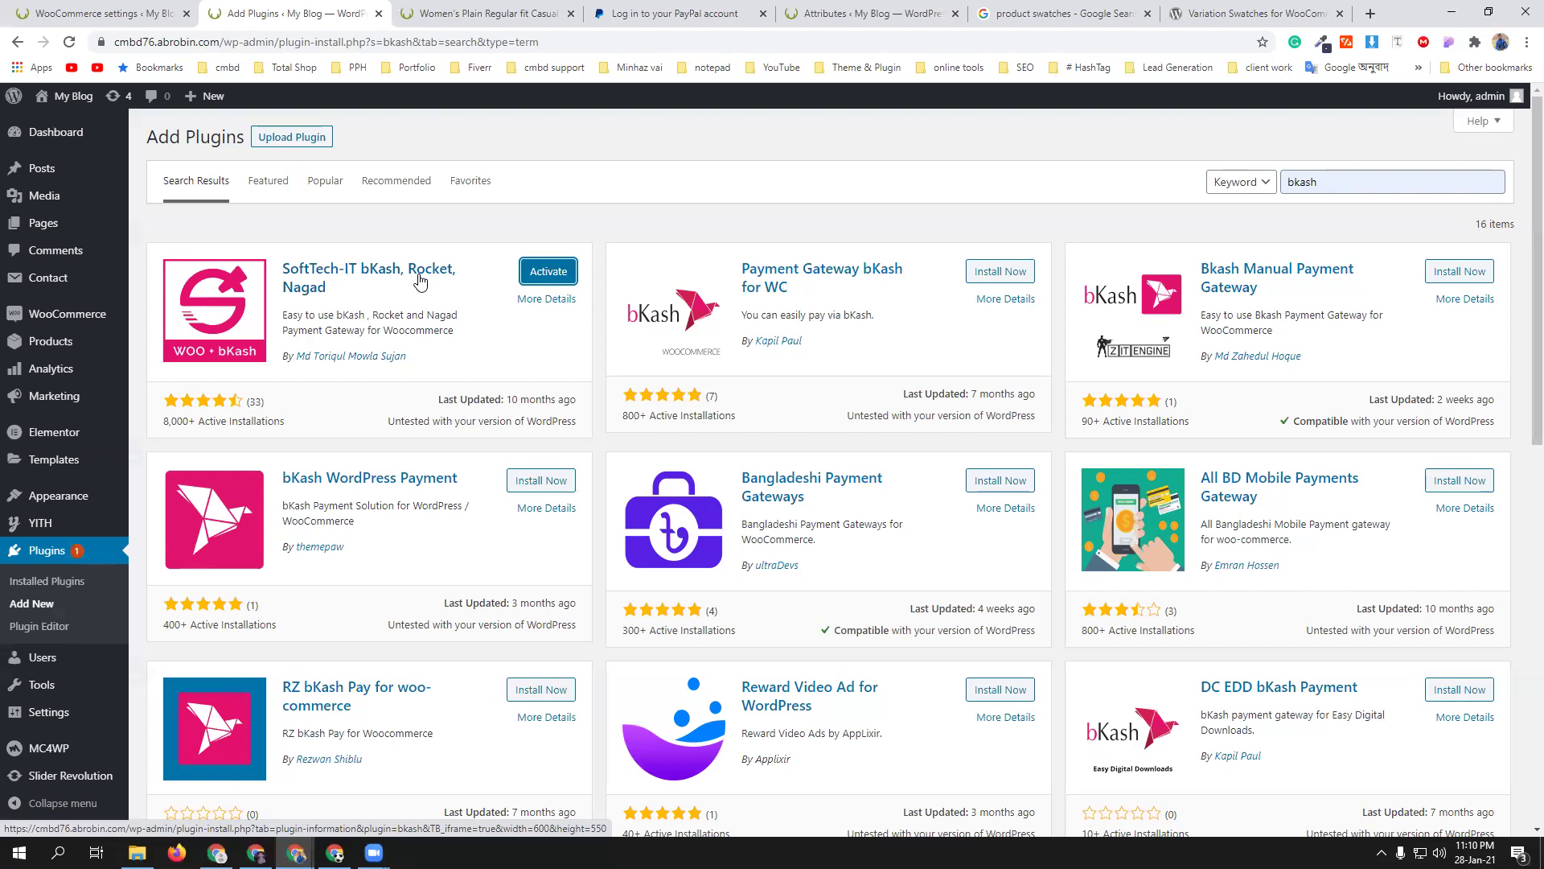
click(550, 273)
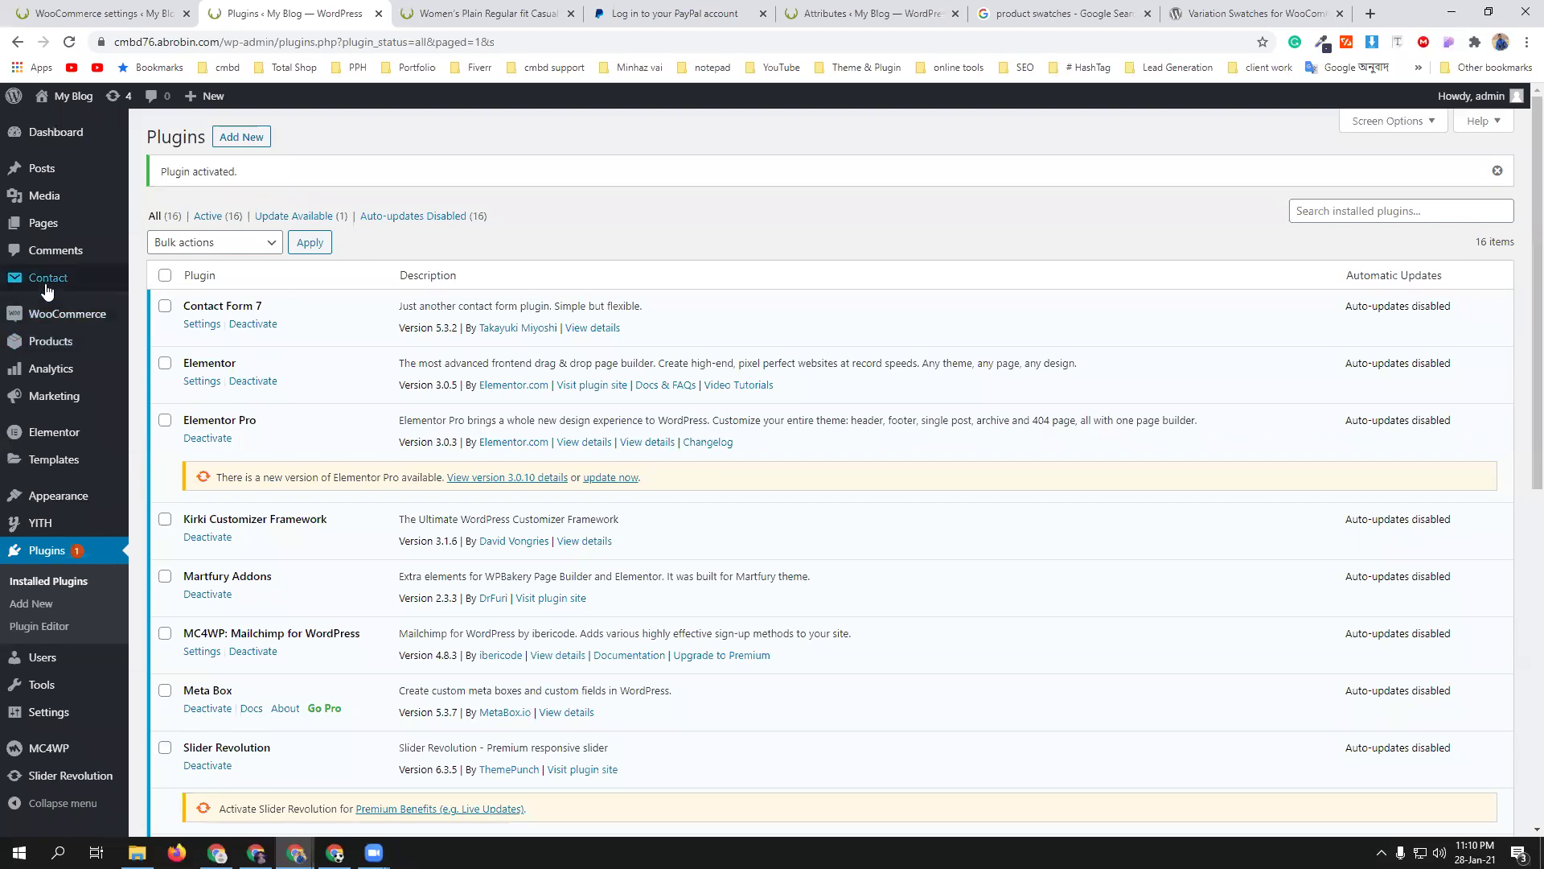
click(115, 10)
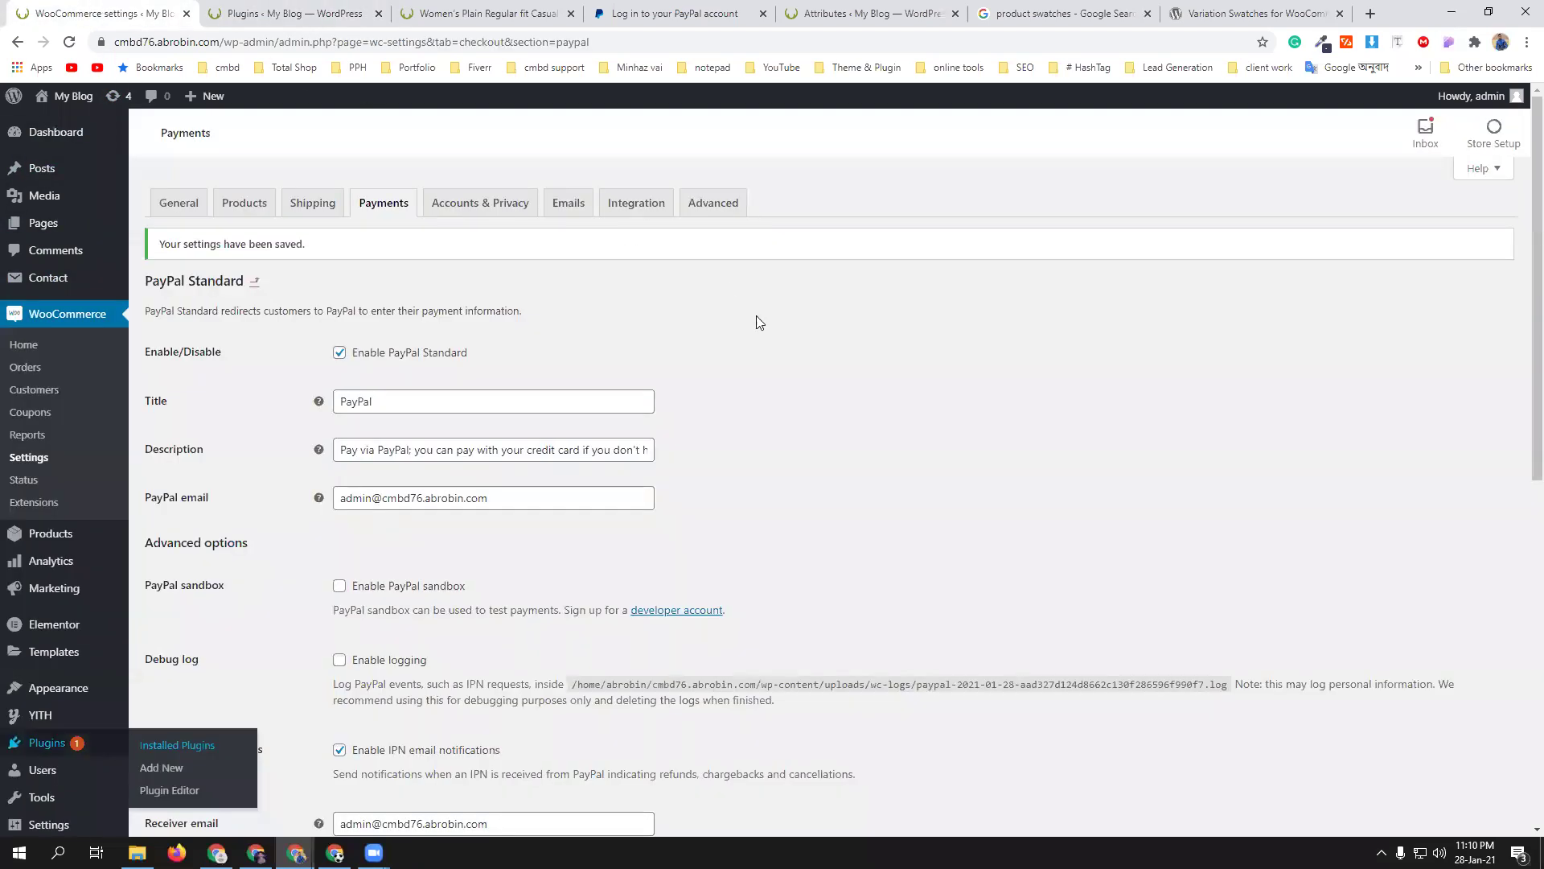
- From the Payments tab's method list, open the bKash gateway settings and review them
click(394, 211)
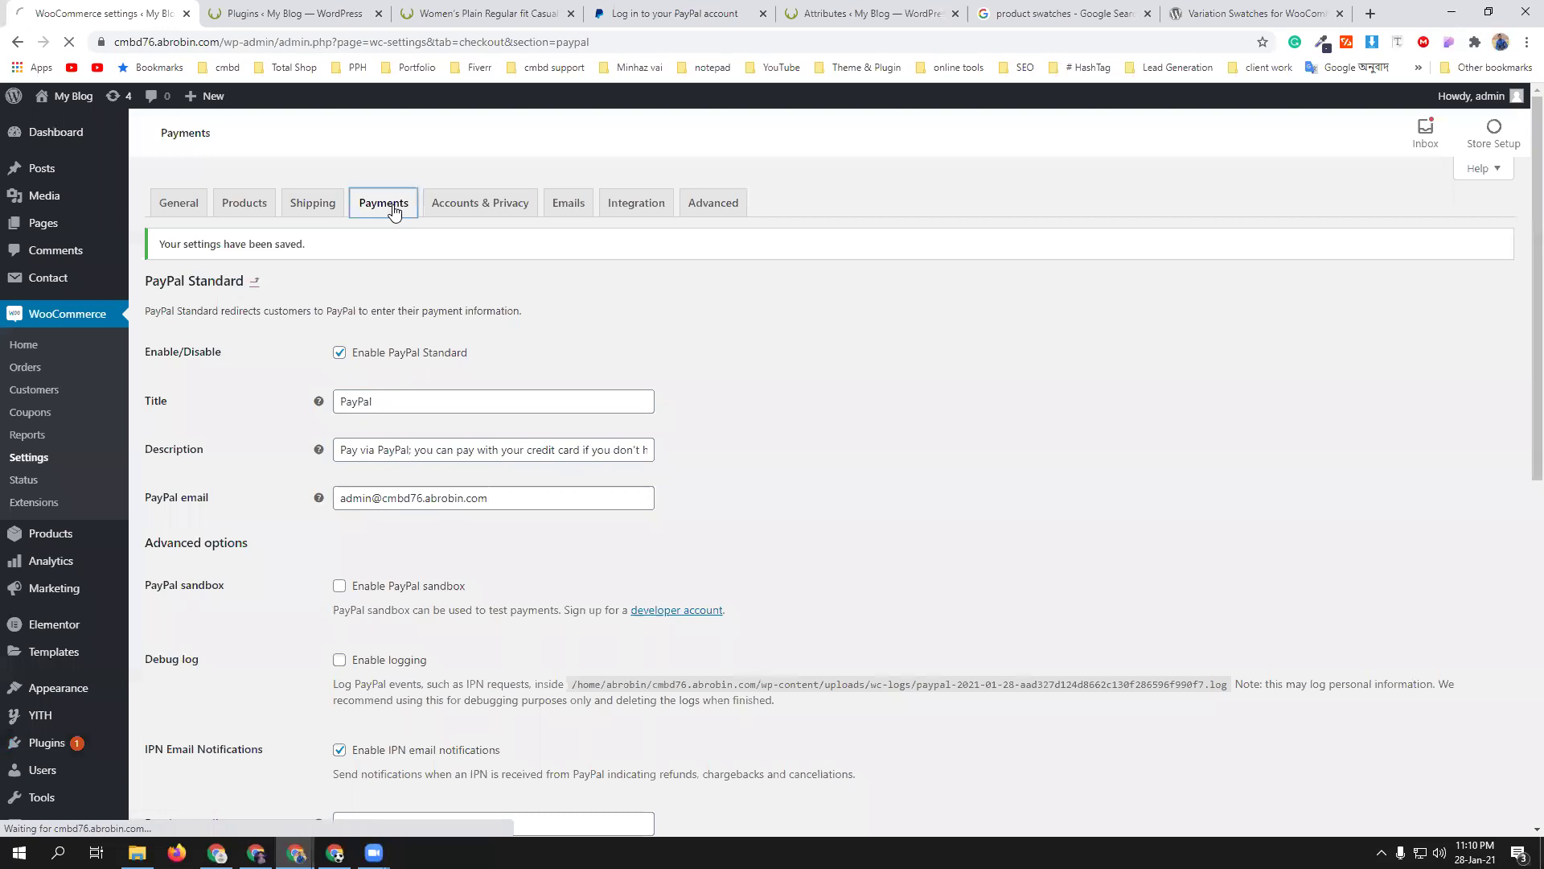
scroll(482, 563, down, 2)
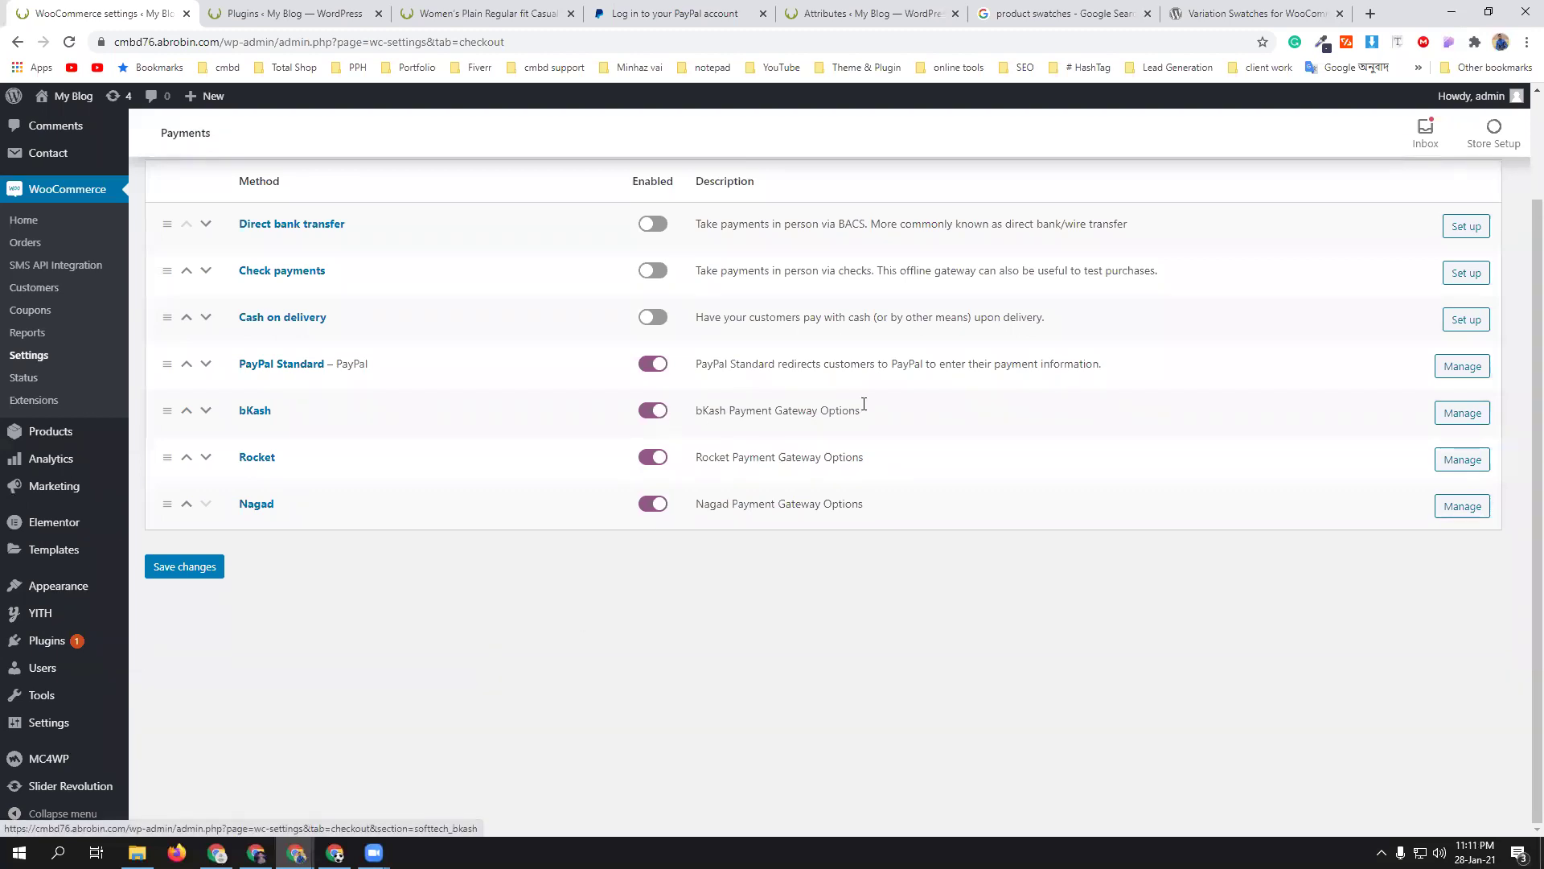
click(1463, 412)
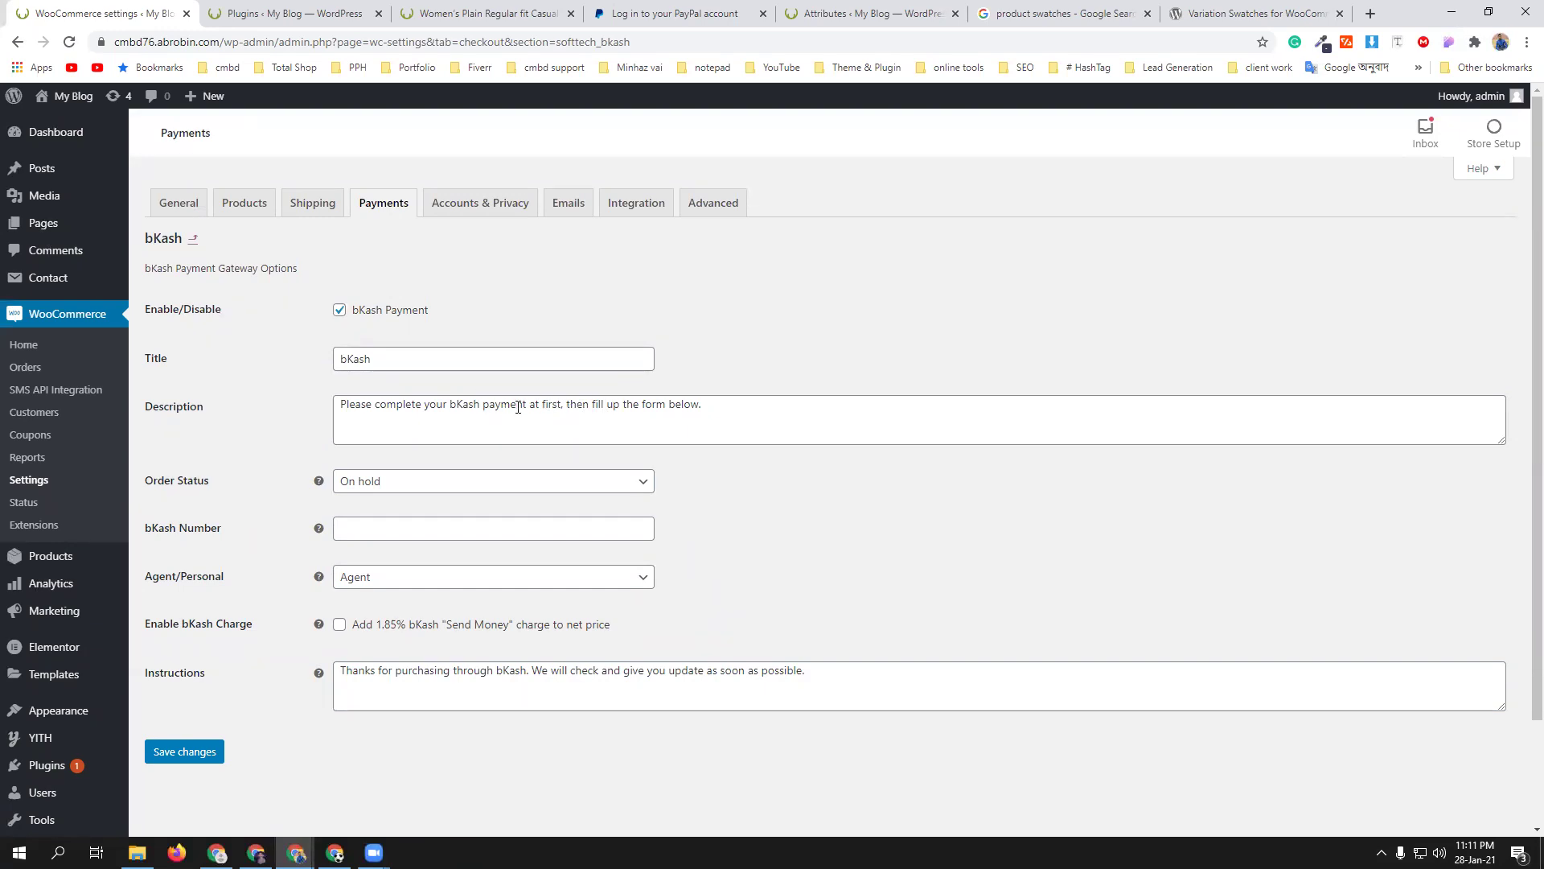
scroll(504, 461, down, 1)
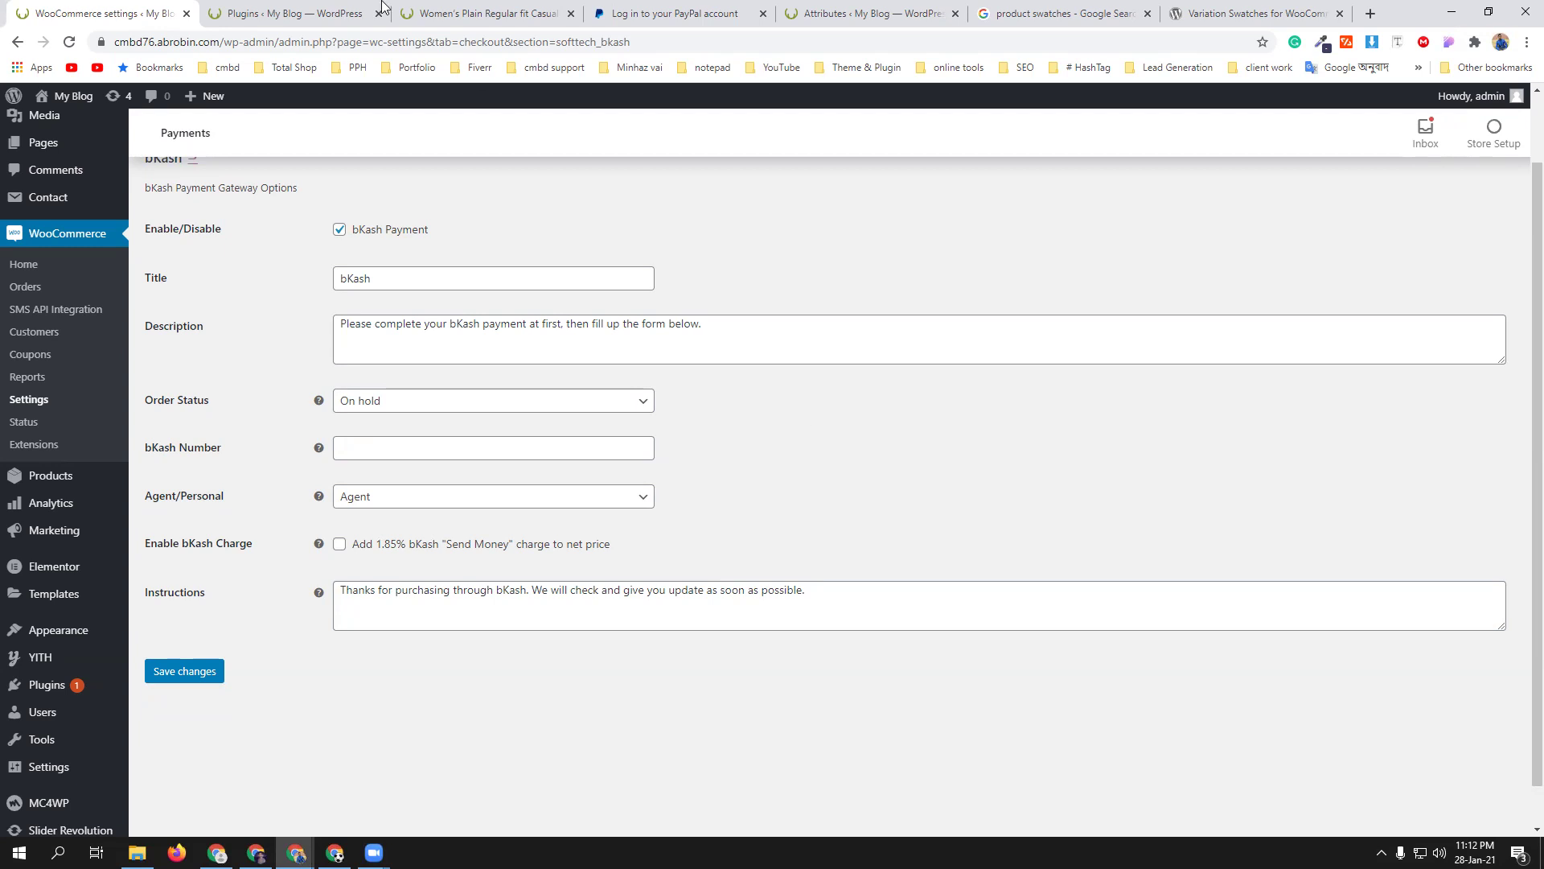
- On the storefront, open the cart from the mini-cart and proceed to checkout
click(531, 12)
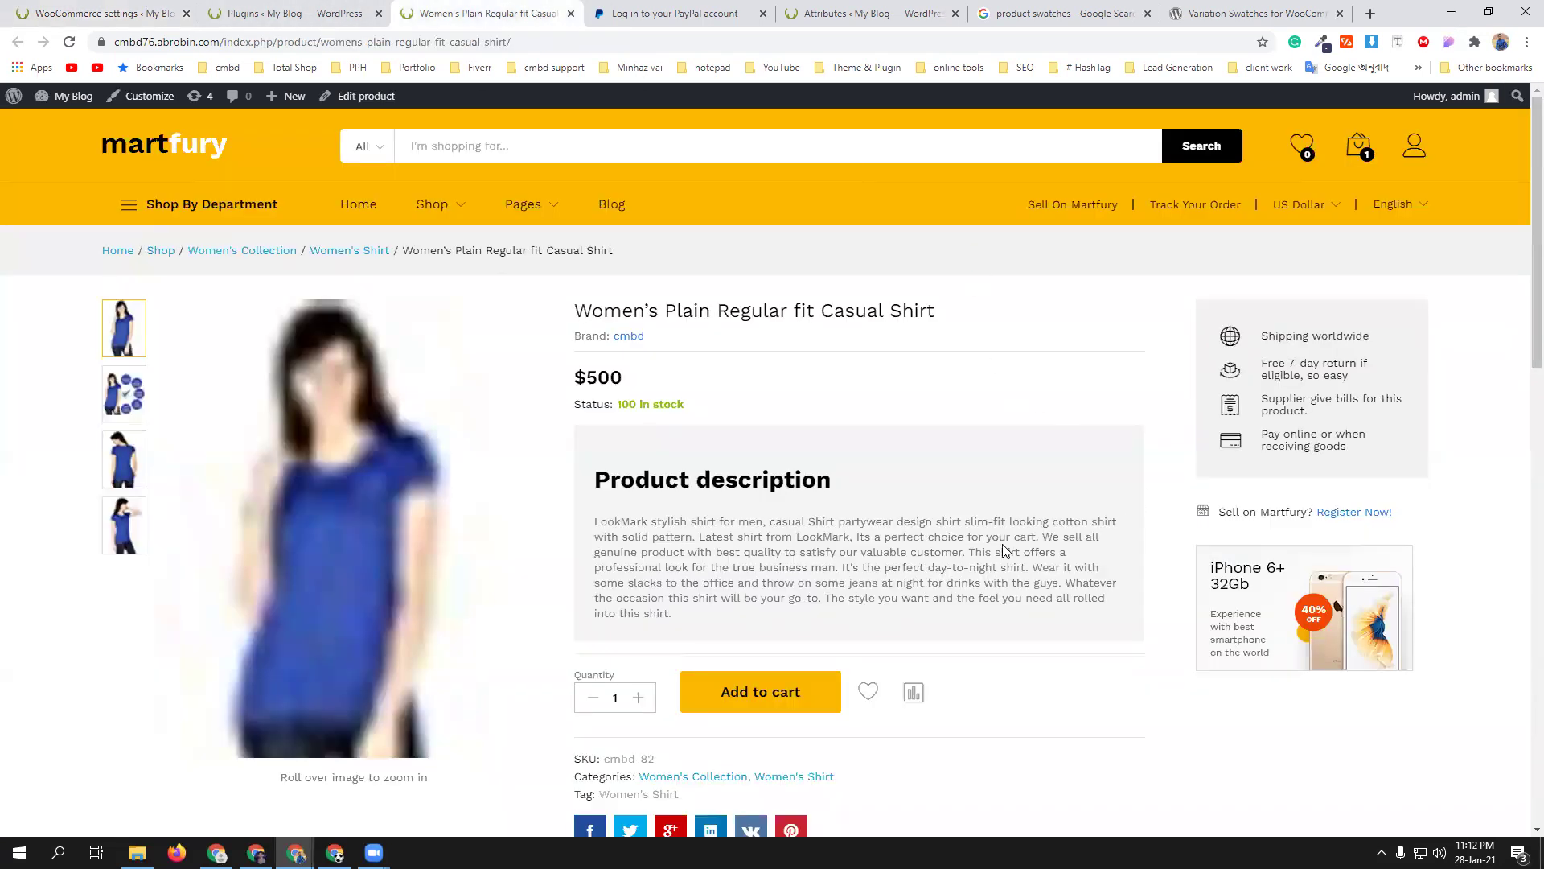
scroll(991, 527, down, 3)
scroll(991, 527, up, 3)
mouse_move(1359, 147)
click(1365, 342)
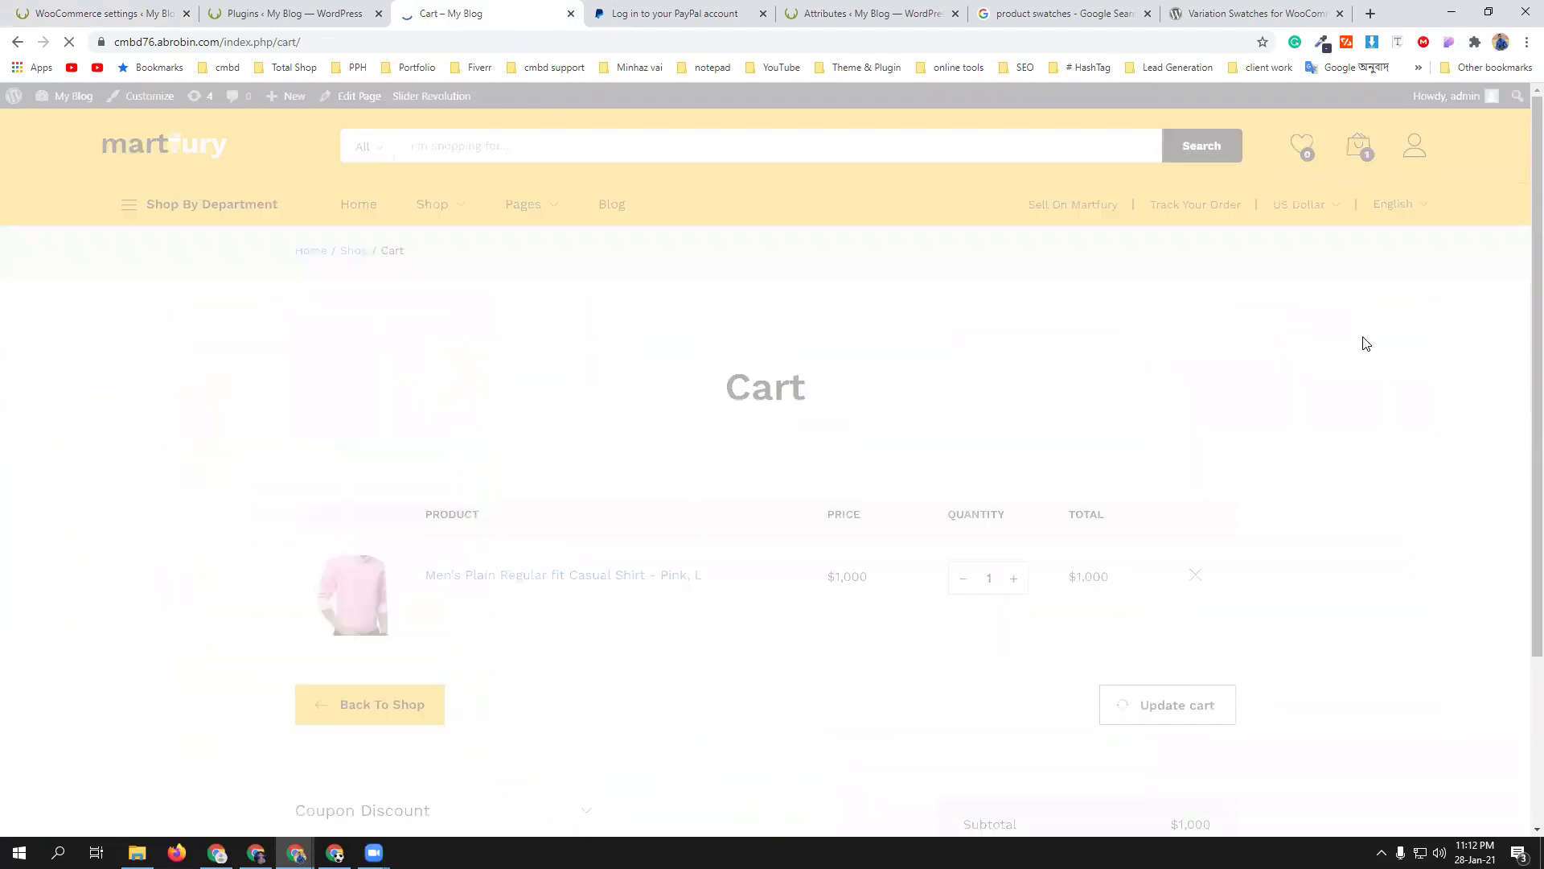
scroll(1253, 449, down, 3)
scroll(1253, 449, down, 3)
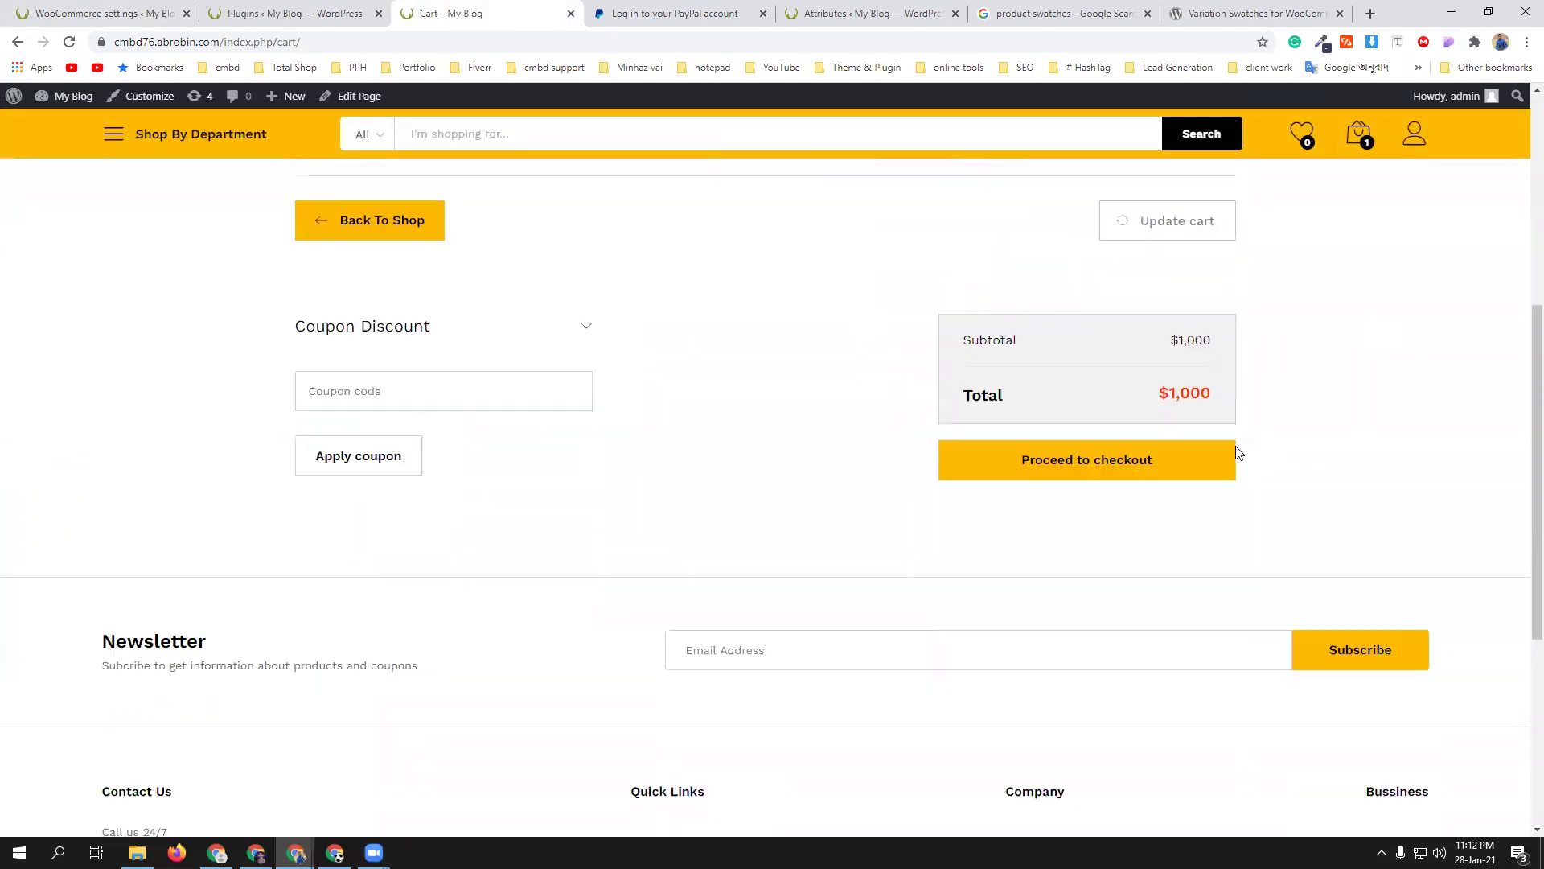
click(1160, 444)
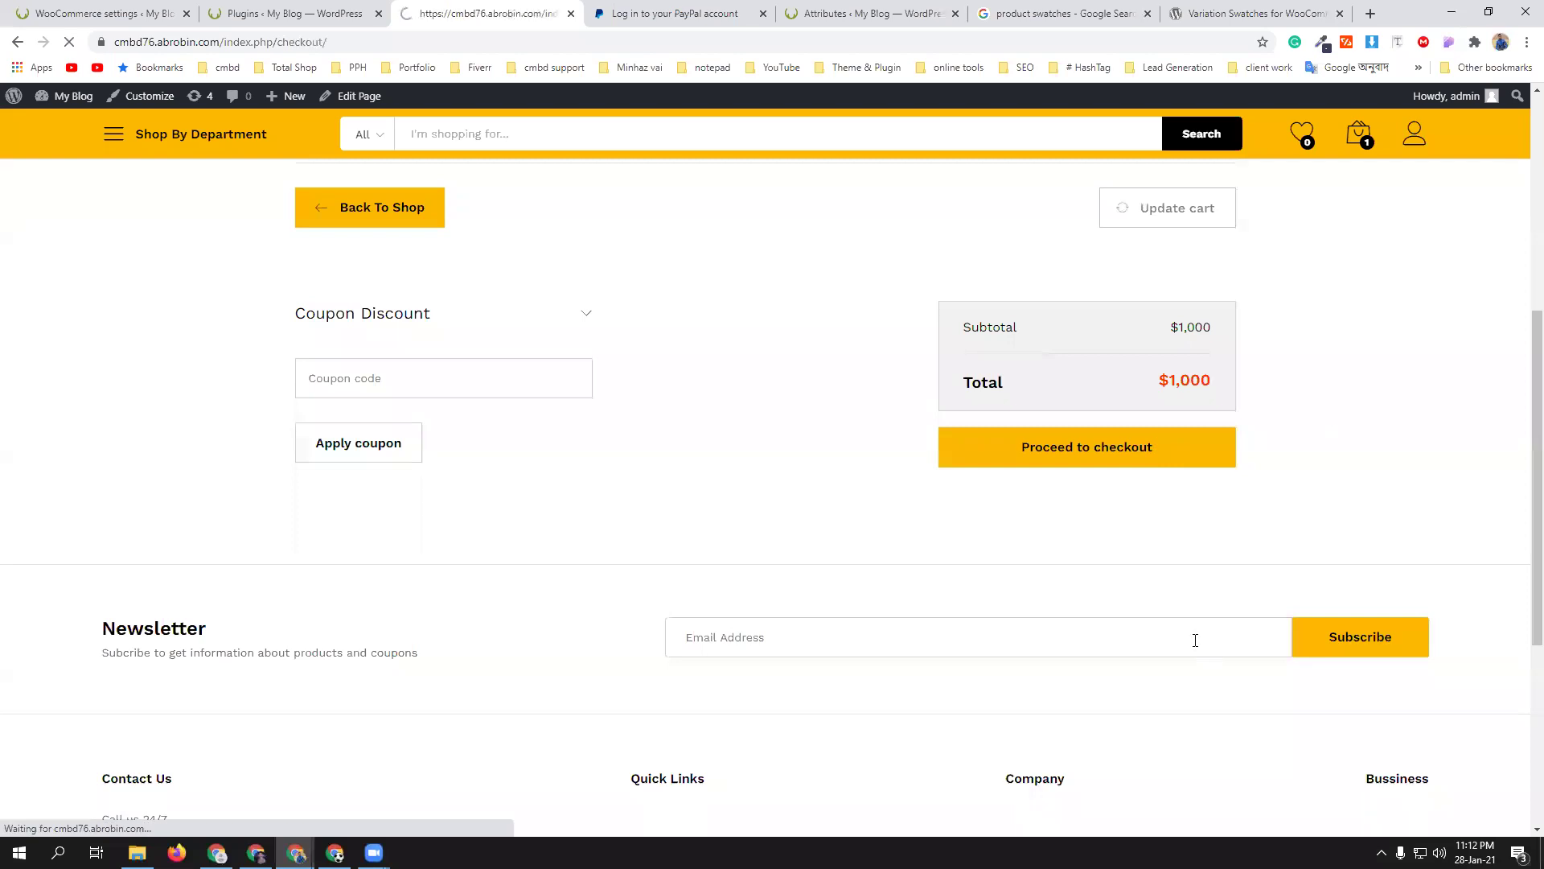
- Choose bKash as payment, autofill a transaction ID, then return to the bKash settings
scroll(1191, 563, down, 7)
click(911, 392)
scroll(1275, 513, down, 1)
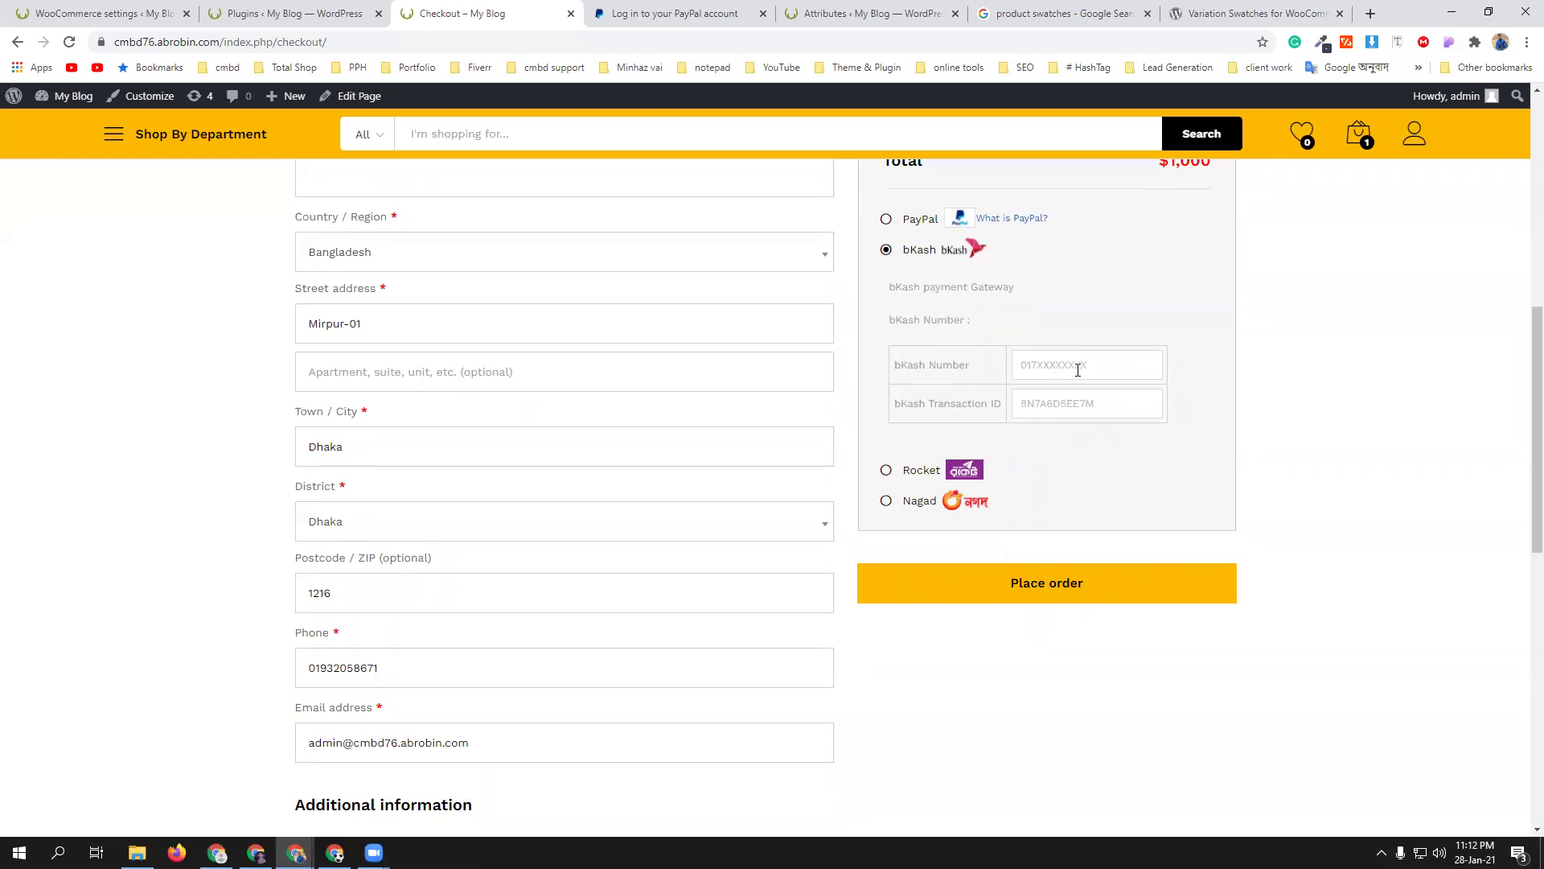
click(1085, 409)
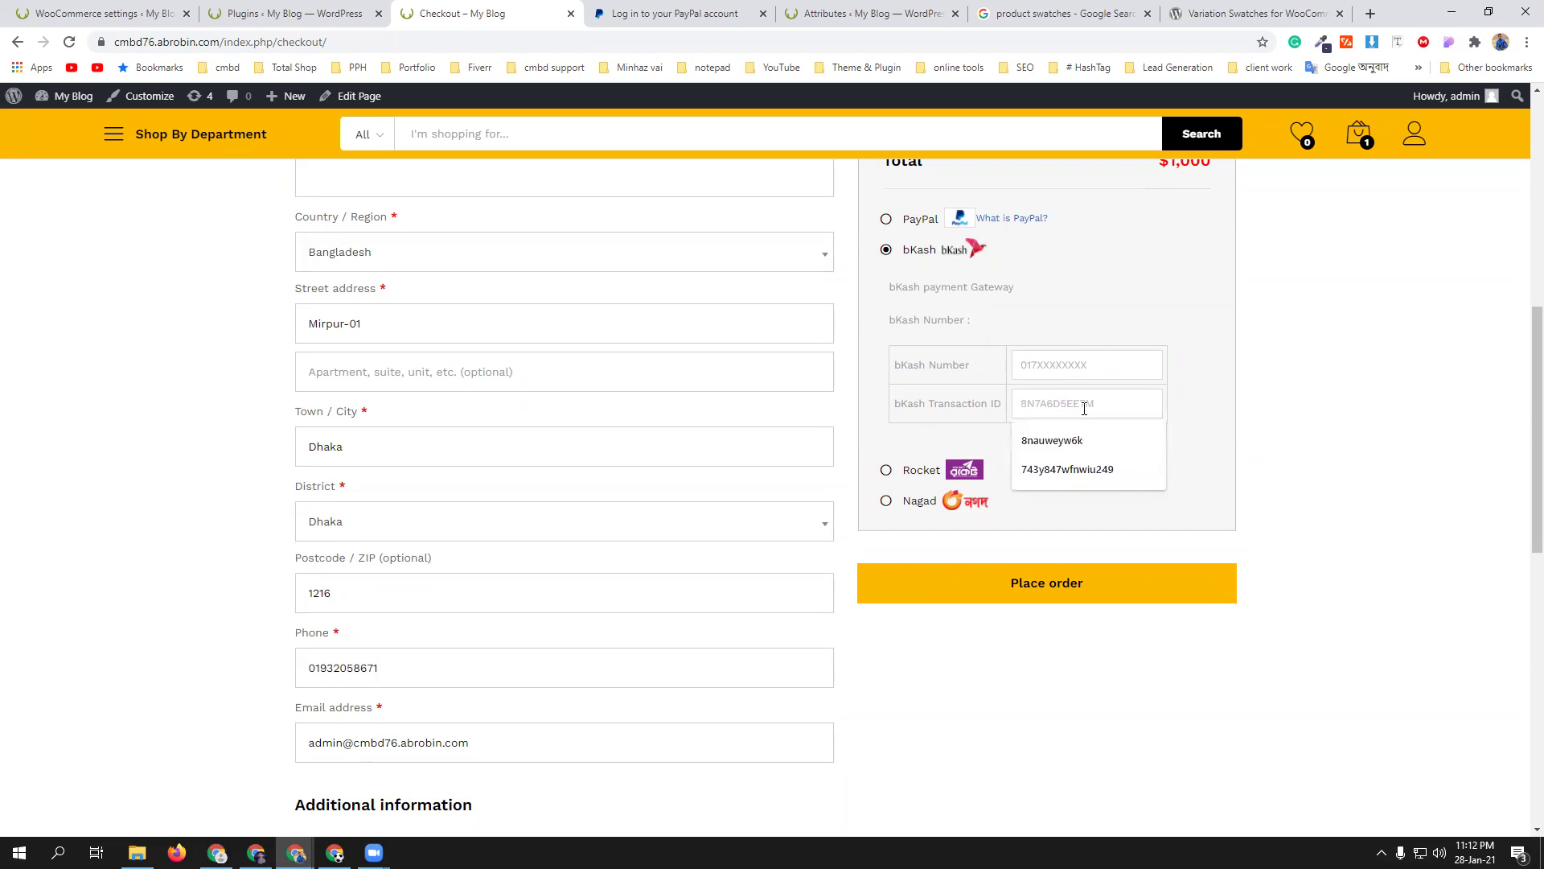
click(1083, 440)
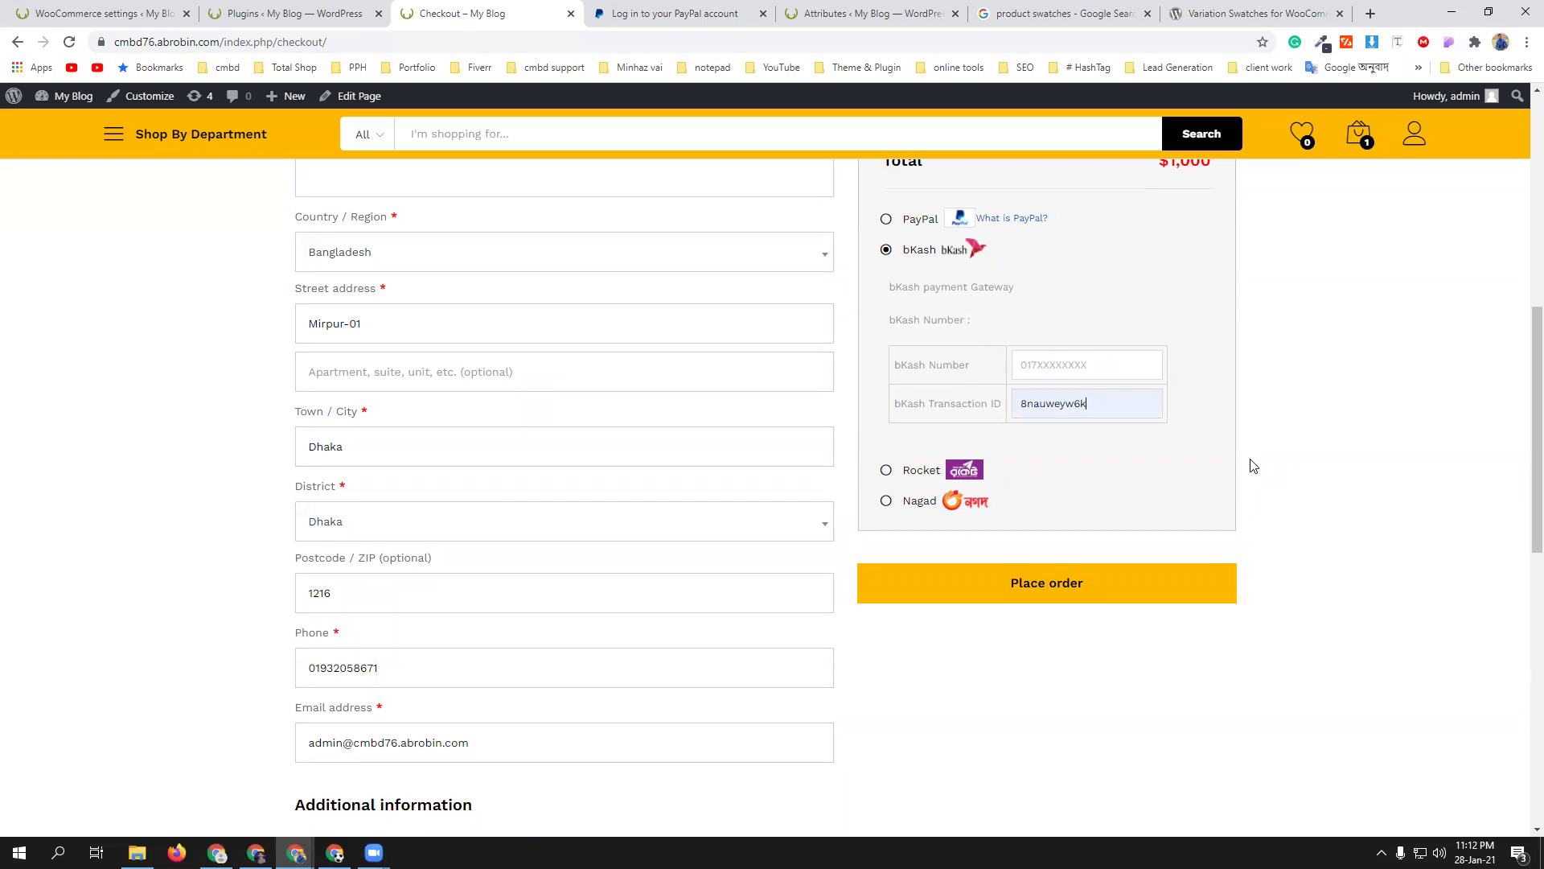
click(97, 13)
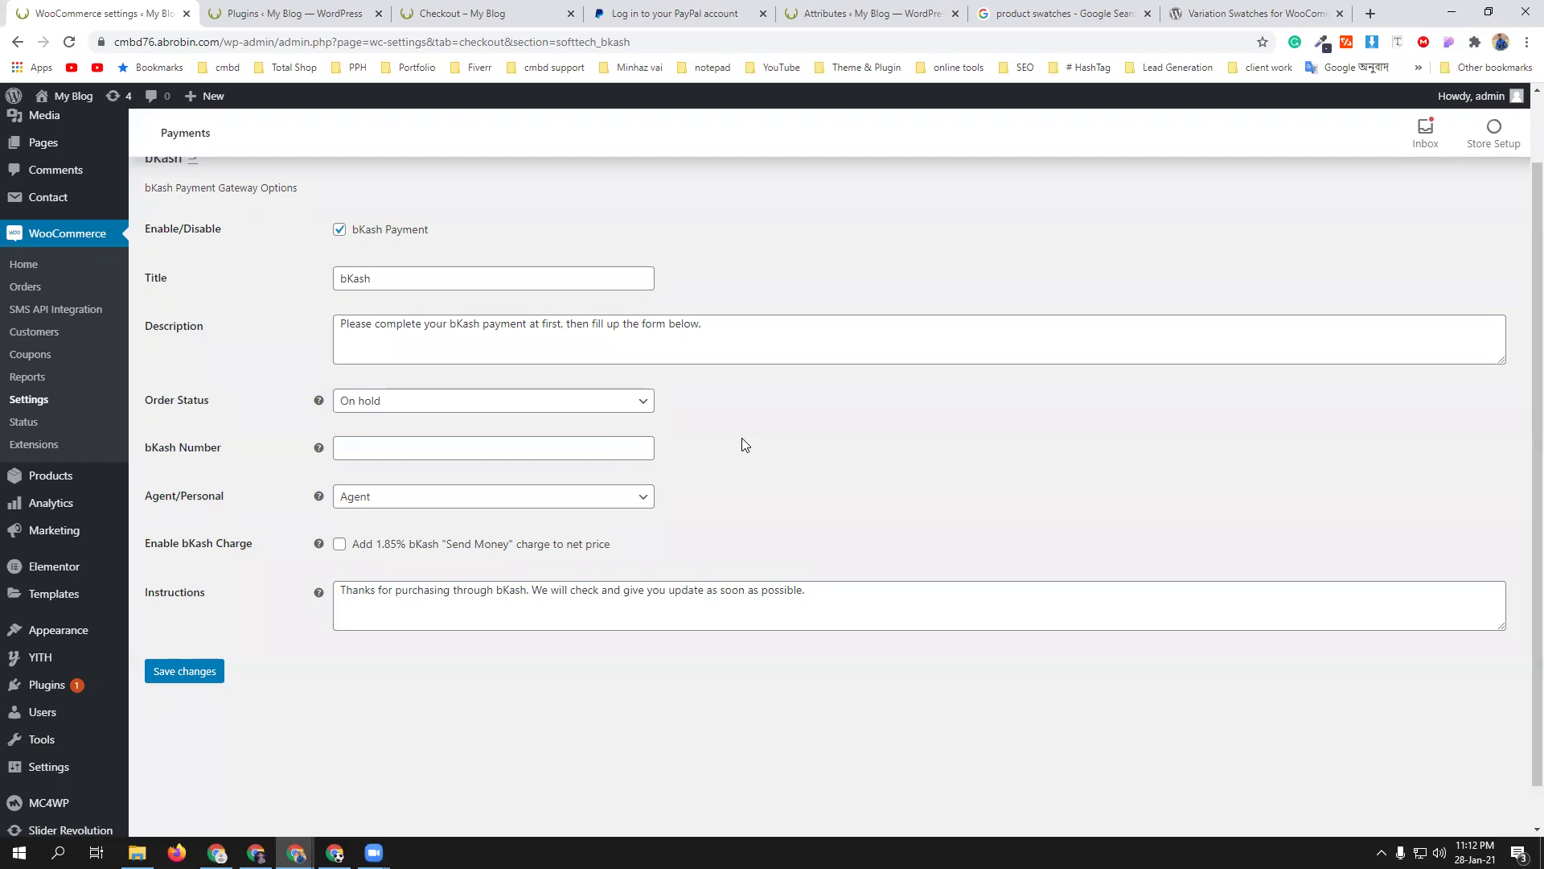
- Keep order status On hold, fill in the merchant bKash number, and set account type to Personal
click(640, 397)
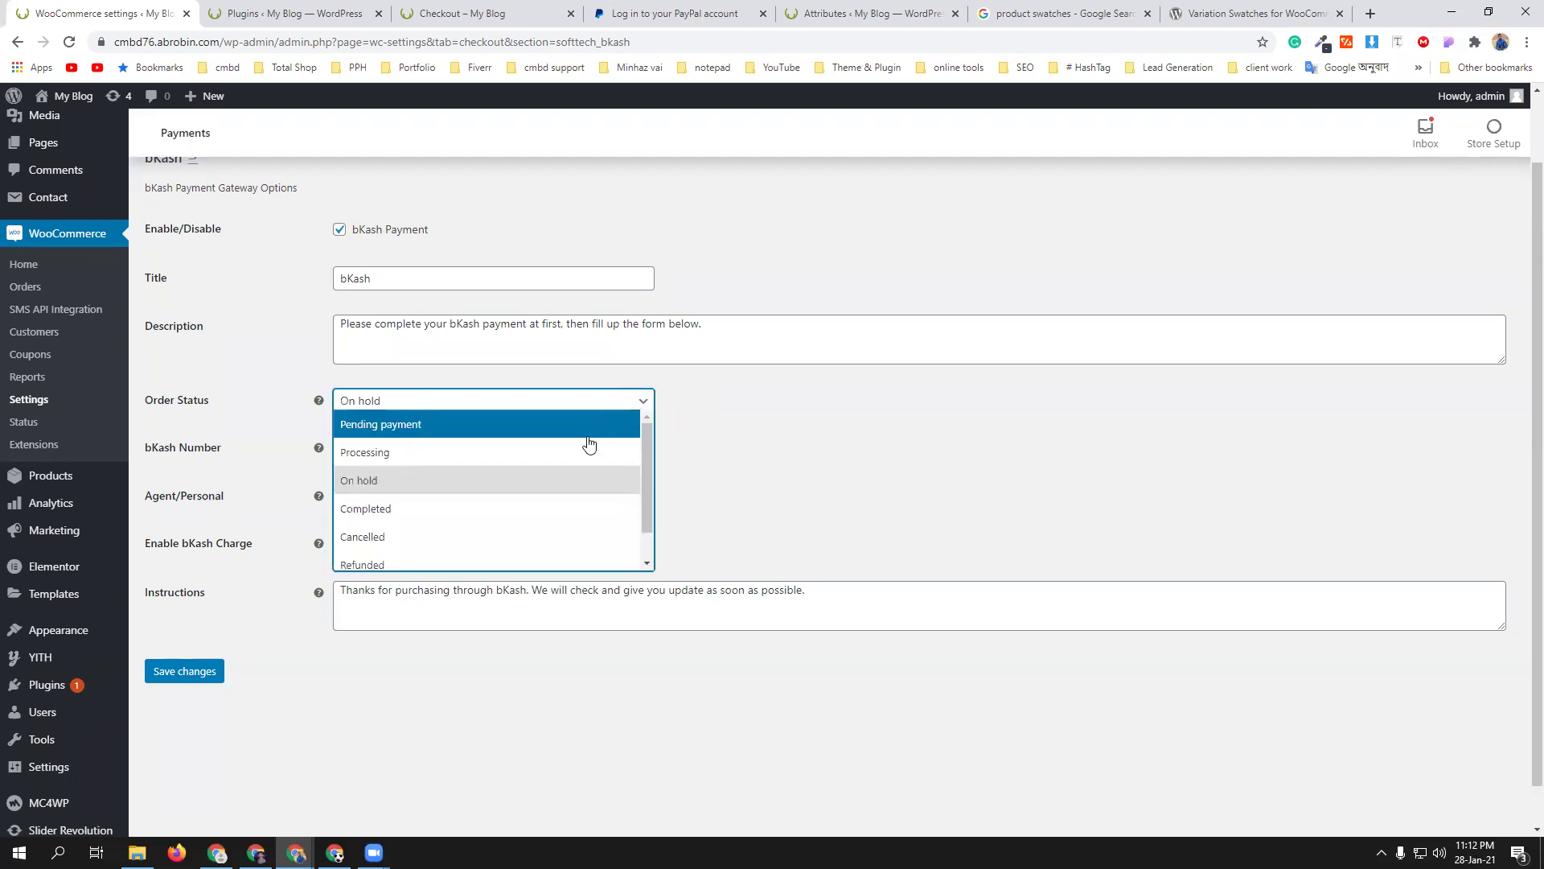
click(873, 491)
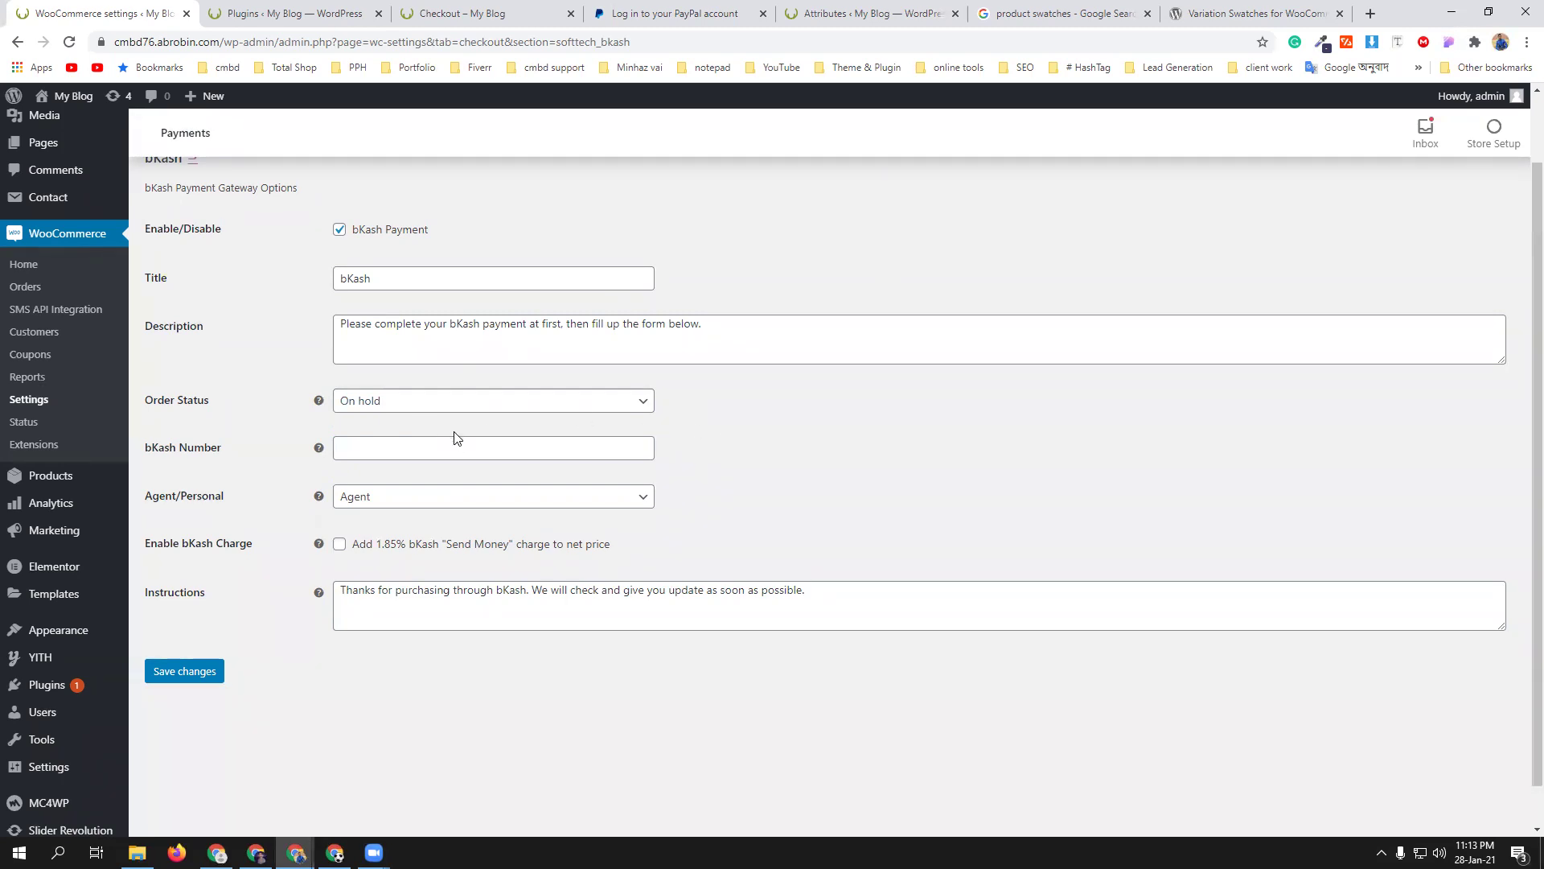
click(432, 451)
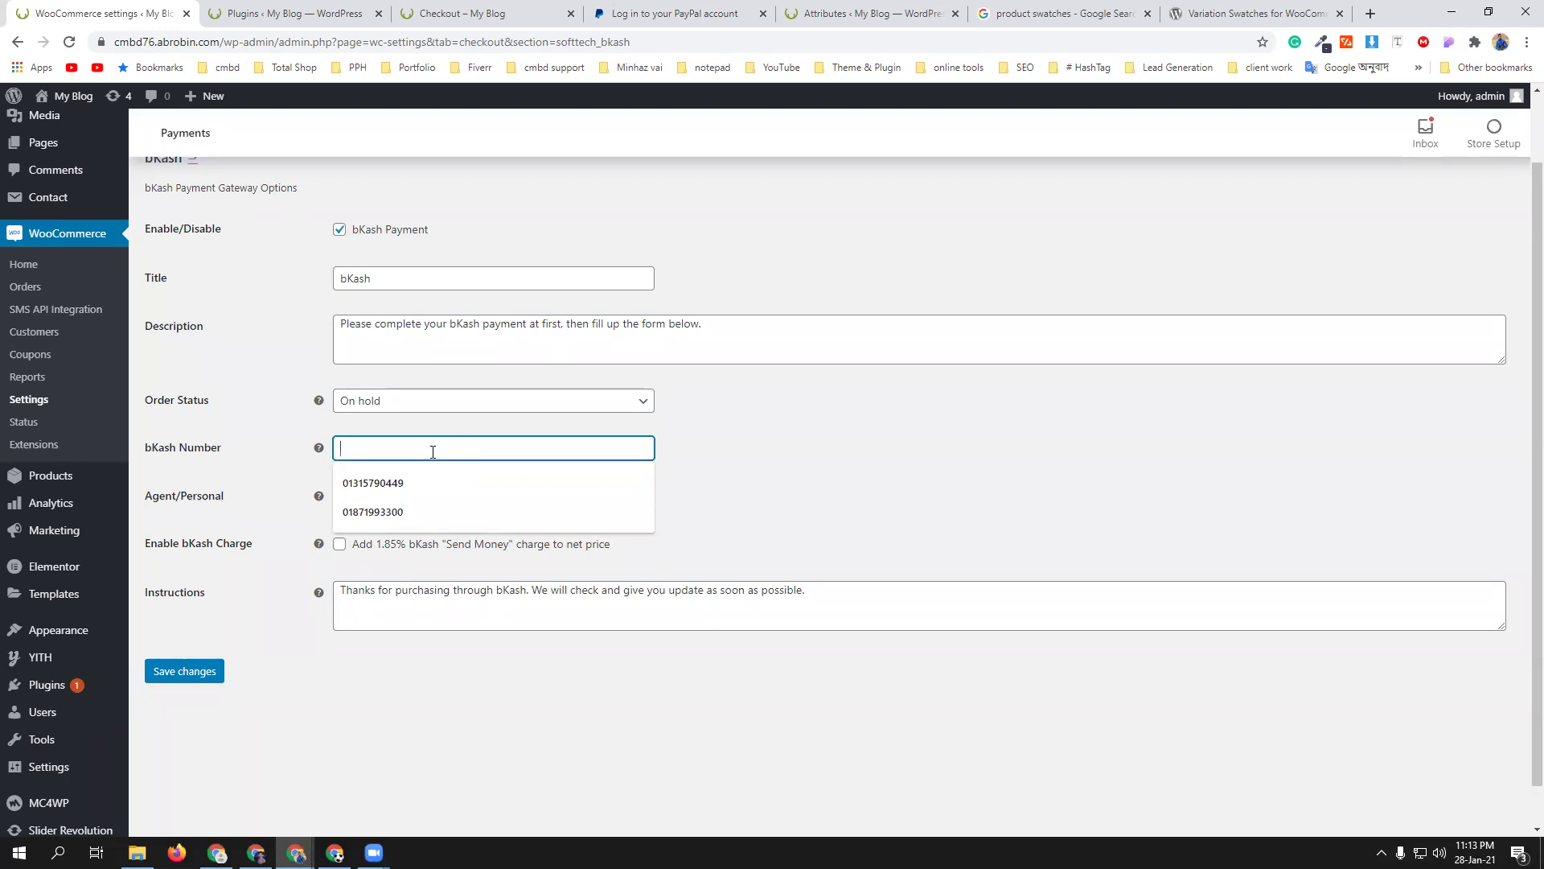
click(426, 481)
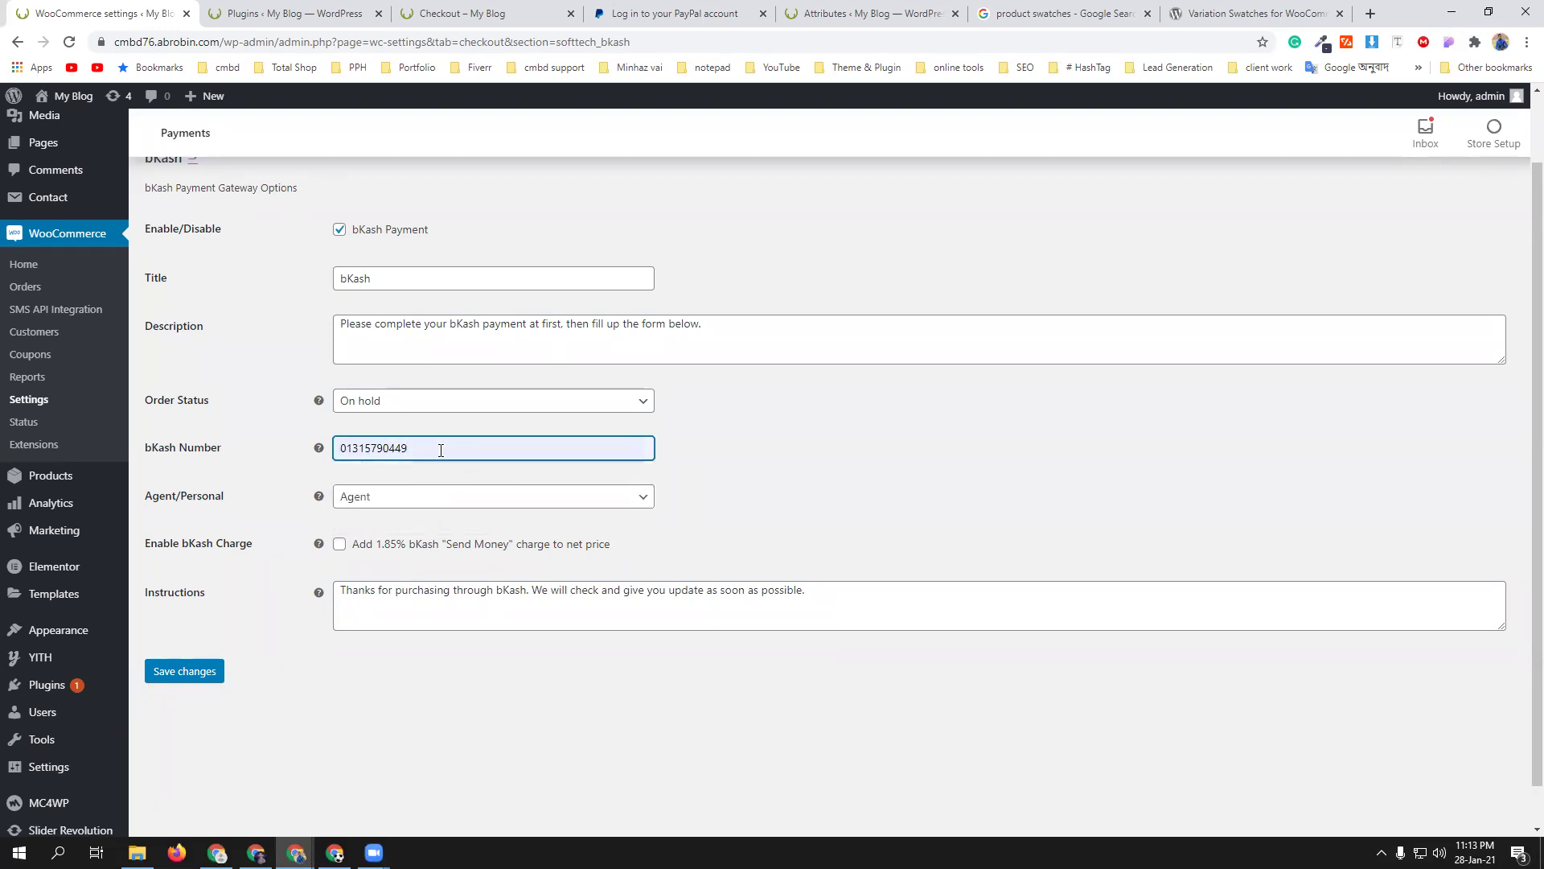
click(780, 481)
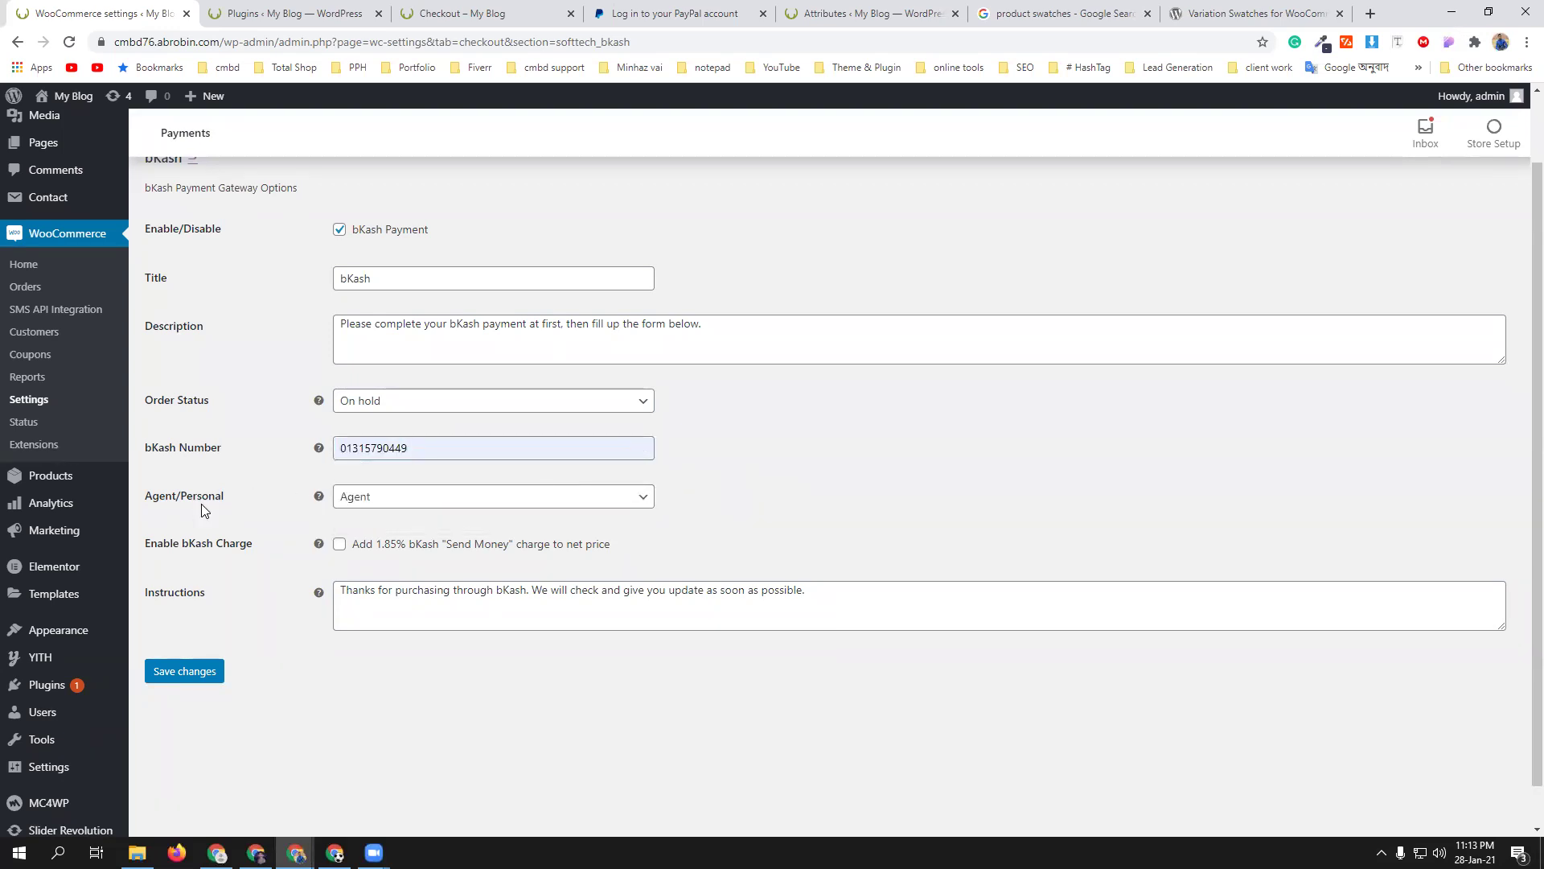
click(482, 503)
click(451, 547)
click(811, 532)
- Save the bKash payment settings and return to the storefront checkout page
mouse_move(320, 404)
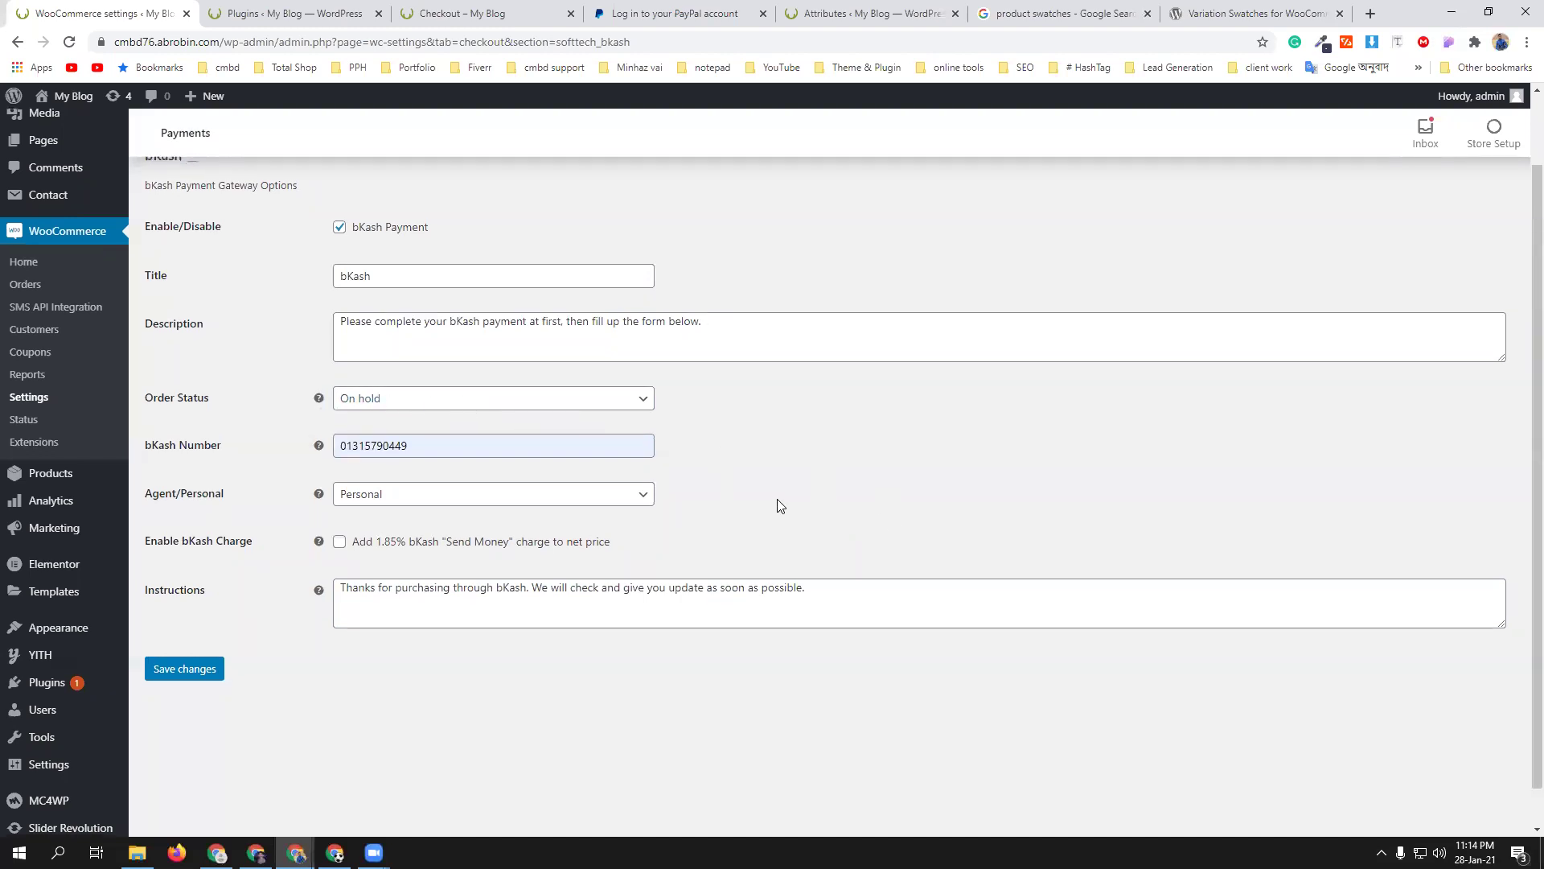
scroll(778, 508, down, 1)
mouse_move(320, 400)
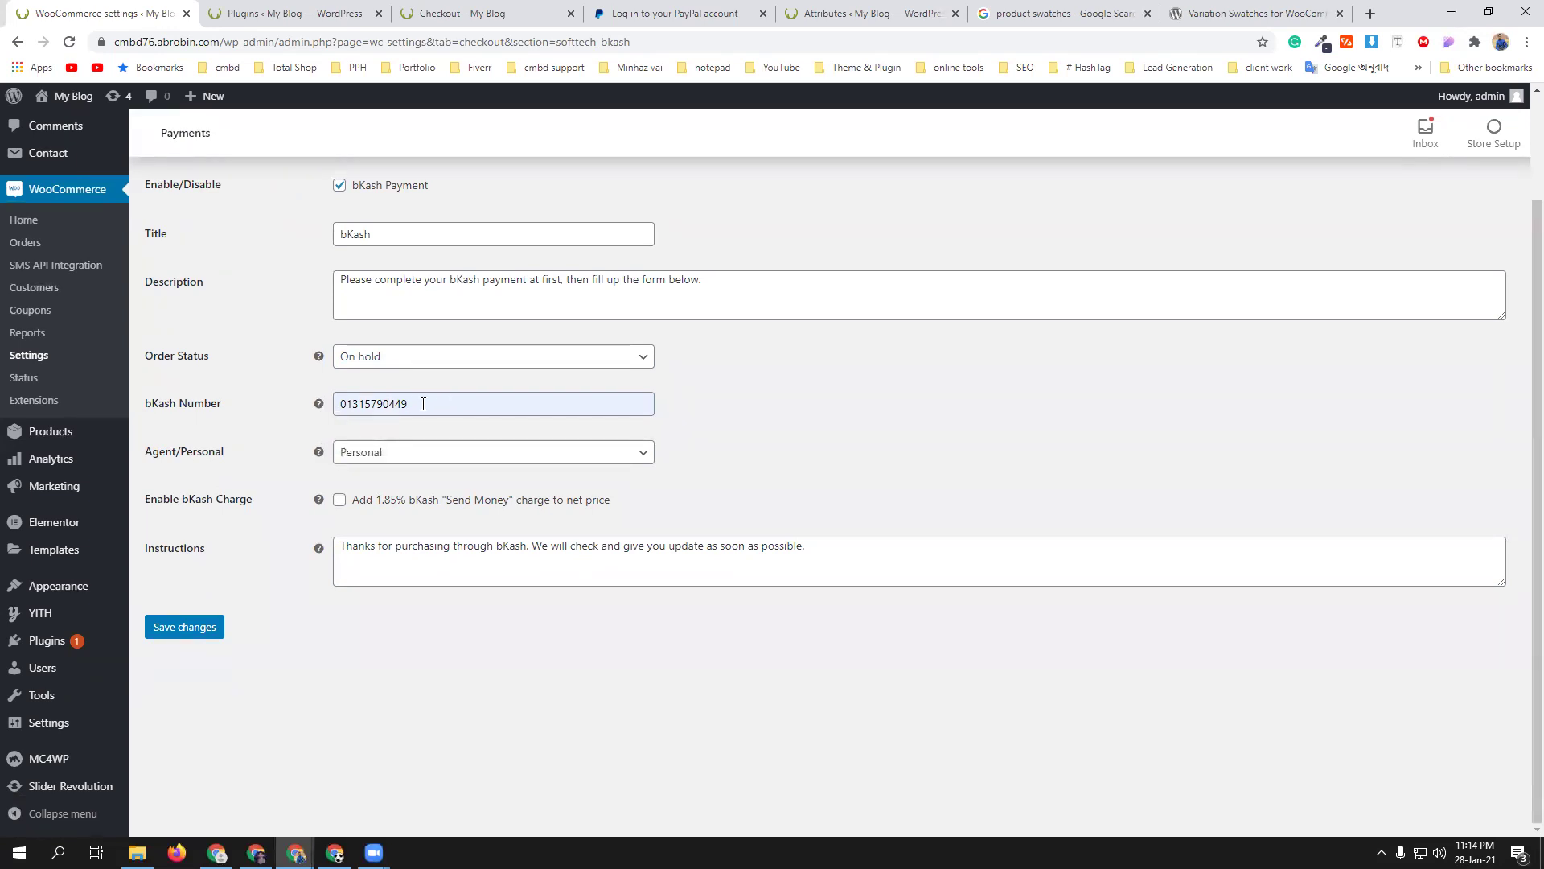
click(482, 13)
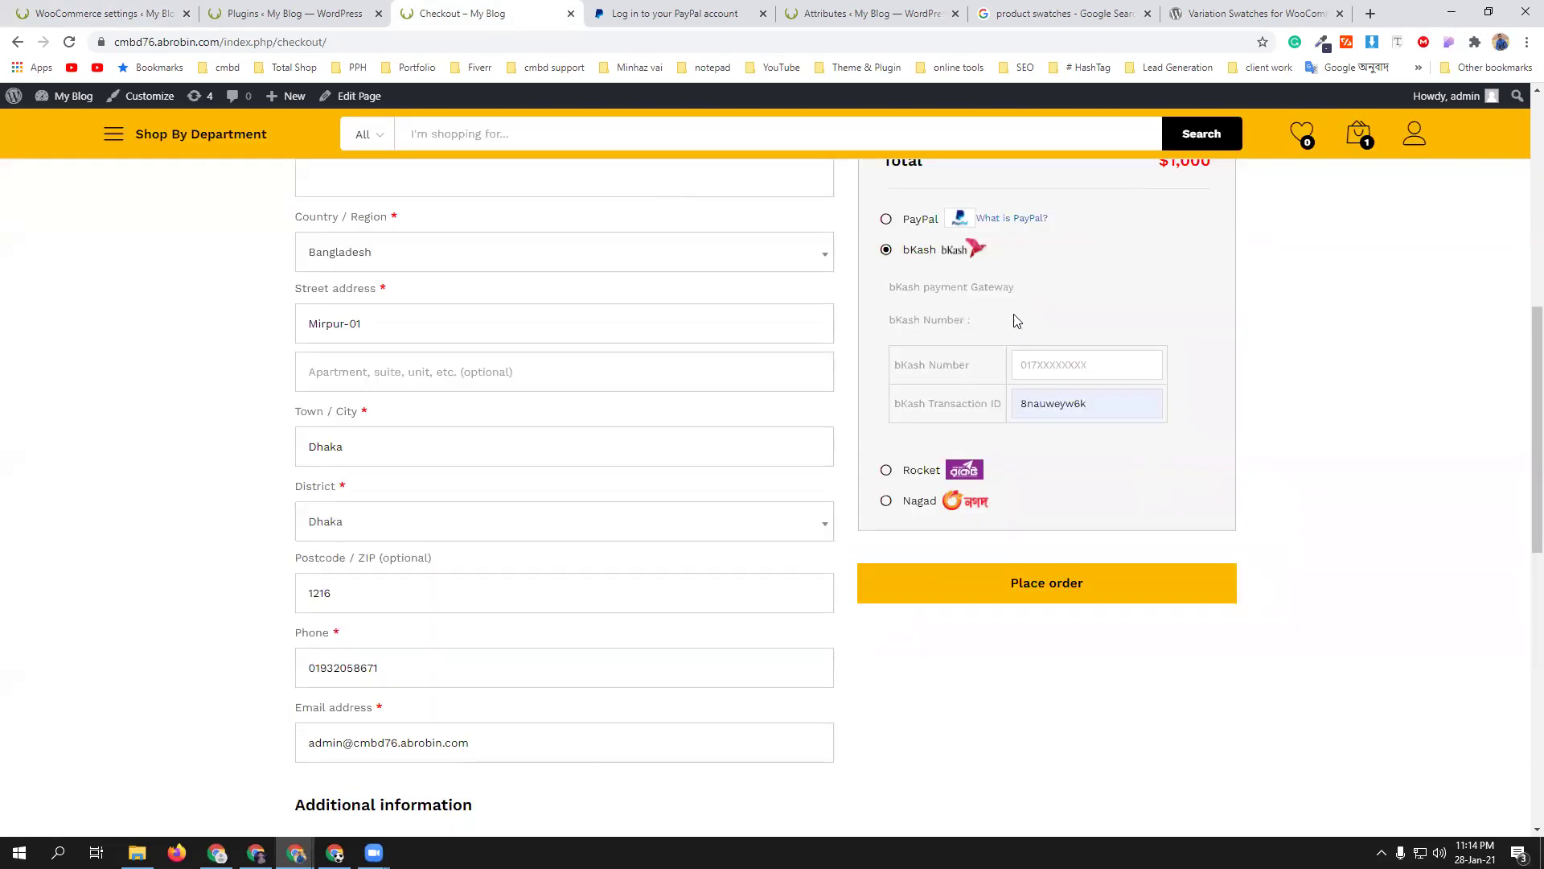
click(121, 11)
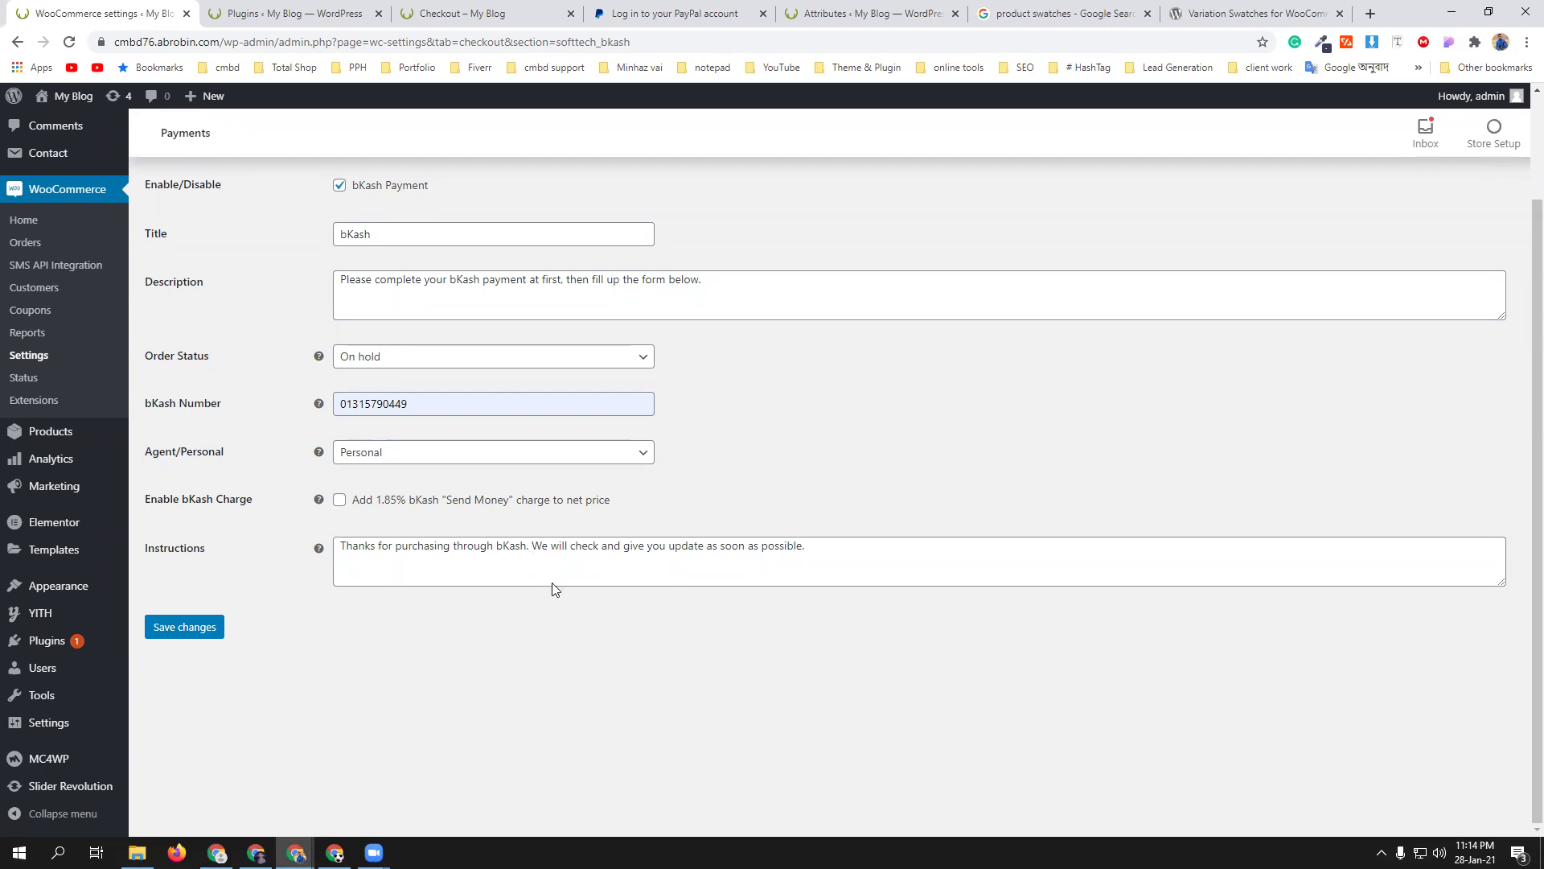
click(192, 634)
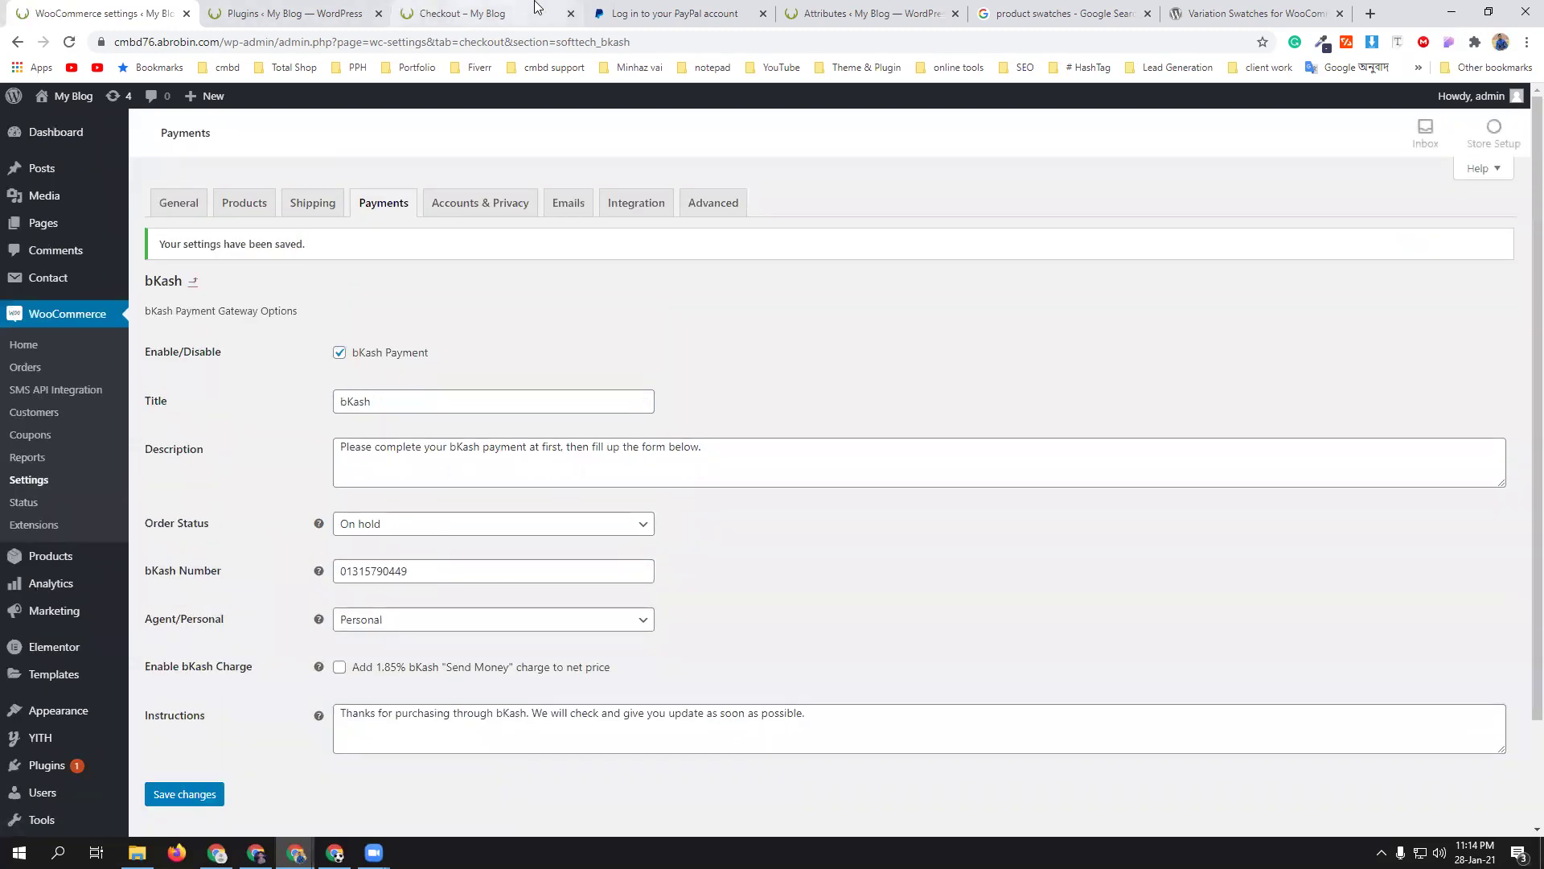
click(473, 21)
- Reload checkout and autofill the payer's bKash number and transaction ID
click(69, 42)
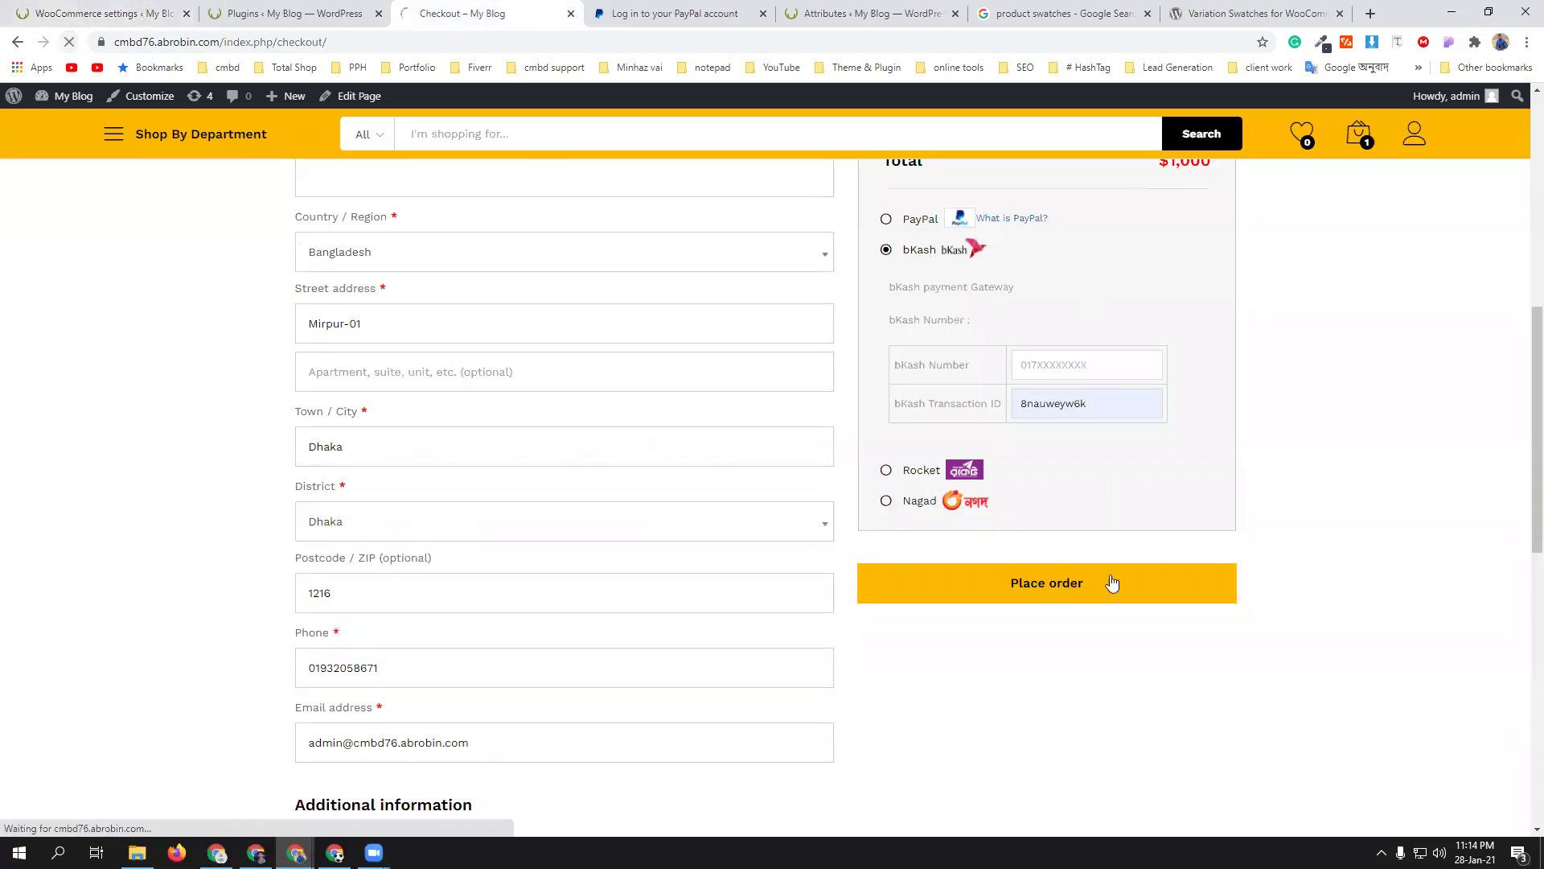
scroll(1484, 523, down, 5)
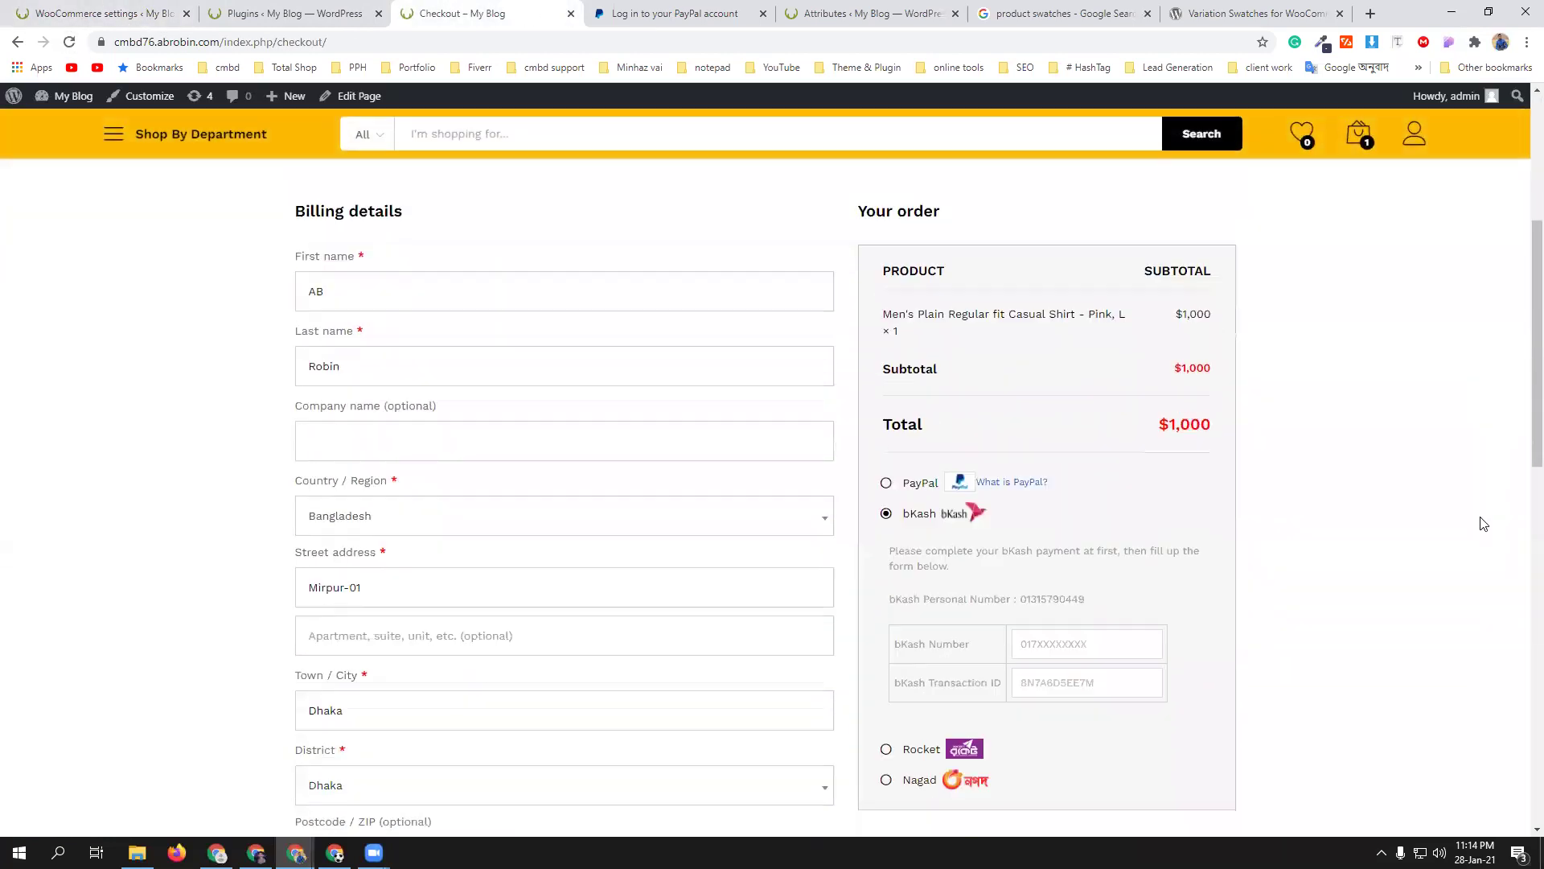
scroll(1076, 539, down, 2)
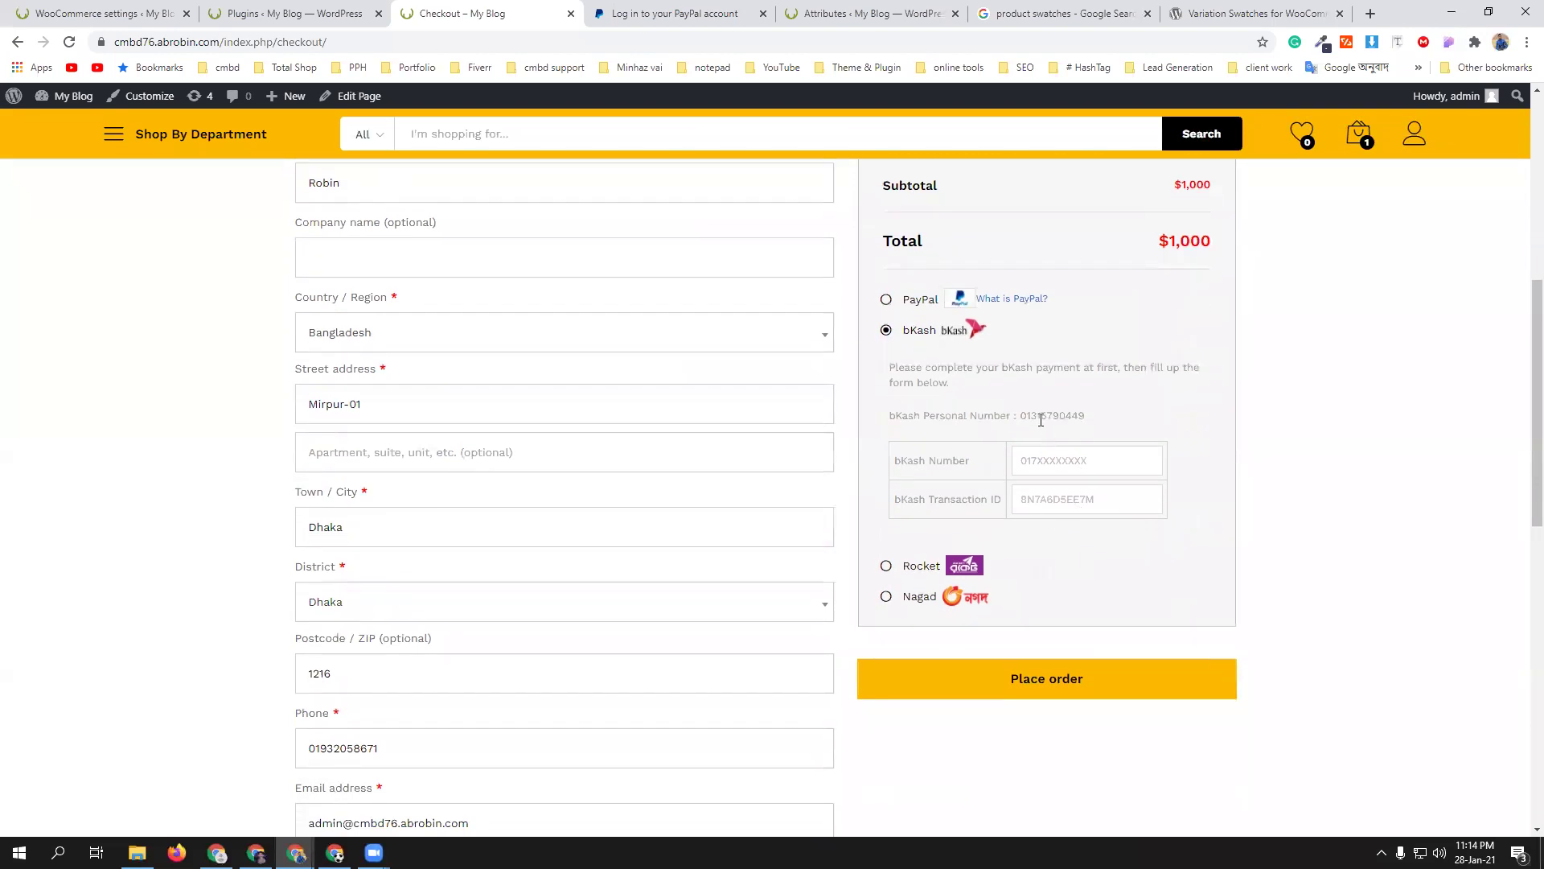
click(1052, 451)
click(1068, 498)
click(1068, 498)
click(1076, 566)
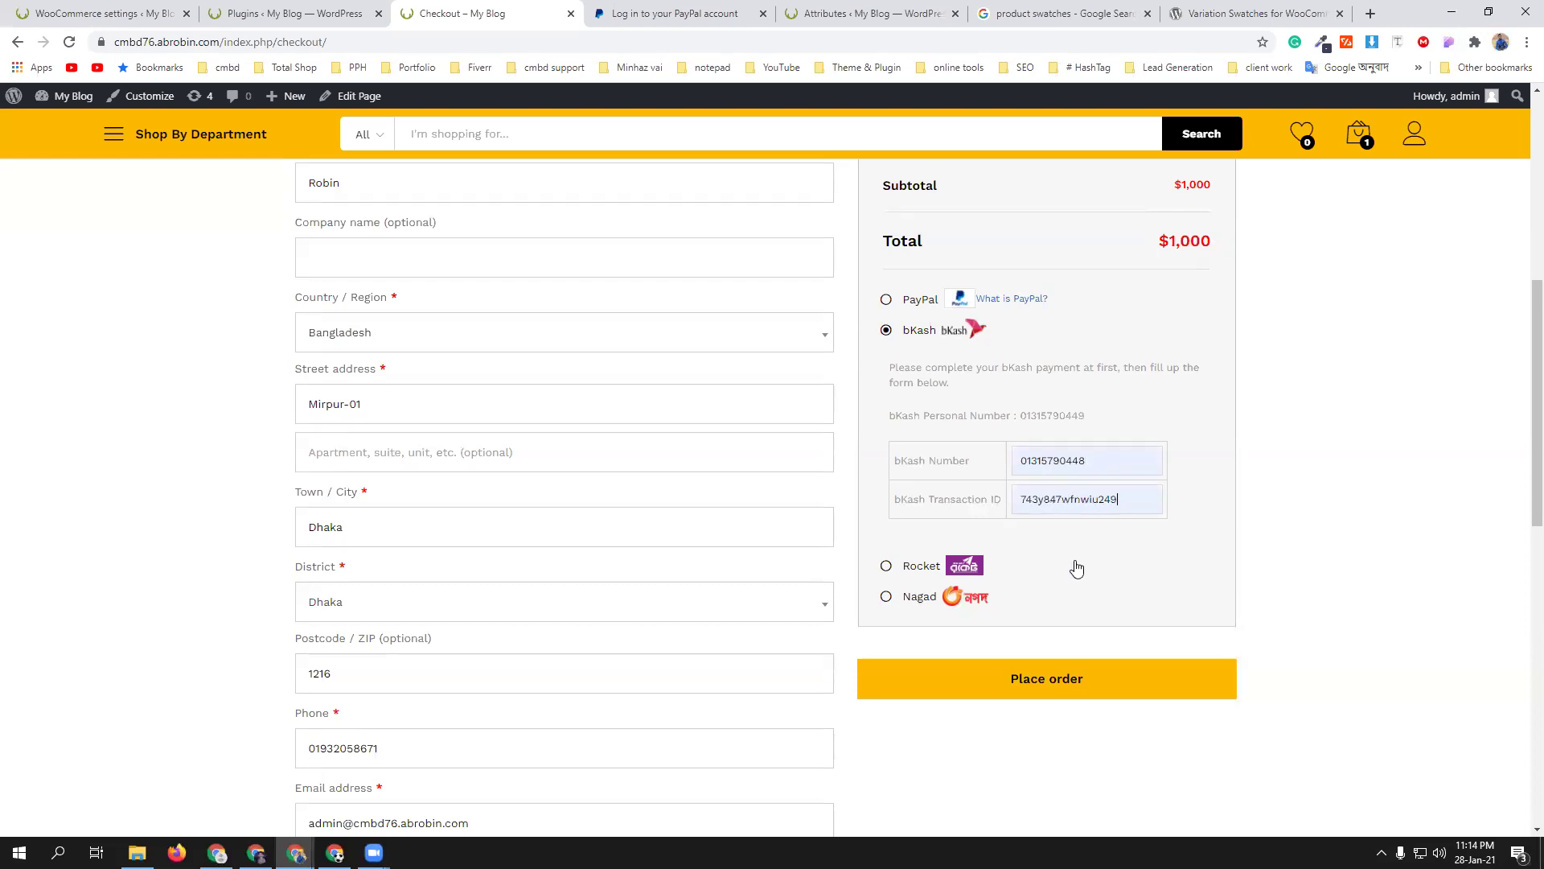
scroll(451, 419, up, 4)
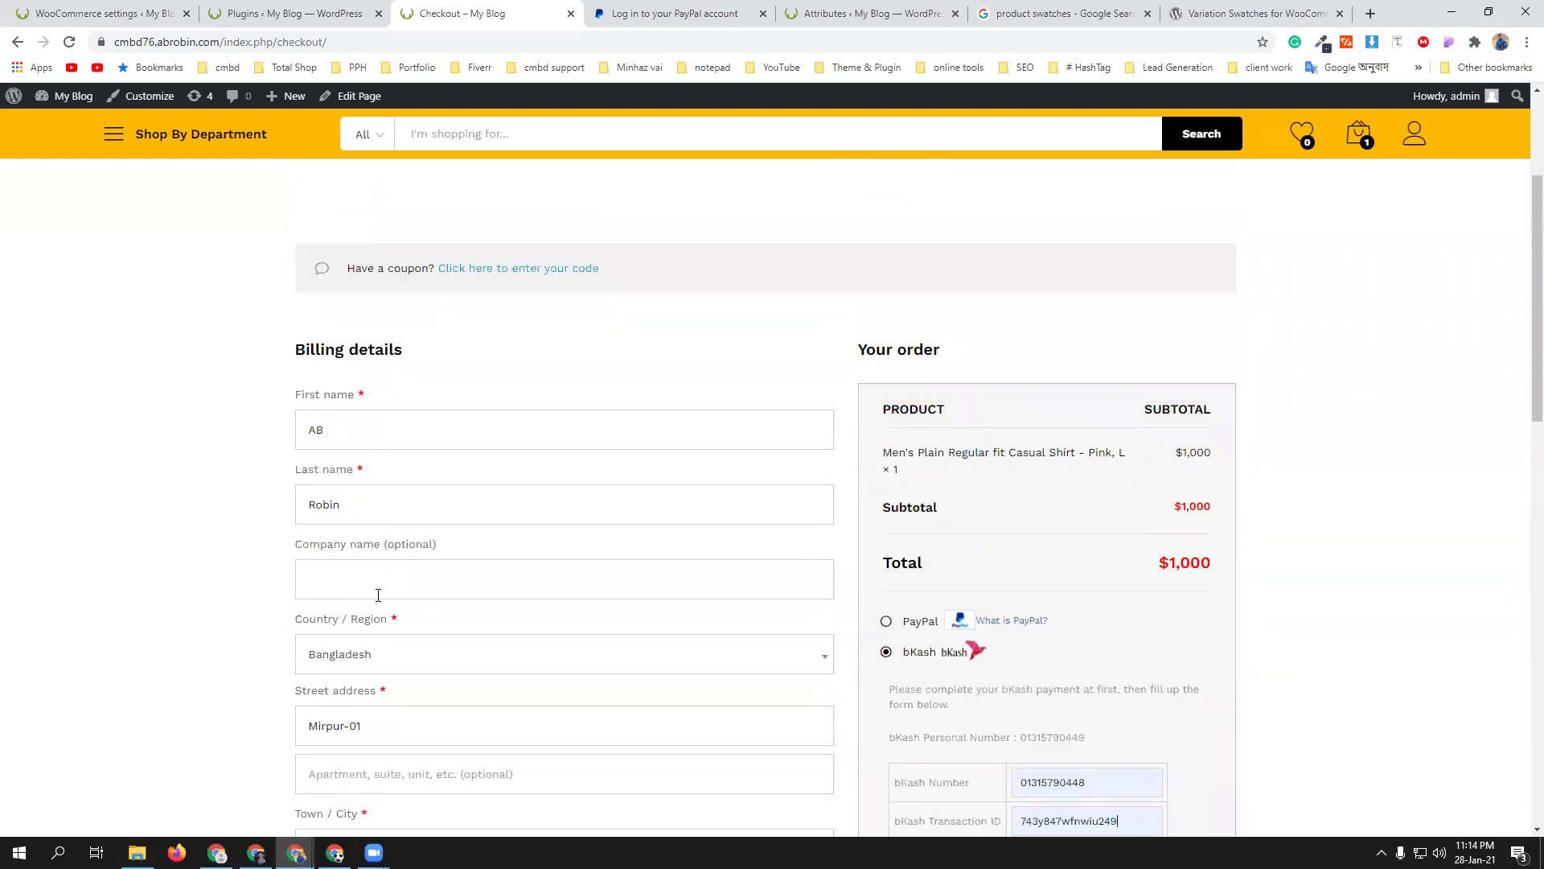
scroll(402, 583, down, 2)
scroll(407, 523, down, 3)
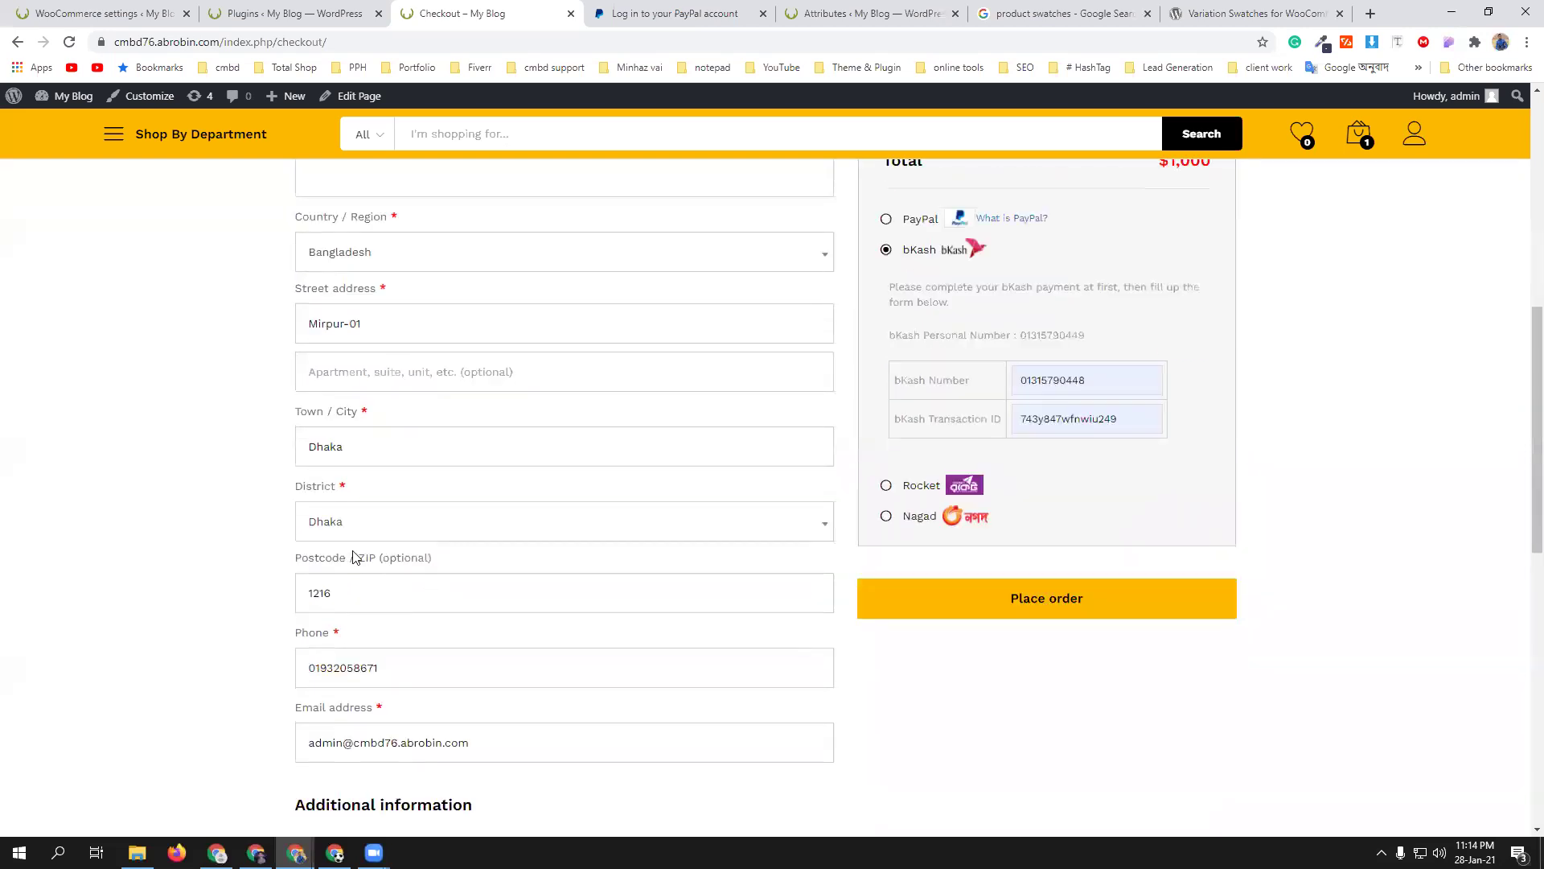
scroll(534, 584, down, 2)
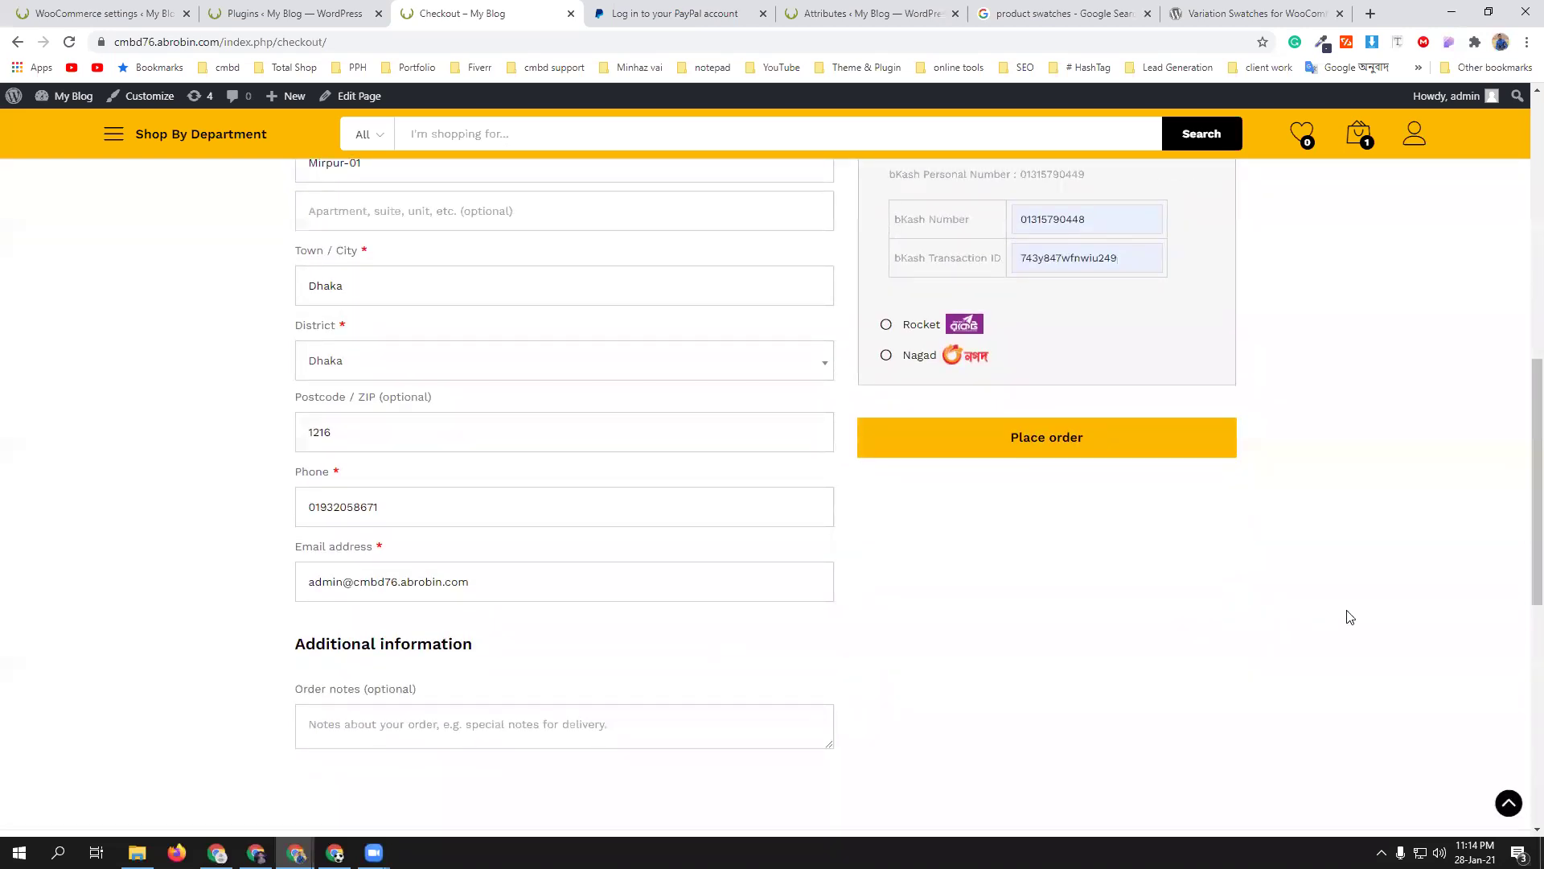
scroll(1347, 615, up, 4)
scroll(1348, 615, down, 4)
- Place the $1,000 pink shirt order via bKash and review the order-received page
click(1063, 447)
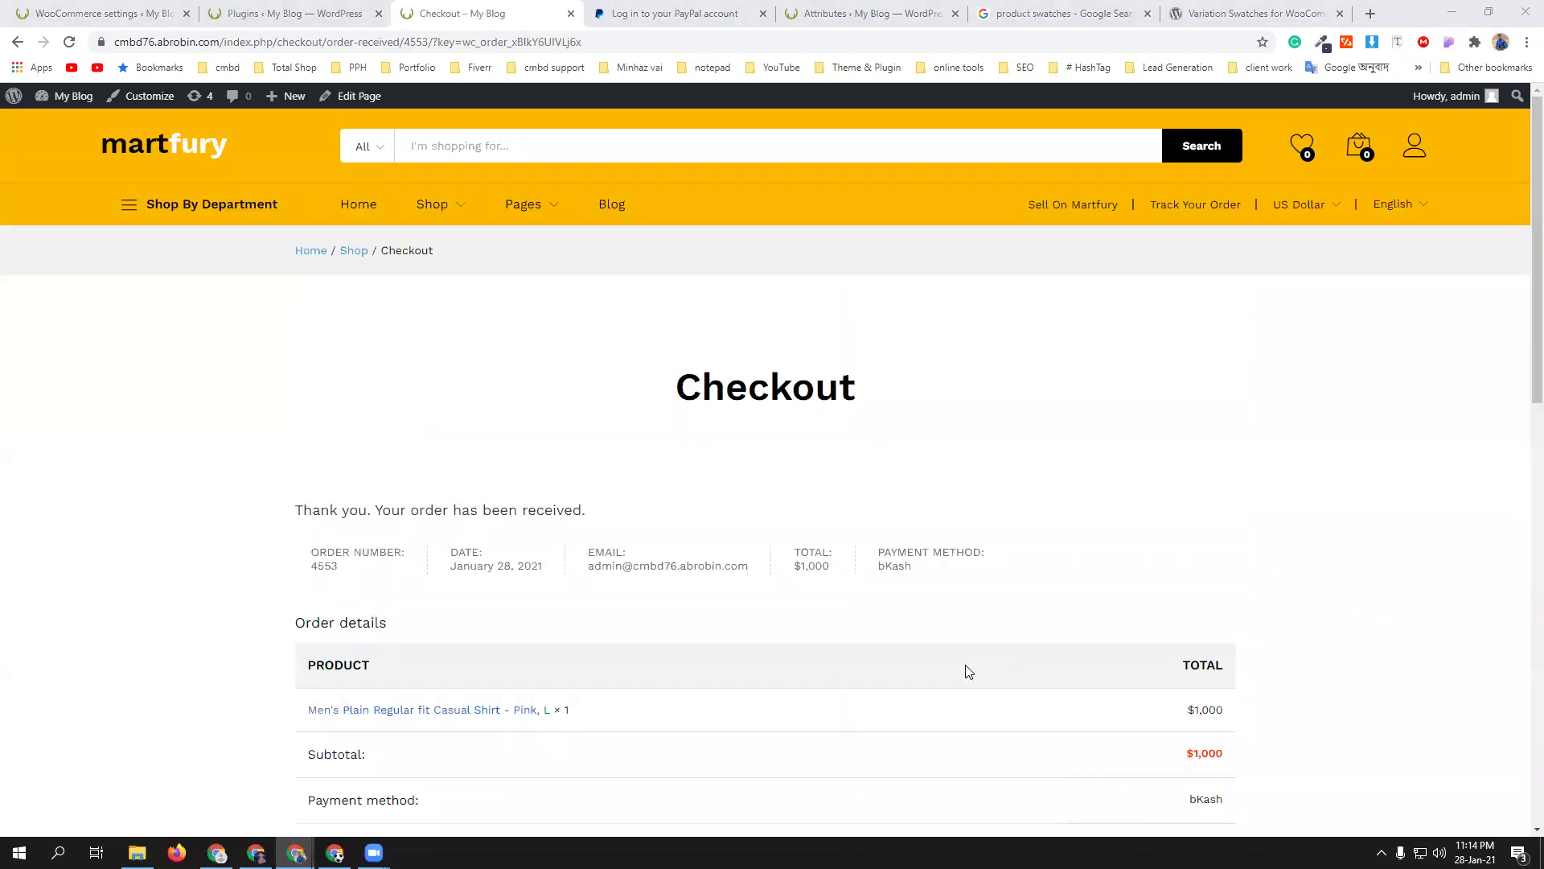
scroll(885, 582, down, 3)
scroll(885, 582, up, 3)
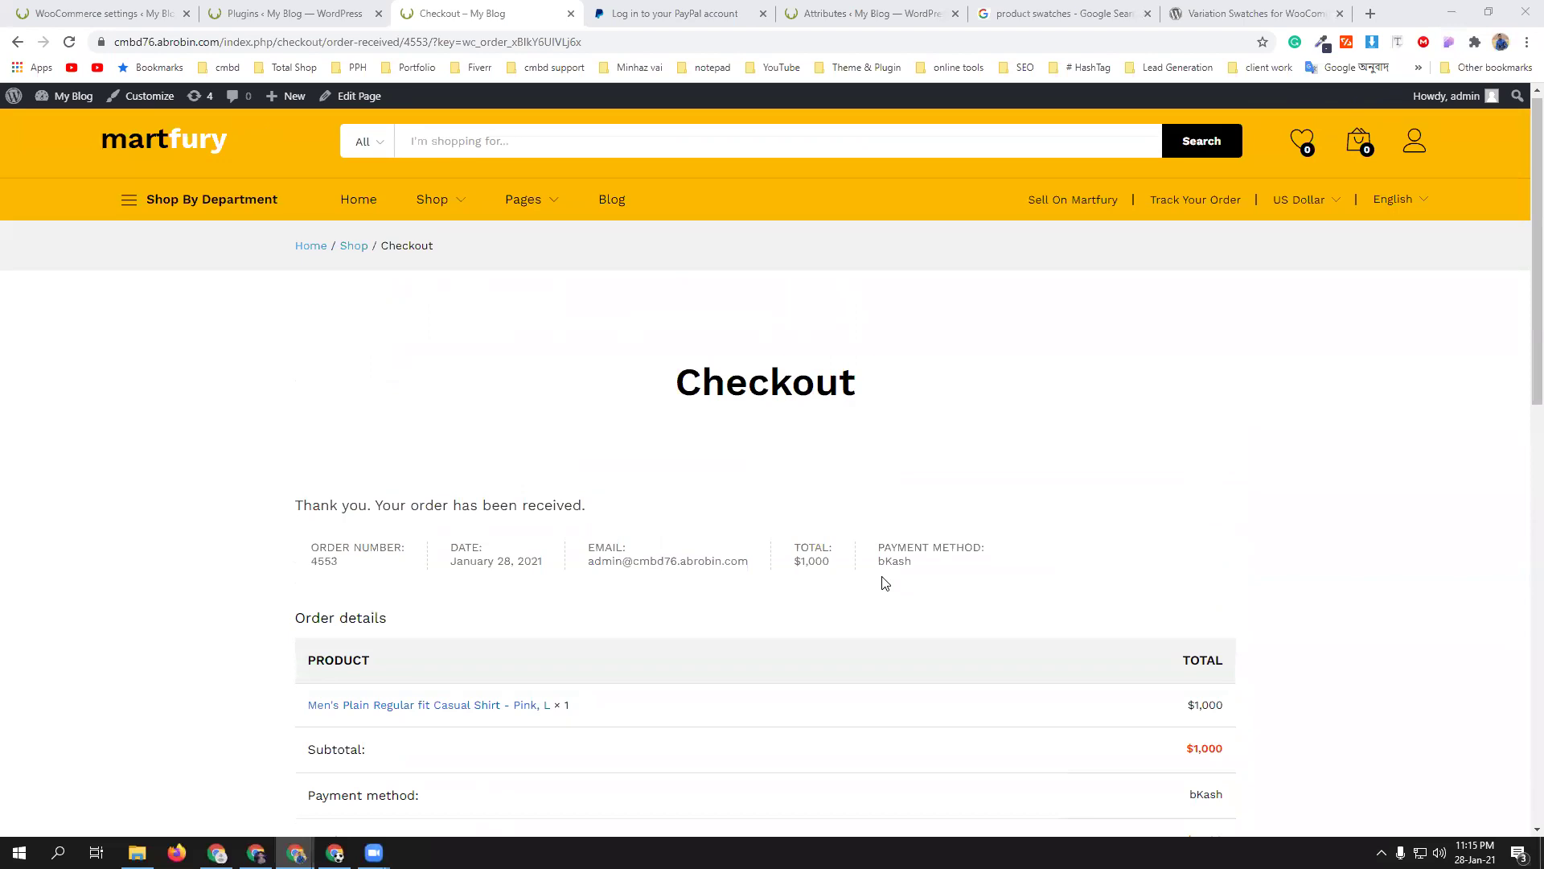
scroll(885, 582, down, 6)
scroll(884, 583, down, 3)
scroll(386, 469, up, 4)
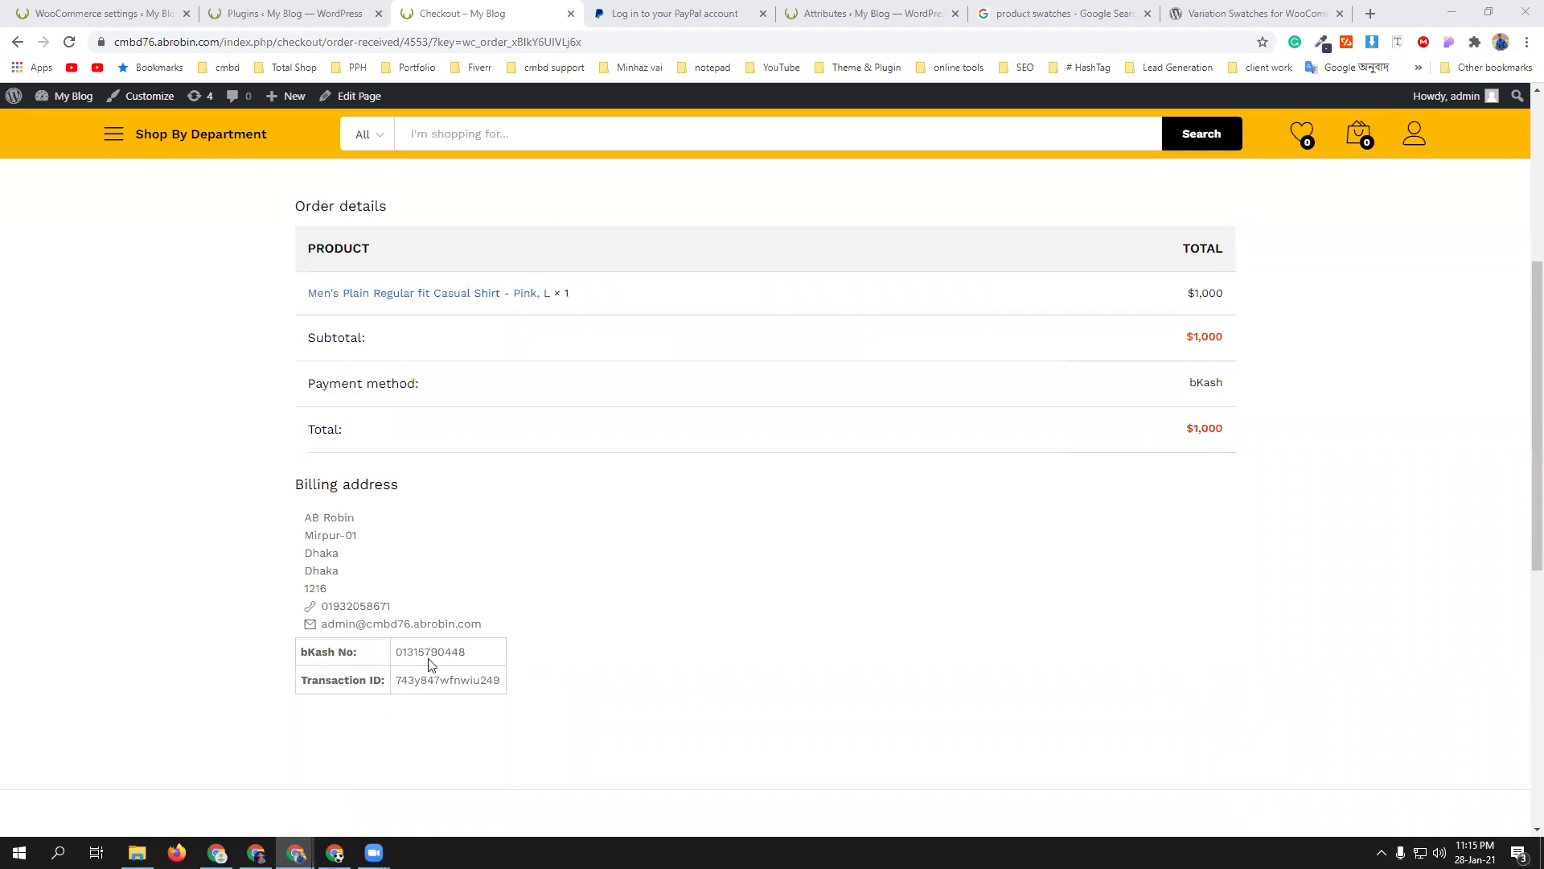
scroll(620, 681, up, 2)
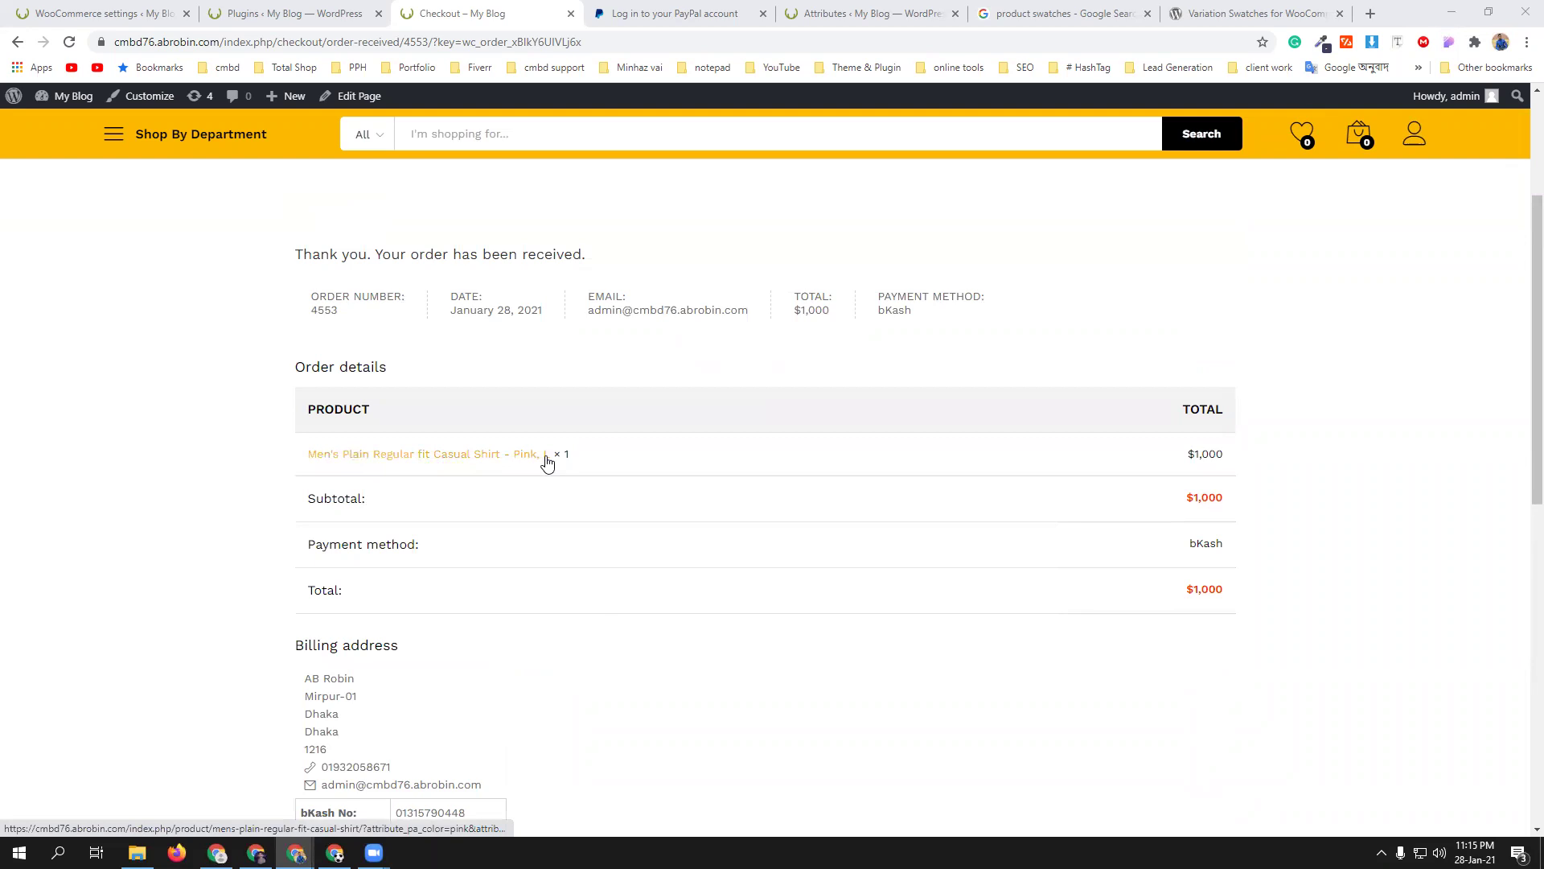
scroll(248, 448, up, 3)
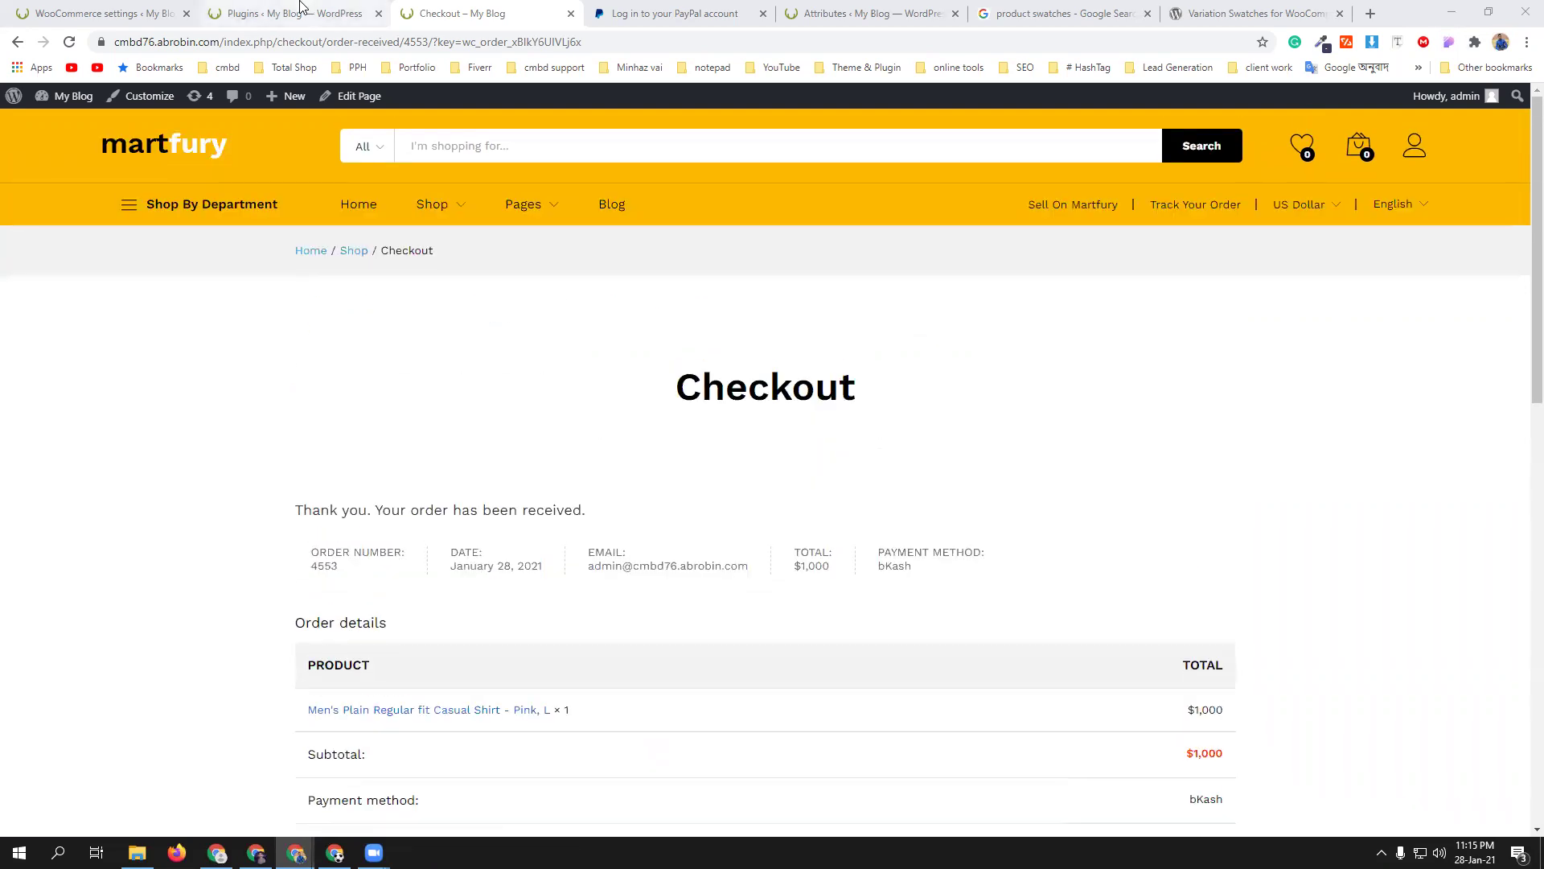
click(304, 13)
- Go to WooCommerce > Orders and open the On hold bKash order for editing
mouse_move(56, 352)
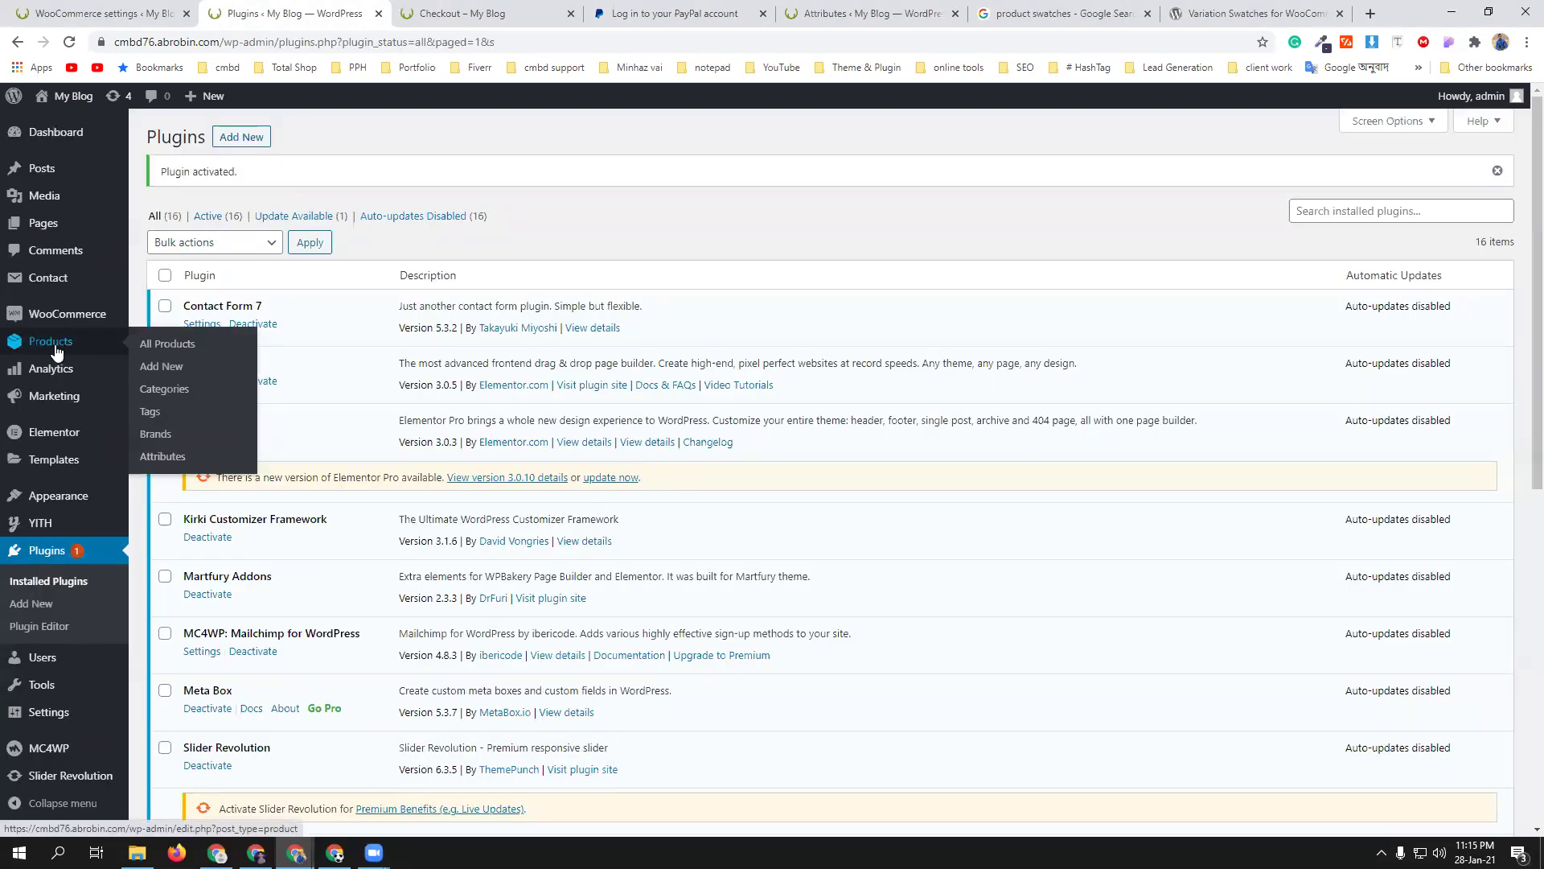
mouse_move(21, 321)
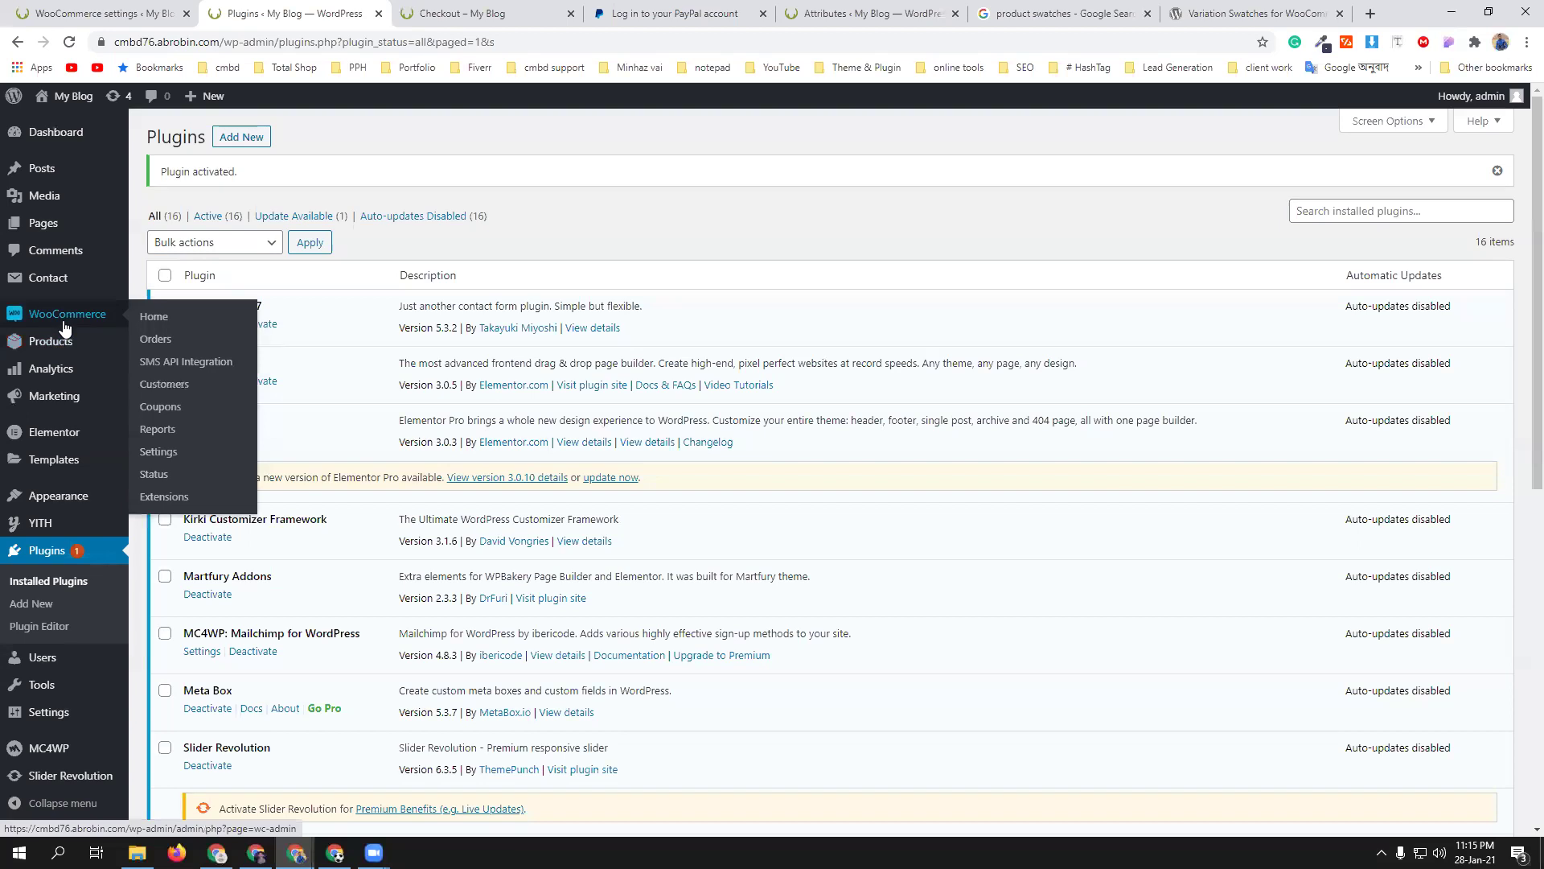
click(155, 339)
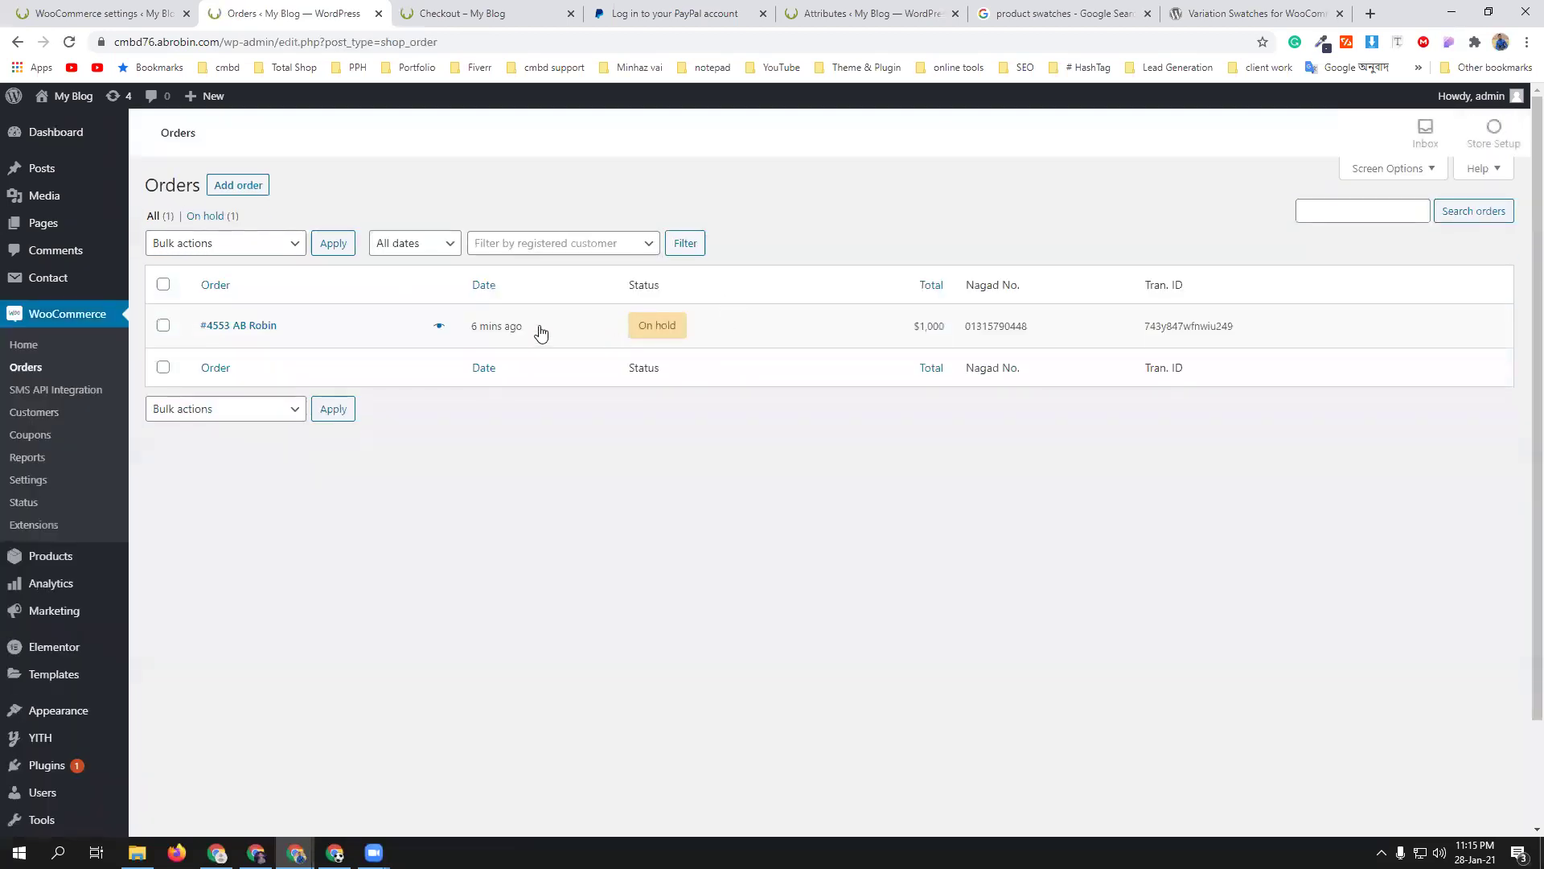
mouse_move(634, 330)
mouse_move(920, 333)
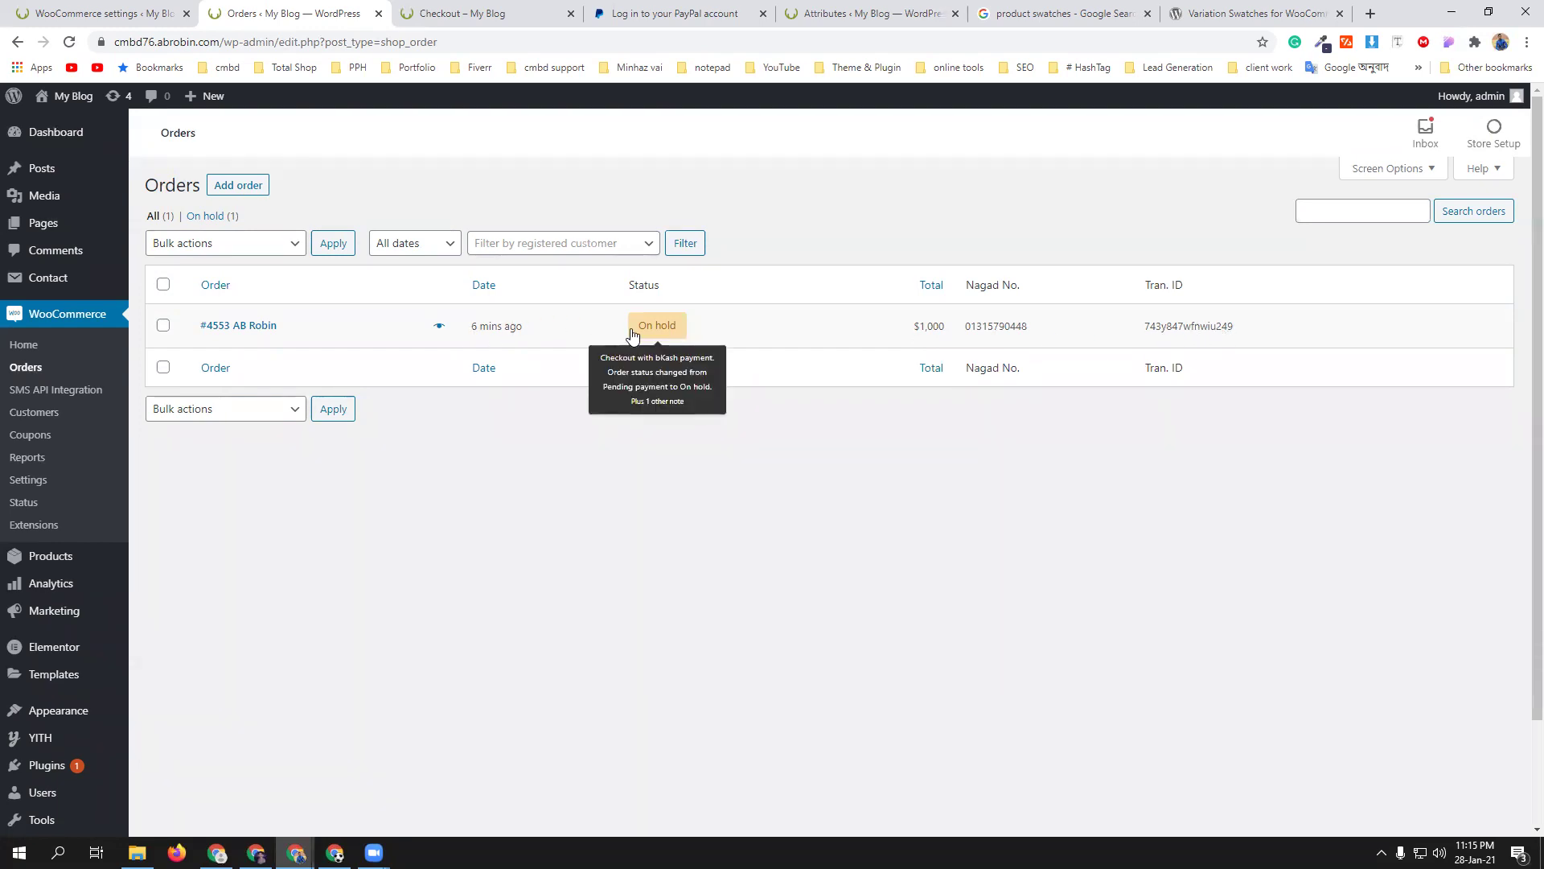
click(561, 320)
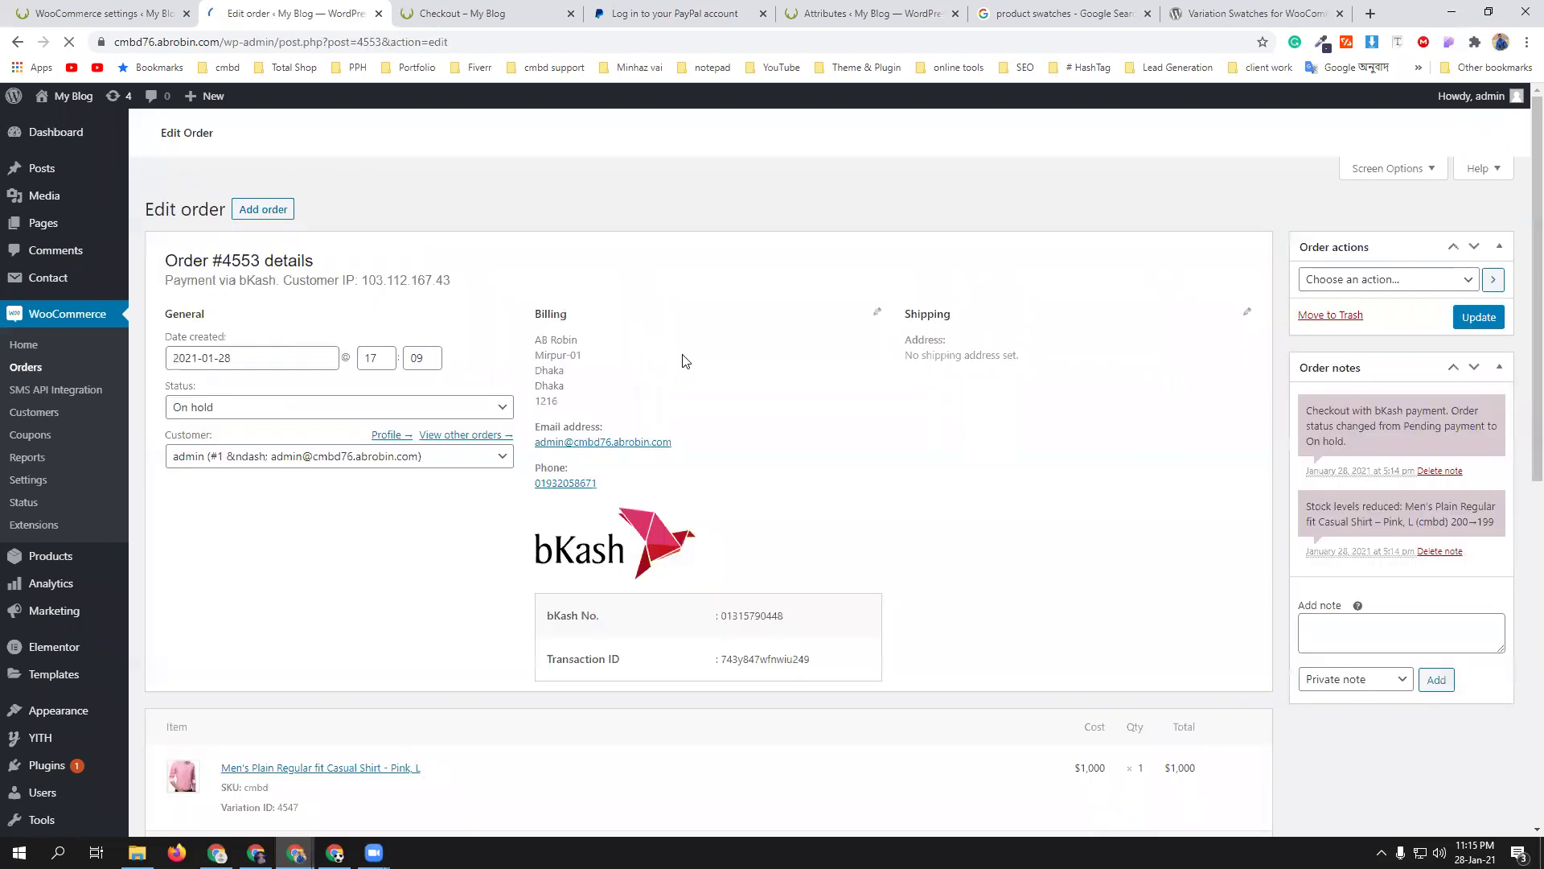
- Change order #4553's status from On hold to Completed and update the order
scroll(683, 362, down, 2)
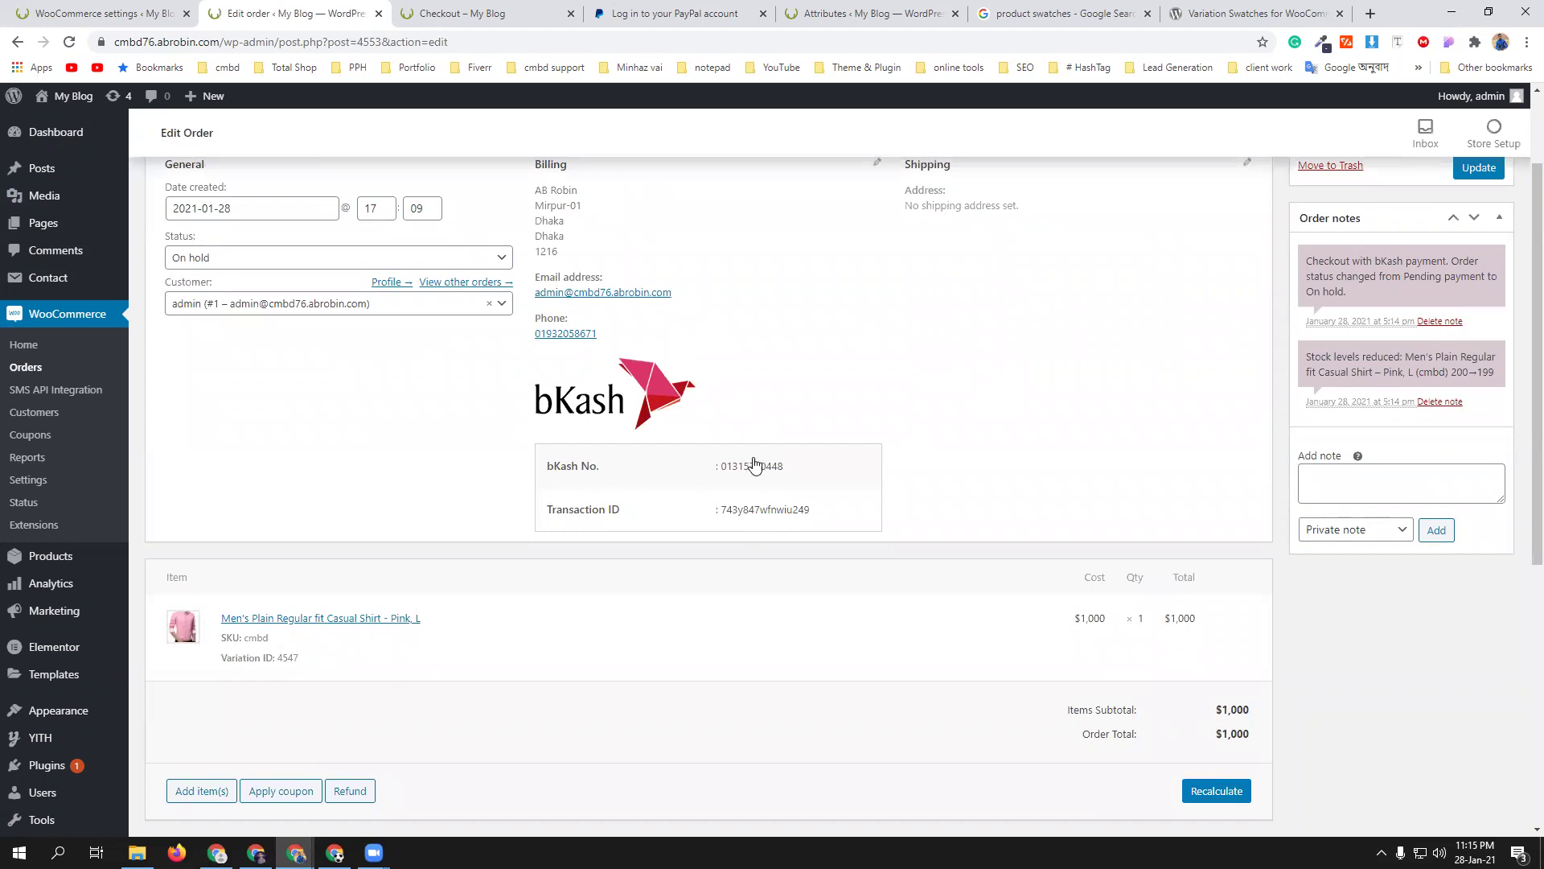
scroll(349, 499, up, 1)
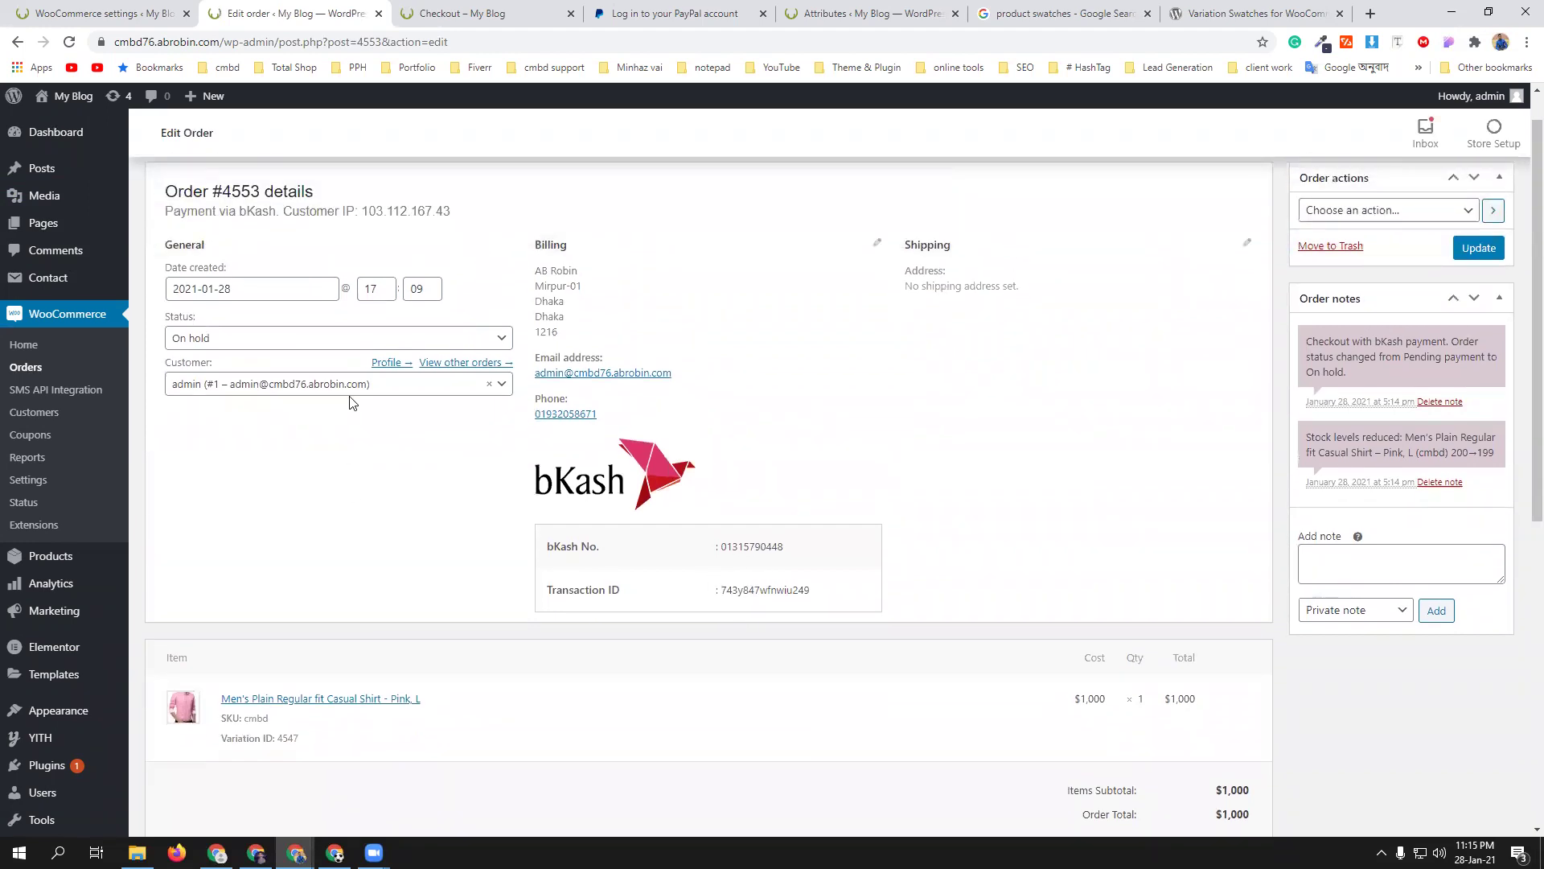
click(348, 339)
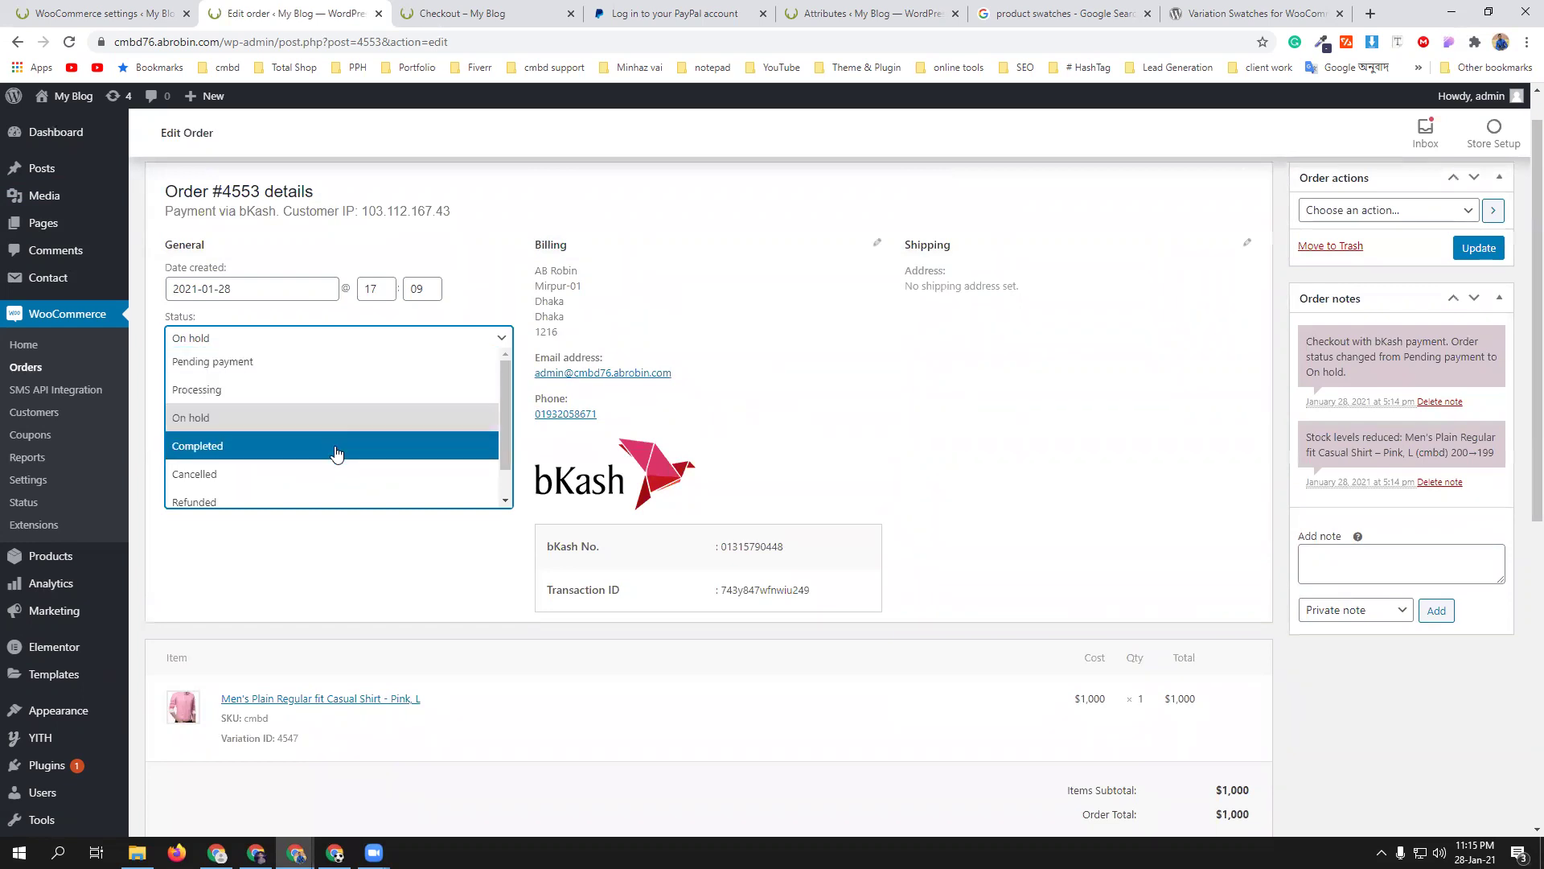
click(288, 449)
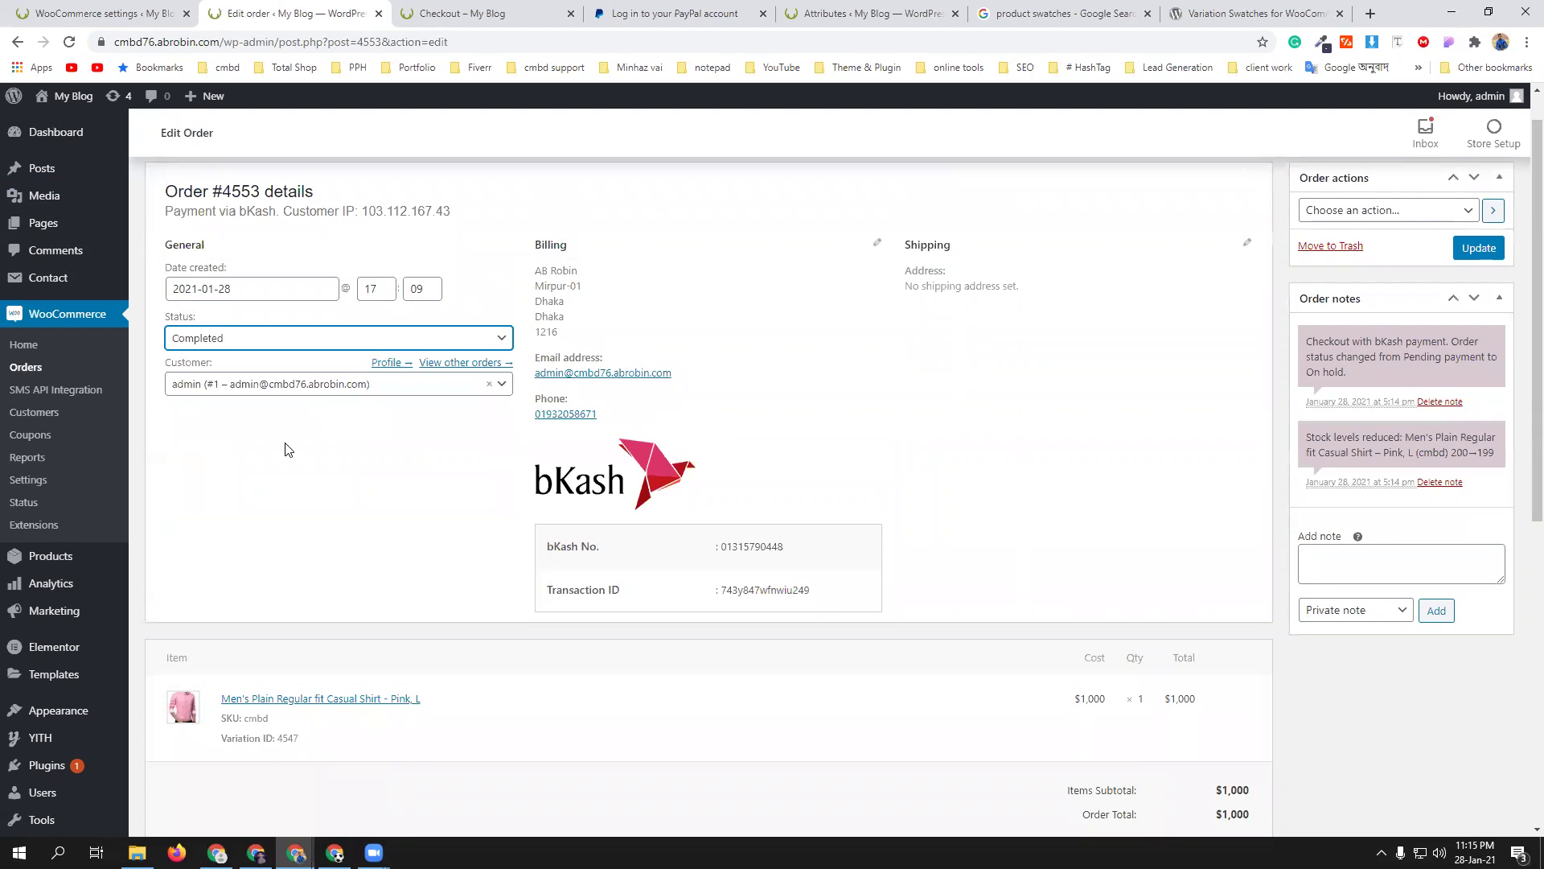
click(1483, 254)
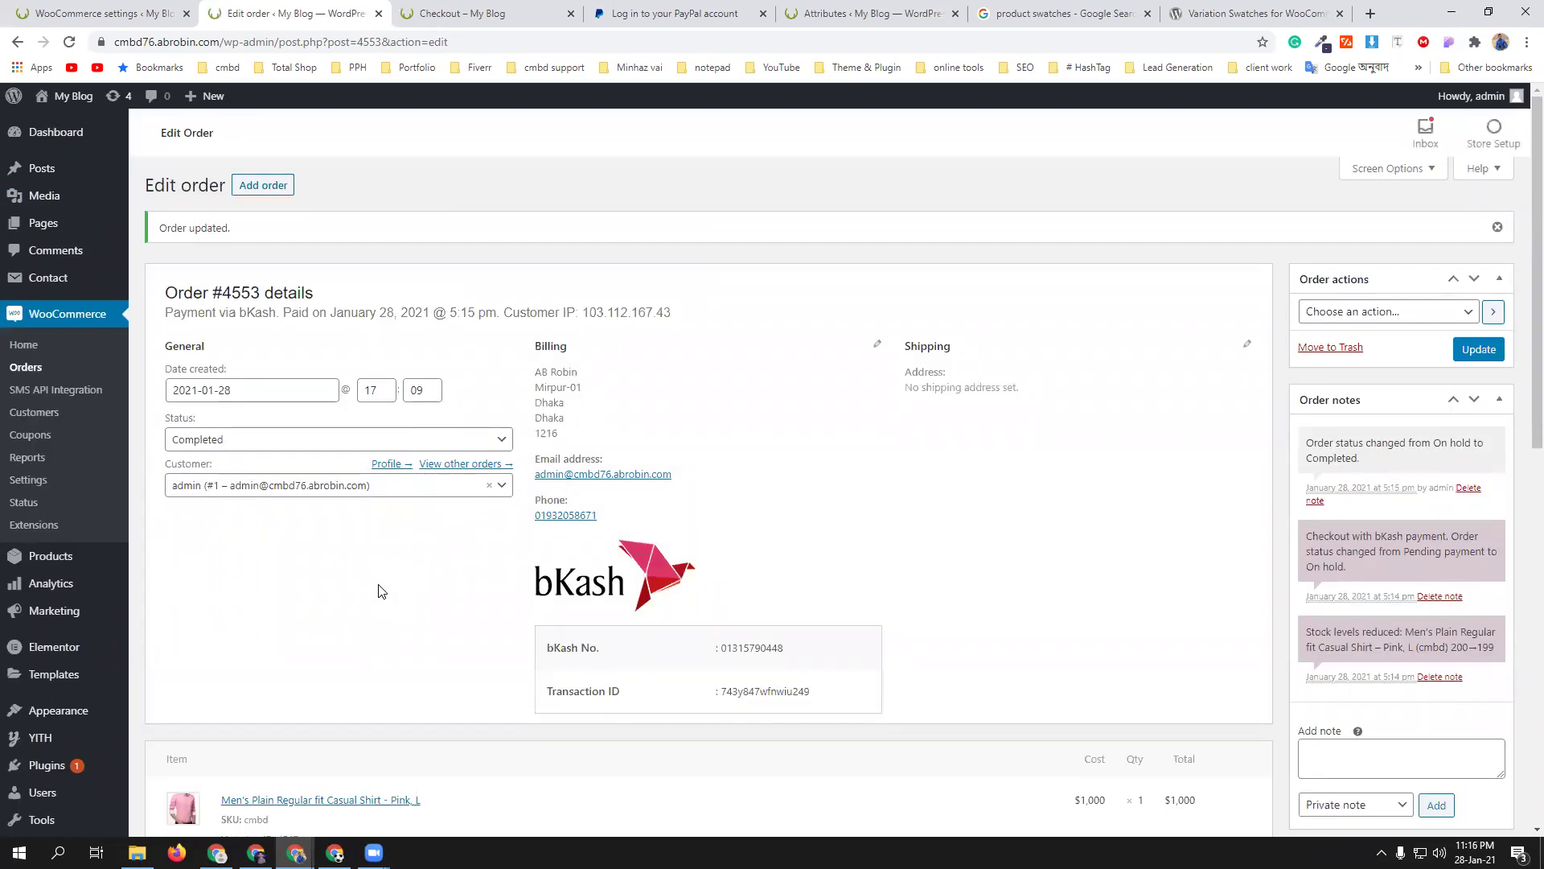
click(295, 440)
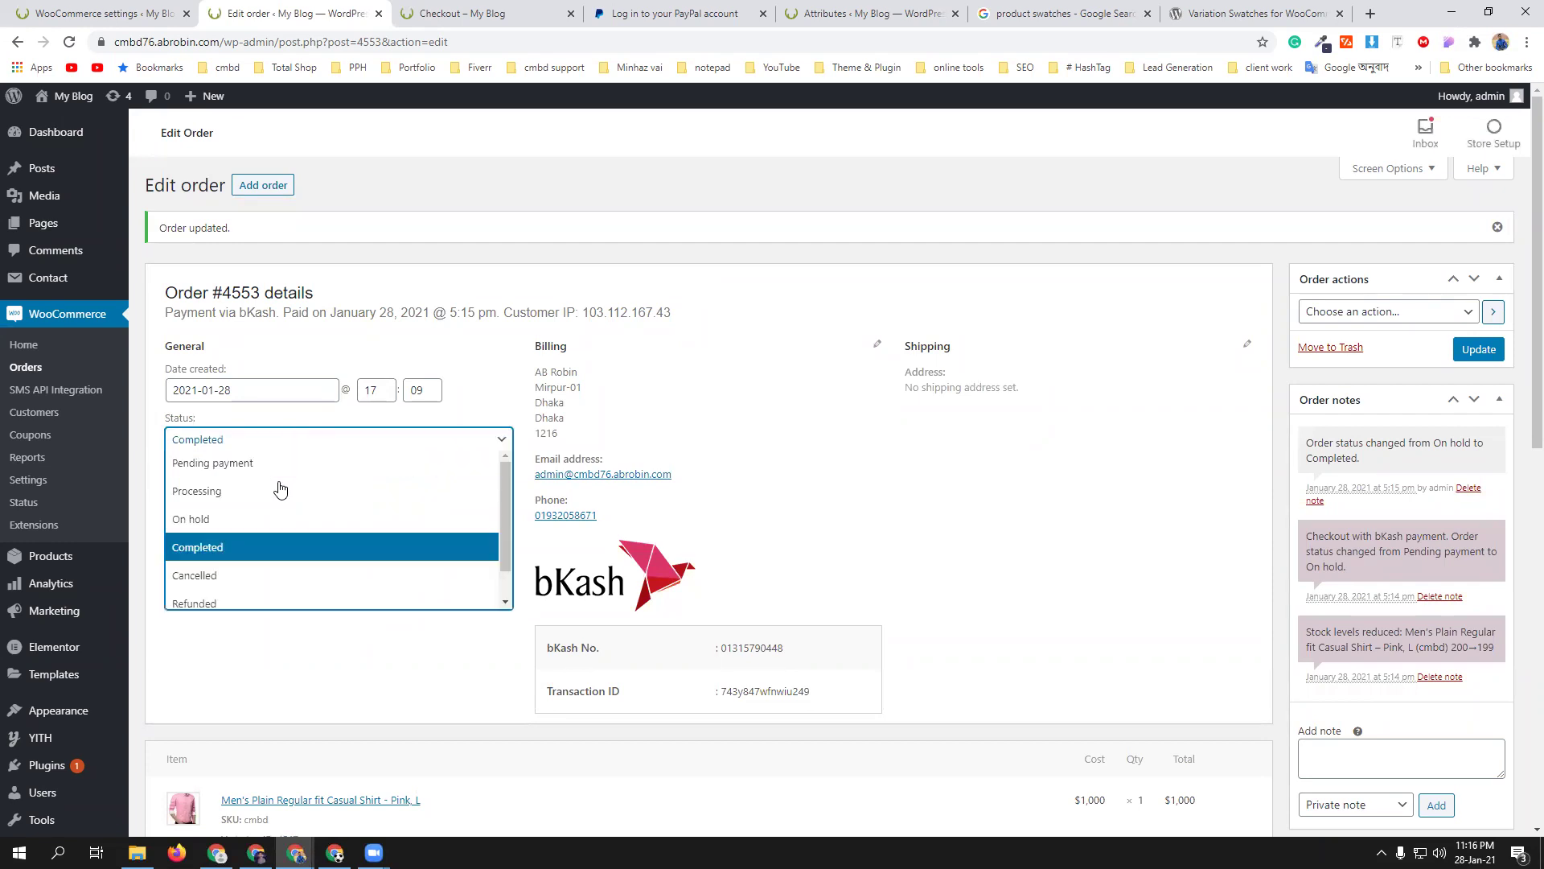
click(369, 677)
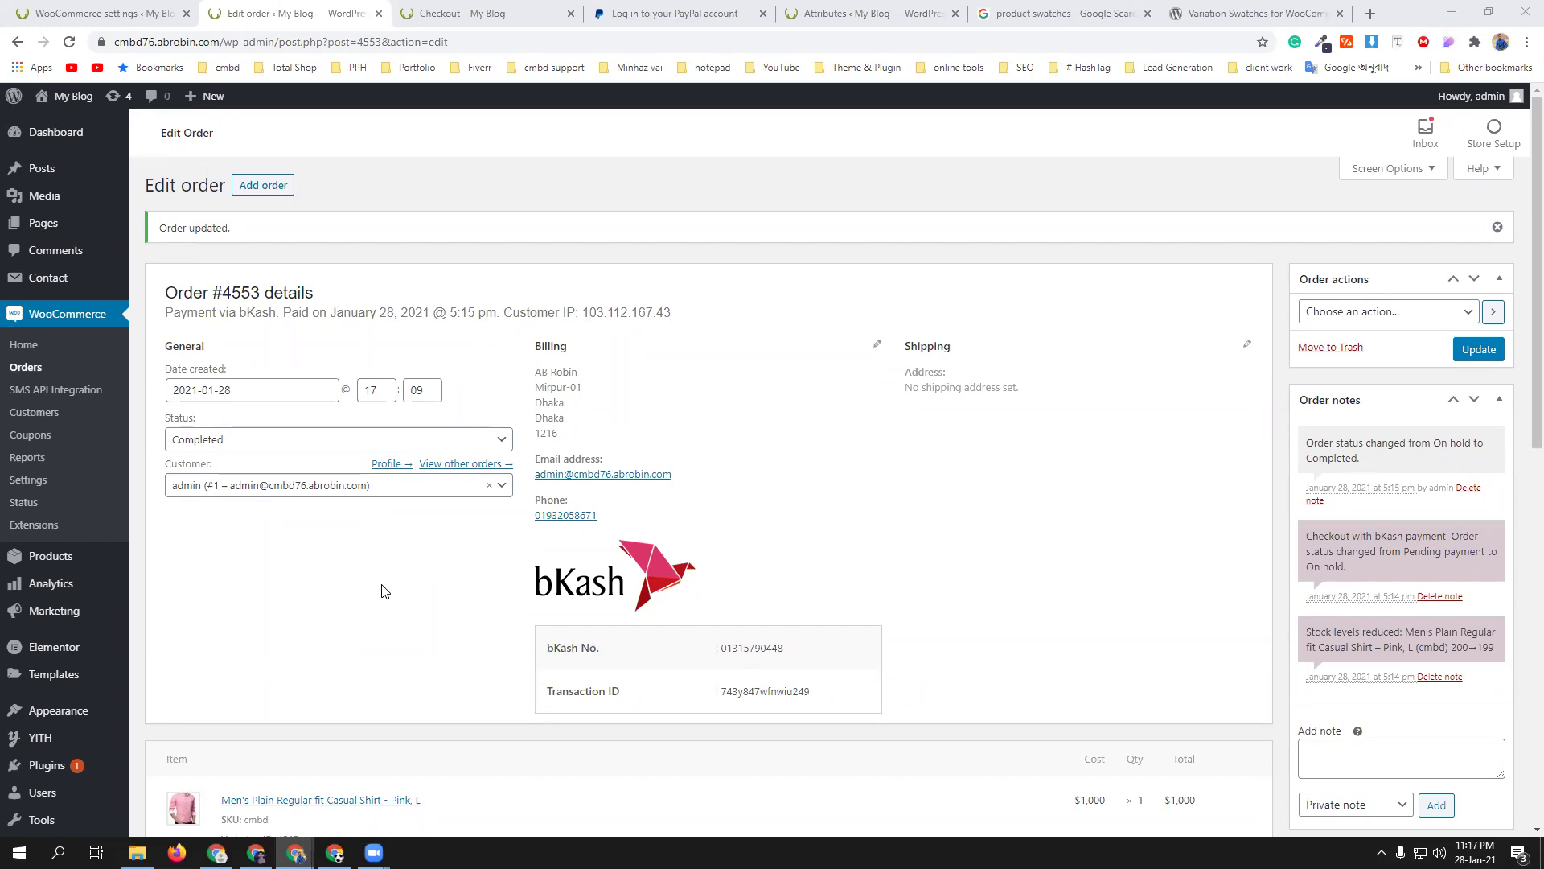
- Return to the storefront's order-received page for the $1,000 bKash shirt order
click(408, 10)
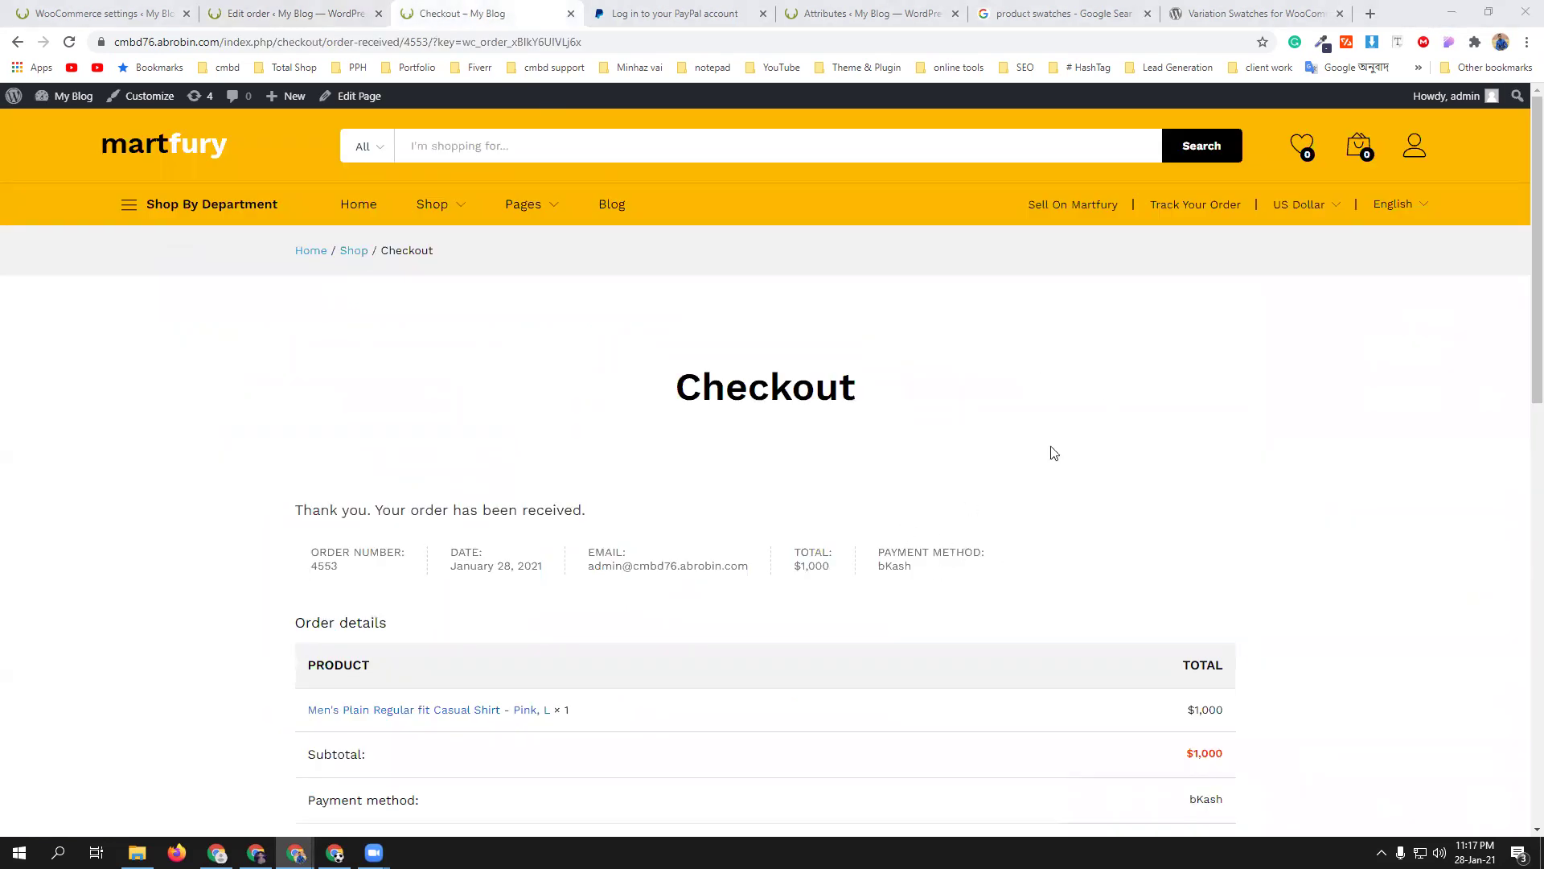
- Load codemanbd.com in a new tab and open the WordPress & Woocommerce course page
click(1370, 14)
text(code)
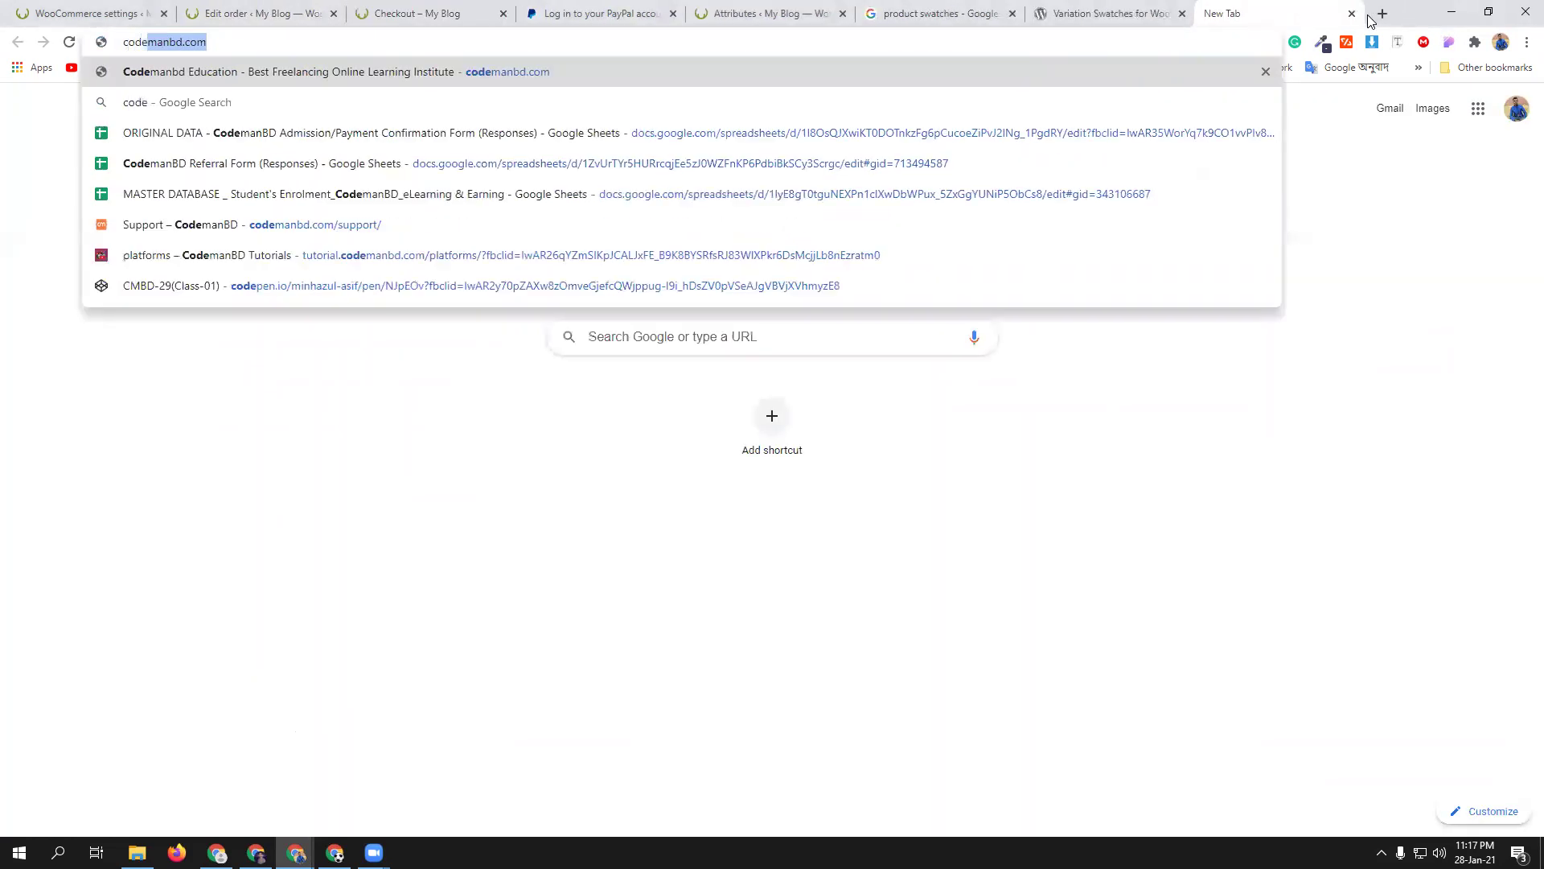
key(Return)
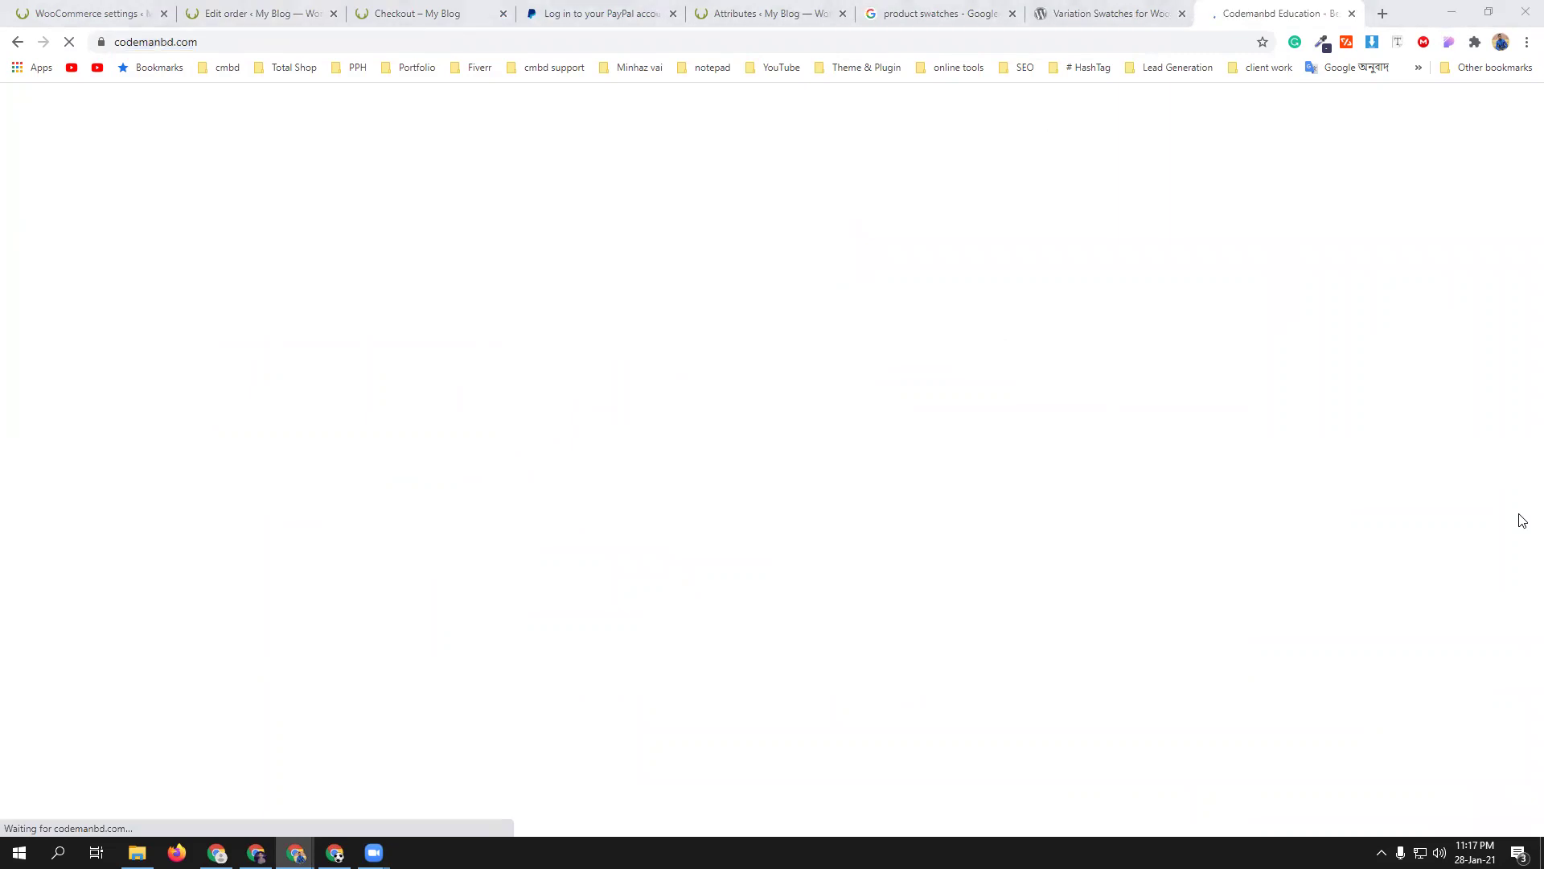
scroll(817, 483, down, 20)
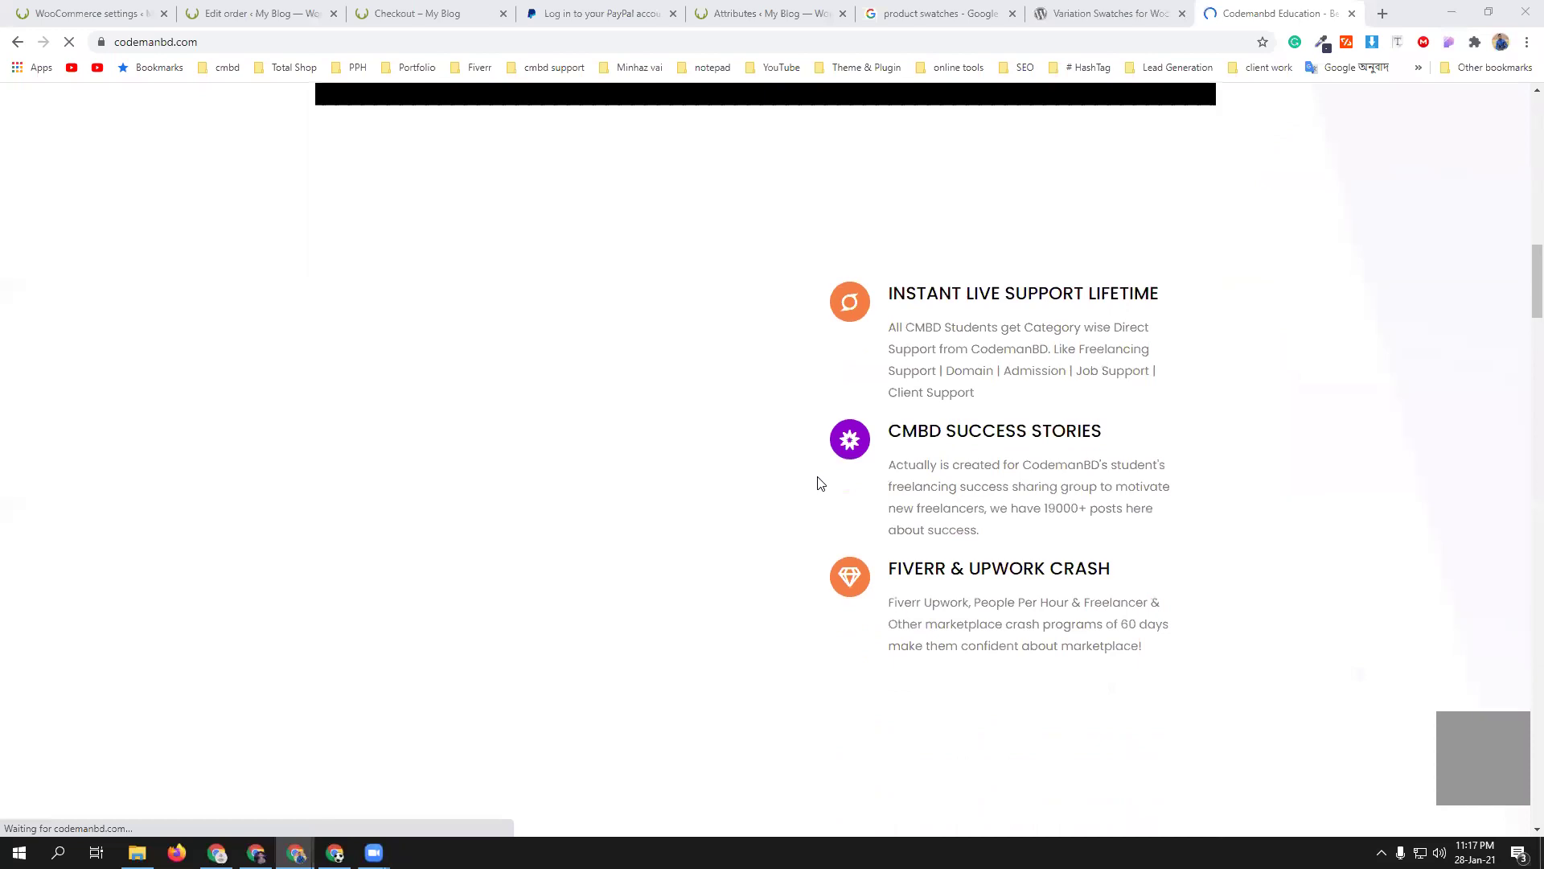
scroll(818, 482, down, 20)
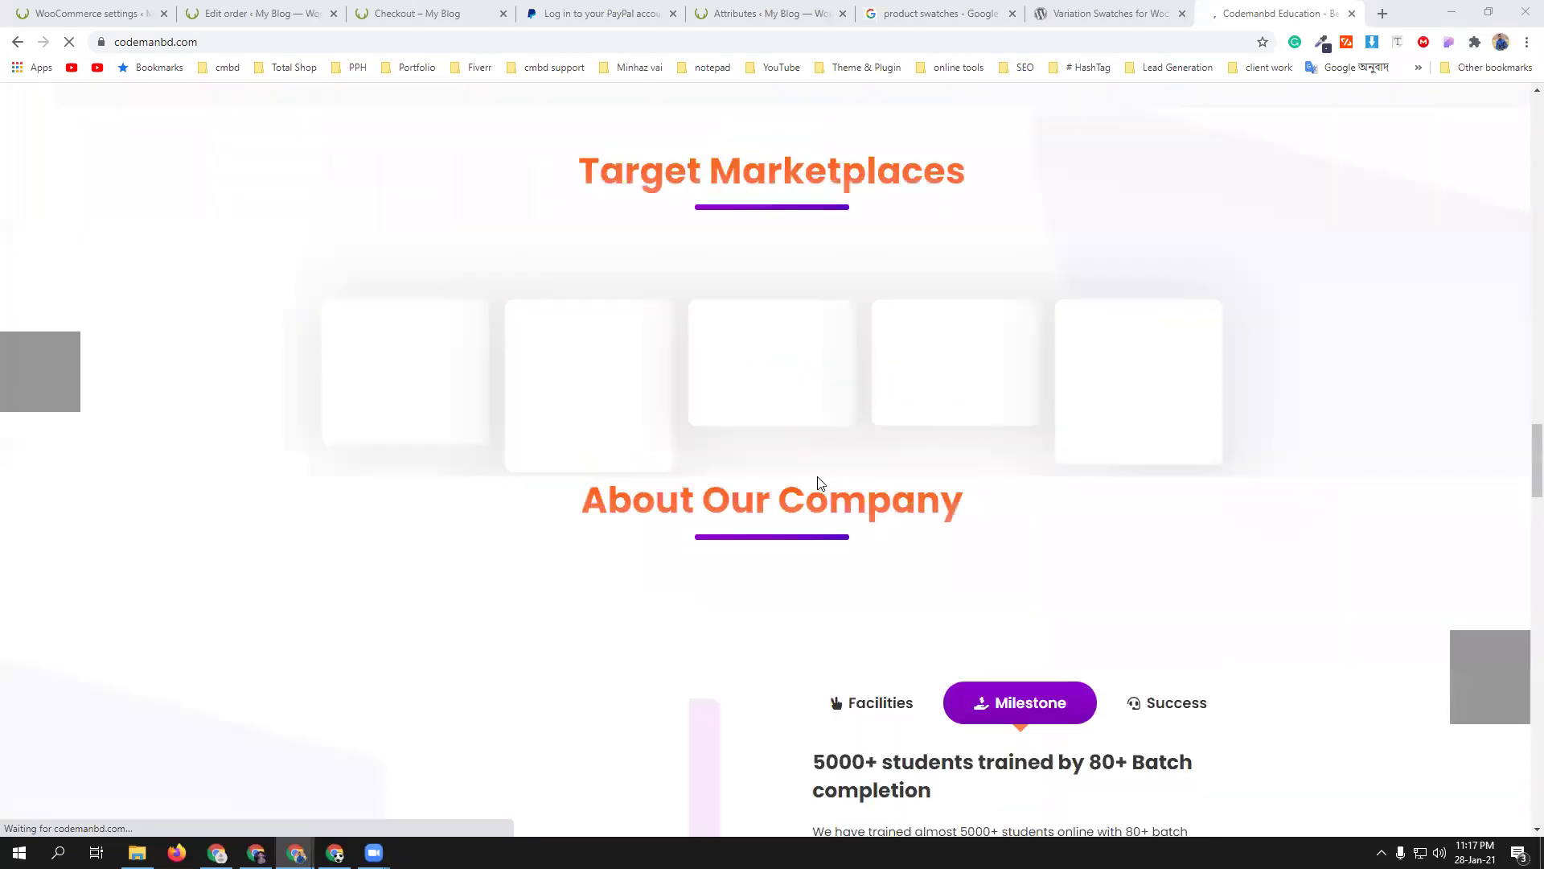
scroll(817, 482, down, 15)
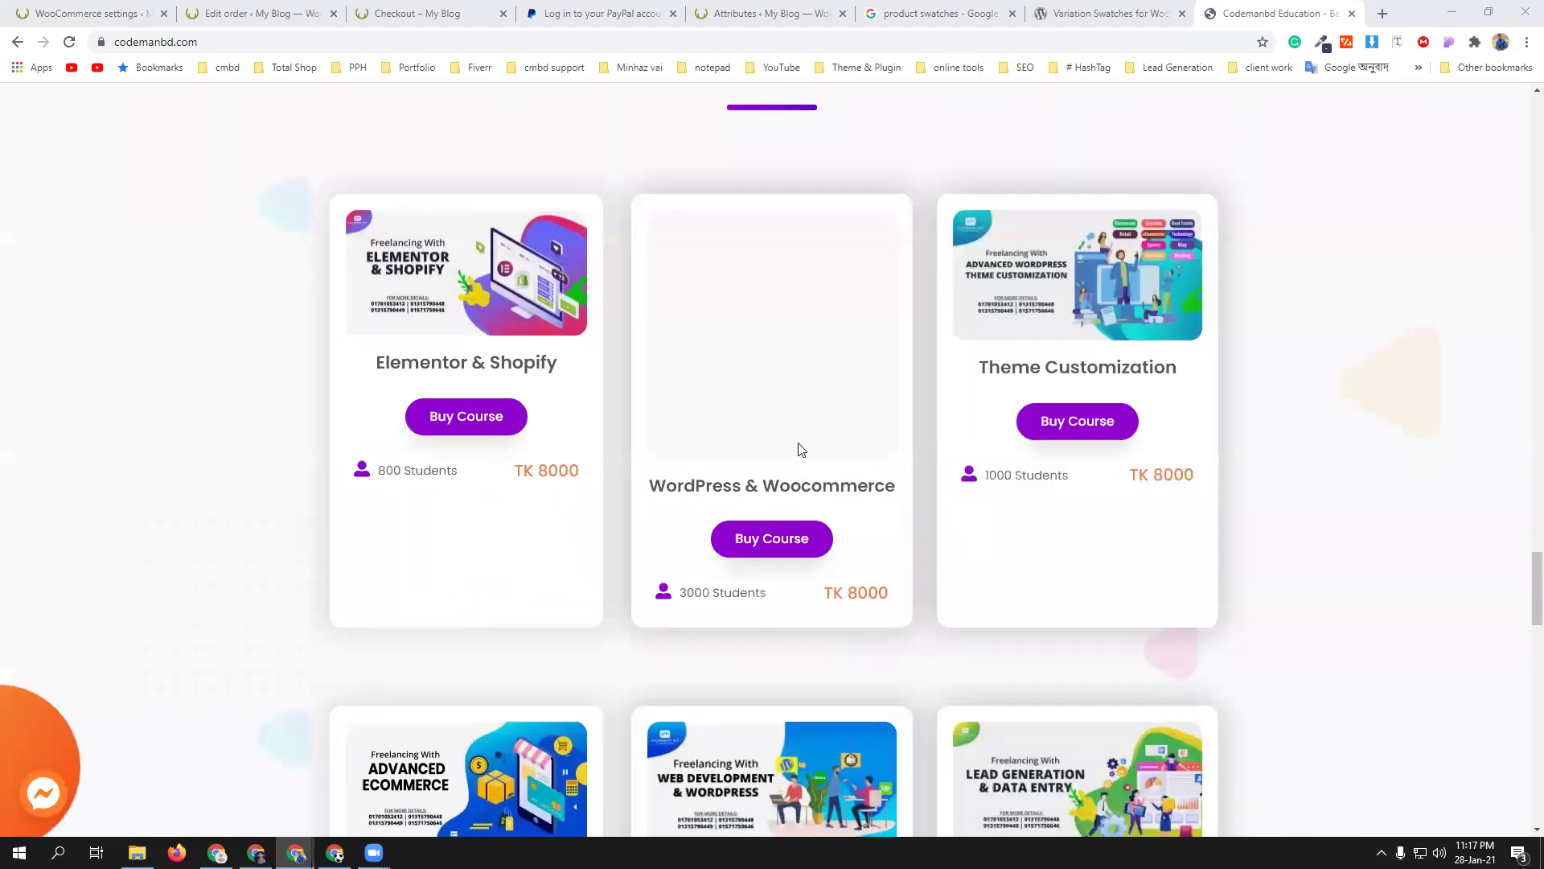
click(787, 539)
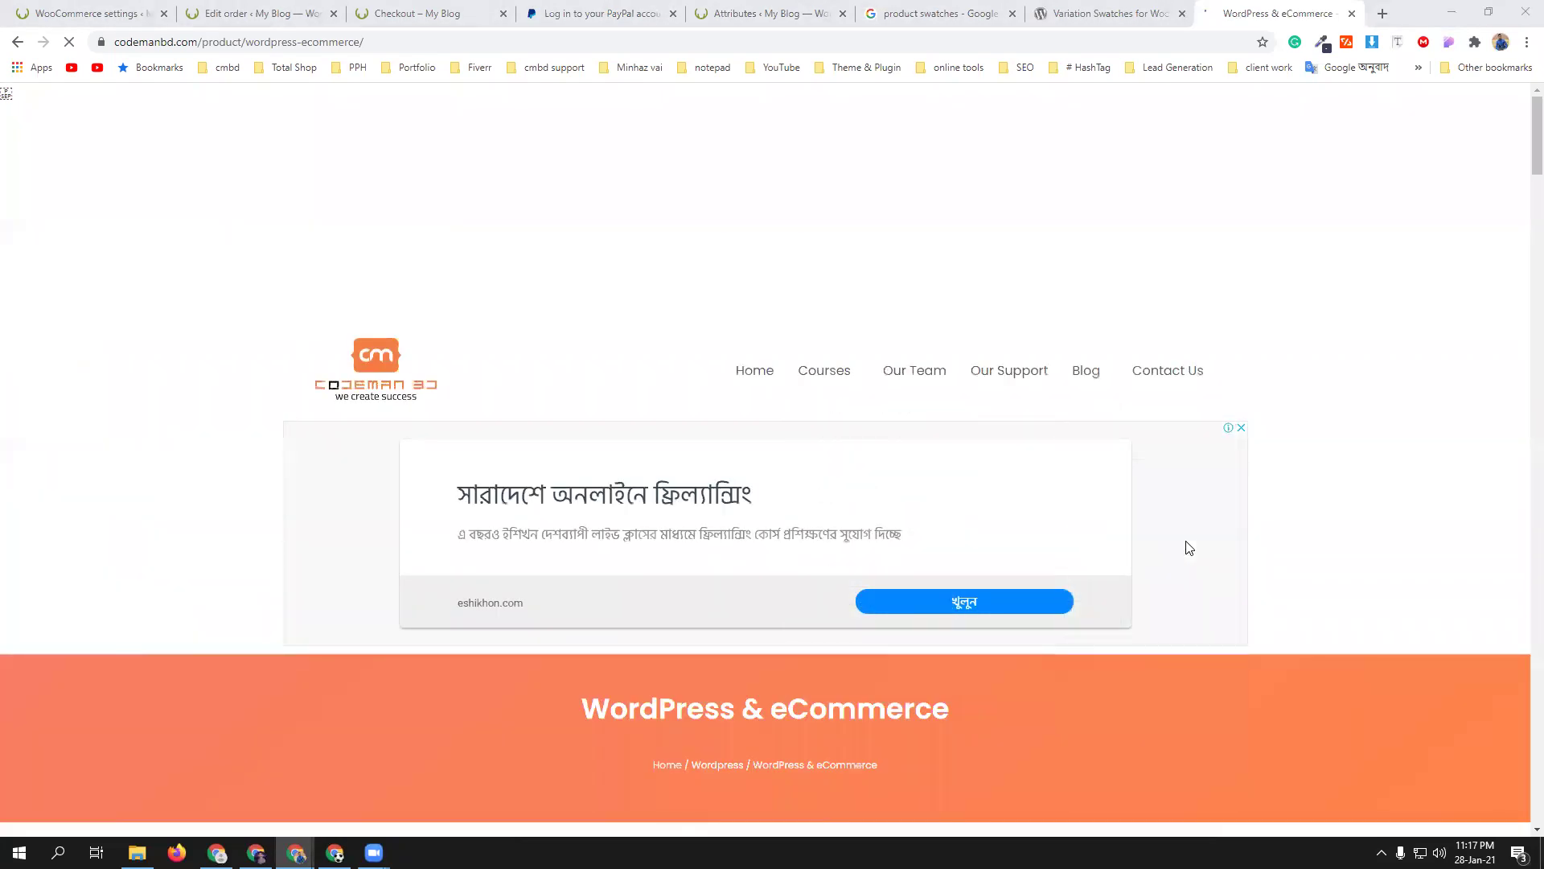
- Add the ৳6,000 WordPress & eCommerce course to the cart, view the cart, and dismiss the ad
scroll(1303, 465, down, 9)
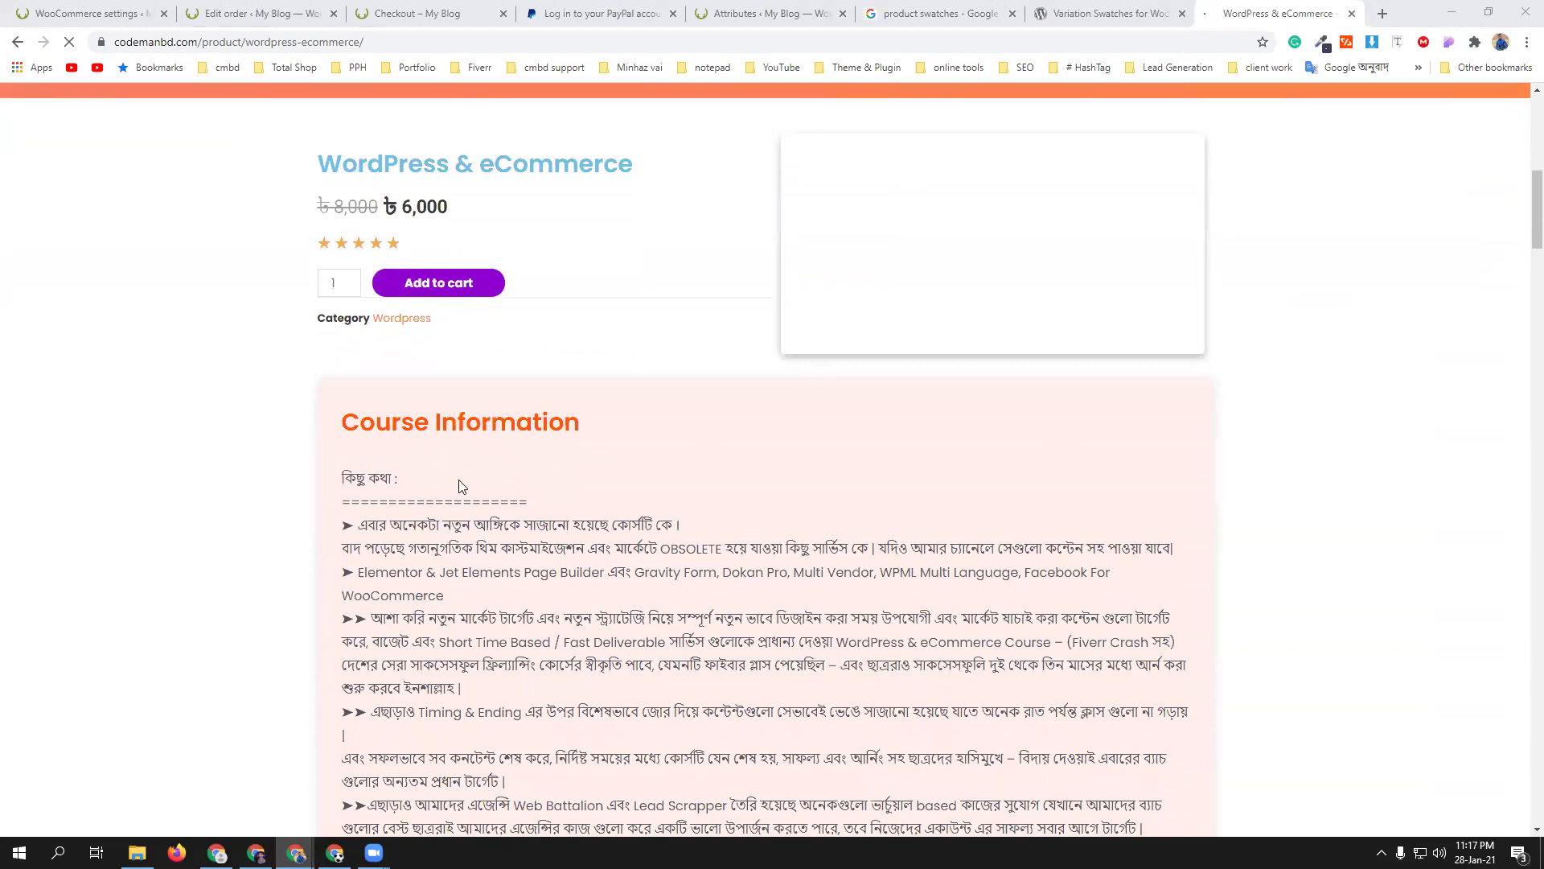
scroll(458, 483, down, 15)
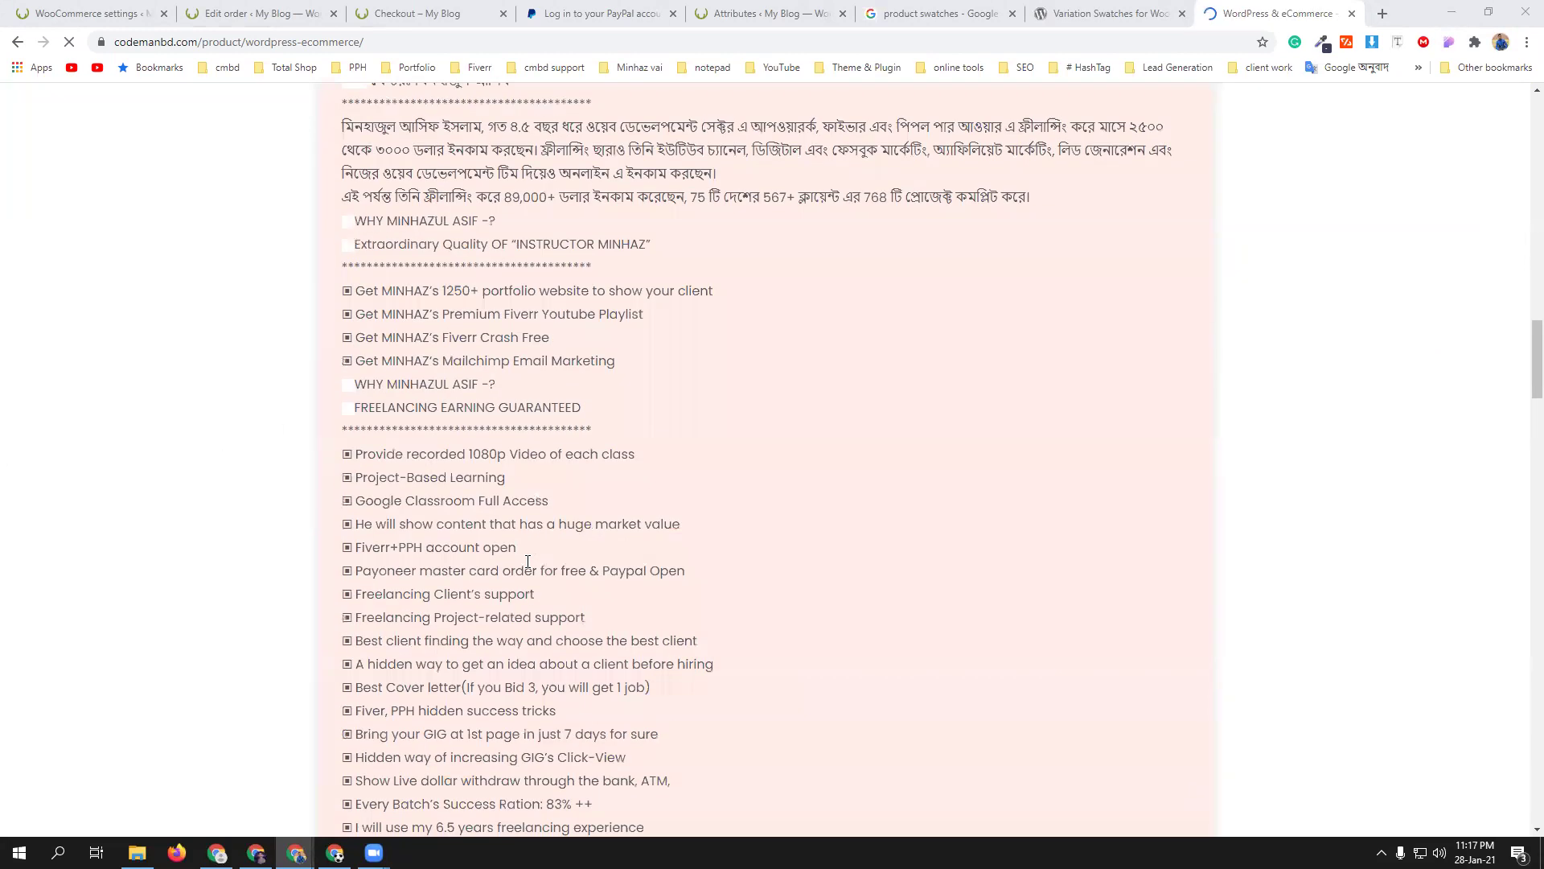
scroll(528, 563, up, 15)
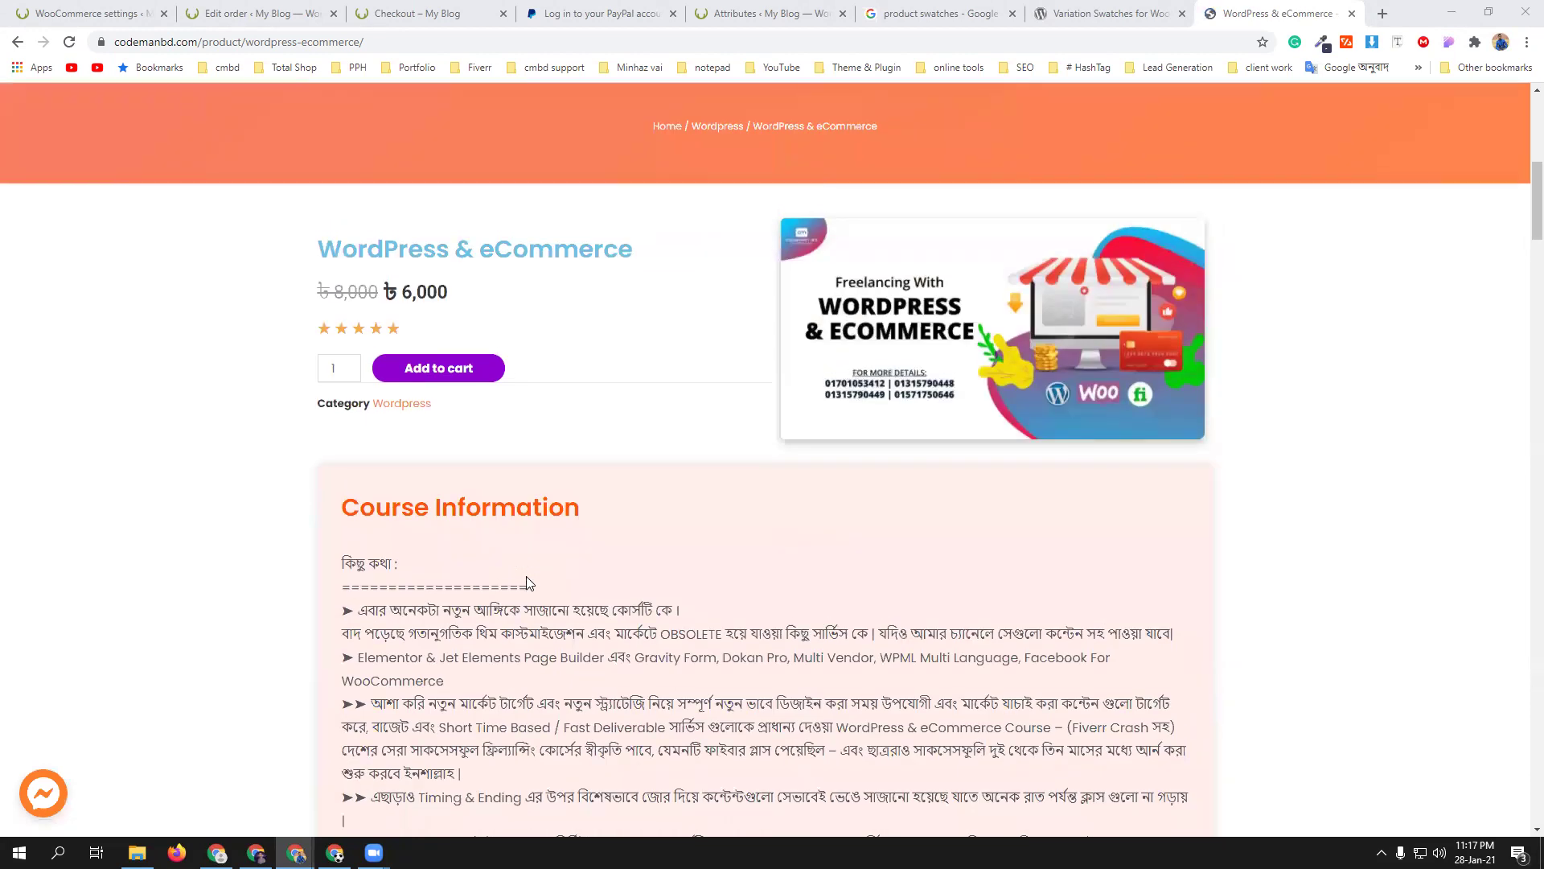
scroll(526, 576, up, 1)
click(450, 446)
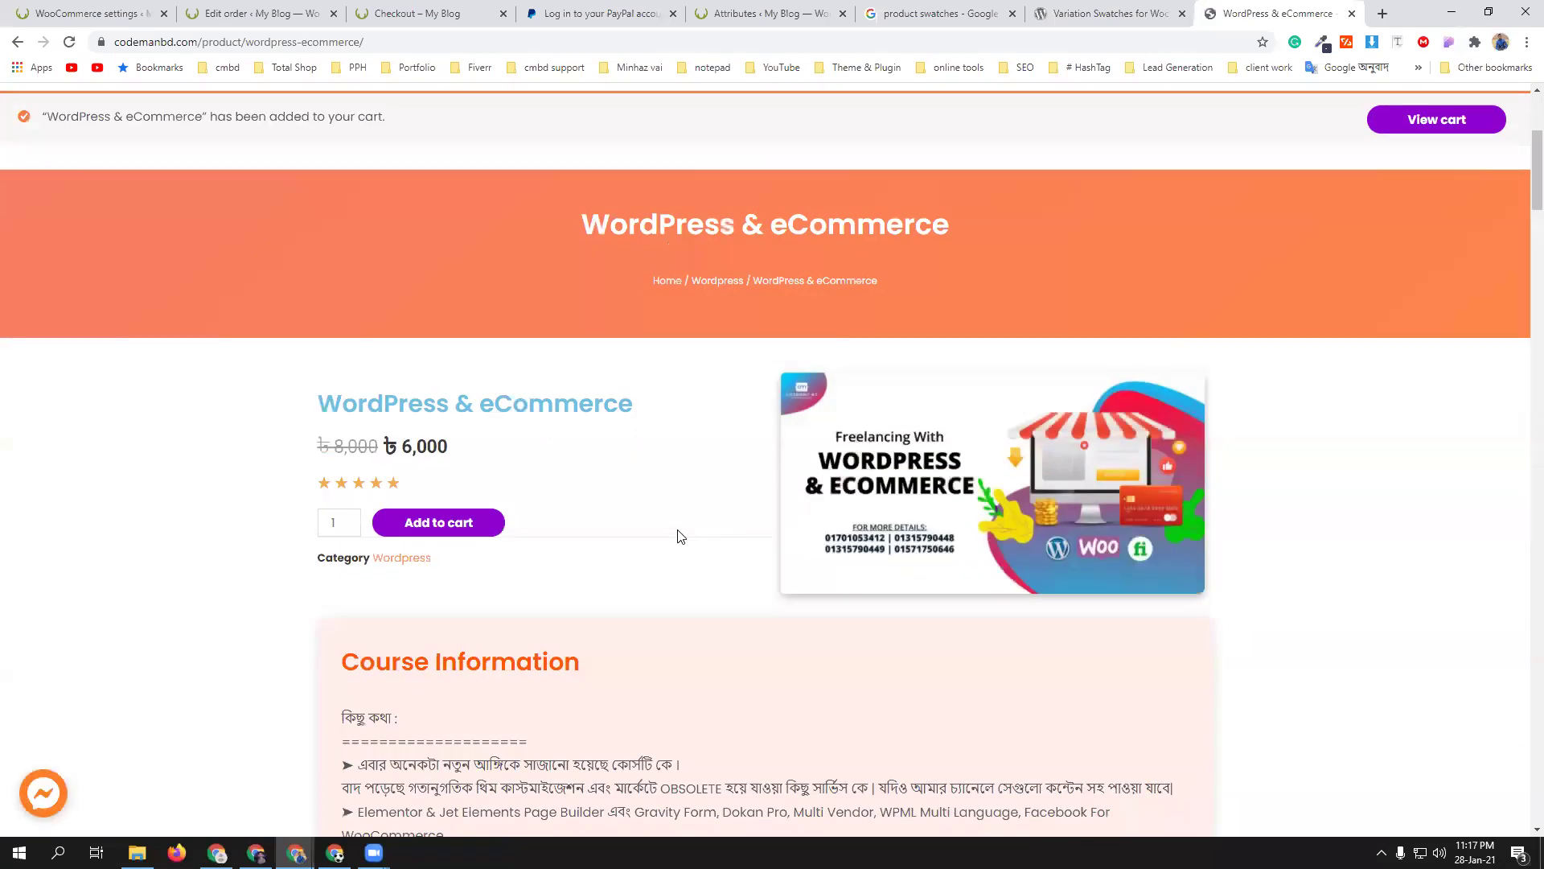
scroll(678, 537, up, 4)
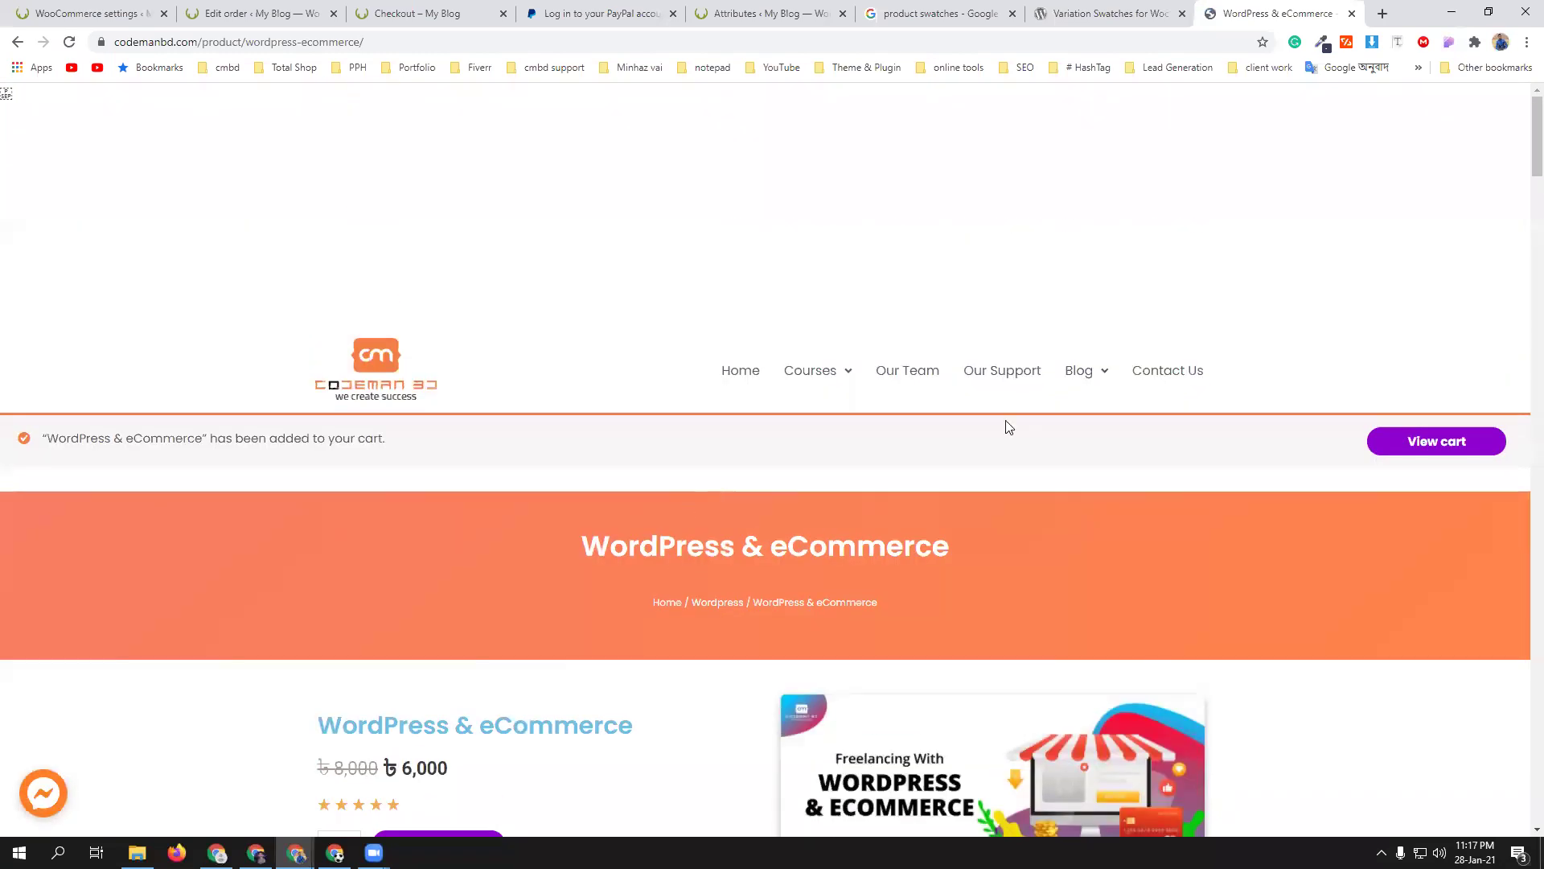
click(1435, 443)
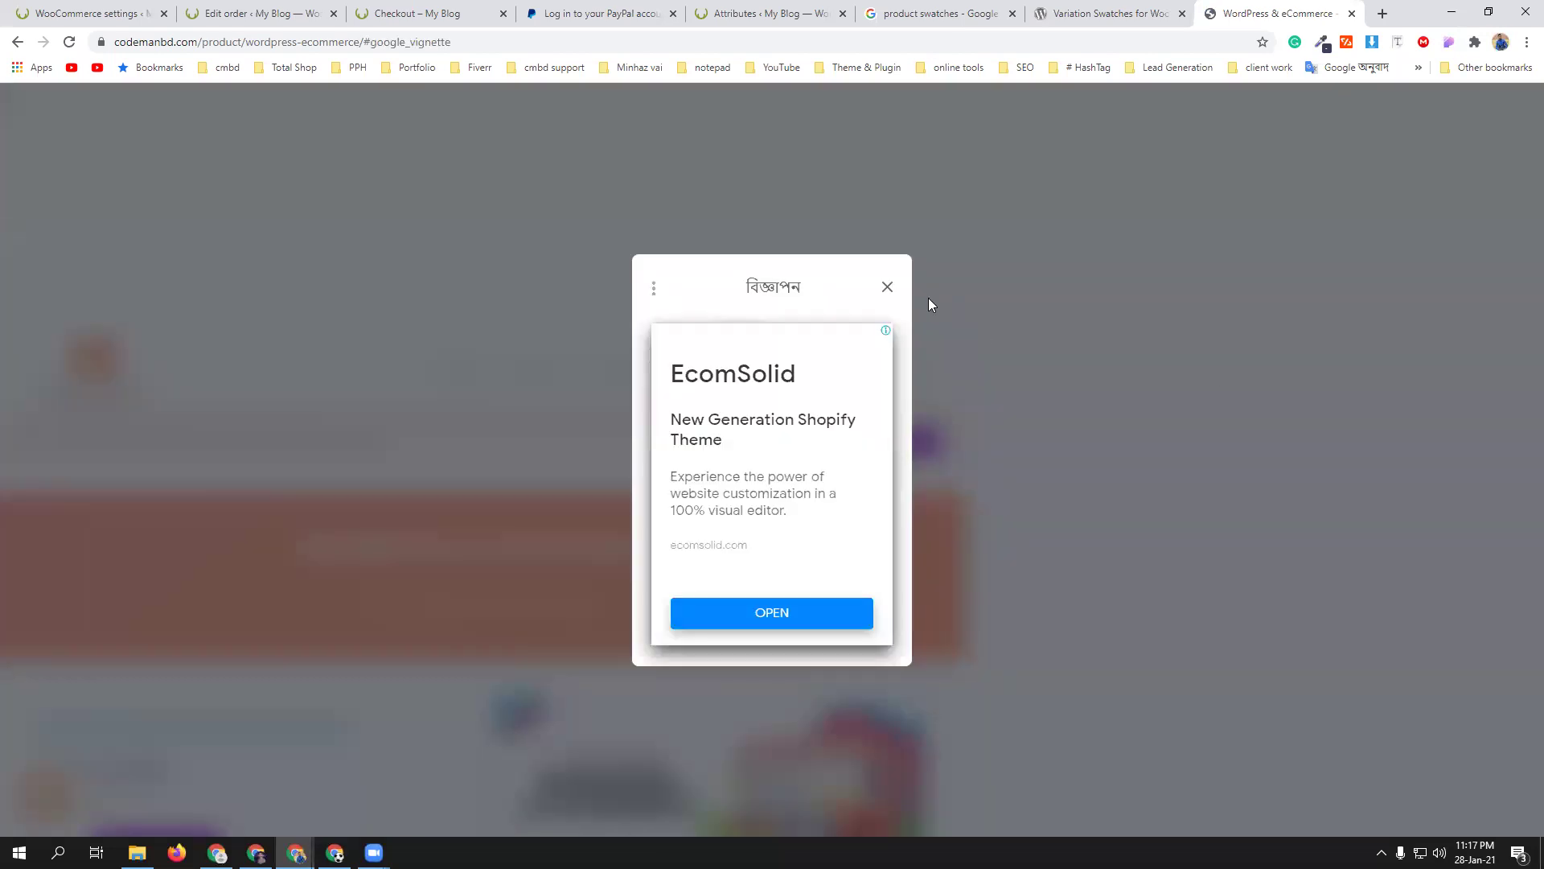
click(887, 288)
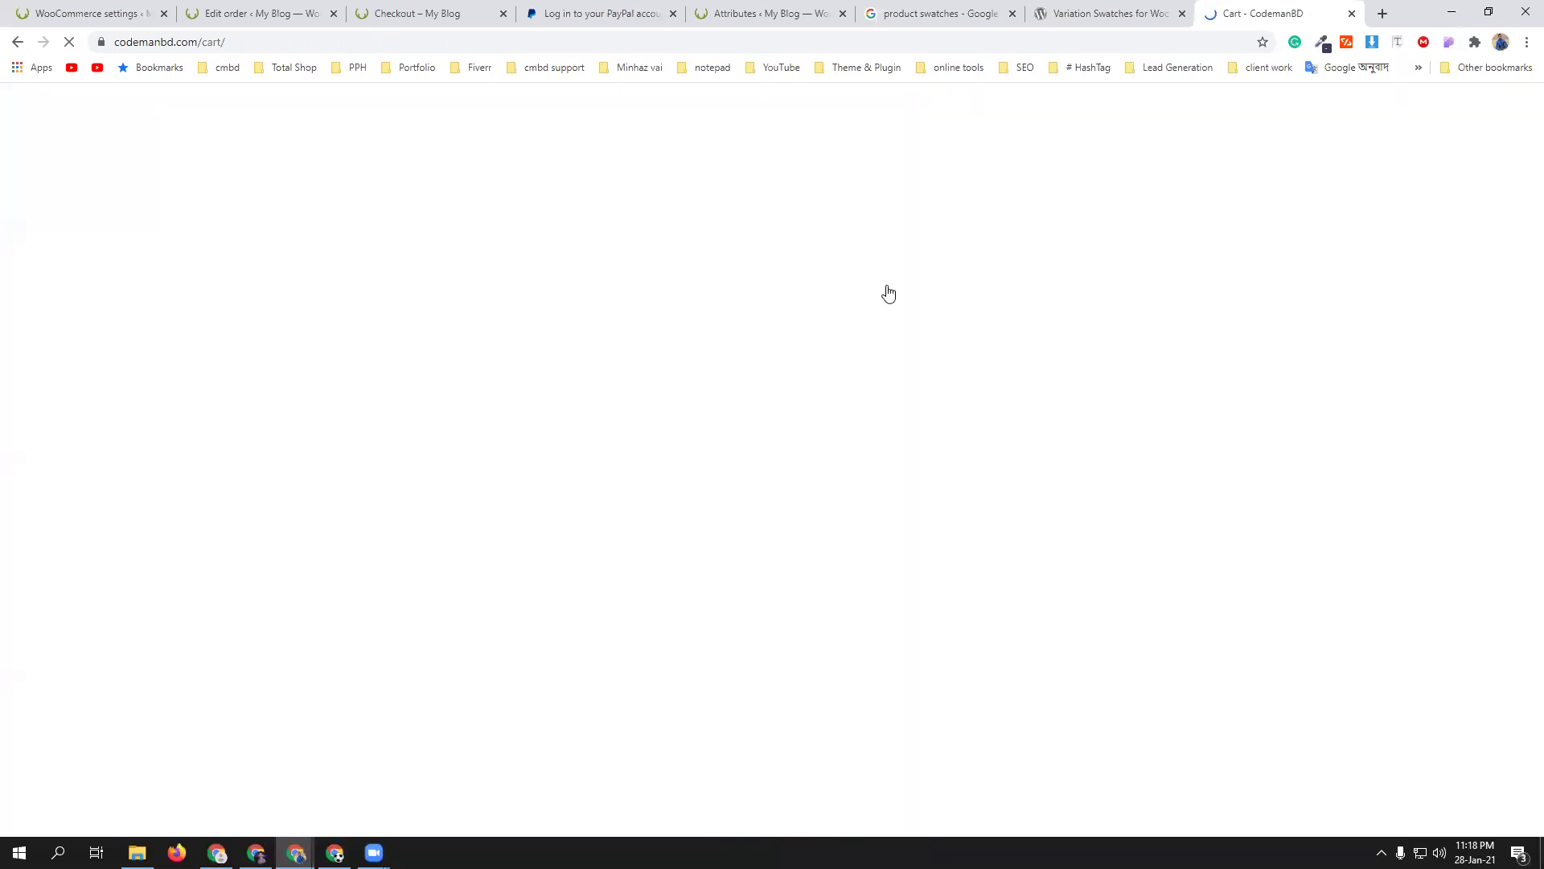
- Proceed from the CodemanBD cart to the checkout page
scroll(776, 483, down, 3)
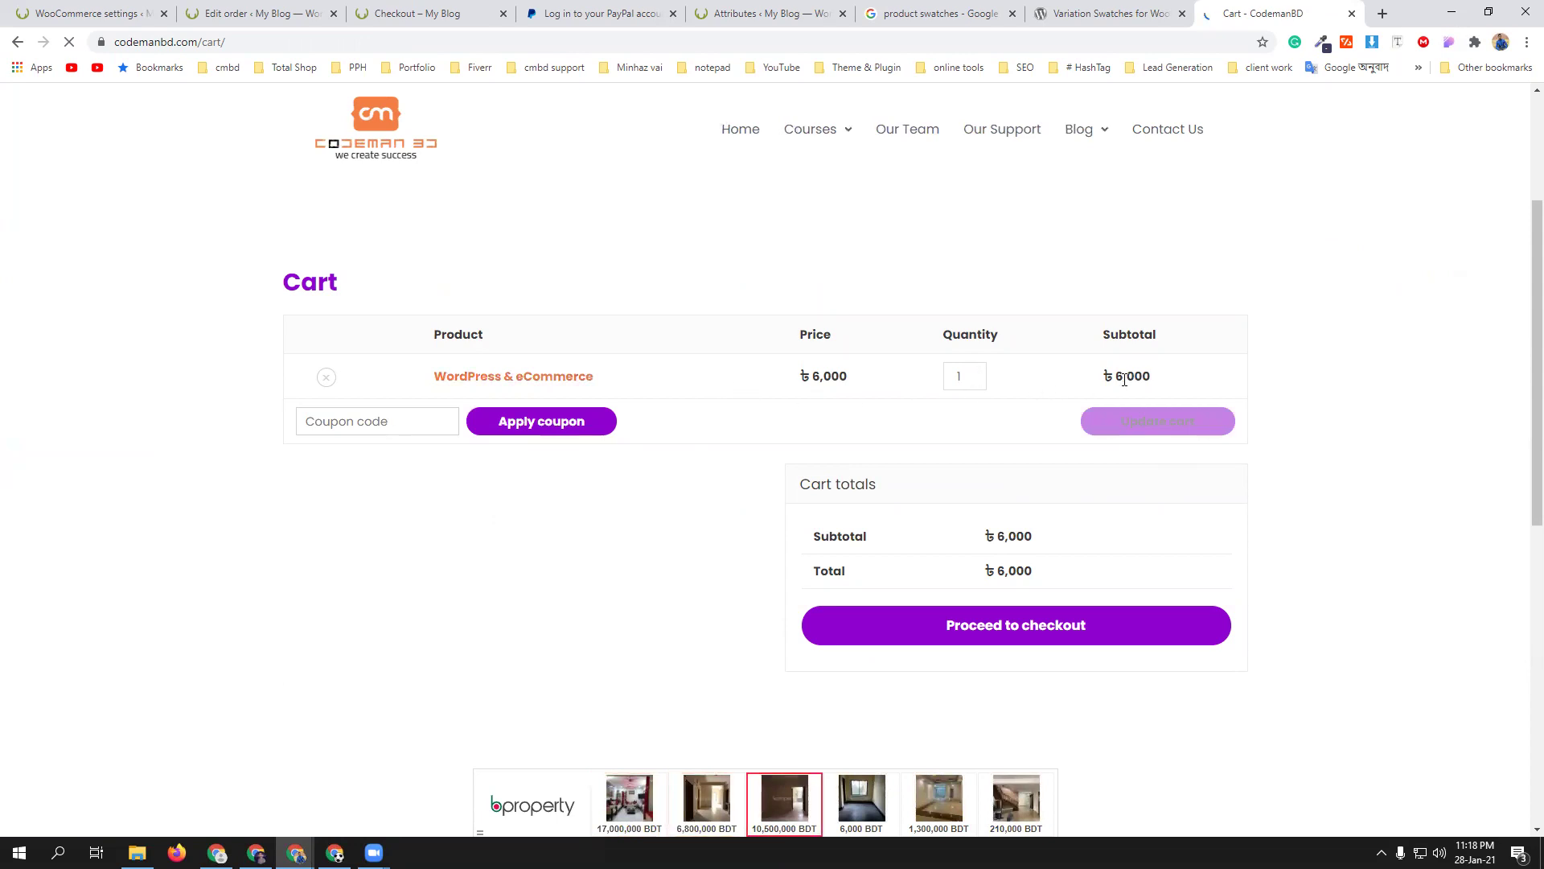
scroll(672, 631, down, 2)
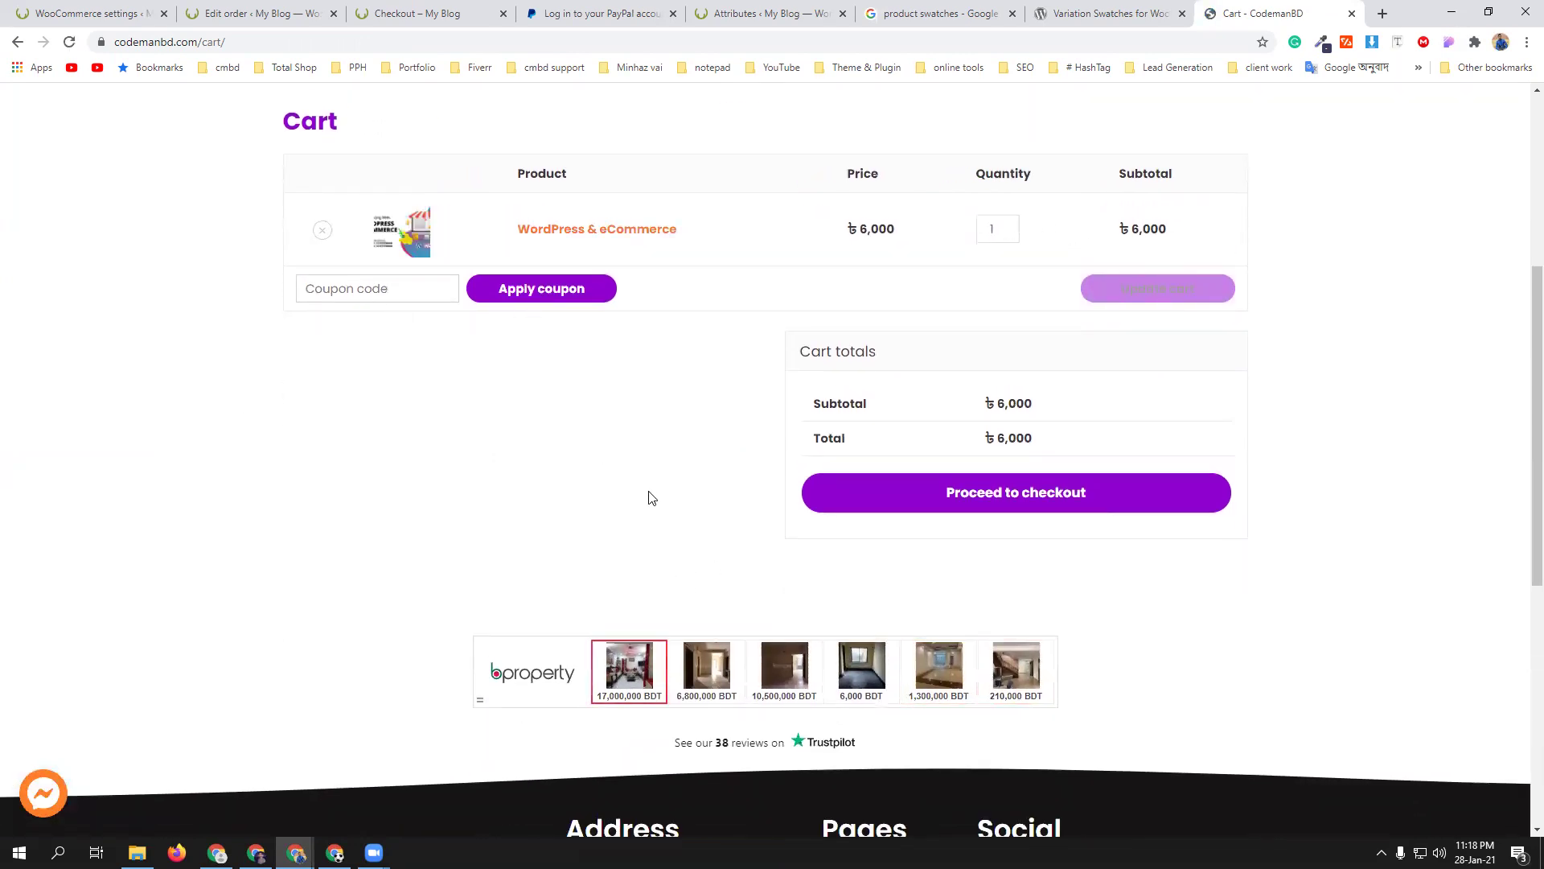
scroll(651, 498, down, 1)
click(987, 421)
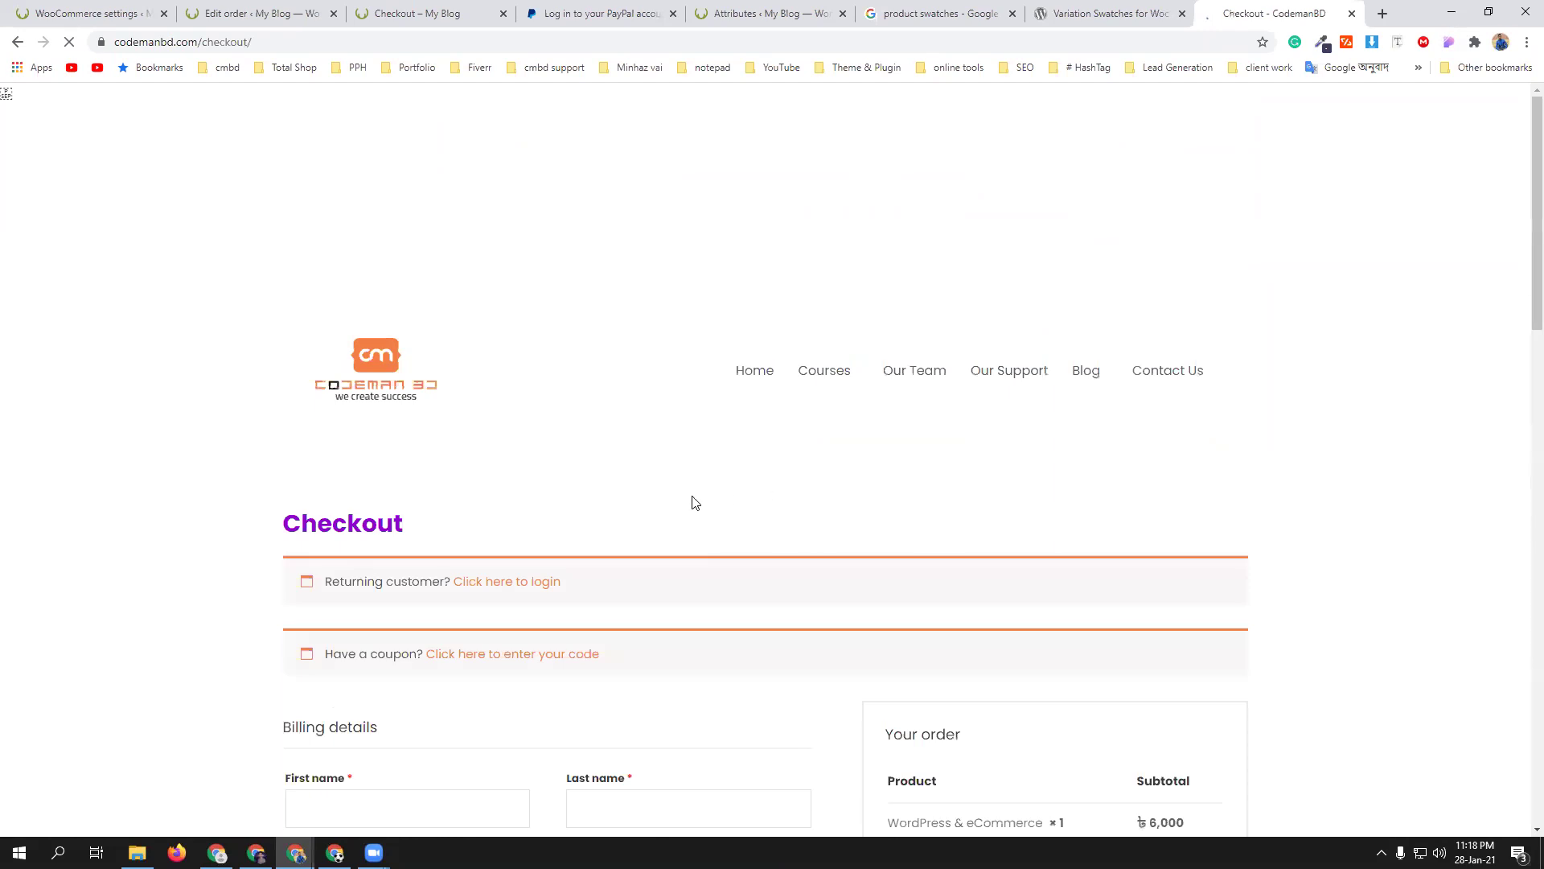
scroll(658, 499, down, 1)
scroll(375, 555, down, 4)
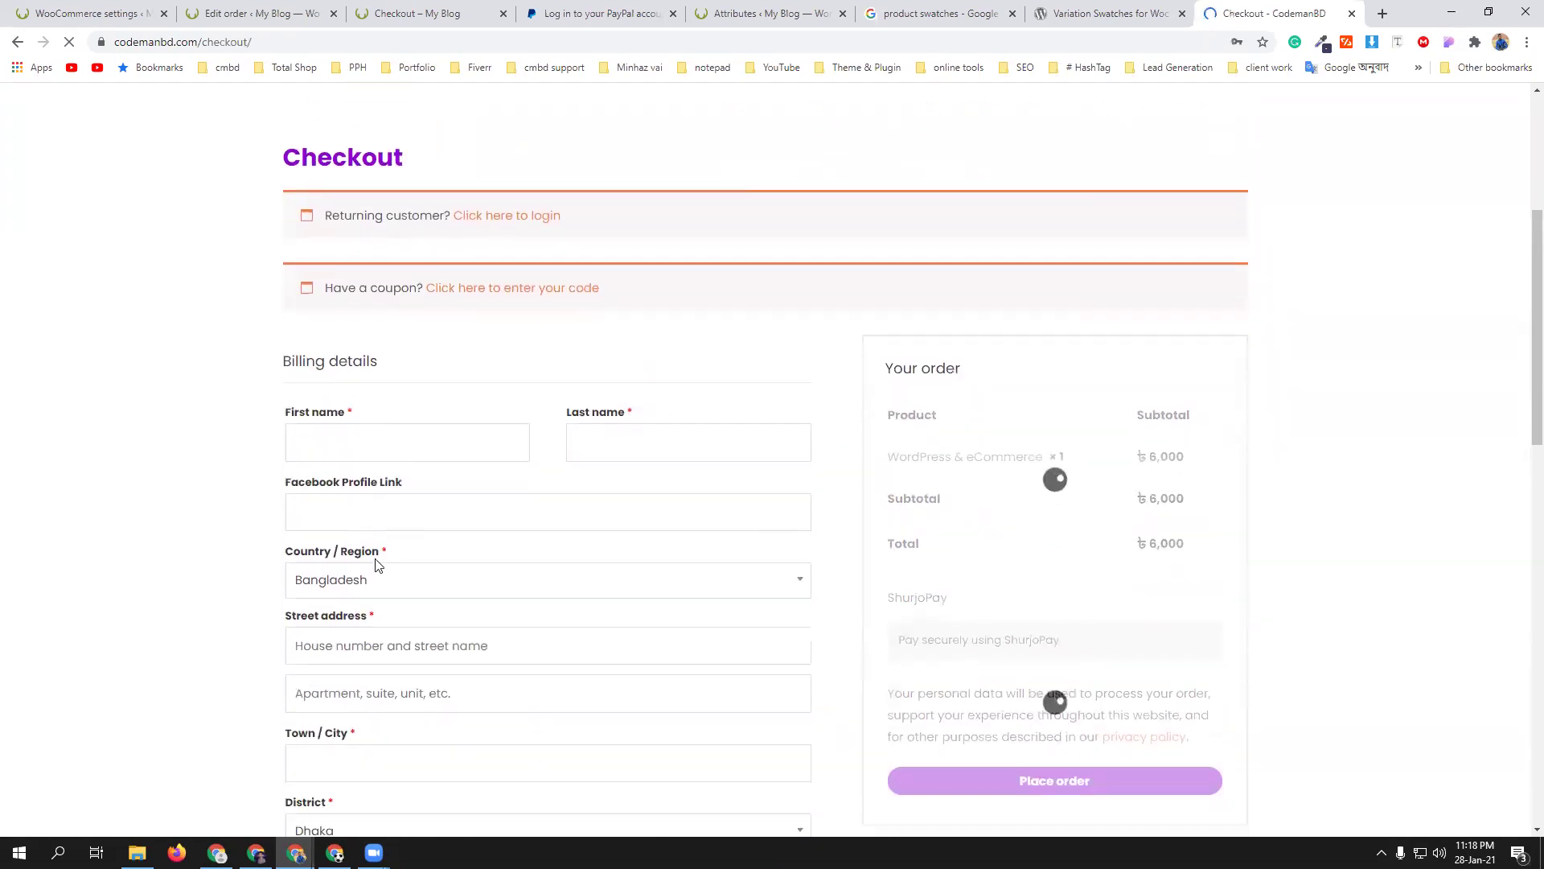
scroll(375, 564, down, 1)
- Autofill the billing name, address, phone and e-mail from saved browser entries
click(371, 406)
click(351, 448)
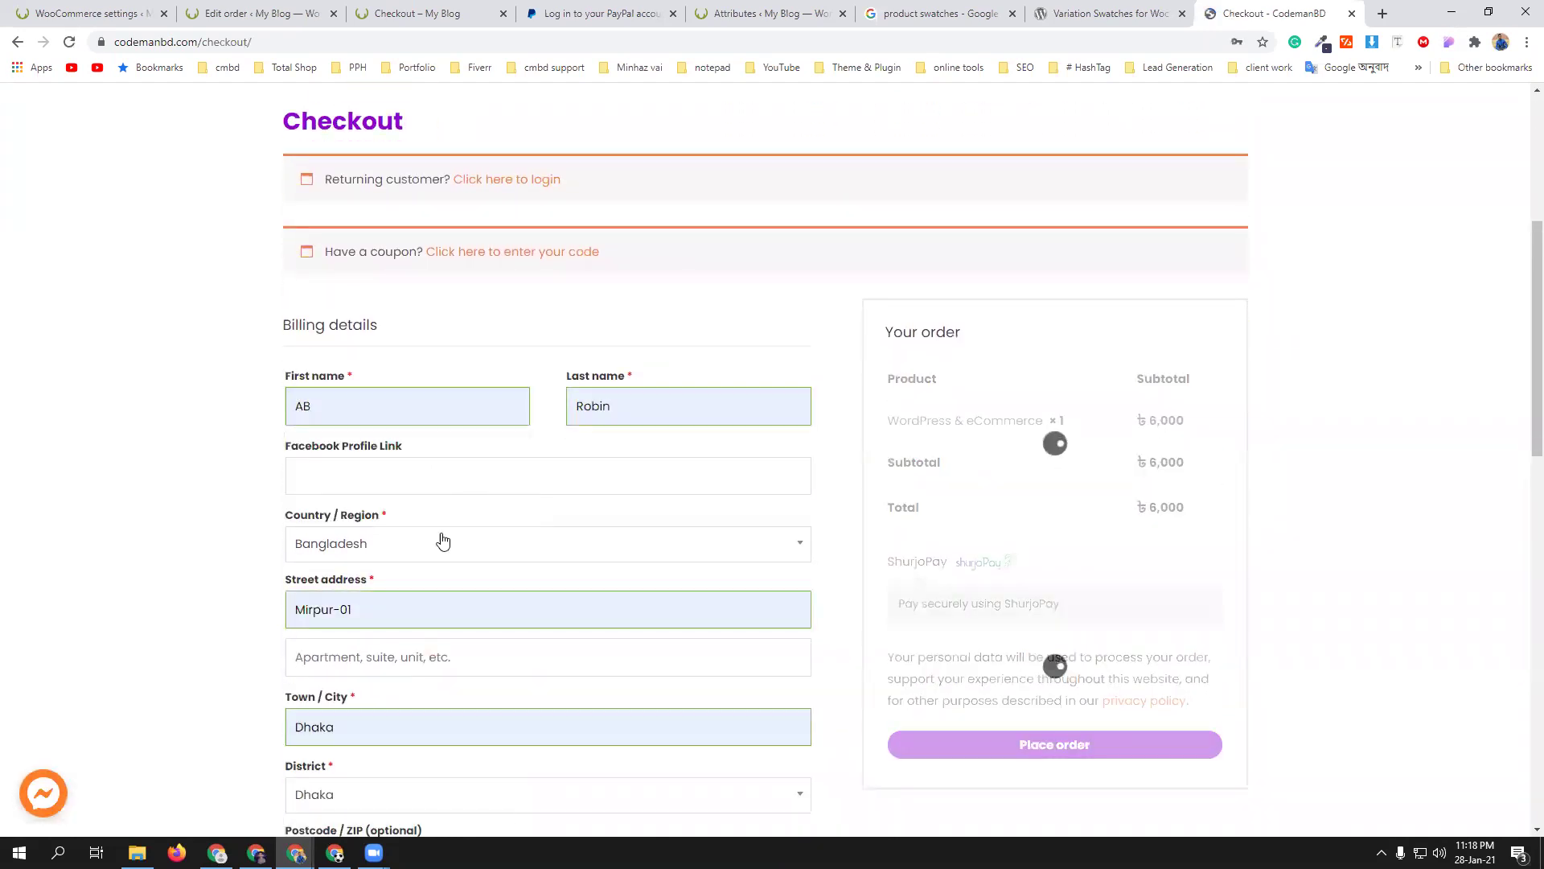
scroll(443, 541, down, 5)
click(407, 585)
click(366, 665)
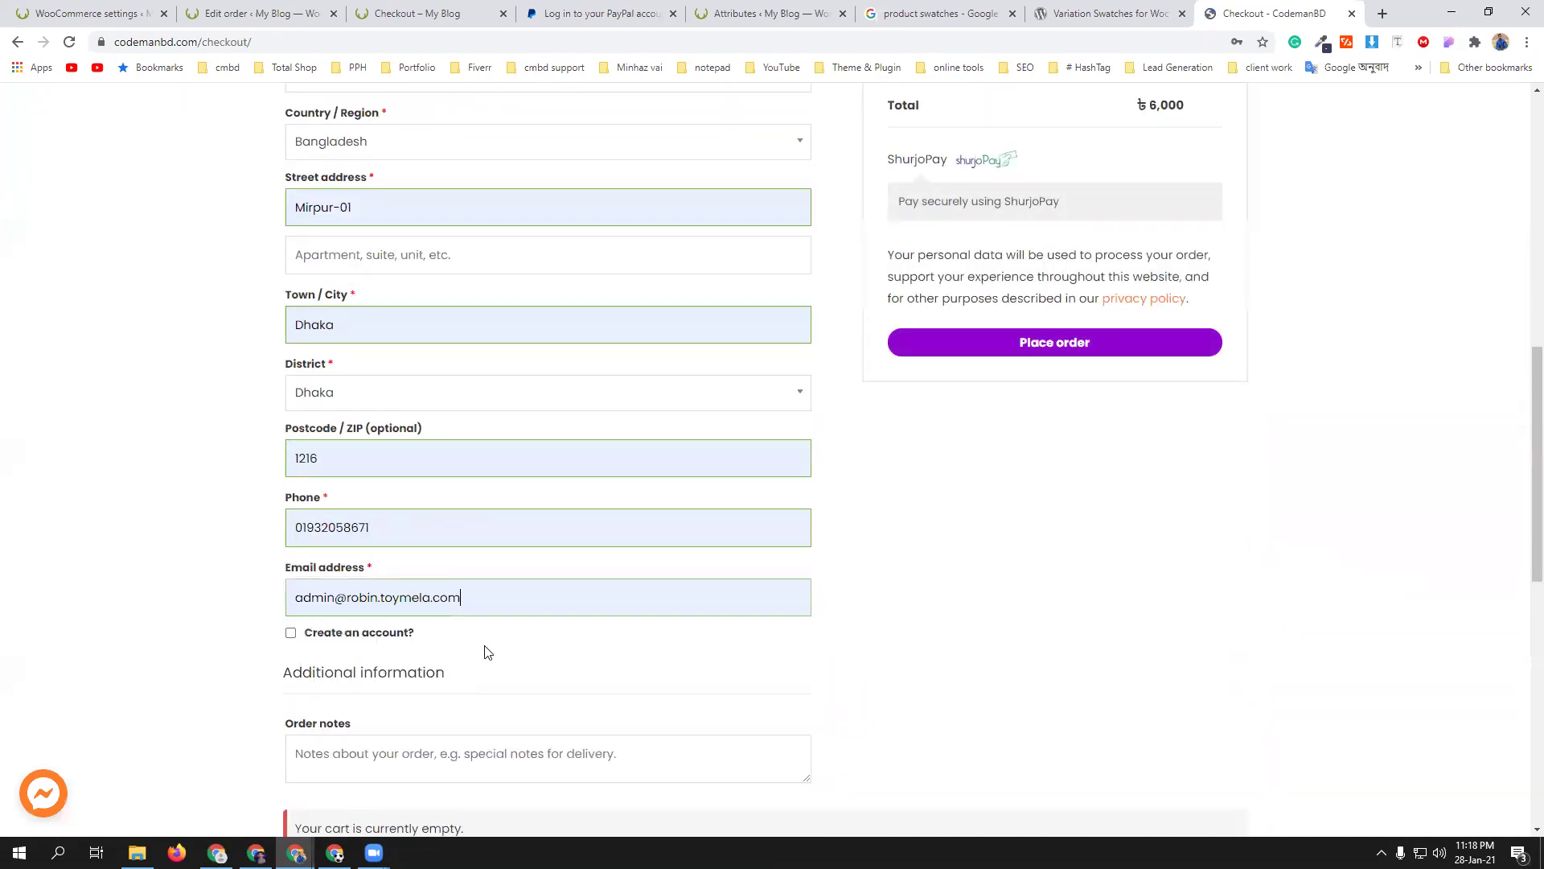
scroll(933, 640, down, 3)
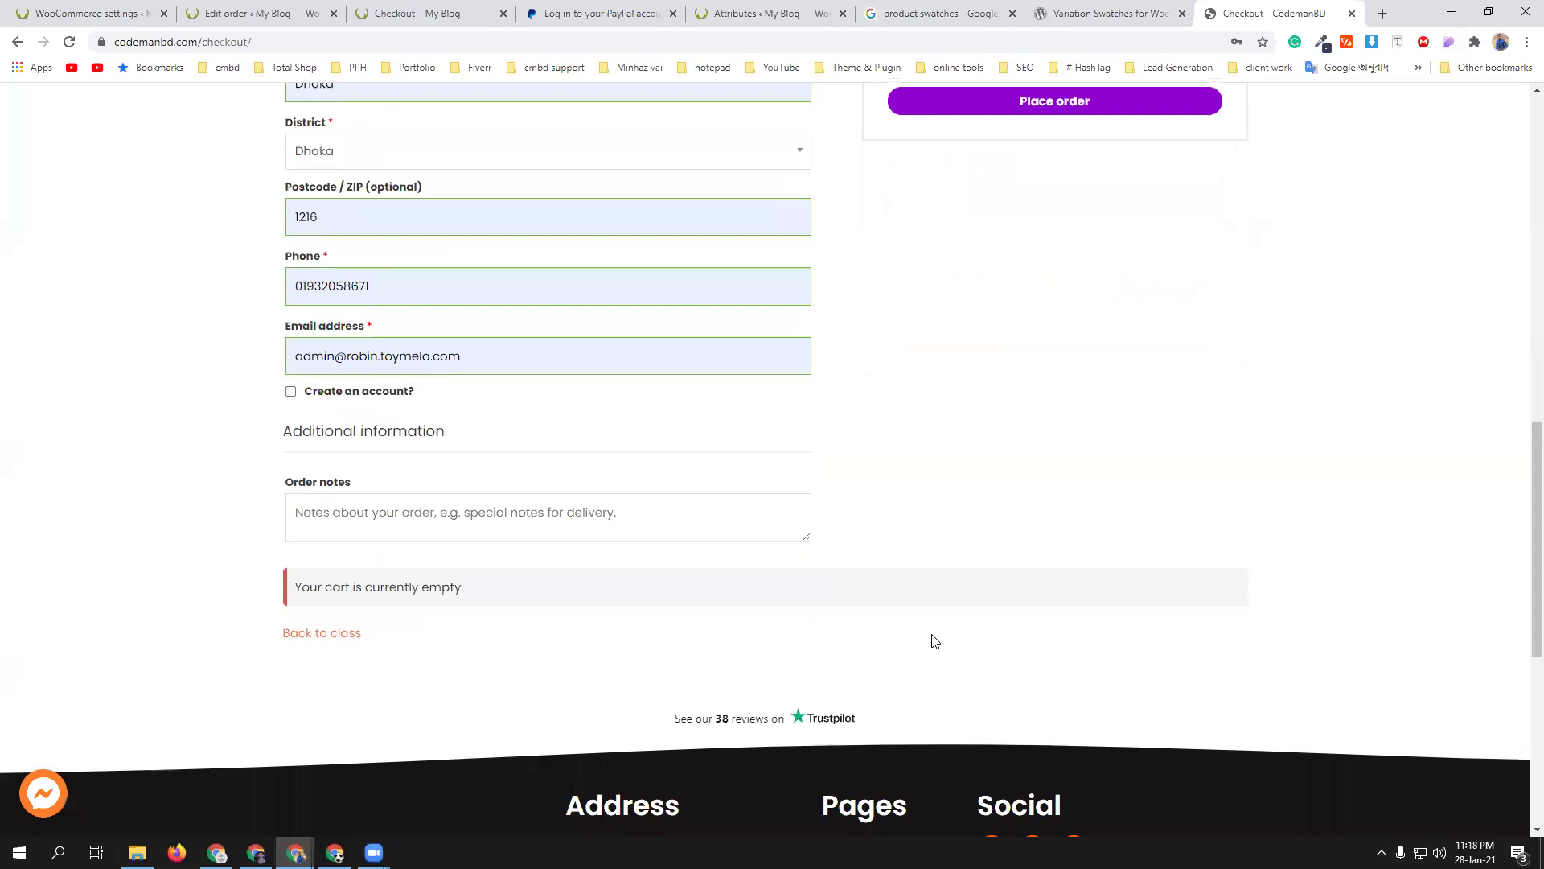
scroll(920, 620, up, 5)
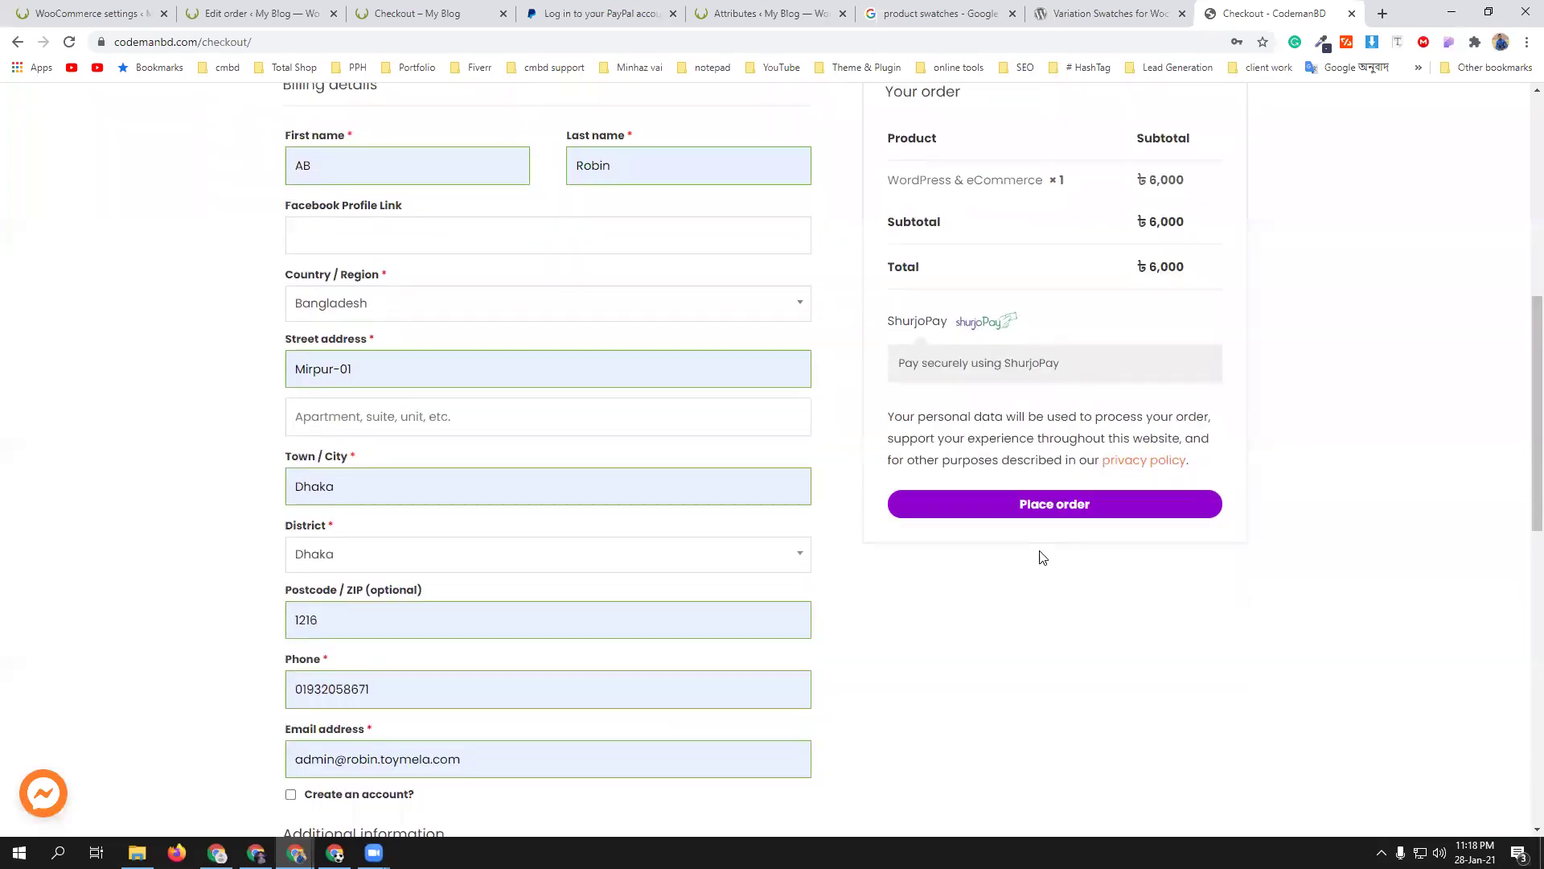
scroll(1042, 556, up, 1)
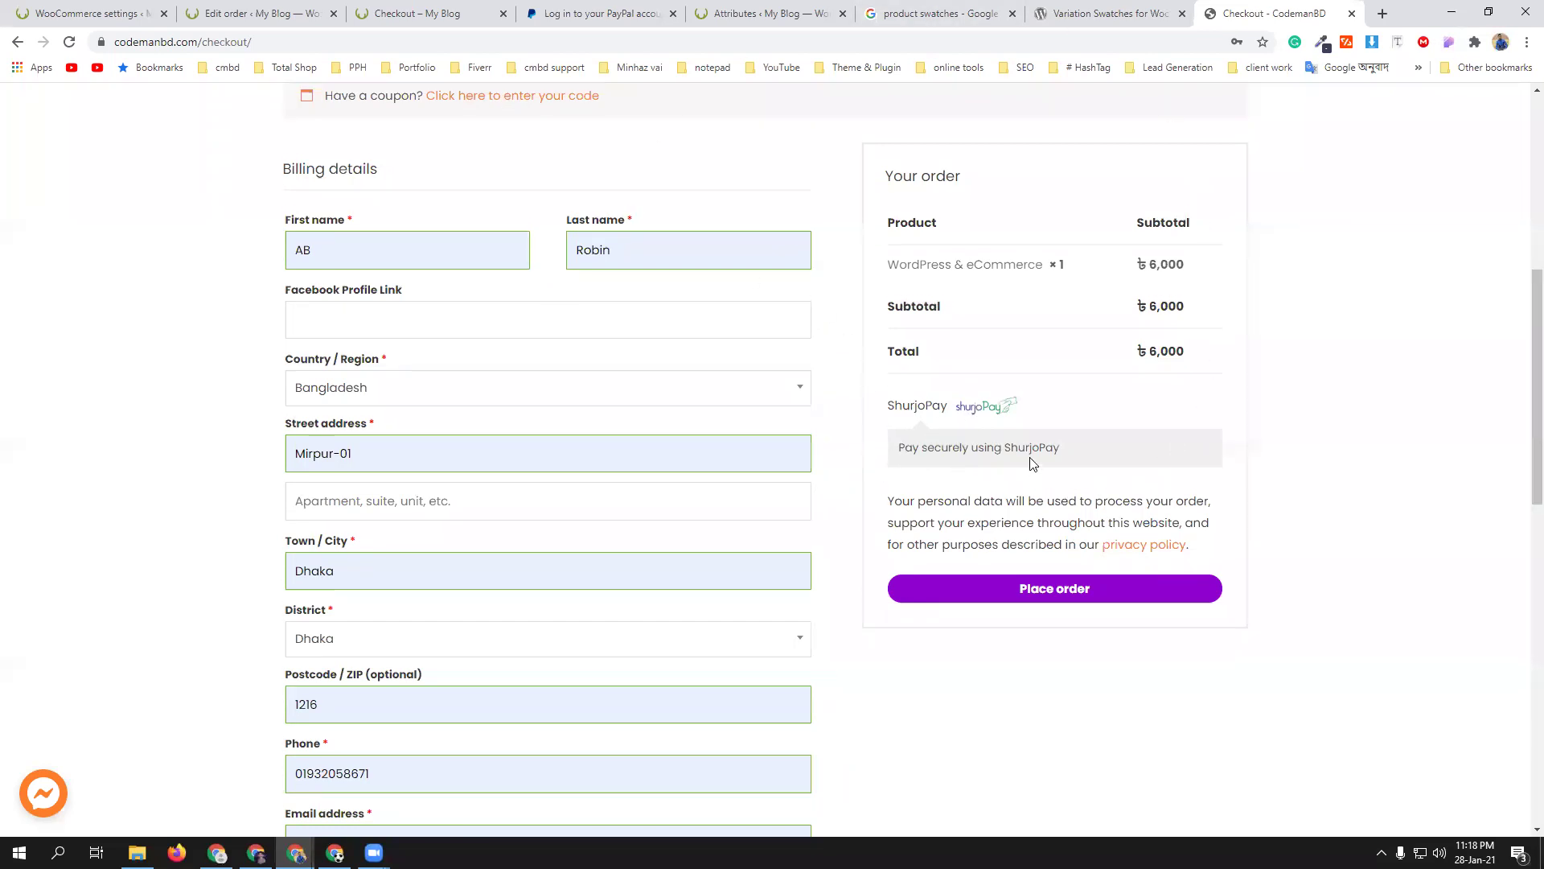
scroll(893, 414, up, 3)
scroll(1029, 543, down, 4)
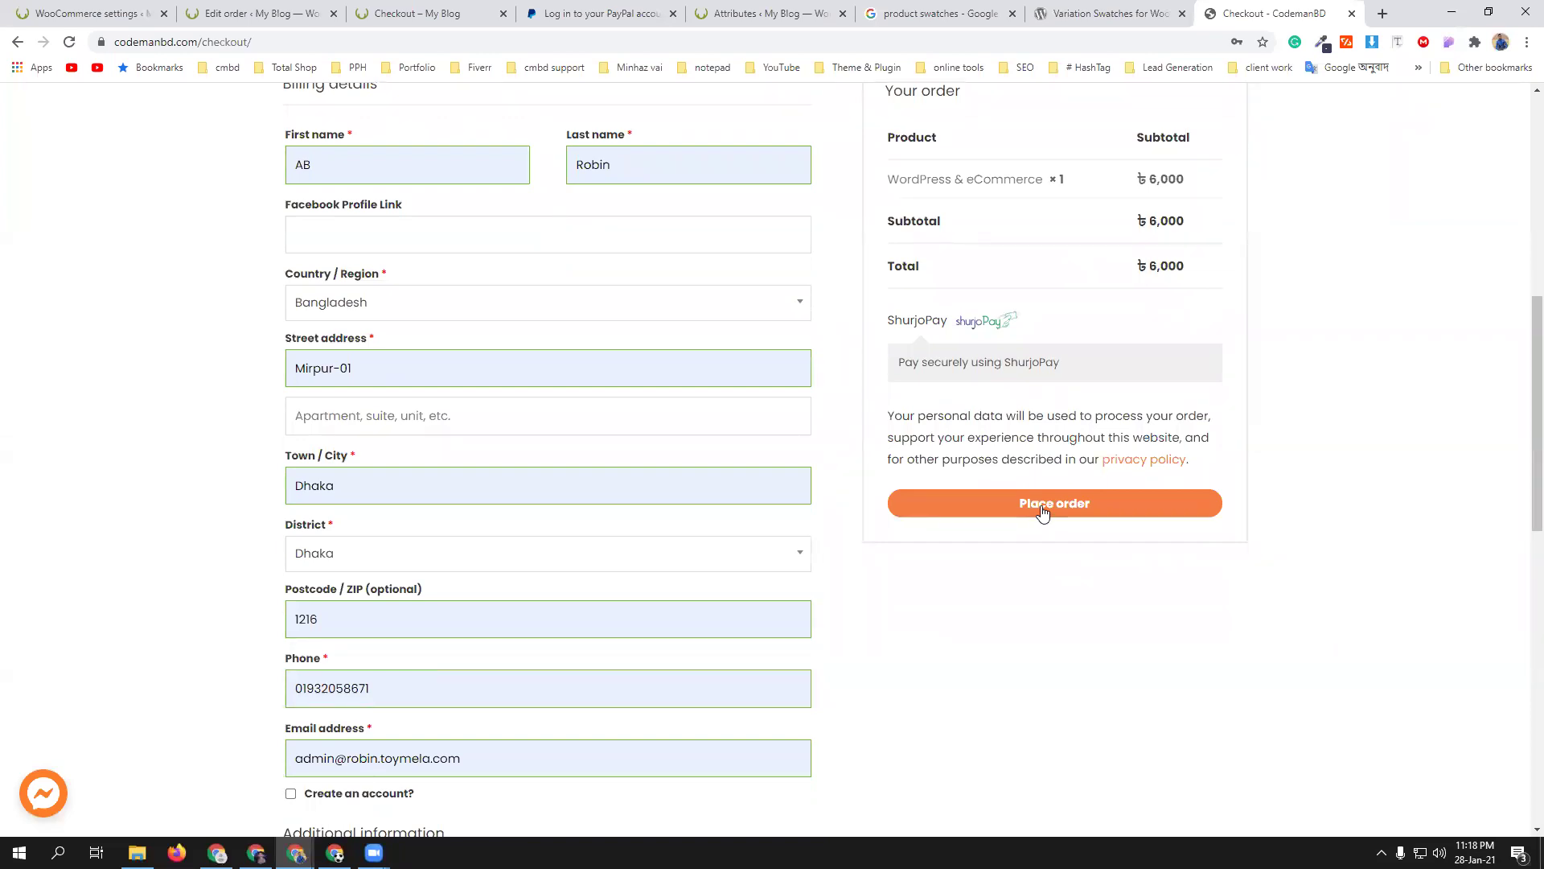
- Place the ৳6000 course order and pick bKash on the shurjoPay payment page
click(1043, 506)
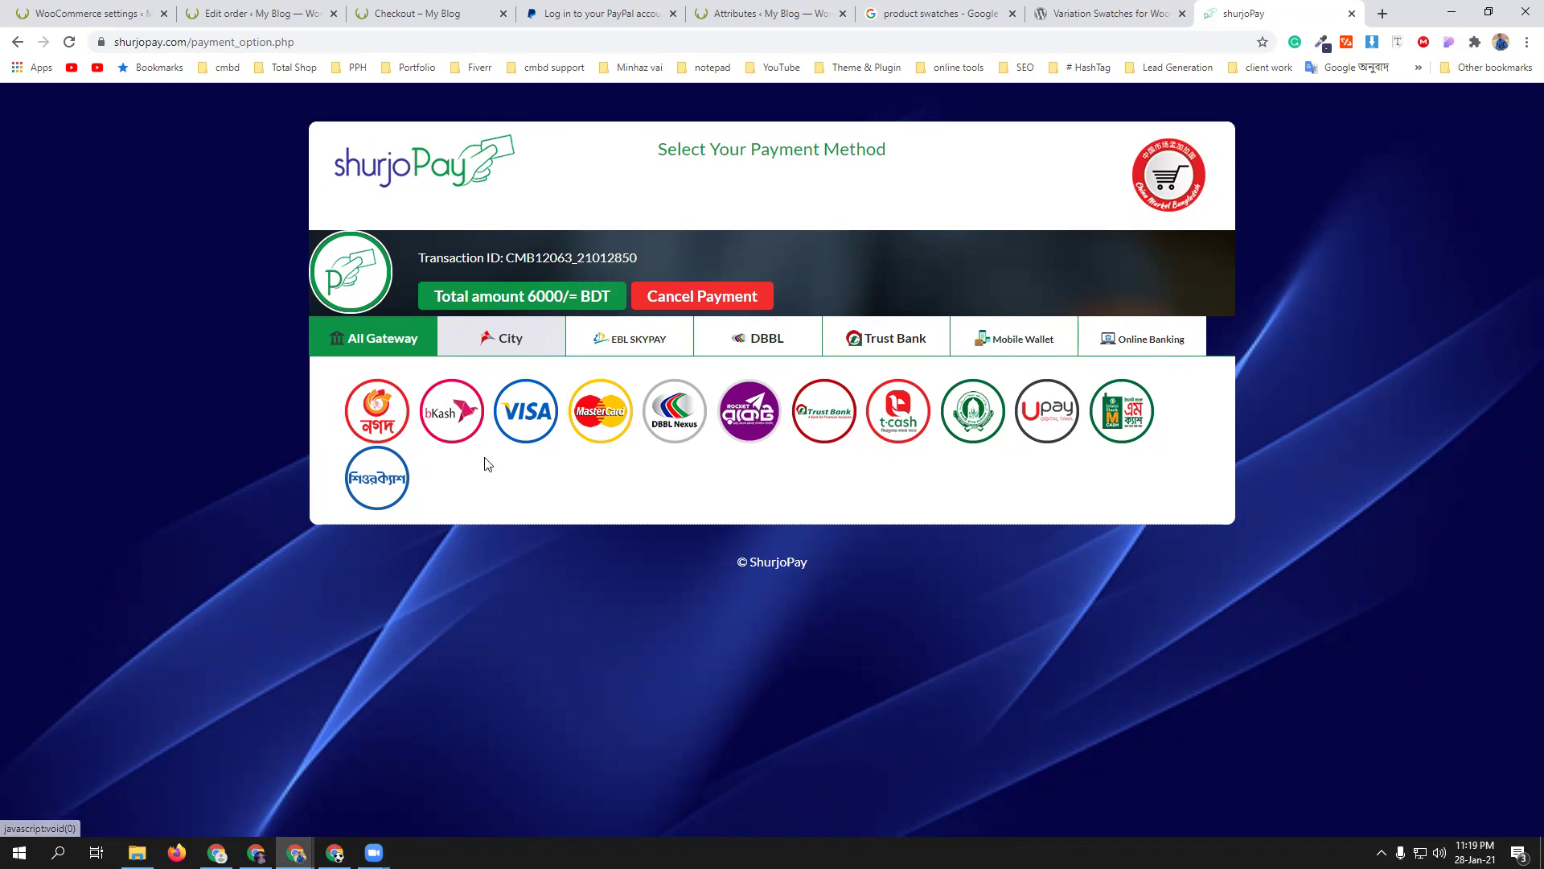
click(455, 418)
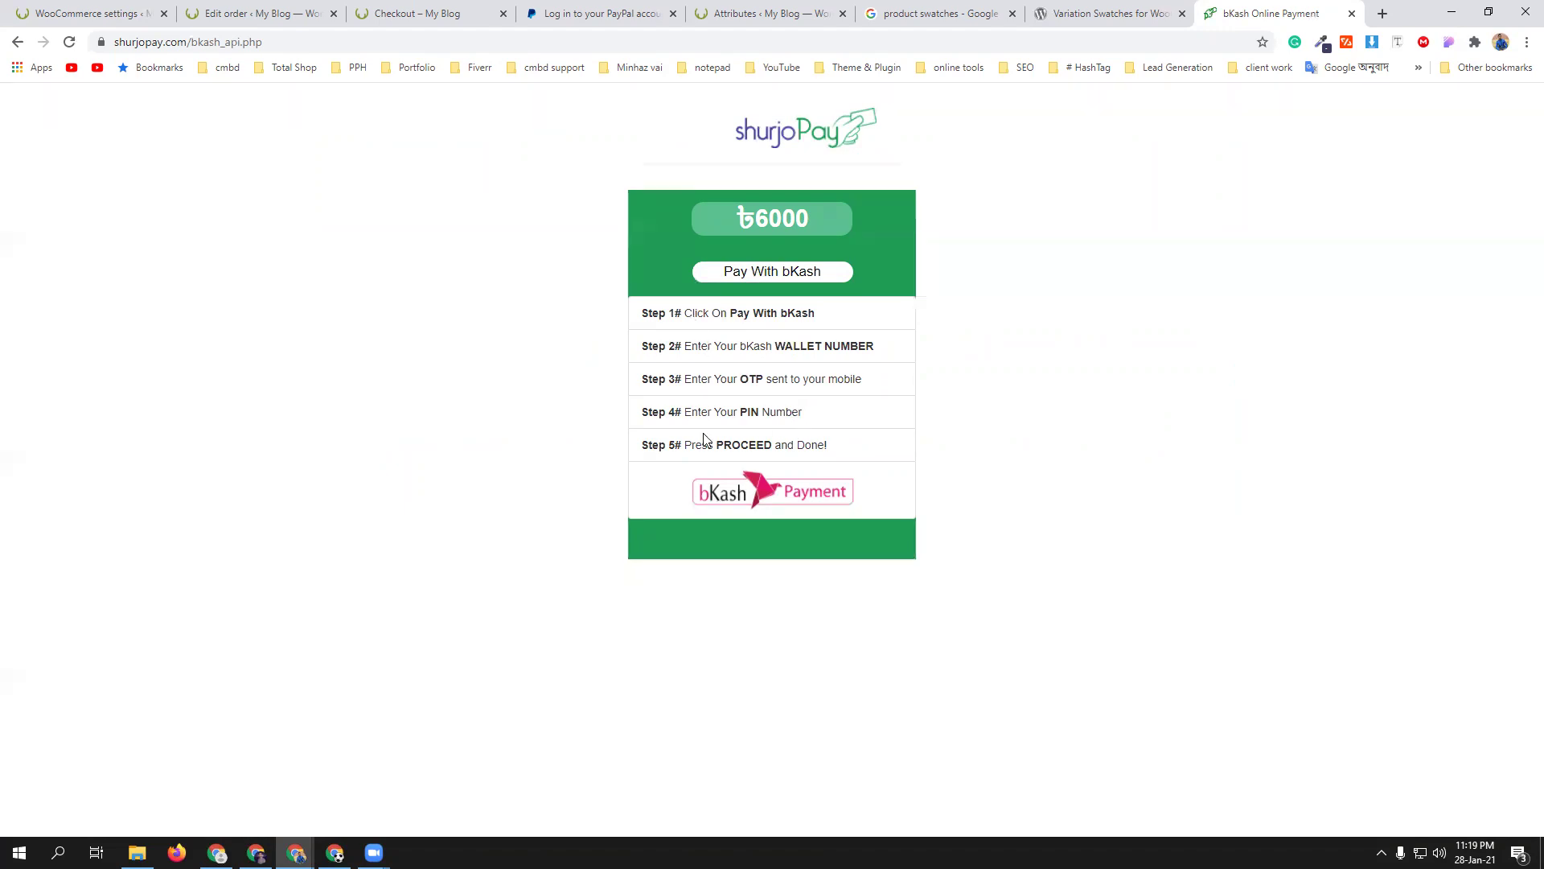
- Start the bKash payment in shurjoPay and submit the payer's bKash account number
click(747, 274)
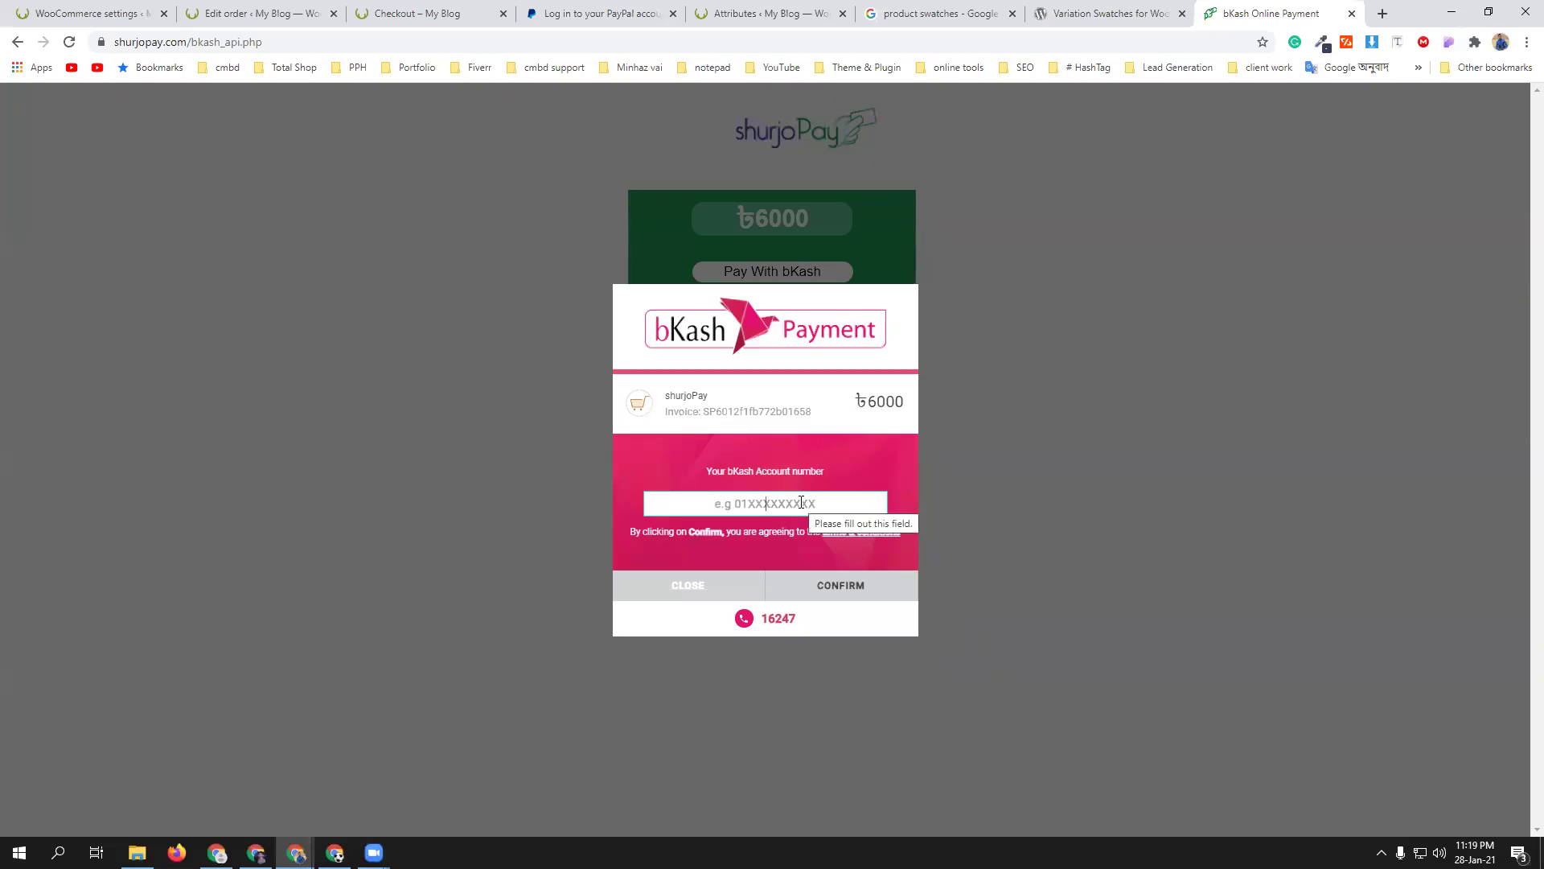
key(Return)
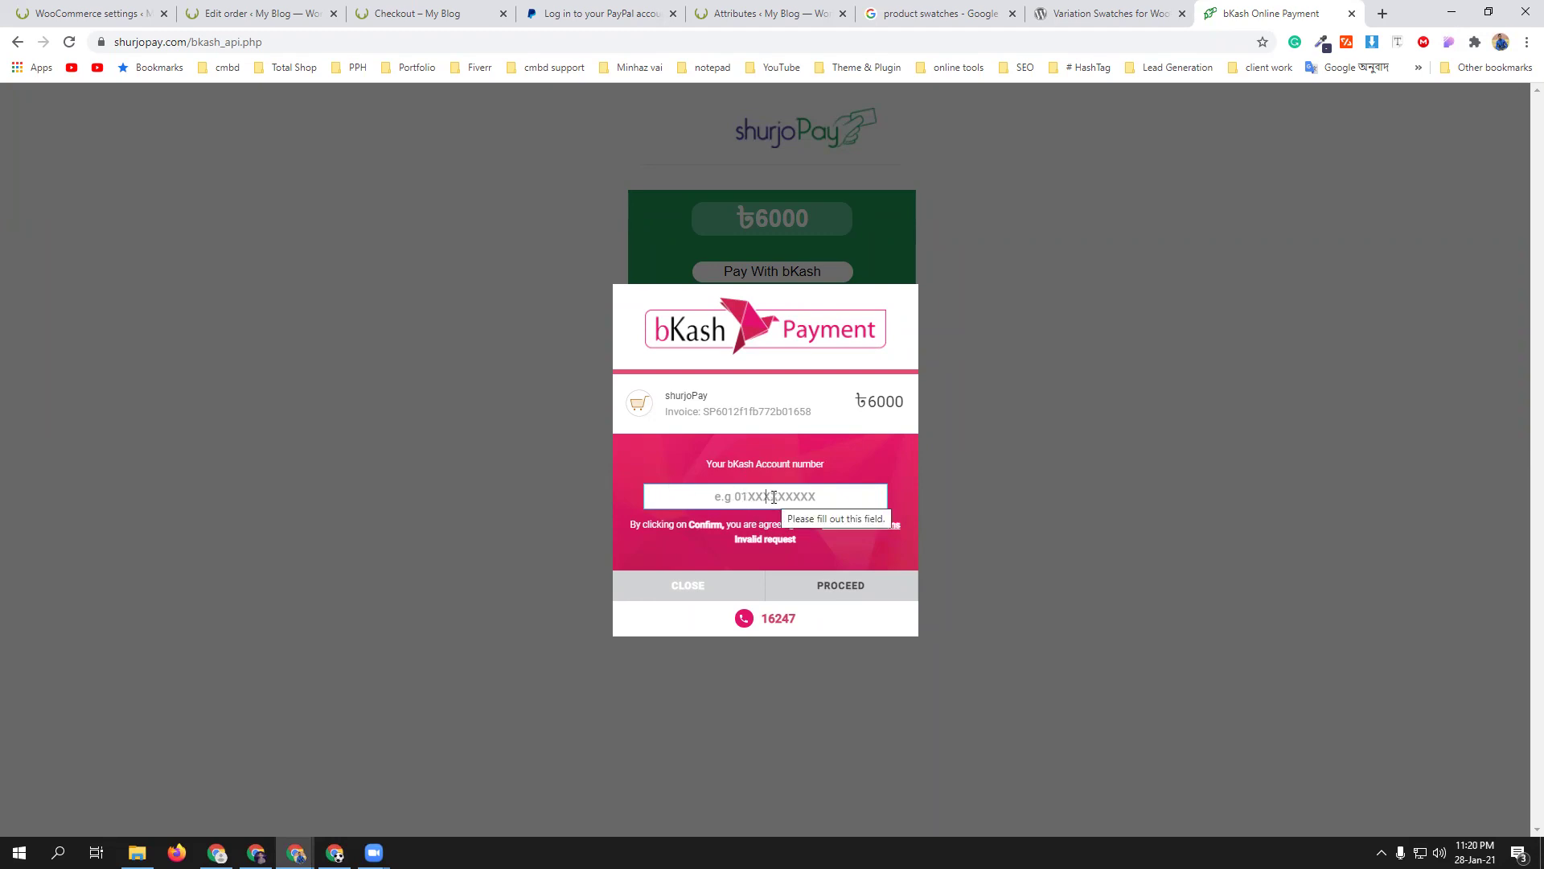
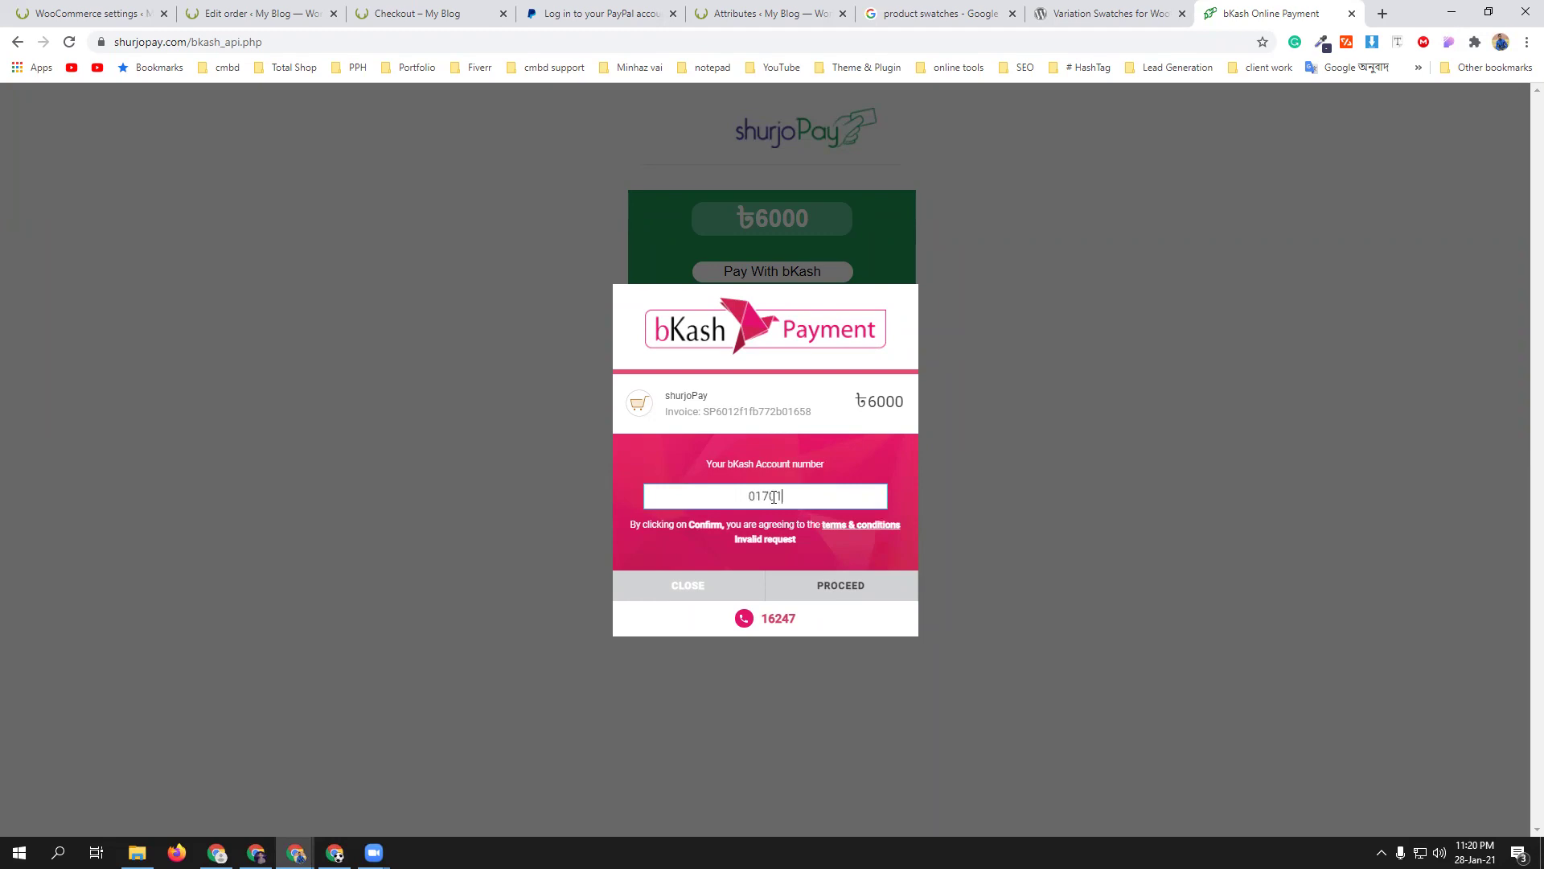
click(878, 582)
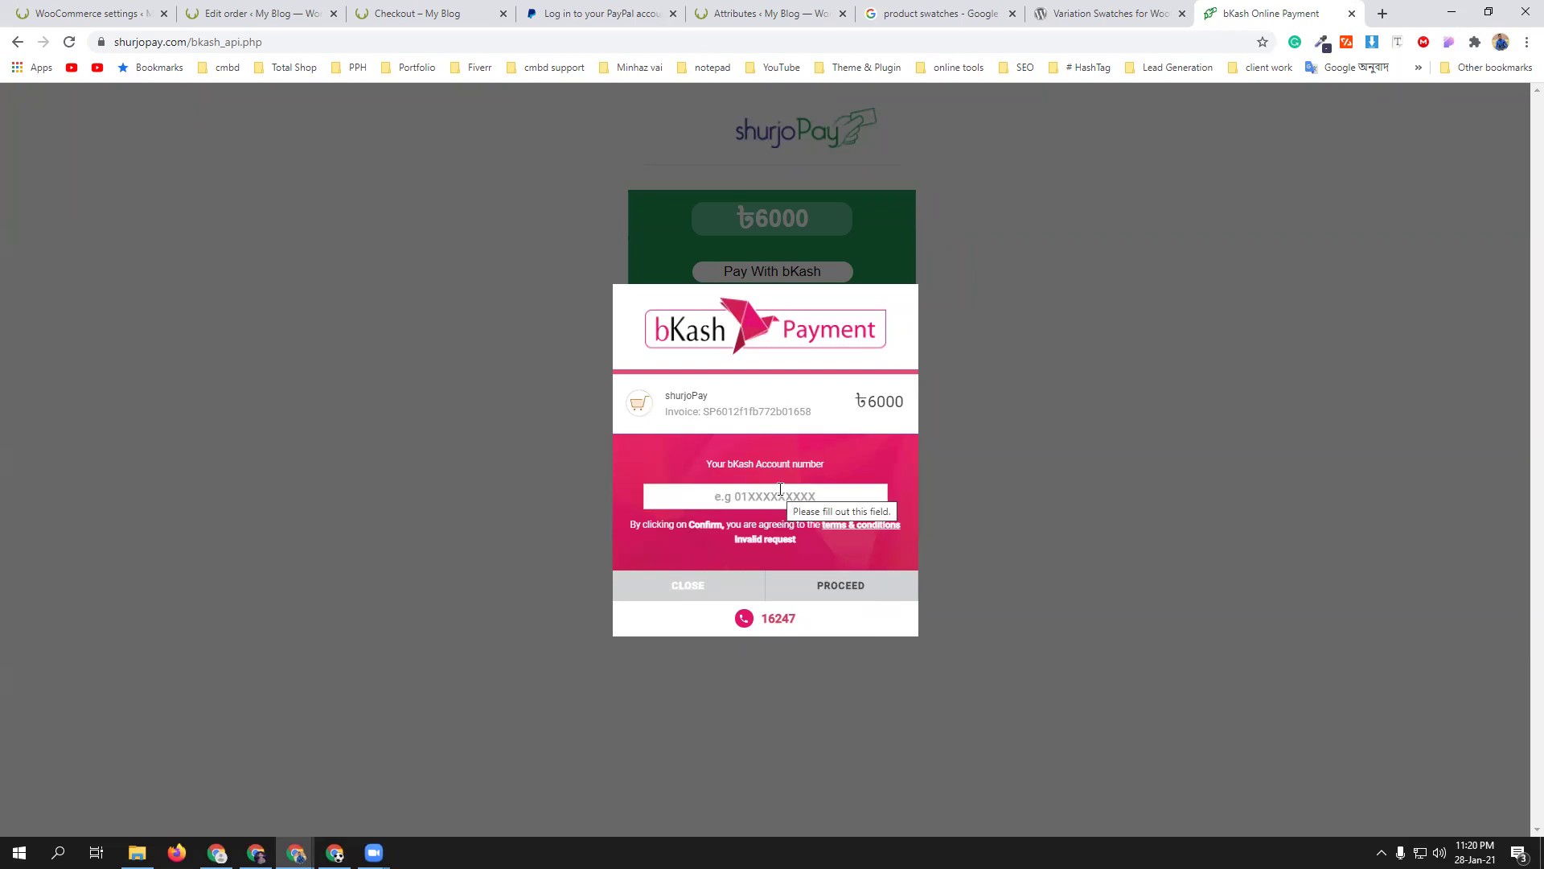
- Submit a corrected bKash account number and confirm to reach the verification-code step
click(740, 495)
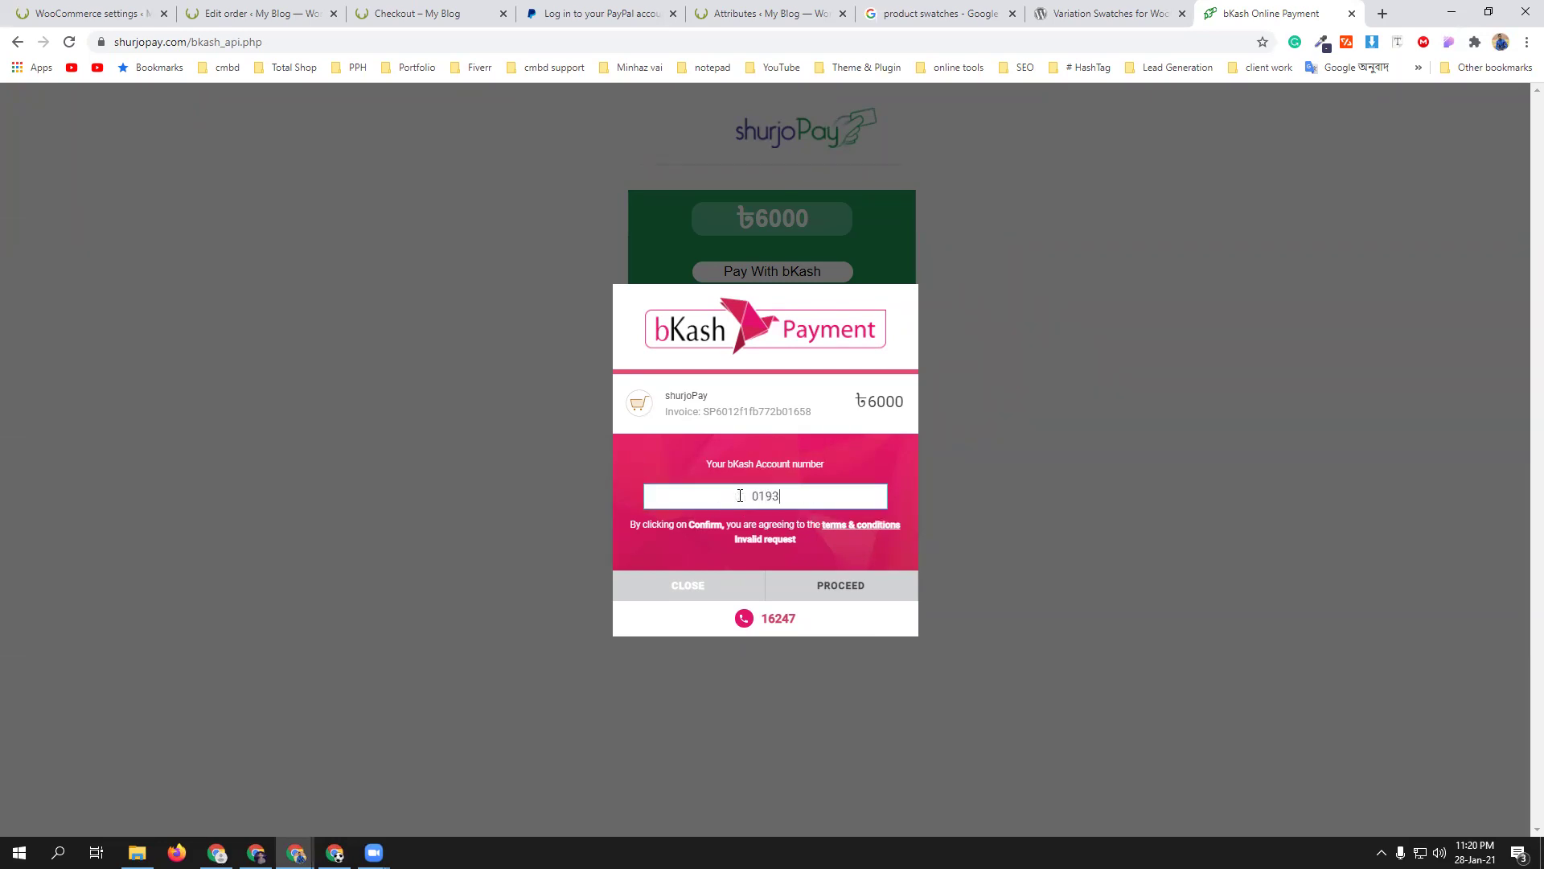
click(859, 585)
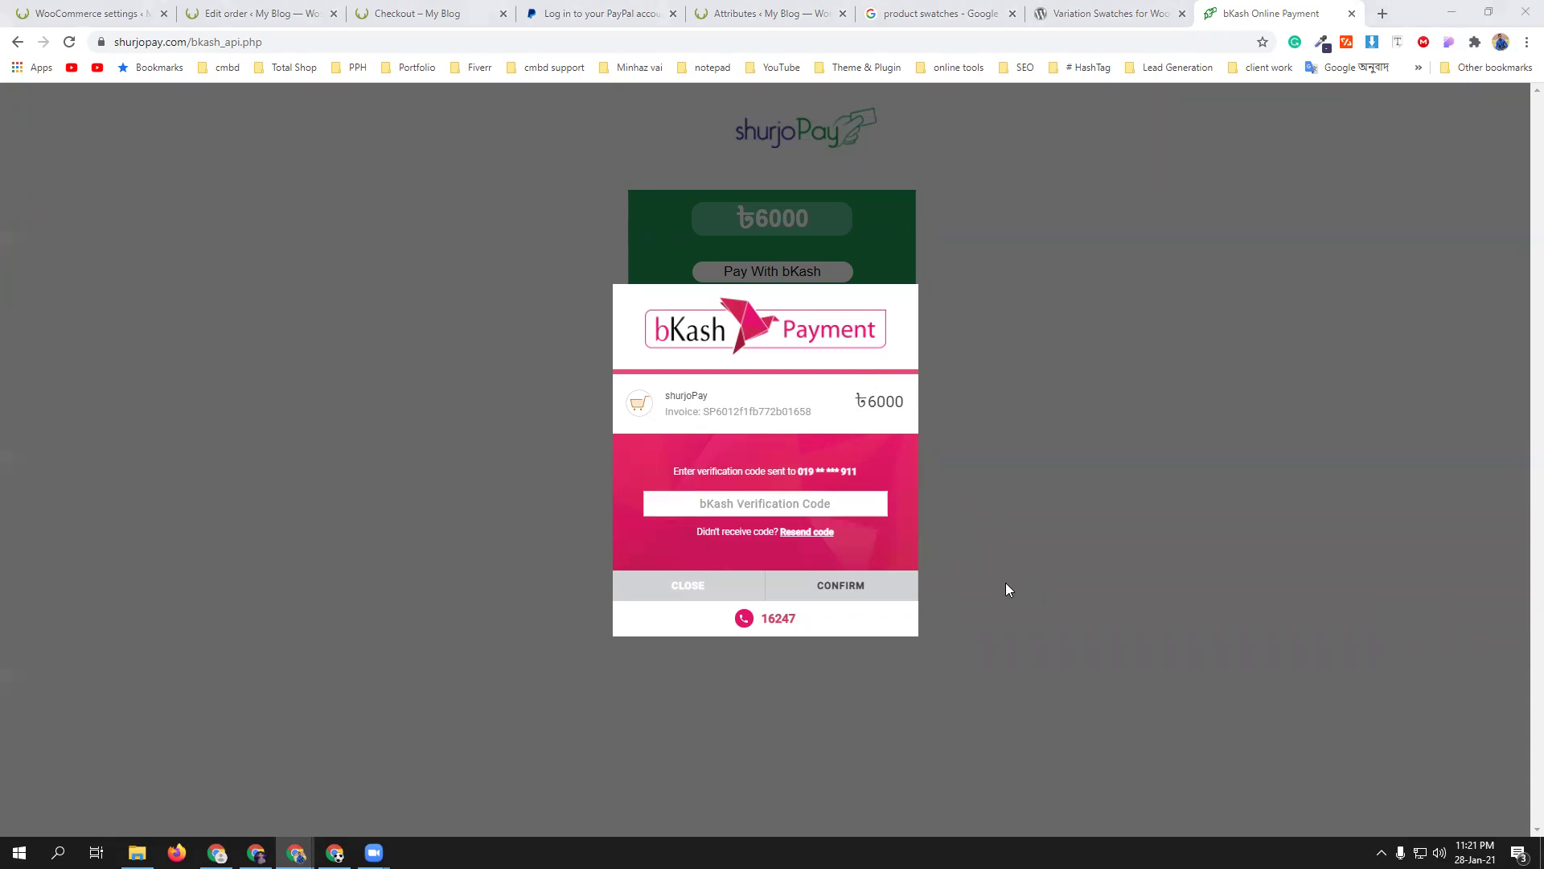
click(787, 501)
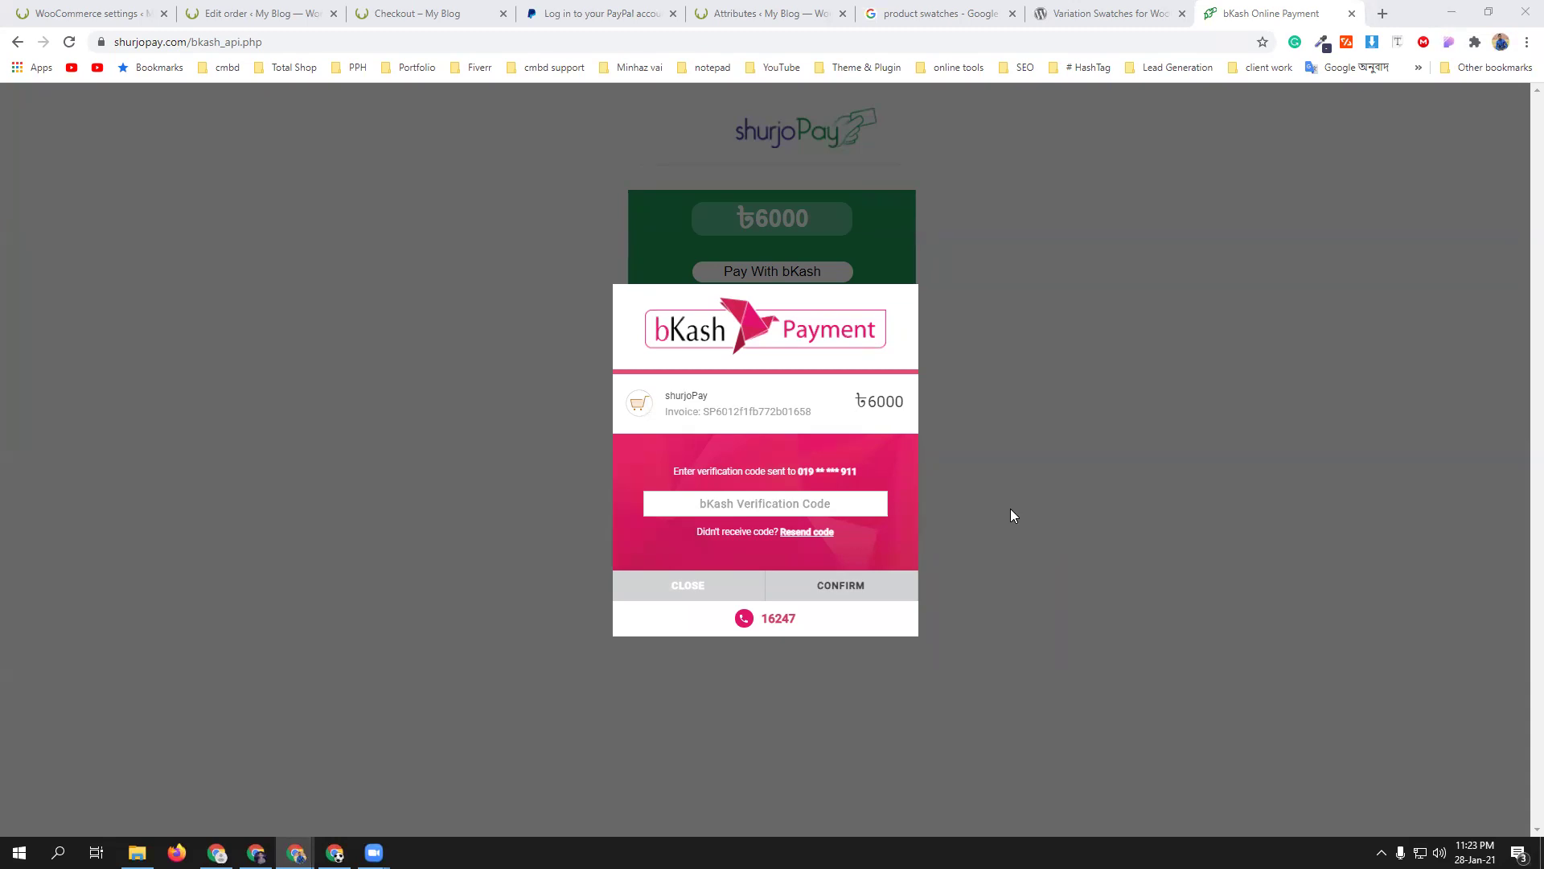
- Cancel the bKash payment in shurjoPay, dismiss the cancellation alert, and close the shurjoPay tab
click(655, 588)
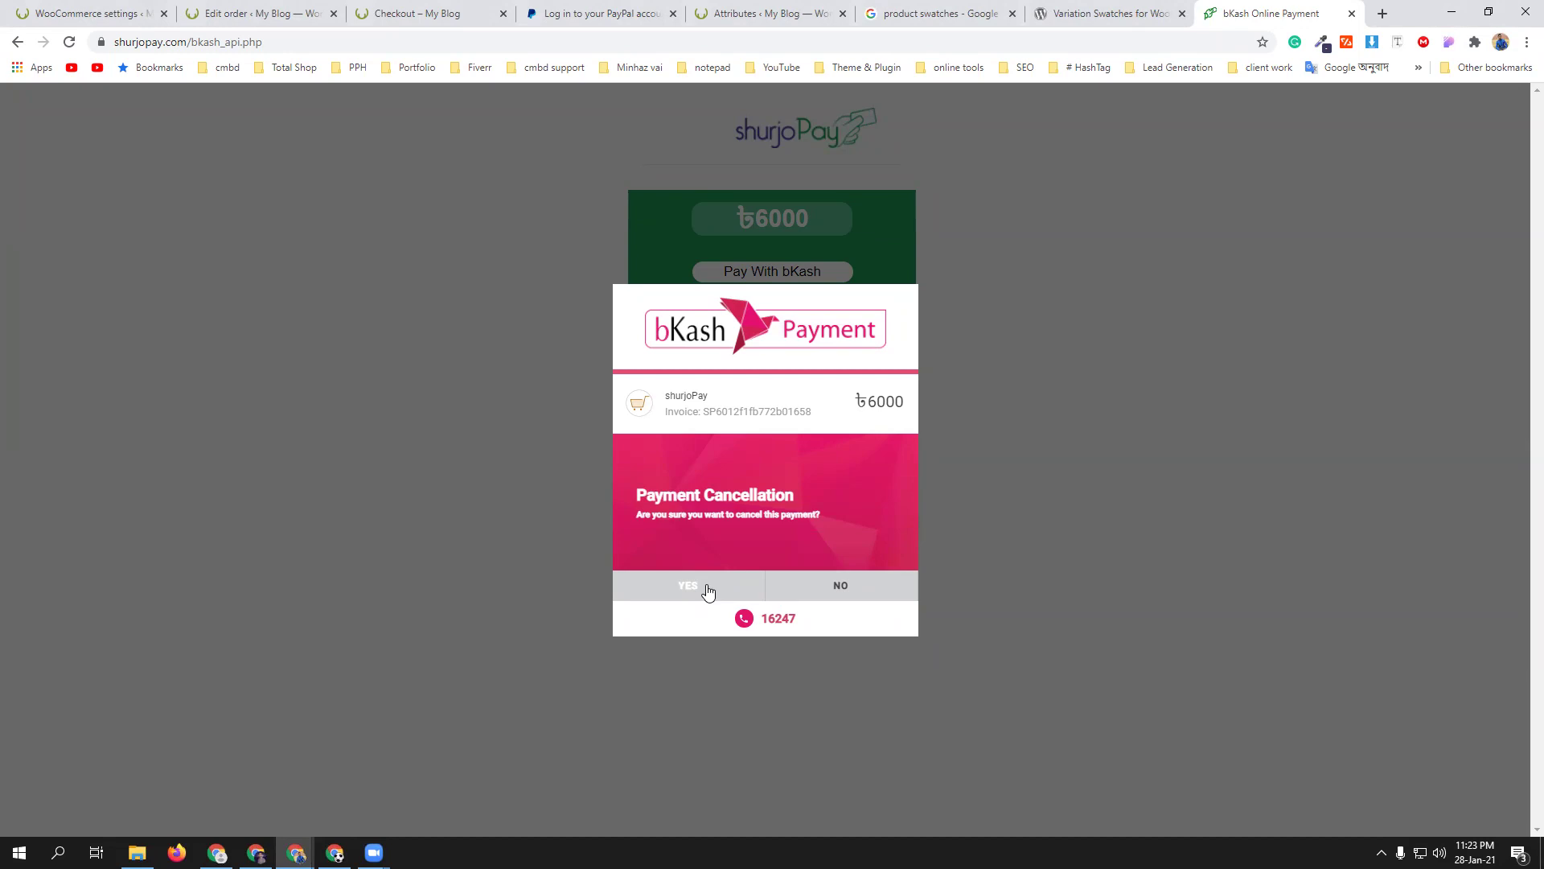
click(813, 593)
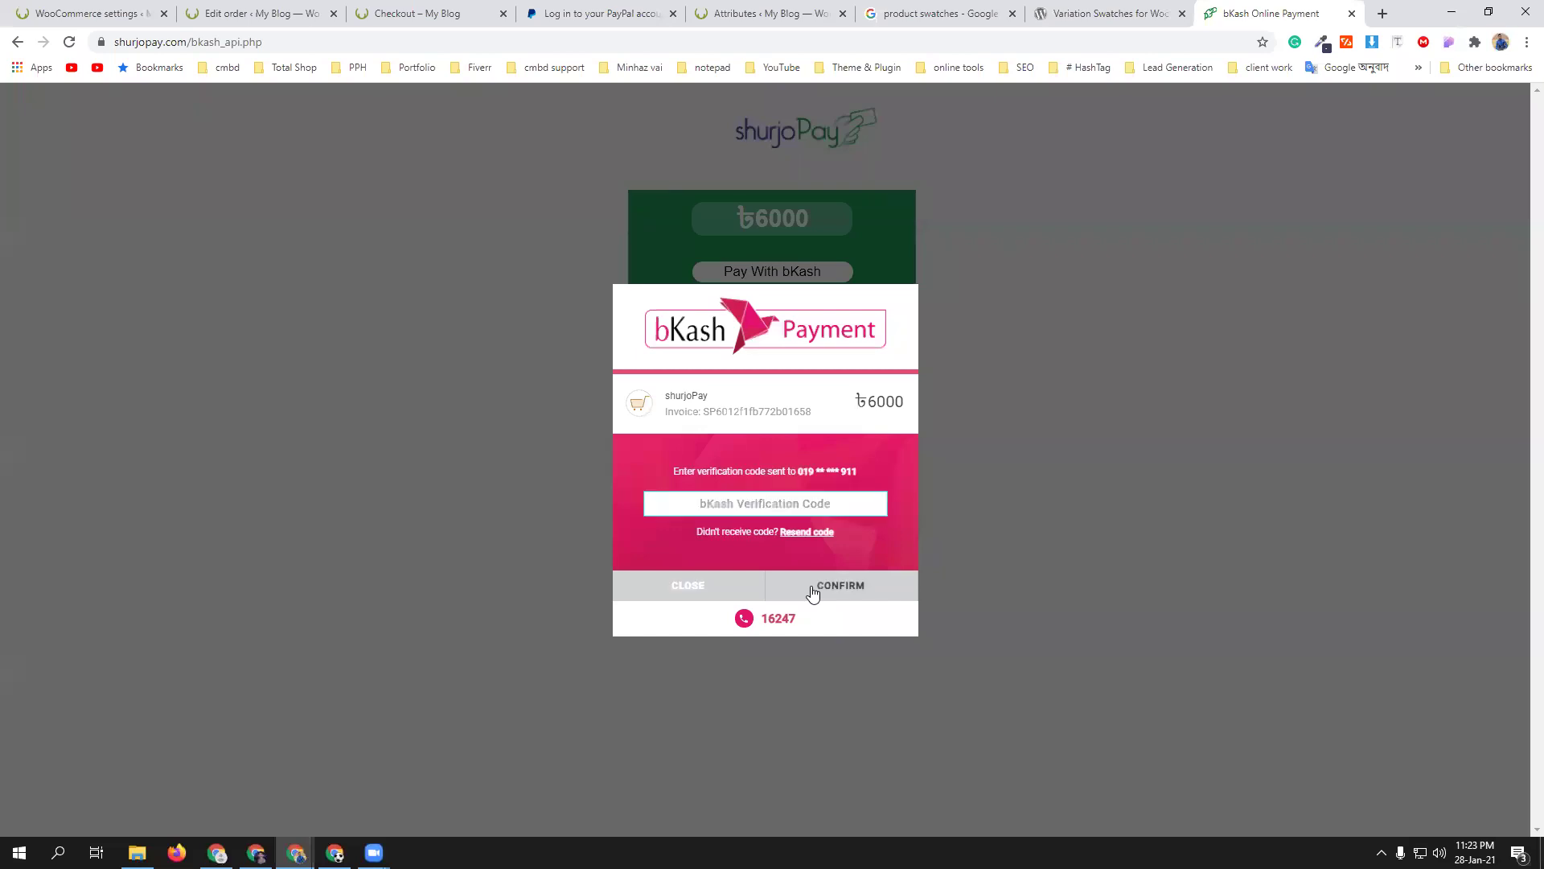
click(703, 593)
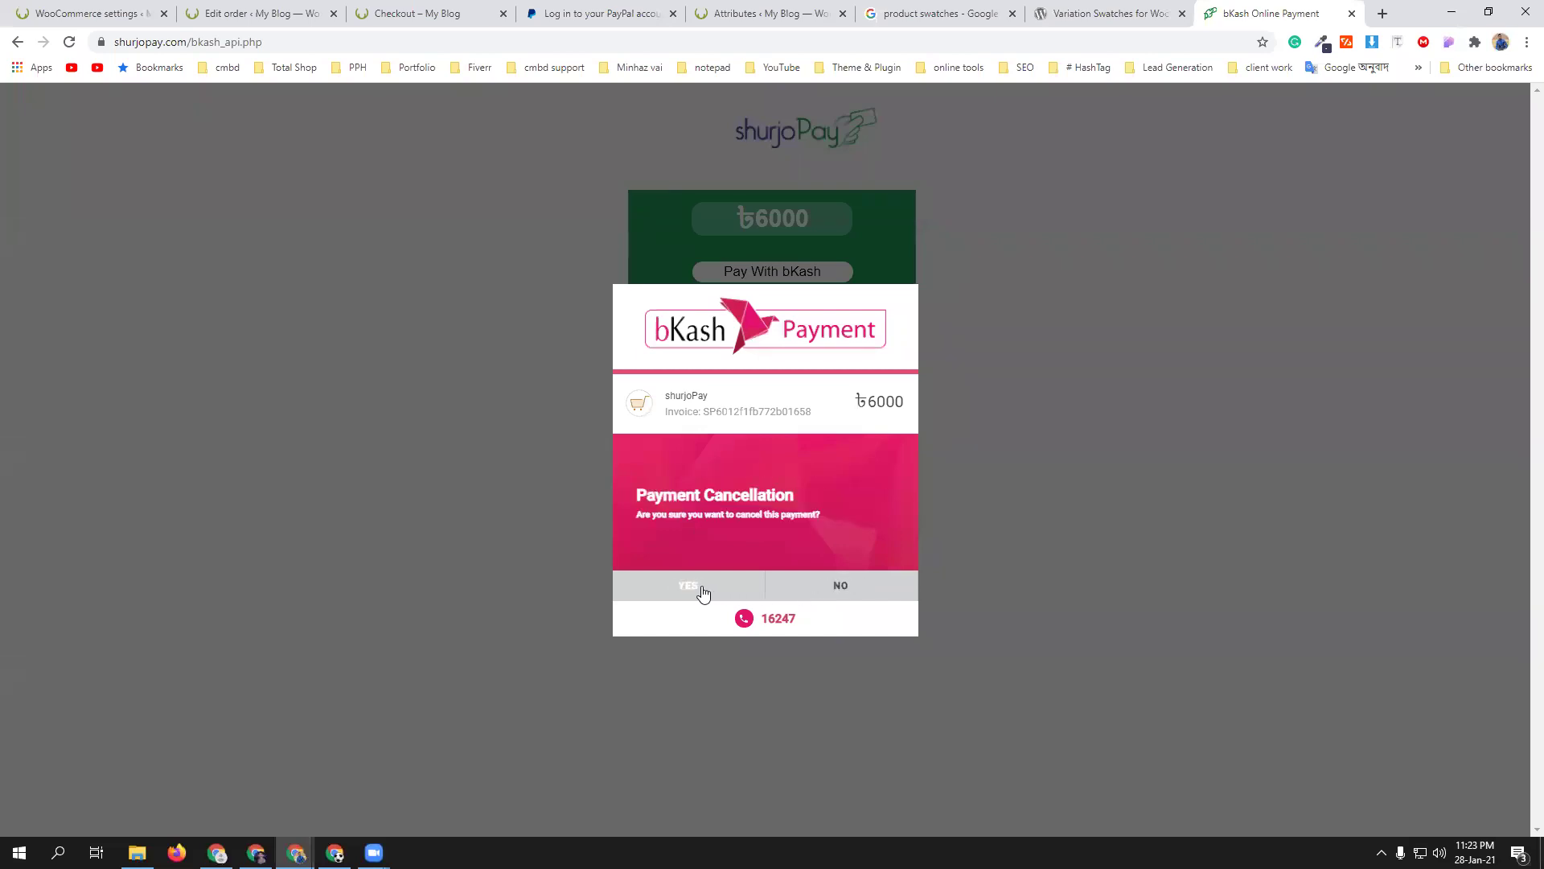
click(703, 593)
click(911, 134)
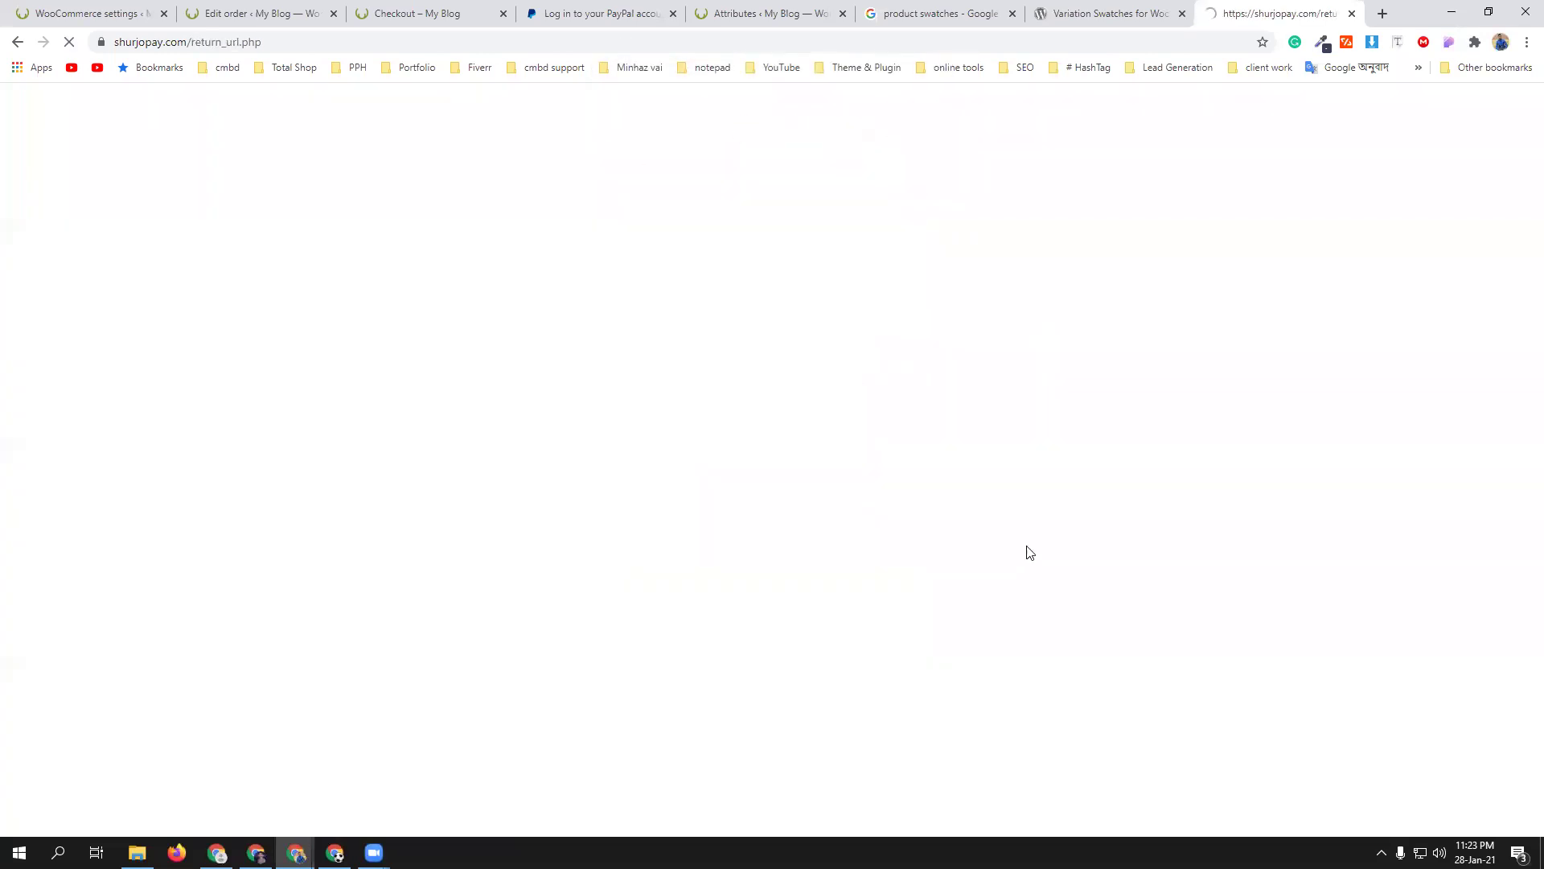
click(1351, 14)
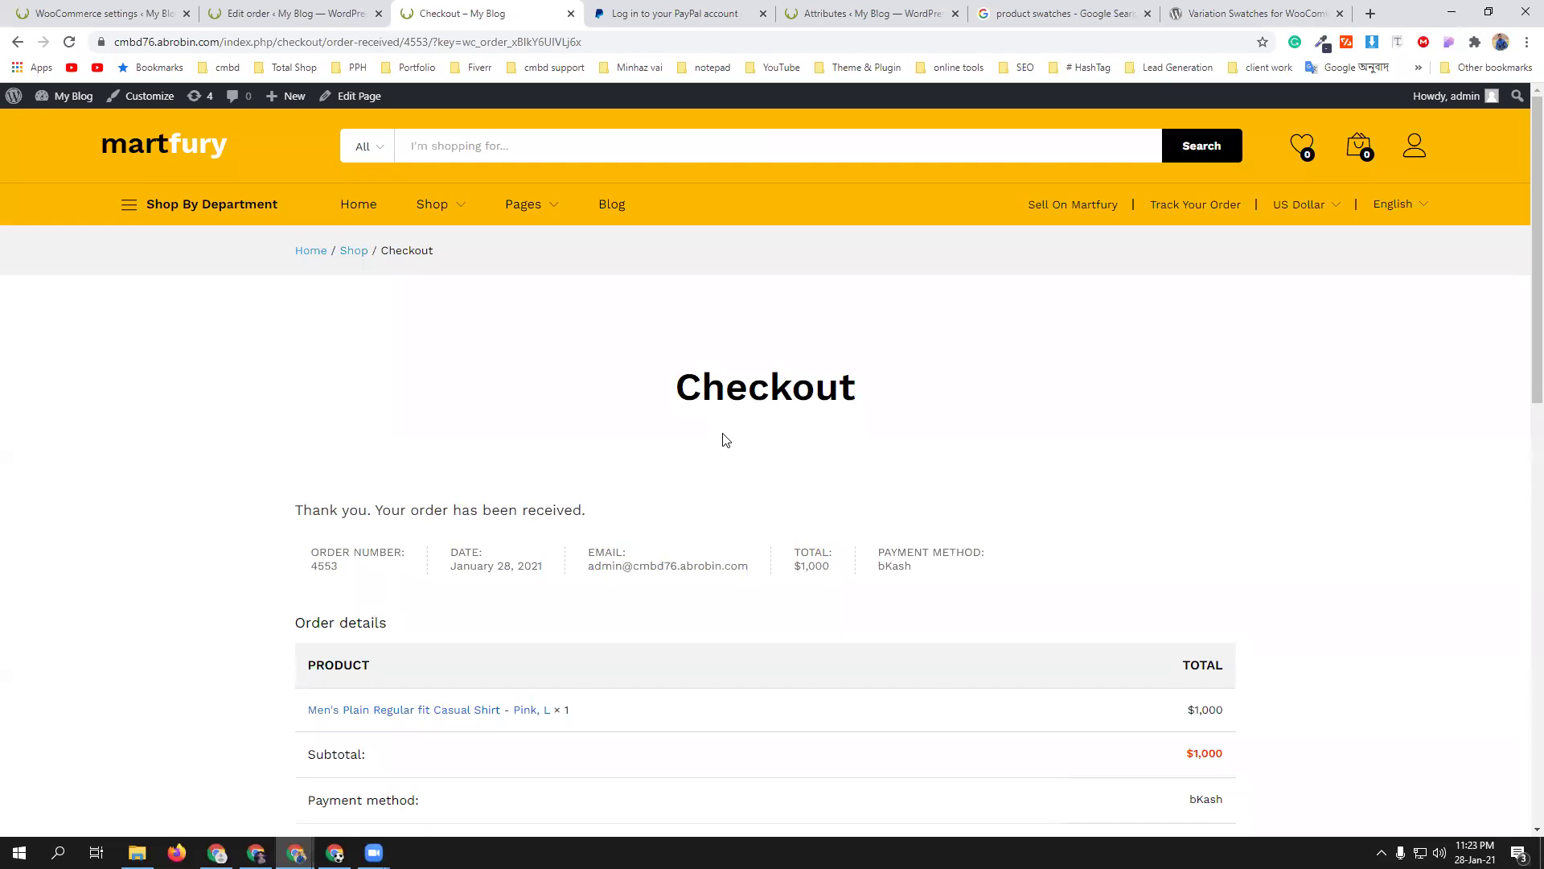
- Open youtube.com in a new browser tab
click(335, 852)
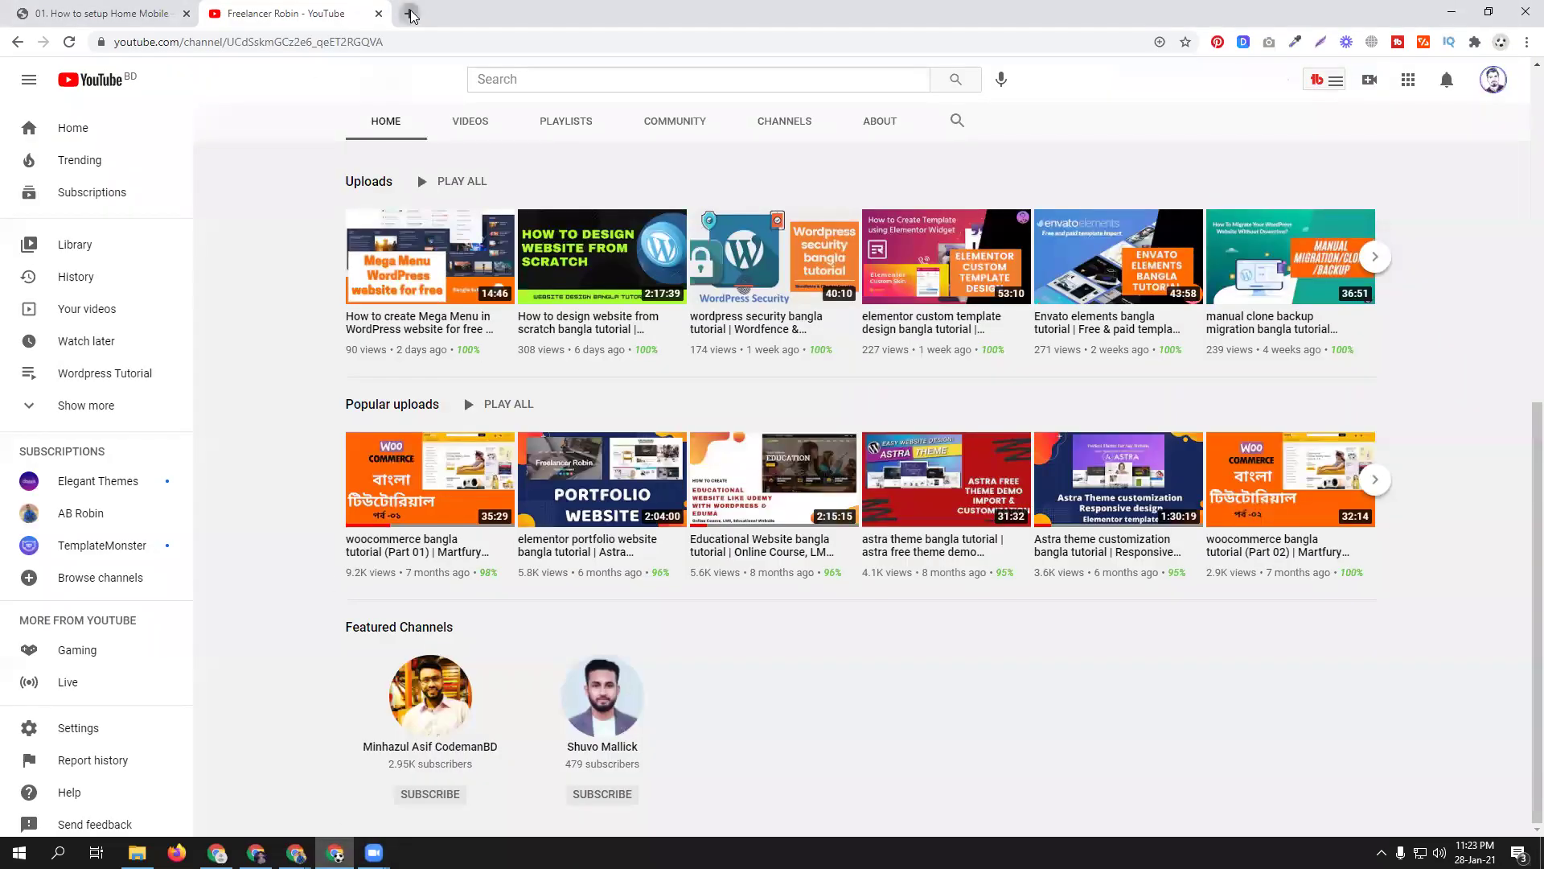
click(411, 14)
text(yo)
key(Return)
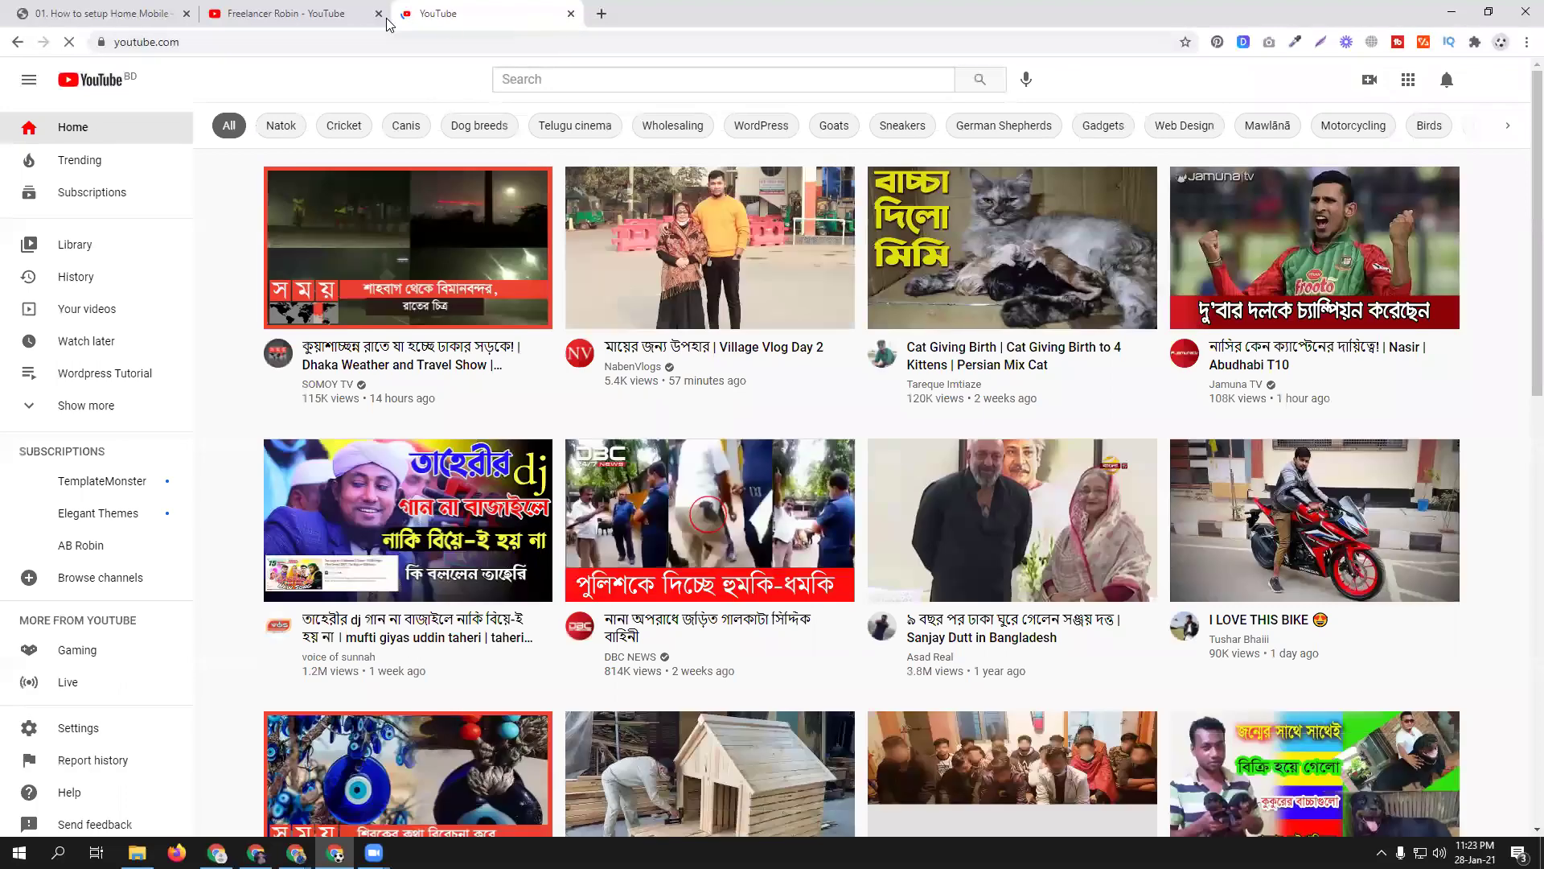
- Search YouTube for the channel owner's name and open the tutorial channel
click(286, 14)
click(561, 76)
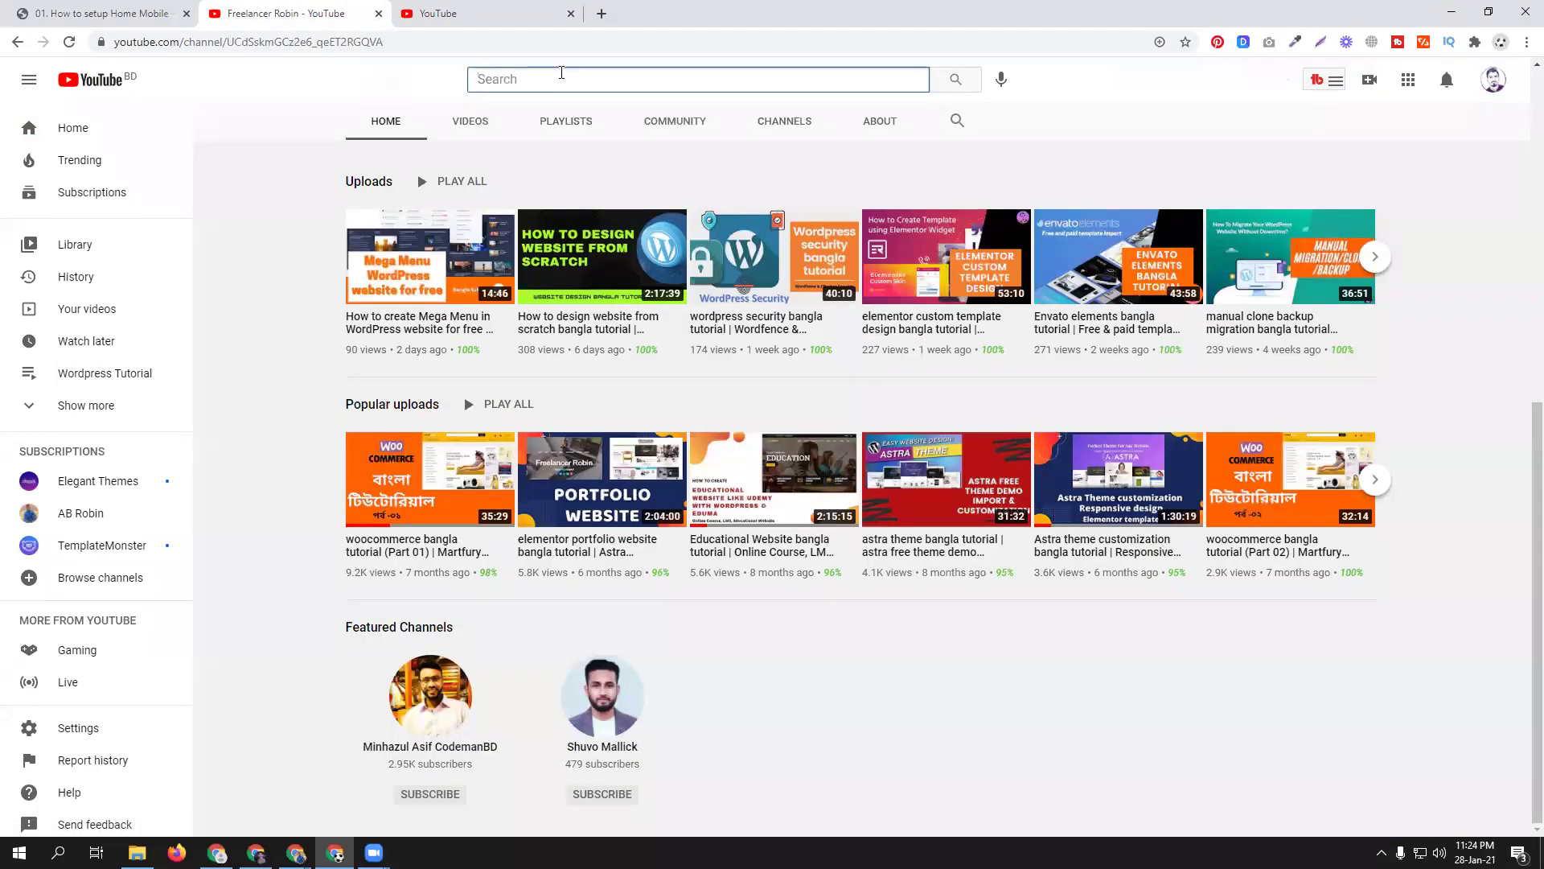
text(shu)
key(BackSpace)
key(BackSpace)
key(BackSpace)
text(minha)
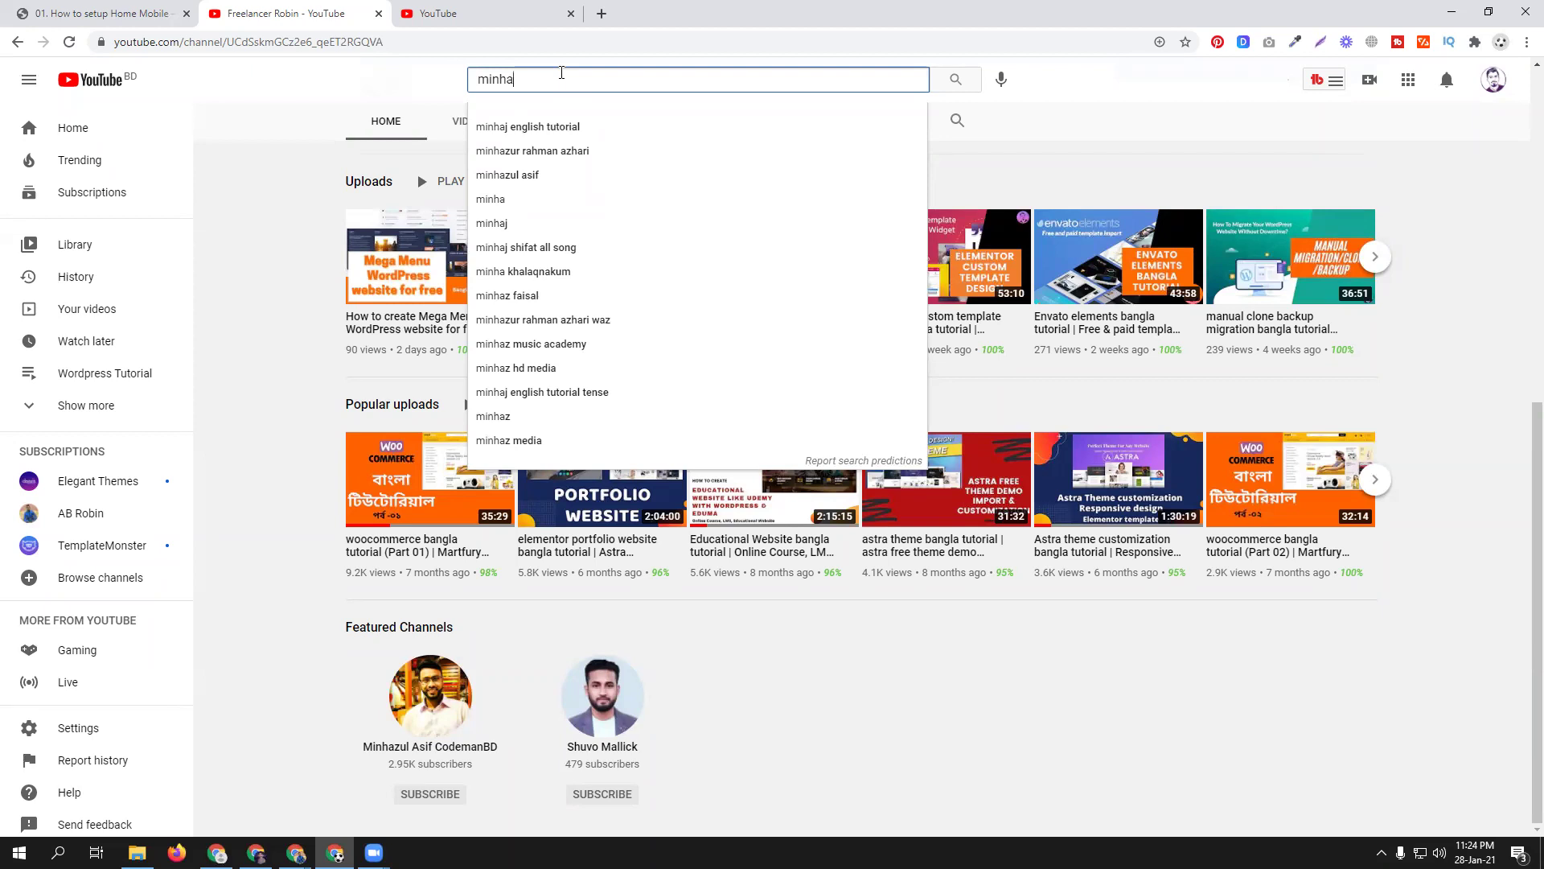
text(zu)
text(sif)
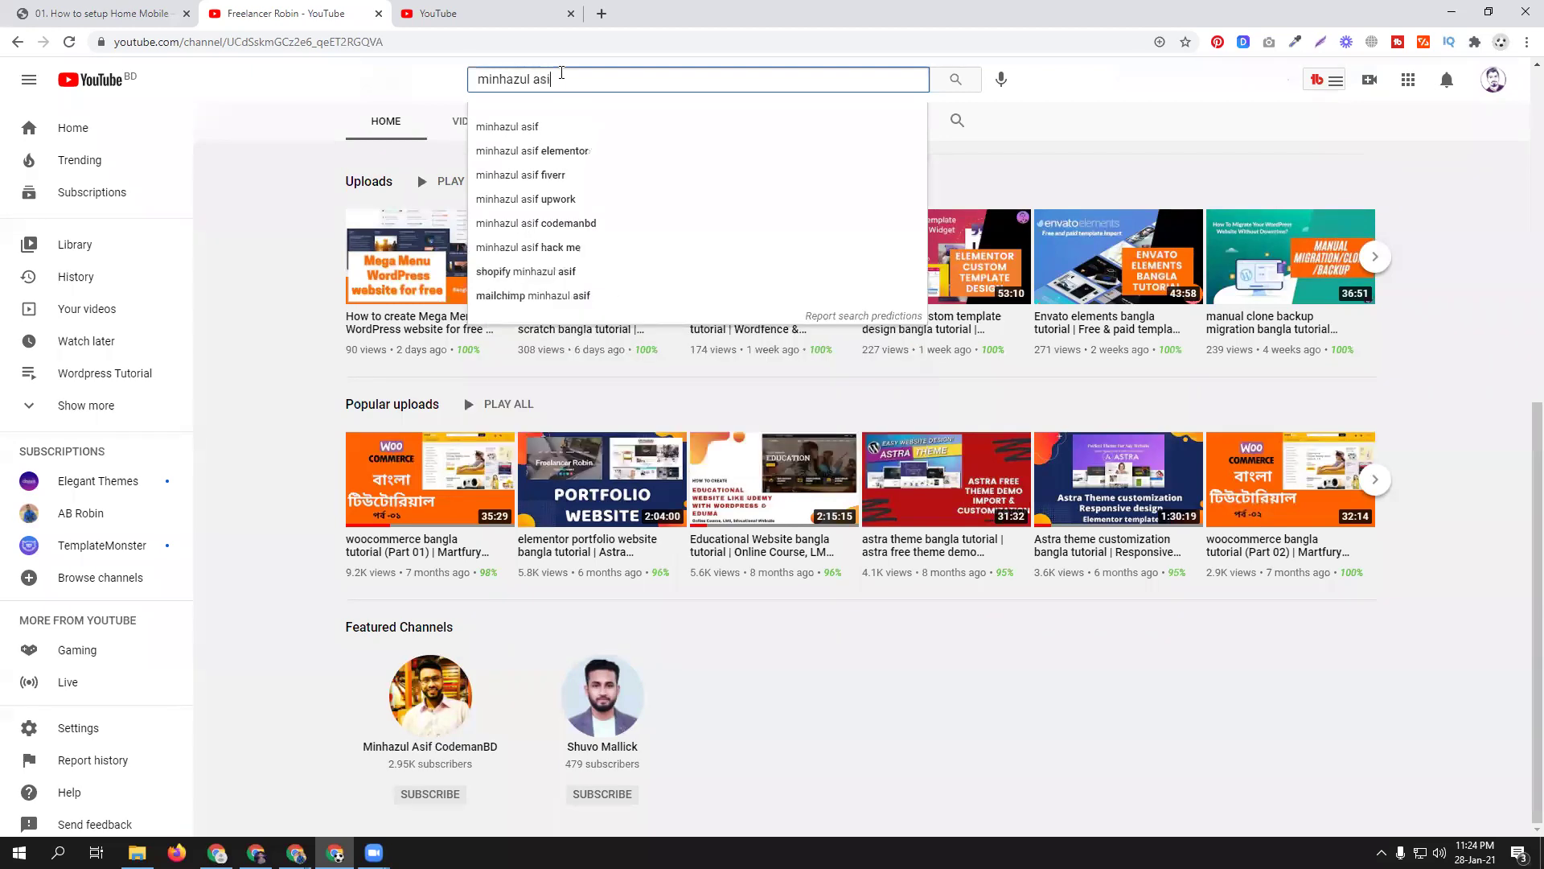
key(Return)
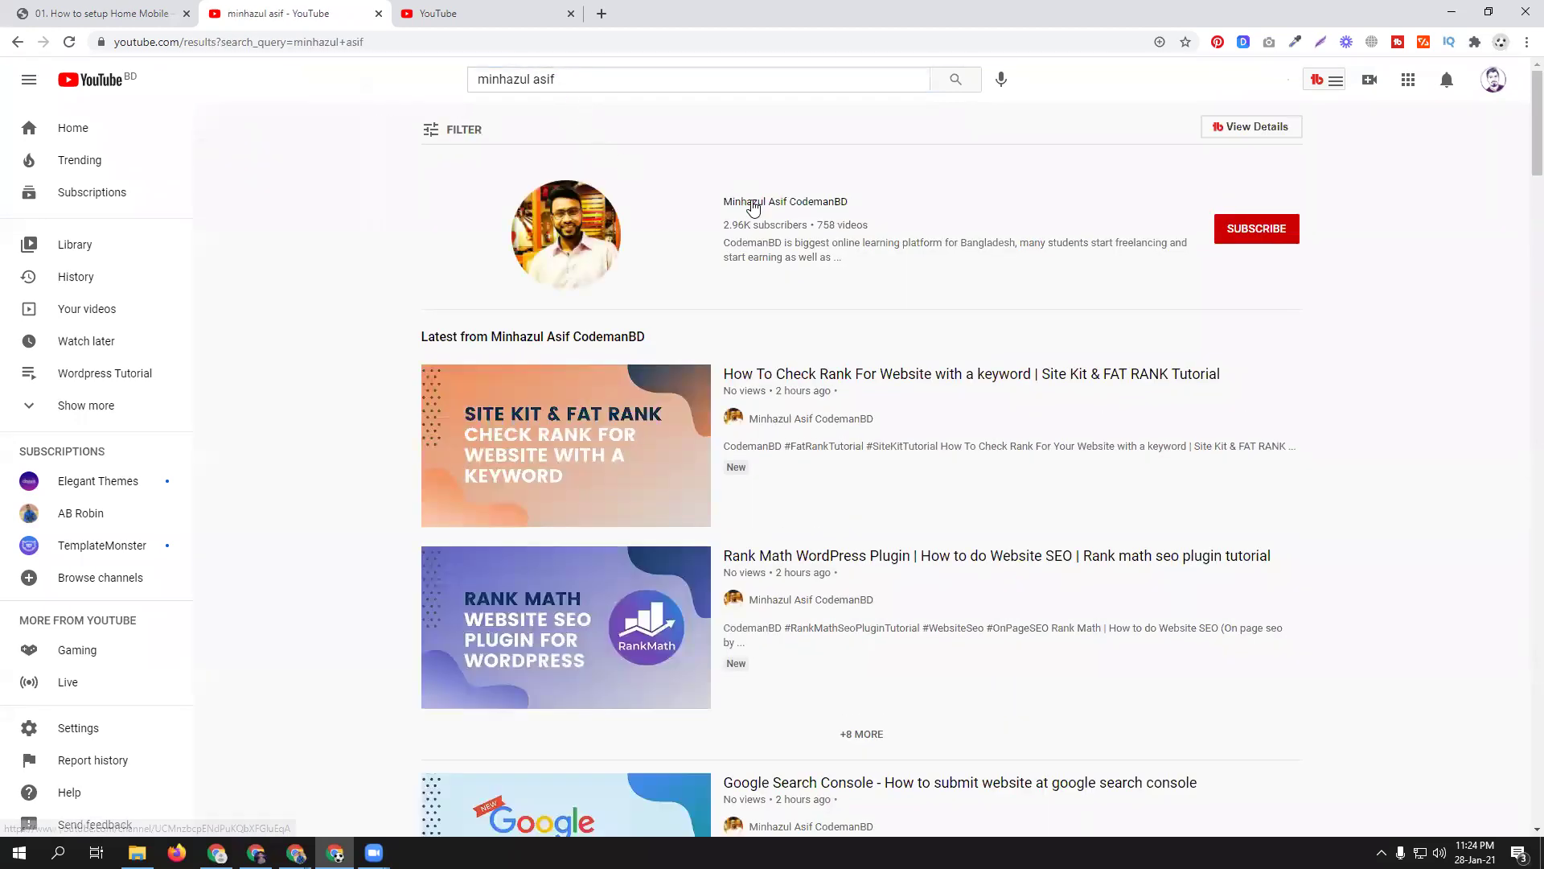
click(744, 201)
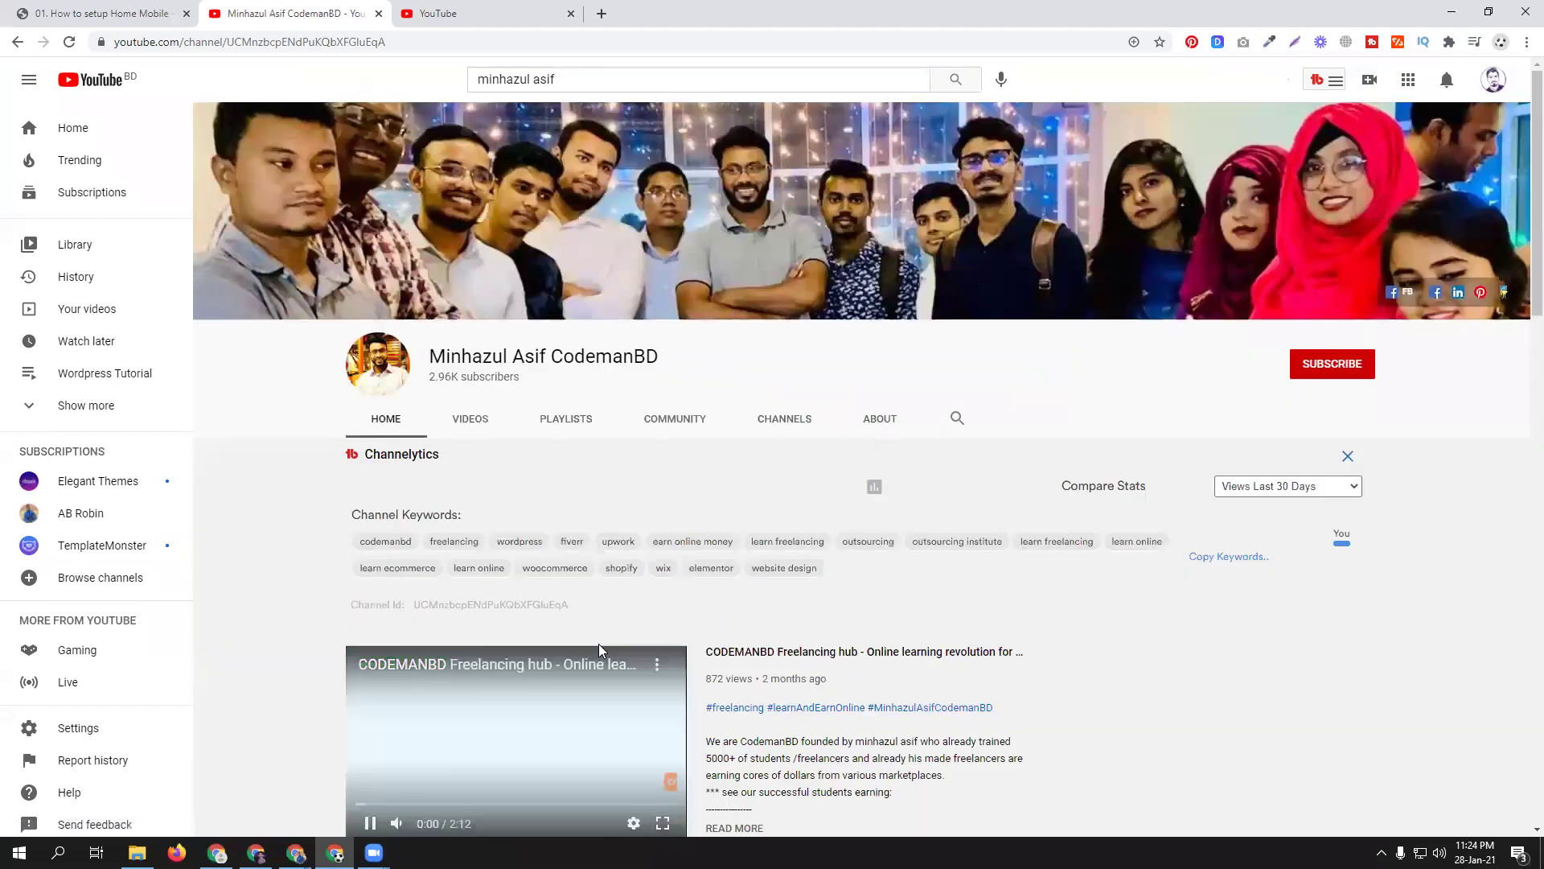
- Search within the channel for 'shurjo' to list its shurjoPay videos
scroll(805, 338, down, 2)
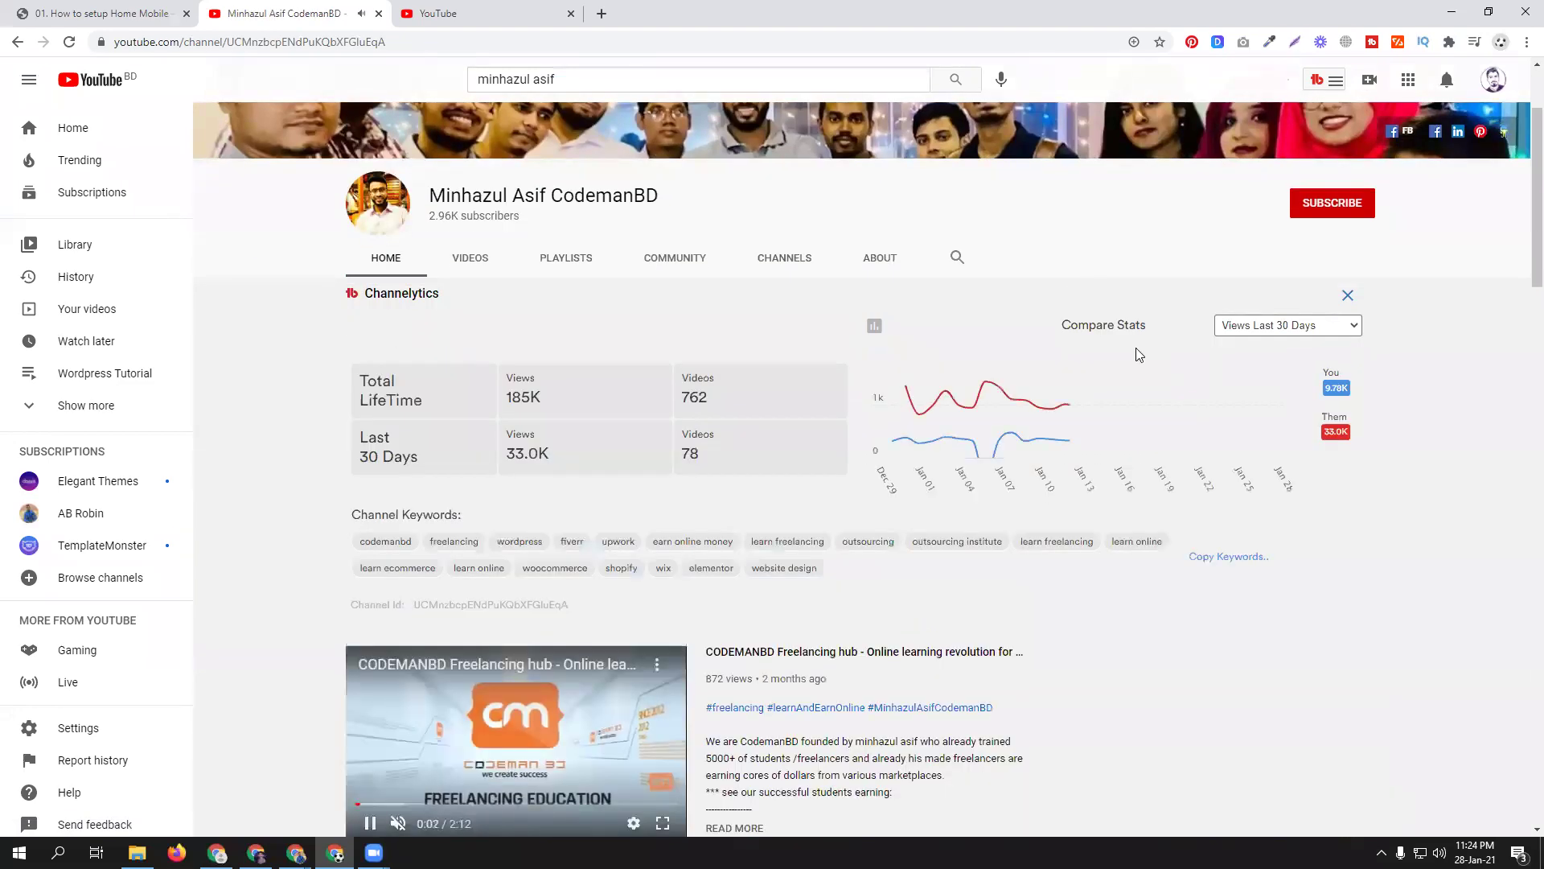
click(957, 259)
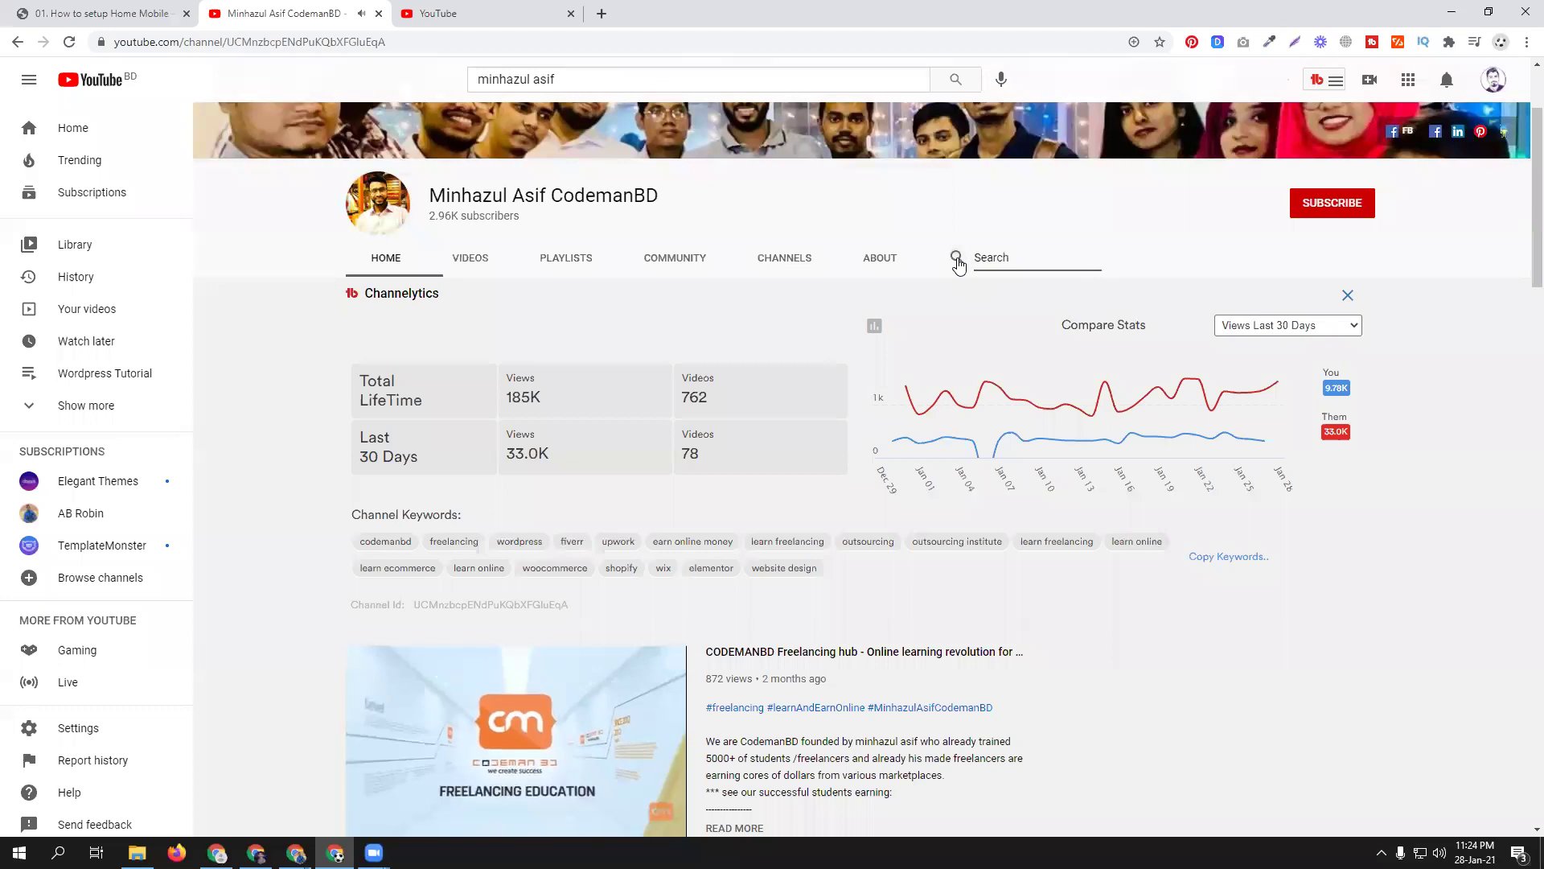
text(shurjo)
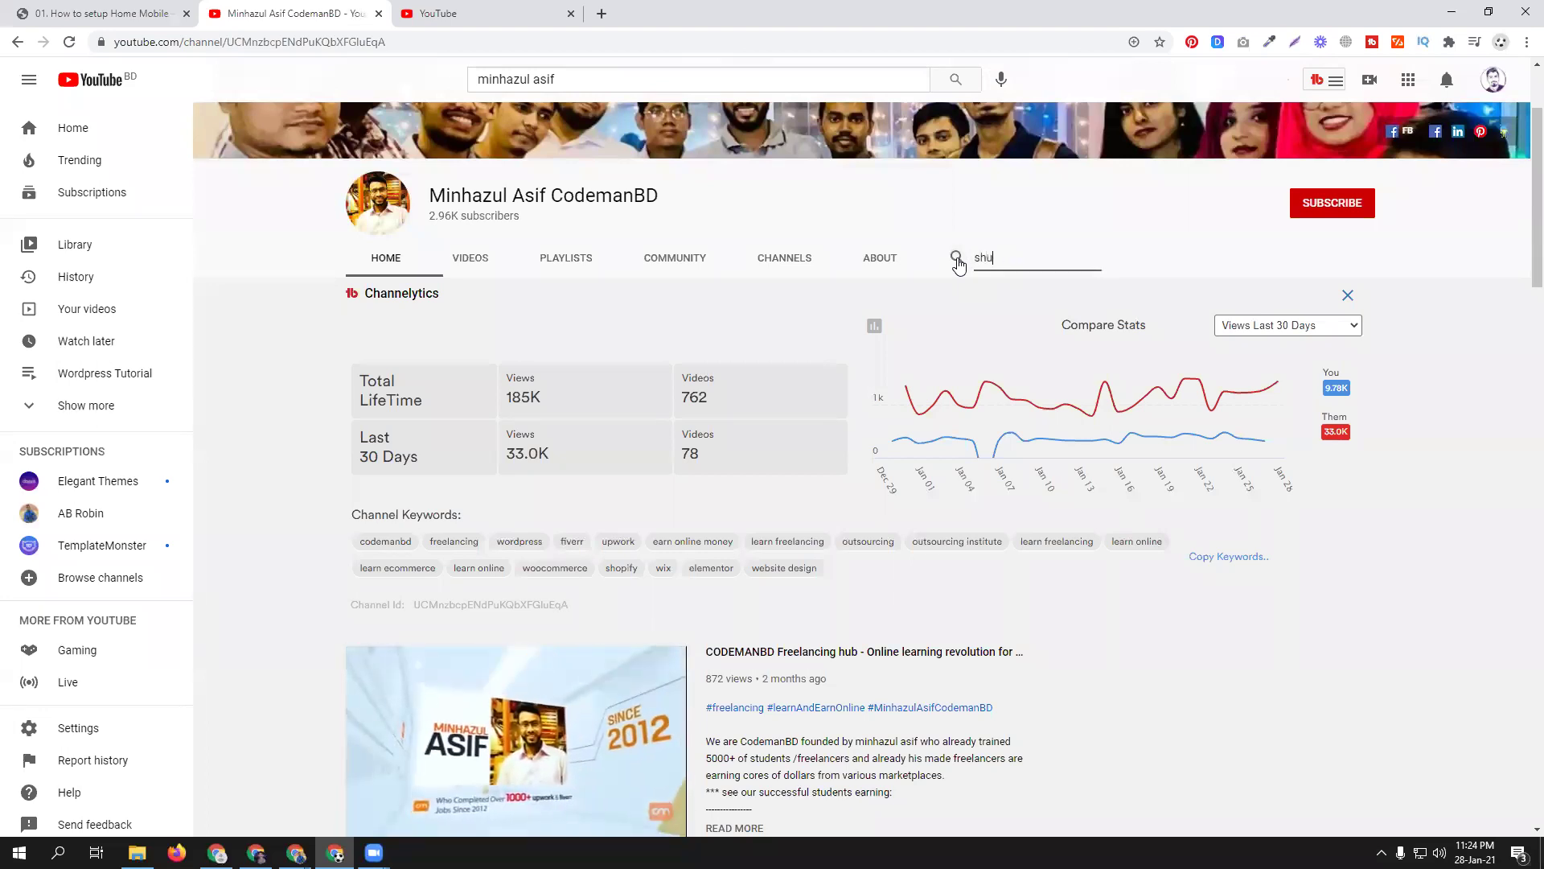
key(Return)
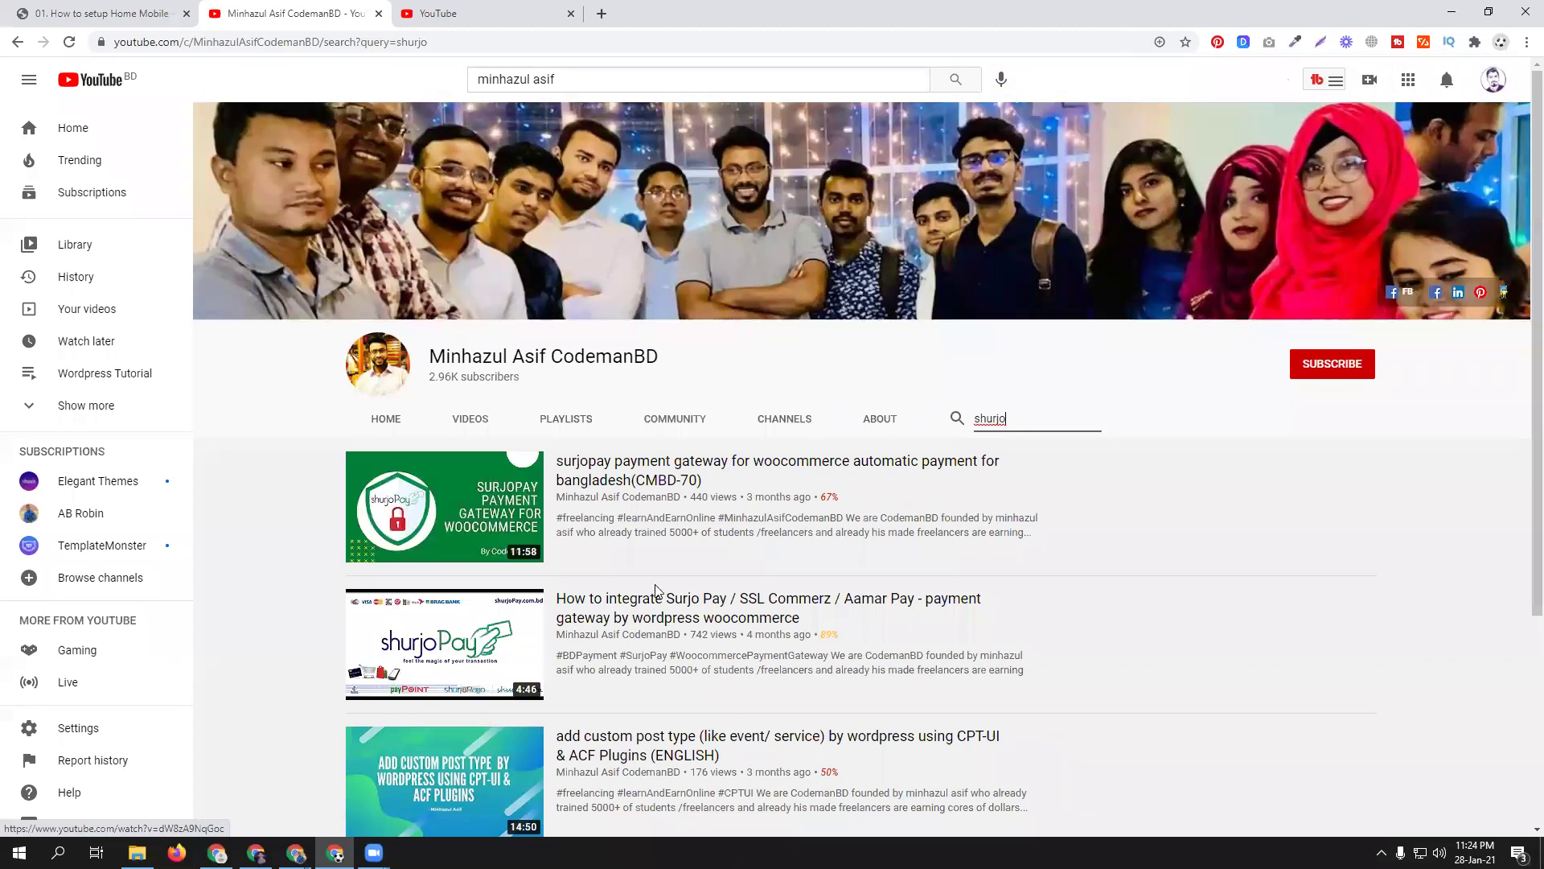
scroll(474, 523, down, 2)
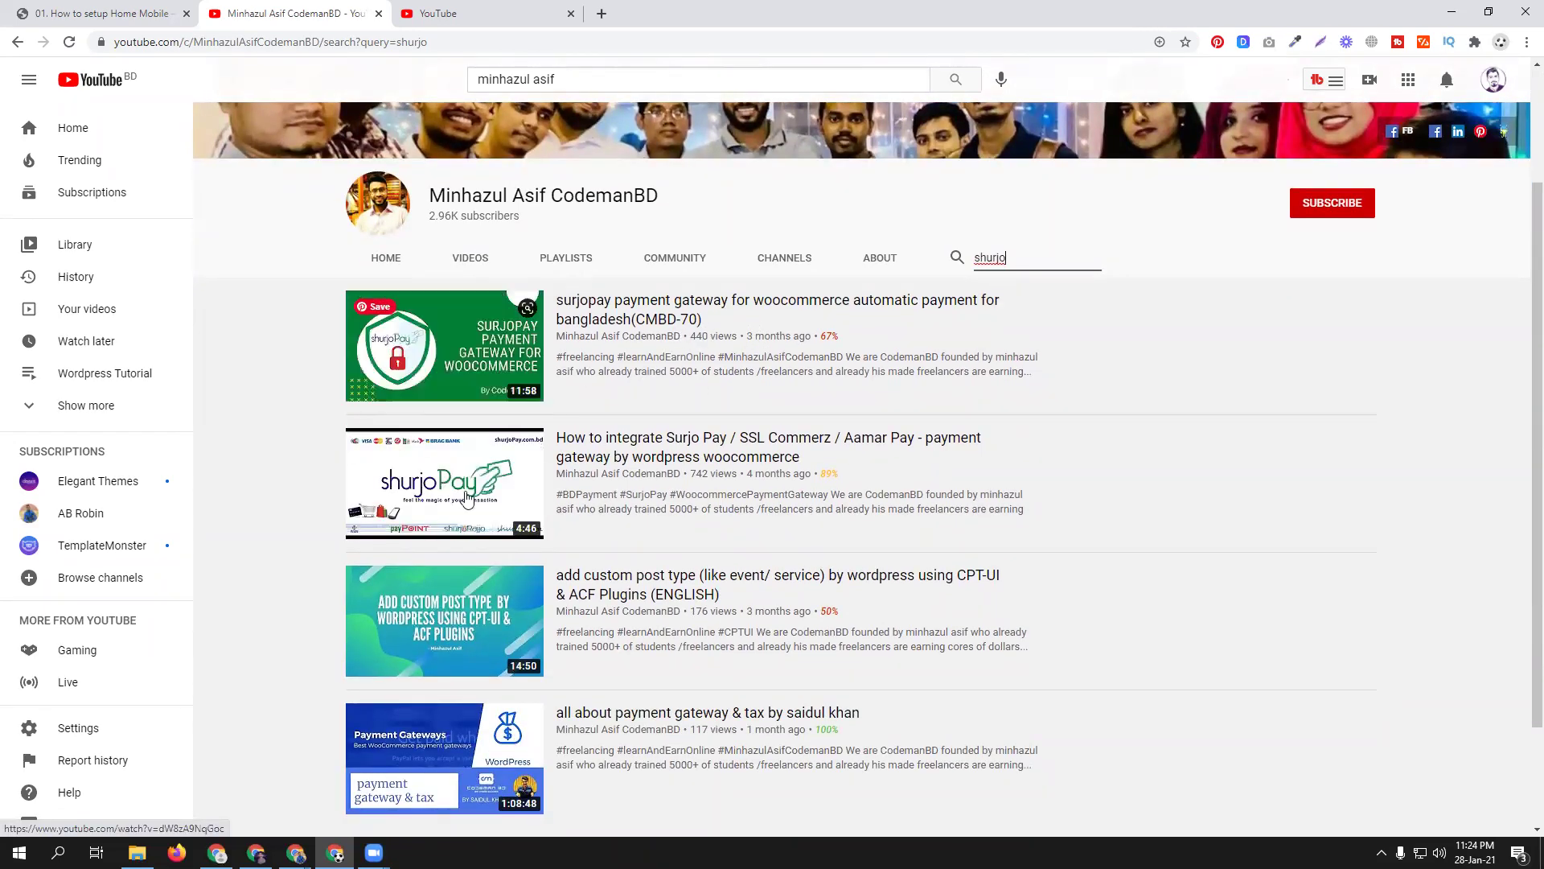
- Open the shurjoPay integration tutorial and pause it at 0:20 on the emailed credentials
click(451, 505)
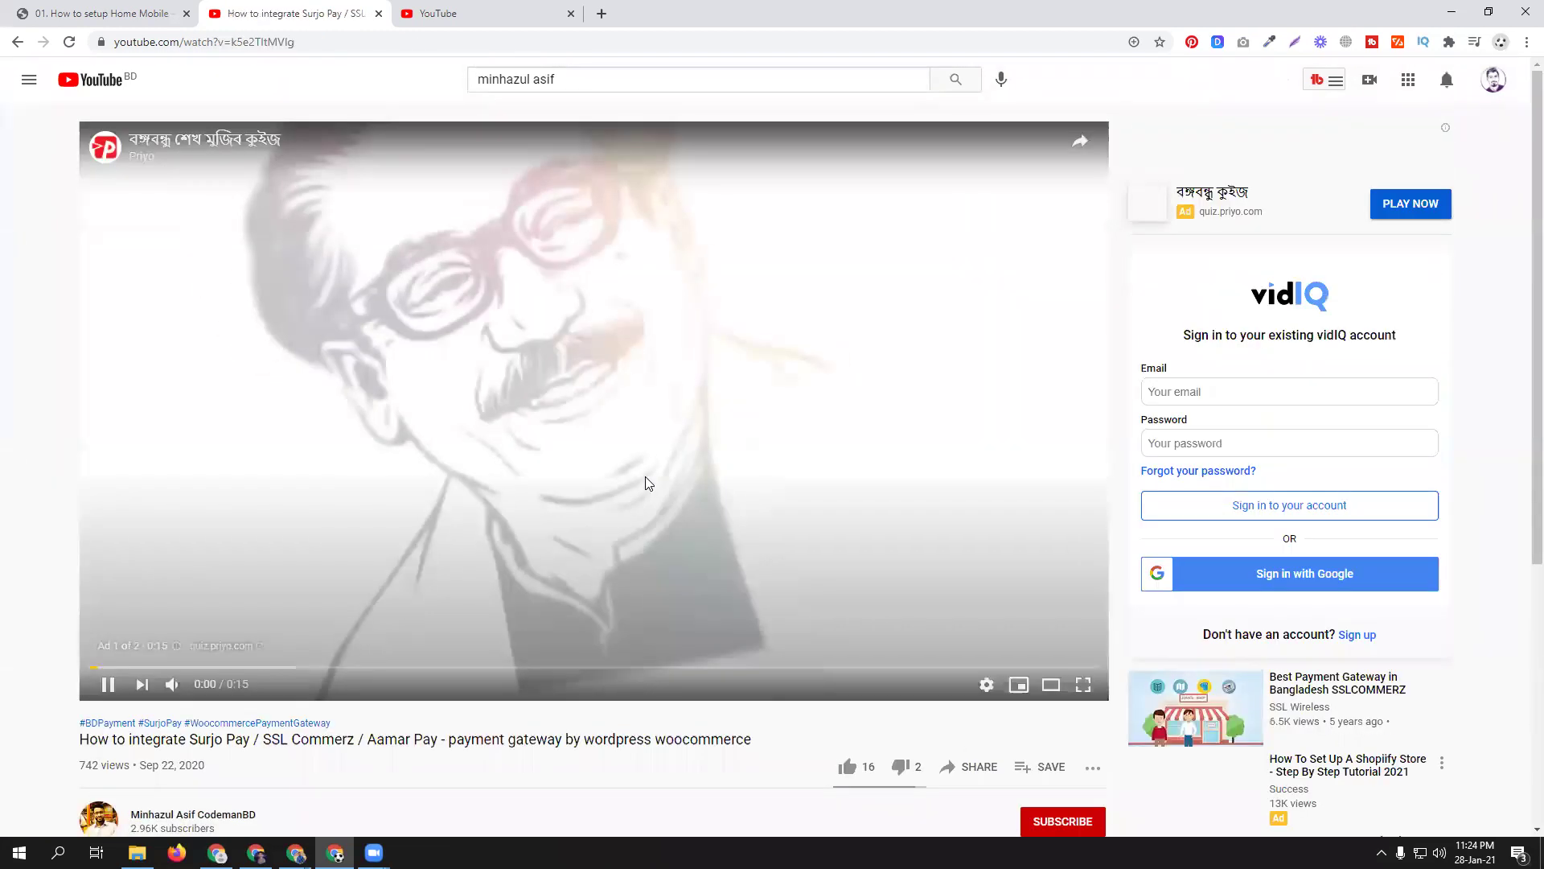
scroll(644, 481, down, 1)
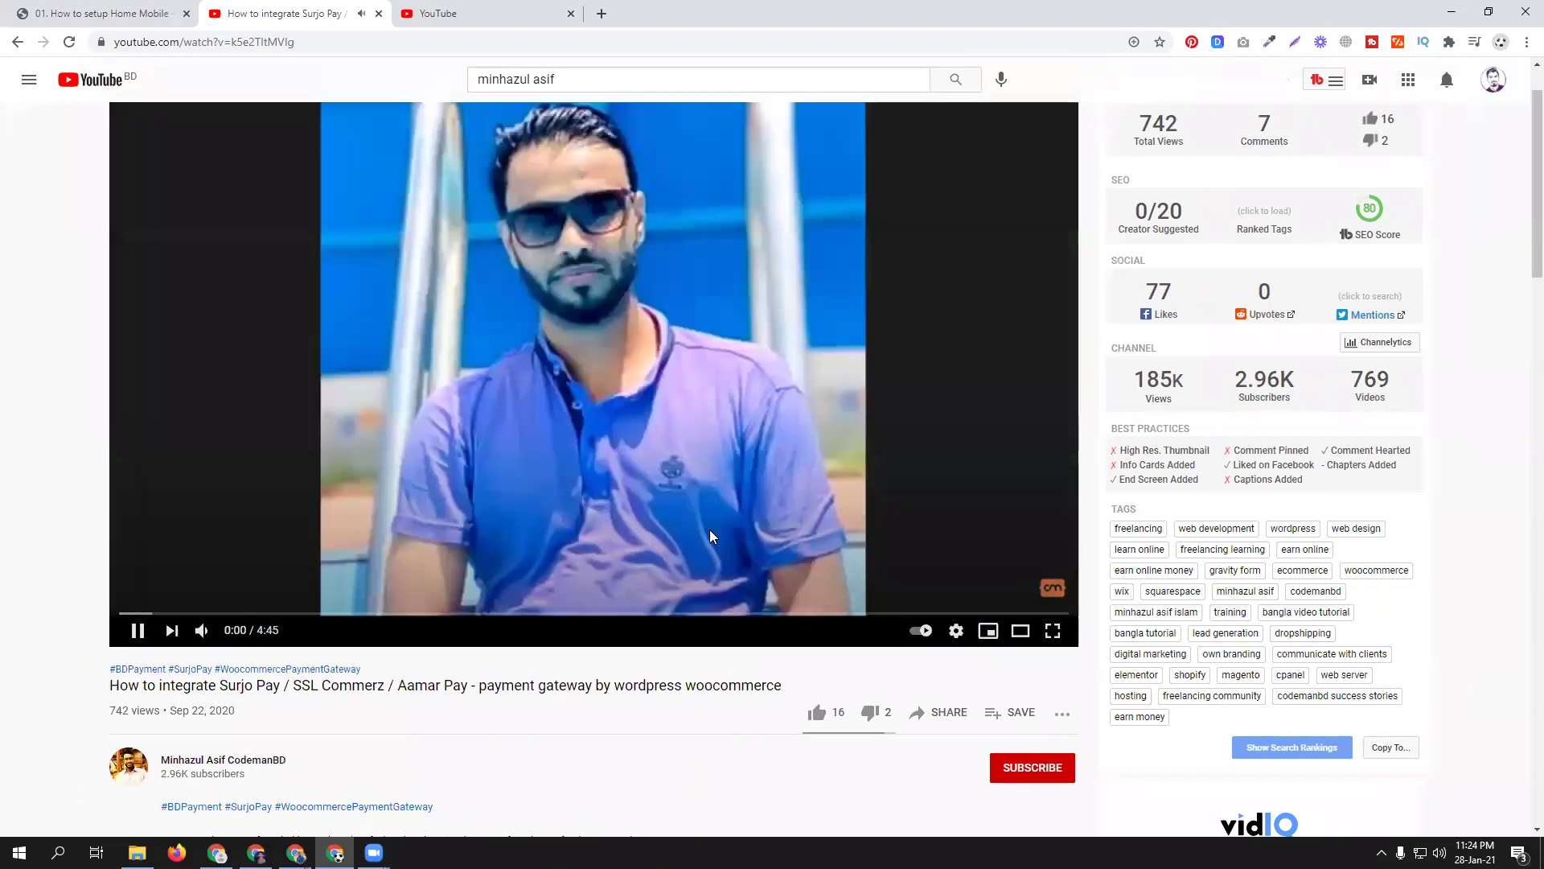
click(182, 614)
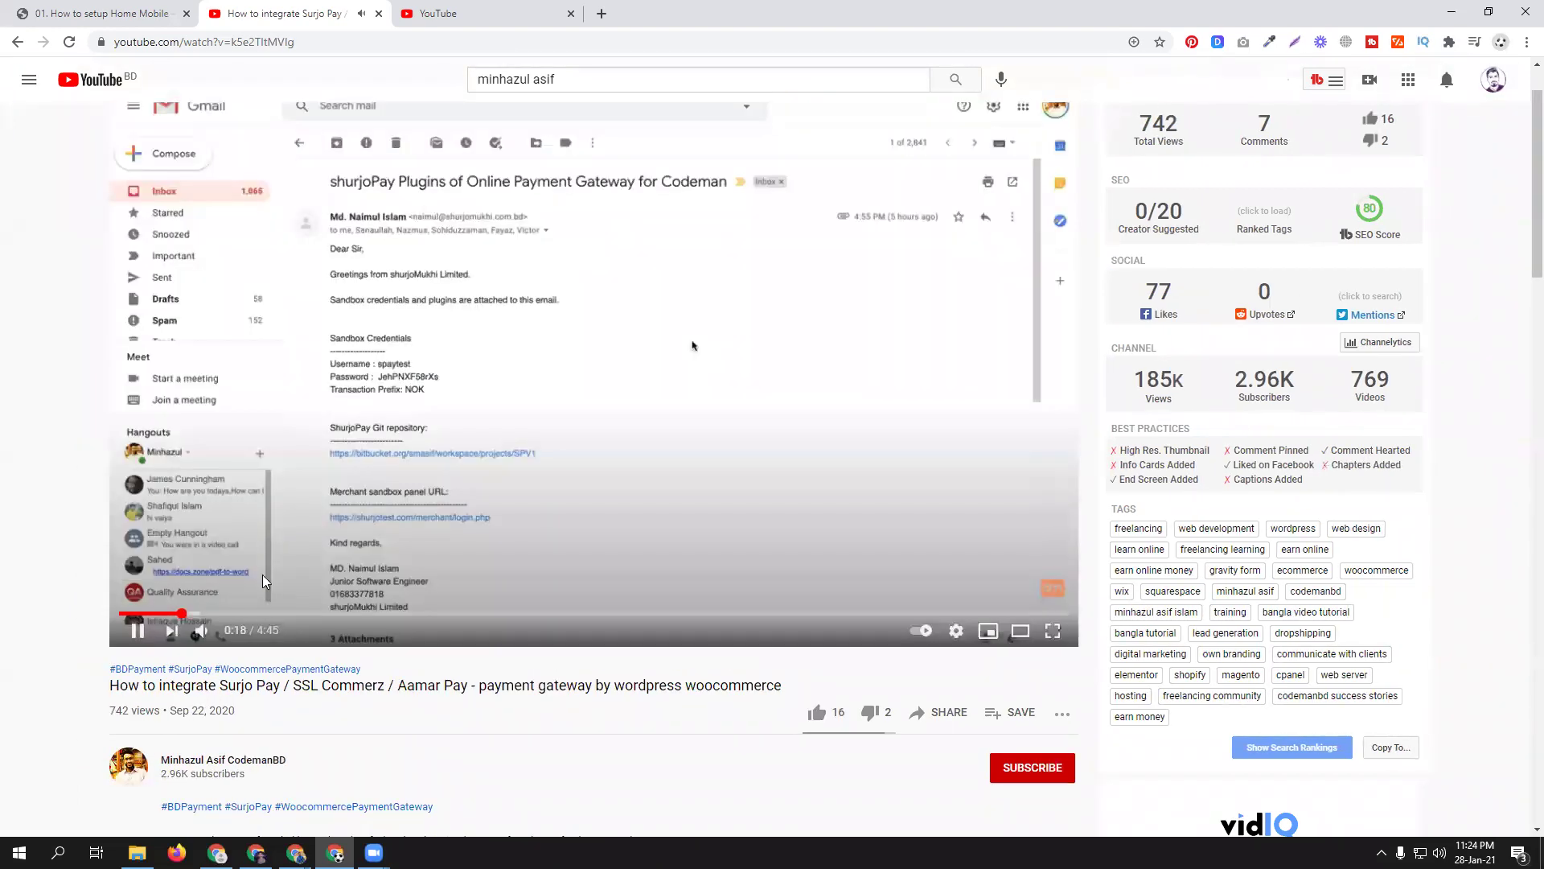
scroll(581, 434, up, 1)
click(579, 439)
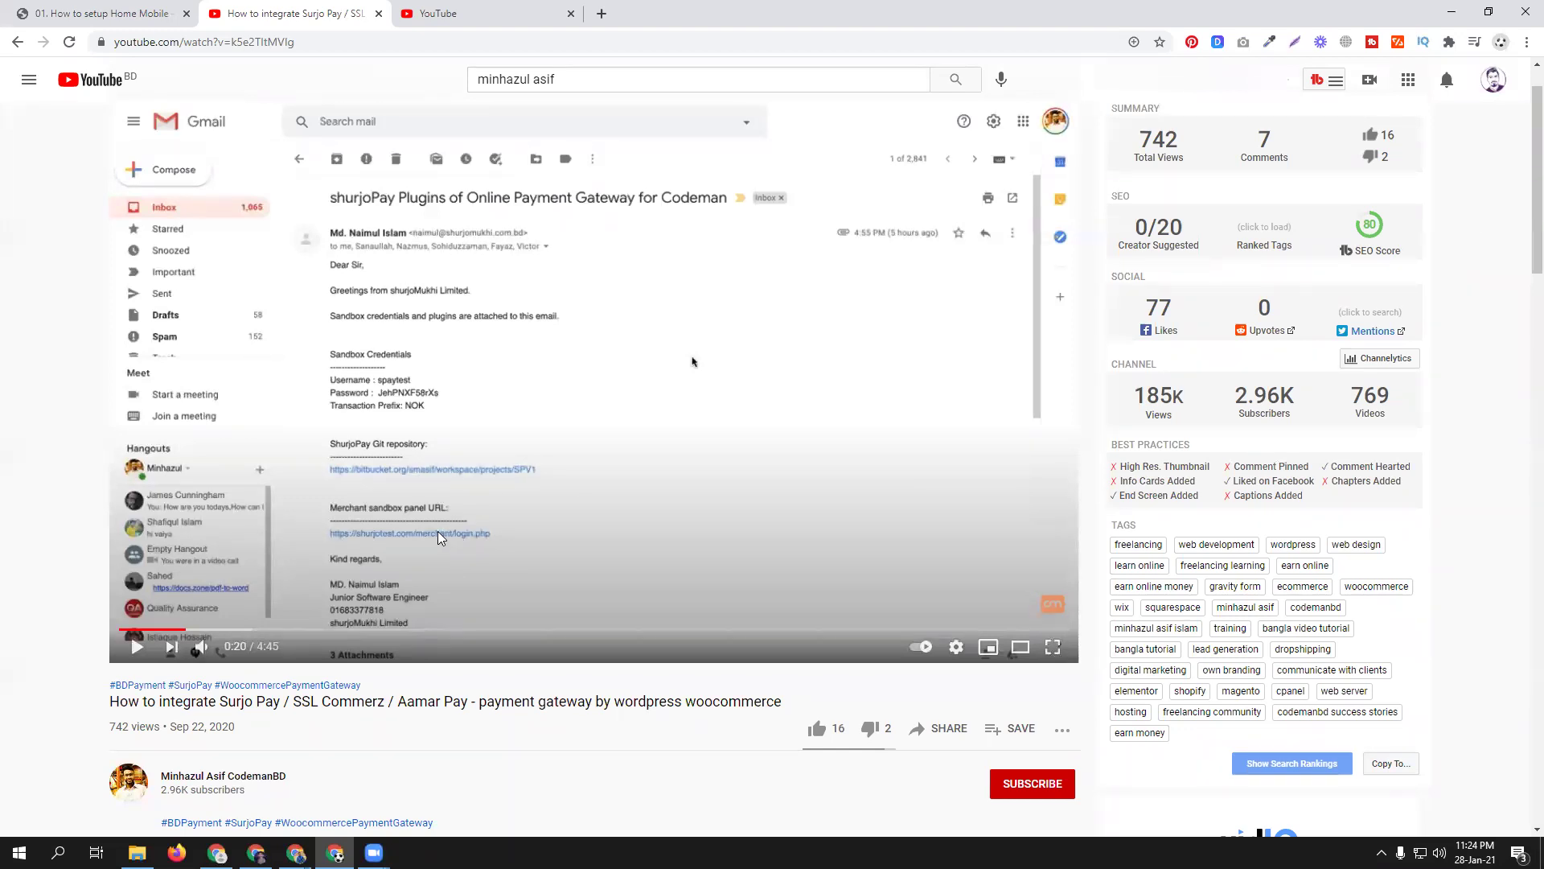
- Seek the tutorial to the WooCommerce ShurjoPay settings, pause at 2:05, and preview open windows
click(573, 491)
click(393, 632)
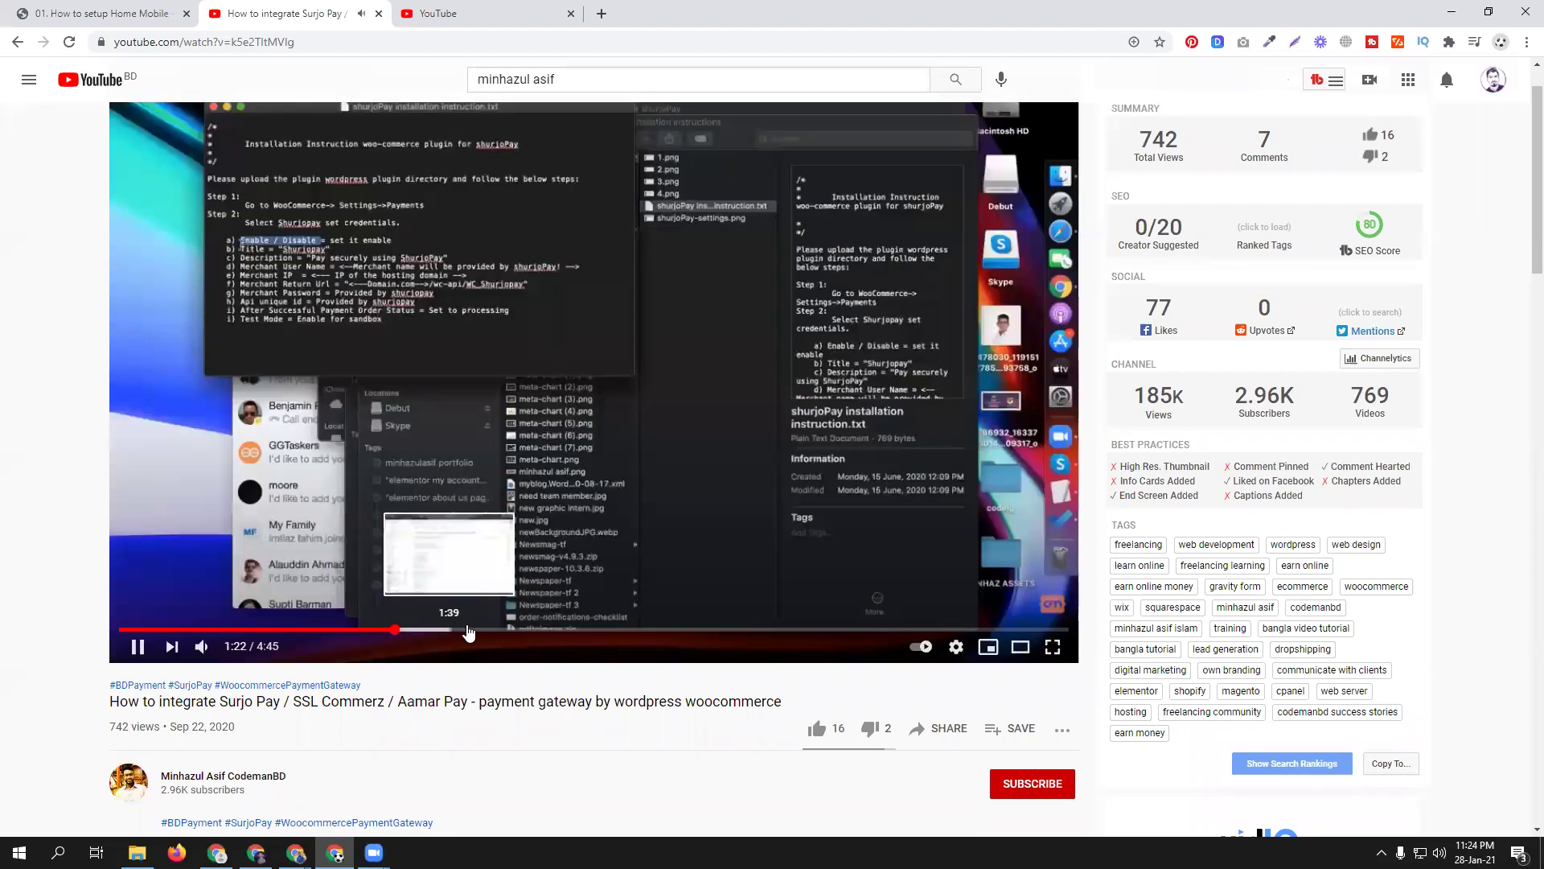
click(472, 632)
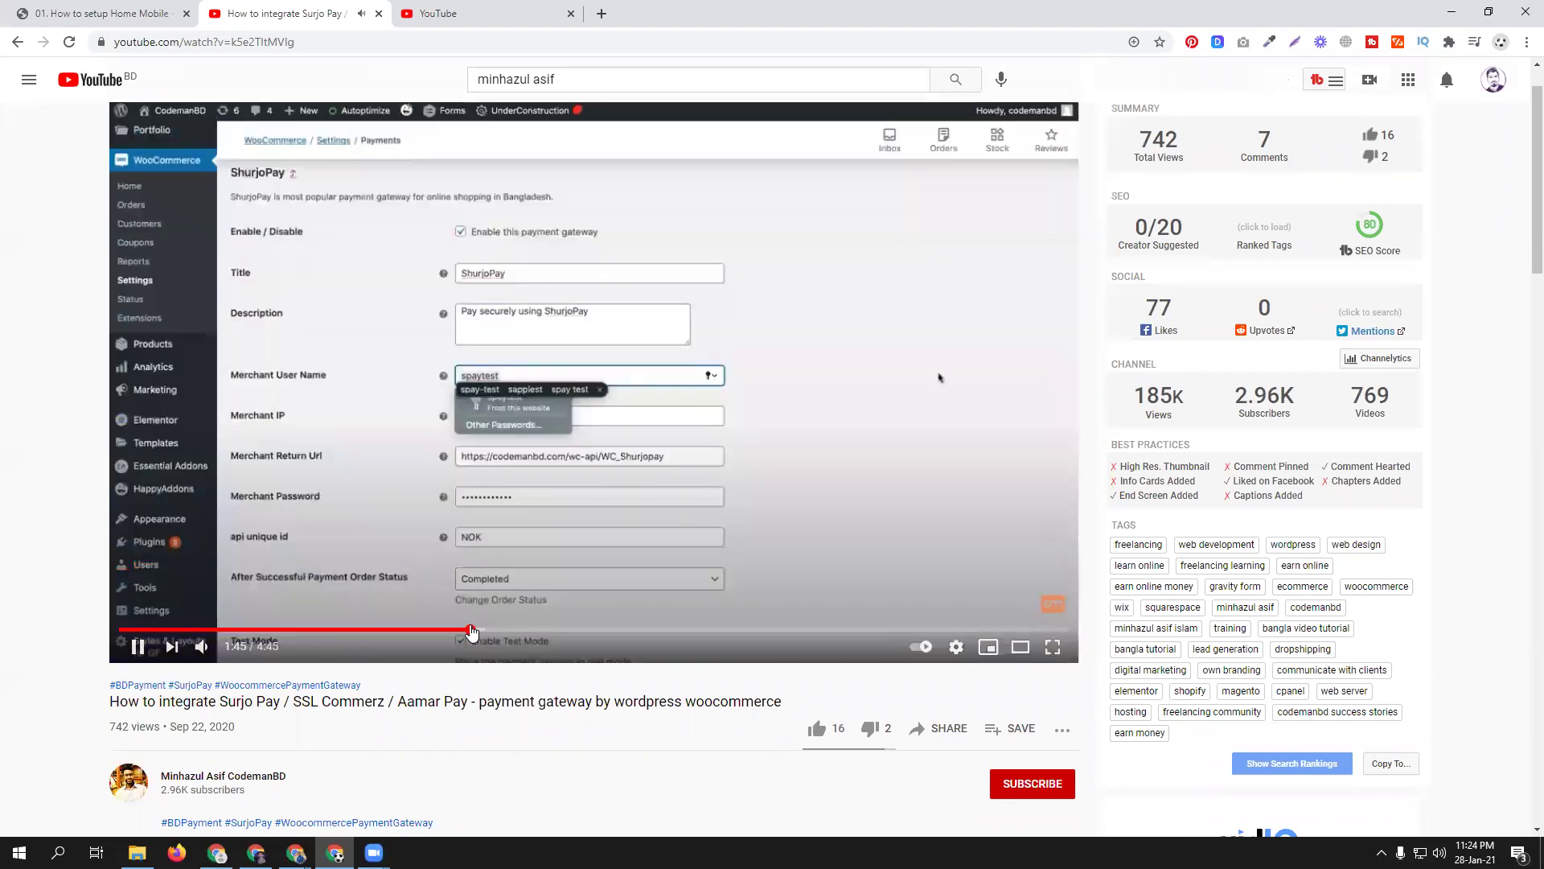
click(417, 630)
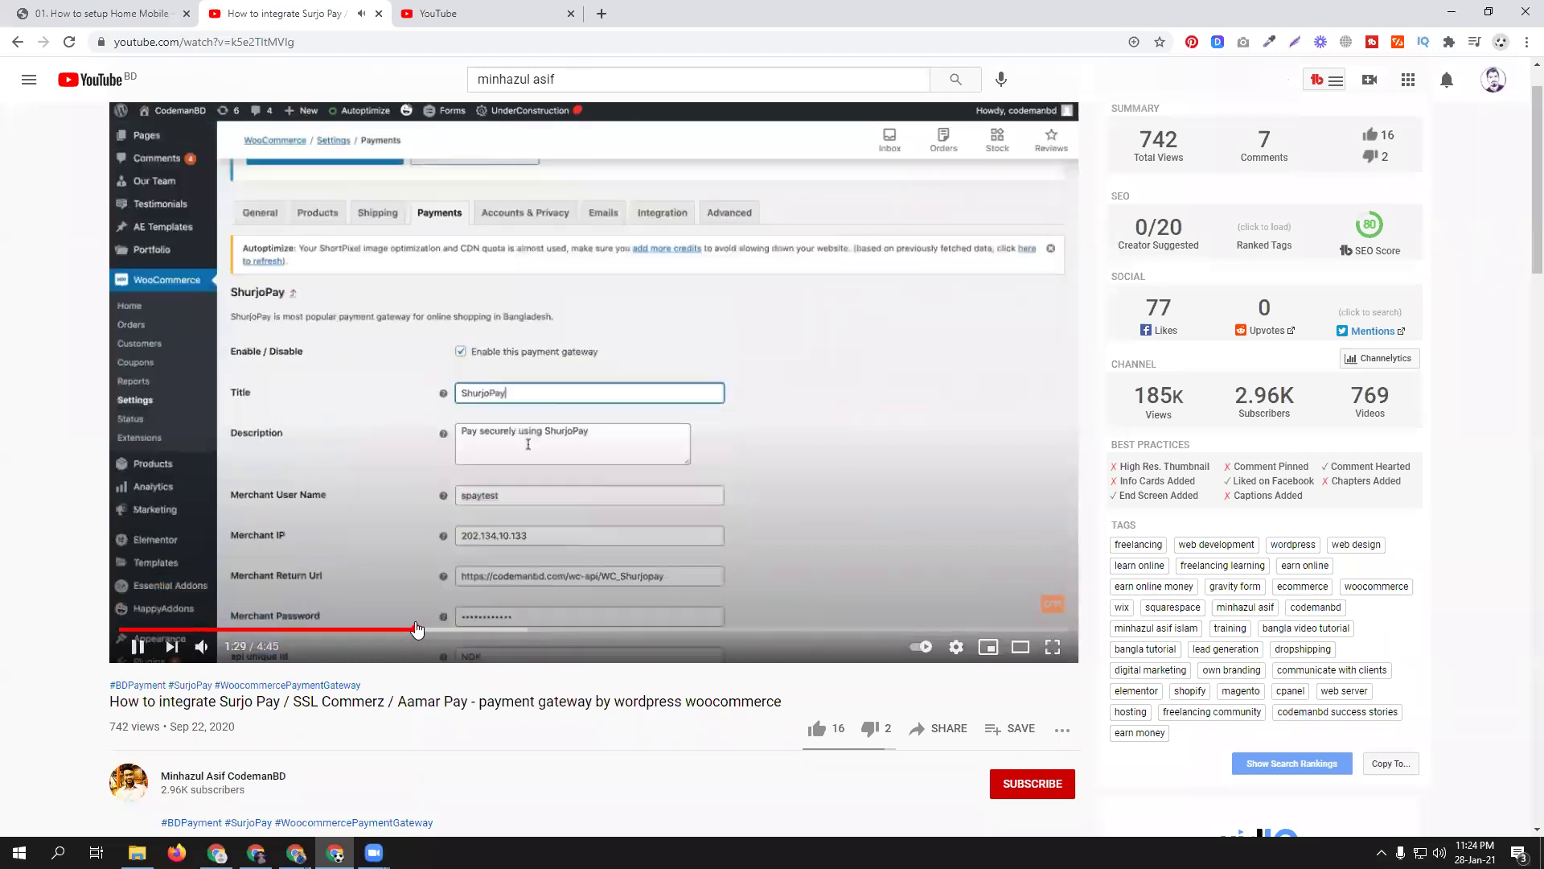
click(432, 630)
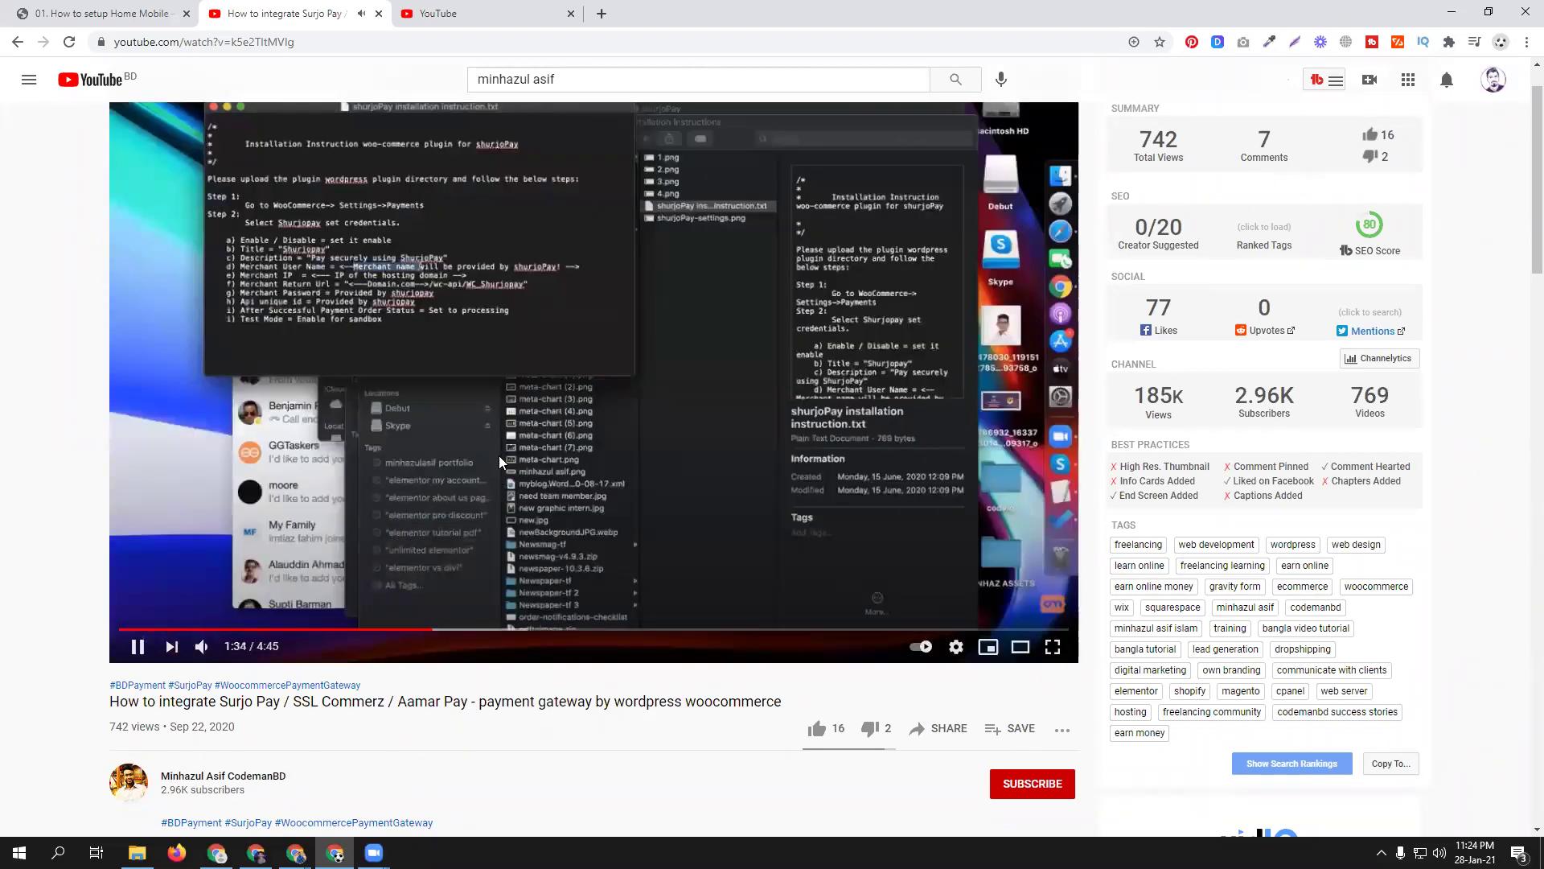
click(299, 230)
click(492, 616)
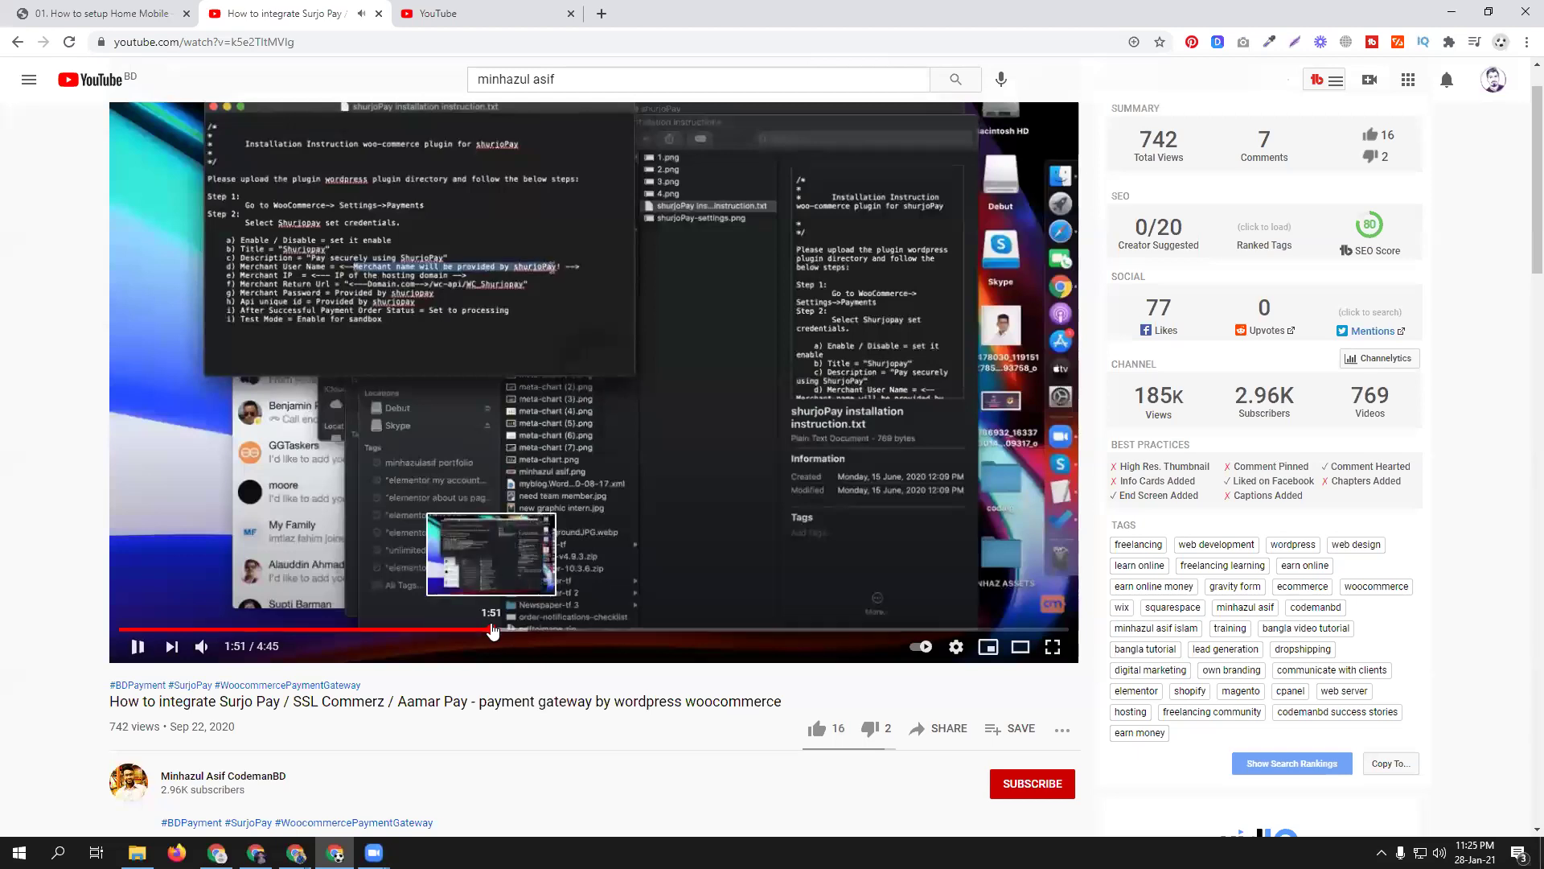
click(492, 630)
click(534, 630)
click(373, 376)
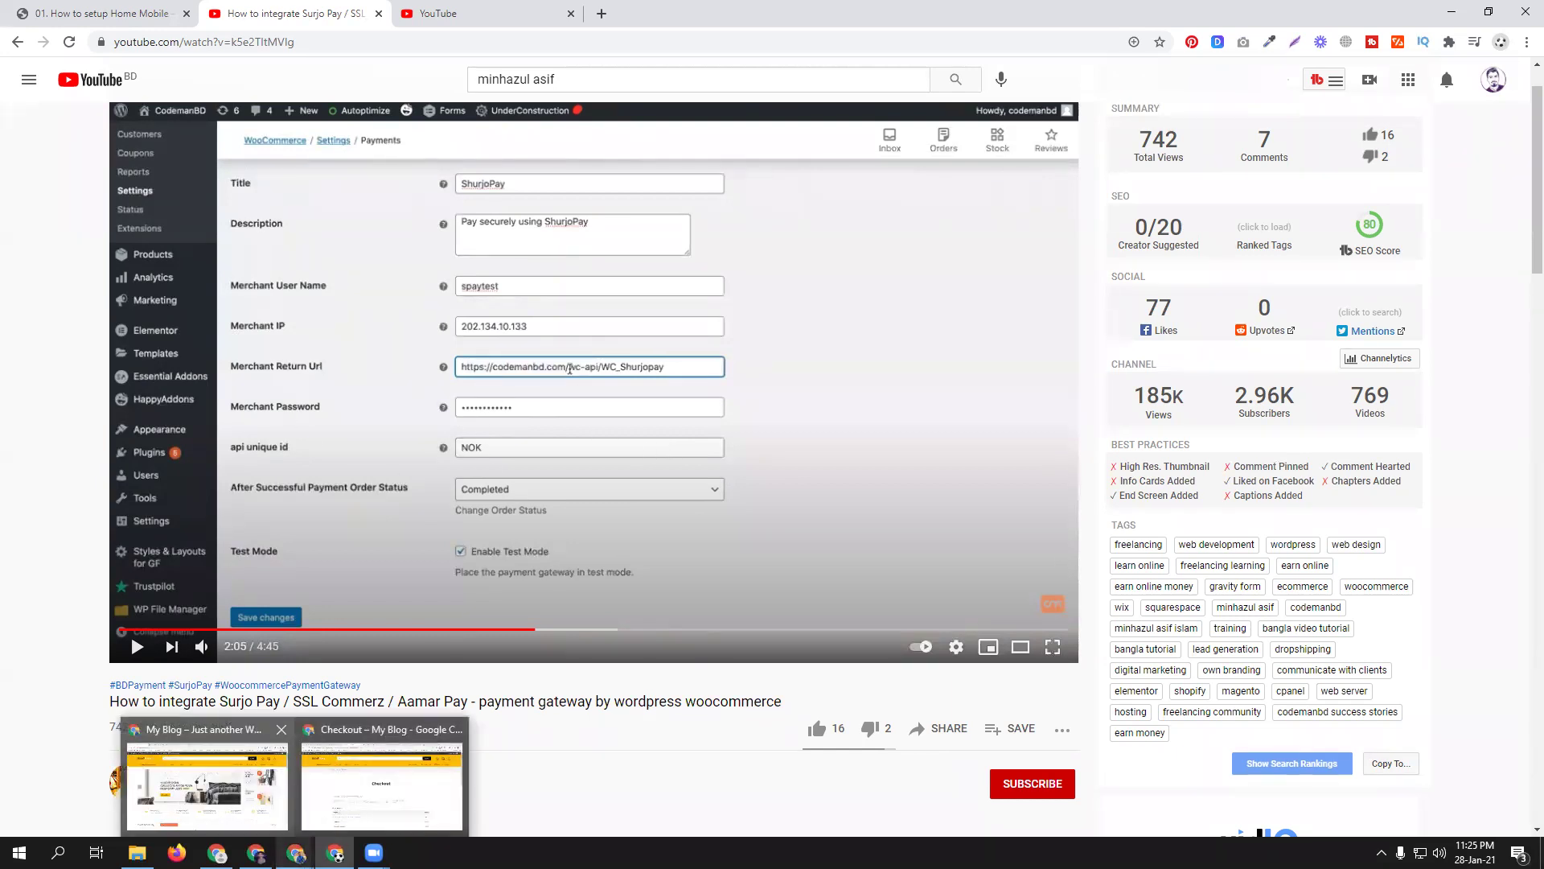
click(296, 853)
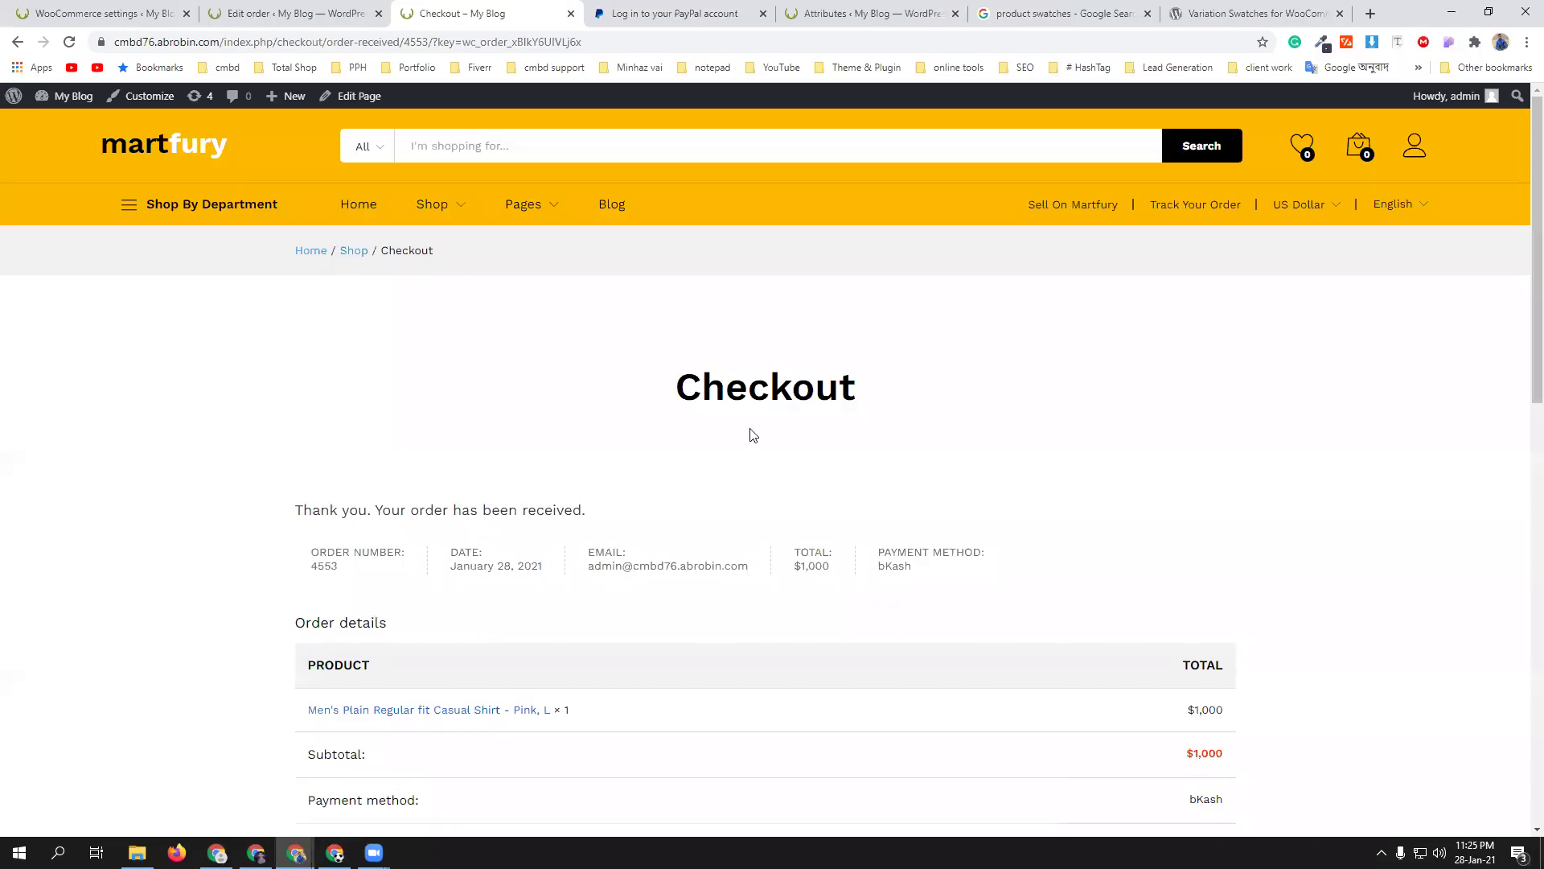
- View the order-received confirmation in the Checkout window, then return to the WooCommerce bKash settings
click(382, 784)
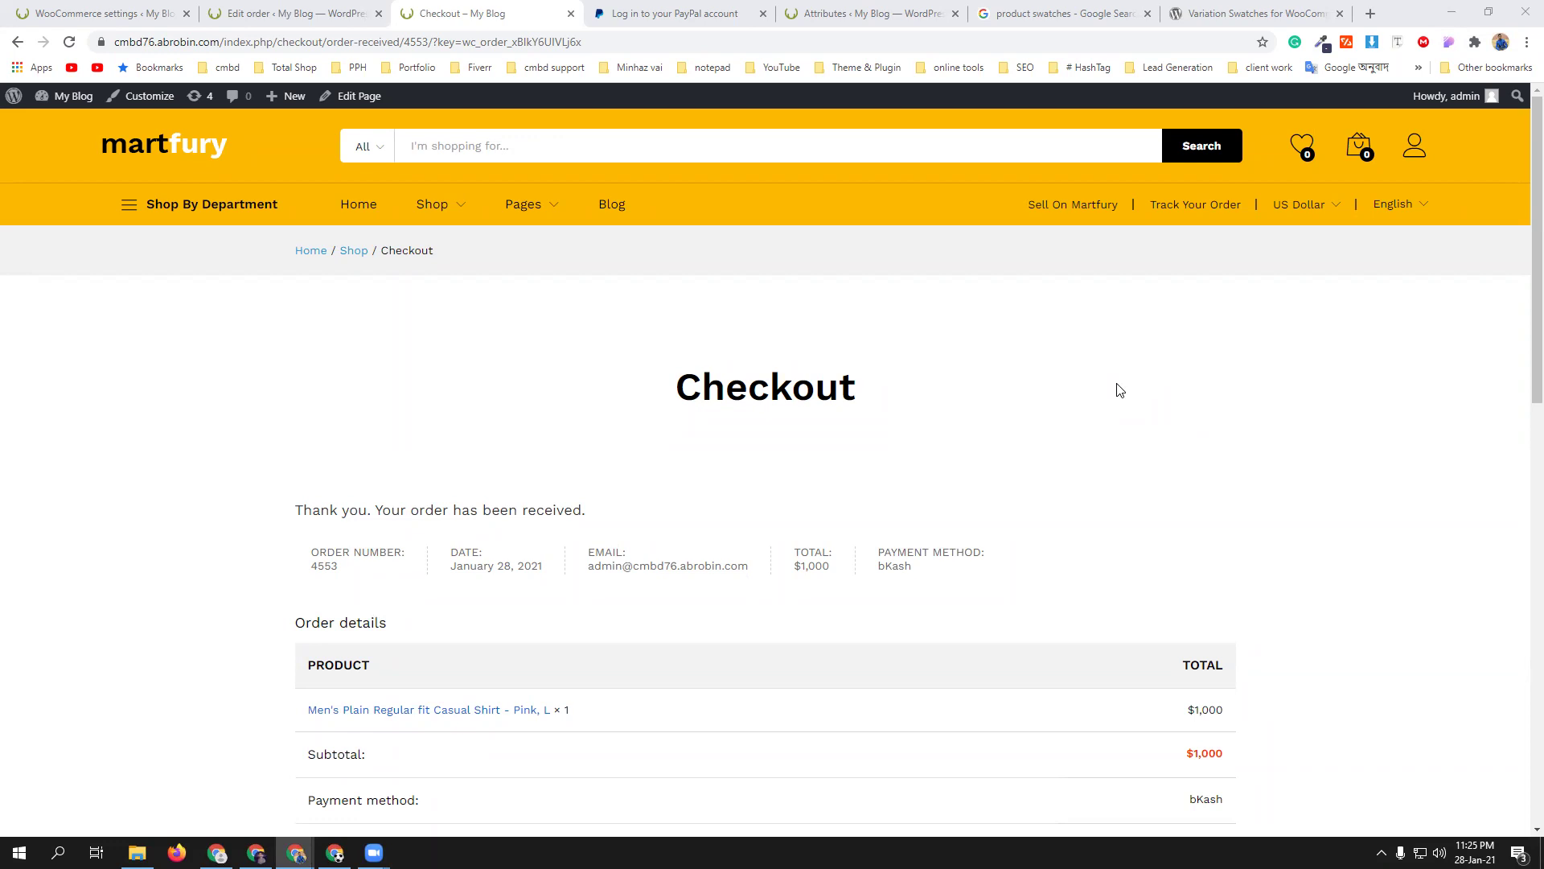
click(105, 12)
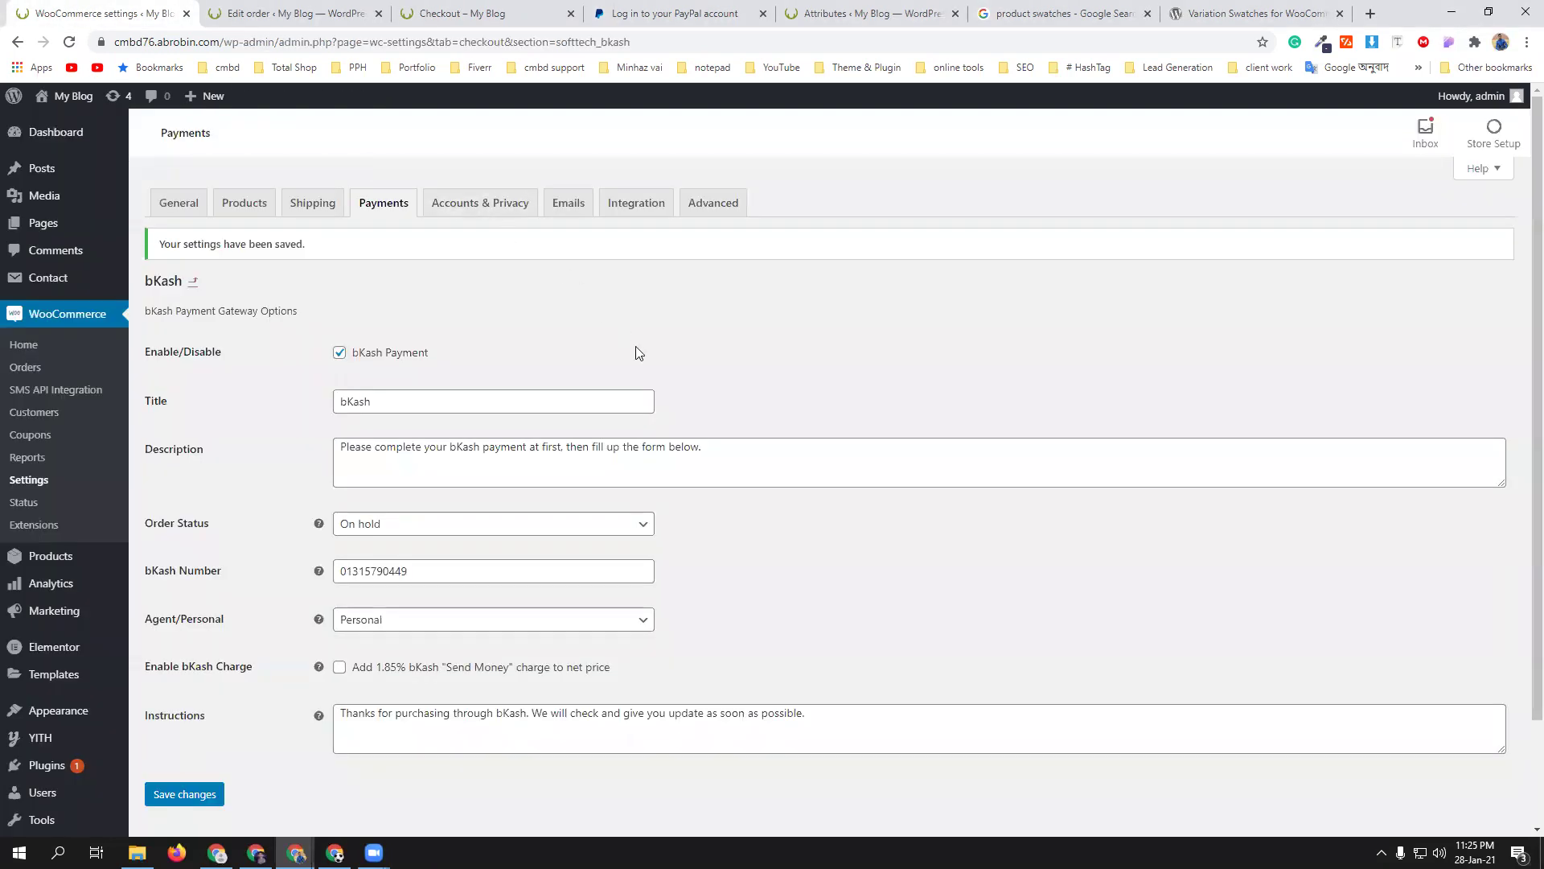
- Create a shipping zone named 'Inside Dhaka' with region Dhaka, Bangladesh
click(314, 205)
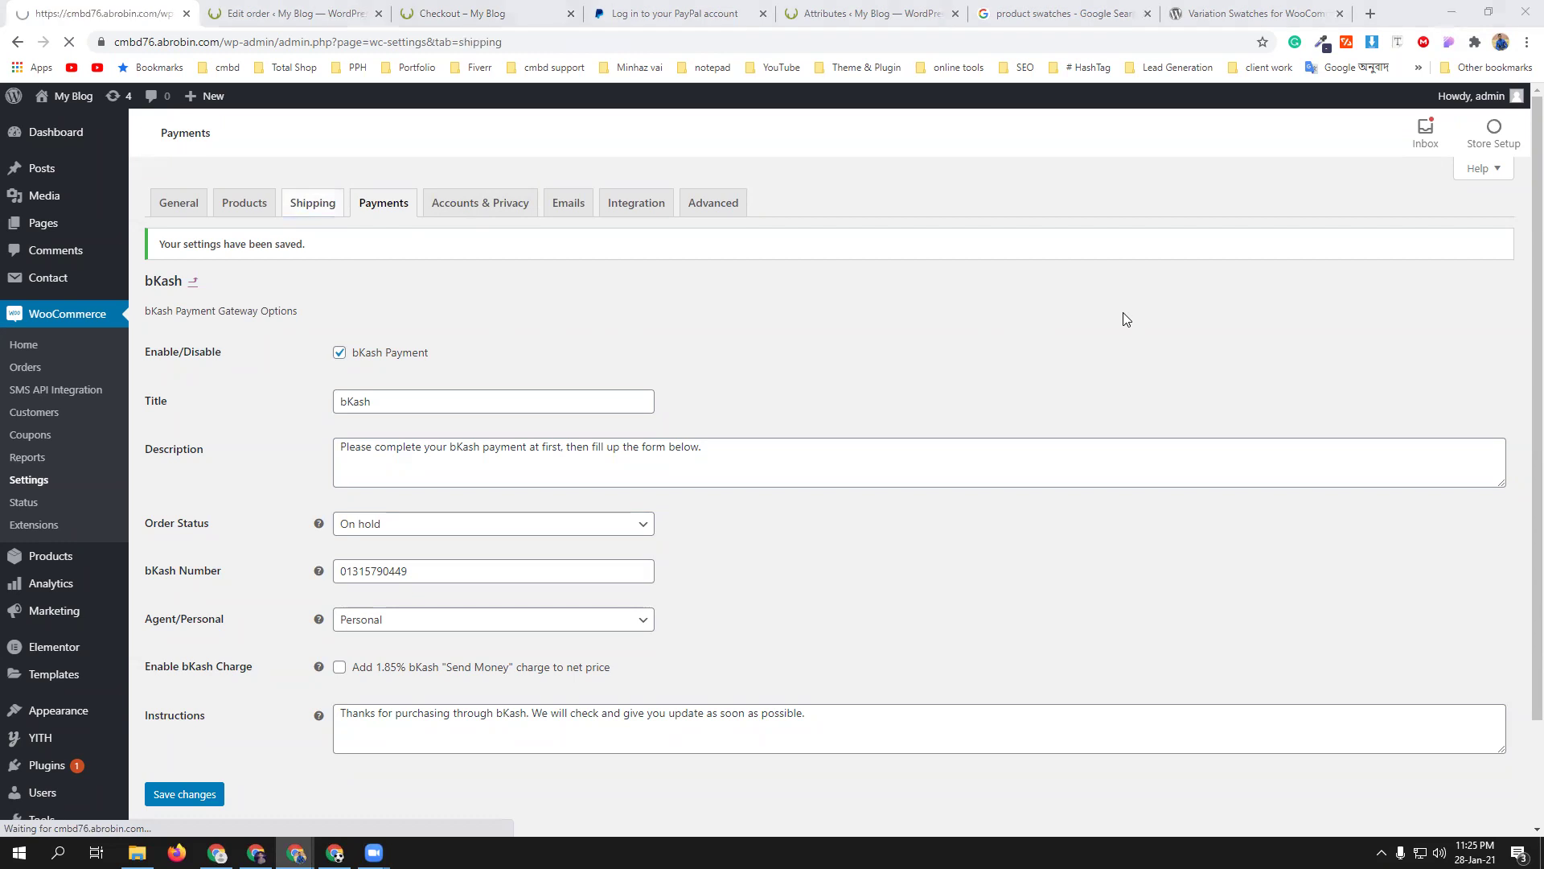
scroll(630, 515, down, 3)
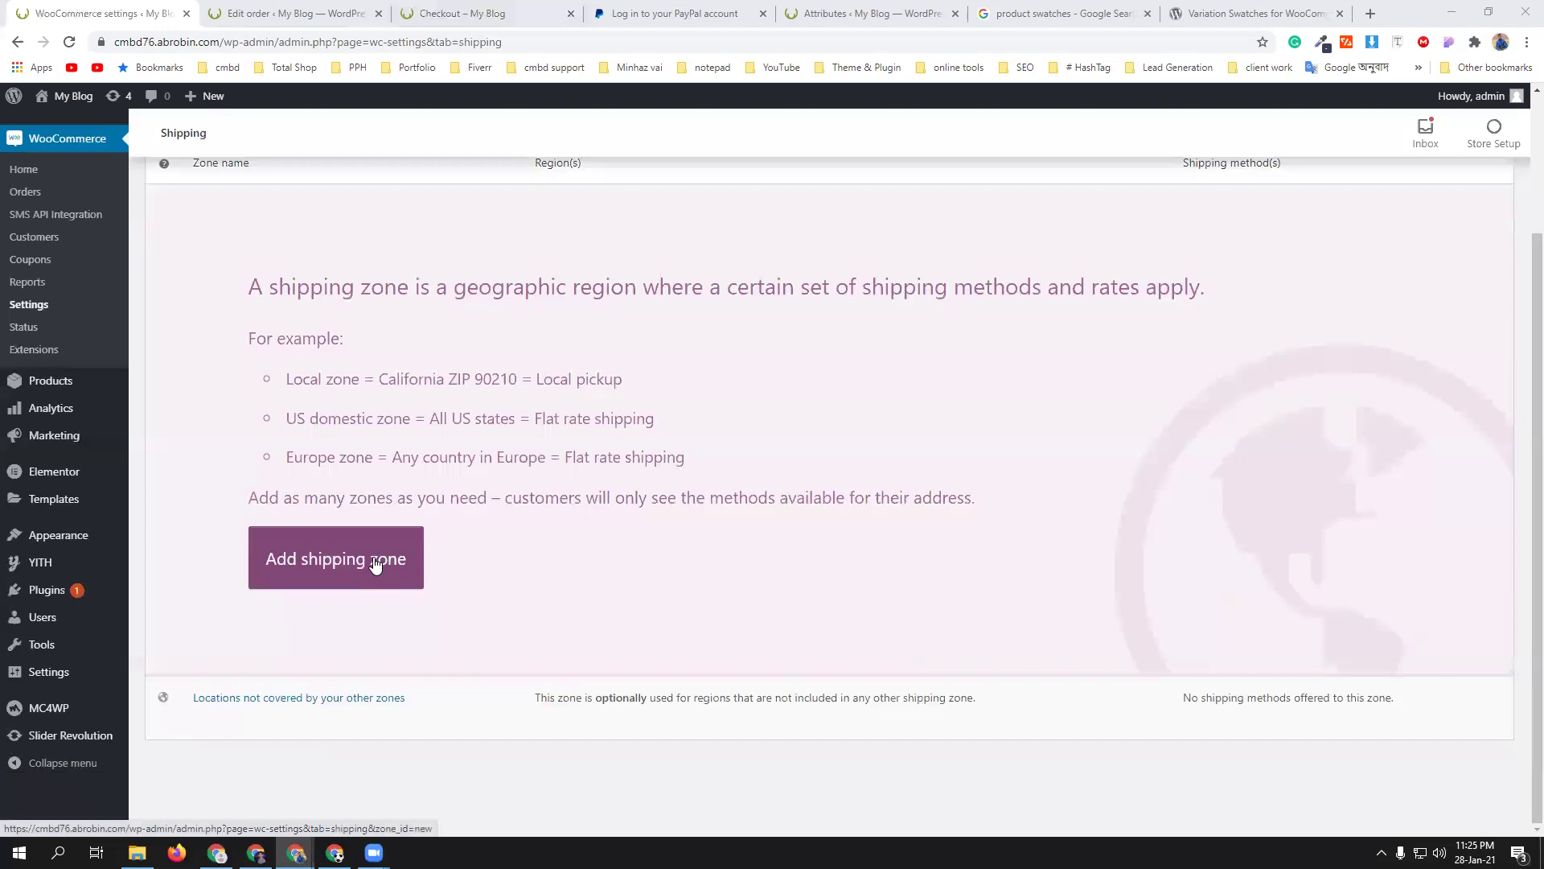
click(376, 560)
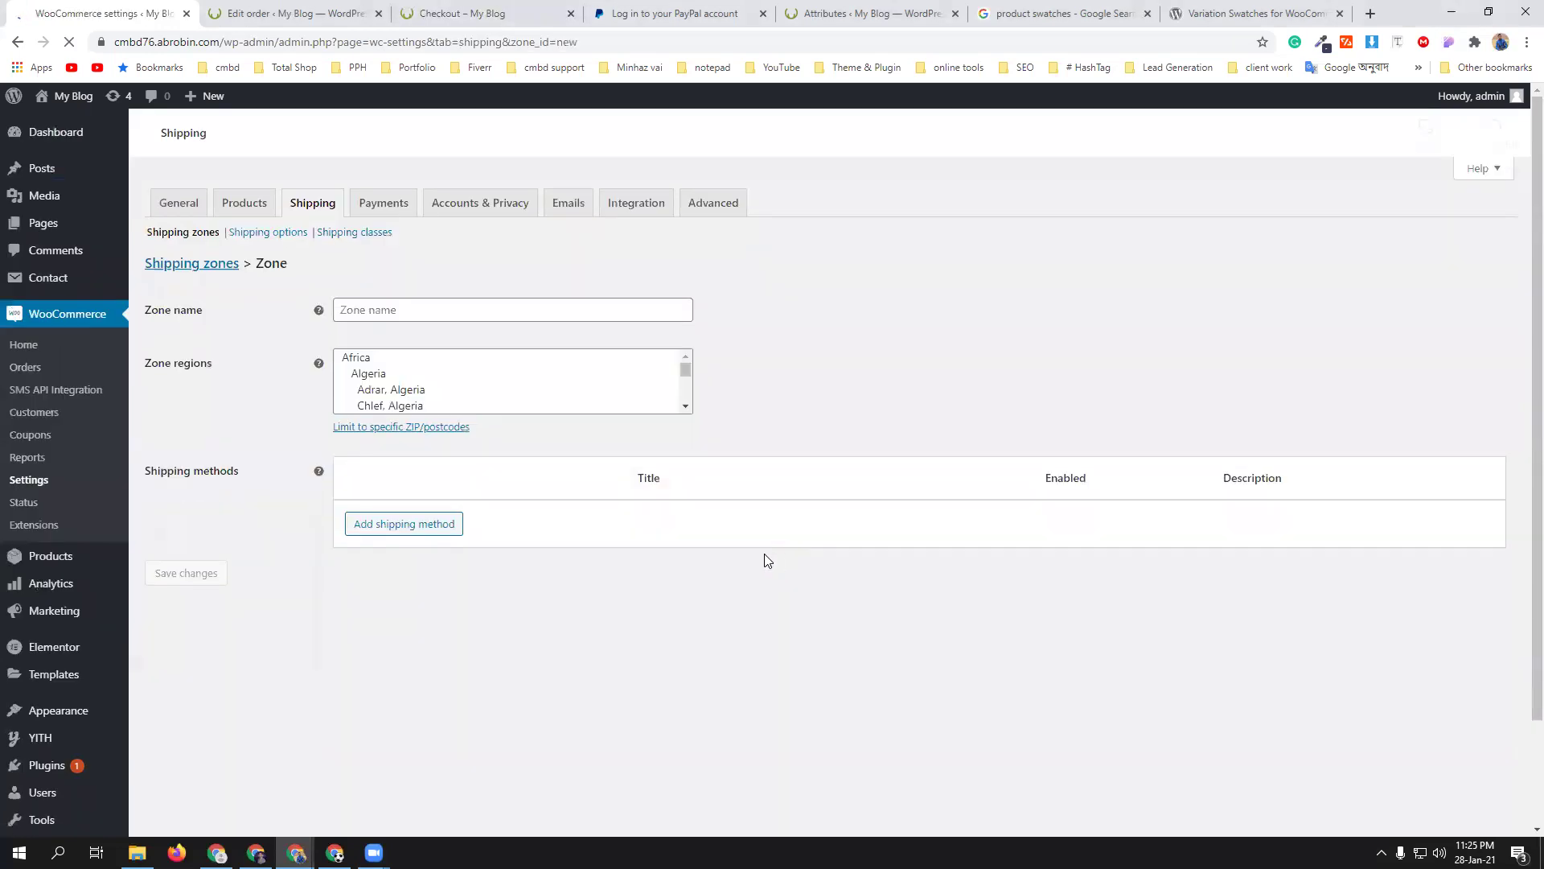
click(452, 305)
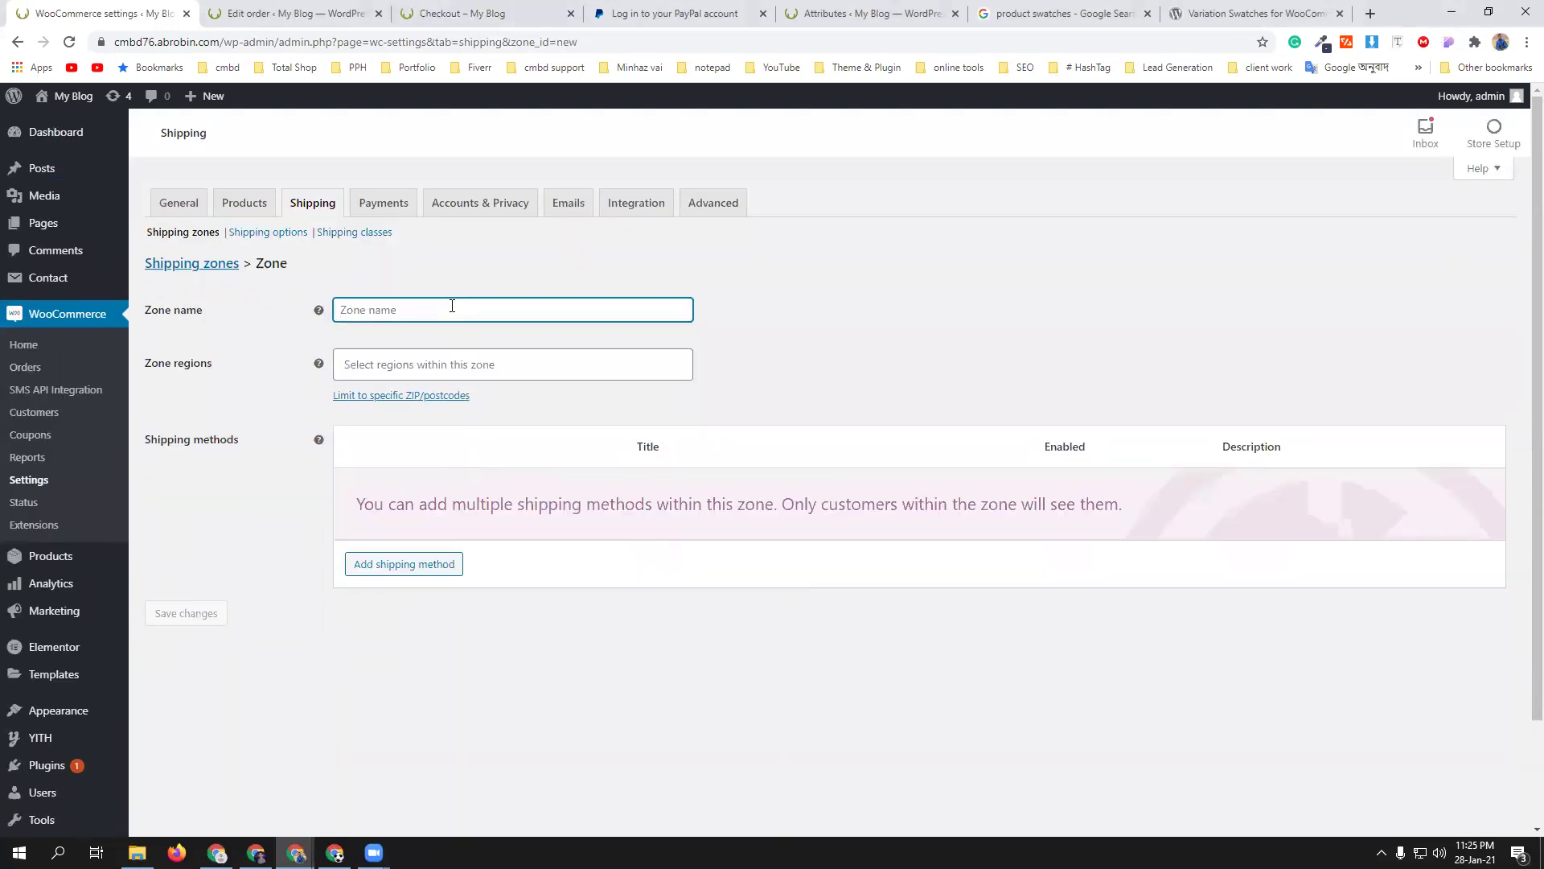
text(Inside)
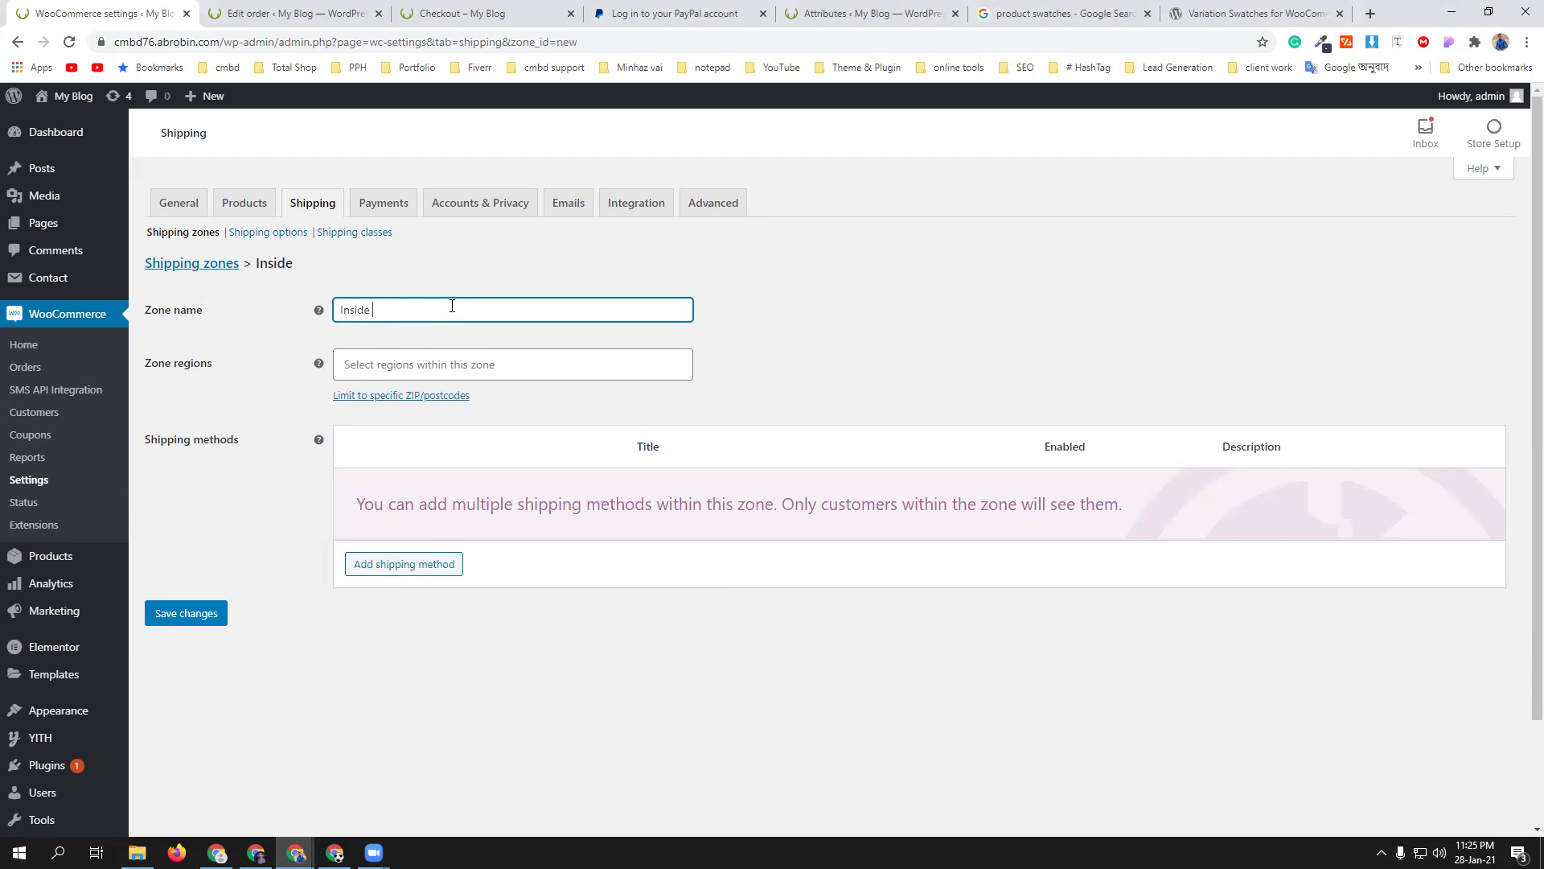
text( Dhaka)
click(456, 363)
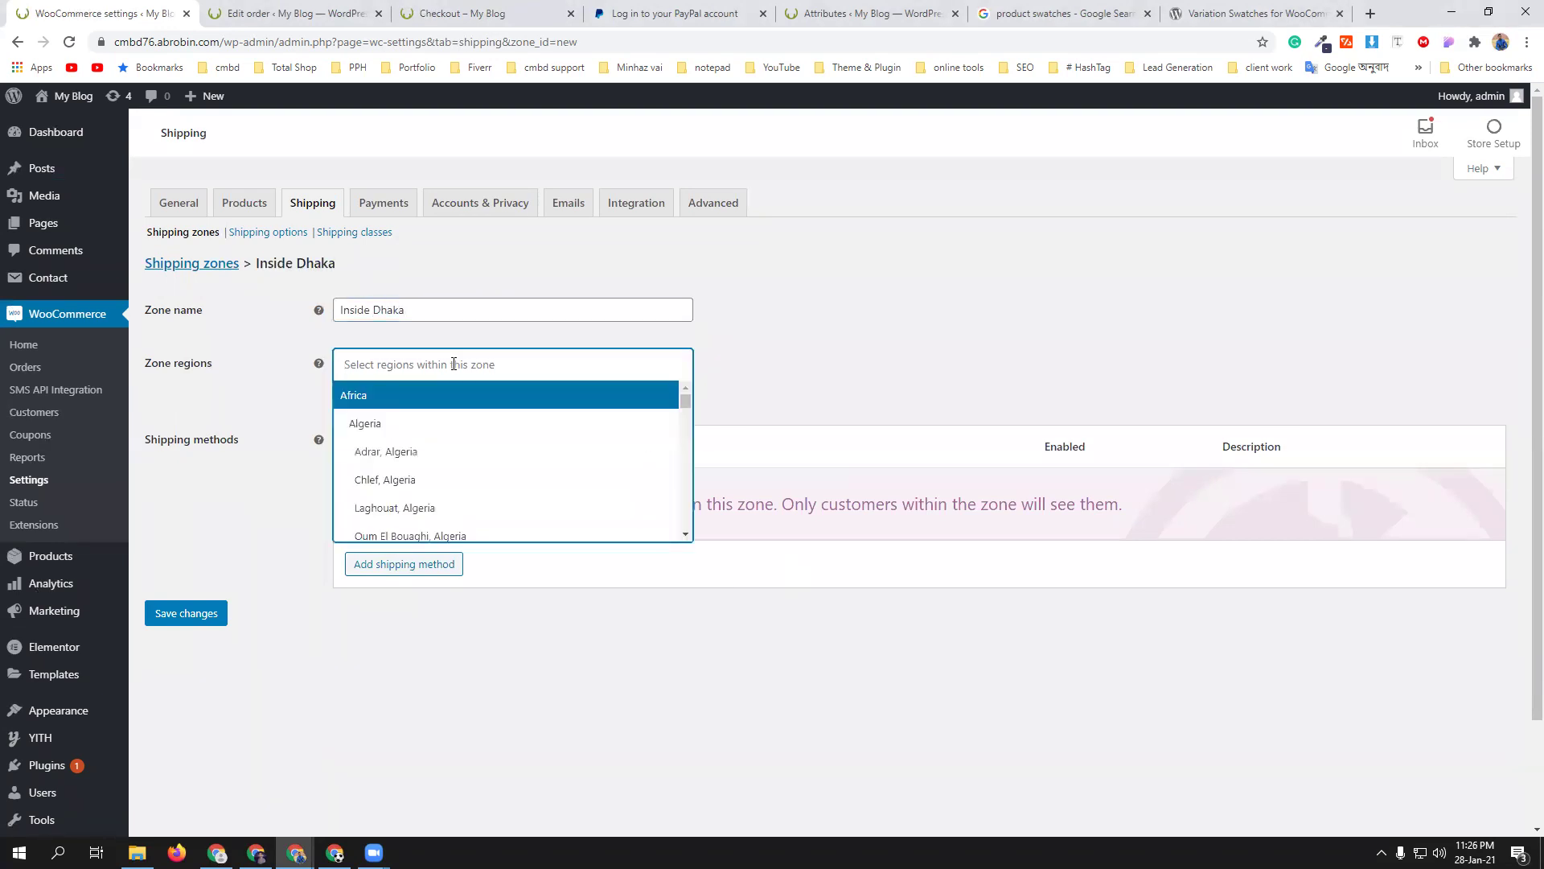
text(Dhaka)
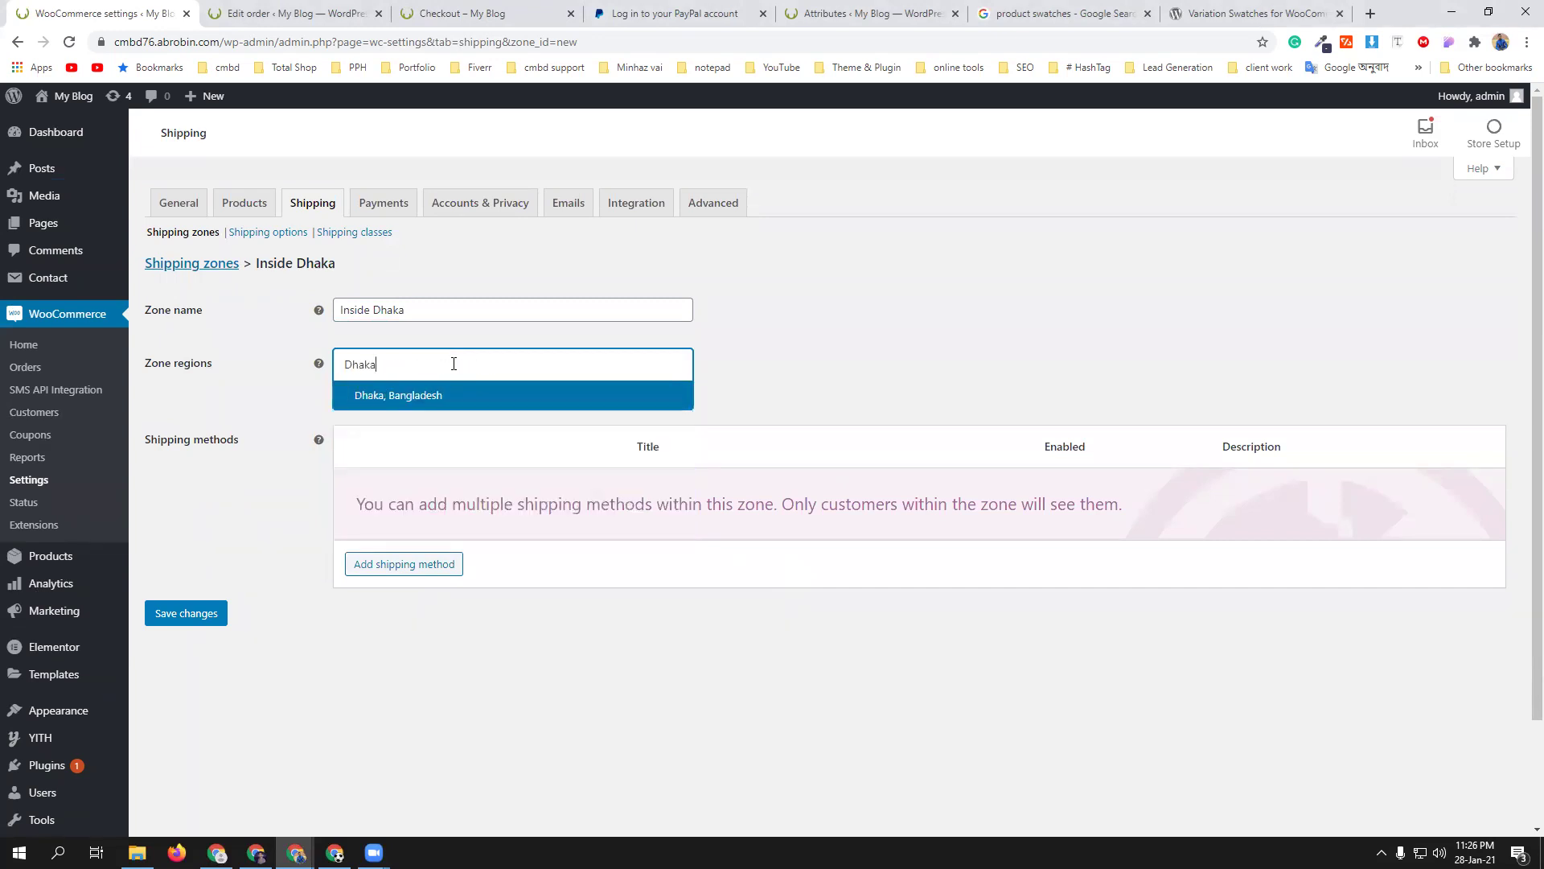
click(472, 394)
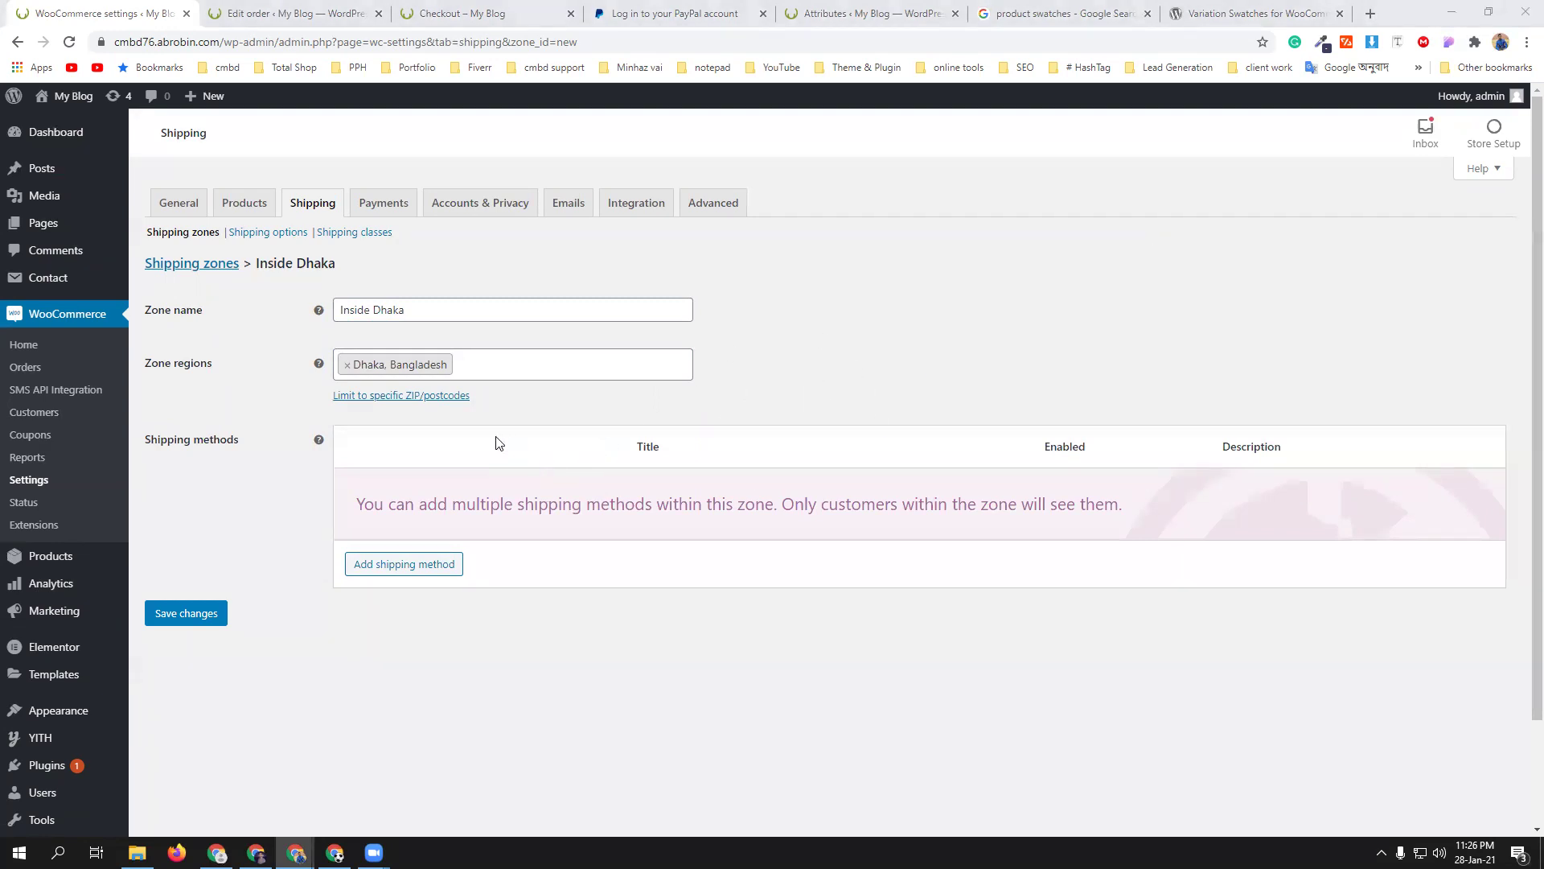
- Add Free shipping to the Inside Dhaka zone and return to the shipping zones list
click(408, 564)
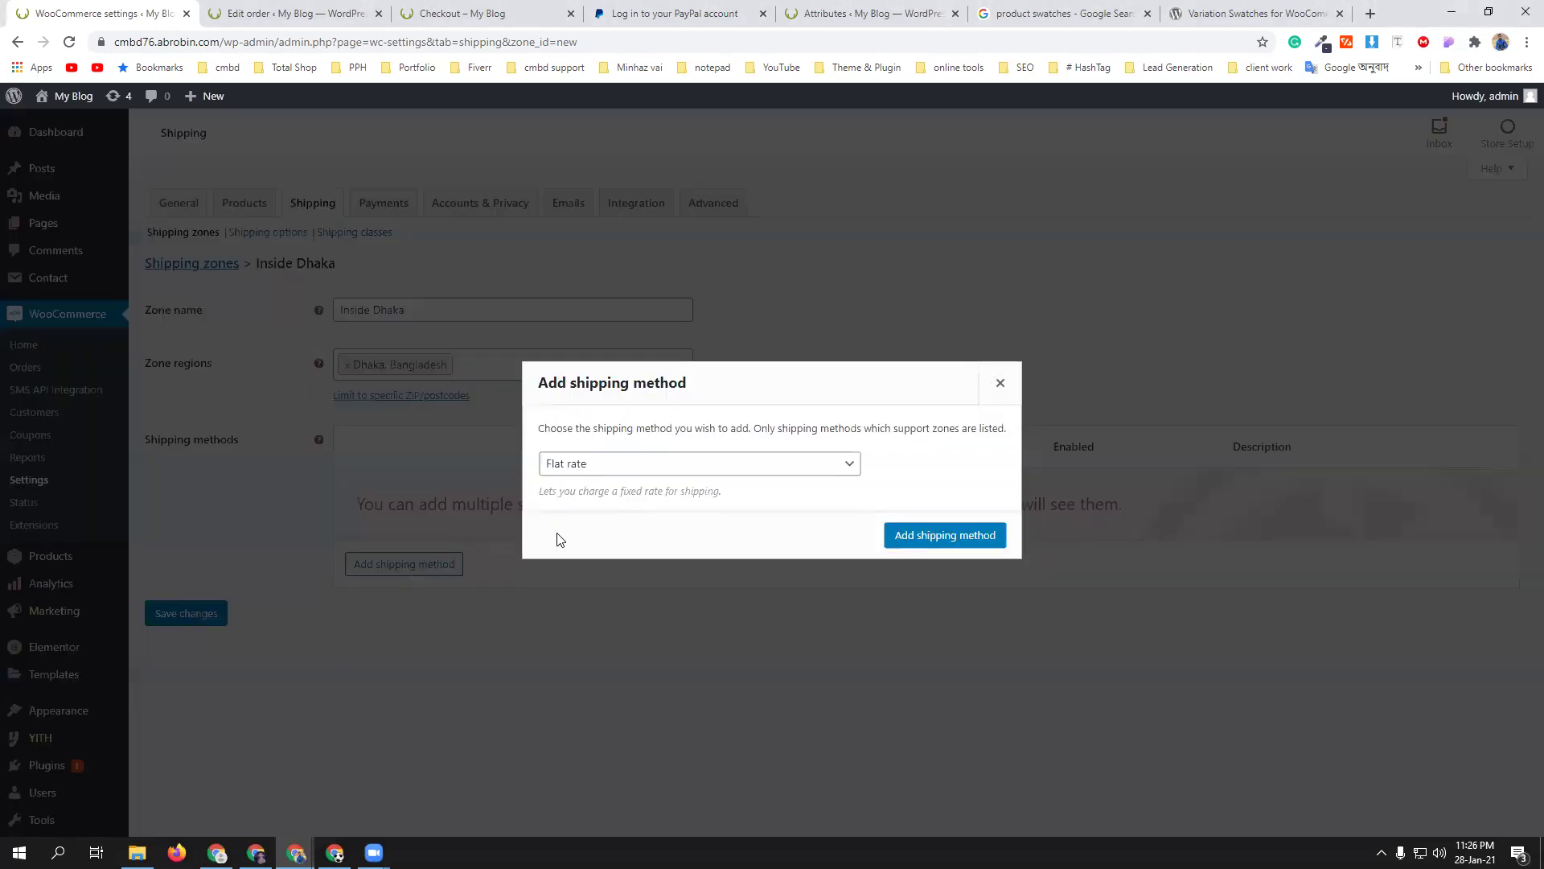
click(740, 474)
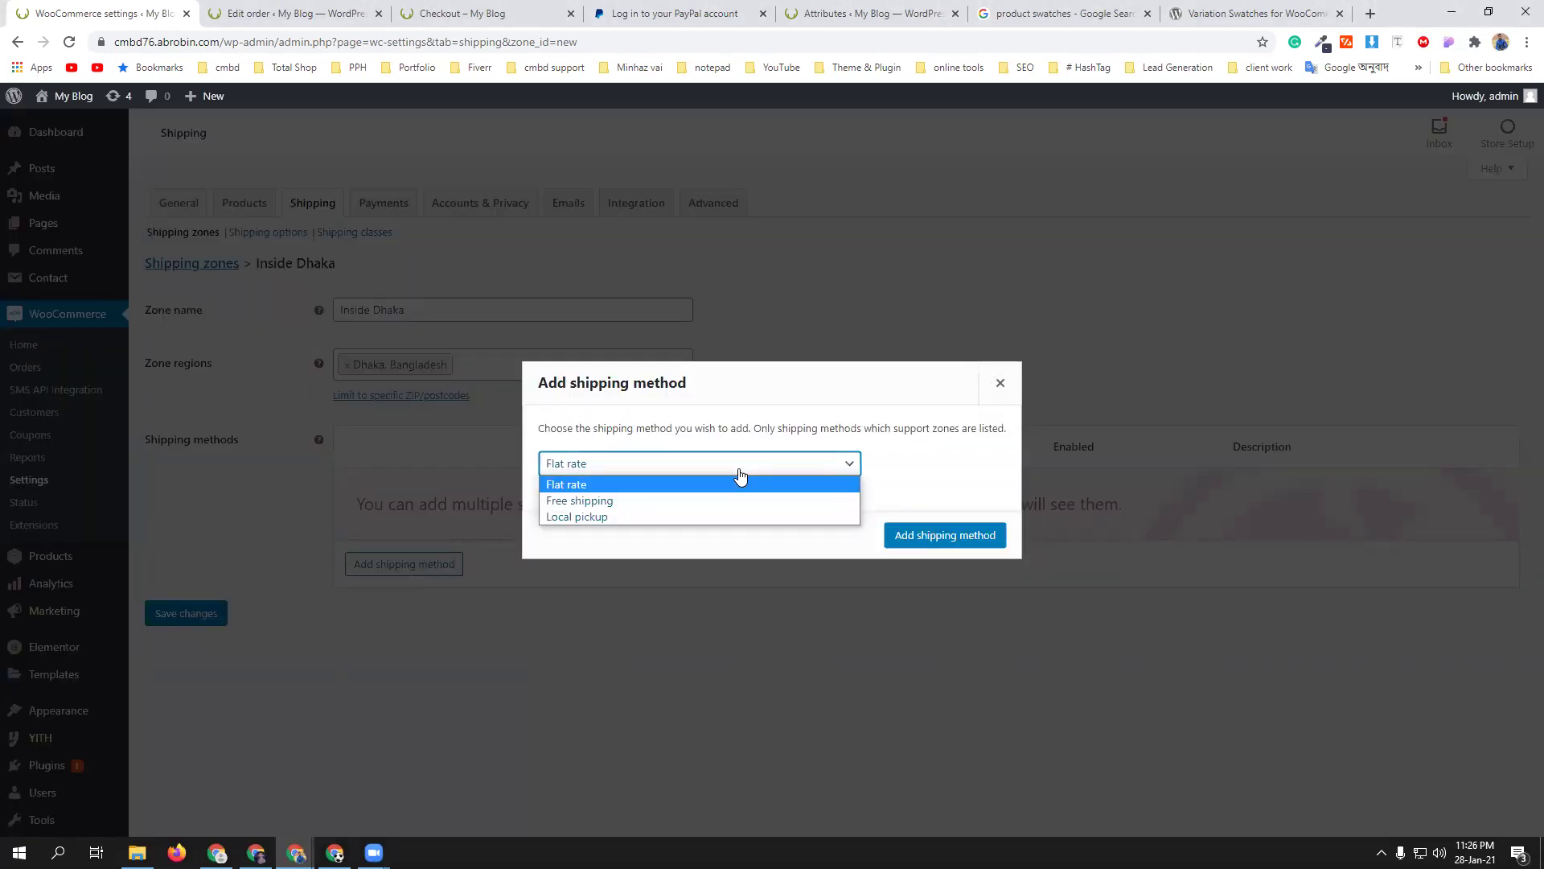
click(738, 498)
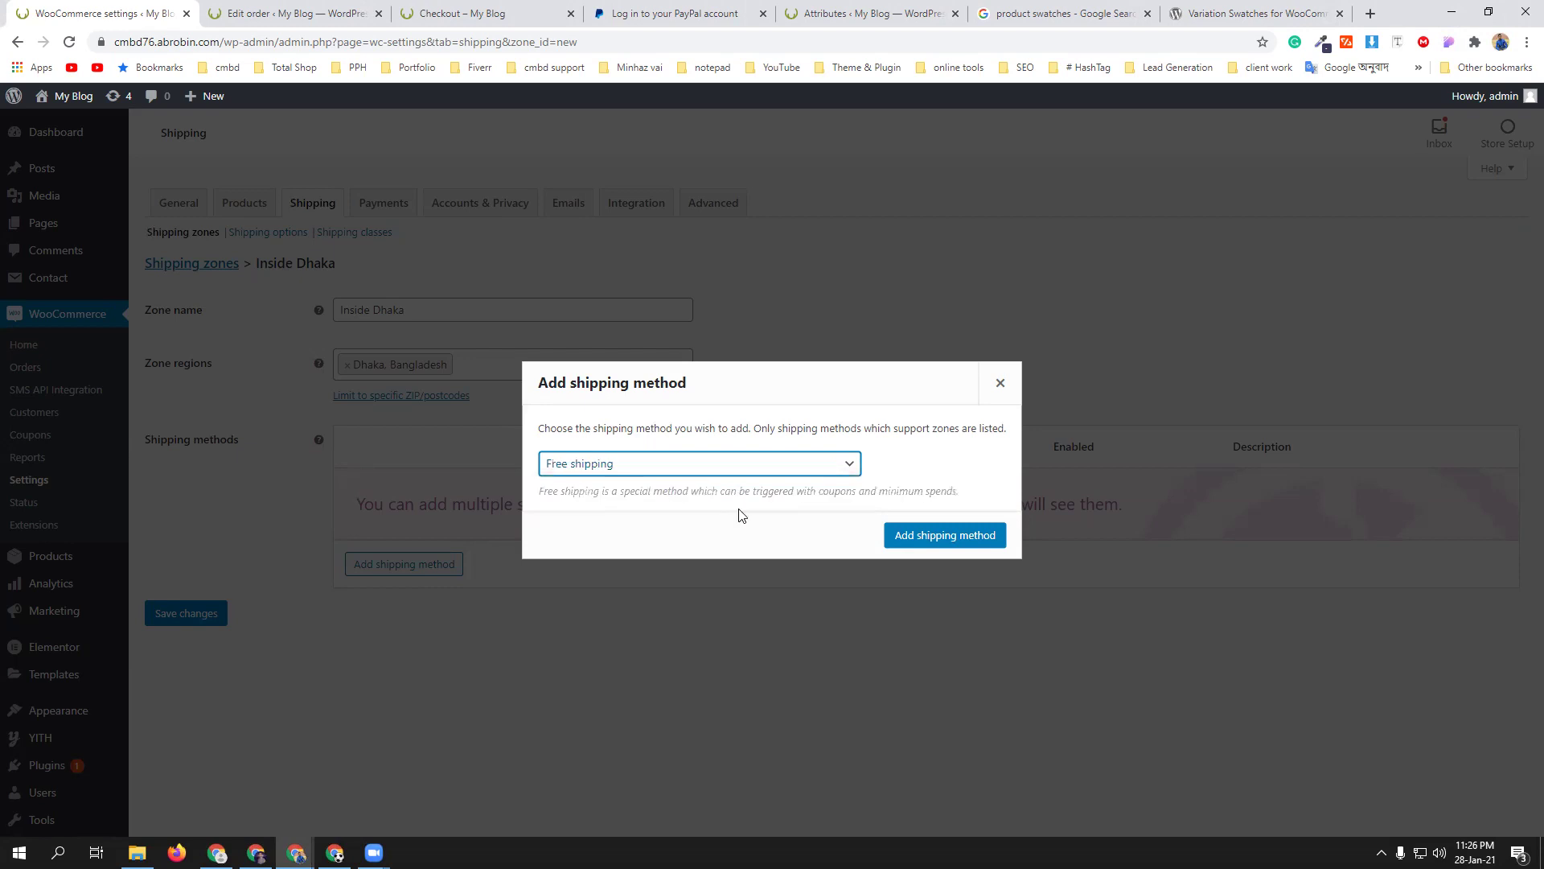
click(927, 536)
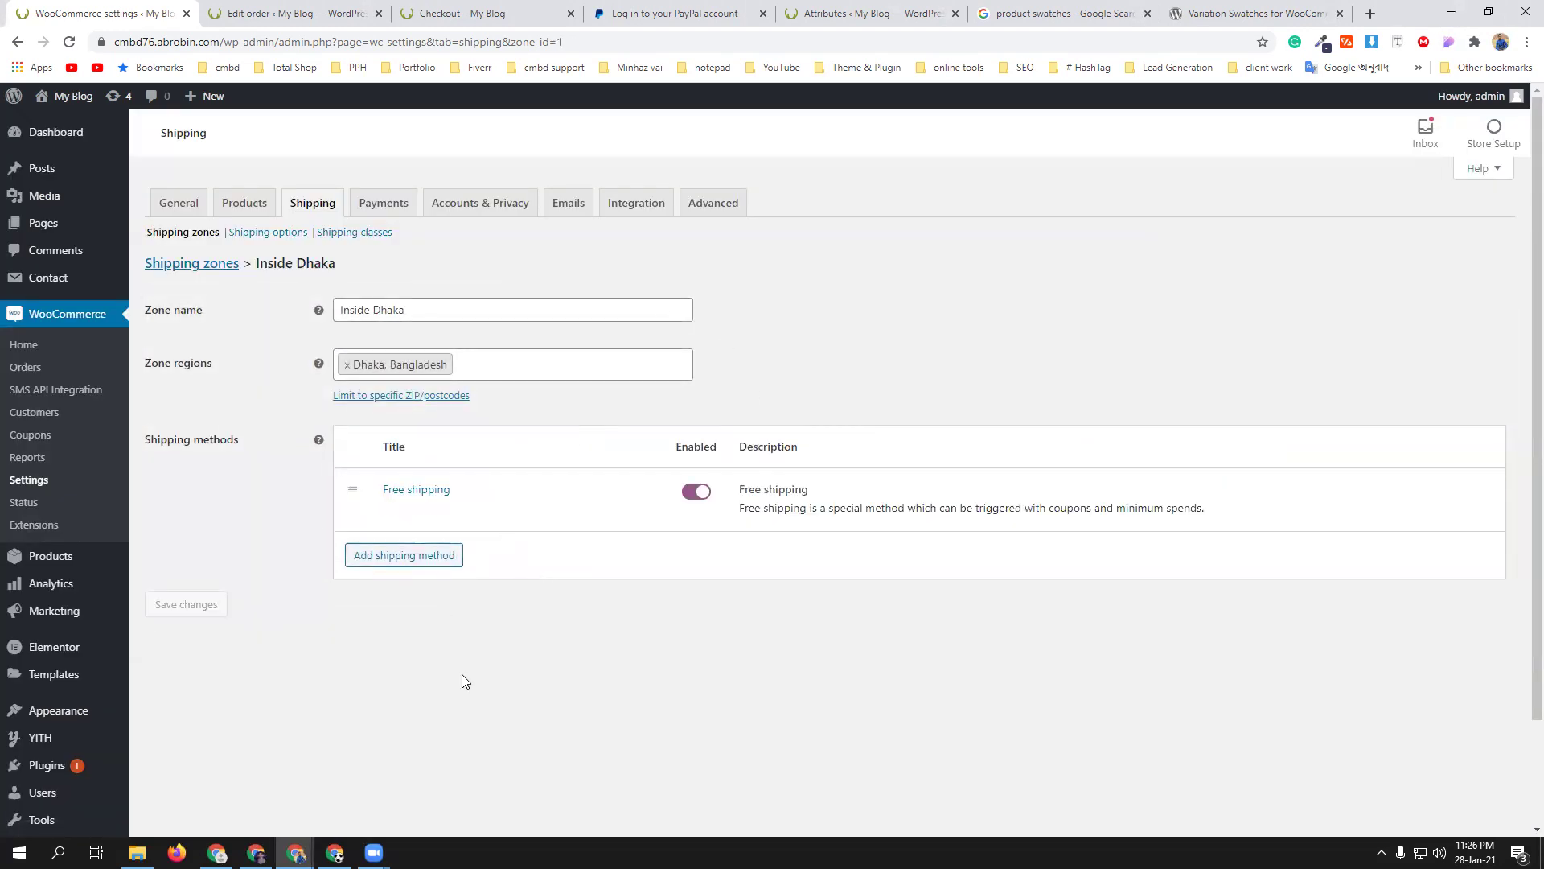
click(194, 238)
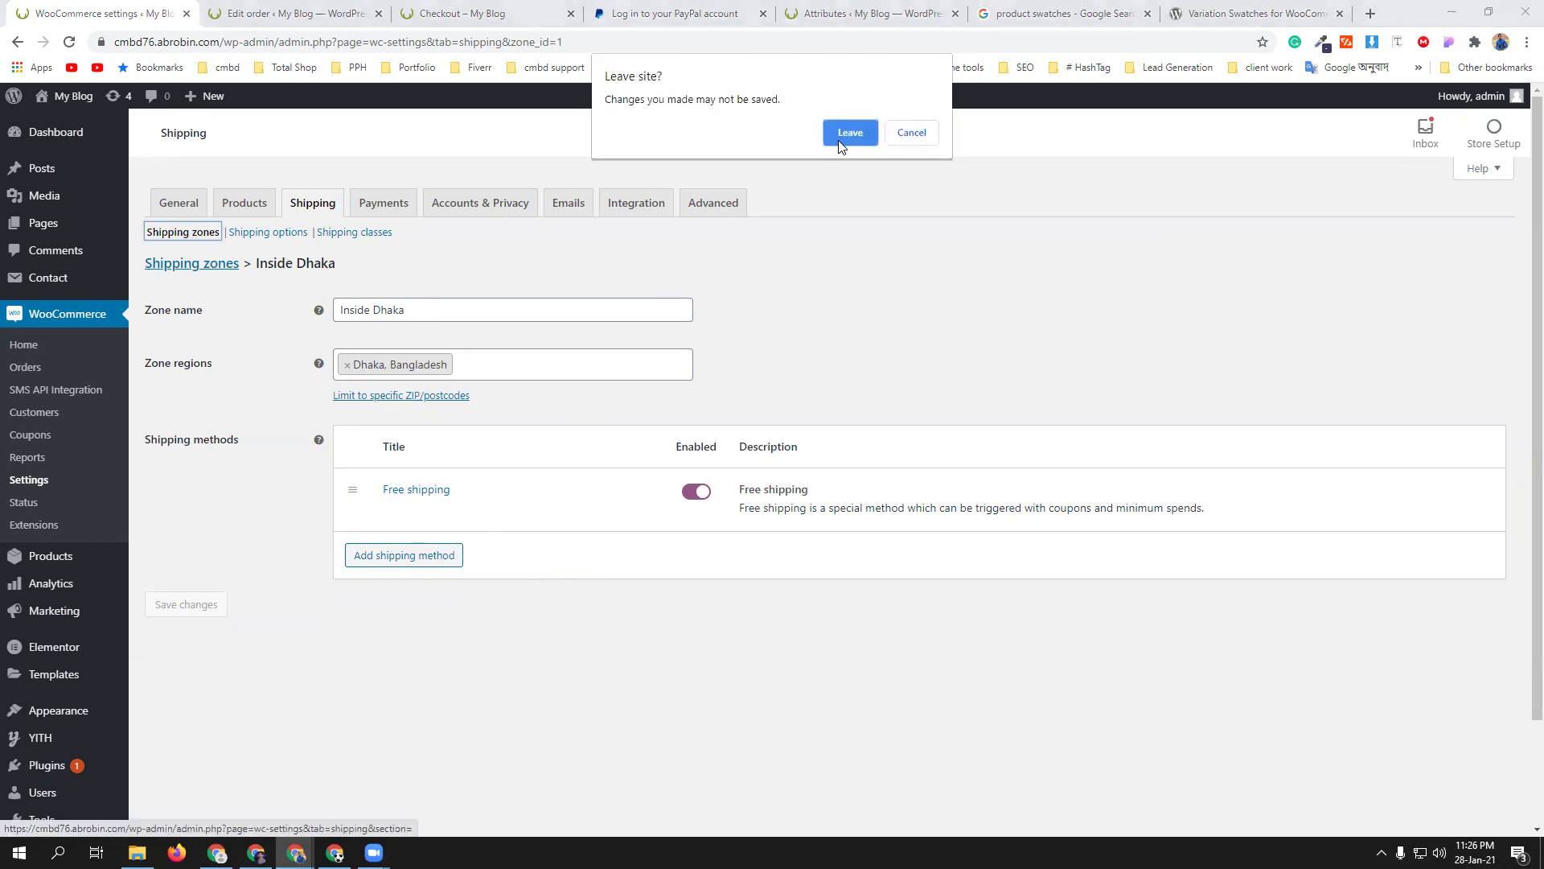
click(848, 134)
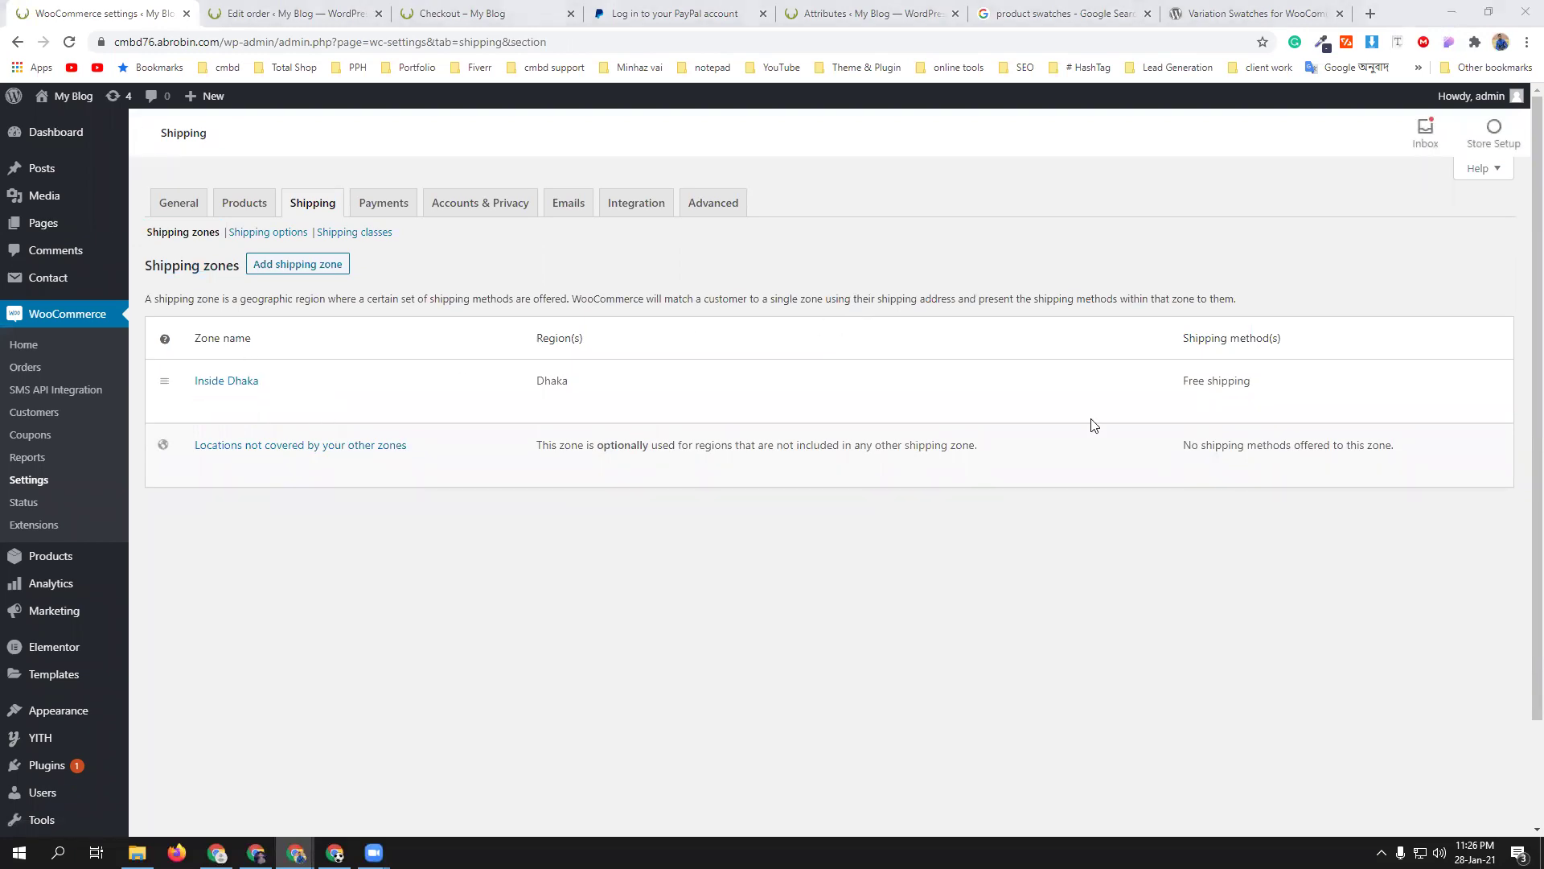
- Start a new shipping zone named 'outside dhaka'
click(318, 268)
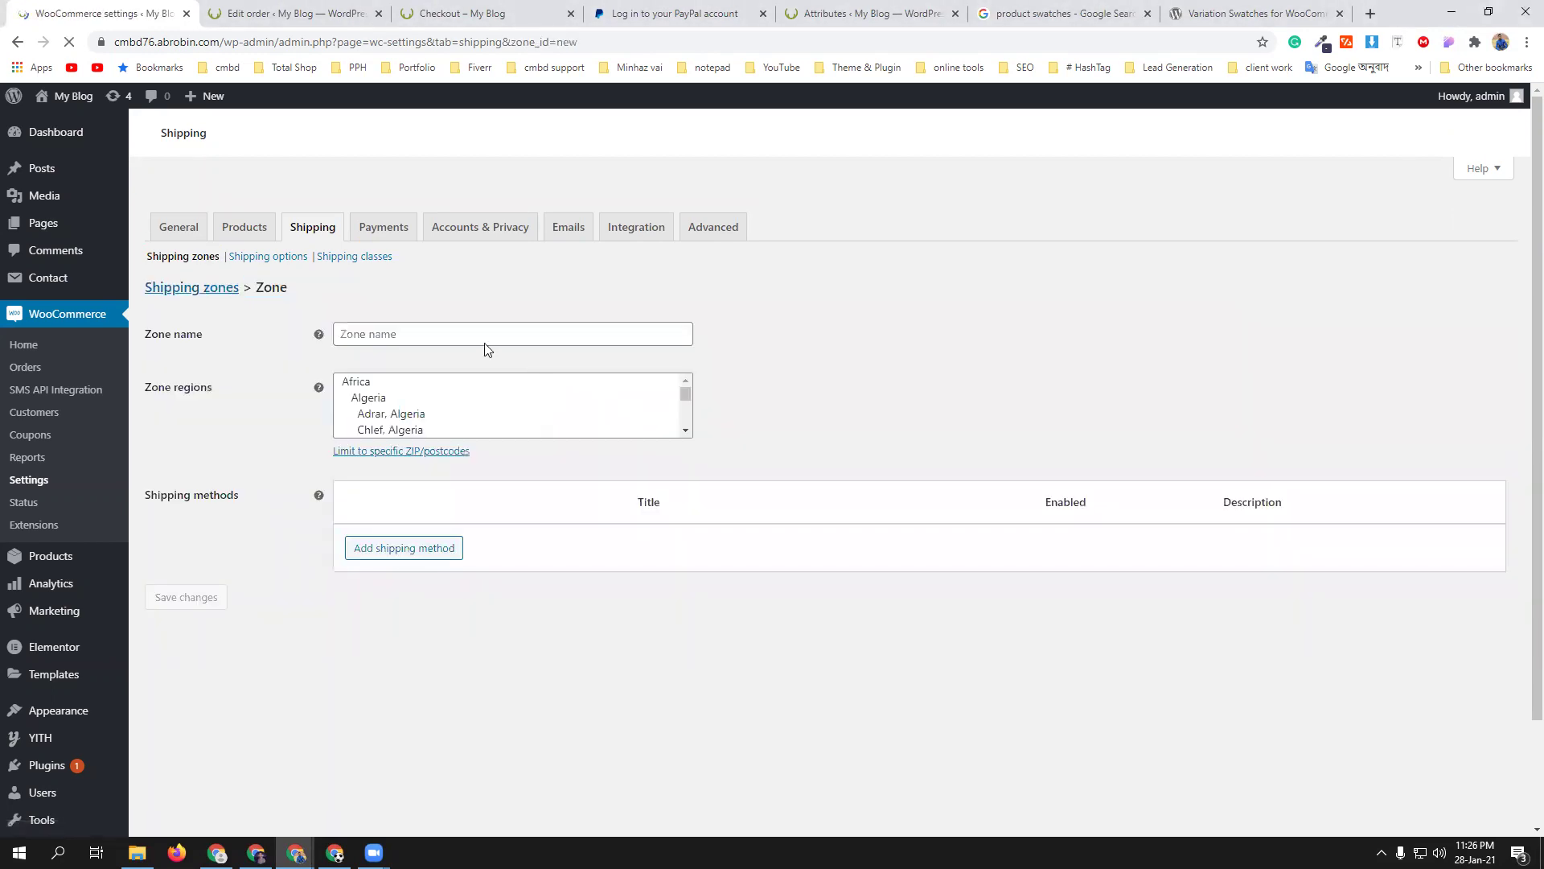
click(469, 317)
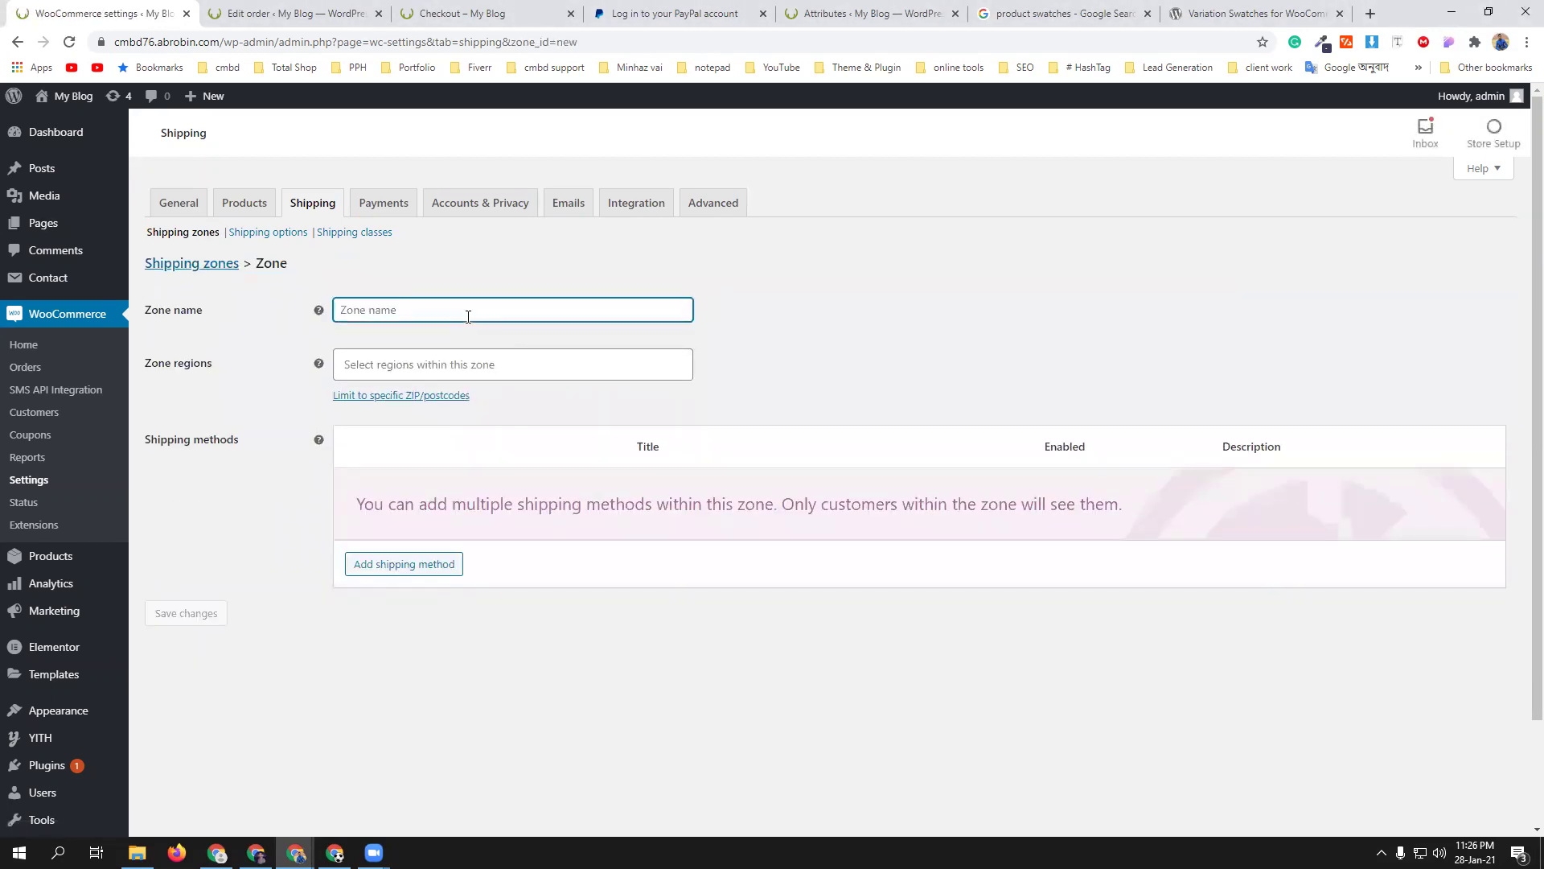
text(outside dhaka)
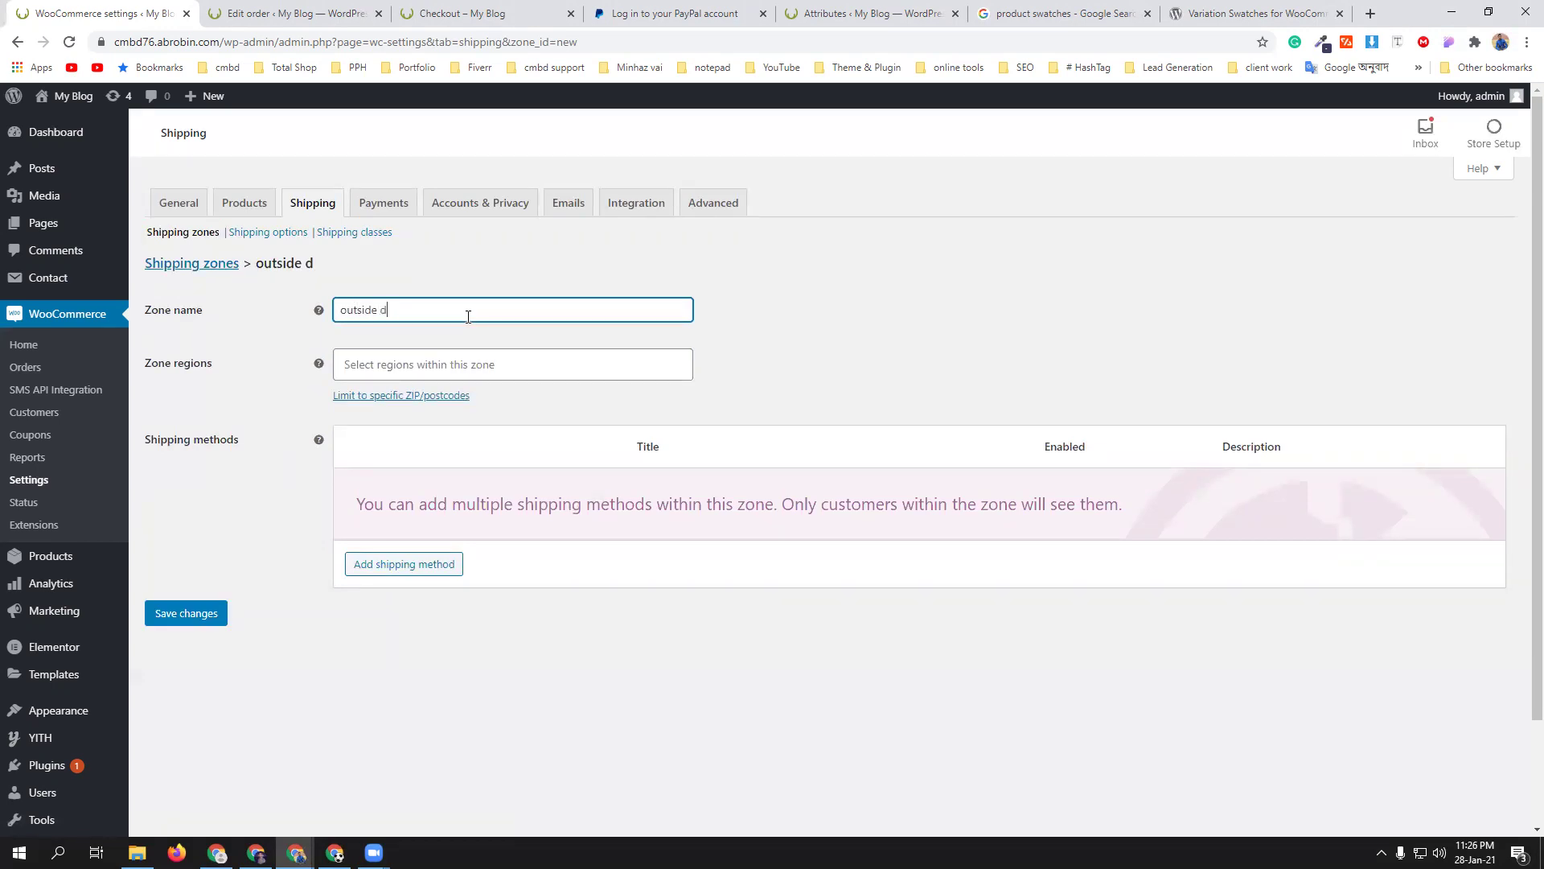
- Add Barishal, Bangladesh and Khulna, Bangladesh as the zone's regions
click(462, 366)
text(chi)
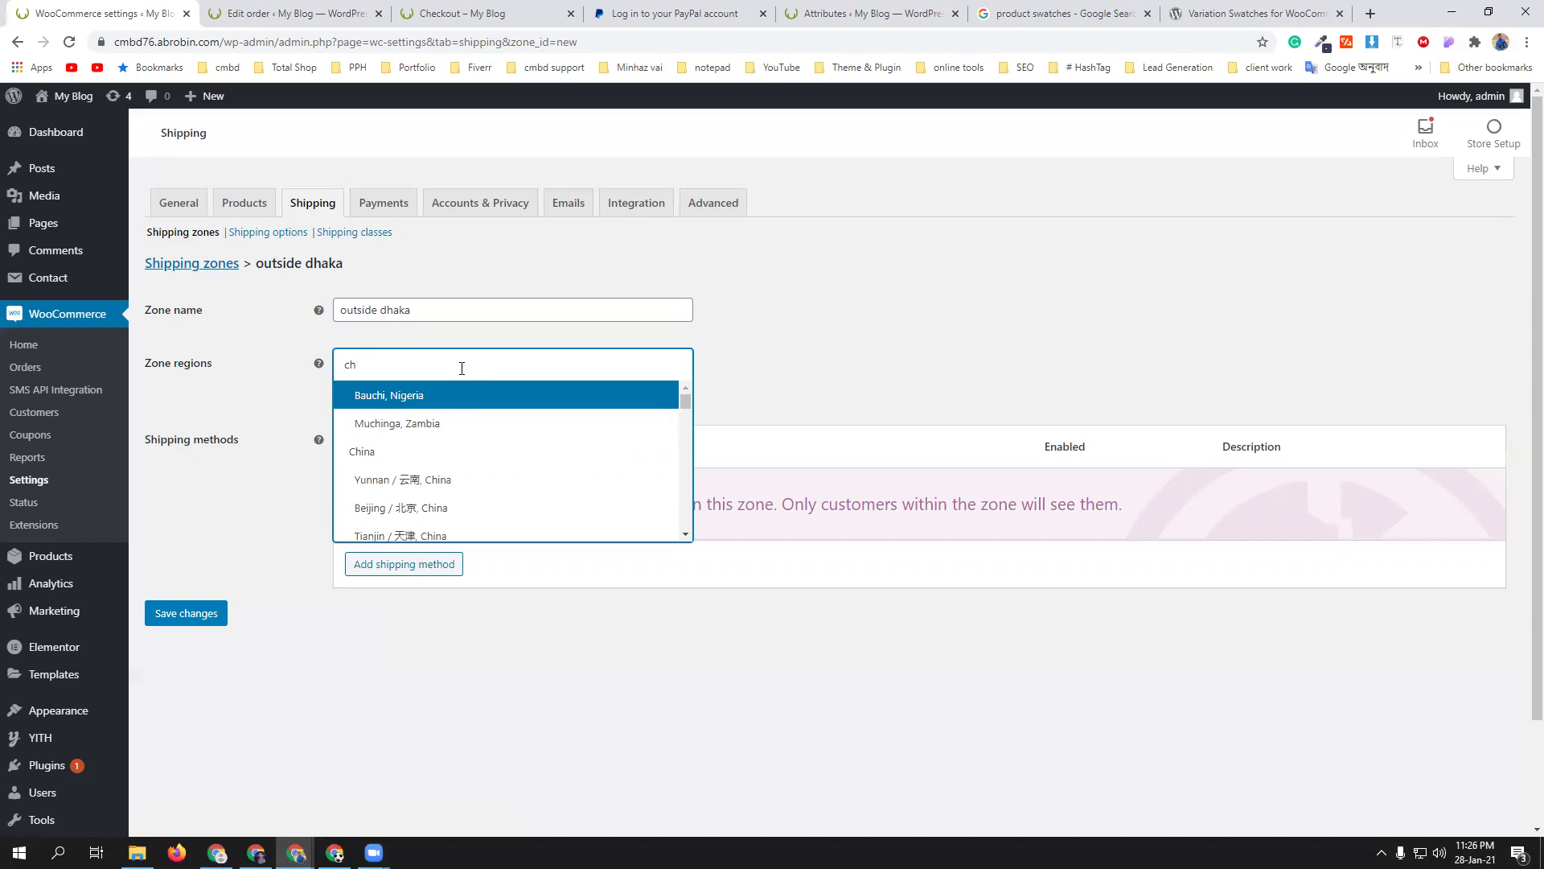
click(457, 368)
click(456, 368)
text(B)
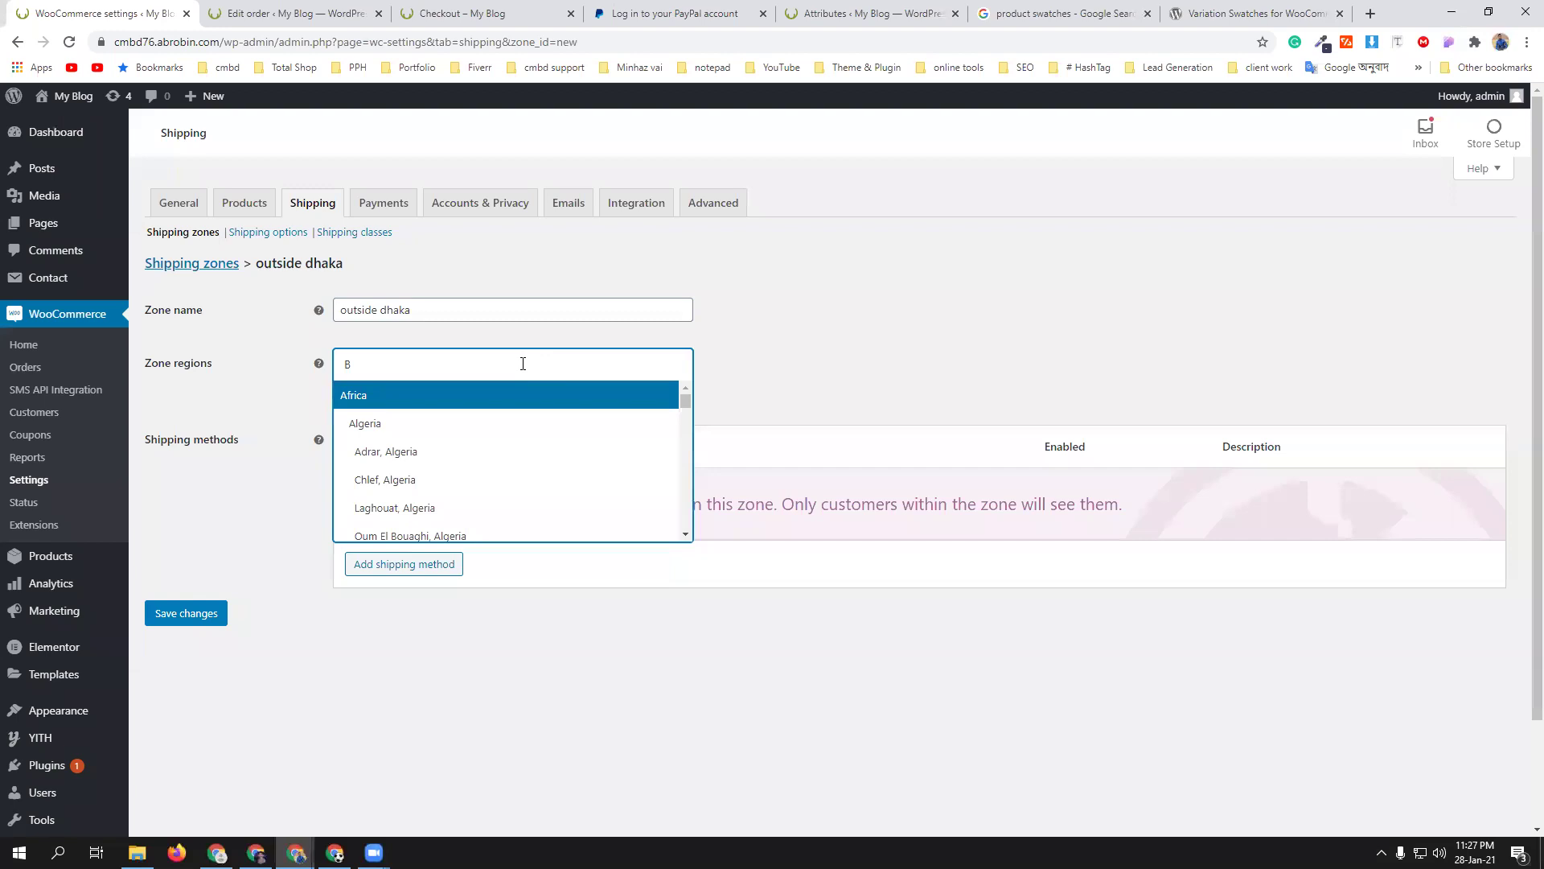
click(699, 376)
click(465, 357)
text(bari)
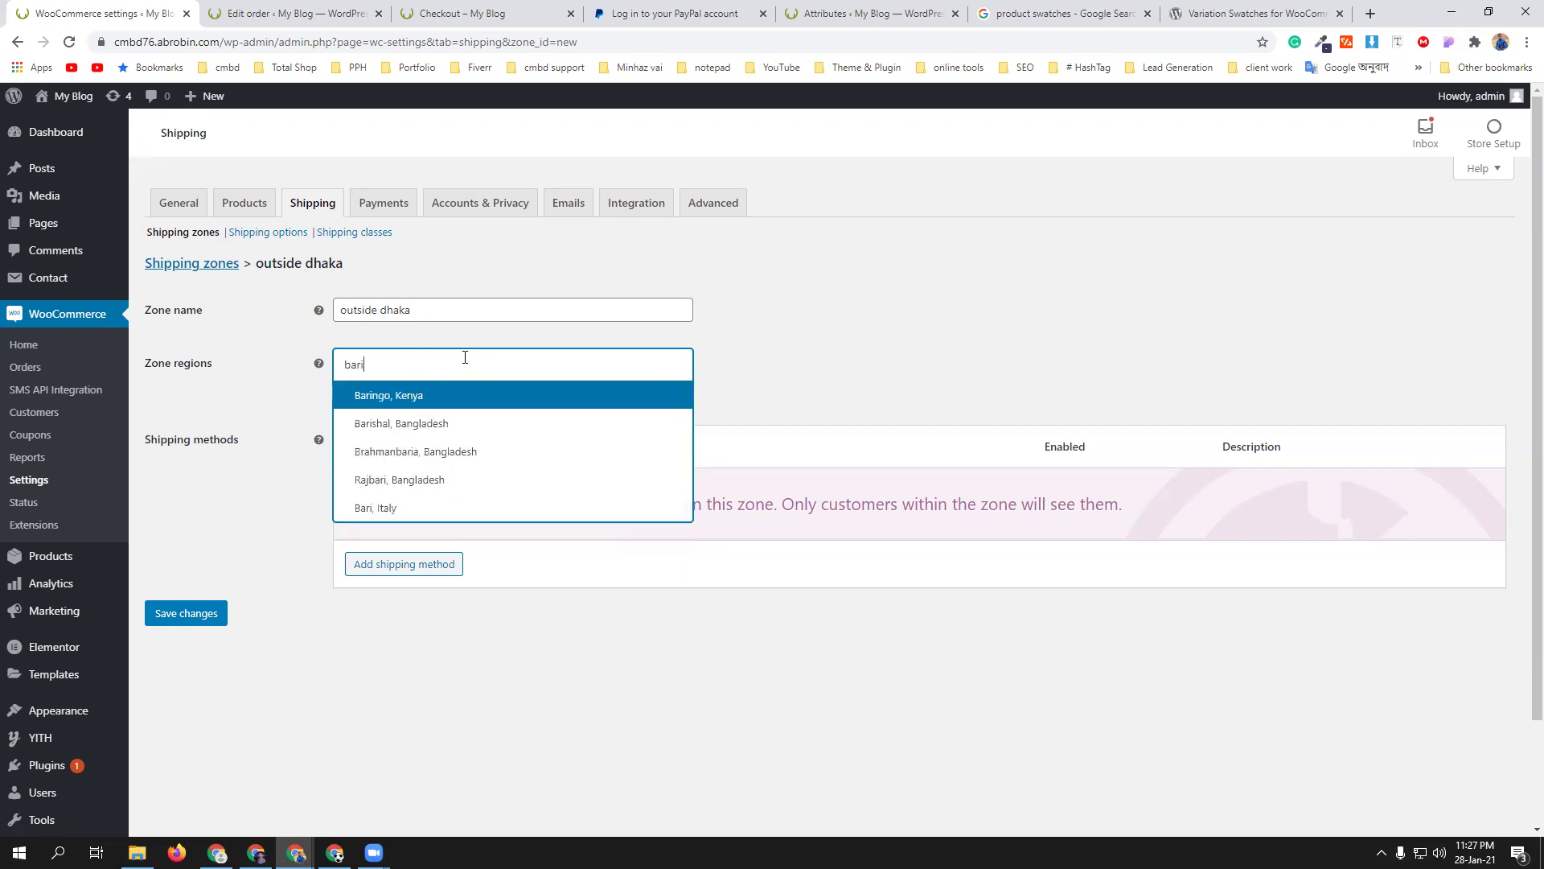
click(494, 423)
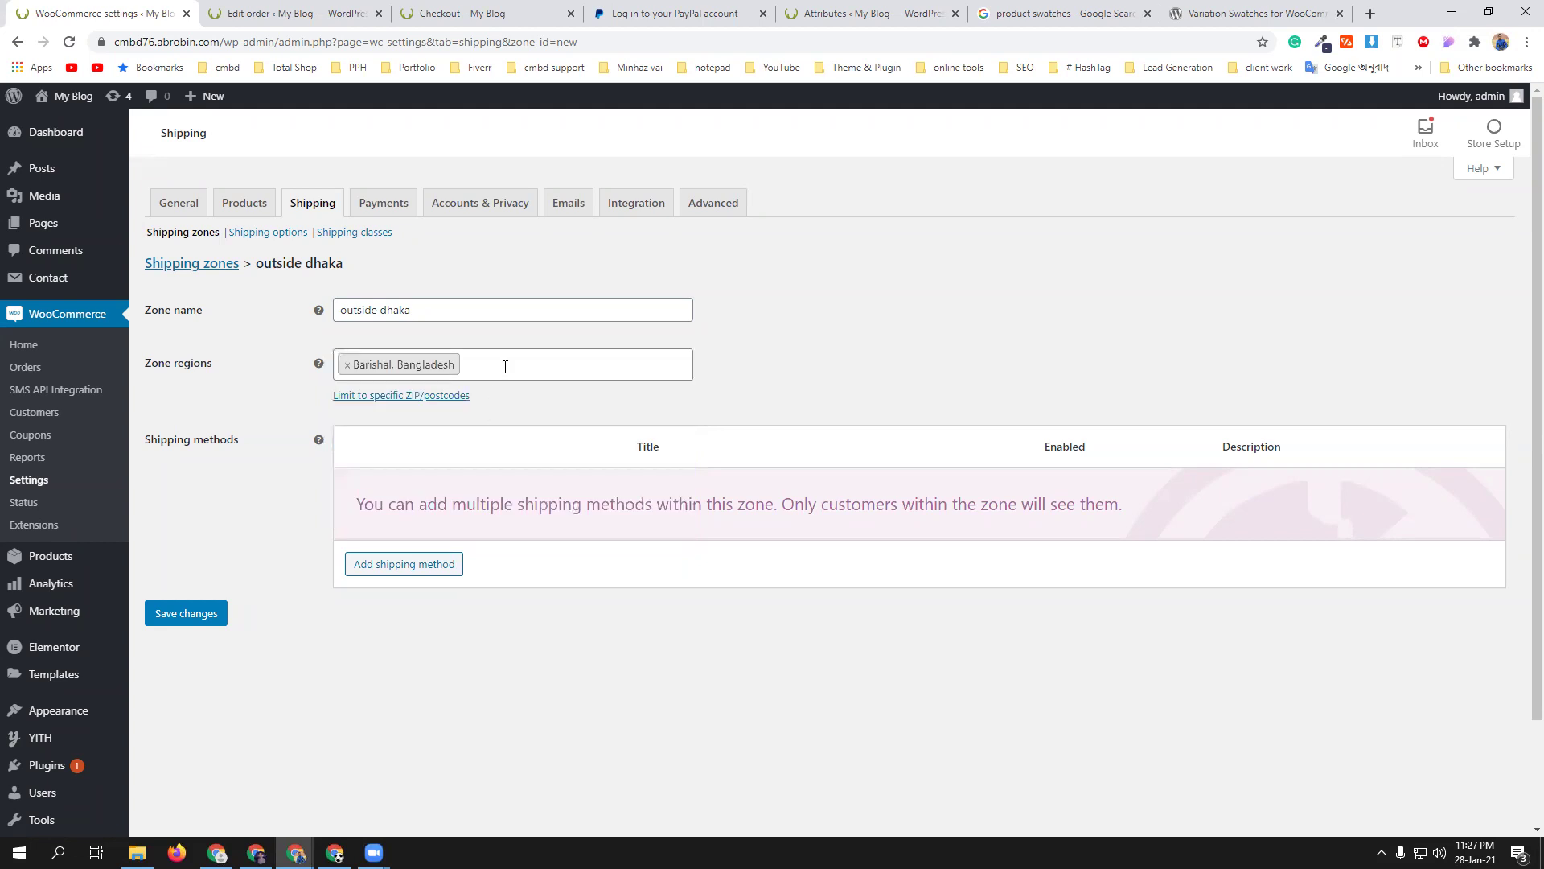
text(Khulna)
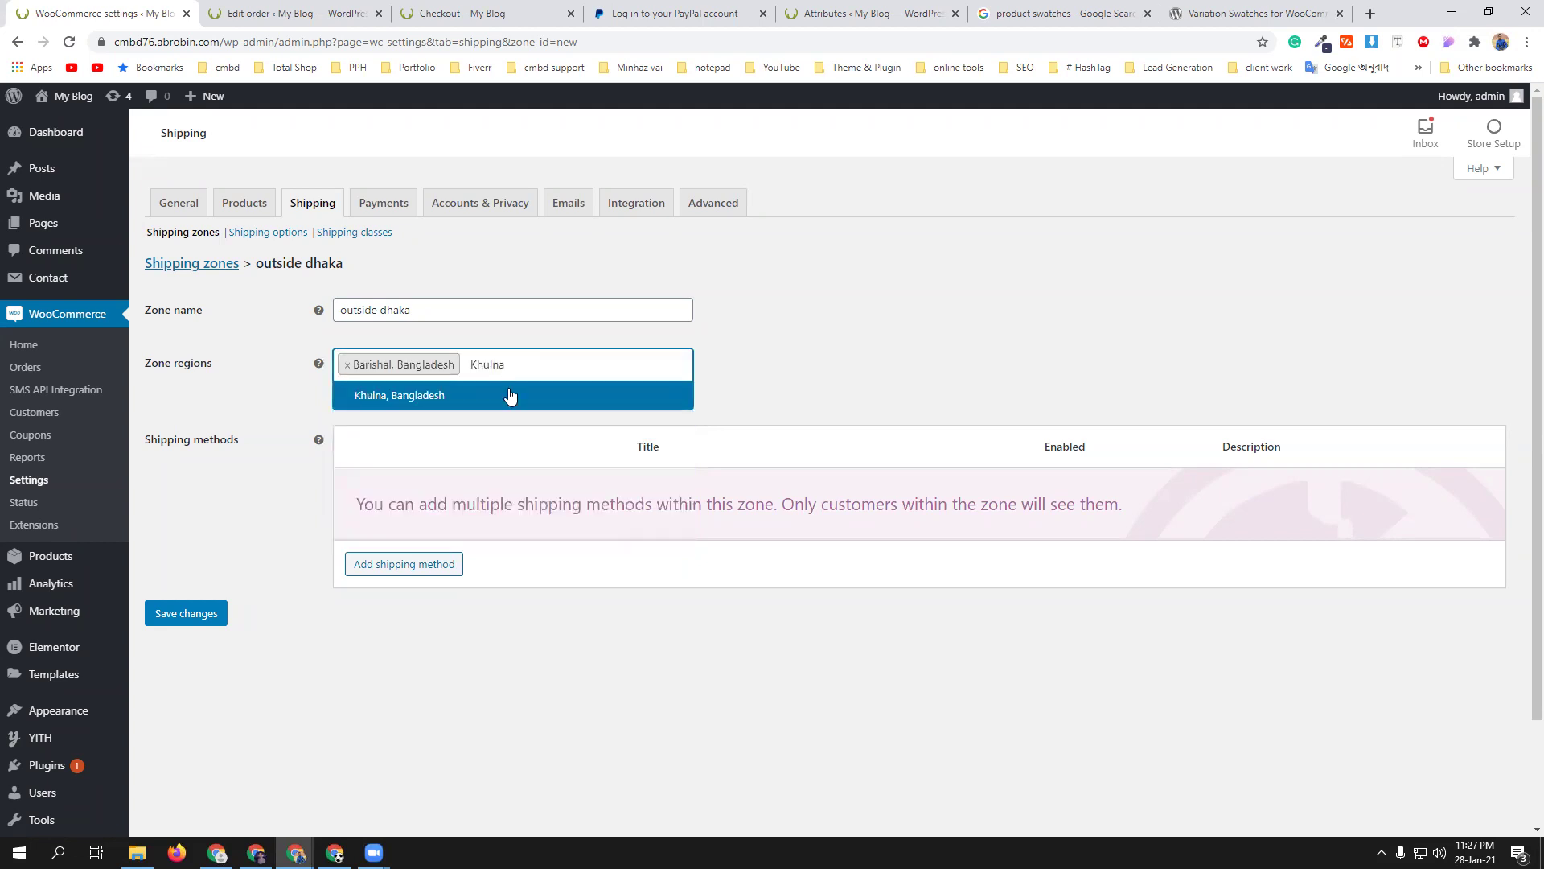
click(510, 396)
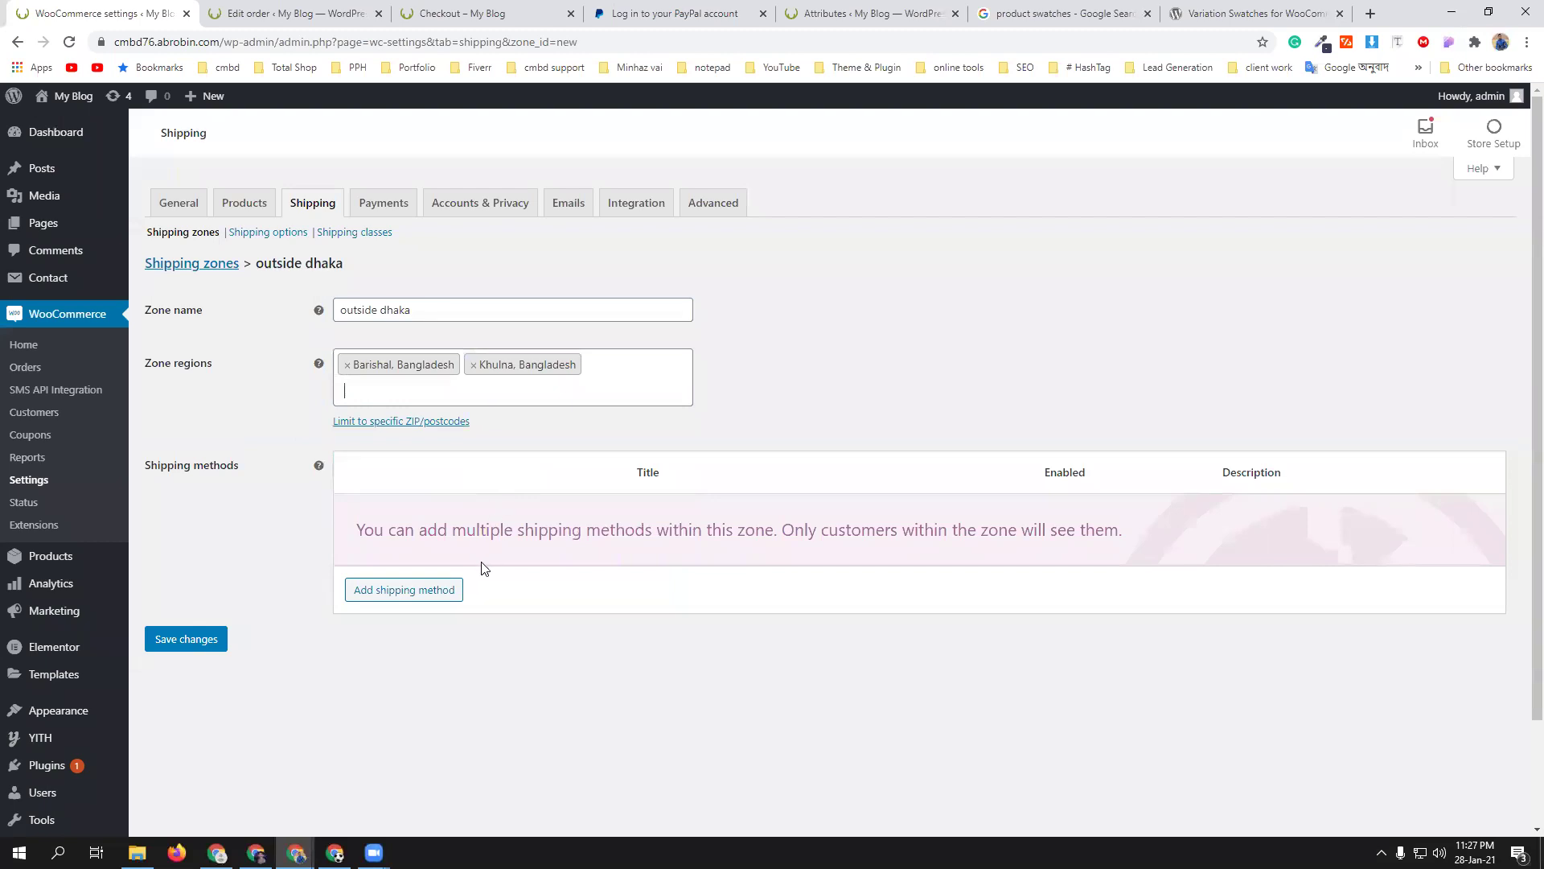
click(428, 595)
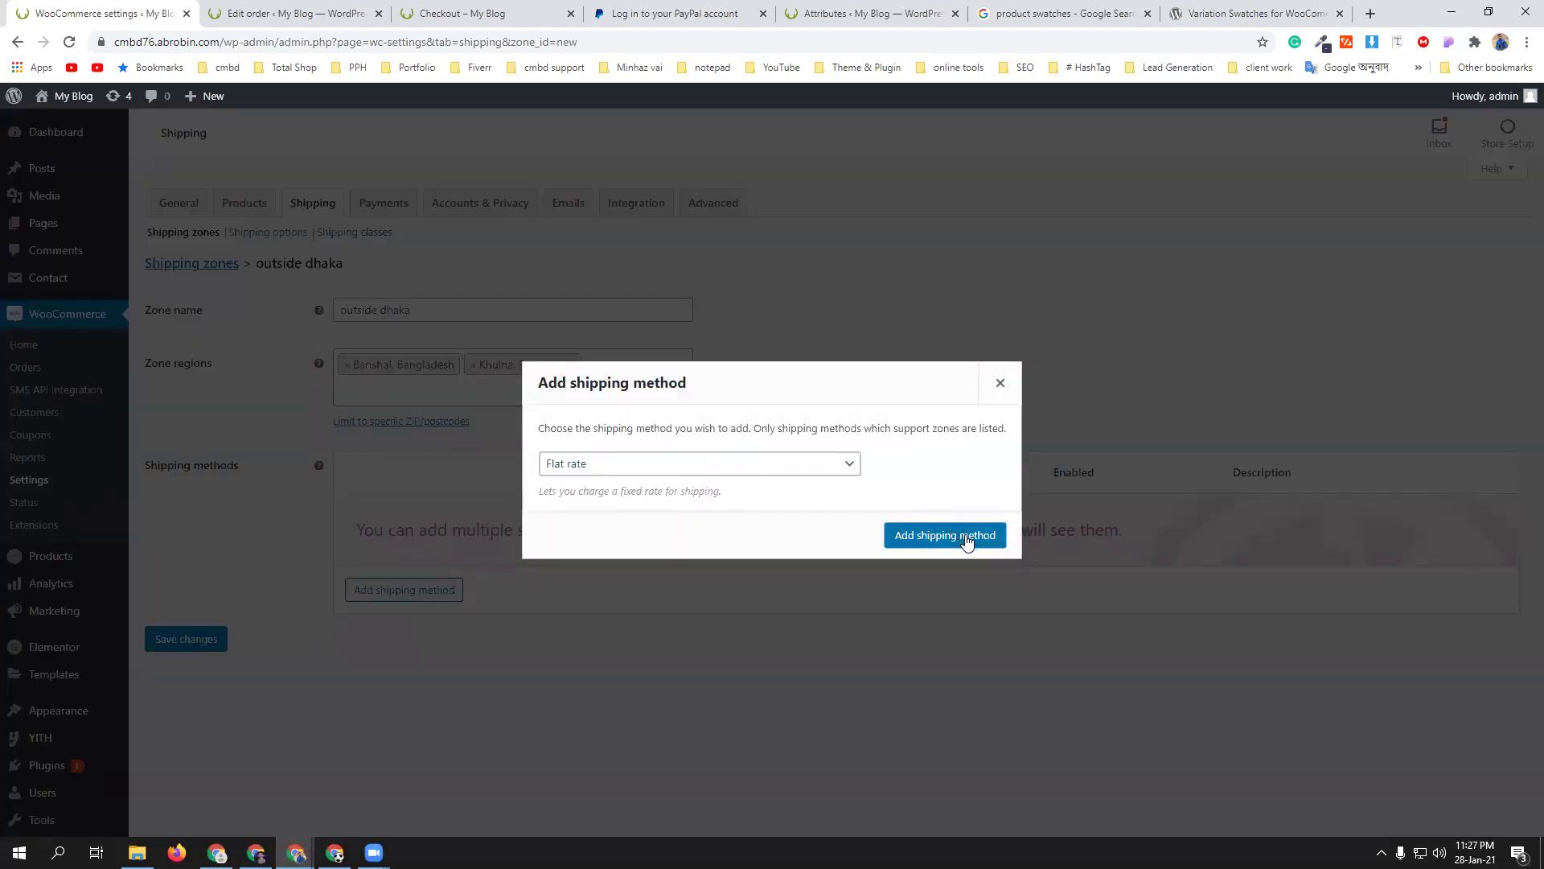
- Add Flat rate as the outside dhaka zone's shipping method
click(966, 537)
mouse_move(503, 534)
click(393, 536)
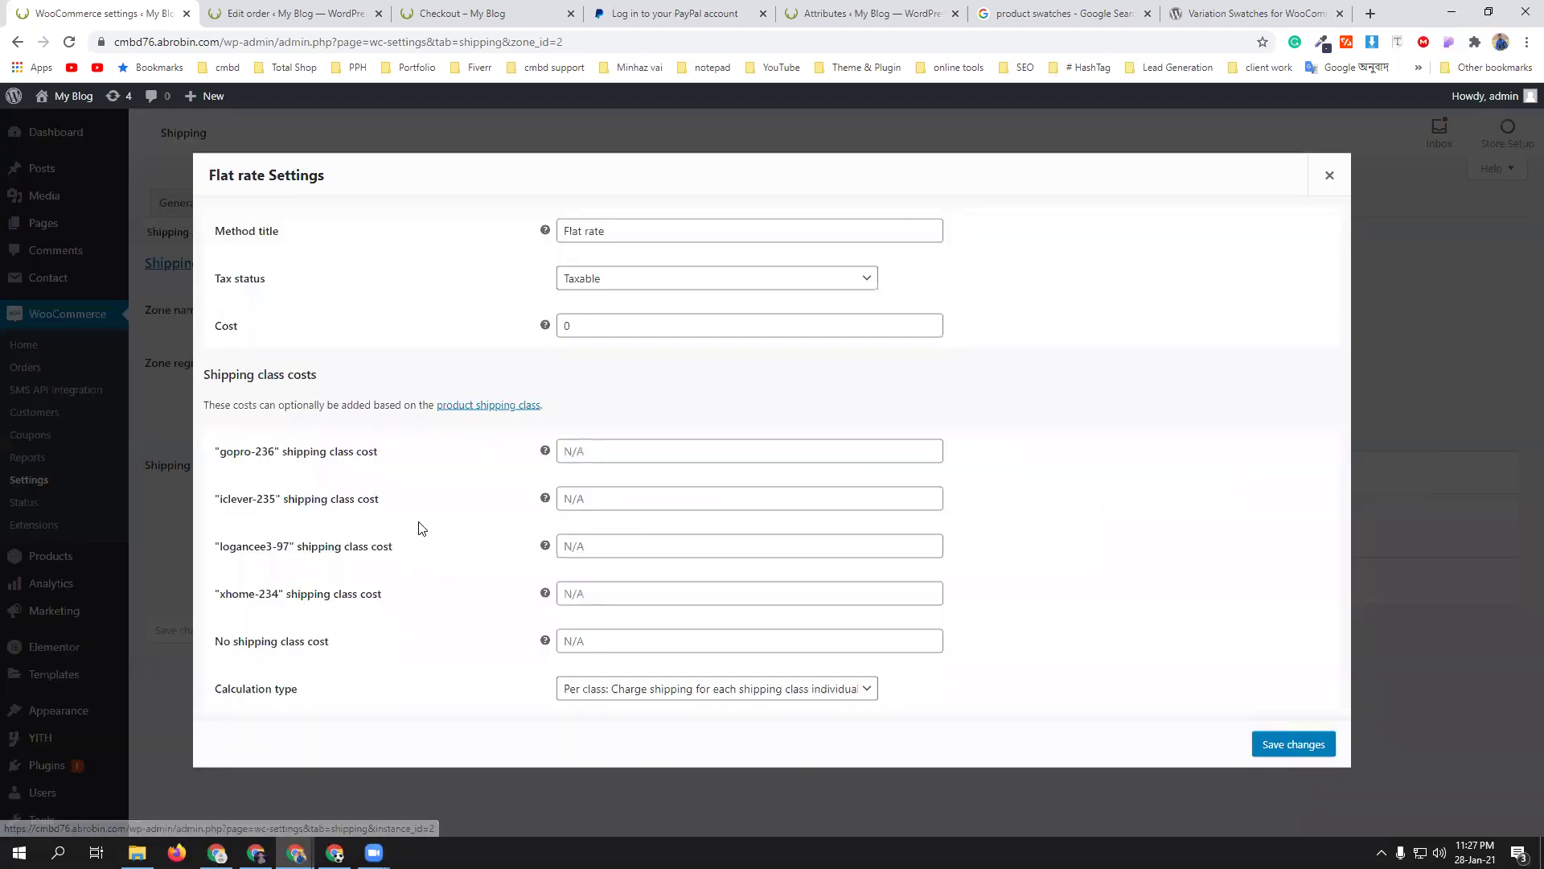
- Set the Flat rate to tax status None and cost 100*[qty], and save it
click(620, 279)
click(624, 316)
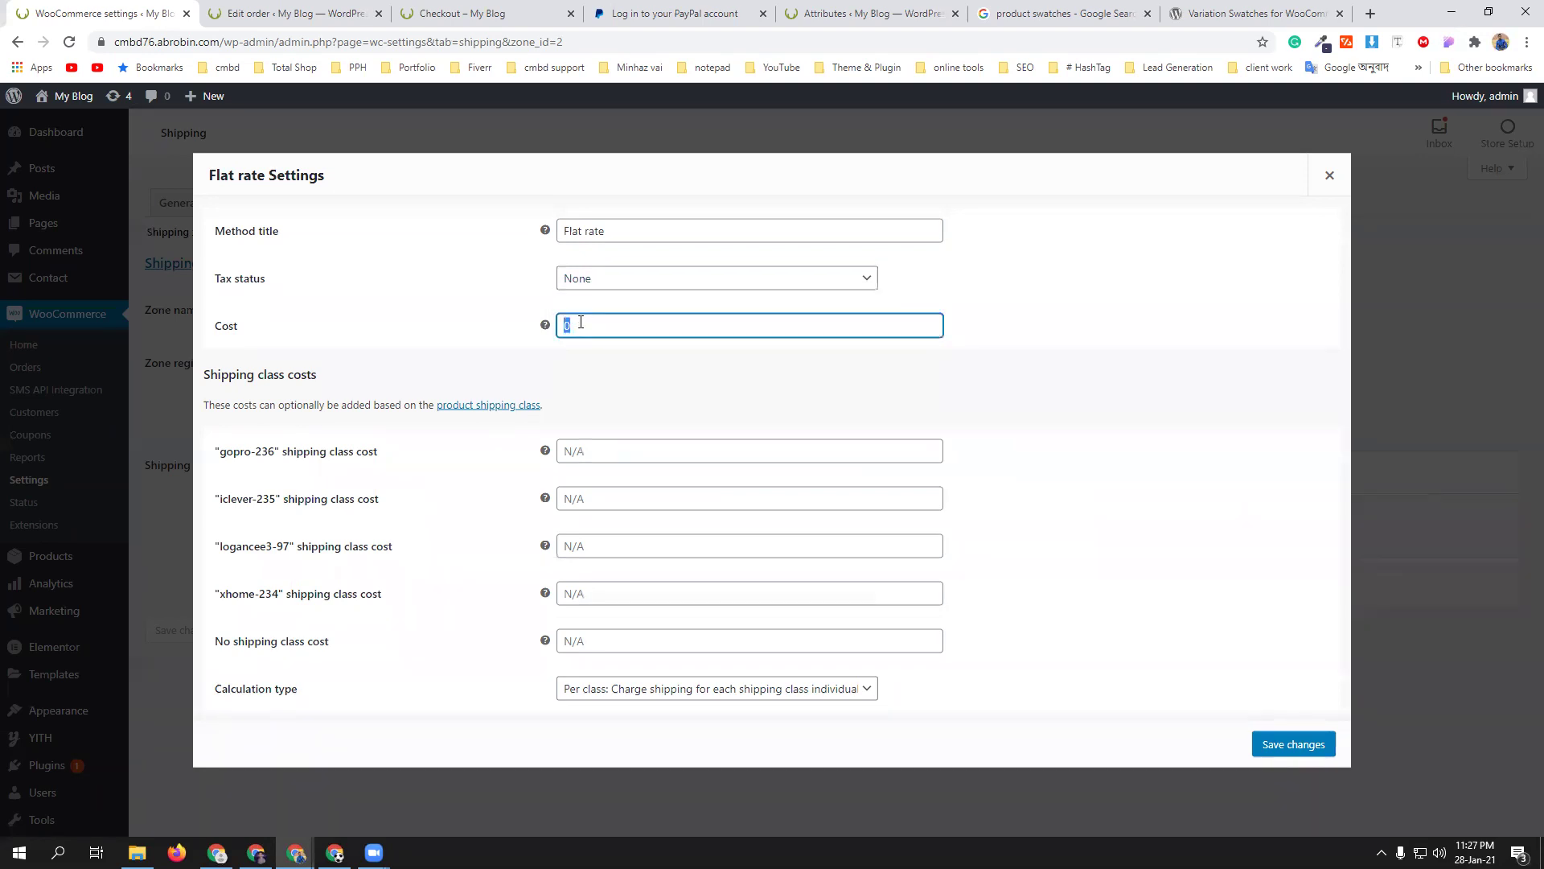
text(10)
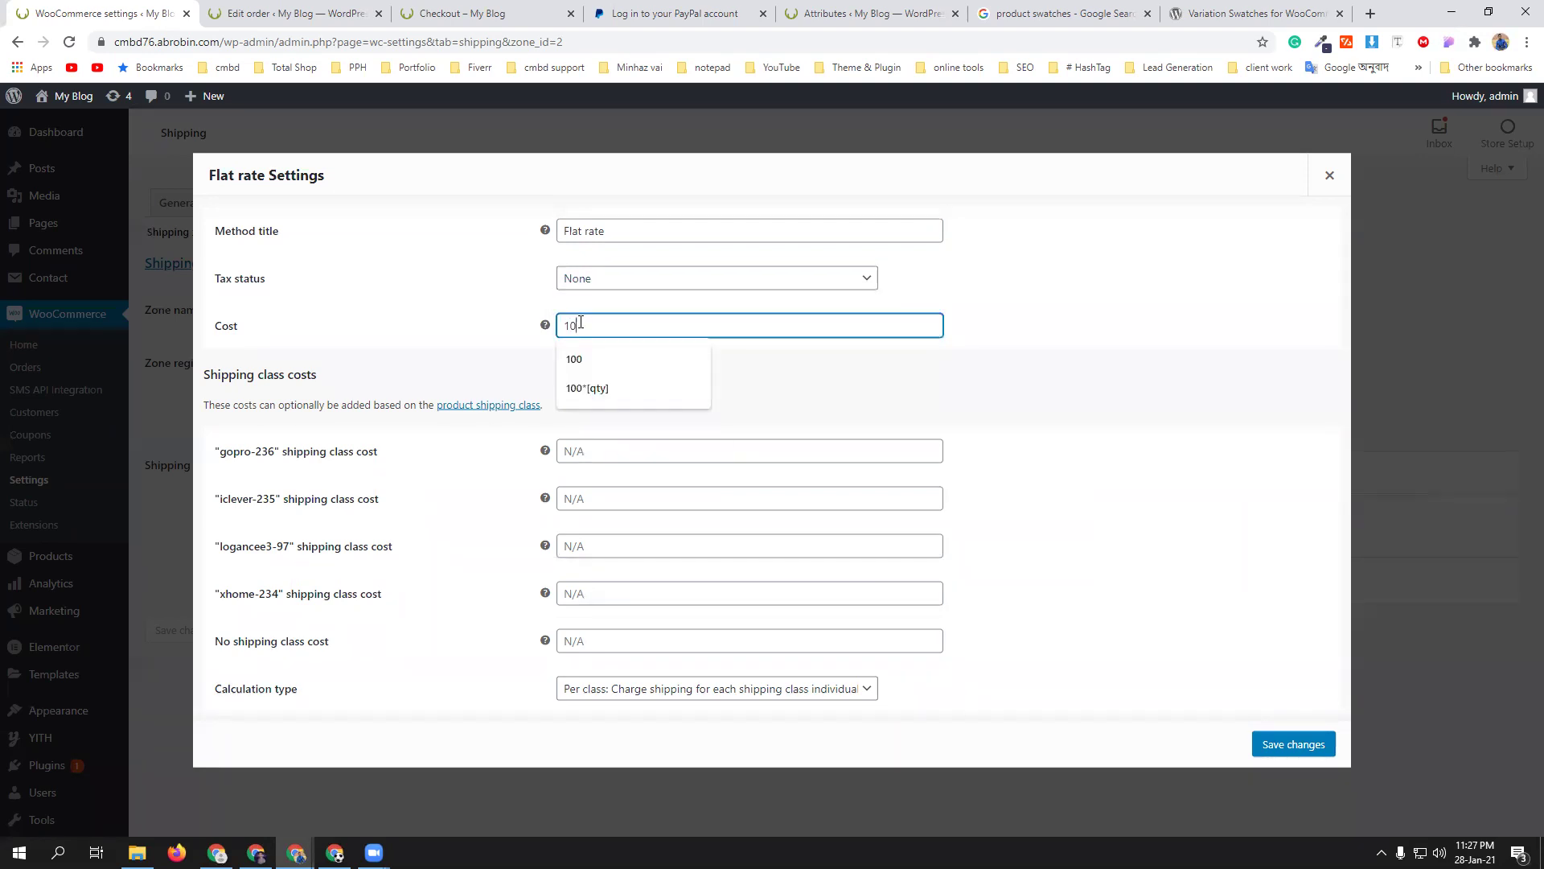
click(610, 389)
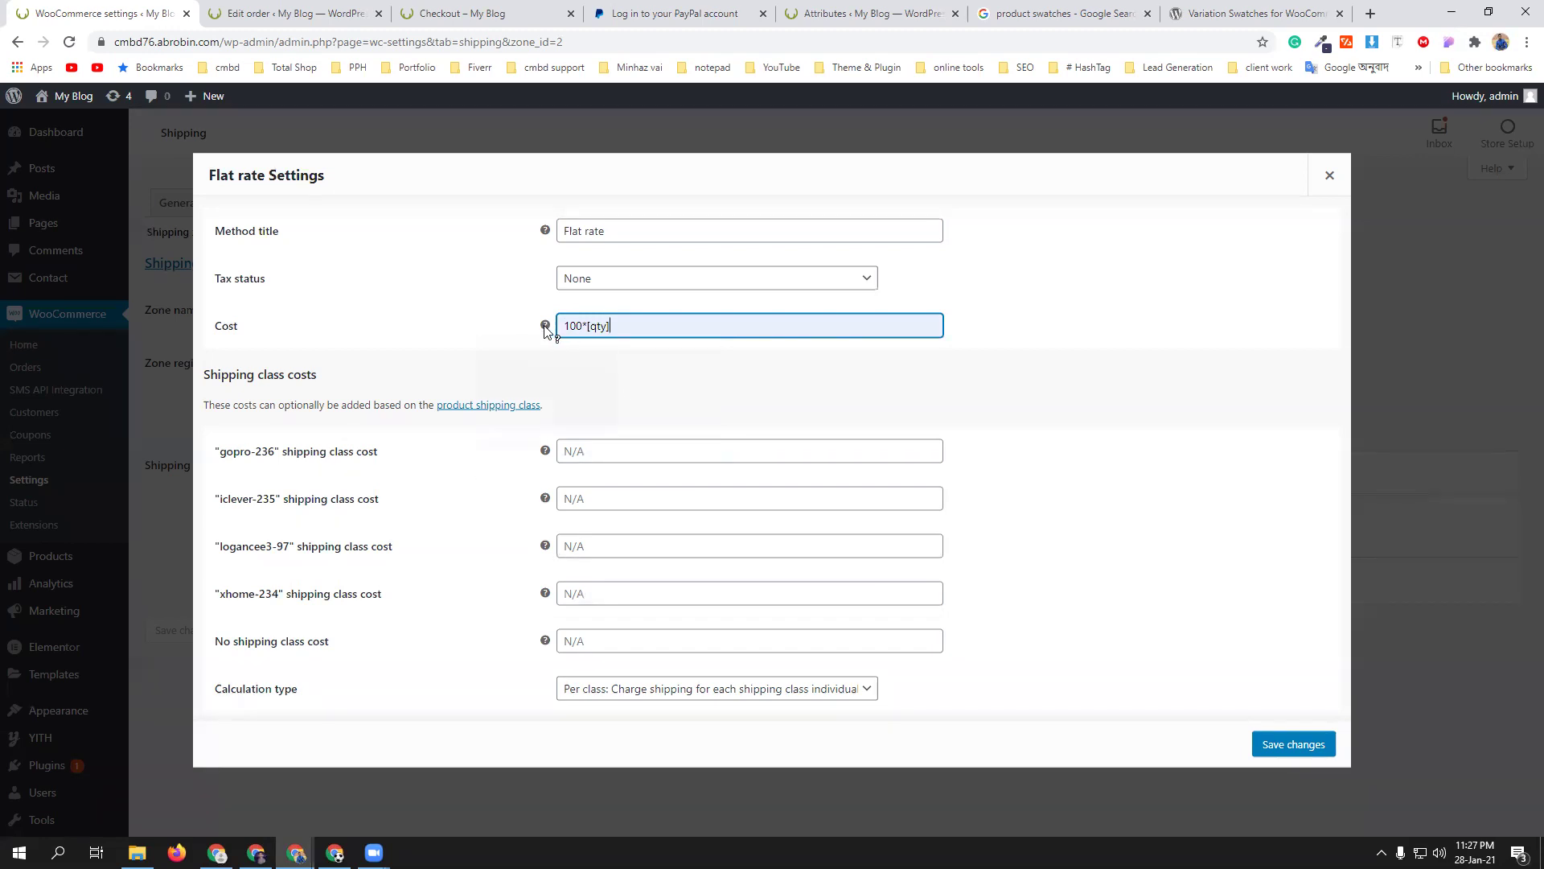
mouse_move(544, 327)
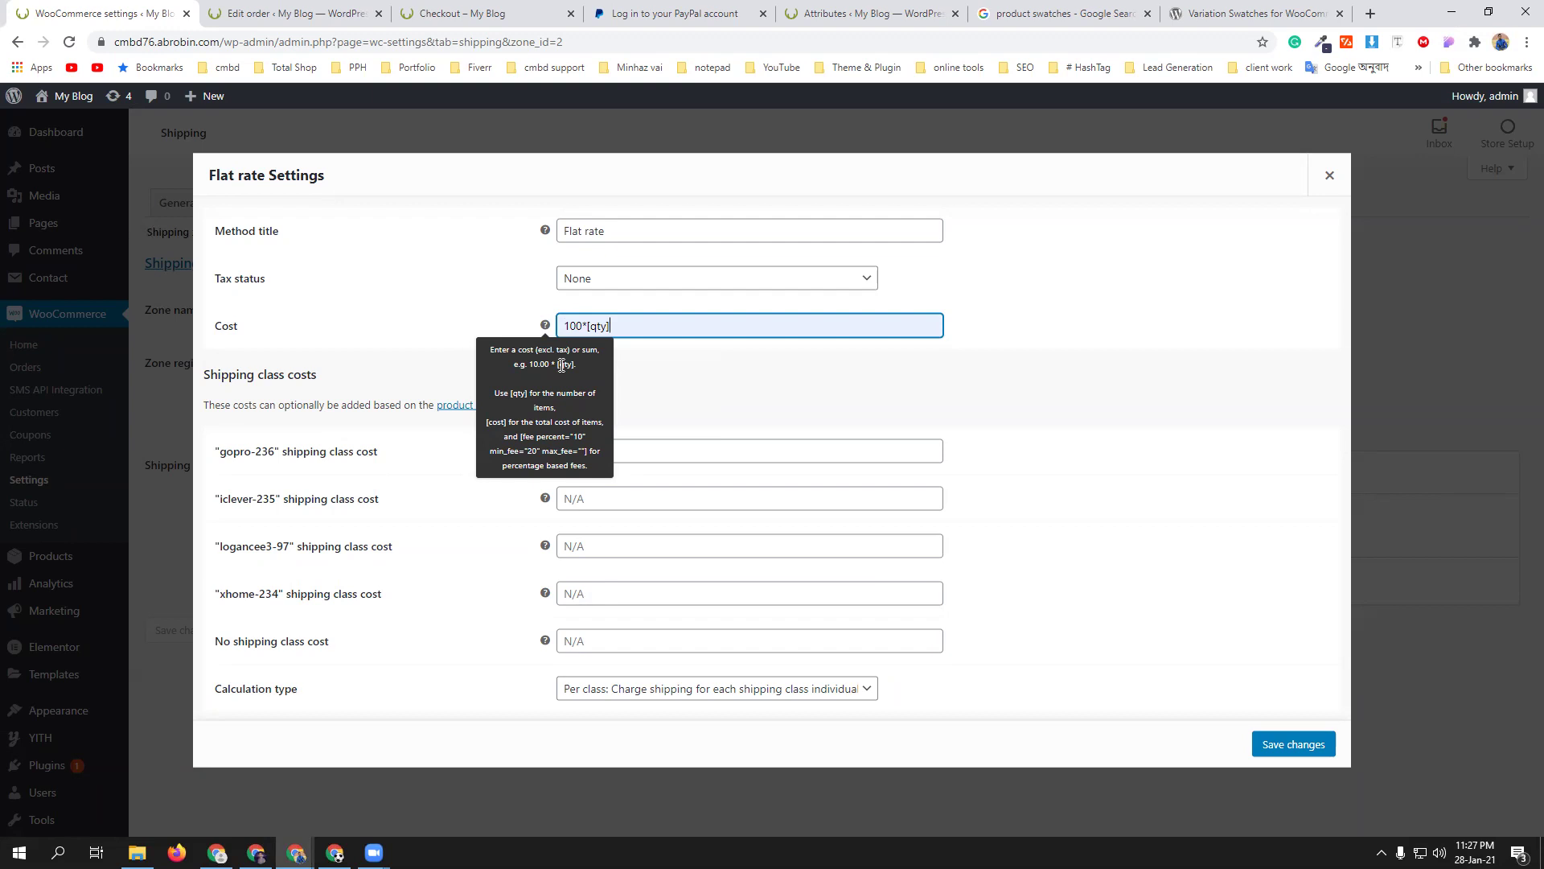
click(933, 397)
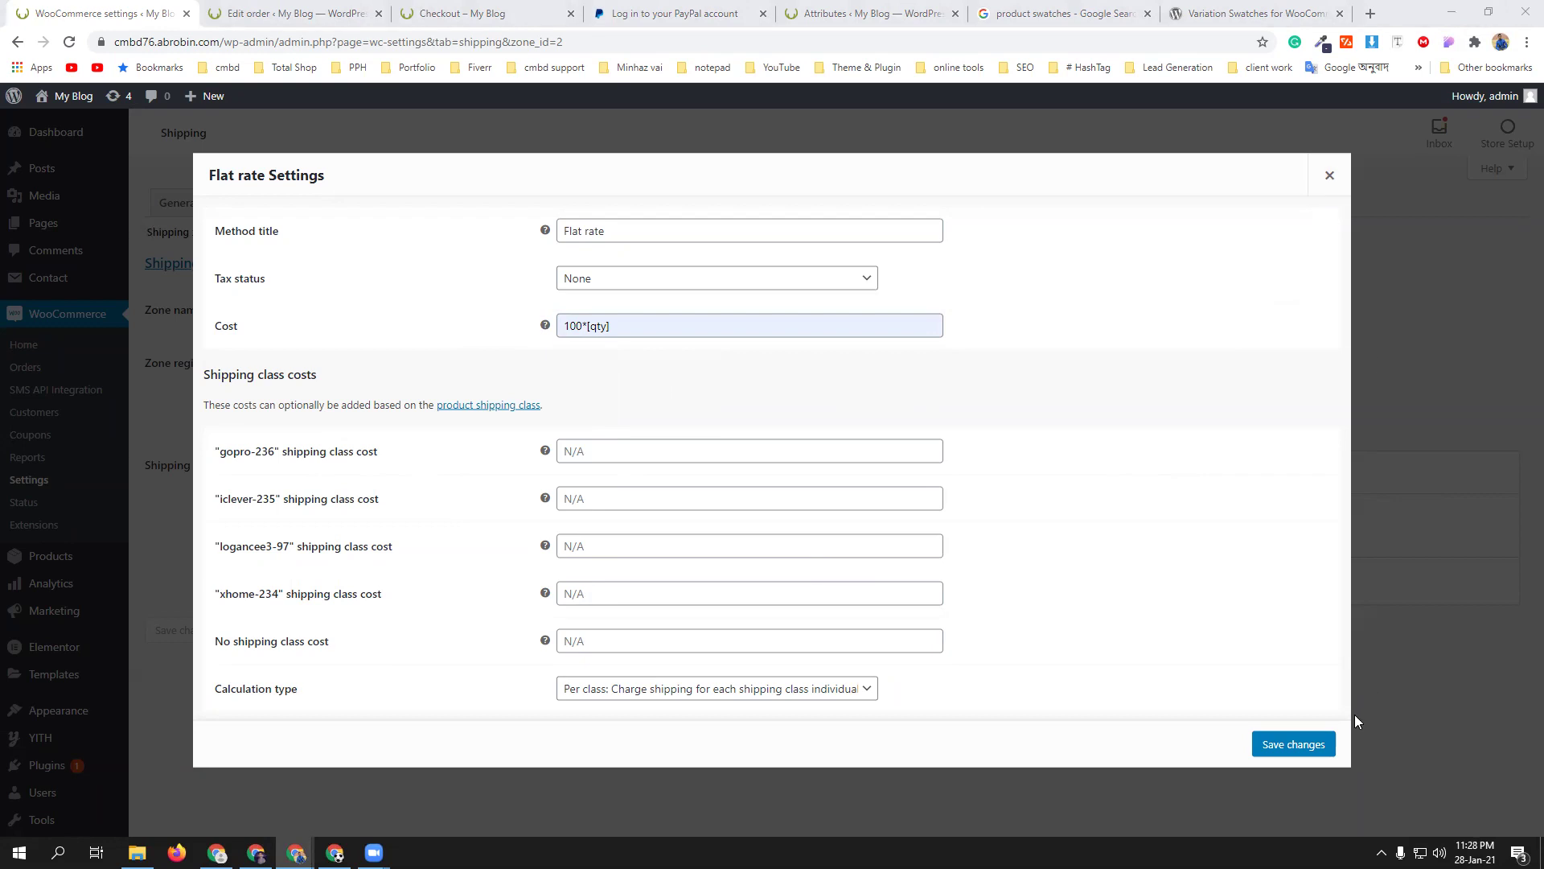
click(1287, 744)
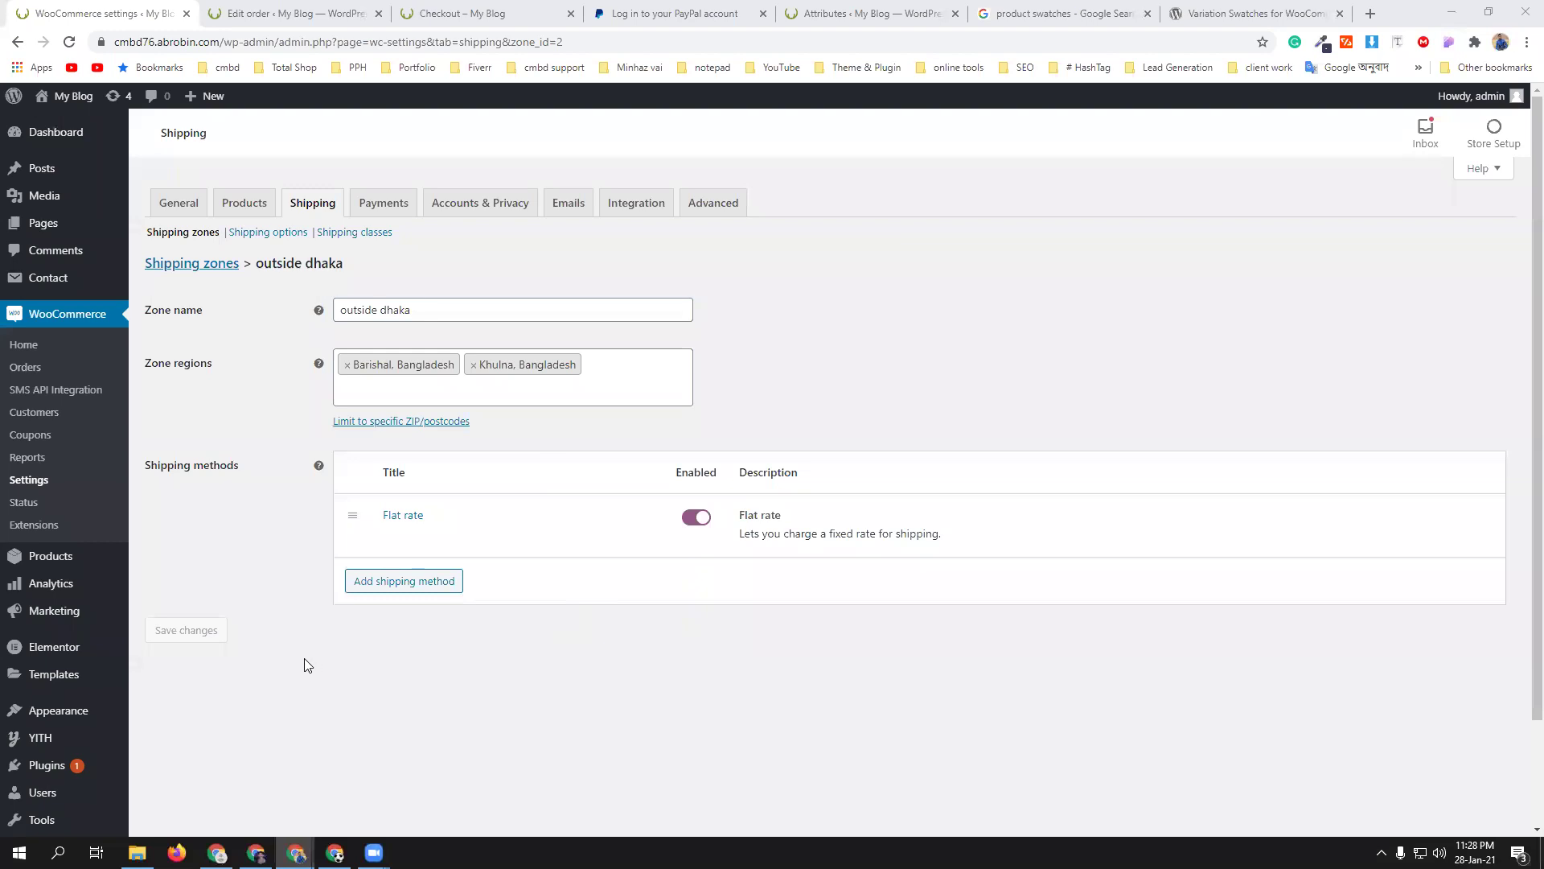
click(474, 9)
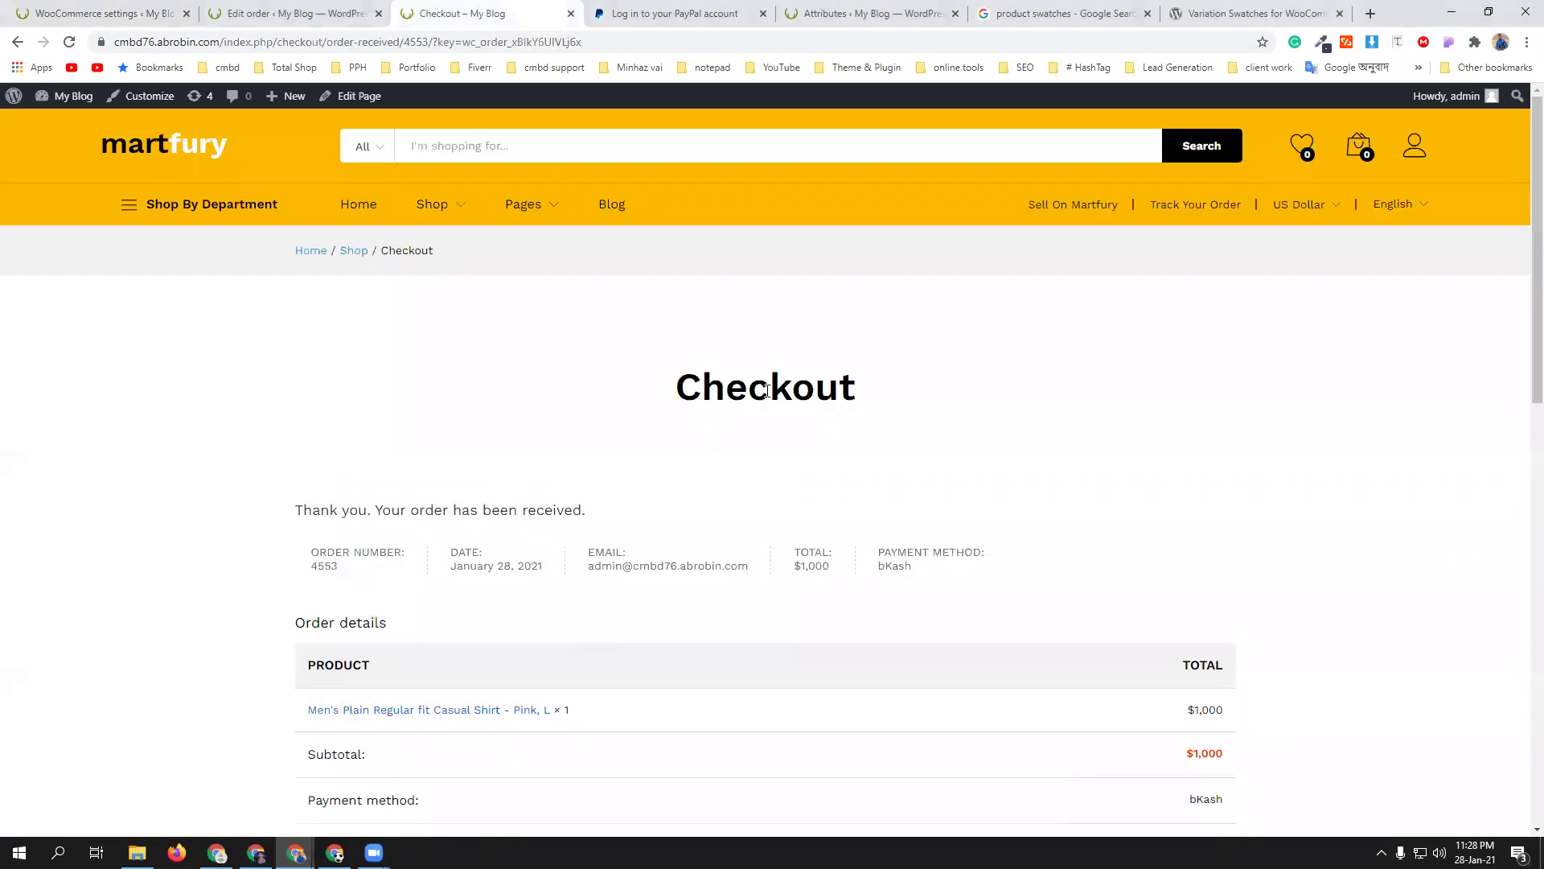
- Add the Men's Plain Regular fit Casual Shirt in Pink, size L, to the cart and view the cart
click(355, 252)
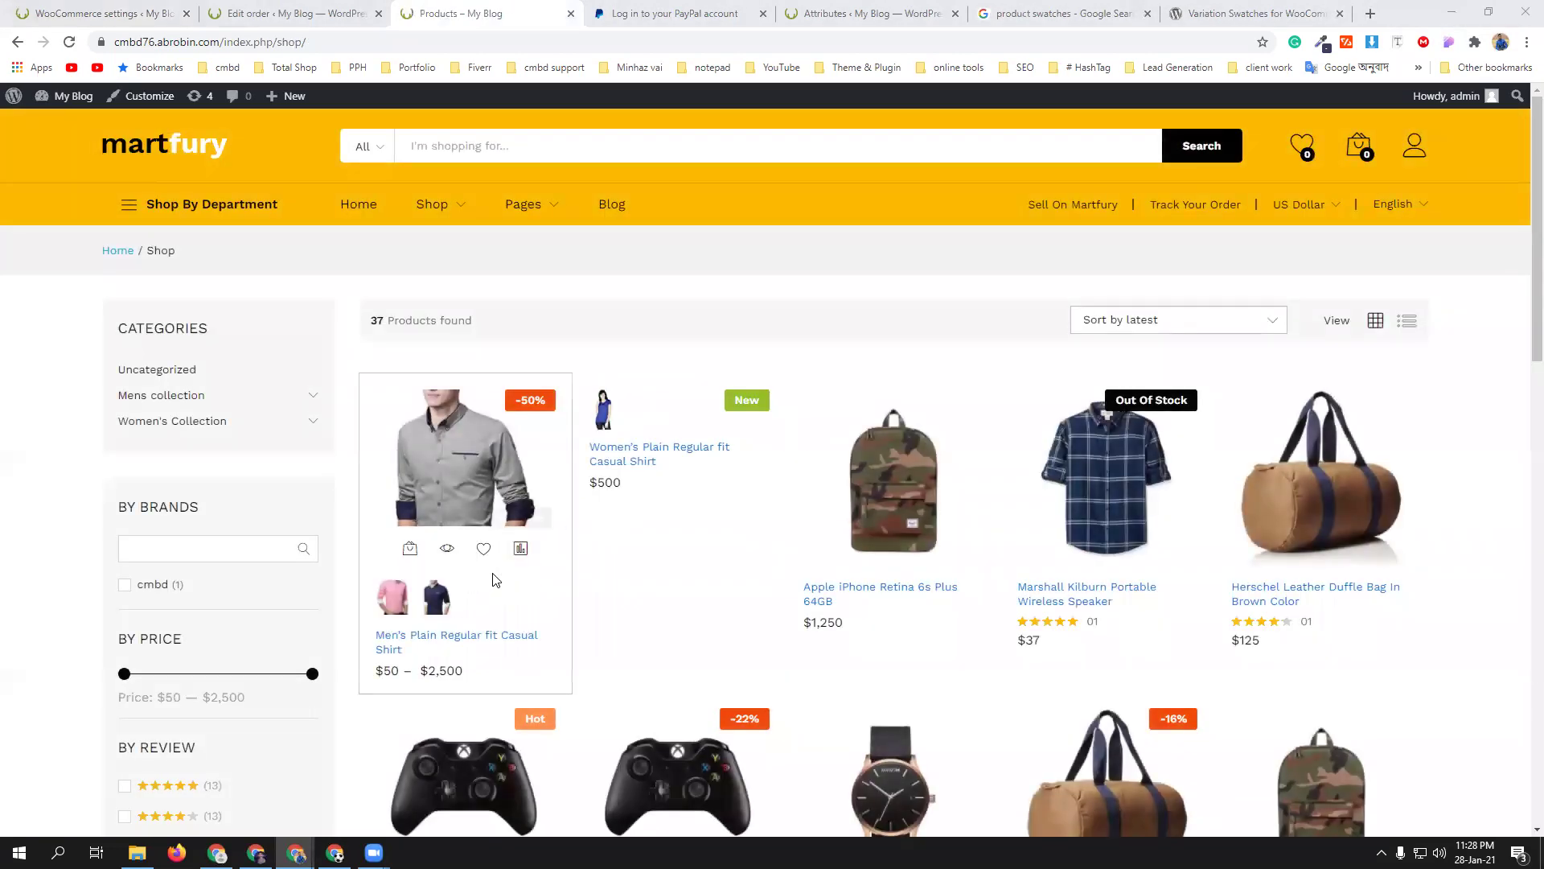
click(452, 637)
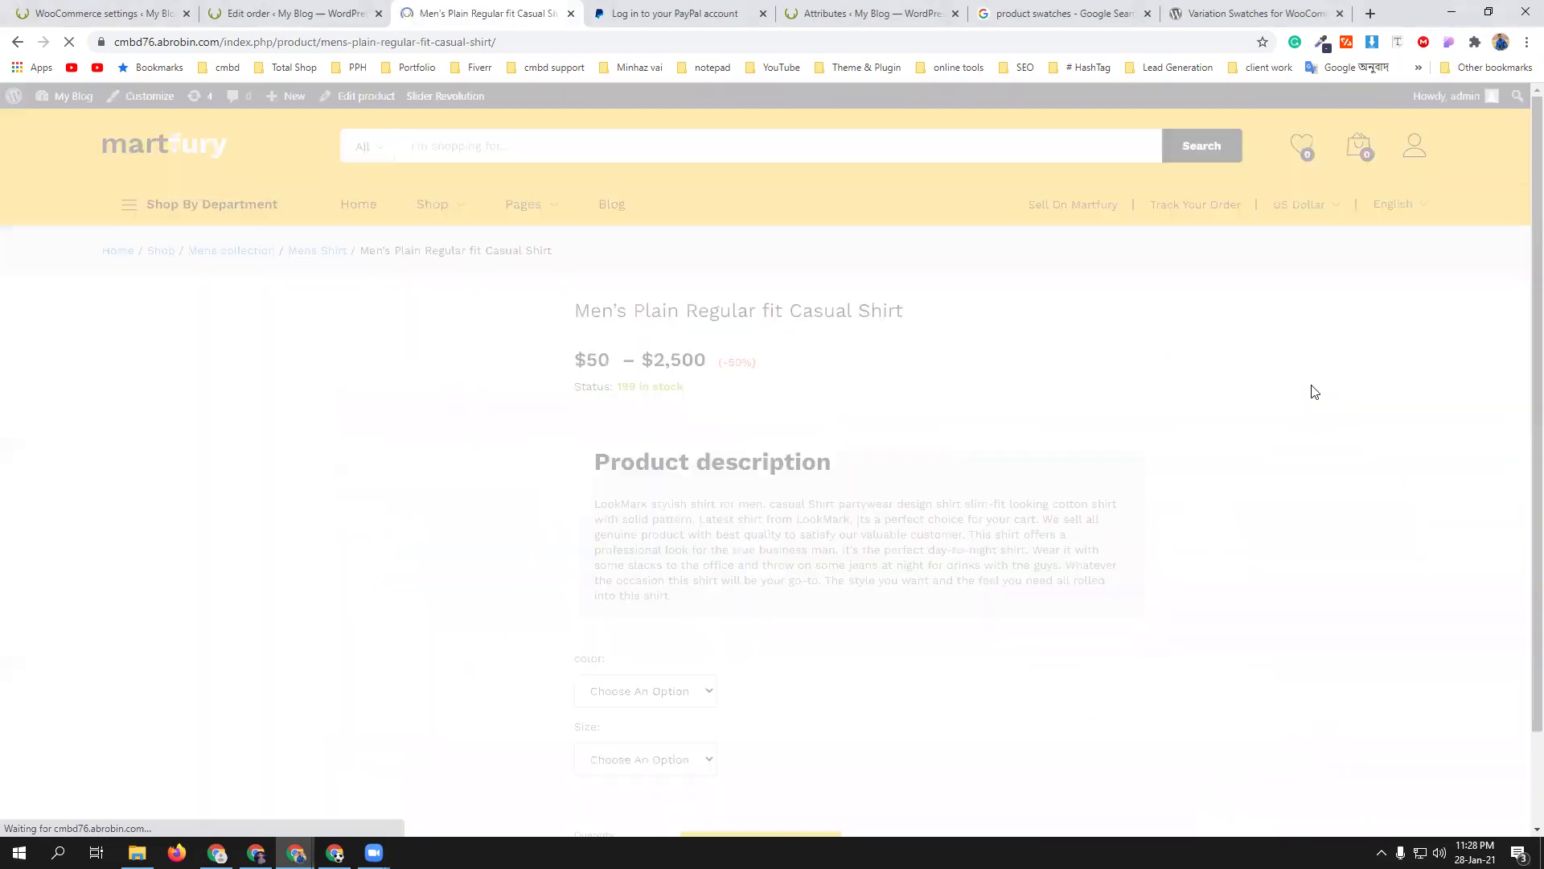
scroll(805, 435, down, 4)
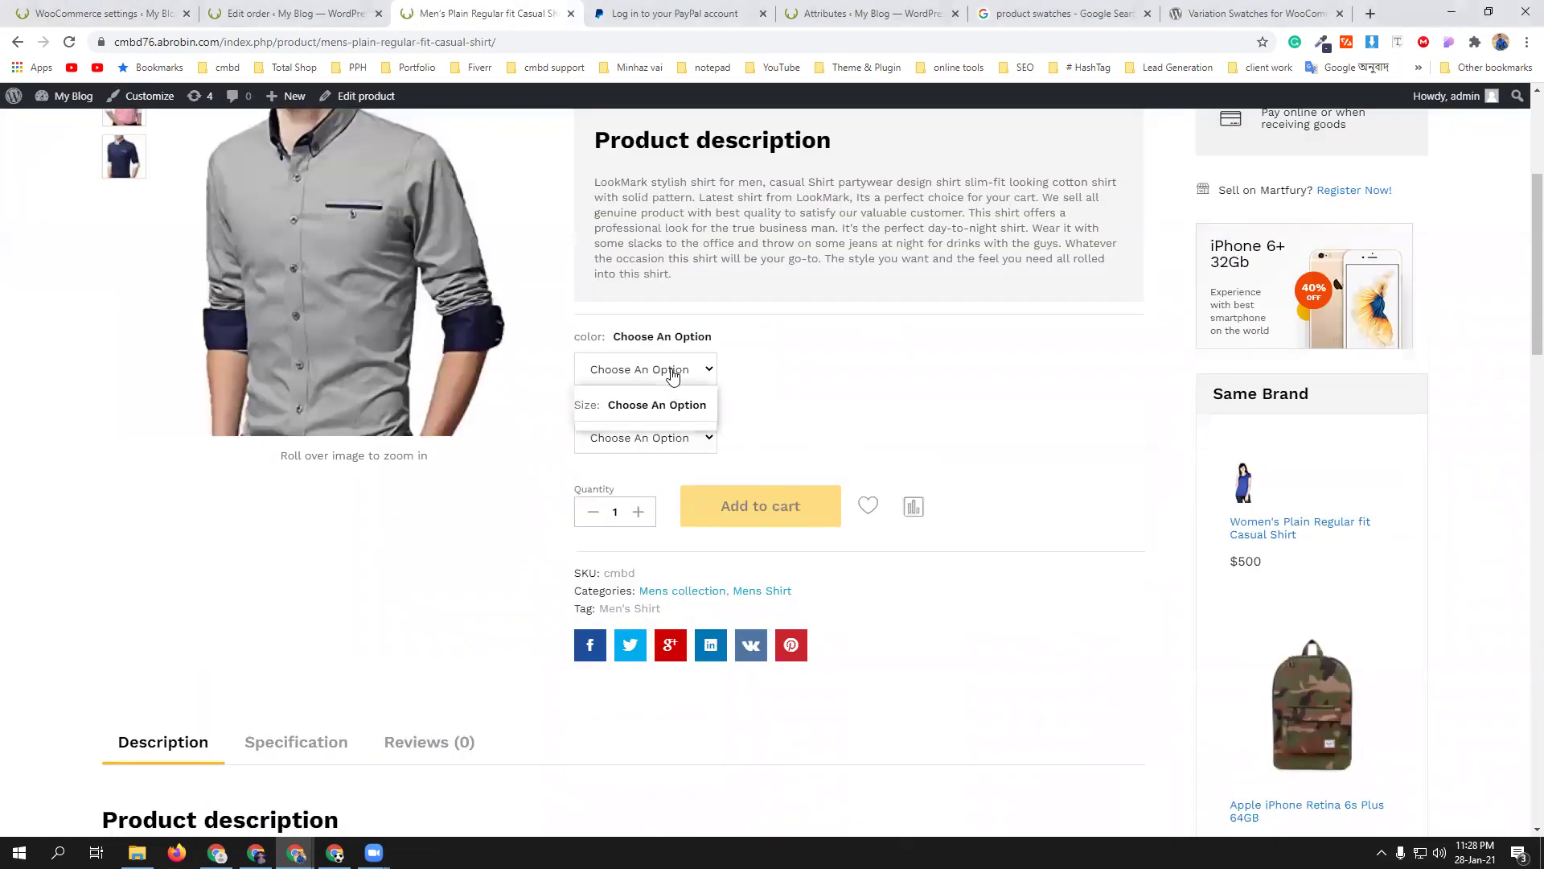
click(667, 369)
click(656, 422)
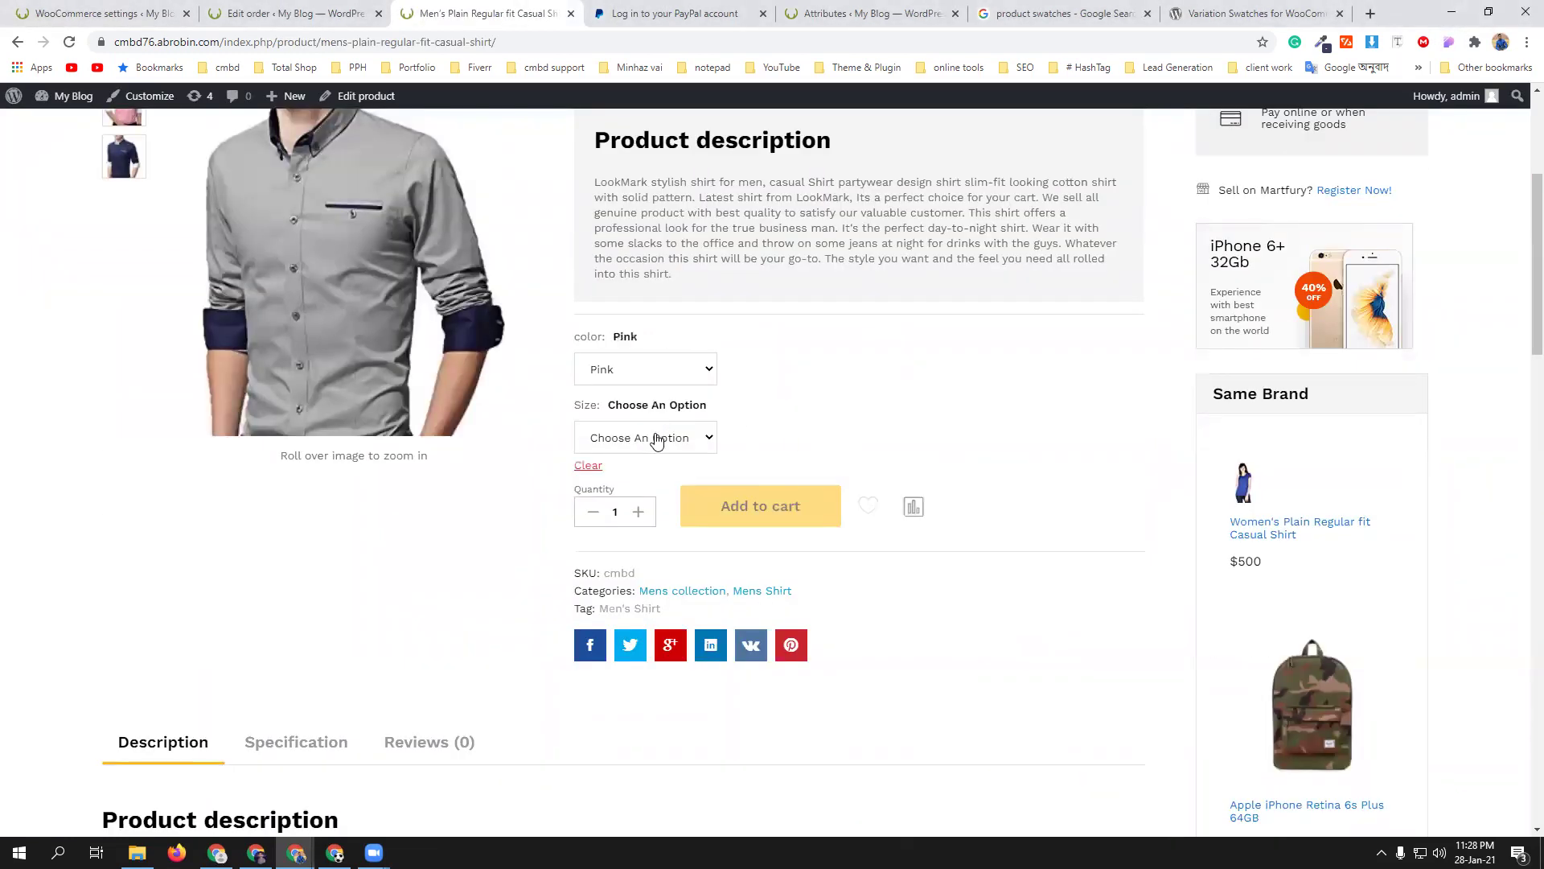
click(654, 437)
click(638, 479)
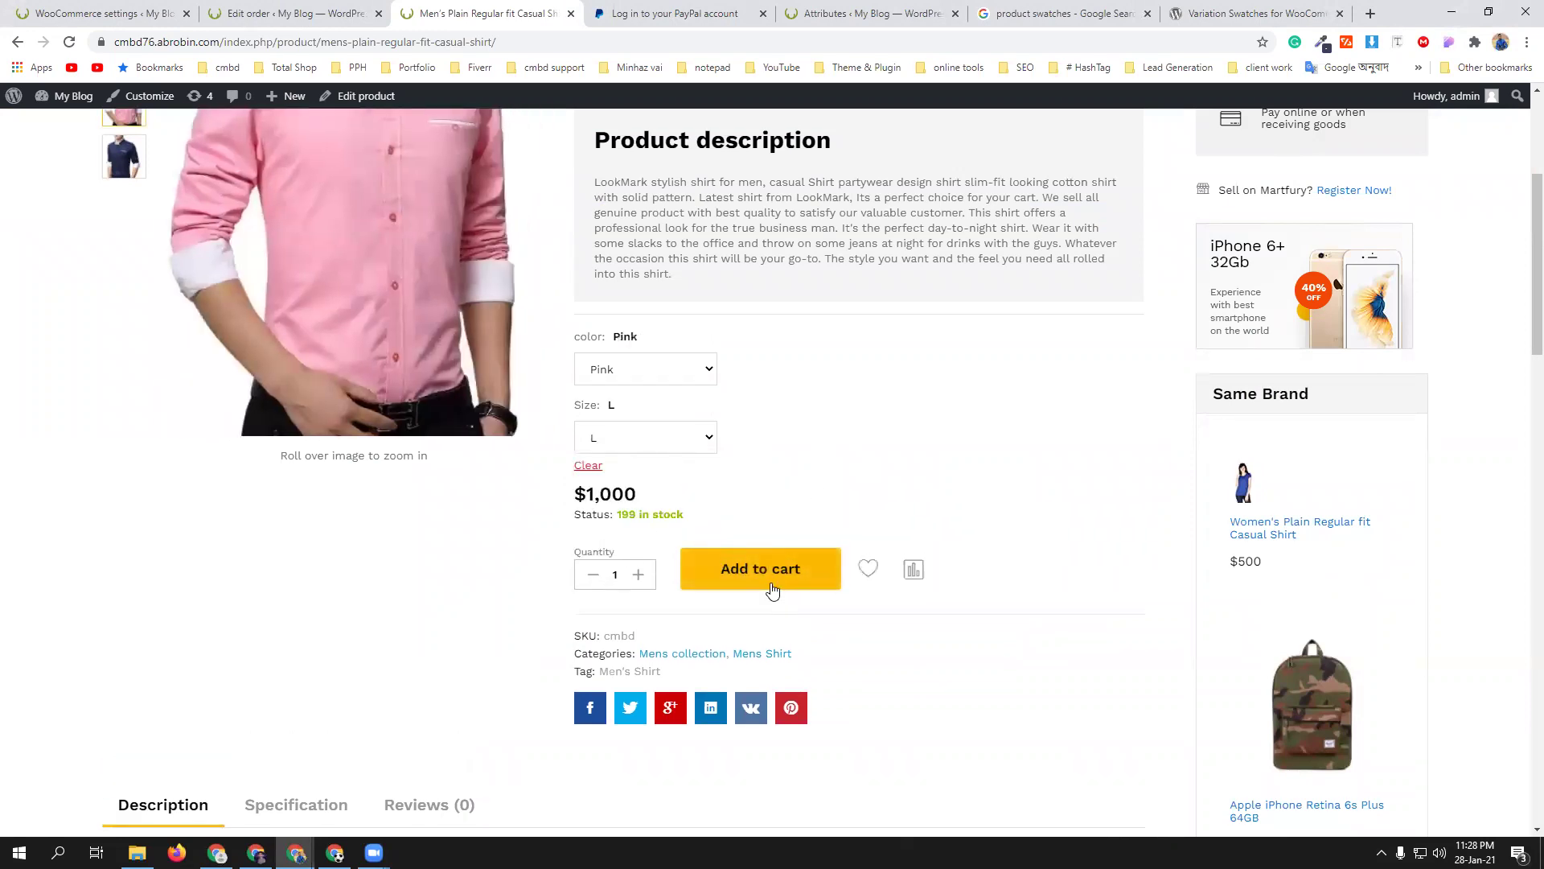
click(771, 582)
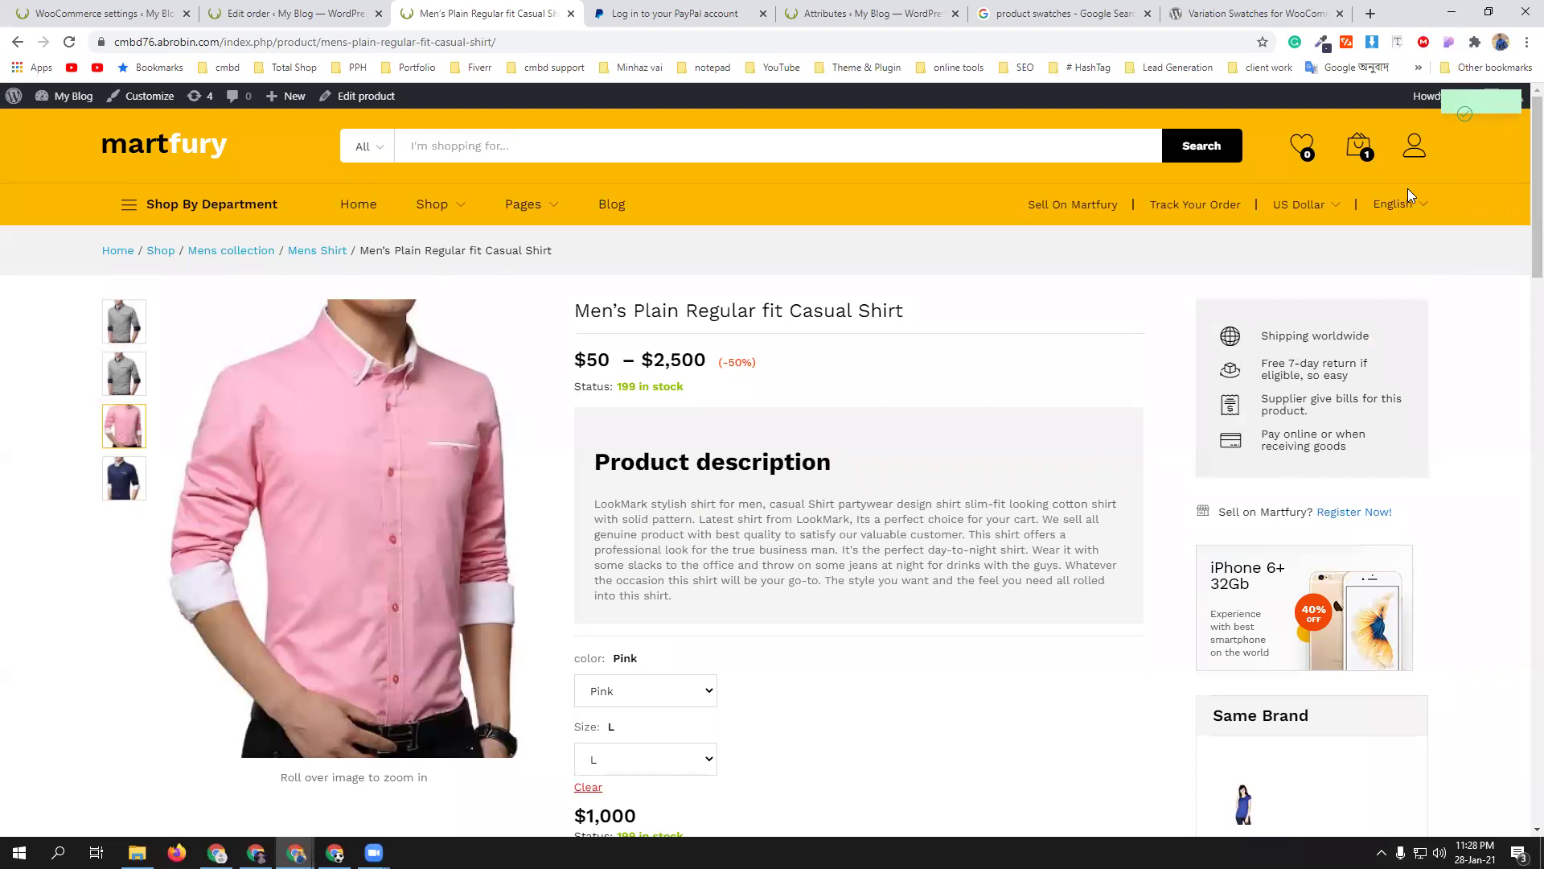
mouse_move(1358, 149)
click(1348, 330)
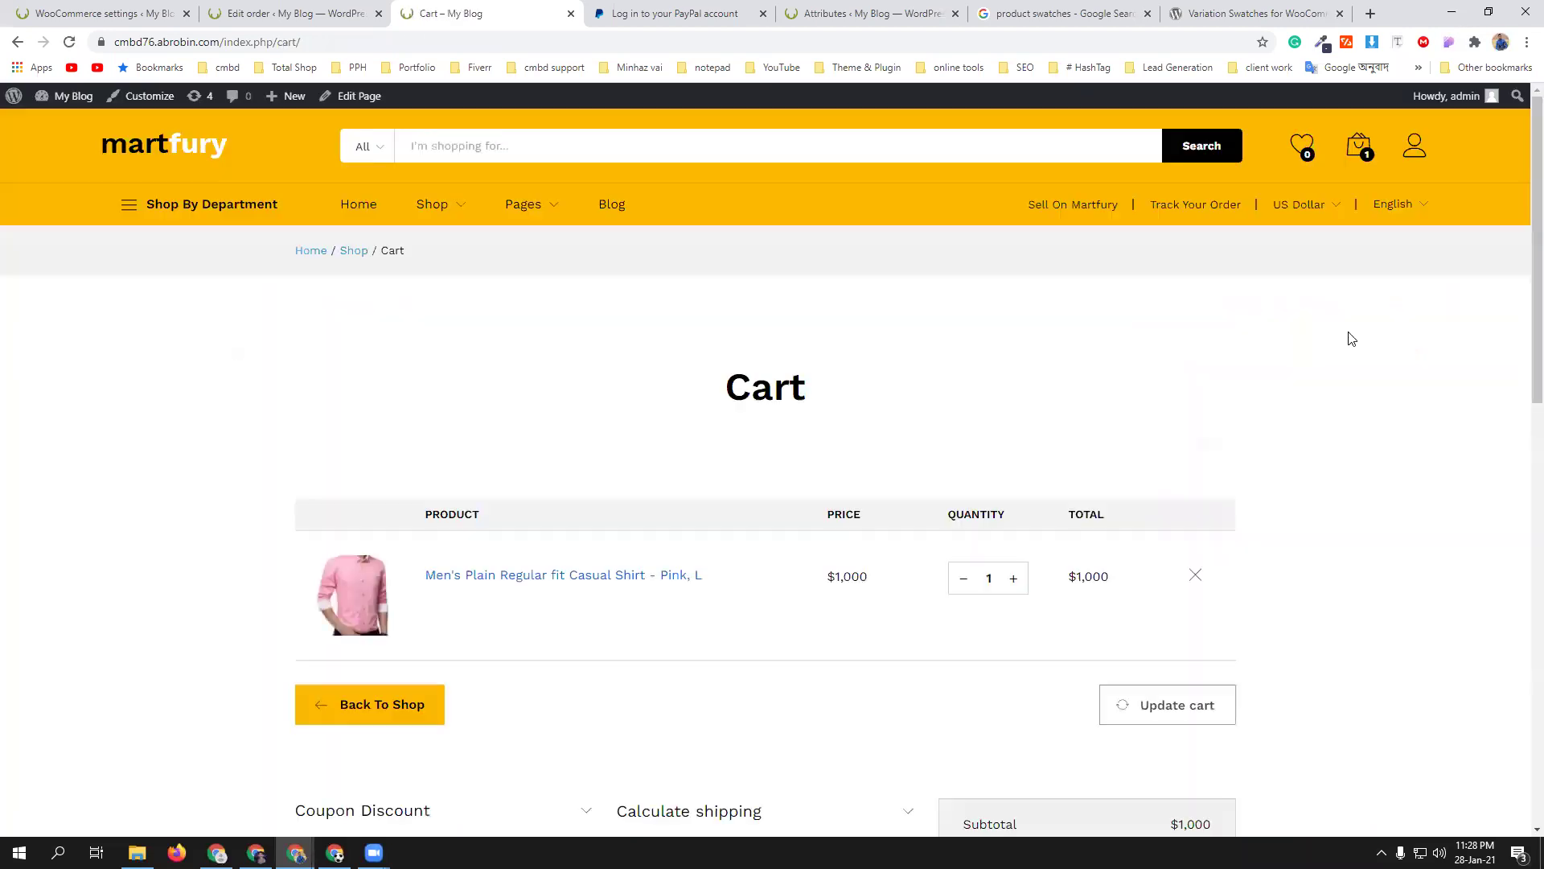
- Choose Barishal as the state in the cart's shipping calculator
scroll(858, 462, down, 5)
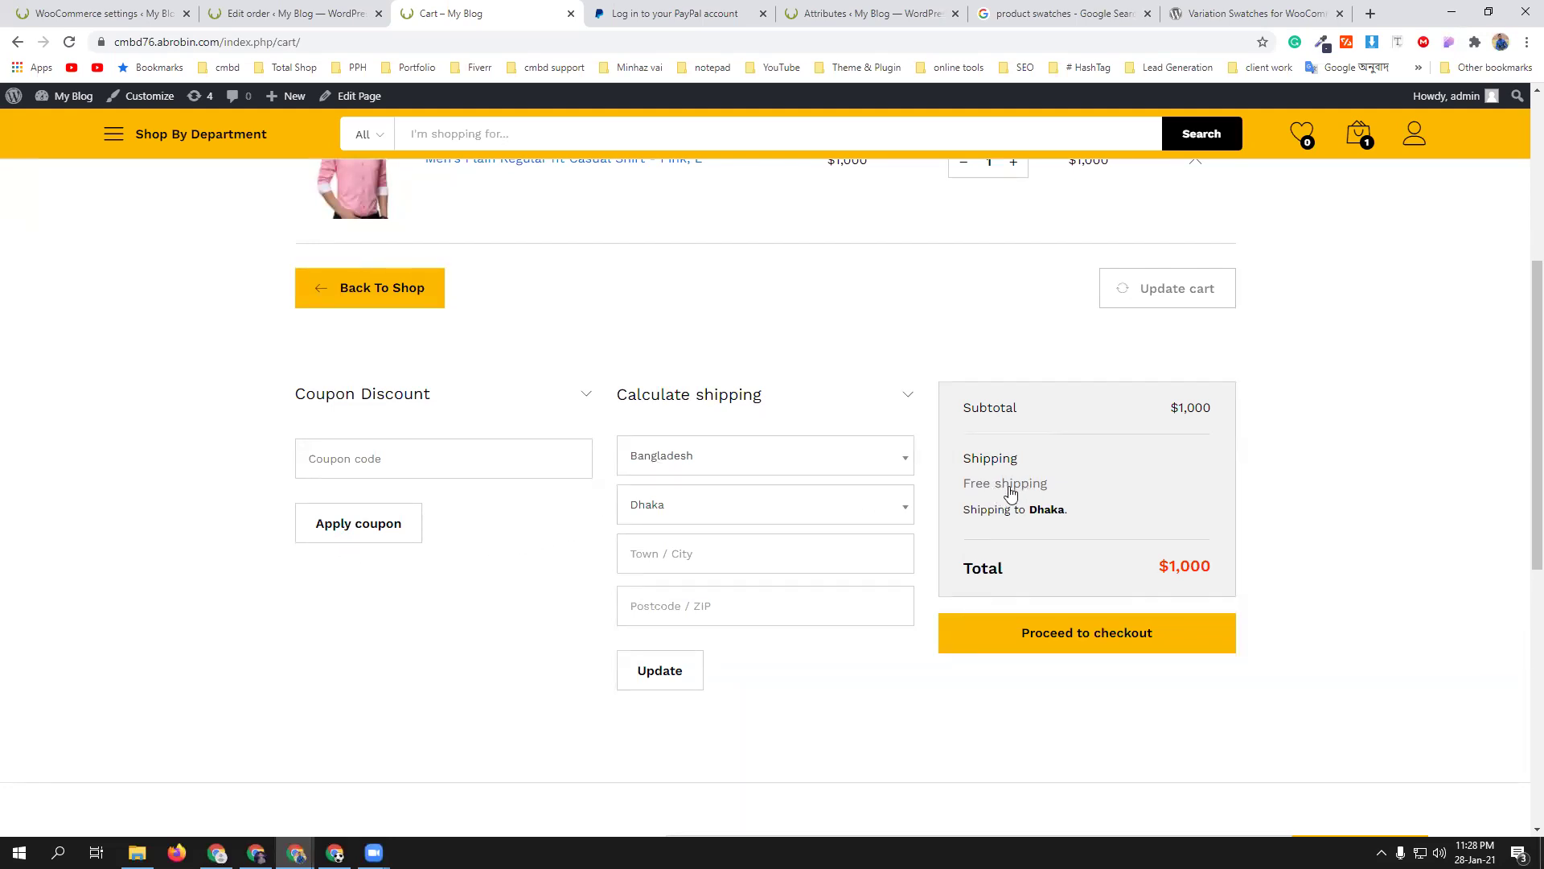
click(793, 505)
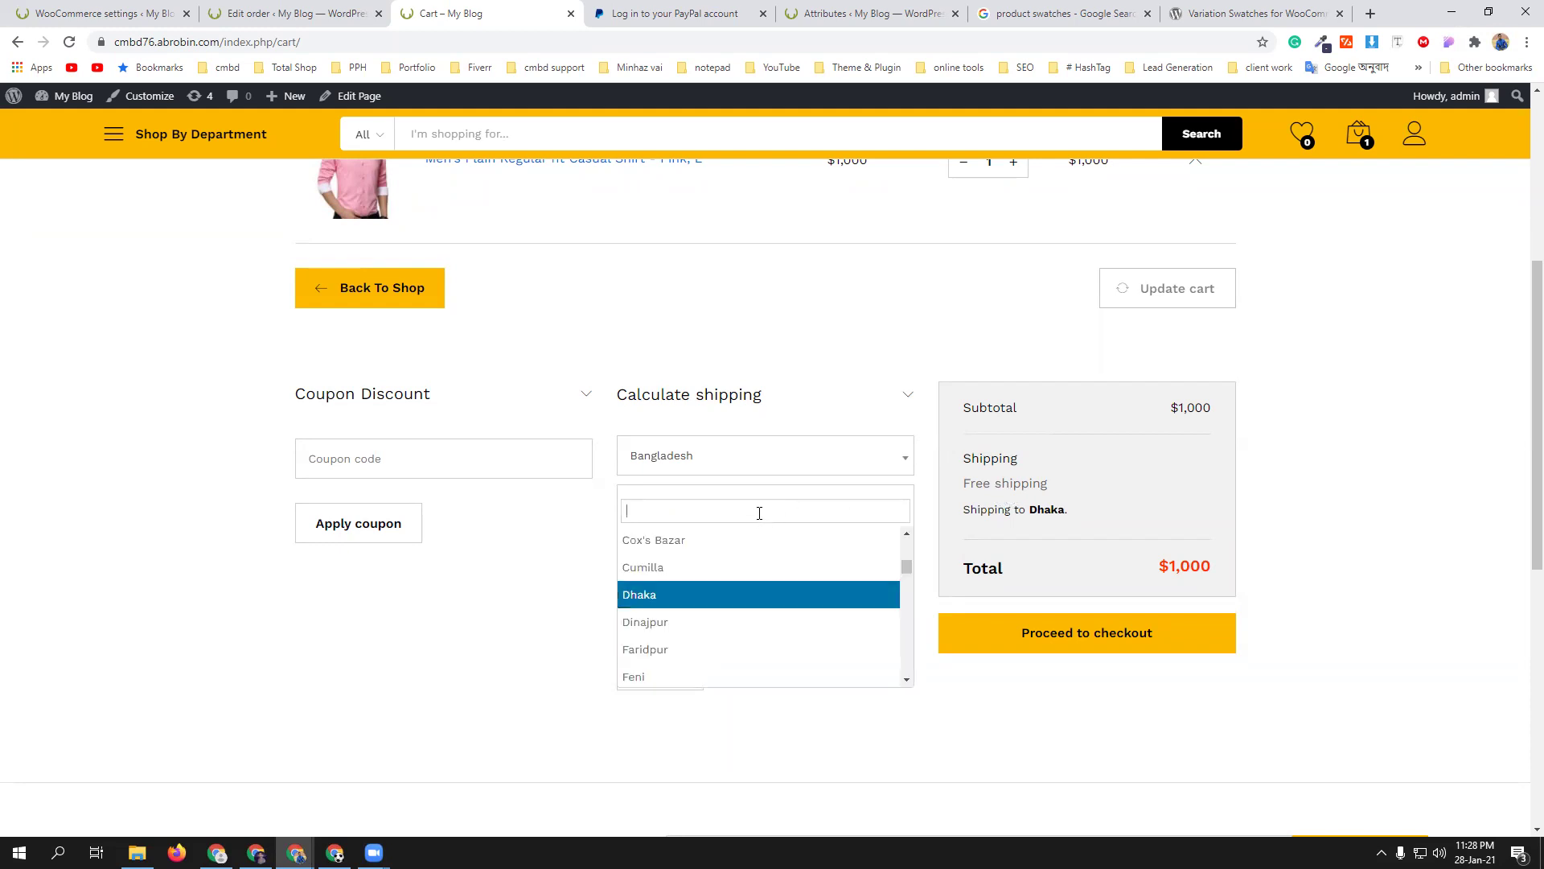
text(barishal)
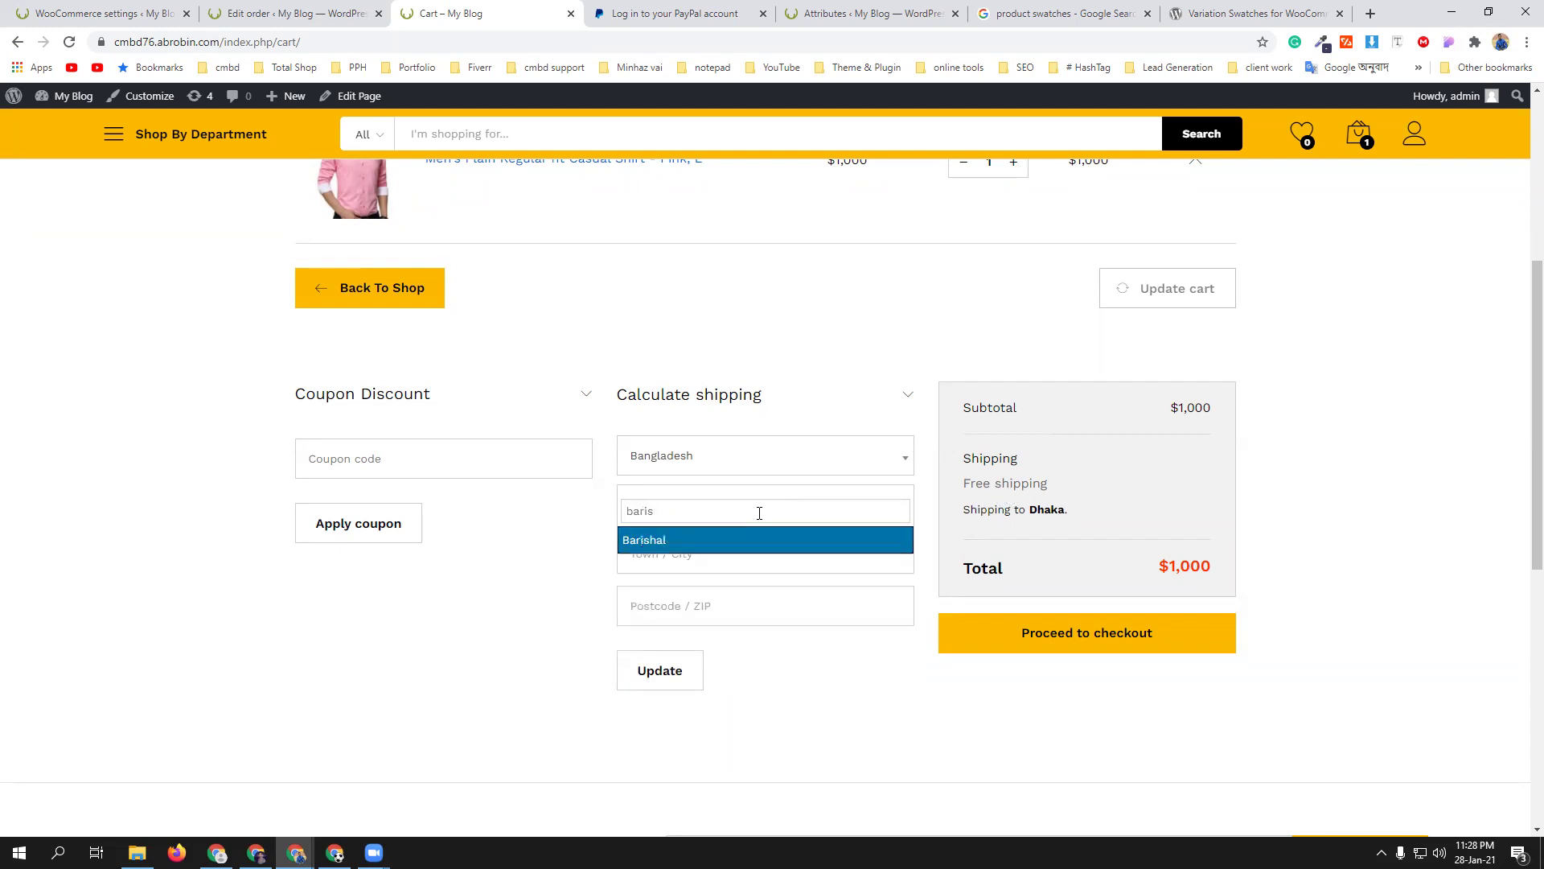
click(760, 547)
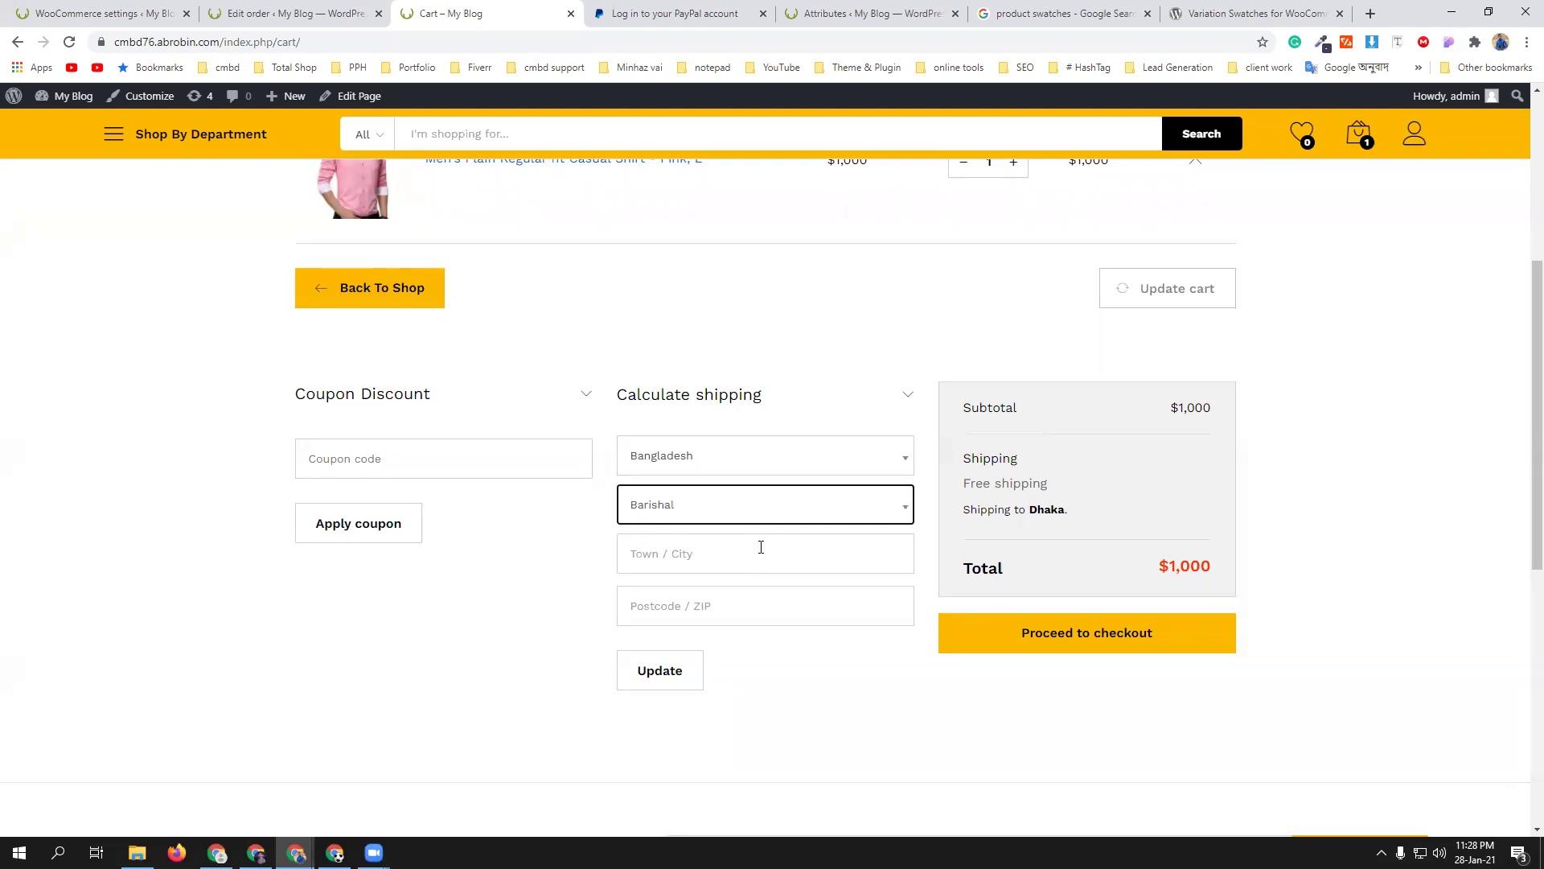
- Enter Barishal as the town/city, go to Postcode, and open a new browser tab
click(764, 555)
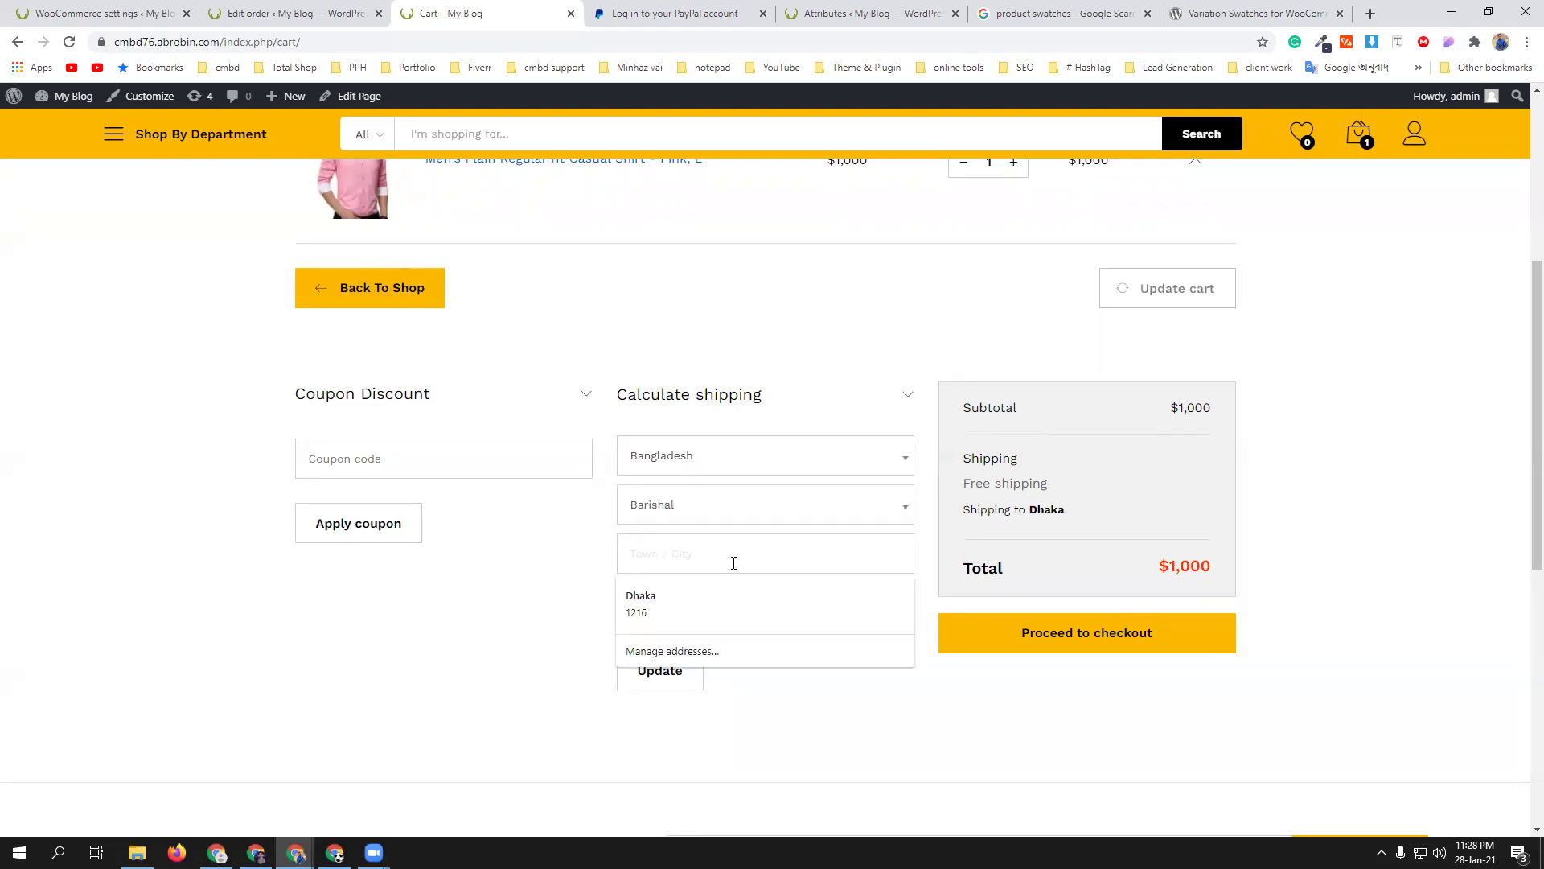
text(Barishal)
click(748, 594)
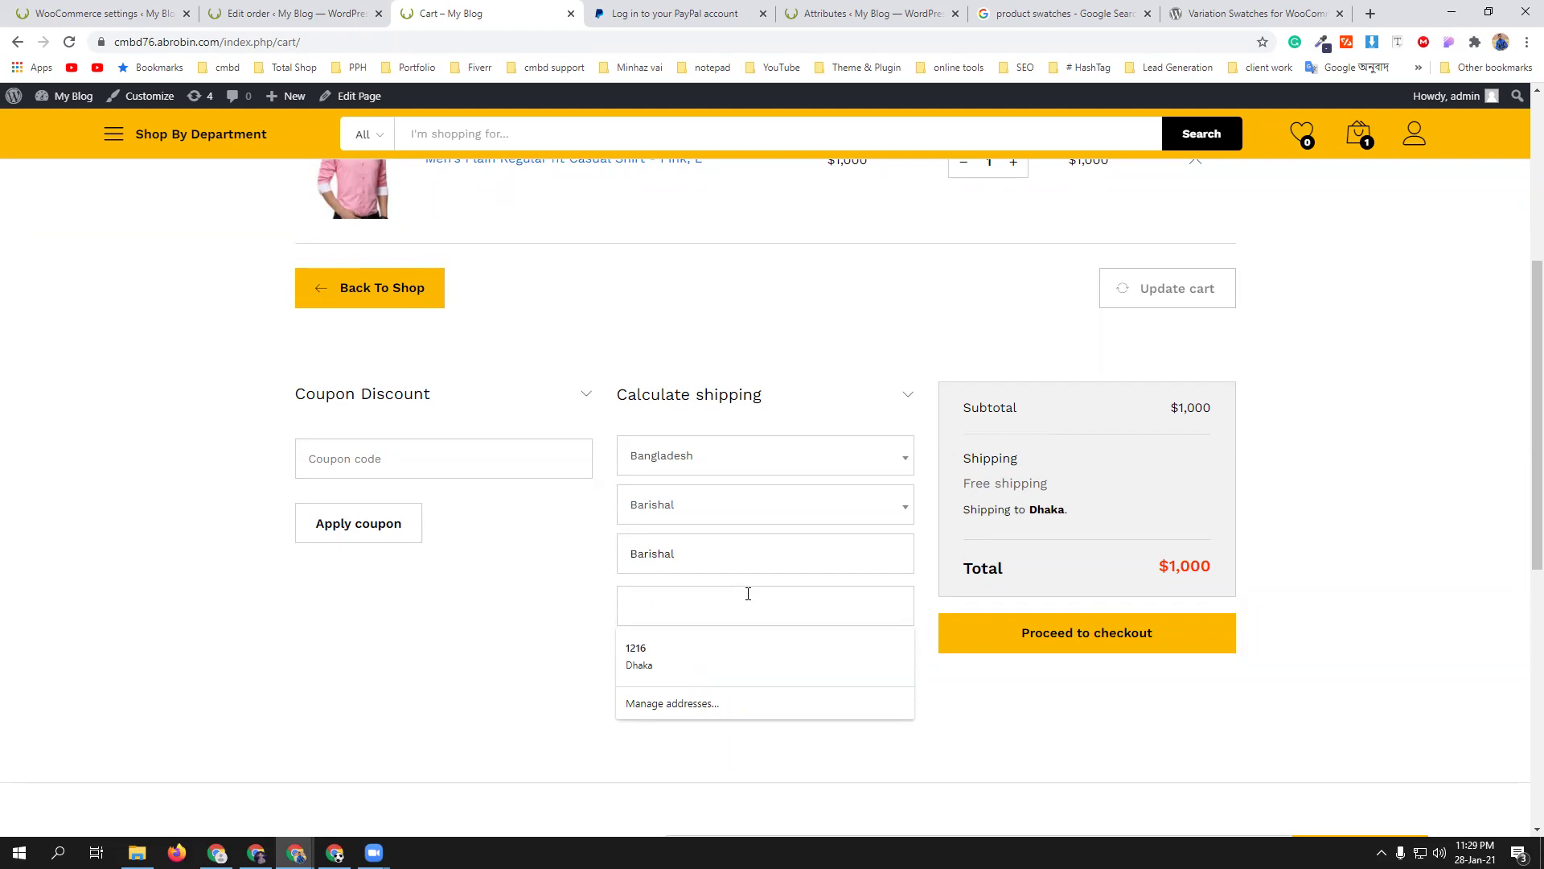
click(565, 604)
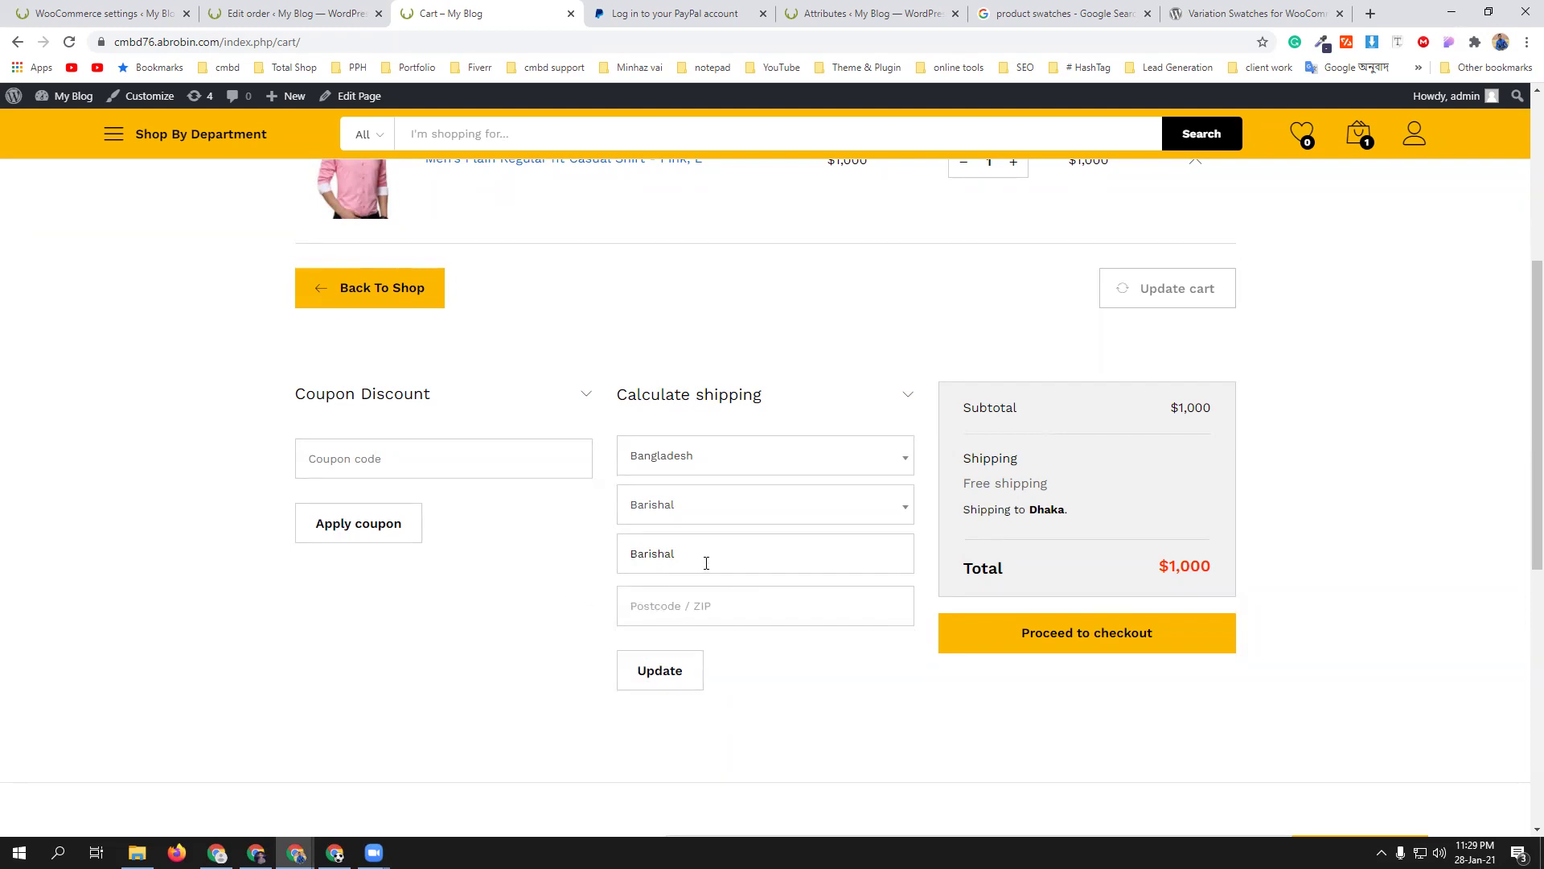
click(719, 604)
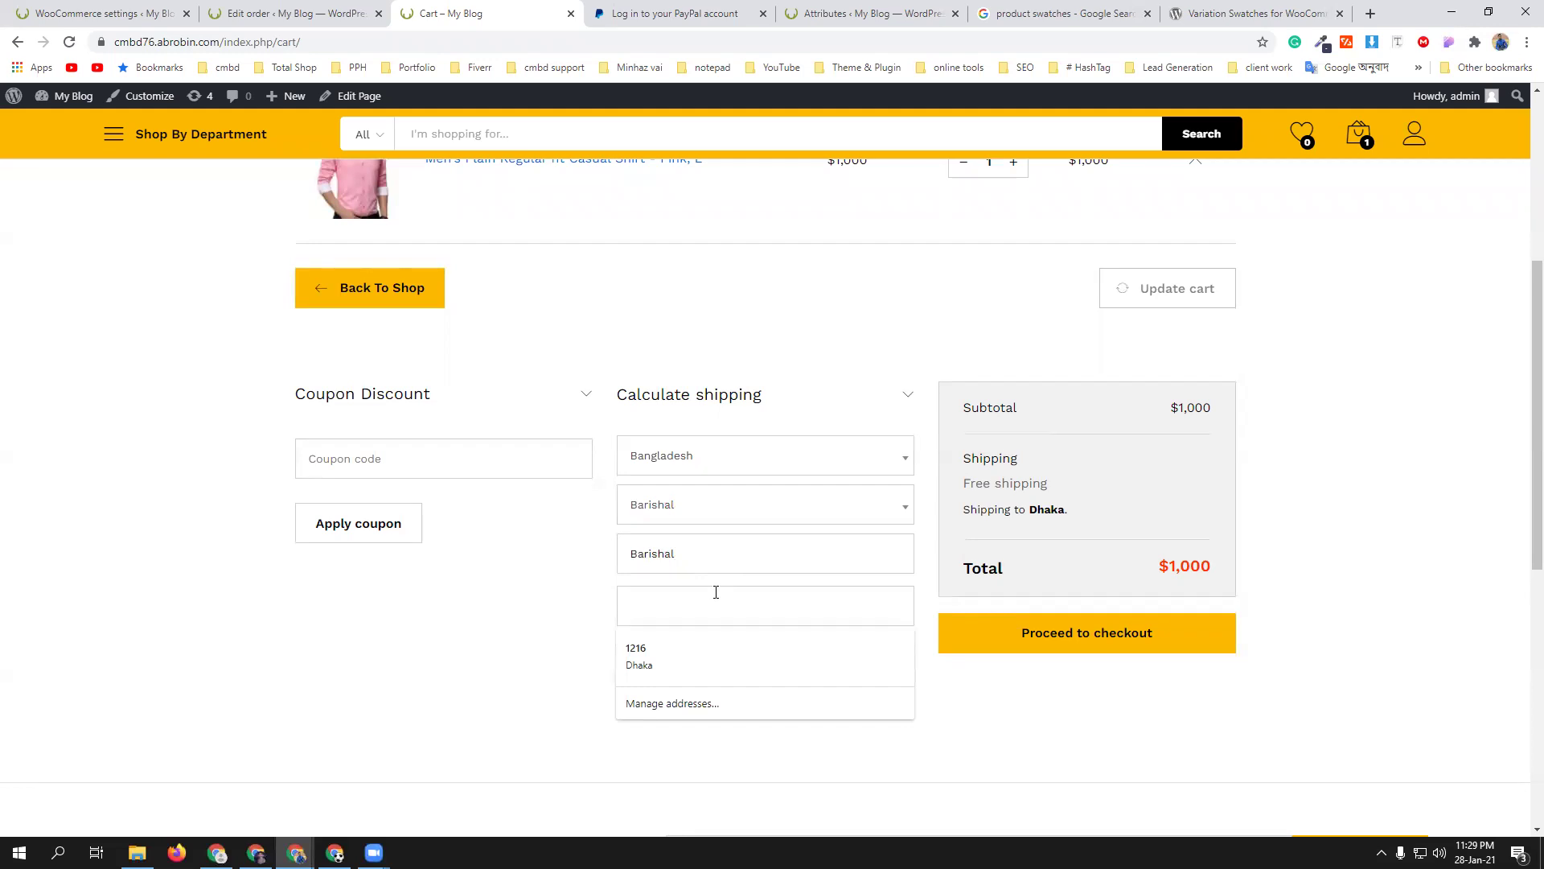
scroll(1006, 338, up, 1)
click(1372, 14)
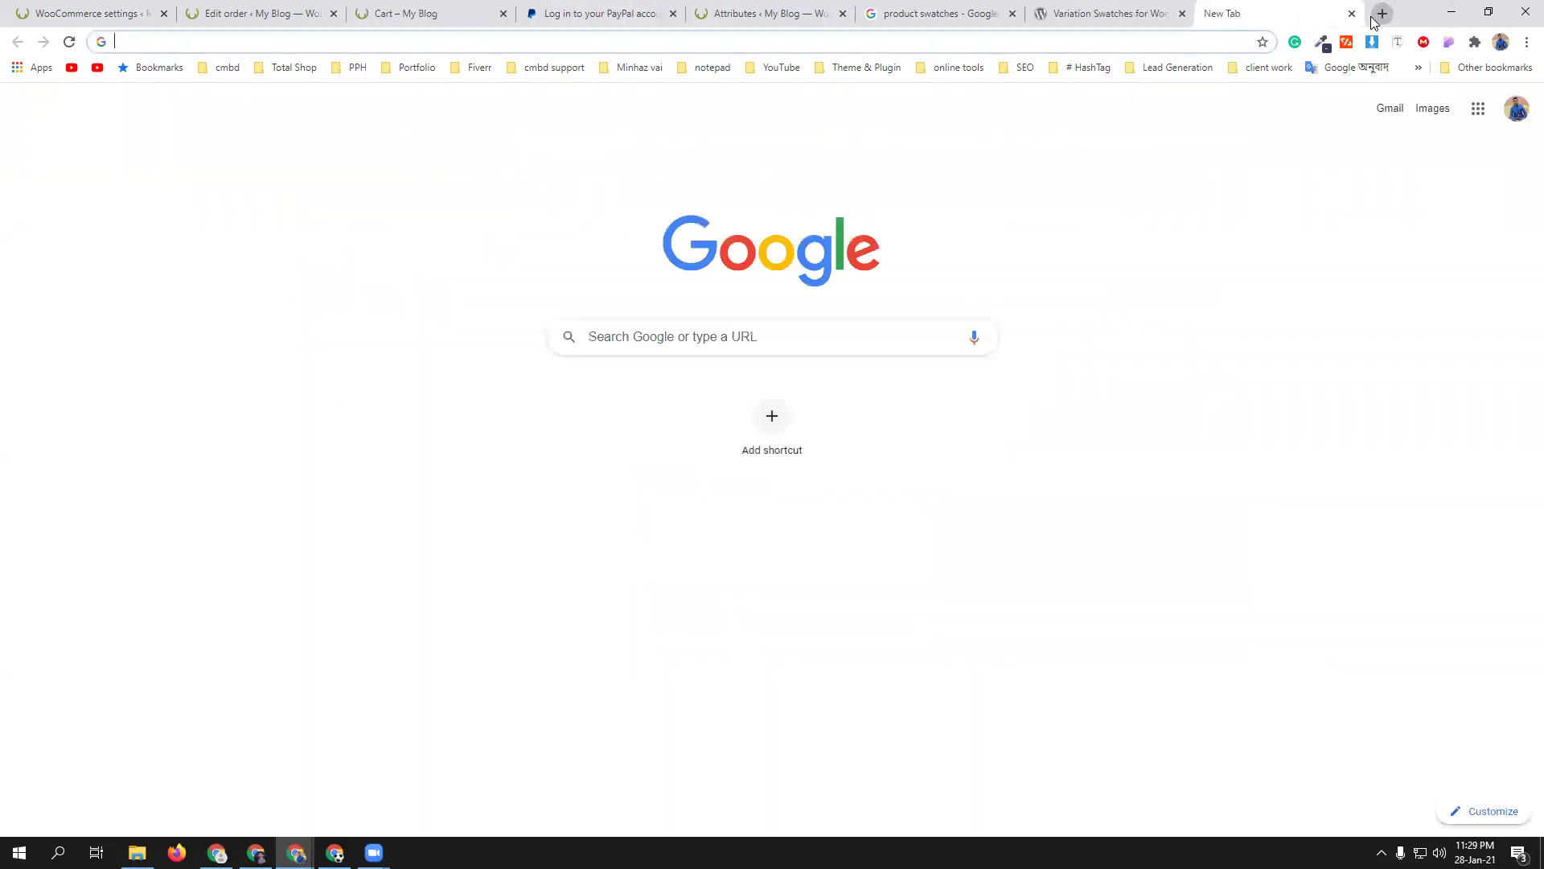
- Search Google for 'barishal post code' to find the Barishal postcode
text(barishal post code)
key(Return)
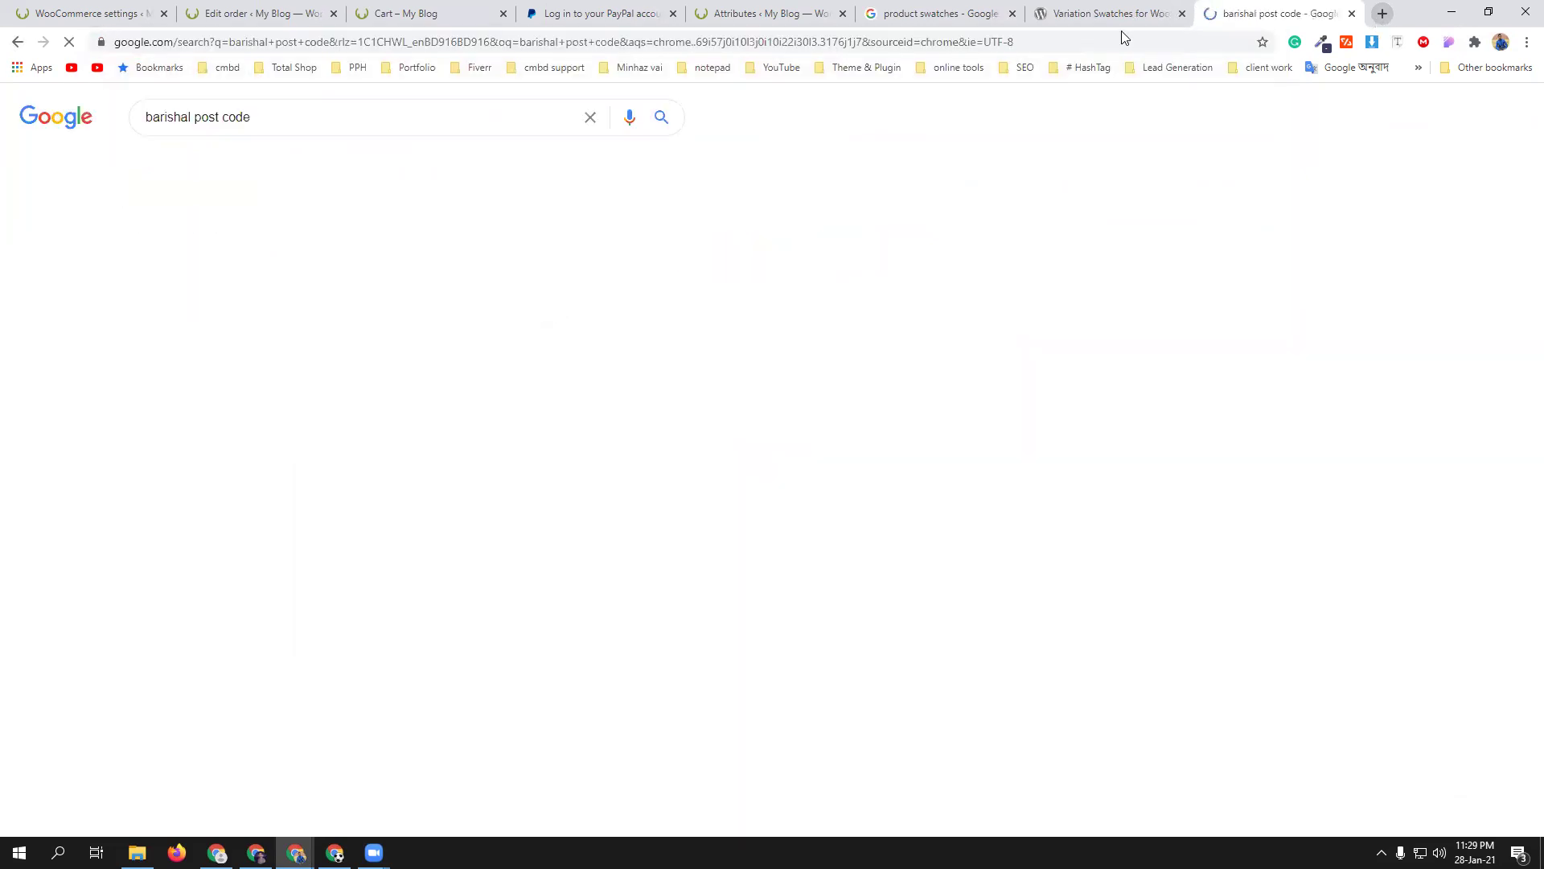